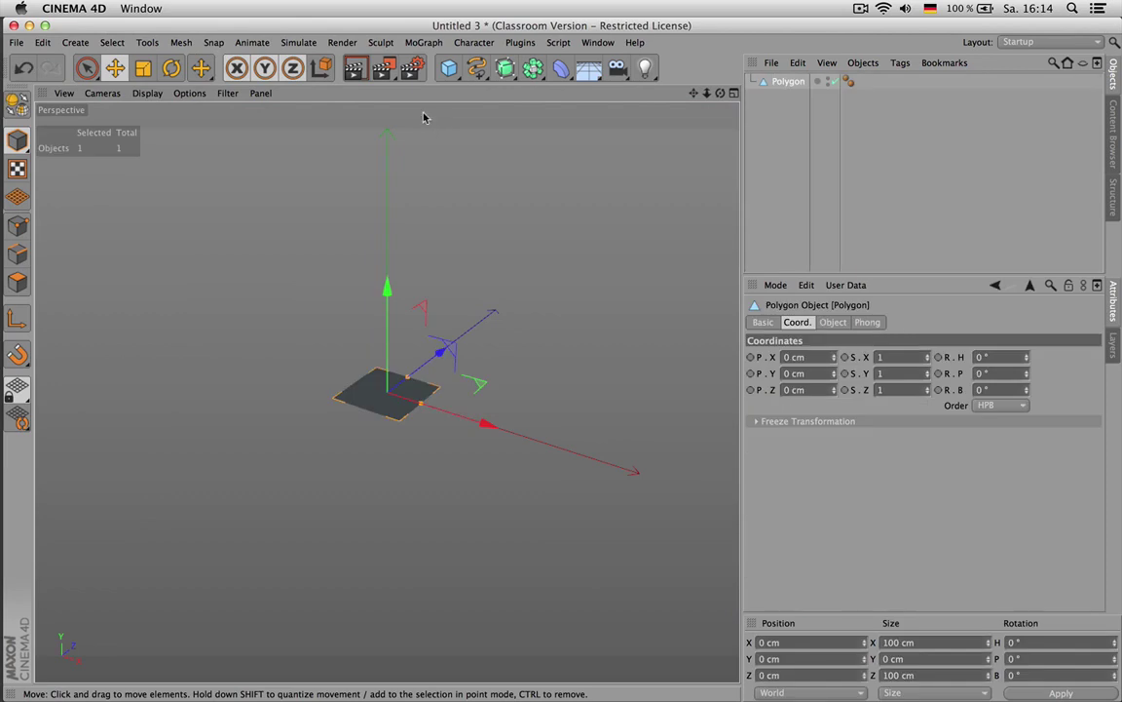
Set the project's default object color to 80% Gray
{"action": "left_click", "coordinate": [1030, 285]}
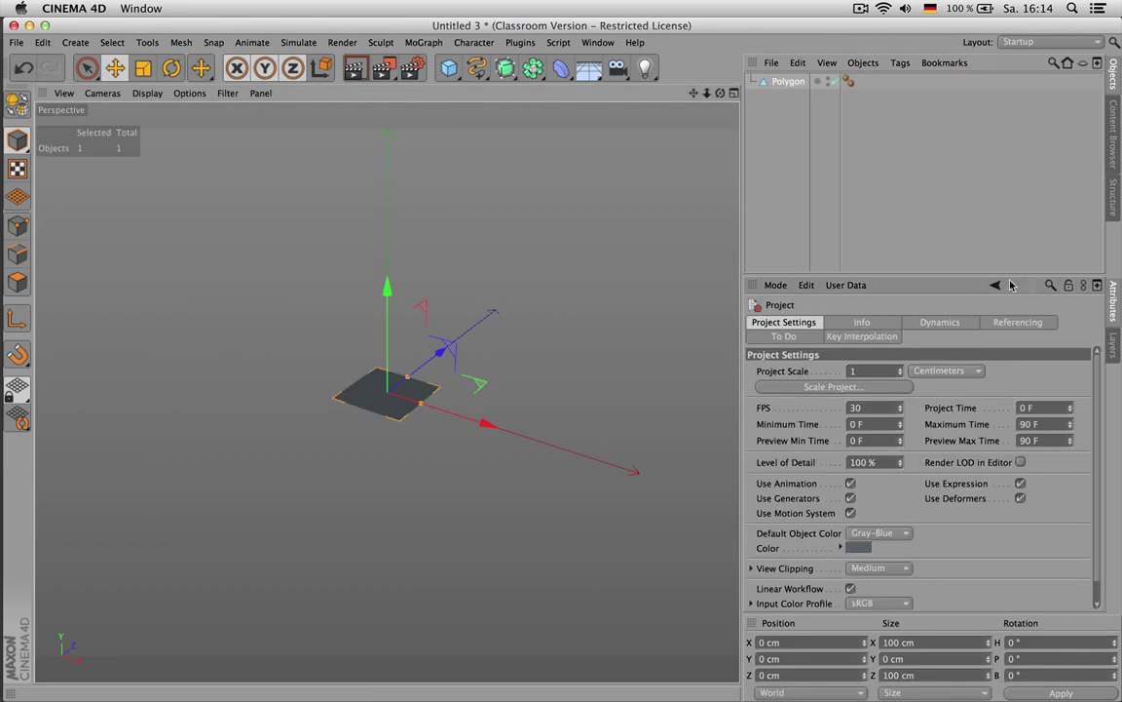
{"action": "left_click", "coordinate": [877, 533]}
{"action": "left_click", "coordinate": [877, 545]}
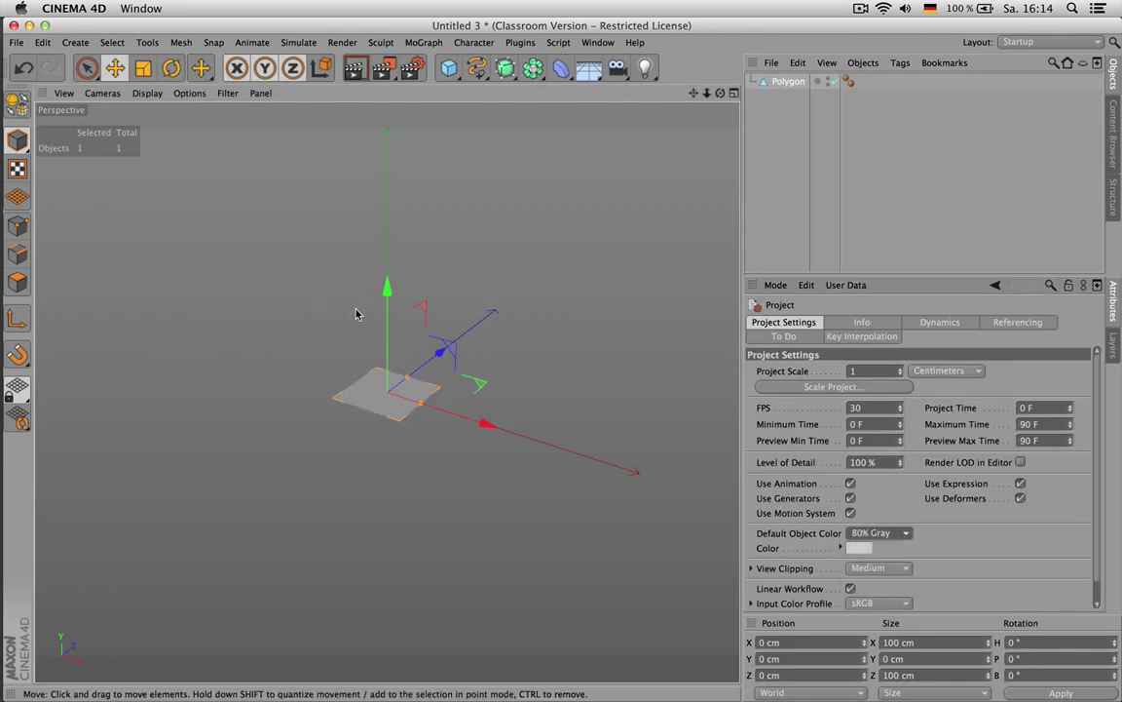
Set the polygon object's width to 800 cm and its height to 600 cm
{"action": "scroll", "coordinate": [393, 357], "scroll_direction": "up", "scroll_amount": 2}
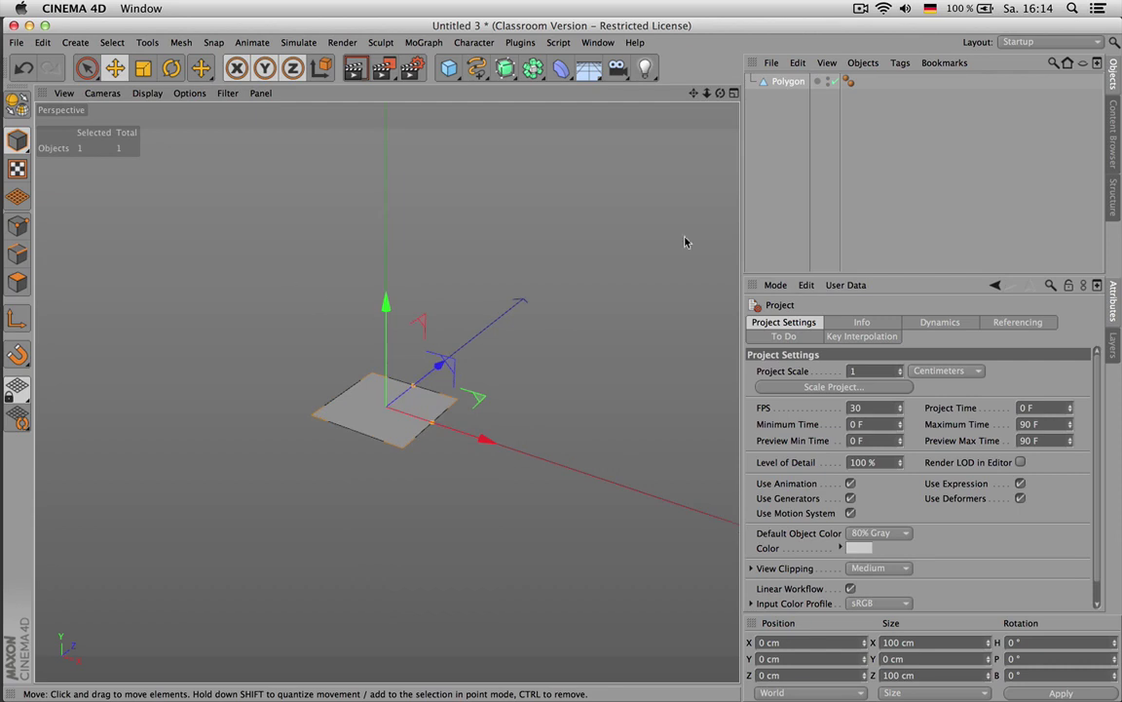
{"action": "left_click_drag", "start_coordinate": [719, 95], "coordinate": [694, 106]}
{"action": "left_click", "coordinate": [790, 82]}
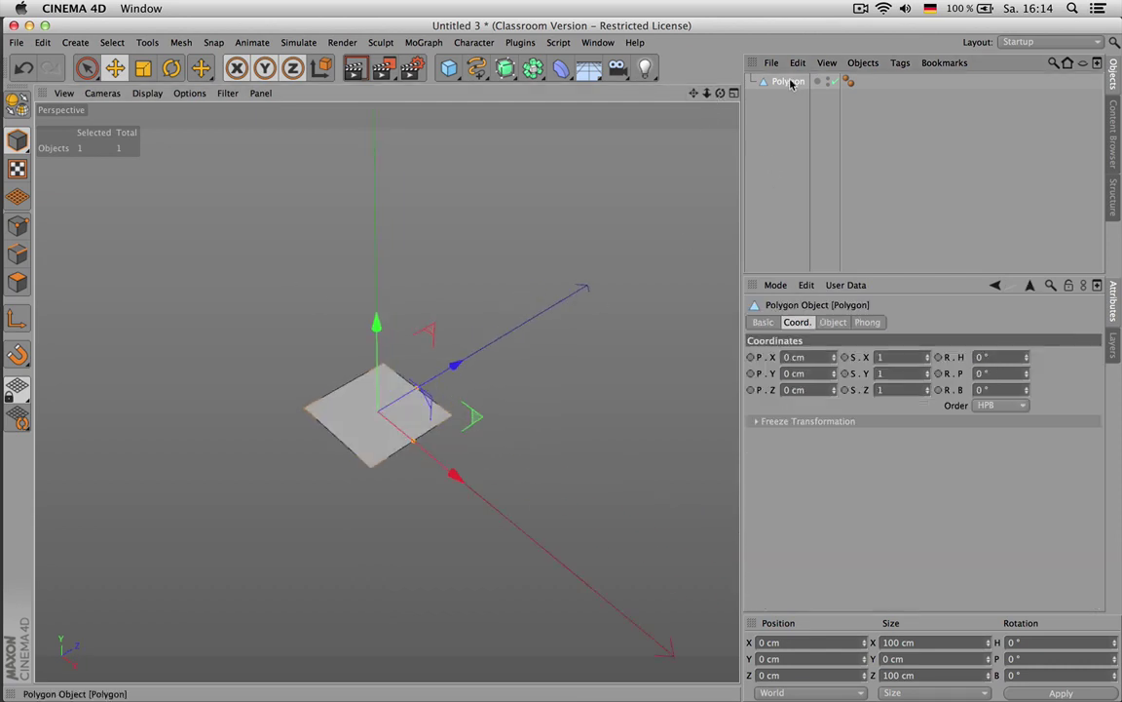
{"action": "left_click", "coordinate": [833, 322]}
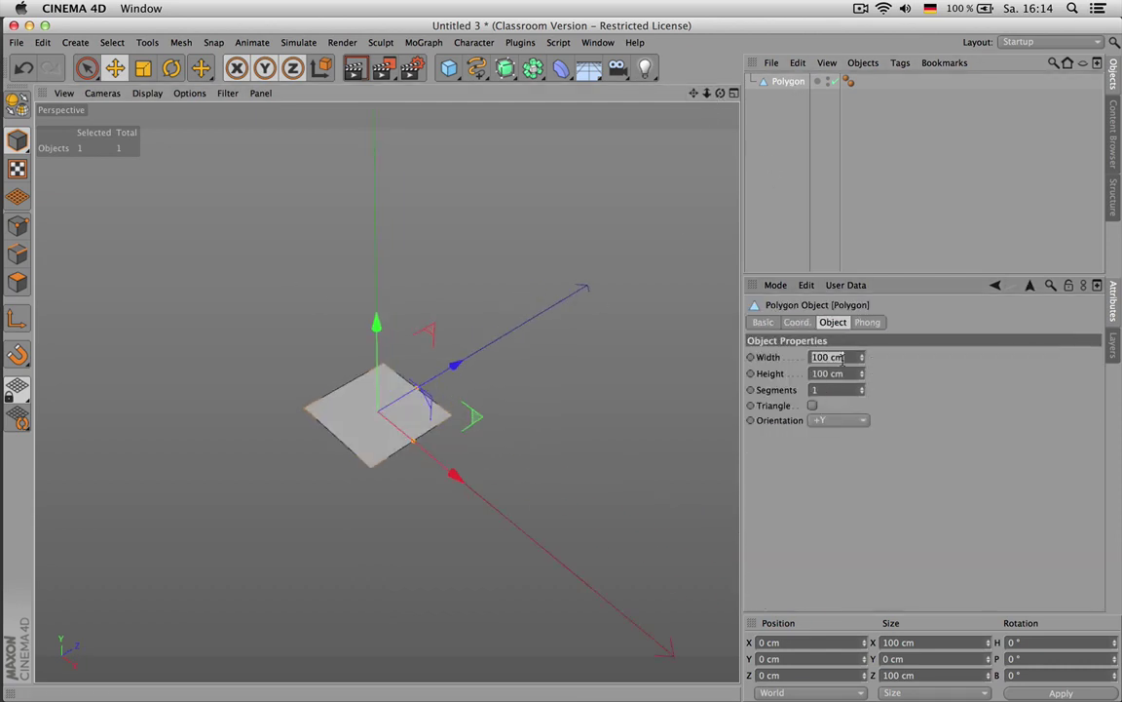
{"action": "type", "text": "800"}
{"action": "key", "text": "Tab"}
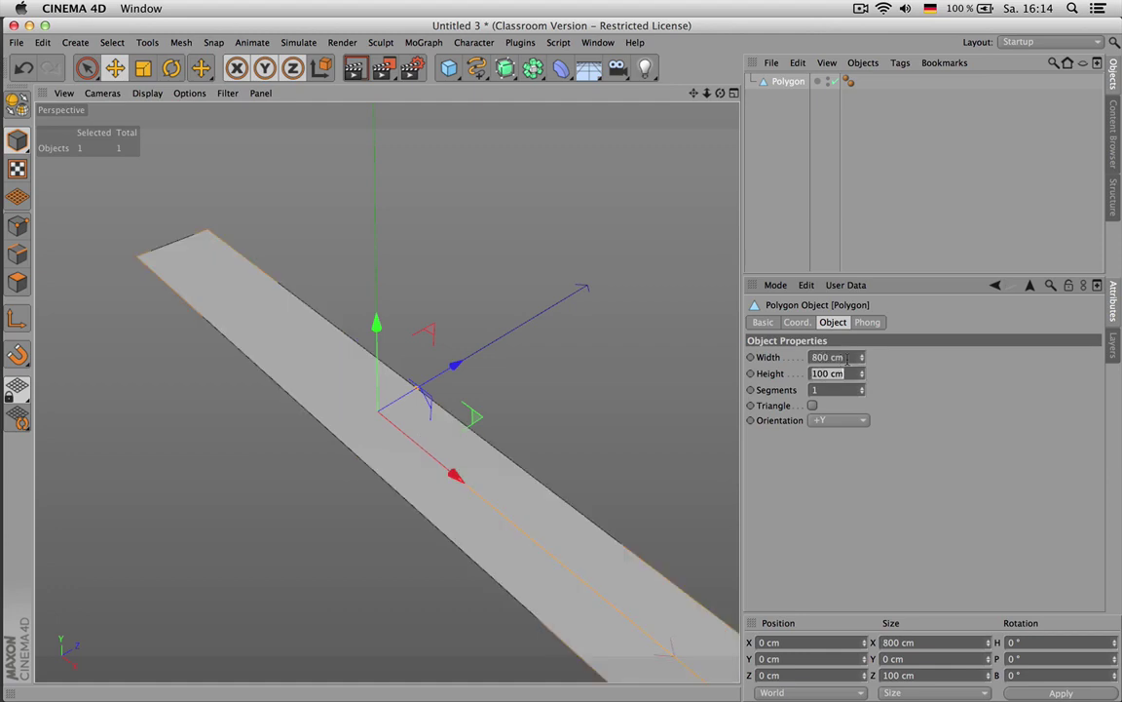
{"action": "scroll", "coordinate": [293, 271], "scroll_direction": "down", "scroll_amount": 3}
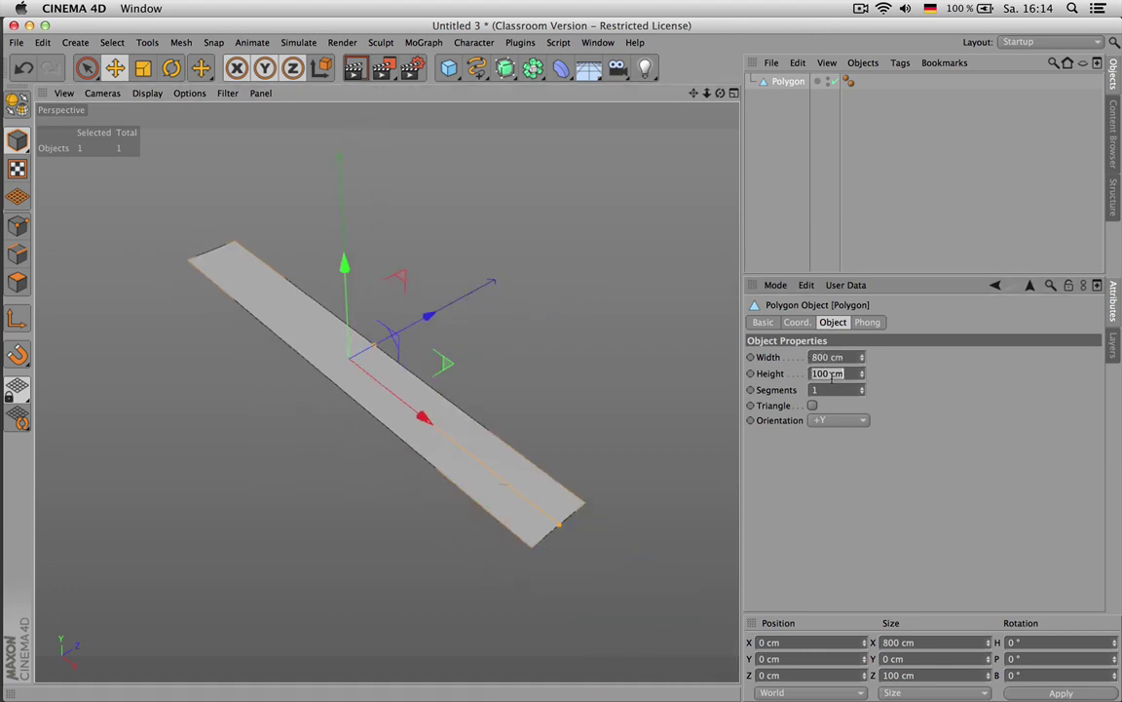
{"action": "type", "text": "600"}
{"action": "key", "text": "Return"}
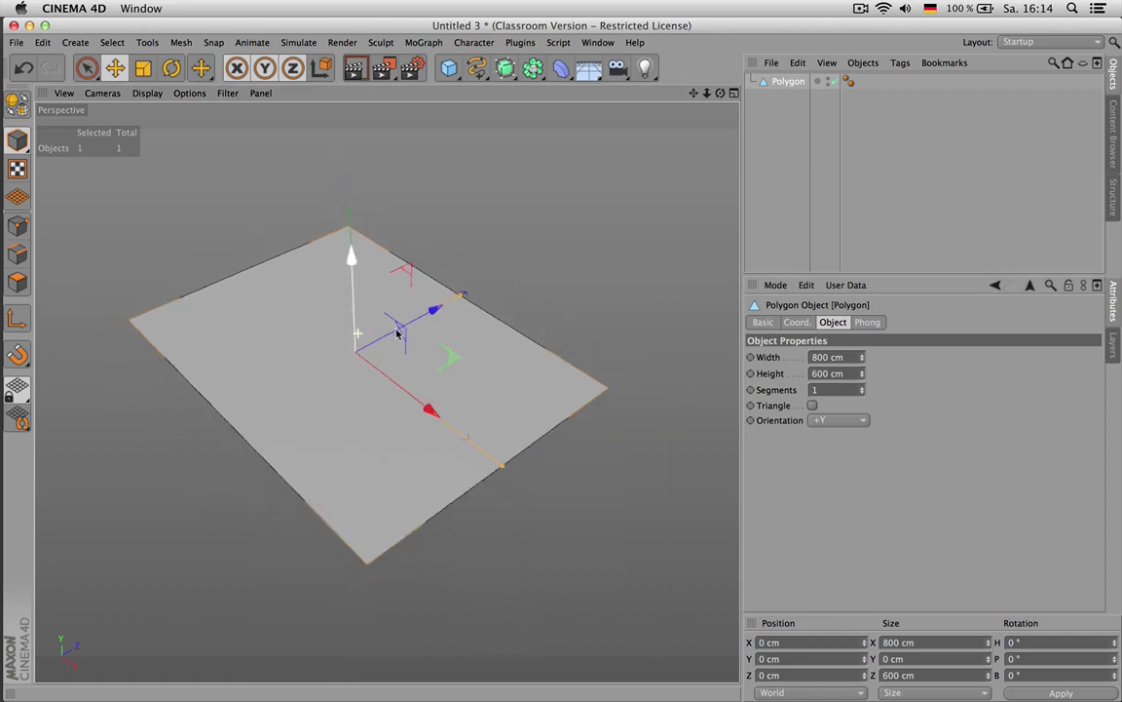
Make the polygon editable and cut it once between its two 800 cm edges, with N-gons off and the cut shifted off-centre toward negative X
{"action": "left_click_drag", "start_coordinate": [396, 333], "coordinate": [153, 234], "text": "alt"}
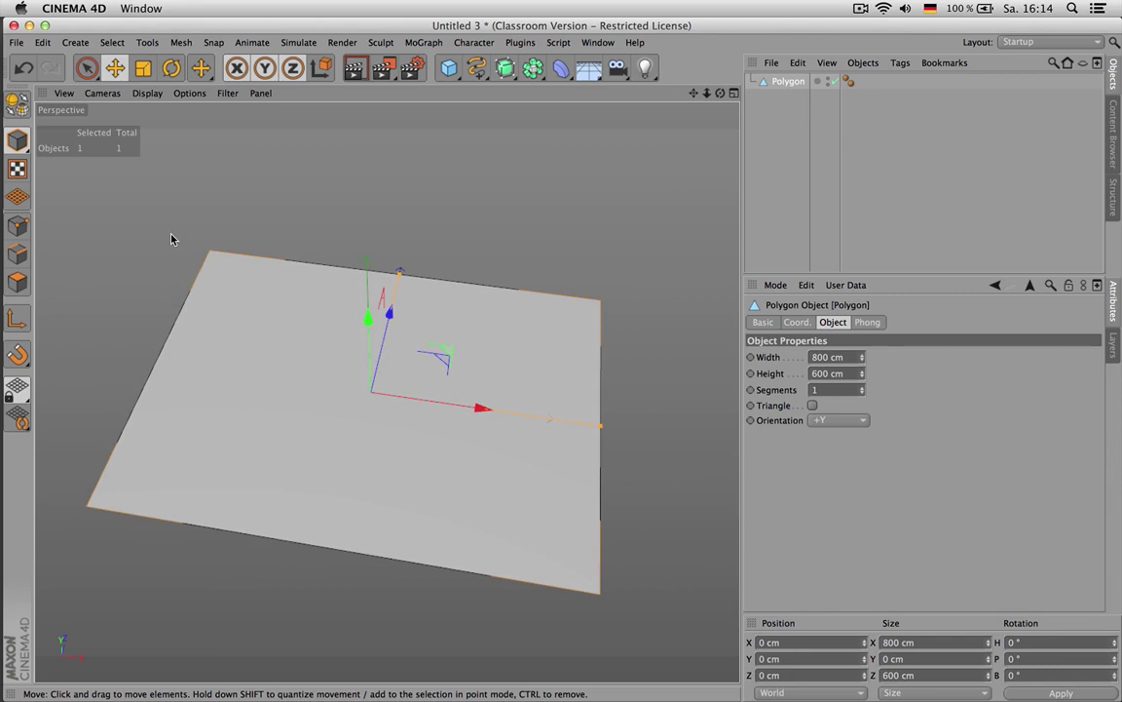
{"action": "key", "text": "c"}
{"action": "key", "text": "u"}
{"action": "key", "text": "b"}
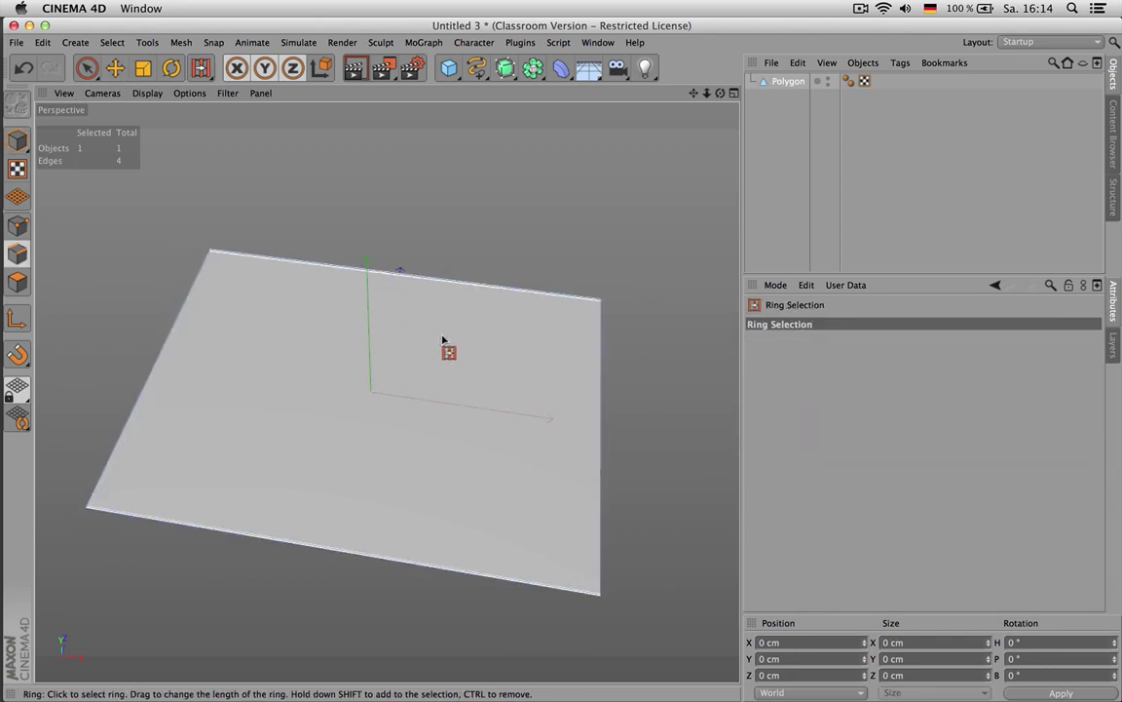
{"action": "left_click", "coordinate": [599, 385]}
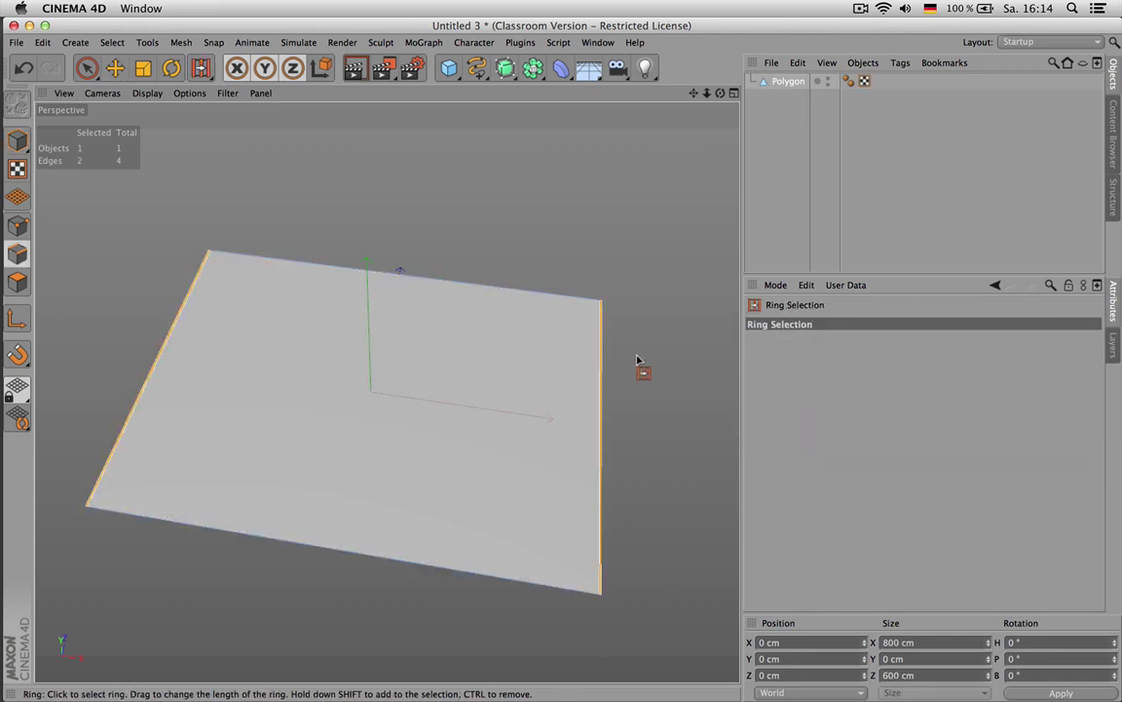
{"action": "left_click", "coordinate": [487, 285]}
{"action": "key", "text": "m"}
{"action": "key", "text": "f"}
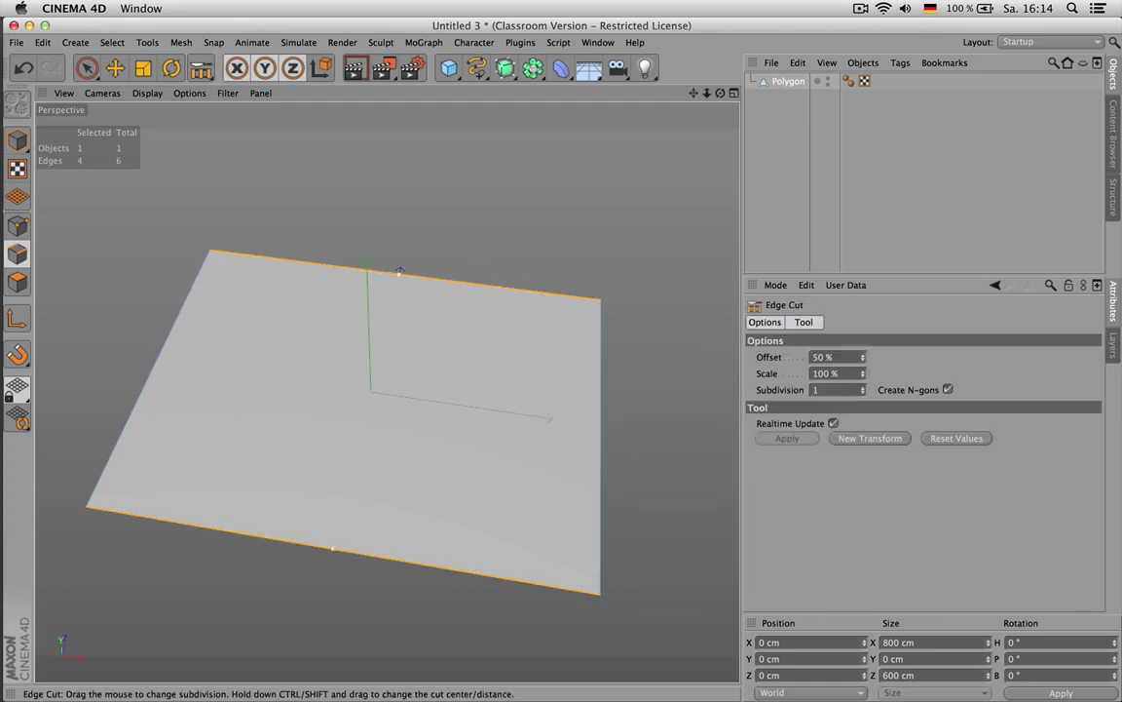
{"action": "left_click", "coordinate": [948, 390]}
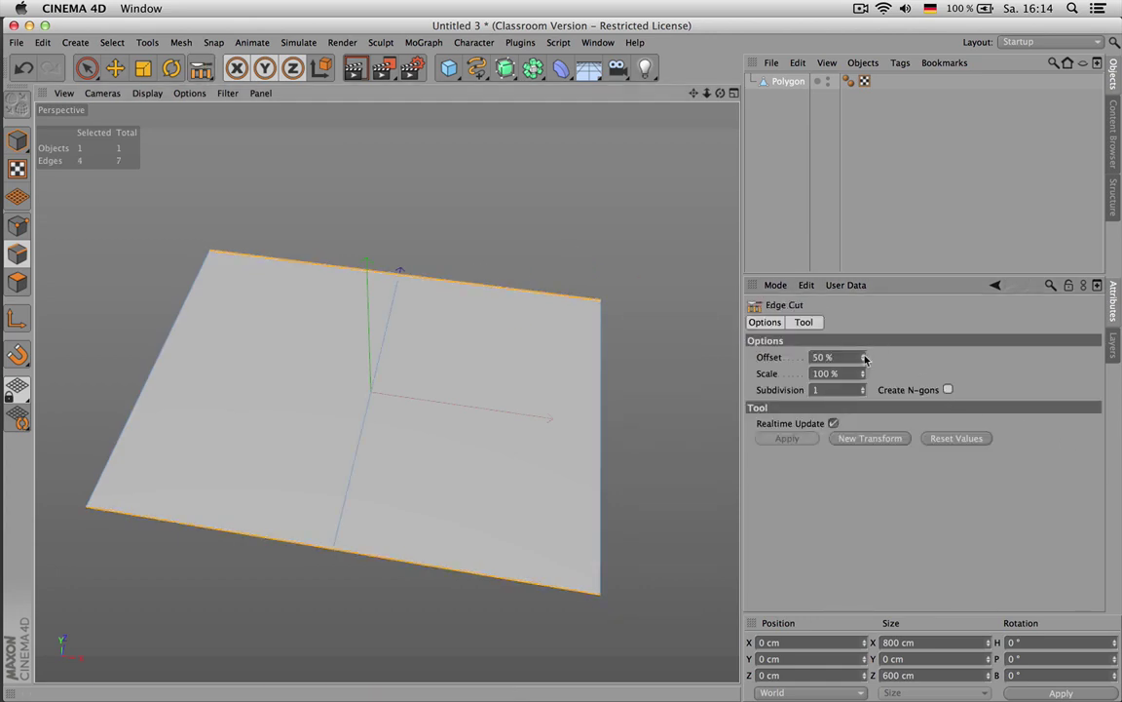
{"action": "left_click_drag", "start_coordinate": [862, 357], "coordinate": [862, 356]}
Cut the ring of Z-direction edges once at a 79% offset, with N-gons off, adding a crosswise edge near the rear
{"action": "key", "text": "u"}
{"action": "key", "text": "i"}
{"action": "left_click", "coordinate": [635, 348]}
{"action": "left_click_drag", "start_coordinate": [864, 359], "coordinate": [863, 333]}
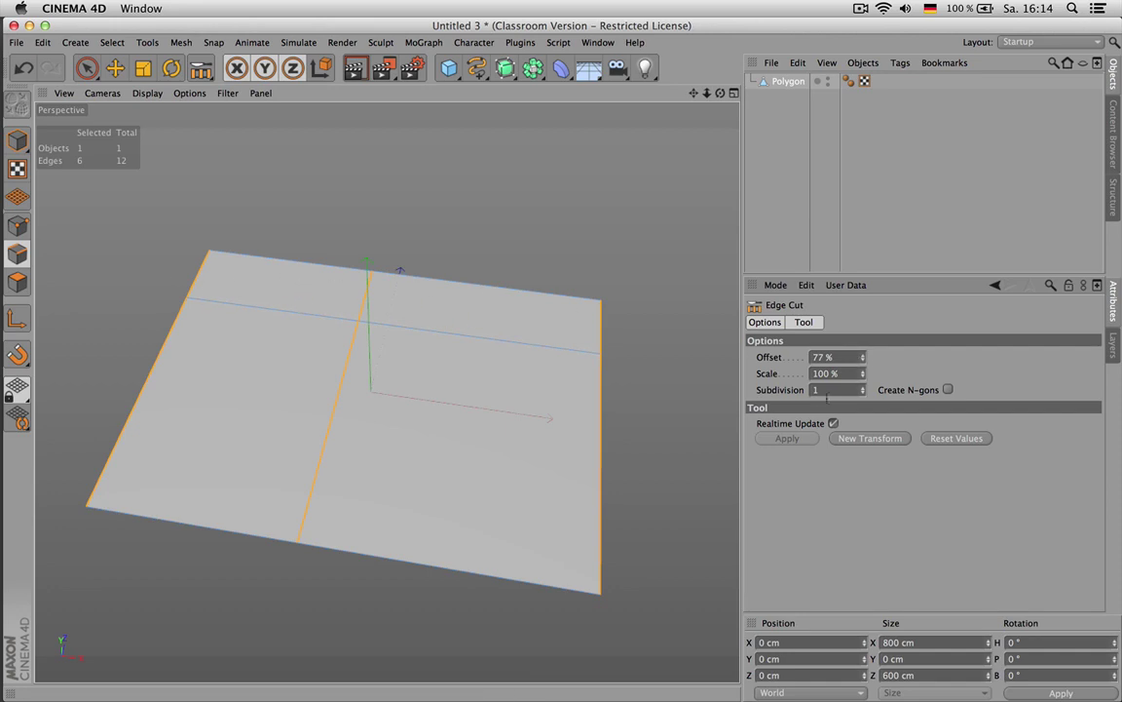
{"action": "left_click_drag", "start_coordinate": [861, 361], "coordinate": [864, 357]}
{"action": "left_click", "coordinate": [863, 362]}
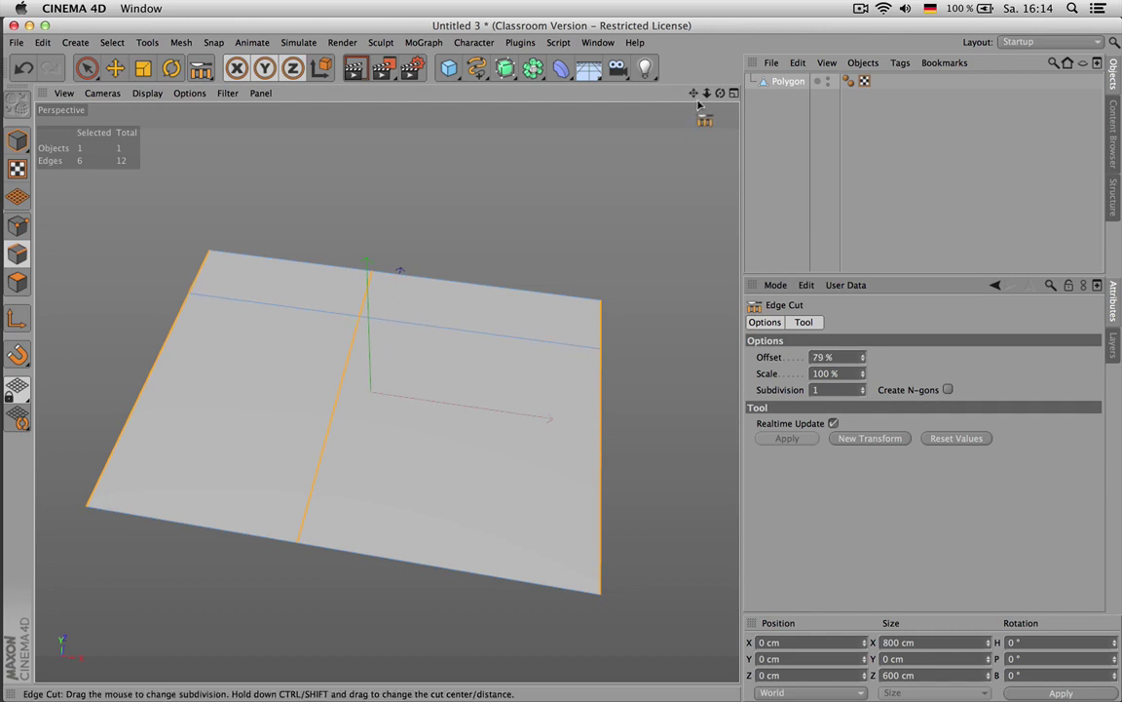
Cut the longer rear edge segment once at a 60% offset with N-gons enabled
{"action": "left_click_drag", "start_coordinate": [721, 93], "coordinate": [656, 102]}
{"action": "left_click", "coordinate": [87, 68]}
{"action": "left_click", "coordinate": [489, 306]}
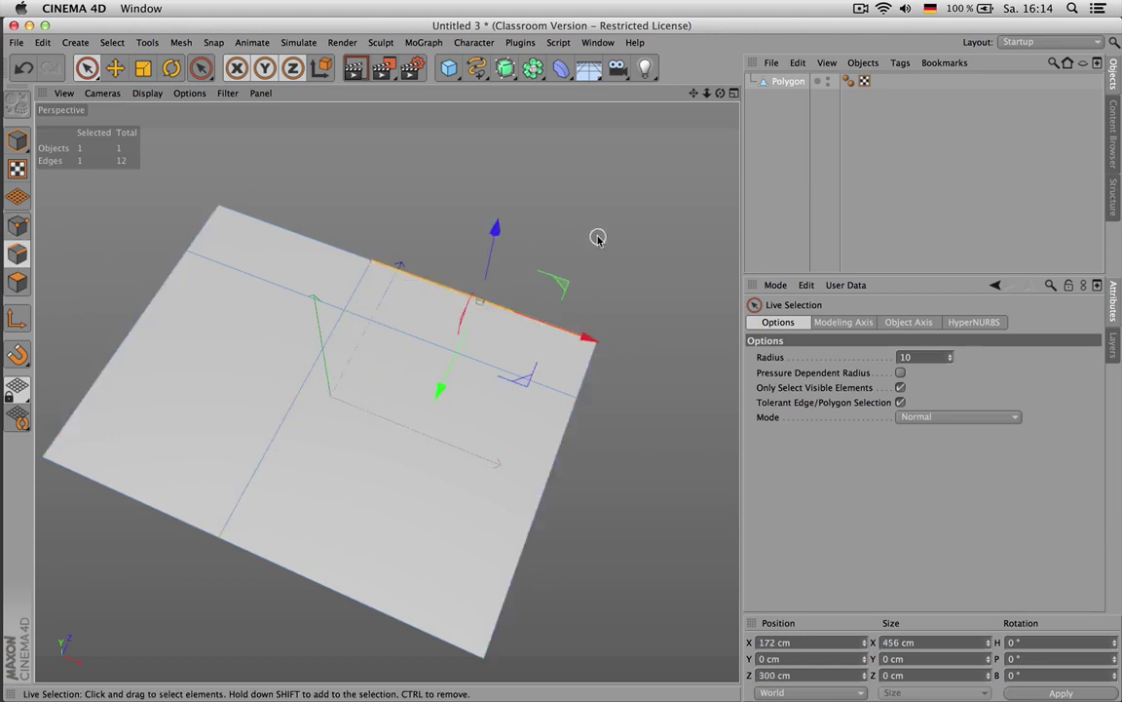
{"action": "key", "text": "m"}
{"action": "key", "text": "f"}
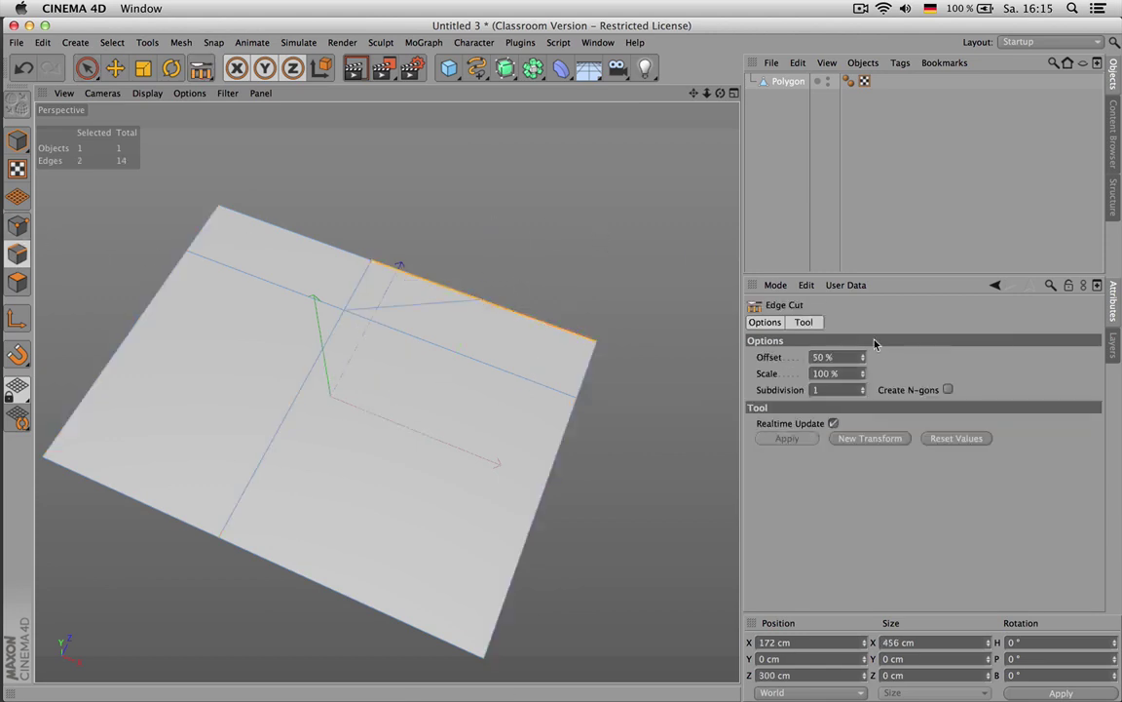
{"action": "left_click", "coordinate": [862, 355]}
{"action": "left_click_drag", "start_coordinate": [863, 356], "coordinate": [862, 343]}
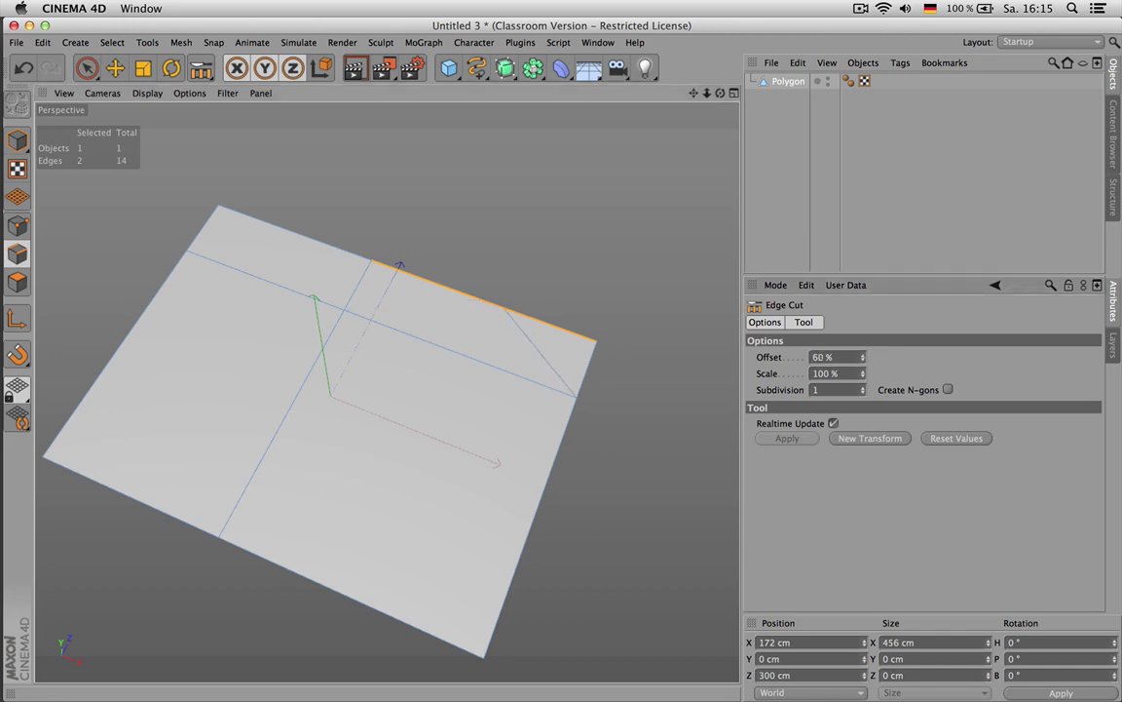
{"action": "left_click", "coordinate": [948, 388]}
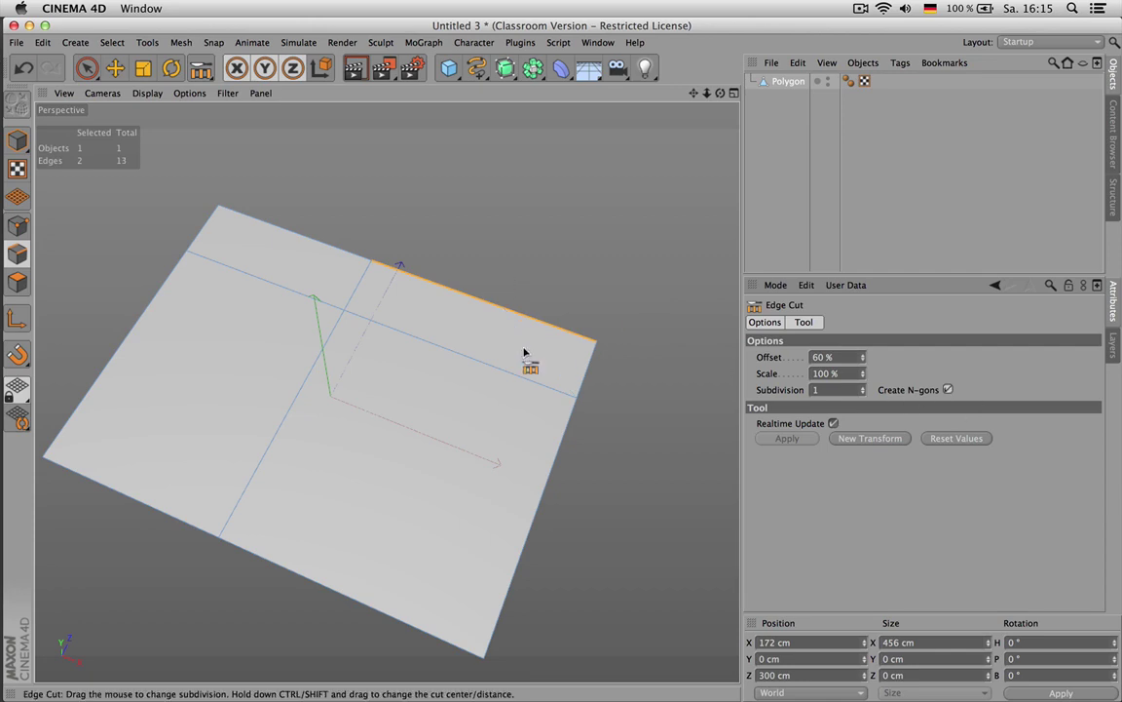
Extrude the two selected rear edge segments by 350 cm with N-gons off
{"action": "key", "text": "d"}
{"action": "left_click_drag", "start_coordinate": [352, 478], "coordinate": [546, 478]}
{"action": "double_click", "coordinate": [846, 374]}
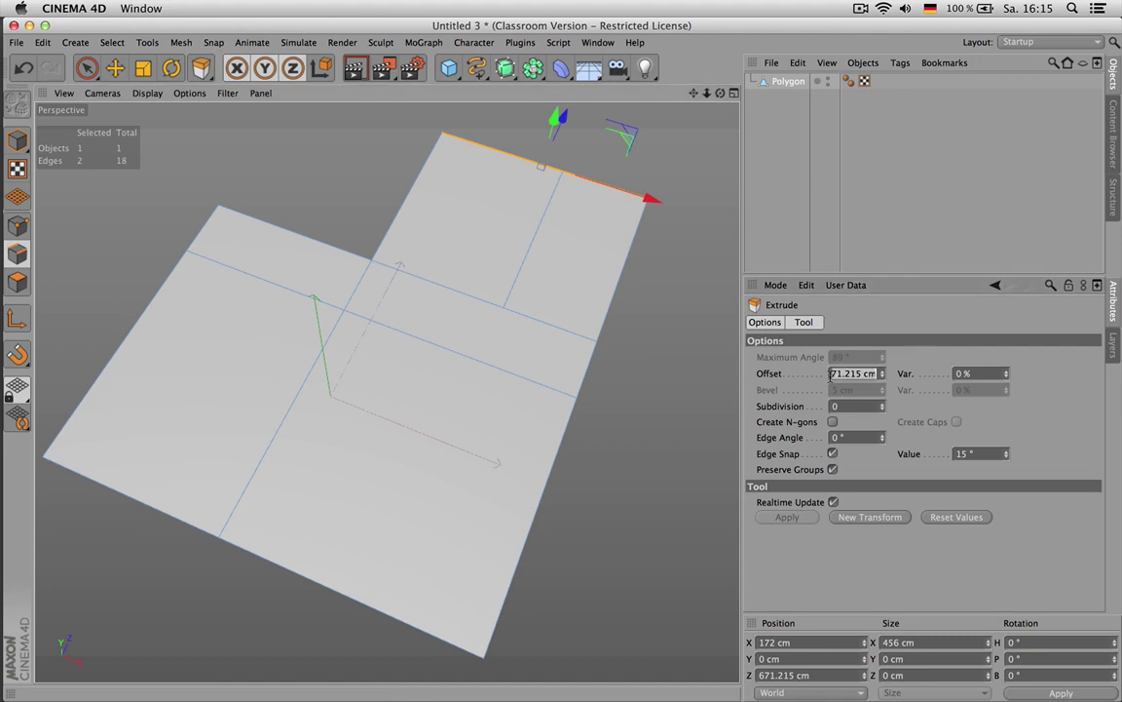
{"action": "type", "text": "350"}
{"action": "key", "text": "Return"}
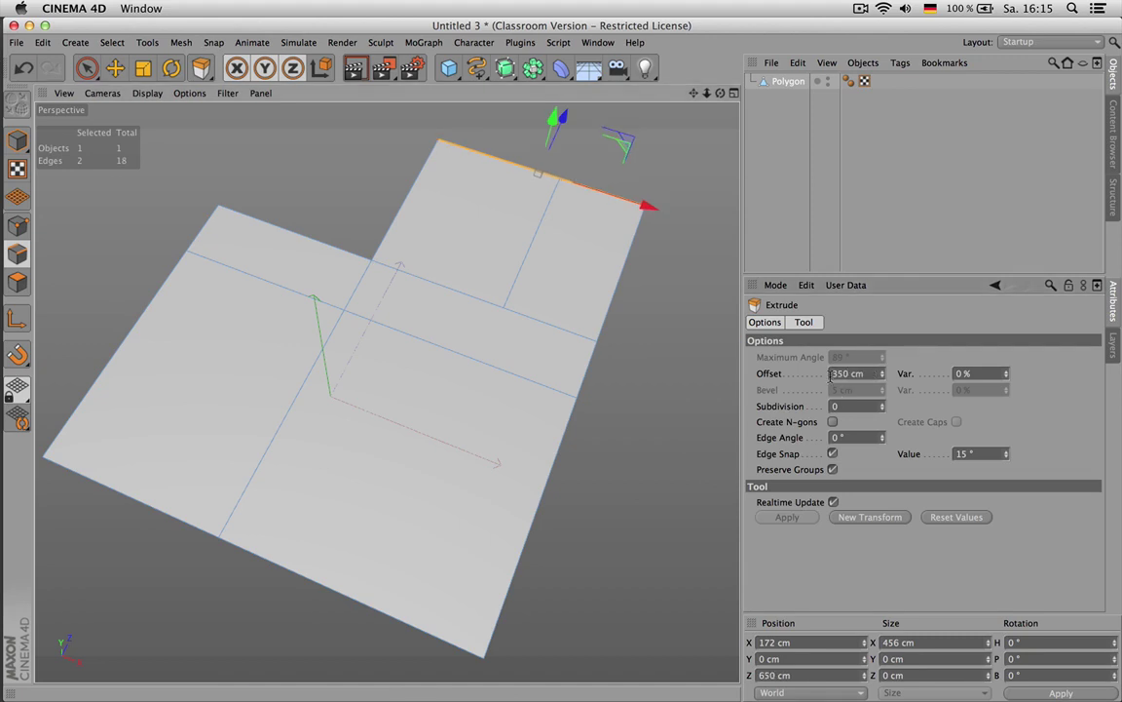
{"action": "key", "text": "Return"}
Check the sizes of the narrow rear strip and the two large front polygons
{"action": "key", "text": "space"}
{"action": "left_click_drag", "start_coordinate": [338, 277], "coordinate": [414, 306]}
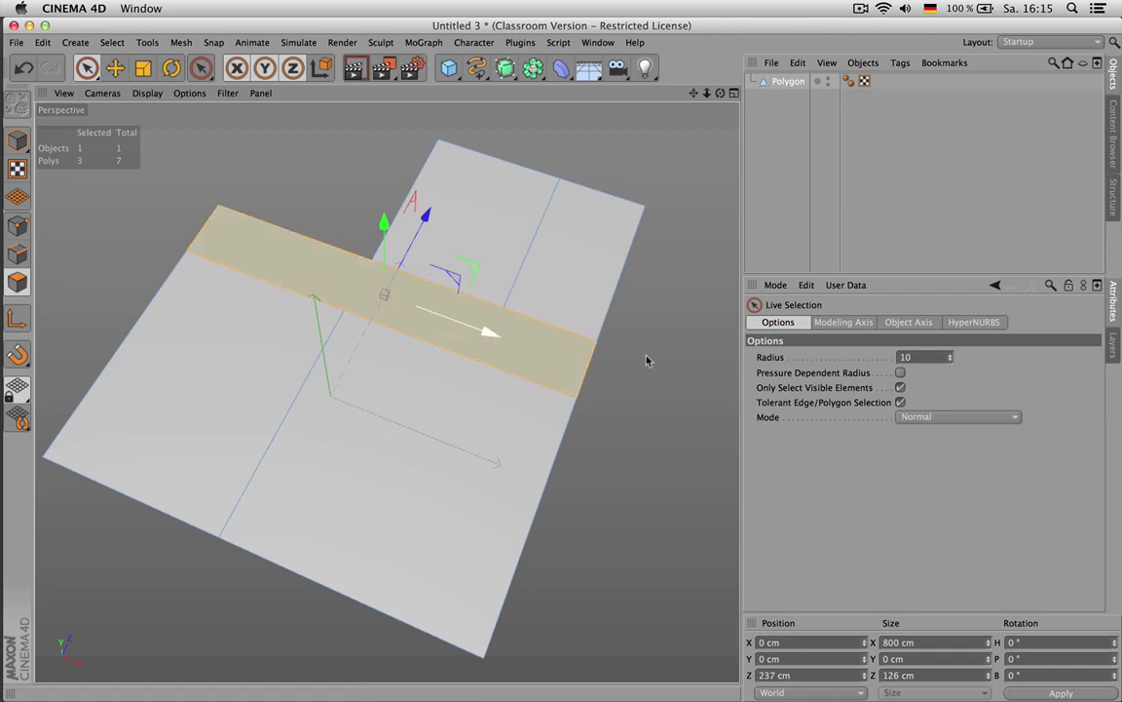
{"action": "left_click_drag", "start_coordinate": [694, 93], "coordinate": [712, 95]}
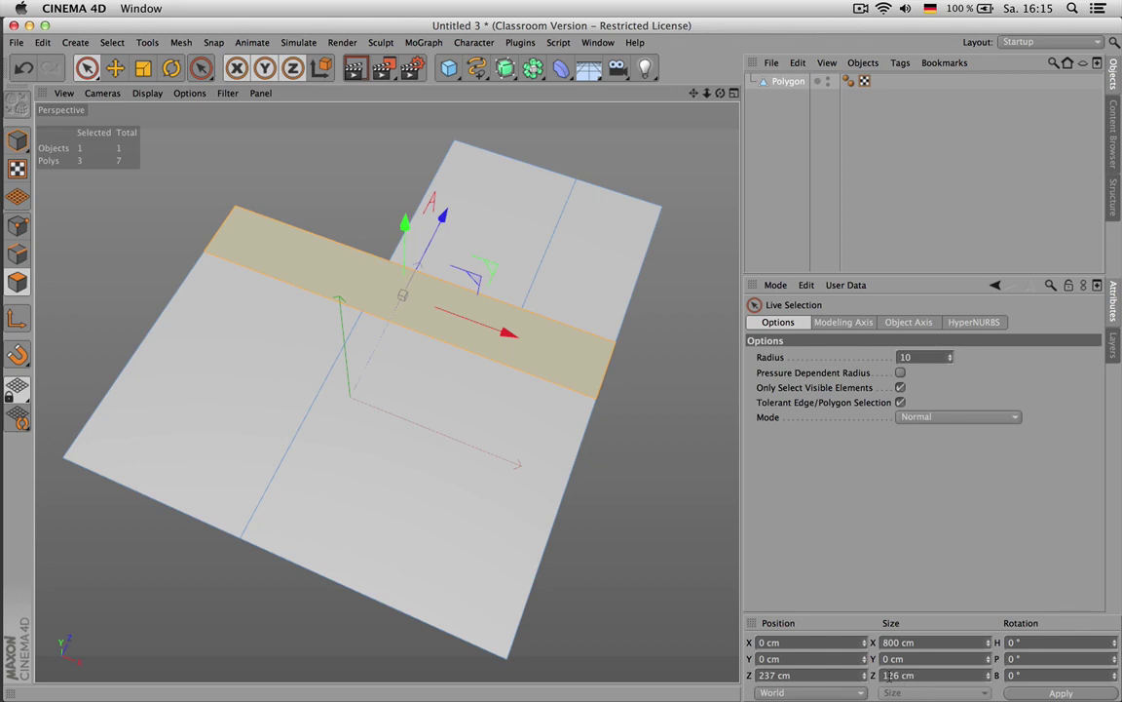
{"action": "left_click", "coordinate": [451, 483]}
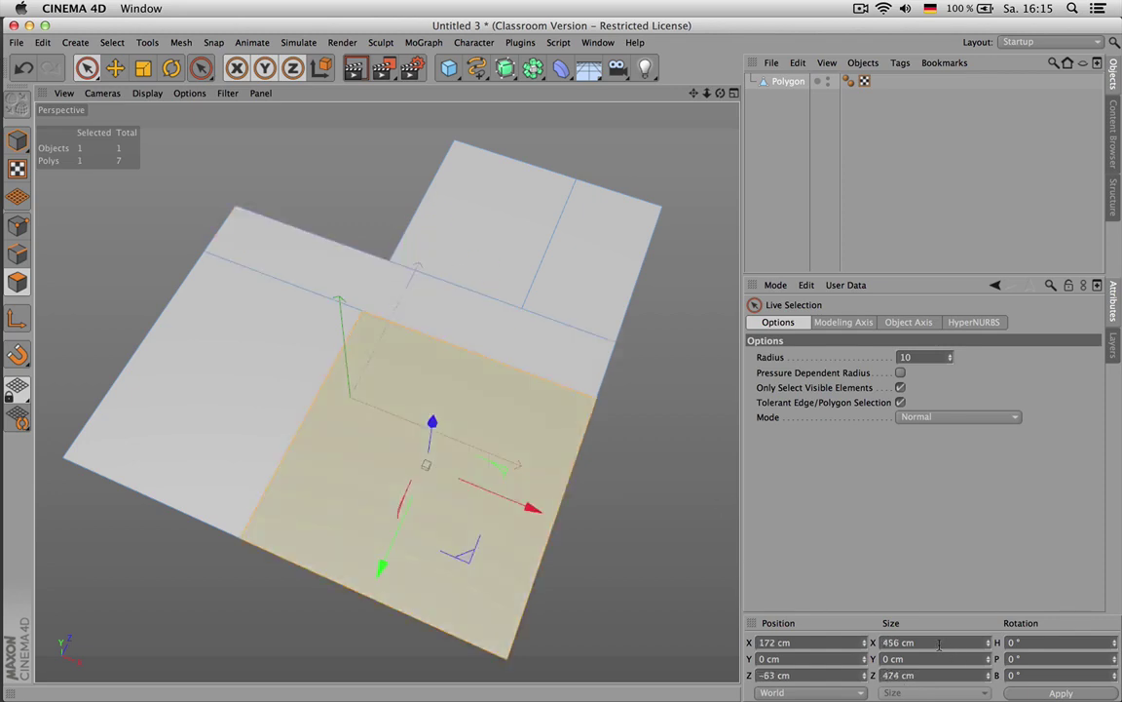
{"action": "left_click", "coordinate": [205, 383]}
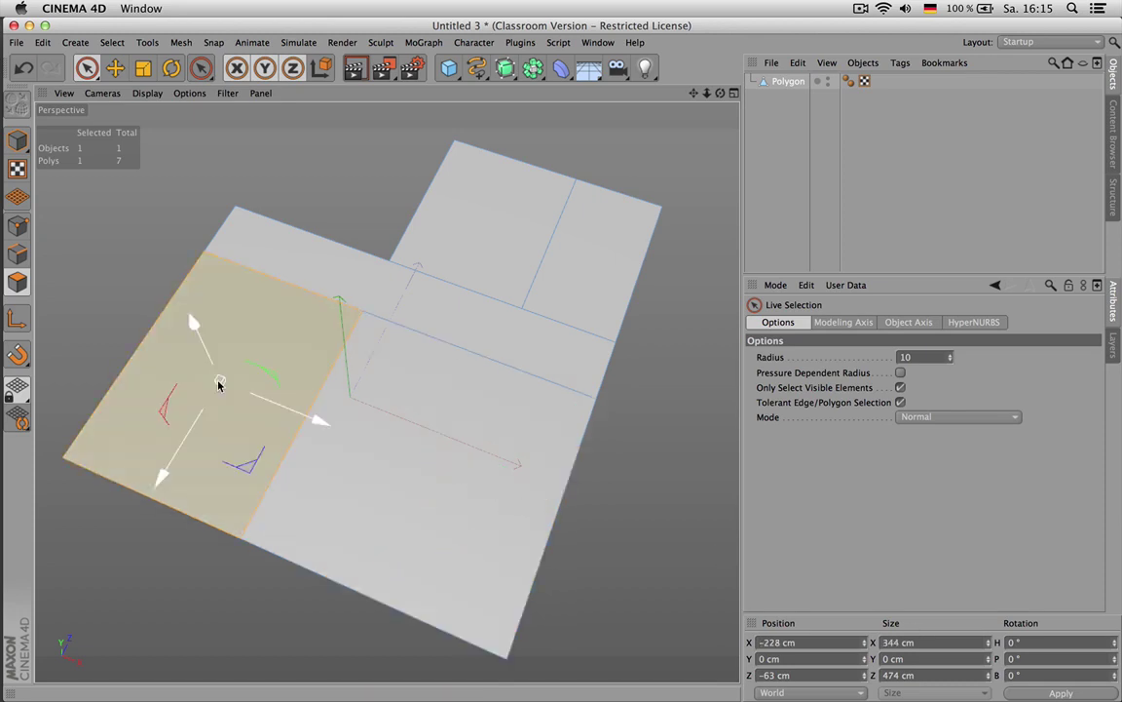
Move the lengthwise dividing edge and the extension's aligned outer edge to X -50 cm
{"action": "key", "text": "Return"}
{"action": "left_click", "coordinate": [298, 414]}
{"action": "left_click", "coordinate": [297, 414]}
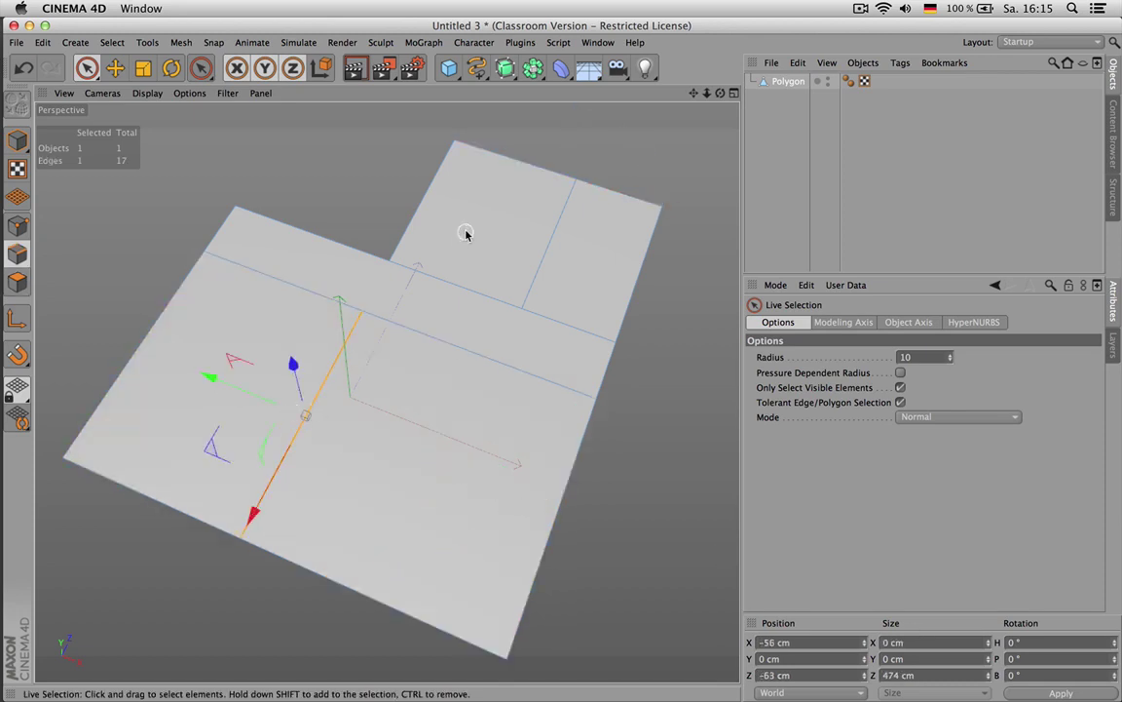
{"action": "left_click", "coordinate": [420, 209], "text": "shift"}
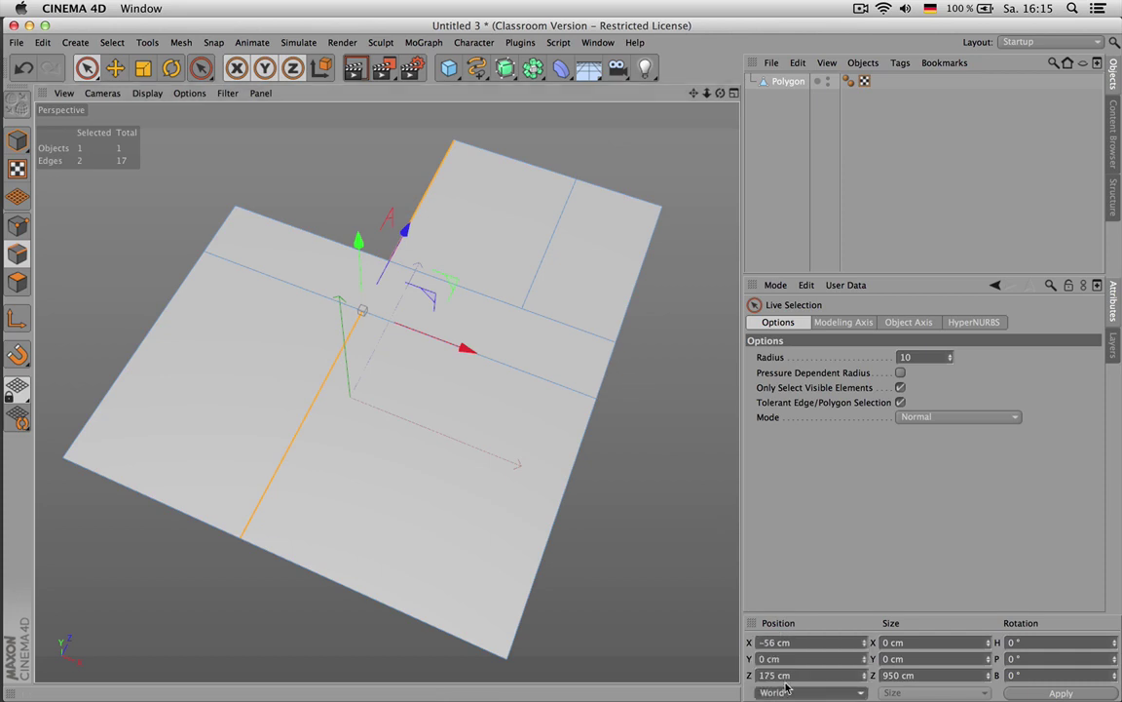
{"action": "left_click", "coordinate": [780, 643]}
{"action": "type", "text": "-50"}
{"action": "key", "text": "Return"}
Check the positions of the floor plan's outer edges along the long side and the front
{"action": "left_click", "coordinate": [537, 486]}
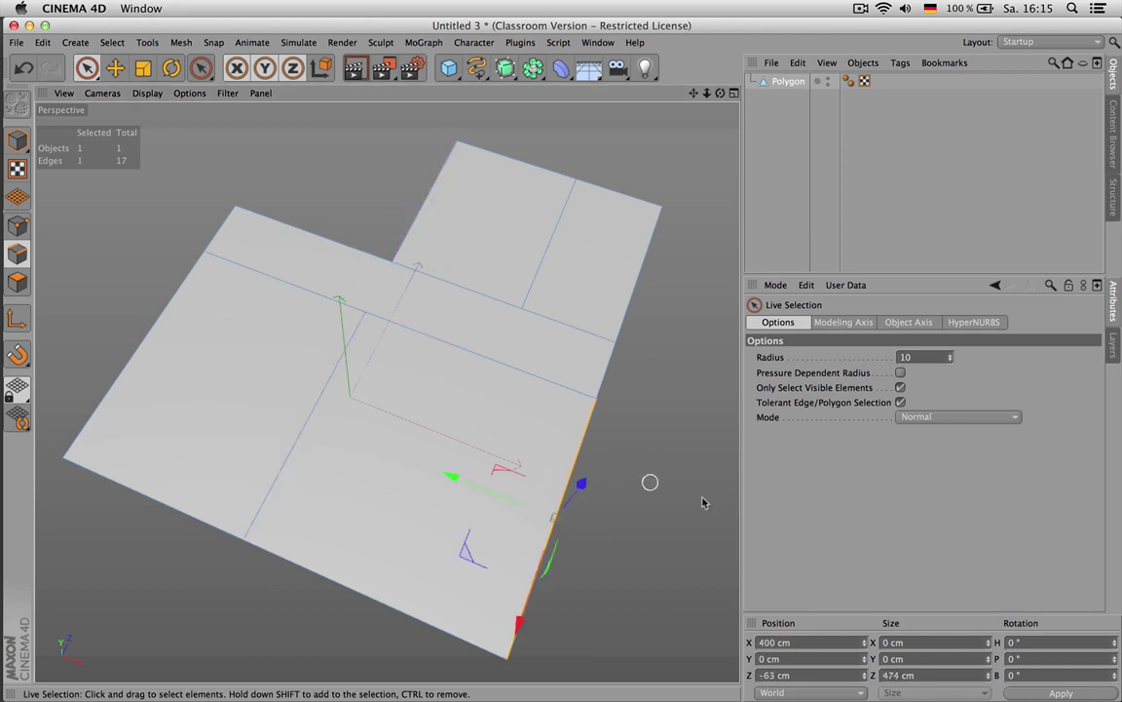
{"action": "scroll", "coordinate": [655, 377], "scroll_direction": "down", "scroll_amount": 2}
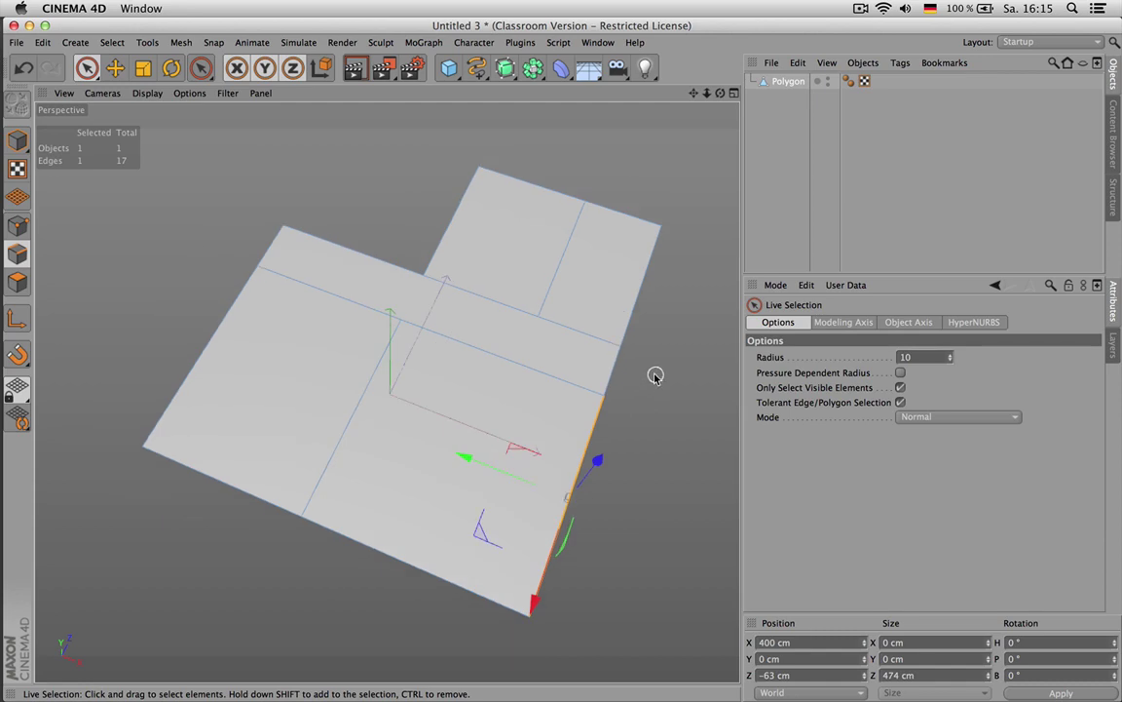
{"action": "left_click_drag", "start_coordinate": [644, 295], "coordinate": [635, 359], "text": "shift"}
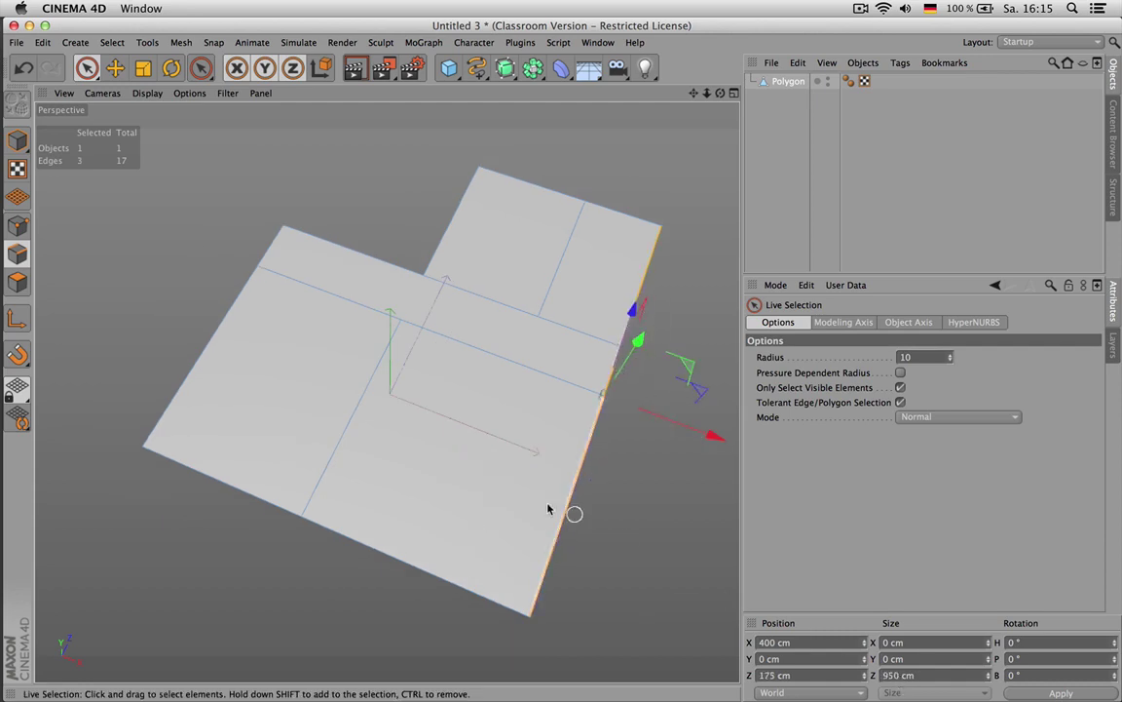
{"action": "left_click", "coordinate": [409, 563]}
{"action": "left_click", "coordinate": [184, 465], "text": "shift"}
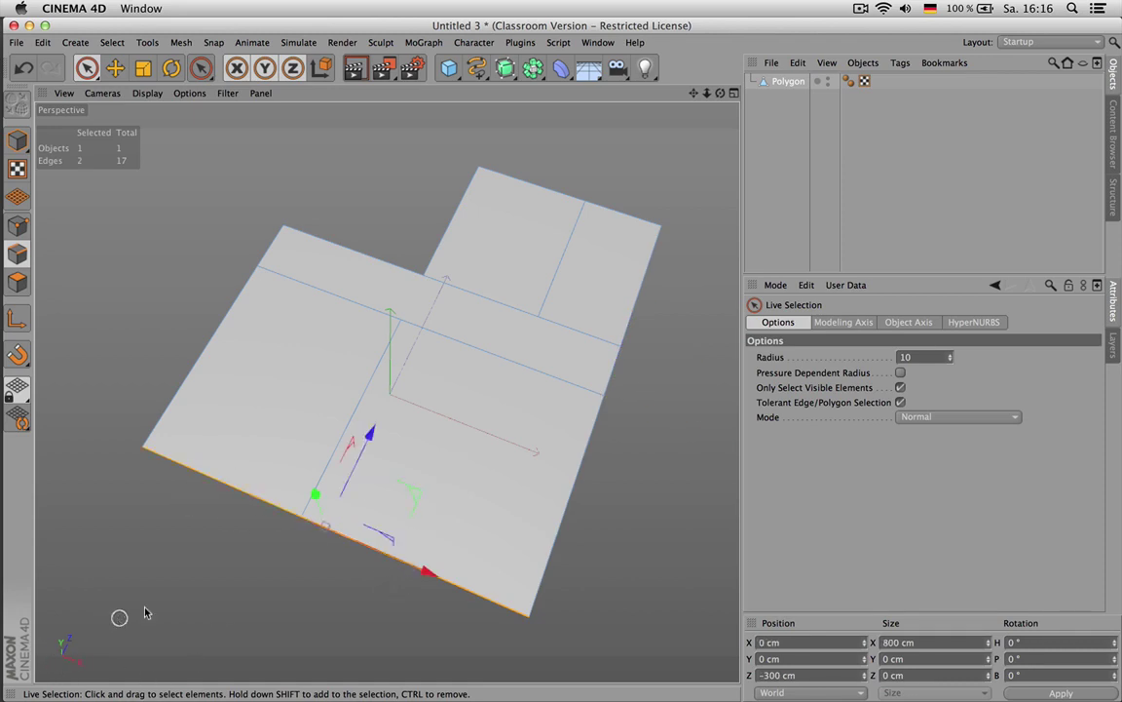
{"action": "left_click", "coordinate": [539, 448]}
{"action": "left_click", "coordinate": [591, 359], "text": "shift"}
{"action": "left_click", "coordinate": [618, 304], "text": "shift"}
{"action": "left_click", "coordinate": [618, 304], "text": "shift"}
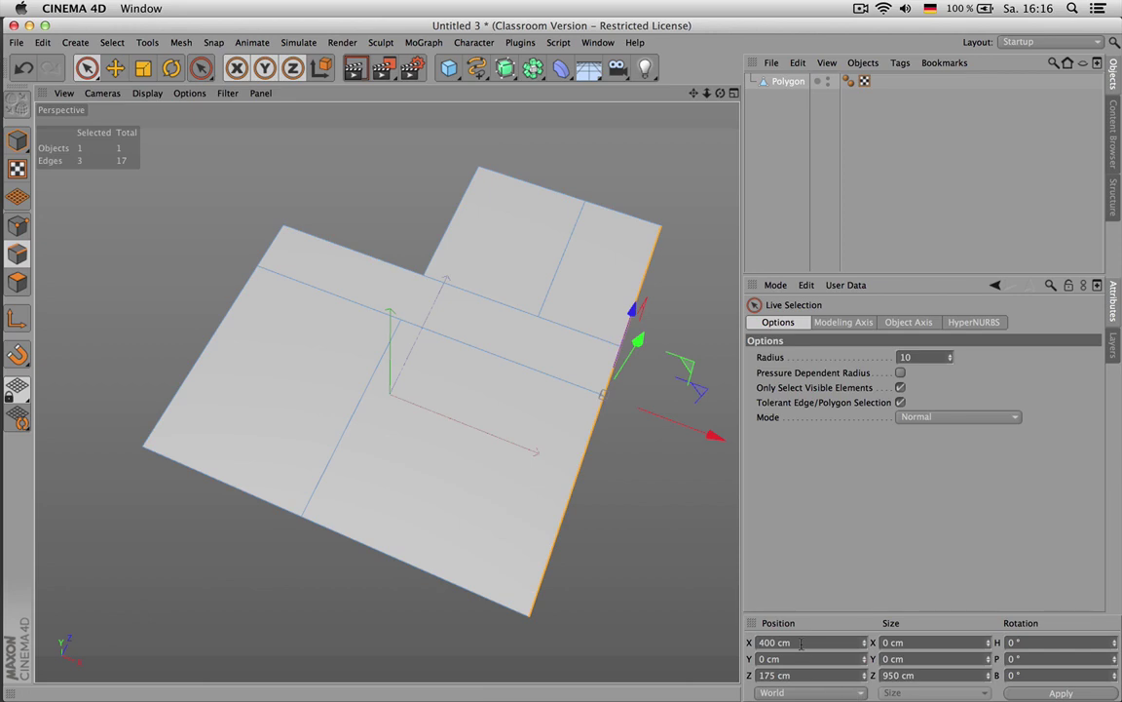
Move the dividing edge inside the rear extension to X 200 cm
{"action": "left_click", "coordinate": [571, 280]}
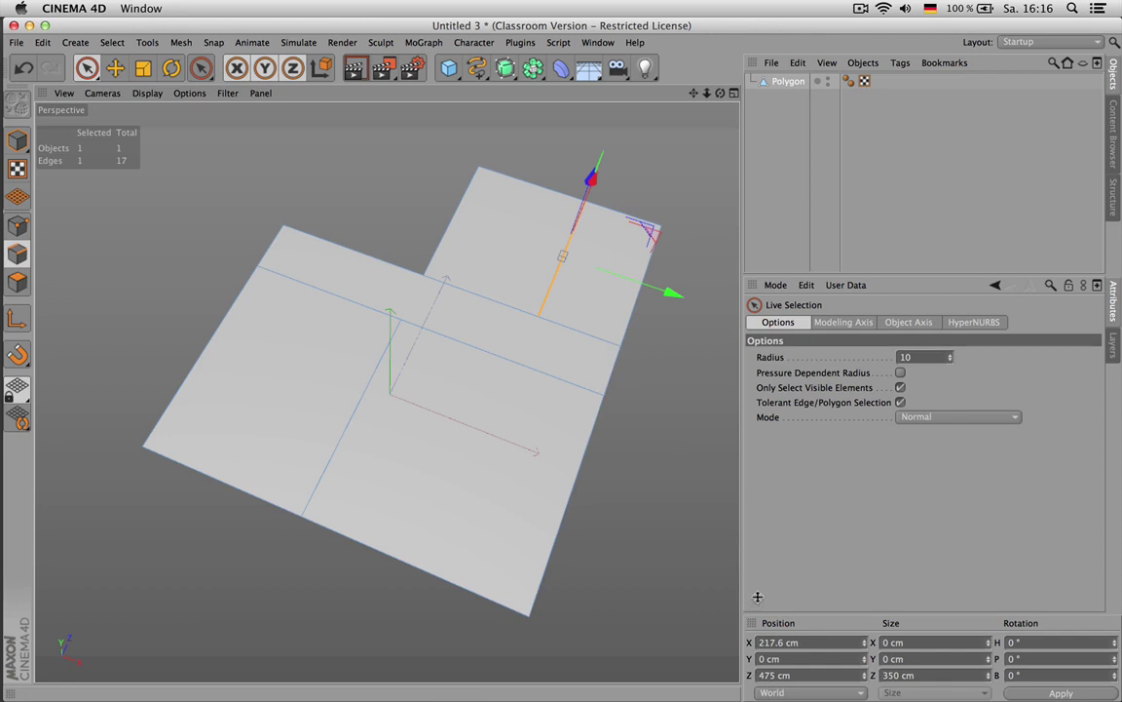
{"action": "left_click", "coordinate": [794, 642]}
{"action": "type", "text": "200"}
{"action": "key", "text": "Return"}
Rename the floor plan's polygon object as layout
{"action": "left_click", "coordinate": [347, 296]}
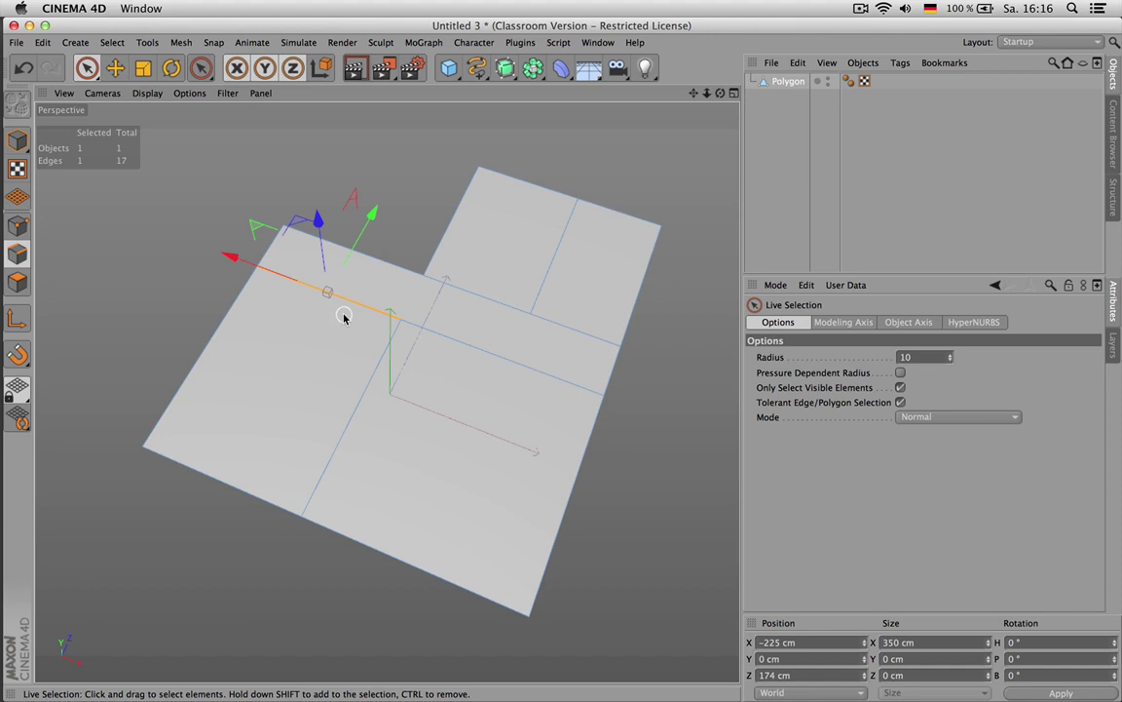
{"action": "key", "text": "Return"}
{"action": "double_click", "coordinate": [790, 82]}
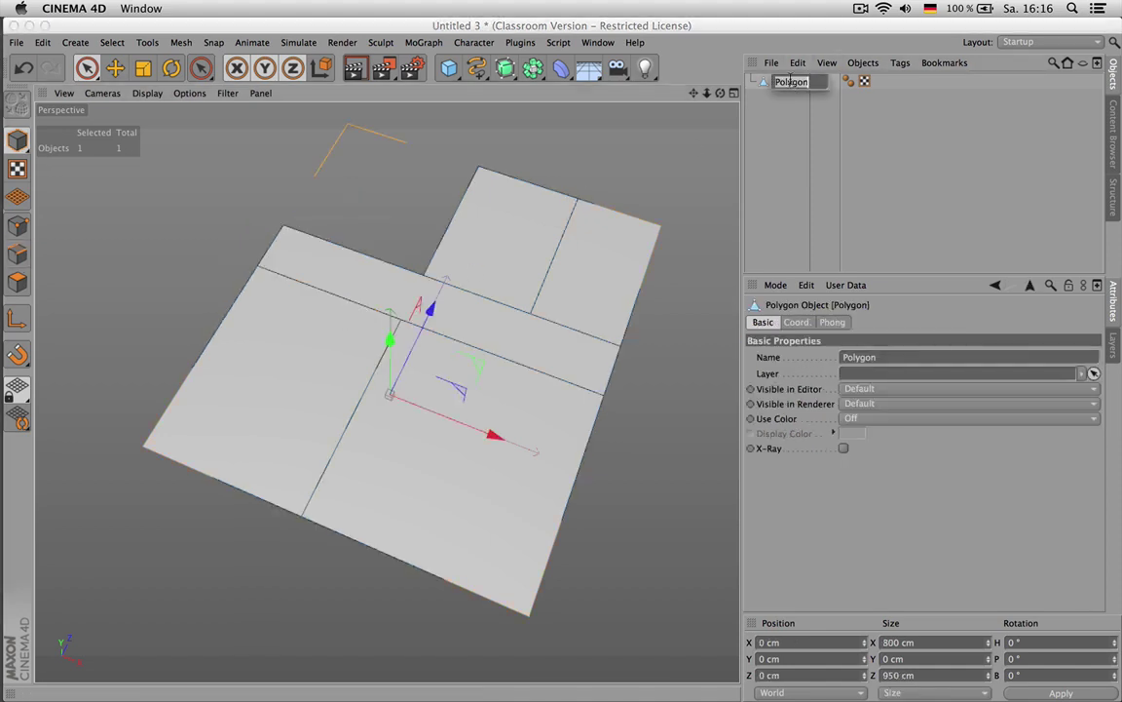
{"action": "type", "text": "layout"}
{"action": "key", "text": "Return"}
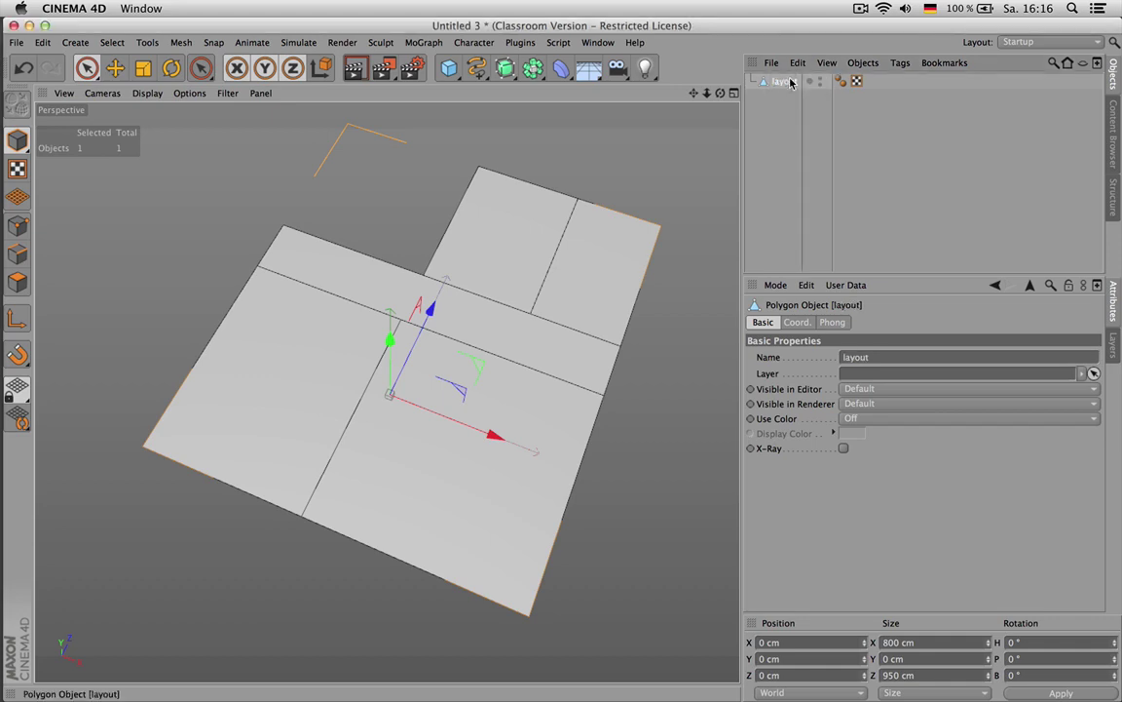
Duplicate the layout object, hide the original in the editor and renderer, and make the copy active in edge mode
{"action": "key", "text": "super+c"}
{"action": "key", "text": "super+v"}
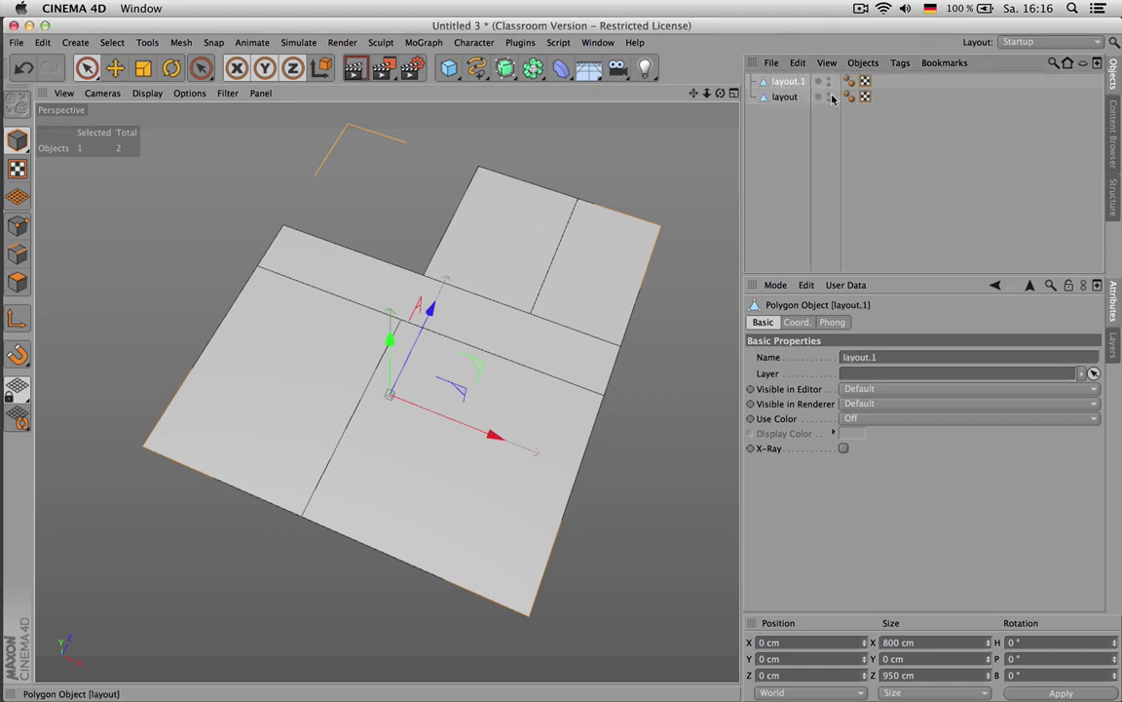
{"action": "left_click", "coordinate": [829, 97], "text": "ctrl"}
{"action": "left_click", "coordinate": [791, 98]}
{"action": "left_click", "coordinate": [789, 84]}
{"action": "key", "text": "Return"}
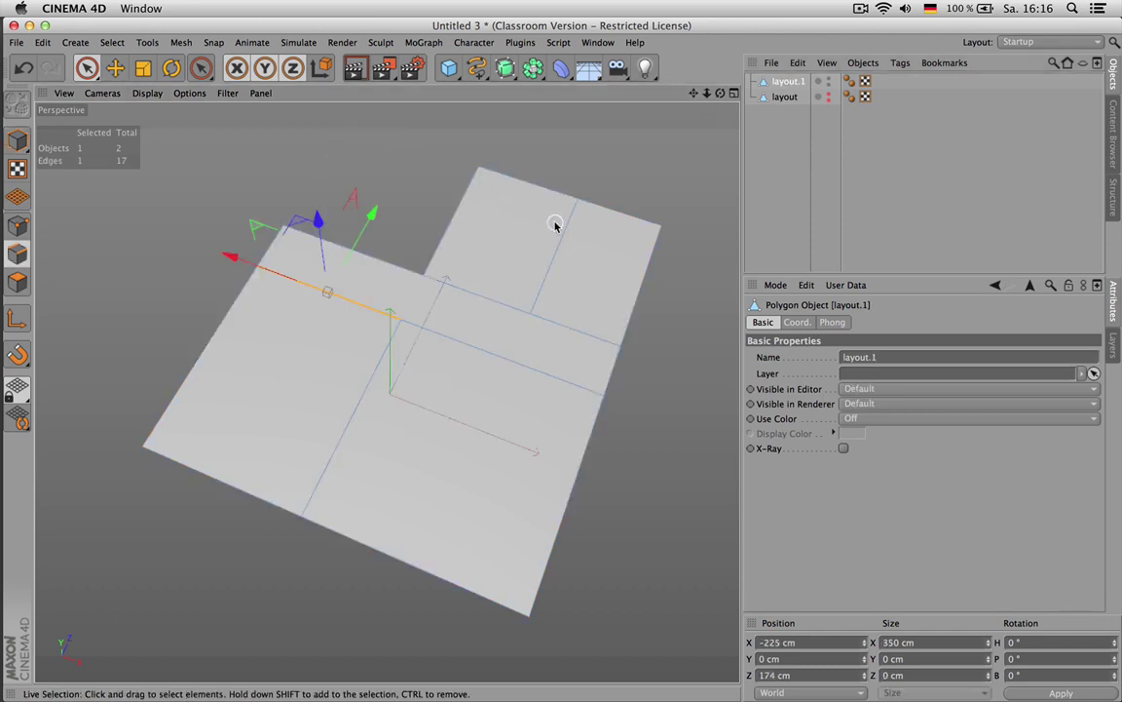
Loop-select all outer boundary edges of the floor plan copy with Select Boundary Loop enabled
{"action": "key", "text": "u"}
{"action": "key", "text": "l"}
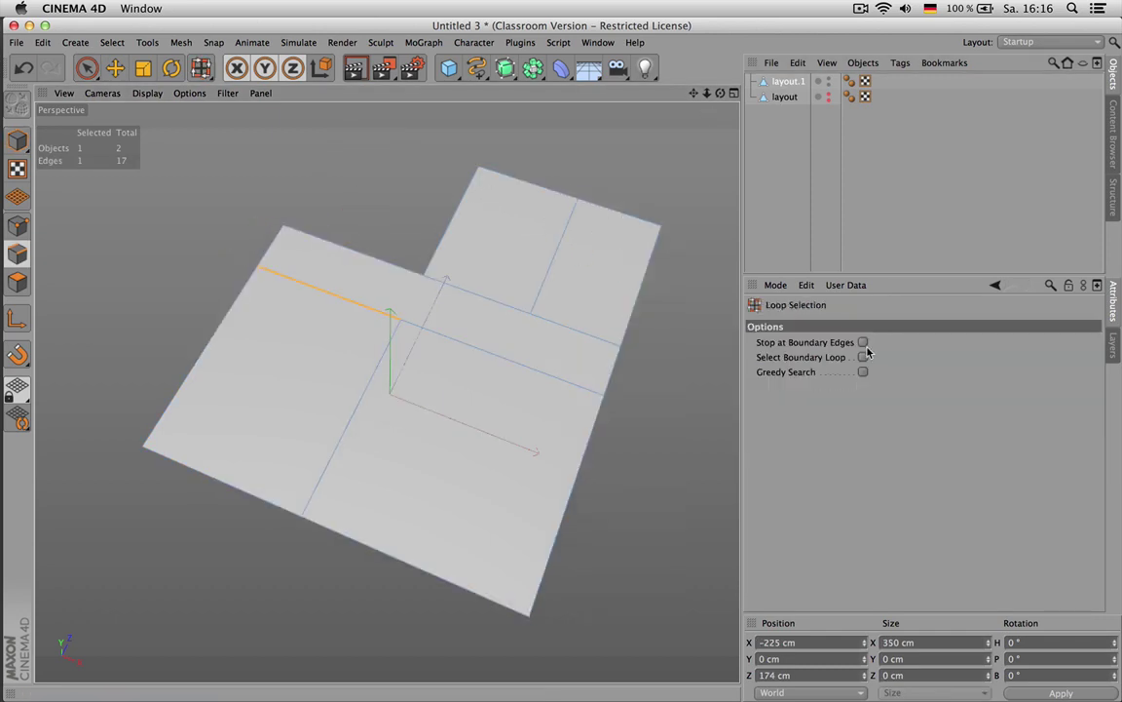
{"action": "left_click", "coordinate": [863, 357]}
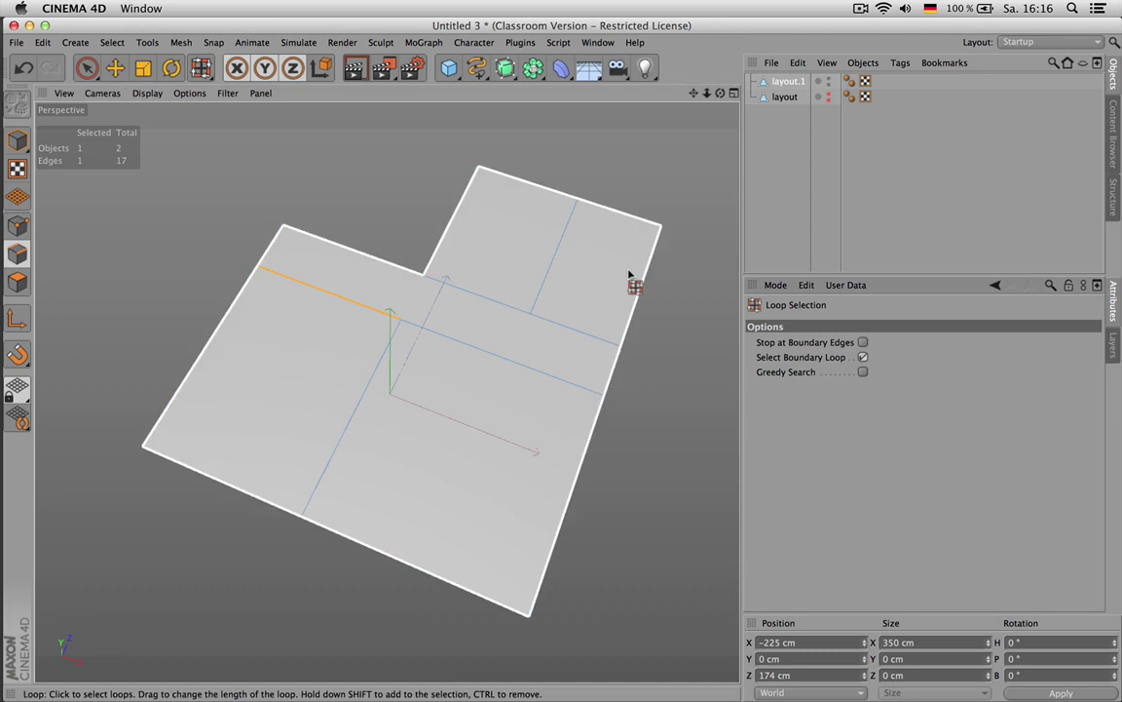
{"action": "left_click", "coordinate": [631, 277]}
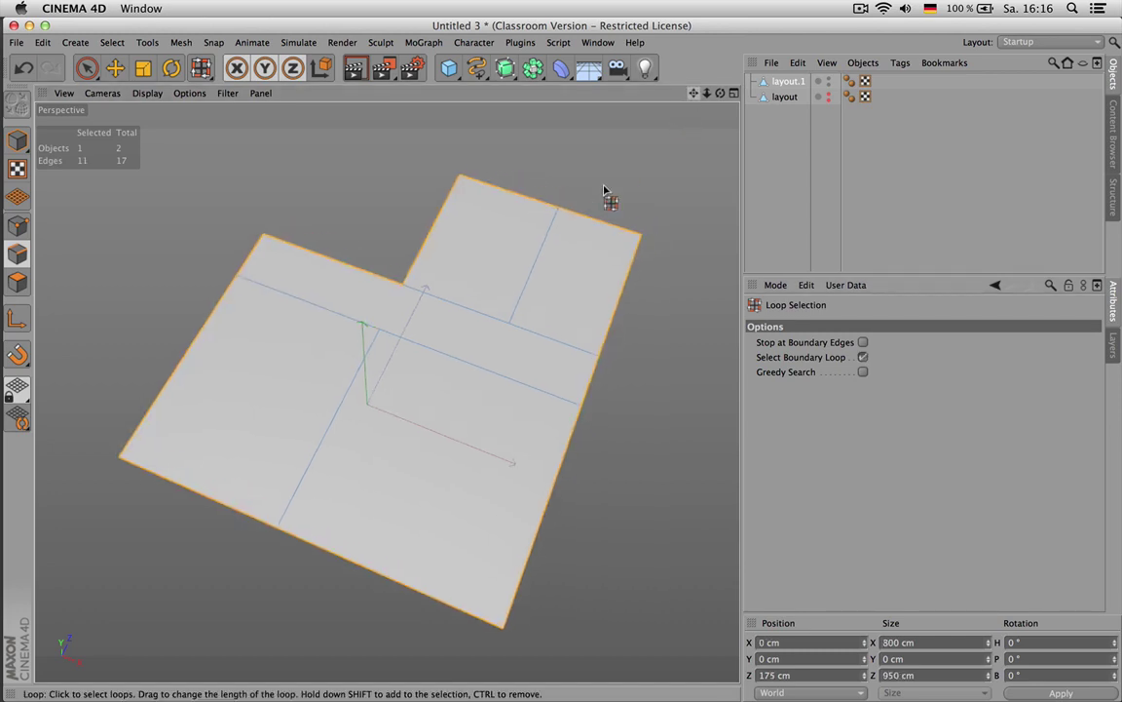
{"action": "scroll", "coordinate": [604, 188], "scroll_direction": "down", "scroll_amount": 2}
{"action": "left_click_drag", "start_coordinate": [693, 93], "coordinate": [665, 119]}
Extrude the selected boundary edges outward with an offset of 30 cm
{"action": "key", "text": "d"}
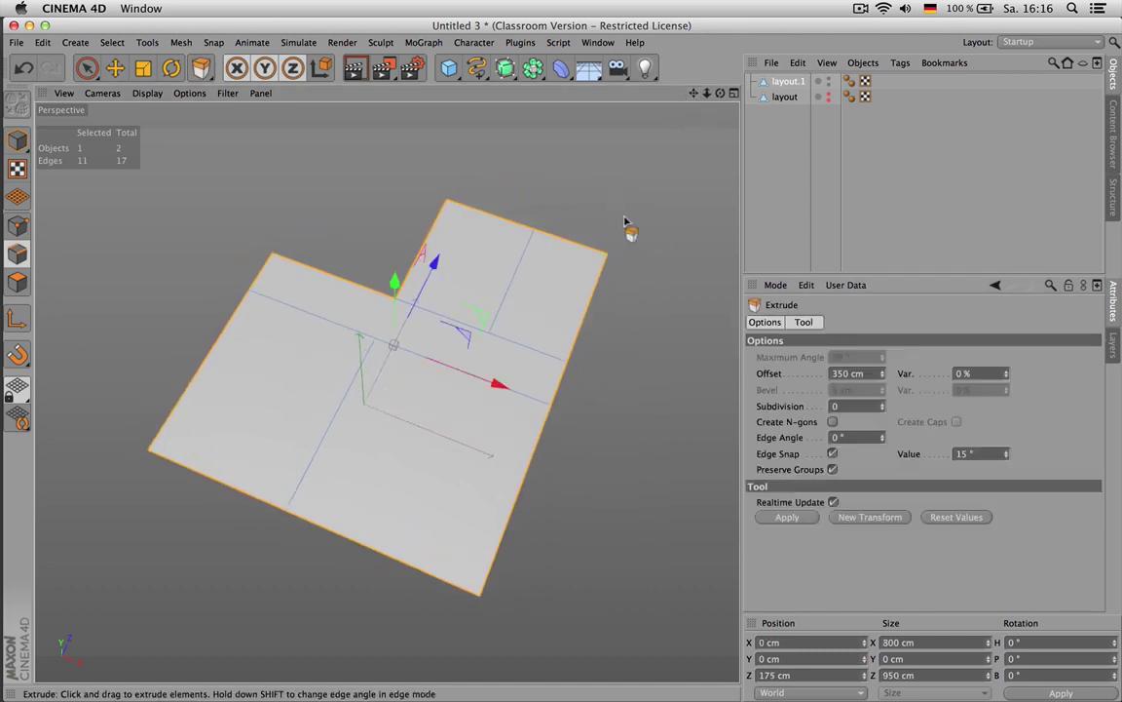
{"action": "left_click_drag", "start_coordinate": [609, 330], "coordinate": [668, 331]}
{"action": "double_click", "coordinate": [852, 372]}
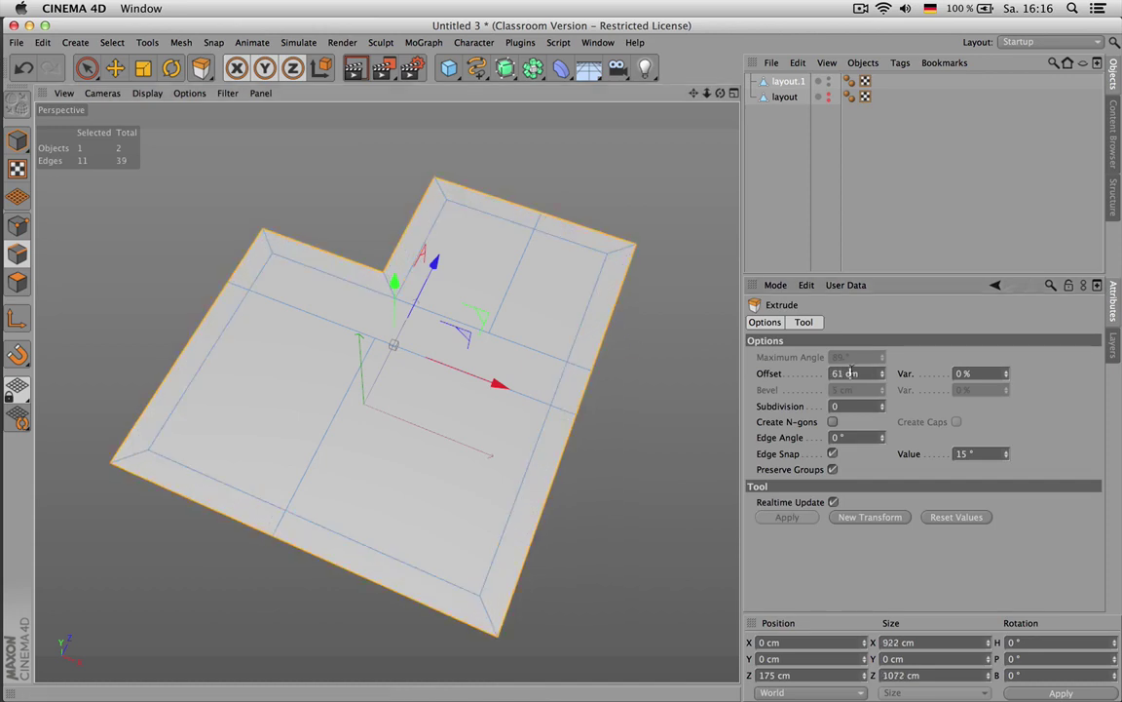
{"action": "type", "text": "30"}
{"action": "key", "text": "Return"}
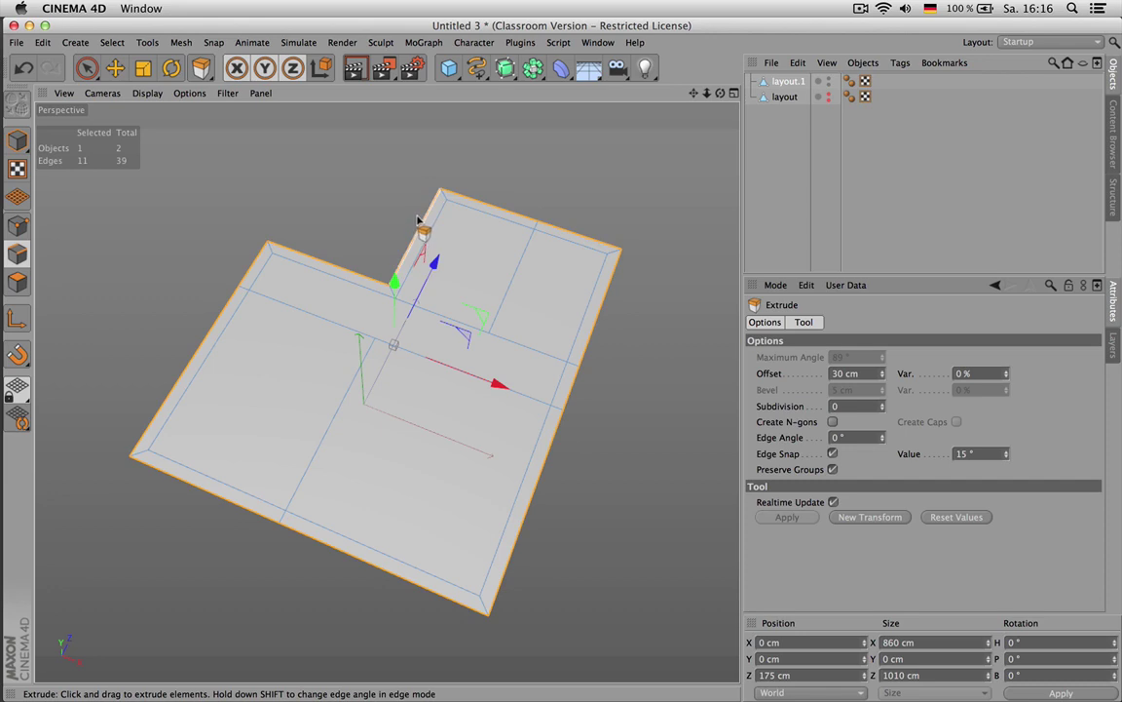
Undo the boundary extrusion and reapply it at 30 cm after selecting all inner floor polygons in polygon mode
{"action": "key", "text": "super+z"}
{"action": "key", "text": "Return"}
{"action": "key", "text": "super+a"}
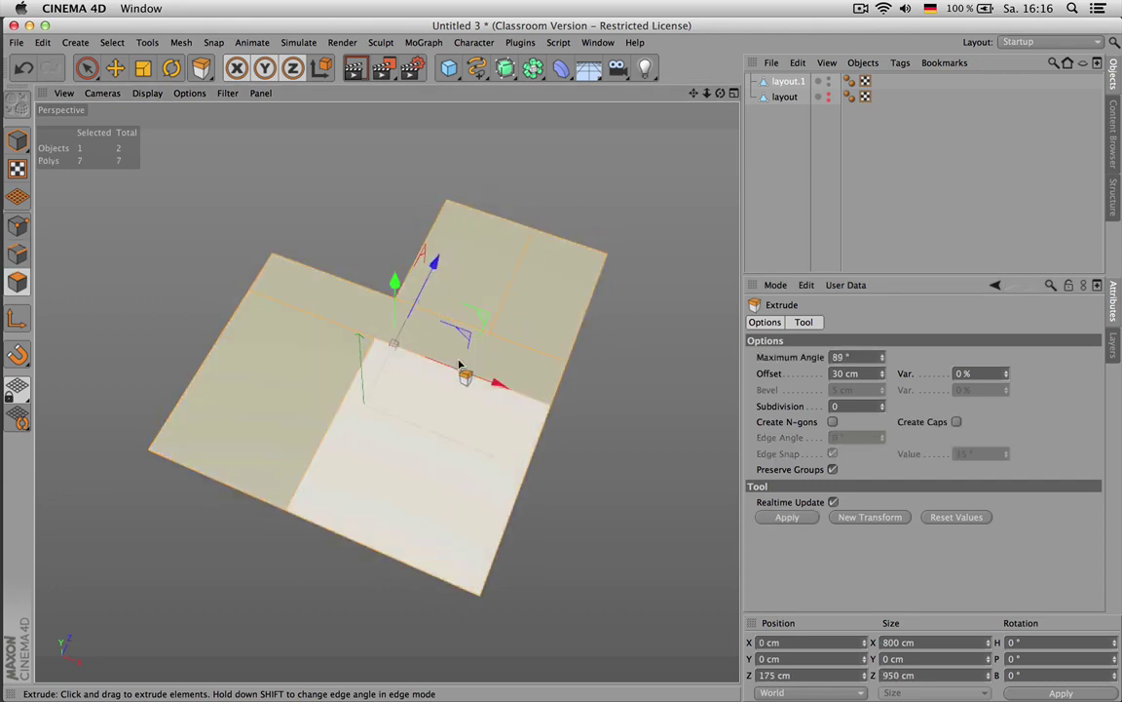
{"action": "key", "text": "Return"}
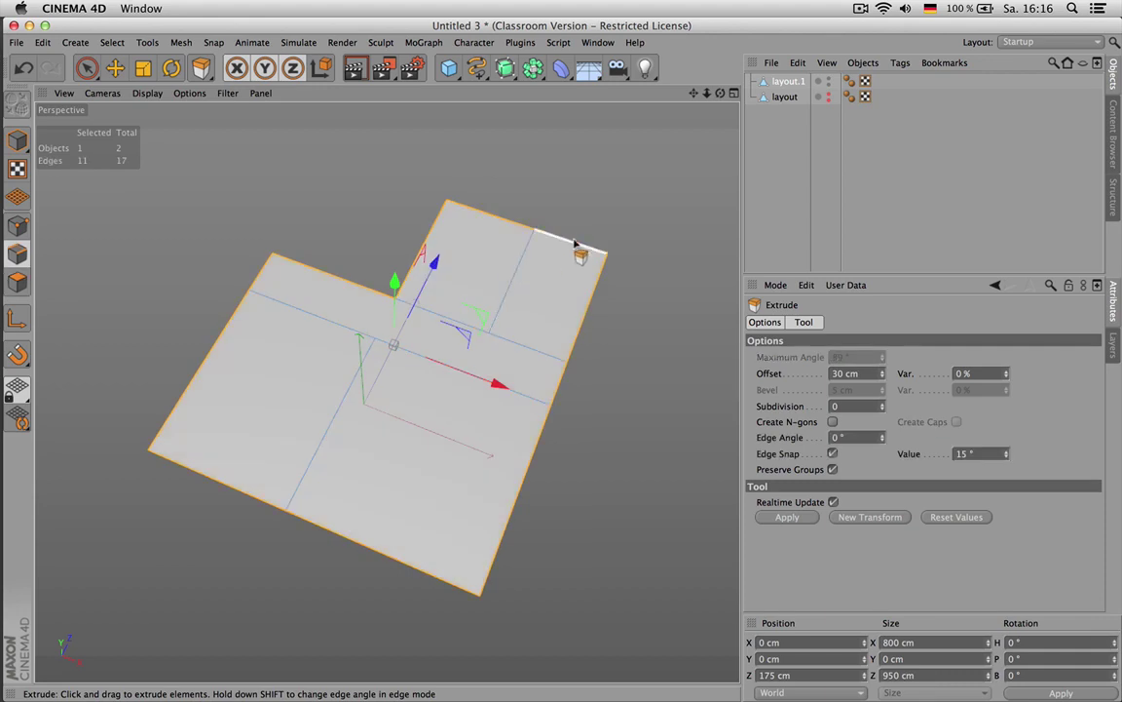
{"action": "left_click", "coordinate": [796, 518]}
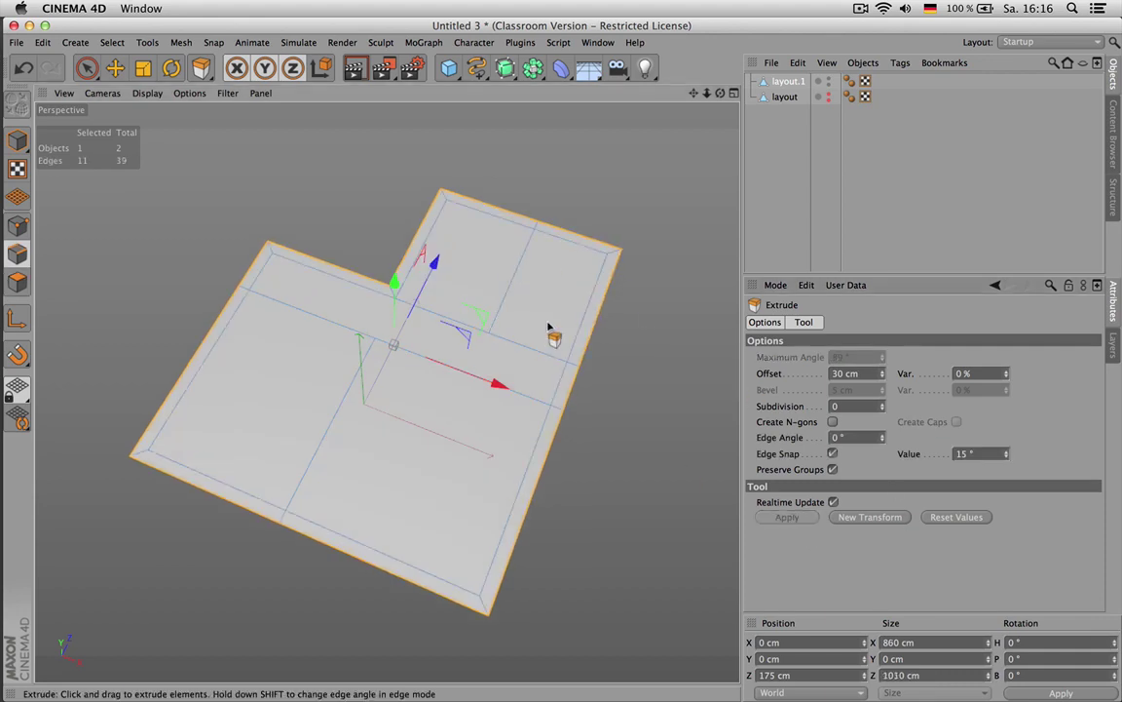
{"action": "key", "text": "ctrl+z"}
{"action": "key", "text": "Return"}
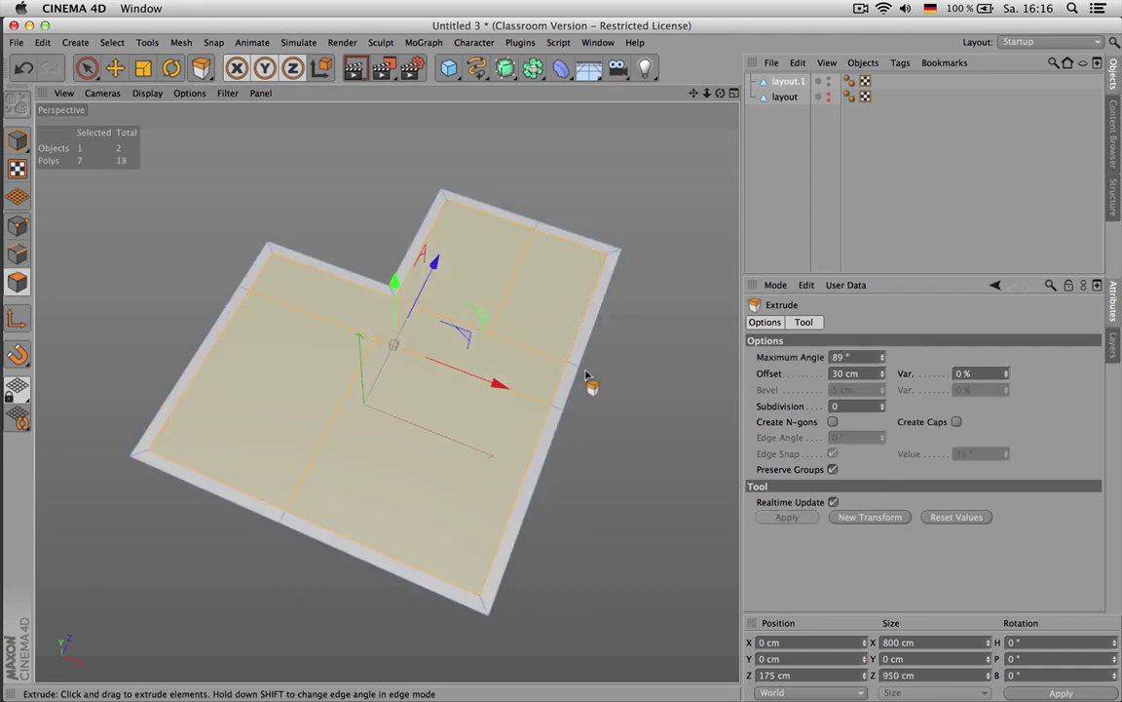
Apply Extrude Inner to the floor polygons with a 12 cm offset and Preserve Groups off, and invert the selection to the wall strips
{"action": "key", "text": "i"}
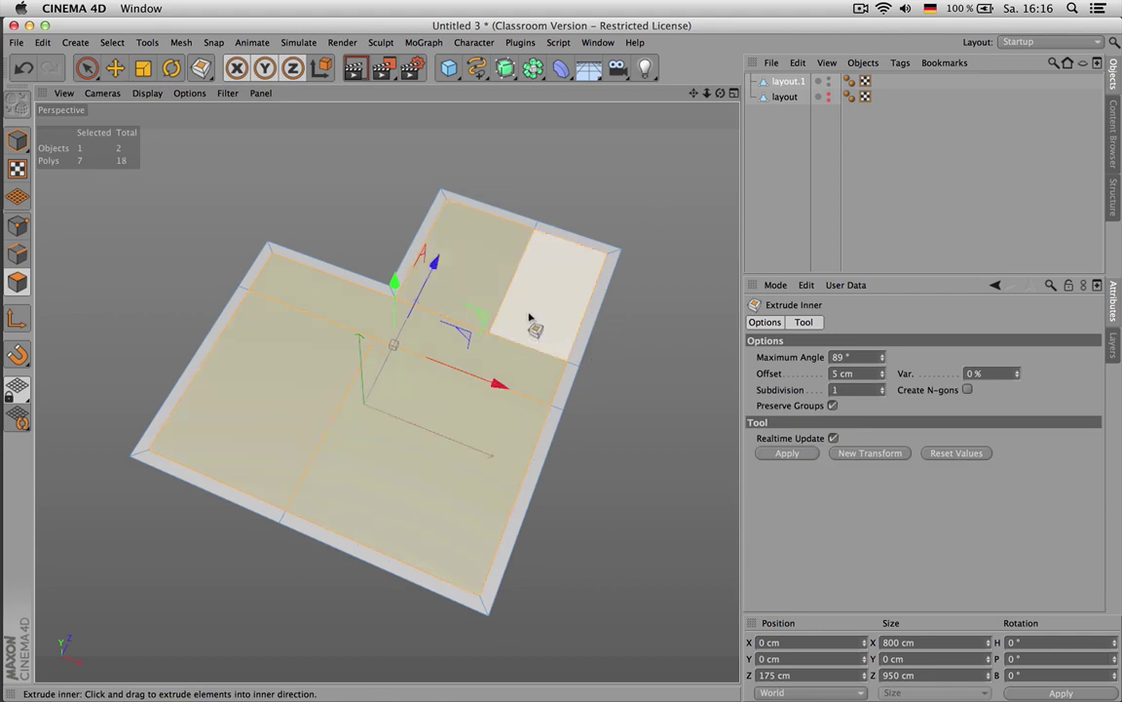
{"action": "left_click_drag", "start_coordinate": [527, 319], "coordinate": [487, 357]}
{"action": "left_click_drag", "start_coordinate": [837, 374], "coordinate": [857, 378]}
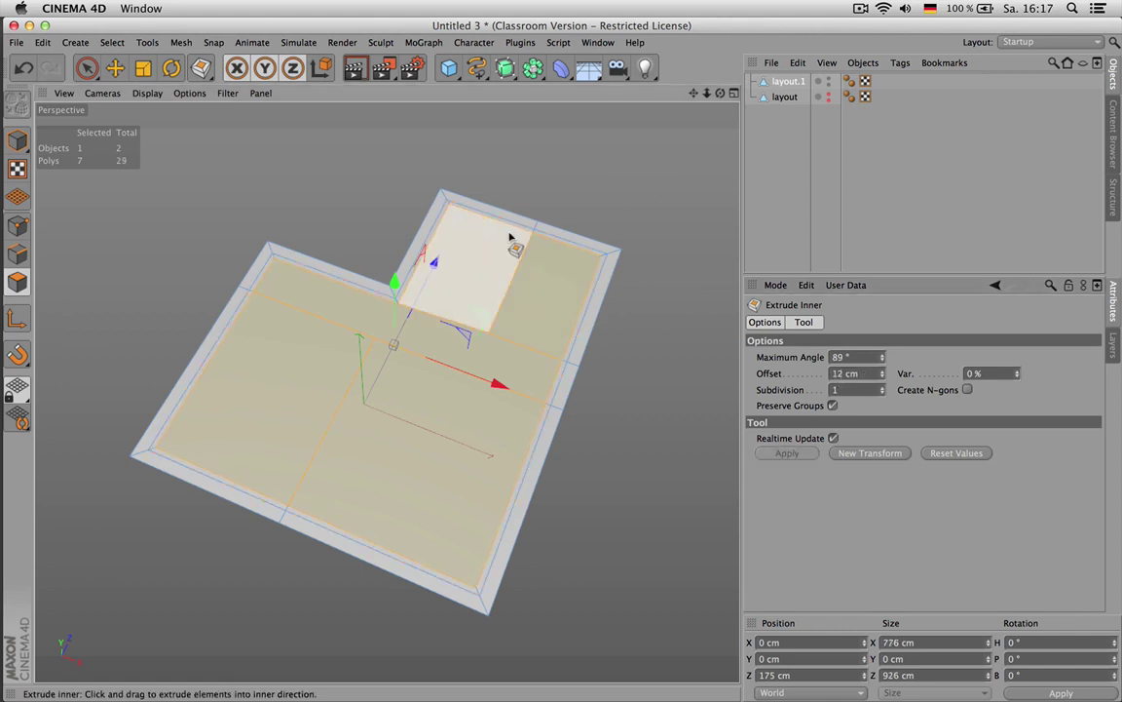
{"action": "left_click", "coordinate": [833, 406]}
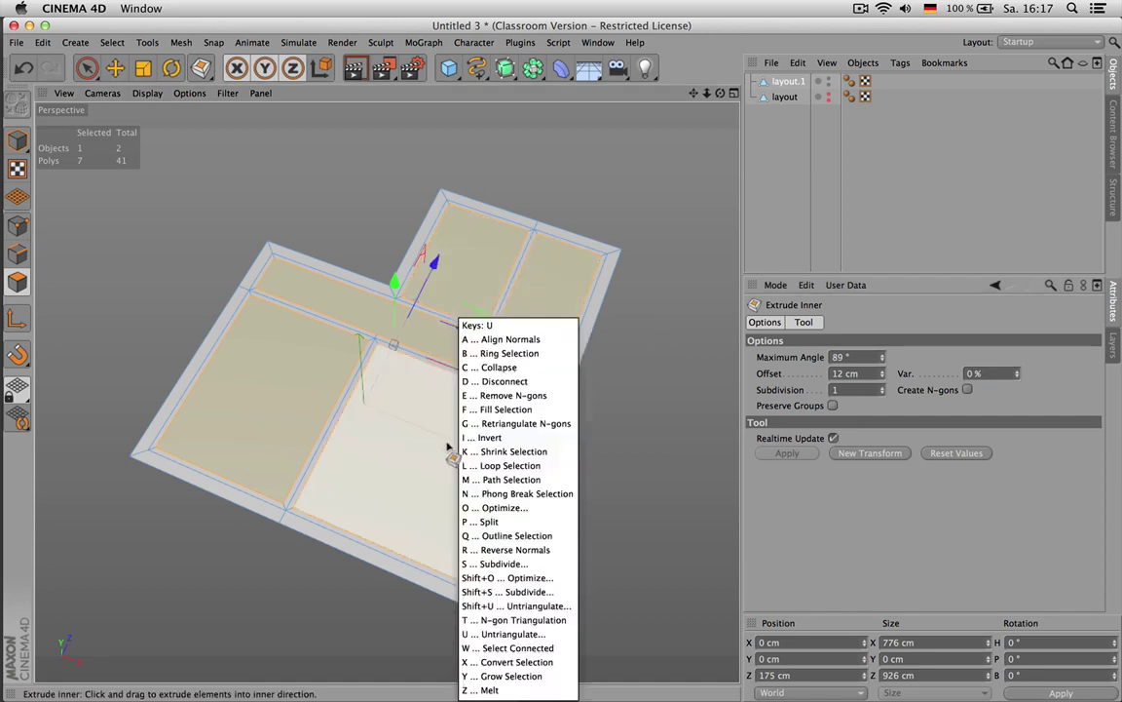
{"action": "key", "text": "u"}
{"action": "key", "text": "i"}
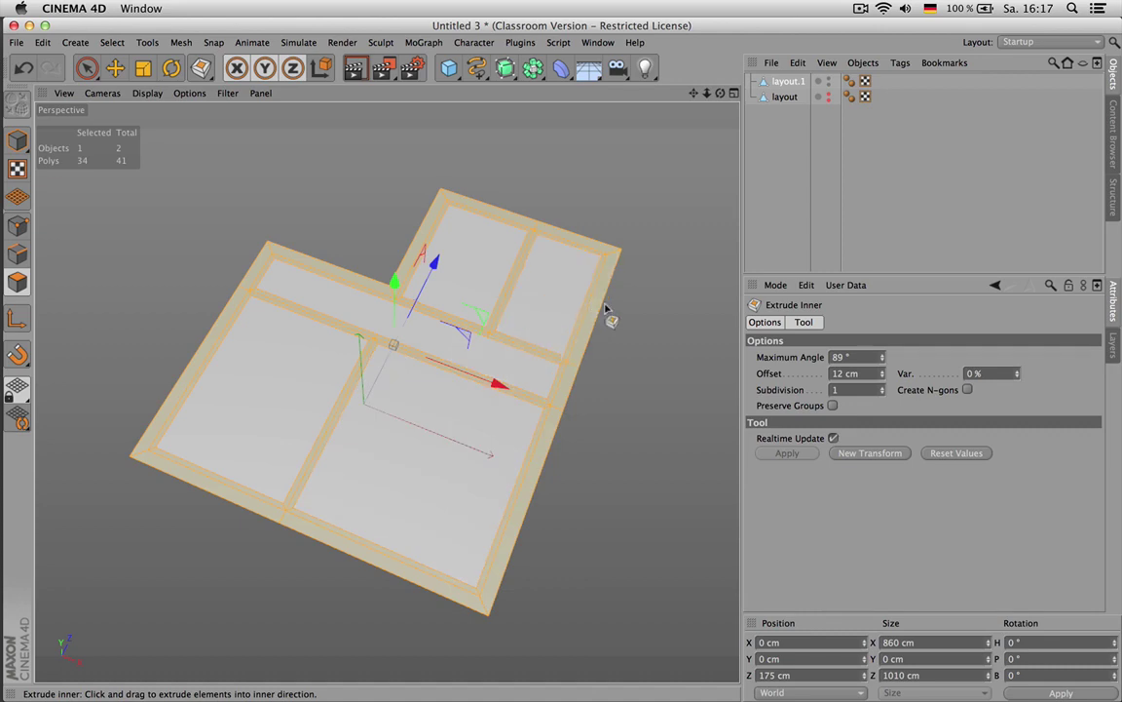
Rename the layout.1 object as layout_room
{"action": "double_click", "coordinate": [801, 82]}
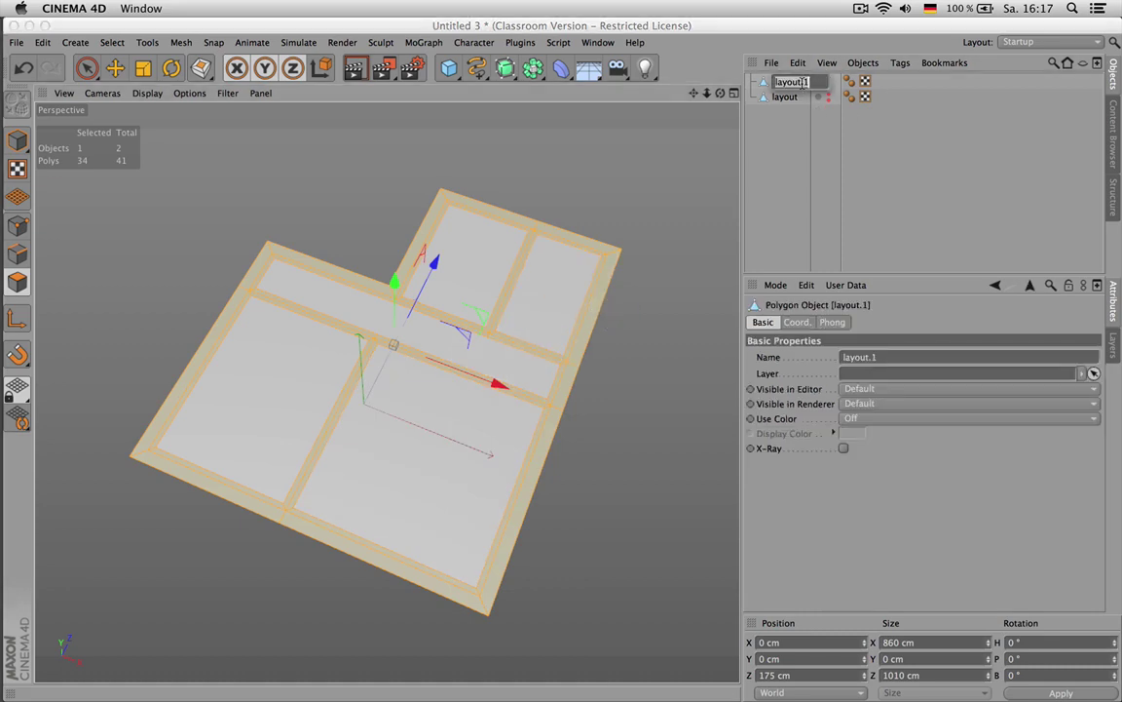
{"action": "left_click_drag", "start_coordinate": [803, 82], "coordinate": [816, 84]}
{"action": "type", "text": "_room"}
{"action": "key", "text": "Return"}
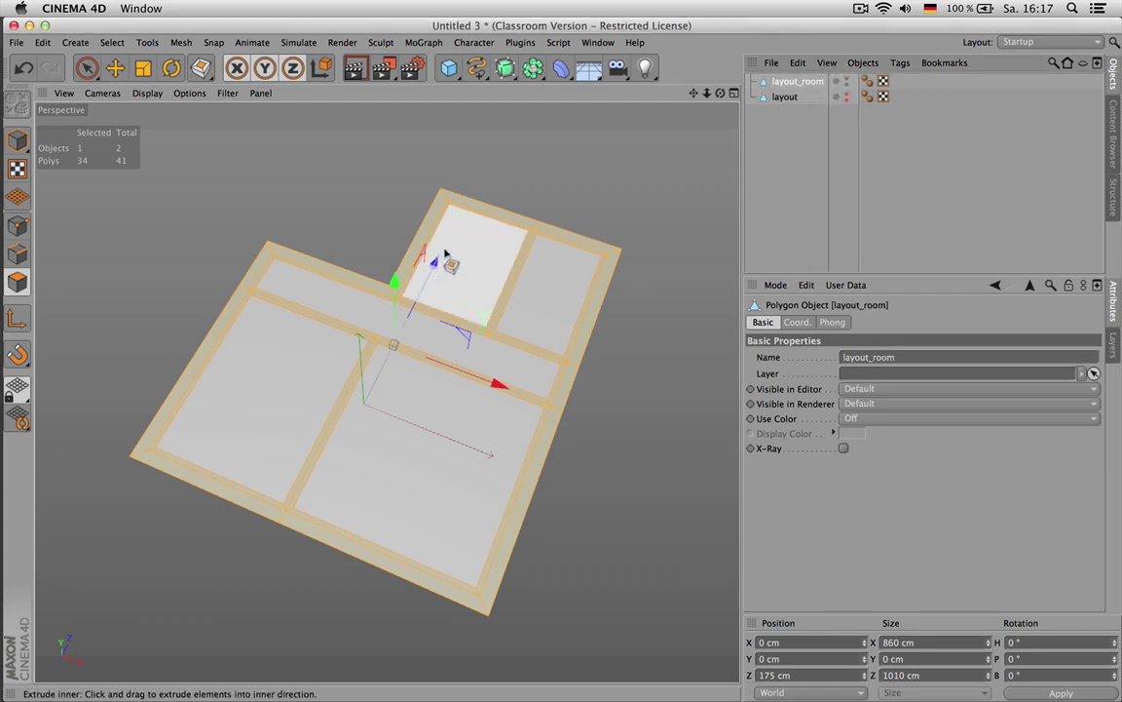
Duplicate the layout_room object and hide the original in the editor and renderer
{"action": "key", "text": "super+c"}
{"action": "key", "text": "super+v"}
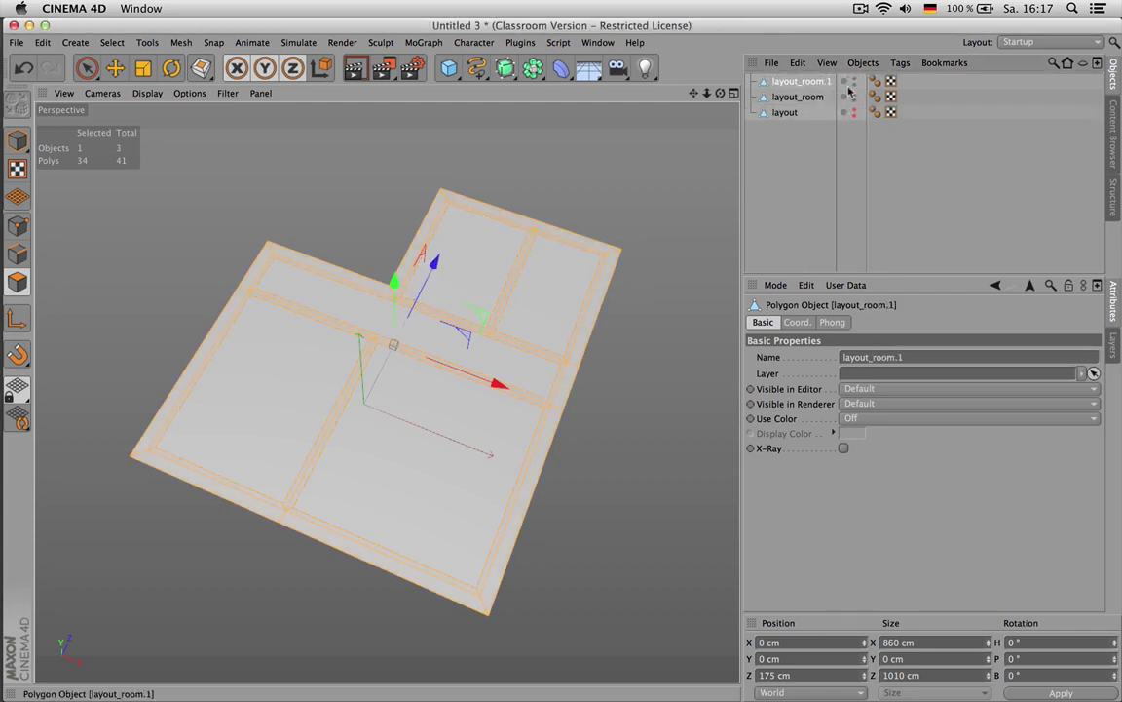
{"action": "double_click", "coordinate": [854, 97], "text": "alt"}
Show the whole floor plan shaded in the top view and turn off snapping for the Knife tool
{"action": "middle_click", "coordinate": [602, 159]}
{"action": "middle_click", "coordinate": [585, 195]}
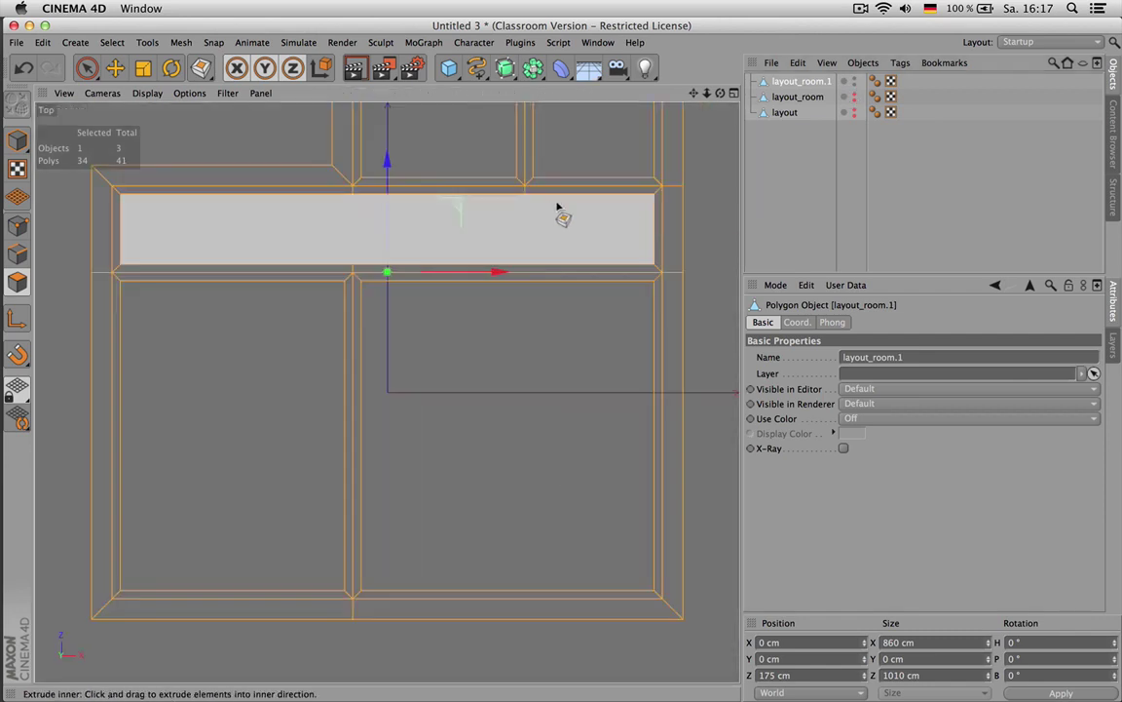
{"action": "scroll", "coordinate": [669, 111], "scroll_direction": "down", "scroll_amount": 4}
{"action": "left_click_drag", "start_coordinate": [694, 94], "coordinate": [604, 278]}
{"action": "key", "text": "k"}
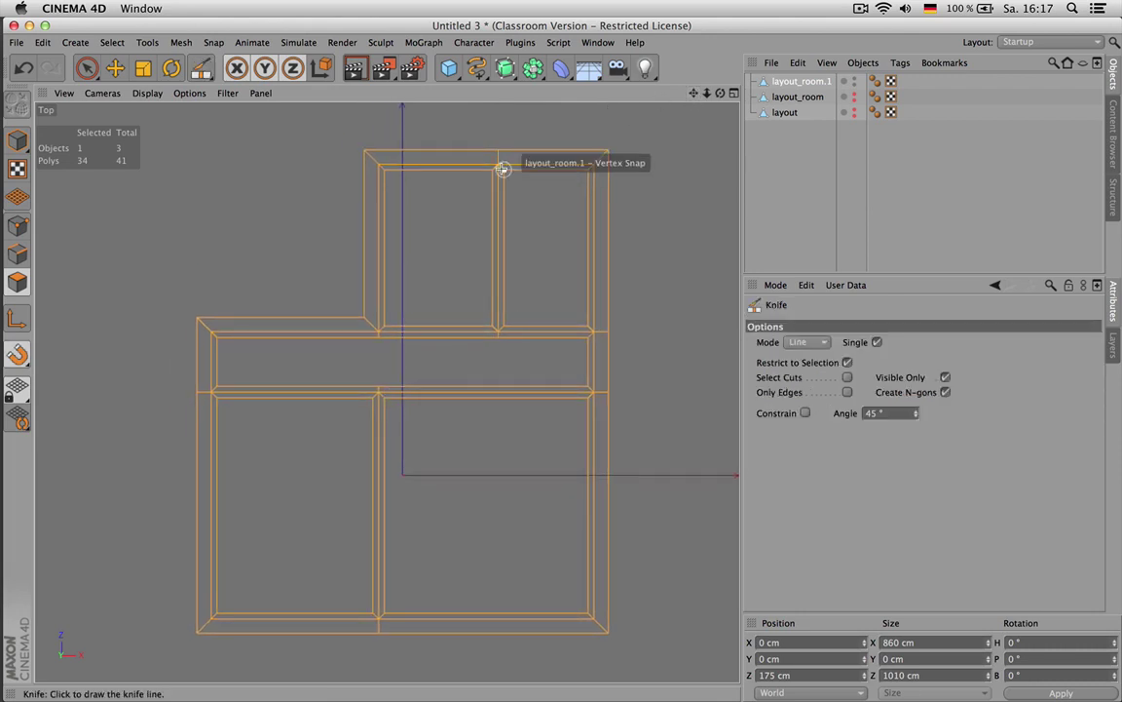
{"action": "key", "text": "n"}
{"action": "left_click", "coordinate": [574, 211]}
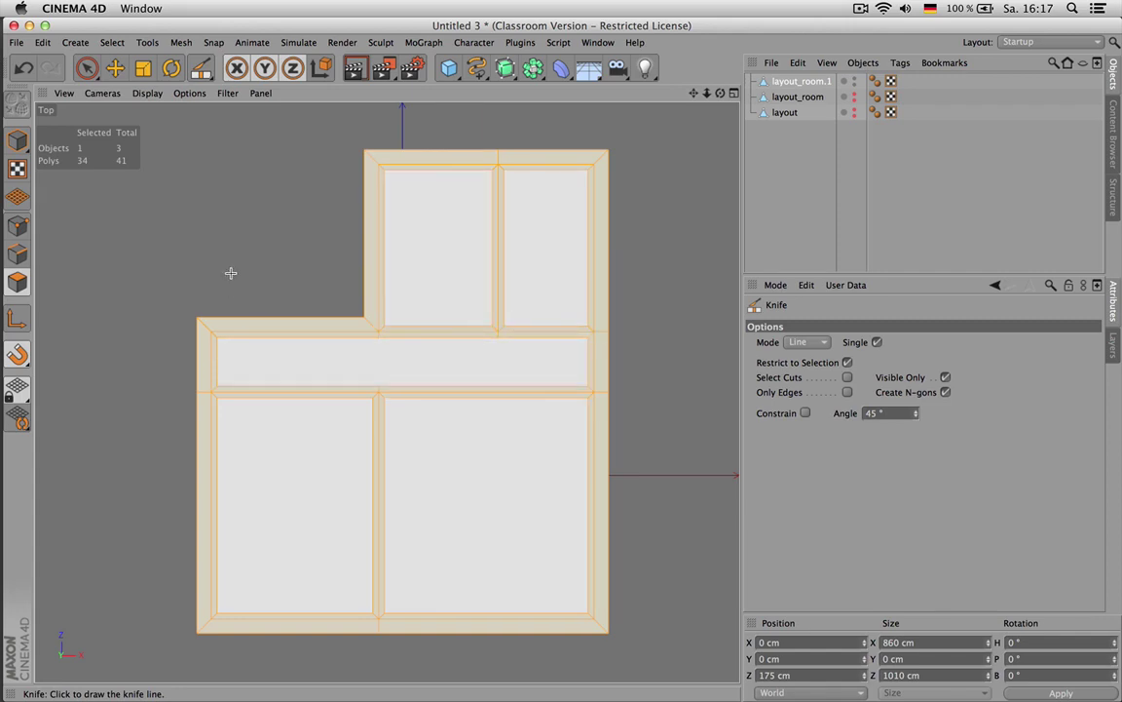
{"action": "left_click_drag", "start_coordinate": [22, 358], "coordinate": [109, 185]}
{"action": "scroll", "coordinate": [294, 283], "scroll_direction": "down", "scroll_amount": 2}
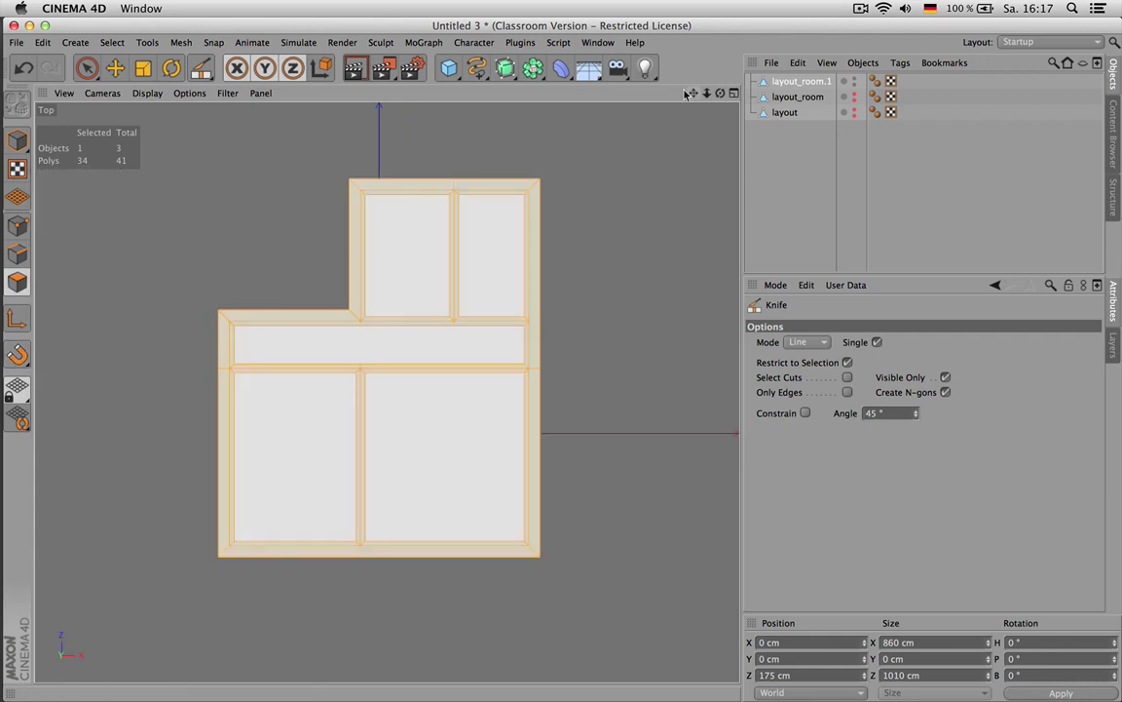
{"action": "left_click_drag", "start_coordinate": [694, 94], "coordinate": [743, 82]}
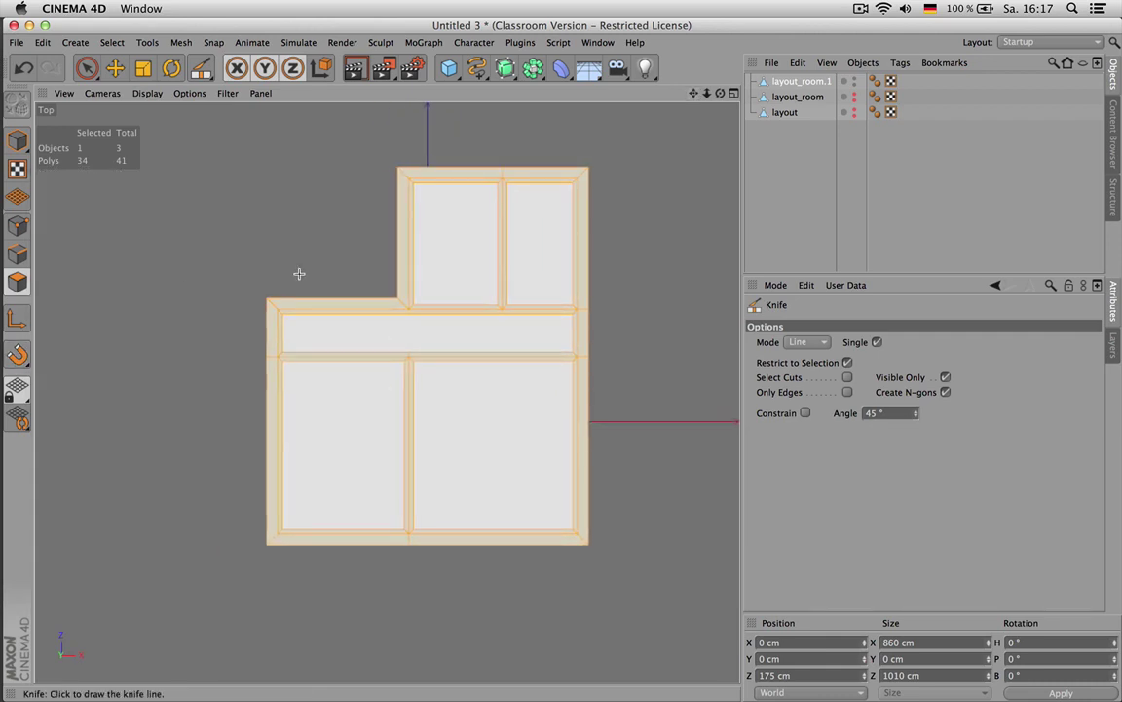
Cut two straight lines along Z, about 133 cm apart, through the selected walls around the smaller front room
{"action": "left_click_drag", "start_coordinate": [294, 273], "coordinate": [321, 404]}
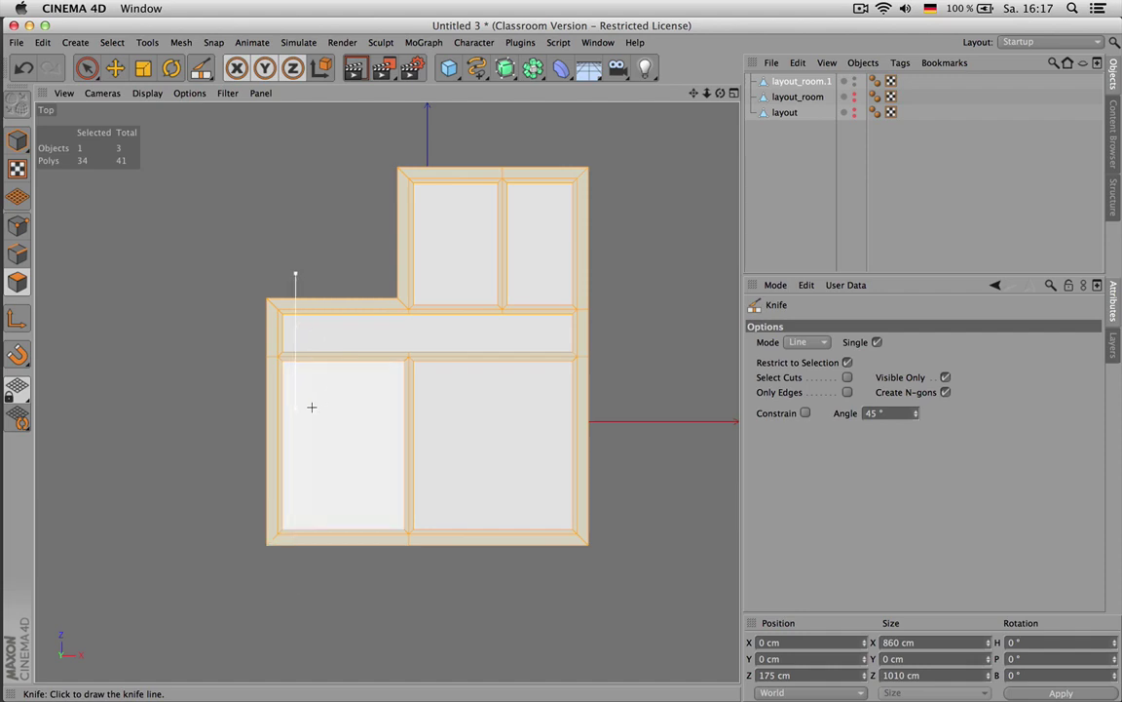
{"action": "left_click_drag", "start_coordinate": [322, 542], "coordinate": [333, 592]}
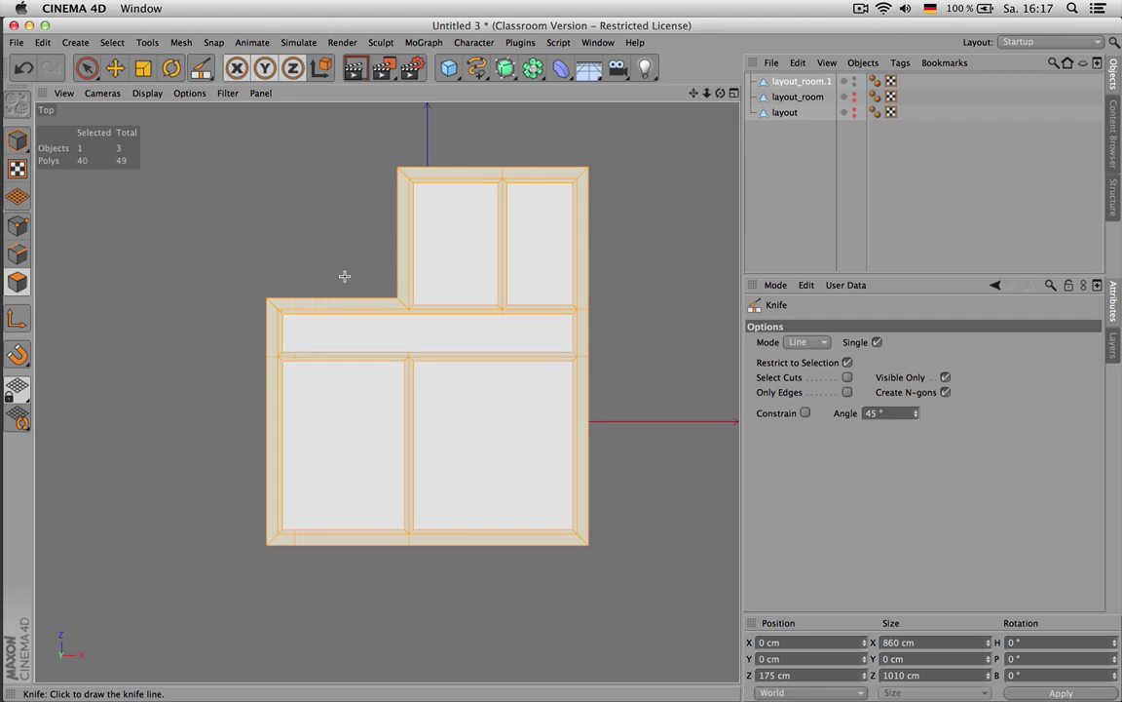
{"action": "left_click_drag", "start_coordinate": [345, 278], "coordinate": [344, 593], "text": "shift"}
{"action": "left_click_drag", "start_coordinate": [429, 143], "coordinate": [449, 339], "text": "shift"}
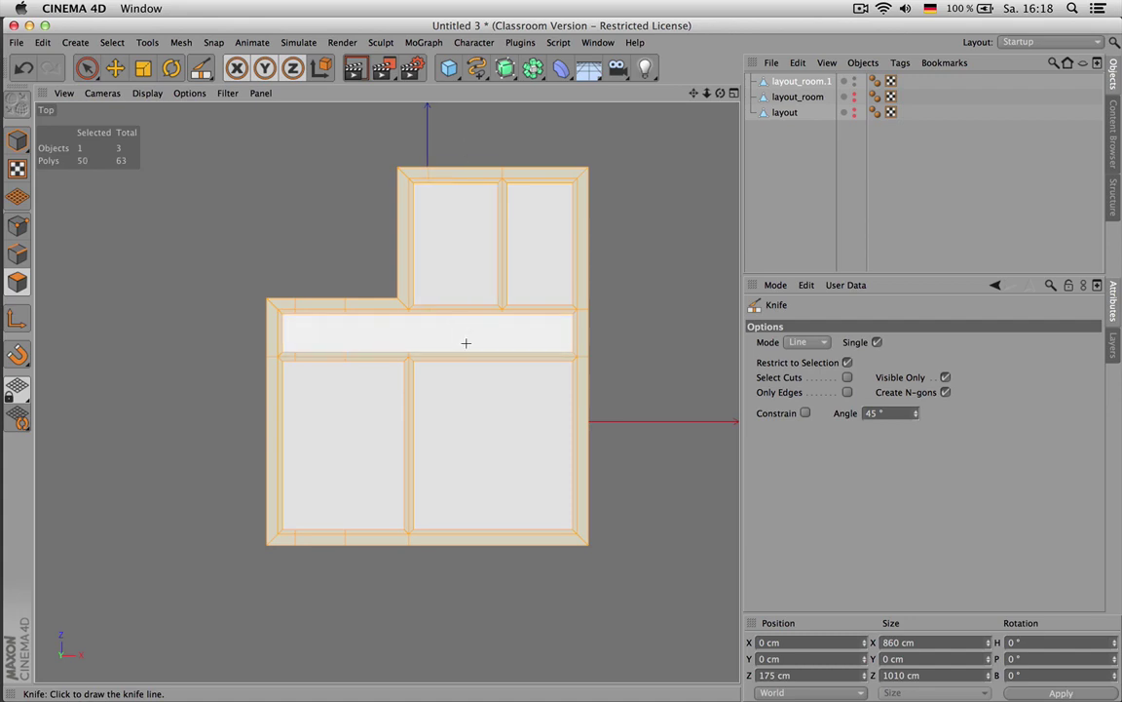
{"action": "key", "text": "super+z"}
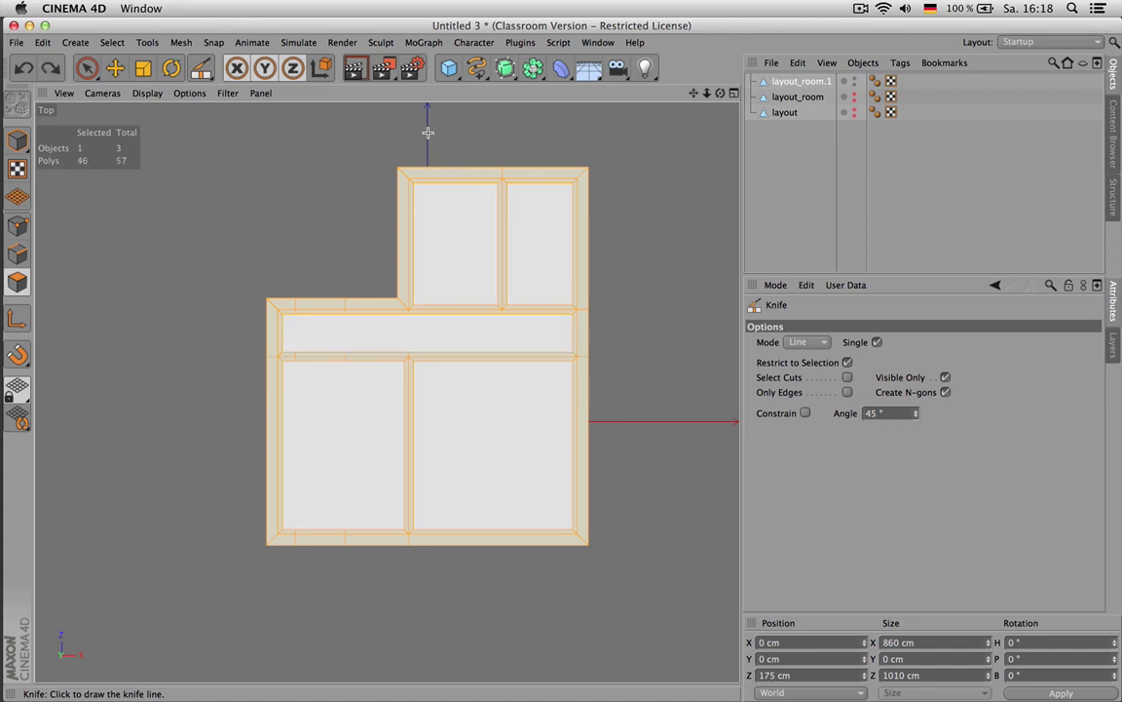
{"action": "left_click_drag", "start_coordinate": [428, 133], "coordinate": [468, 333]}
{"action": "left_click_drag", "start_coordinate": [473, 127], "coordinate": [475, 328]}
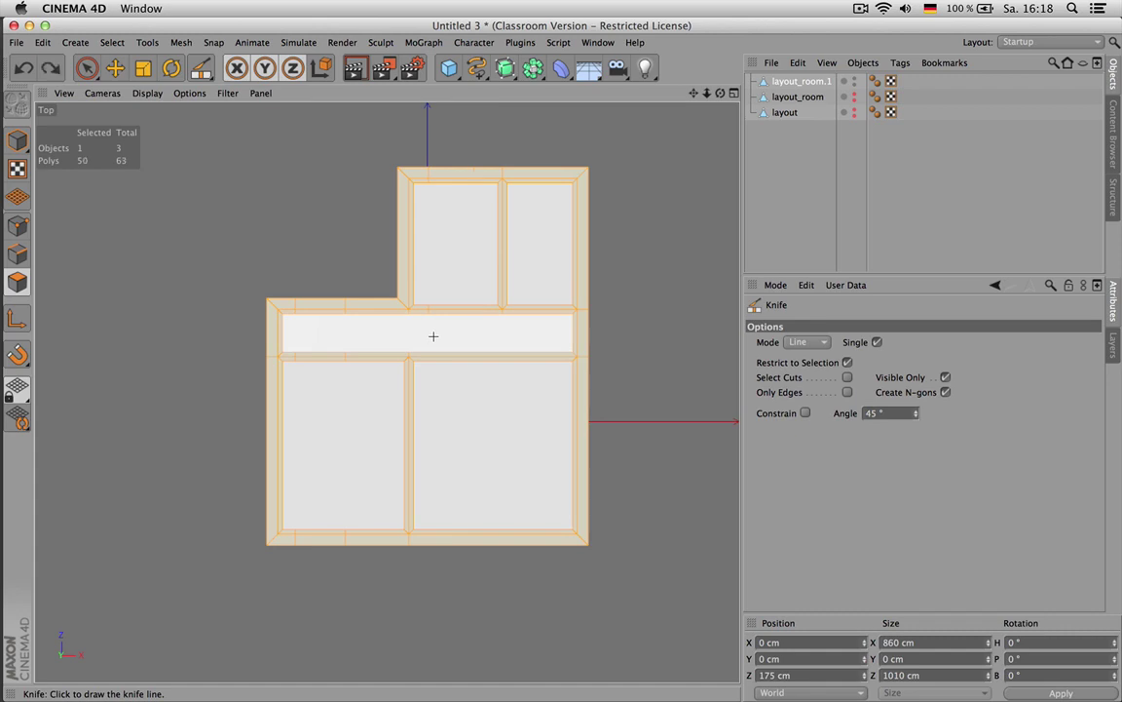
Cut four straight lines along Z through the whole plan's walls, two across each room of the rear extension
{"action": "left_click_drag", "start_coordinate": [430, 144], "coordinate": [483, 587]}
{"action": "left_click_drag", "start_coordinate": [472, 133], "coordinate": [471, 571]}
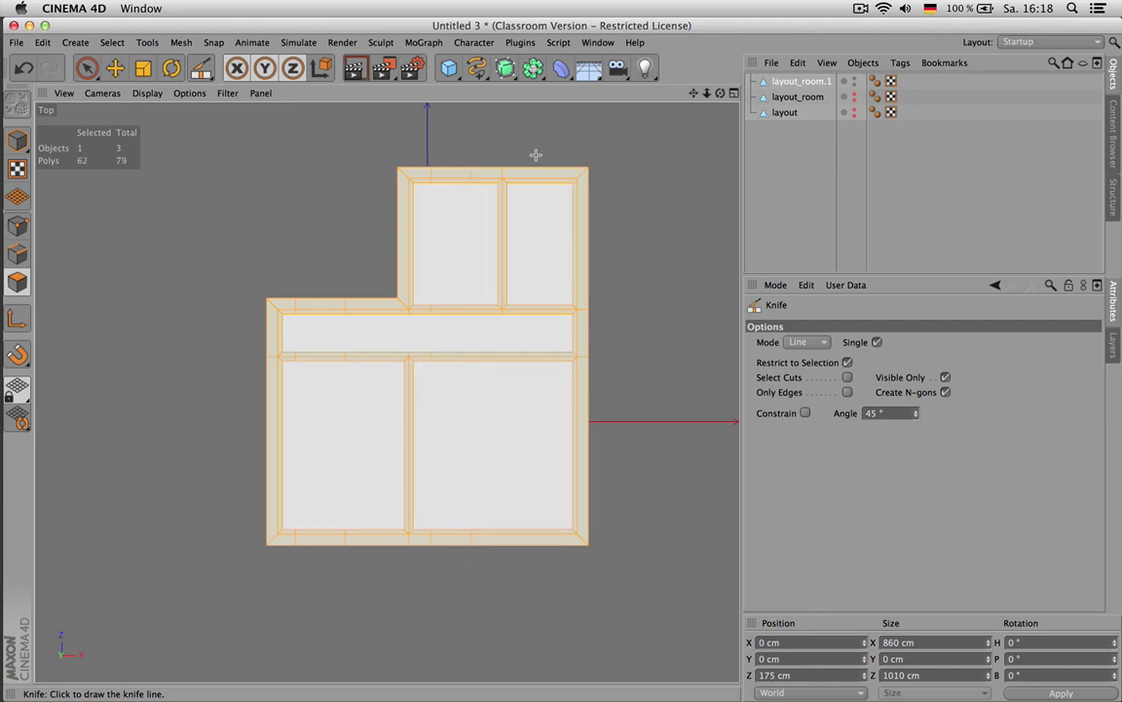
{"action": "left_click_drag", "start_coordinate": [520, 139], "coordinate": [543, 567], "text": "shift"}
{"action": "left_click_drag", "start_coordinate": [560, 137], "coordinate": [601, 580], "text": "shift"}
Select the wall segments between the two cuts through the smaller front room and set their X size to 120 cm
{"action": "key", "text": "space"}
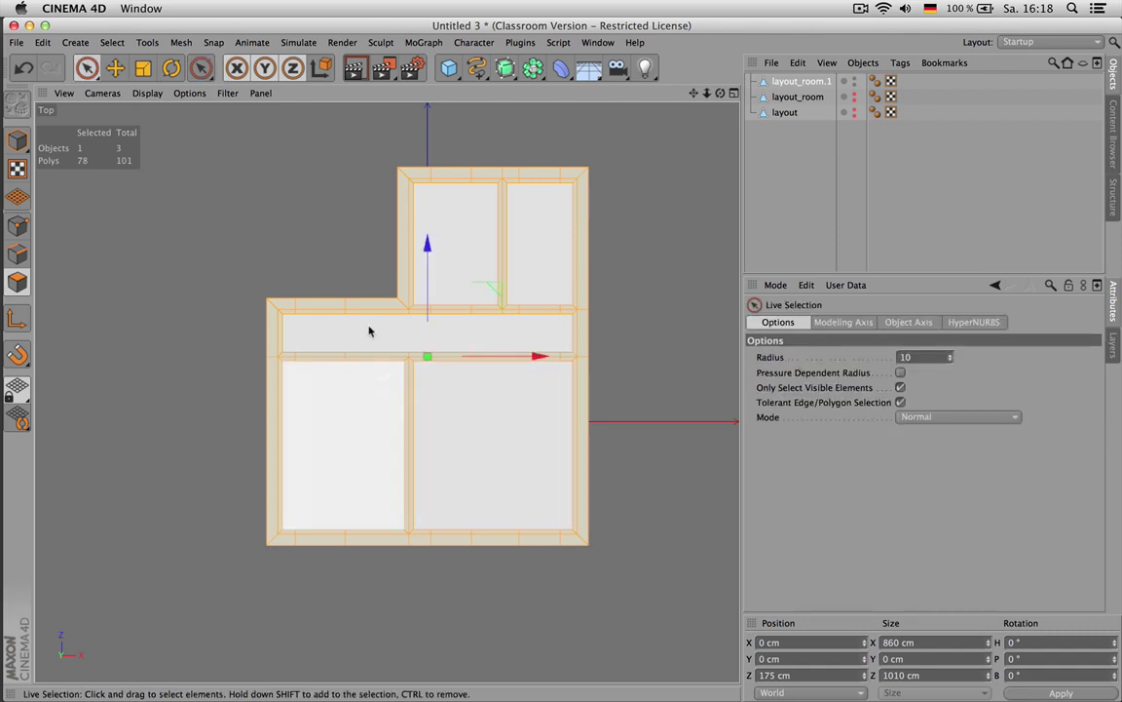
{"action": "left_click", "coordinate": [322, 304]}
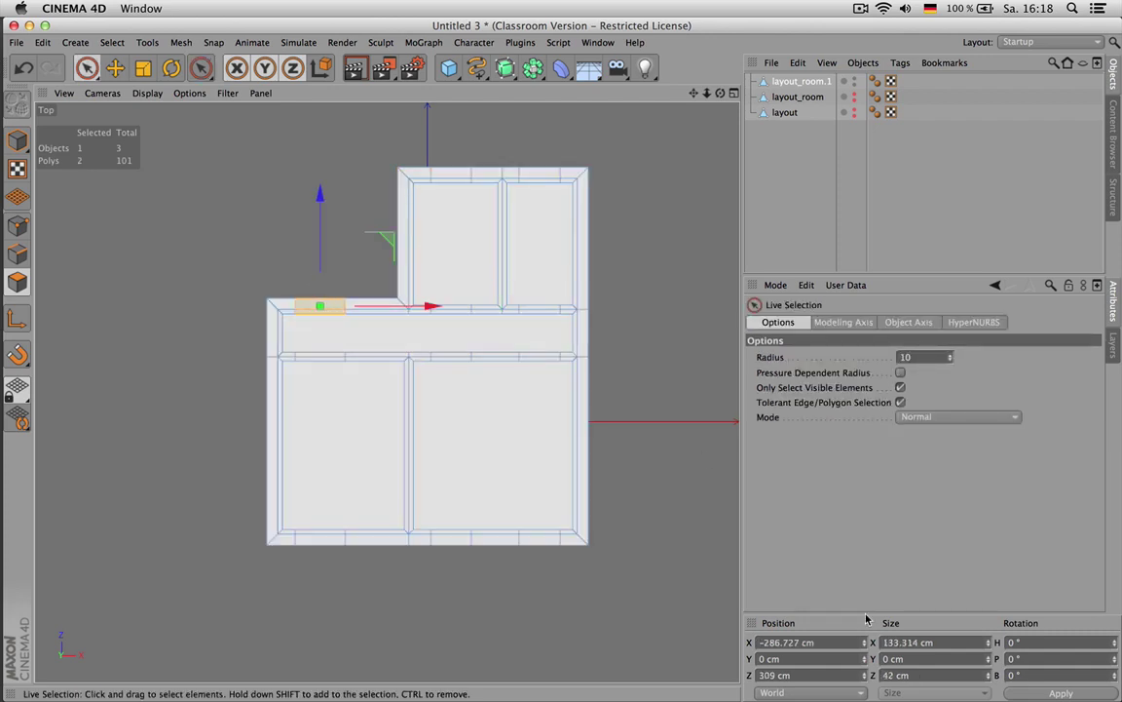
{"action": "left_click", "coordinate": [937, 643]}
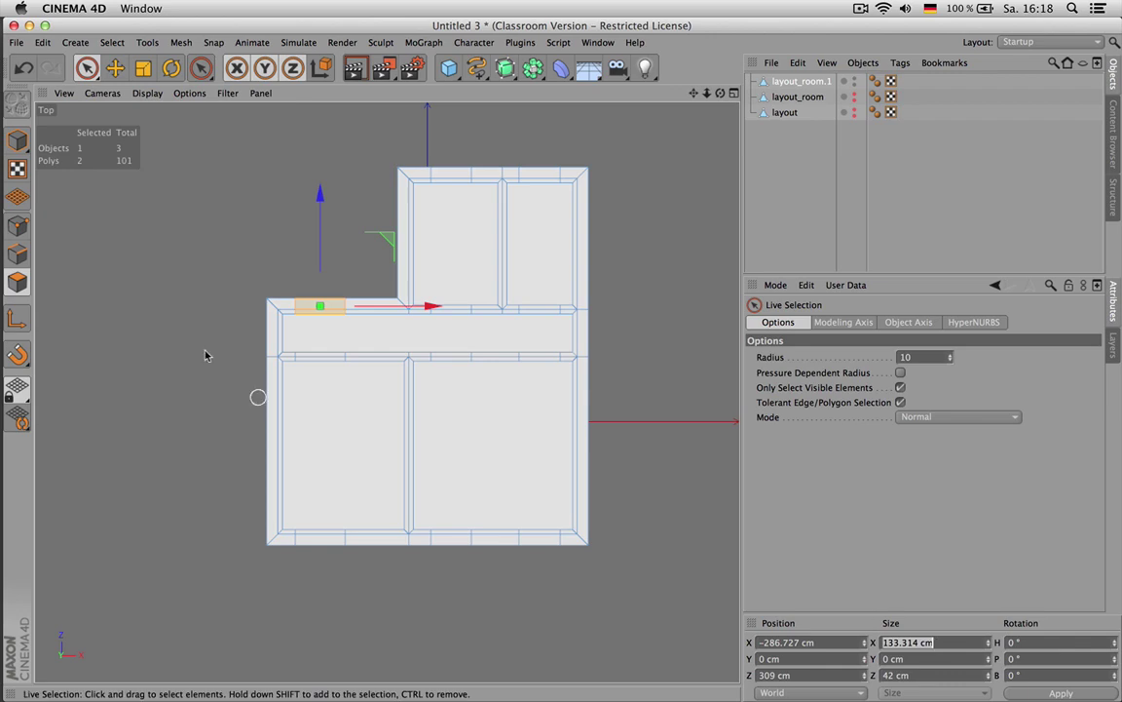
{"action": "left_click", "coordinate": [224, 237]}
{"action": "left_click", "coordinate": [328, 308]}
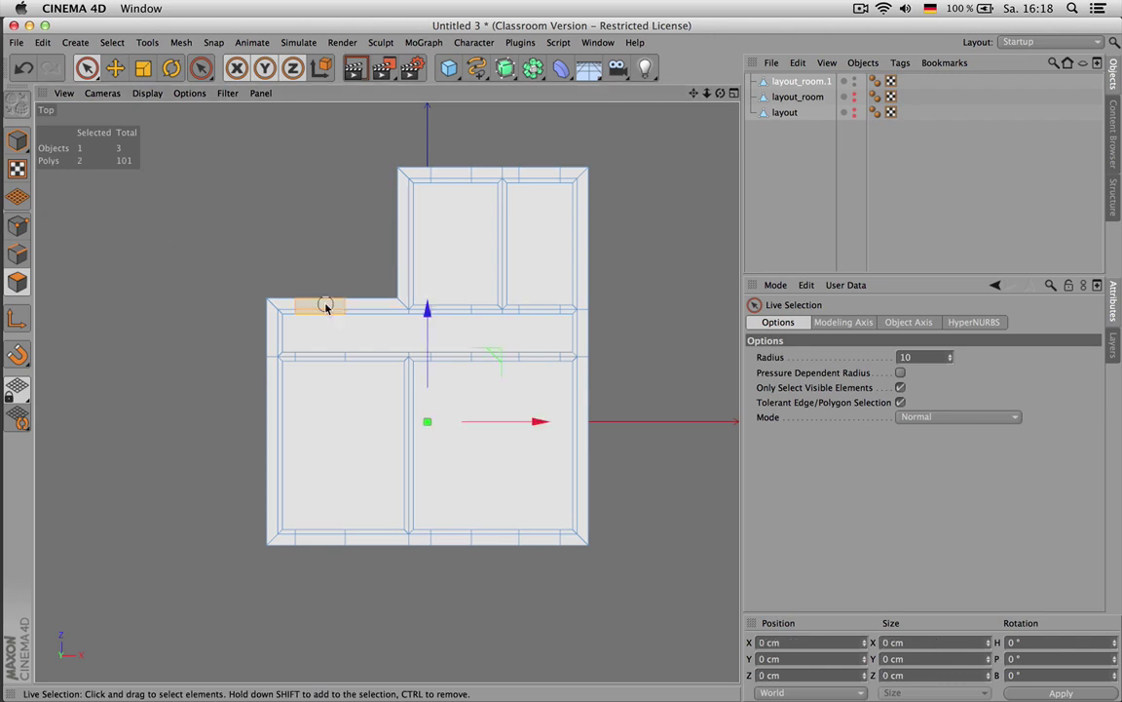
{"action": "left_click_drag", "start_coordinate": [327, 308], "coordinate": [319, 604]}
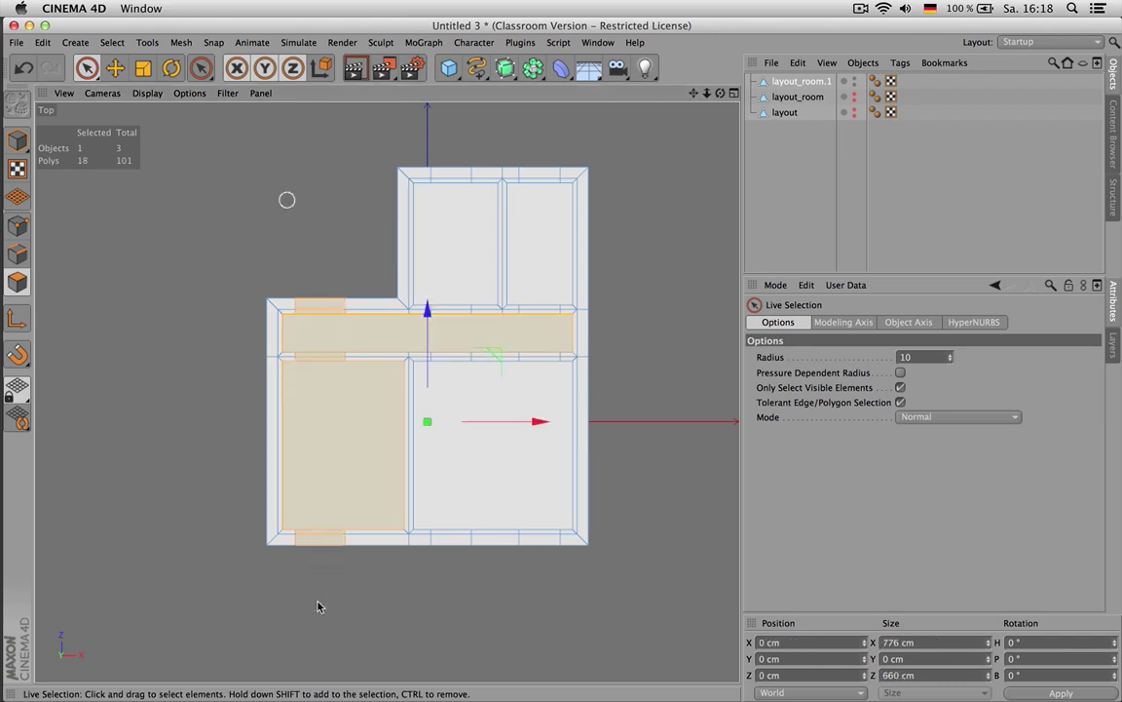
{"action": "left_click", "coordinate": [328, 339], "text": "ctrl"}
{"action": "left_click", "coordinate": [330, 400], "text": "ctrl"}
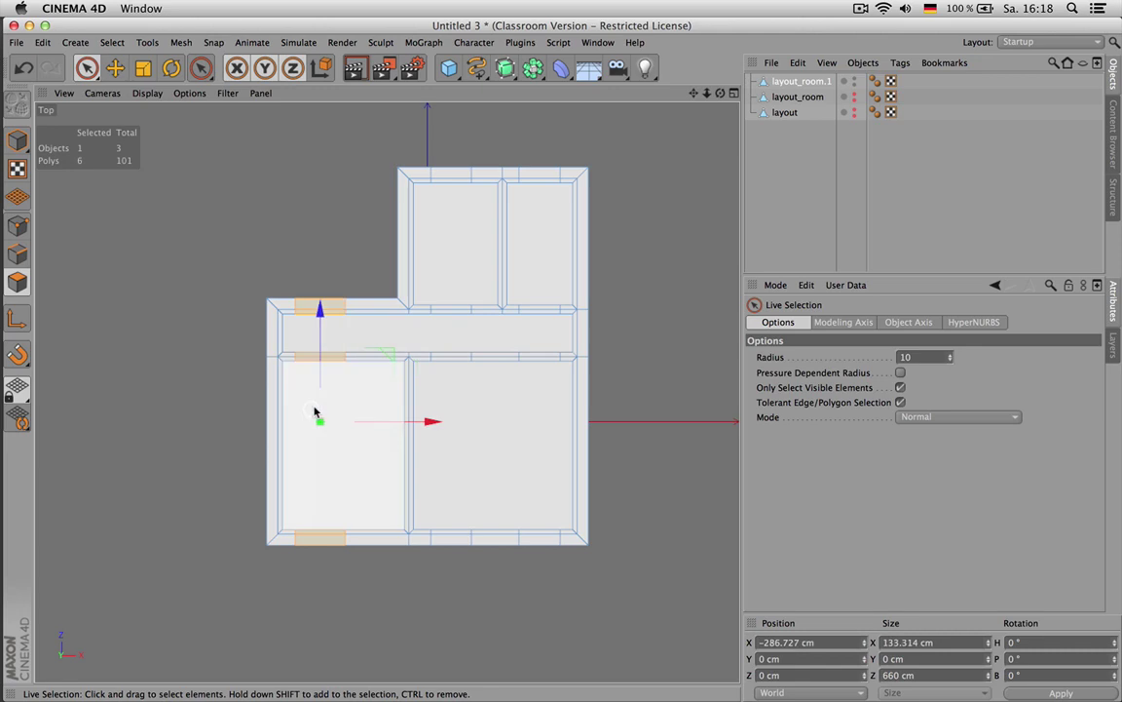
{"action": "left_click", "coordinate": [931, 643]}
{"action": "type", "text": "120"}
{"action": "key", "text": "Return"}
Set the X position of these wall segments of the smaller front room to -300 cm
{"action": "left_click_drag", "start_coordinate": [777, 643], "coordinate": [813, 642]}
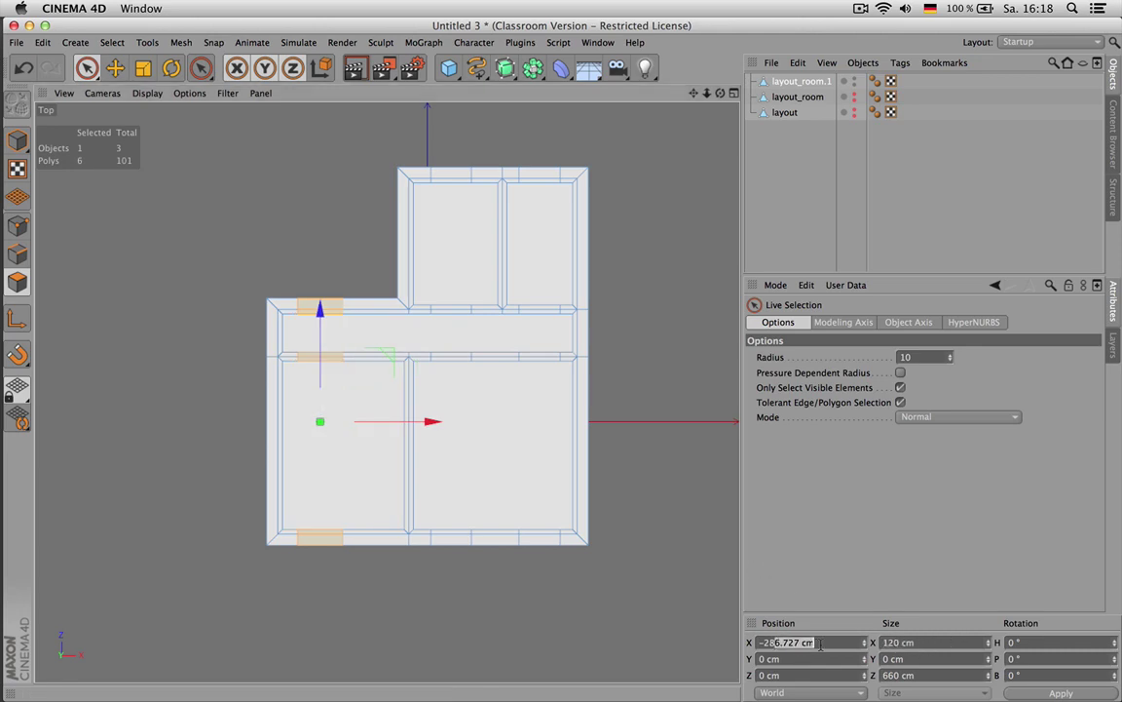
{"action": "type", "text": "0"}
{"action": "key", "text": "Return"}
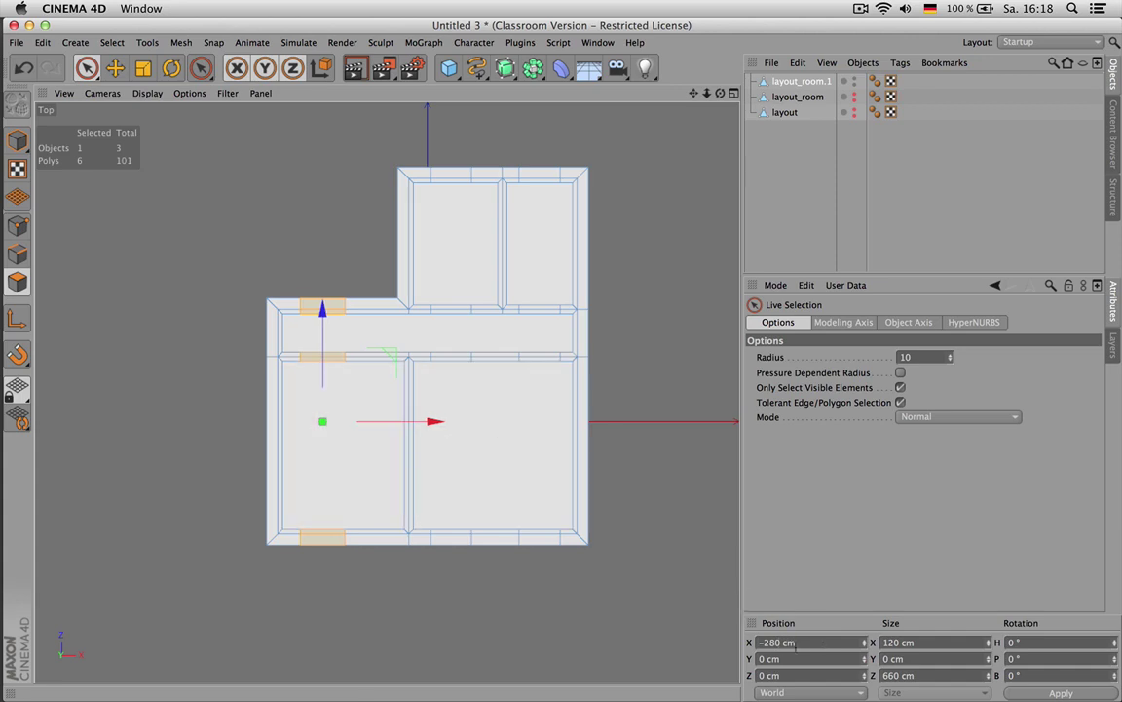
{"action": "type", "text": "30"}
{"action": "key", "text": "Return"}
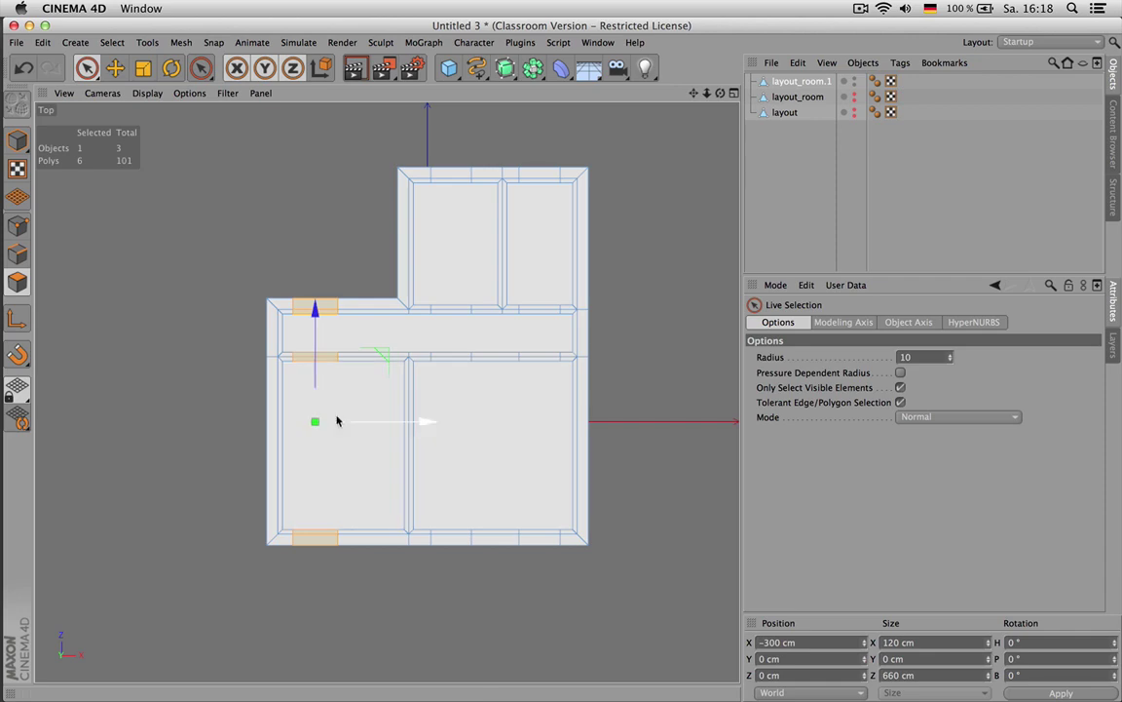
Check the X position of the points along the outer cut through the smaller front room
{"action": "key", "text": "Return"}
{"action": "key", "text": "0"}
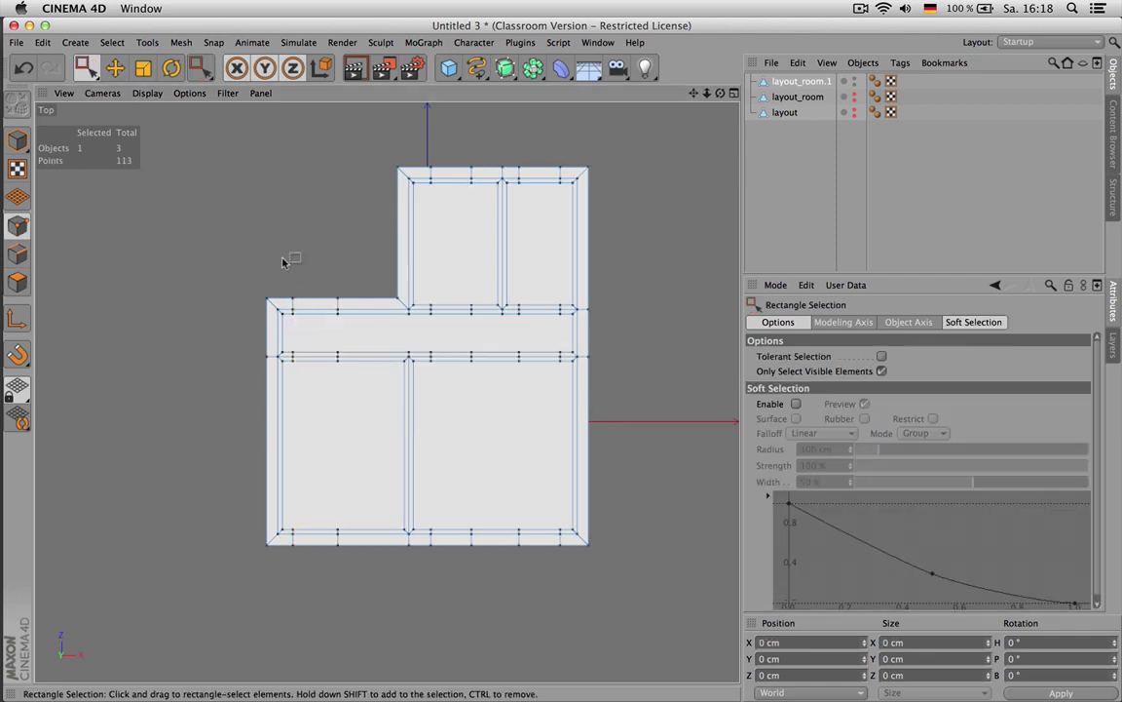
{"action": "left_click_drag", "start_coordinate": [286, 276], "coordinate": [298, 551]}
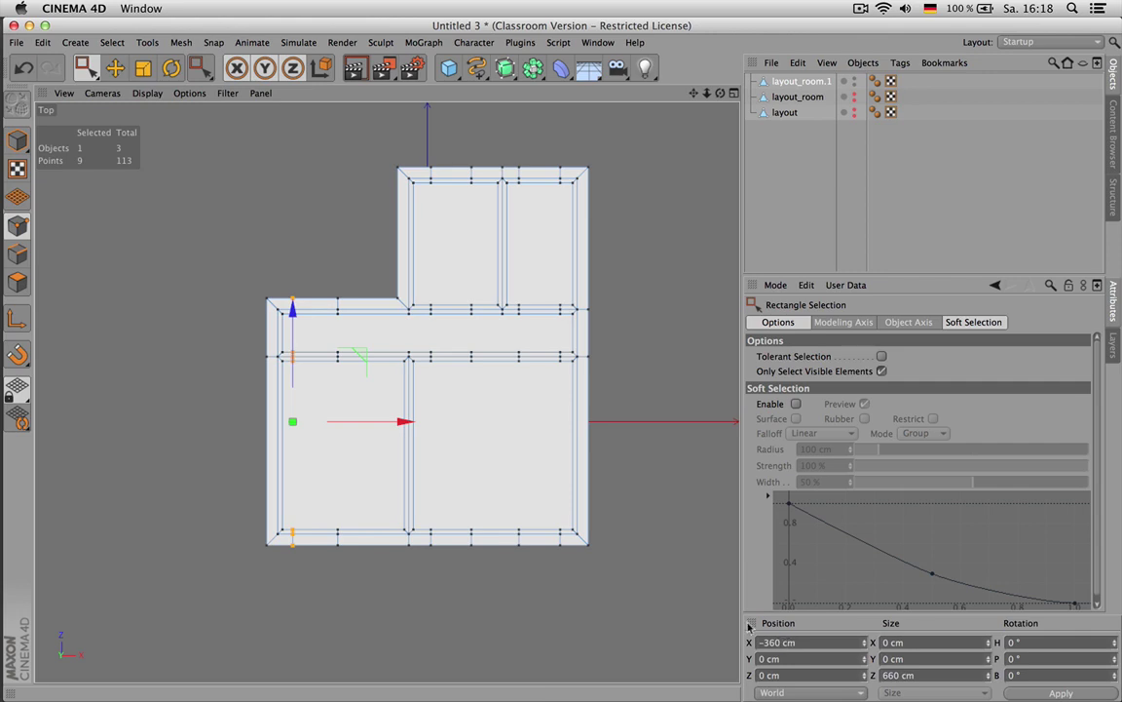
{"action": "key", "text": "Return"}
{"action": "key", "text": "9"}
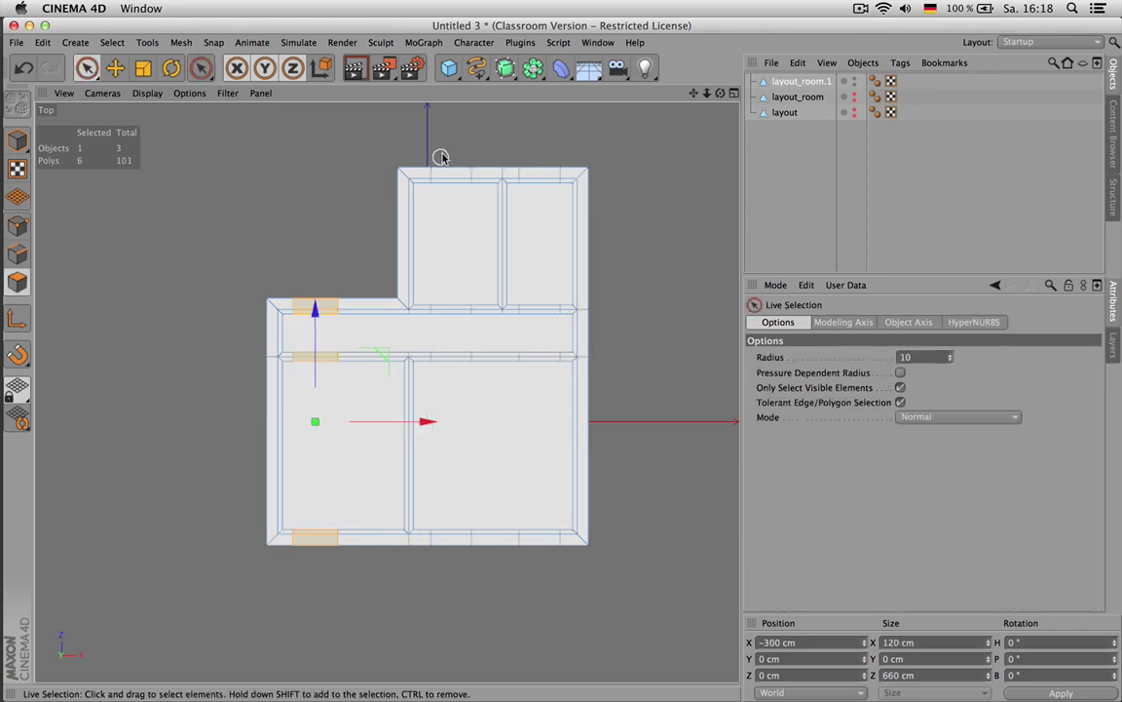
Select only the wall segments between the two cuts through the larger rear room; set their X size to 120 cm and X position to 60 cm
{"action": "left_click_drag", "start_coordinate": [446, 173], "coordinate": [456, 566]}
{"action": "left_click", "coordinate": [483, 445], "text": "ctrl"}
{"action": "left_click", "coordinate": [378, 339], "text": "ctrl"}
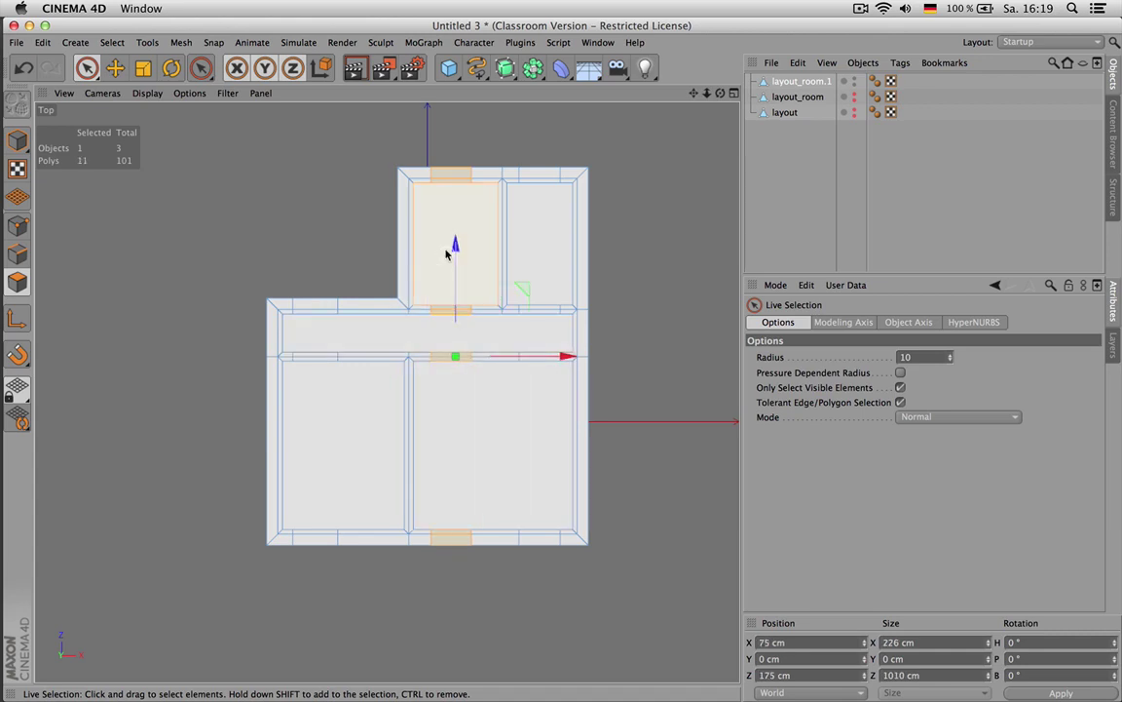
{"action": "left_click", "coordinate": [426, 230], "text": "ctrl"}
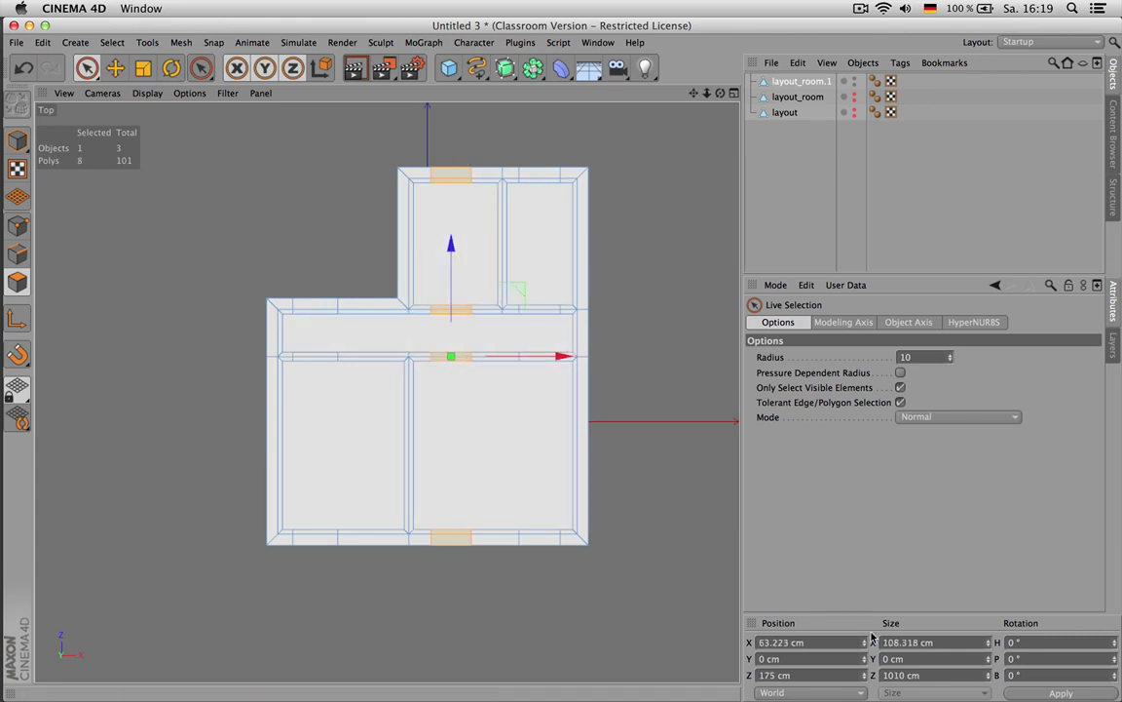
{"action": "double_click", "coordinate": [898, 642]}
{"action": "type", "text": "120"}
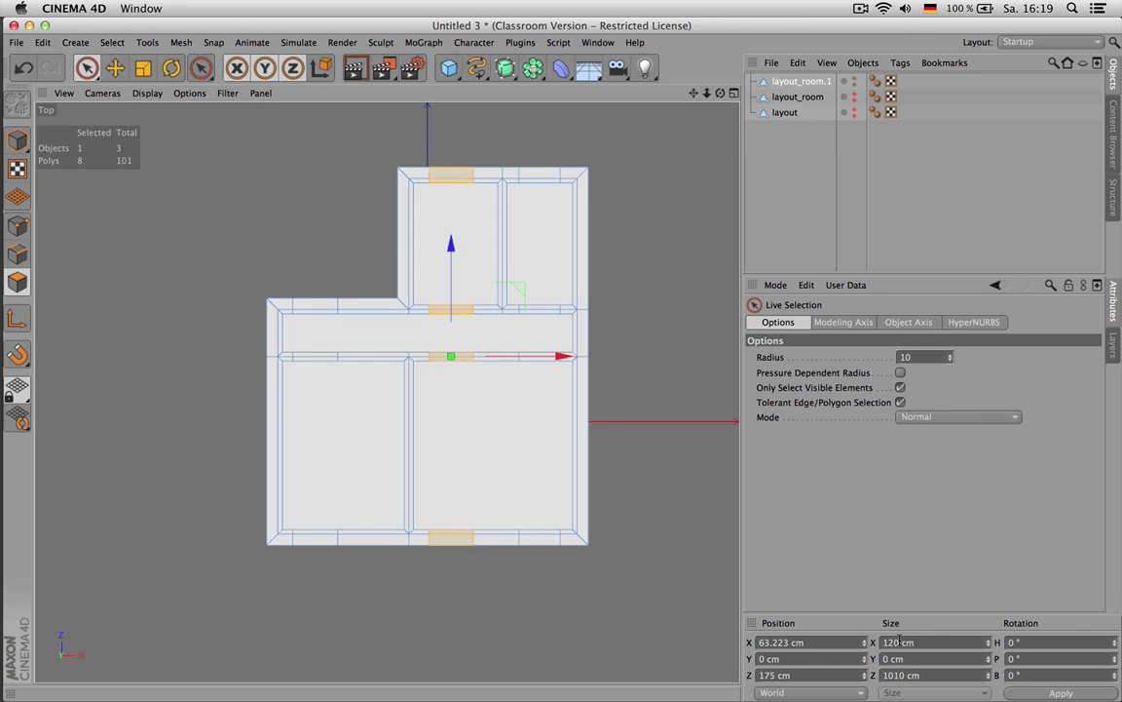
{"action": "double_click", "coordinate": [839, 641]}
{"action": "type", "text": "60"}
{"action": "key", "text": "Return"}
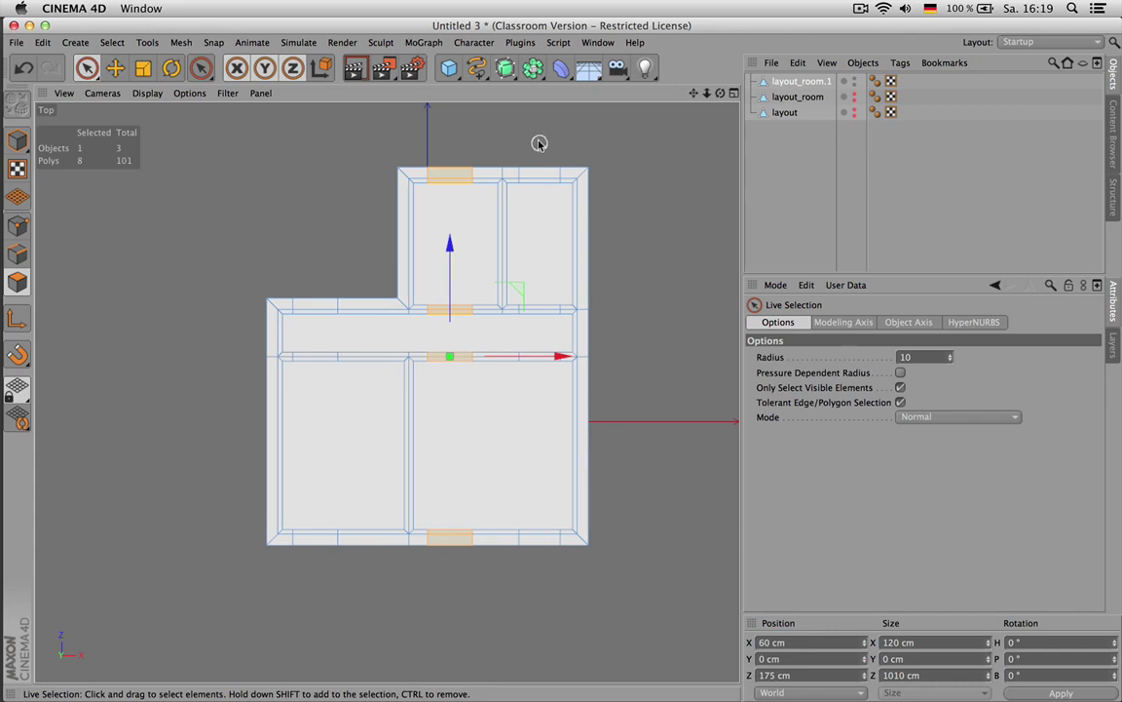
Select only the wall segments between the two cuts through the smaller rear room; set their X size to 120 cm and X position to 300 cm
{"action": "mouse_move", "coordinate": [534, 146]}
{"action": "left_mouse_down"}
{"action": "mouse_move", "coordinate": [514, 302]}
{"action": "mouse_move", "coordinate": [545, 363]}
{"action": "mouse_move", "coordinate": [532, 568]}
{"action": "left_mouse_up"}
{"action": "left_click", "coordinate": [524, 492], "text": "ctrl"}
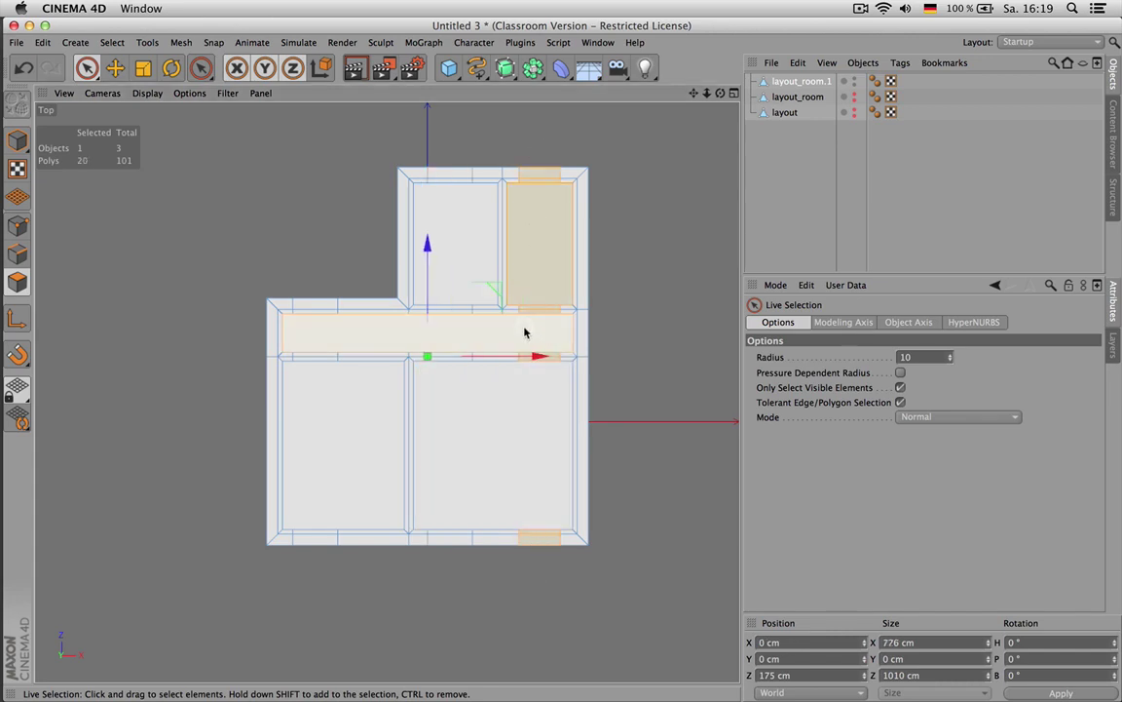
{"action": "left_click_drag", "start_coordinate": [523, 325], "coordinate": [531, 271], "text": "ctrl"}
{"action": "left_click", "coordinate": [945, 641]}
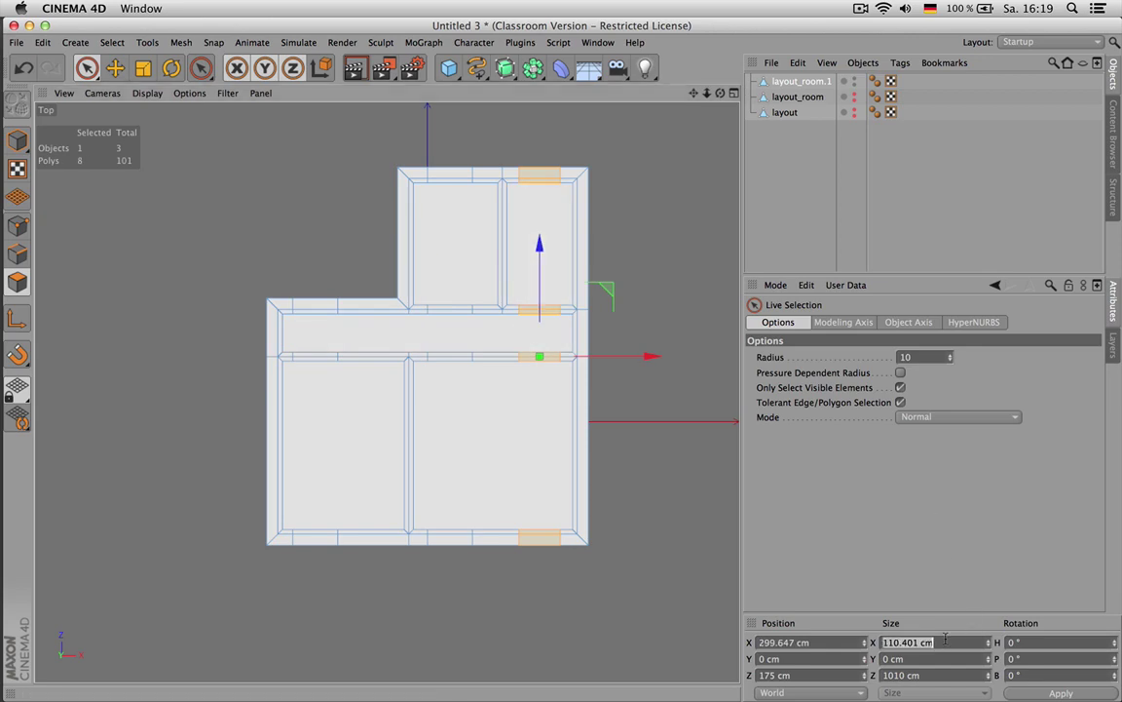
{"action": "type", "text": "120"}
{"action": "double_click", "coordinate": [819, 642]}
{"action": "type", "text": "300"}
{"action": "key", "text": "Return"}
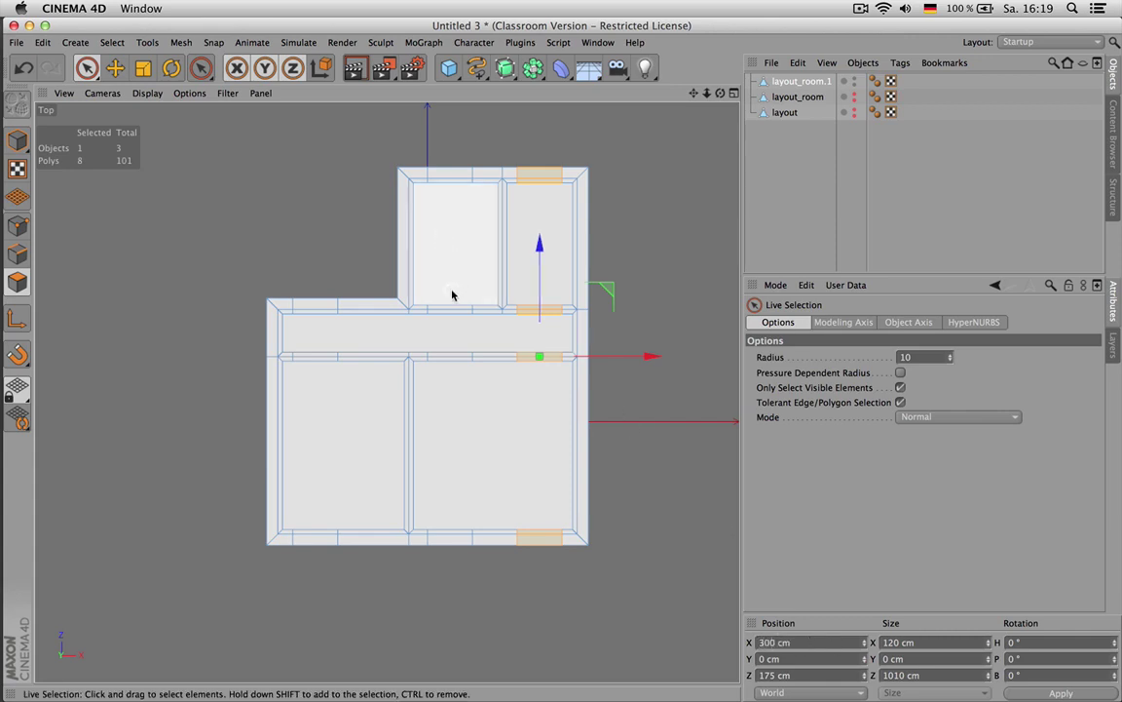
Narrow the two corridor wall segments in line with the larger rear room to an X size of 80 cm
{"action": "left_click_drag", "start_coordinate": [452, 289], "coordinate": [448, 376]}
{"action": "left_click", "coordinate": [463, 275], "text": "ctrl"}
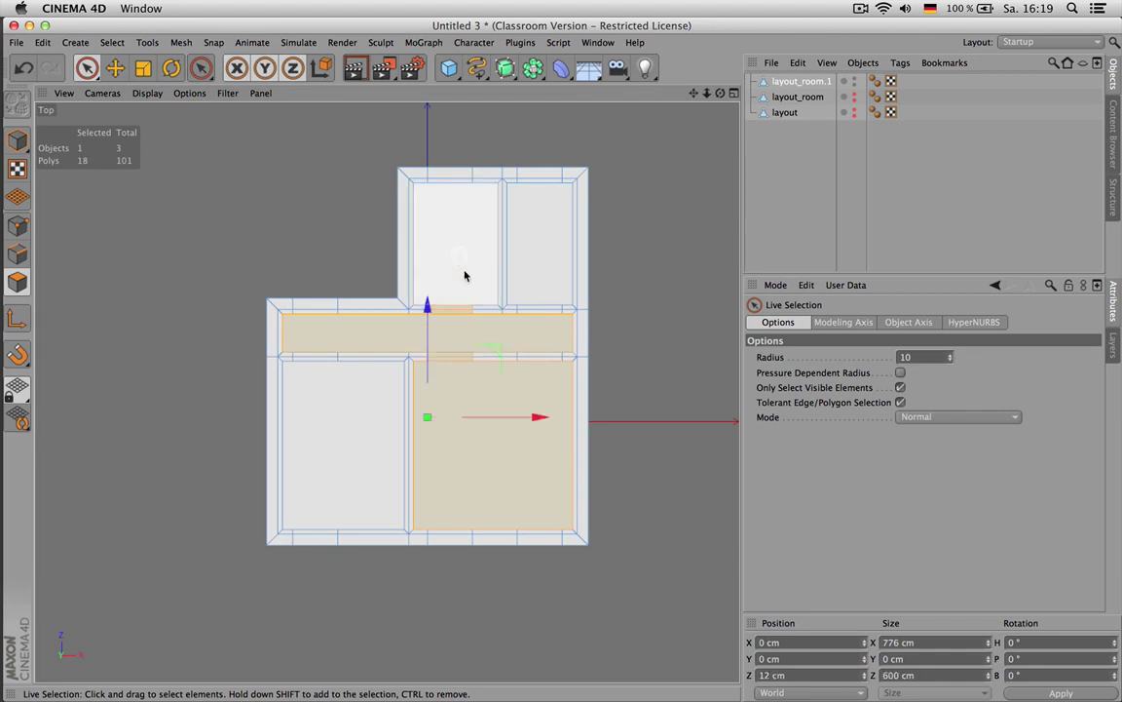
{"action": "left_click", "coordinate": [497, 333], "text": "ctrl"}
{"action": "left_click", "coordinate": [481, 470], "text": "ctrl"}
{"action": "double_click", "coordinate": [933, 643]}
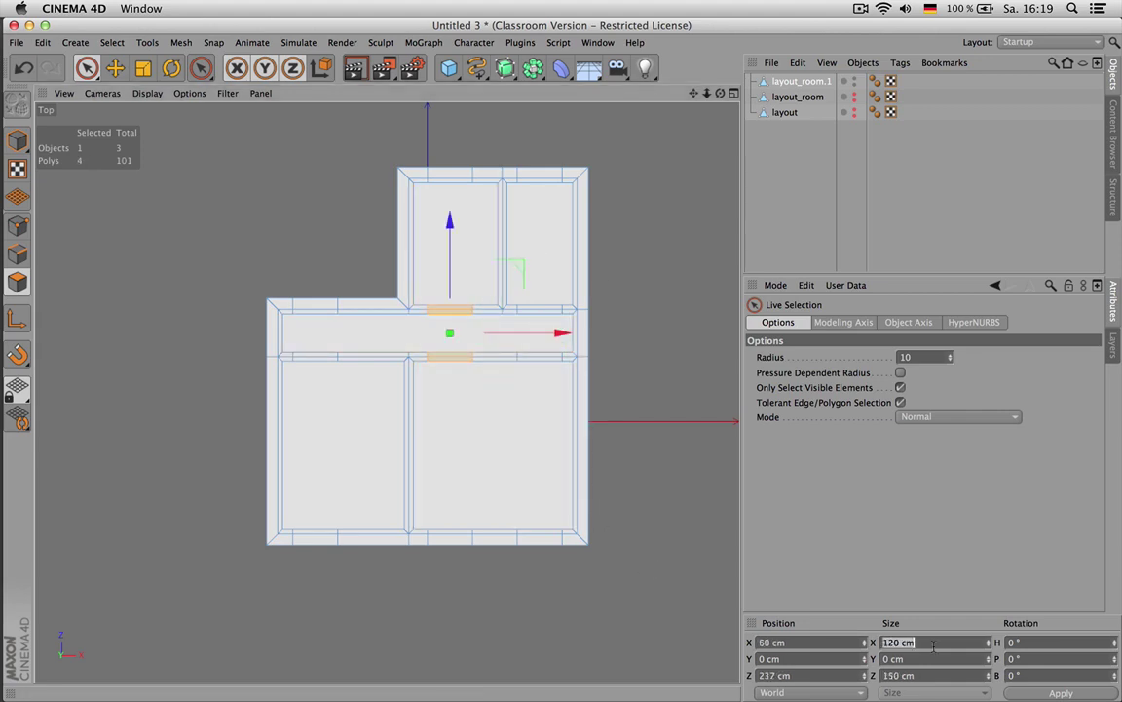
{"action": "type", "text": "80"}
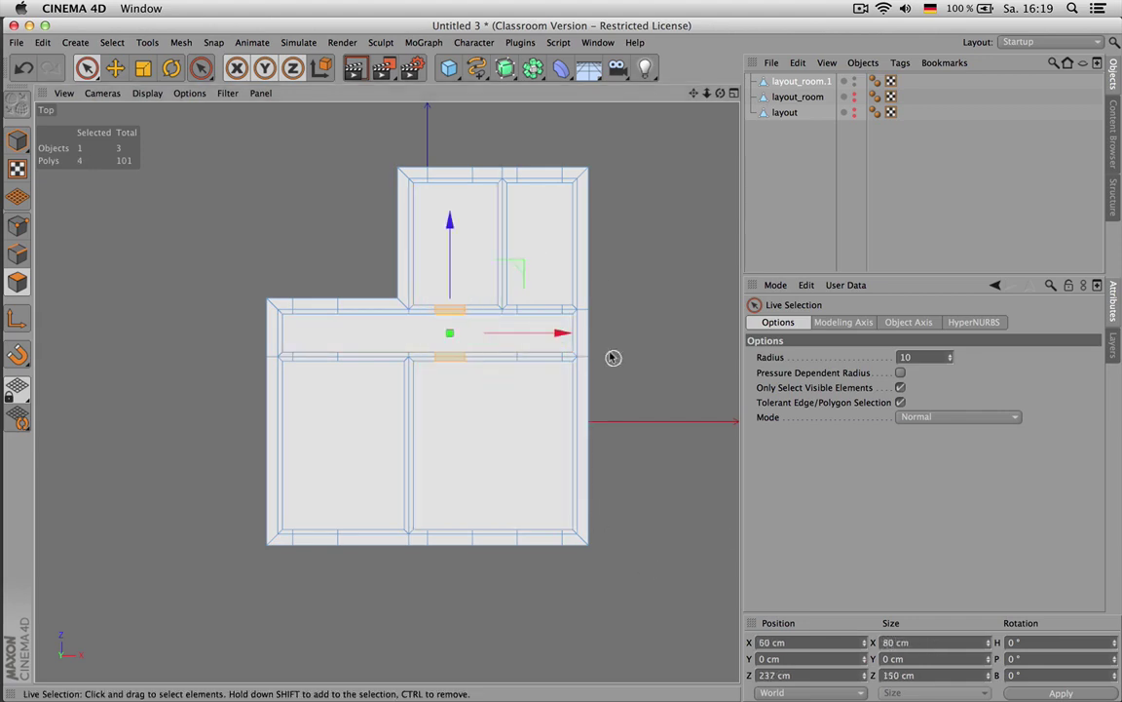
Narrow the two corridor wall segments in line with the smaller rear room to an X size of 80 cm
{"action": "left_click_drag", "start_coordinate": [552, 306], "coordinate": [549, 351]}
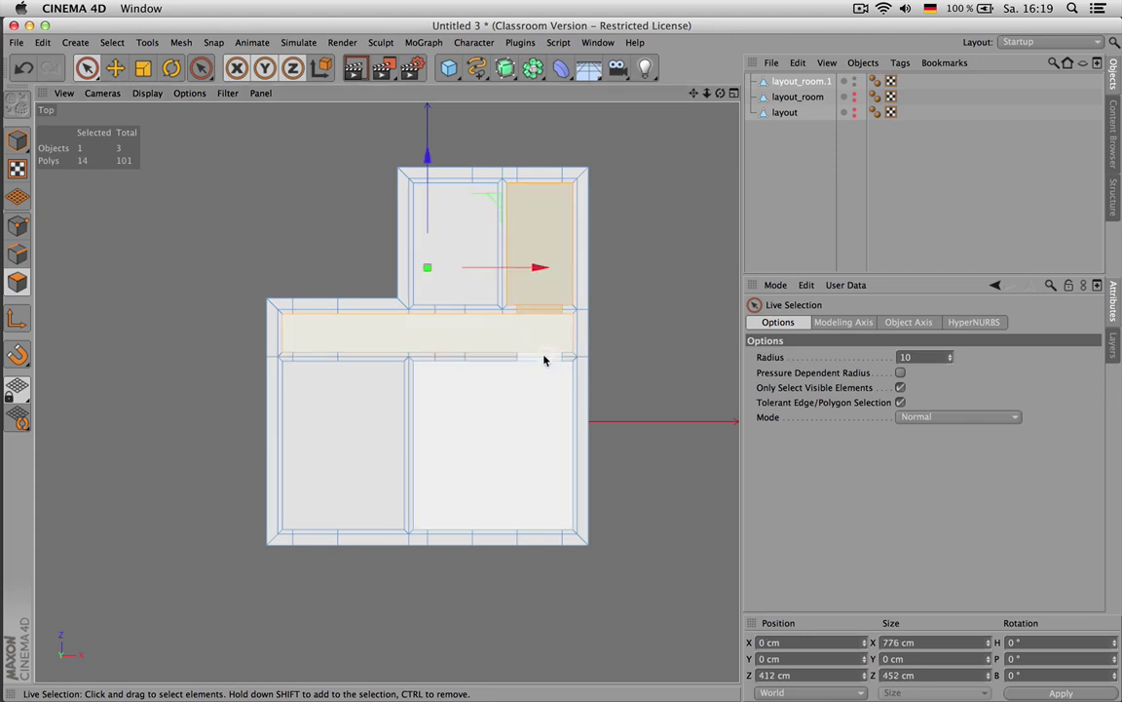
{"action": "left_click", "coordinate": [543, 356], "text": "shift"}
{"action": "left_click", "coordinate": [539, 402], "text": "ctrl"}
{"action": "left_click", "coordinate": [541, 340], "text": "ctrl"}
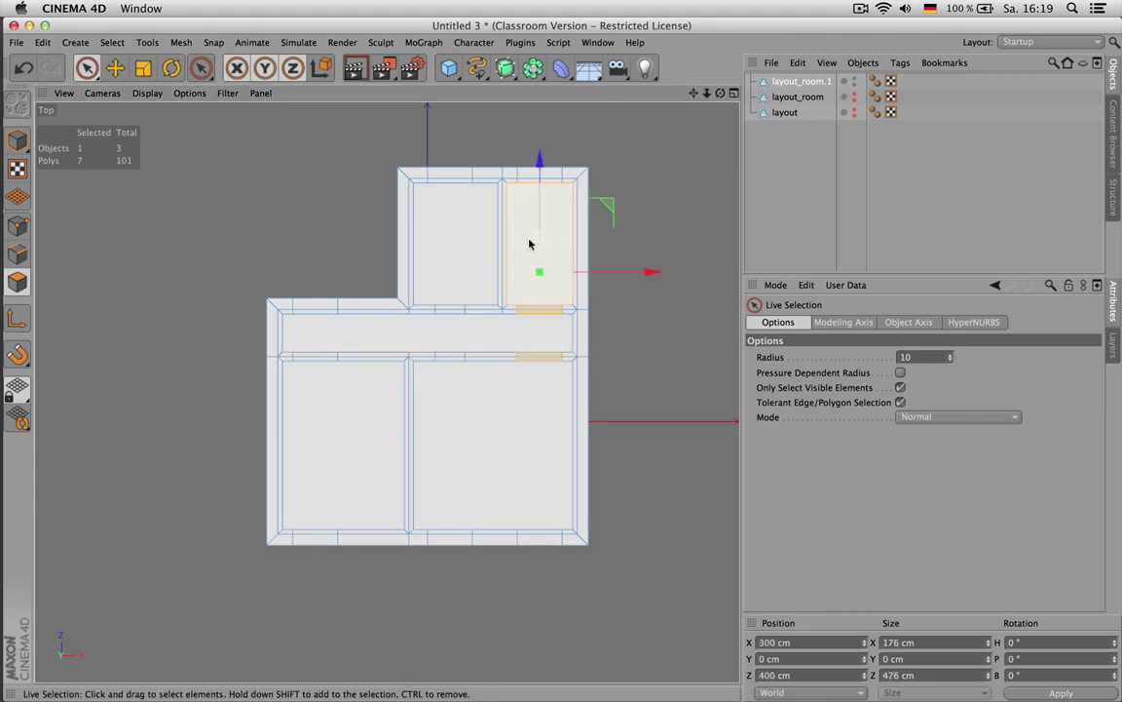
{"action": "left_click", "coordinate": [538, 261], "text": "ctrl"}
{"action": "left_click", "coordinate": [922, 642]}
{"action": "type", "text": "4"}
{"action": "key", "text": "Return"}
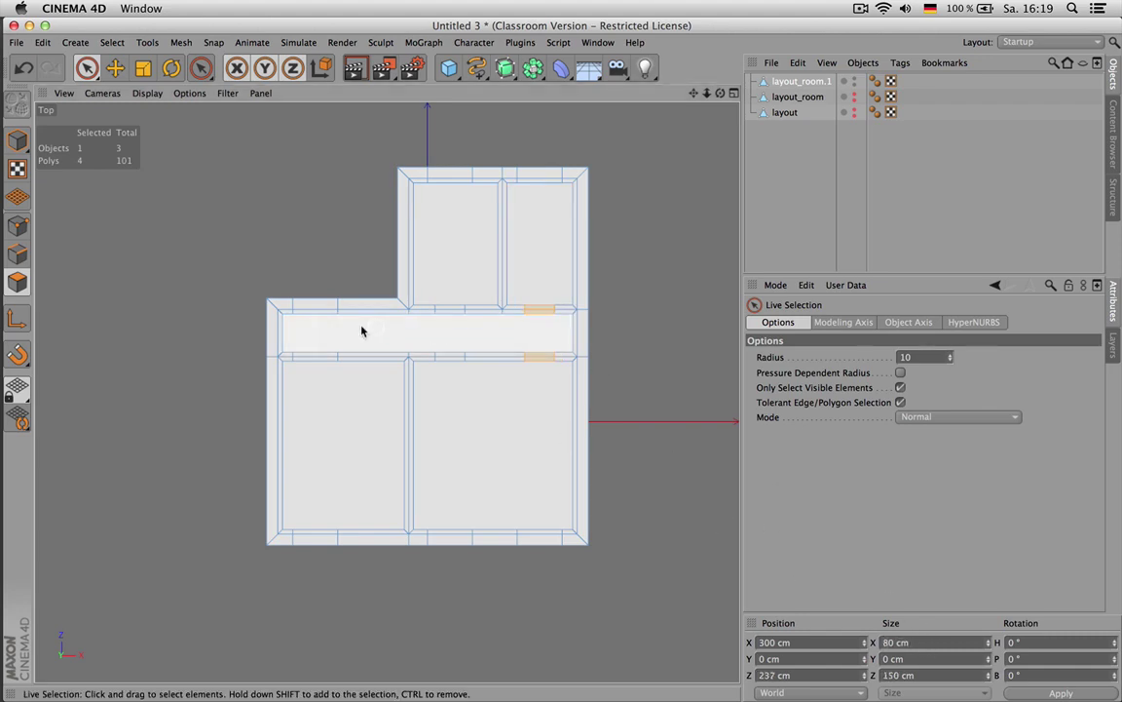
Set the corridor's exterior wall segment to an X size of 100 cm and move it slightly in negative X towards the outer corner
{"action": "left_click", "coordinate": [318, 308]}
{"action": "left_click", "coordinate": [927, 642]}
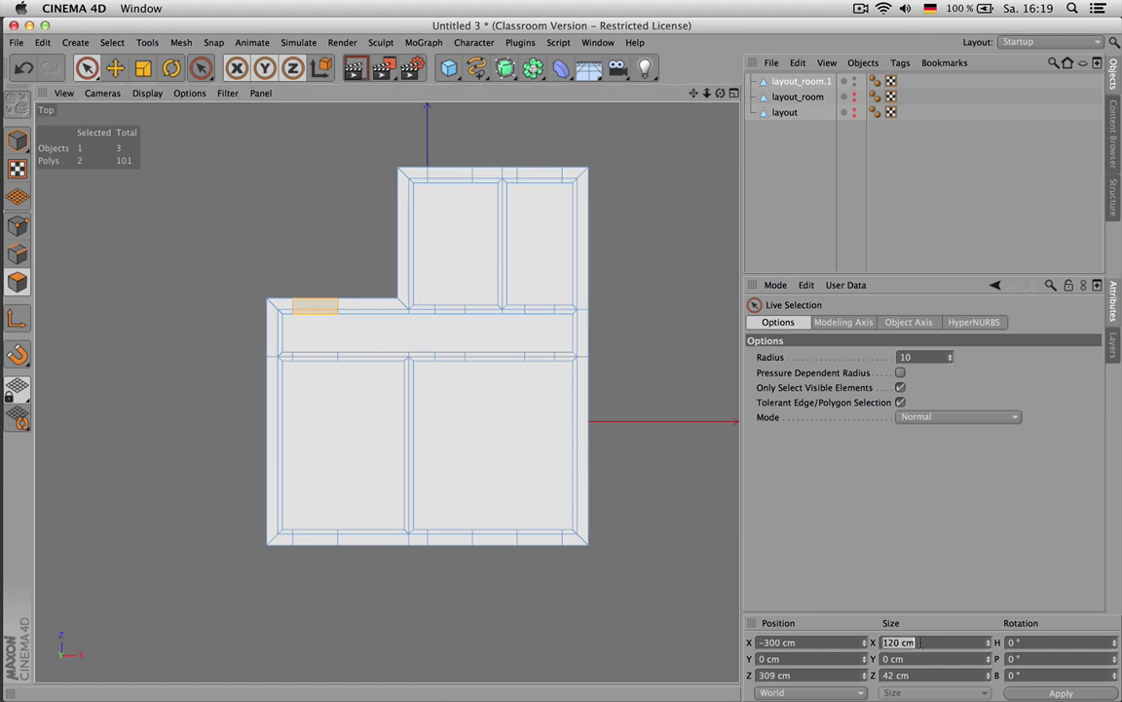
{"action": "type", "text": "100"}
{"action": "key", "text": "Return"}
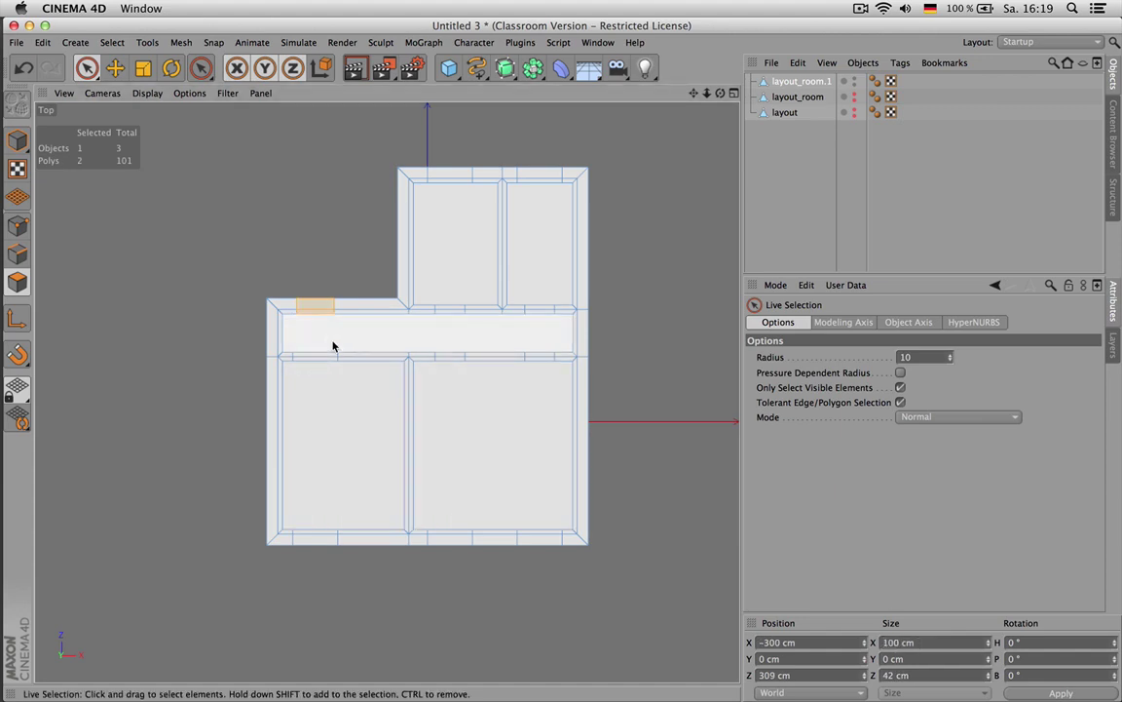
{"action": "key", "text": "e"}
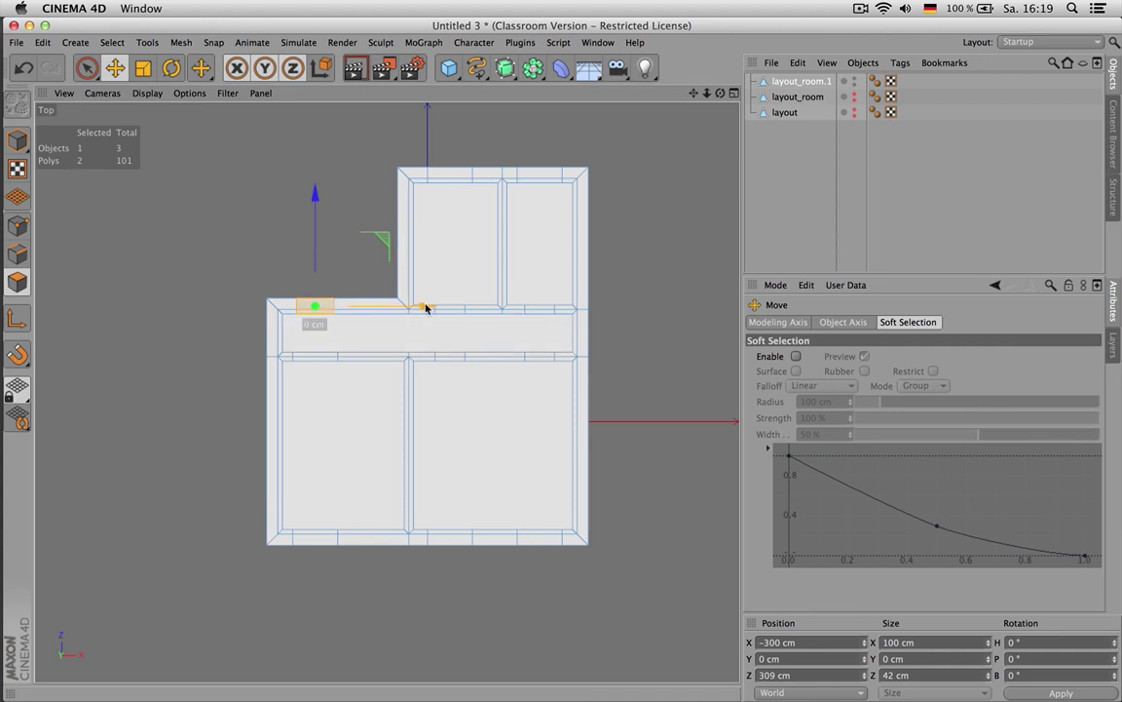
{"action": "left_click_drag", "start_coordinate": [427, 308], "coordinate": [421, 308]}
{"action": "left_click", "coordinate": [216, 268]}
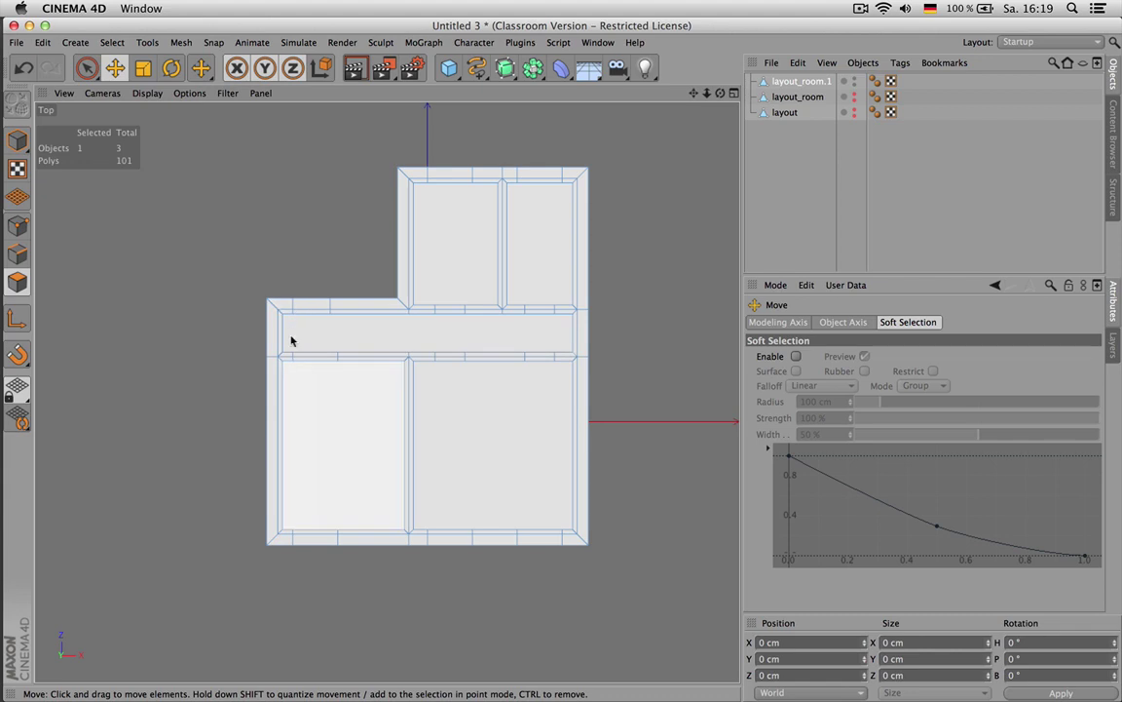
Set the segment in the wall between the corridor and the smaller front room to an X size of 80 cm
{"action": "left_click", "coordinate": [320, 360]}
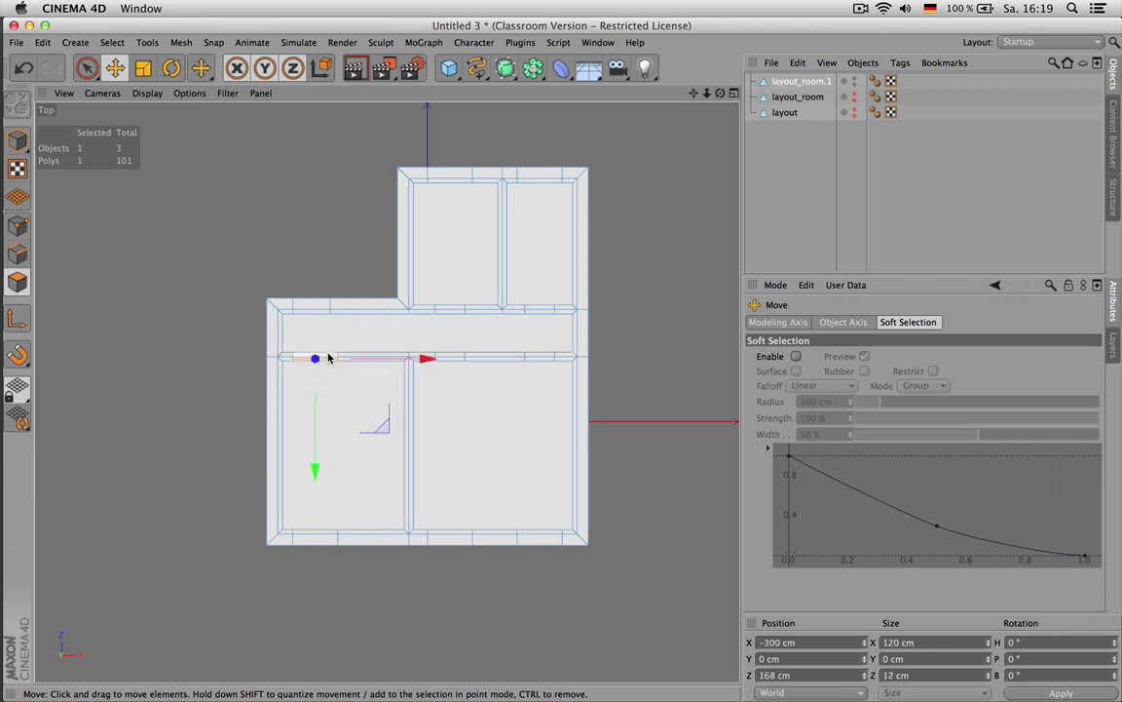
{"action": "left_click", "coordinate": [330, 356], "text": "shift"}
{"action": "left_click", "coordinate": [916, 642]}
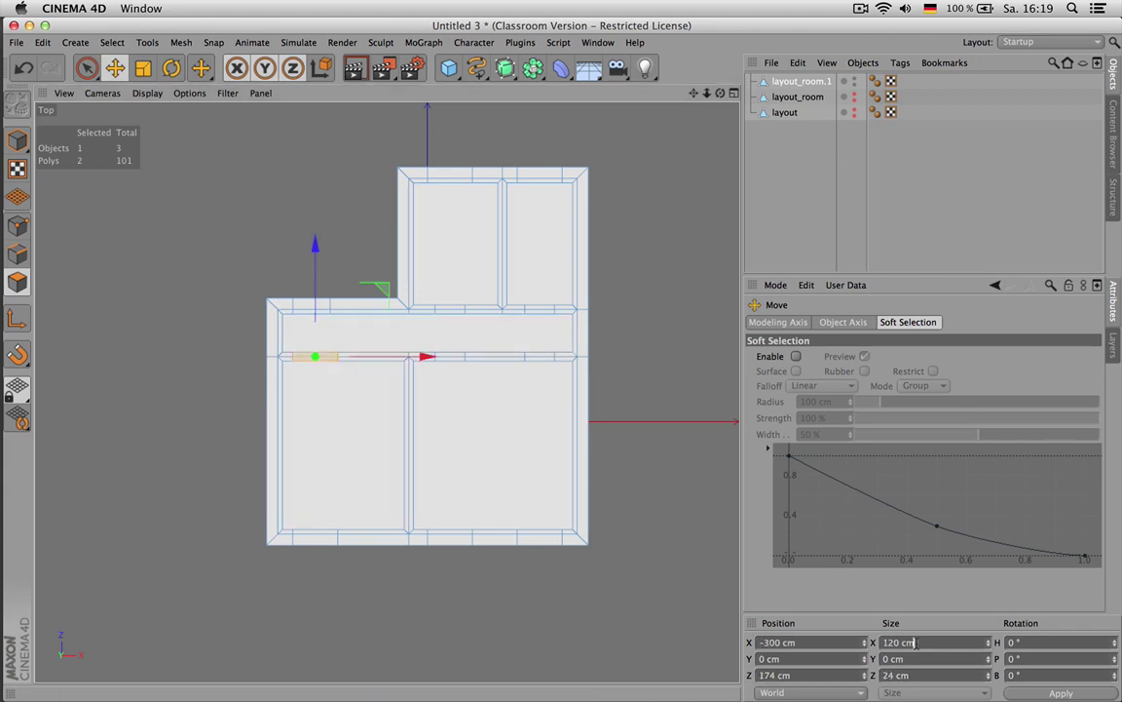
{"action": "type", "text": "80"}
{"action": "key", "text": "Return"}
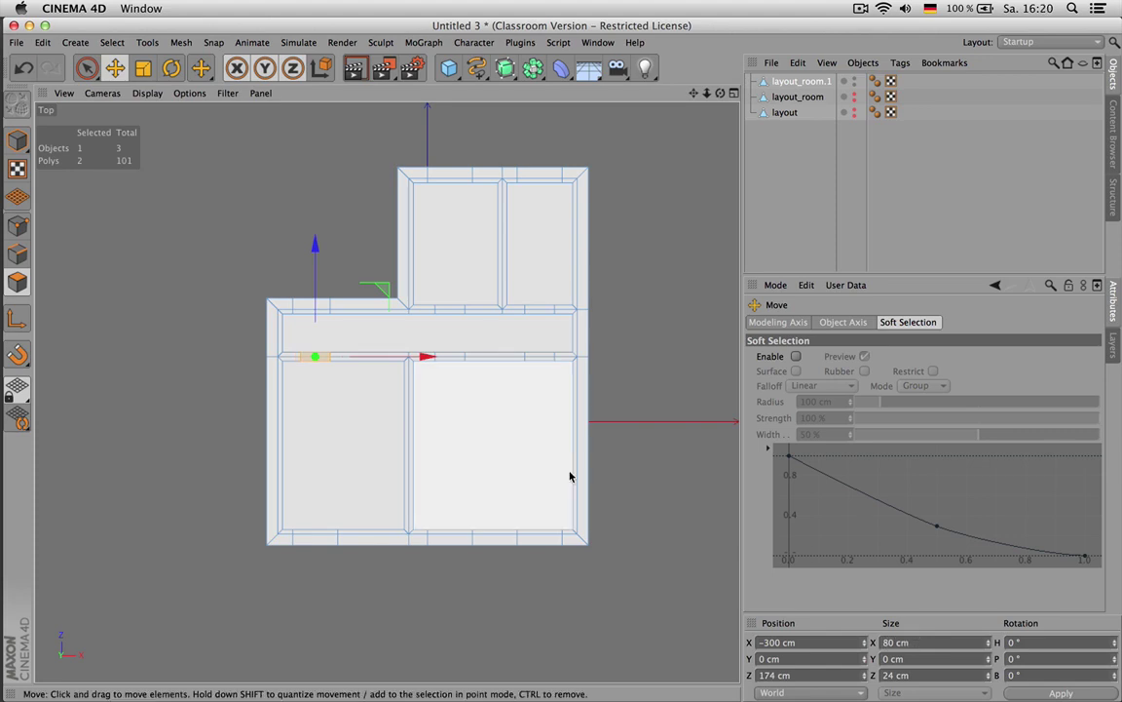
{"action": "left_click", "coordinate": [166, 453]}
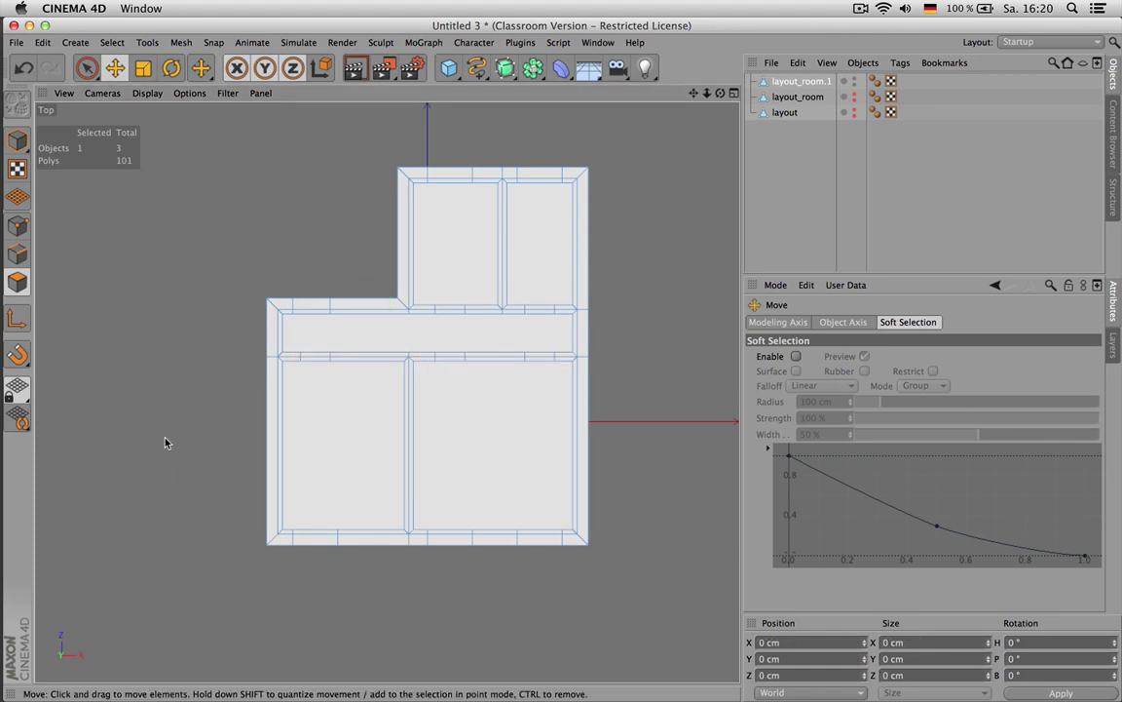
Move the larger front room's exterior wall segment nearest the outer corner along X to 270 cm
{"action": "left_click", "coordinate": [542, 537]}
{"action": "key", "text": "ctrl+z"}
{"action": "key", "text": "9"}
{"action": "left_click", "coordinate": [540, 537]}
{"action": "left_click_drag", "start_coordinate": [659, 542], "coordinate": [645, 542]}
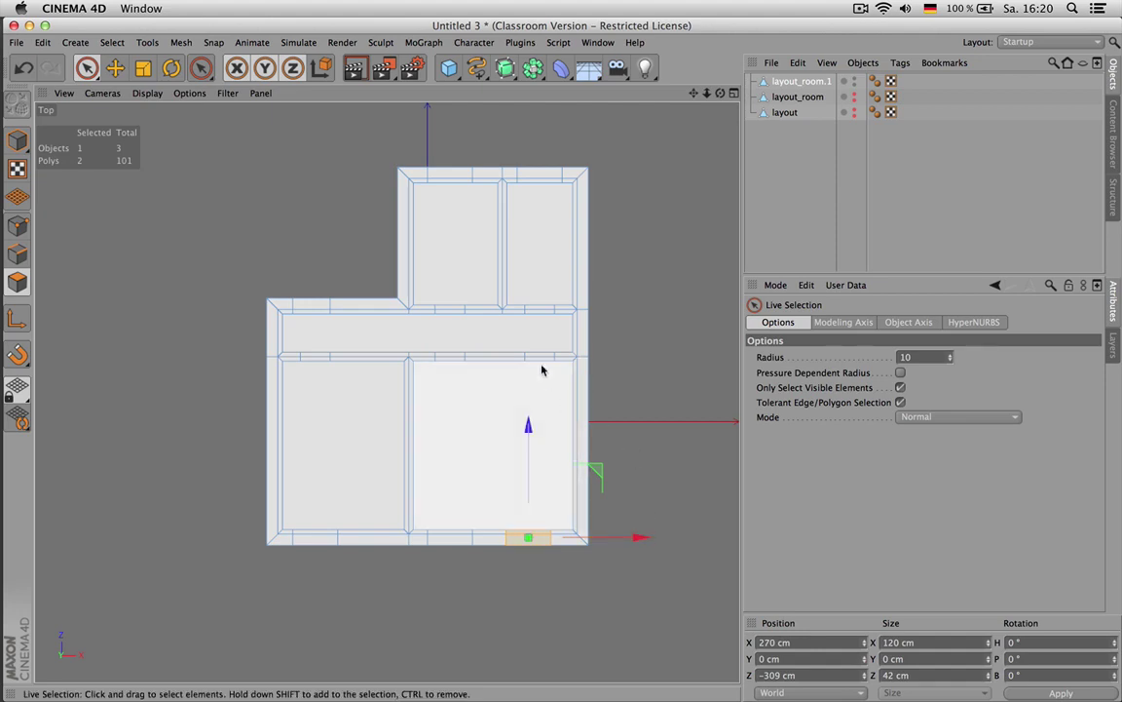
{"action": "scroll", "coordinate": [541, 361], "scroll_direction": "up", "scroll_amount": 1}
{"action": "scroll", "coordinate": [541, 362], "scroll_direction": "up", "scroll_amount": 2}
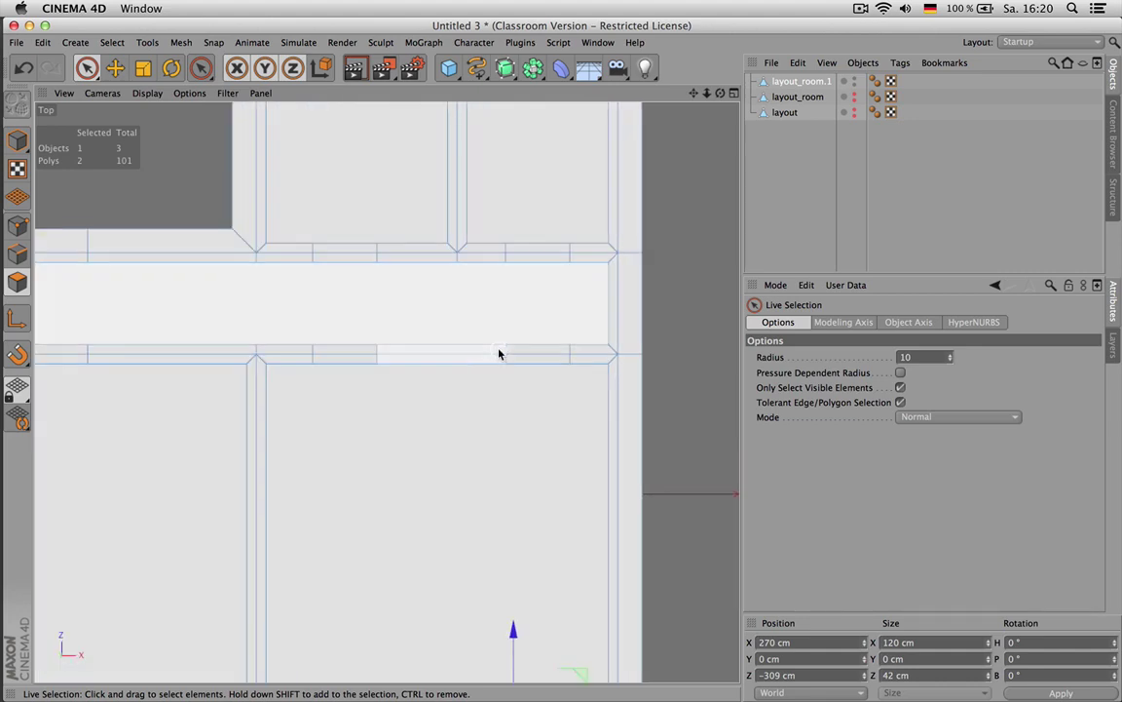
{"action": "left_click", "coordinate": [509, 357]}
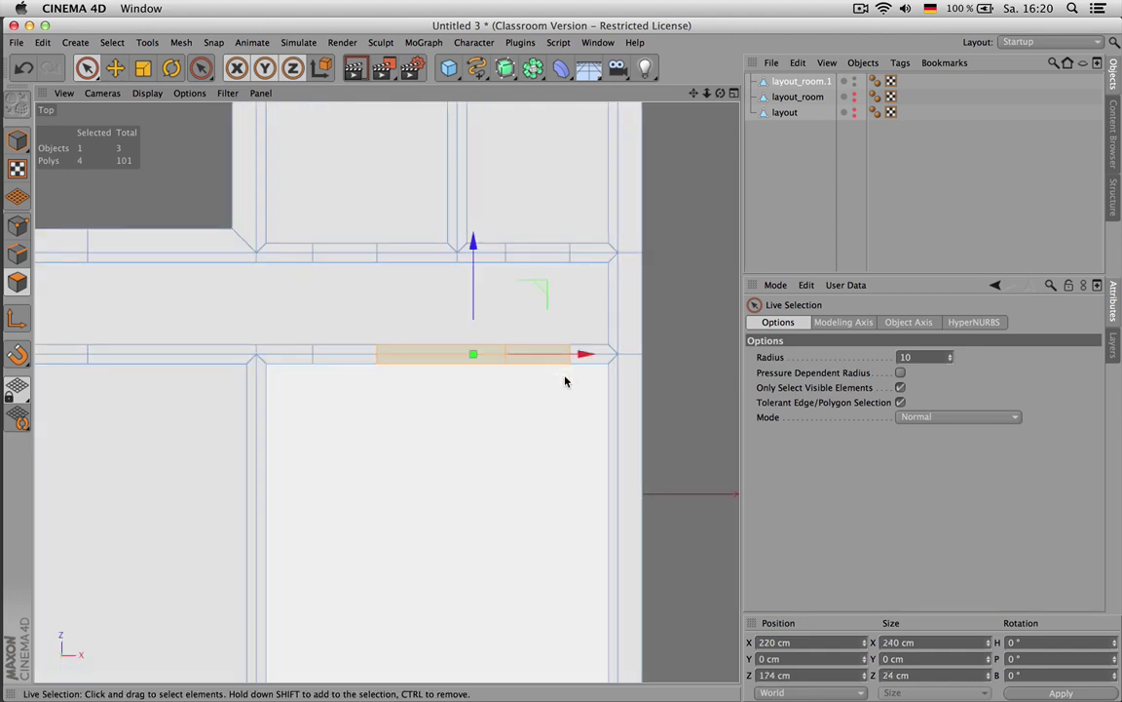
{"action": "left_click", "coordinate": [527, 378], "text": "shift"}
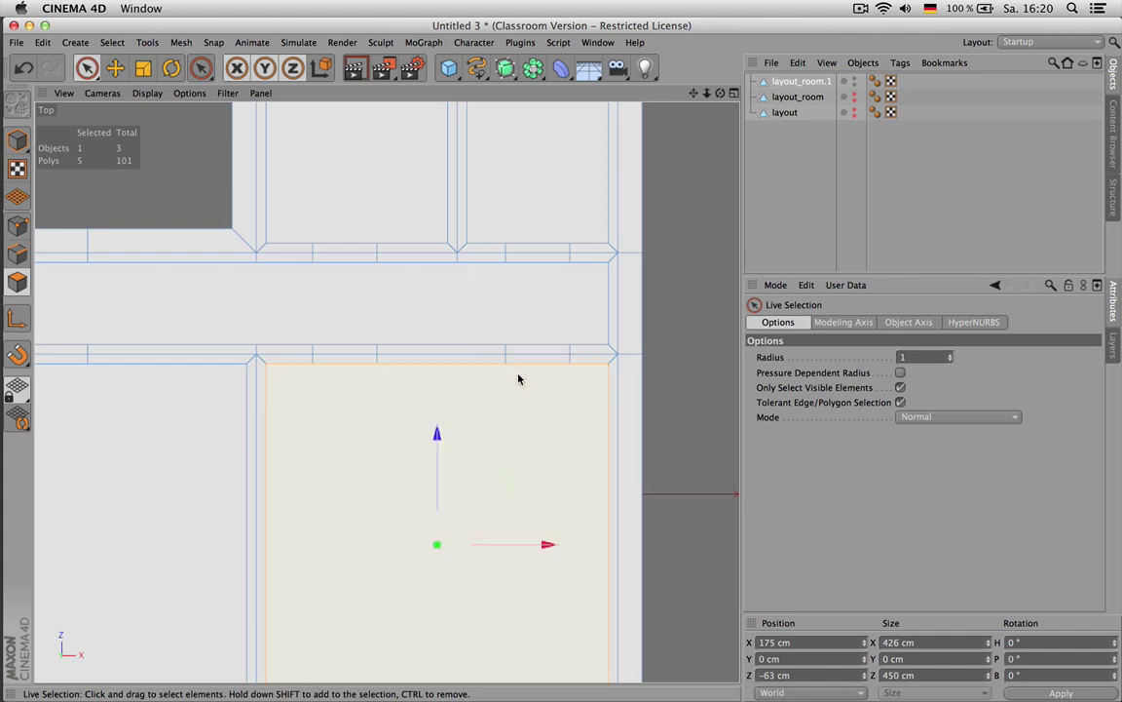
{"action": "left_click_drag", "start_coordinate": [502, 360], "coordinate": [511, 359]}
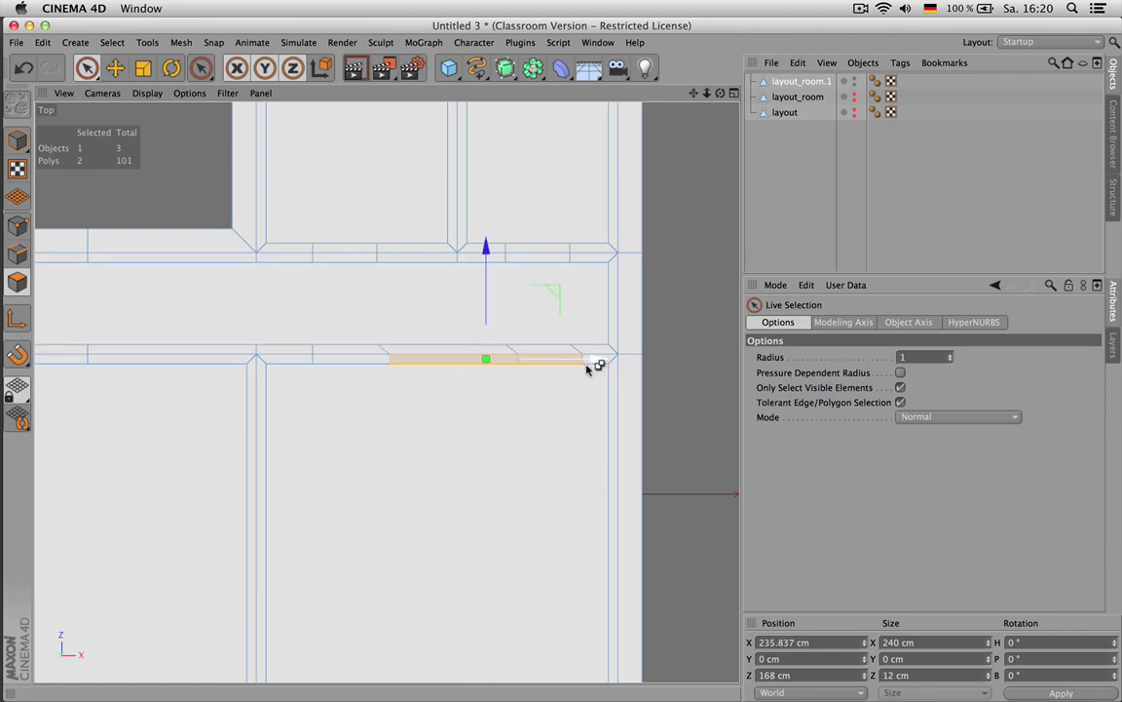
{"action": "left_click", "coordinate": [531, 432]}
{"action": "mouse_move", "coordinate": [572, 363]}
{"action": "left_mouse_down"}
{"action": "mouse_move", "coordinate": [493, 364]}
{"action": "mouse_move", "coordinate": [497, 375]}
{"action": "left_mouse_up"}
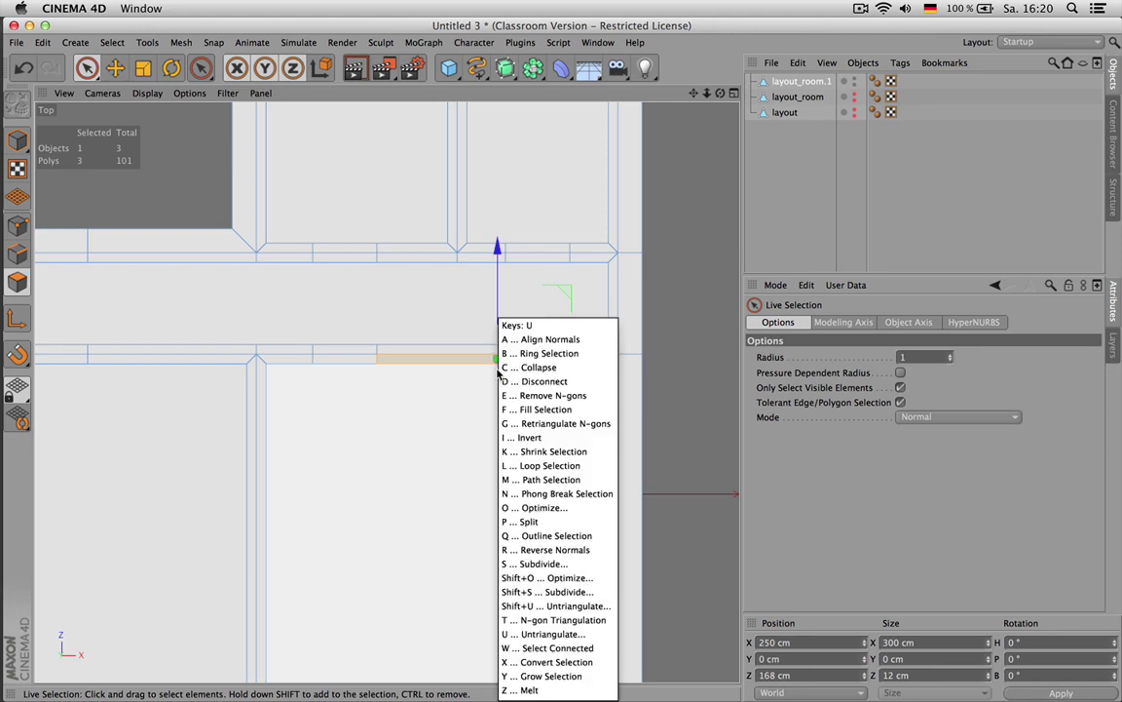
{"action": "left_click", "coordinate": [487, 353]}
{"action": "mouse_move", "coordinate": [487, 355]}
{"action": "left_mouse_down"}
{"action": "mouse_move", "coordinate": [586, 351]}
{"action": "mouse_move", "coordinate": [591, 361]}
{"action": "left_mouse_up"}
Dissolve the points of the two surplus cuts nearest the outer end of the wall between the corridor and the larger front room
{"action": "key", "text": "Return"}
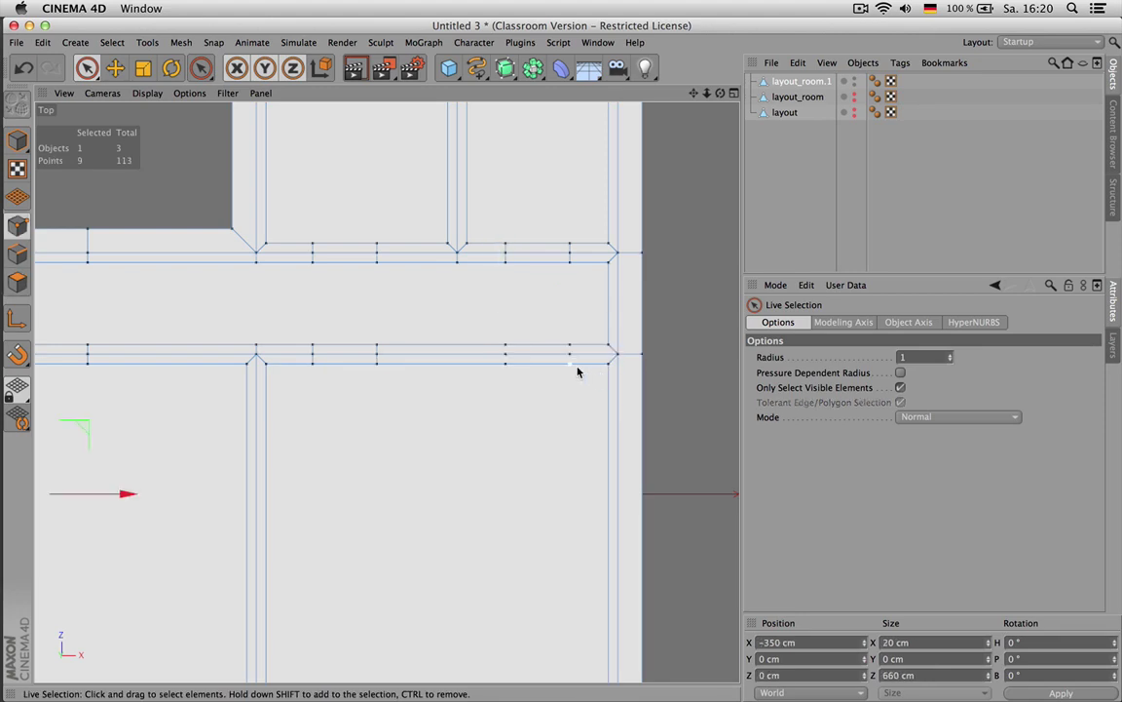
{"action": "key", "text": "0"}
{"action": "left_click_drag", "start_coordinate": [493, 330], "coordinate": [562, 383]}
{"action": "key", "text": "Delete"}
{"action": "key", "text": "h"}
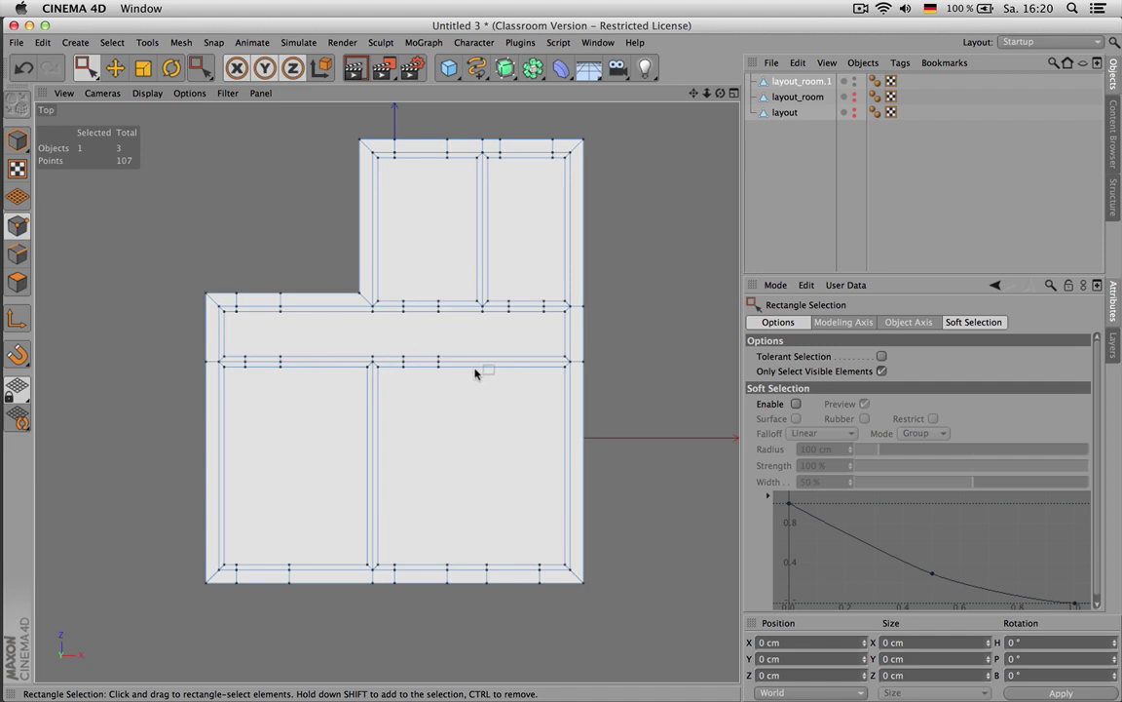
Rename the layout_room.1 object as layout_windows and duplicate it, hiding the original
{"action": "double_click", "coordinate": [805, 82]}
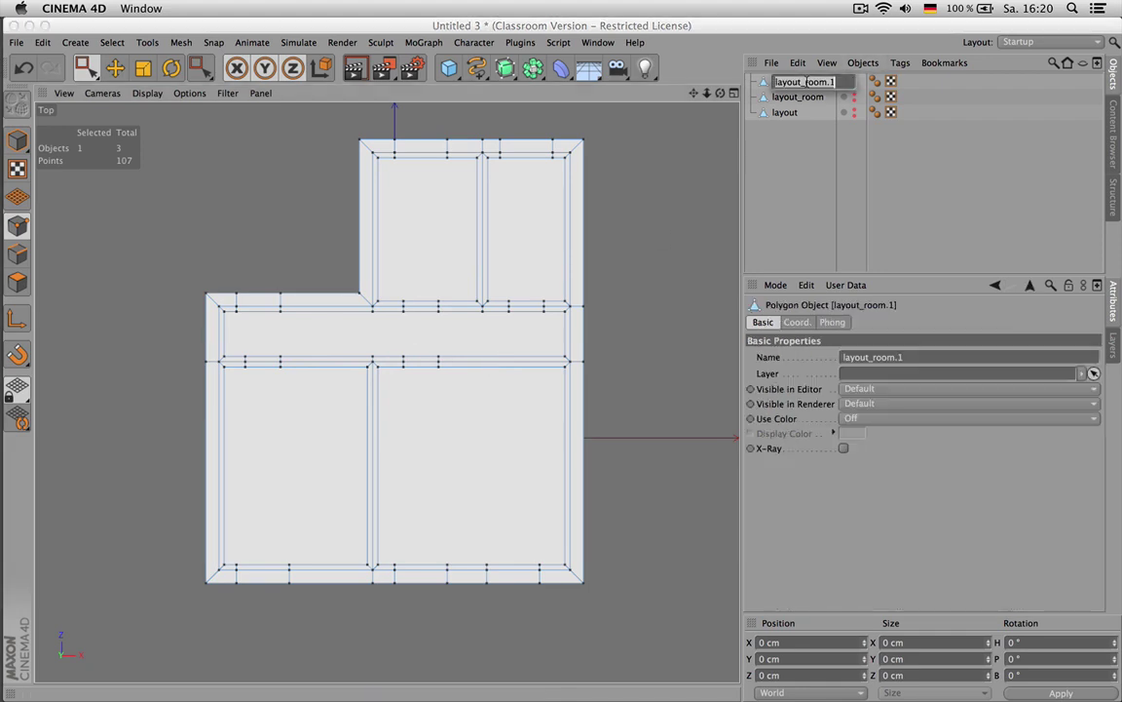
{"action": "left_click_drag", "start_coordinate": [804, 82], "coordinate": [847, 84]}
{"action": "type", "text": "windows"}
{"action": "key", "text": "Return"}
{"action": "key", "text": "super+v"}
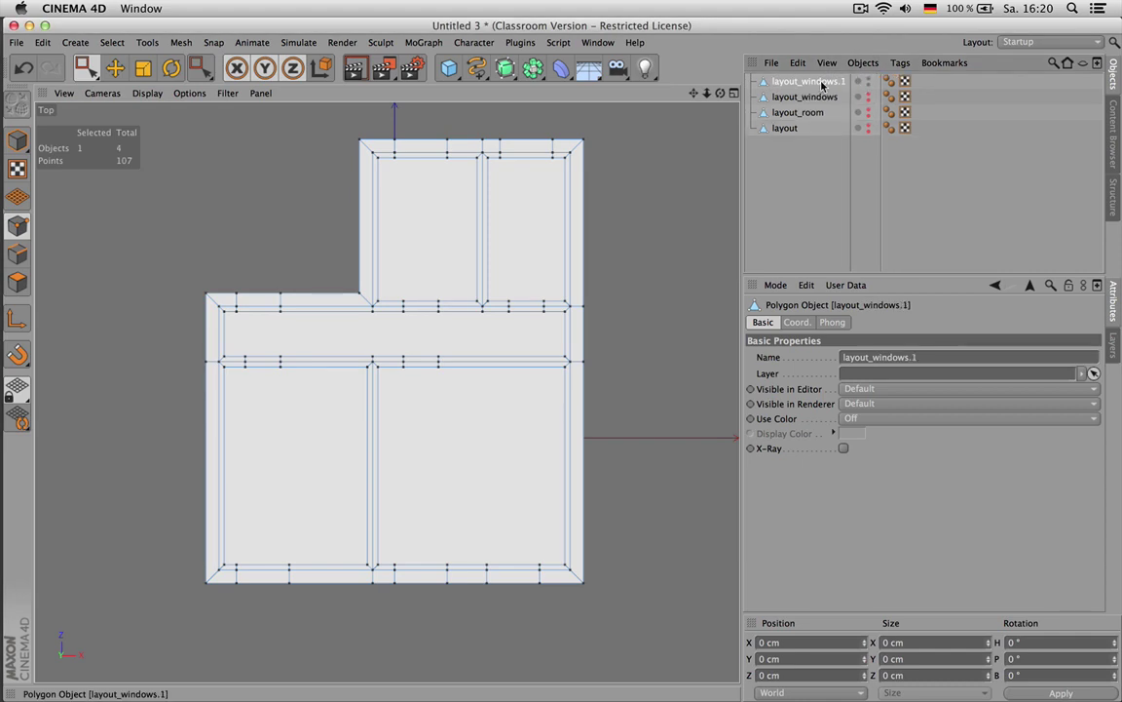
Save the project as flat2.c4d and show the floor plan at an angle in the perspective view
{"action": "key", "text": "super+s"}
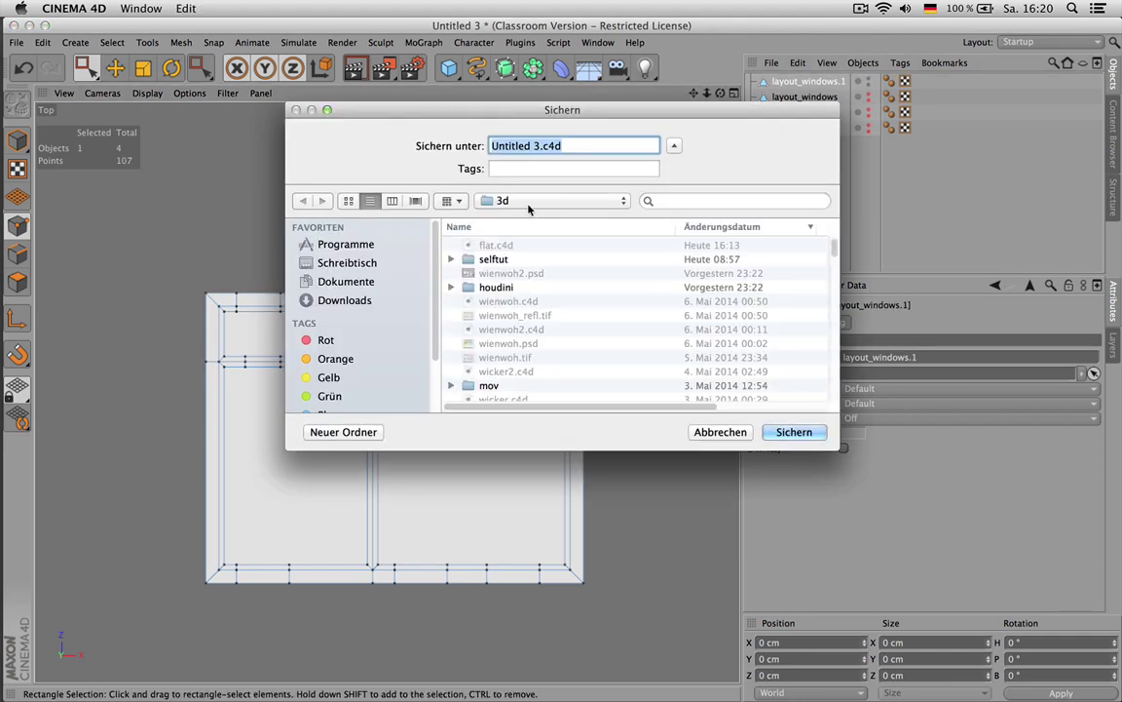
{"action": "type", "text": "flat2"}
{"action": "key", "text": "Return"}
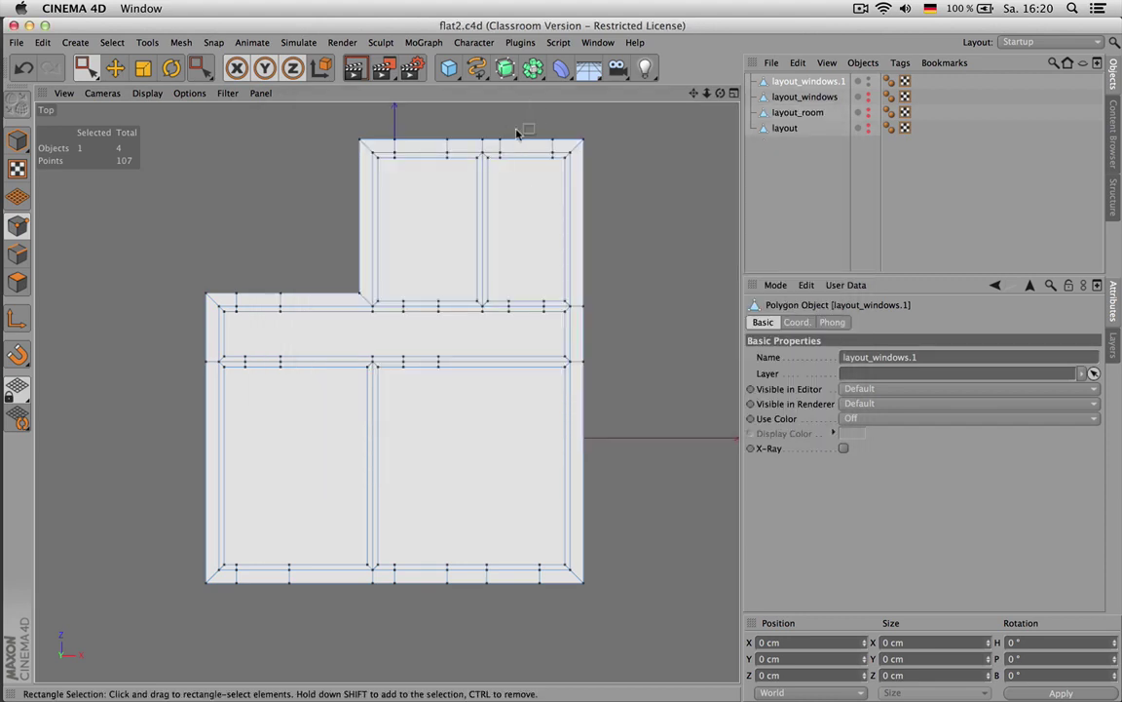
{"action": "middle_click", "coordinate": [460, 189]}
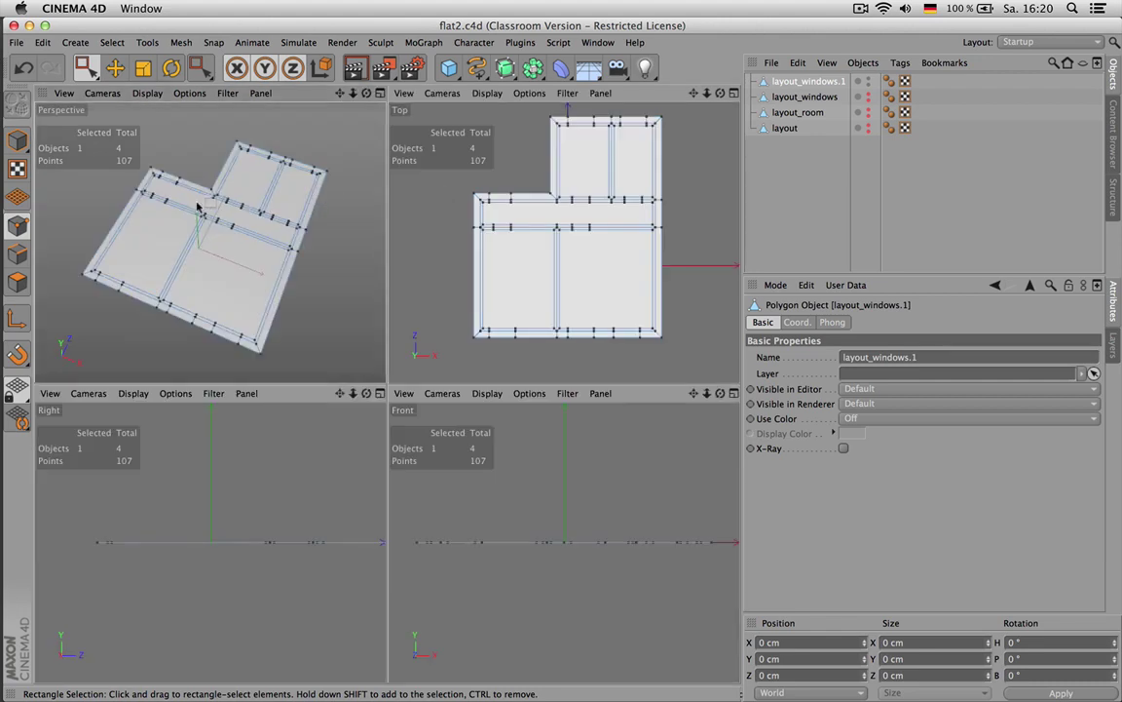
{"action": "middle_click", "coordinate": [198, 207]}
{"action": "key", "text": "Return"}
{"action": "key", "text": "9"}
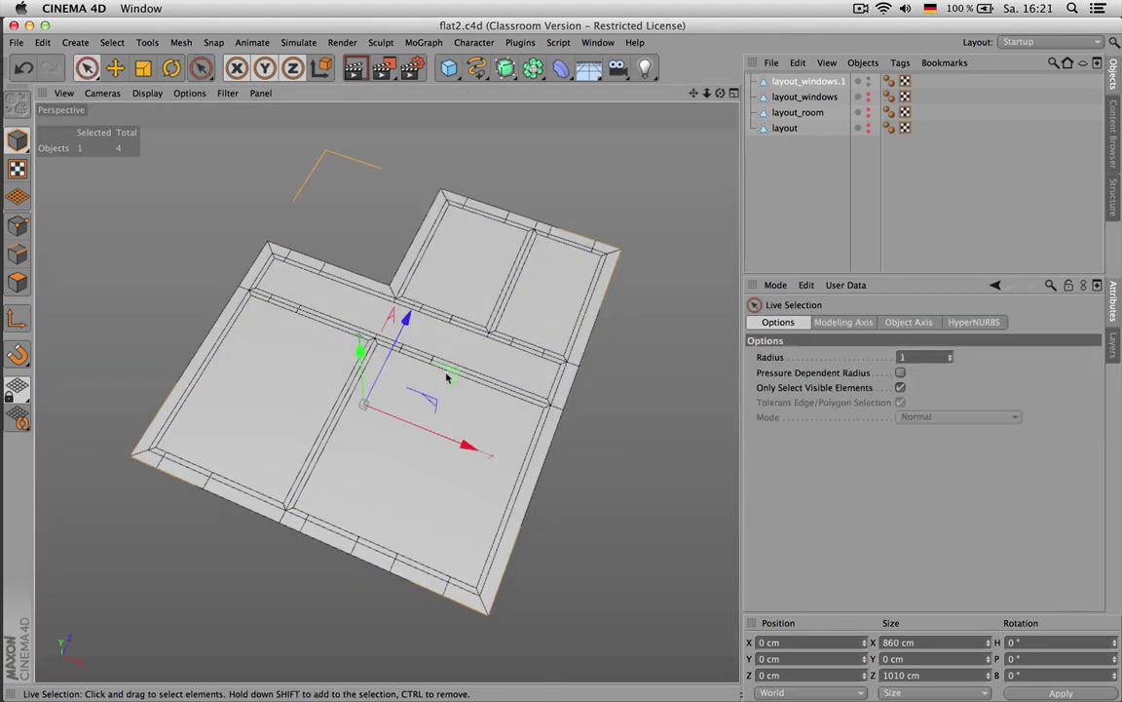
{"action": "left_click_drag", "start_coordinate": [444, 381], "coordinate": [519, 303], "text": "alt"}
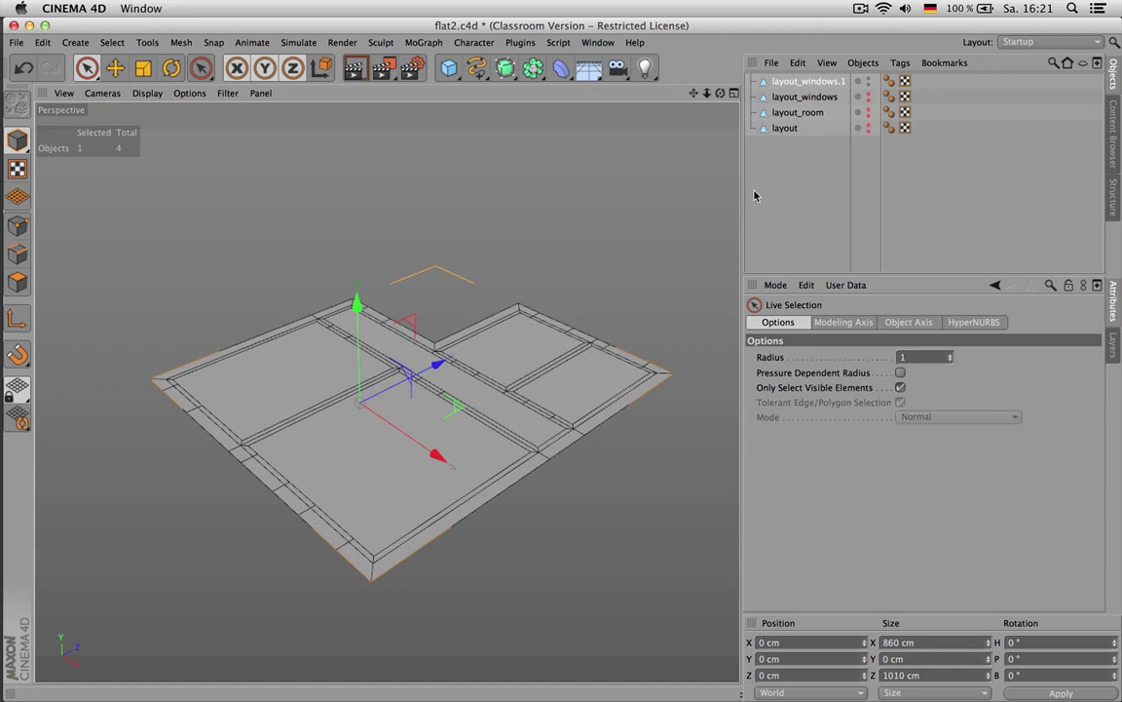
Raise the layout_windows.1 duplicate to a Y position of 280 cm
{"action": "key", "text": "v"}
{"action": "left_click", "coordinate": [822, 84]}
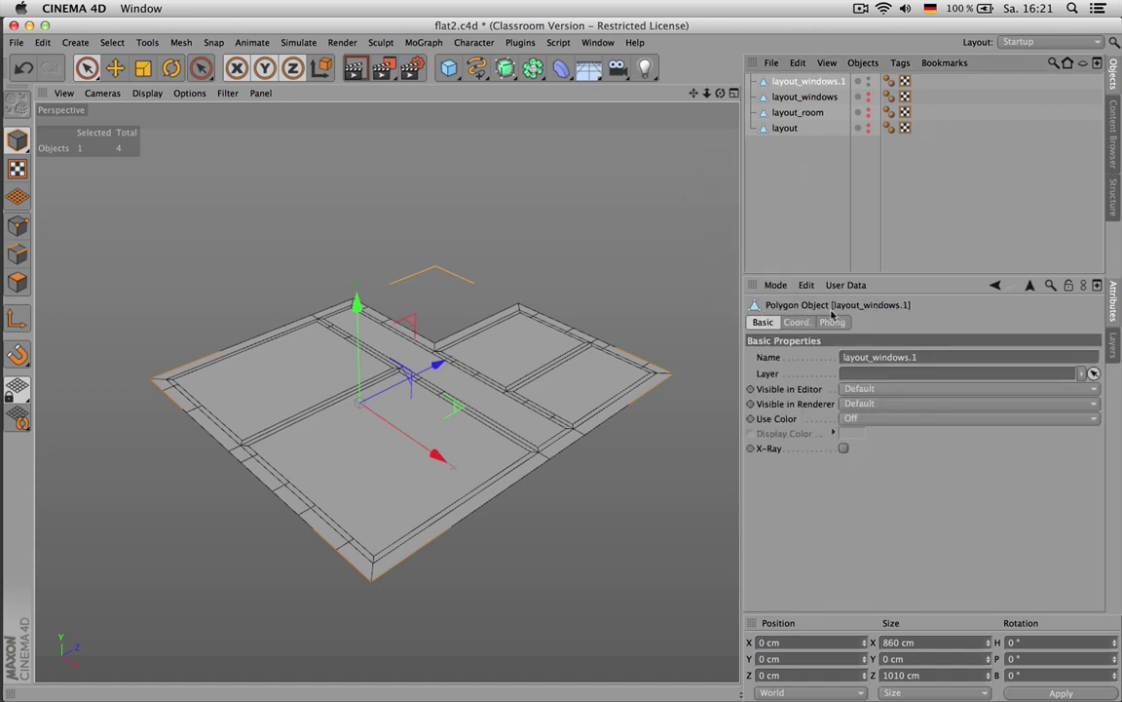
{"action": "left_click", "coordinate": [797, 323]}
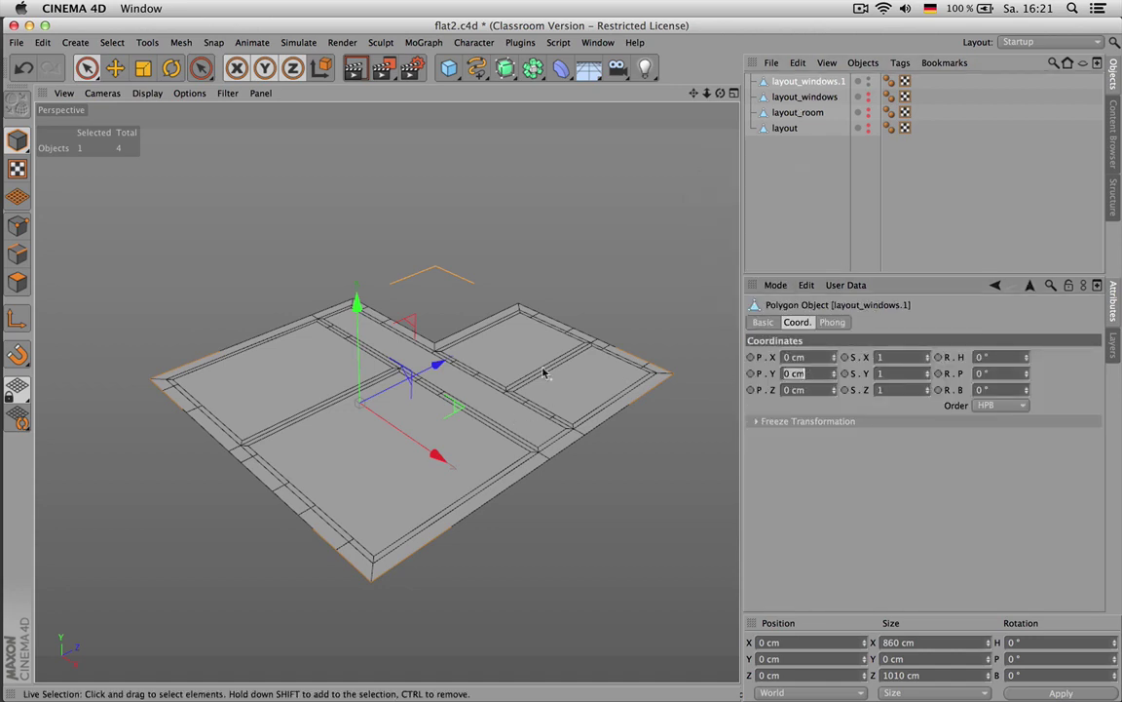
{"action": "type", "text": "280"}
{"action": "key", "text": "Return"}
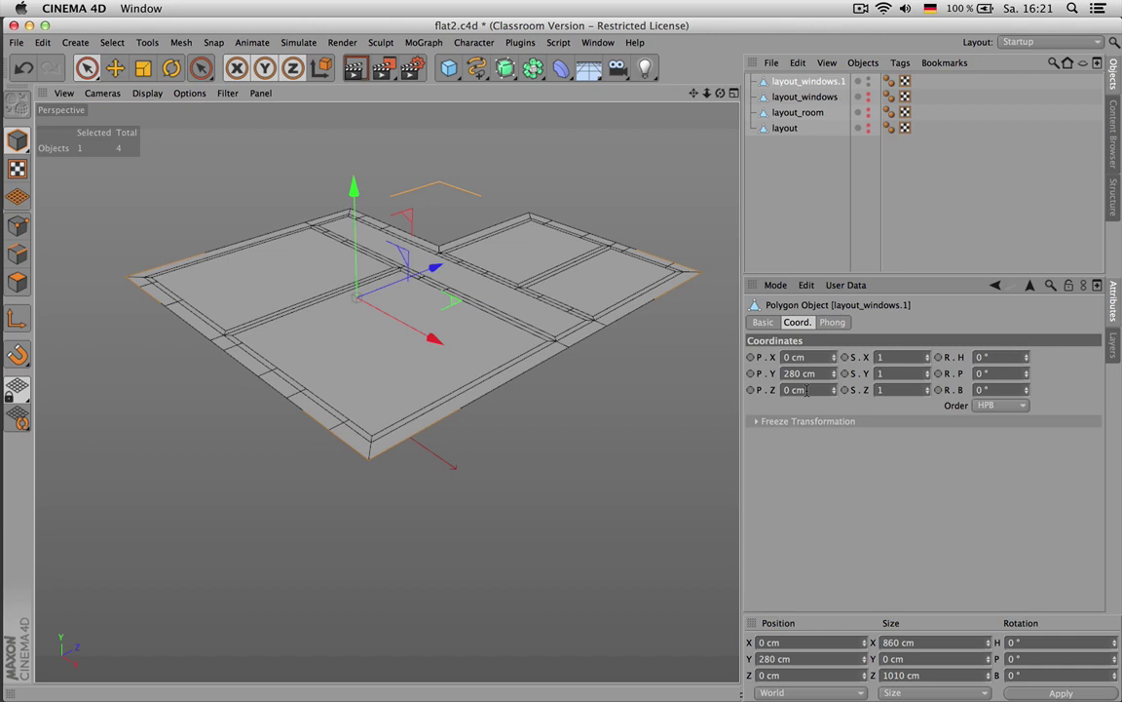
{"action": "key", "text": "Return"}
Delete the raised layout_windows.1 duplicate and make the layout_windows object visible
{"action": "left_click", "coordinate": [582, 282]}
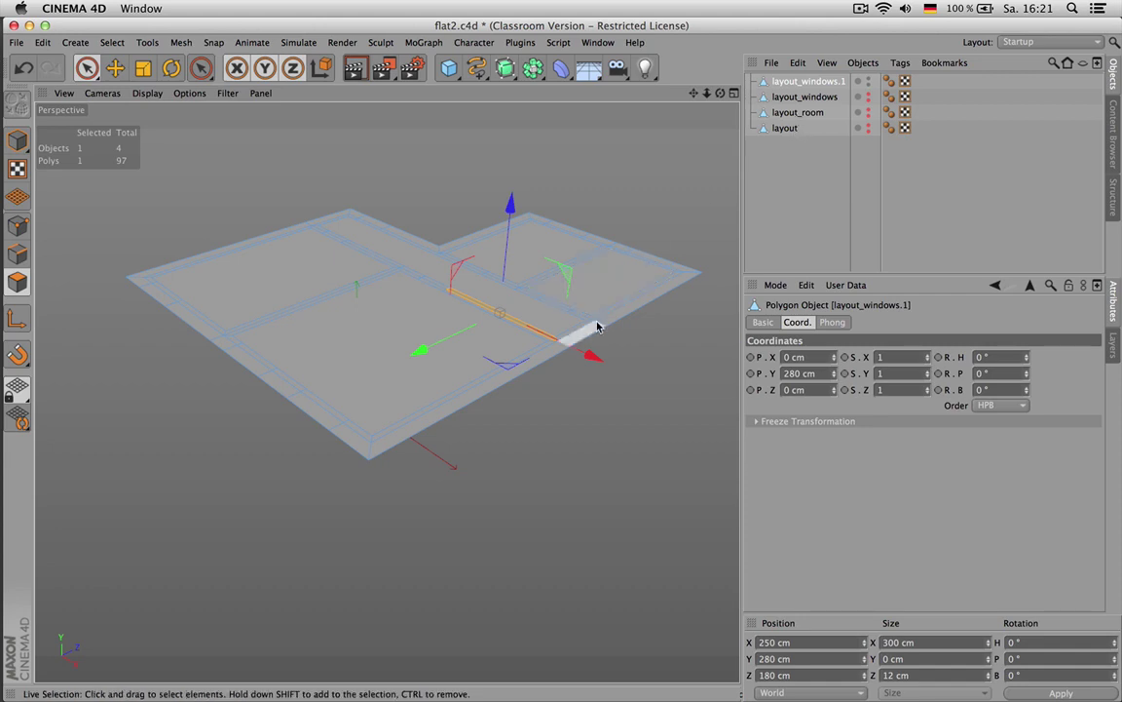
{"action": "left_click_drag", "start_coordinate": [596, 272], "coordinate": [624, 318], "text": "alt"}
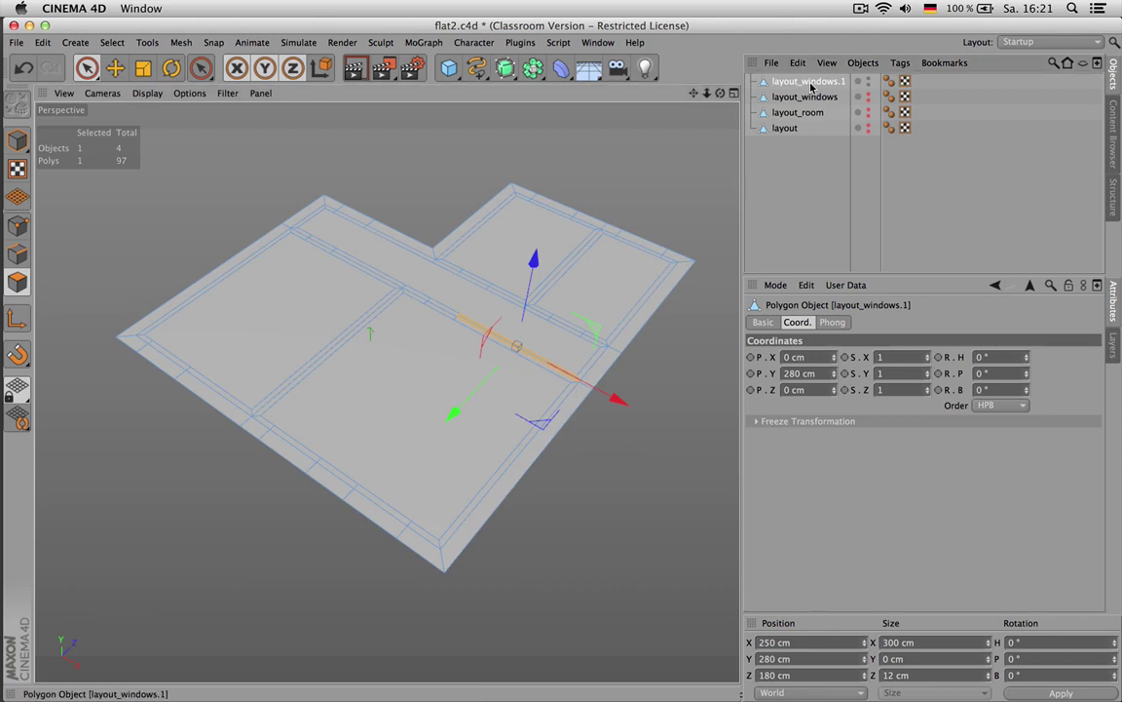
{"action": "key", "text": "Delete"}
{"action": "left_click", "coordinate": [862, 84]}
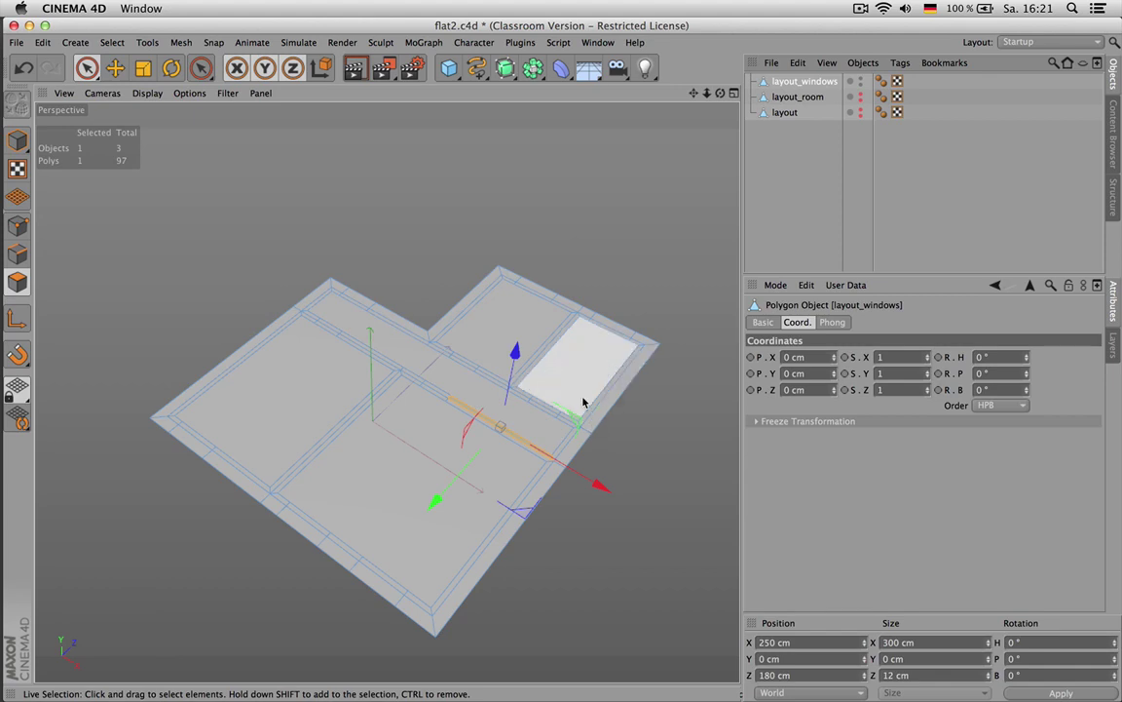
Select the floor polygons of the four rooms and the corridor, and invert the selection to the wall polygons
{"action": "left_click", "coordinate": [578, 360]}
{"action": "left_click", "coordinate": [510, 324], "text": "shift"}
{"action": "left_click", "coordinate": [475, 399], "text": "shift"}
{"action": "left_click", "coordinate": [439, 478], "text": "shift"}
{"action": "left_click", "coordinate": [282, 390], "text": "shift"}
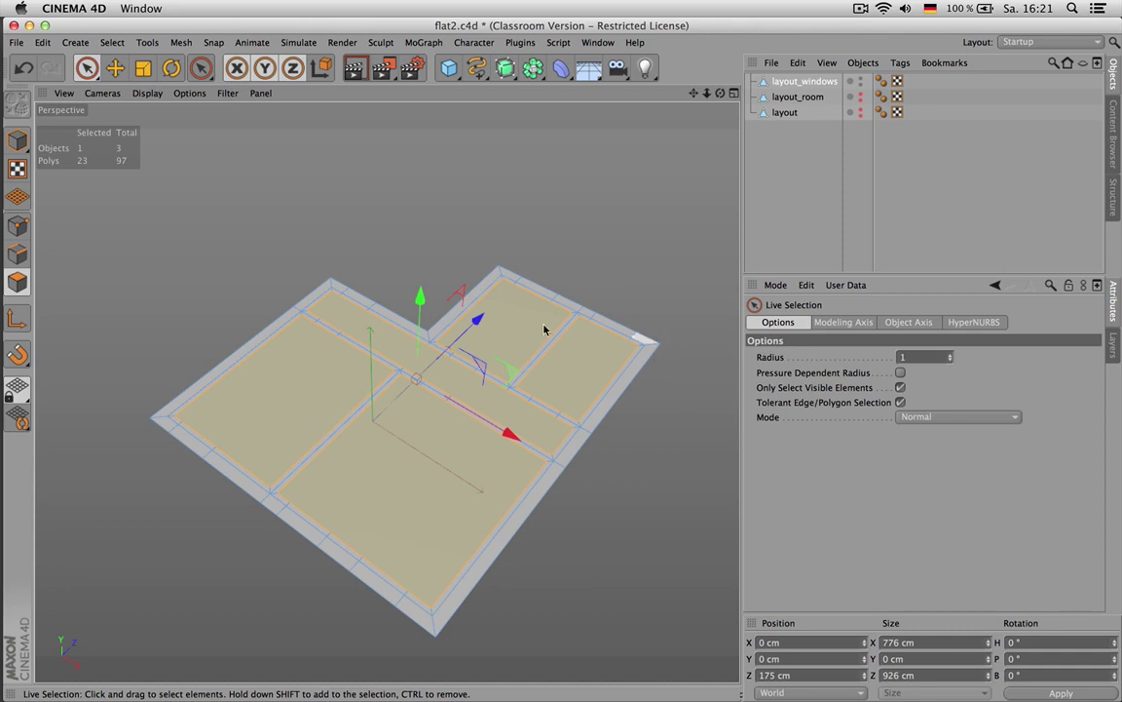
{"action": "key", "text": "u"}
{"action": "key", "text": "i"}
Store the selected wall polygons of layout_windows in a polygon selection tag named walls
{"action": "left_click", "coordinate": [147, 42]}
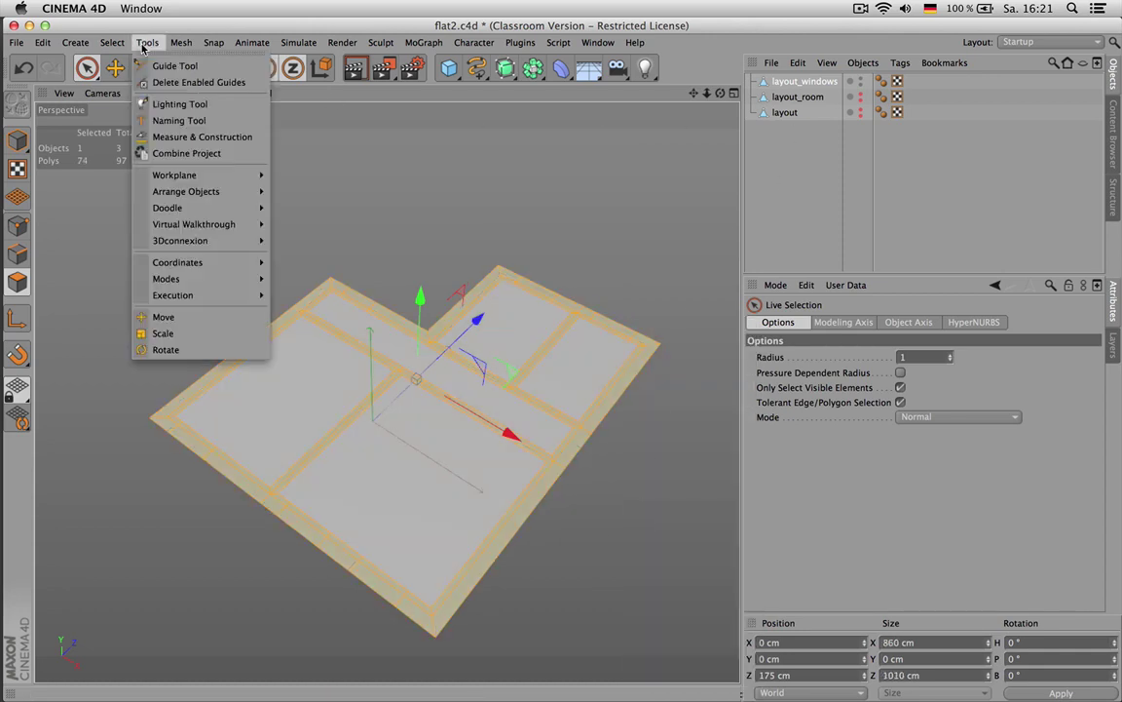
{"action": "mouse_move", "coordinate": [112, 42]}
{"action": "left_click", "coordinate": [142, 453]}
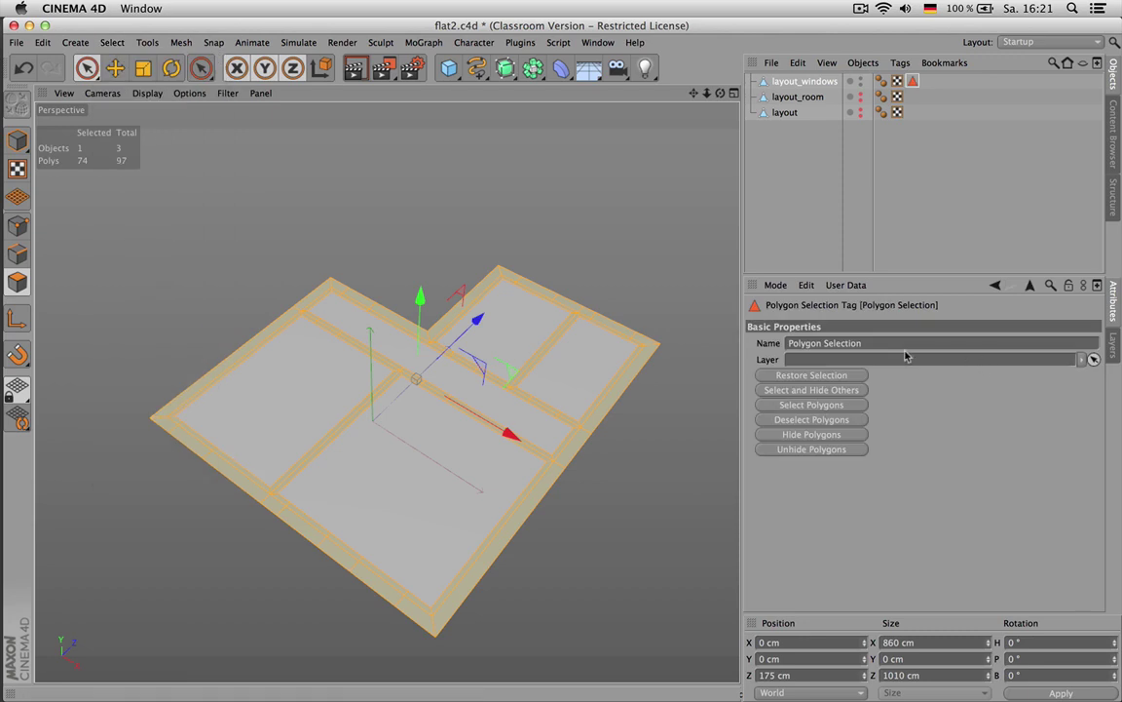
{"action": "type", "text": "w"}
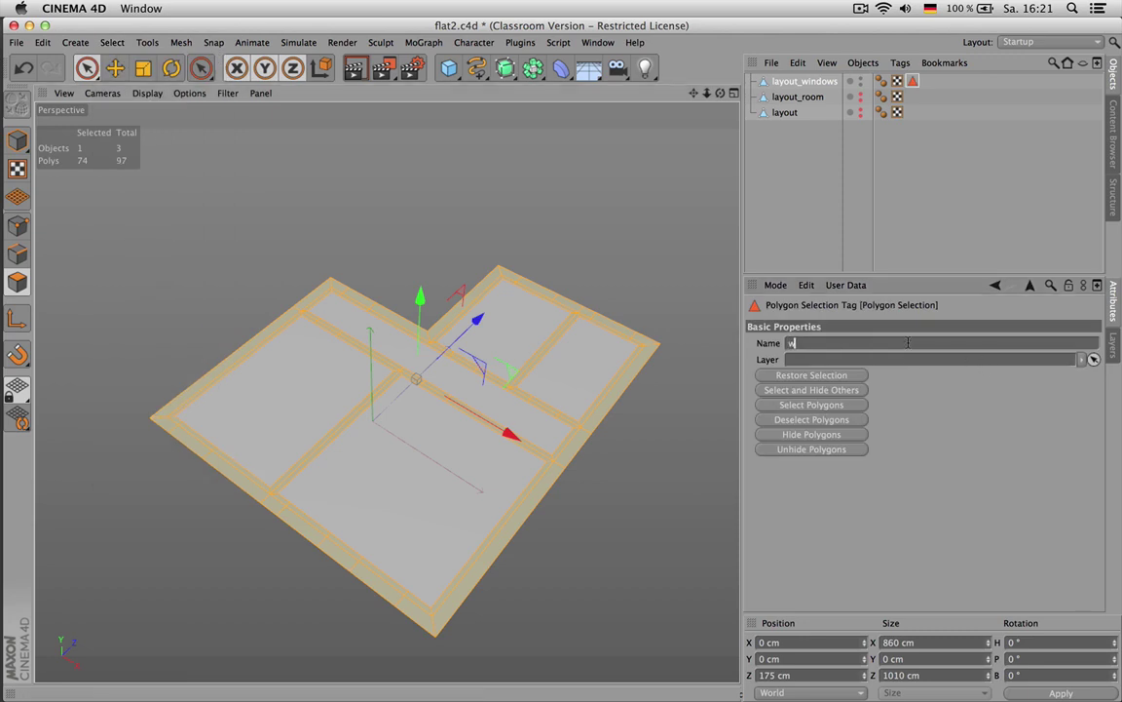
{"action": "type", "text": "alls"}
{"action": "key", "text": "Return"}
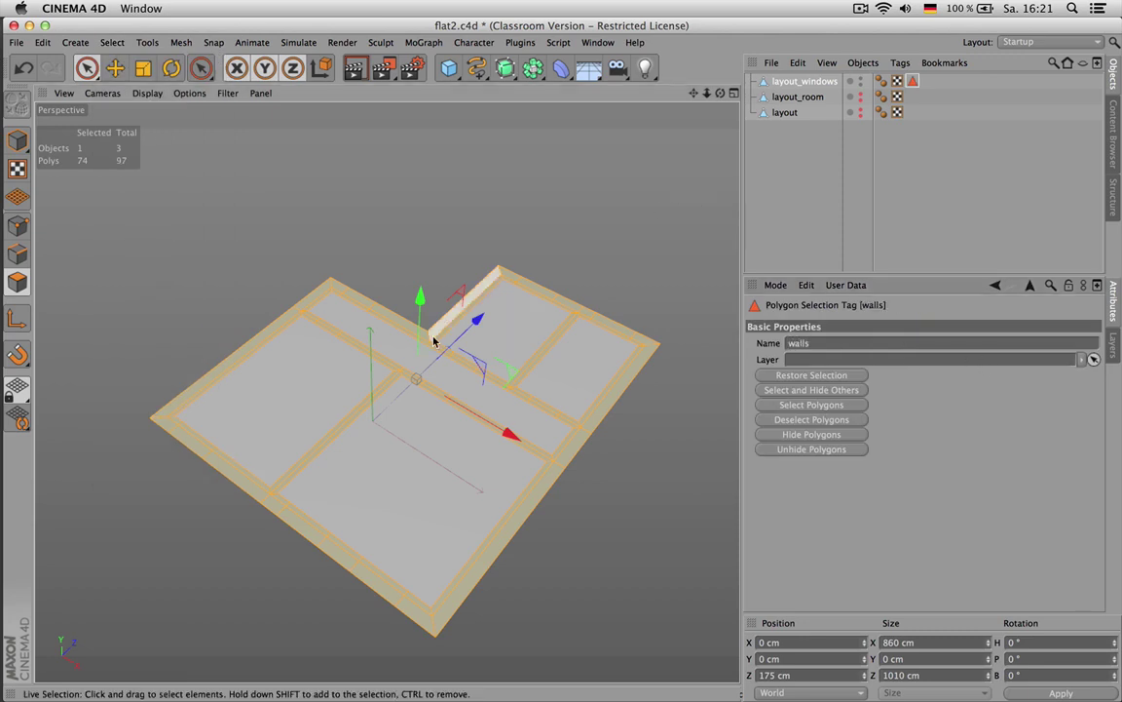
Remove the three window segments in the front exterior wall and the two in the rear exterior wall from the selection
{"action": "left_click", "coordinate": [343, 313]}
{"action": "left_click", "coordinate": [340, 254]}
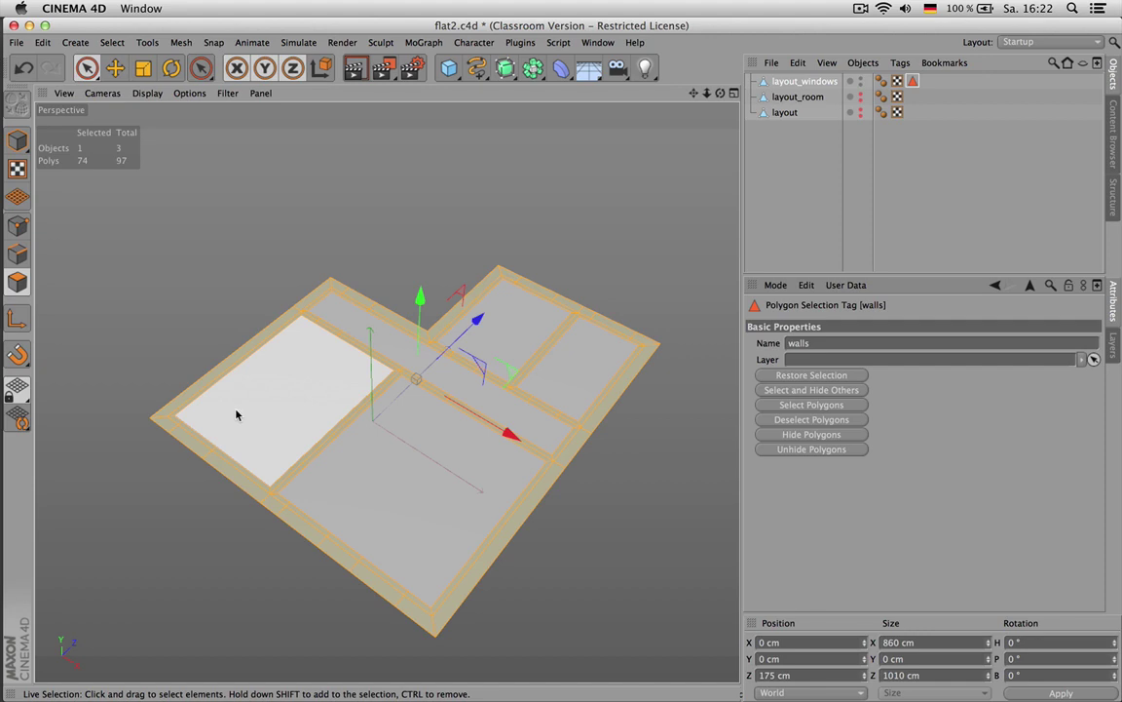
{"action": "left_click_drag", "start_coordinate": [232, 413], "coordinate": [149, 468], "text": "ctrl"}
{"action": "left_click_drag", "start_coordinate": [330, 504], "coordinate": [268, 548], "text": "ctrl"}
{"action": "left_click_drag", "start_coordinate": [396, 550], "coordinate": [349, 589], "text": "ctrl"}
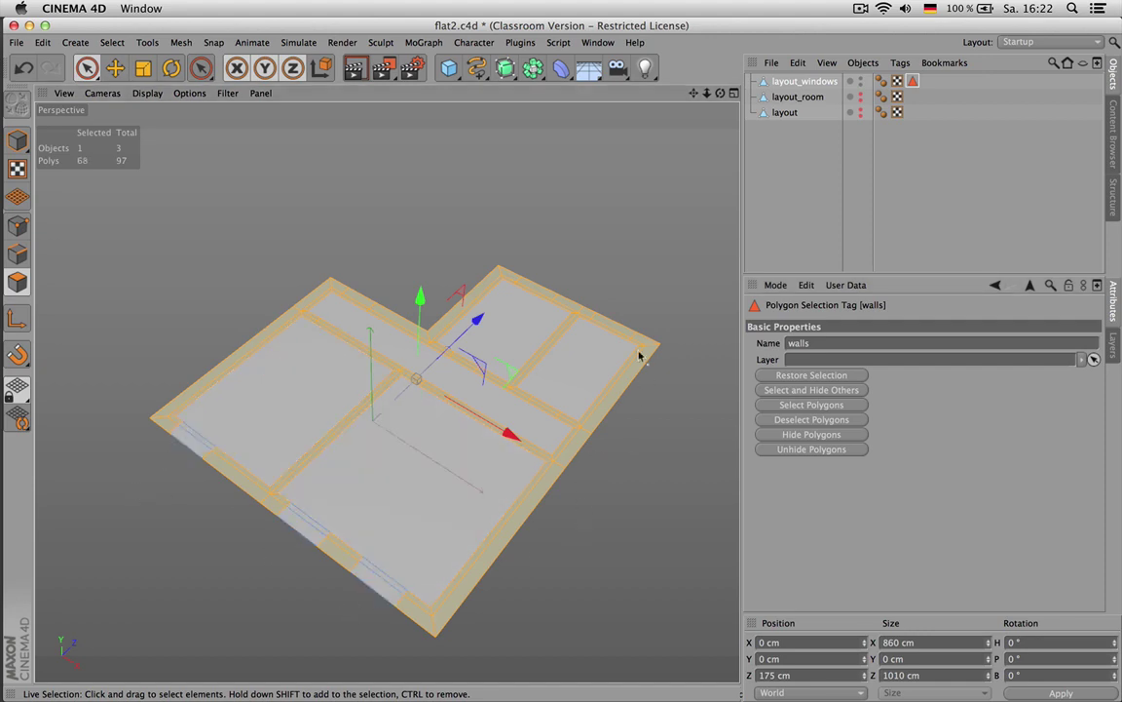
{"action": "left_click_drag", "start_coordinate": [604, 354], "coordinate": [638, 279], "text": "ctrl"}
{"action": "left_click_drag", "start_coordinate": [522, 310], "coordinate": [564, 255], "text": "ctrl"}
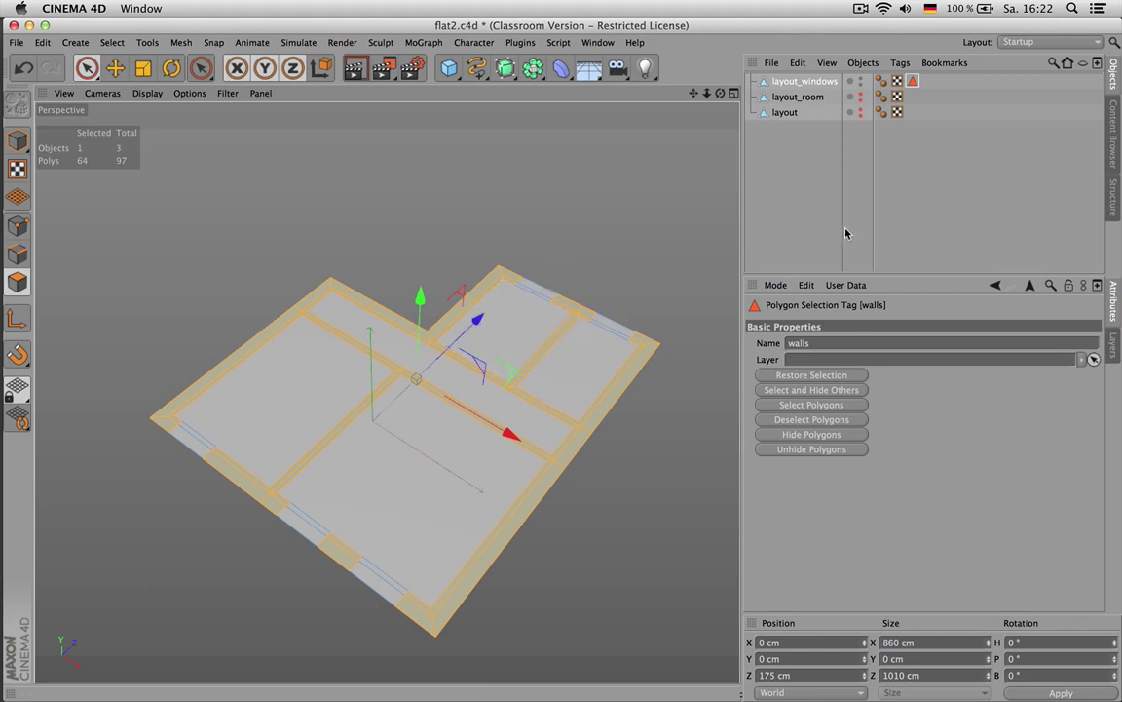
Store the wall selection without window segments in a separate polygon selection tag named nowindows
{"action": "left_click", "coordinate": [914, 87], "text": "ctrl"}
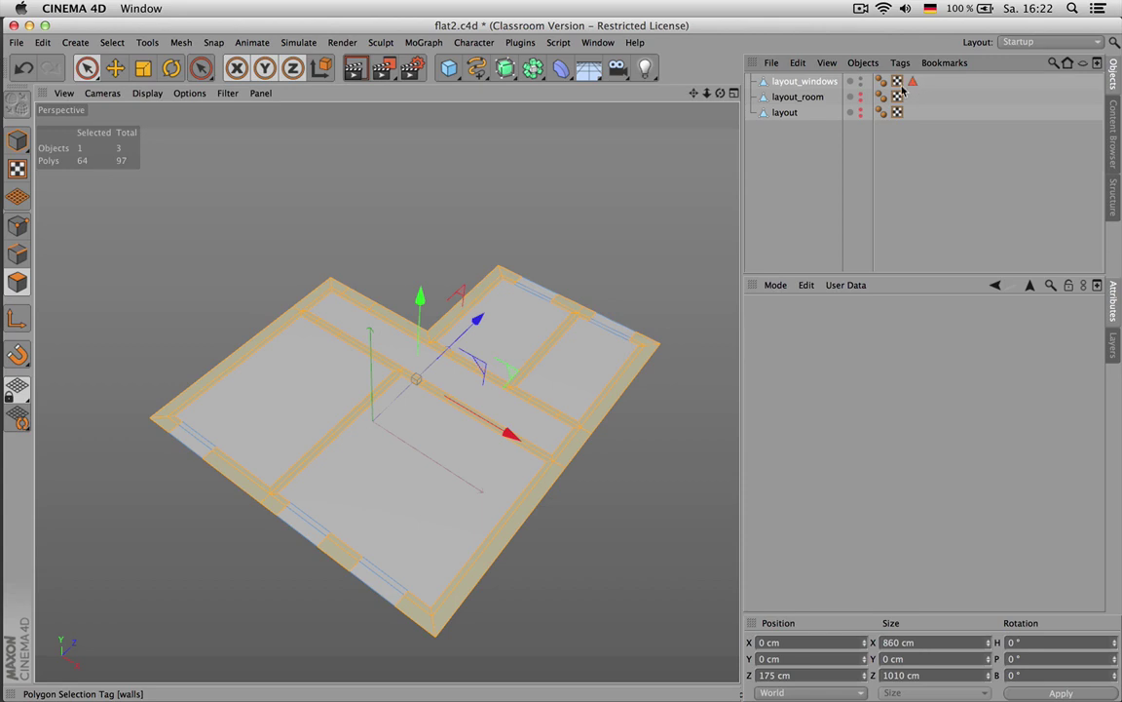
{"action": "left_click", "coordinate": [119, 44]}
{"action": "left_click", "coordinate": [195, 453]}
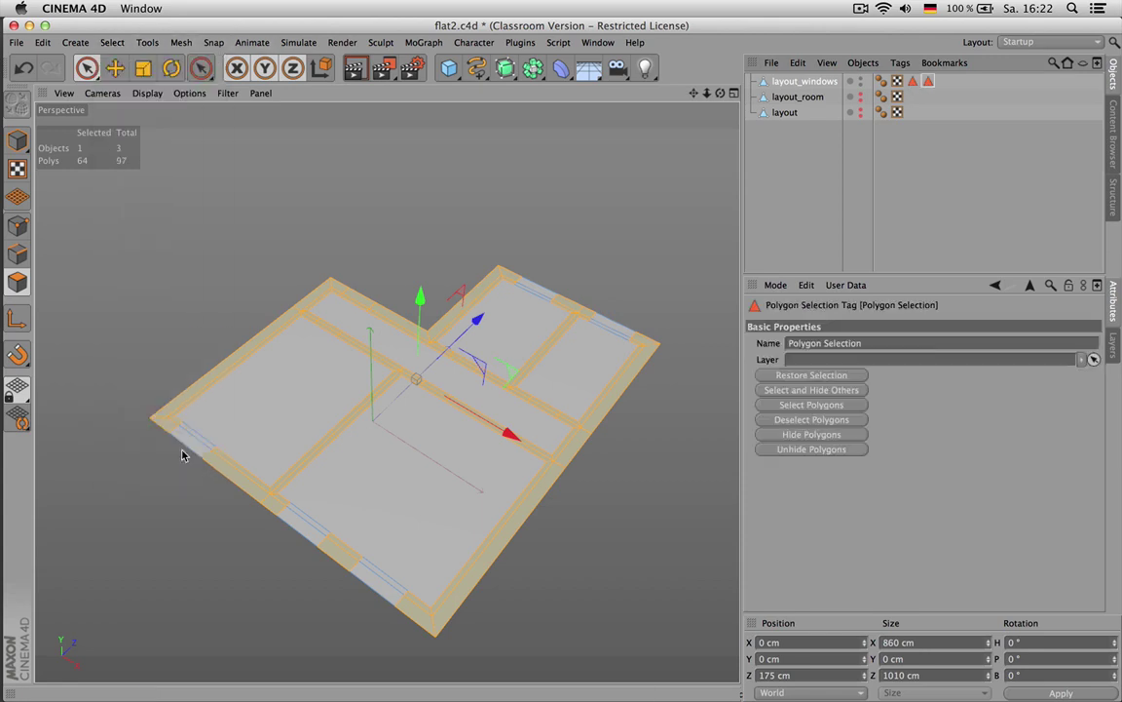
{"action": "type", "text": "f"}
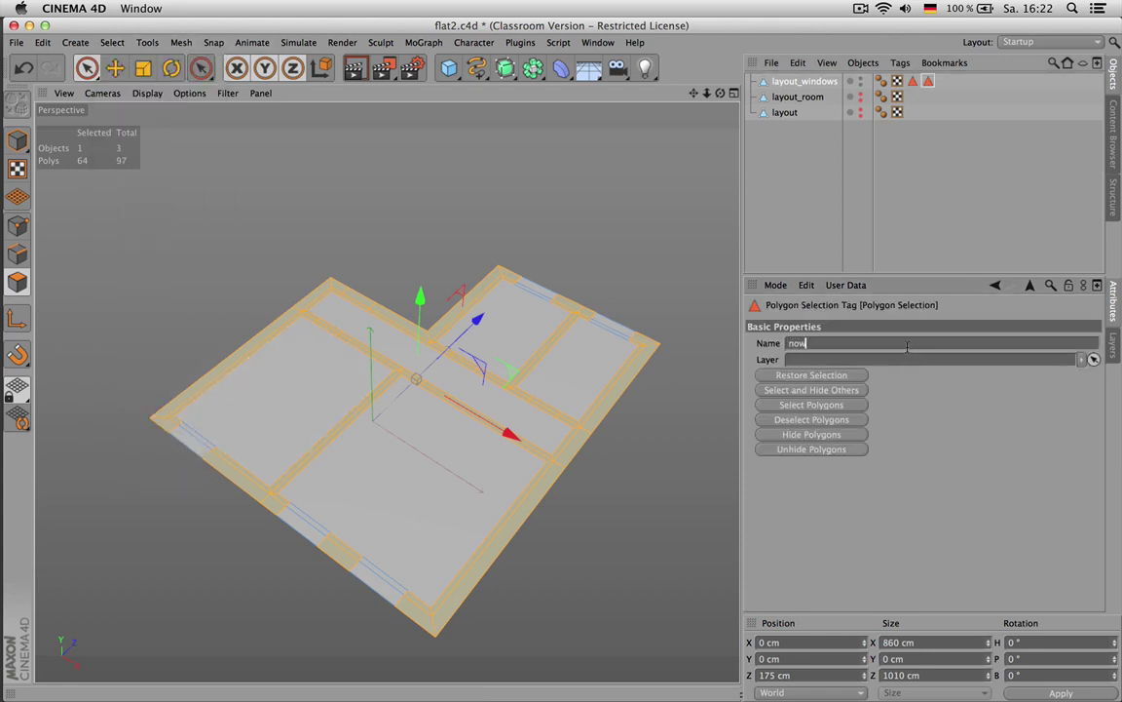
{"action": "type", "text": "owindows"}
{"action": "key", "text": "Return"}
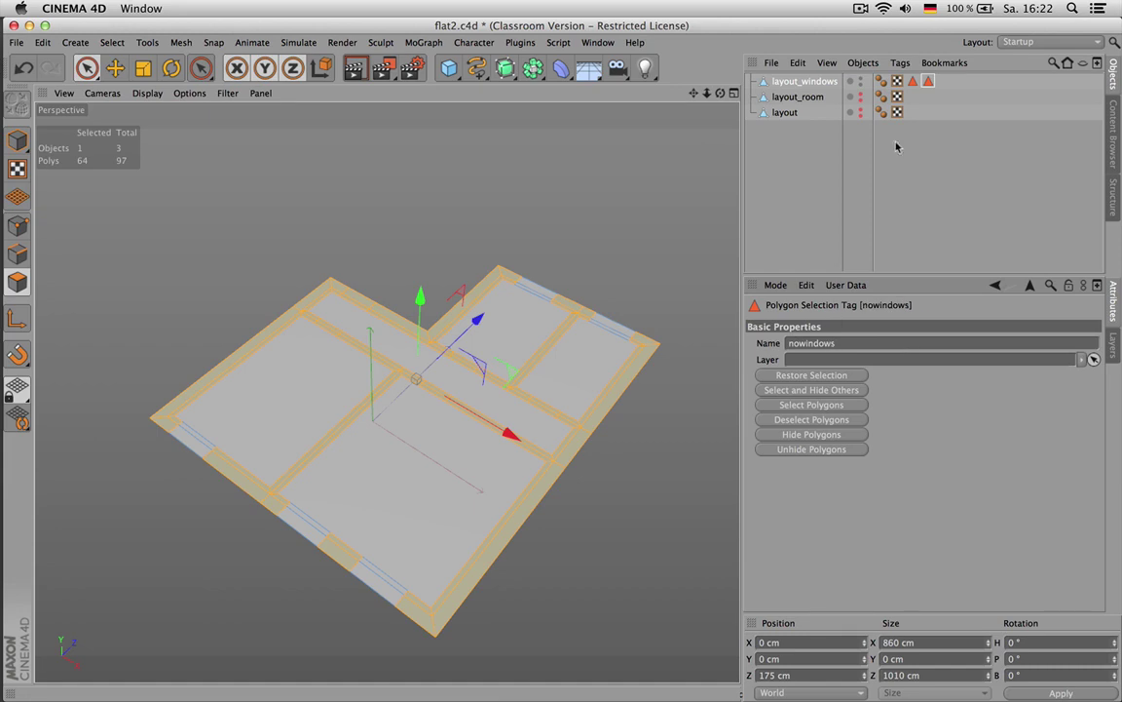
Remove the five door segments along the corridor walls from the selection and store the rest in a new selection tag named nodoors
{"action": "left_click", "coordinate": [911, 132]}
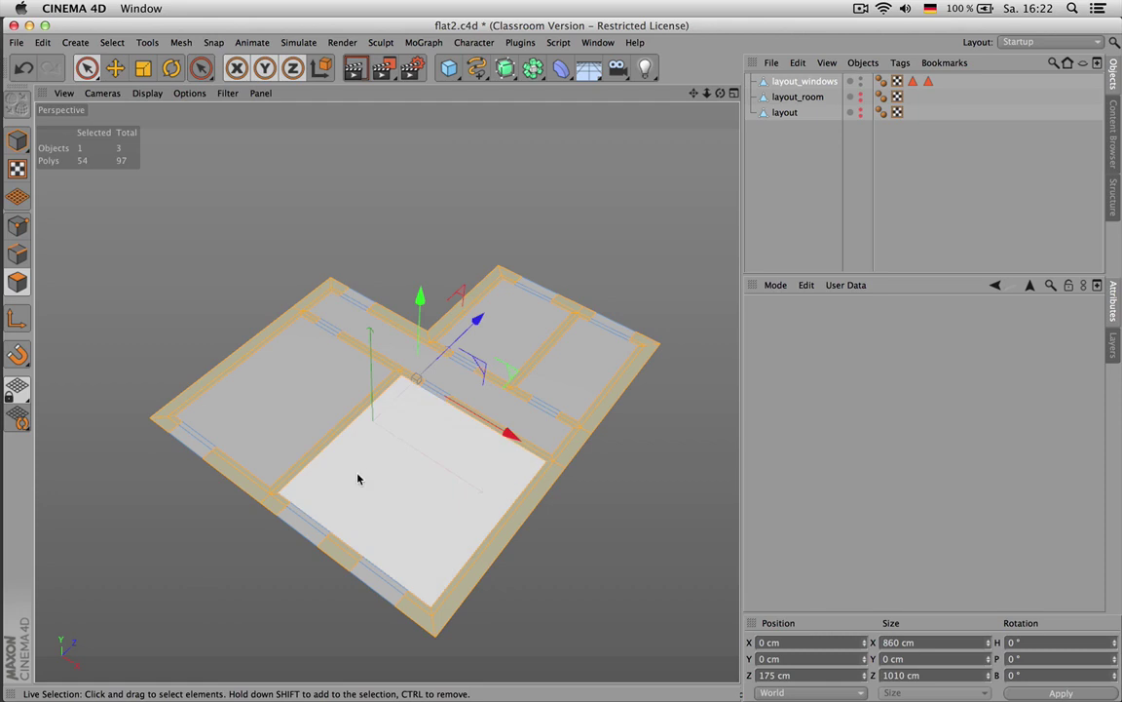
{"action": "left_click", "coordinate": [112, 42]}
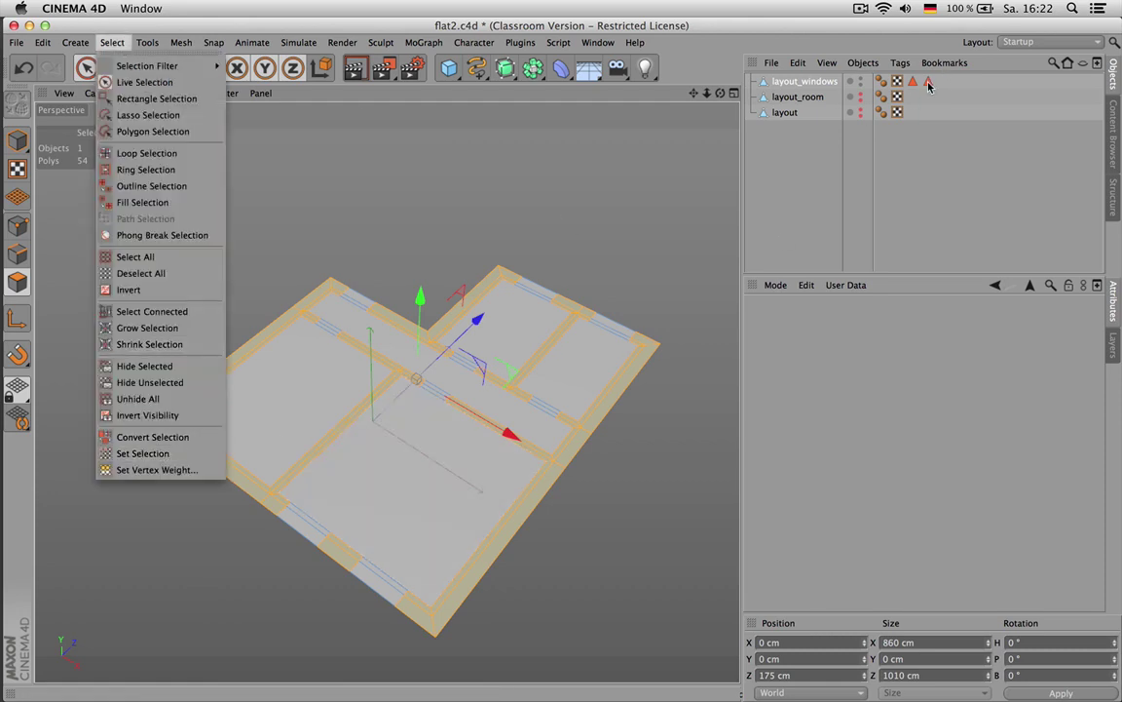
{"action": "left_click", "coordinate": [161, 453]}
{"action": "double_click", "coordinate": [878, 342]}
{"action": "type", "text": "nodoors"}
{"action": "key", "text": "Return"}
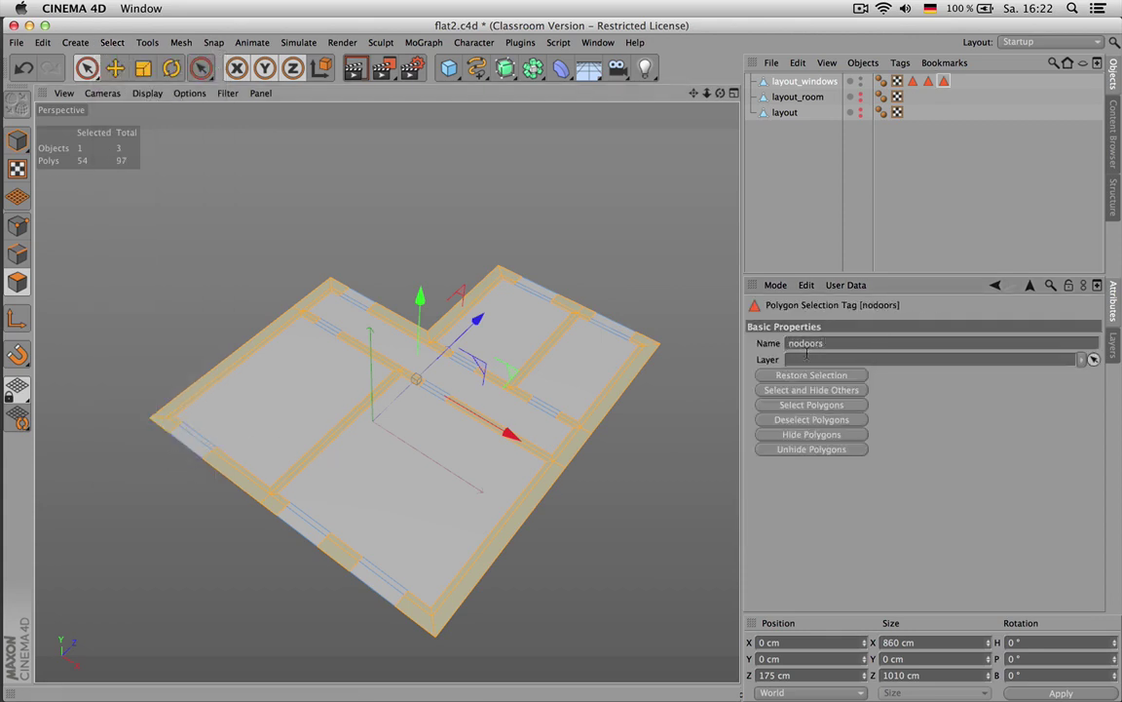
{"action": "left_click", "coordinate": [801, 183]}
{"action": "left_click", "coordinate": [803, 82]}
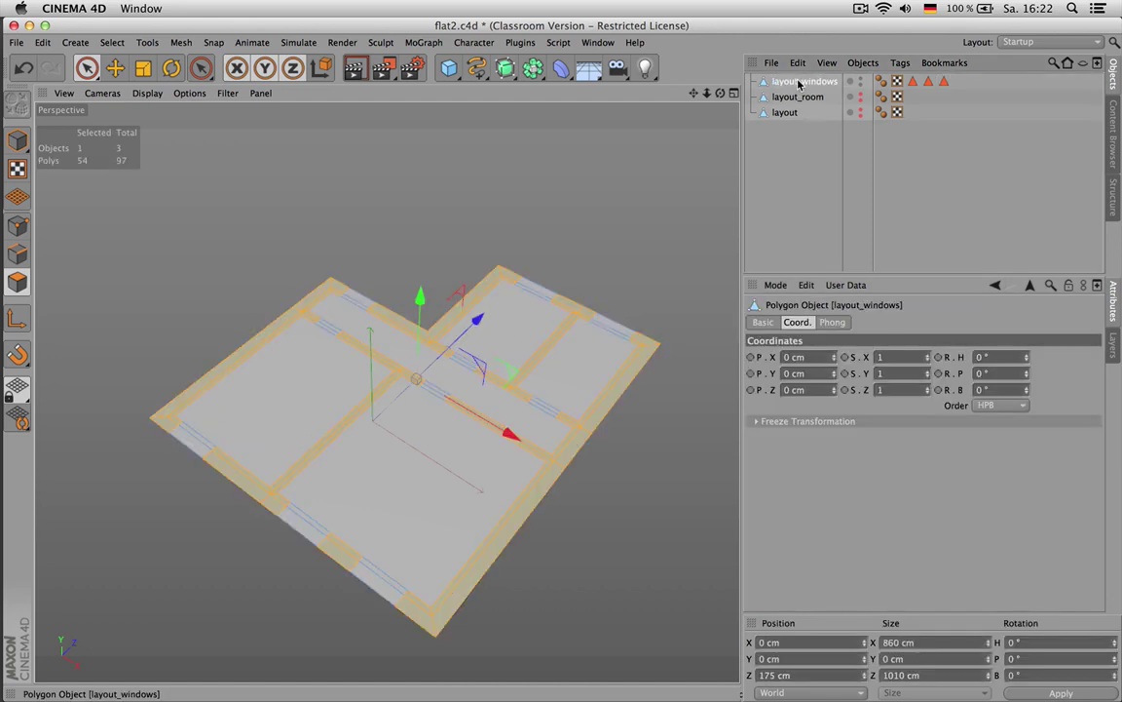
Duplicate layout_windows and set the copy's Y position to 280 cm
{"action": "key", "text": "super+c"}
{"action": "key", "text": "super+v"}
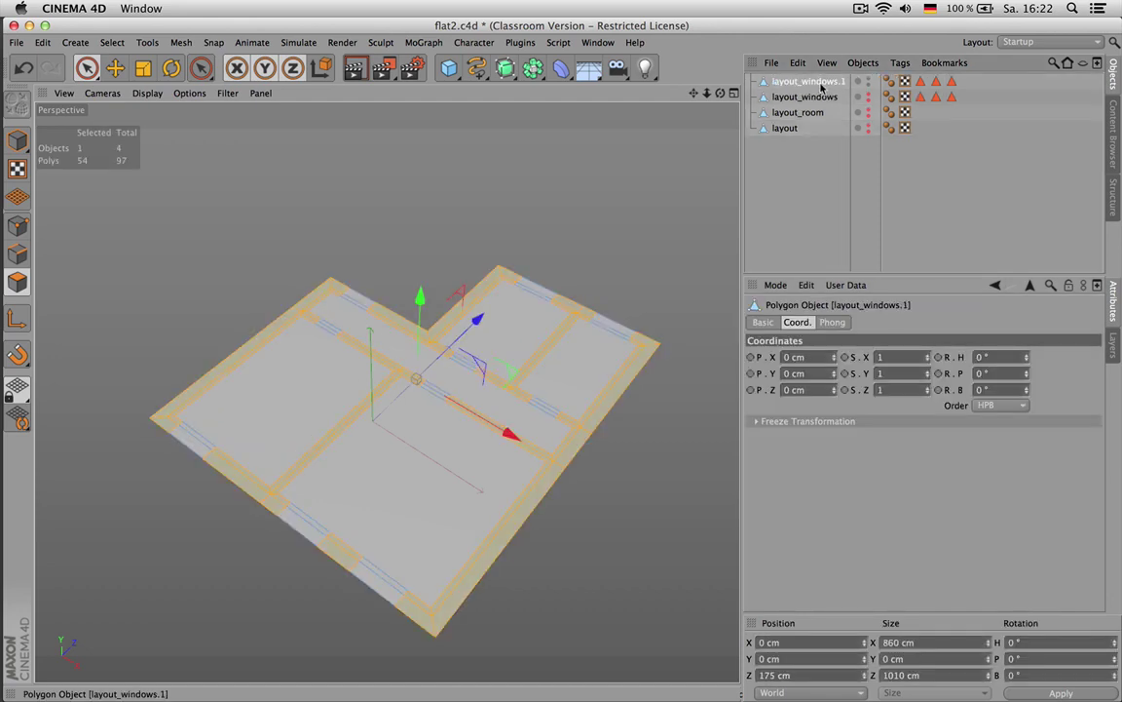
{"action": "key", "text": "Return"}
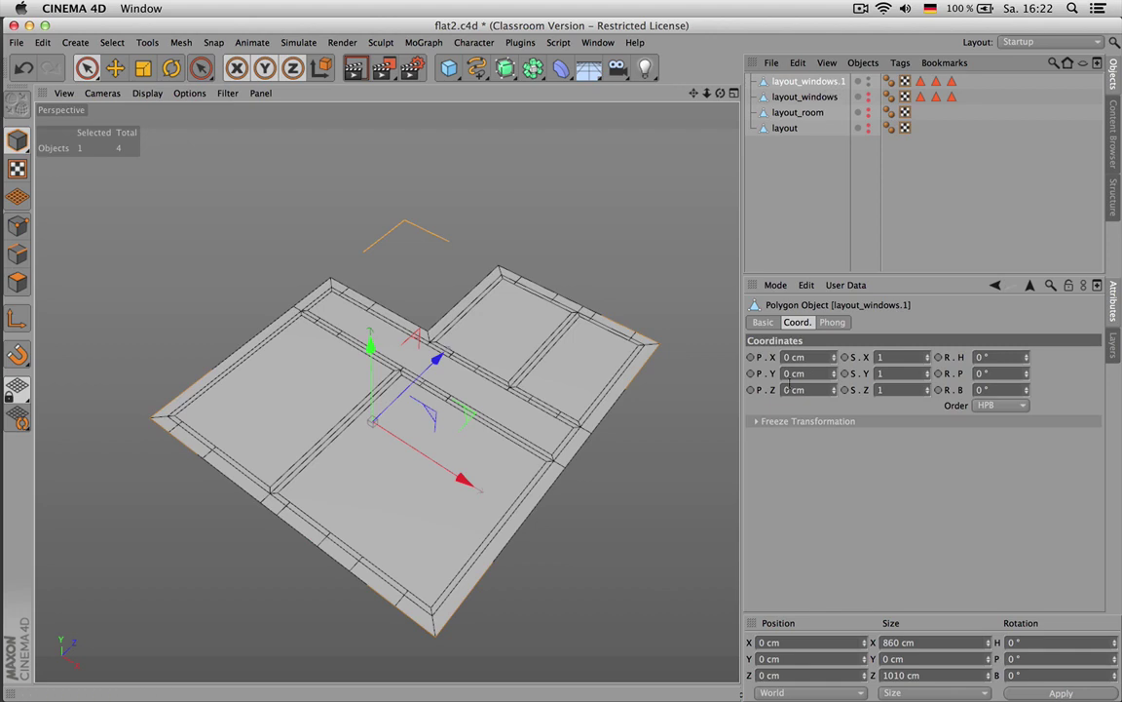
{"action": "double_click", "coordinate": [808, 376]}
{"action": "type", "text": "280"}
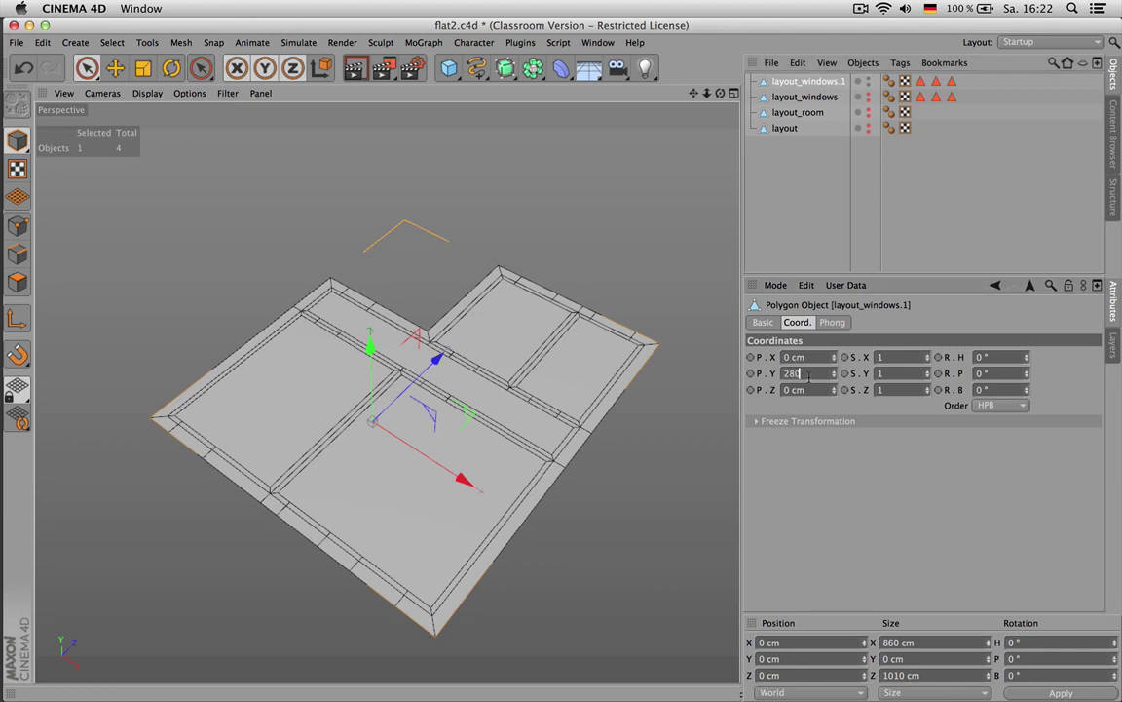
{"action": "type", "text": "280"}
{"action": "key", "text": "Return"}
Select all polygons of the raised copy and reverse their normals so they face downward
{"action": "left_click_drag", "start_coordinate": [482, 534], "coordinate": [481, 180], "text": "alt"}
{"action": "key", "text": "Return"}
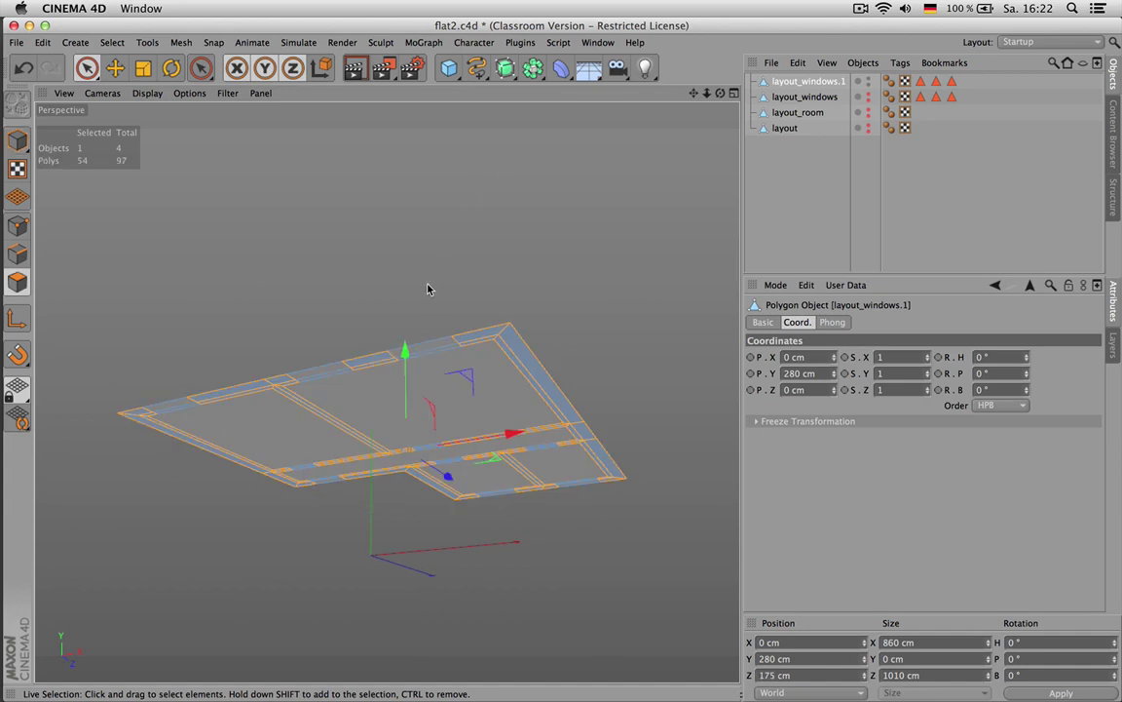
{"action": "key", "text": "ctrl+a"}
{"action": "left_click_drag", "start_coordinate": [624, 89], "coordinate": [590, 194], "text": "alt"}
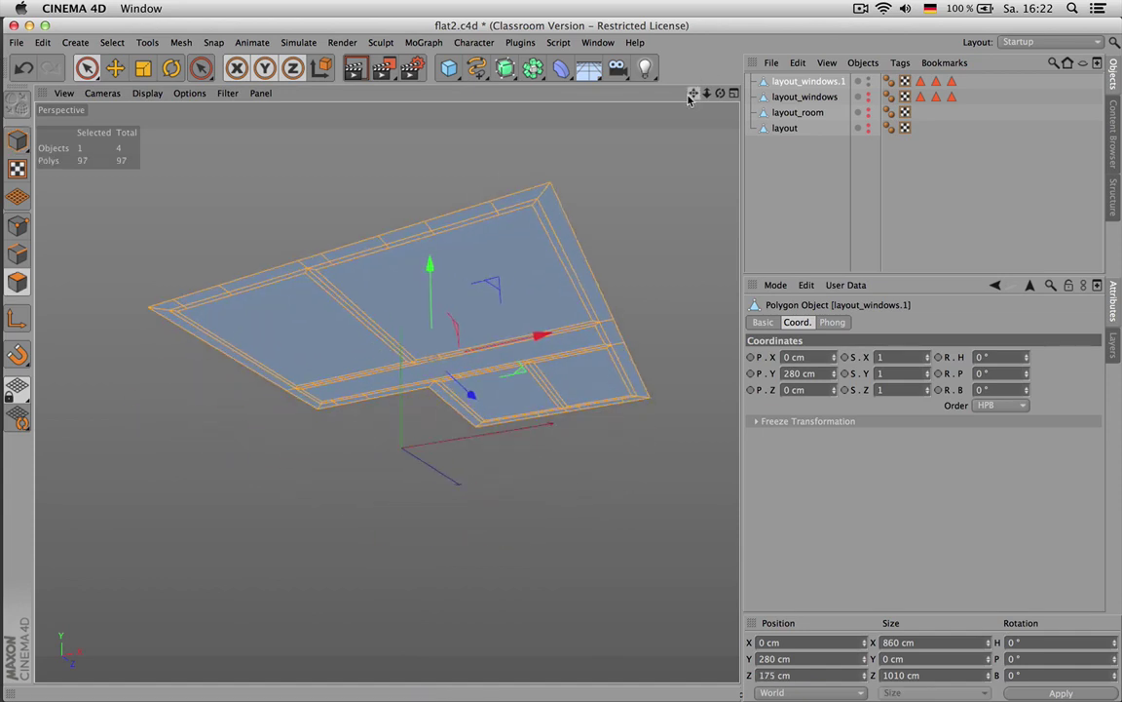
{"action": "scroll", "coordinate": [434, 376], "scroll_direction": "up", "scroll_amount": 3}
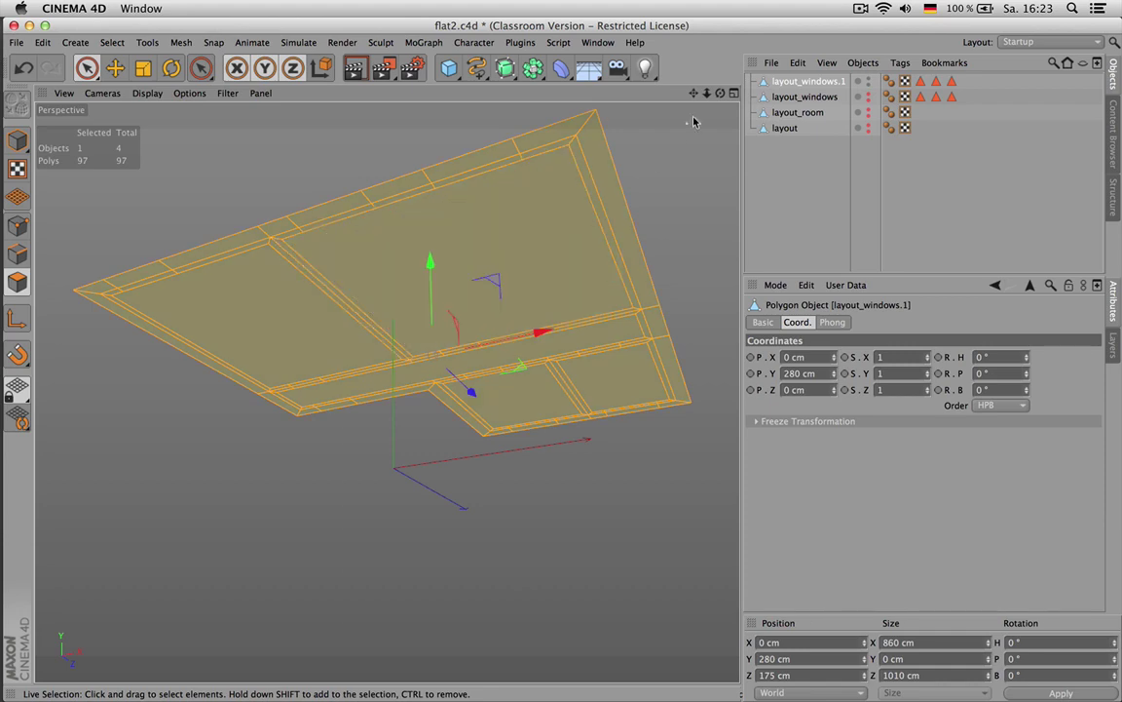
{"action": "left_click_drag", "start_coordinate": [720, 94], "coordinate": [720, 139]}
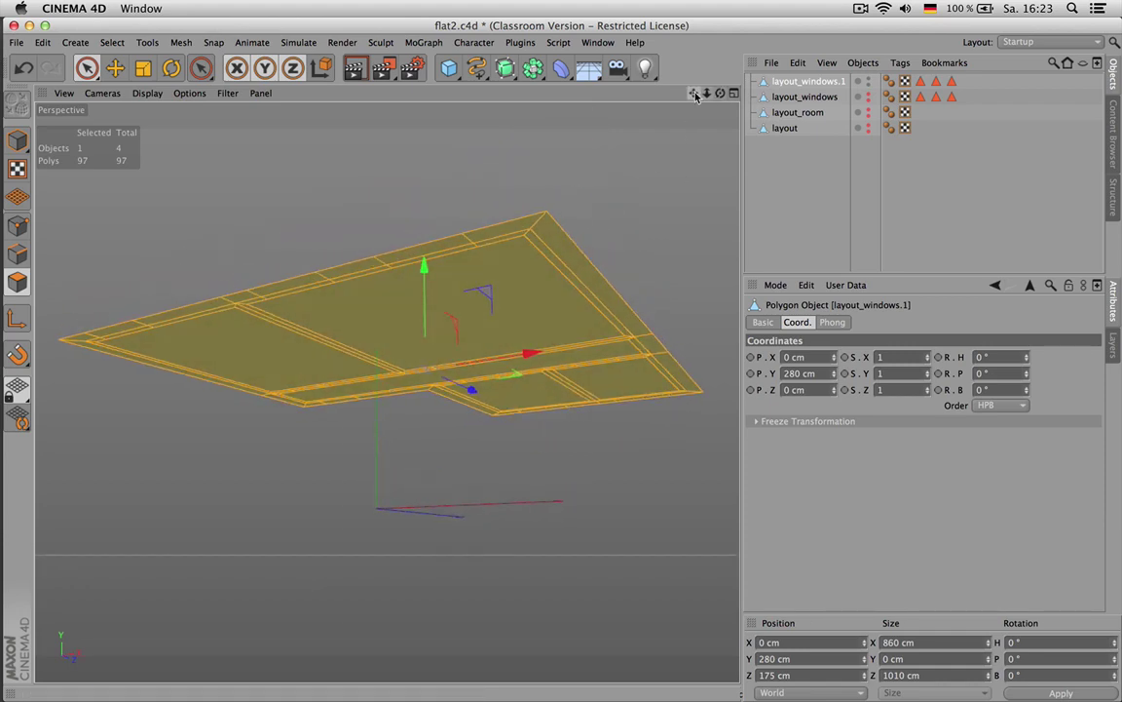
{"action": "left_click_drag", "start_coordinate": [694, 96], "coordinate": [696, 96]}
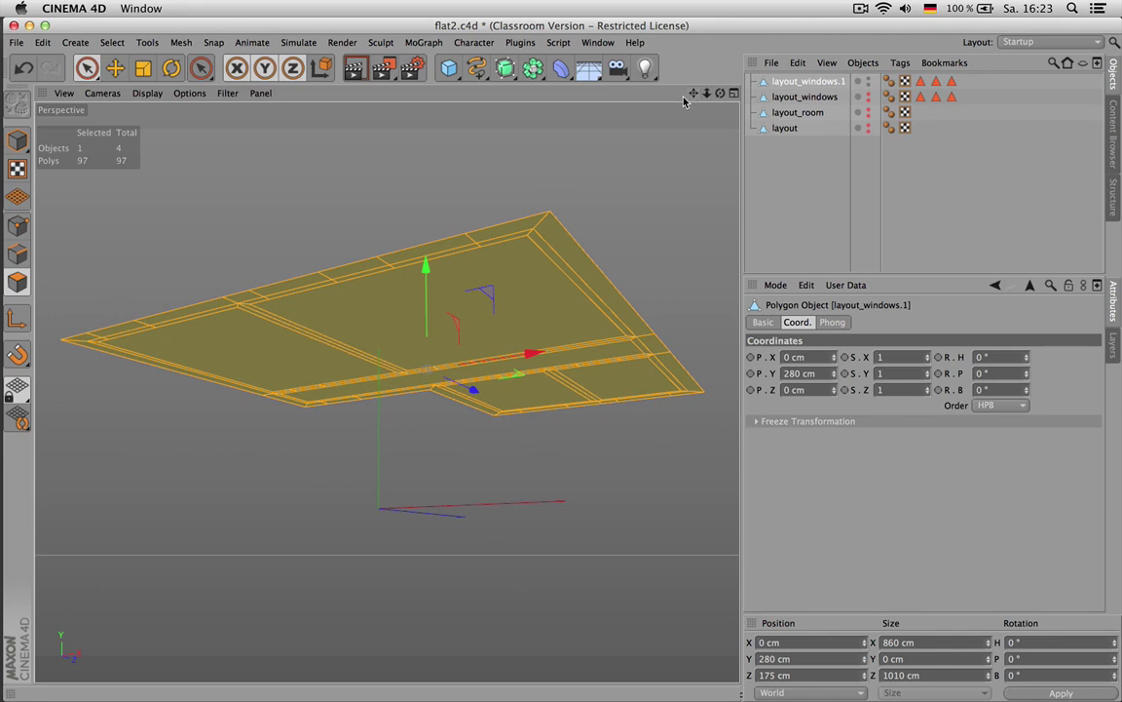
Restore the walls selection and extrude it about 50 cm downward, then extrude the nowindows selection about 35 cm further down
{"action": "double_click", "coordinate": [921, 80]}
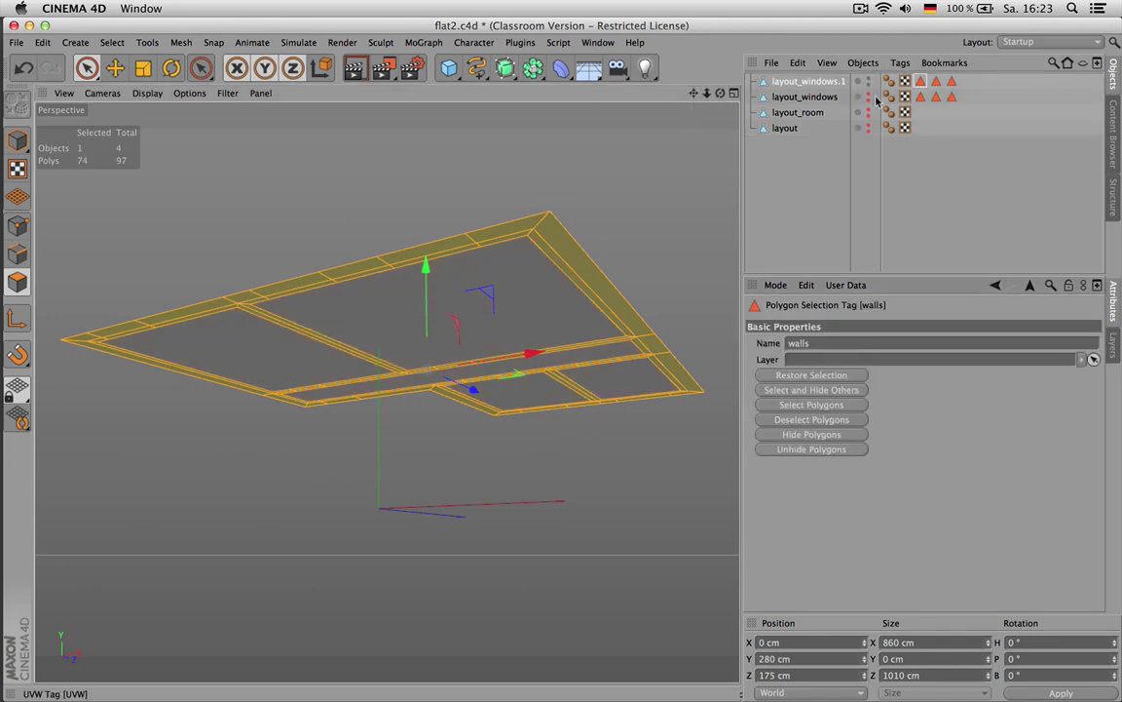
{"action": "key", "text": "d"}
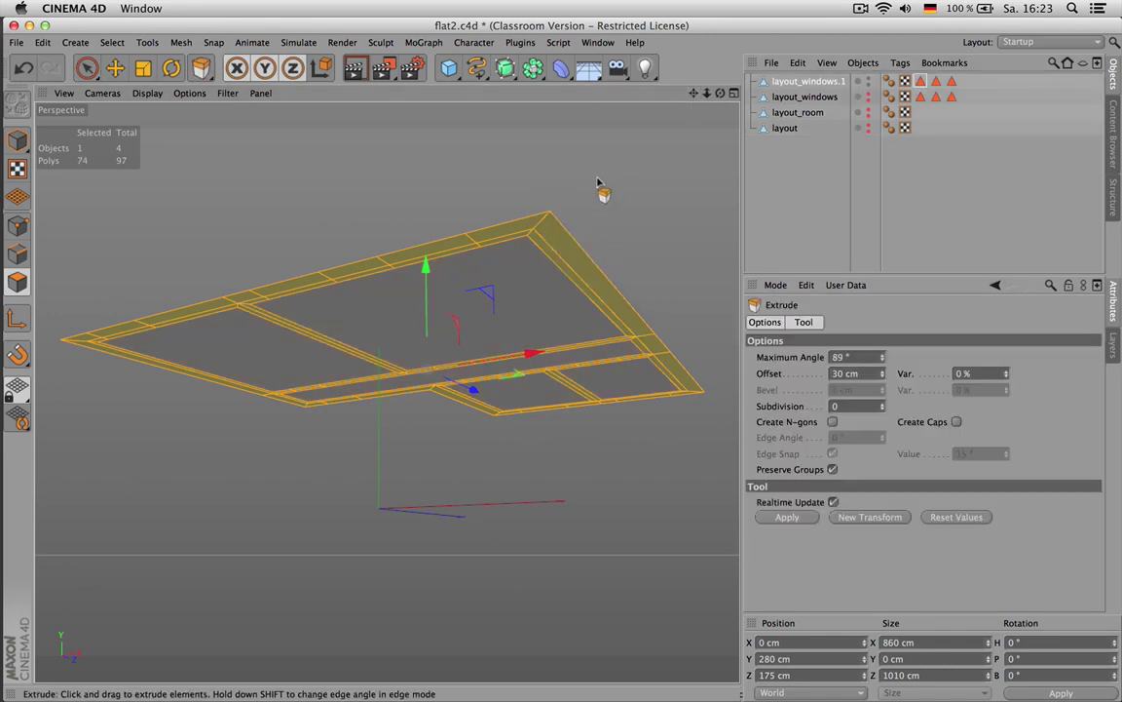
{"action": "left_click_drag", "start_coordinate": [556, 372], "coordinate": [607, 371]}
{"action": "double_click", "coordinate": [936, 84]}
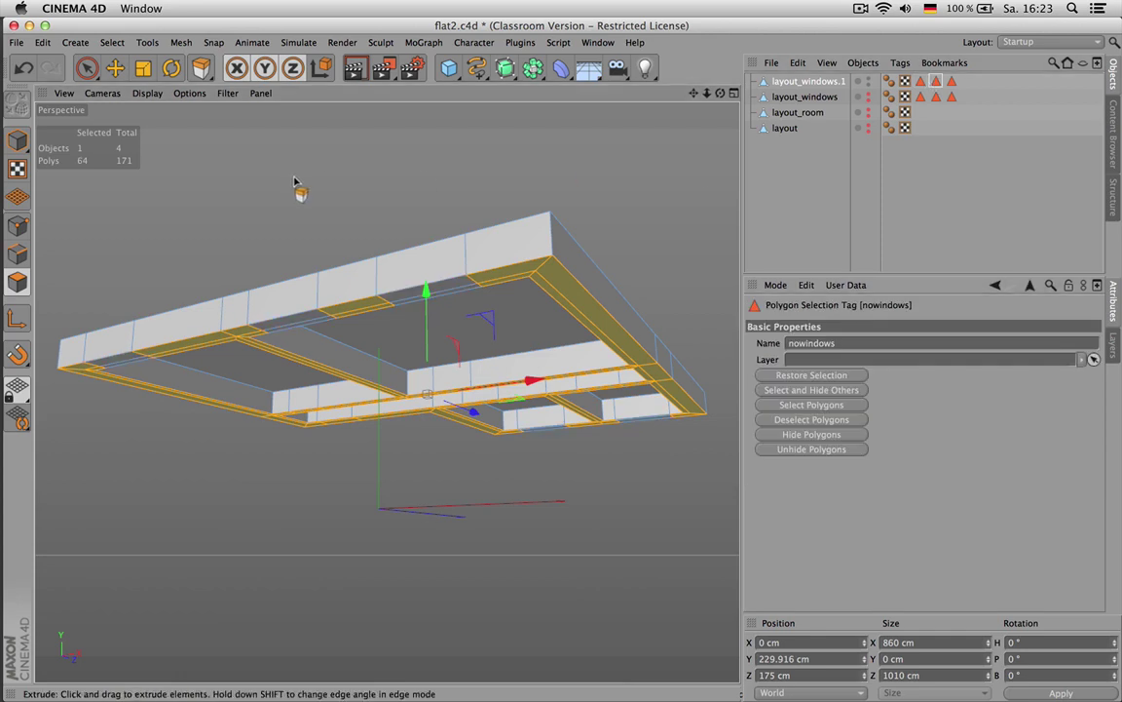
{"action": "left_click_drag", "start_coordinate": [296, 182], "coordinate": [371, 188]}
Restore the nodoors selection, extrude it downward and set the new polygons' Y position to 80 cm
{"action": "double_click", "coordinate": [952, 82]}
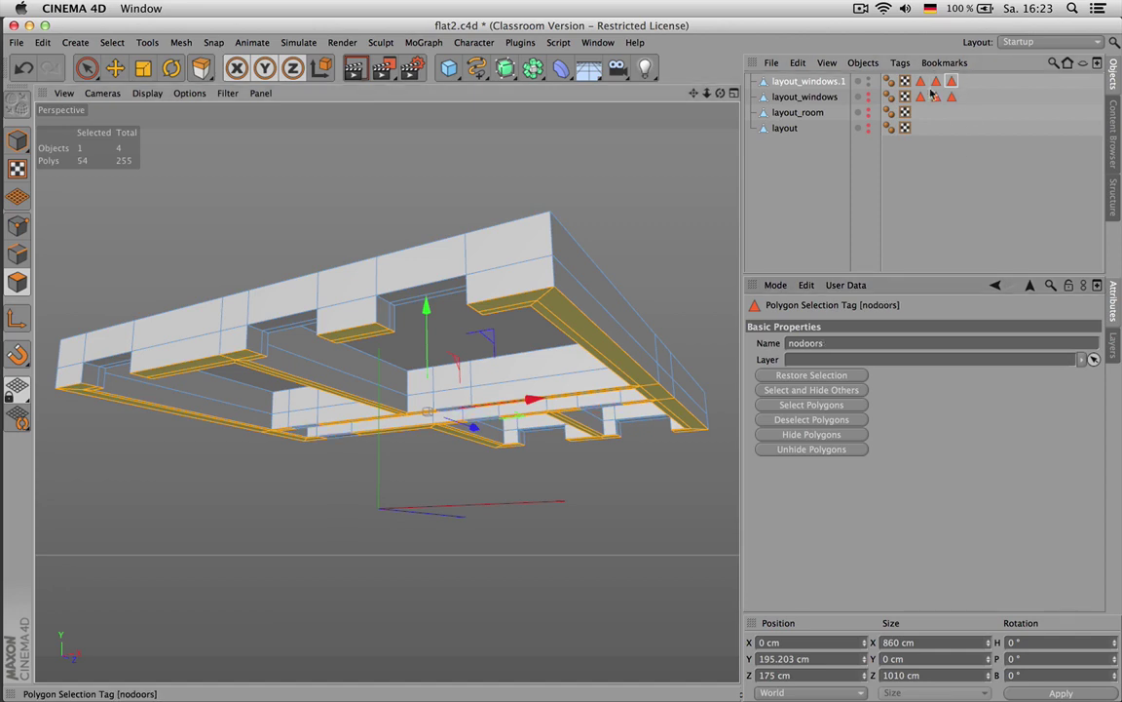
{"action": "left_click_drag", "start_coordinate": [311, 180], "coordinate": [282, 165]}
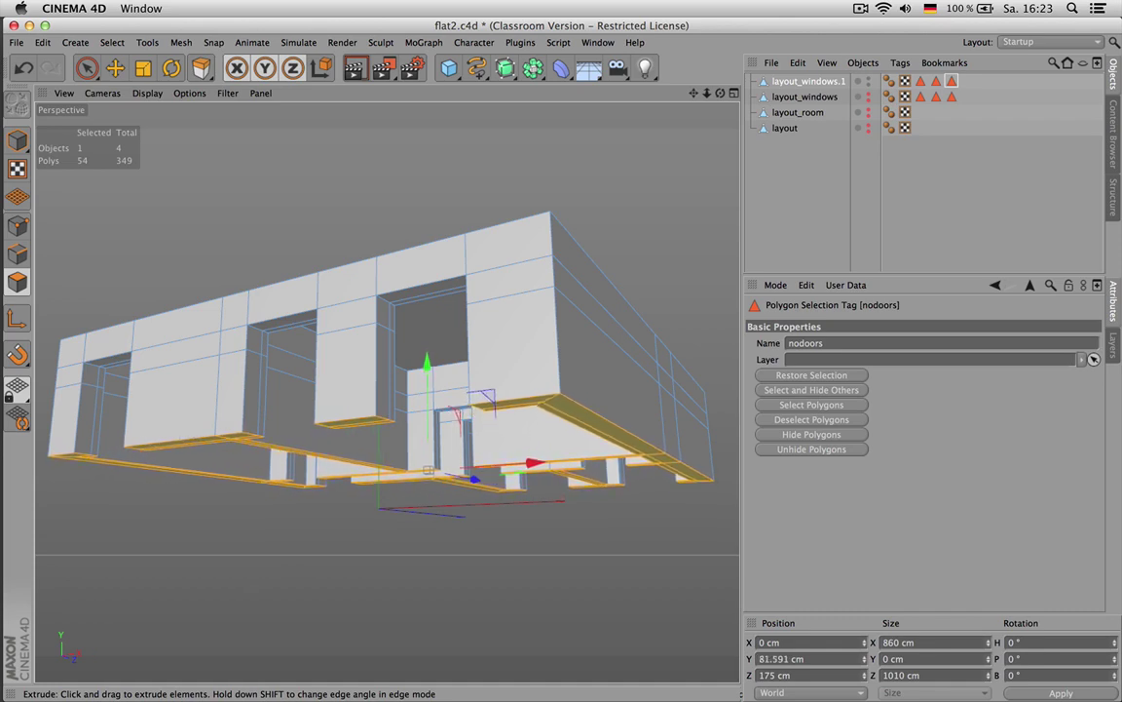
{"action": "left_click", "coordinate": [794, 659]}
{"action": "type", "text": "86"}
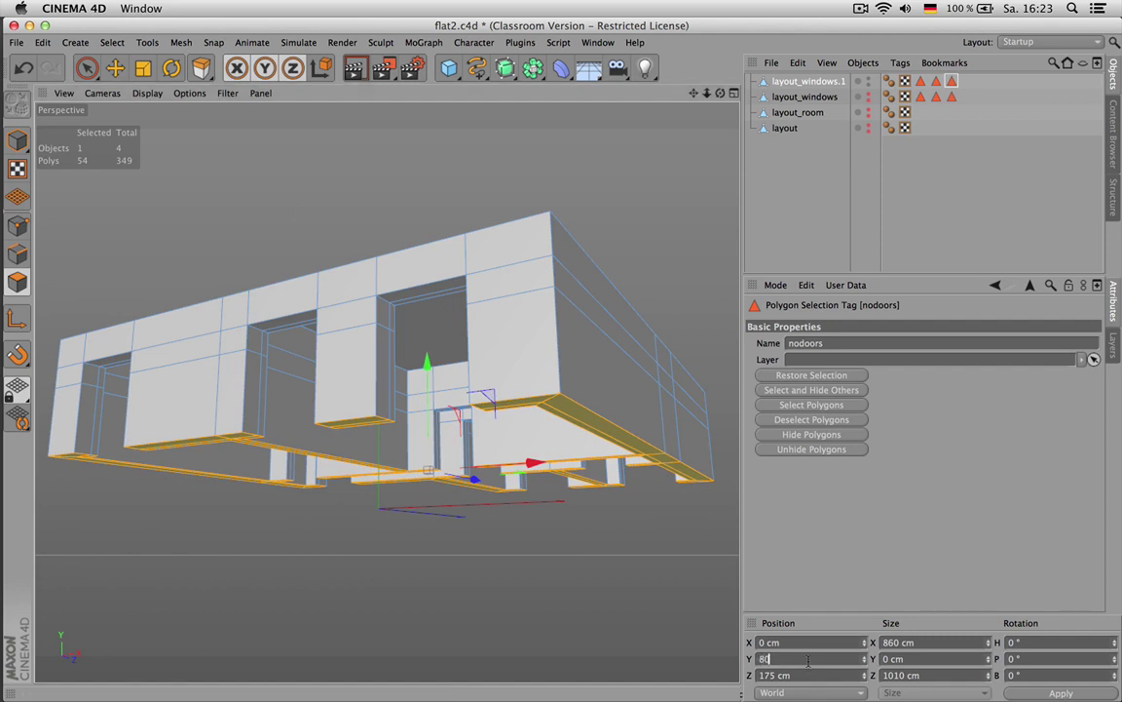
{"action": "type", "text": "0"}
{"action": "key", "text": "Return"}
Extrude the same nodoors polygons once more and set their Y position to 0 cm
{"action": "left_click_drag", "start_coordinate": [326, 188], "coordinate": [307, 186]}
{"action": "left_click", "coordinate": [794, 658]}
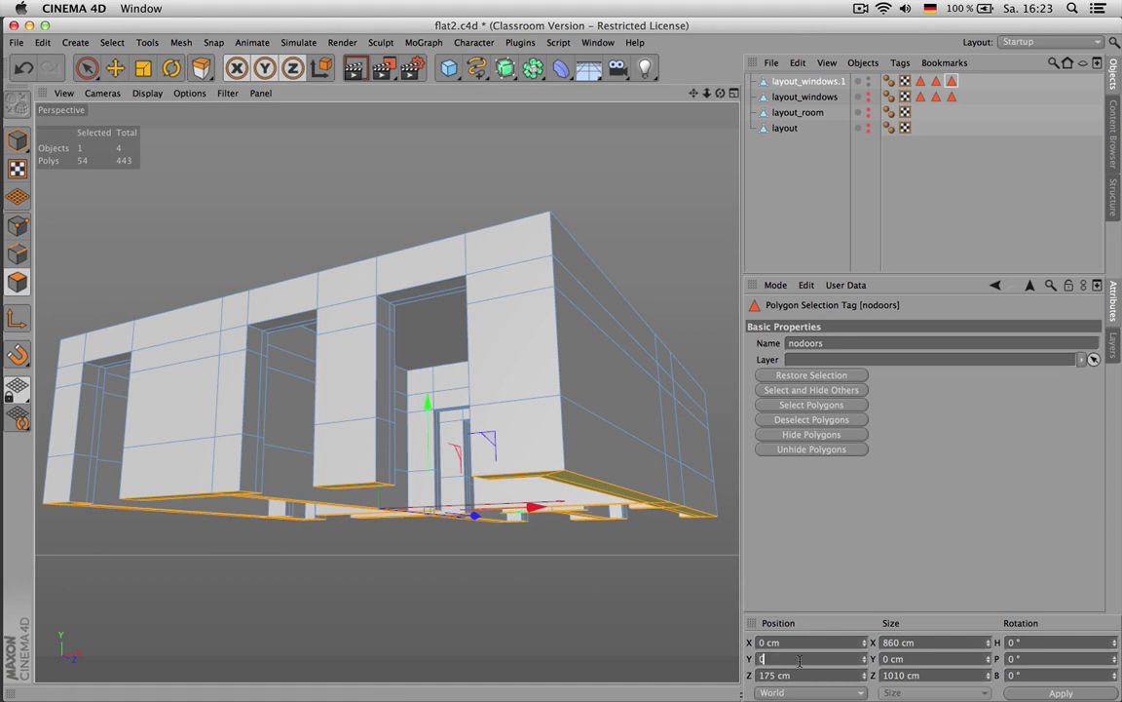
{"action": "type", "text": "0"}
{"action": "key", "text": "Return"}
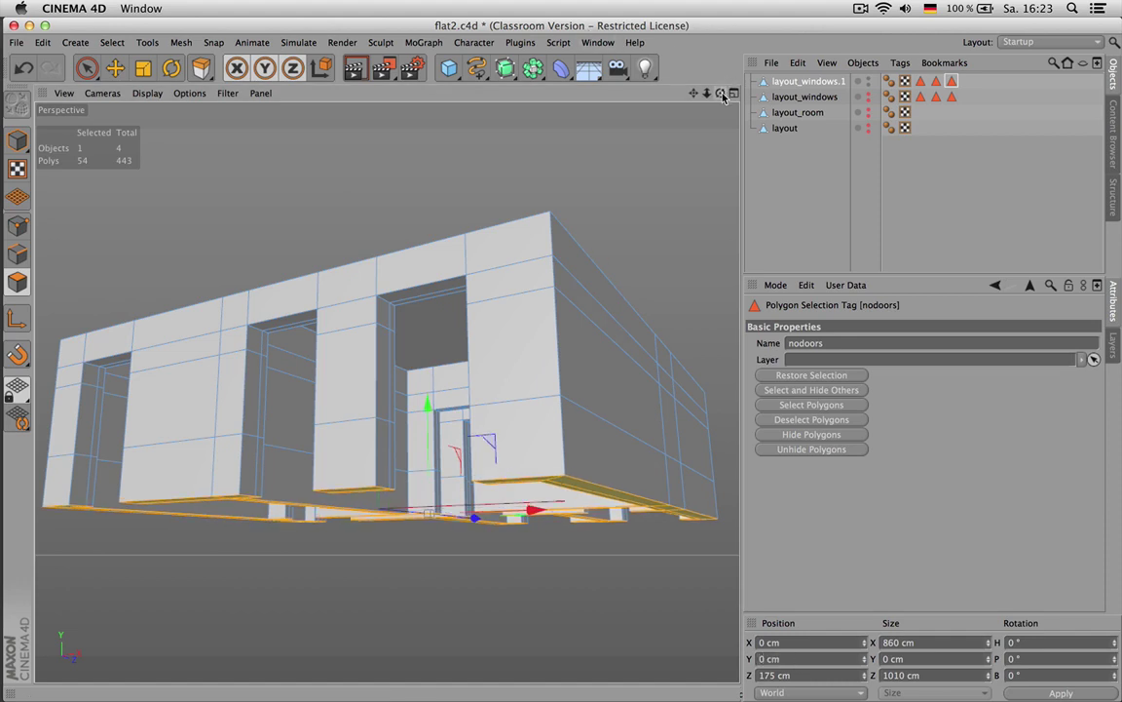
Delete the selected underside polygons of the walls at floor level
{"action": "left_click_drag", "start_coordinate": [720, 94], "coordinate": [722, 109]}
{"action": "left_click_drag", "start_coordinate": [386, 392], "coordinate": [387, 392], "text": "alt"}
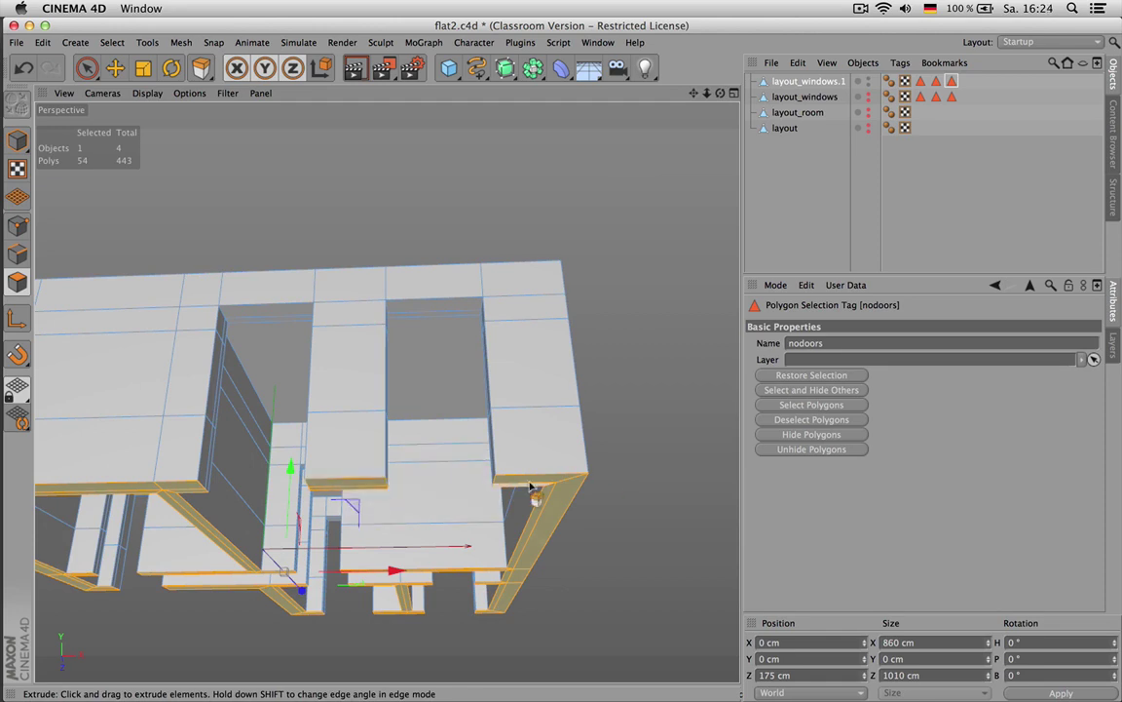
{"action": "key", "text": "Delete"}
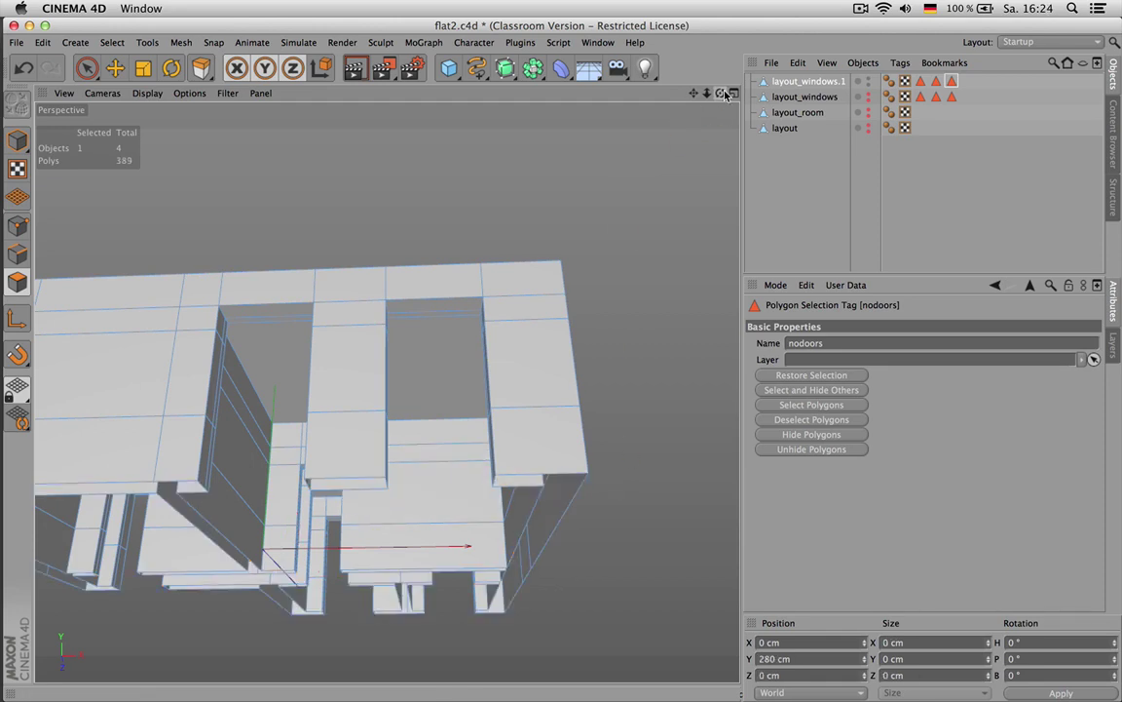
Rename the extruded copy of layout_windows as walls
{"action": "left_click_drag", "start_coordinate": [720, 94], "coordinate": [680, 181]}
{"action": "double_click", "coordinate": [804, 83]}
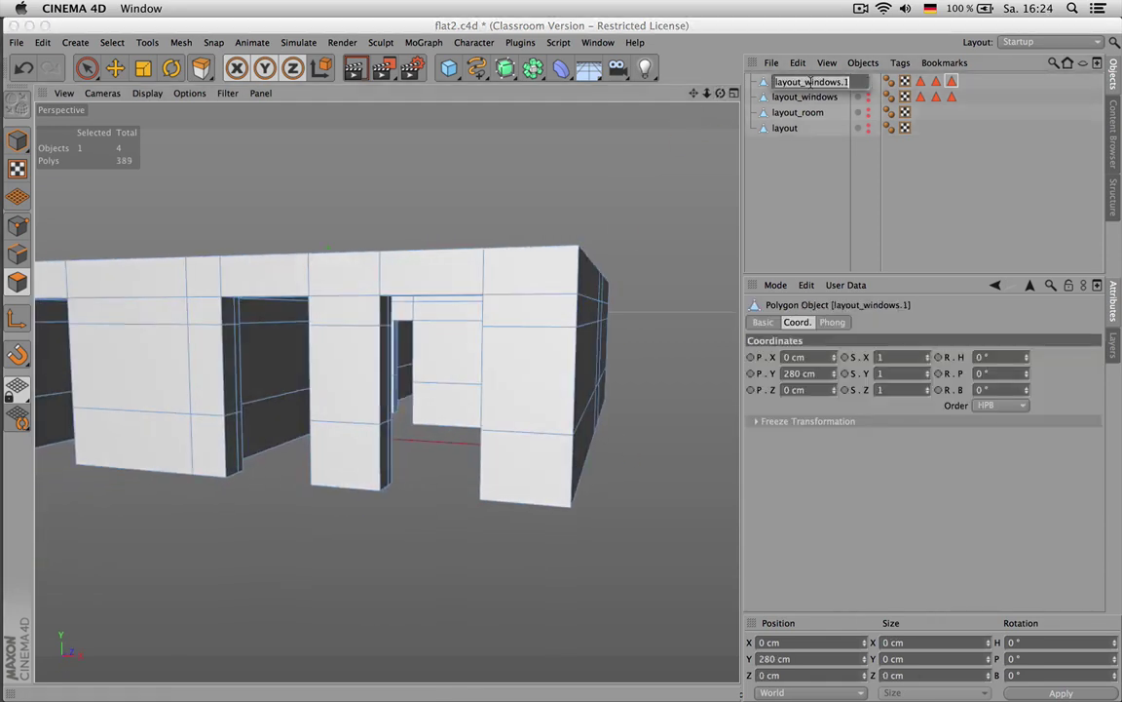
{"action": "type", "text": "walls"}
{"action": "key", "text": "Return"}
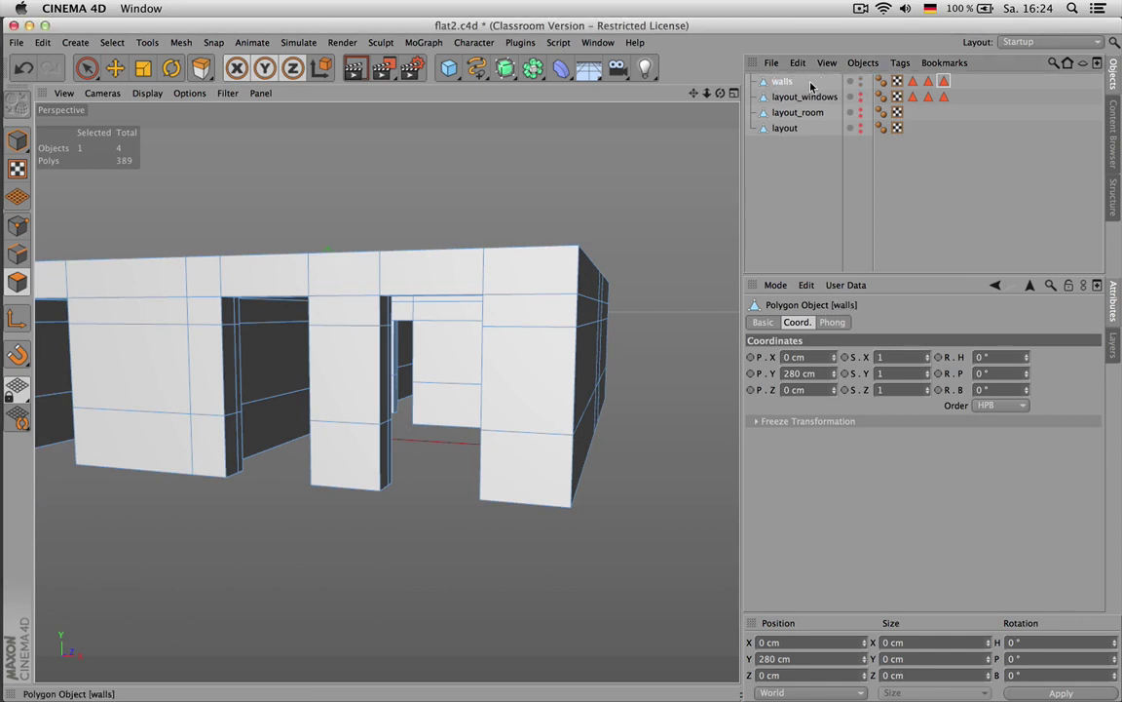
Bridge the two facing lowest jamb polygons of the front window opening nearest the +X corner to form its parapet
{"action": "left_click_drag", "start_coordinate": [722, 94], "coordinate": [699, 115]}
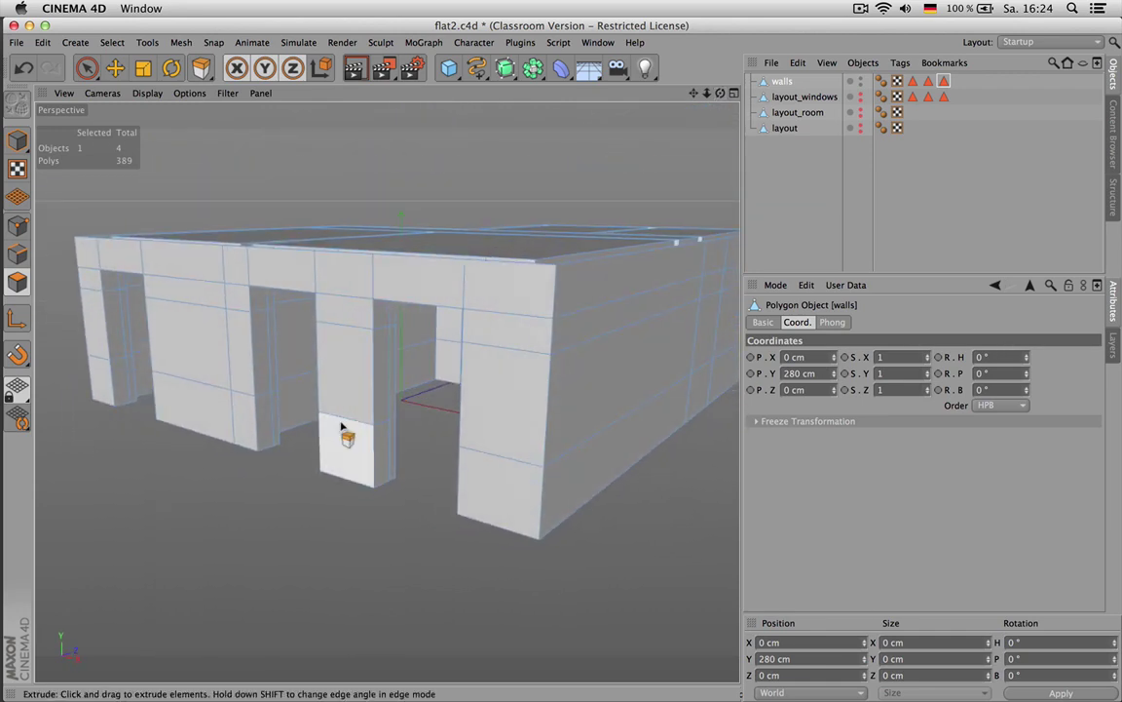
{"action": "key", "text": "space"}
{"action": "scroll", "coordinate": [381, 466], "scroll_direction": "up", "scroll_amount": 3}
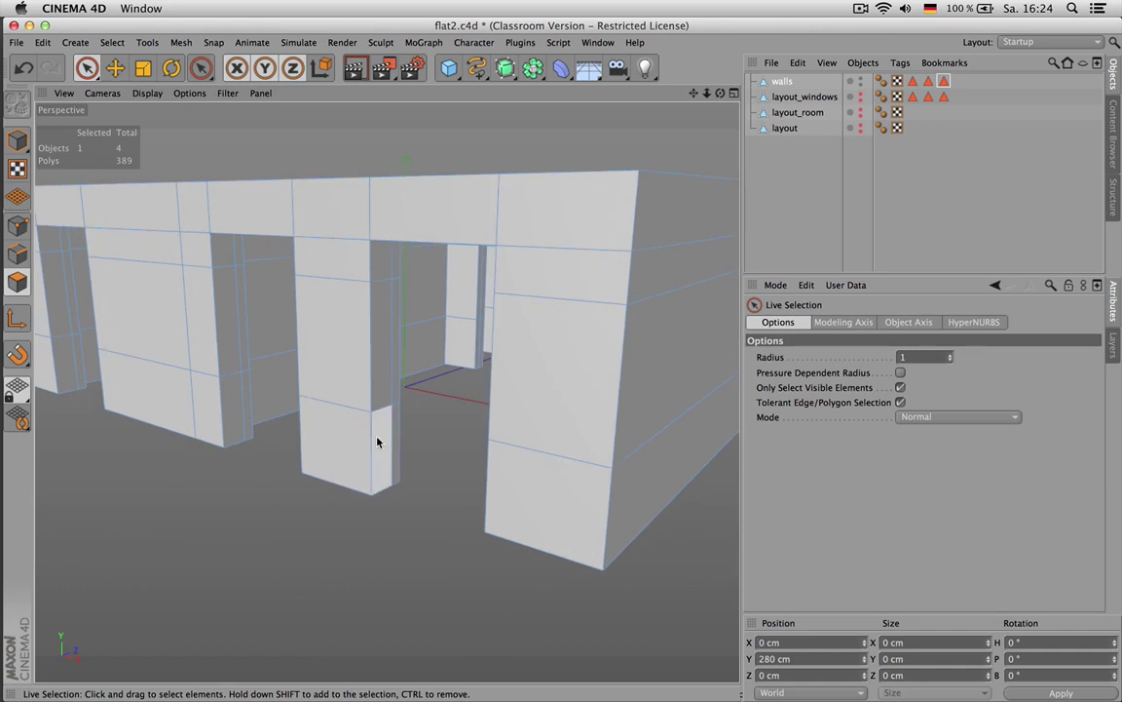
{"action": "left_click", "coordinate": [377, 441]}
{"action": "left_click_drag", "start_coordinate": [375, 556], "coordinate": [581, 565], "text": "alt"}
{"action": "left_click", "coordinate": [514, 403], "text": "shift"}
{"action": "scroll", "coordinate": [493, 427], "scroll_direction": "up", "scroll_amount": 4}
{"action": "scroll", "coordinate": [494, 430], "scroll_direction": "up", "scroll_amount": 1}
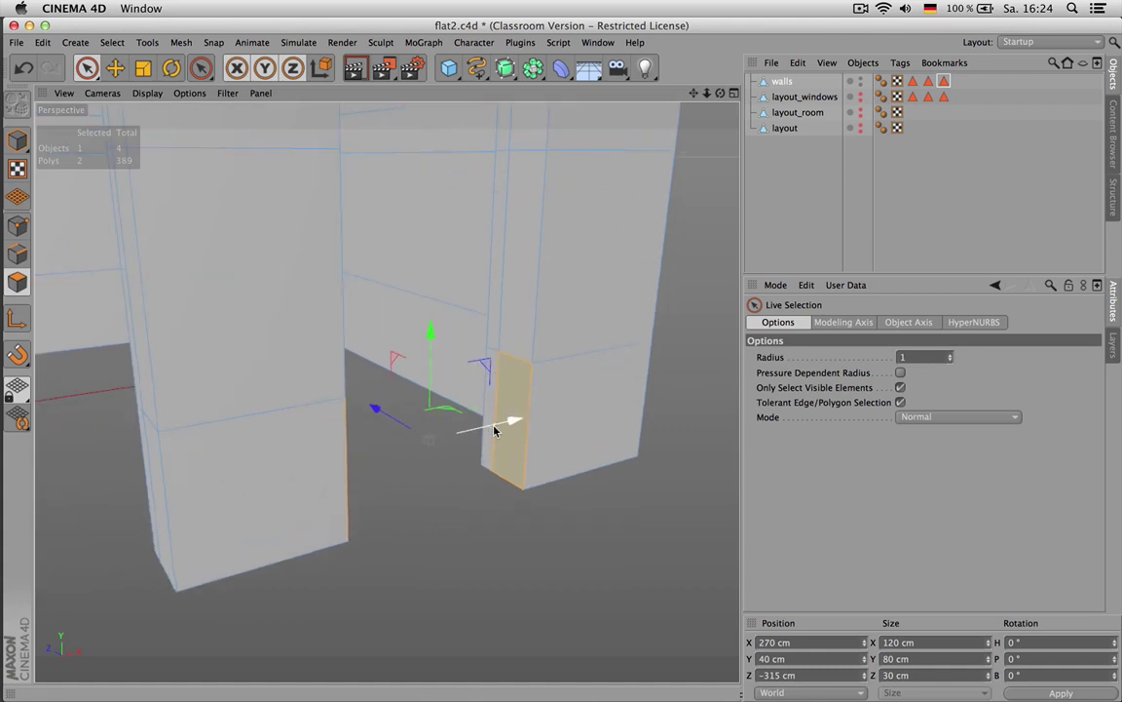
{"action": "key", "text": "n"}
{"action": "key", "text": "g"}
{"action": "key", "text": "b"}
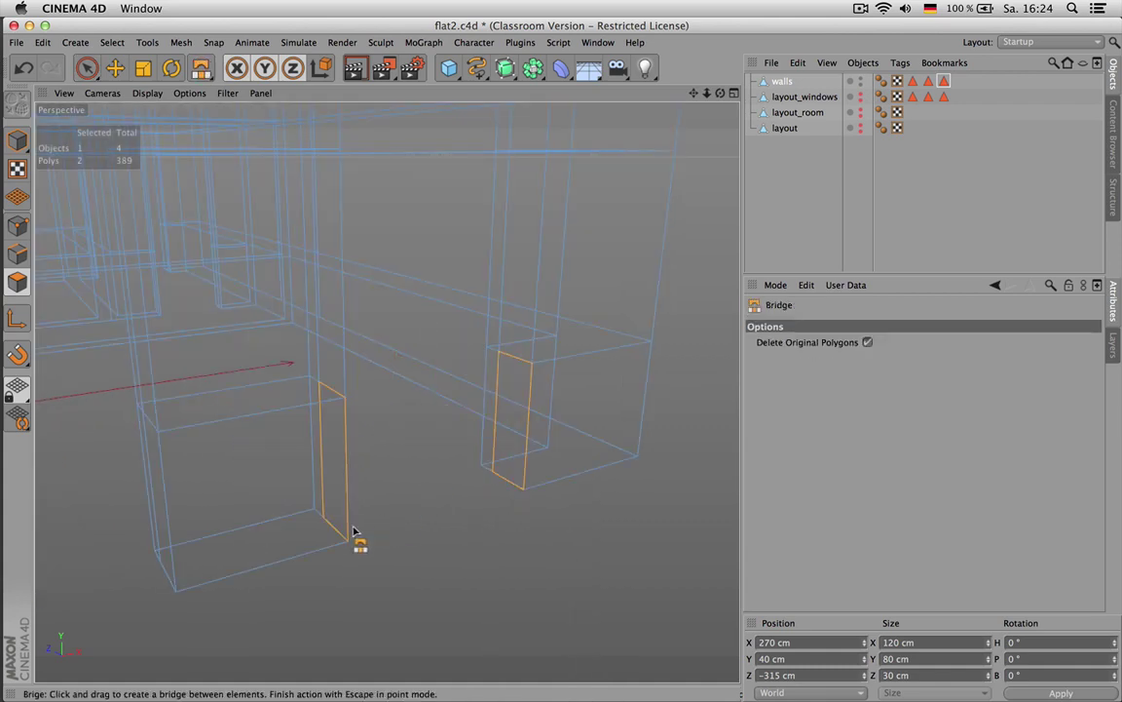
{"action": "left_click_drag", "start_coordinate": [351, 536], "coordinate": [544, 478]}
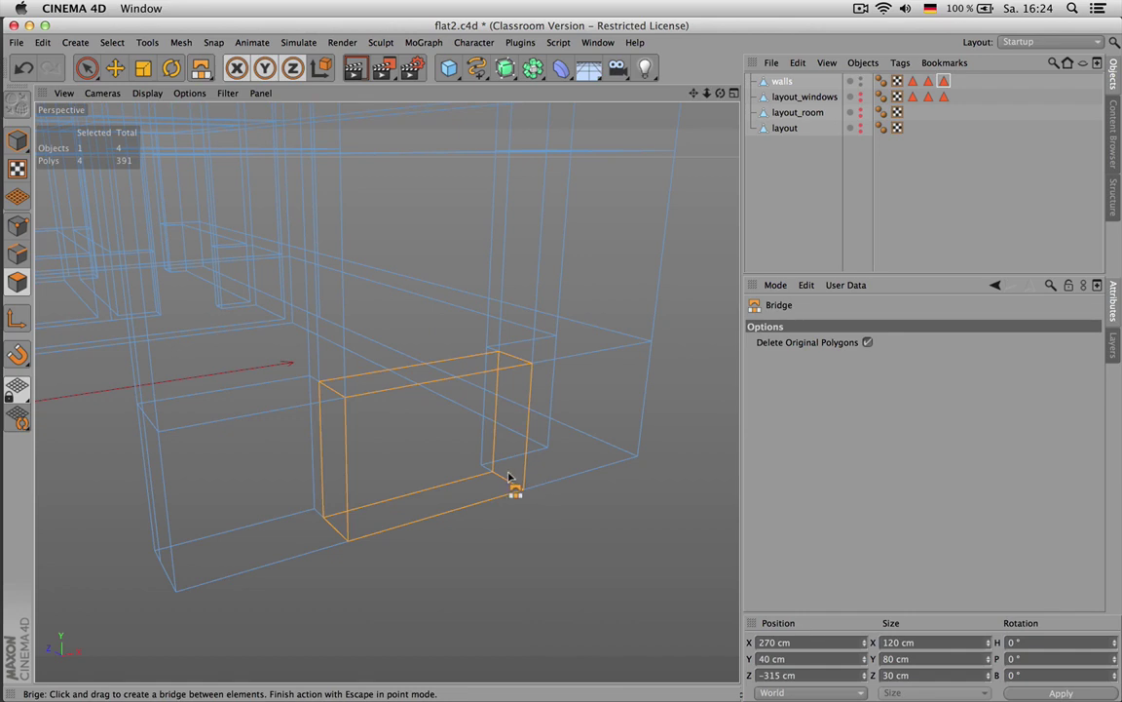
{"action": "key", "text": "n"}
{"action": "key", "text": "b"}
{"action": "scroll", "coordinate": [540, 448], "scroll_direction": "down", "scroll_amount": 5}
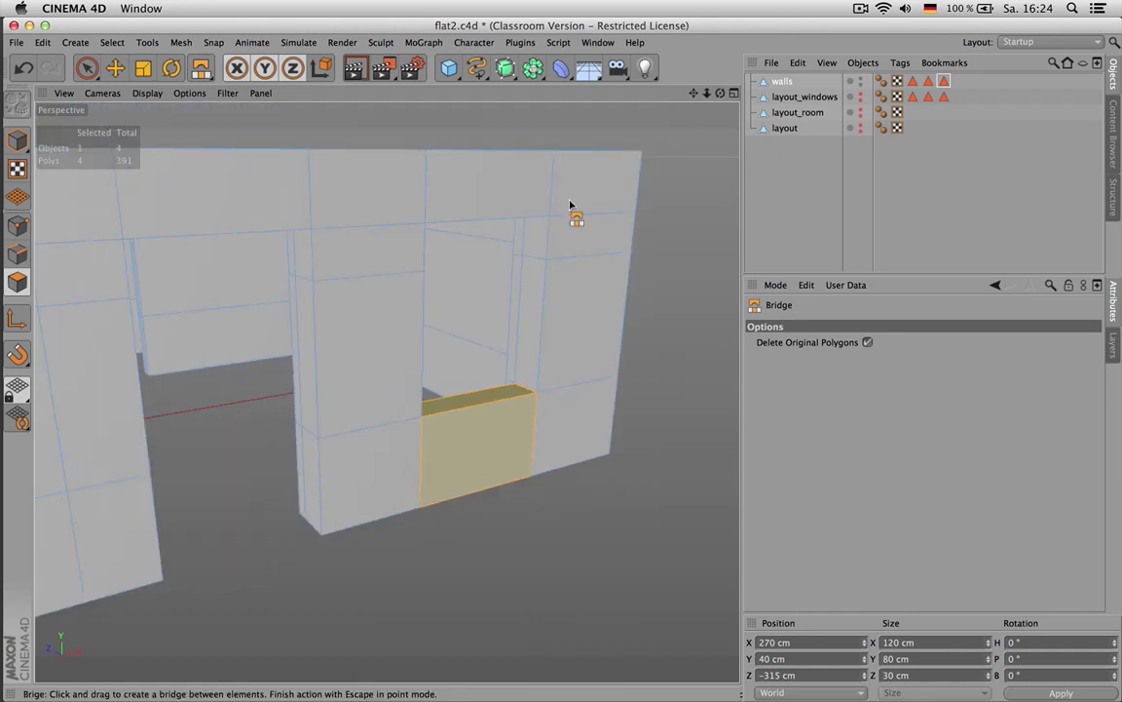
Bridge the two facing lowest jamb polygons of the middle front window opening to form its parapet
{"action": "key", "text": "space"}
{"action": "left_click", "coordinate": [308, 475]}
{"action": "left_click_drag", "start_coordinate": [429, 445], "coordinate": [341, 500], "text": "alt"}
{"action": "left_click", "coordinate": [201, 440], "text": "shift"}
{"action": "scroll", "coordinate": [191, 454], "scroll_direction": "up", "scroll_amount": 3}
{"action": "key", "text": "space"}
Bridge the two facing lowest jamb polygons of the front window opening nearest the -X corner to form its parapet
{"action": "scroll", "coordinate": [429, 473], "scroll_direction": "down", "scroll_amount": 5}
{"action": "left_click_drag", "start_coordinate": [426, 471], "coordinate": [291, 461], "text": "alt"}
{"action": "scroll", "coordinate": [107, 425], "scroll_direction": "up", "scroll_amount": 5}
{"action": "left_click_drag", "start_coordinate": [107, 425], "coordinate": [140, 417], "text": "alt"}
{"action": "scroll", "coordinate": [140, 417], "scroll_direction": "up", "scroll_amount": 2}
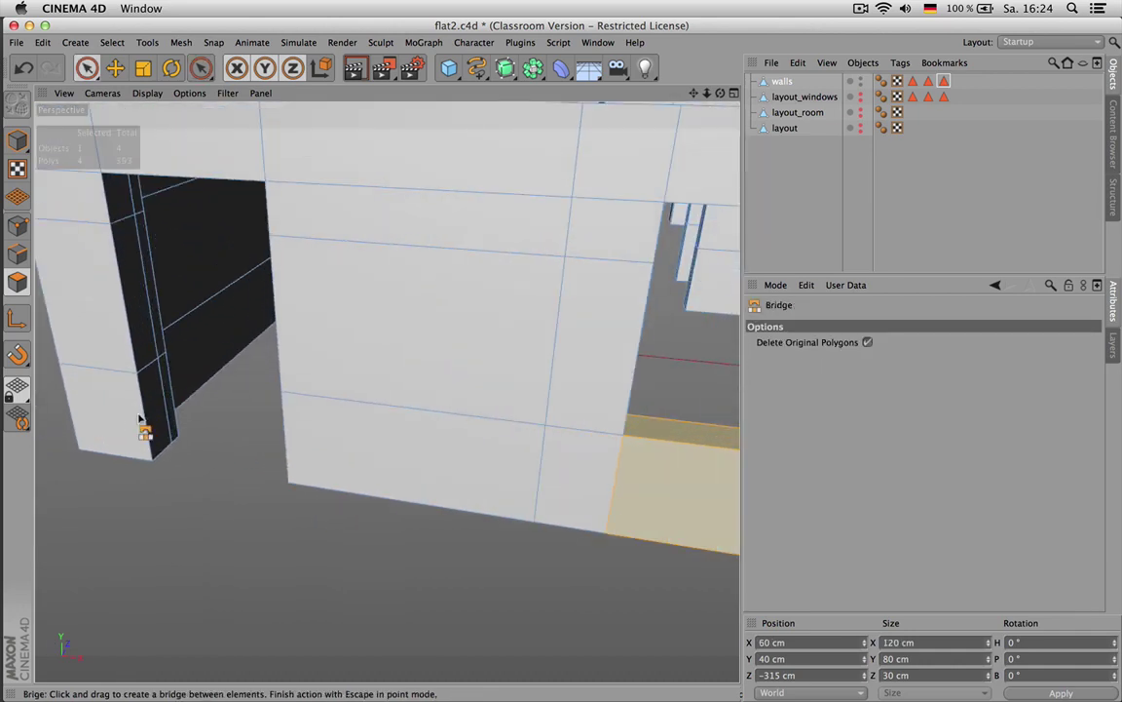
{"action": "key", "text": "space"}
{"action": "left_click", "coordinate": [146, 427]}
{"action": "left_click_drag", "start_coordinate": [228, 344], "coordinate": [416, 367], "text": "alt"}
{"action": "left_click", "coordinate": [417, 367], "text": "shift"}
{"action": "key", "text": "space"}
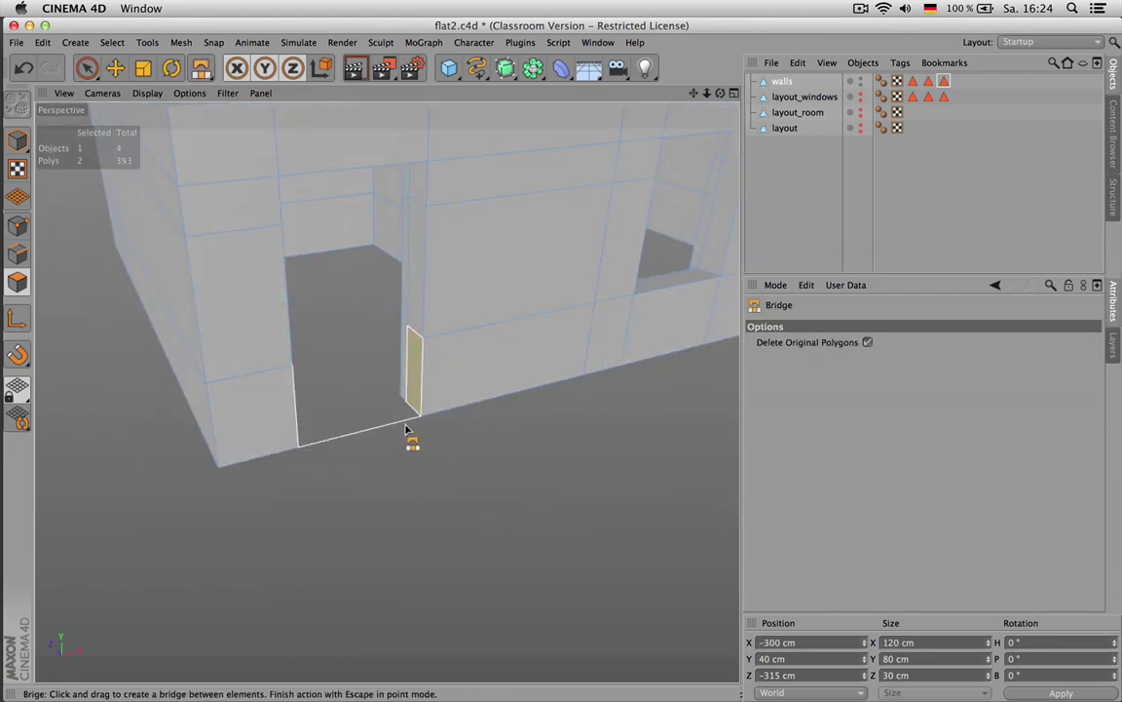
{"action": "left_click_drag", "start_coordinate": [407, 429], "coordinate": [410, 426]}
Compare the rear wall opening with the floor plan by showing layout_windows temporarily, and hide it again
{"action": "scroll", "coordinate": [481, 403], "scroll_direction": "down", "scroll_amount": 5}
{"action": "left_click_drag", "start_coordinate": [278, 416], "coordinate": [468, 401], "text": "alt"}
{"action": "left_click_drag", "start_coordinate": [159, 387], "coordinate": [368, 383], "text": "alt"}
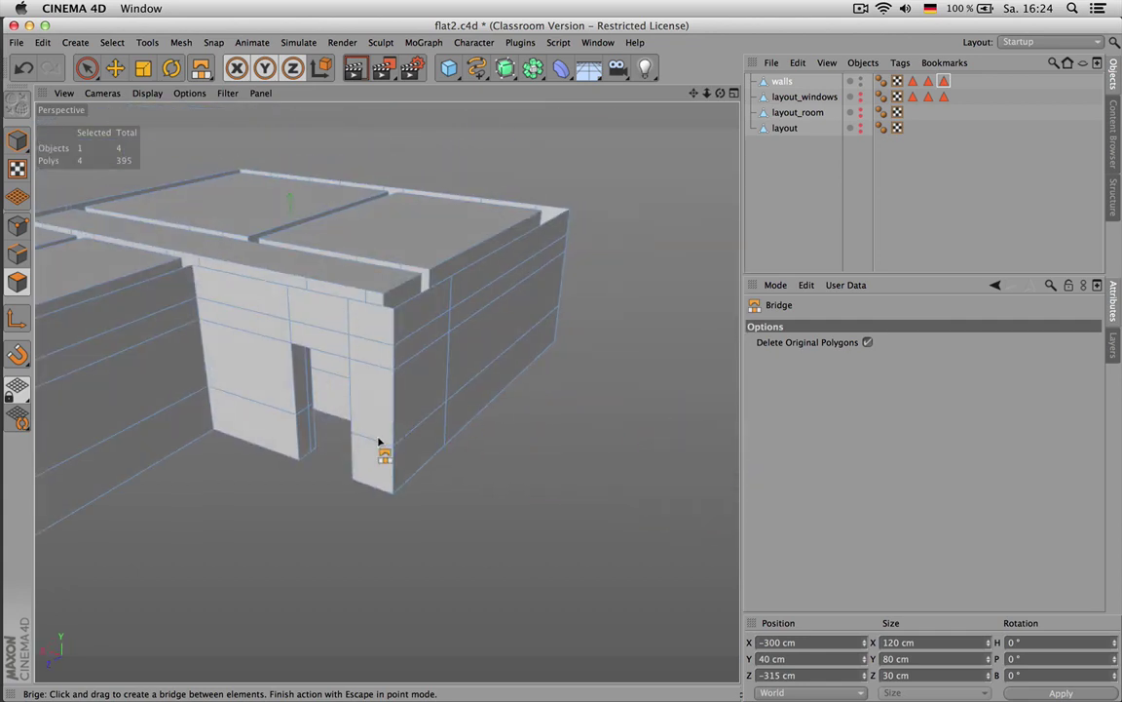
{"action": "left_click", "coordinate": [815, 99]}
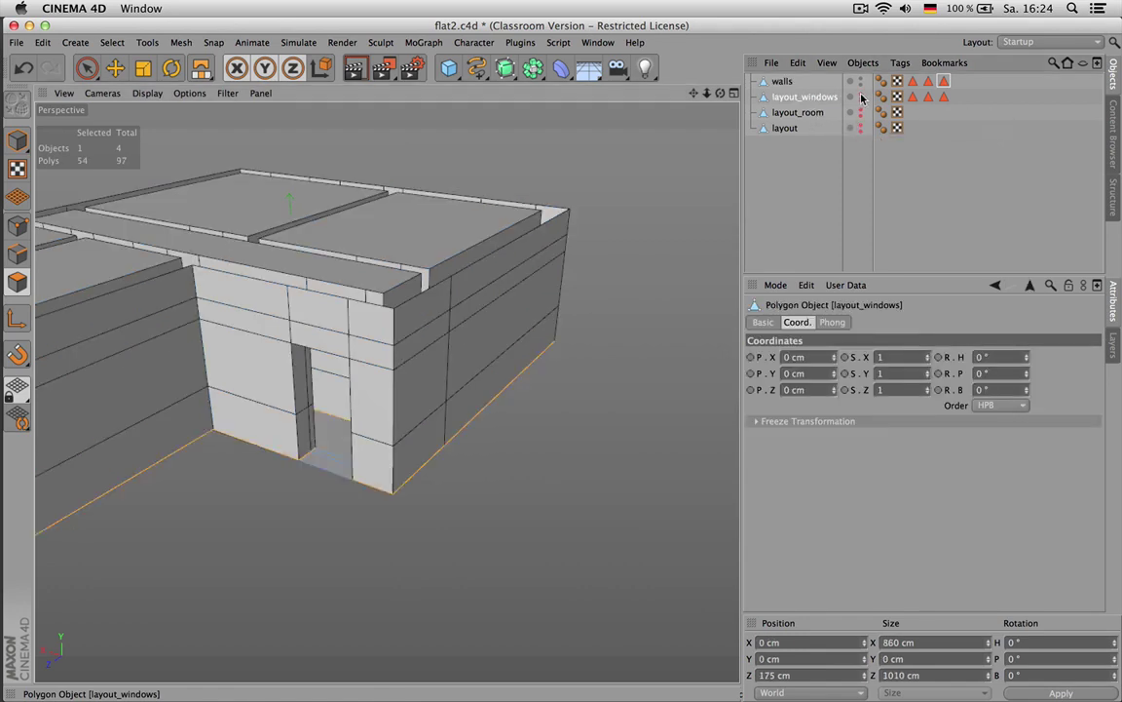
{"action": "left_click", "coordinate": [861, 96]}
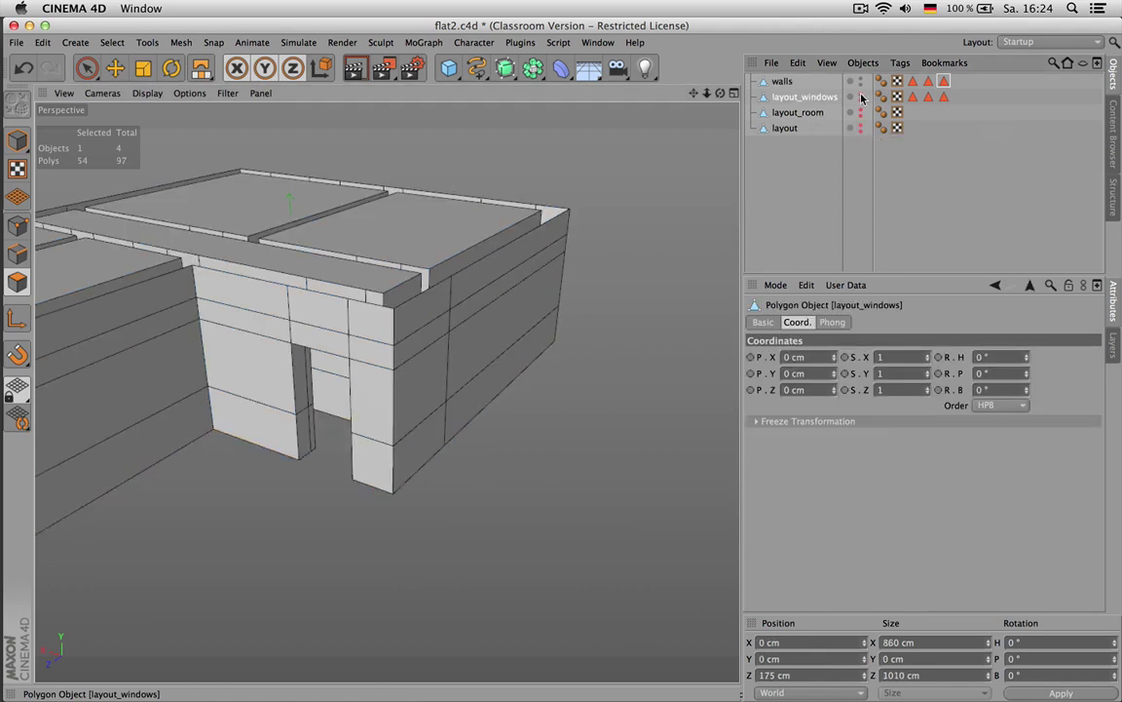
On the walls object, bridge the two facing lowest jamb polygons of the rear window opening nearest the -X corner
{"action": "left_click", "coordinate": [784, 82]}
{"action": "key", "text": "b"}
{"action": "scroll", "coordinate": [282, 443], "scroll_direction": "up", "scroll_amount": 3}
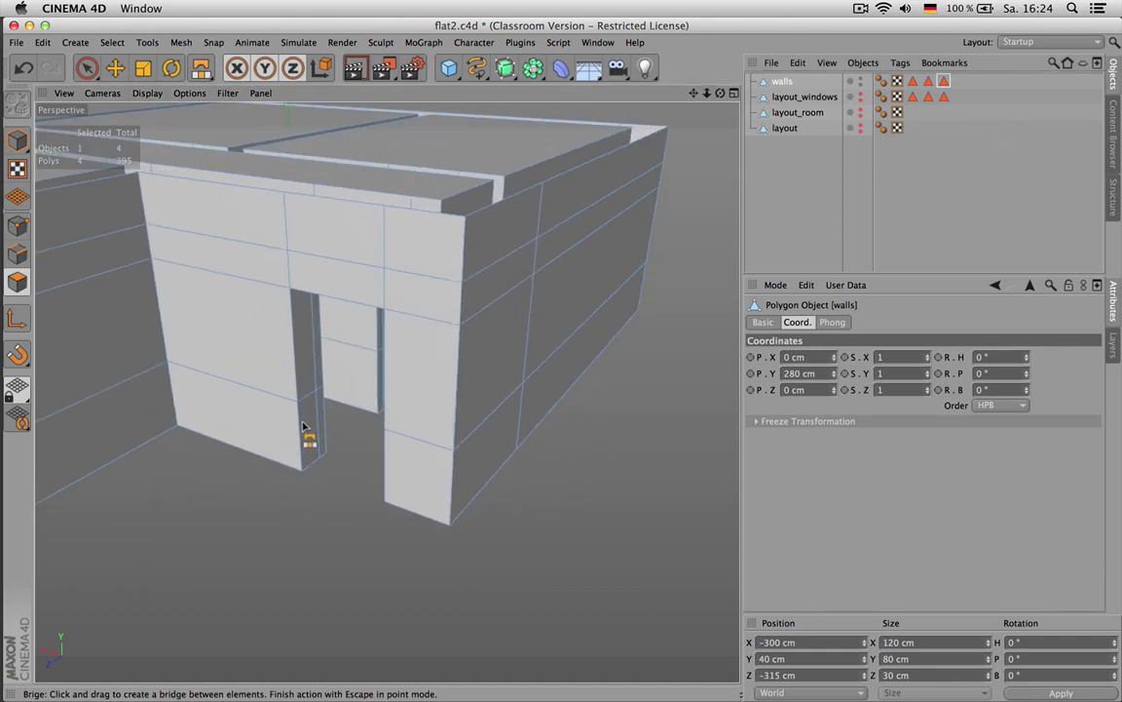
{"action": "key", "text": "space"}
{"action": "left_click", "coordinate": [312, 437]}
{"action": "left_click_drag", "start_coordinate": [361, 374], "coordinate": [561, 397], "text": "alt"}
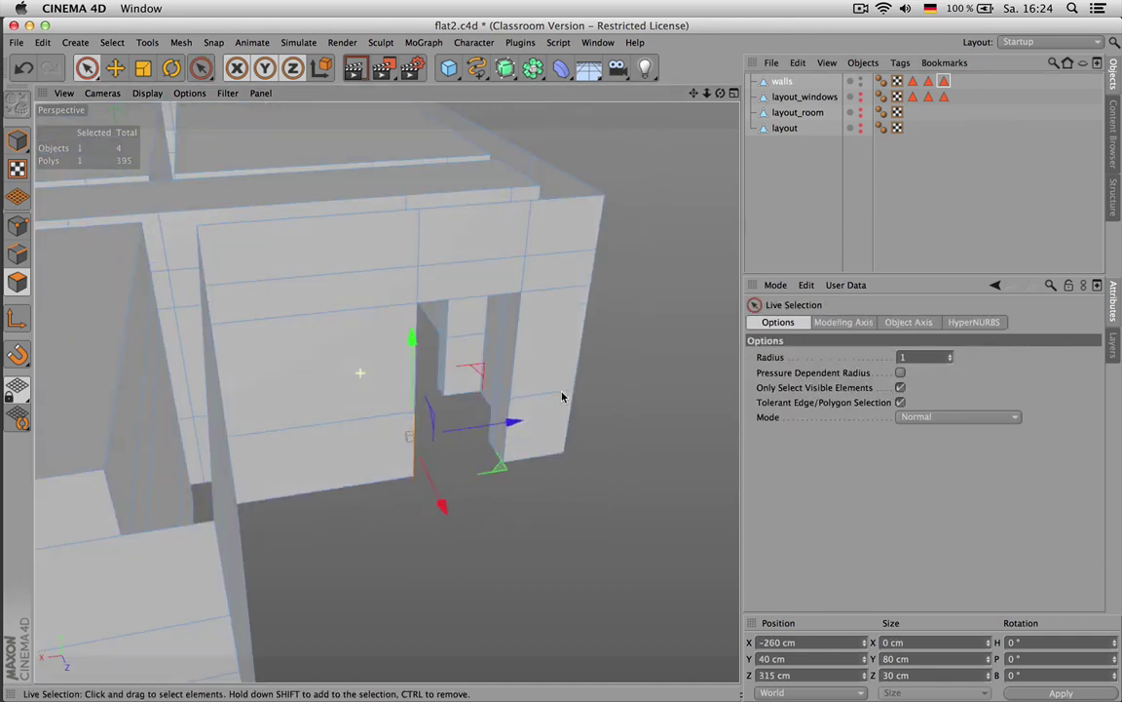
{"action": "left_click", "coordinate": [509, 405], "text": "shift"}
{"action": "key", "text": "b"}
{"action": "scroll", "coordinate": [440, 453], "scroll_direction": "up", "scroll_amount": 3}
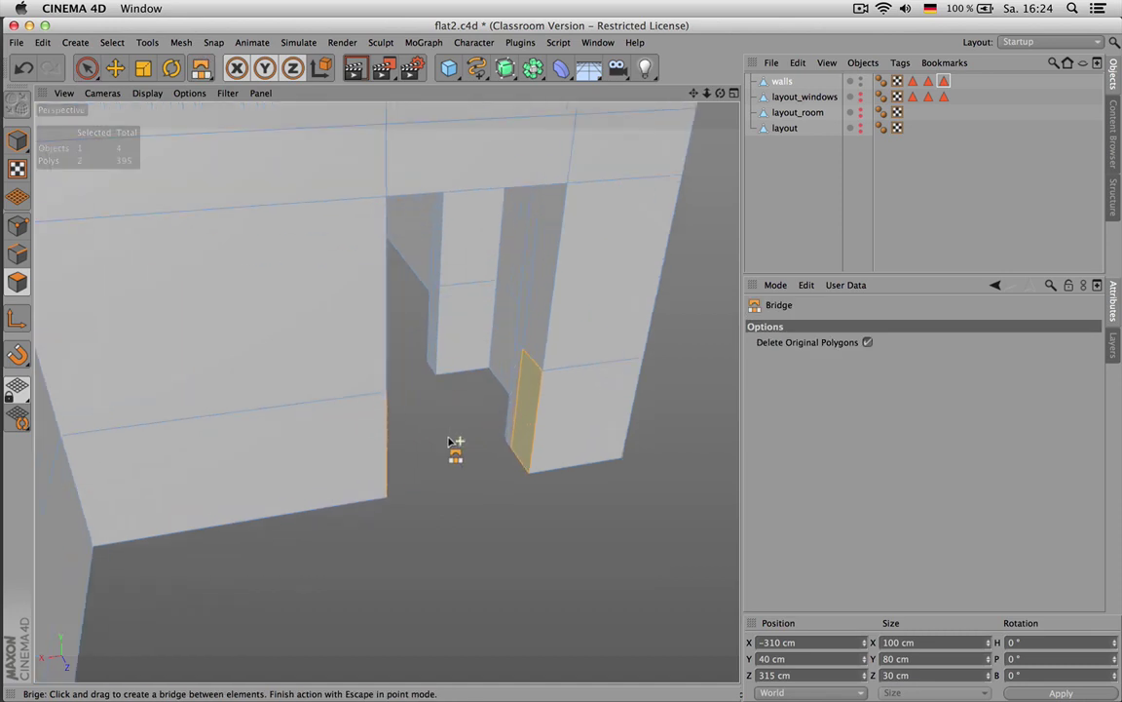
{"action": "left_click_drag", "start_coordinate": [381, 497], "coordinate": [510, 484]}
{"action": "left_click_drag", "start_coordinate": [479, 368], "coordinate": [779, 487], "text": "alt"}
{"action": "left_click_drag", "start_coordinate": [721, 429], "coordinate": [682, 381], "text": "alt"}
{"action": "left_click_drag", "start_coordinate": [497, 387], "coordinate": [8, 487], "text": "alt"}
{"action": "left_click_drag", "start_coordinate": [151, 390], "coordinate": [495, 413], "text": "alt"}
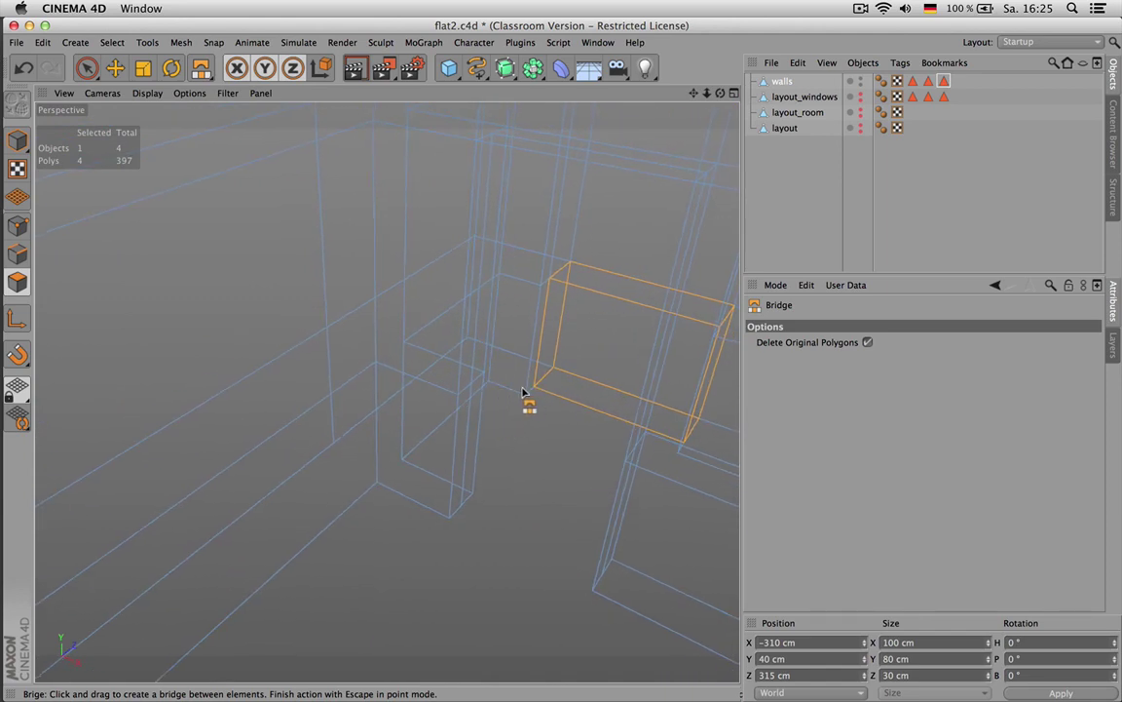
Bridge the two facing lowest jamb polygons of the middle window opening in the rear wall to form its parapet
{"action": "key", "text": "n"}
{"action": "key", "text": "b"}
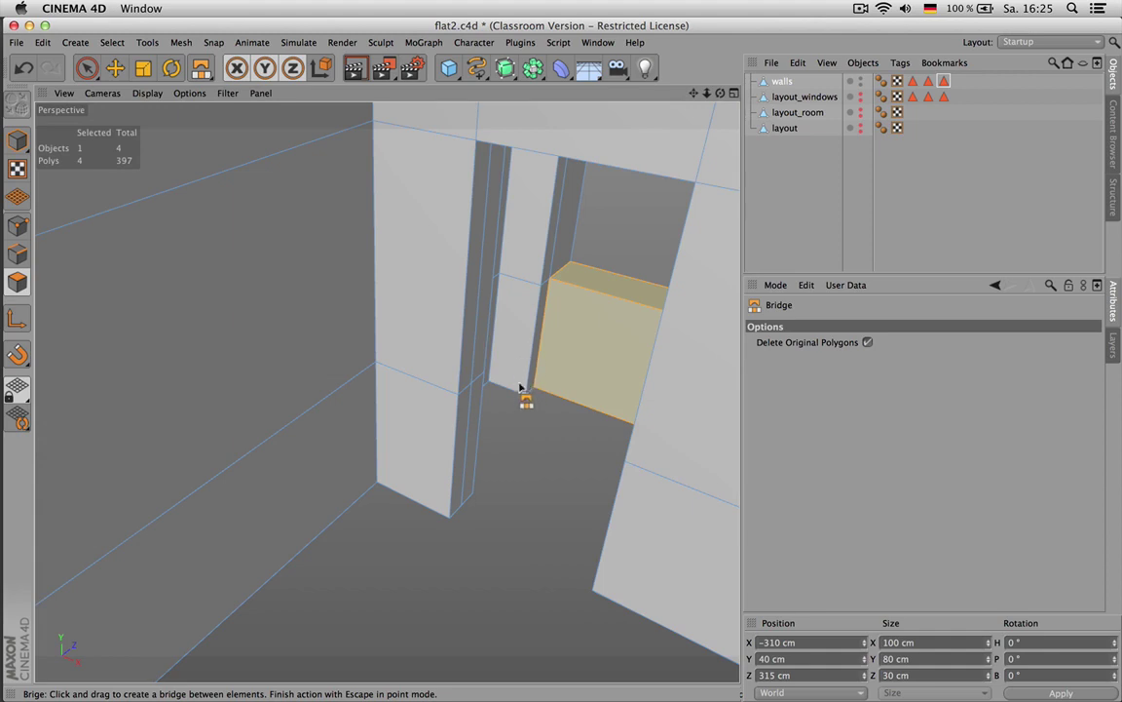
{"action": "scroll", "coordinate": [386, 390], "scroll_direction": "down", "scroll_amount": 10}
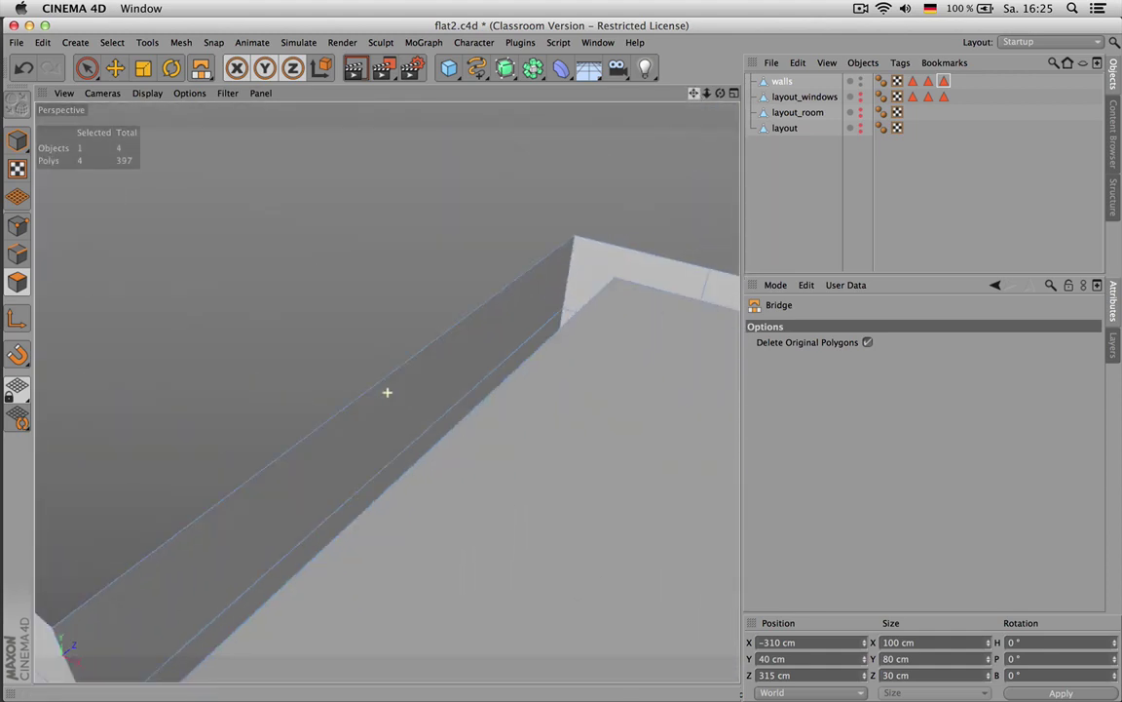
{"action": "left_click_drag", "start_coordinate": [340, 256], "coordinate": [321, 367], "text": "alt"}
{"action": "key", "text": "space"}
{"action": "left_click", "coordinate": [321, 362]}
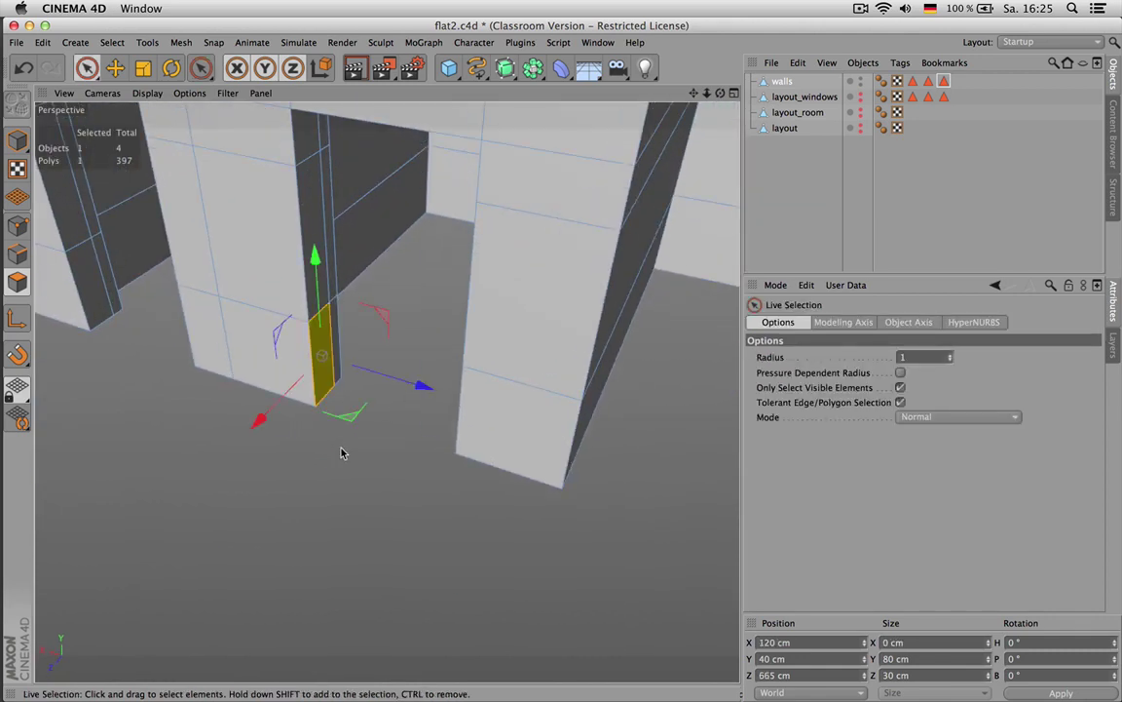
{"action": "key", "text": "n"}
{"action": "key", "text": "g"}
{"action": "left_click_drag", "start_coordinate": [325, 450], "coordinate": [373, 441], "text": "alt"}
{"action": "left_click", "coordinate": [466, 400], "text": "shift"}
{"action": "key", "text": "space"}
{"action": "left_click_drag", "start_coordinate": [450, 424], "coordinate": [453, 424]}
{"action": "left_click_drag", "start_coordinate": [453, 424], "coordinate": [534, 344], "text": "alt"}
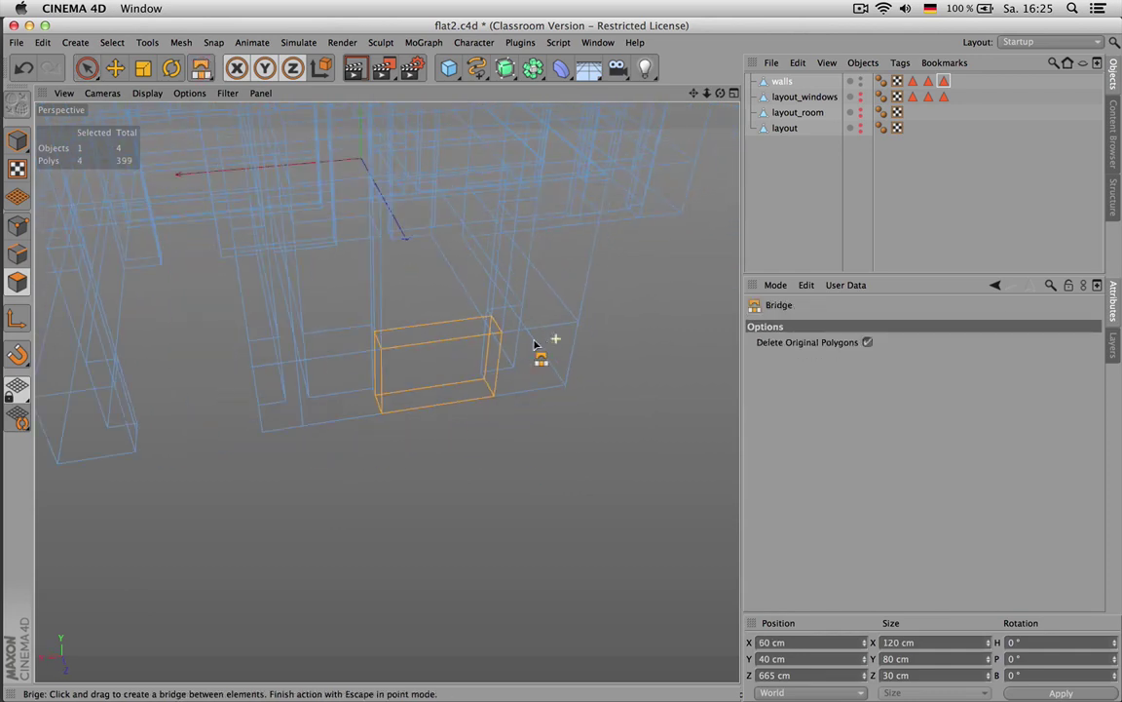
Select the facing lowest jamb polygons on both sides of the rear window opening nearest the +X corner
{"action": "key", "text": "space"}
{"action": "left_click", "coordinate": [138, 433]}
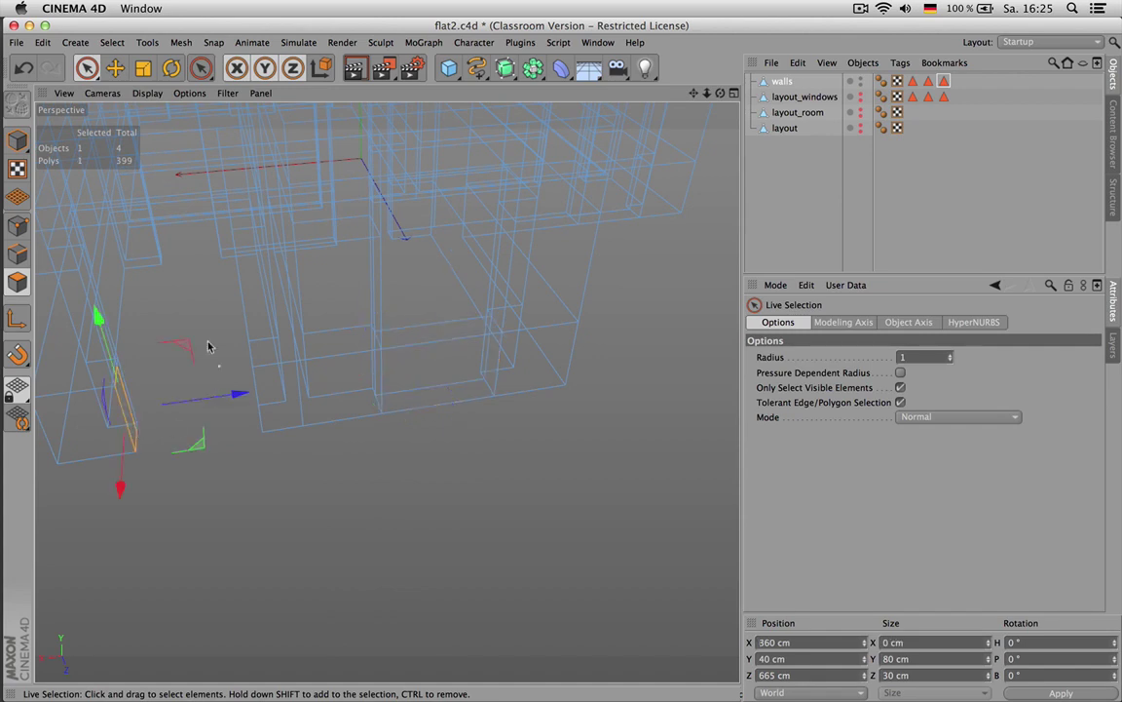
{"action": "left_click_drag", "start_coordinate": [201, 336], "coordinate": [290, 323], "text": "alt"}
{"action": "left_click", "coordinate": [271, 406], "text": "shift"}
{"action": "right_click_drag", "start_coordinate": [232, 394], "coordinate": [276, 389], "text": "alt"}
{"action": "left_click", "coordinate": [276, 389], "text": "shift"}
{"action": "left_click_drag", "start_coordinate": [377, 378], "coordinate": [176, 410], "text": "alt"}
{"action": "middle_click_drag", "start_coordinate": [177, 409], "coordinate": [370, 371]}
{"action": "left_click", "coordinate": [928, 357]}
{"action": "key", "text": "Return"}
{"action": "right_click_drag", "start_coordinate": [336, 333], "coordinate": [171, 327], "text": "alt"}
{"action": "left_click", "coordinate": [106, 310], "text": "shift"}
Try to bridge the selected jamb polygons of the rear window opening nearest the +X corner
{"action": "key", "text": "b"}
{"action": "left_click_drag", "start_coordinate": [92, 404], "coordinate": [268, 356]}
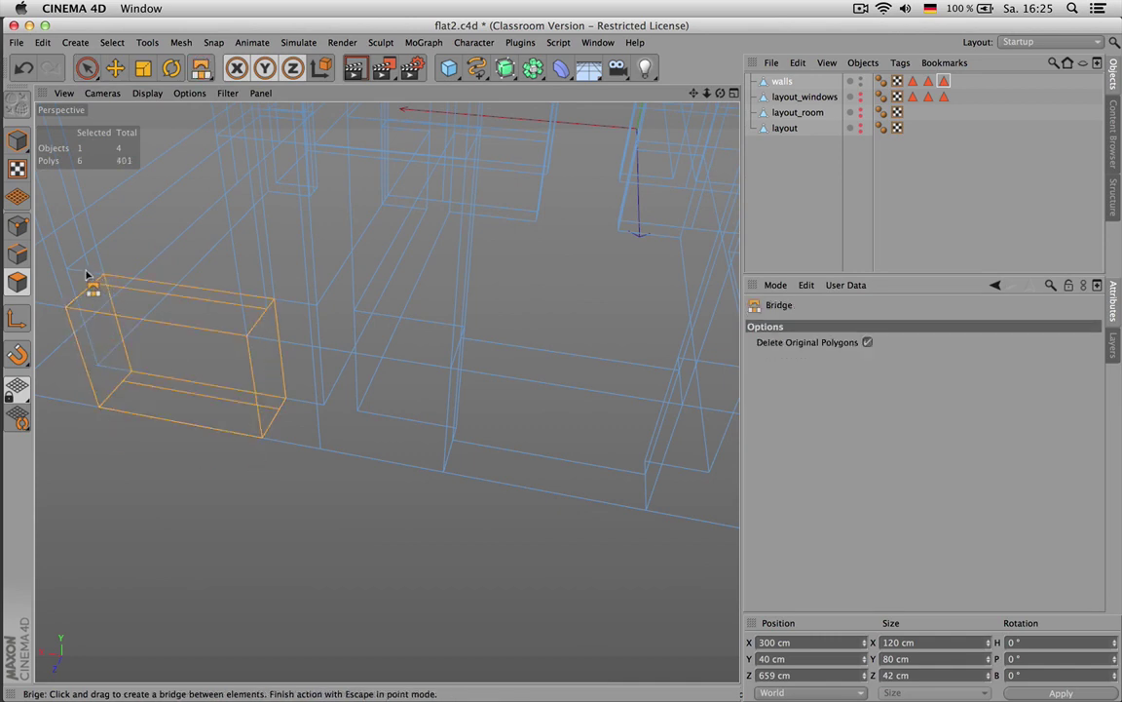
{"action": "key", "text": "n"}
{"action": "key", "text": "b"}
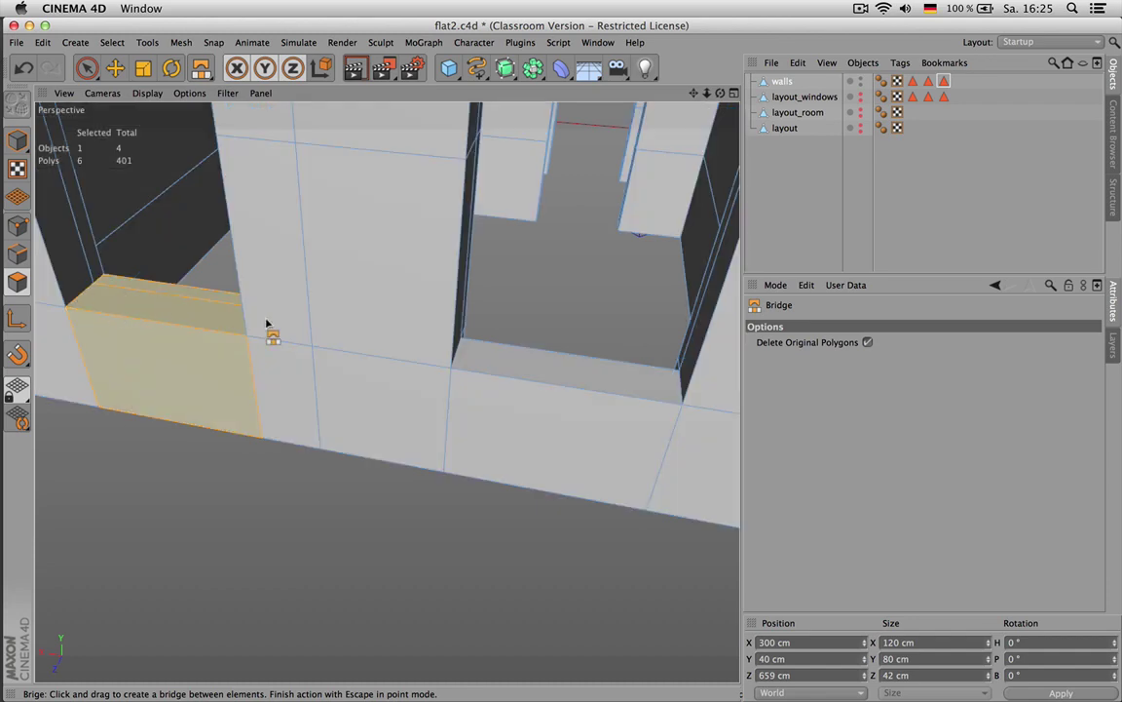
{"action": "key", "text": "ctrl+z"}
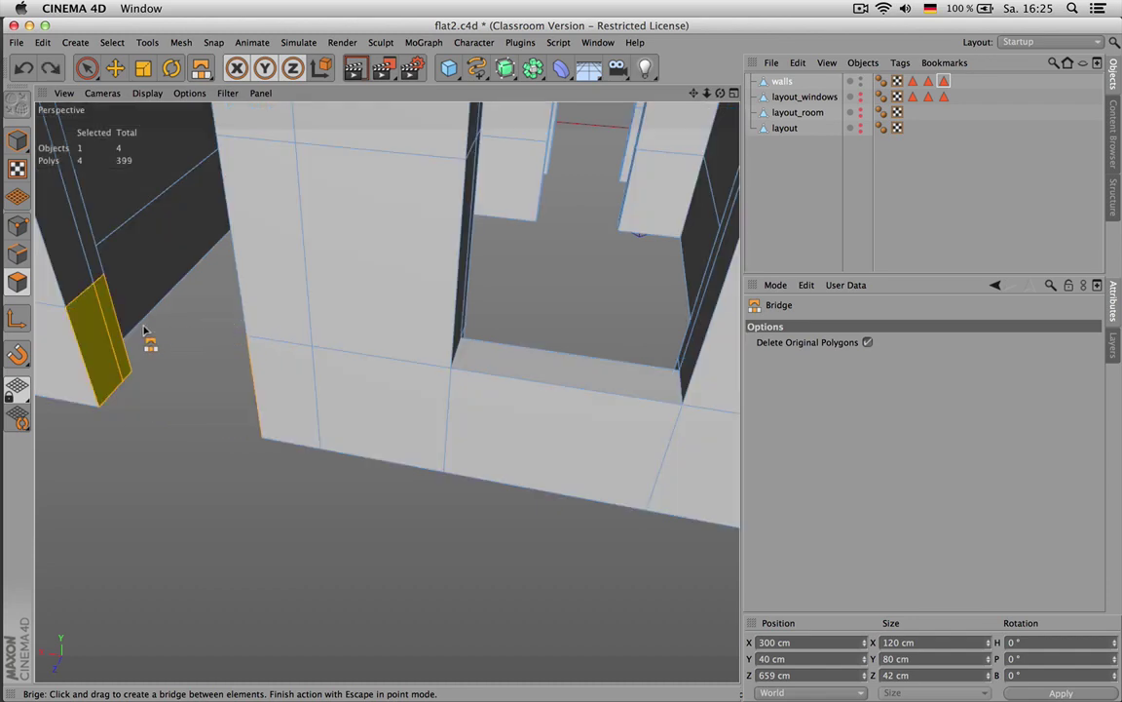
Remove the extra polygons behind the jambs from the selection and bridge the two remaining jamb polygons to form the parapet
{"action": "key", "text": "space"}
{"action": "left_click", "coordinate": [112, 306], "text": "ctrl"}
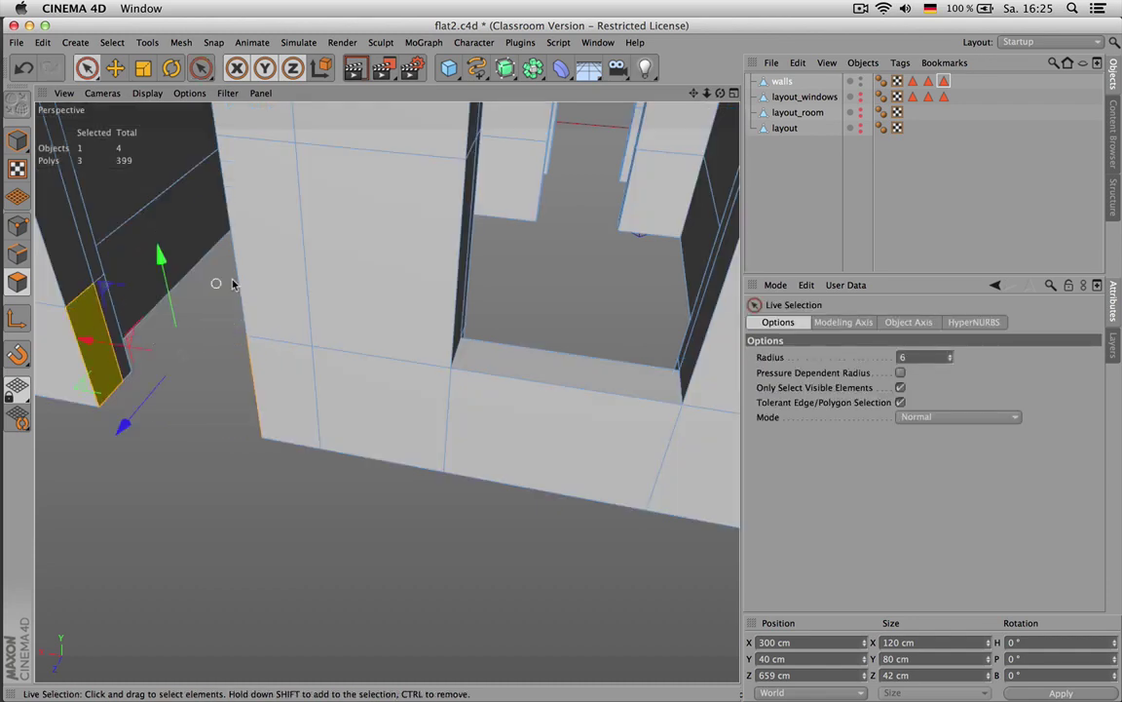
{"action": "left_click_drag", "start_coordinate": [205, 285], "coordinate": [349, 341], "text": "alt"}
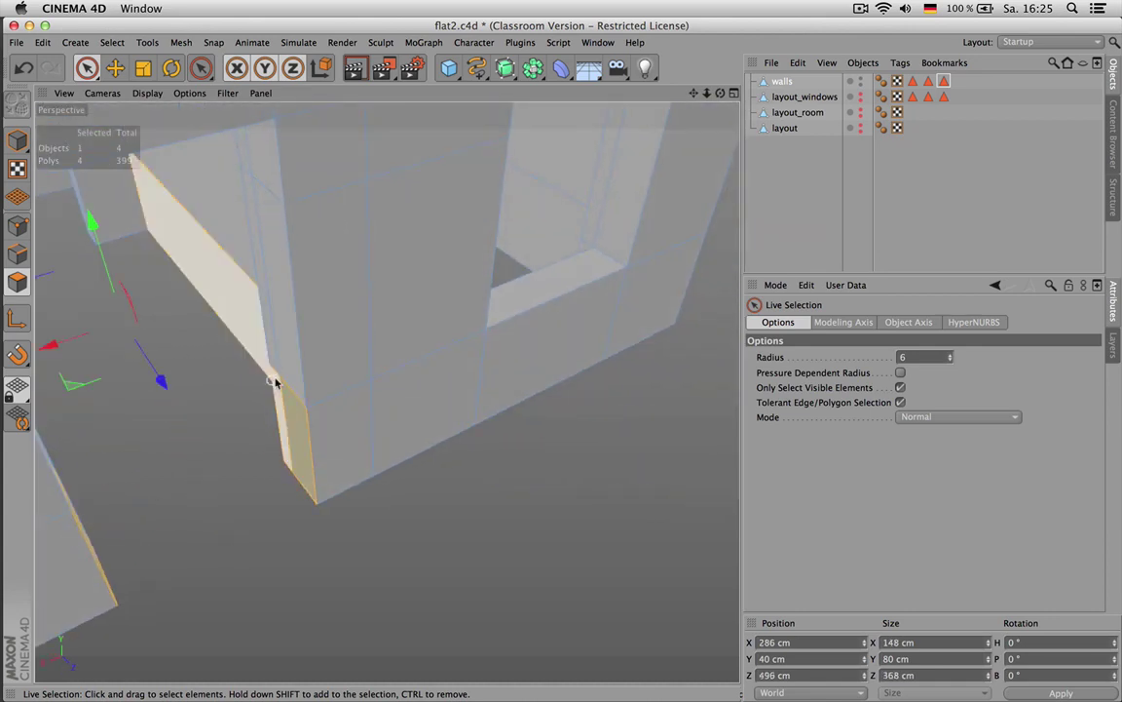
{"action": "left_click", "coordinate": [259, 352], "text": "shift"}
{"action": "left_click", "coordinate": [279, 383], "text": "ctrl"}
{"action": "left_click", "coordinate": [256, 345], "text": "ctrl"}
{"action": "scroll", "coordinate": [316, 385], "scroll_direction": "down", "scroll_amount": 5}
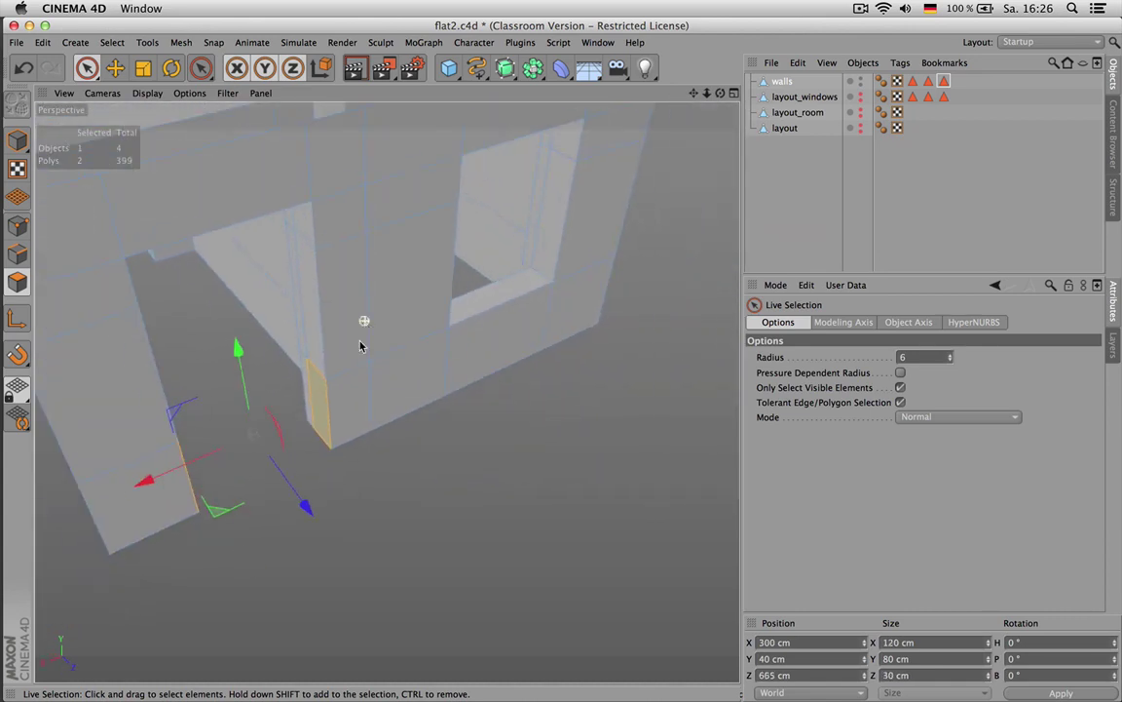
{"action": "scroll", "coordinate": [218, 419], "scroll_direction": "up", "scroll_amount": 3}
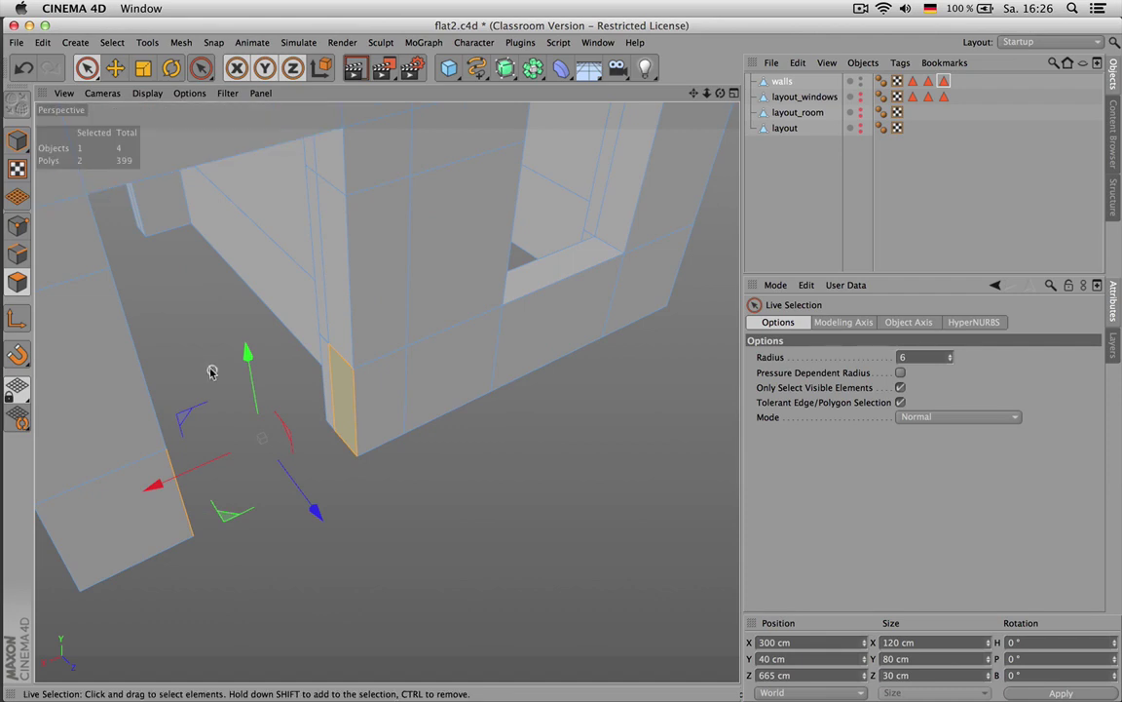
{"action": "key", "text": "b"}
{"action": "mouse_move", "coordinate": [195, 533]}
{"action": "left_mouse_down"}
{"action": "mouse_move", "coordinate": [315, 497]}
{"action": "mouse_move", "coordinate": [290, 441]}
{"action": "left_mouse_up"}
{"action": "right_click_drag", "start_coordinate": [429, 377], "coordinate": [396, 377], "text": "alt"}
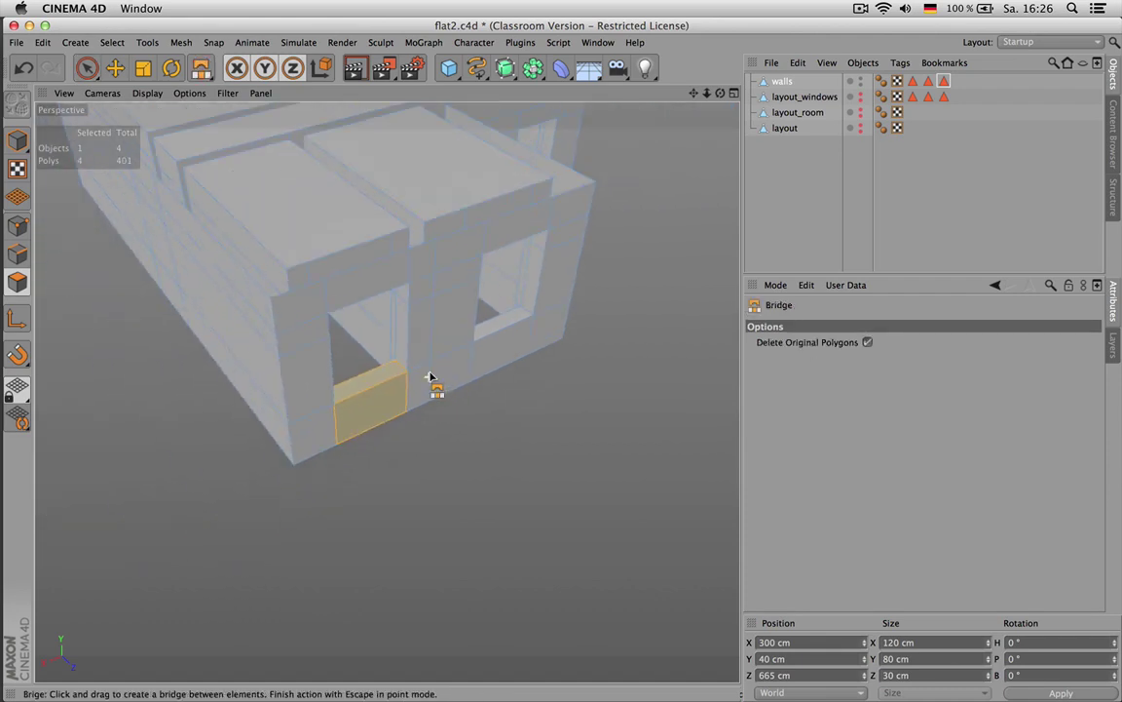
{"action": "left_click_drag", "start_coordinate": [220, 398], "coordinate": [445, 388], "text": "alt"}
{"action": "middle_click_drag", "start_coordinate": [458, 386], "coordinate": [473, 429], "text": "alt"}
{"action": "scroll", "coordinate": [529, 428], "scroll_direction": "up", "scroll_amount": 3}
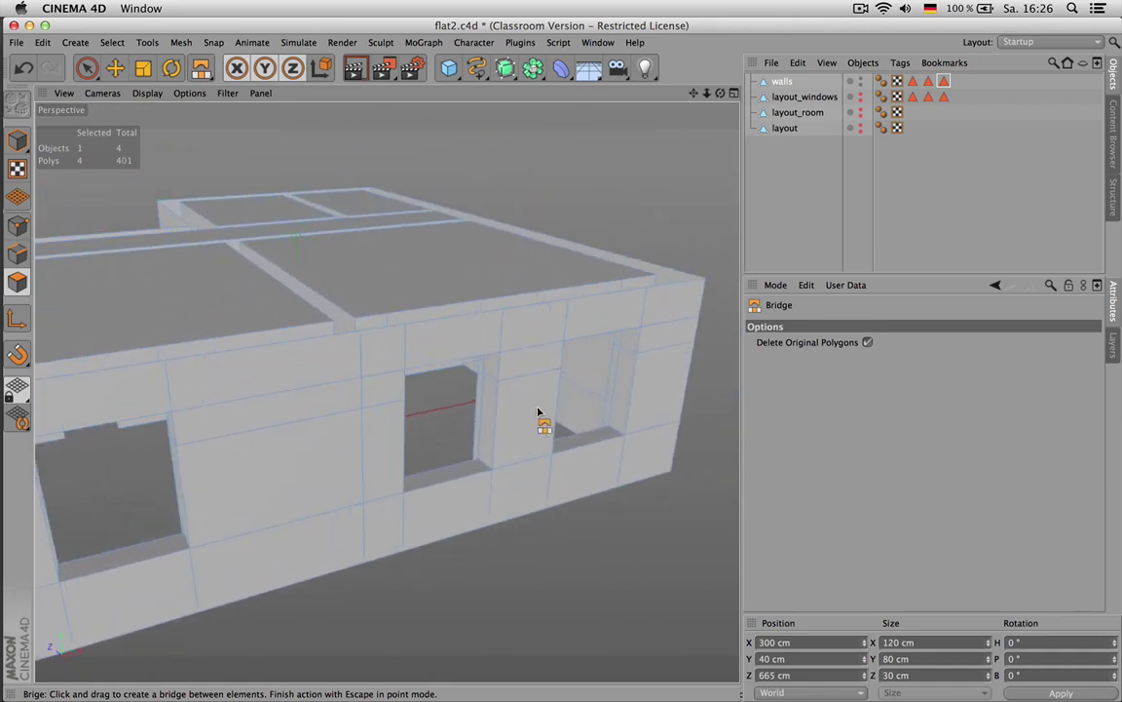
{"action": "left_click", "coordinate": [805, 97]}
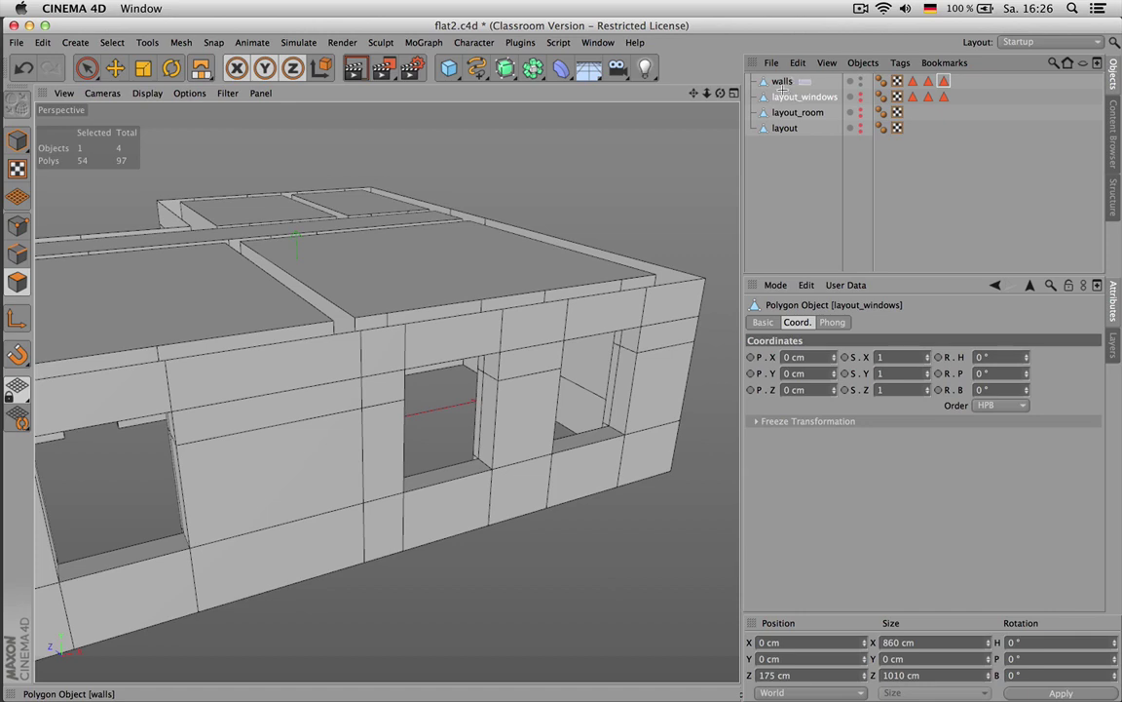
{"action": "left_click", "coordinate": [781, 86], "text": "shift"}
{"action": "right_click", "coordinate": [782, 85]}
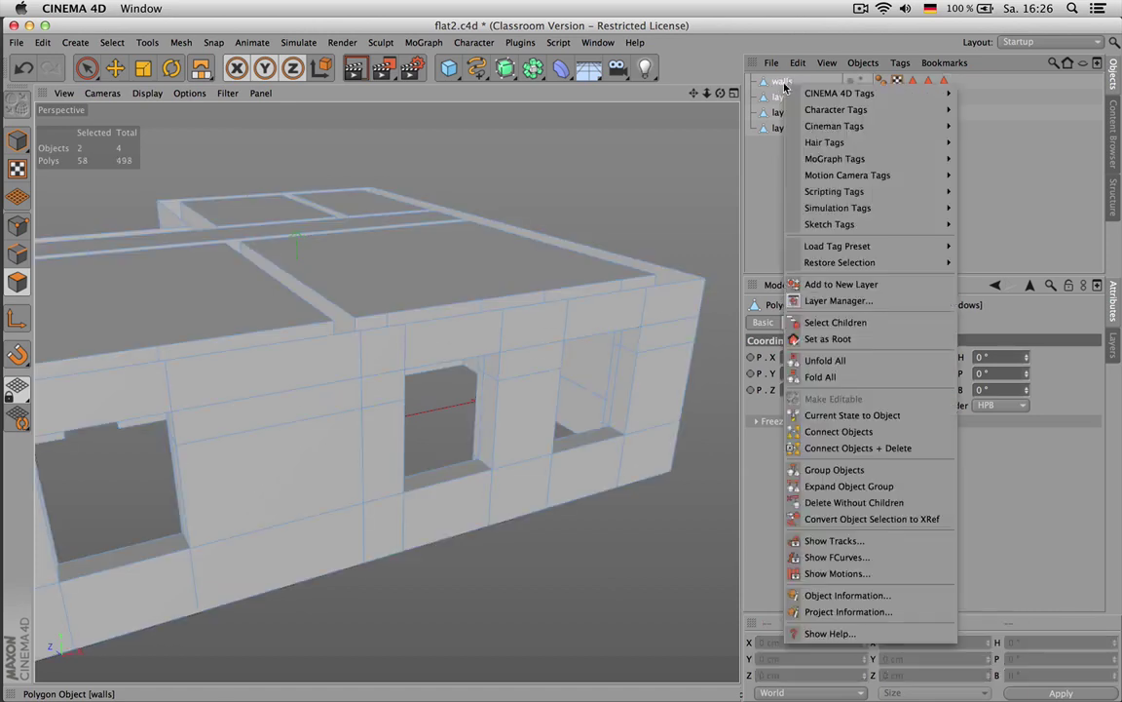
{"action": "left_click", "coordinate": [886, 448]}
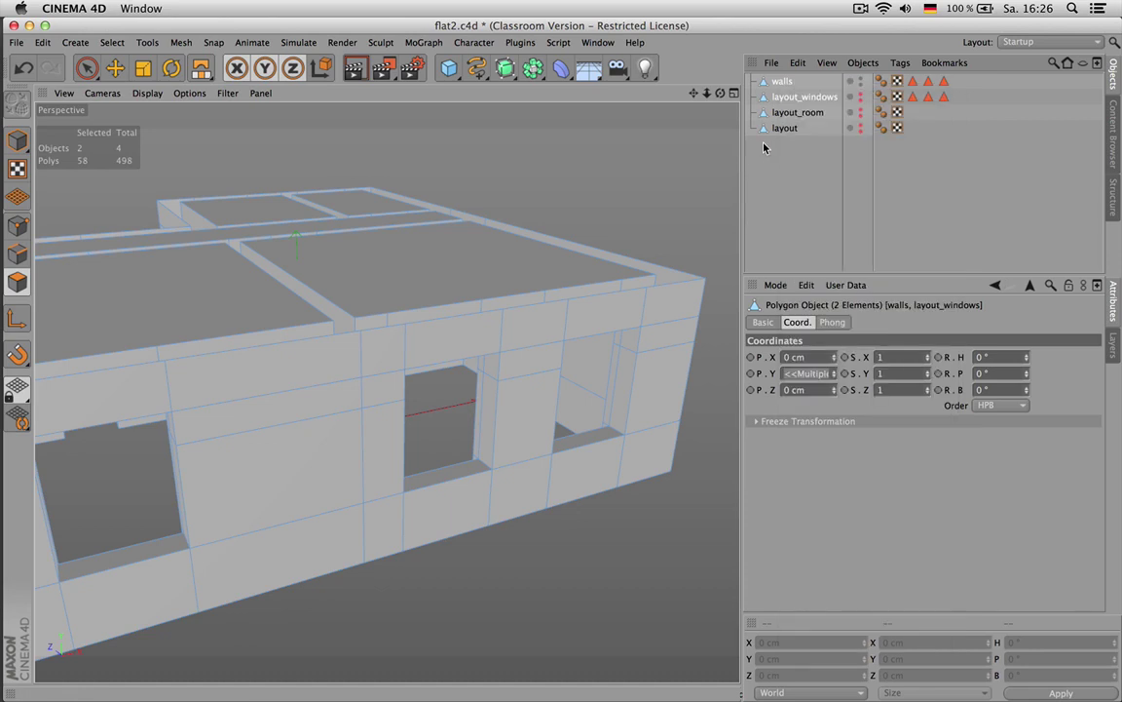
Examine the underside of the walls object from below the flat
{"action": "scroll", "coordinate": [400, 303], "scroll_direction": "down", "scroll_amount": 4}
{"action": "scroll", "coordinate": [199, 309], "scroll_direction": "up", "scroll_amount": 2}
{"action": "mouse_move", "coordinate": [719, 95]}
{"action": "left_mouse_down"}
{"action": "mouse_move", "coordinate": [709, 102]}
{"action": "mouse_move", "coordinate": [713, 80]}
{"action": "left_mouse_up"}
{"action": "scroll", "coordinate": [511, 394], "scroll_direction": "up", "scroll_amount": 3}
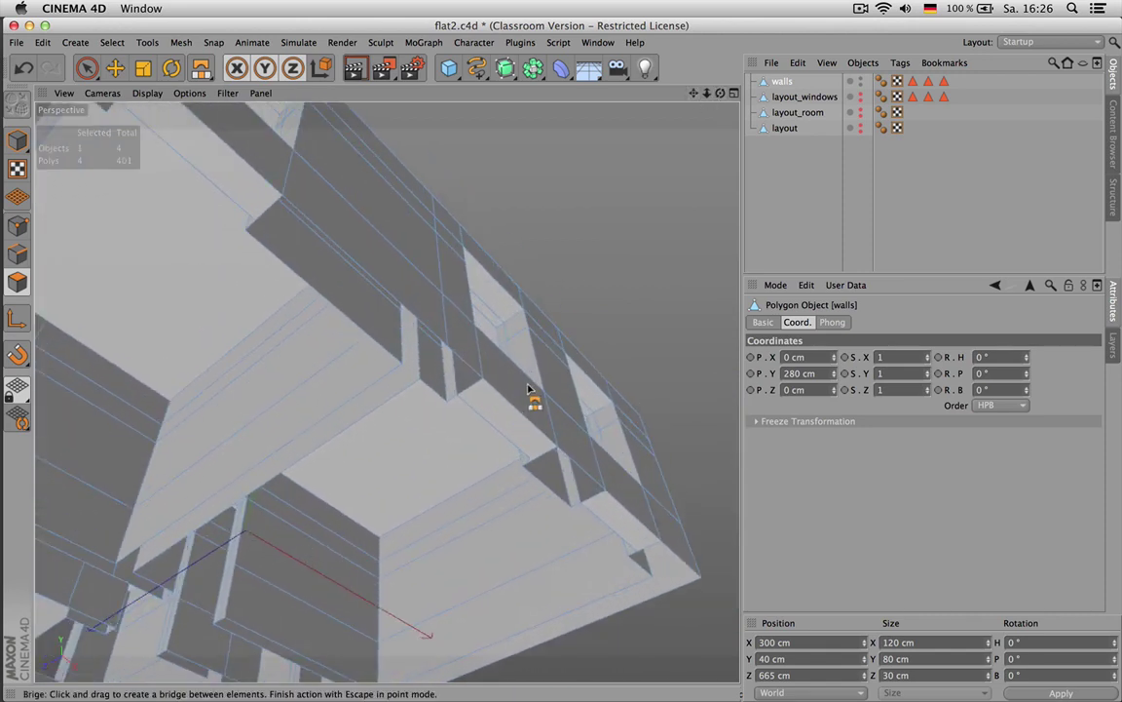
{"action": "left_click_drag", "start_coordinate": [528, 390], "coordinate": [596, 255], "text": "alt"}
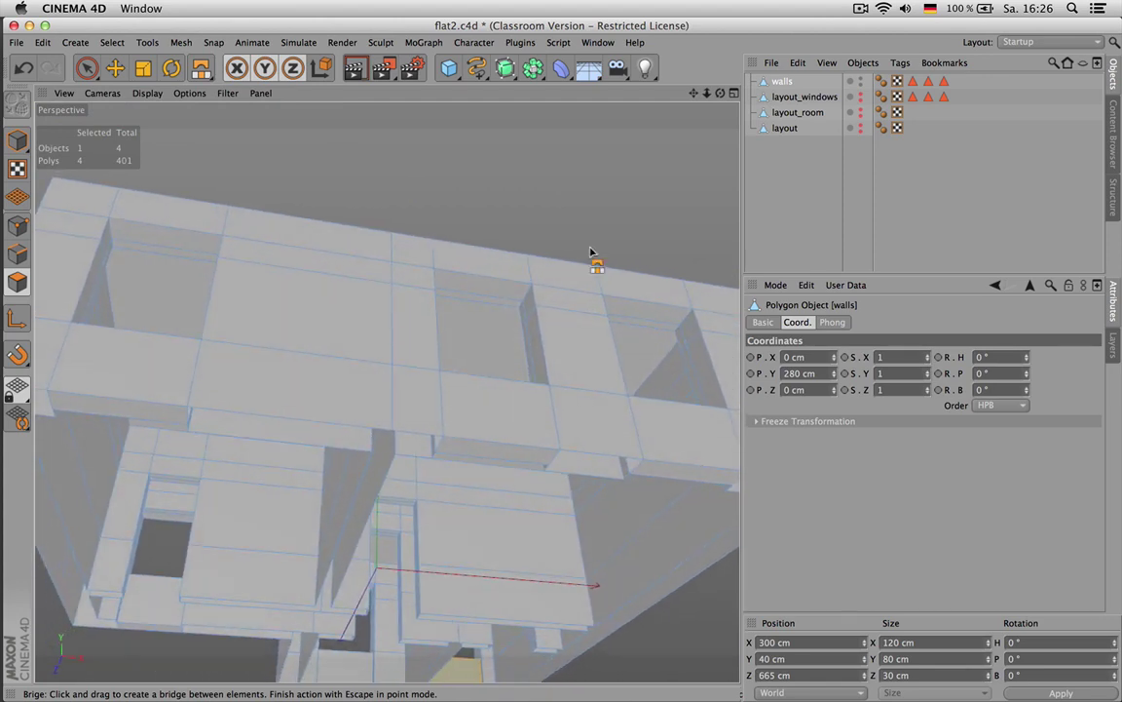
{"action": "left_click", "coordinate": [805, 98]}
{"action": "left_click", "coordinate": [781, 81]}
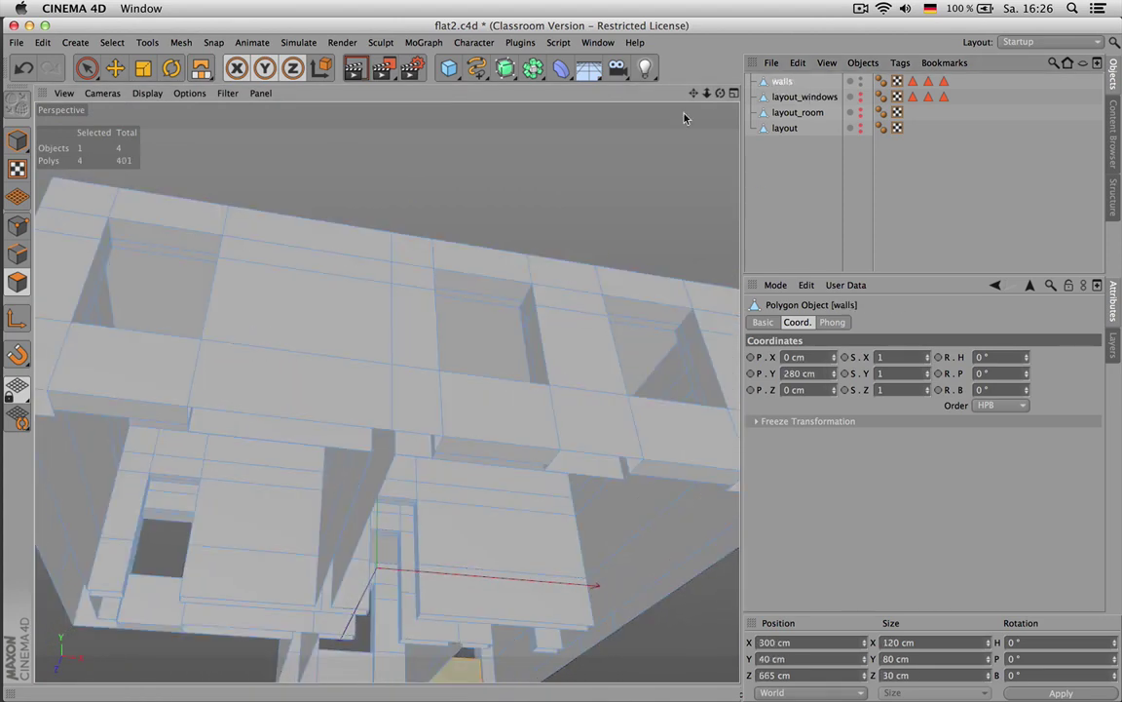
{"action": "left_click_drag", "start_coordinate": [388, 394], "coordinate": [387, 393], "text": "alt"}
{"action": "key", "text": "m"}
{"action": "key", "text": "b"}
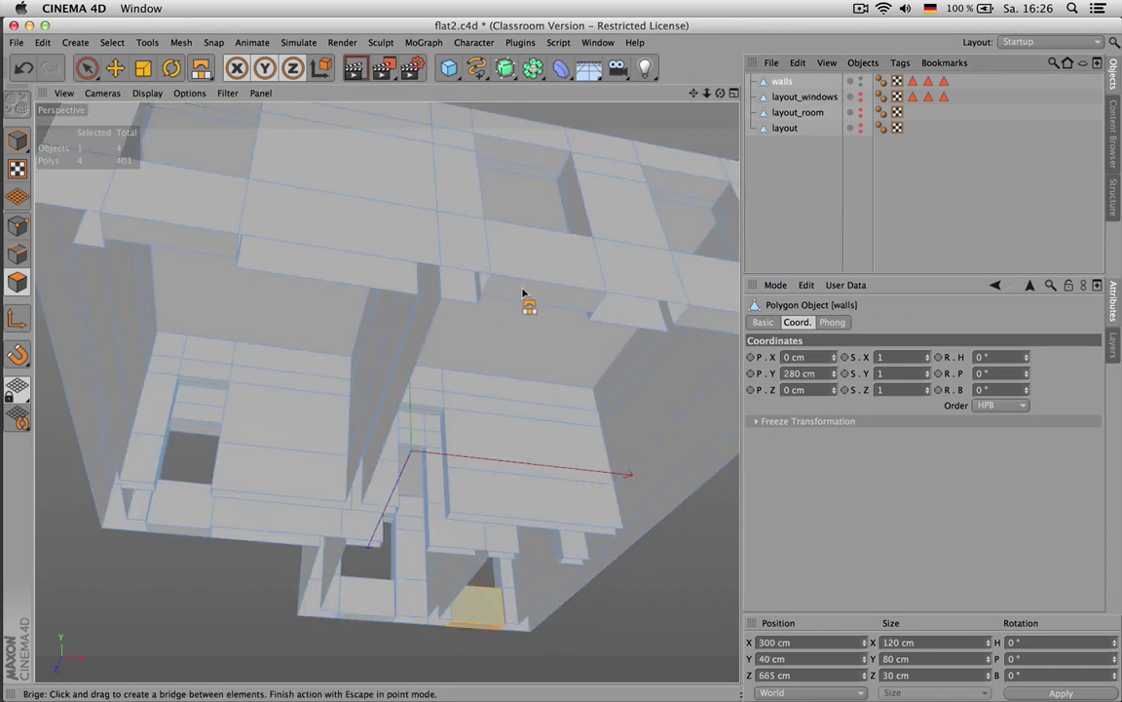
In the front view, rectangle-select the bottom polygons of the walls object, including hidden elements, and delete them
{"action": "middle_click", "coordinate": [563, 301]}
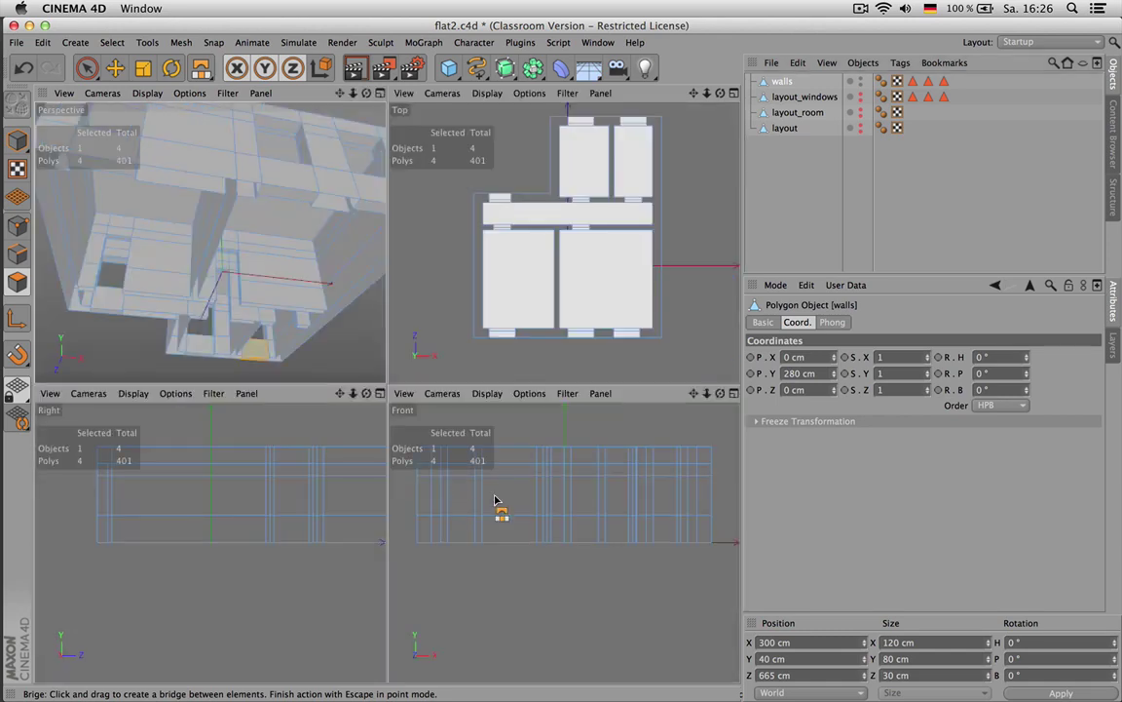
{"action": "middle_click", "coordinate": [509, 501]}
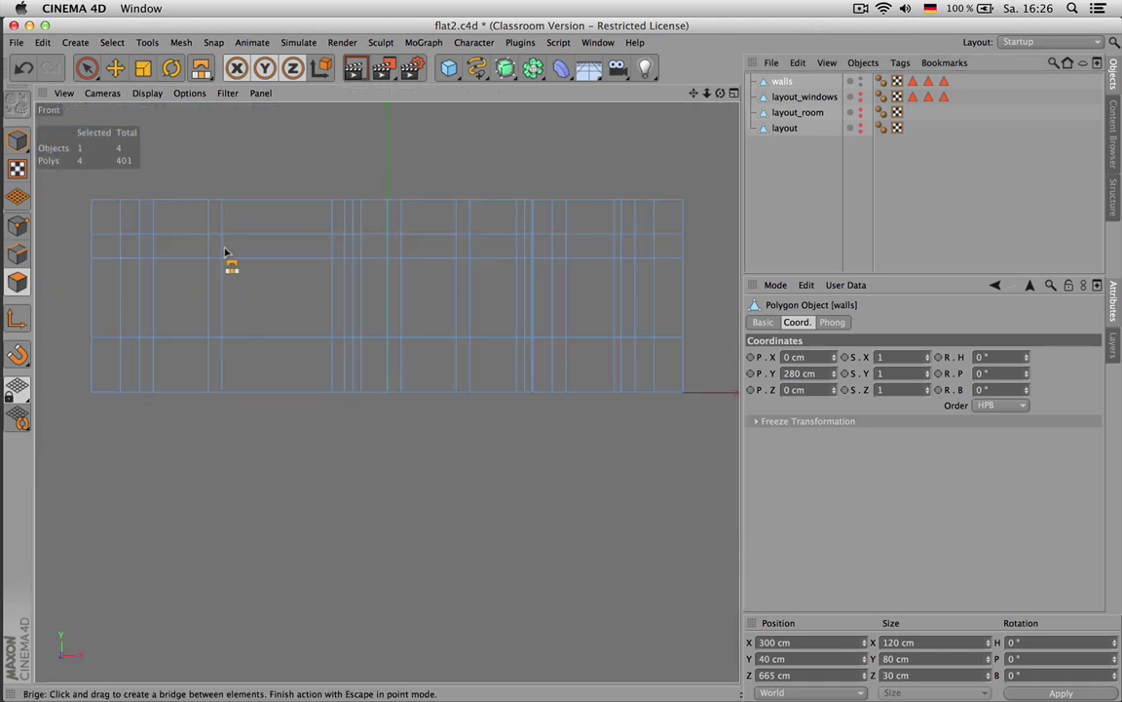
{"action": "key", "text": "0"}
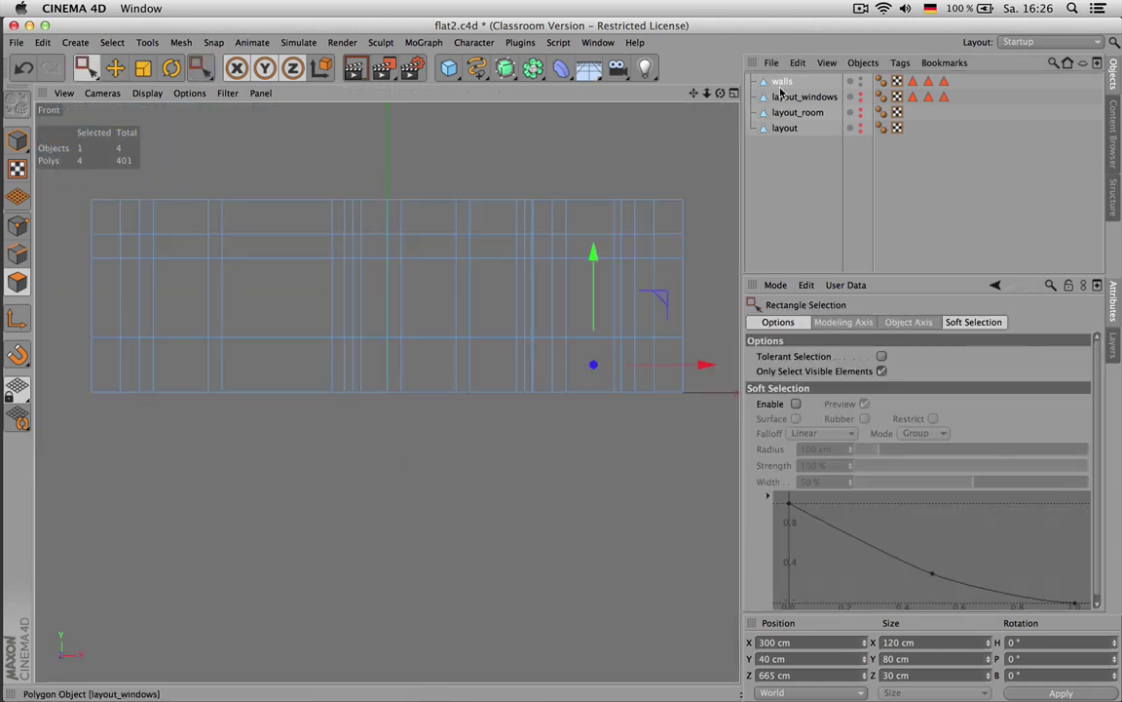
{"action": "left_click", "coordinate": [781, 81]}
{"action": "left_click", "coordinate": [591, 369]}
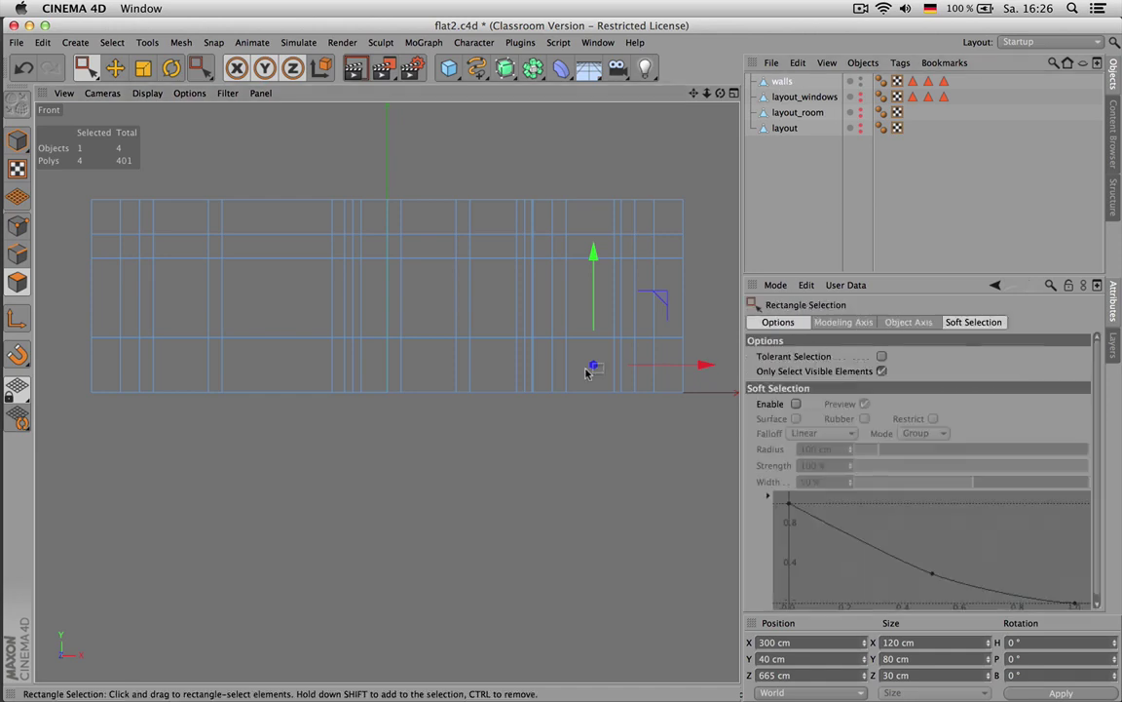
{"action": "left_click", "coordinate": [882, 371]}
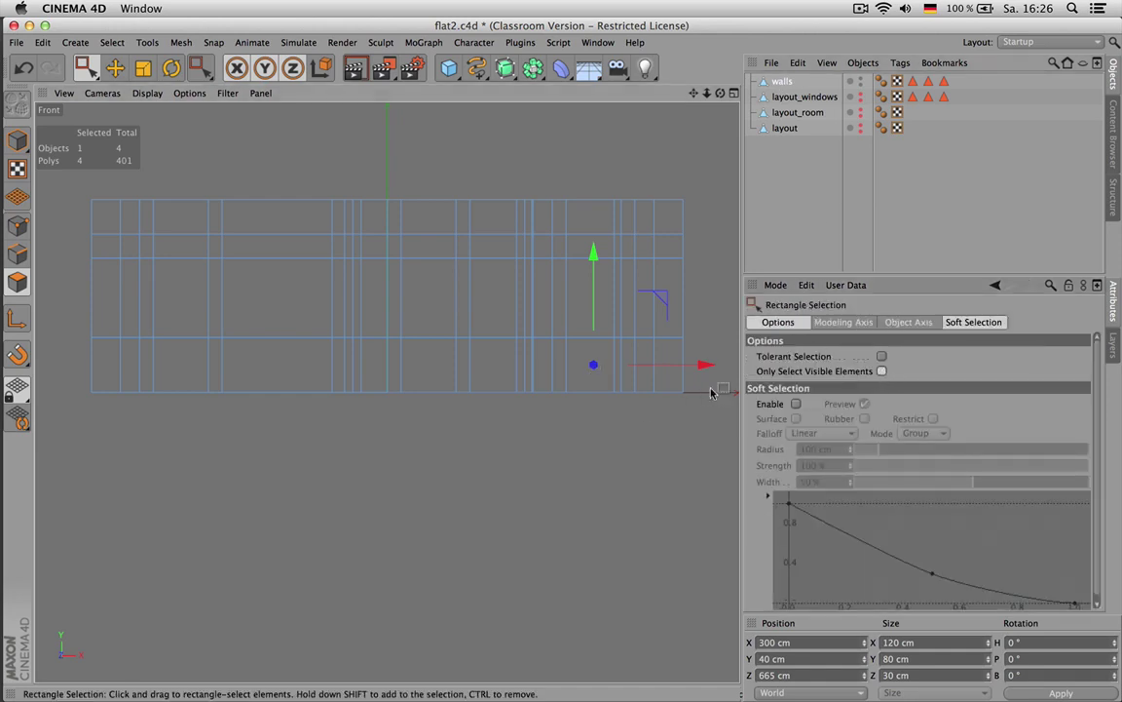
{"action": "left_click_drag", "start_coordinate": [721, 387], "coordinate": [49, 478]}
{"action": "middle_click", "coordinate": [49, 478]}
{"action": "middle_click", "coordinate": [234, 290]}
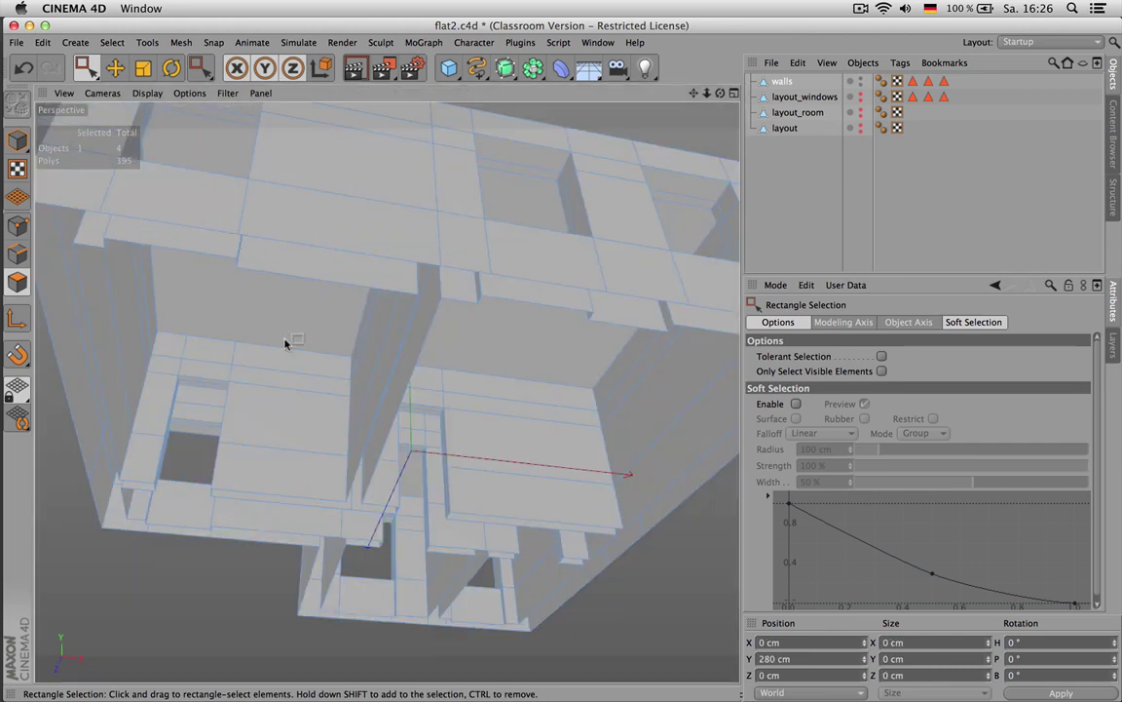
Save the scene and check the underside of the walls object
{"action": "left_click_drag", "start_coordinate": [721, 92], "coordinate": [643, 177]}
{"action": "key", "text": "super+s"}
{"action": "left_click_drag", "start_coordinate": [721, 93], "coordinate": [811, 96]}
{"action": "left_click_drag", "start_coordinate": [387, 391], "coordinate": [387, 390], "text": "alt"}
{"action": "left_click_drag", "start_coordinate": [694, 92], "coordinate": [713, 98]}
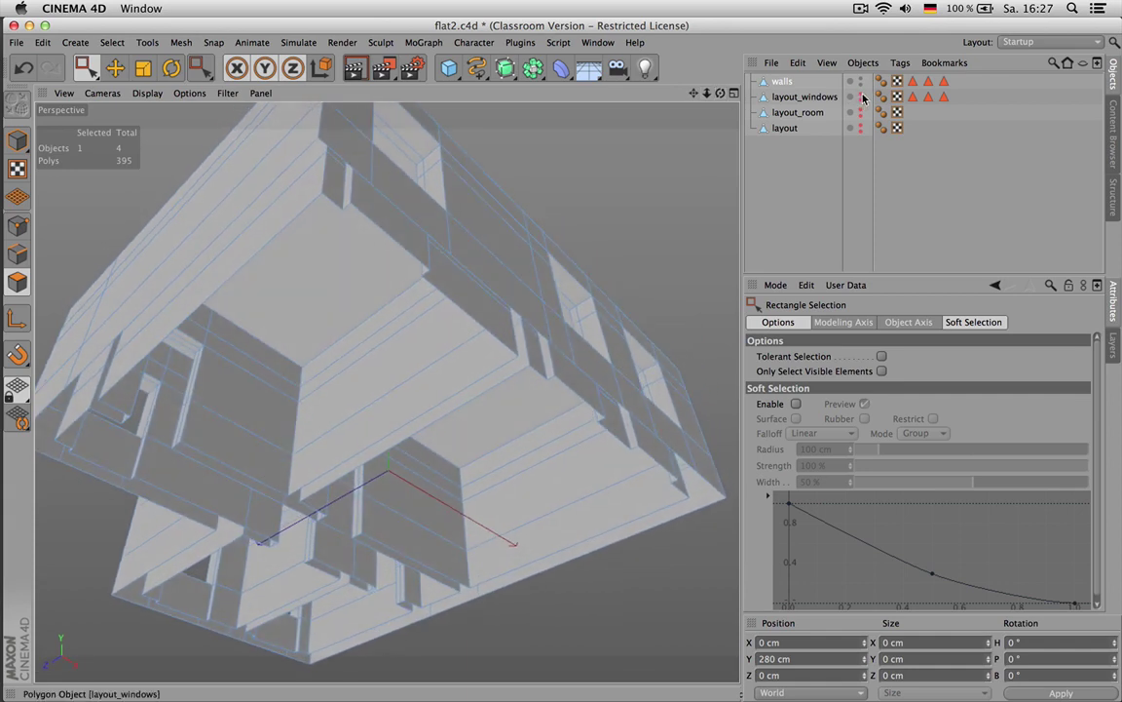
Duplicate layout_windows, make the copy visible and delete its selected wall polygons, keeping the room and opening areas
{"action": "left_click", "coordinate": [803, 98]}
{"action": "key", "text": "super+c"}
{"action": "key", "text": "super+v"}
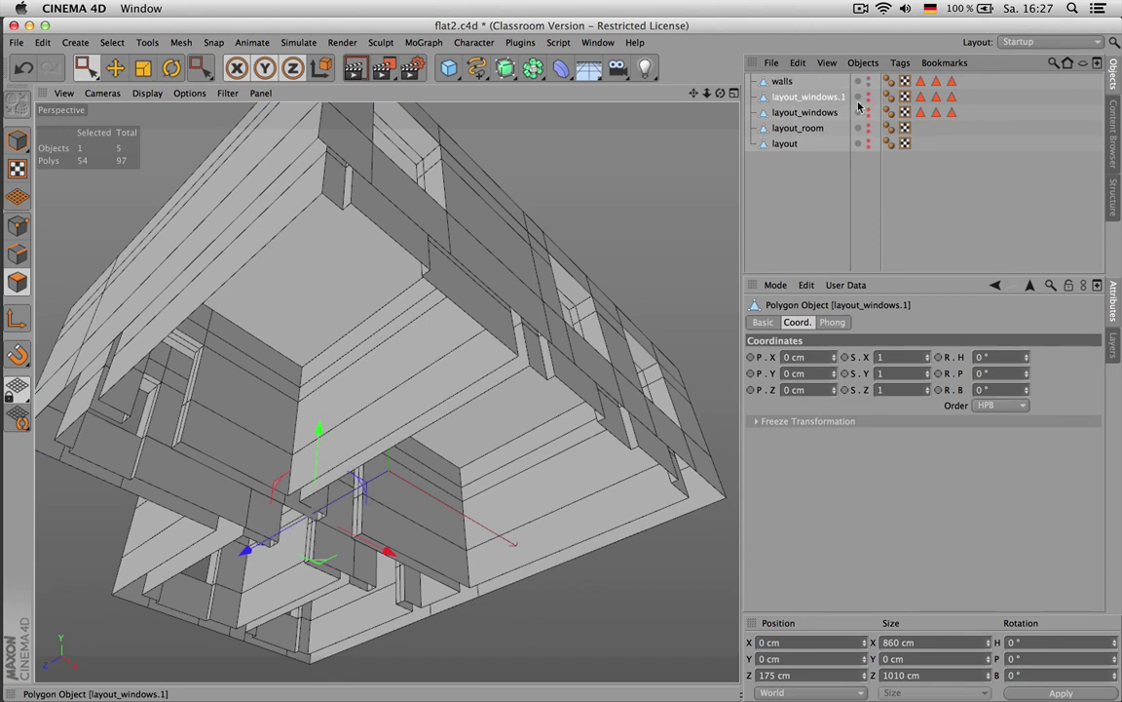
{"action": "left_click", "coordinate": [869, 94], "text": "alt"}
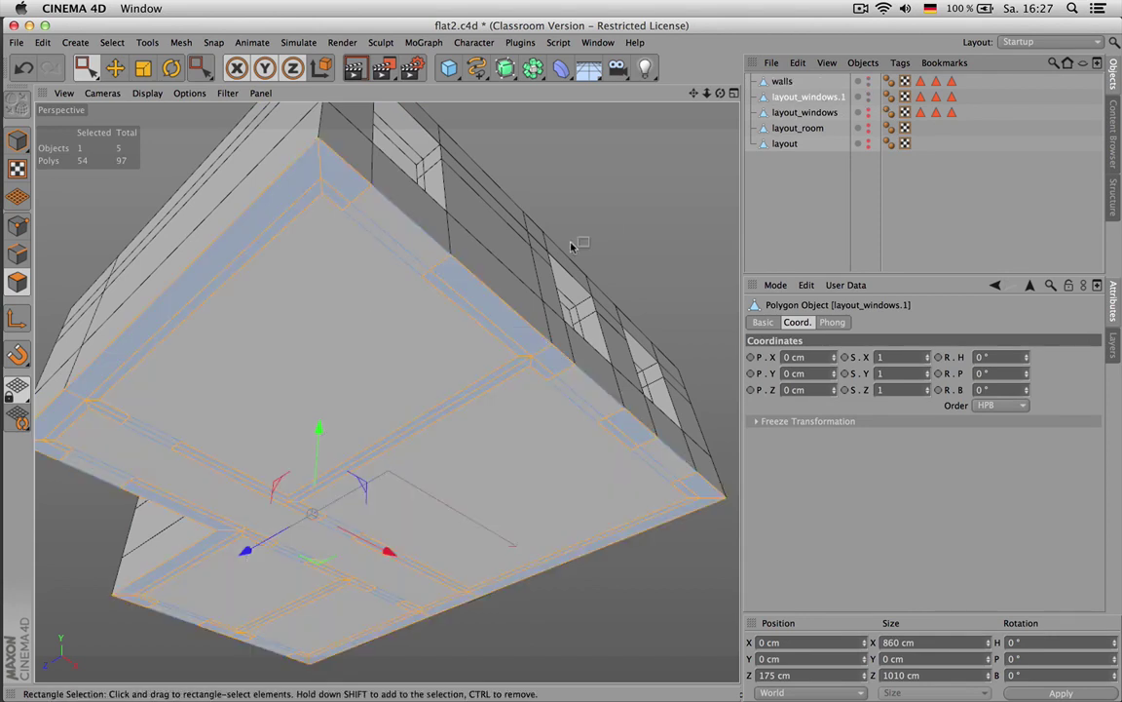
{"action": "key", "text": "Delete"}
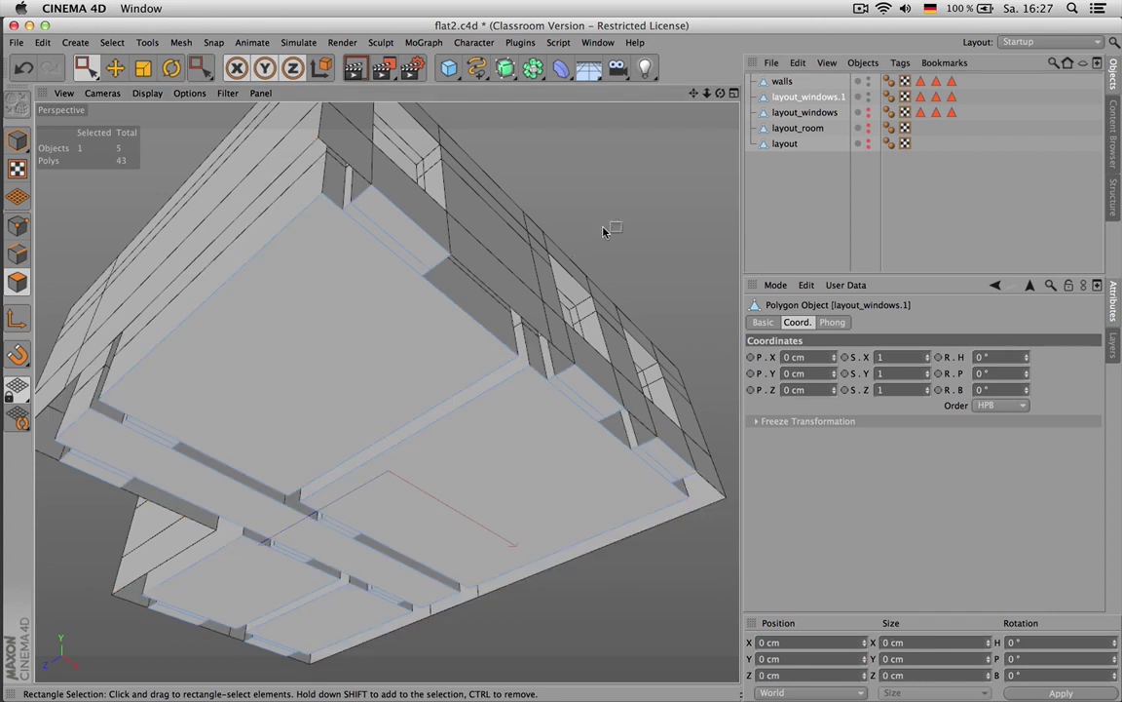
Rename the duplicated layout object as floor and hide it
{"action": "double_click", "coordinate": [809, 96]}
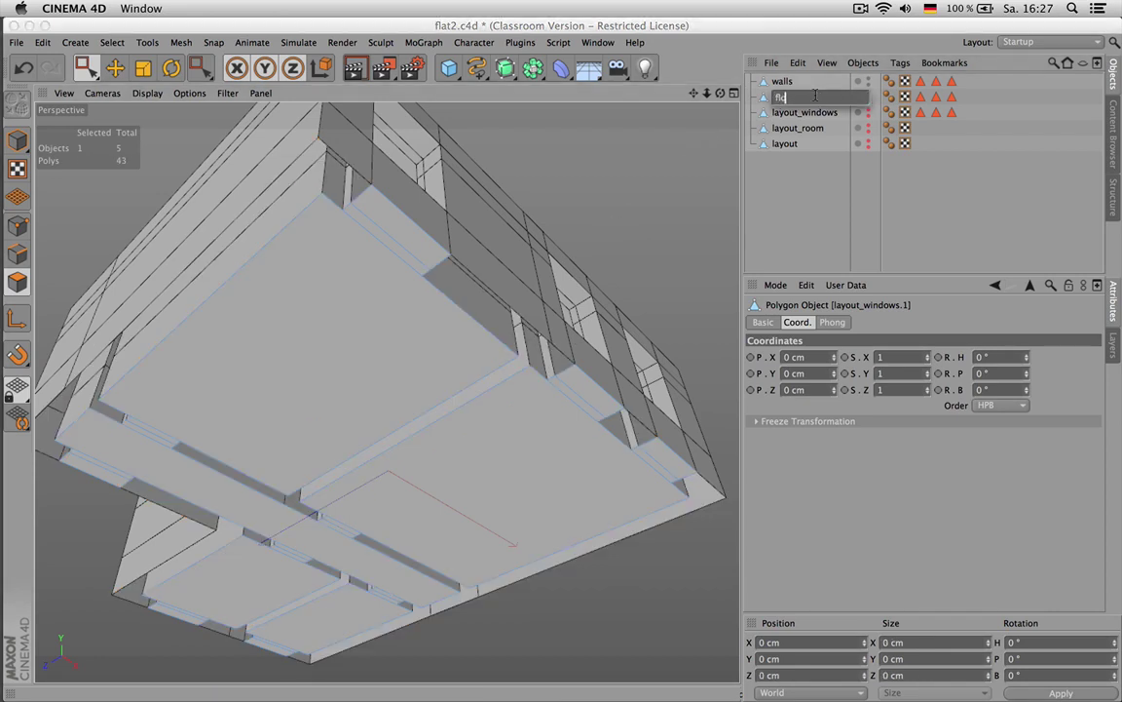
{"action": "key", "text": "Return"}
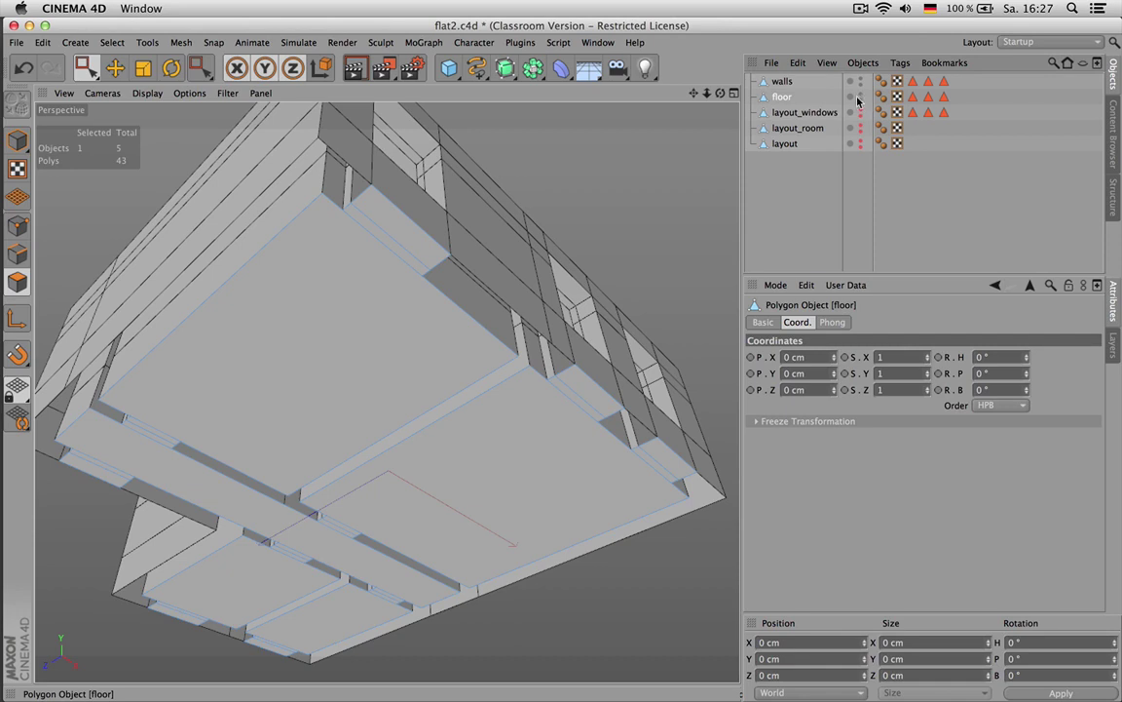
{"action": "left_click", "coordinate": [860, 94]}
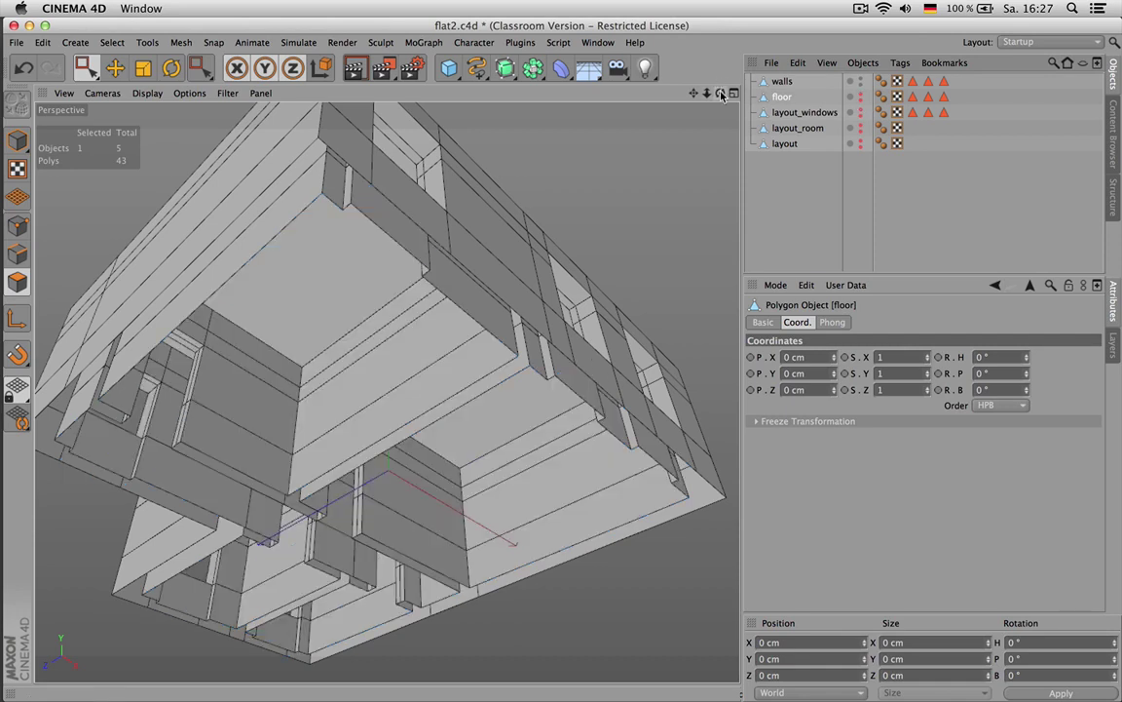
Examine the flat from below, outside and through the window openings to check the walls and floor
{"action": "left_click_drag", "start_coordinate": [720, 93], "coordinate": [1038, 132]}
{"action": "scroll", "coordinate": [564, 416], "scroll_direction": "up", "scroll_amount": 5}
{"action": "left_click_drag", "start_coordinate": [541, 410], "coordinate": [407, 505], "text": "alt"}
{"action": "scroll", "coordinate": [476, 546], "scroll_direction": "up", "scroll_amount": 5}
{"action": "scroll", "coordinate": [406, 505], "scroll_direction": "down", "scroll_amount": 1}
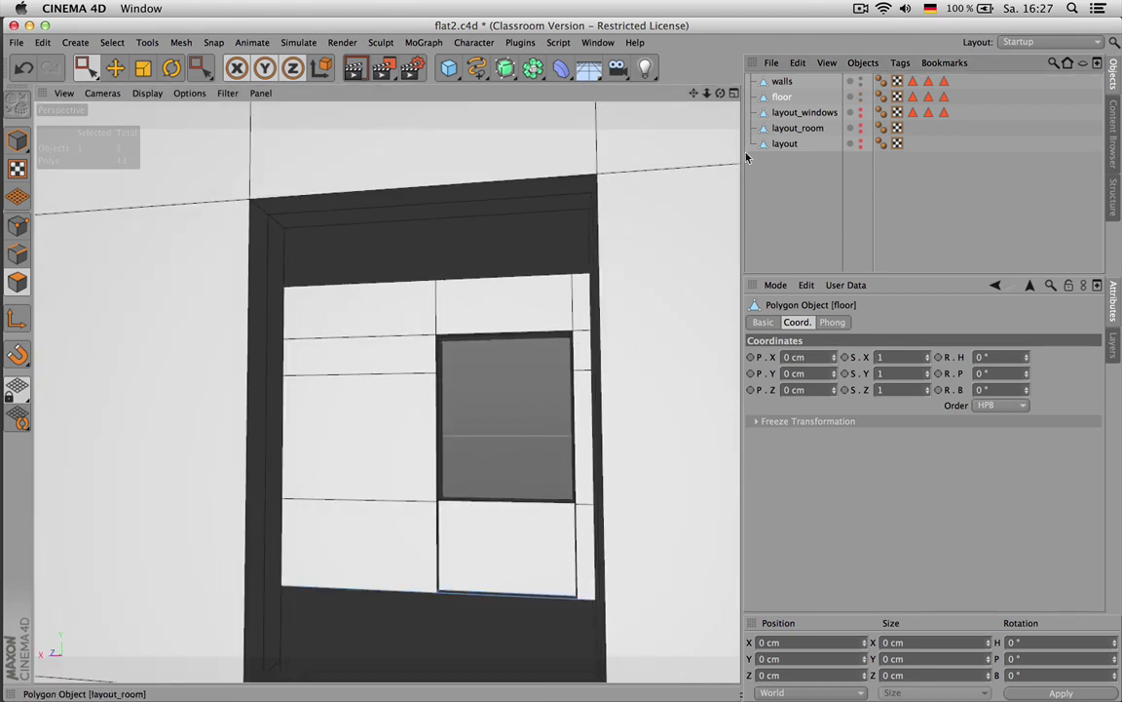
{"action": "left_click_drag", "start_coordinate": [548, 289], "coordinate": [92, 401], "text": "alt"}
{"action": "right_click_drag", "start_coordinate": [281, 380], "coordinate": [372, 354], "text": "alt"}
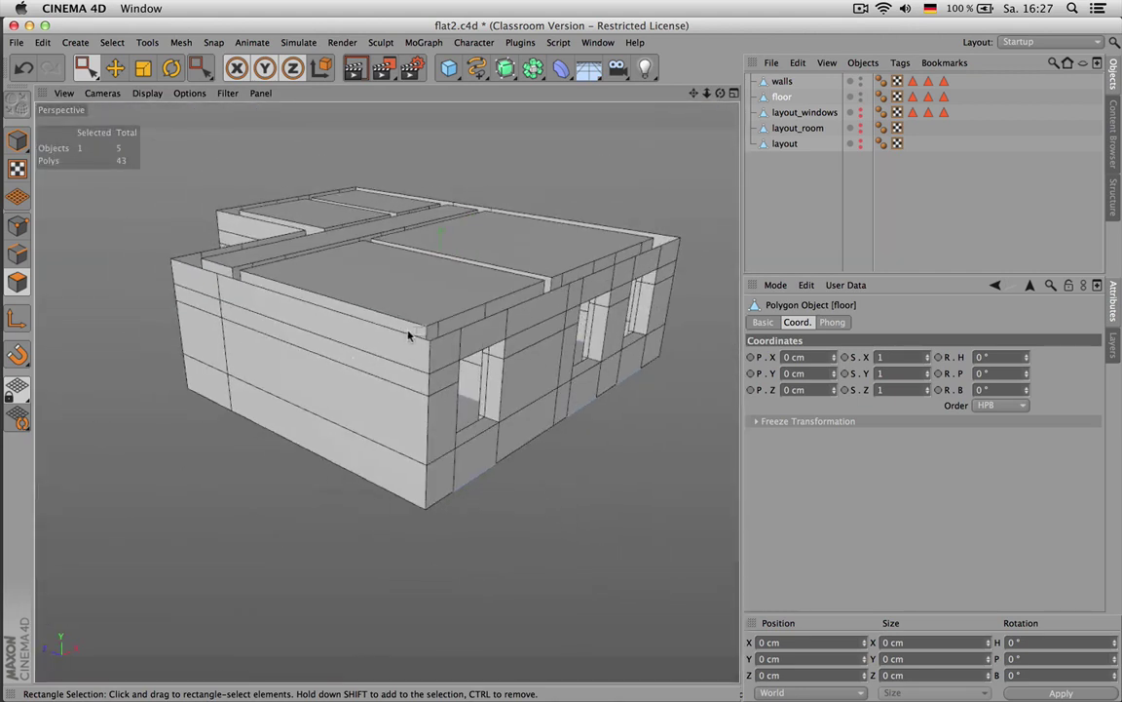
{"action": "left_click_drag", "start_coordinate": [408, 336], "coordinate": [359, 365], "text": "alt"}
{"action": "right_click_drag", "start_coordinate": [358, 365], "coordinate": [378, 374], "text": "alt"}
{"action": "left_click_drag", "start_coordinate": [376, 373], "coordinate": [443, 322], "text": "alt"}
{"action": "left_click_drag", "start_coordinate": [547, 335], "coordinate": [506, 303], "text": "alt"}
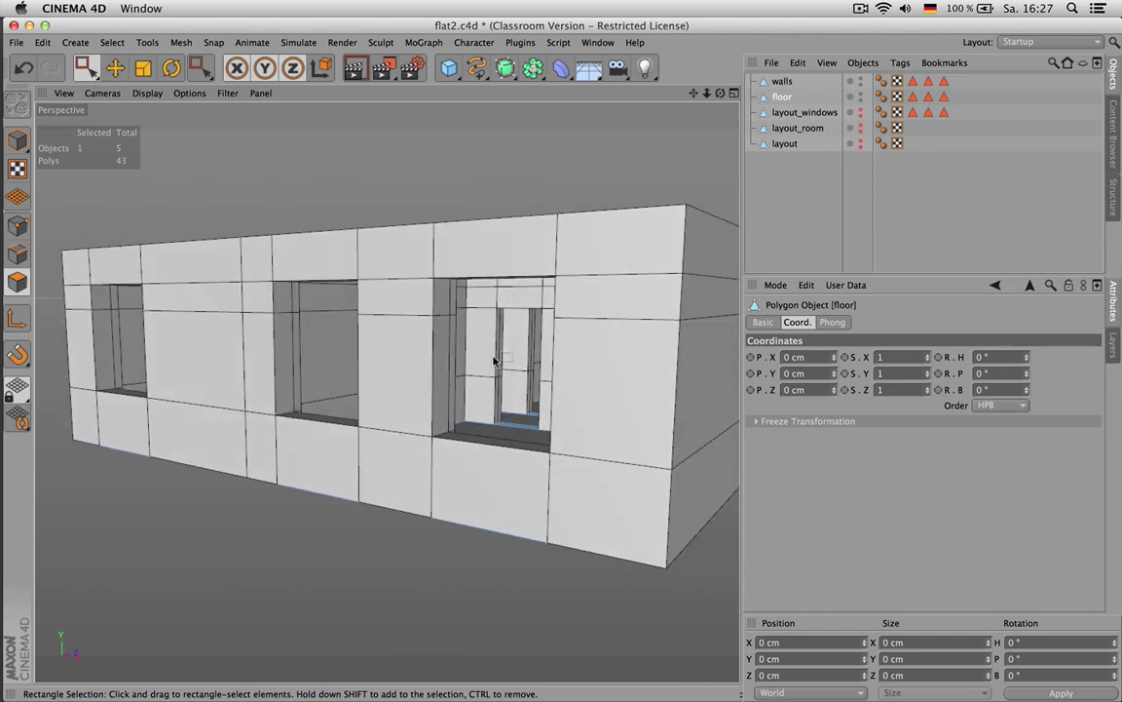
{"action": "left_click_drag", "start_coordinate": [486, 417], "coordinate": [390, 478], "text": "alt"}
Live-select the room-top polygons of the walls object, split them into a separate object and delete them from the original
{"action": "left_click", "coordinate": [787, 82]}
{"action": "scroll", "coordinate": [366, 337], "scroll_direction": "down", "scroll_amount": 3}
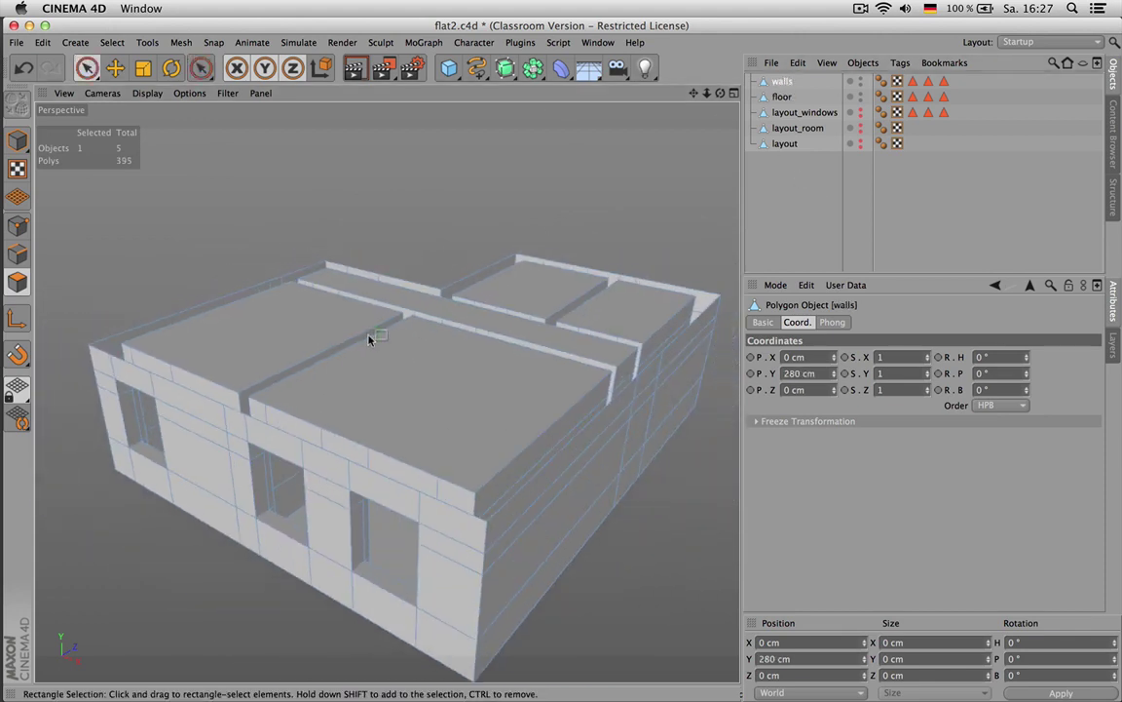
{"action": "key", "text": "9"}
{"action": "left_click", "coordinate": [376, 343]}
{"action": "left_click", "coordinate": [295, 329]}
{"action": "left_click", "coordinate": [488, 413], "text": "shift"}
{"action": "left_click", "coordinate": [523, 293], "text": "shift"}
{"action": "left_click", "coordinate": [614, 312], "text": "shift"}
{"action": "left_click", "coordinate": [602, 349], "text": "shift"}
{"action": "scroll", "coordinate": [496, 306], "scroll_direction": "down", "scroll_amount": 3}
{"action": "scroll", "coordinate": [496, 306], "scroll_direction": "up", "scroll_amount": 2}
{"action": "left_click_drag", "start_coordinate": [523, 253], "coordinate": [478, 317], "text": "alt"}
{"action": "middle_click_drag", "start_coordinate": [478, 318], "coordinate": [478, 268], "text": "alt"}
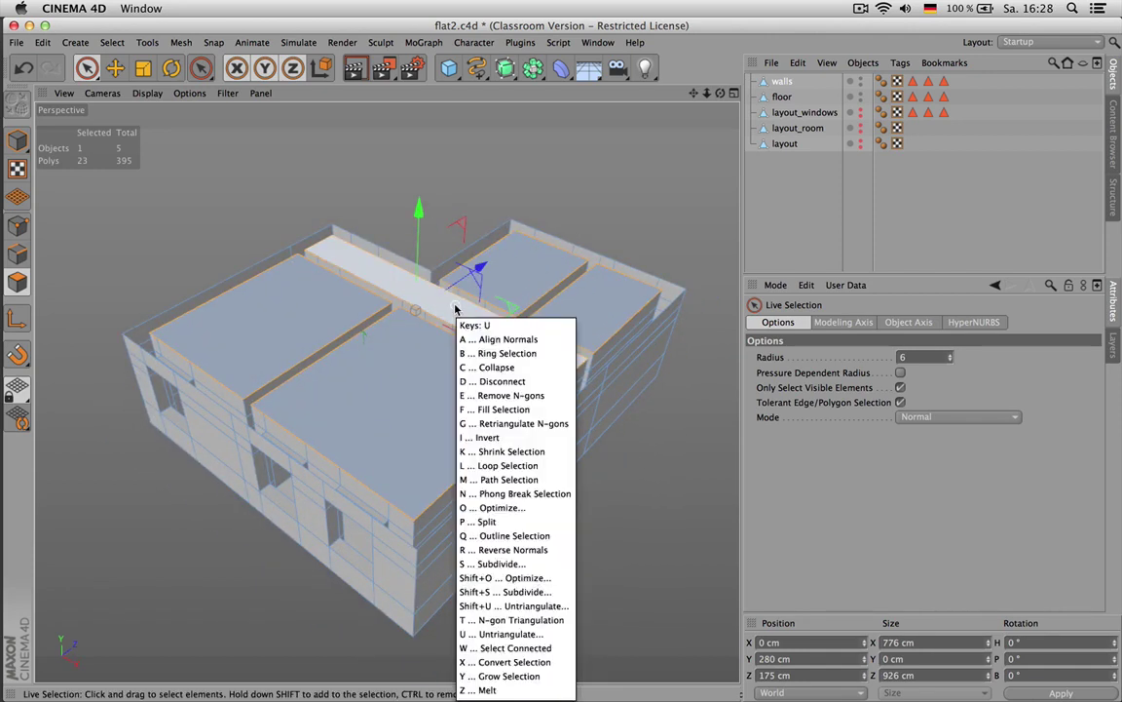
{"action": "key", "text": "u"}
{"action": "key", "text": "p"}
{"action": "key", "text": "Delete"}
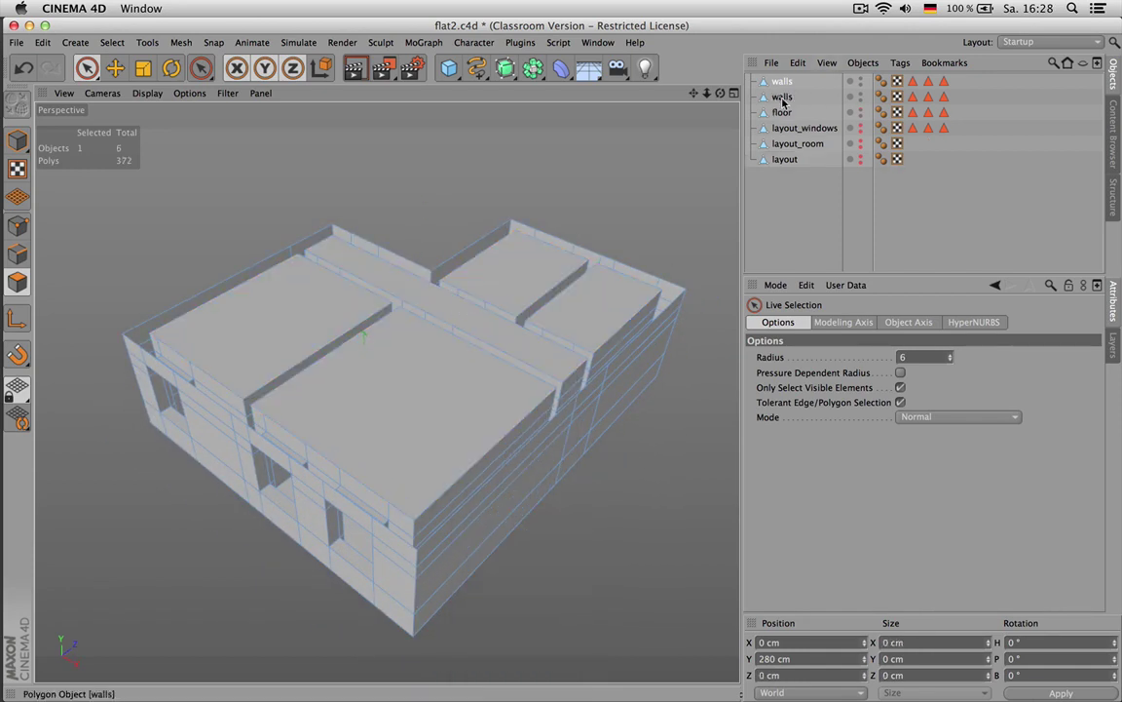
Rename the split-off object as ceiling and place it above walls in the object list
{"action": "double_click", "coordinate": [784, 98]}
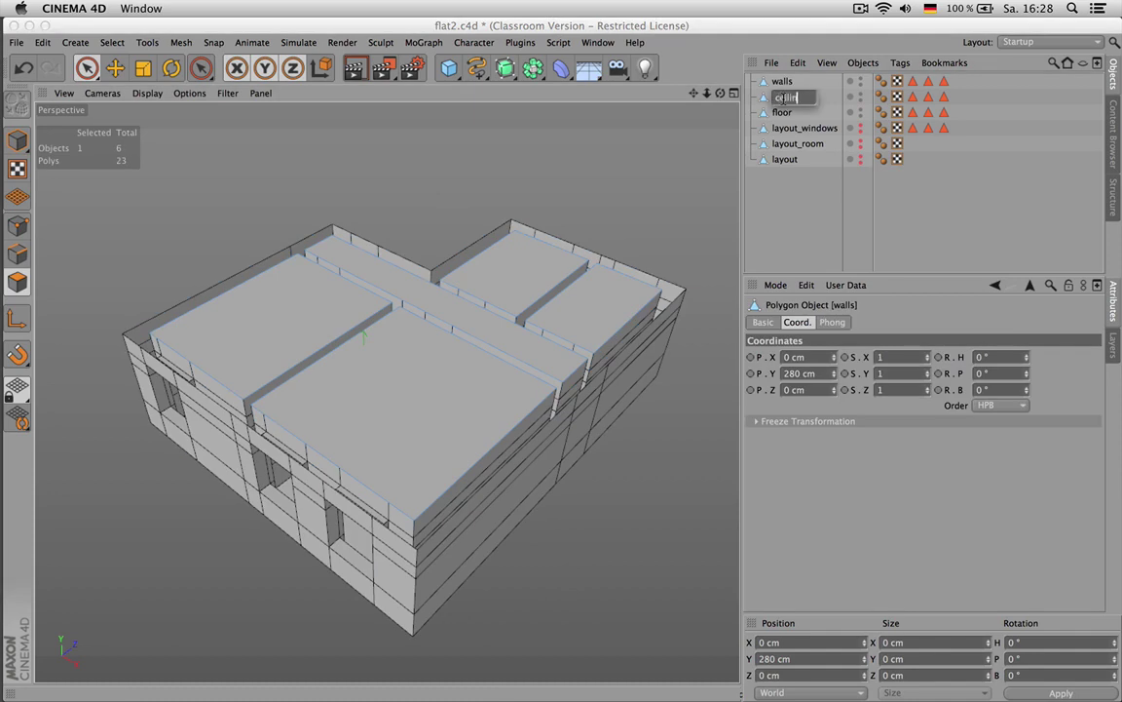
{"action": "key", "text": "Return"}
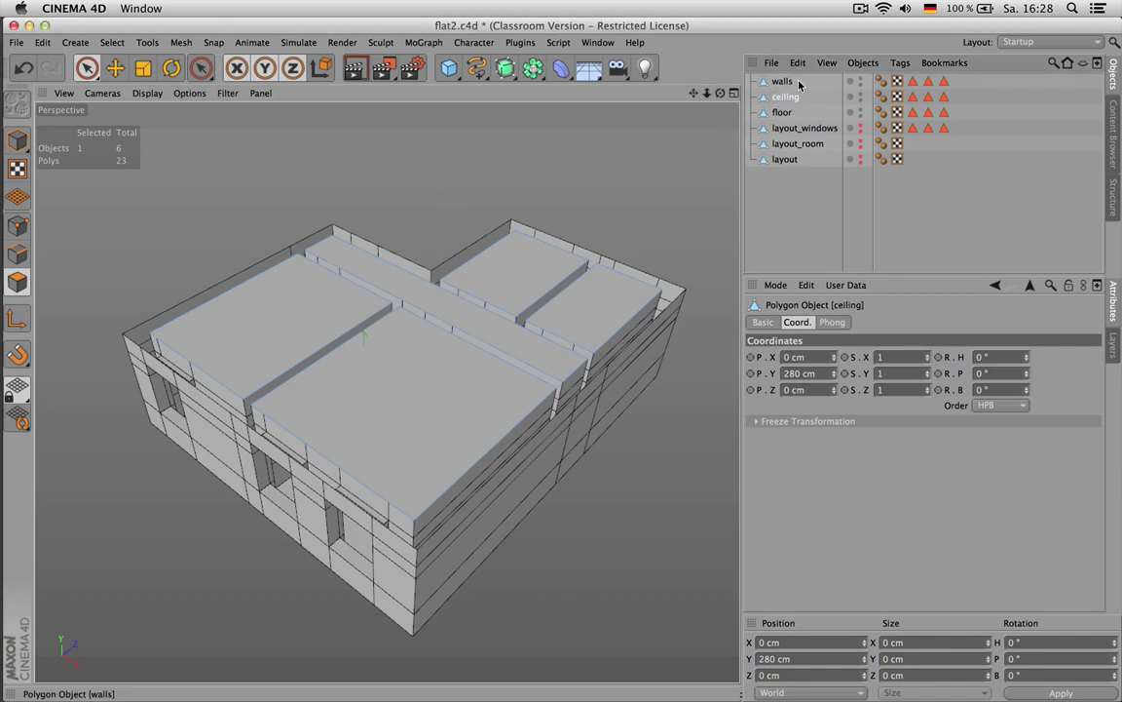
{"action": "left_click_drag", "start_coordinate": [779, 96], "coordinate": [775, 83]}
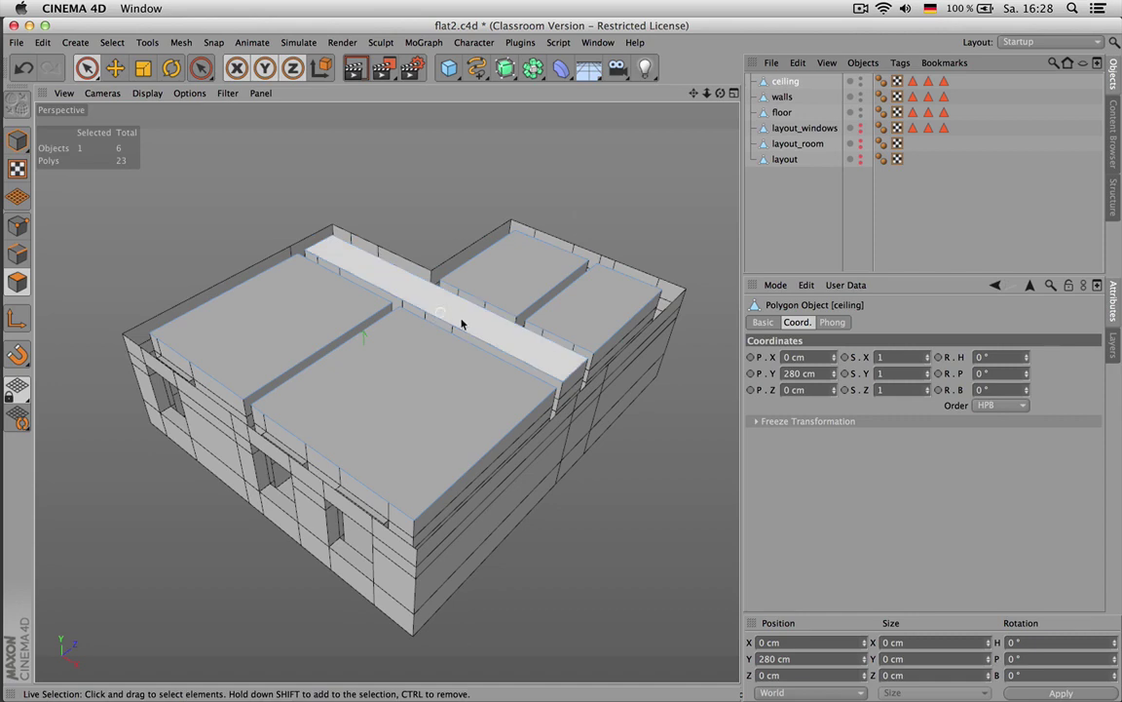
Select all polygons of the ceiling object and hide the walls and floor objects
{"action": "key", "text": "ctrl+a"}
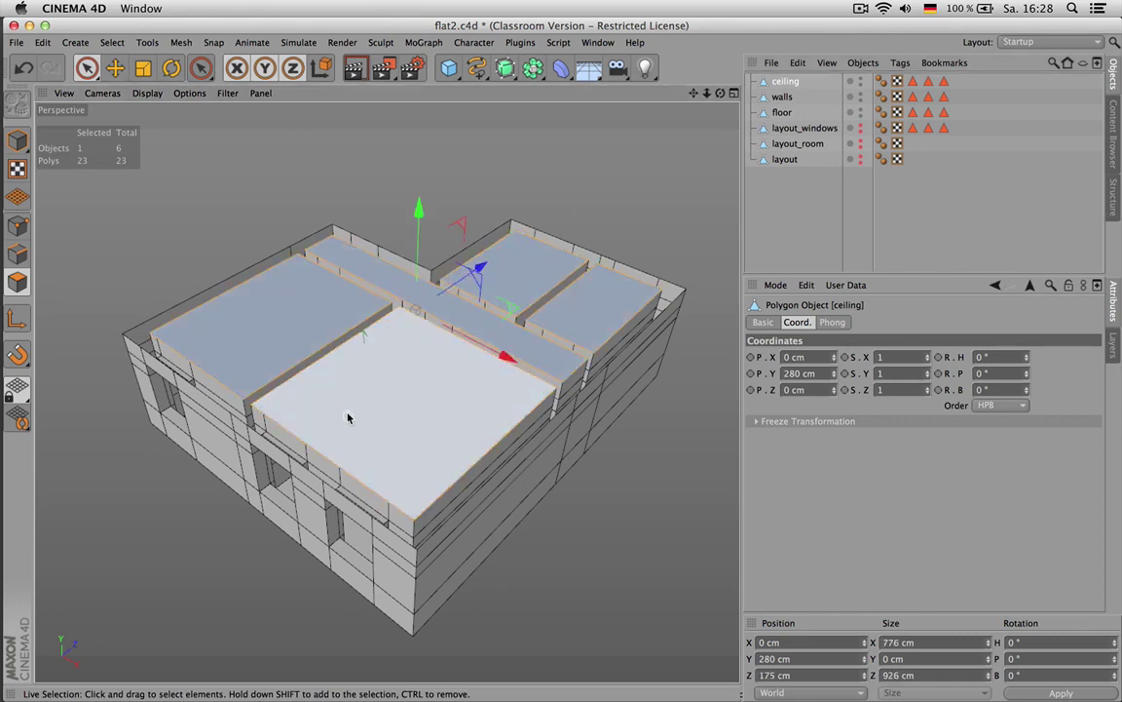
{"action": "scroll", "coordinate": [334, 405], "scroll_direction": "up", "scroll_amount": 3}
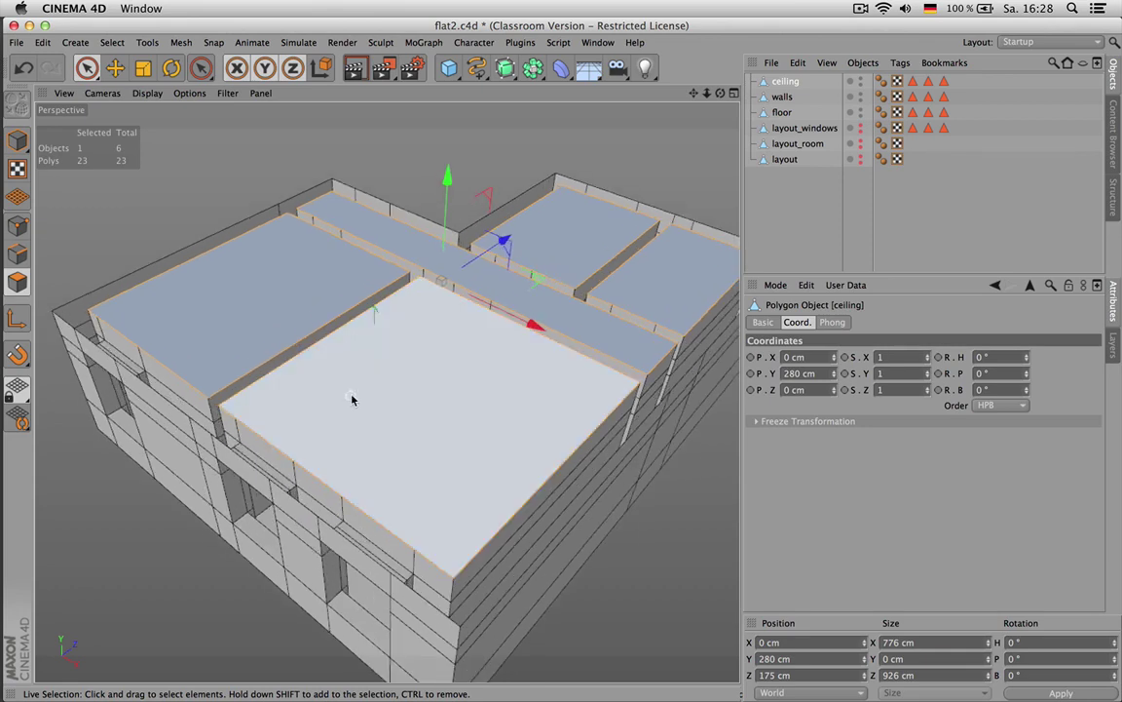
{"action": "left_click", "coordinate": [861, 95]}
{"action": "left_click", "coordinate": [860, 110]}
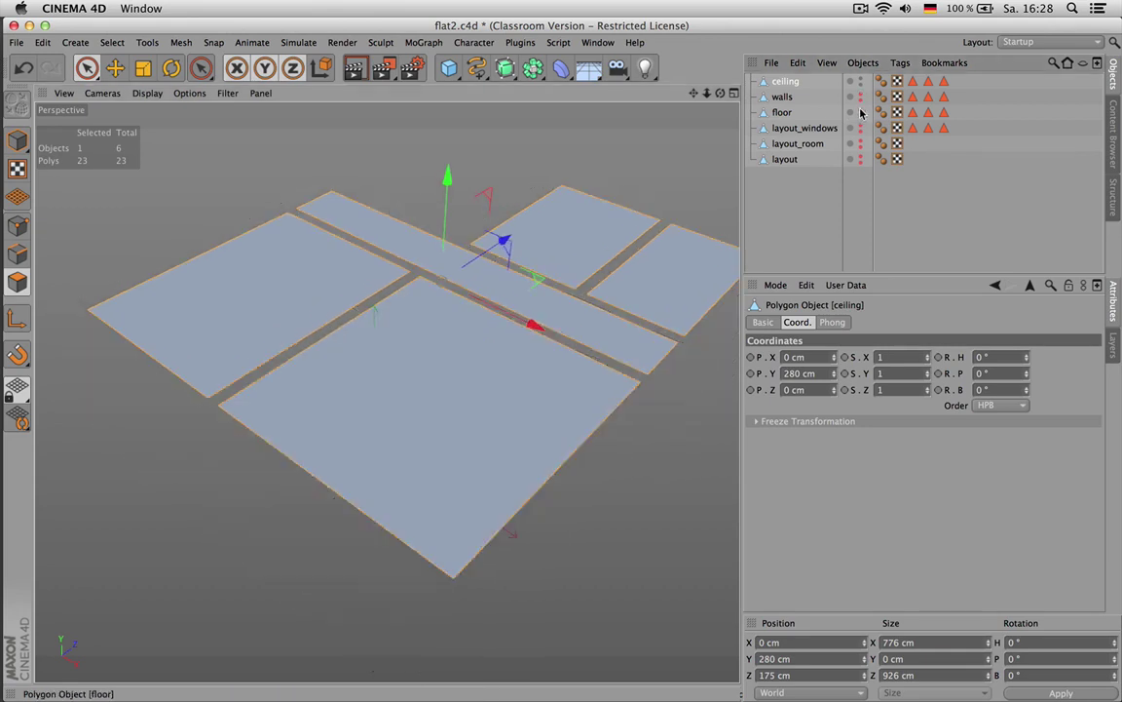
Try beveling the ceiling polygons with extrusion -32.16 cm, inner offset 22.84 cm, subdivision 6 and the User profile type
{"action": "left_click_drag", "start_coordinate": [721, 94], "coordinate": [850, 76]}
{"action": "scroll", "coordinate": [545, 164], "scroll_direction": "down", "scroll_amount": 3}
{"action": "key", "text": "m"}
{"action": "key", "text": "s"}
{"action": "left_click_drag", "start_coordinate": [559, 182], "coordinate": [556, 182]}
{"action": "left_click_drag", "start_coordinate": [351, 394], "coordinate": [398, 394]}
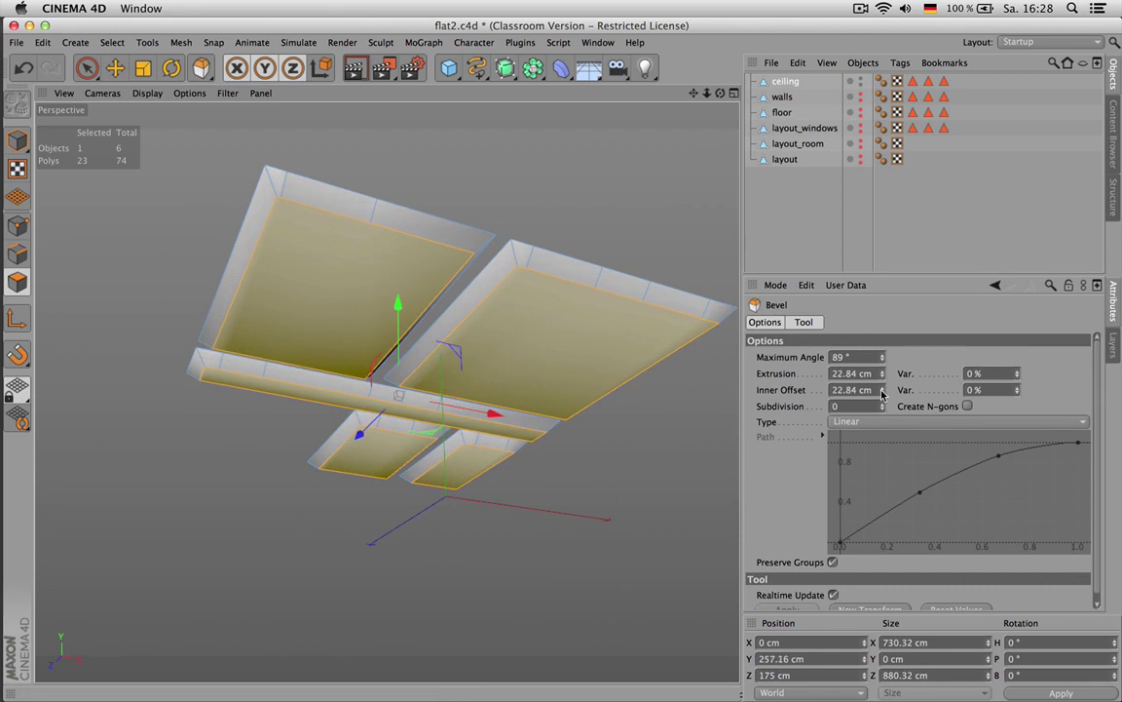
{"action": "mouse_move", "coordinate": [883, 374]}
{"action": "left_mouse_down"}
{"action": "mouse_move", "coordinate": [883, 443]}
{"action": "mouse_move", "coordinate": [883, 390]}
{"action": "left_mouse_up"}
{"action": "left_click", "coordinate": [879, 422]}
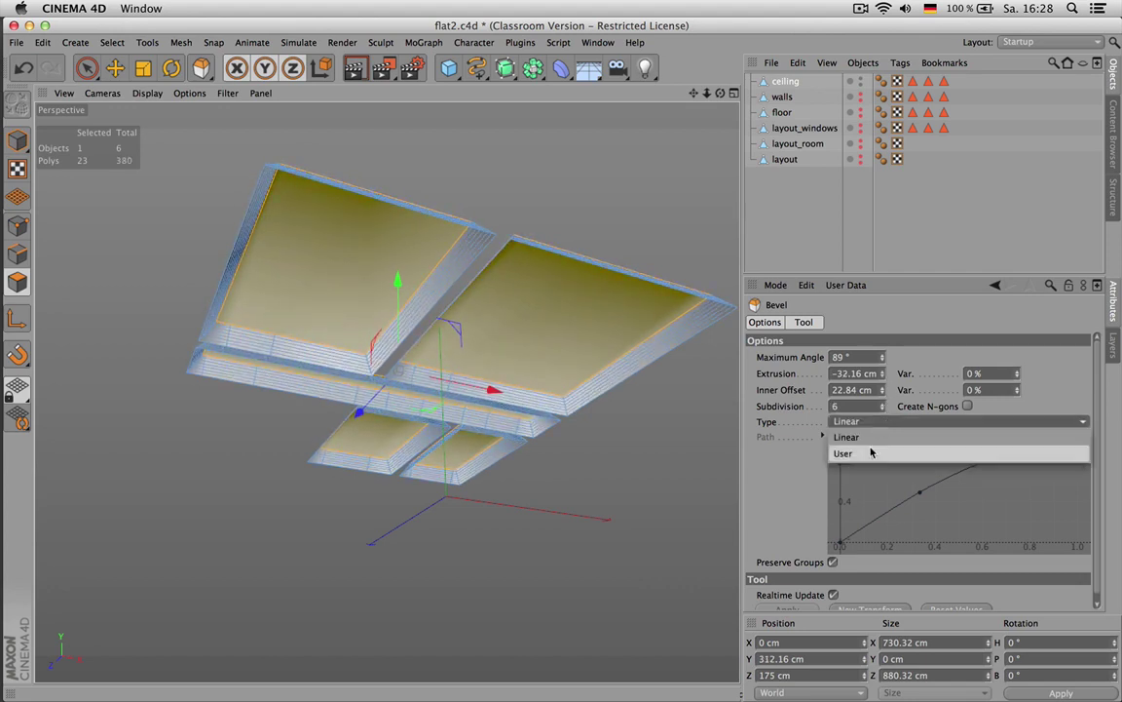
{"action": "left_click", "coordinate": [877, 453]}
Reshape the ceiling bevel's path curve by moving its two inner points and set the subdivision to 10
{"action": "scroll", "coordinate": [682, 336], "scroll_direction": "up", "scroll_amount": 3}
{"action": "scroll", "coordinate": [677, 346], "scroll_direction": "up", "scroll_amount": 3}
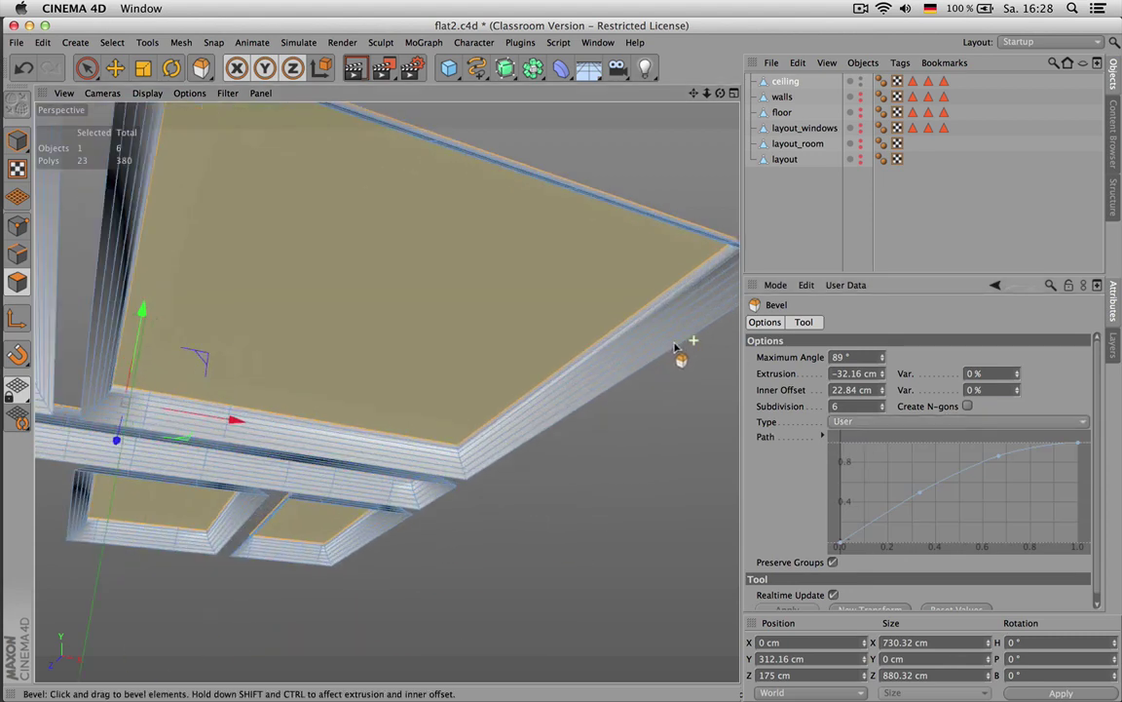
{"action": "scroll", "coordinate": [387, 393], "scroll_direction": "down", "scroll_amount": 2}
{"action": "left_click_drag", "start_coordinate": [387, 392], "coordinate": [387, 392], "text": "alt"}
{"action": "left_click_drag", "start_coordinate": [911, 493], "coordinate": [898, 486]}
{"action": "left_click_drag", "start_coordinate": [991, 456], "coordinate": [1002, 472]}
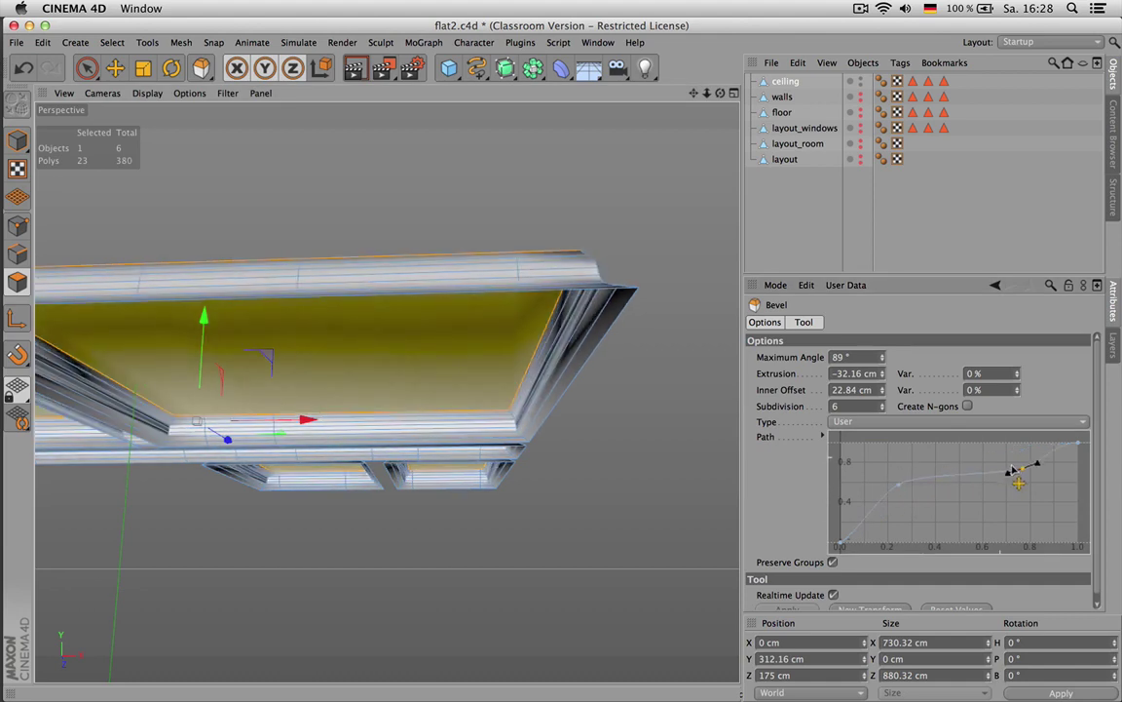
{"action": "mouse_move", "coordinate": [887, 492]}
{"action": "left_mouse_down"}
{"action": "mouse_move", "coordinate": [878, 509]}
{"action": "mouse_move", "coordinate": [889, 484]}
{"action": "left_mouse_up"}
{"action": "left_click", "coordinate": [883, 403]}
{"action": "left_click", "coordinate": [882, 403]}
{"action": "left_click", "coordinate": [882, 404]}
{"action": "left_click", "coordinate": [883, 403]}
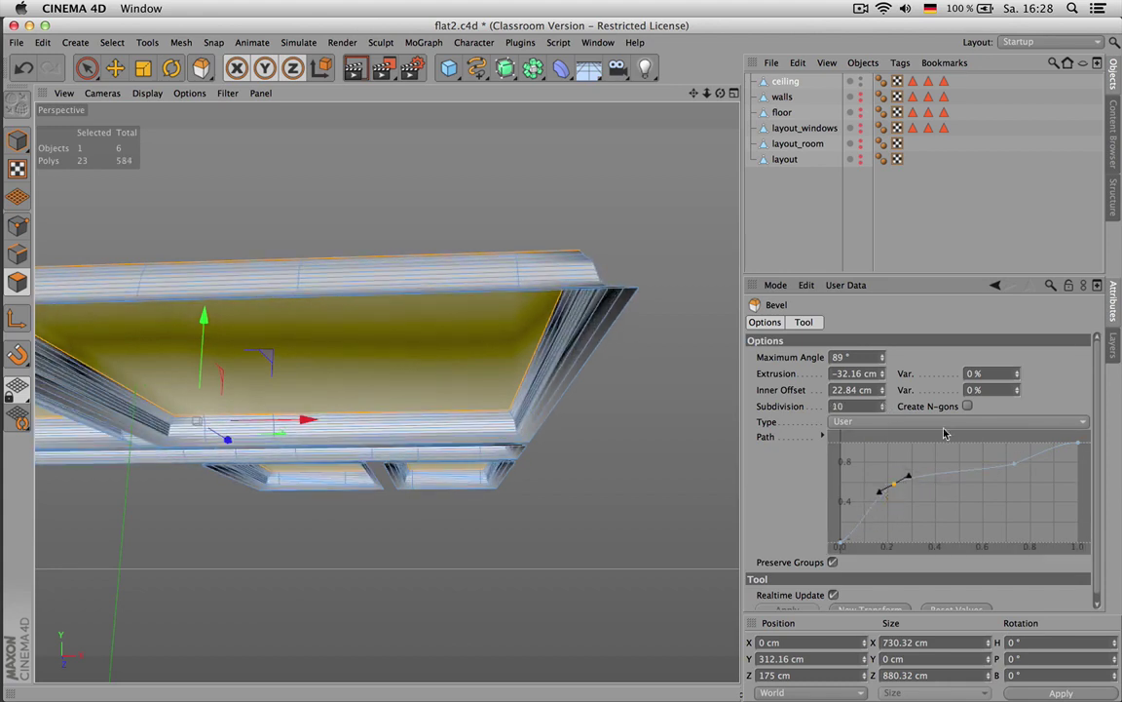
Try further path-curve shapes for the ceiling bevel's moulding profile and undo the whole bevel
{"action": "mouse_move", "coordinate": [1012, 470]}
{"action": "left_mouse_down"}
{"action": "mouse_move", "coordinate": [1014, 499]}
{"action": "mouse_move", "coordinate": [1003, 490]}
{"action": "mouse_move", "coordinate": [1010, 463]}
{"action": "left_mouse_up"}
{"action": "mouse_move", "coordinate": [890, 484]}
{"action": "left_mouse_down"}
{"action": "mouse_move", "coordinate": [877, 512]}
{"action": "mouse_move", "coordinate": [864, 497]}
{"action": "mouse_move", "coordinate": [887, 493]}
{"action": "left_mouse_up"}
{"action": "left_click_drag", "start_coordinate": [1010, 462], "coordinate": [974, 498]}
{"action": "left_click_drag", "start_coordinate": [888, 492], "coordinate": [903, 512]}
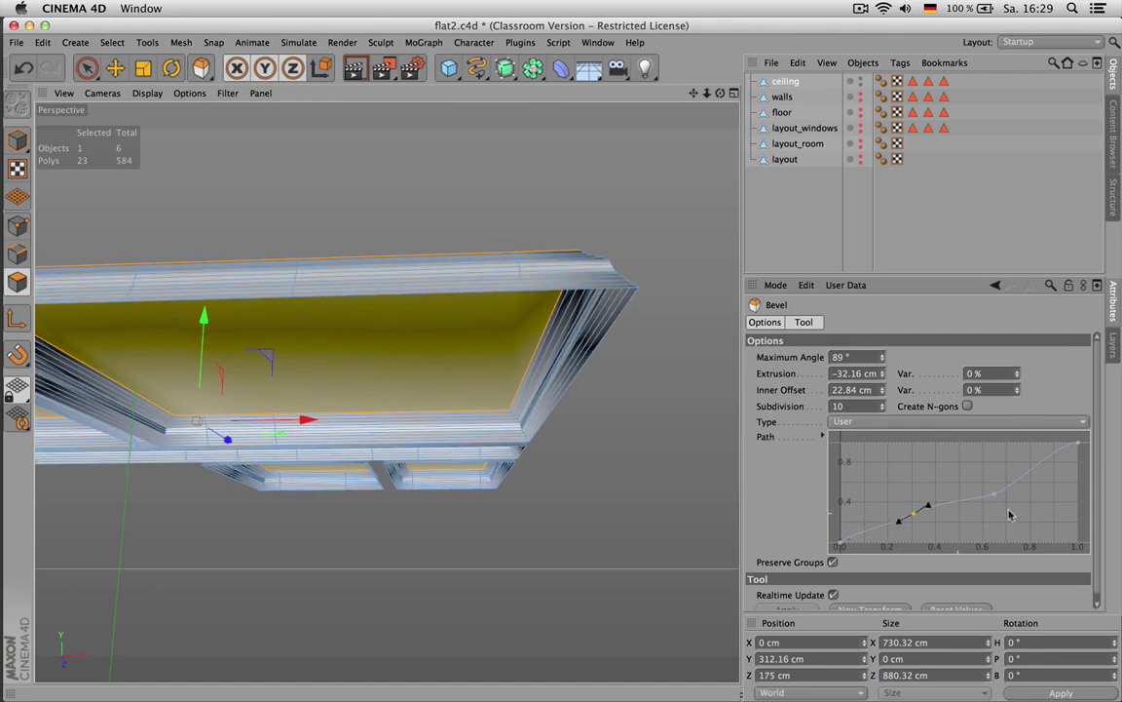
{"action": "left_click_drag", "start_coordinate": [986, 494], "coordinate": [947, 477]}
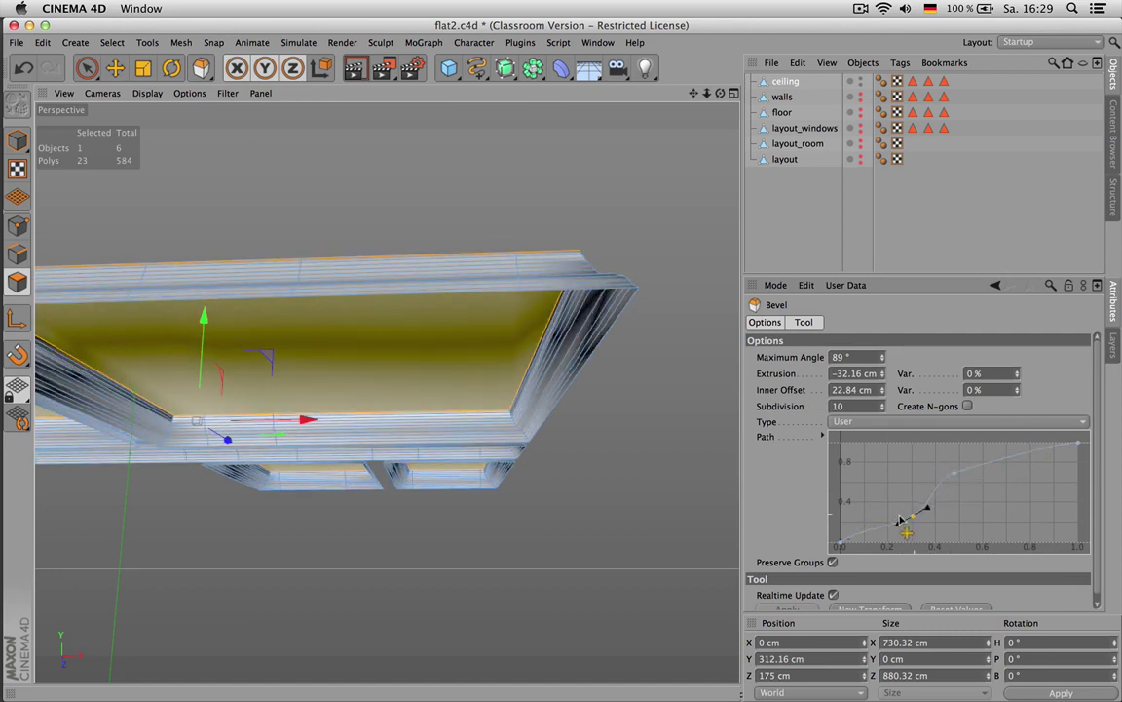
{"action": "scroll", "coordinate": [574, 383], "scroll_direction": "up", "scroll_amount": 5}
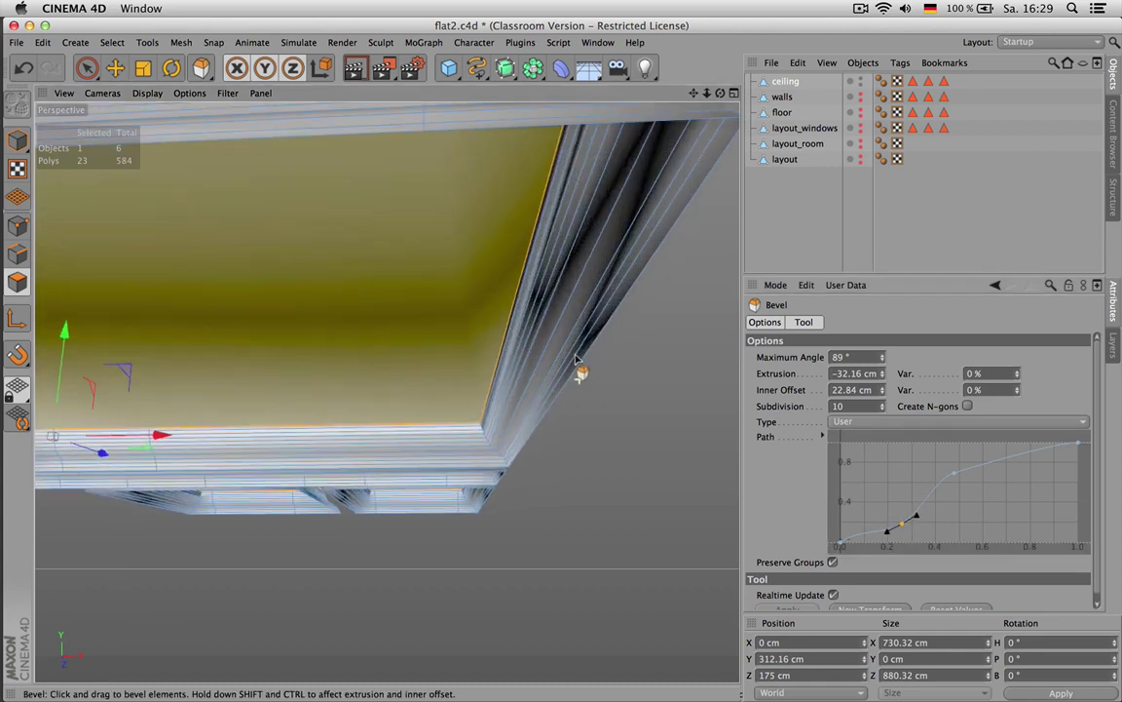
{"action": "left_click_drag", "start_coordinate": [720, 94], "coordinate": [686, 178]}
{"action": "left_click_drag", "start_coordinate": [387, 391], "coordinate": [386, 391], "text": "alt"}
{"action": "mouse_move", "coordinate": [944, 473]}
{"action": "left_mouse_down"}
{"action": "mouse_move", "coordinate": [953, 464]}
{"action": "mouse_move", "coordinate": [943, 481]}
{"action": "mouse_move", "coordinate": [930, 473]}
{"action": "mouse_move", "coordinate": [956, 470]}
{"action": "left_mouse_up"}
{"action": "mouse_move", "coordinate": [880, 519]}
{"action": "left_mouse_down"}
{"action": "mouse_move", "coordinate": [911, 515]}
{"action": "mouse_move", "coordinate": [963, 468]}
{"action": "mouse_move", "coordinate": [990, 472]}
{"action": "mouse_move", "coordinate": [962, 460]}
{"action": "mouse_move", "coordinate": [986, 459]}
{"action": "left_mouse_up"}
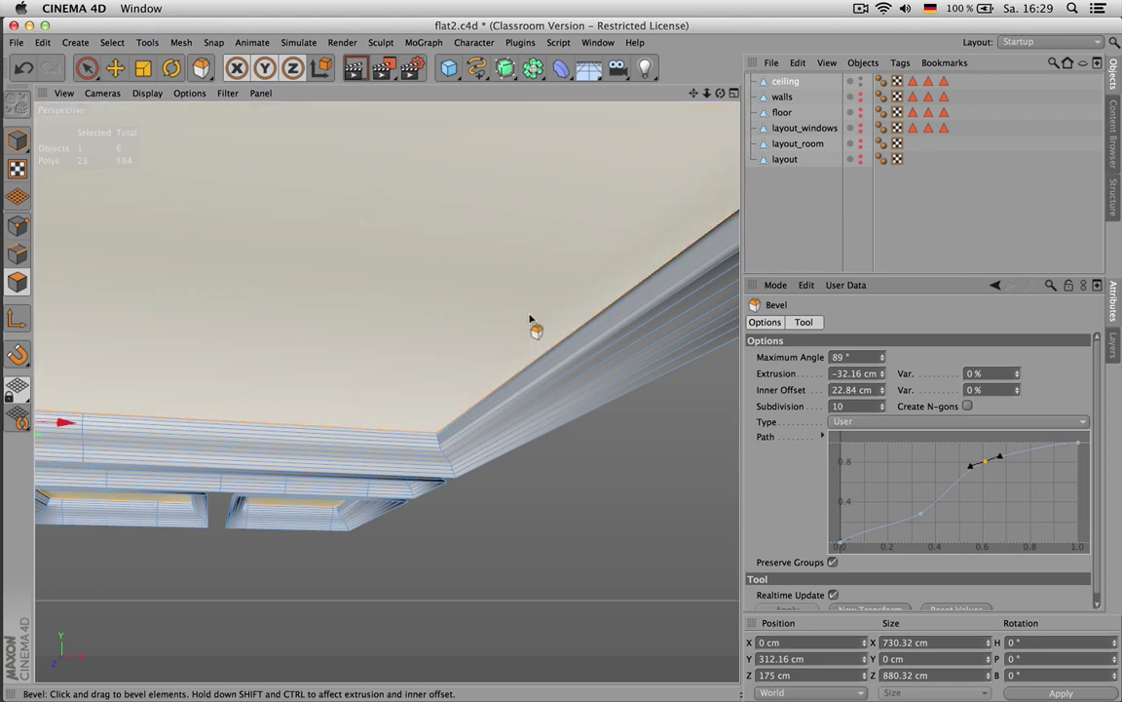
{"action": "key", "text": "super+z"}
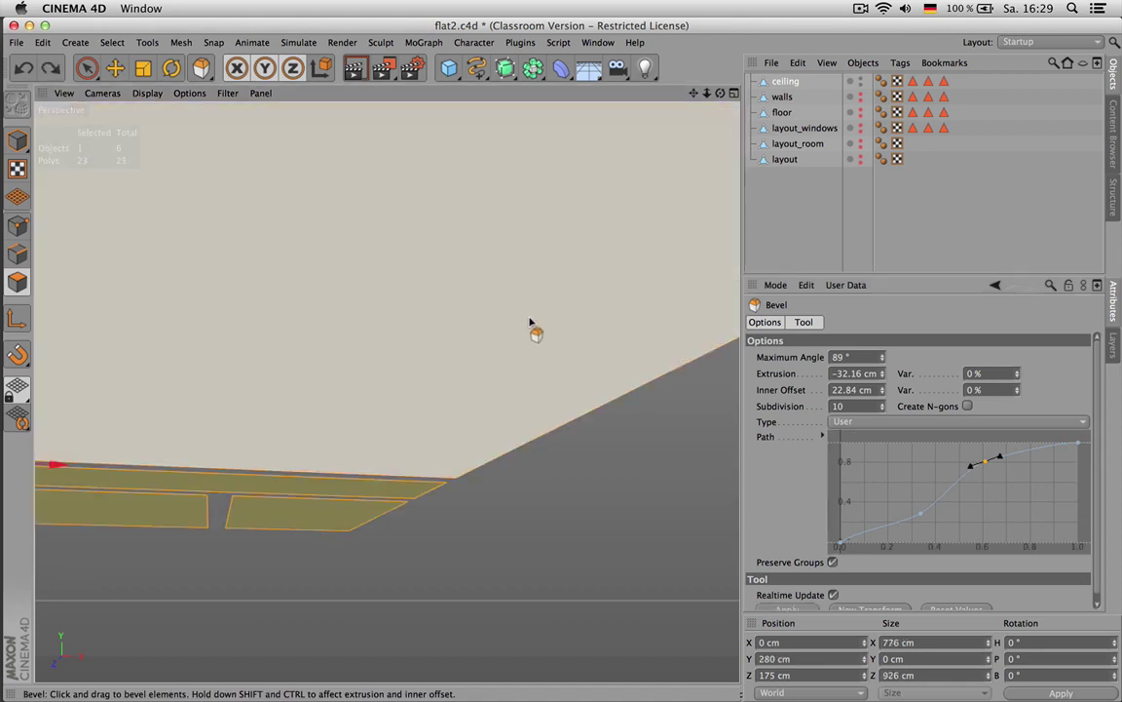
Try extruding the ceiling polygons by -20.05 cm and insetting them with Extrude Inner by 32.307 cm
{"action": "key", "text": "d"}
{"action": "left_click_drag", "start_coordinate": [577, 496], "coordinate": [542, 506]}
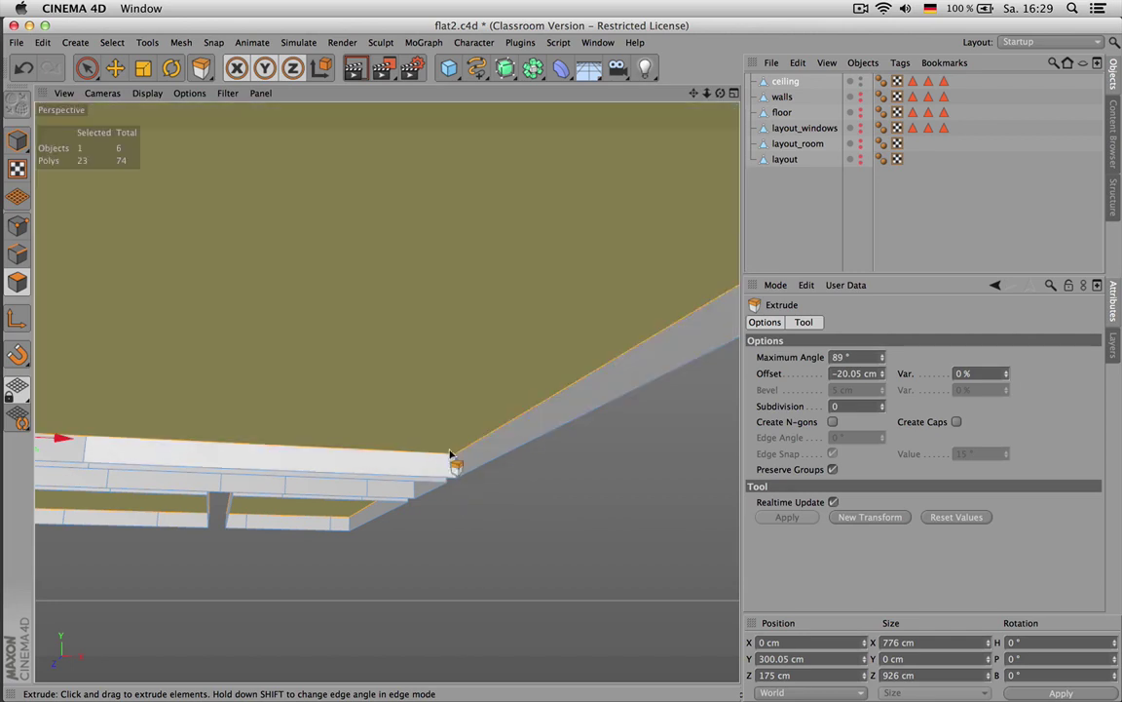
{"action": "scroll", "coordinate": [543, 446], "scroll_direction": "down", "scroll_amount": 2}
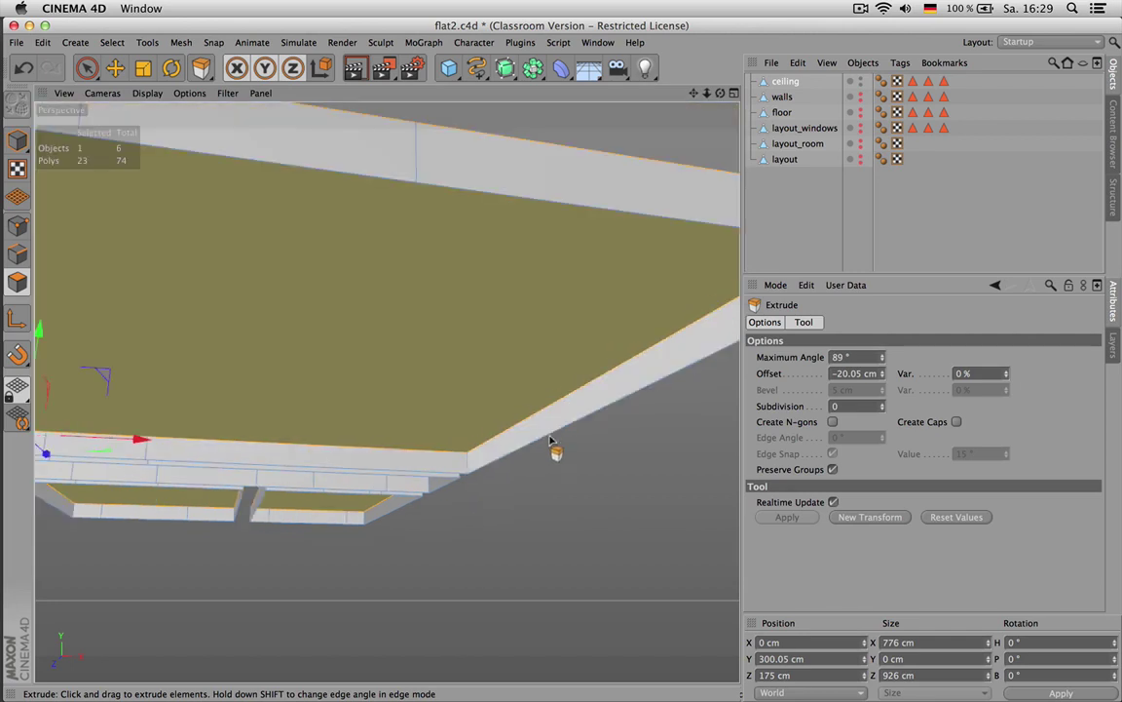
{"action": "key", "text": "i"}
{"action": "left_click_drag", "start_coordinate": [564, 435], "coordinate": [677, 446]}
{"action": "left_click_drag", "start_coordinate": [438, 458], "coordinate": [558, 451], "text": "alt"}
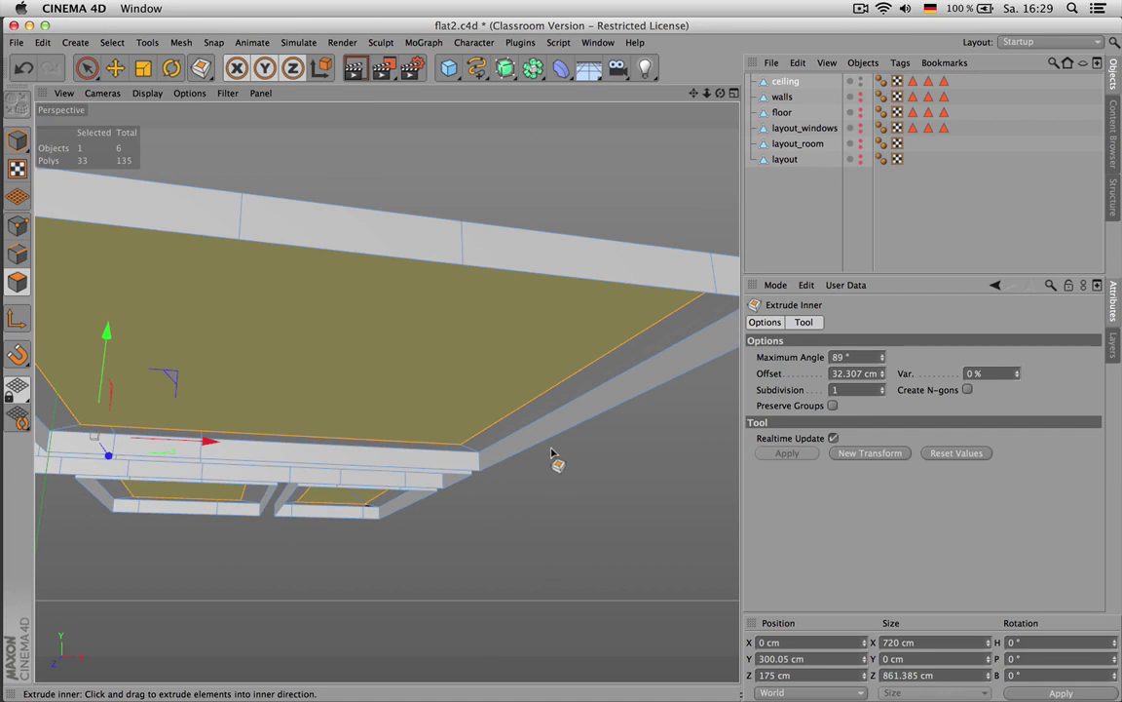
Try another step in the ceiling profile with a further Extrude and a 7.1 cm Extrude Inner
{"action": "key", "text": "d"}
{"action": "left_click_drag", "start_coordinate": [546, 454], "coordinate": [597, 458]}
{"action": "key", "text": "i"}
{"action": "key", "text": "d"}
{"action": "key", "text": "i"}
Undo all extrusions and inner extrusions of the ceiling back to the flat polygons
{"action": "key", "text": "super+z"}
{"action": "key", "text": "super+z"}
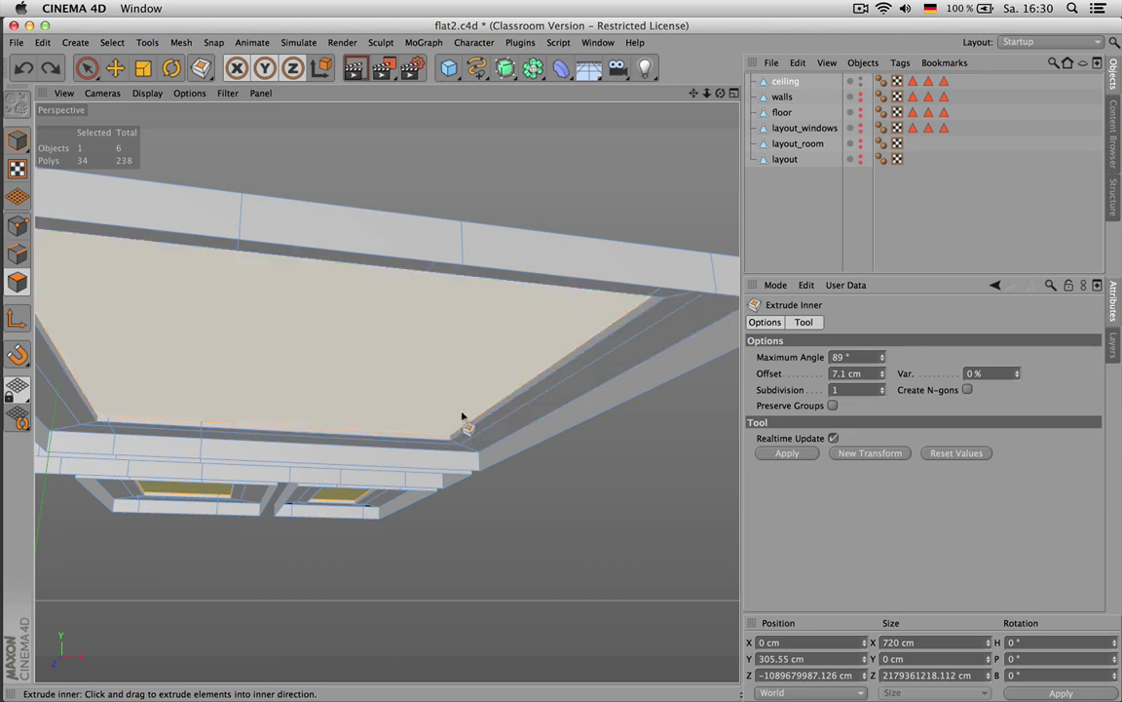
{"action": "key", "text": "super+z"}
{"action": "key", "text": "super+z"}
{"action": "key", "text": "super+z"}
{"action": "key", "text": "super+z"}
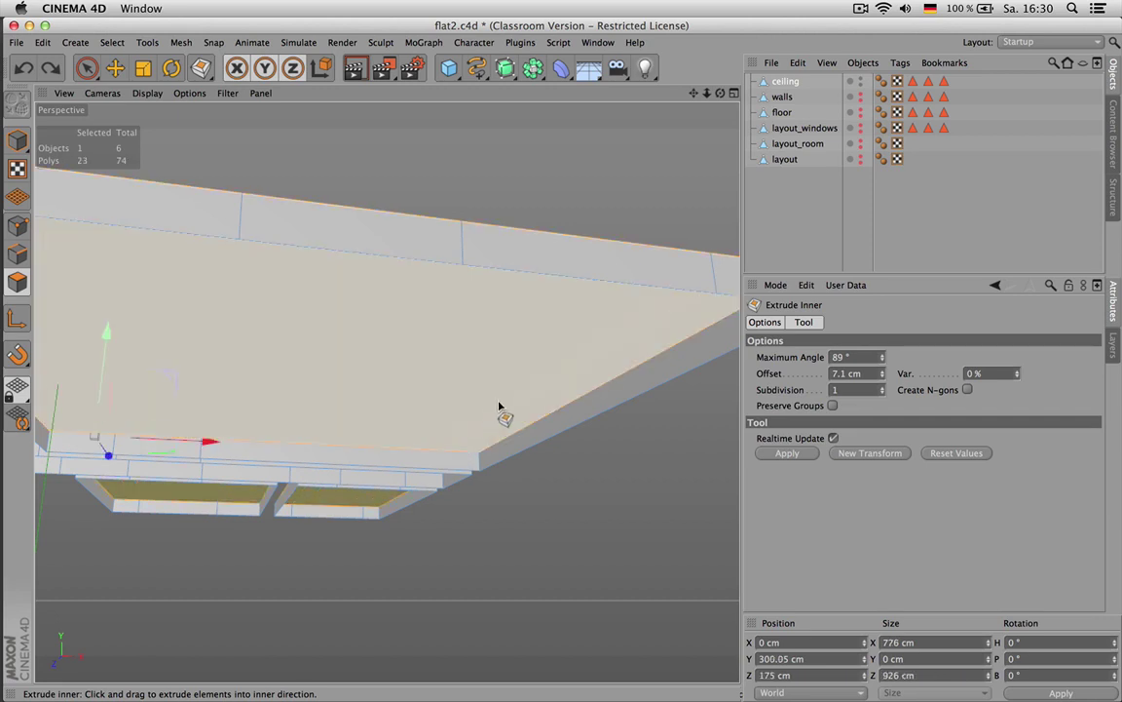
{"action": "key", "text": "super+z"}
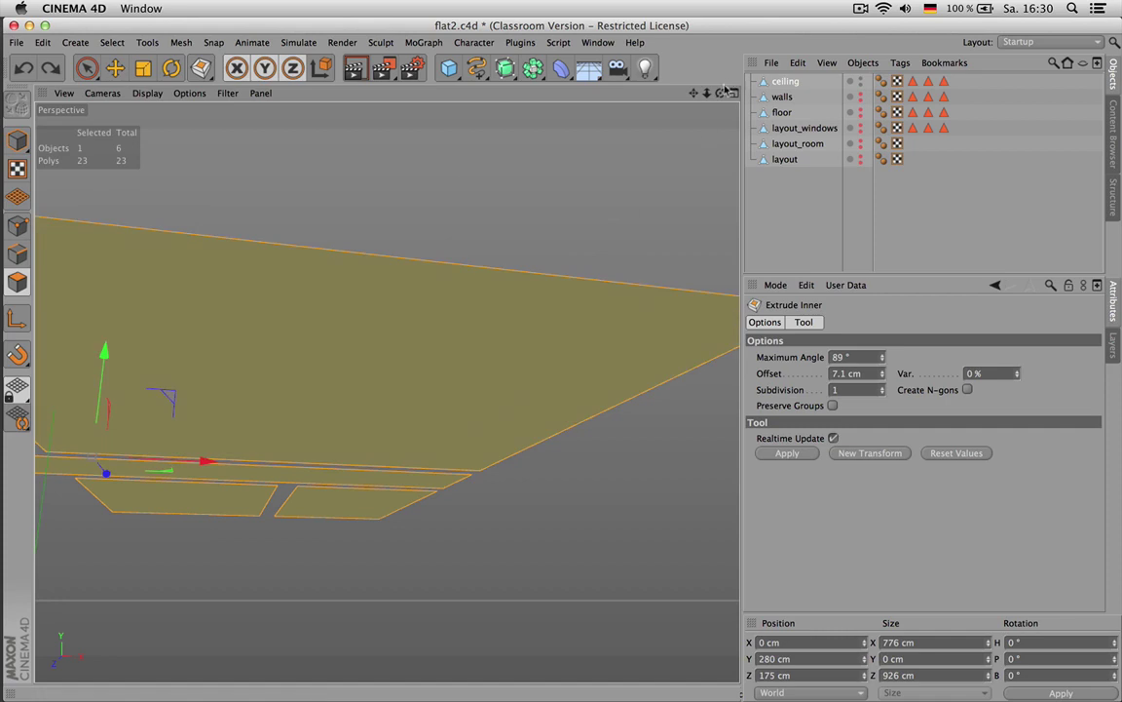
In point mode, live-select the surplus points along the ceiling outlines with radius 4 and delete them, keeping the corners, and return to polygon mode
{"action": "left_click_drag", "start_coordinate": [720, 93], "coordinate": [799, 273]}
{"action": "scroll", "coordinate": [564, 230], "scroll_direction": "down", "scroll_amount": 10}
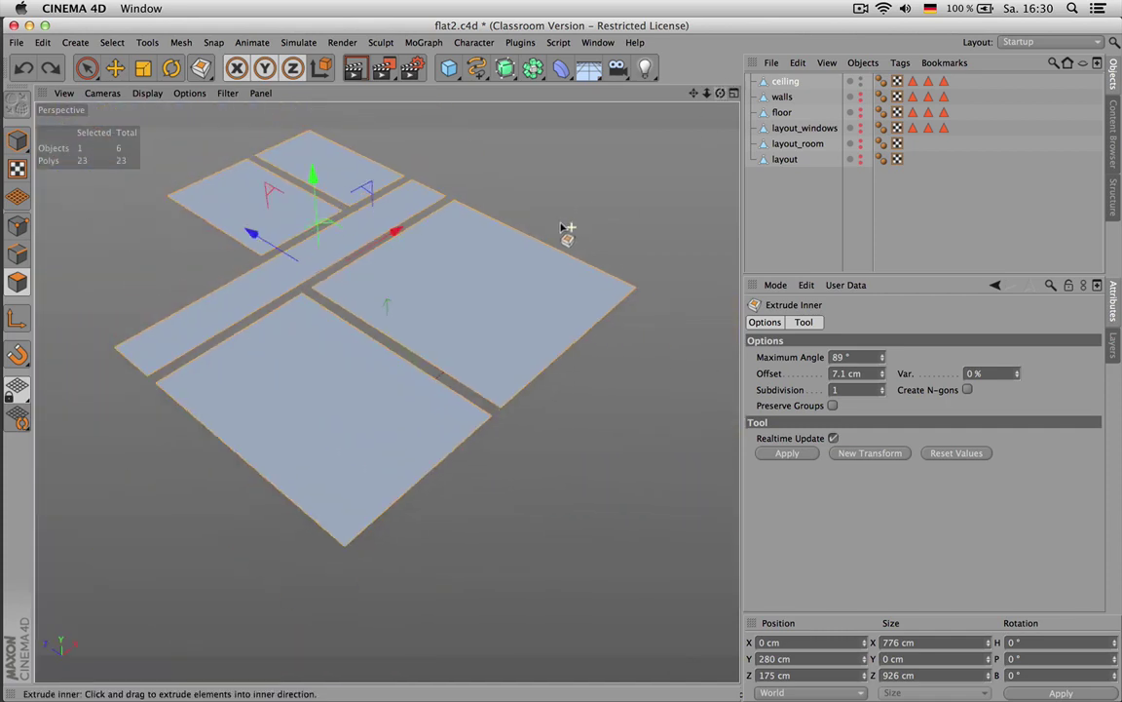
{"action": "key", "text": "Return"}
{"action": "key", "text": "space"}
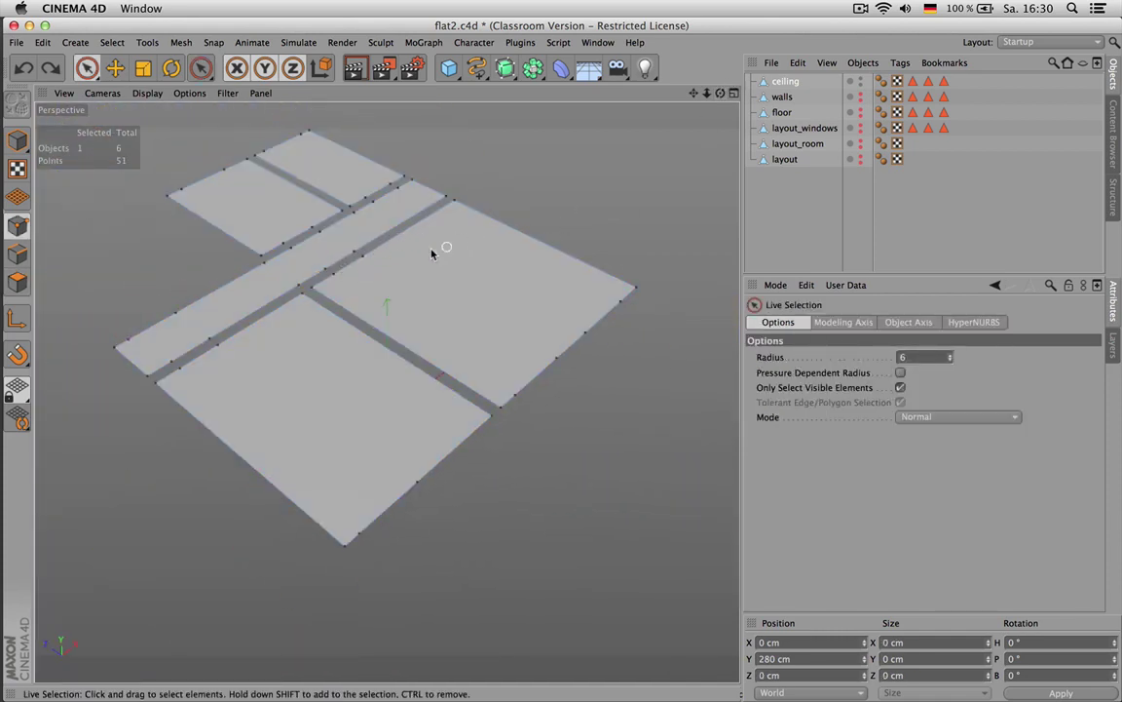
{"action": "left_click", "coordinate": [359, 253]}
{"action": "left_click_drag", "start_coordinate": [310, 258], "coordinate": [328, 261]}
{"action": "left_click_drag", "start_coordinate": [222, 339], "coordinate": [236, 346]}
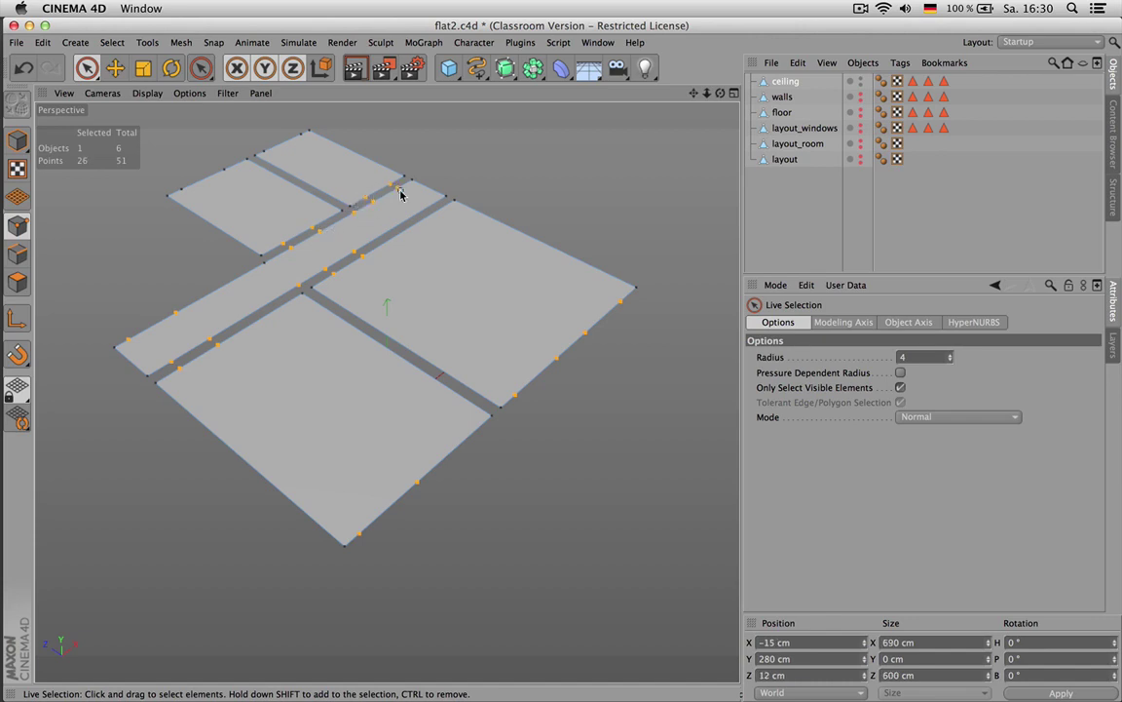
{"action": "left_click", "coordinate": [209, 193]}
{"action": "key", "text": "Return"}
{"action": "key", "text": "Return"}
{"action": "scroll", "coordinate": [498, 285], "scroll_direction": "up", "scroll_amount": 2}
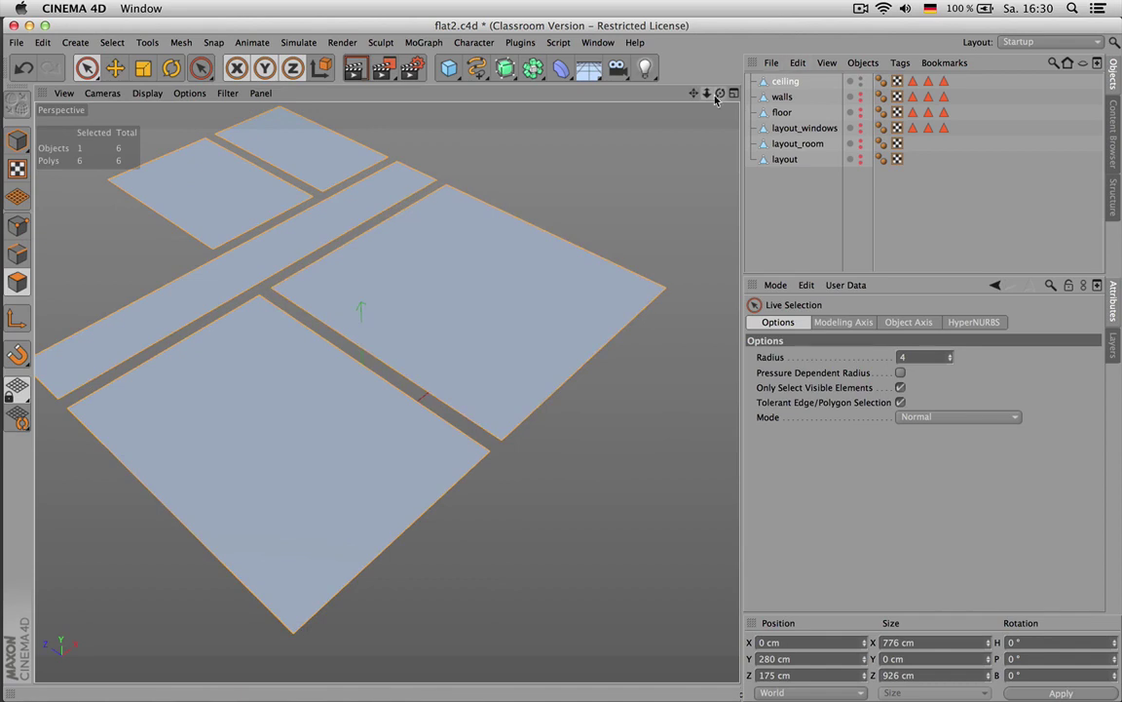
Extrude the selected ceiling polygons upward by about 22.7 cm
{"action": "left_click_drag", "start_coordinate": [721, 93], "coordinate": [384, 399]}
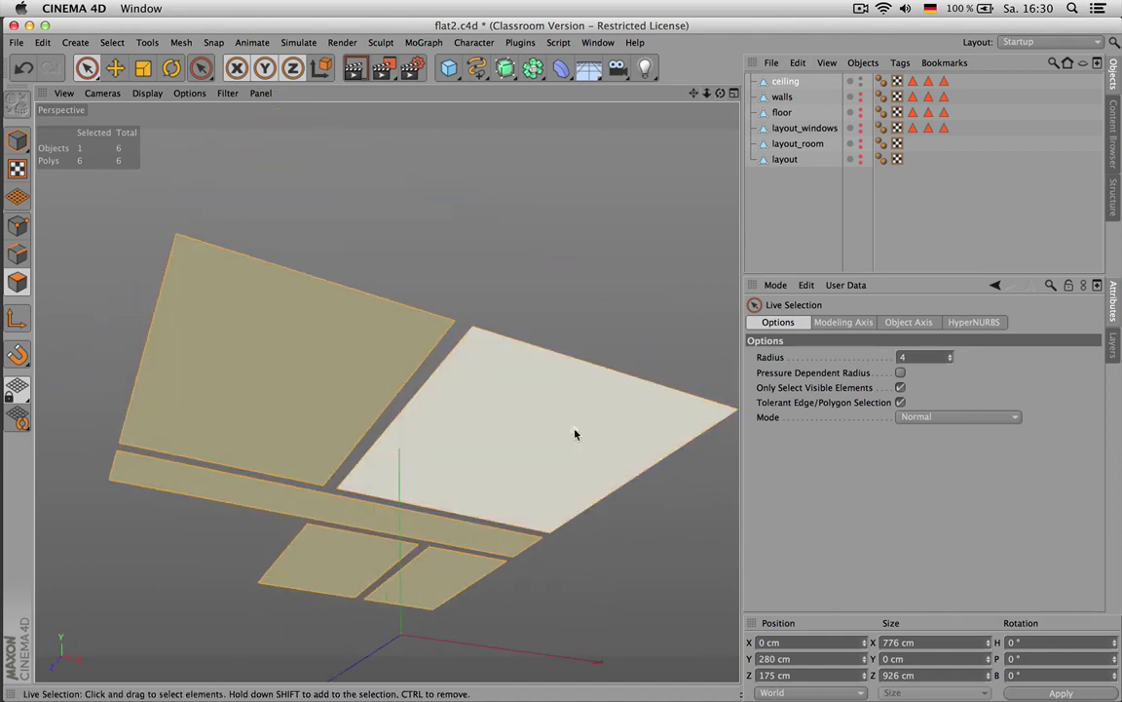
{"action": "key", "text": "d"}
{"action": "left_click_drag", "start_coordinate": [615, 485], "coordinate": [528, 485]}
Inset the raised ceiling polygons twice with Extrude Inner, by about 28.8 cm and about 16.8 cm
{"action": "key", "text": "i"}
{"action": "left_click_drag", "start_coordinate": [650, 508], "coordinate": [699, 509]}
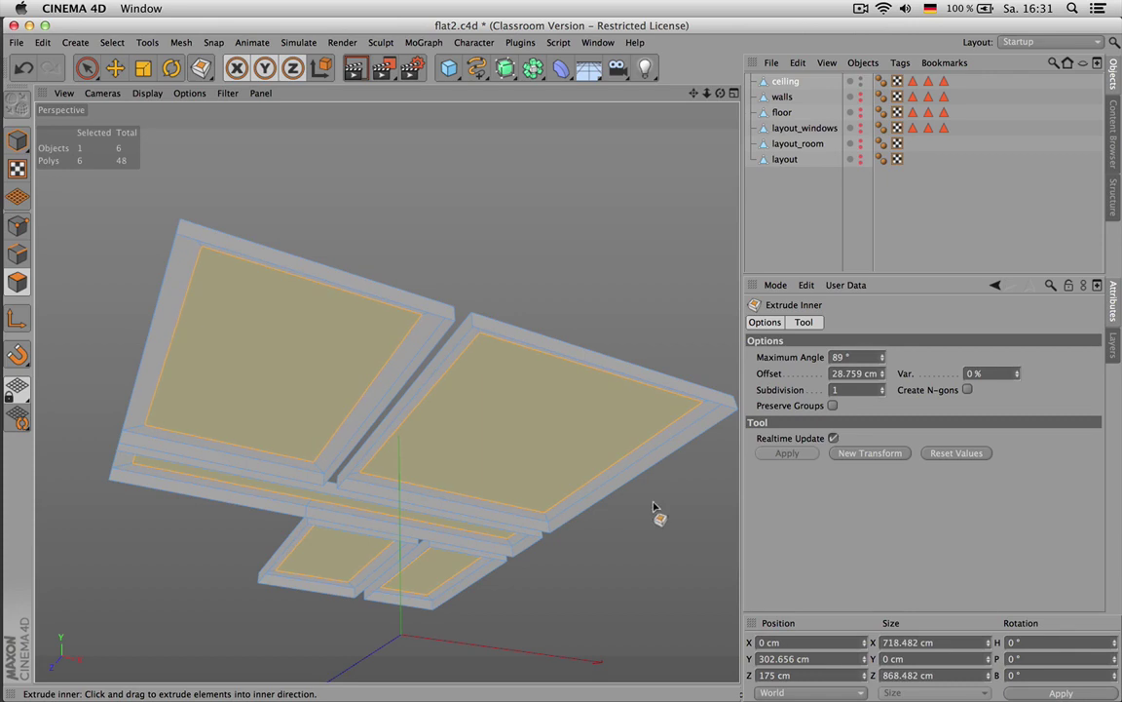
{"action": "left_click_drag", "start_coordinate": [587, 456], "coordinate": [614, 456]}
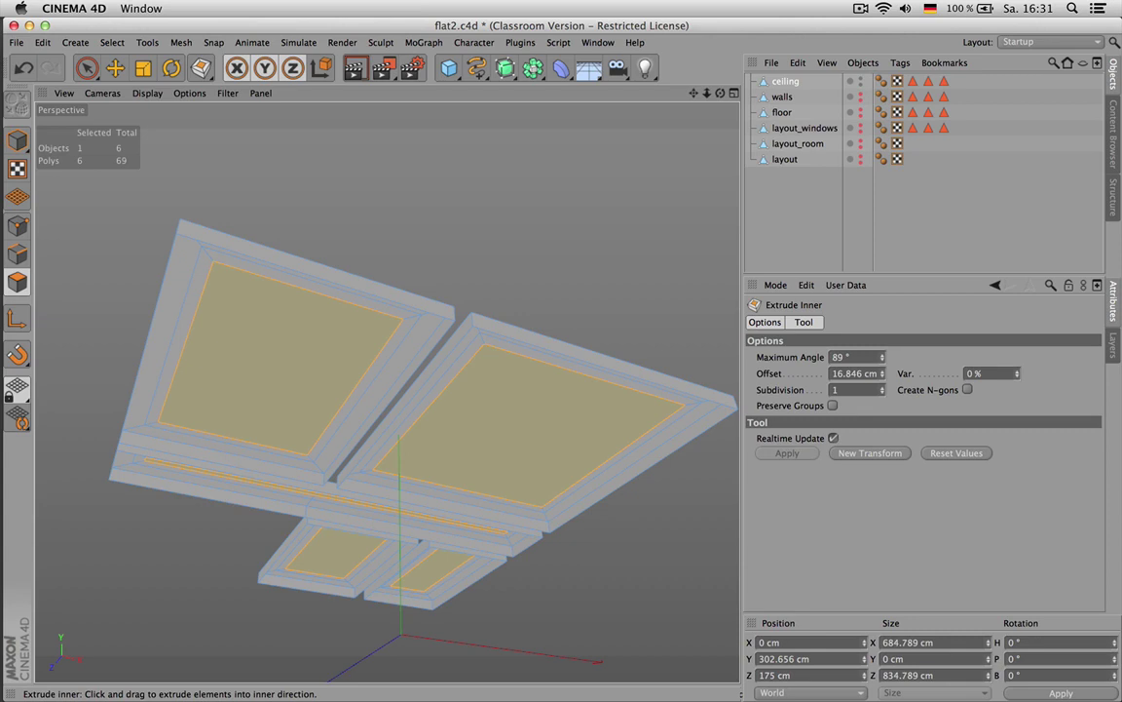
Inset the selected ceiling polygons once more and extrude them with an offset of about -6.6 cm
{"action": "scroll", "coordinate": [643, 507], "scroll_direction": "up", "scroll_amount": 3}
{"action": "left_click_drag", "start_coordinate": [620, 489], "coordinate": [589, 455]}
{"action": "key", "text": "d"}
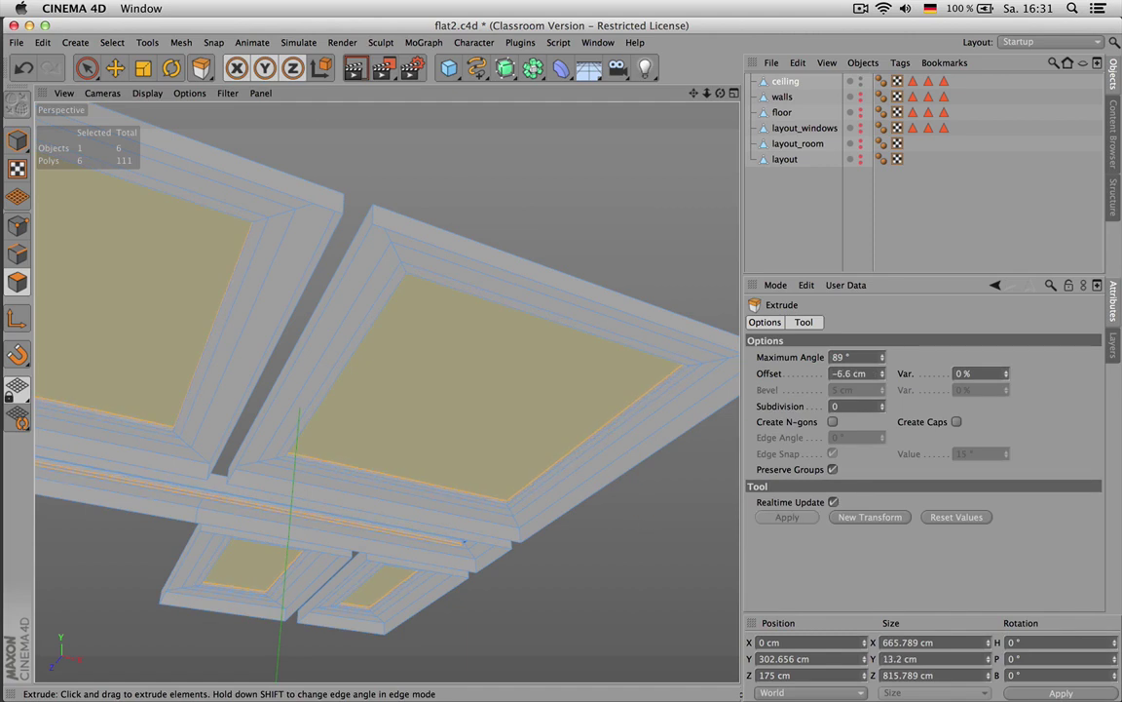
Inset the ceiling polygons by a further step and extrude them by about 2.5 cm
{"action": "scroll", "coordinate": [569, 500], "scroll_direction": "up", "scroll_amount": 3}
{"action": "key", "text": "i"}
{"action": "mouse_move", "coordinate": [568, 500]}
{"action": "left_mouse_down"}
{"action": "mouse_move", "coordinate": [548, 499]}
{"action": "mouse_move", "coordinate": [585, 499]}
{"action": "left_mouse_up"}
{"action": "key", "text": "d"}
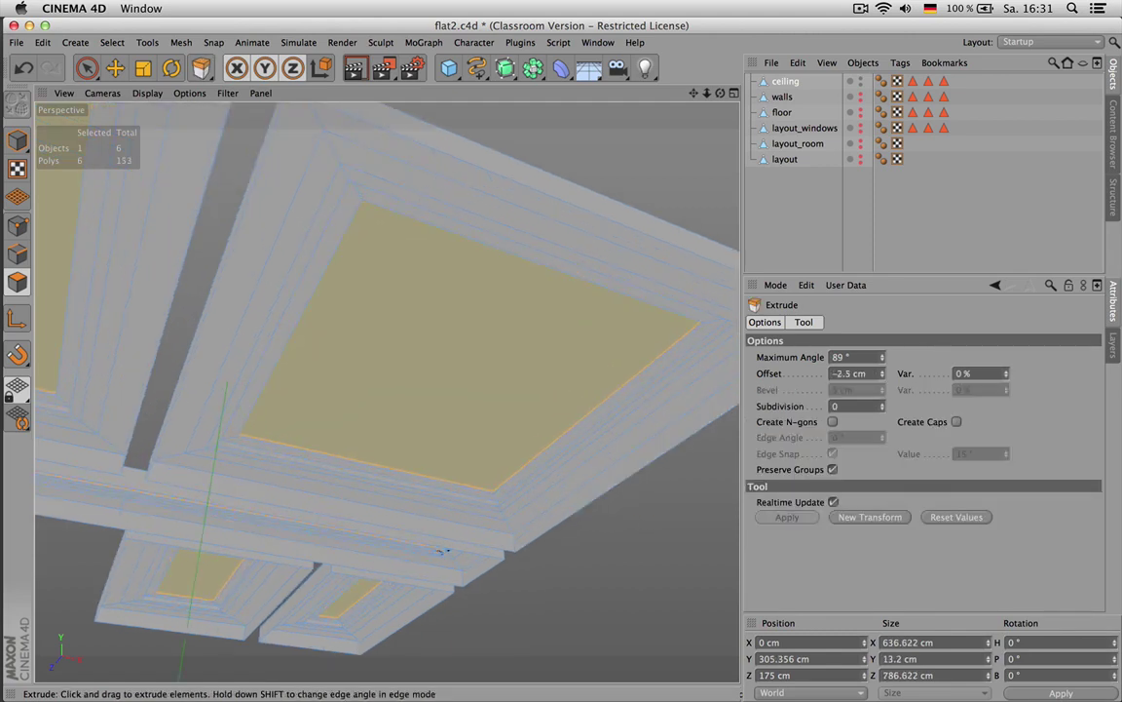
{"action": "left_click_drag", "start_coordinate": [443, 552], "coordinate": [444, 552]}
Add a final narrow inset to the ceiling polygons and extrude them with an offset of about -6.3 cm
{"action": "key", "text": "i"}
{"action": "left_click_drag", "start_coordinate": [609, 508], "coordinate": [443, 552]}
{"action": "key", "text": "d"}
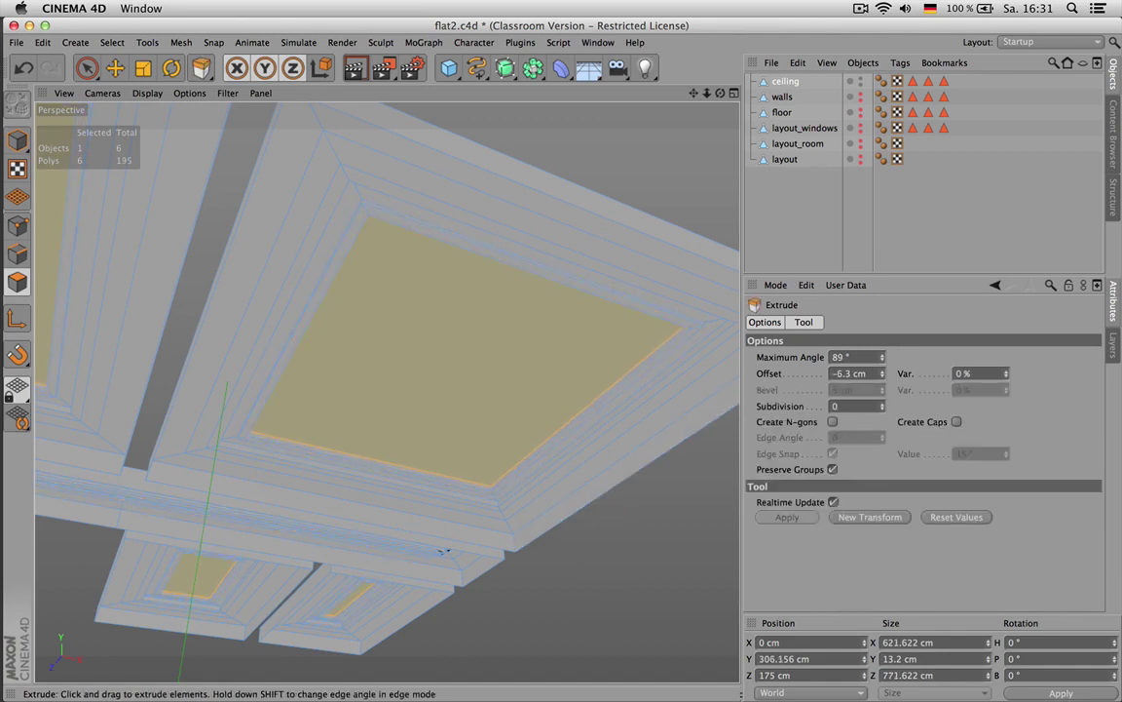
Switch from polygon mode to model mode and save the flat2.c4d file
{"action": "left_click_drag", "start_coordinate": [720, 93], "coordinate": [594, 47]}
{"action": "scroll", "coordinate": [479, 398], "scroll_direction": "up", "scroll_amount": 4}
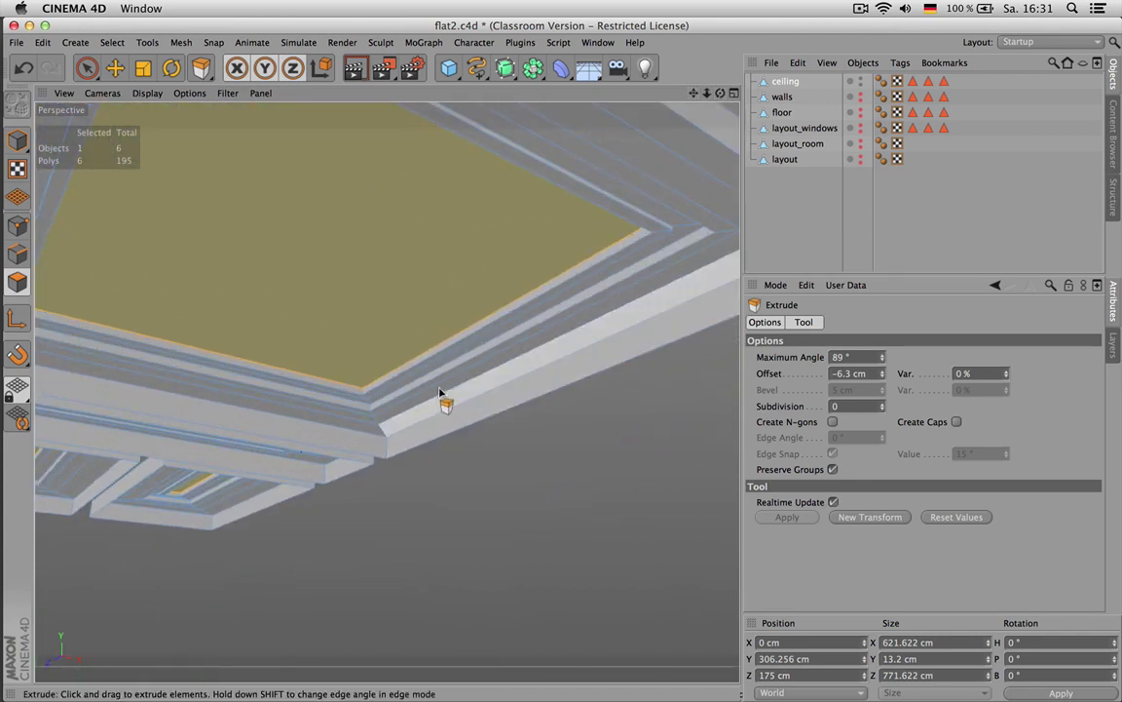
{"action": "key", "text": "Return"}
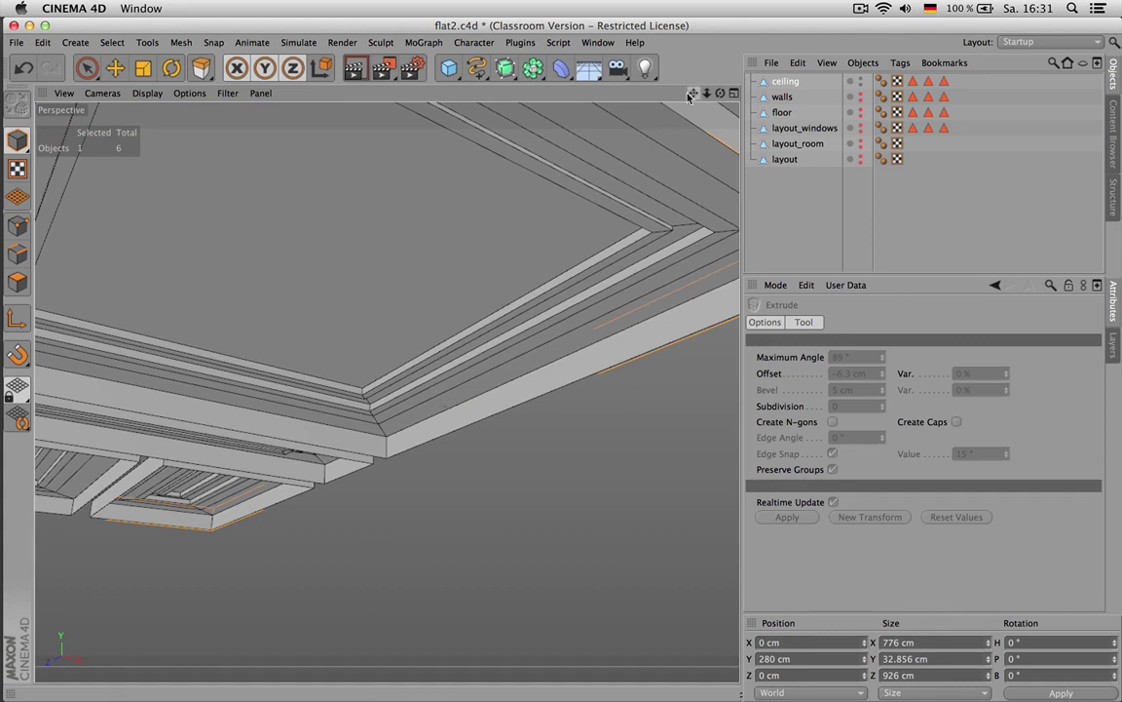
{"action": "key", "text": "super+s"}
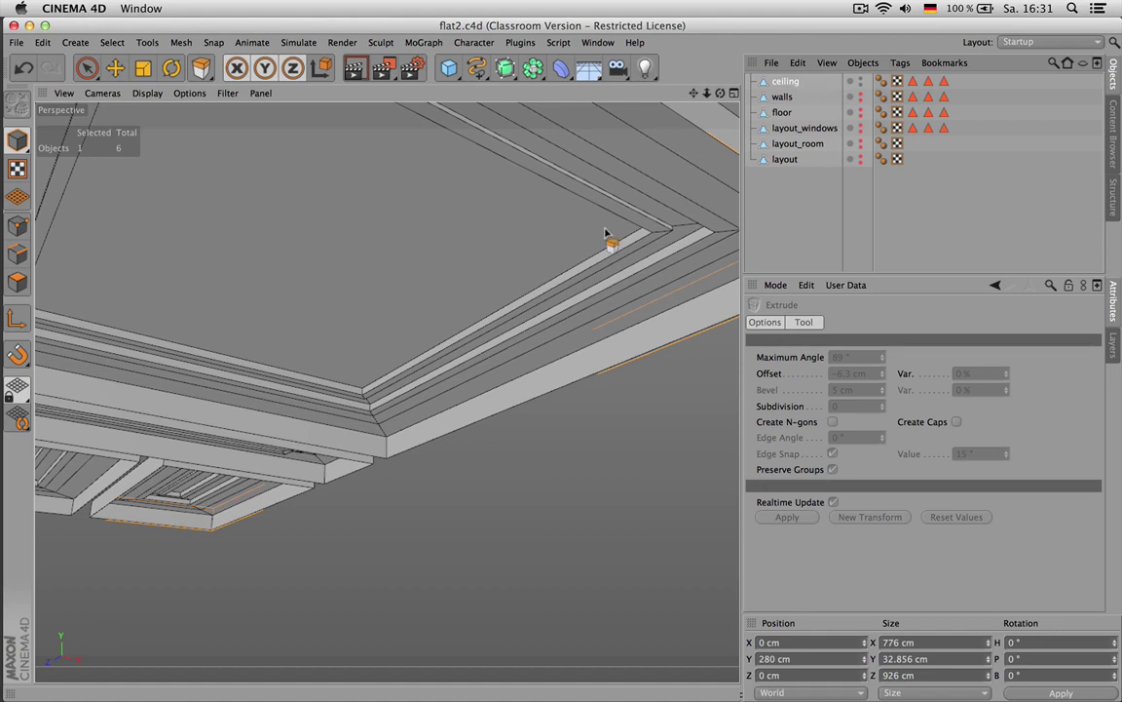
In edge mode, turn off Select Boundary Loop for Loop Selection and select an inner profile edge loop of one large ceiling panel
{"action": "left_click_drag", "start_coordinate": [566, 264], "coordinate": [583, 261], "text": "alt"}
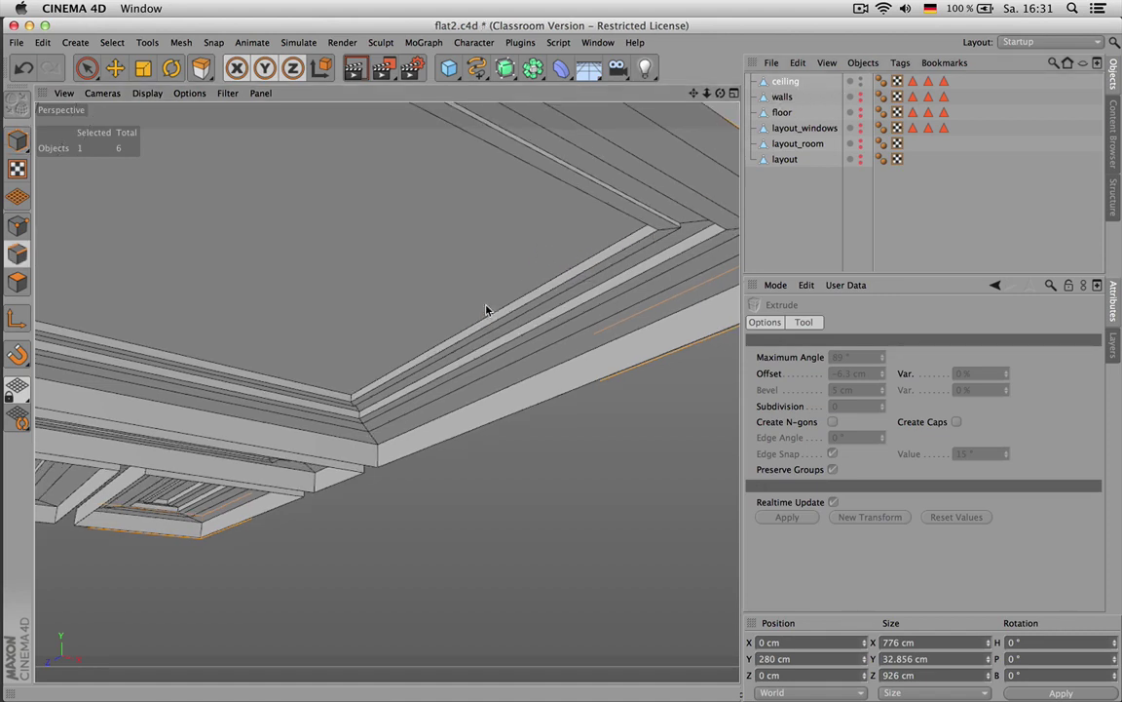
{"action": "key", "text": "Return"}
{"action": "key", "text": "u"}
{"action": "key", "text": "l"}
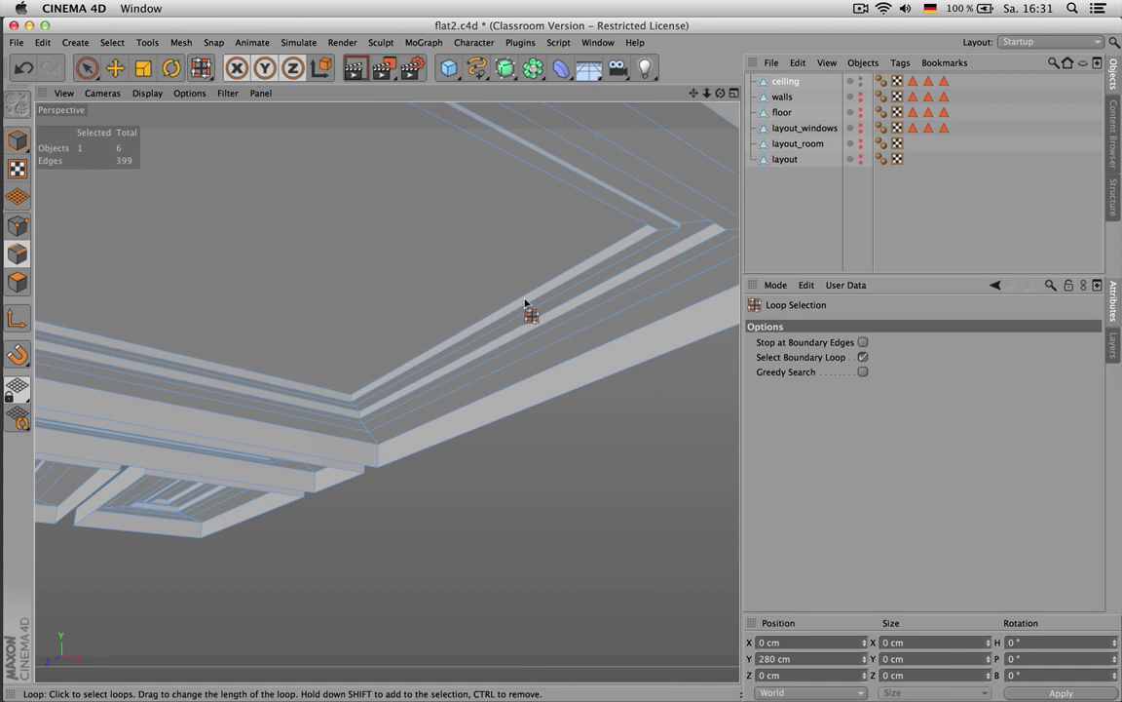
{"action": "left_click", "coordinate": [863, 357]}
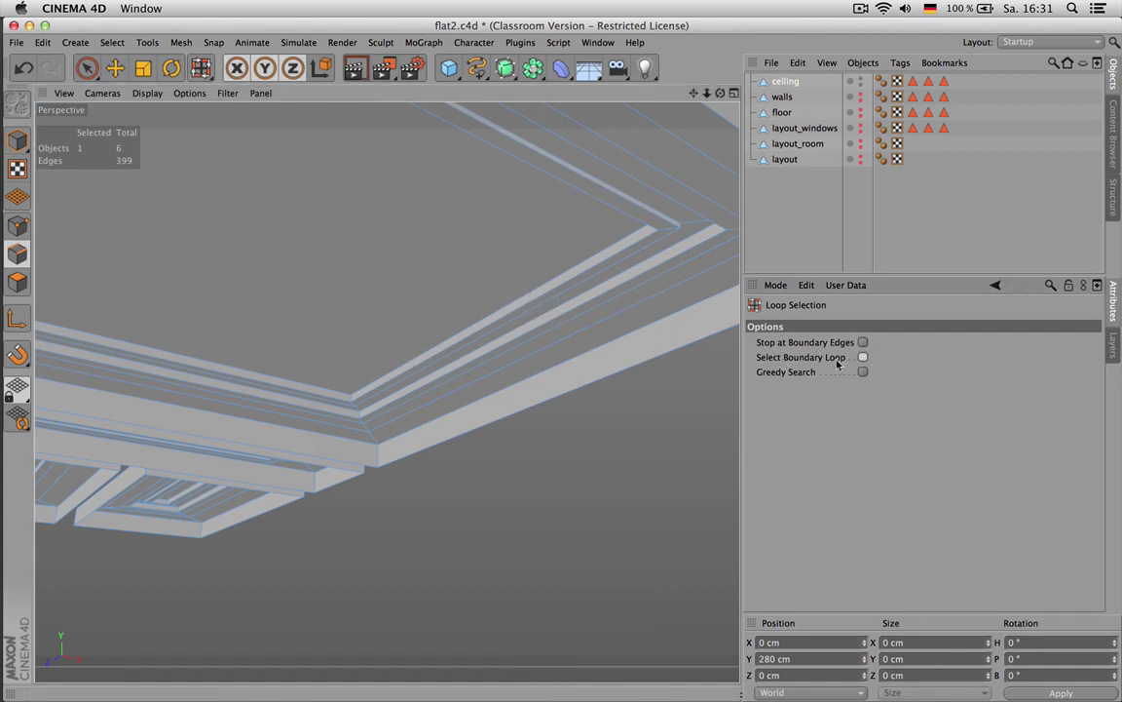
{"action": "left_click", "coordinate": [592, 272]}
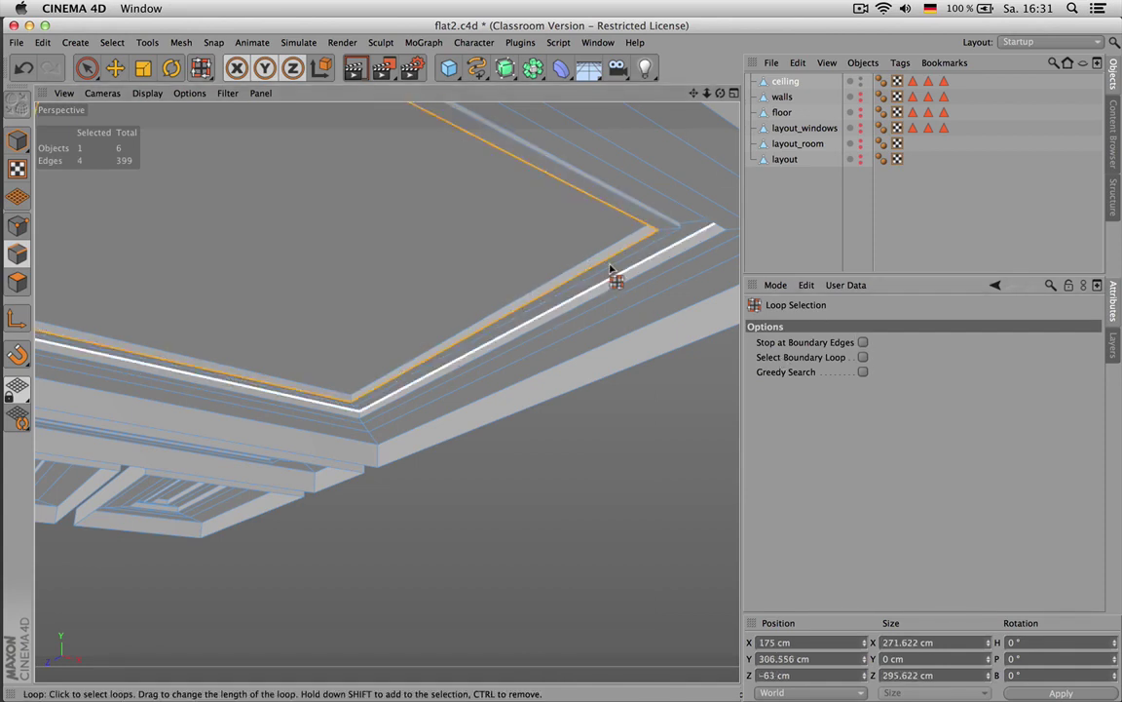
Add the remaining four edge loops of the stepped profile in the same ceiling panel to the selection
{"action": "left_click", "coordinate": [611, 267], "text": "shift"}
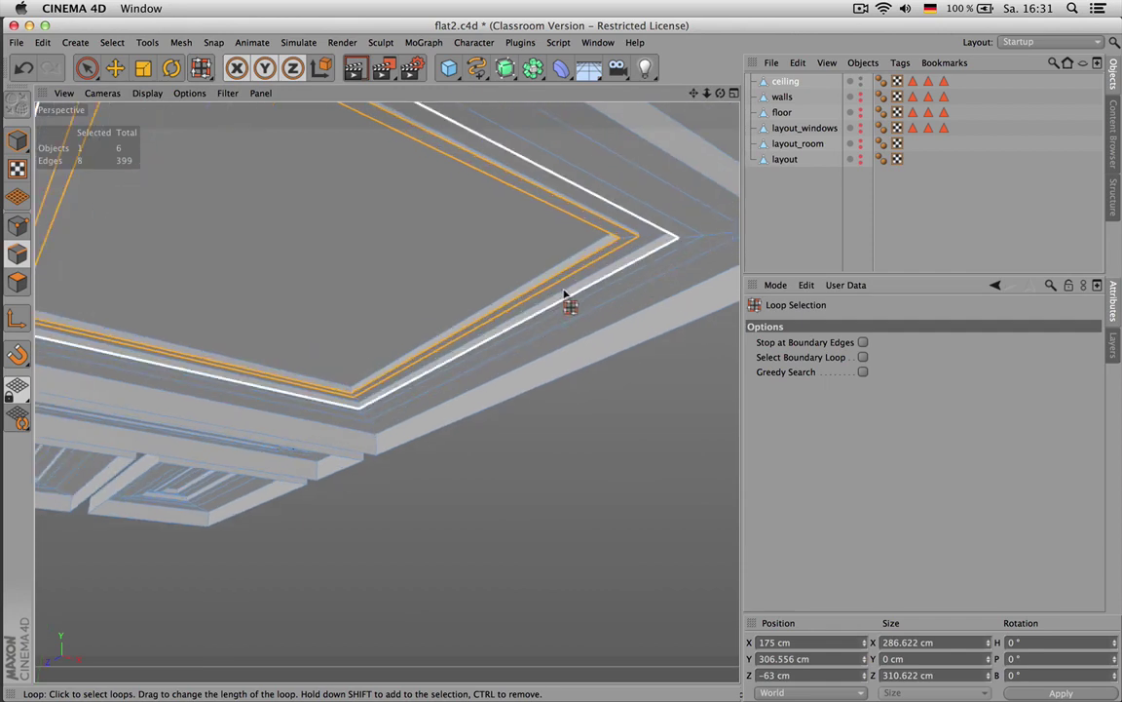
{"action": "left_click_drag", "start_coordinate": [563, 296], "coordinate": [623, 366], "text": "alt"}
{"action": "left_click", "coordinate": [683, 283], "text": "shift"}
{"action": "left_click", "coordinate": [595, 291], "text": "shift"}
{"action": "left_click_drag", "start_coordinate": [591, 291], "coordinate": [584, 341], "text": "alt"}
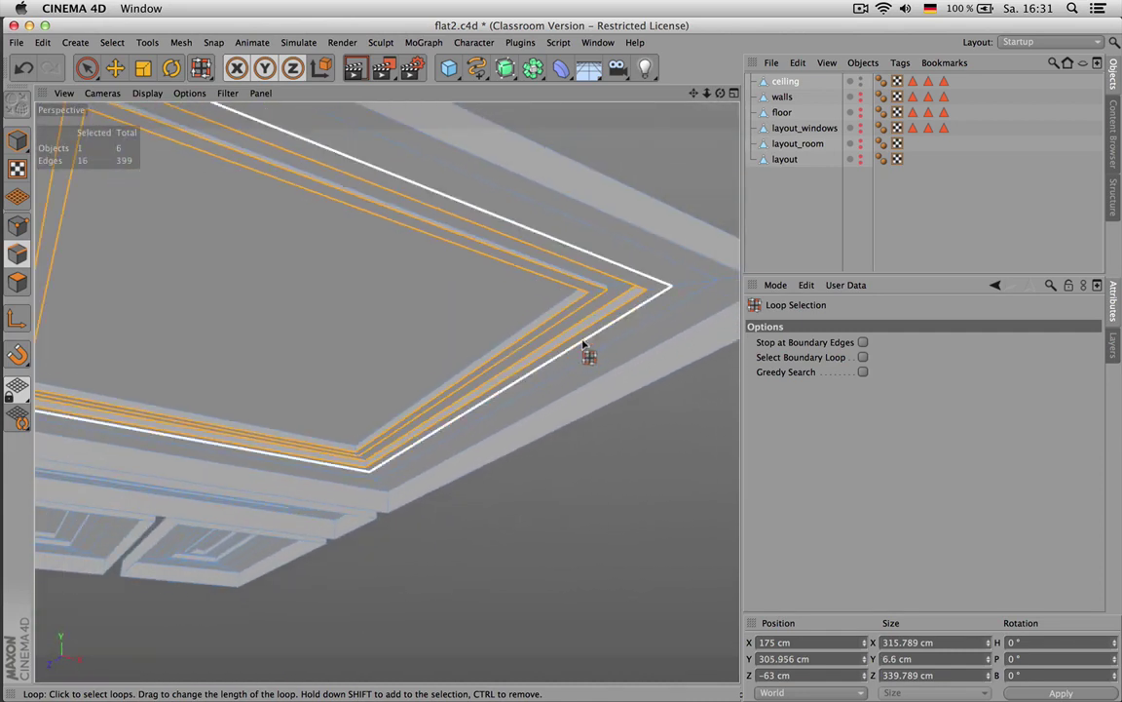
{"action": "left_click", "coordinate": [355, 433], "text": "shift"}
Add the matching stepped-profile edge loops of the second large ceiling panel to the selection
{"action": "right_click_drag", "start_coordinate": [514, 376], "coordinate": [268, 319], "text": "alt"}
{"action": "right_click_drag", "start_coordinate": [126, 284], "coordinate": [149, 282], "text": "alt"}
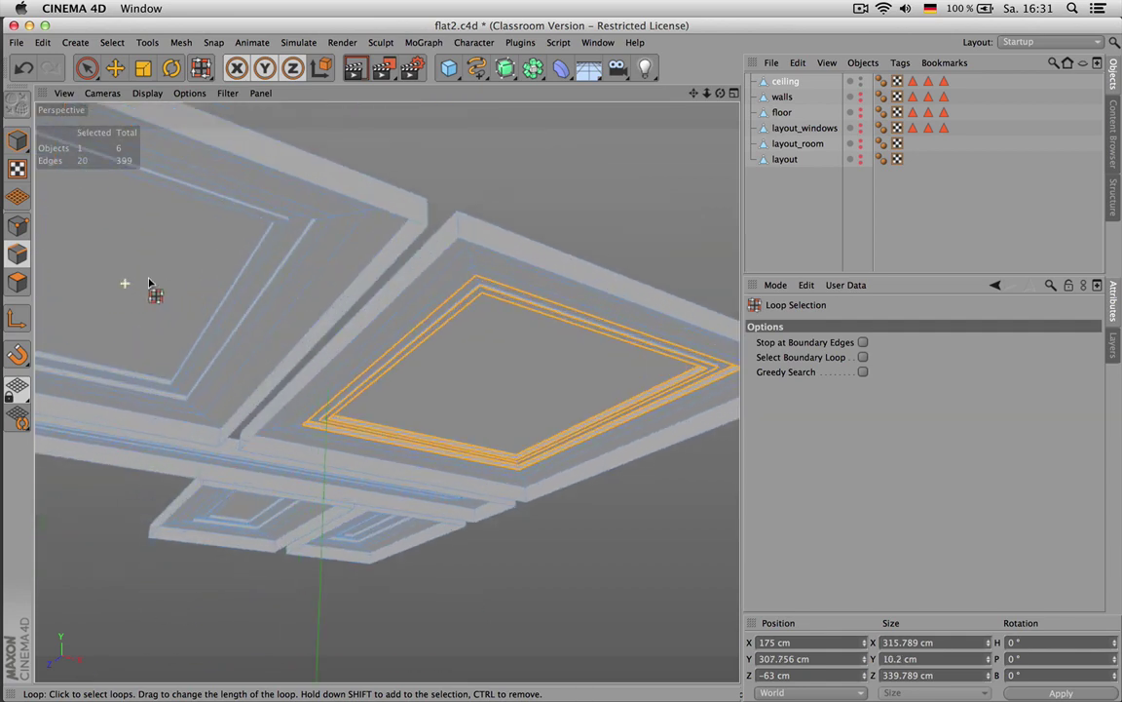
{"action": "left_click", "coordinate": [231, 274], "text": "shift"}
{"action": "left_click", "coordinate": [234, 277], "text": "shift"}
{"action": "left_click", "coordinate": [238, 280], "text": "shift"}
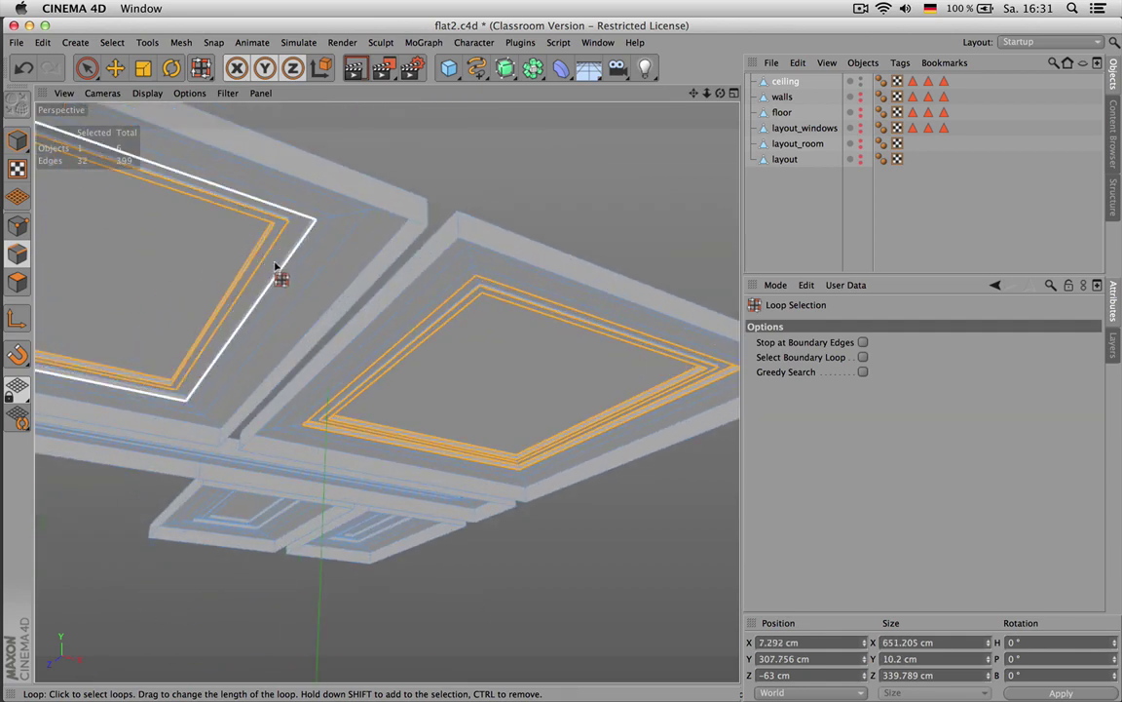
{"action": "left_click", "coordinate": [274, 257], "text": "shift"}
{"action": "left_click", "coordinate": [278, 259], "text": "shift"}
{"action": "right_click_drag", "start_coordinate": [257, 260], "coordinate": [267, 259], "text": "alt"}
{"action": "left_click_drag", "start_coordinate": [267, 258], "coordinate": [218, 269], "text": "alt"}
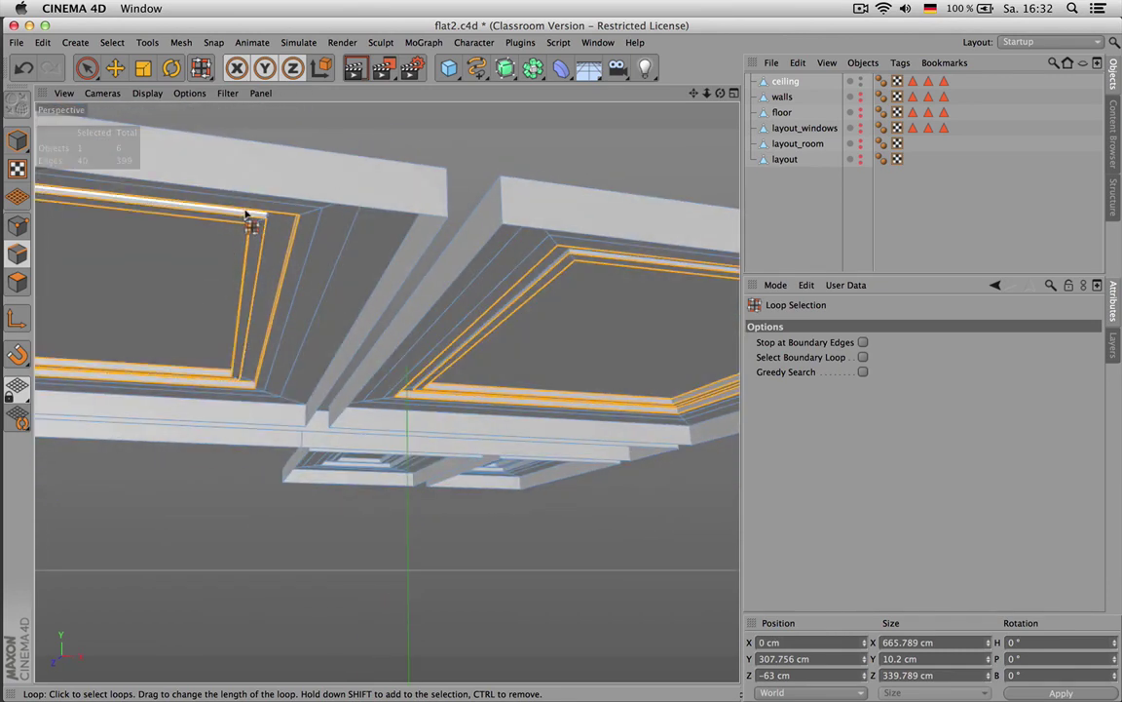
{"action": "left_click", "coordinate": [289, 254], "text": "shift"}
{"action": "scroll", "coordinate": [290, 253], "scroll_direction": "down", "scroll_amount": 4}
{"action": "scroll", "coordinate": [146, 263], "scroll_direction": "up", "scroll_amount": 3}
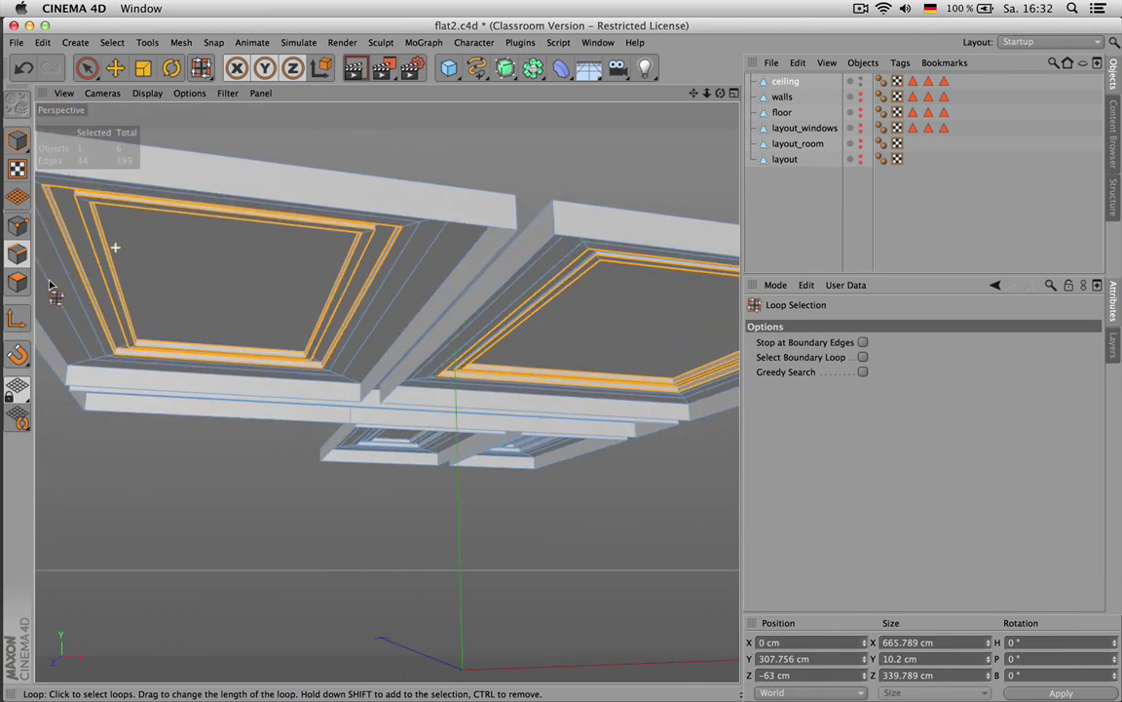
{"action": "left_click_drag", "start_coordinate": [30, 316], "coordinate": [148, 319], "text": "alt"}
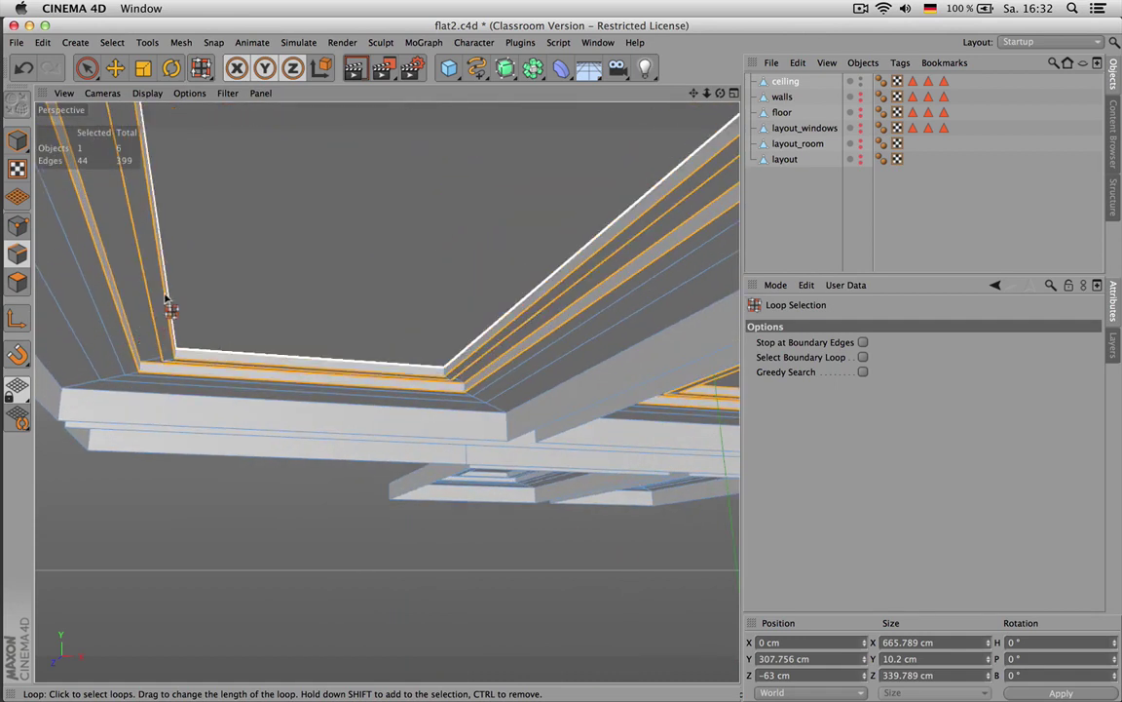
Bevel the selected ceiling edge loops with type Convex, subdivision 3 and inner offset 0.5 cm, and deselect the object
{"action": "key", "text": "m"}
{"action": "key", "text": "s"}
{"action": "left_click_drag", "start_coordinate": [269, 282], "coordinate": [233, 256], "text": "alt"}
{"action": "left_click", "coordinate": [896, 421]}
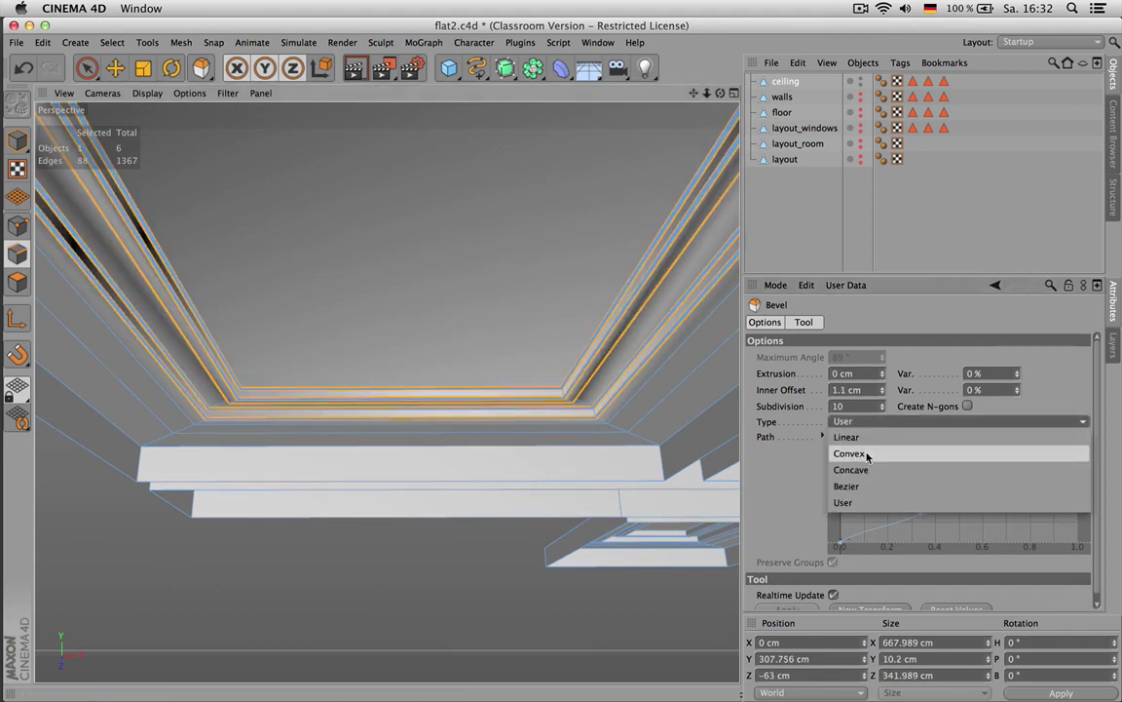
{"action": "left_click", "coordinate": [846, 453]}
{"action": "type", "text": "3"}
{"action": "key", "text": "Return"}
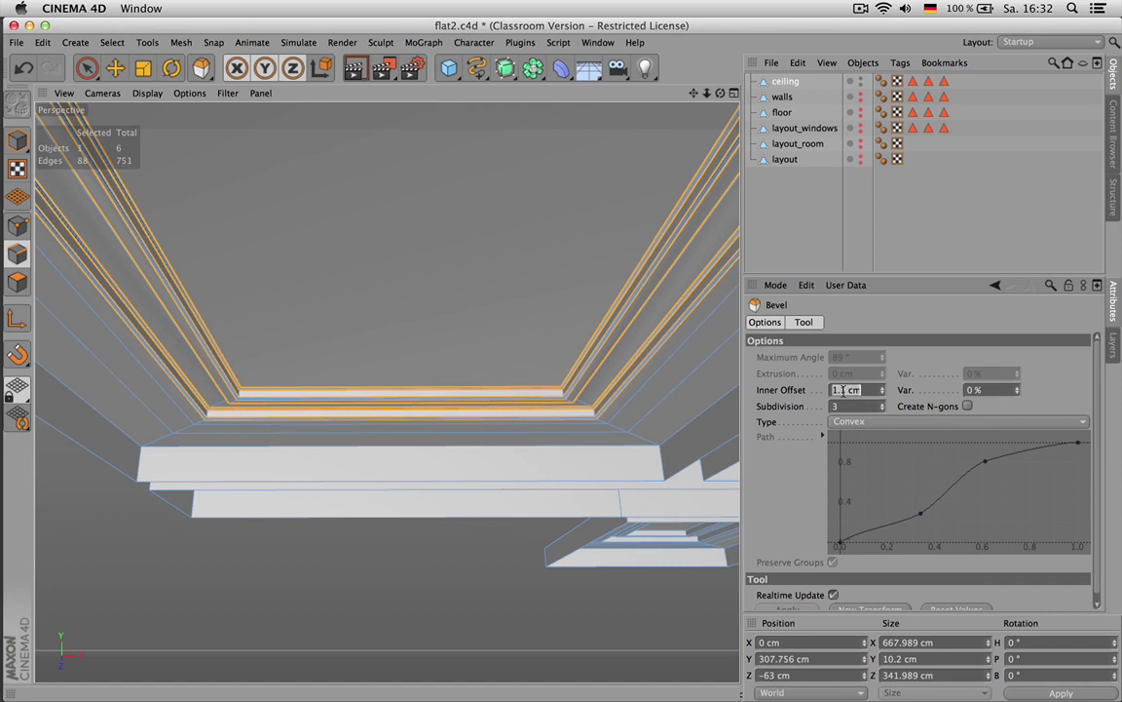
{"action": "type", "text": "0.4"}
{"action": "key", "text": "Return"}
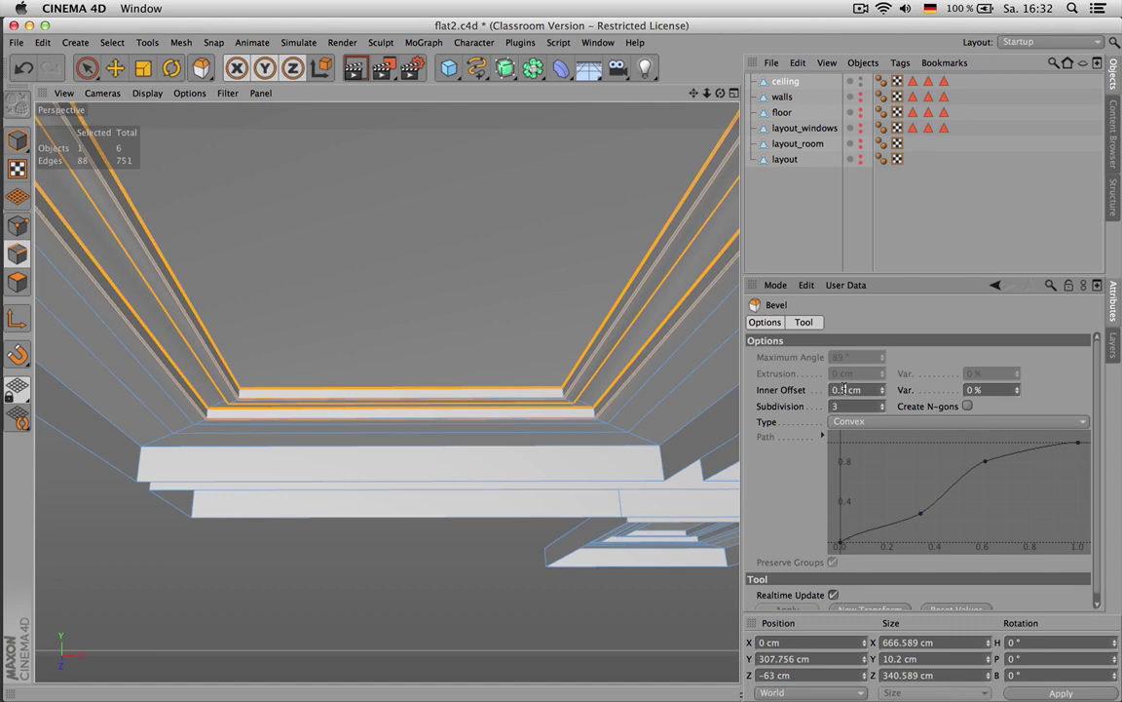
{"action": "left_click", "coordinate": [824, 243]}
Lower the Phong angle in the ceiling's Phong tag to about 10°
{"action": "left_click_drag", "start_coordinate": [571, 263], "coordinate": [556, 281], "text": "alt"}
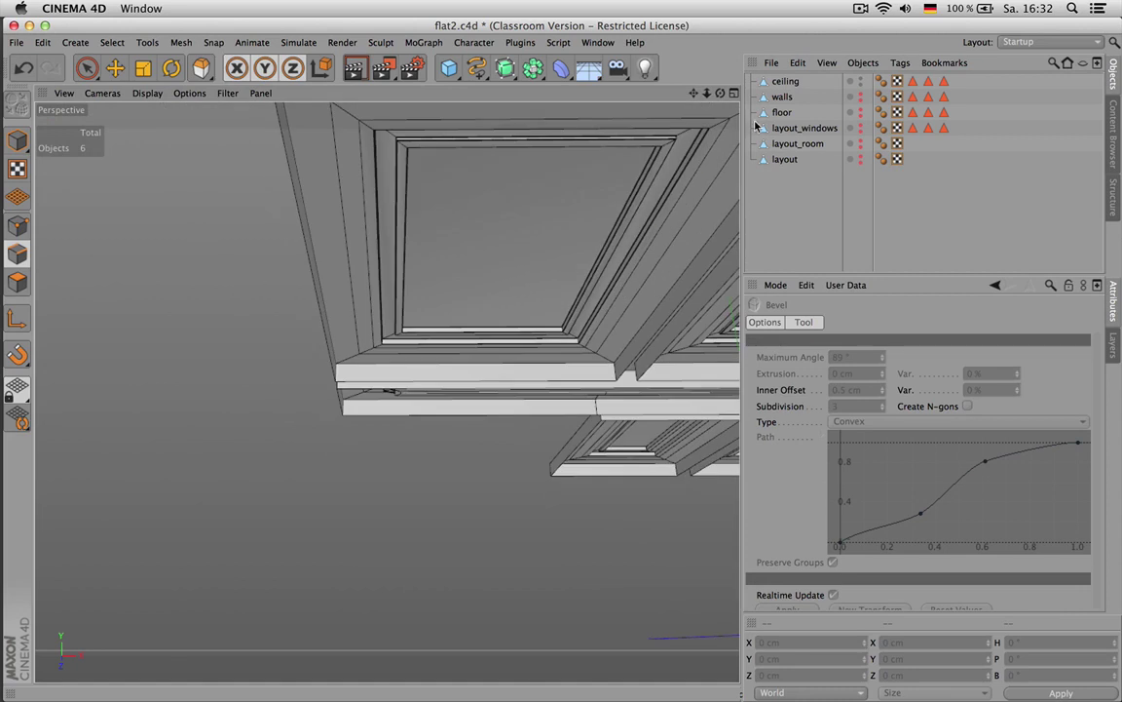
{"action": "left_click_drag", "start_coordinate": [694, 95], "coordinate": [398, 366]}
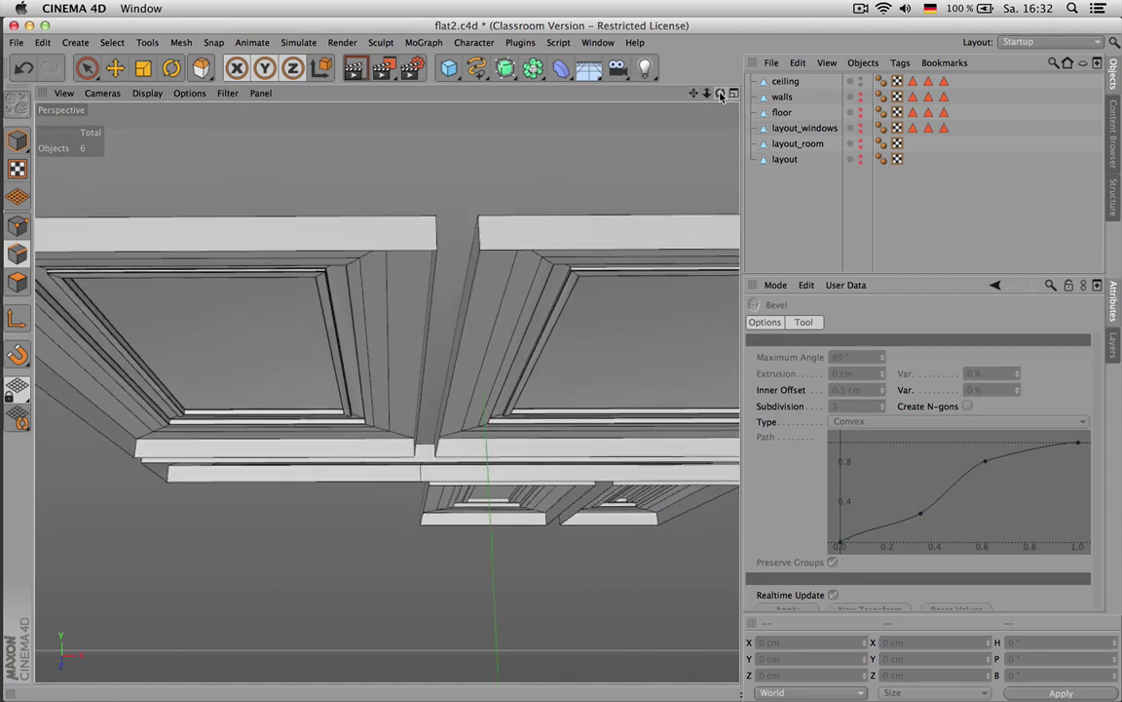
{"action": "left_click_drag", "start_coordinate": [720, 93], "coordinate": [386, 391]}
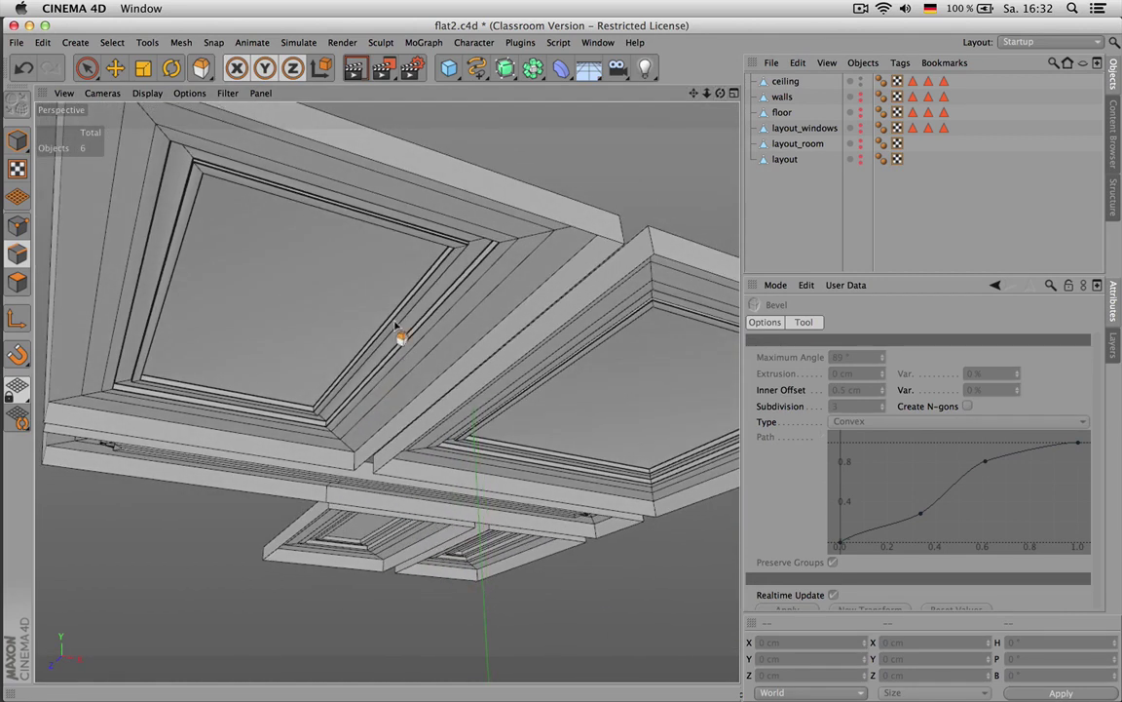
{"action": "left_click_drag", "start_coordinate": [400, 310], "coordinate": [394, 312], "text": "alt"}
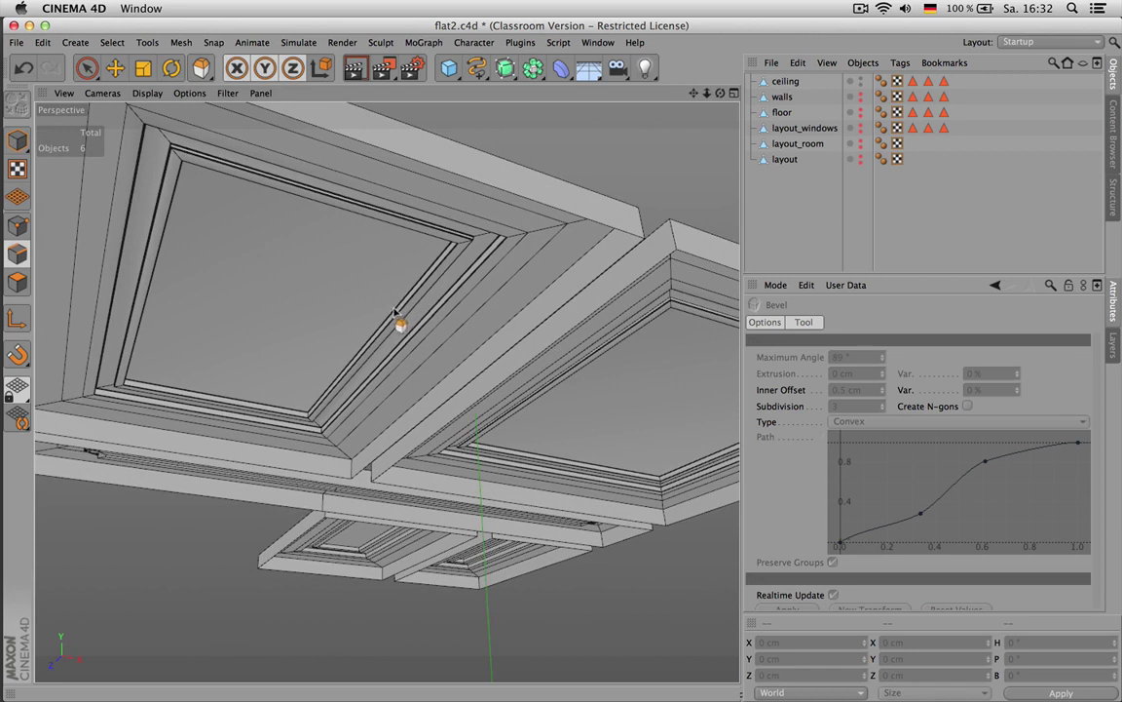
{"action": "left_click", "coordinate": [882, 97]}
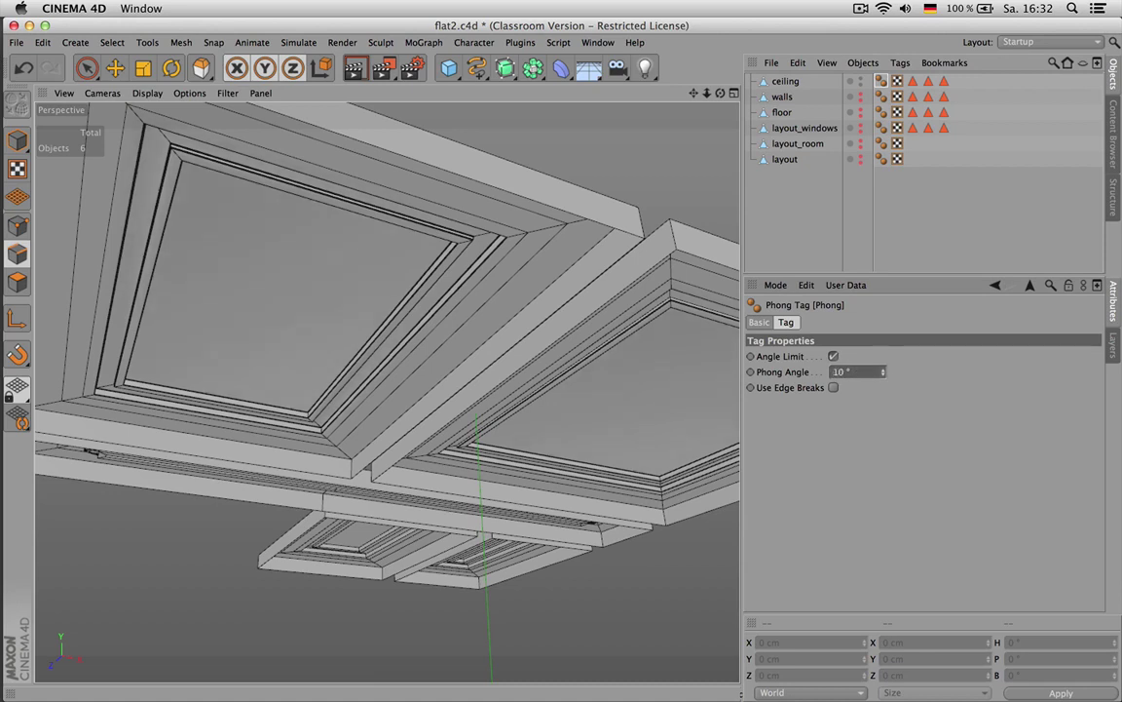
{"action": "left_click_drag", "start_coordinate": [883, 373], "coordinate": [883, 376]}
{"action": "left_click", "coordinate": [814, 216]}
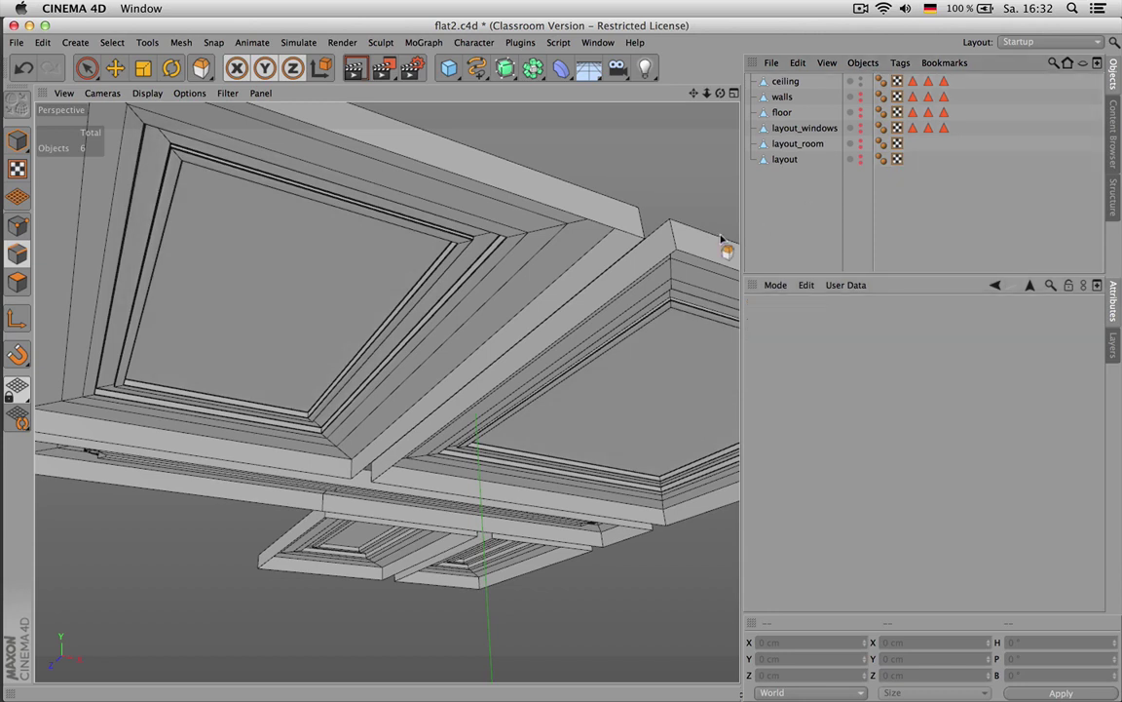
Show the walls object and examine the room corner where the walls meet the profiled ceiling
{"action": "left_click_drag", "start_coordinate": [722, 239], "coordinate": [533, 212]}
{"action": "left_click", "coordinate": [861, 96]}
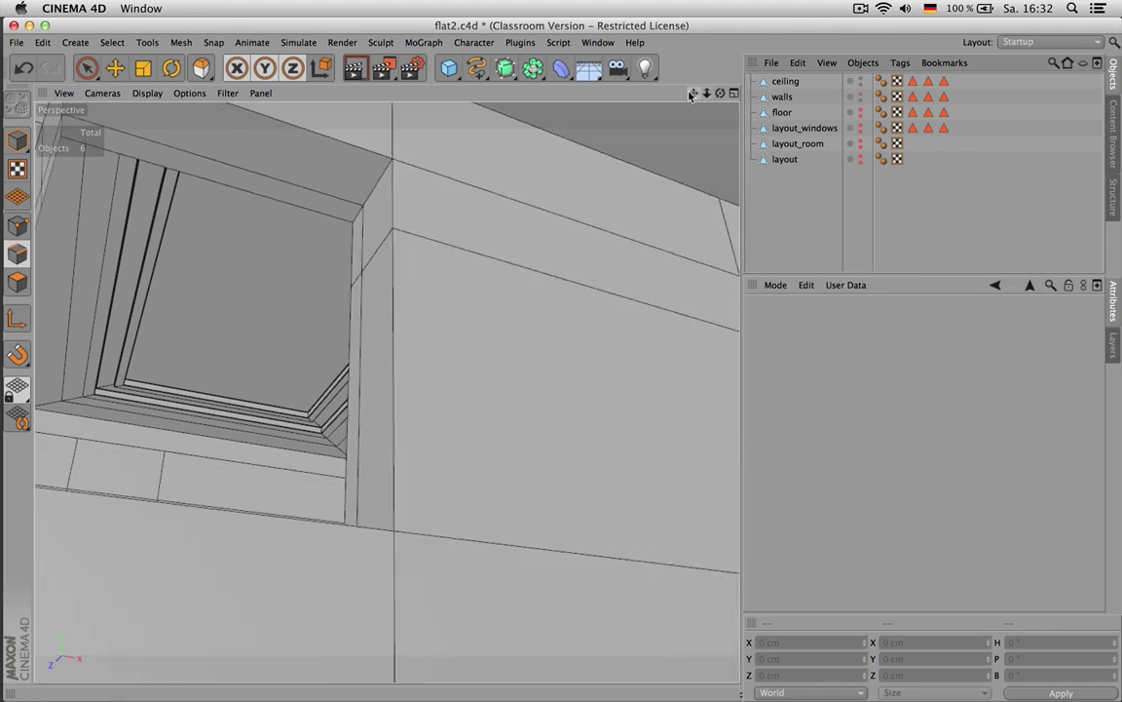
{"action": "left_click_drag", "start_coordinate": [660, 159], "coordinate": [659, 121], "text": "alt"}
{"action": "scroll", "coordinate": [443, 362], "scroll_direction": "up", "scroll_amount": 2}
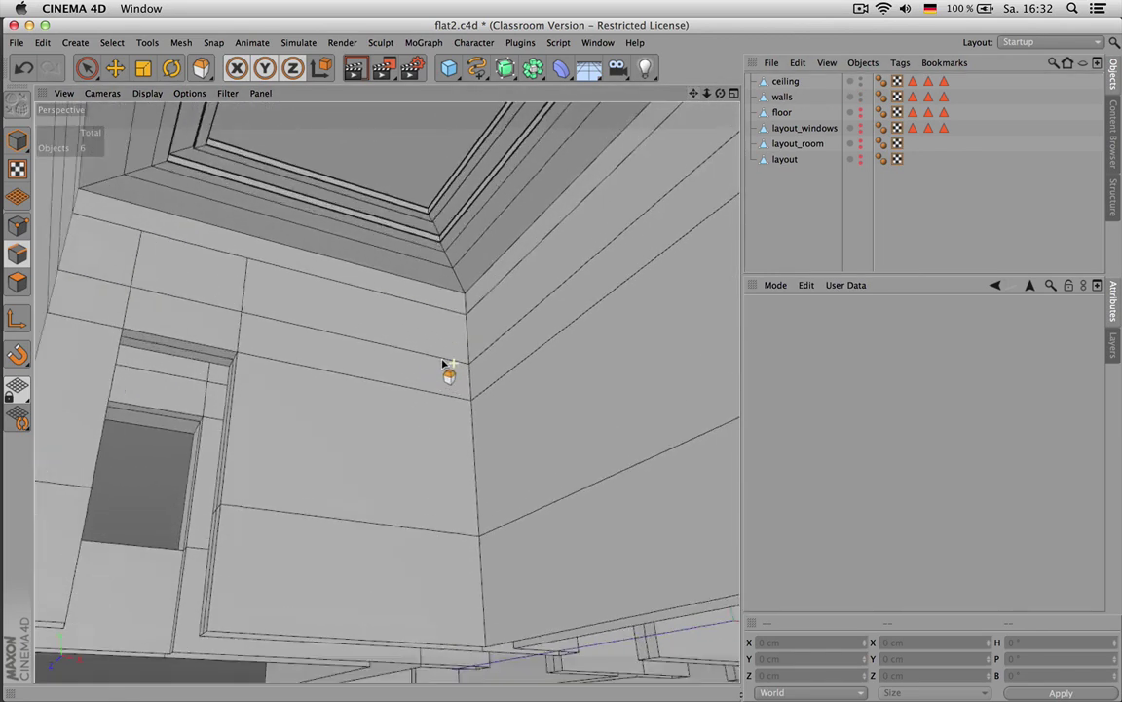
{"action": "left_click_drag", "start_coordinate": [443, 364], "coordinate": [398, 441], "text": "alt"}
Select the ceiling object and loop-select the upper edge of the vertical border around one large room's ceiling
{"action": "left_click", "coordinate": [473, 278]}
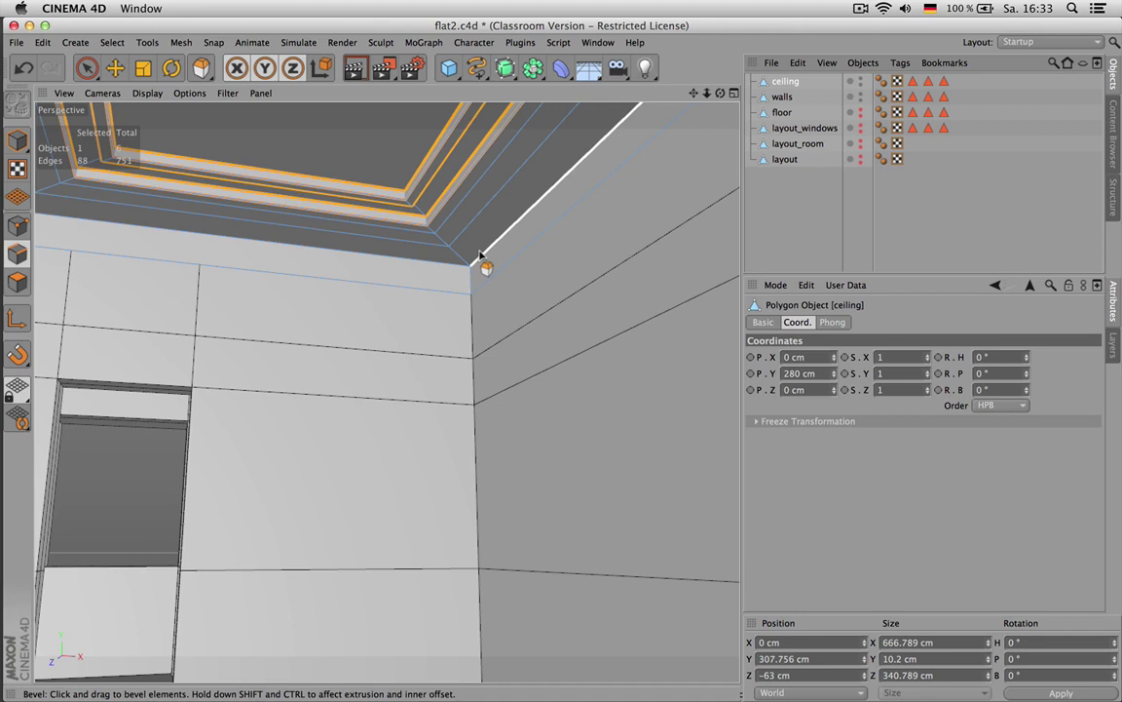
{"action": "key", "text": "u"}
{"action": "key", "text": "l"}
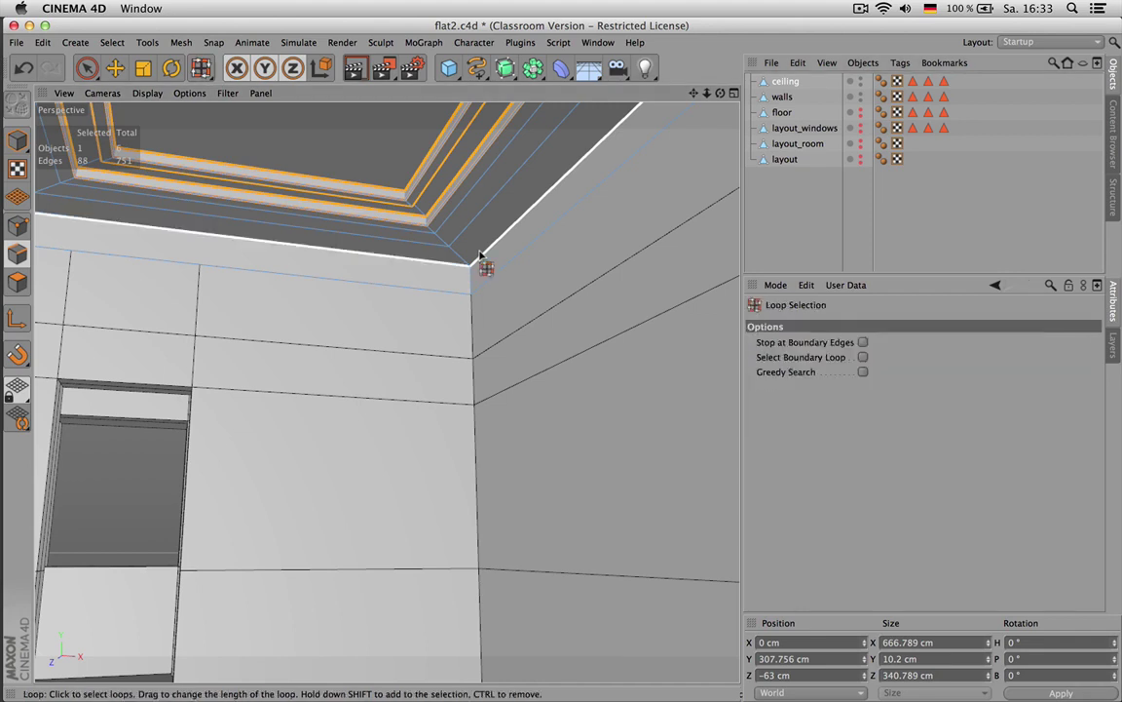
{"action": "left_click", "coordinate": [481, 259]}
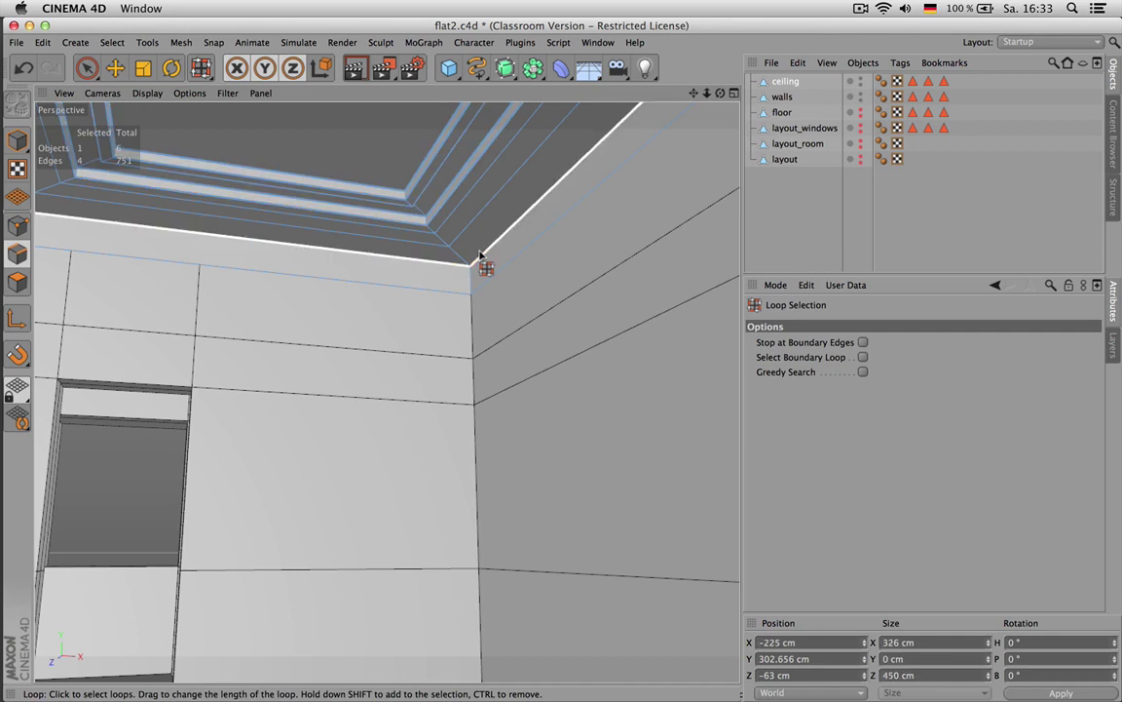
Hide the walls object and add the matching border edge loop of the other large ceiling panel to the selection
{"action": "left_click", "coordinate": [860, 96], "text": "alt"}
{"action": "left_click", "coordinate": [860, 97], "text": "alt"}
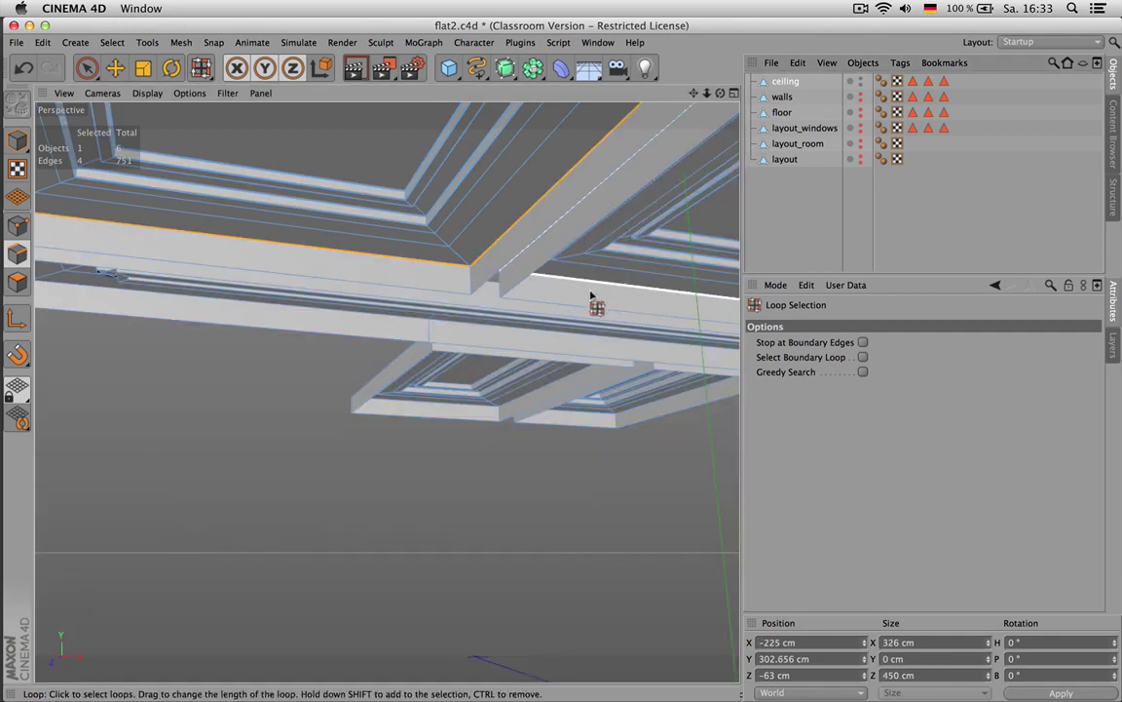
{"action": "left_click_drag", "start_coordinate": [587, 299], "coordinate": [419, 296], "text": "alt"}
{"action": "left_click", "coordinate": [481, 288], "text": "shift"}
Switch to polygon mode and paint a live selection over the profiled faces of the long narrow ceiling panel
{"action": "left_click_drag", "start_coordinate": [371, 379], "coordinate": [674, 267], "text": "alt"}
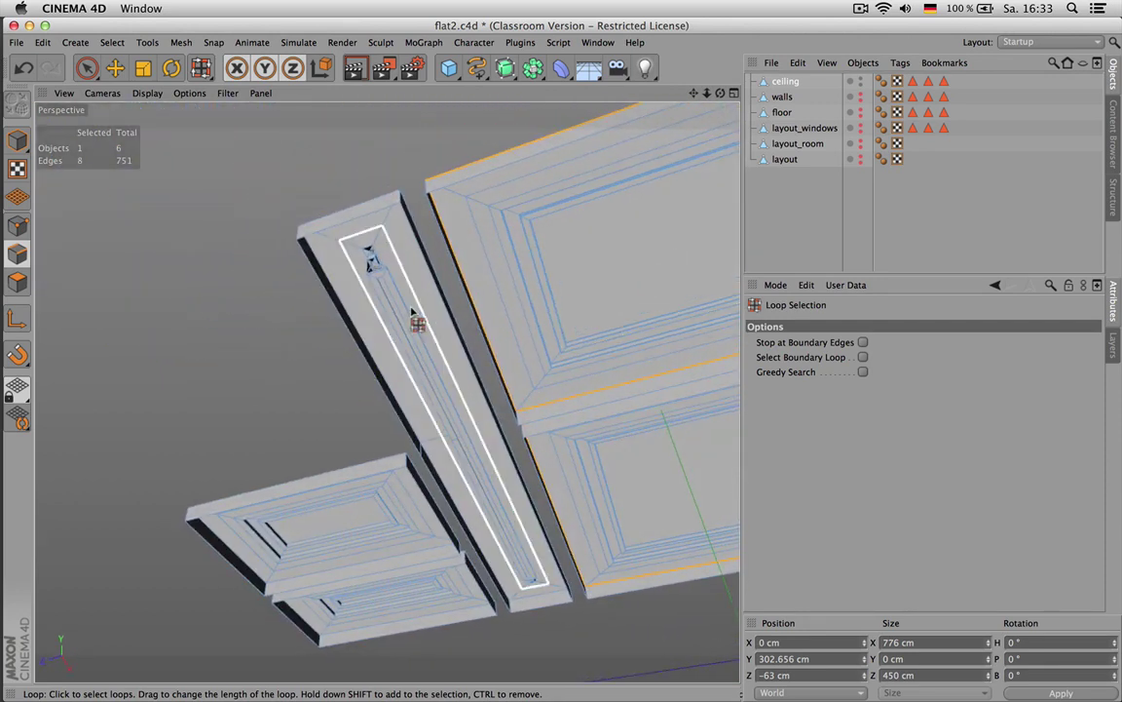
{"action": "scroll", "coordinate": [364, 255], "scroll_direction": "up", "scroll_amount": 3}
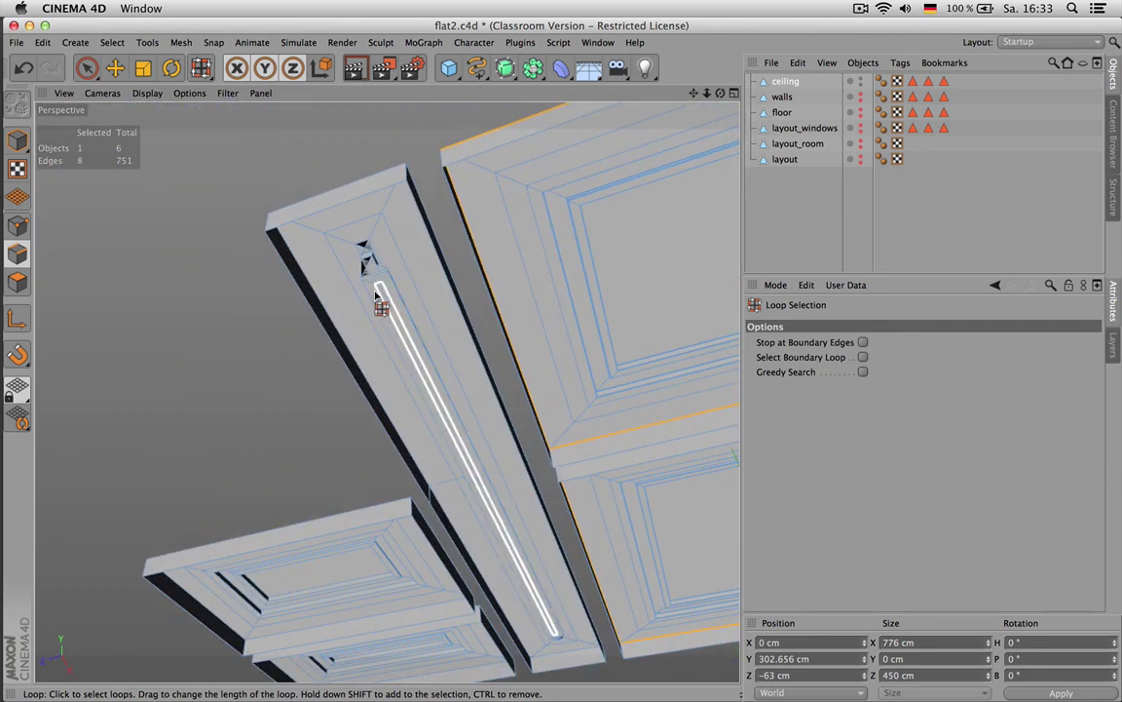
{"action": "scroll", "coordinate": [386, 278], "scroll_direction": "down", "scroll_amount": 2}
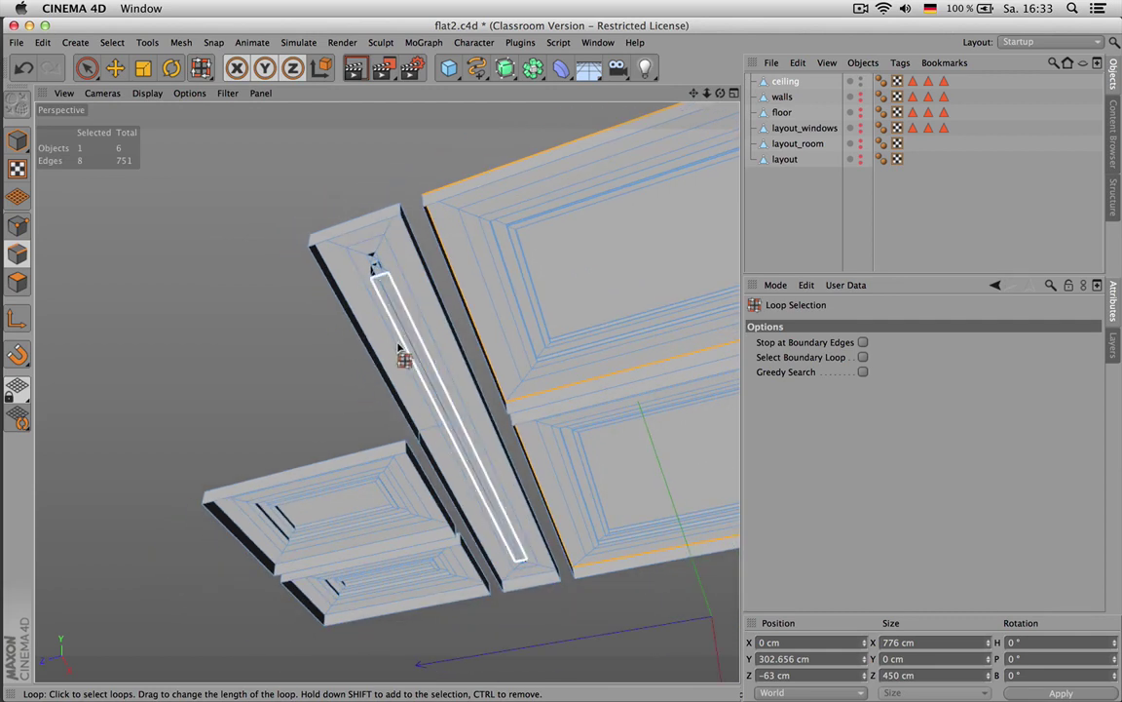
{"action": "key", "text": "Return"}
{"action": "key", "text": "space"}
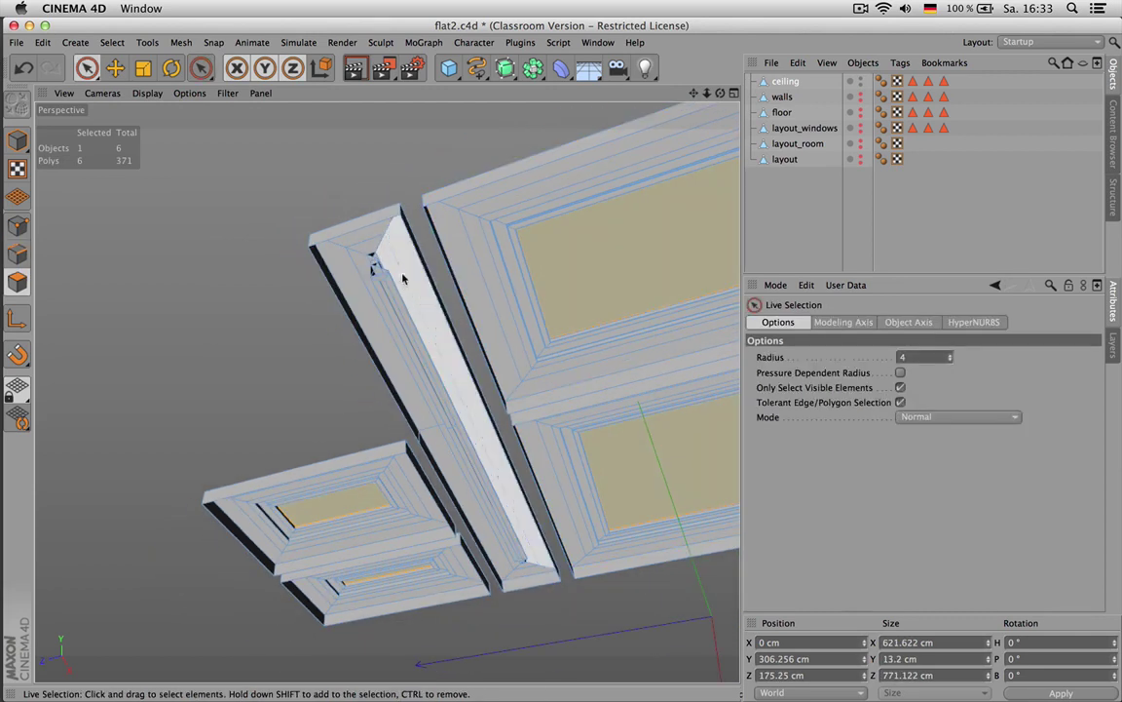
{"action": "left_click_drag", "start_coordinate": [407, 273], "coordinate": [383, 310]}
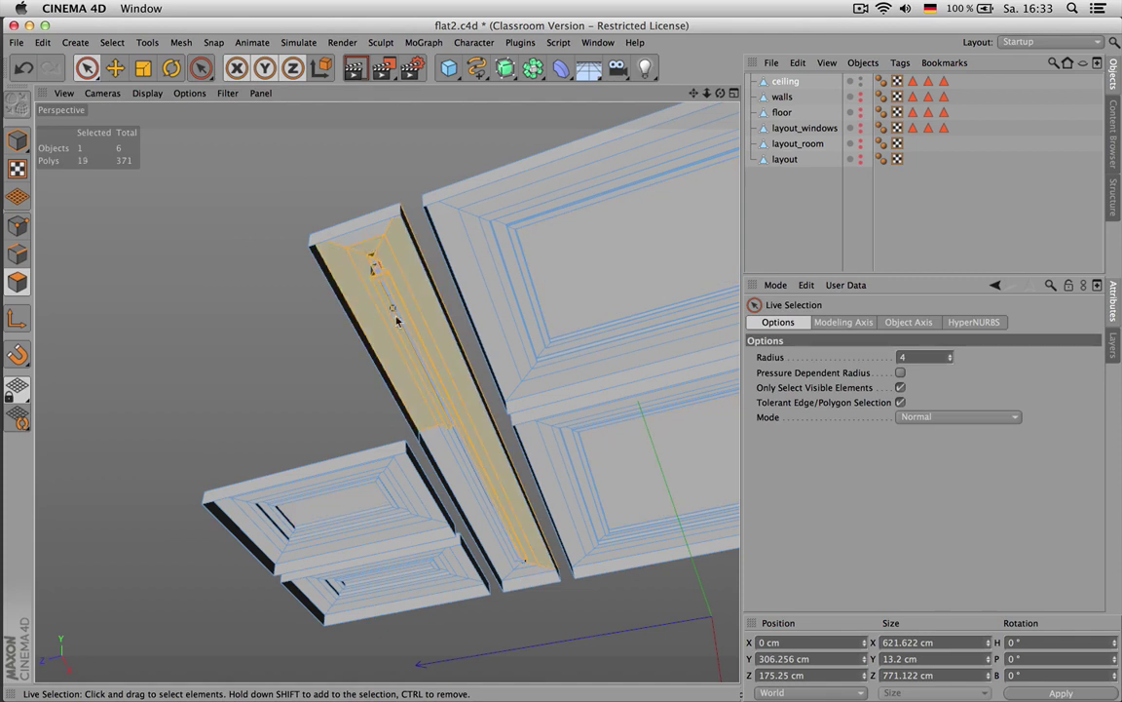
{"action": "left_click_drag", "start_coordinate": [451, 452], "coordinate": [448, 454]}
Loop-select the vertical border polygons running around the long narrow ceiling panel
{"action": "mouse_move", "coordinate": [390, 396]}
{"action": "left_mouse_down", "text": "alt"}
{"action": "mouse_move", "coordinate": [501, 464]}
{"action": "mouse_move", "coordinate": [446, 276]}
{"action": "mouse_move", "coordinate": [471, 279]}
{"action": "mouse_move", "coordinate": [444, 275]}
{"action": "left_mouse_up", "text": "alt"}
{"action": "key", "text": "u"}
{"action": "key", "text": "l"}
{"action": "left_click", "coordinate": [417, 280]}
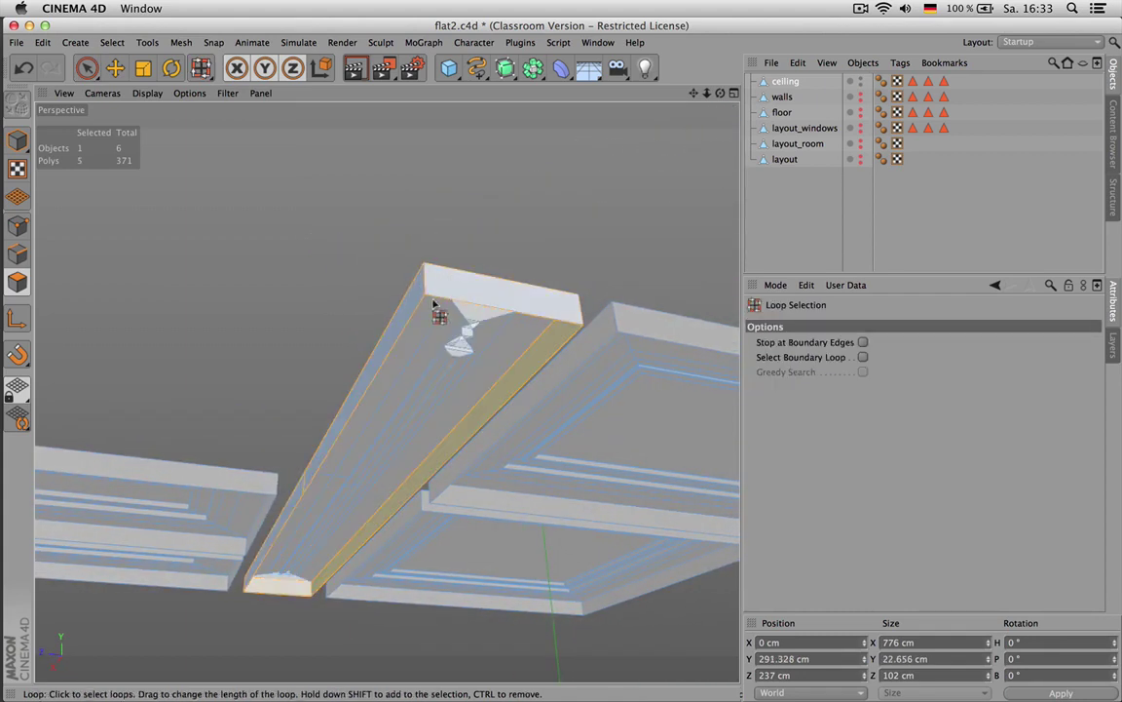
Use Fill Selection to select all the profiled faces enclosed by the narrow panel's vertical border
{"action": "left_click_drag", "start_coordinate": [443, 304], "coordinate": [440, 443], "text": "alt"}
{"action": "key", "text": "u"}
{"action": "key", "text": "f"}
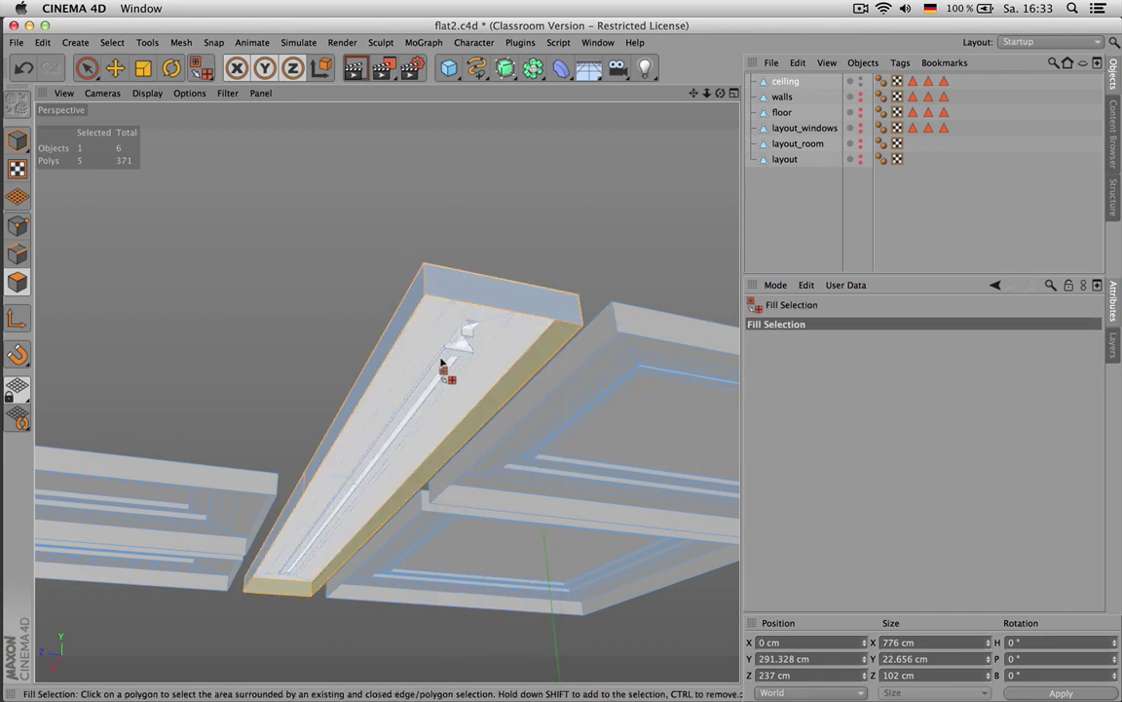
{"action": "left_click", "coordinate": [428, 337]}
{"action": "key", "text": "ctrl+z"}
{"action": "left_click", "coordinate": [493, 390]}
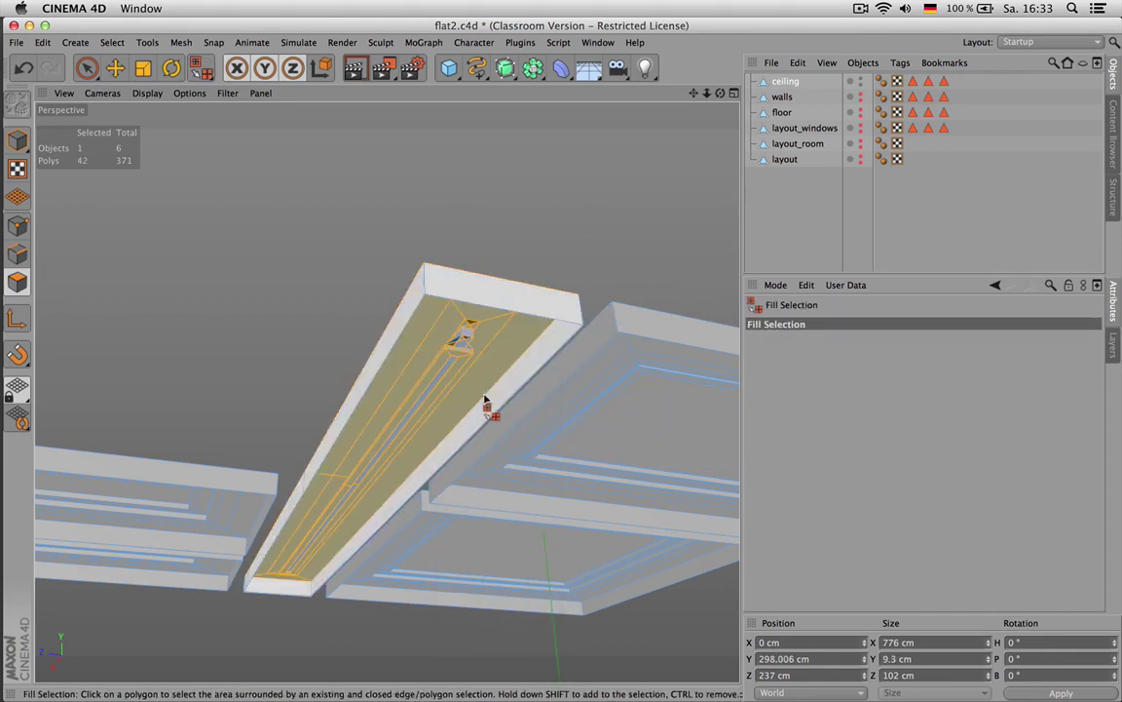
Delete the selected profiled faces and close the resulting hole in the narrow panel with Close Polygon Hole
{"action": "key", "text": "Delete"}
{"action": "key", "text": "m"}
{"action": "key", "text": "d"}
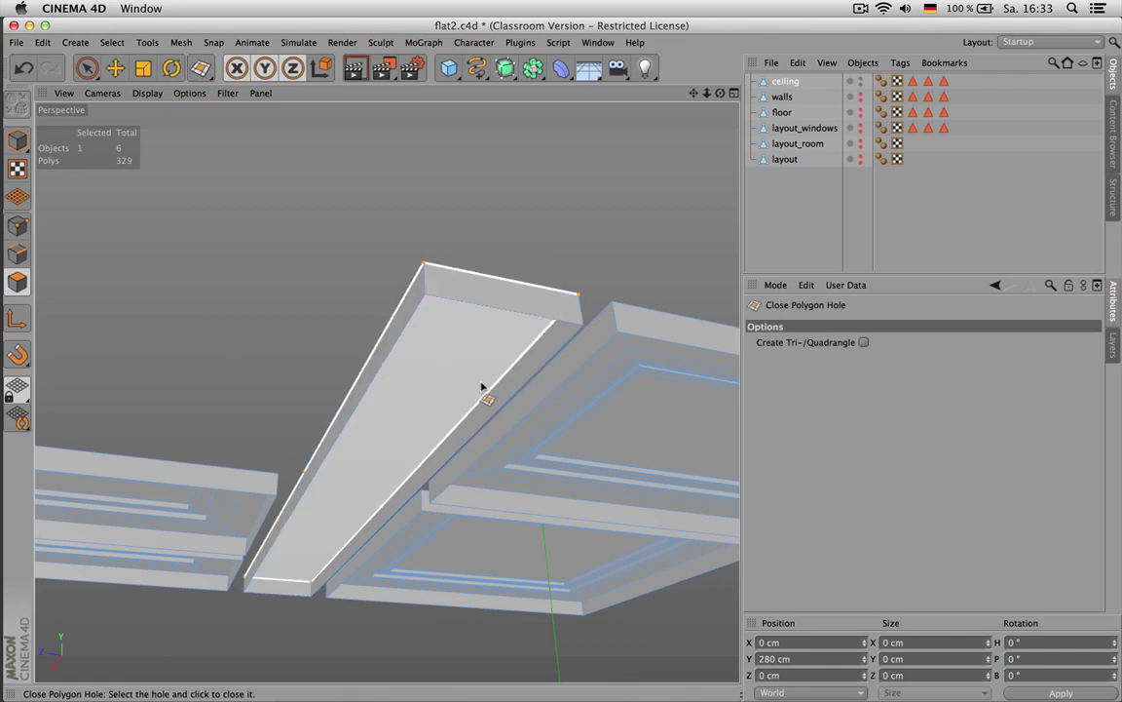
{"action": "left_click", "coordinate": [441, 414]}
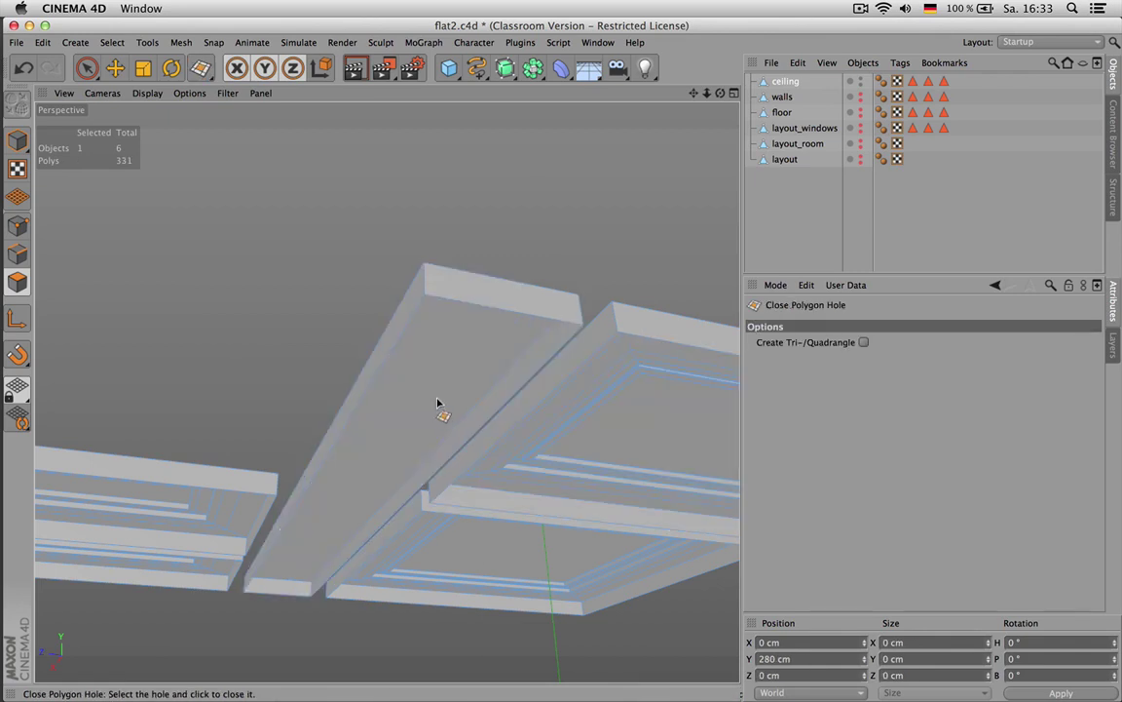
Deselect all objects to check the flat narrow panel from below, and select the ceiling object with all its polygons
{"action": "left_click", "coordinate": [815, 216]}
{"action": "mouse_move", "coordinate": [497, 341]}
{"action": "left_mouse_down", "text": "alt"}
{"action": "mouse_move", "coordinate": [353, 138]}
{"action": "mouse_move", "coordinate": [382, 383]}
{"action": "left_mouse_up", "text": "alt"}
{"action": "middle_click_drag", "start_coordinate": [403, 322], "coordinate": [266, 307], "text": "alt"}
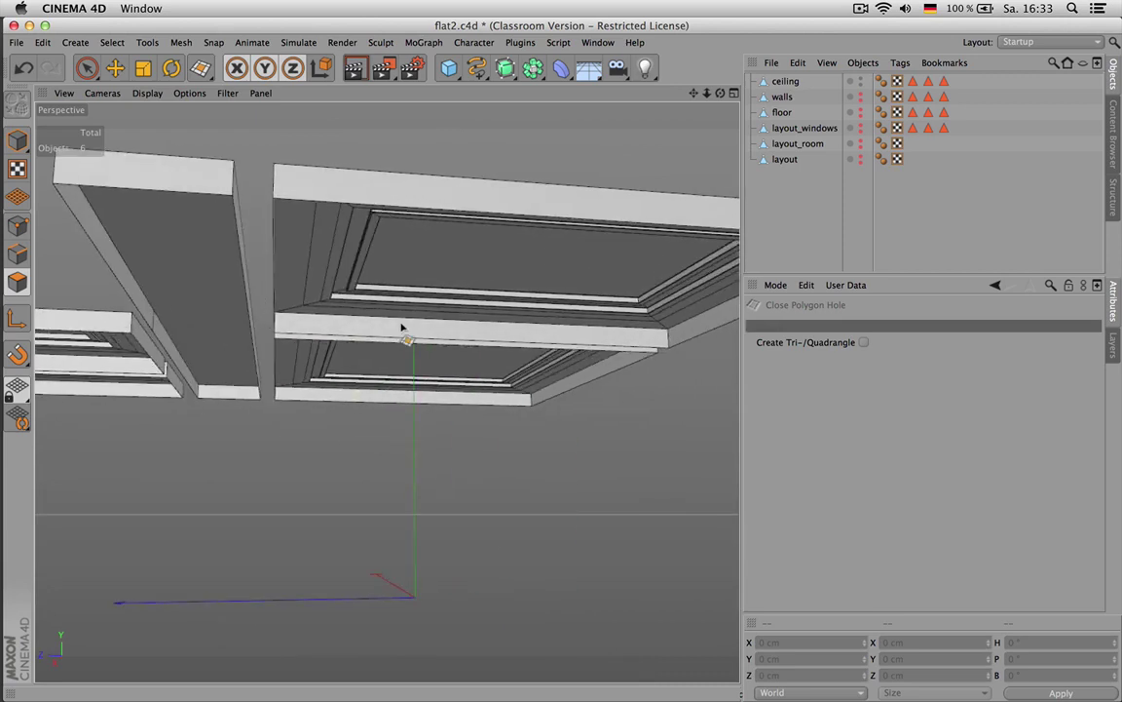
{"action": "left_click_drag", "start_coordinate": [382, 325], "coordinate": [244, 241], "text": "alt"}
{"action": "left_click", "coordinate": [243, 242]}
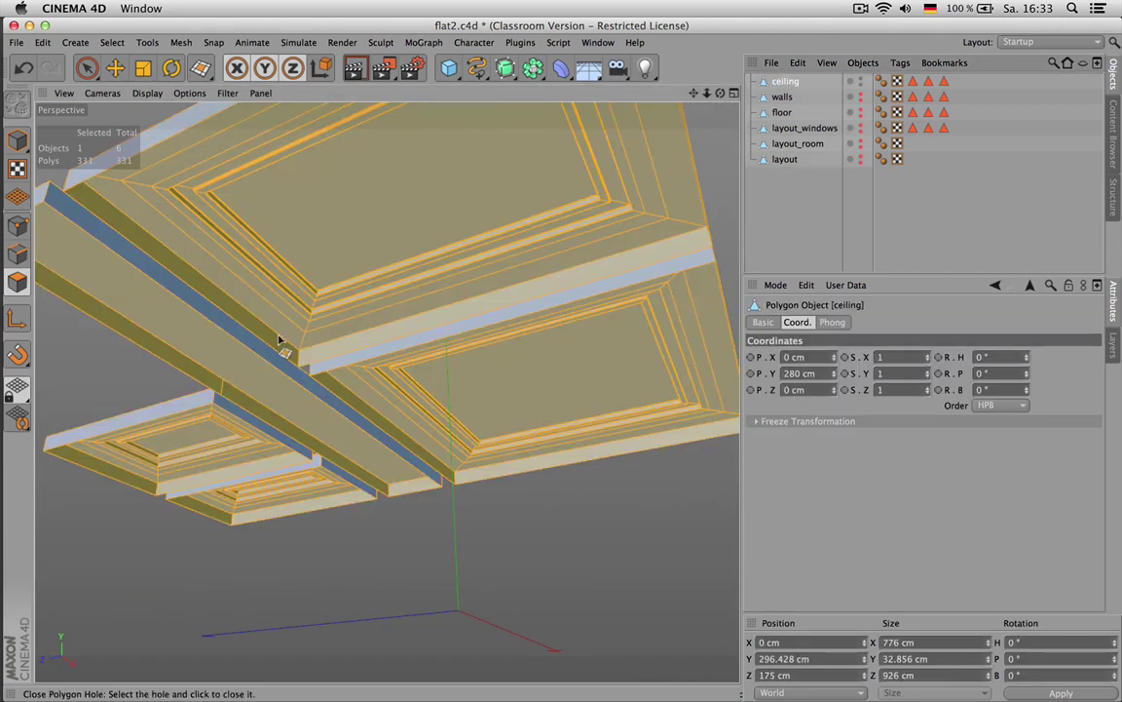
Delete the two extra points on the long side of the ceiling's beam
{"action": "key", "text": "Return"}
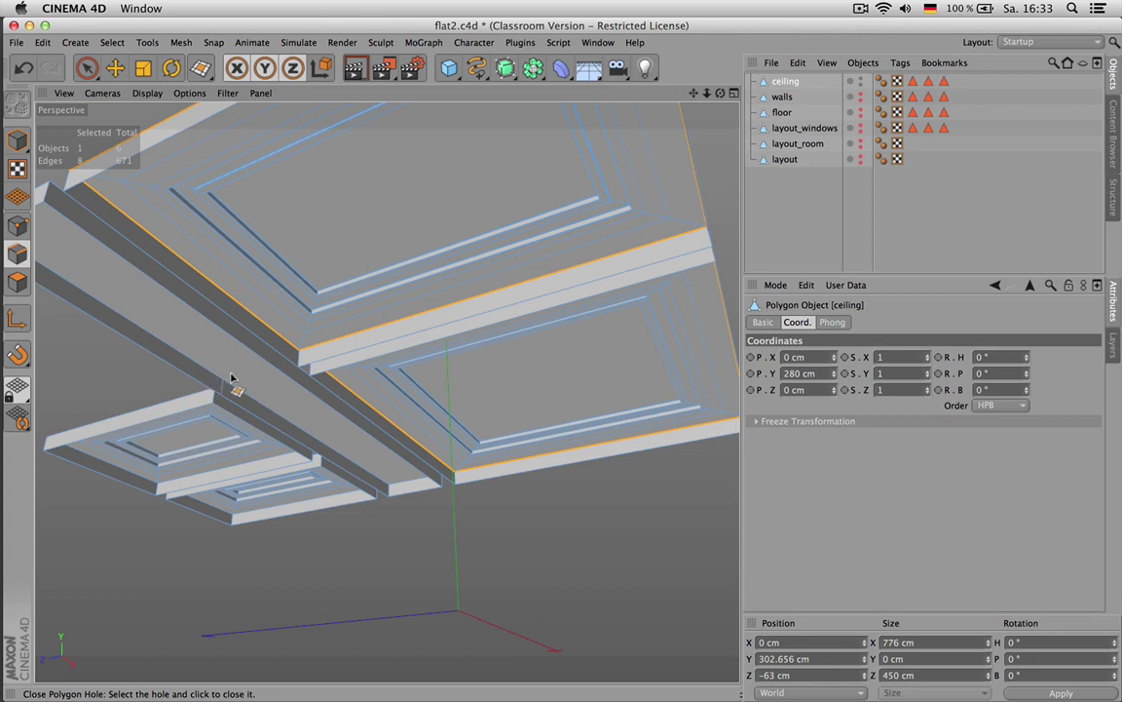
{"action": "key", "text": "super+z"}
{"action": "left_click_drag", "start_coordinate": [243, 393], "coordinate": [236, 368], "text": "alt"}
{"action": "middle_click_drag", "start_coordinate": [236, 368], "coordinate": [270, 348], "text": "alt"}
{"action": "right_click_drag", "start_coordinate": [271, 347], "coordinate": [338, 353], "text": "alt"}
{"action": "scroll", "coordinate": [338, 352], "scroll_direction": "up", "scroll_amount": 5}
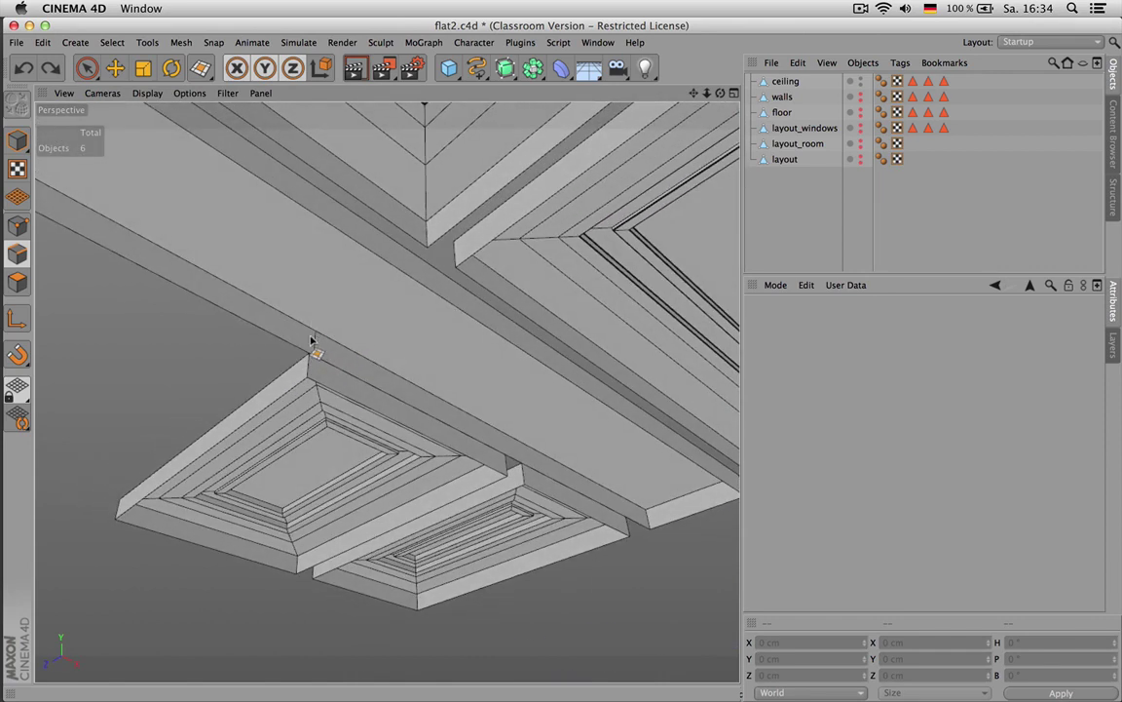
{"action": "key", "text": "Return"}
{"action": "key", "text": "Return"}
{"action": "key", "text": "9"}
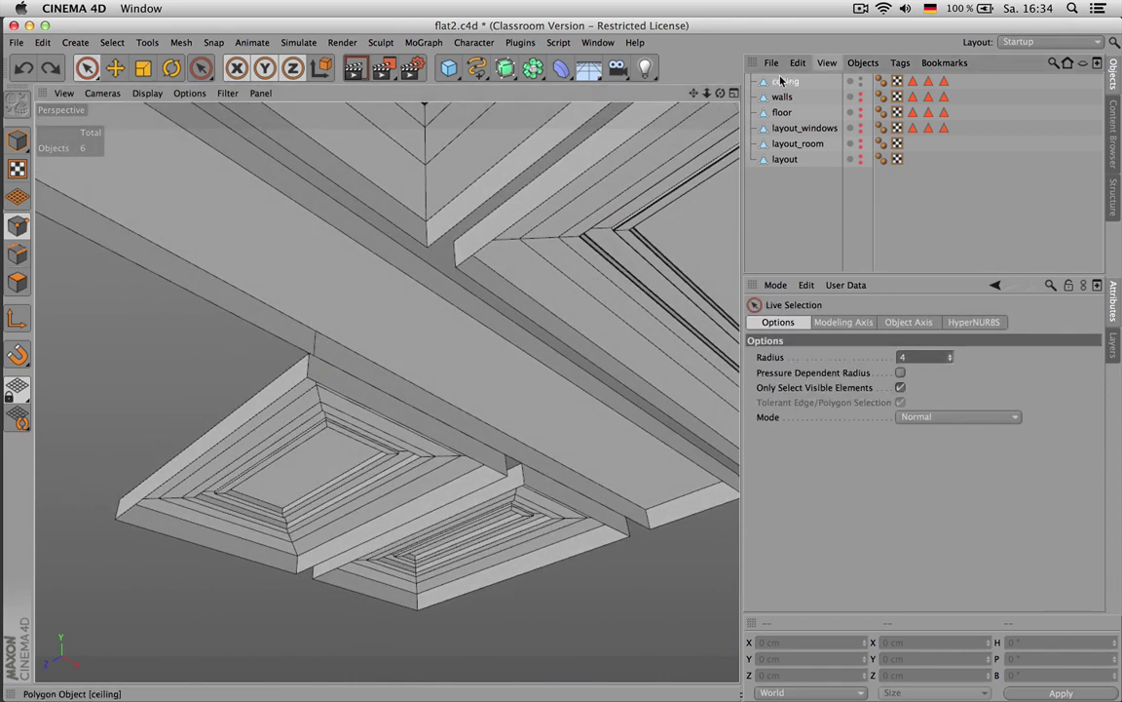
{"action": "left_click", "coordinate": [775, 80]}
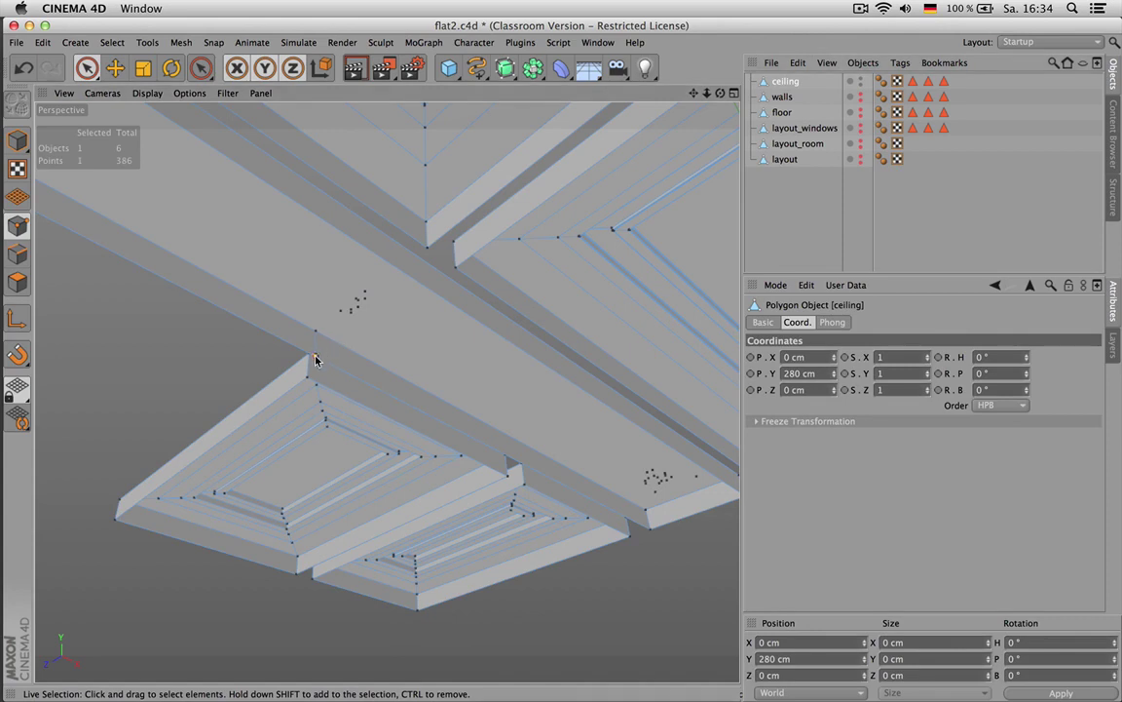
{"action": "key", "text": "Delete"}
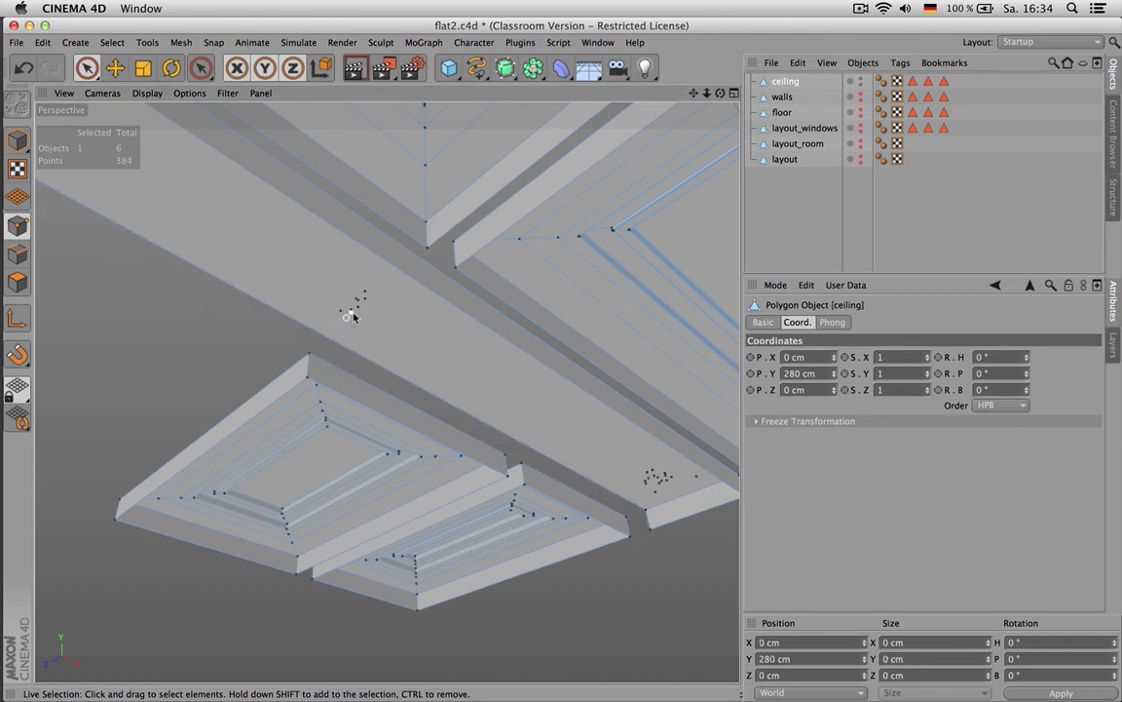
Optimize all points of the ceiling mesh and check the beam and panels from below
{"action": "key", "text": "super+a"}
{"action": "right_click", "coordinate": [356, 320]}
{"action": "left_click", "coordinate": [357, 319]}
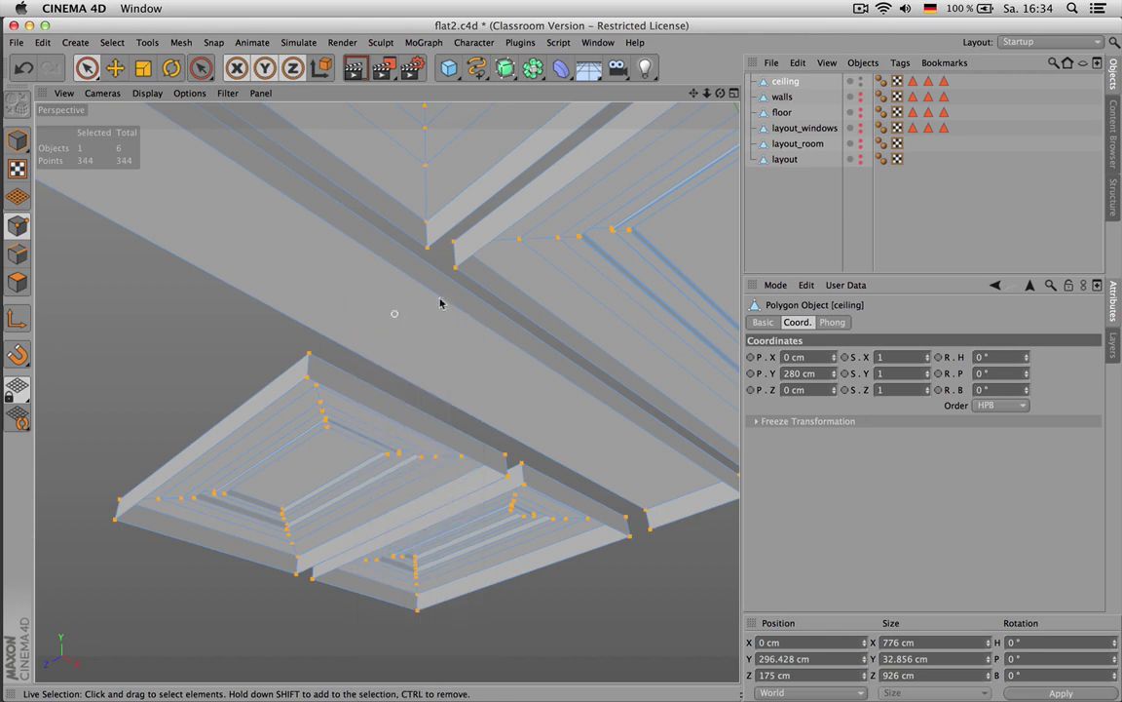
{"action": "left_click", "coordinate": [808, 209]}
{"action": "scroll", "coordinate": [403, 287], "scroll_direction": "down", "scroll_amount": 5}
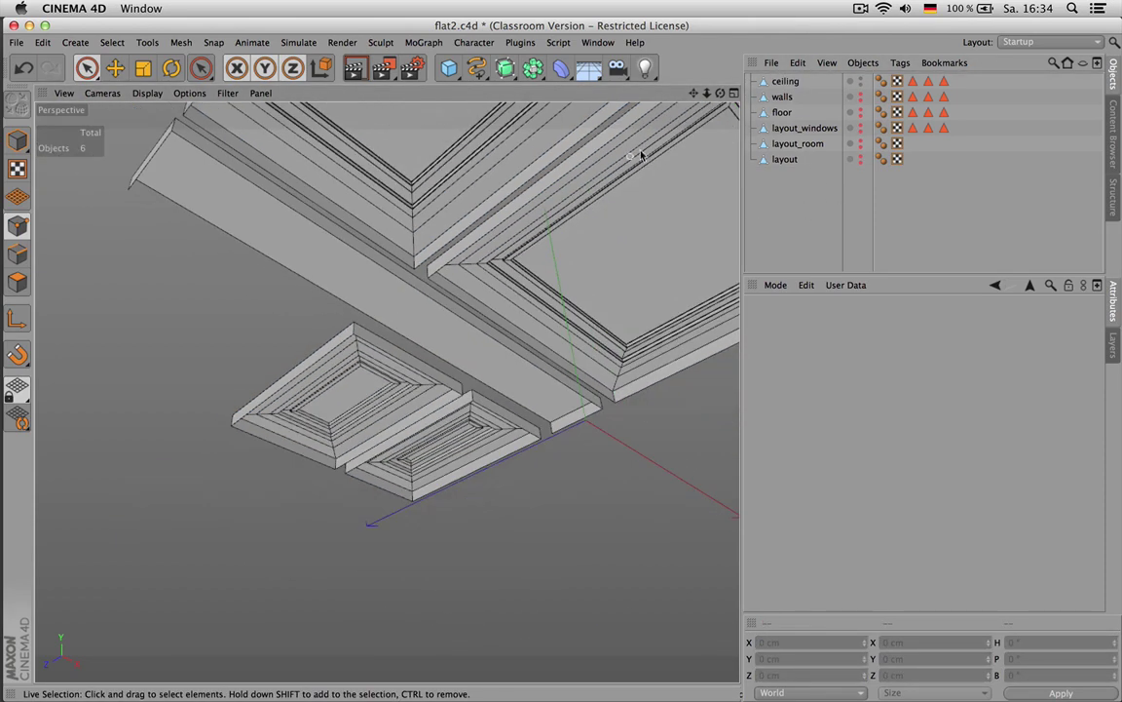
{"action": "mouse_move", "coordinate": [387, 390]}
{"action": "left_mouse_down", "text": "alt"}
{"action": "mouse_move", "coordinate": [387, 419]}
{"action": "mouse_move", "coordinate": [387, 397]}
{"action": "left_mouse_up", "text": "alt"}
{"action": "left_click", "coordinate": [781, 83]}
{"action": "scroll", "coordinate": [160, 266], "scroll_direction": "up", "scroll_amount": 3}
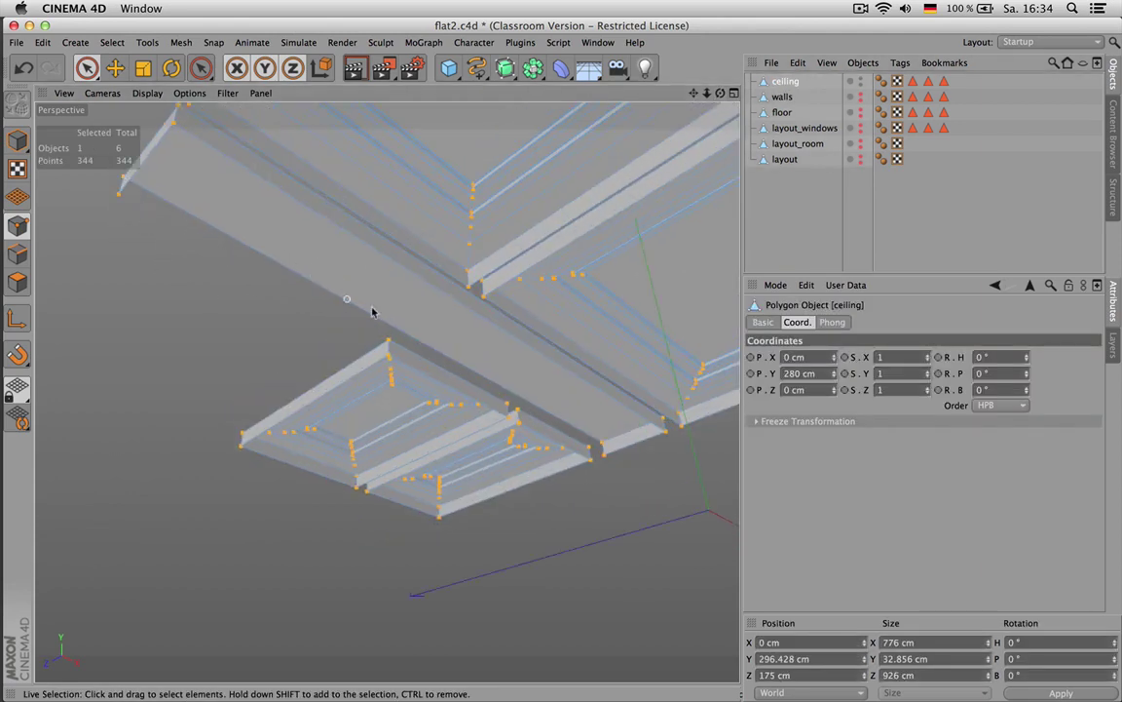
Undo the mesh optimization and the point deletion on the ceiling
{"action": "key", "text": "super+z"}
{"action": "key", "text": "super+z"}
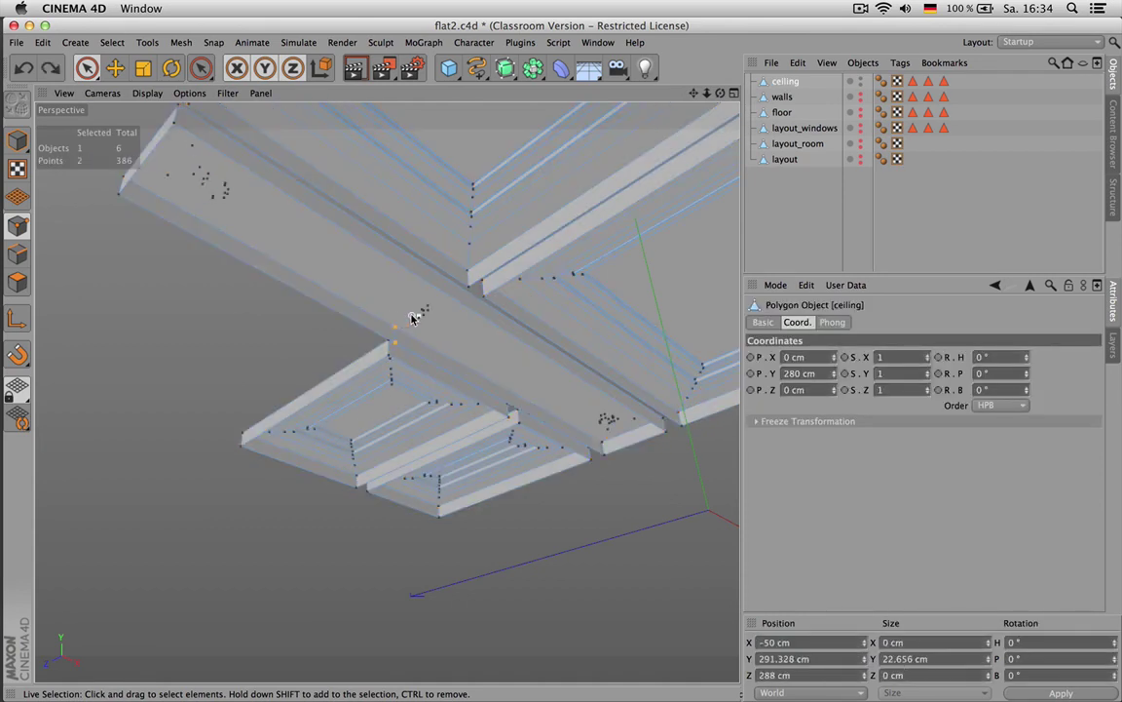
{"action": "key", "text": "super+z"}
Melt the two polygons on the beam's long side into one
{"action": "left_click", "coordinate": [395, 337]}
{"action": "key", "text": "u"}
{"action": "key", "text": "z"}
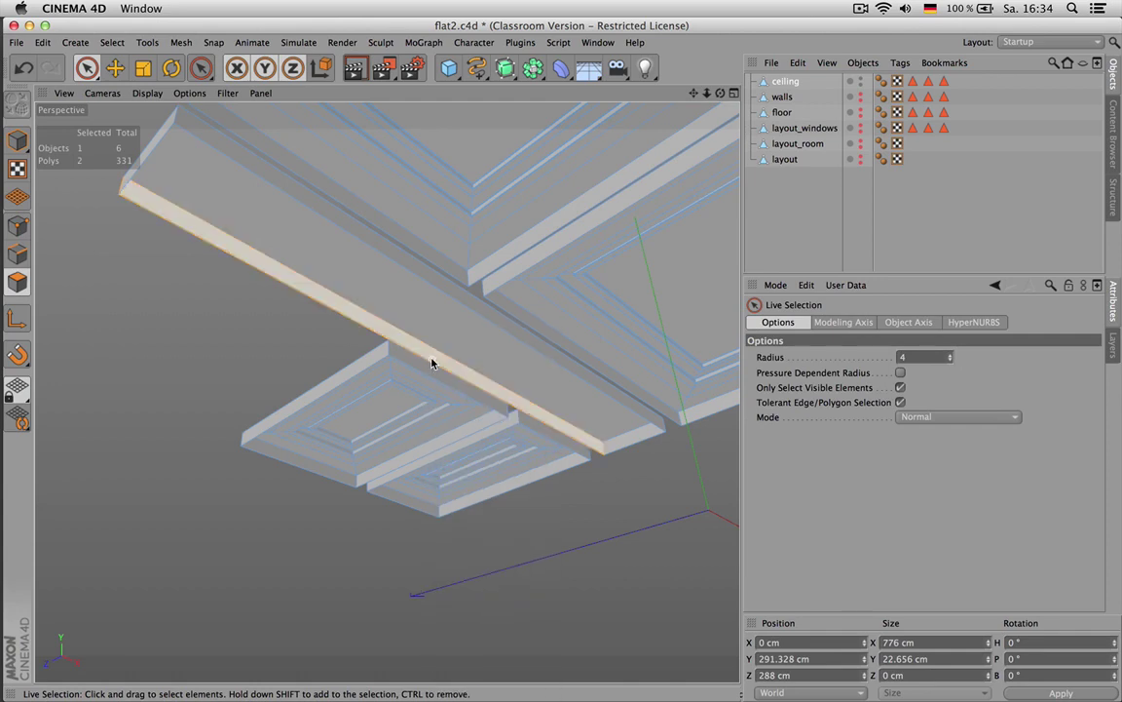
{"action": "left_click_drag", "start_coordinate": [433, 361], "coordinate": [418, 328], "text": "alt"}
{"action": "key", "text": "Return"}
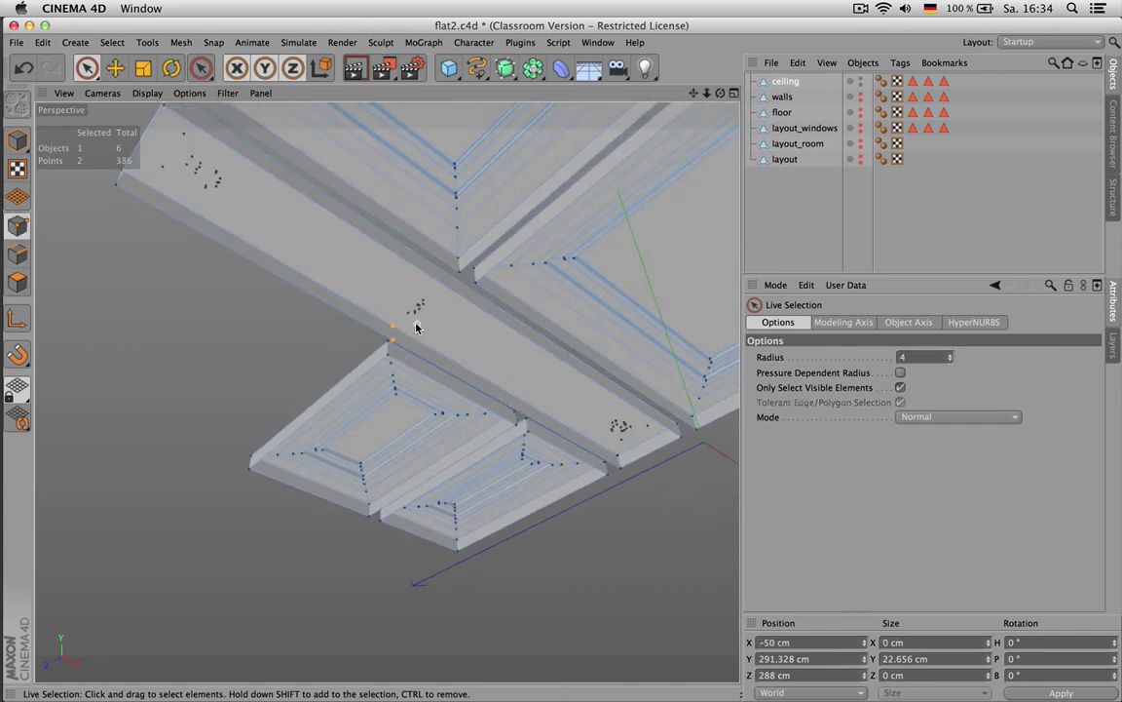
Optimize all points of the ceiling object and deselect it
{"action": "key", "text": "ctrl+a"}
{"action": "key", "text": "u"}
{"action": "key", "text": "o"}
{"action": "left_click", "coordinate": [778, 236]}
{"action": "scroll", "coordinate": [431, 255], "scroll_direction": "down", "scroll_amount": 5}
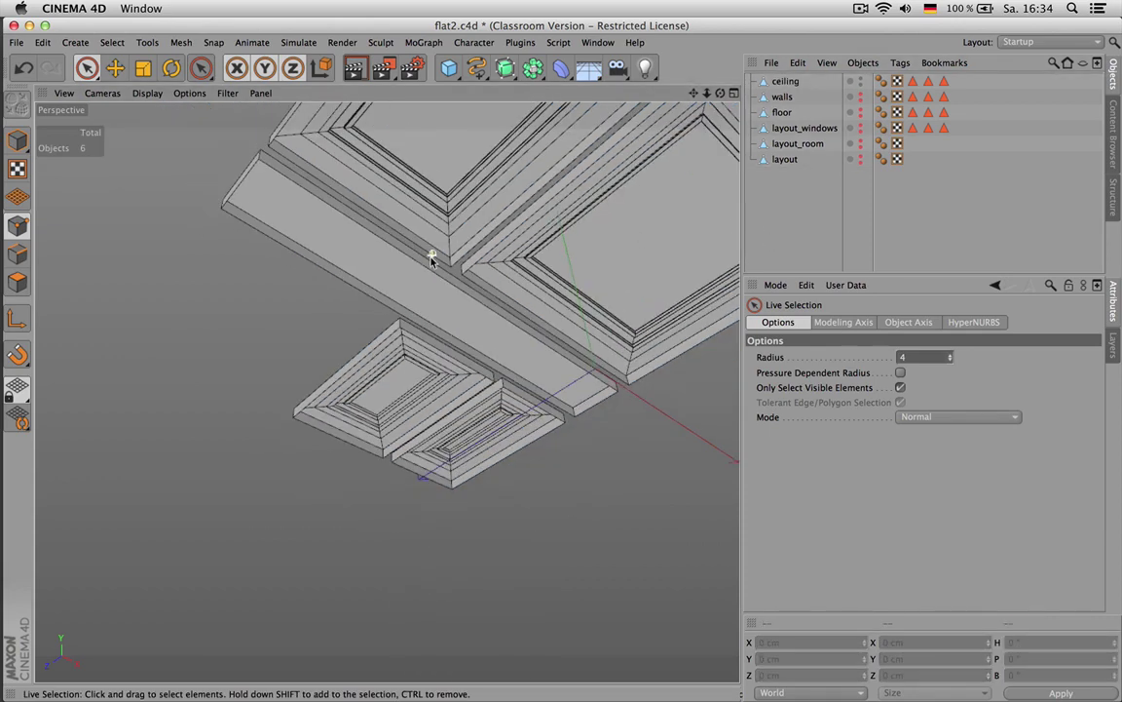
{"action": "scroll", "coordinate": [461, 252], "scroll_direction": "up", "scroll_amount": 2}
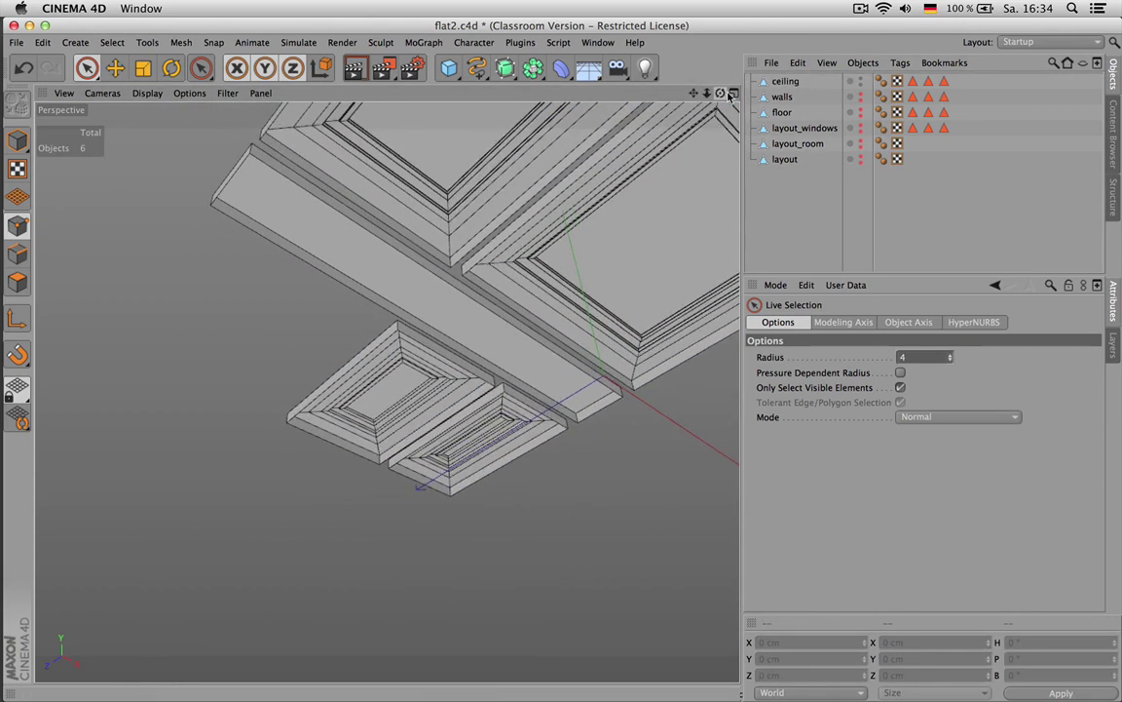
Add the upper outer edge loops of the beam and both small panels to the ceiling's edge selection with Loop Selection
{"action": "left_click", "coordinate": [462, 231]}
{"action": "key", "text": "Return"}
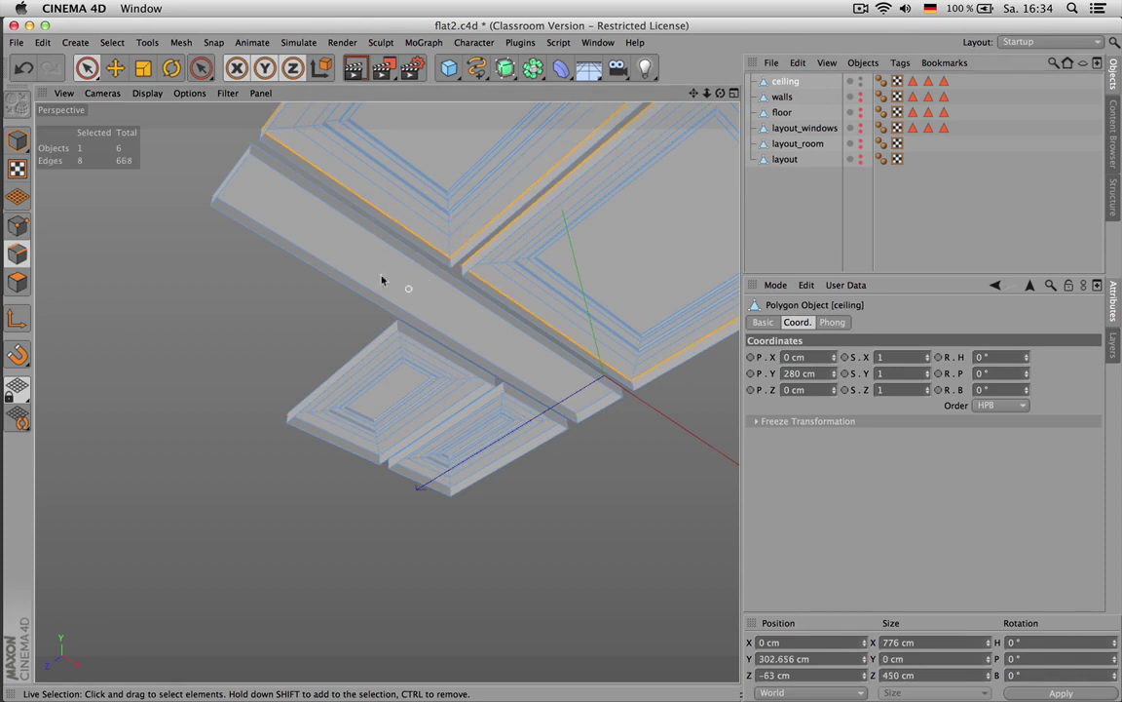
{"action": "key", "text": "u"}
{"action": "key", "text": "l"}
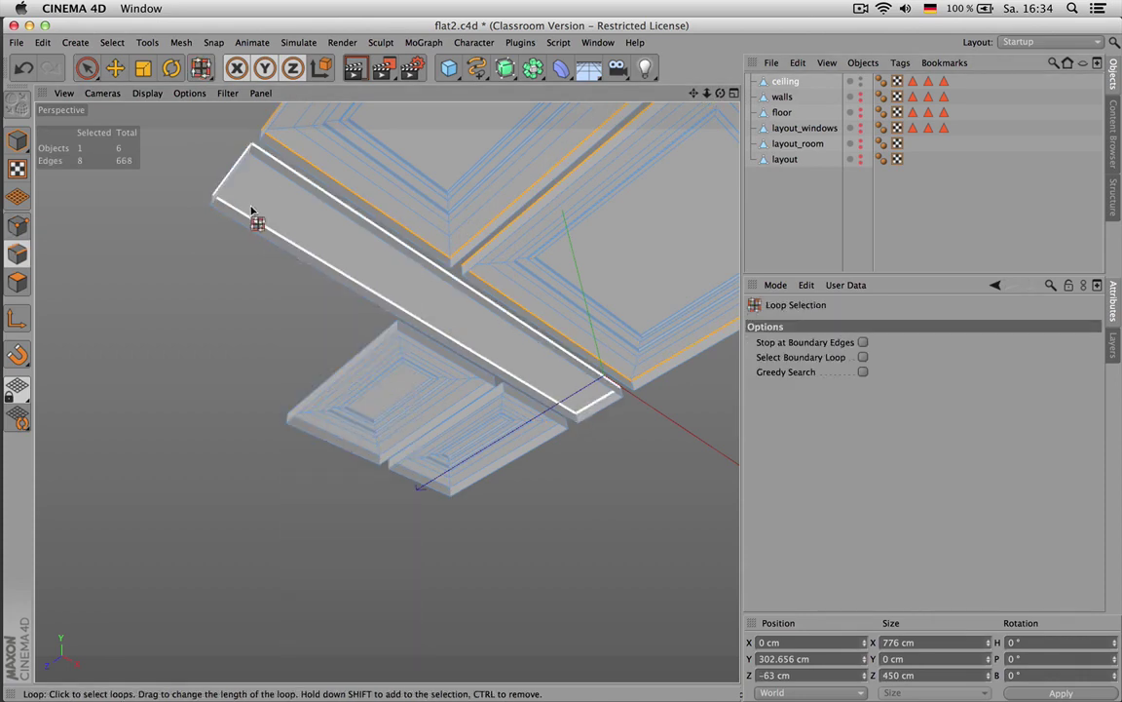
{"action": "left_click", "coordinate": [260, 220], "text": "shift"}
{"action": "scroll", "coordinate": [293, 424], "scroll_direction": "up", "scroll_amount": 4}
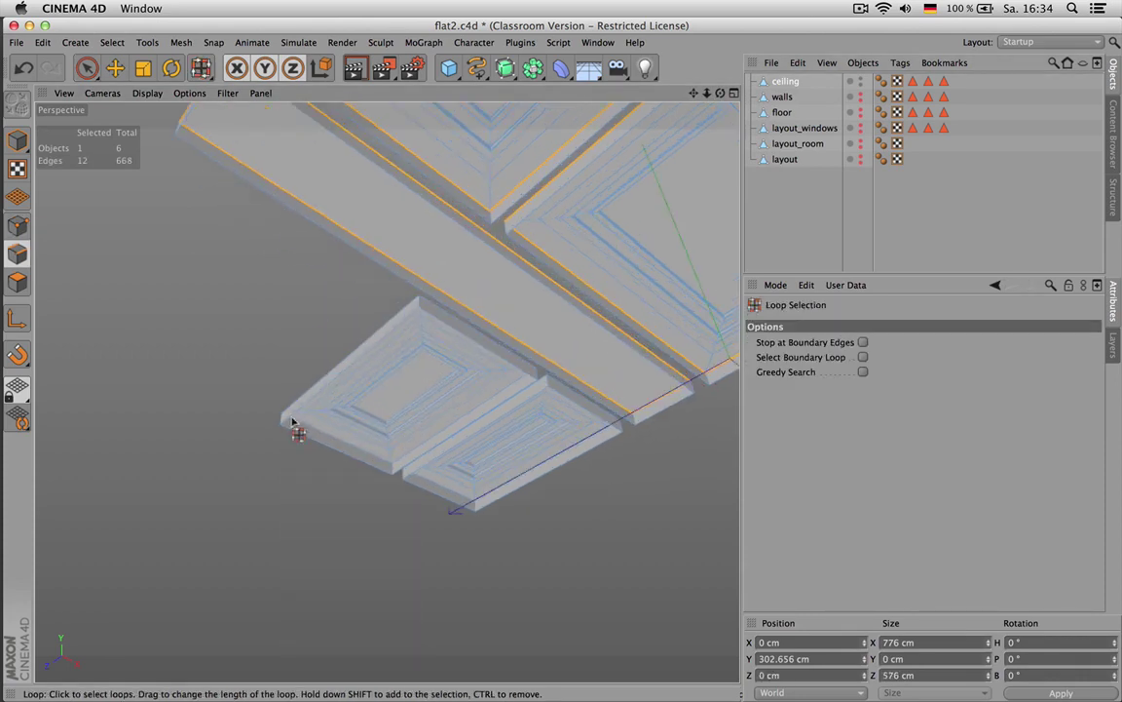
{"action": "scroll", "coordinate": [275, 414], "scroll_direction": "up", "scroll_amount": 1}
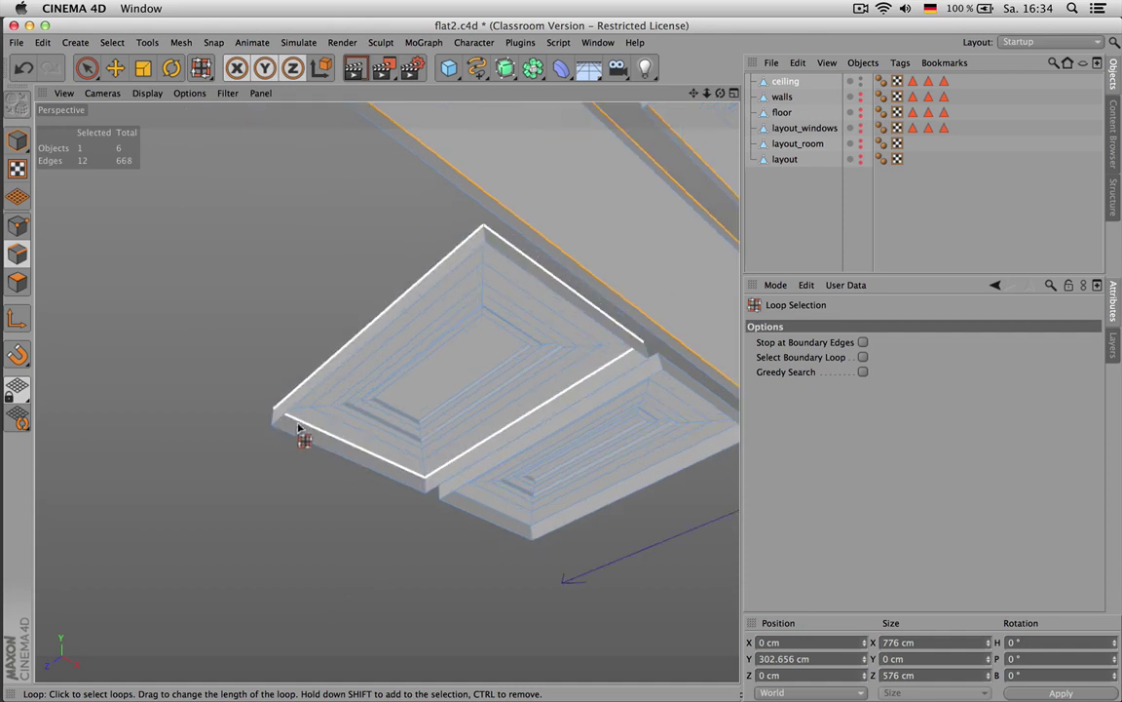
{"action": "left_click", "coordinate": [426, 481], "text": "shift"}
{"action": "left_click", "coordinate": [466, 502], "text": "shift"}
{"action": "left_click_drag", "start_coordinate": [557, 521], "coordinate": [453, 214], "text": "alt"}
{"action": "scroll", "coordinate": [453, 214], "scroll_direction": "down", "scroll_amount": 5}
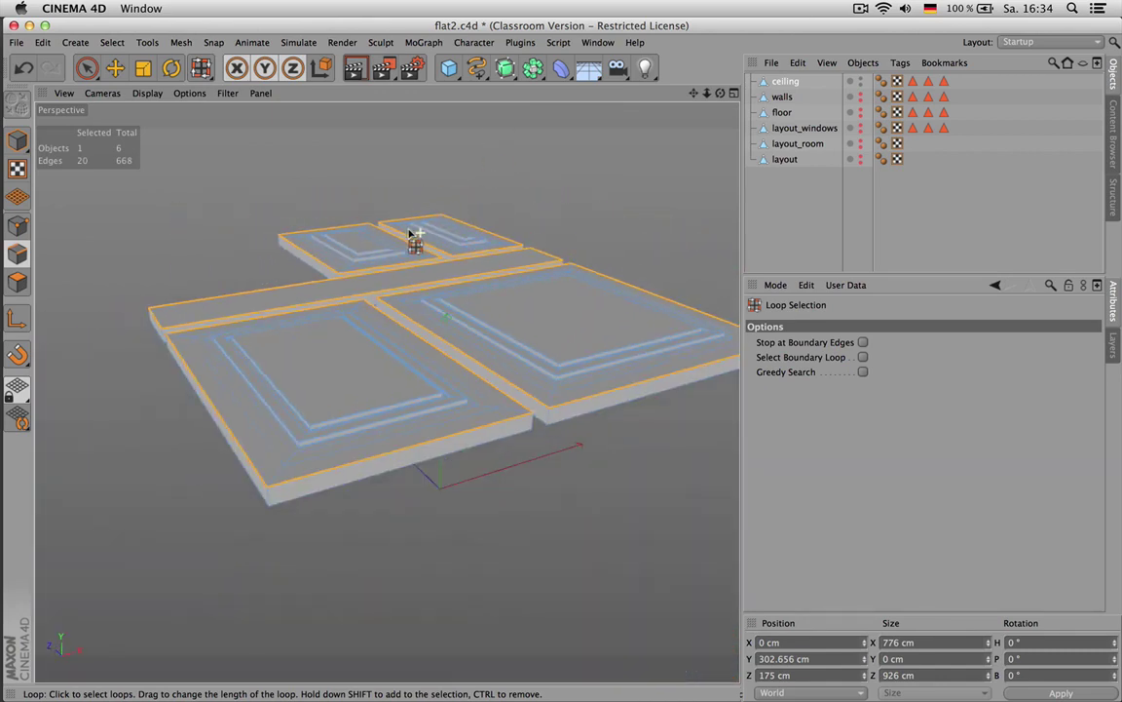
Convert the selected ceiling edges to a spline and move ceiling.Spline out of the ceiling object to the top level
{"action": "left_click", "coordinate": [180, 44]}
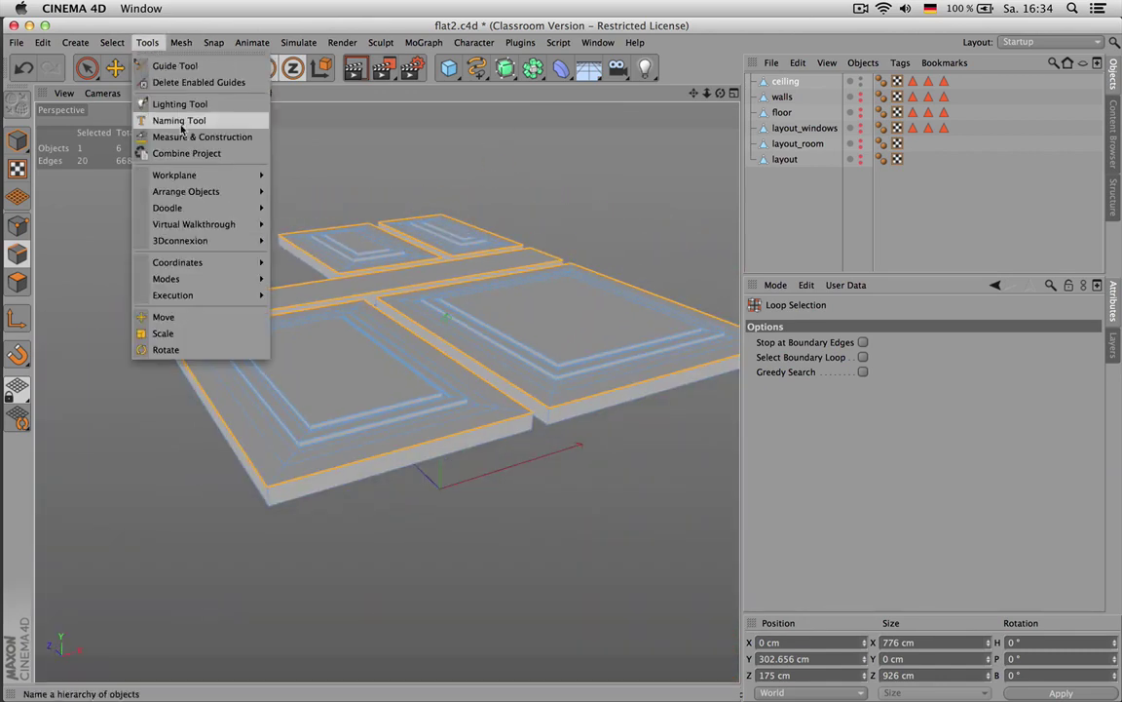
{"action": "mouse_move", "coordinate": [206, 109]}
{"action": "mouse_move", "coordinate": [200, 83]}
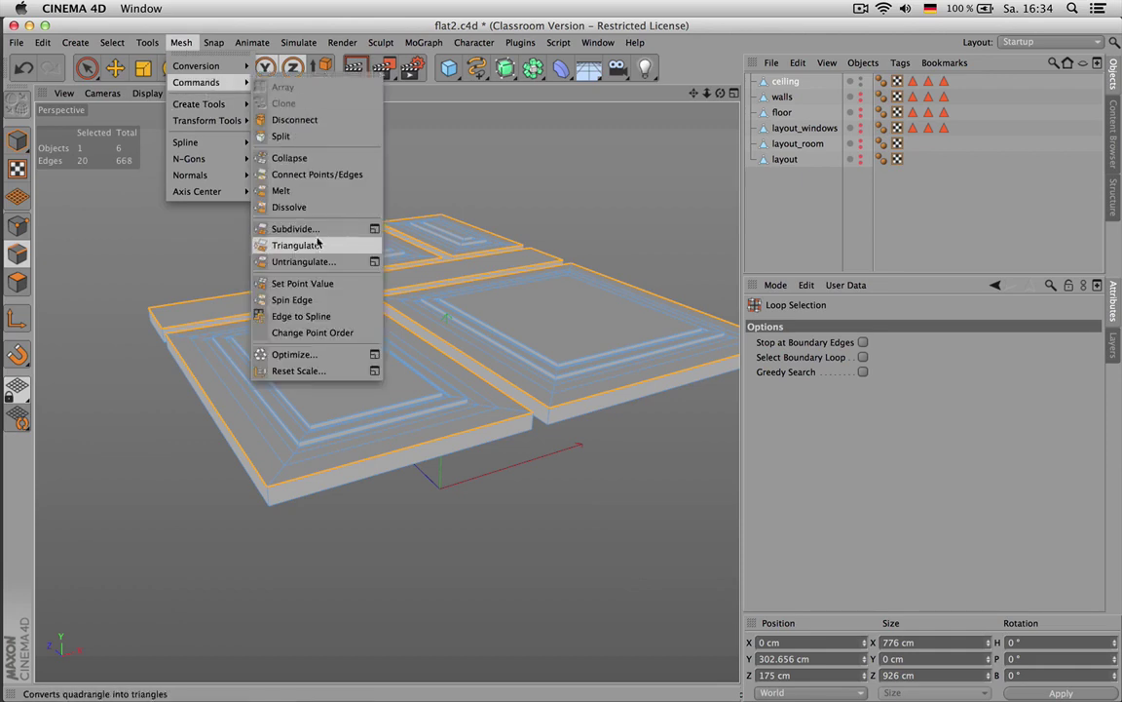
{"action": "left_click", "coordinate": [312, 320]}
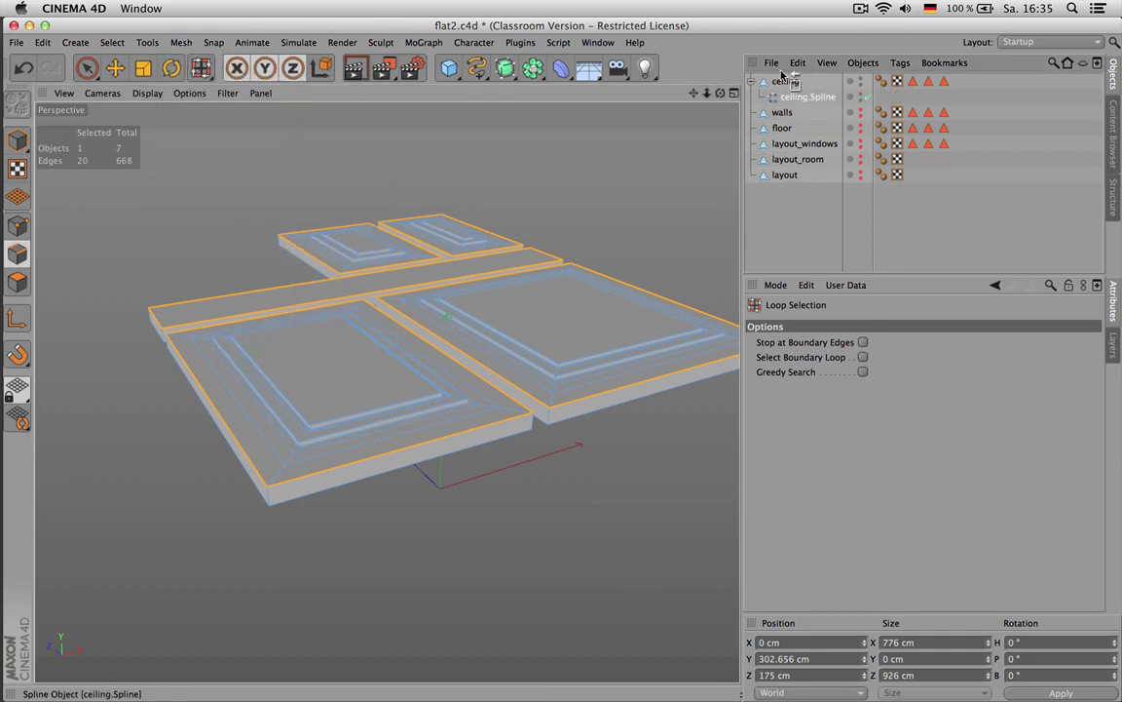
{"action": "left_click_drag", "start_coordinate": [783, 76], "coordinate": [794, 83]}
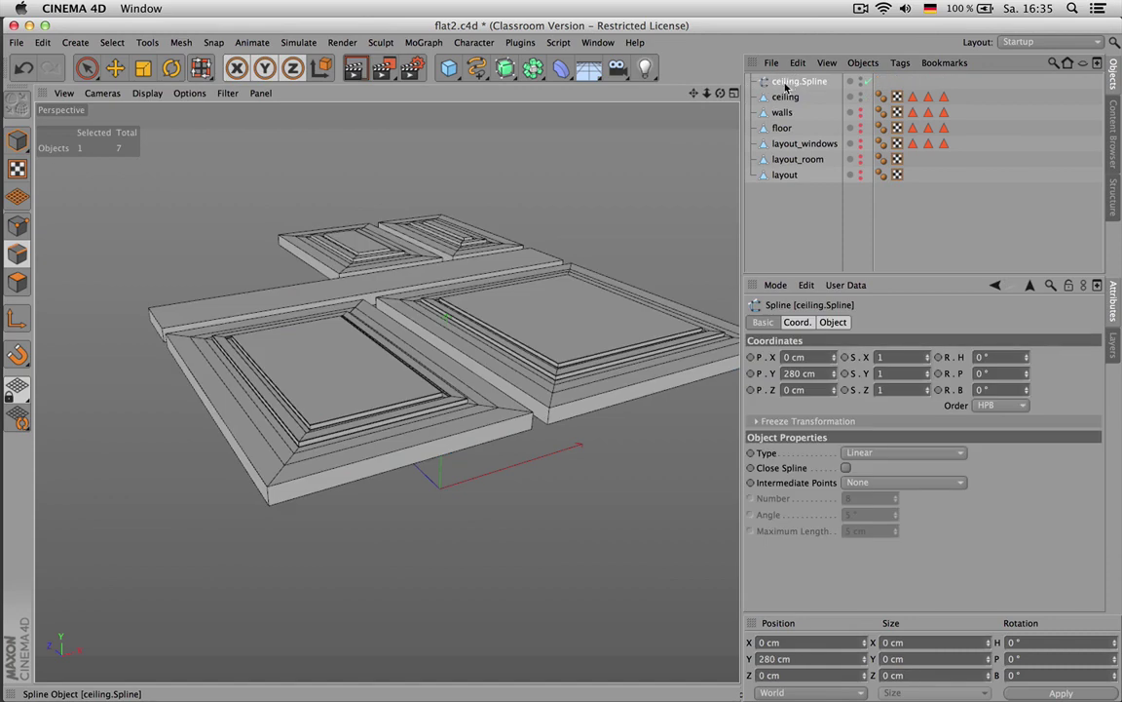
Create a rectangle spline with a width of 20 cm and a height of 22 cm
{"action": "left_click_drag", "start_coordinate": [720, 93], "coordinate": [719, 49]}
{"action": "left_click_drag", "start_coordinate": [694, 94], "coordinate": [673, 18]}
{"action": "scroll", "coordinate": [532, 251], "scroll_direction": "up", "scroll_amount": 1}
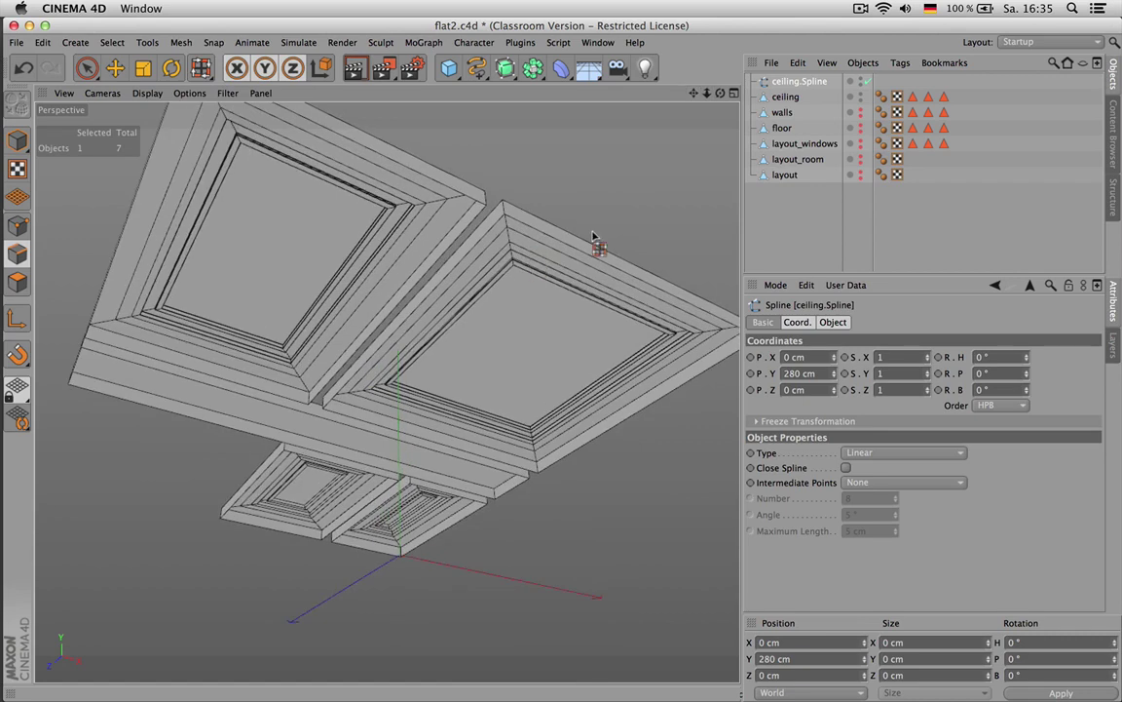
{"action": "mouse_move", "coordinate": [720, 93]}
{"action": "left_mouse_down"}
{"action": "mouse_move", "coordinate": [697, 95]}
{"action": "mouse_move", "coordinate": [720, 96]}
{"action": "left_mouse_up"}
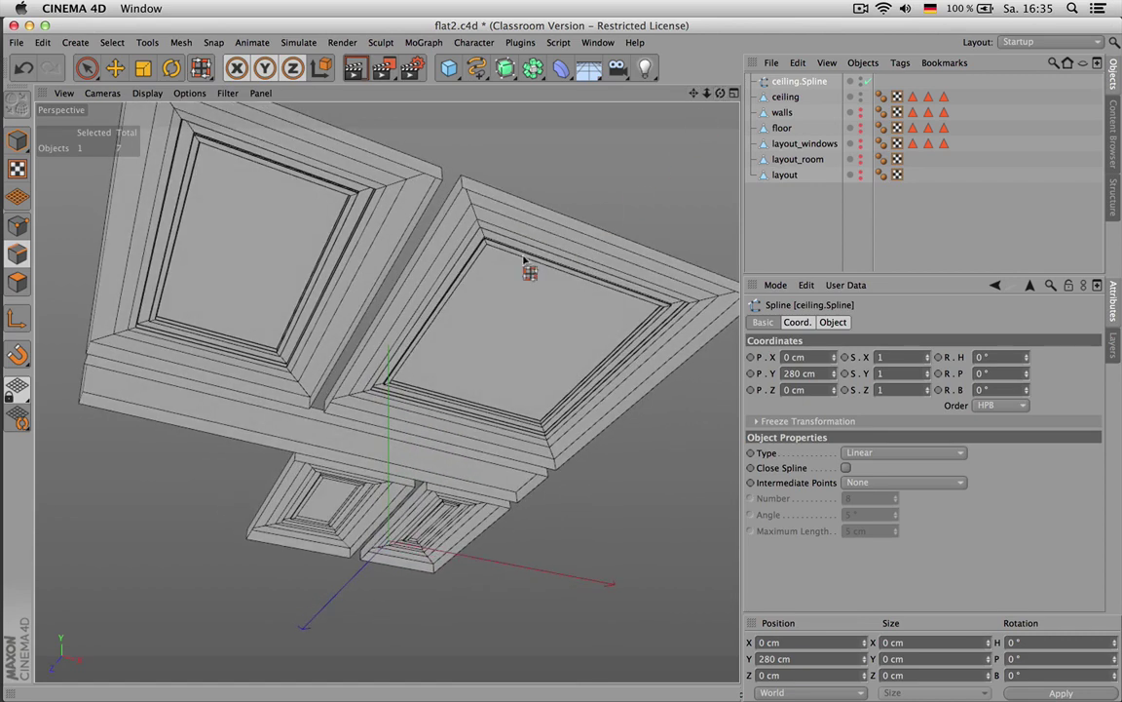
{"action": "left_click", "coordinate": [479, 72]}
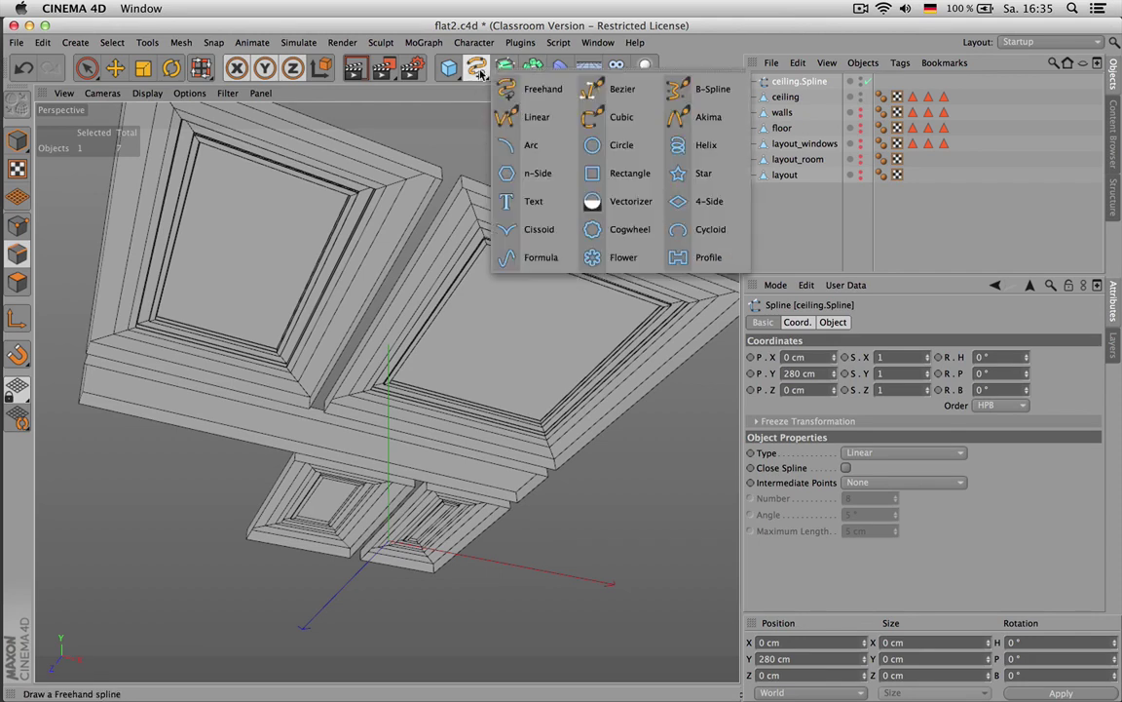
{"action": "left_click", "coordinate": [596, 173]}
{"action": "left_click", "coordinate": [874, 454]}
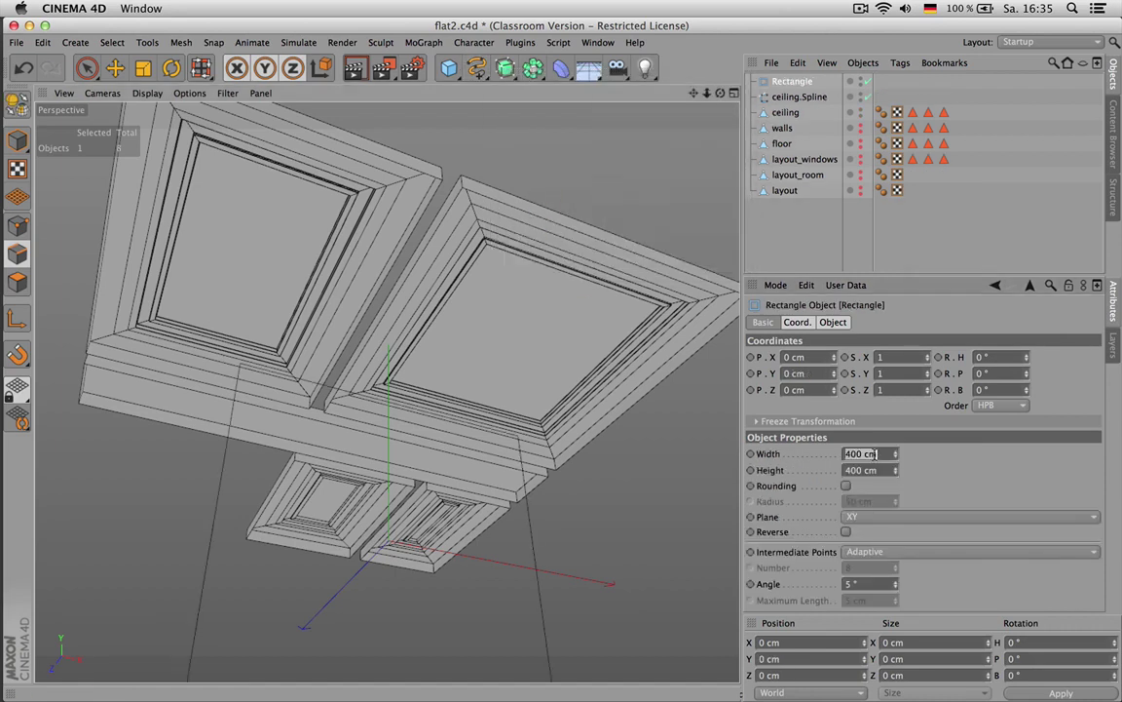
{"action": "type", "text": "20"}
{"action": "key", "text": "Tab"}
{"action": "type", "text": "20"}
{"action": "key", "text": "Return"}
Check the height of the outer side polygon of the large ceiling panel, and reselect the rectangle
{"action": "left_click", "coordinate": [785, 112]}
{"action": "key", "text": "u"}
{"action": "key", "text": "l"}
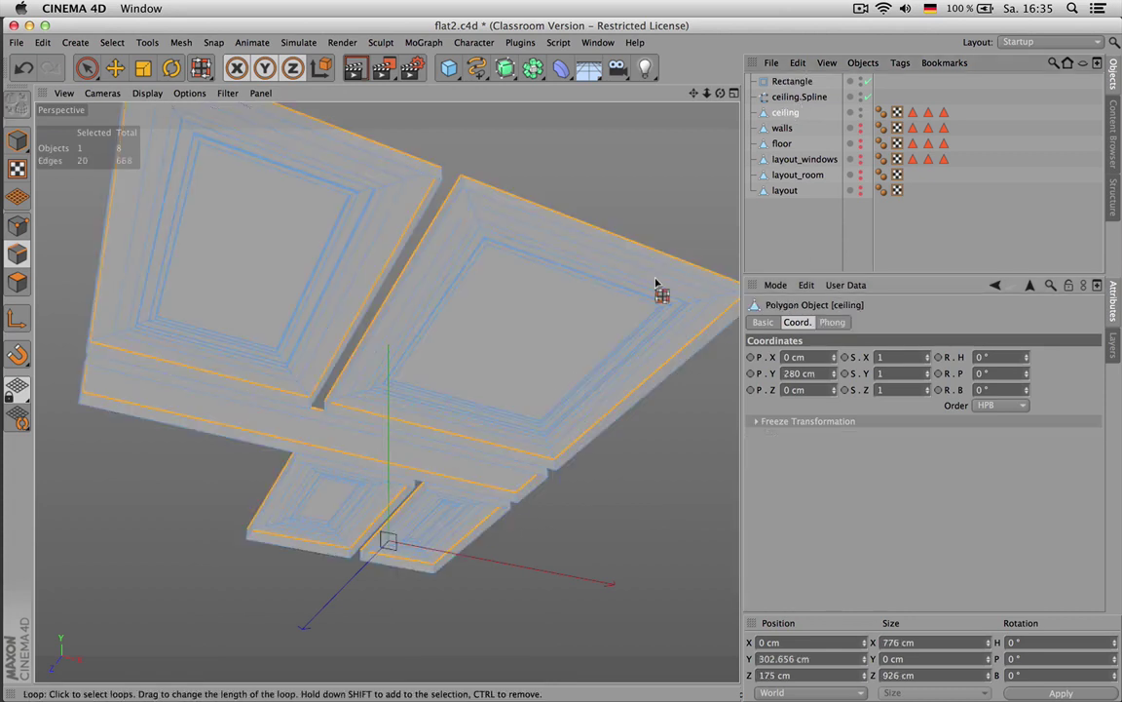
{"action": "key", "text": "Return"}
{"action": "key", "text": "space"}
{"action": "left_click", "coordinate": [575, 454]}
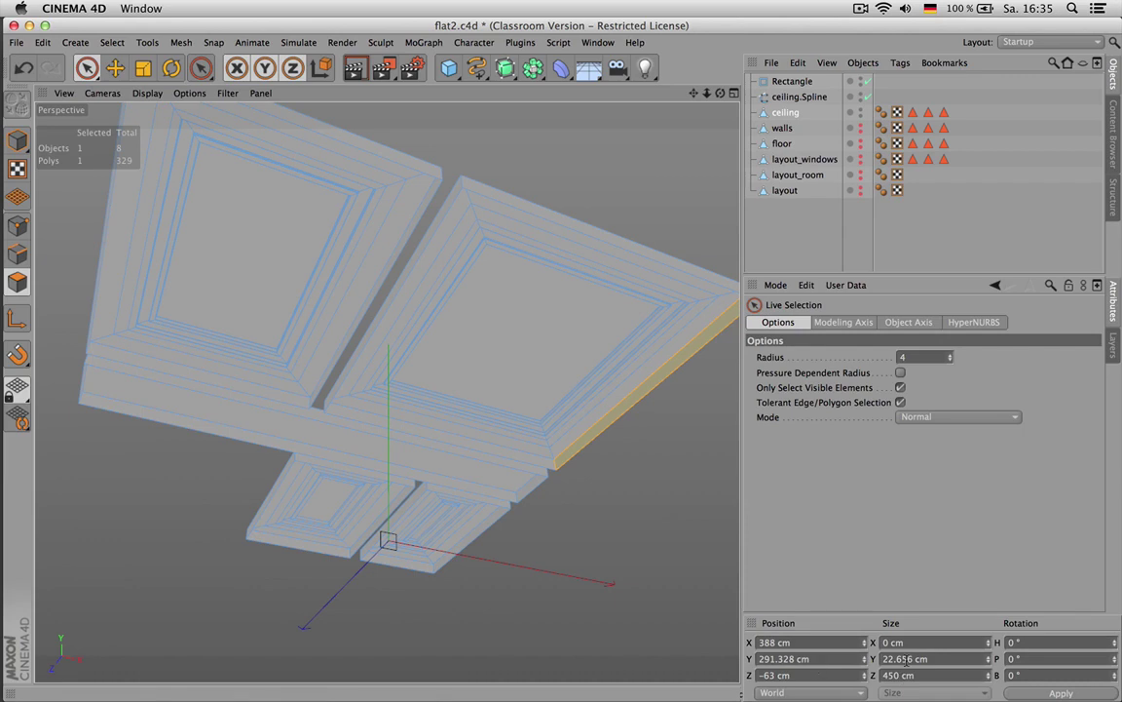
{"action": "left_click", "coordinate": [791, 81]}
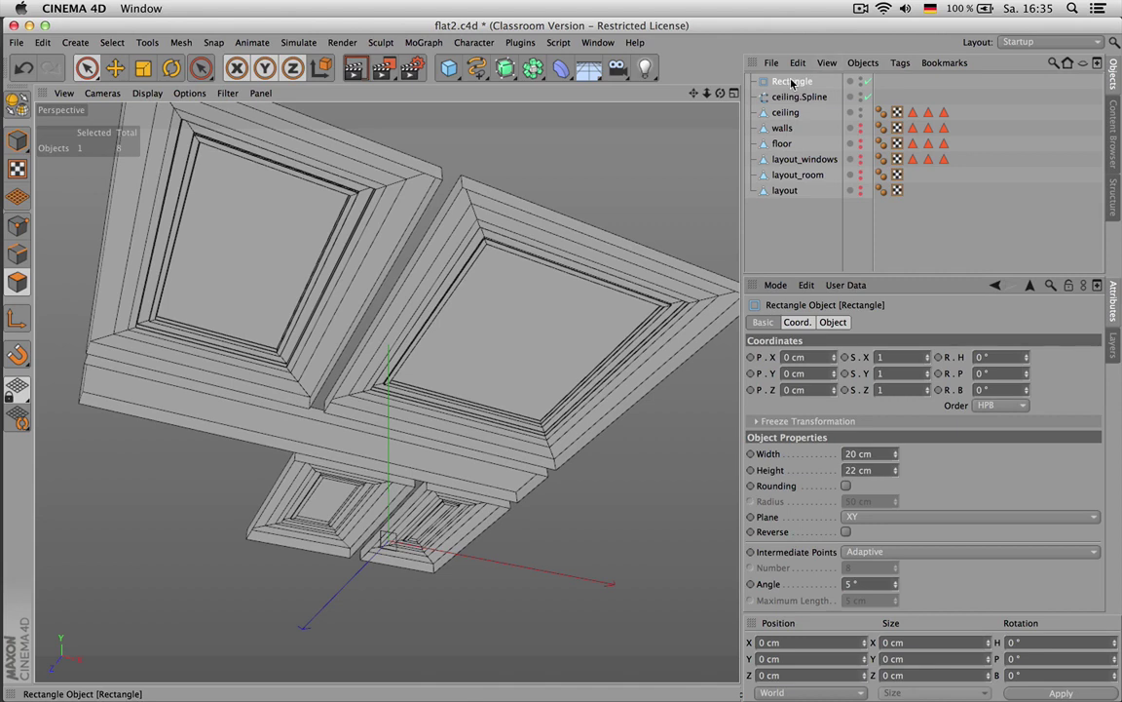
{"action": "scroll", "coordinate": [478, 375], "scroll_direction": "down", "scroll_amount": 5}
{"action": "left_click_drag", "start_coordinate": [478, 341], "coordinate": [416, 444], "text": "alt"}
Add a Sweep NURBS object and rename the rectangle spline as profile
{"action": "left_click", "coordinate": [535, 74]}
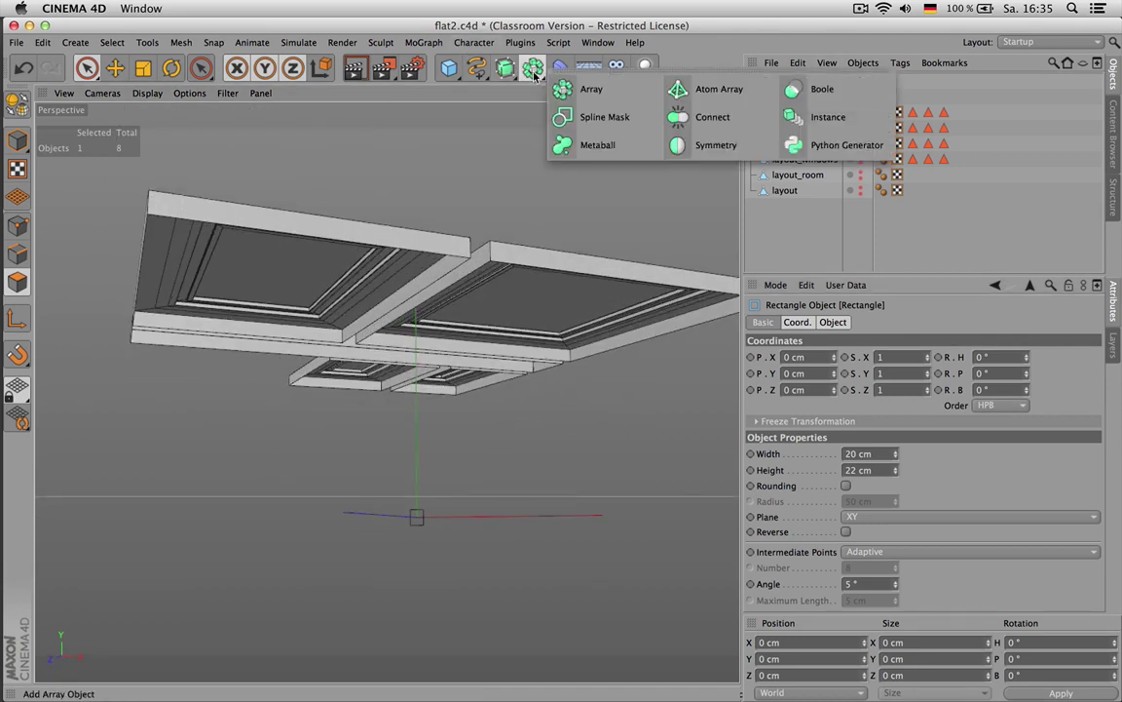
{"action": "mouse_move", "coordinate": [504, 68]}
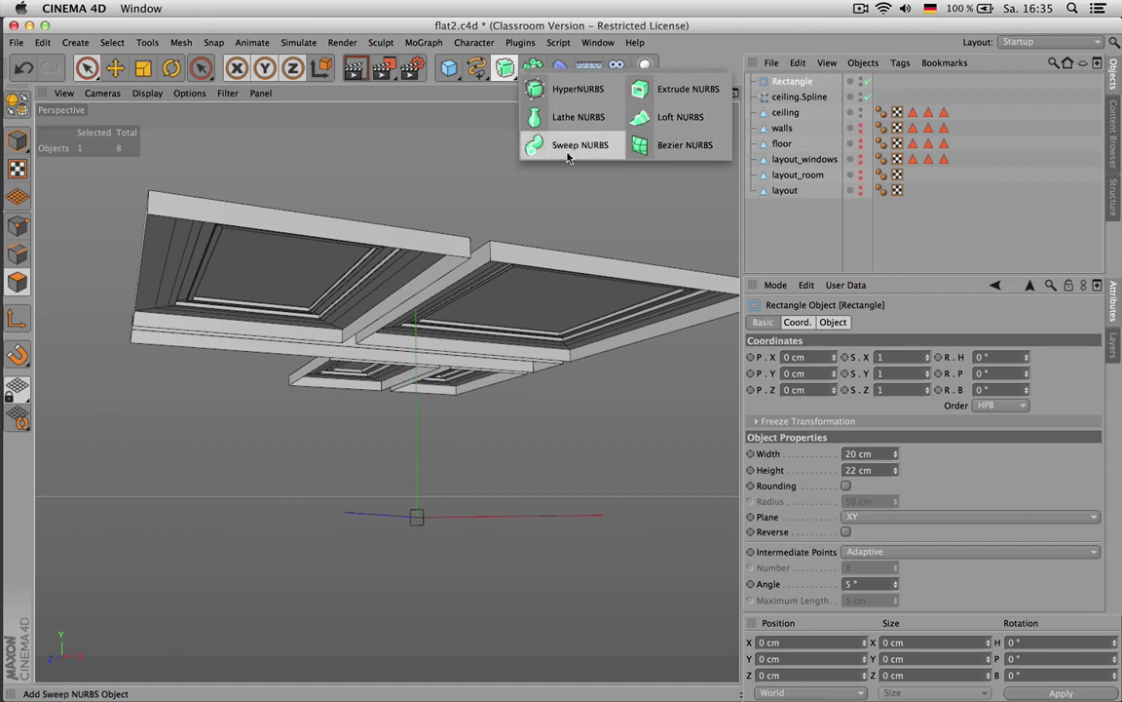
{"action": "left_click", "coordinate": [665, 145]}
{"action": "left_click", "coordinate": [792, 96]}
{"action": "double_click", "coordinate": [791, 97]}
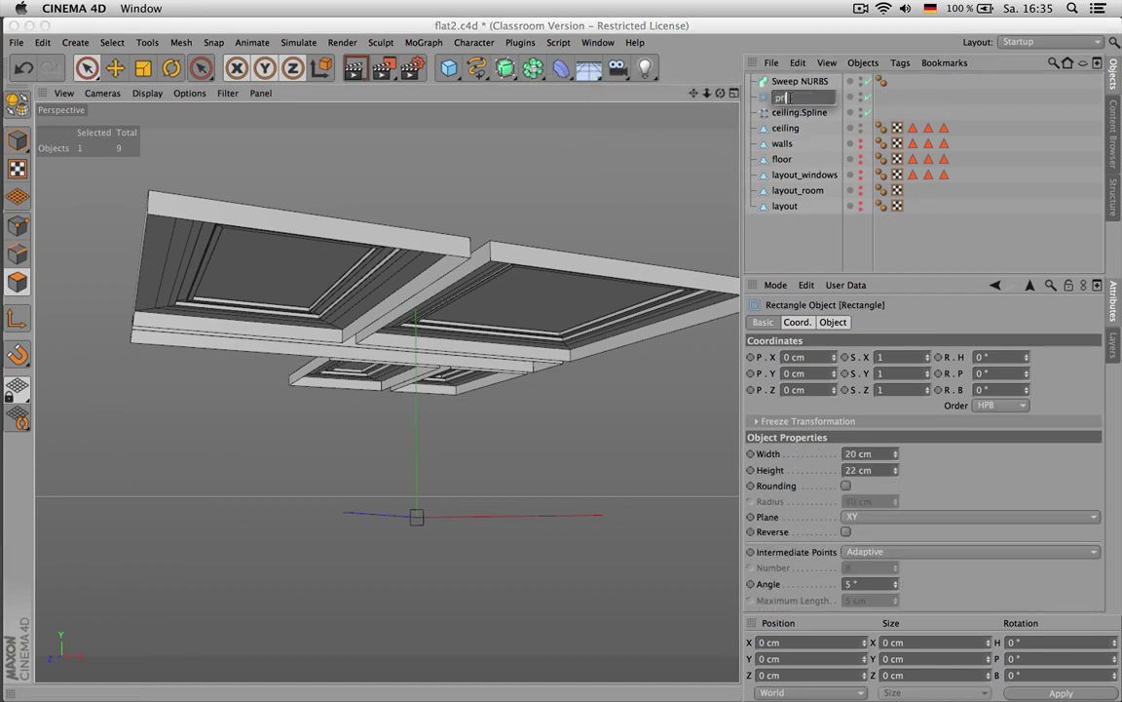
{"action": "key", "text": "Return"}
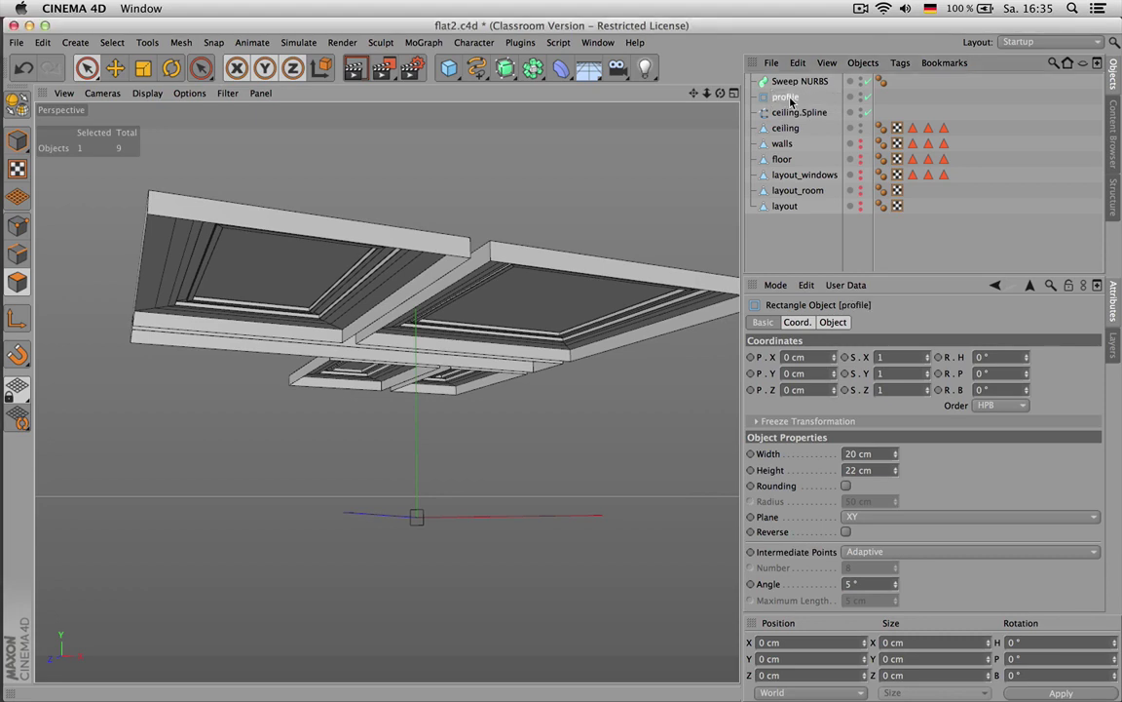
Make profile and ceiling.Spline children of the Sweep NURBS object
{"action": "left_click", "coordinate": [799, 112], "text": "ctrl"}
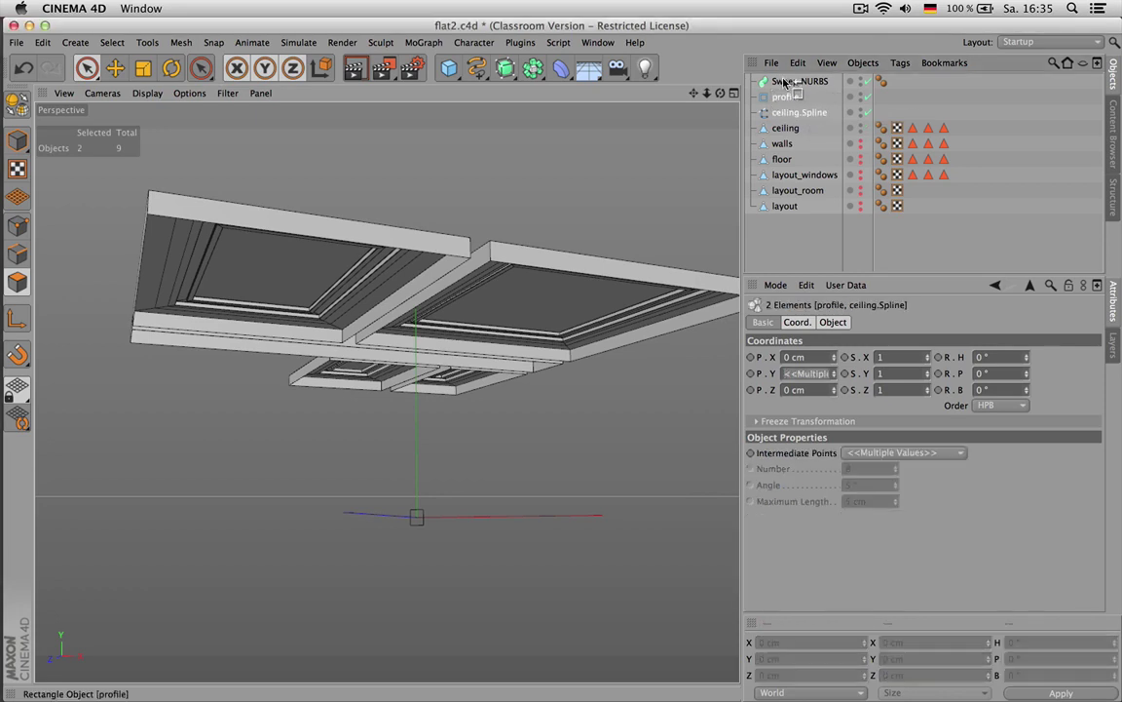
{"action": "left_click_drag", "start_coordinate": [787, 98], "coordinate": [789, 88]}
{"action": "scroll", "coordinate": [349, 346], "scroll_direction": "up", "scroll_amount": 8}
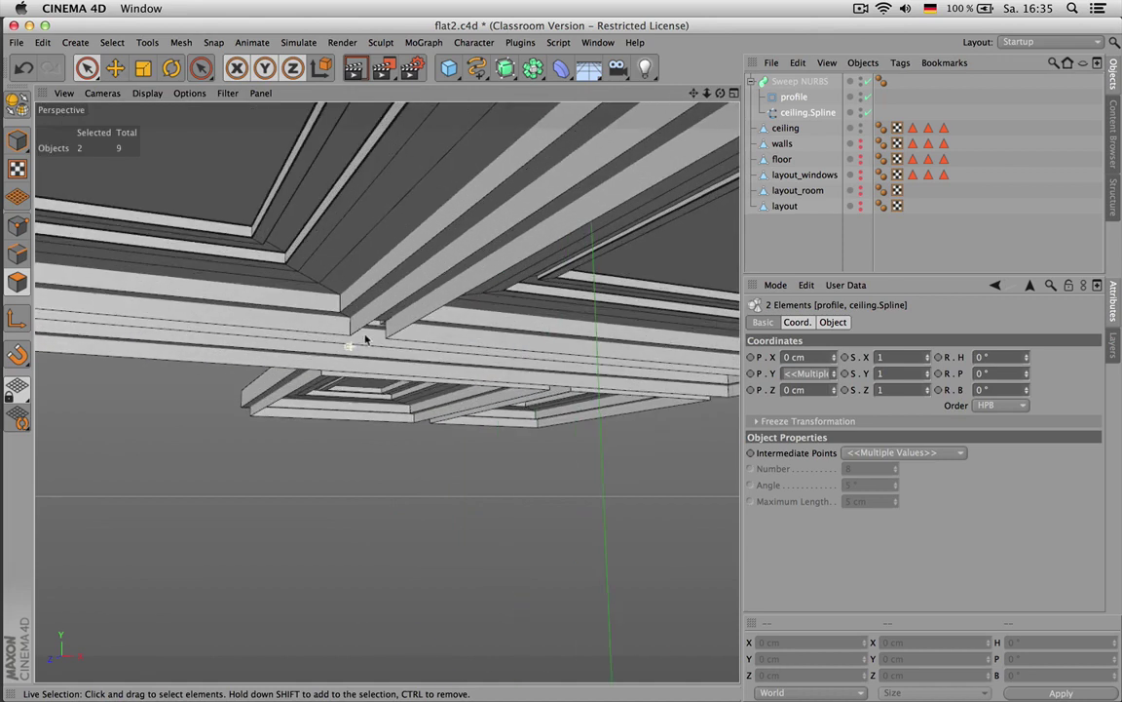
Turn off the Sweep NURBS and convert the profile rectangle into an editable spline in point mode
{"action": "mouse_move", "coordinate": [720, 94]}
{"action": "left_mouse_down"}
{"action": "mouse_move", "coordinate": [677, 61]}
{"action": "mouse_move", "coordinate": [682, 49]}
{"action": "mouse_move", "coordinate": [718, 90]}
{"action": "left_mouse_up"}
{"action": "left_click", "coordinate": [795, 98]}
{"action": "left_click_drag", "start_coordinate": [373, 260], "coordinate": [429, 289], "text": "alt"}
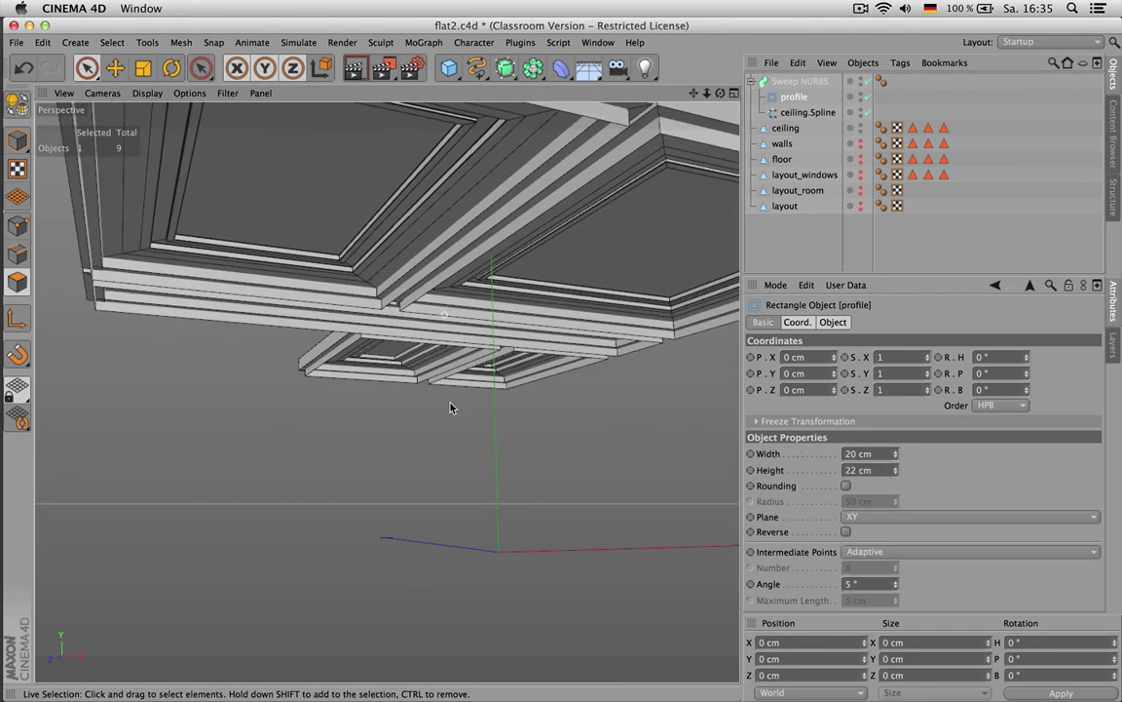
{"action": "left_click", "coordinate": [867, 82]}
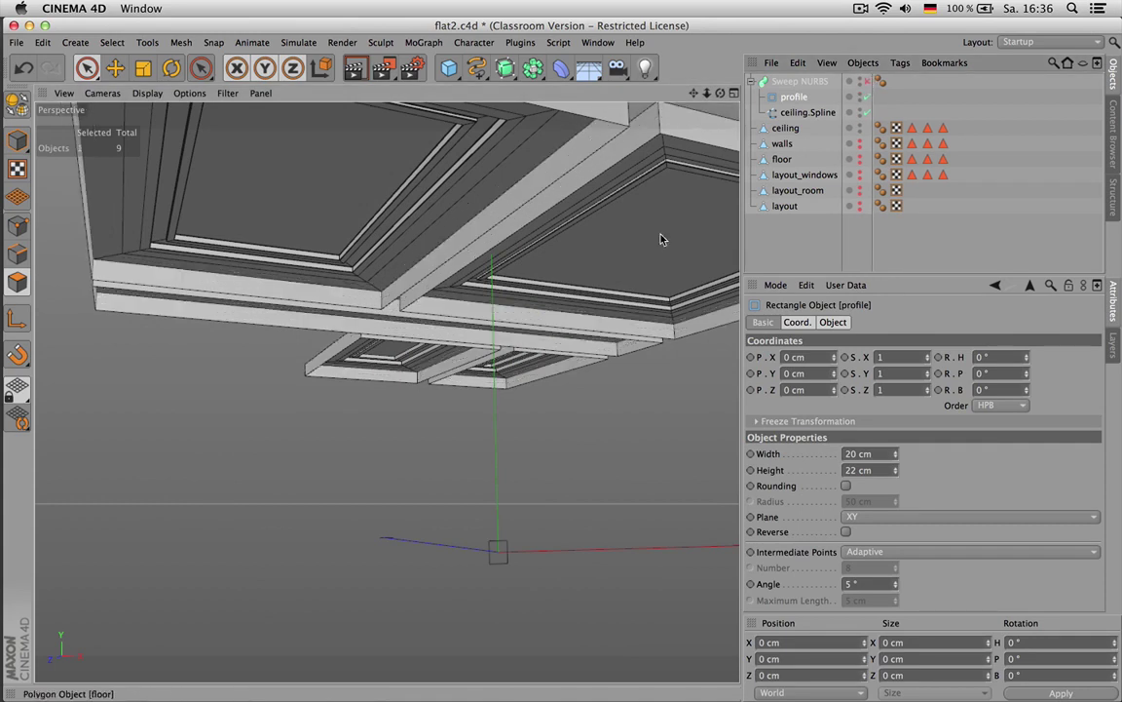
{"action": "key", "text": "c"}
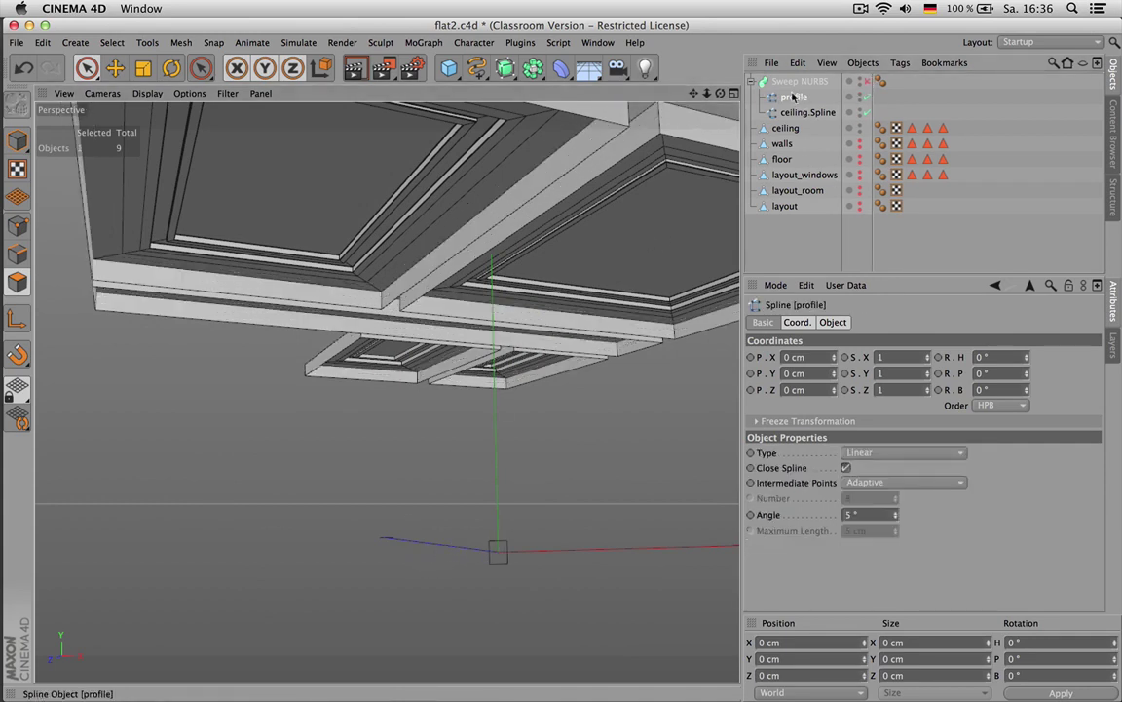
{"action": "key", "text": "Return"}
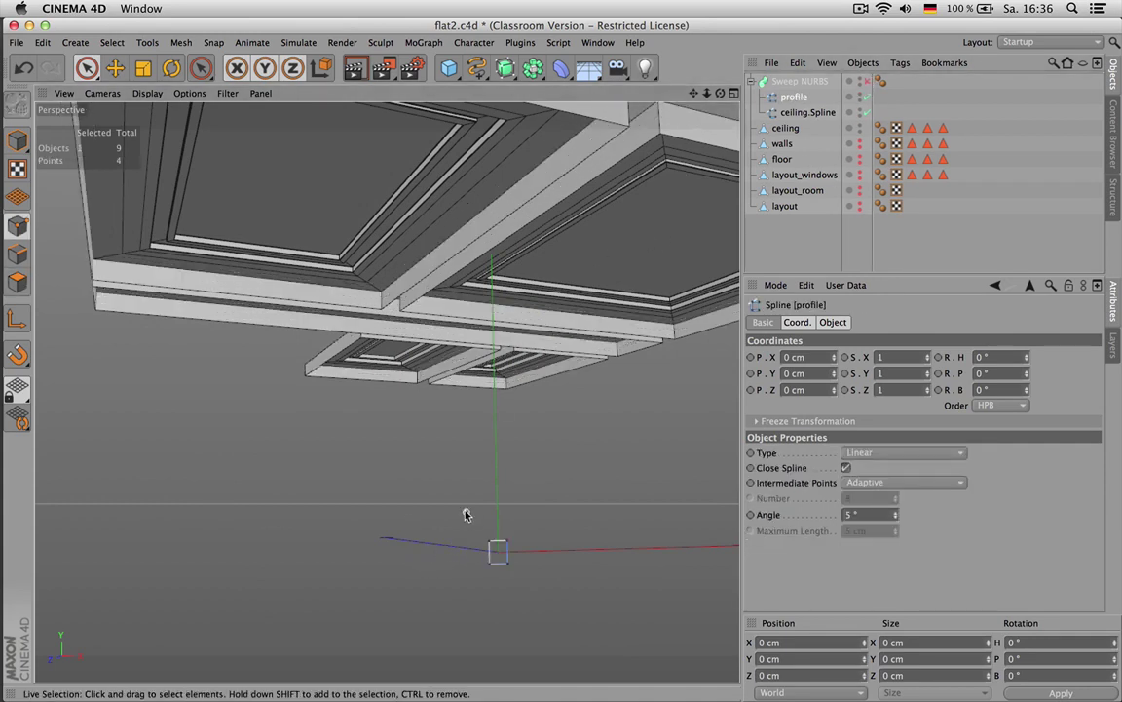
Turn the Sweep NURBS back on and set the X position of the profile's two right-hand points to 0 cm
{"action": "key", "text": "0"}
{"action": "scroll", "coordinate": [503, 549], "scroll_direction": "up", "scroll_amount": 2}
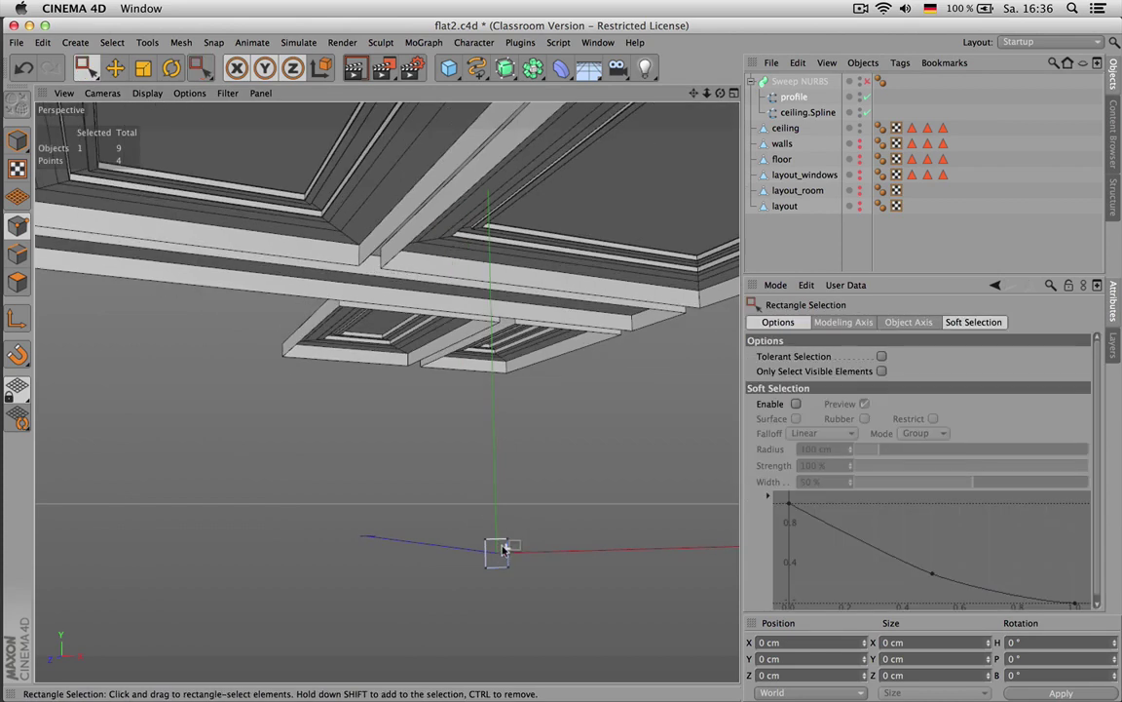
{"action": "left_click", "coordinate": [867, 82]}
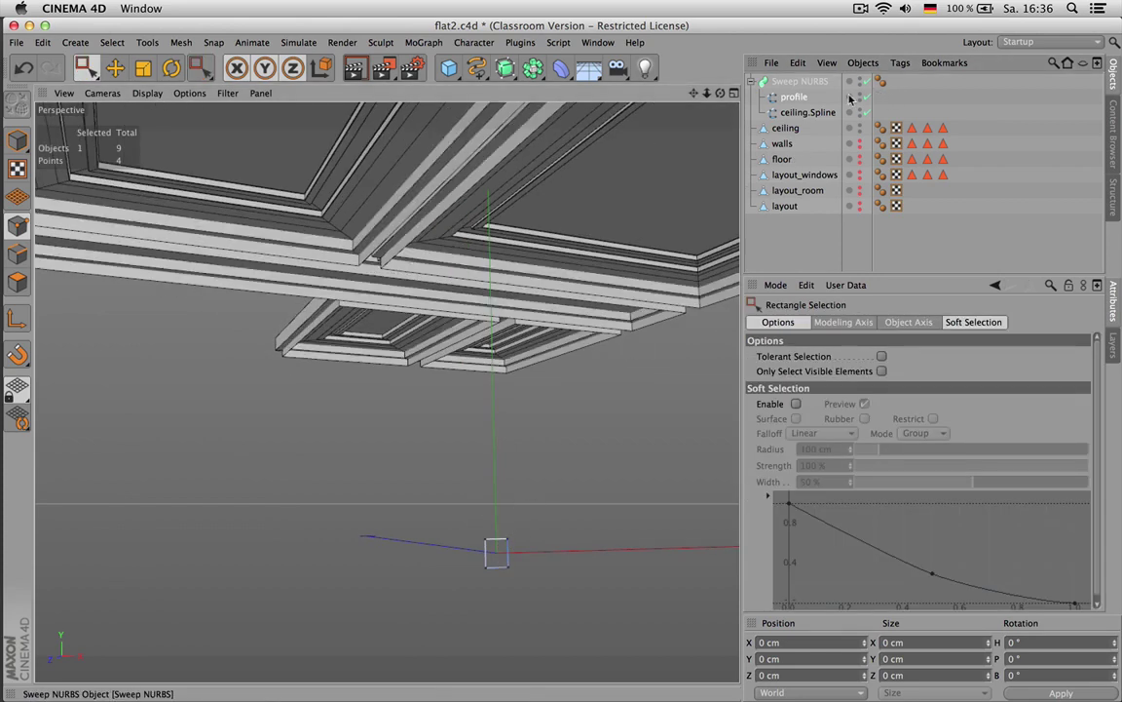
{"action": "left_click_drag", "start_coordinate": [519, 517], "coordinate": [502, 585]}
{"action": "key", "text": "e"}
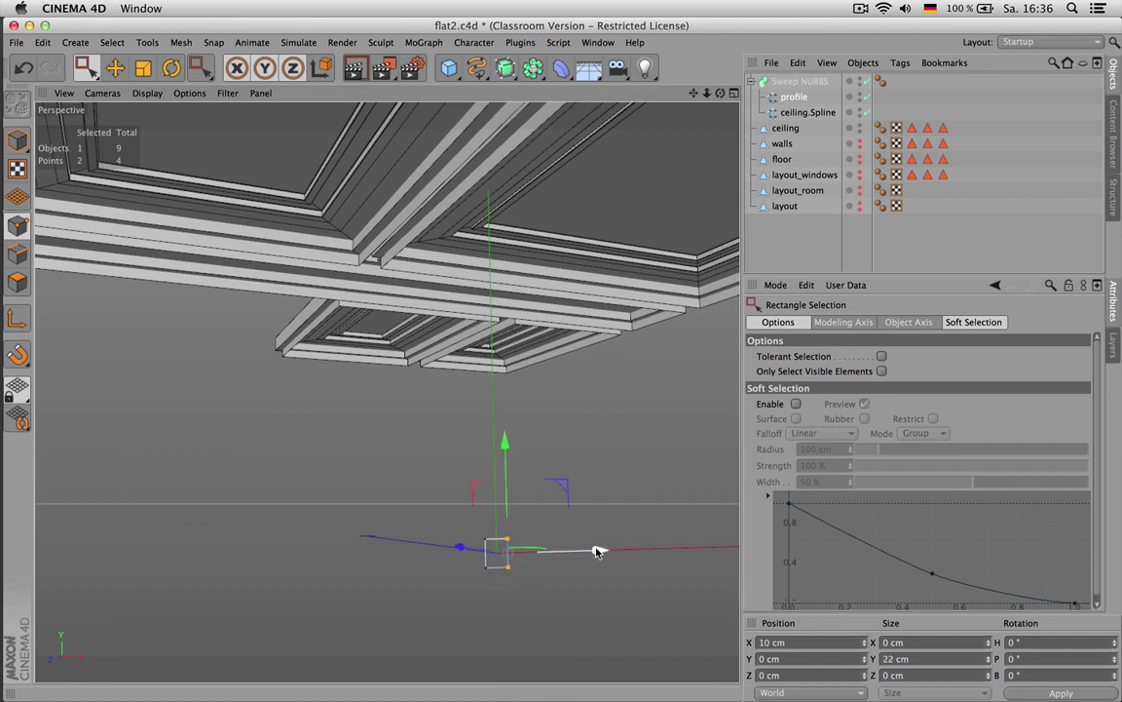
{"action": "left_click_drag", "start_coordinate": [598, 552], "coordinate": [585, 555]}
{"action": "left_click", "coordinate": [816, 644]}
{"action": "type", "text": "0"}
{"action": "key", "text": "Return"}
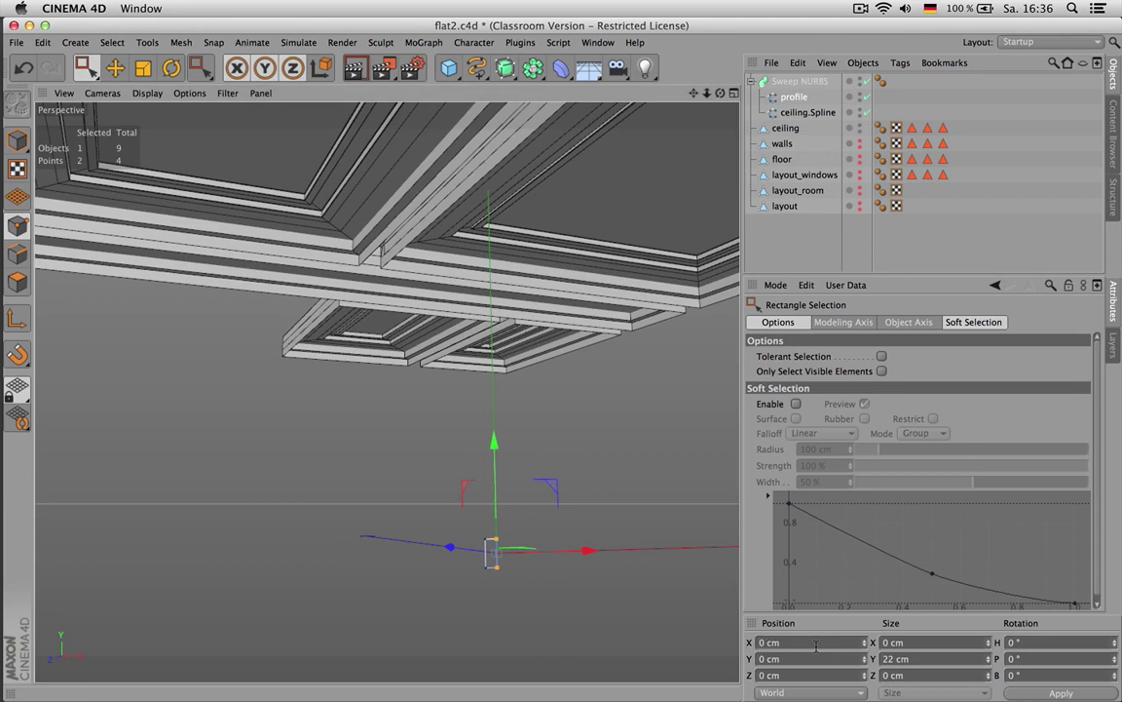
Move the profile's two left-hand points outwards to about X -21.5 cm and delete the lower-left point
{"action": "left_click_drag", "start_coordinate": [456, 516], "coordinate": [487, 592]}
{"action": "left_click_drag", "start_coordinate": [572, 555], "coordinate": [549, 571]}
{"action": "left_click", "coordinate": [473, 566]}
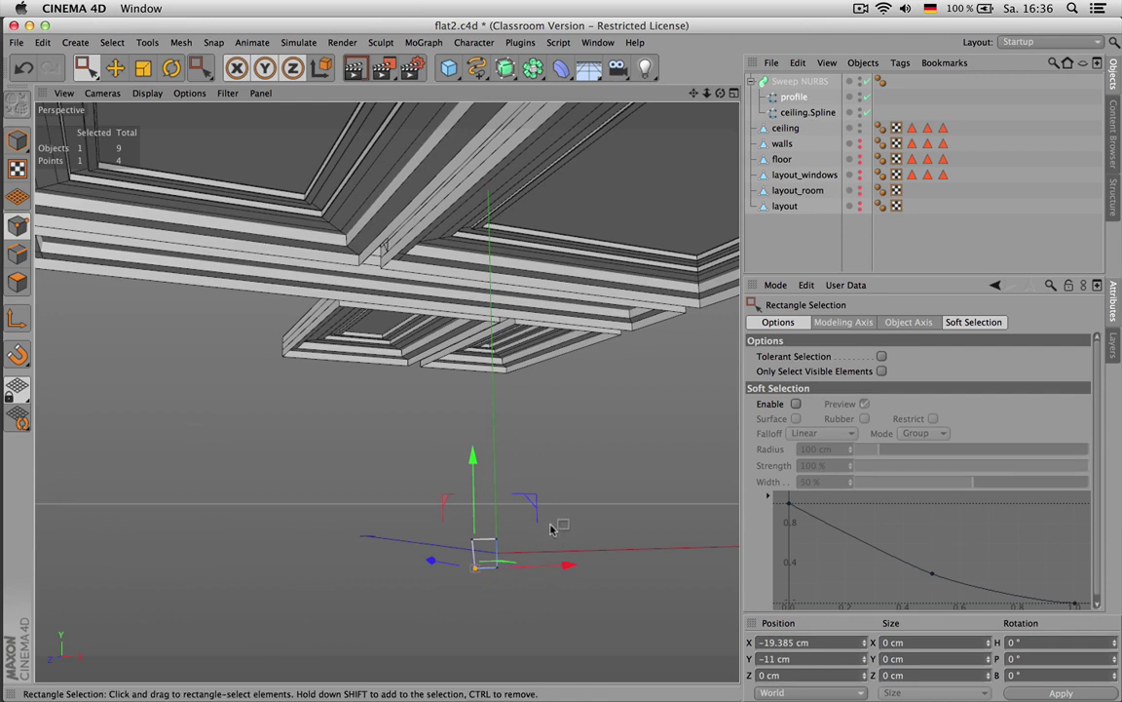
{"action": "key", "text": "super+z"}
{"action": "key", "text": "Delete"}
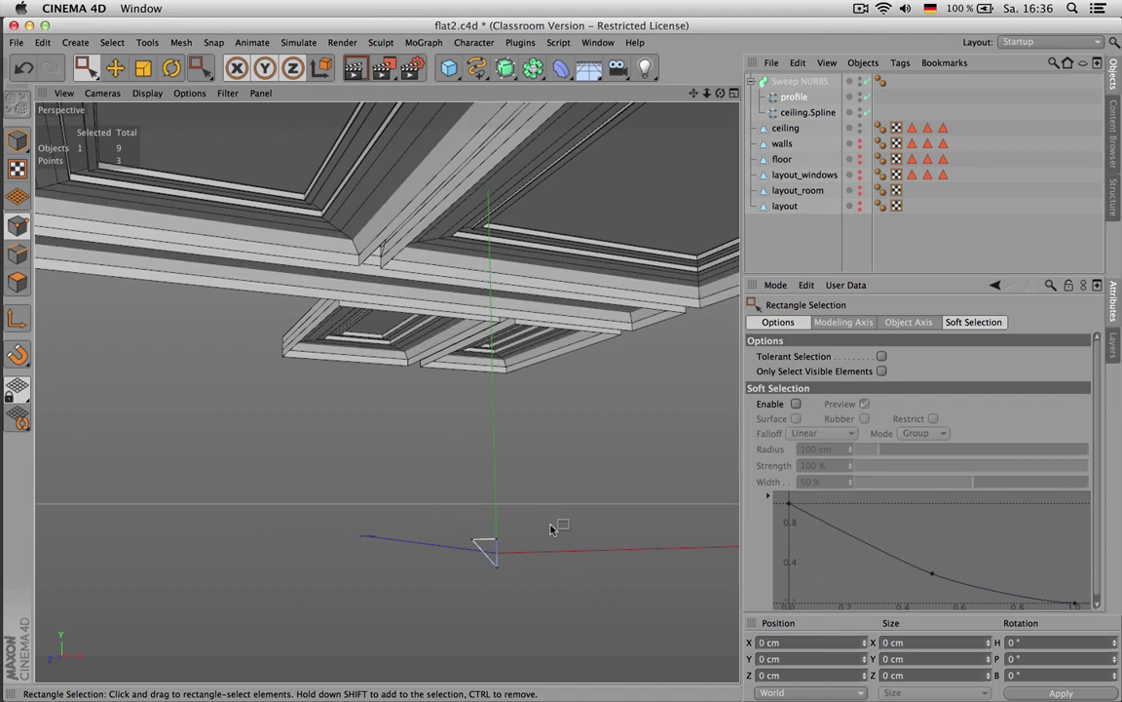
Subdivide the profile's diagonal segment with 4 subdivisions
{"action": "left_click_drag", "start_coordinate": [466, 526], "coordinate": [505, 583]}
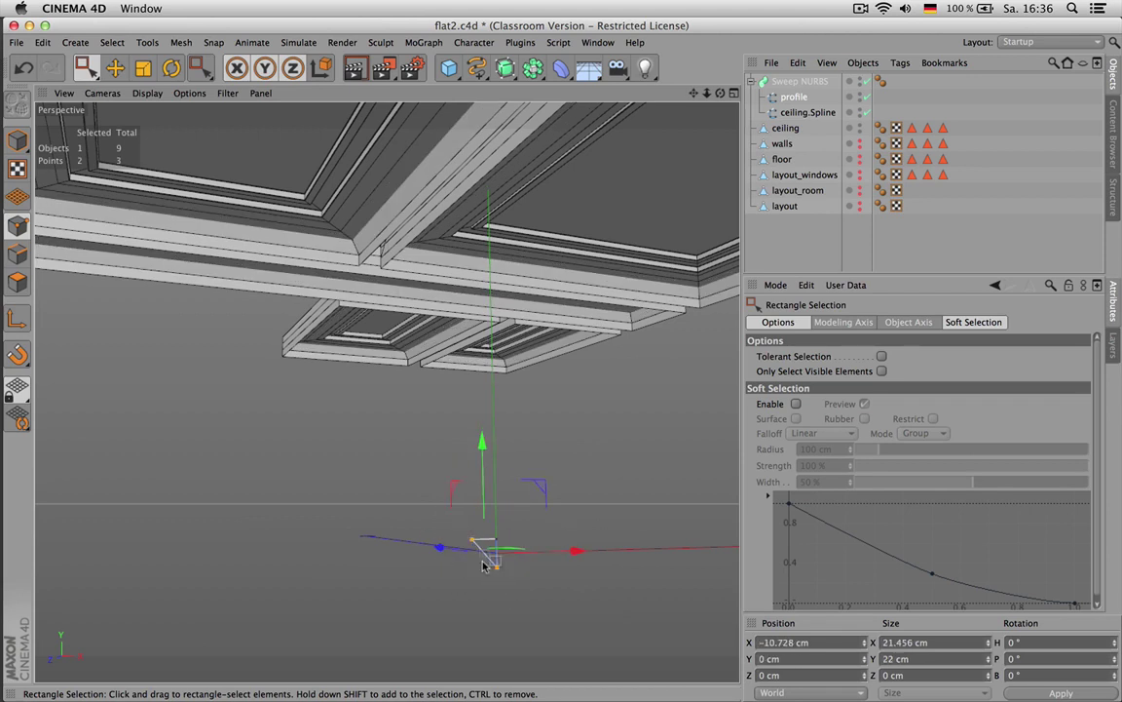
{"action": "right_click", "coordinate": [478, 584]}
{"action": "left_click", "coordinate": [487, 556]}
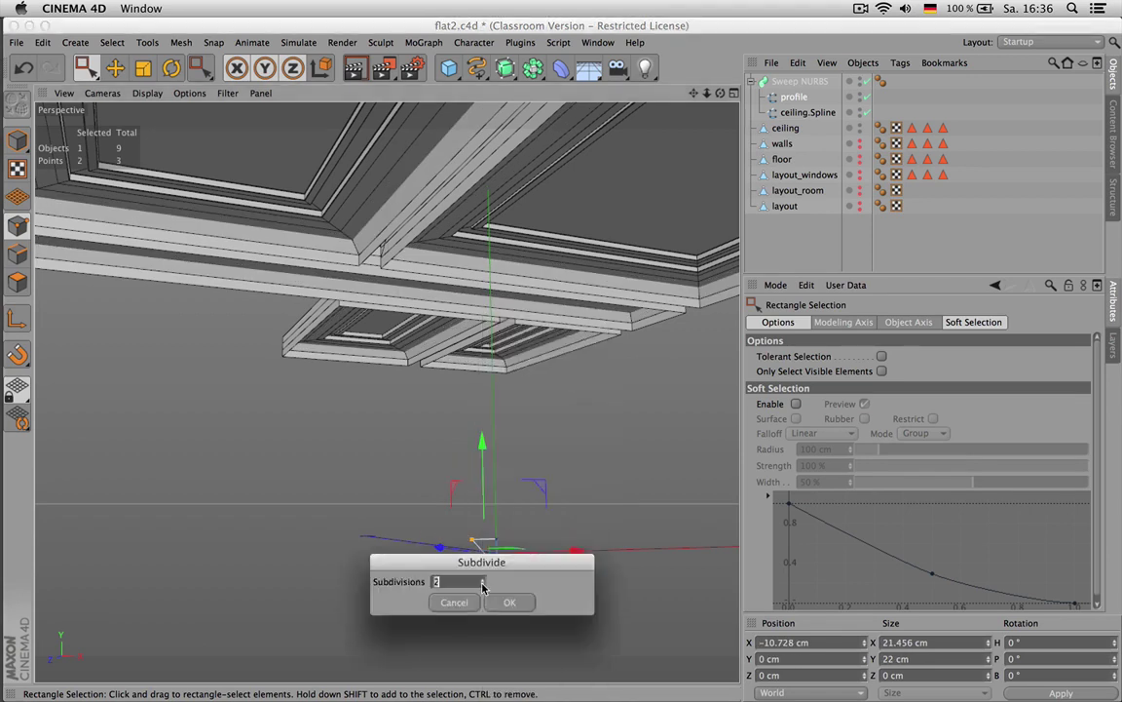
{"action": "left_click_drag", "start_coordinate": [392, 499], "coordinate": [291, 398]}
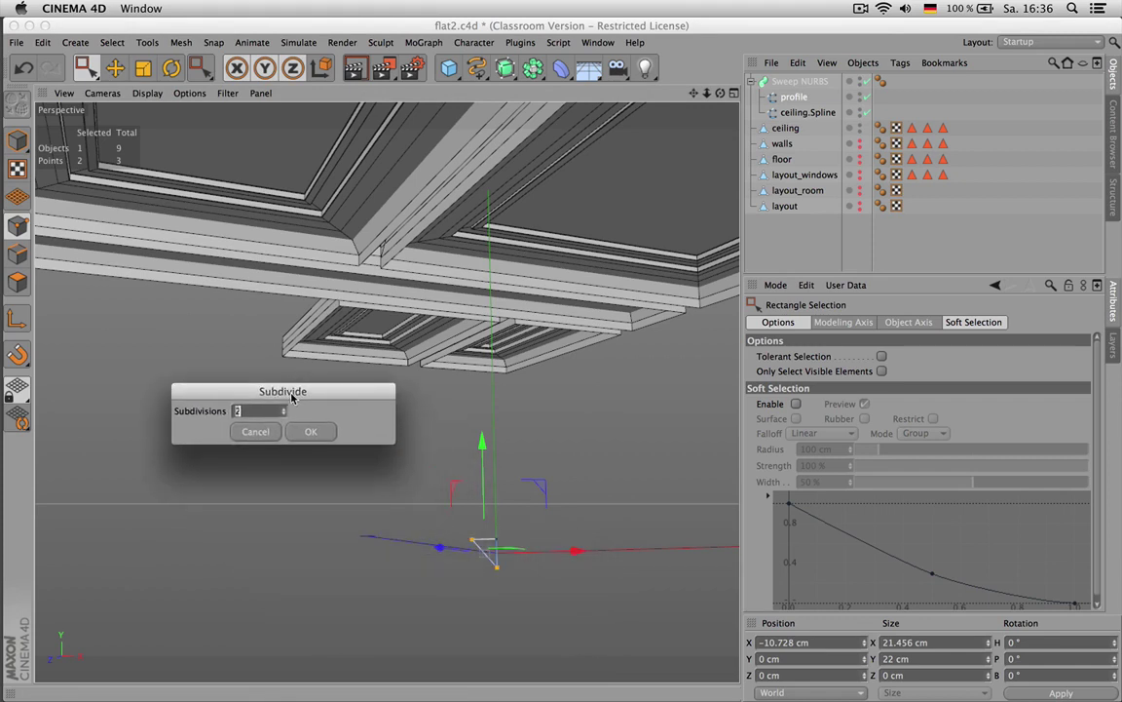
{"action": "type", "text": "4"}
{"action": "key", "text": "Return"}
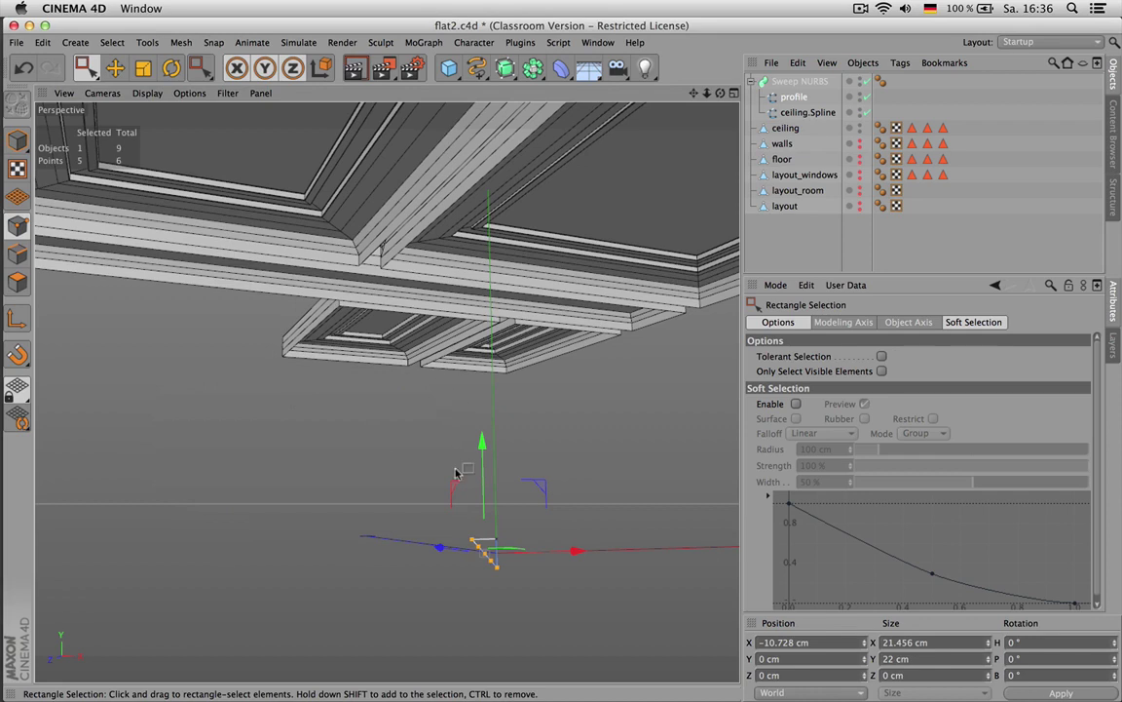
Select the two outer new points on the profile's diagonal and shift them along X to a centre of about -14.4 cm
{"action": "scroll", "coordinate": [455, 560], "scroll_direction": "up", "scroll_amount": 5}
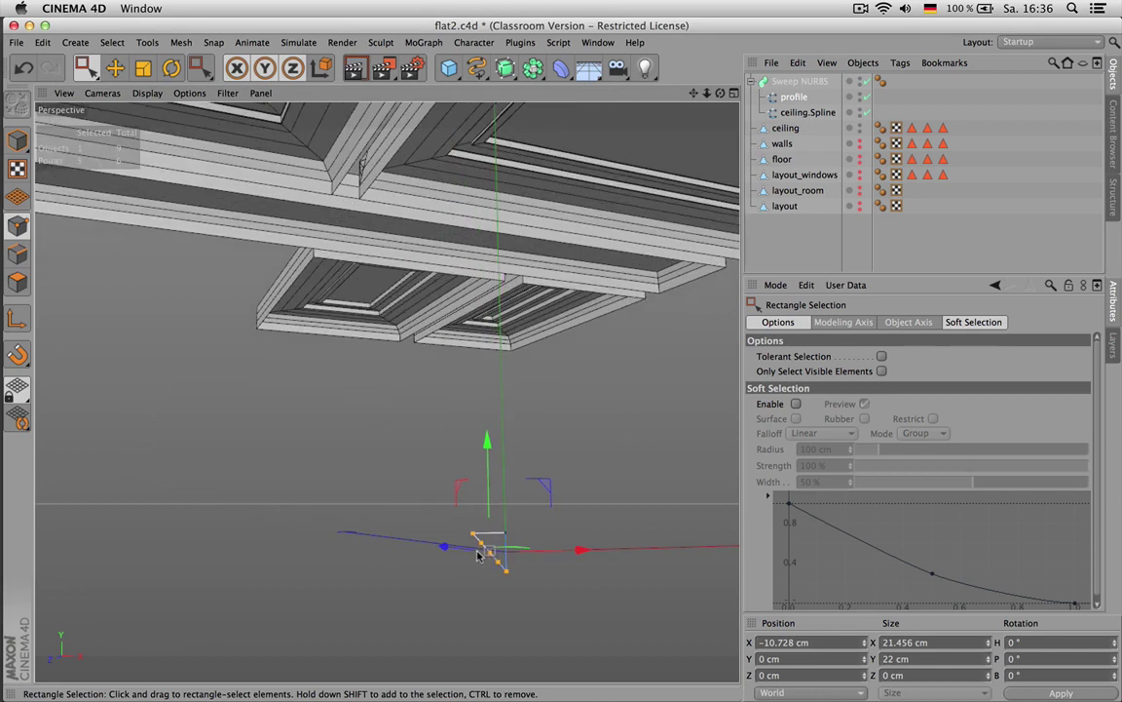
{"action": "scroll", "coordinate": [473, 542], "scroll_direction": "up", "scroll_amount": 1}
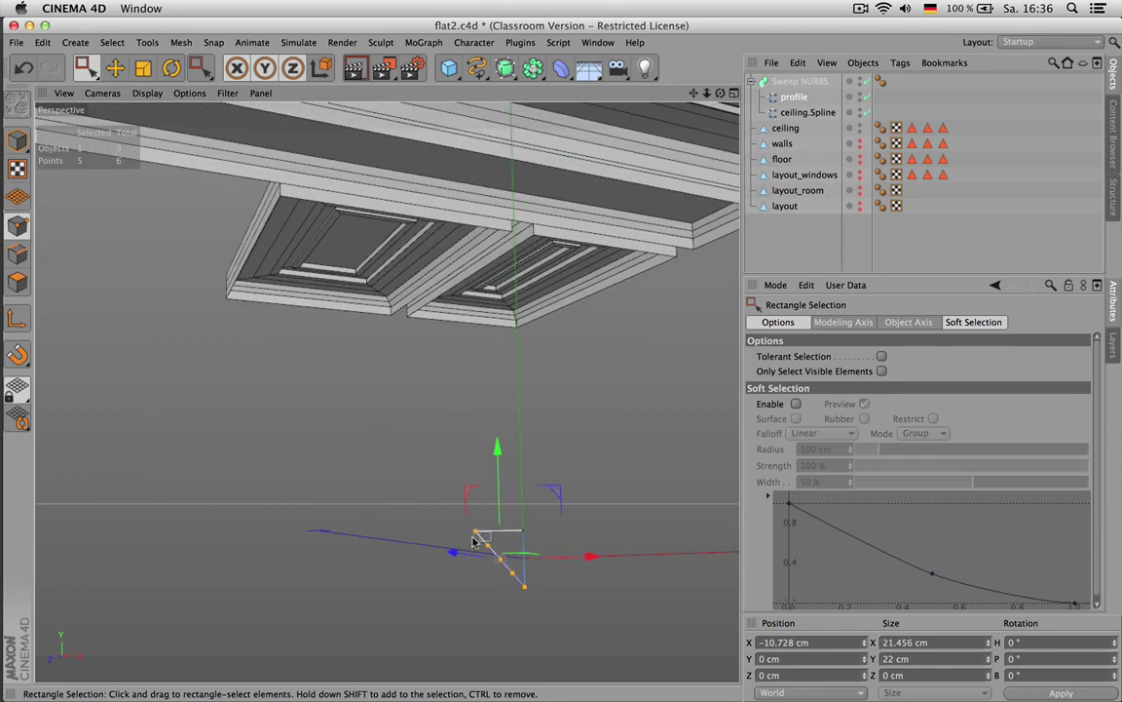
{"action": "left_click", "coordinate": [490, 549]}
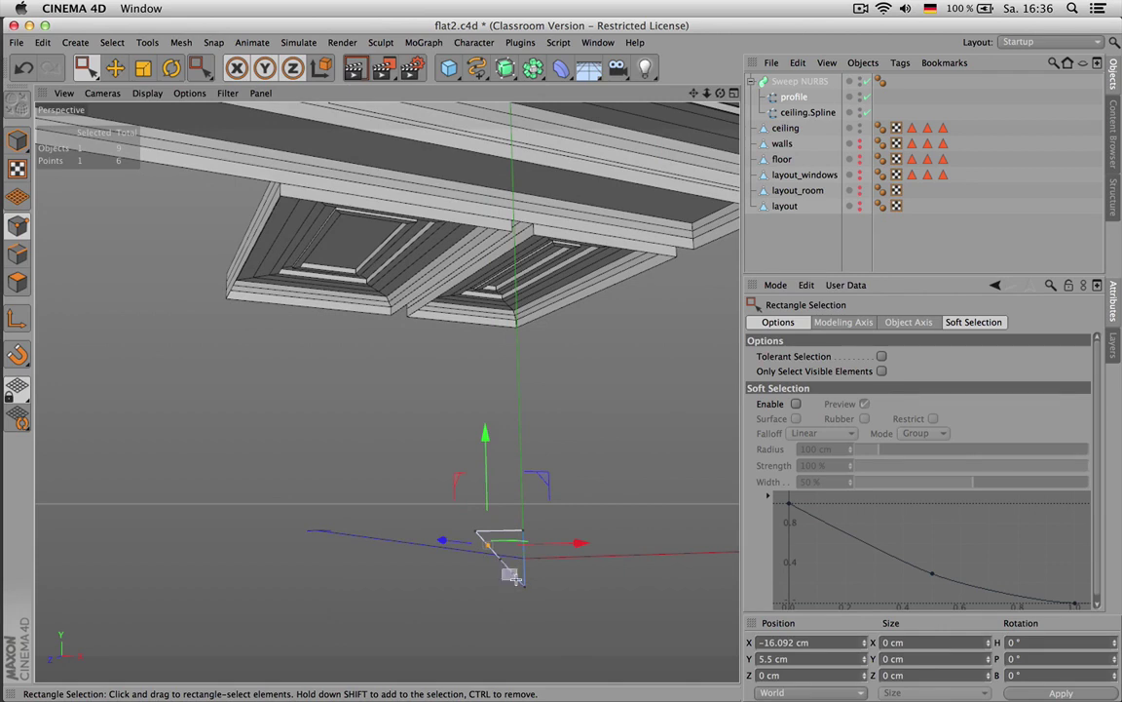
{"action": "left_click", "coordinate": [512, 577], "text": "shift"}
{"action": "left_click_drag", "start_coordinate": [597, 557], "coordinate": [585, 559]}
Check the swept moulding from below and readjust the two diagonal points to a centre of about X -13.8 cm
{"action": "scroll", "coordinate": [512, 498], "scroll_direction": "down", "scroll_amount": 3}
{"action": "left_click_drag", "start_coordinate": [694, 94], "coordinate": [721, 105]}
{"action": "scroll", "coordinate": [387, 391], "scroll_direction": "up", "scroll_amount": 5}
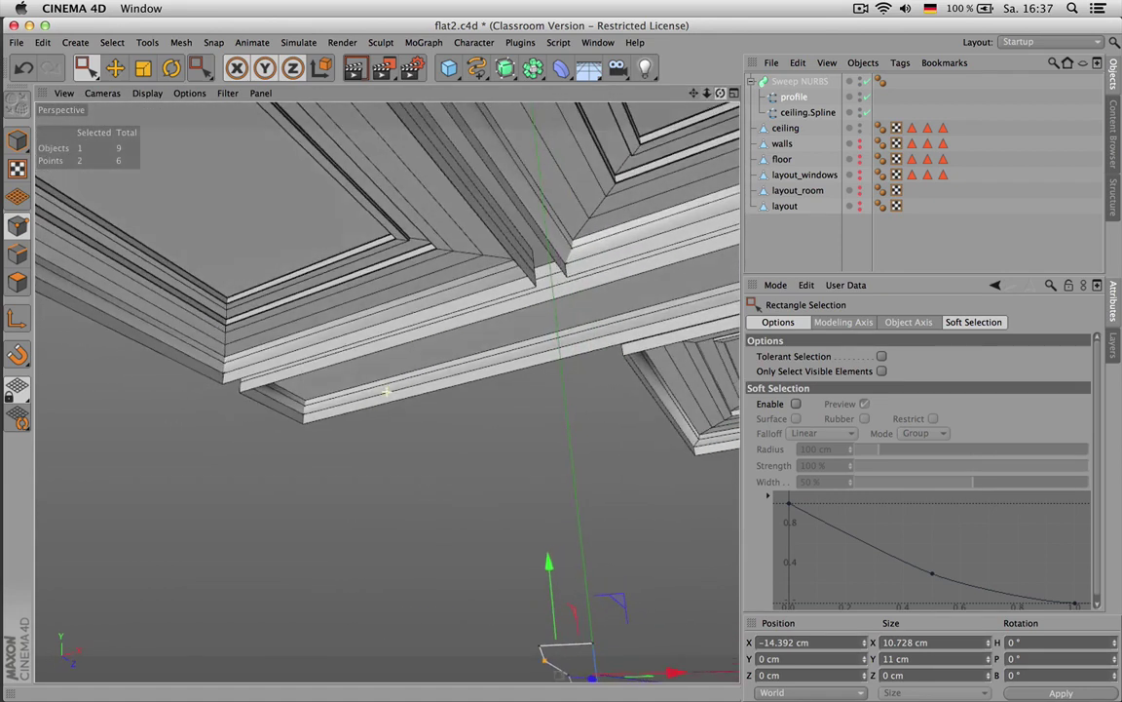
{"action": "left_click_drag", "start_coordinate": [720, 94], "coordinate": [783, 143]}
{"action": "scroll", "coordinate": [387, 392], "scroll_direction": "up", "scroll_amount": 2}
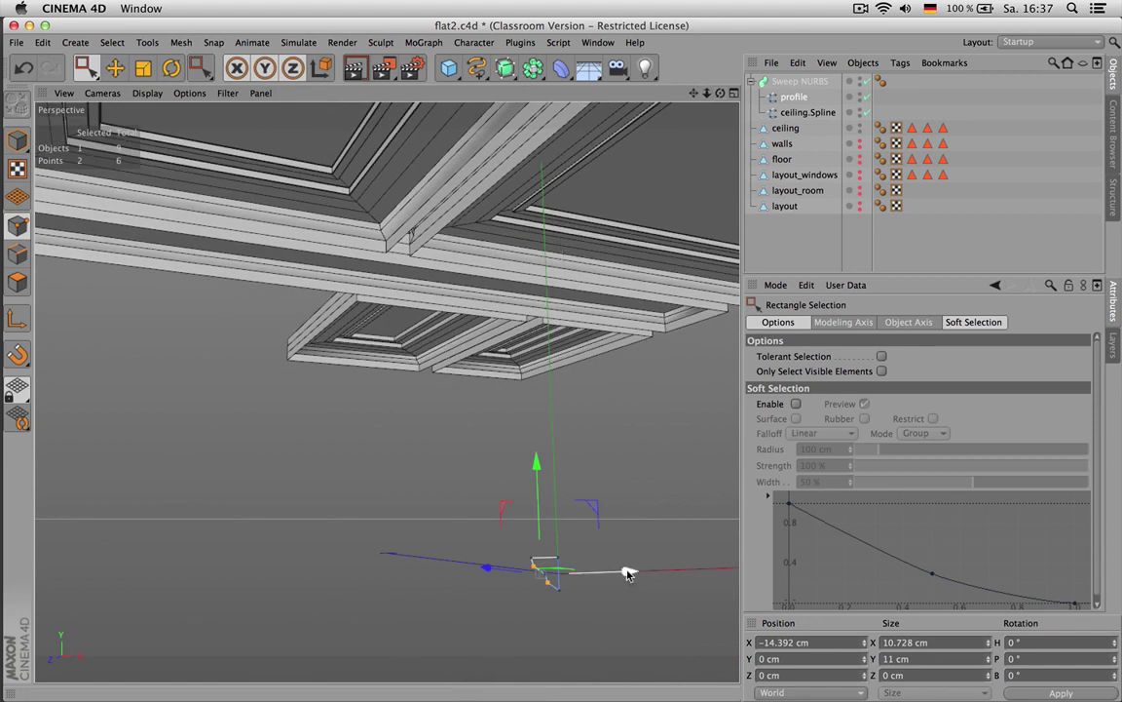
{"action": "left_click_drag", "start_coordinate": [627, 571], "coordinate": [629, 575]}
{"action": "left_click_drag", "start_coordinate": [575, 615], "coordinate": [449, 468]}
{"action": "mouse_move", "coordinate": [632, 572]}
{"action": "left_mouse_down"}
{"action": "mouse_move", "coordinate": [622, 571]}
{"action": "mouse_move", "coordinate": [634, 572]}
{"action": "left_mouse_up"}
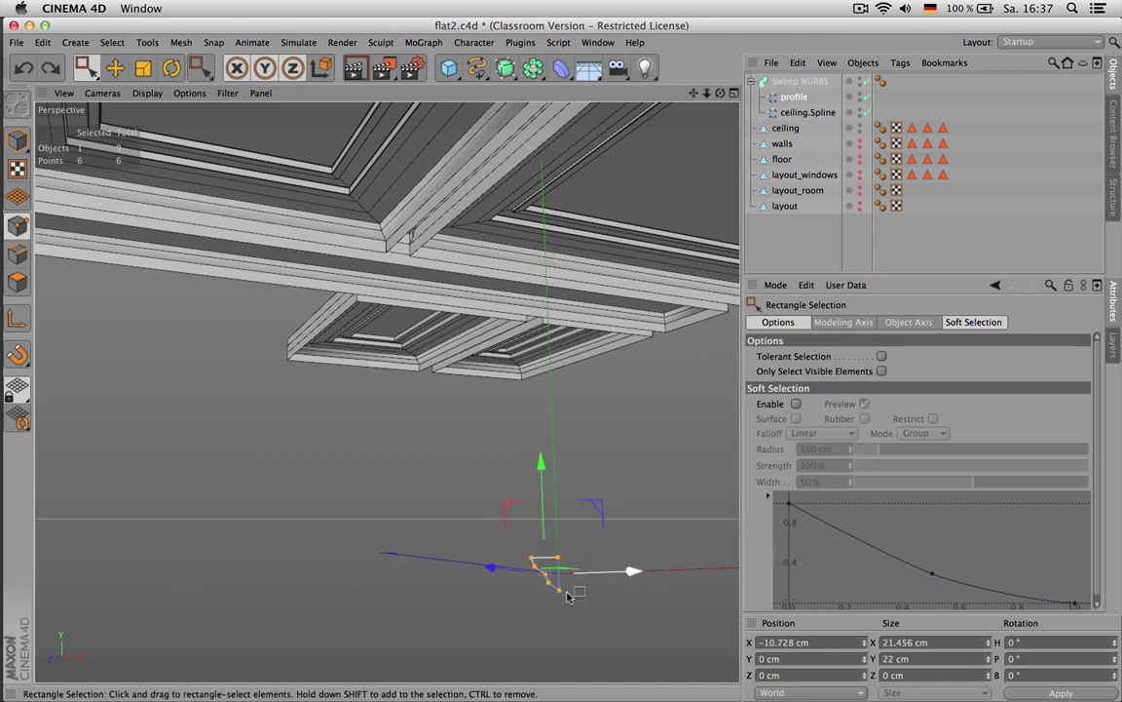
Select the three inner points of the profile's diagonal and apply Soft Interpolation to round the contour
{"action": "left_click_drag", "start_coordinate": [557, 604], "coordinate": [548, 595], "text": "alt"}
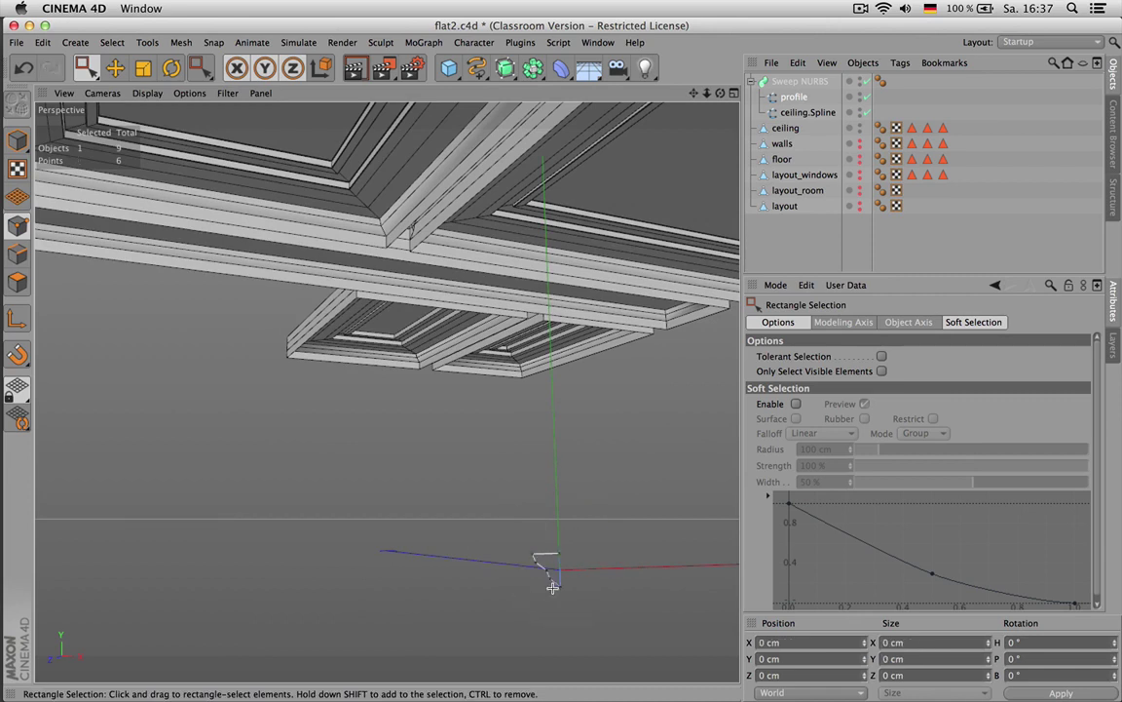
{"action": "left_click_drag", "start_coordinate": [521, 559], "coordinate": [520, 558]}
{"action": "scroll", "coordinate": [548, 578], "scroll_direction": "up", "scroll_amount": 2}
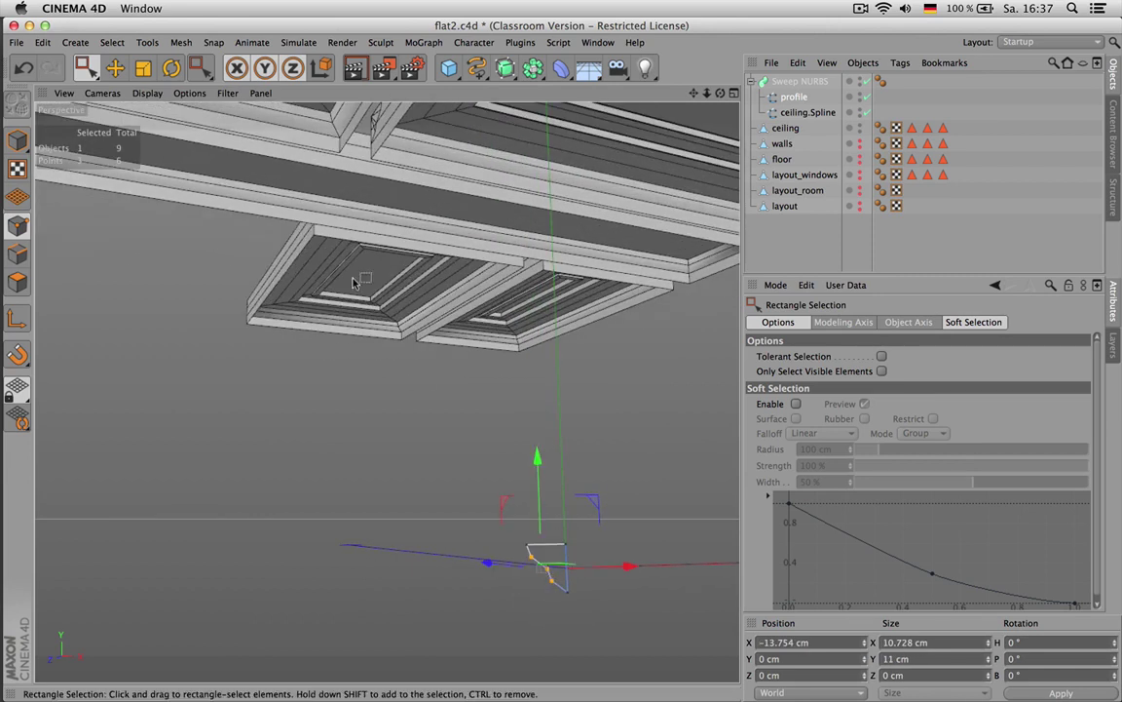
{"action": "left_click", "coordinate": [145, 43]}
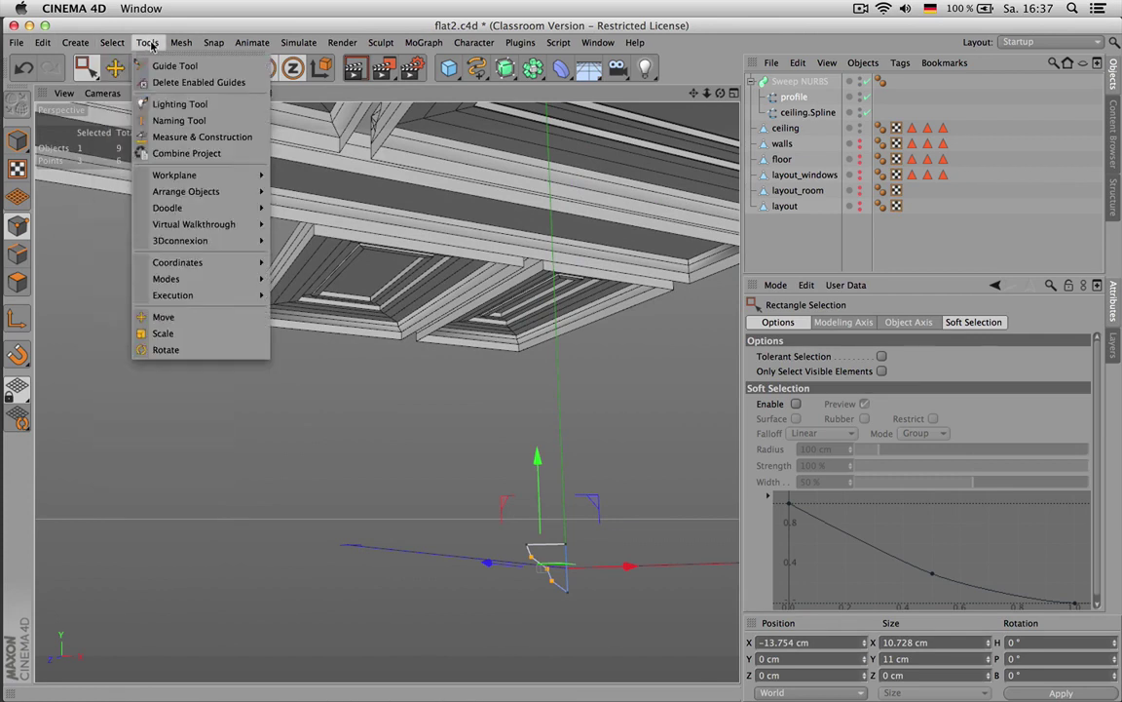
{"action": "mouse_move", "coordinate": [181, 41]}
{"action": "mouse_move", "coordinate": [194, 143]}
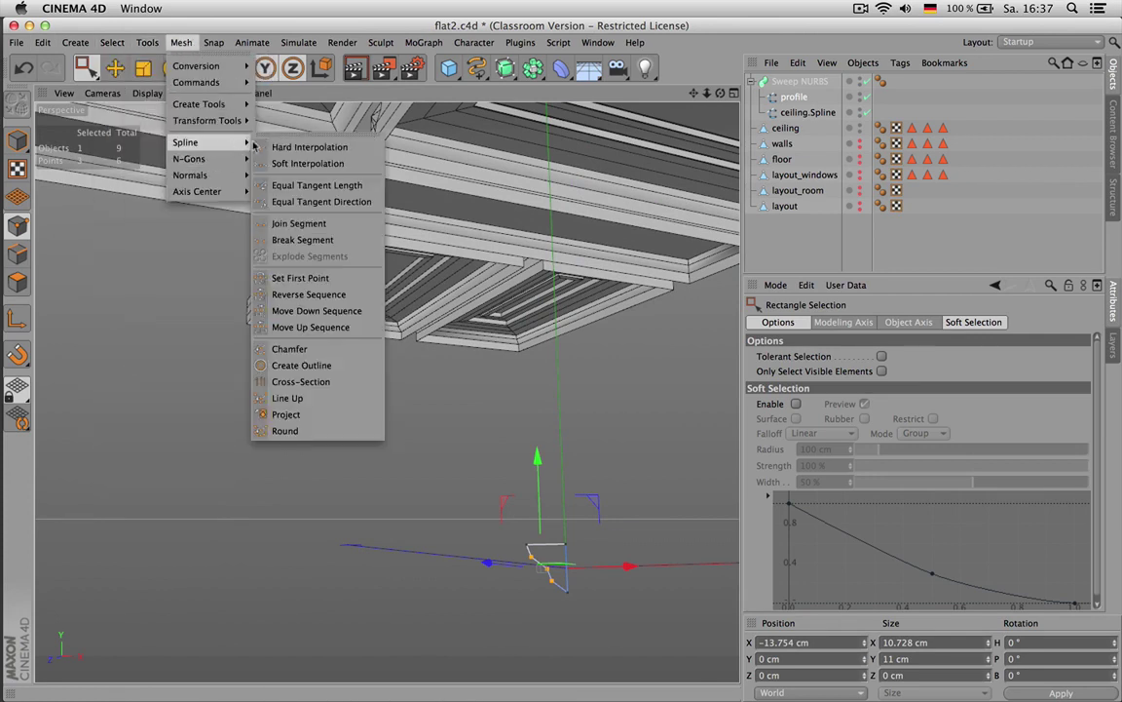
{"action": "left_click", "coordinate": [304, 167]}
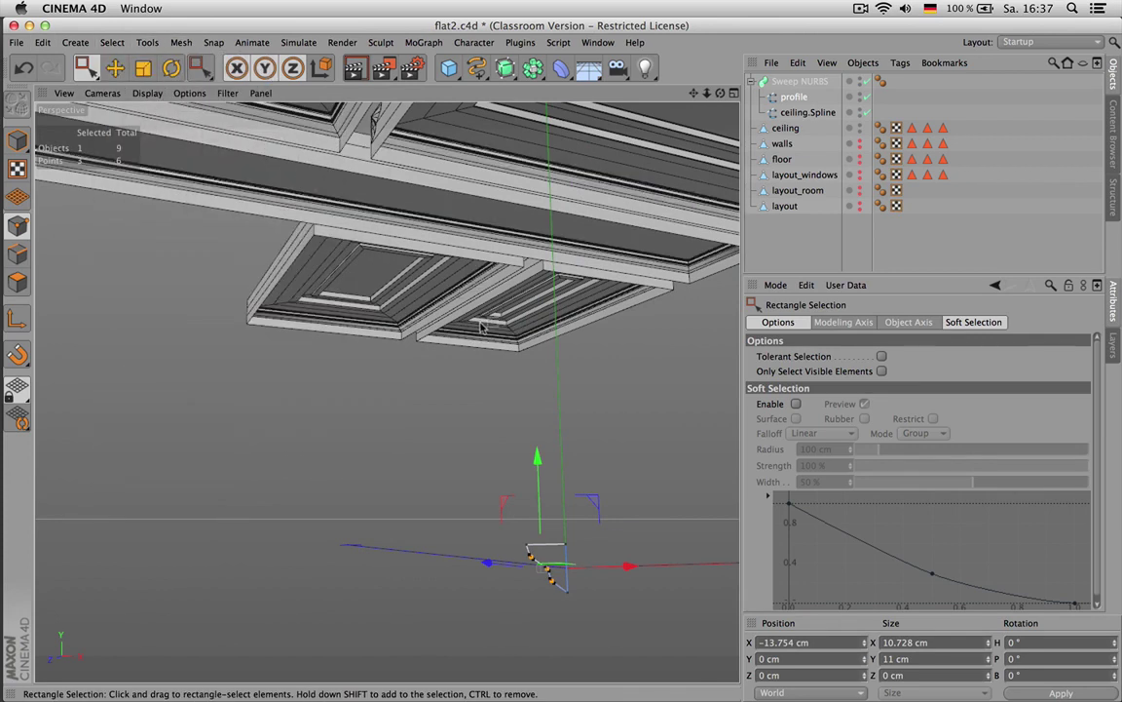
Select all profile points and move the profile's axis to about X -0.7 cm and Y 10 cm
{"action": "left_click_drag", "start_coordinate": [694, 94], "coordinate": [687, 133]}
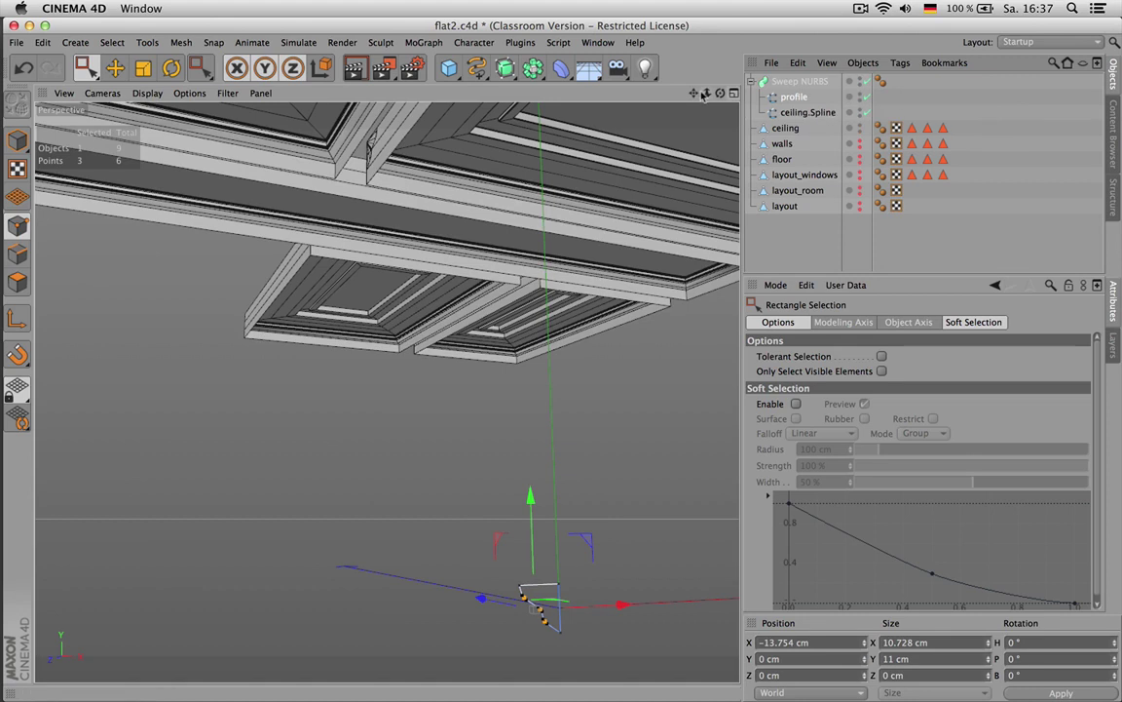
{"action": "mouse_move", "coordinate": [722, 95]}
{"action": "left_mouse_down"}
{"action": "mouse_move", "coordinate": [710, 117]}
{"action": "mouse_move", "coordinate": [694, 99]}
{"action": "mouse_move", "coordinate": [735, 166]}
{"action": "mouse_move", "coordinate": [714, 99]}
{"action": "left_mouse_up"}
{"action": "scroll", "coordinate": [374, 254], "scroll_direction": "down", "scroll_amount": 2}
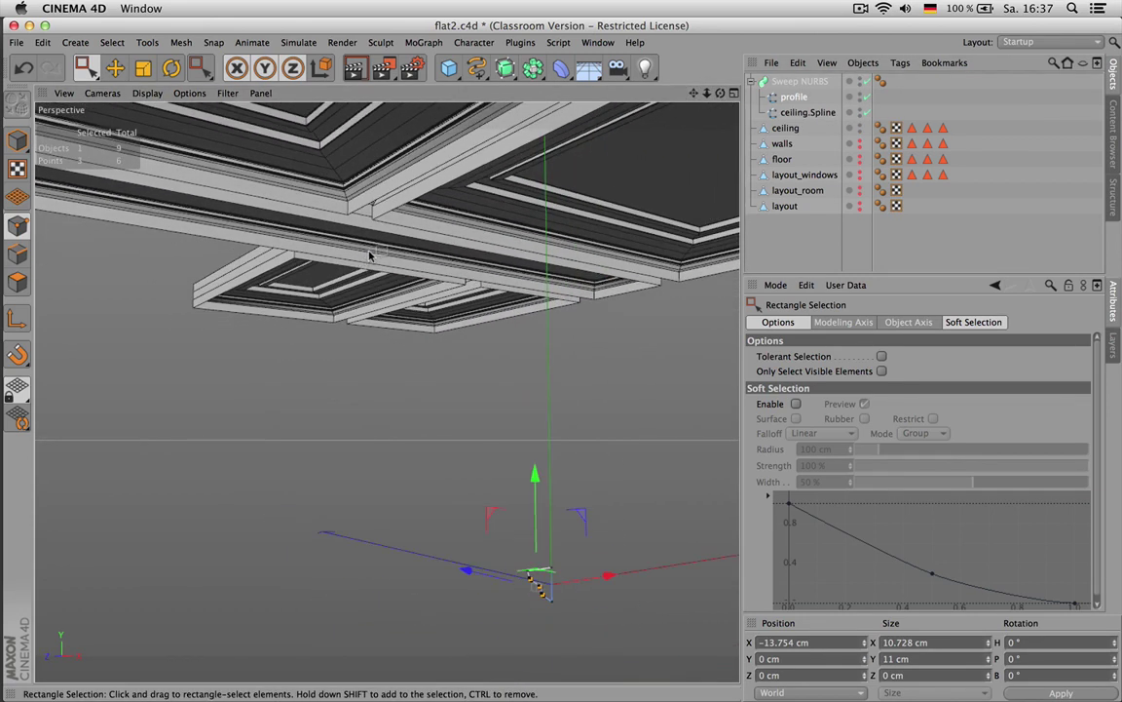
{"action": "key", "text": "super+a"}
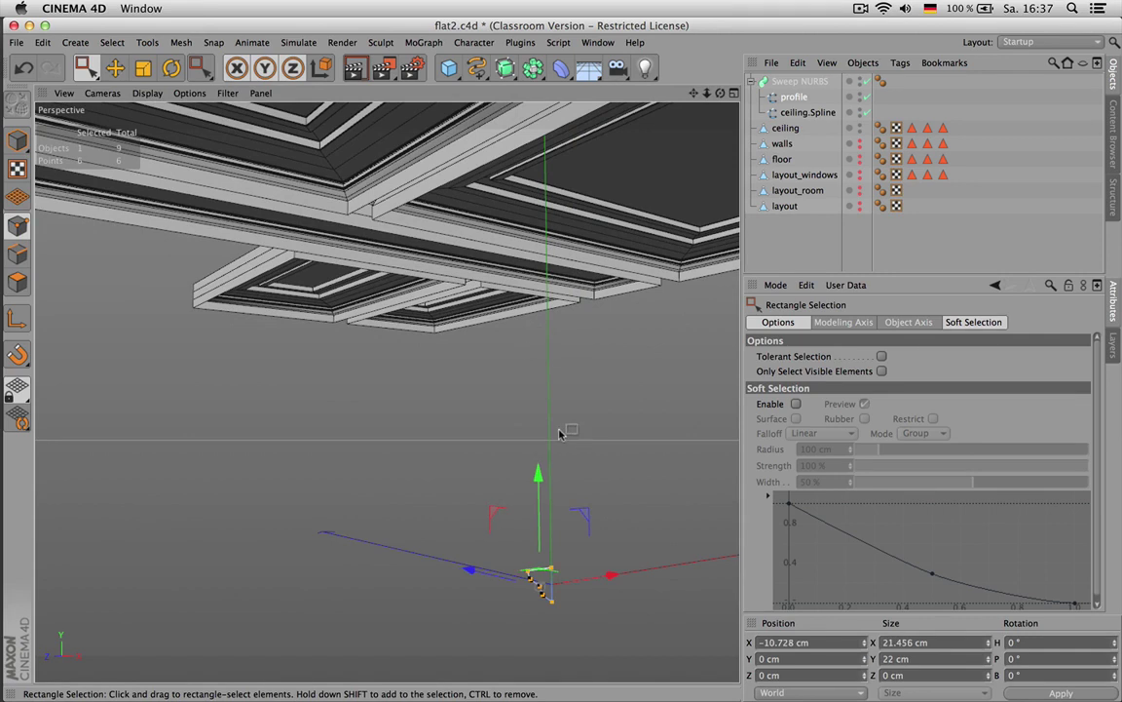
{"action": "key", "text": "l"}
{"action": "scroll", "coordinate": [588, 572], "scroll_direction": "up", "scroll_amount": 5}
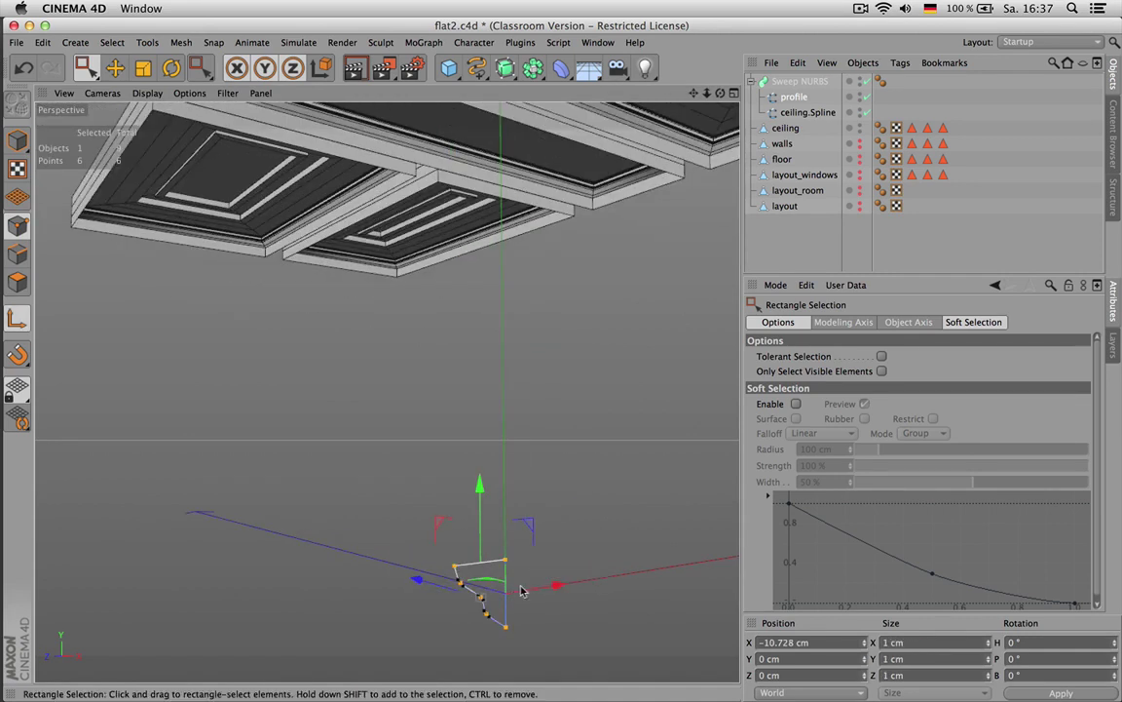
{"action": "key", "text": "l"}
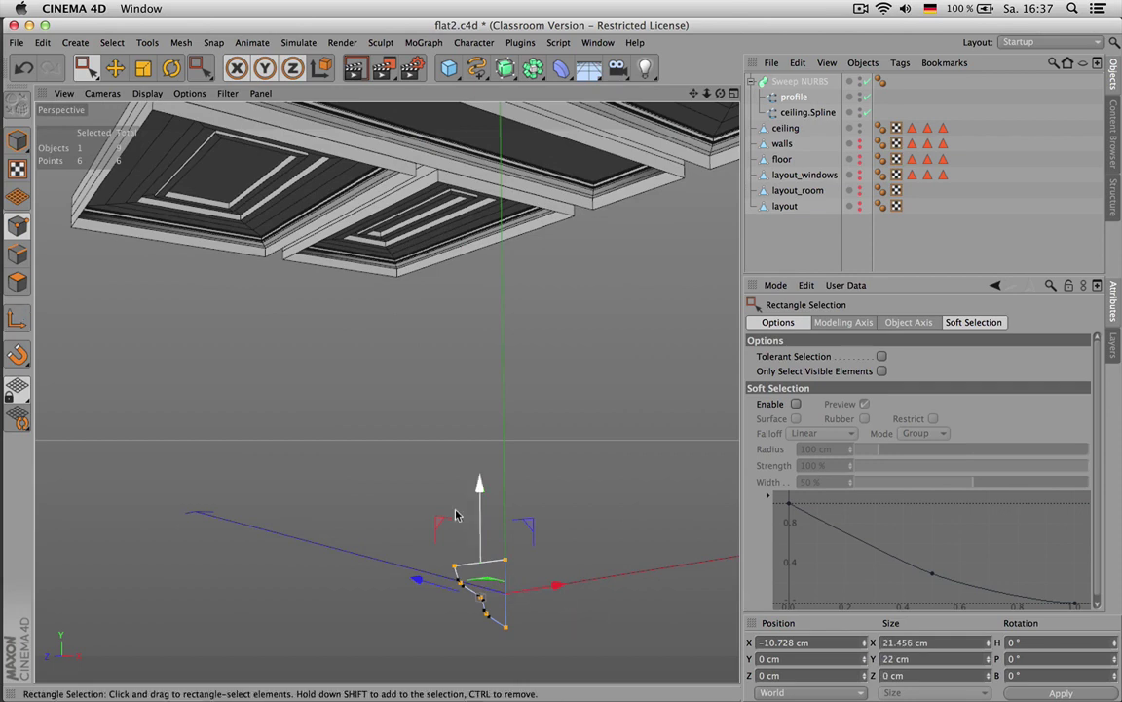
{"action": "left_click", "coordinate": [14, 323]}
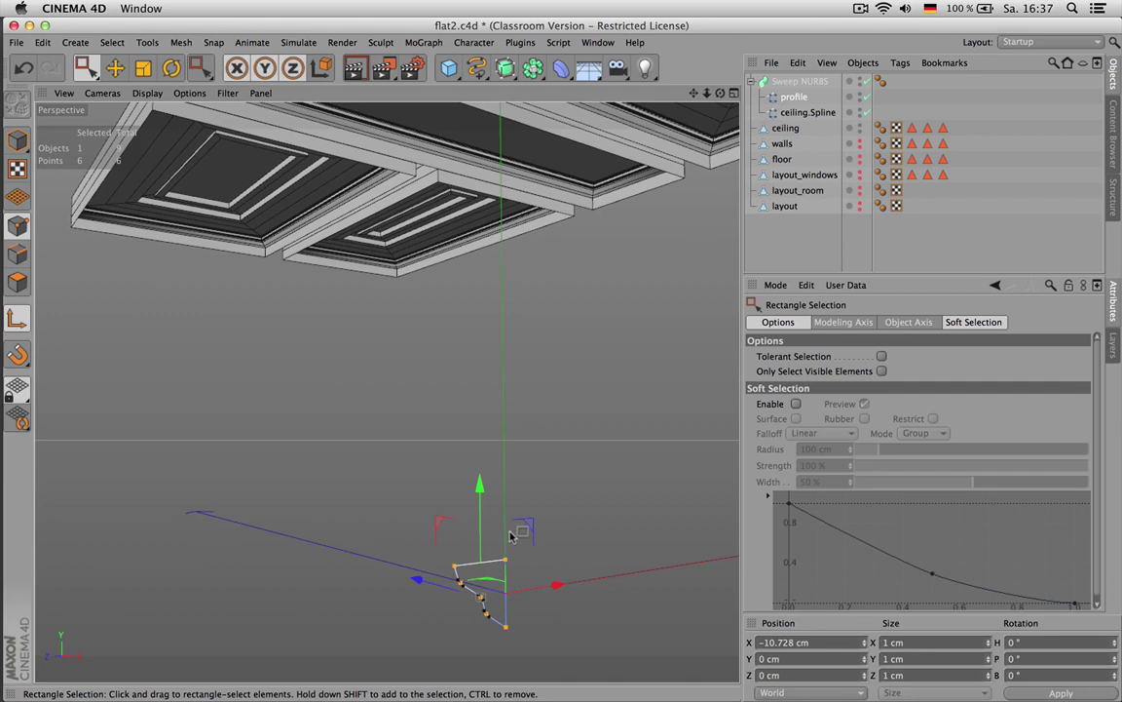
{"action": "left_click_drag", "start_coordinate": [533, 591], "coordinate": [579, 585]}
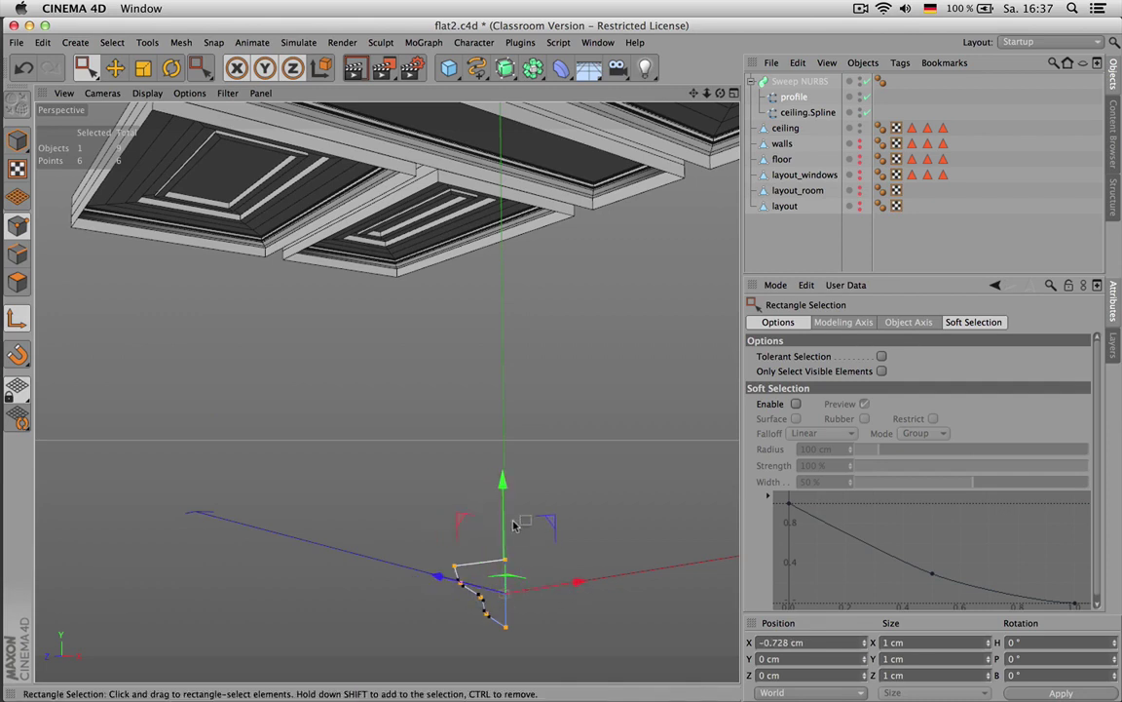
{"action": "left_click_drag", "start_coordinate": [503, 481], "coordinate": [502, 450]}
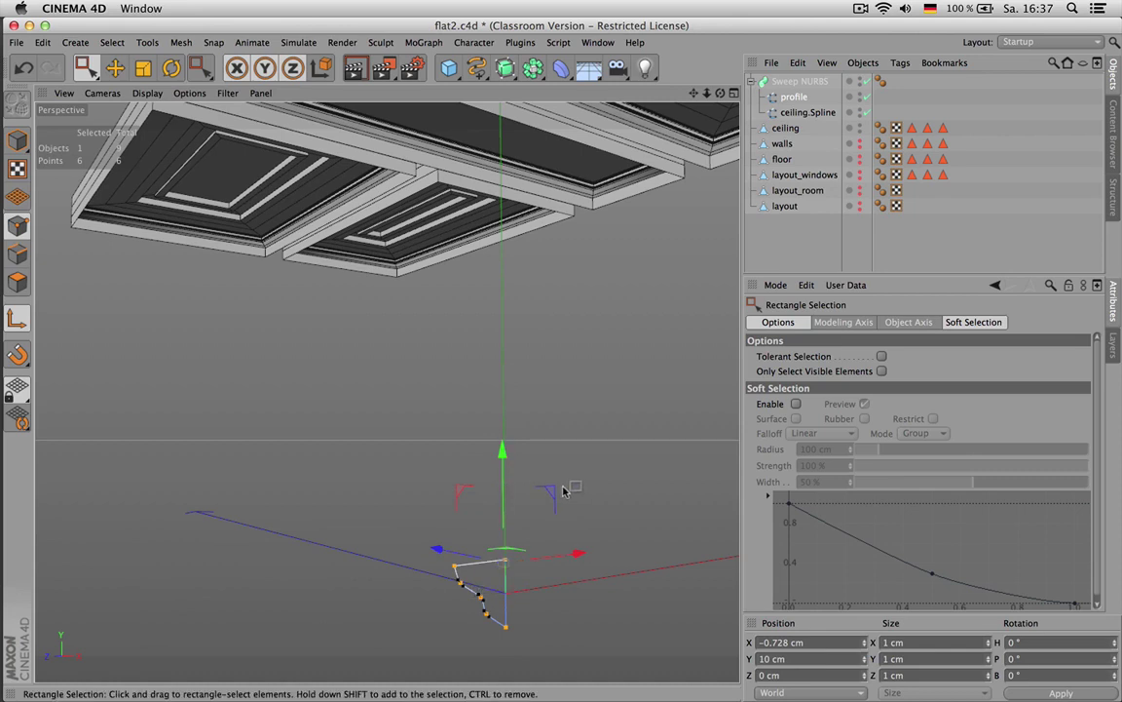
Enable 3D snapping and snap the profile's axis onto its upper inner corner at X 0 cm, Y 11 cm
{"action": "left_click_drag", "start_coordinate": [564, 488], "coordinate": [448, 487], "text": "alt"}
{"action": "left_click_drag", "start_coordinate": [693, 94], "coordinate": [695, 64]}
{"action": "scroll", "coordinate": [366, 494], "scroll_direction": "up", "scroll_amount": 3}
{"action": "left_click_drag", "start_coordinate": [368, 495], "coordinate": [381, 514], "text": "alt"}
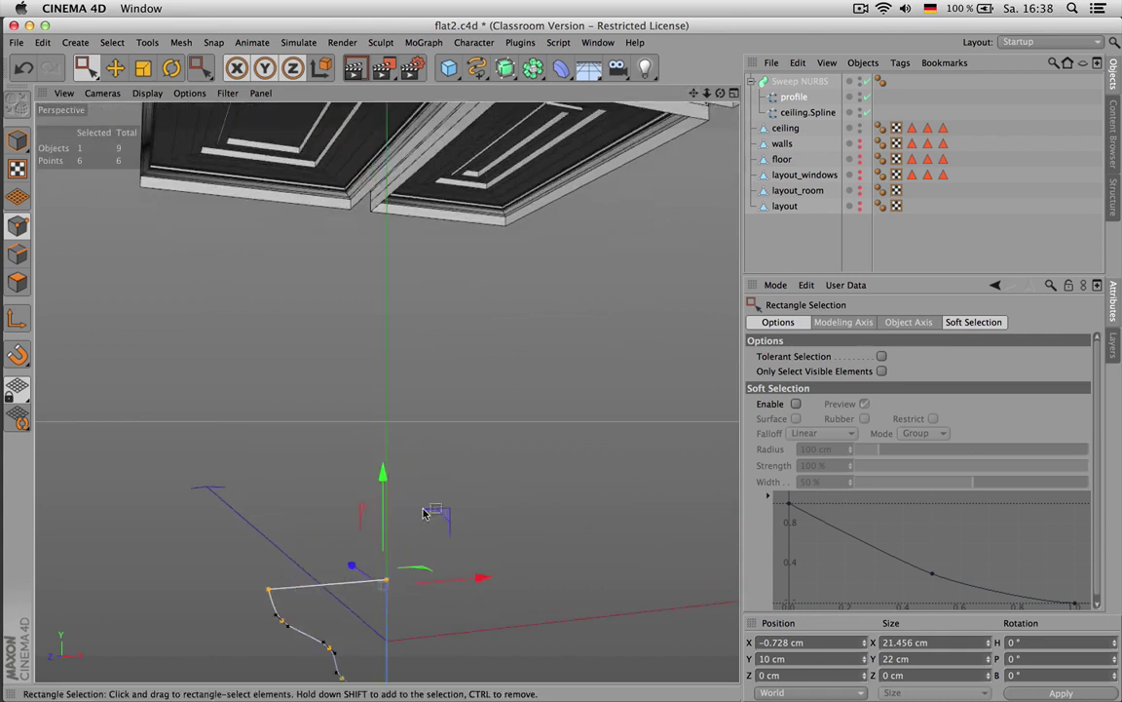
{"action": "left_click", "coordinate": [17, 355]}
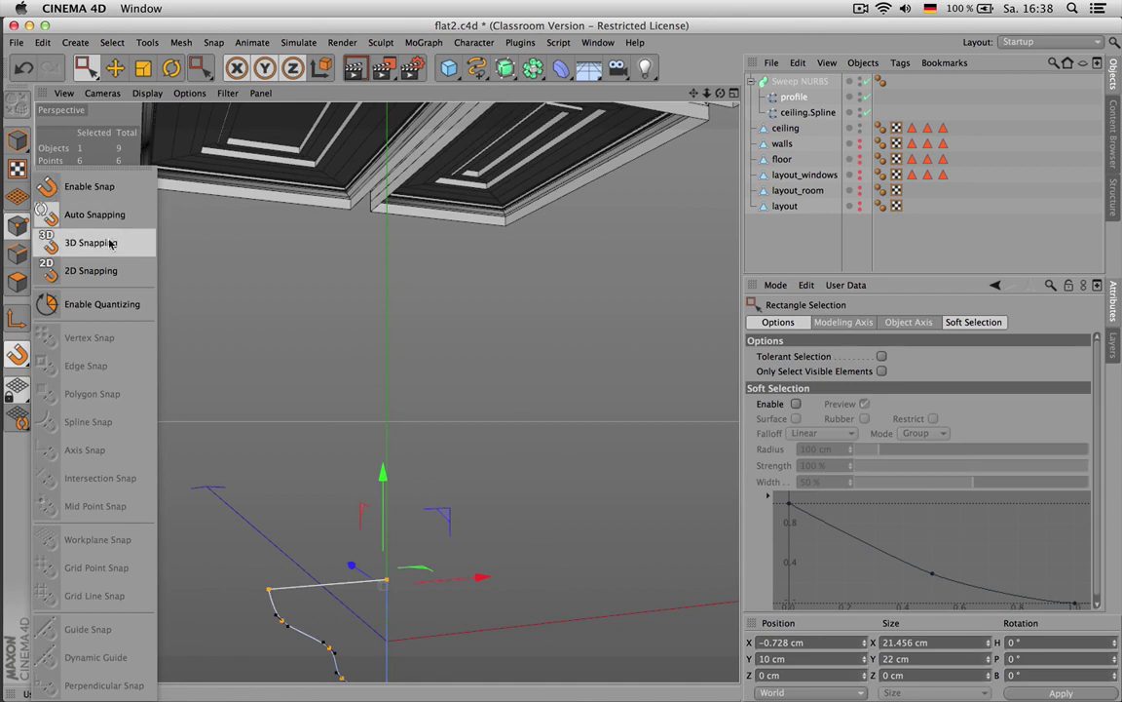
{"action": "left_click", "coordinate": [109, 250]}
{"action": "left_click", "coordinate": [18, 355]}
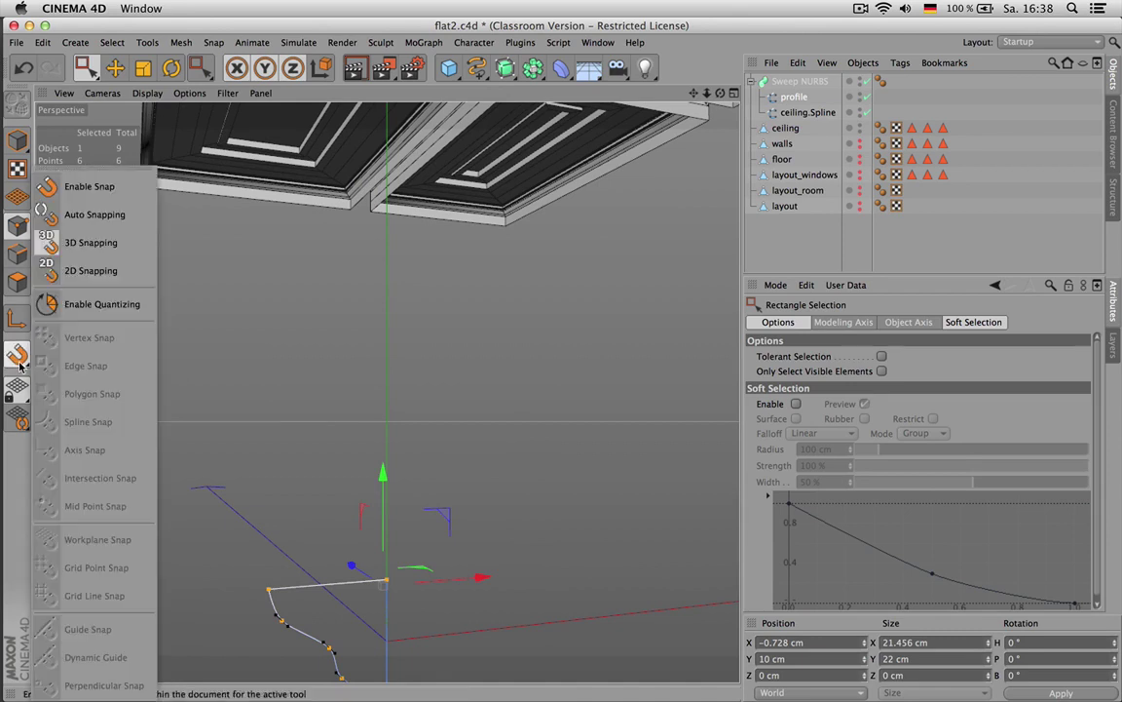
{"action": "left_click", "coordinate": [88, 186]}
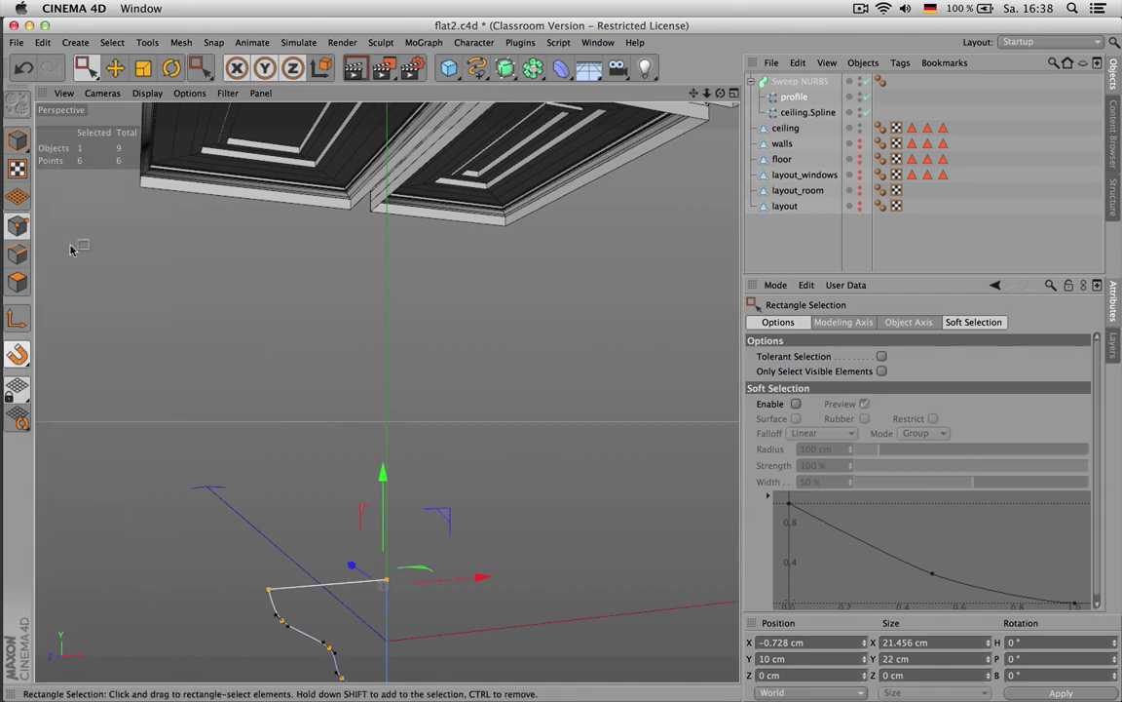
{"action": "left_click", "coordinate": [19, 356]}
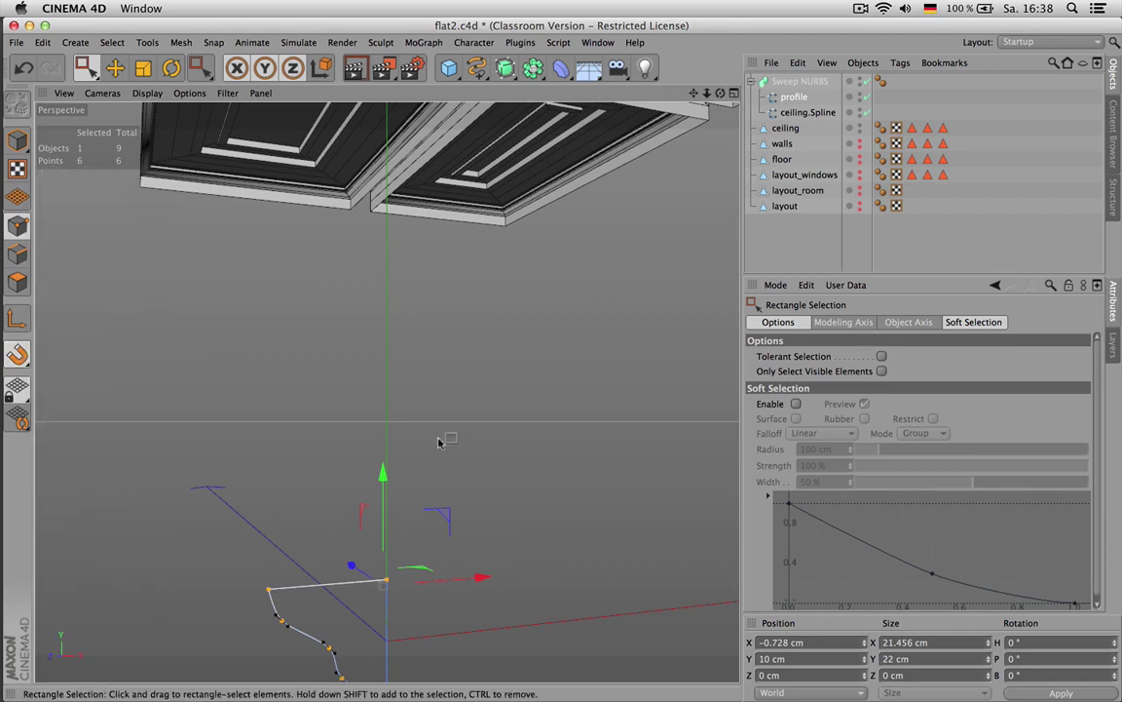
{"action": "key", "text": "e"}
{"action": "left_click_drag", "start_coordinate": [431, 491], "coordinate": [387, 579]}
{"action": "key", "text": "super+z"}
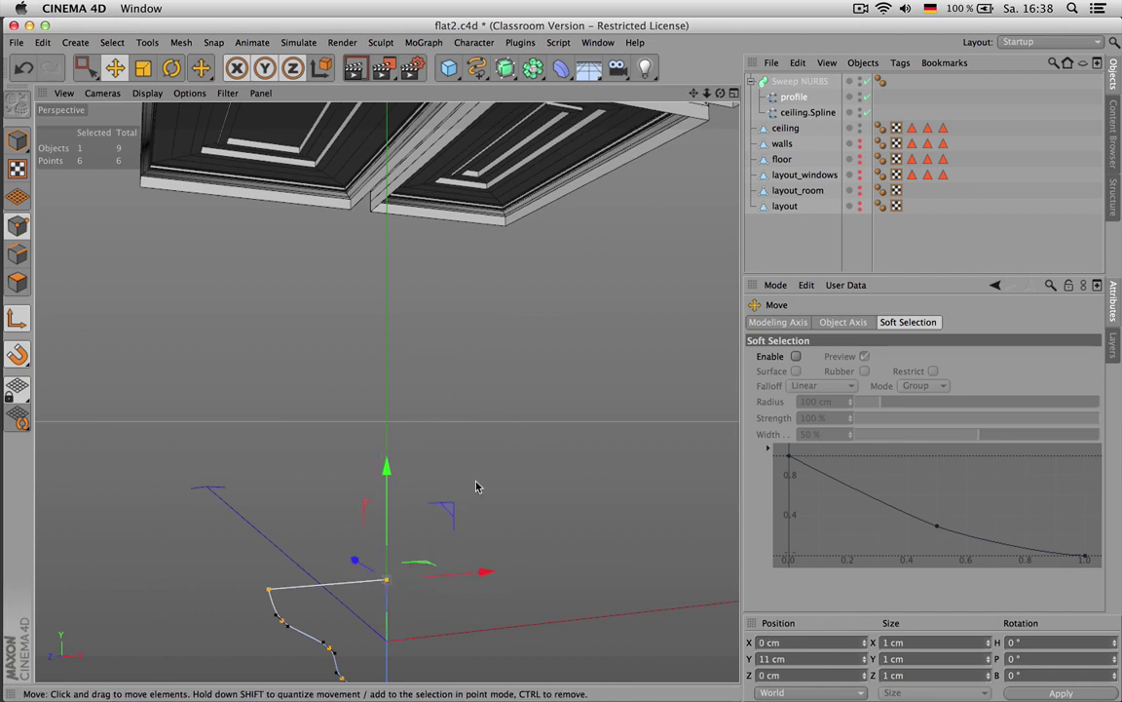
{"action": "left_click_drag", "start_coordinate": [476, 488], "coordinate": [451, 472], "text": "alt"}
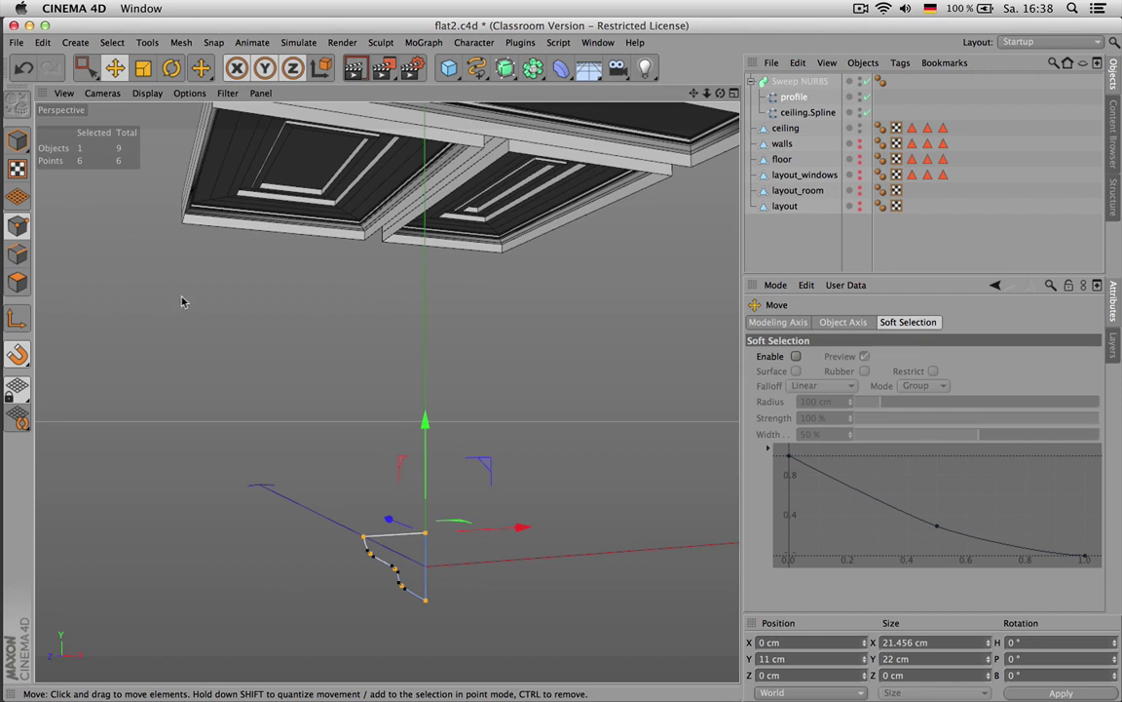
Scale all profile points uniformly to about 26.6 cm wide and 27.3 cm high
{"action": "left_click_drag", "start_coordinate": [720, 94], "coordinate": [743, 86]}
{"action": "key", "text": "t"}
{"action": "left_click_drag", "start_coordinate": [575, 335], "coordinate": [691, 270]}
{"action": "mouse_move", "coordinate": [720, 94]}
{"action": "left_mouse_down"}
{"action": "mouse_move", "coordinate": [679, 163]}
{"action": "mouse_move", "coordinate": [697, 140]}
{"action": "left_mouse_up"}
{"action": "left_click_drag", "start_coordinate": [388, 393], "coordinate": [388, 394]}
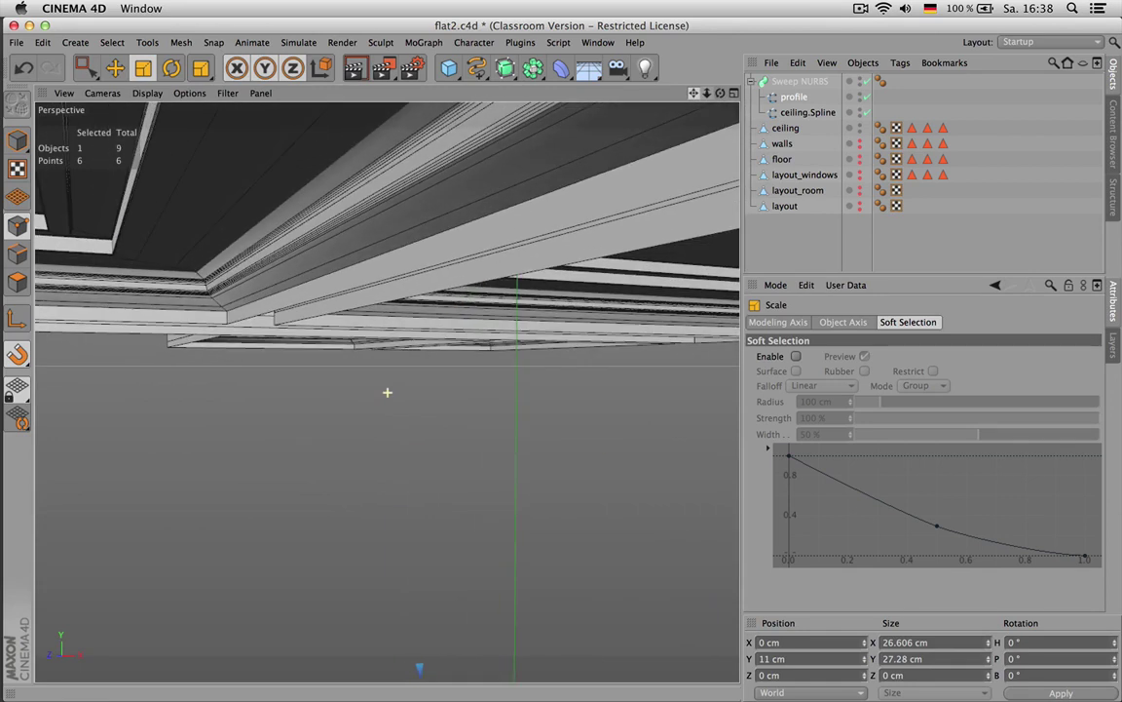
Set the adaptive intermediate-point angle of the profile spline to 8°
{"action": "left_click", "coordinate": [805, 110]}
{"action": "left_click", "coordinate": [801, 98]}
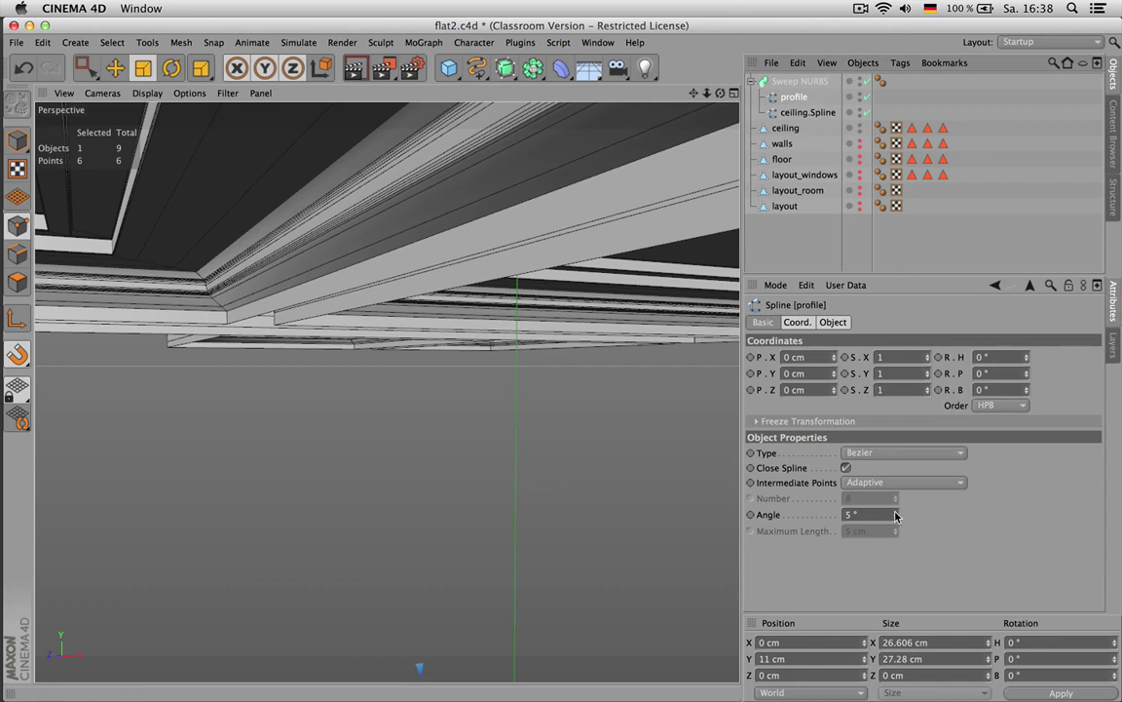
{"action": "left_click_drag", "start_coordinate": [896, 517], "coordinate": [896, 507]}
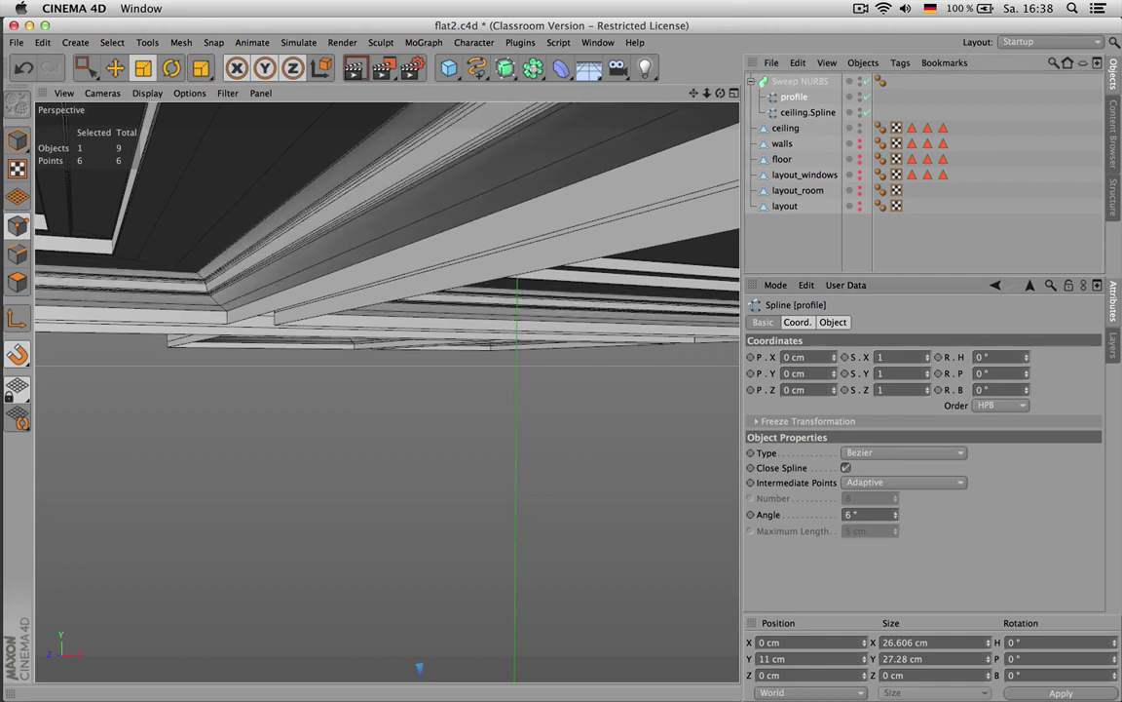
Turn on Use Color for the Sweep NURBS and set its display colour to red
{"action": "left_click_drag", "start_coordinate": [611, 476], "coordinate": [369, 448], "text": "alt"}
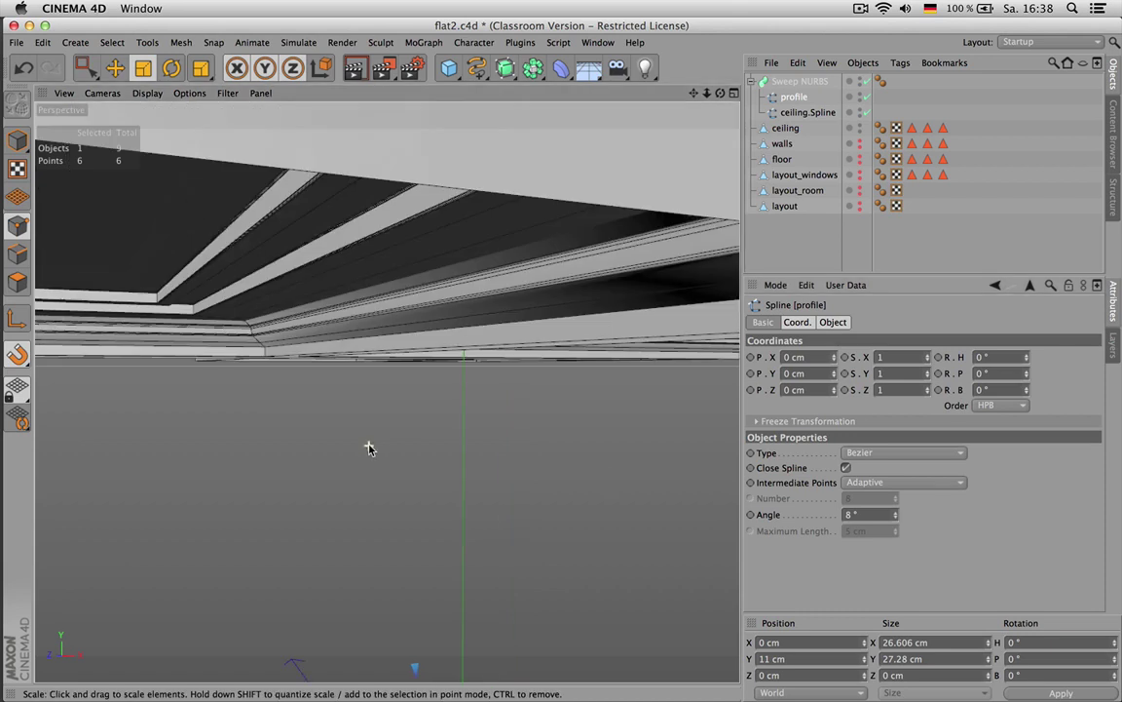
{"action": "left_click_drag", "start_coordinate": [715, 121], "coordinate": [387, 391], "text": "alt"}
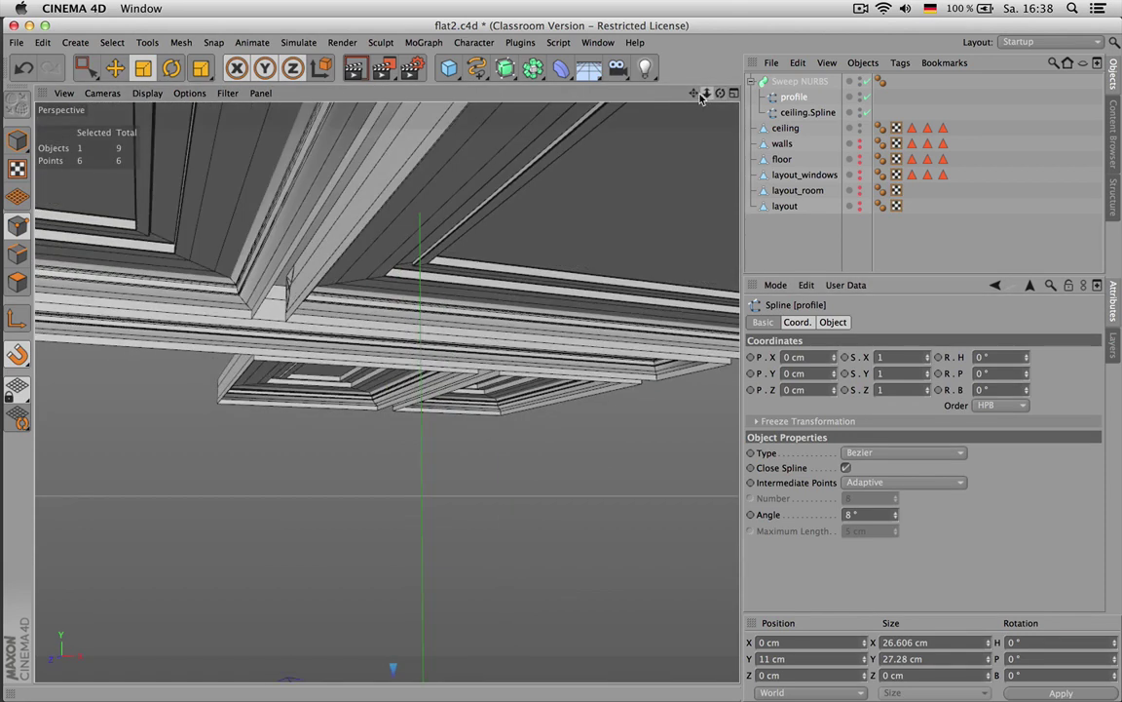
{"action": "left_click_drag", "start_coordinate": [695, 96], "coordinate": [387, 392]}
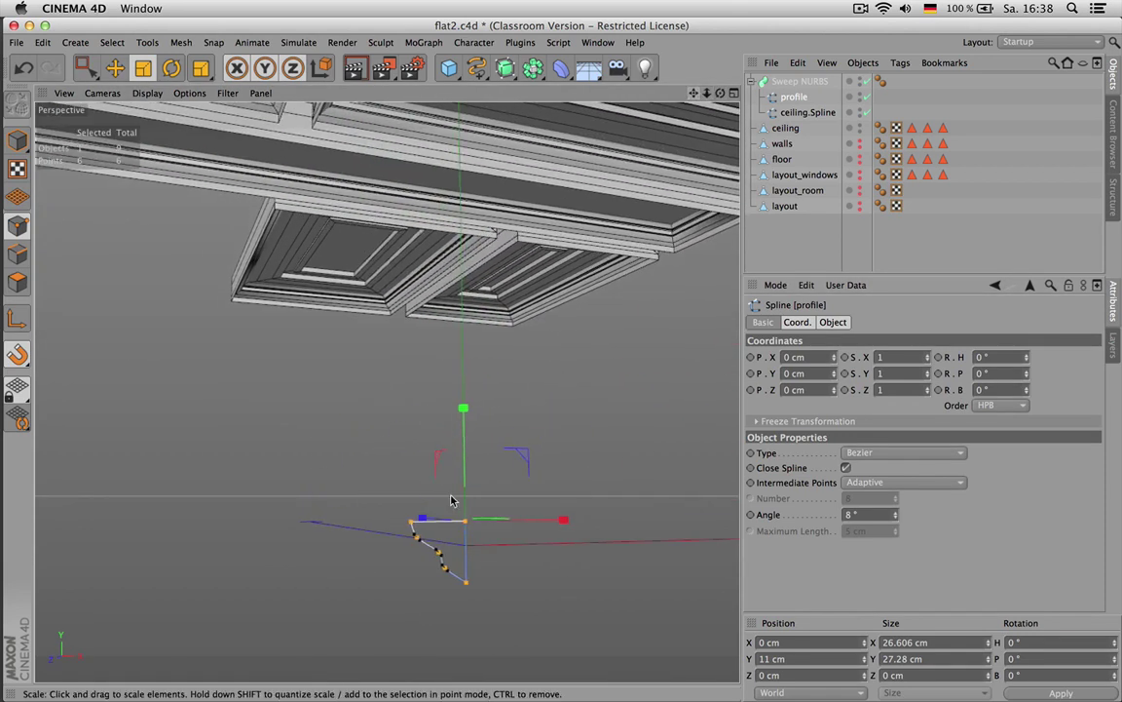
{"action": "left_click_drag", "start_coordinate": [458, 500], "coordinate": [475, 493]}
{"action": "scroll", "coordinate": [485, 476], "scroll_direction": "down", "scroll_amount": 2}
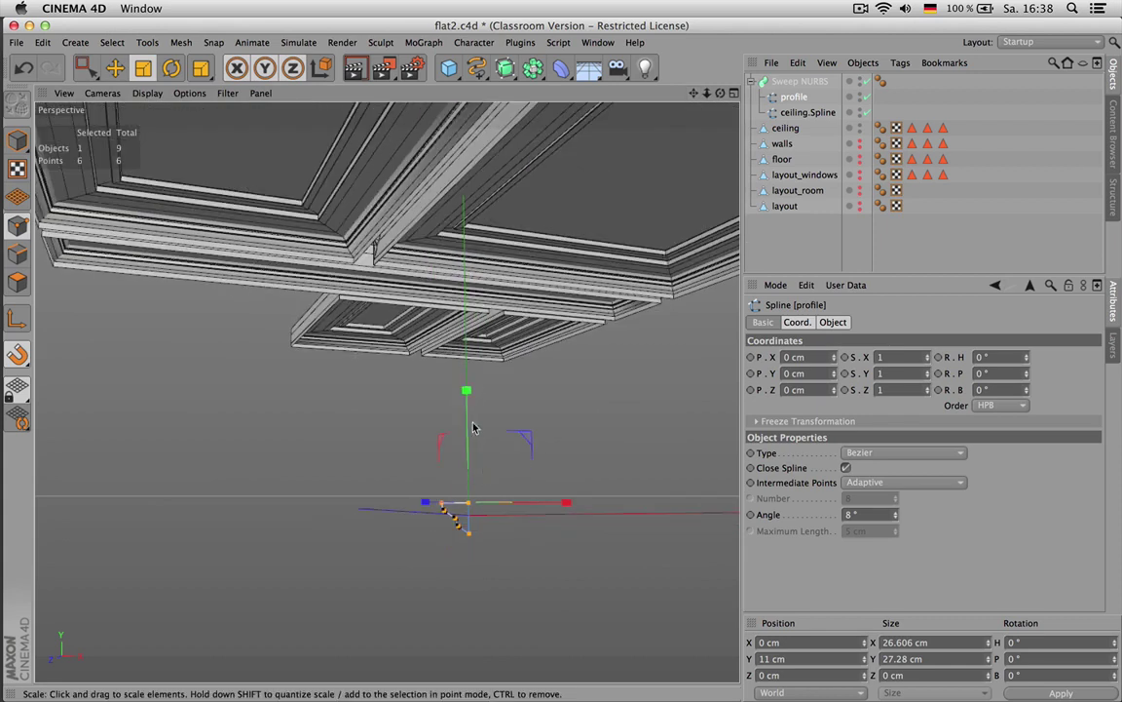
{"action": "scroll", "coordinate": [473, 393], "scroll_direction": "up", "scroll_amount": 1}
{"action": "left_click", "coordinate": [805, 83]}
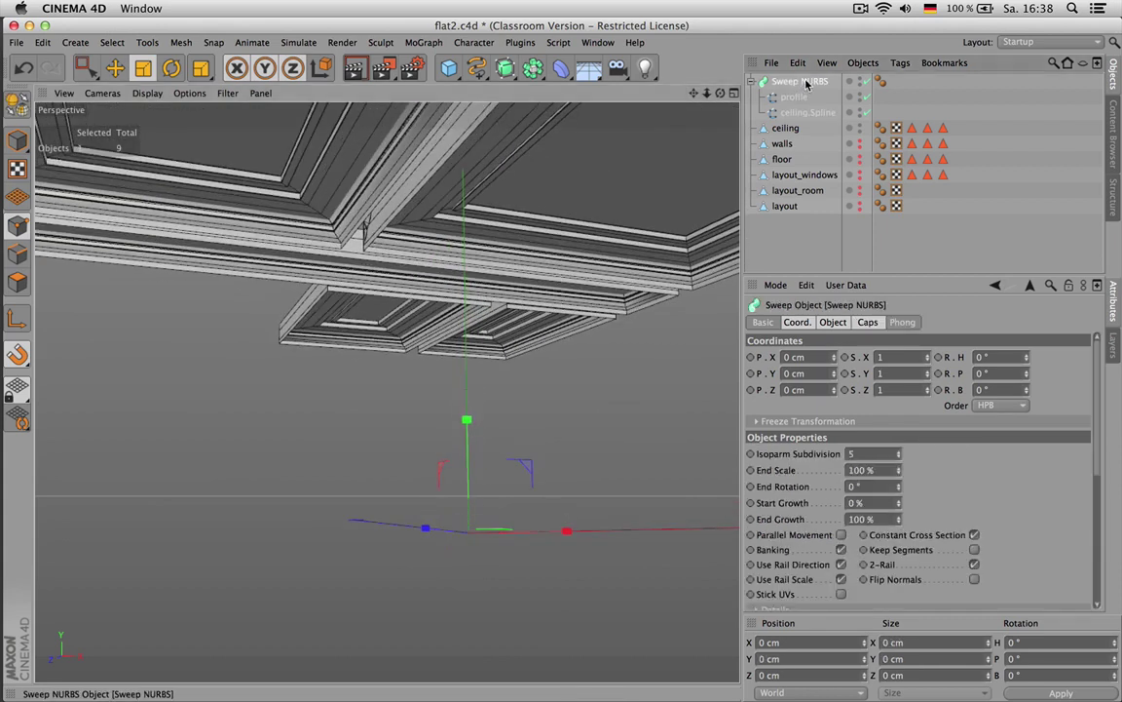
{"action": "left_click", "coordinate": [762, 322]}
{"action": "left_click", "coordinate": [856, 426]}
{"action": "left_click", "coordinate": [853, 466]}
{"action": "left_click", "coordinate": [853, 432]}
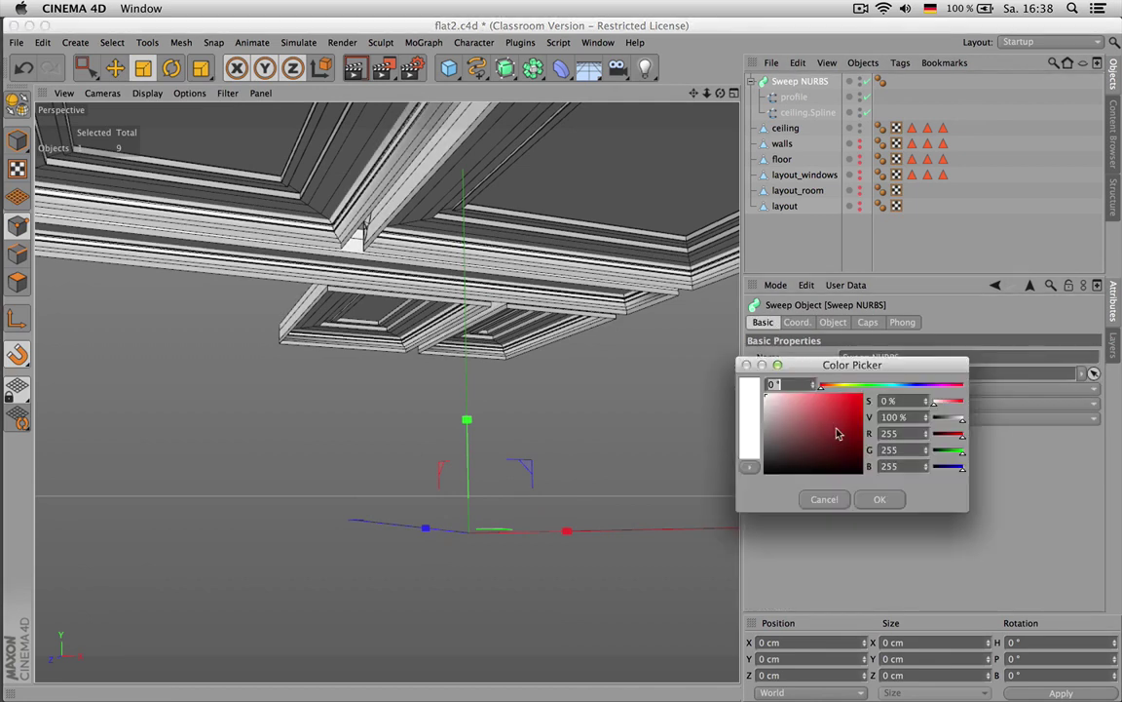
{"action": "left_click", "coordinate": [880, 499]}
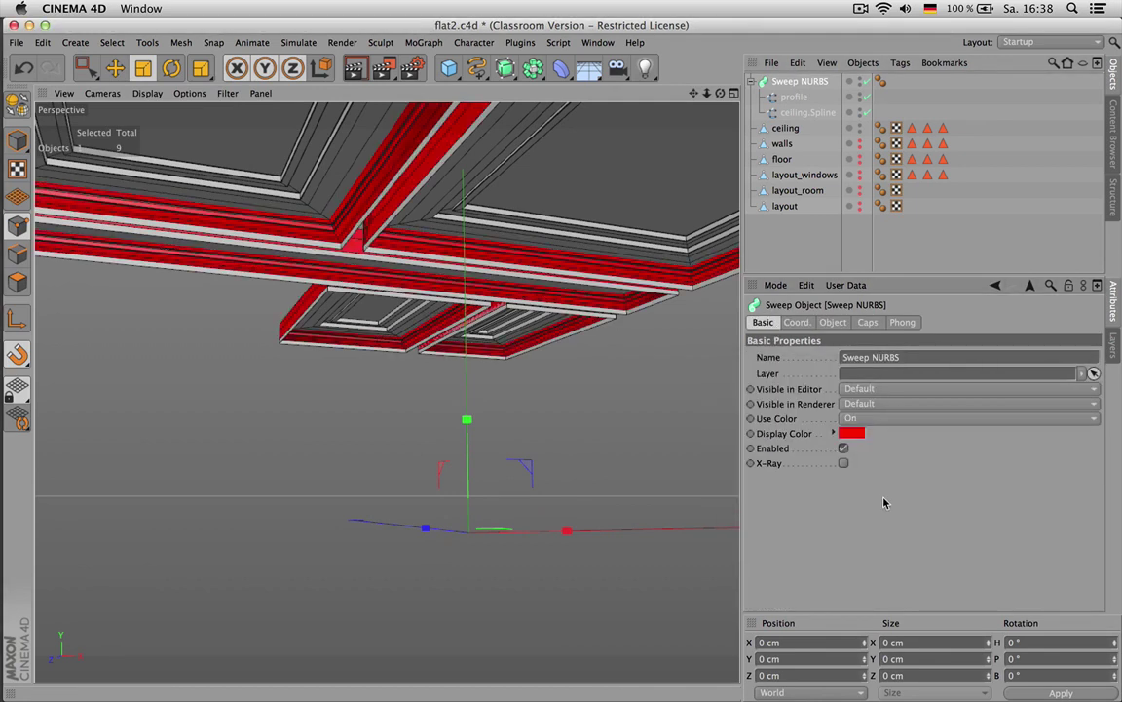
Set the profile's modeling axis to 100% in X and Y and scale its points to about 30.2 × 30.9 cm
{"action": "left_click", "coordinate": [794, 97]}
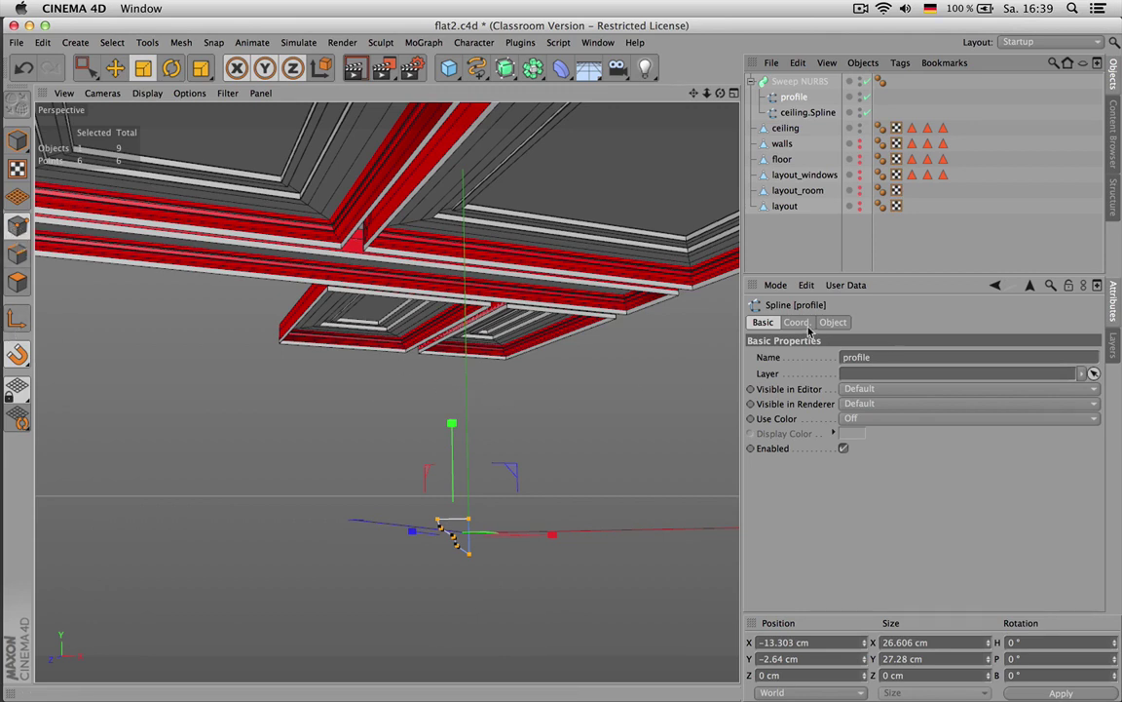
{"action": "left_click", "coordinate": [513, 378]}
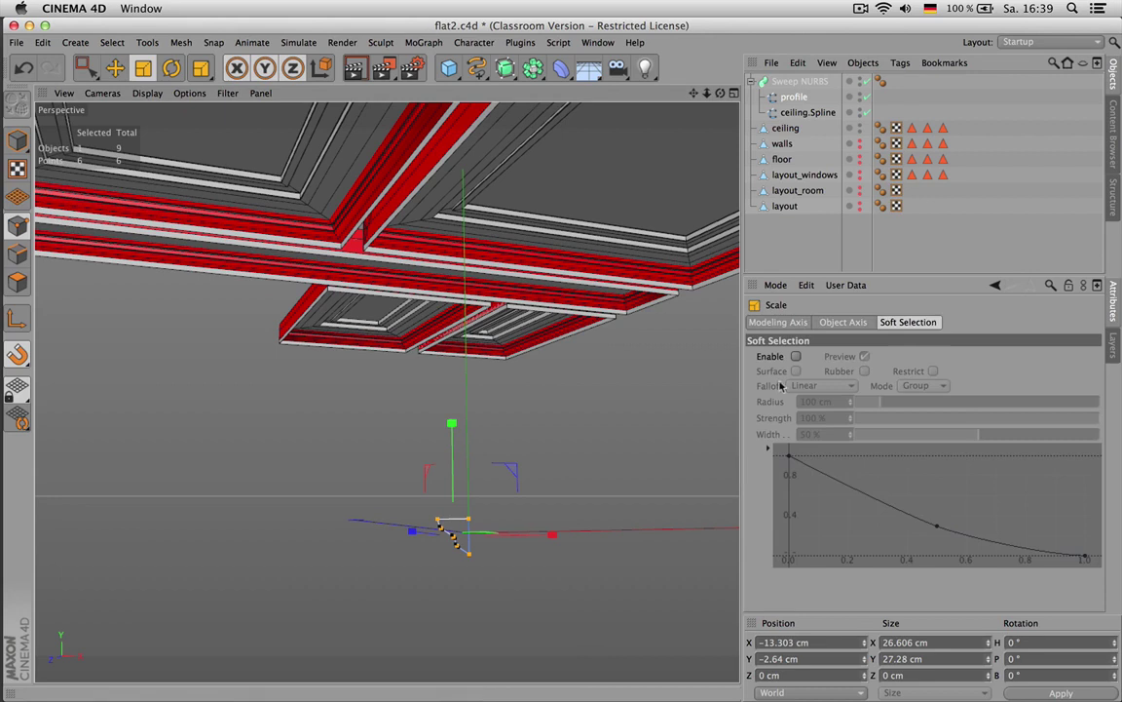
{"action": "left_click", "coordinate": [779, 323]}
{"action": "left_click_drag", "start_coordinate": [992, 422], "coordinate": [1119, 420]}
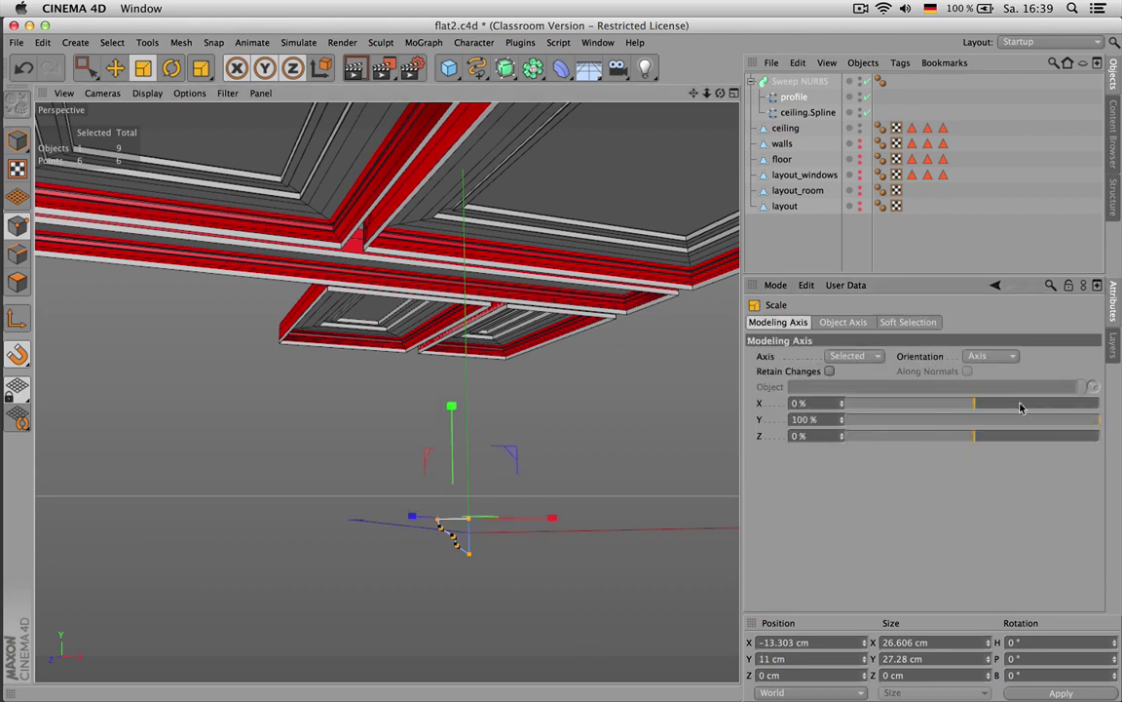
{"action": "left_click_drag", "start_coordinate": [1011, 407], "coordinate": [1111, 406]}
{"action": "left_click_drag", "start_coordinate": [570, 414], "coordinate": [632, 421]}
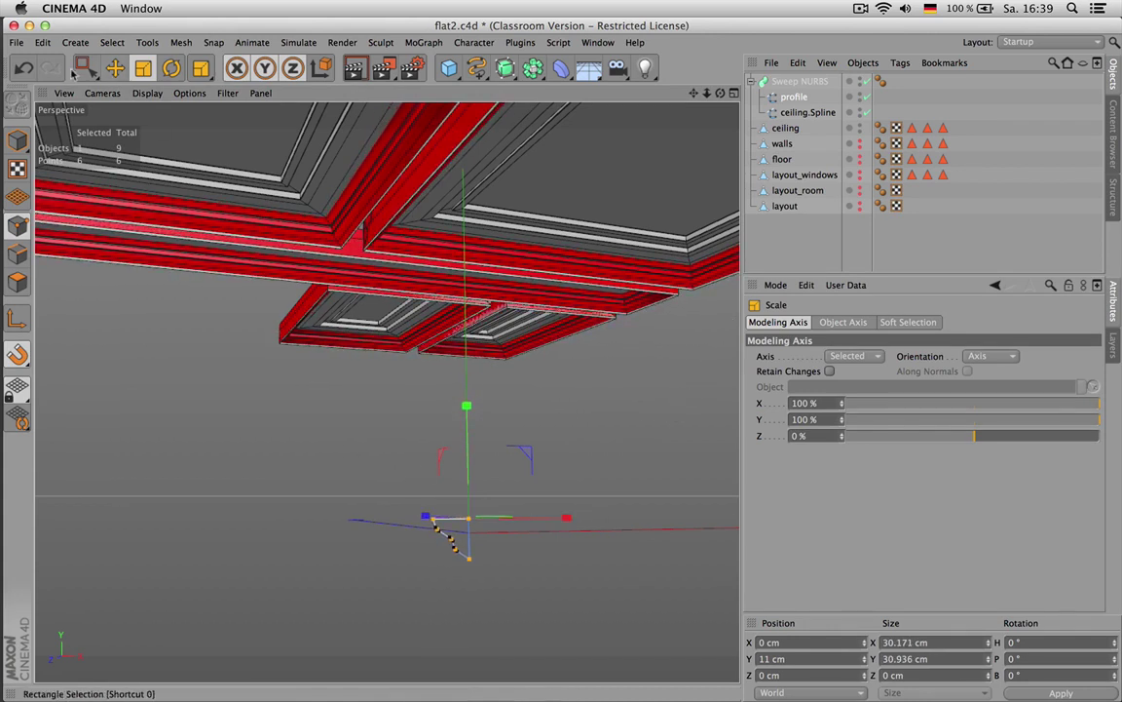
Select the profile point just below the outer upper corner and shift it slightly outward along X
{"action": "left_click_drag", "start_coordinate": [84, 67], "coordinate": [171, 116]}
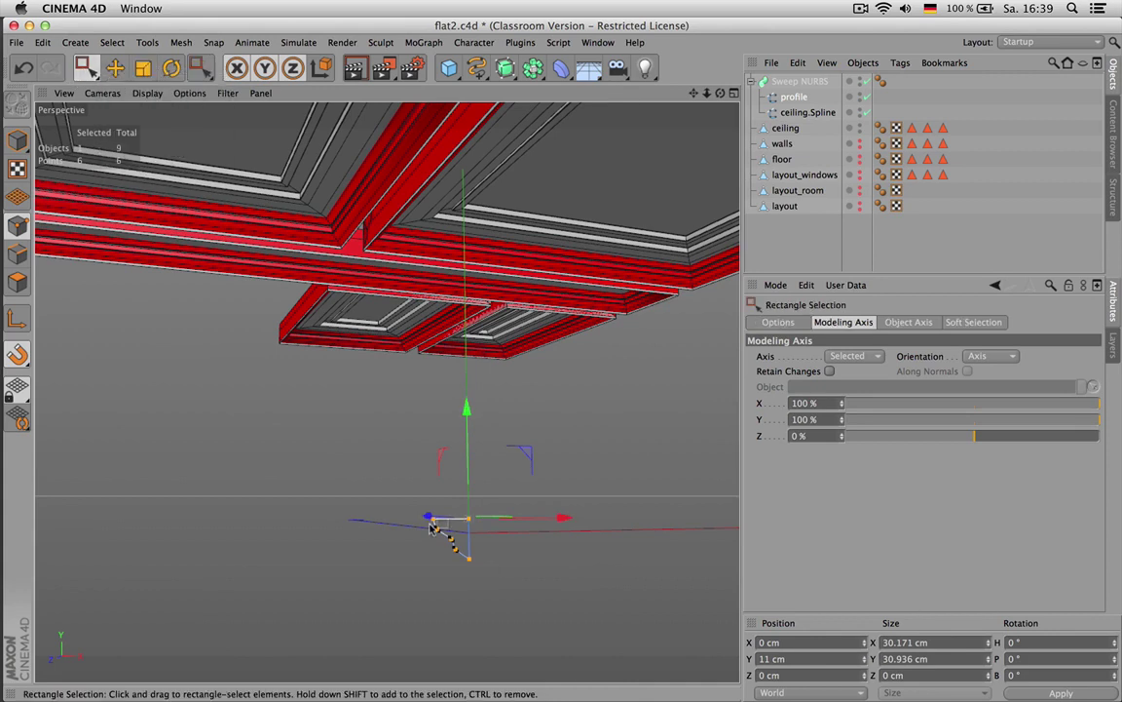
{"action": "left_click_drag", "start_coordinate": [445, 542], "coordinate": [446, 543]}
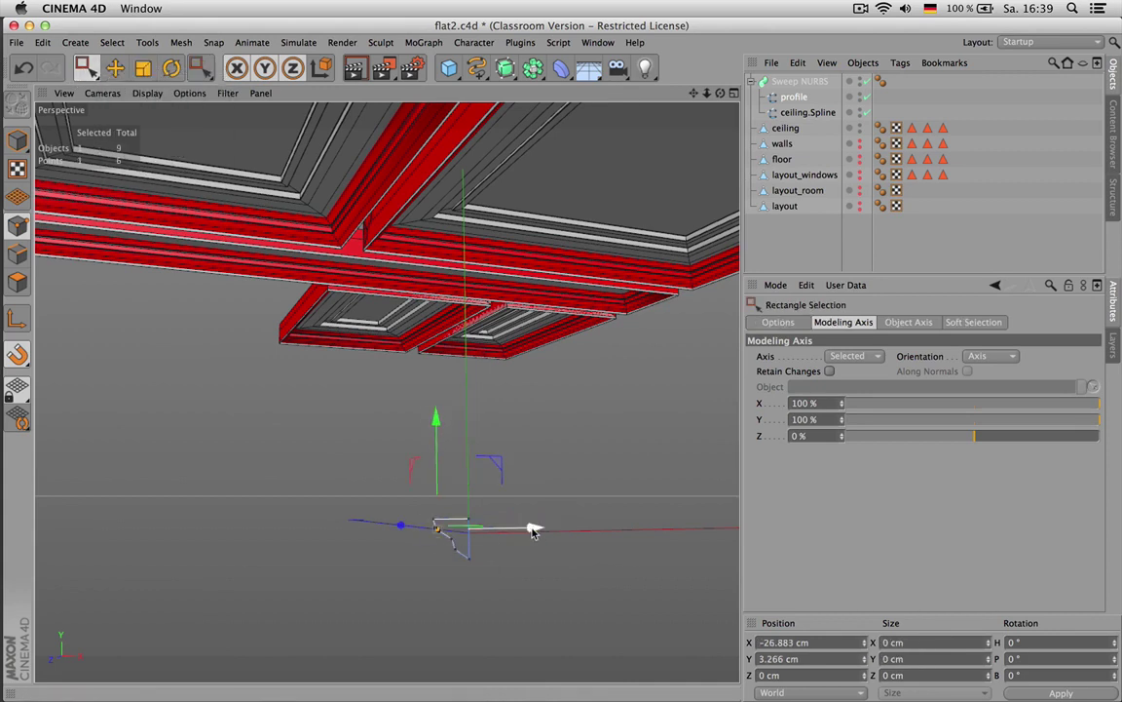
{"action": "mouse_move", "coordinate": [534, 528]}
{"action": "left_mouse_down"}
{"action": "mouse_move", "coordinate": [525, 534]}
{"action": "mouse_move", "coordinate": [531, 528]}
{"action": "left_mouse_up"}
Select the profile's two upper points and set their Y position to 8 cm
{"action": "left_click_drag", "start_coordinate": [405, 500], "coordinate": [492, 519]}
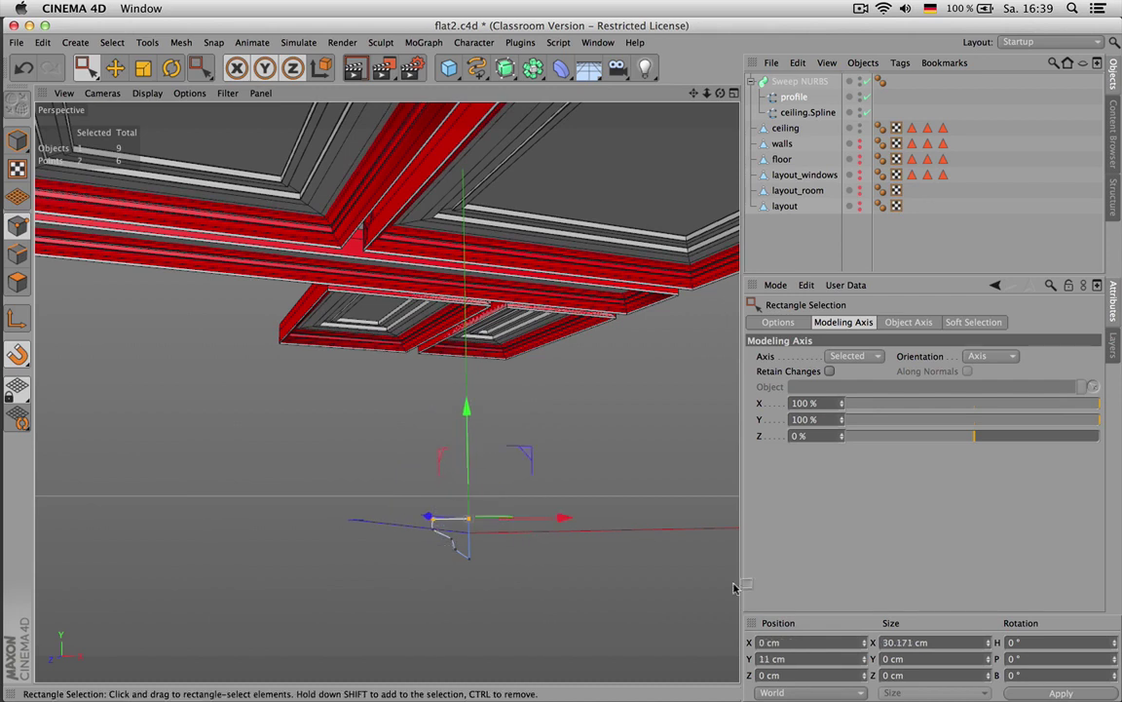
{"action": "left_click", "coordinate": [828, 659]}
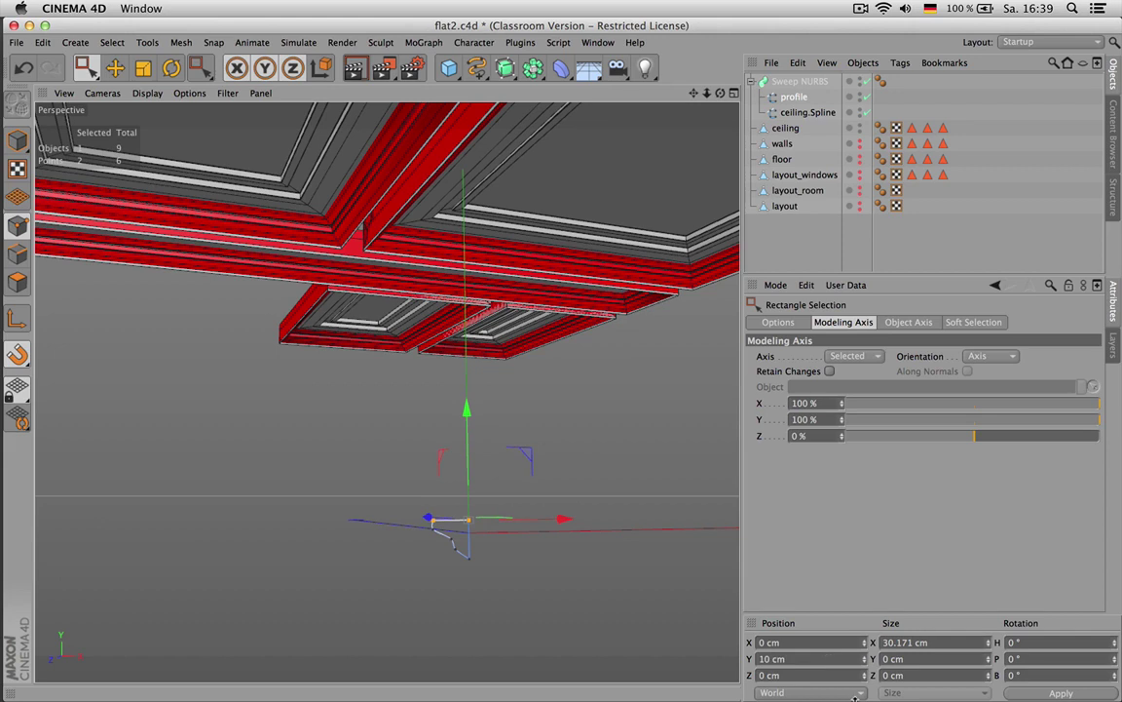
{"action": "type", "text": "8"}
{"action": "key", "text": "Return"}
Select all profile points, scale them vertically about the base to about 20.9 cm, and fine-tune the height about the top
{"action": "left_click_drag", "start_coordinate": [467, 529], "coordinate": [378, 464]}
{"action": "key", "text": "t"}
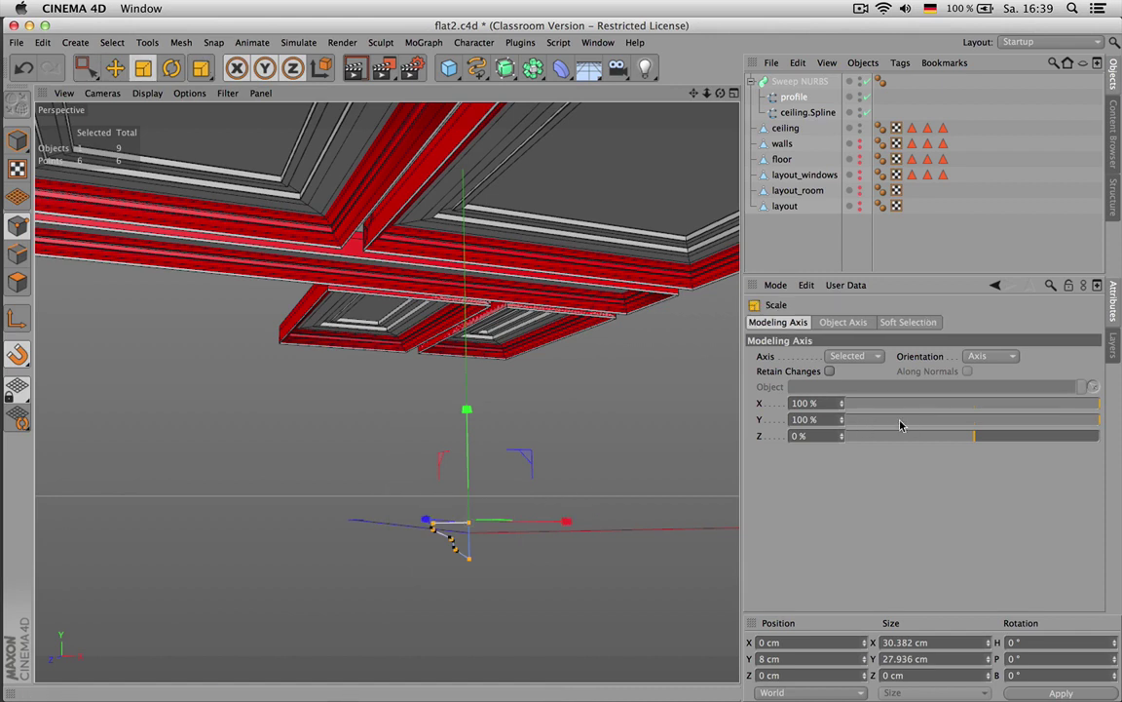
{"action": "left_click_drag", "start_coordinate": [869, 421], "coordinate": [844, 421]}
{"action": "left_click_drag", "start_coordinate": [468, 446], "coordinate": [488, 475]}
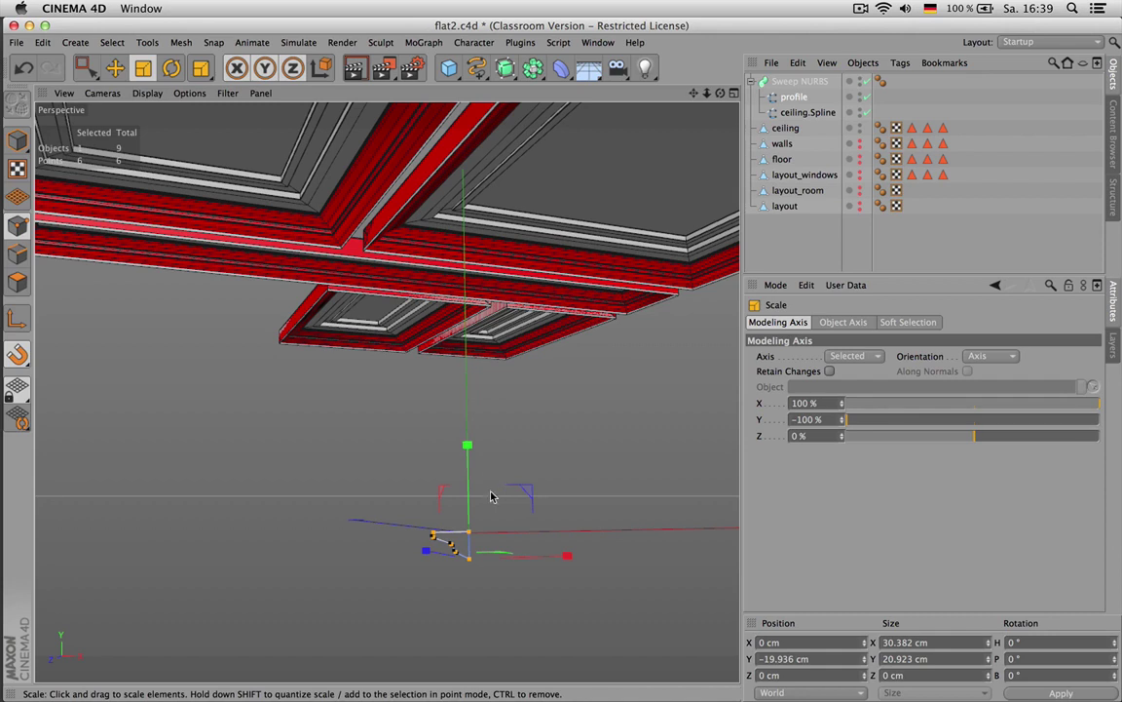
{"action": "left_click_drag", "start_coordinate": [466, 420], "coordinate": [468, 416]}
{"action": "left_click", "coordinate": [801, 253]}
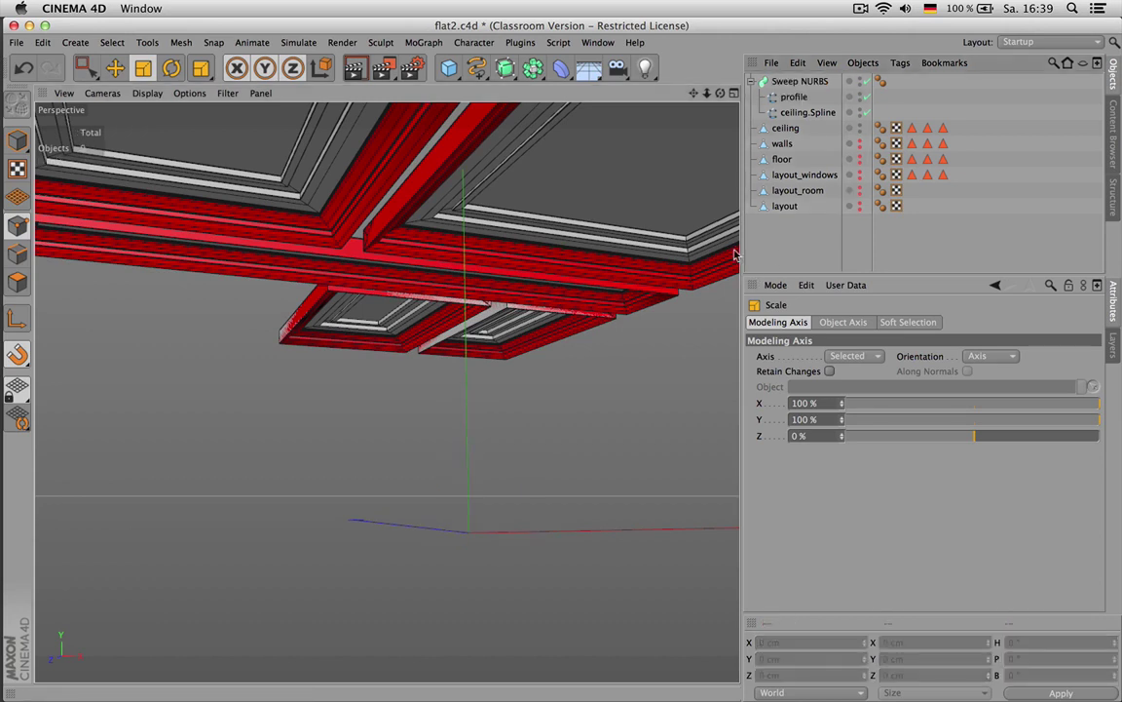
Set Use Color of the Sweep NURBS to Automatic and change its display colour to grey
{"action": "left_click", "coordinate": [810, 83]}
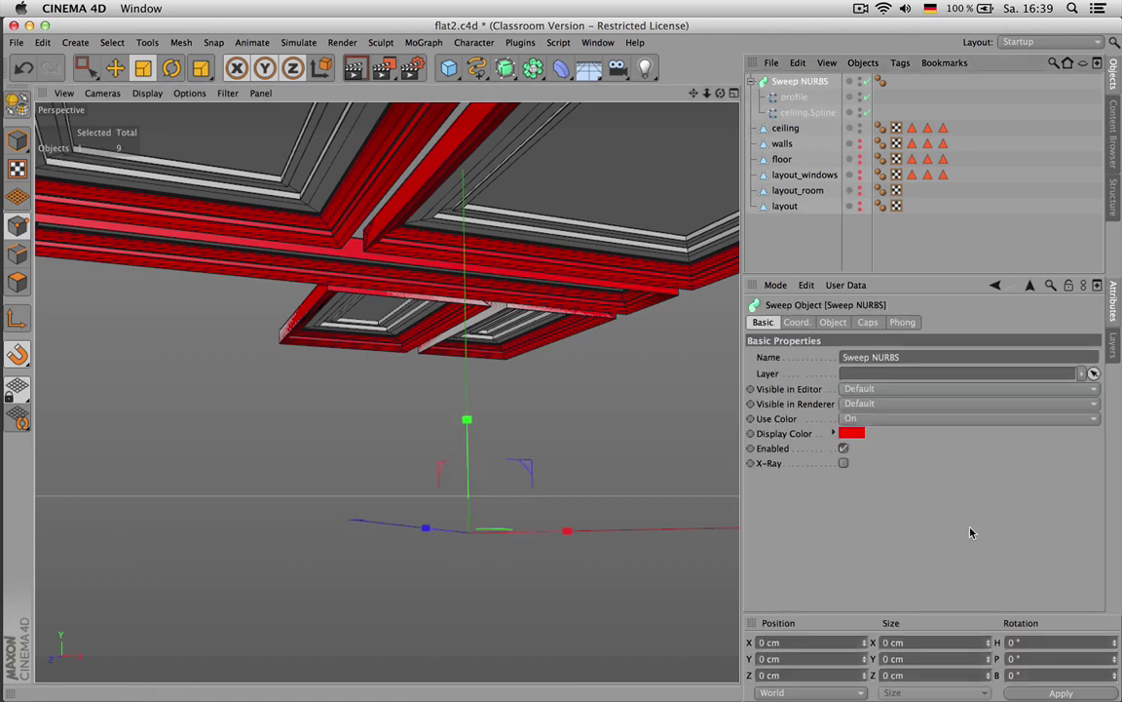
{"action": "left_click", "coordinate": [858, 418]}
{"action": "left_click", "coordinate": [877, 447]}
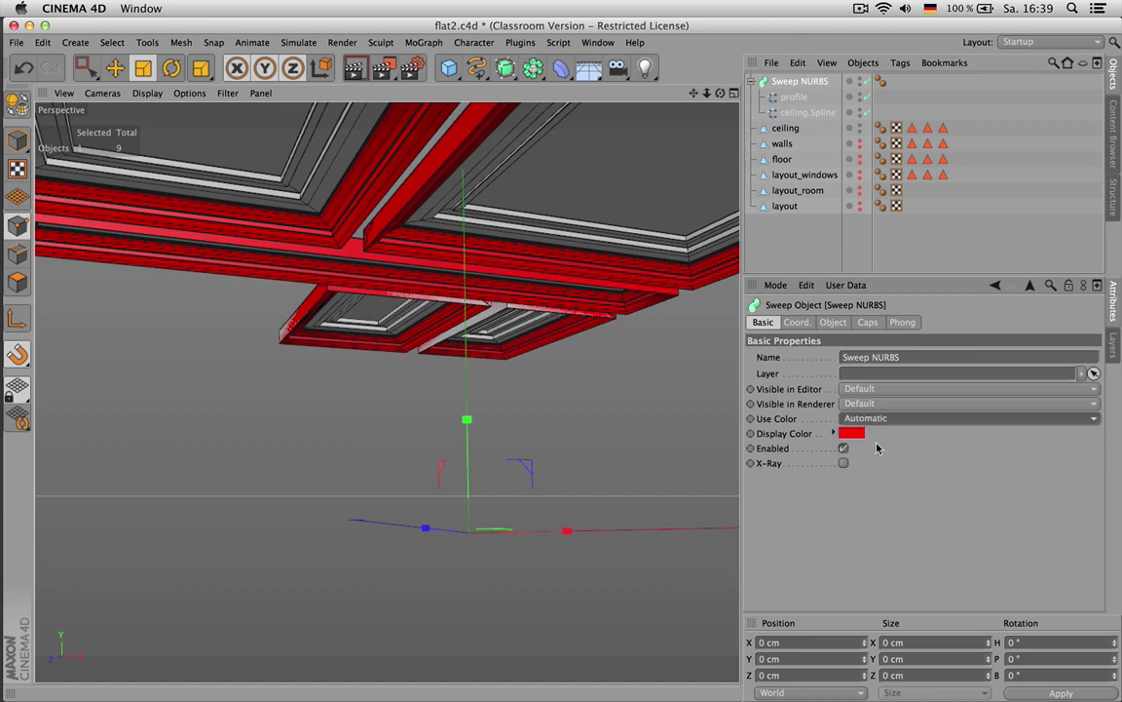
{"action": "left_click", "coordinate": [853, 433]}
{"action": "left_click_drag", "start_coordinate": [861, 439], "coordinate": [797, 430]}
{"action": "left_click", "coordinate": [886, 498]}
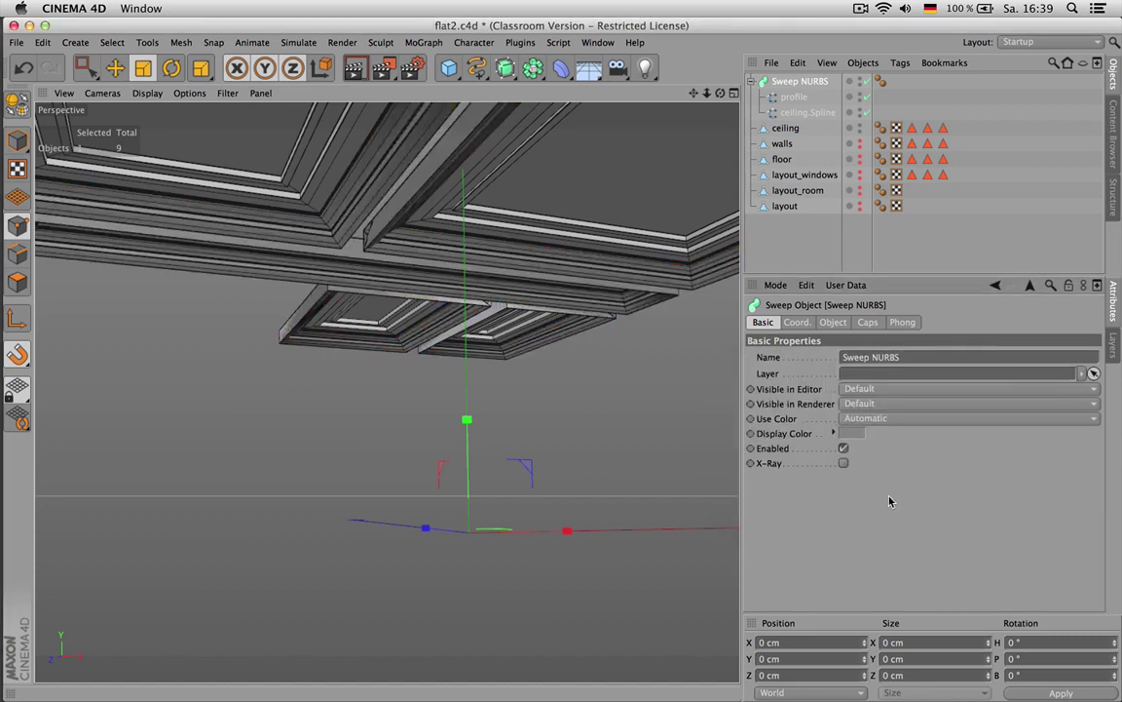
Collapse the Sweep NURBS hierarchy and rename the object ceiling_corner
{"action": "scroll", "coordinate": [487, 296], "scroll_direction": "down", "scroll_amount": 3}
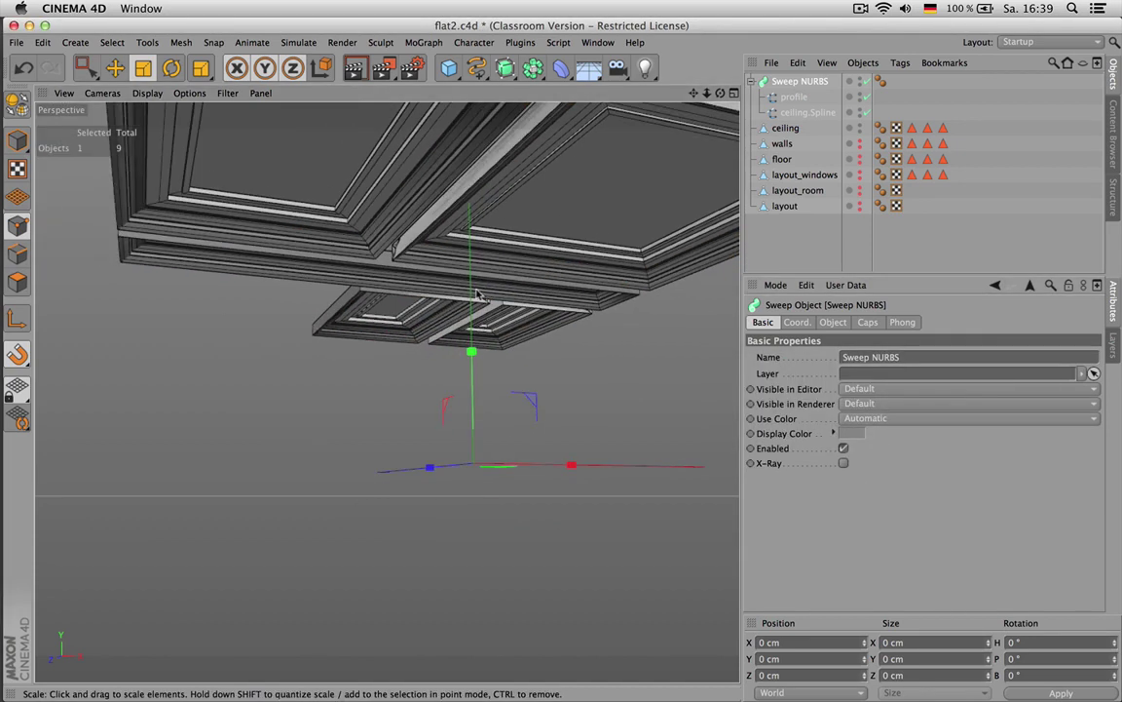
{"action": "left_click", "coordinate": [750, 82]}
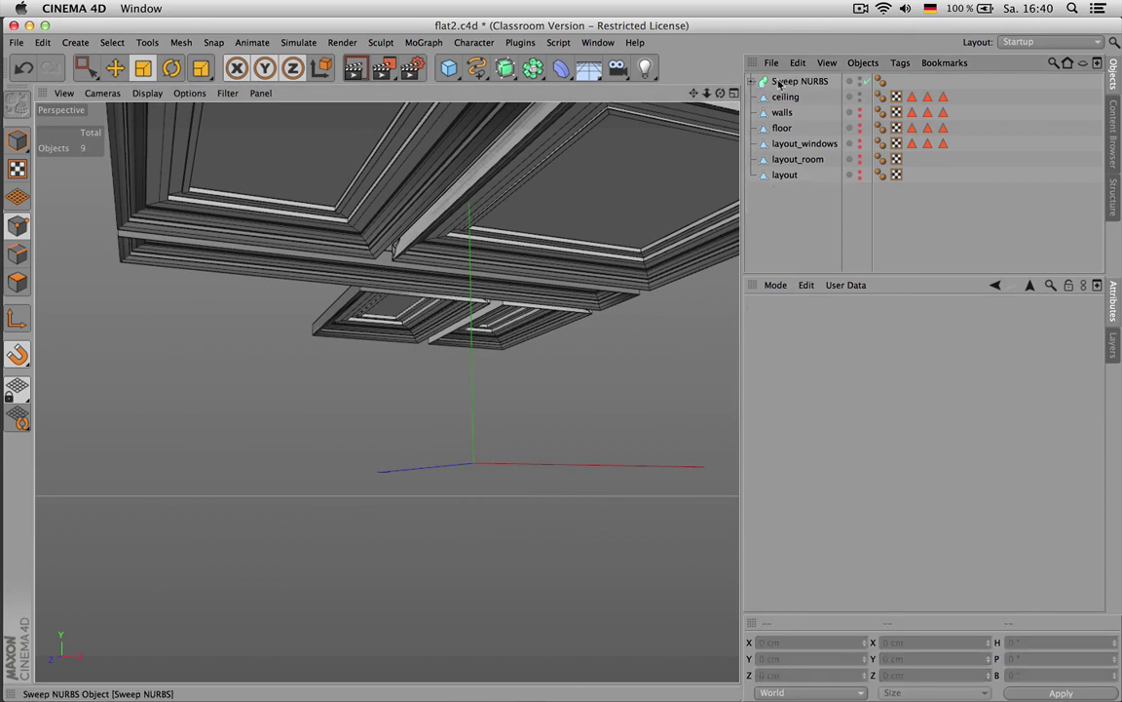
{"action": "double_click", "coordinate": [785, 81]}
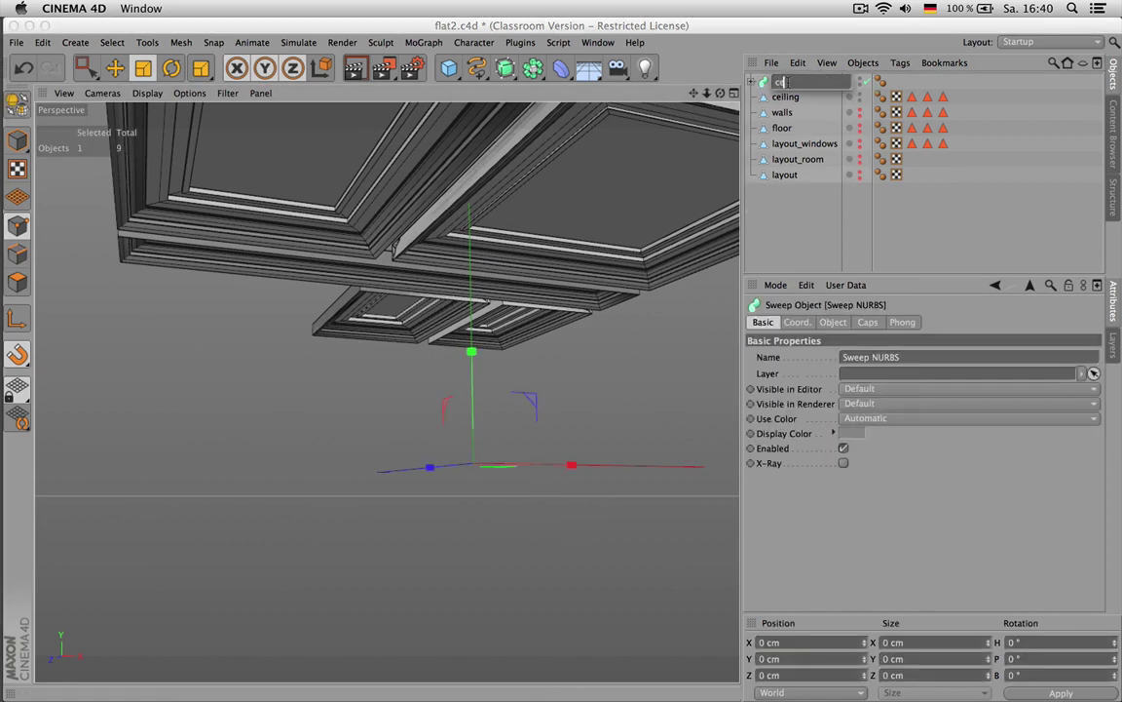
{"action": "type", "text": "ceiling_corner"}
{"action": "key", "text": "Return"}
{"action": "left_click", "coordinate": [773, 198]}
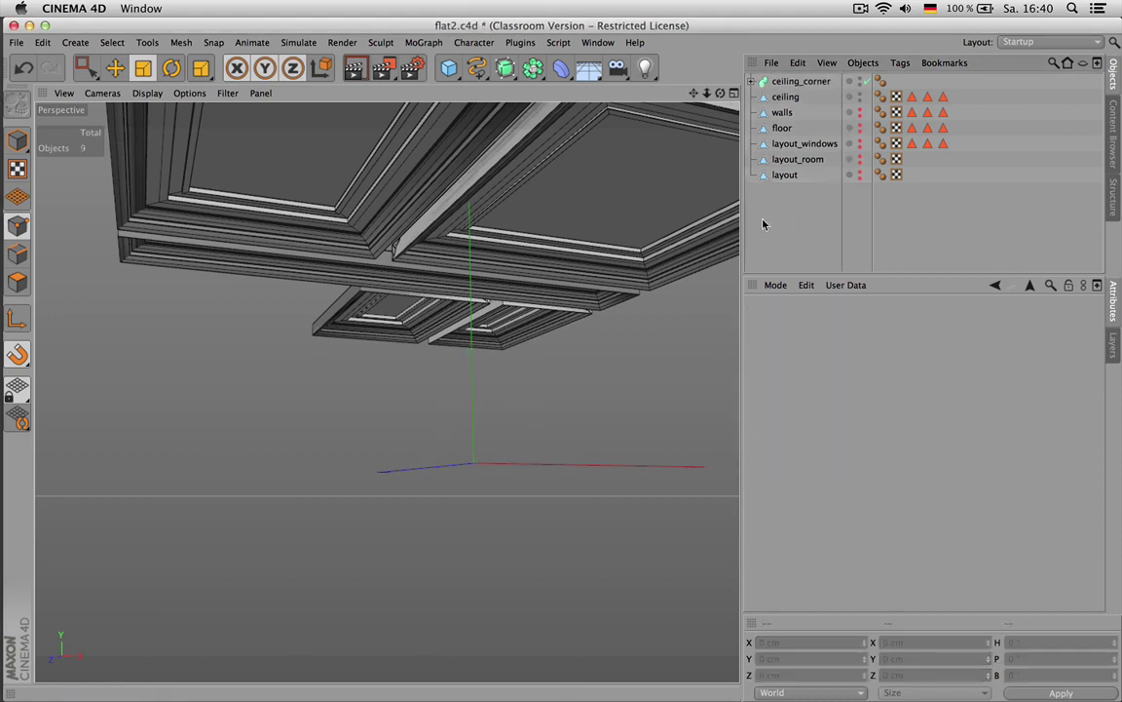
Examine the profile and path splines inside the ceiling_corner sweep, and collapse its hierarchy again
{"action": "left_click", "coordinate": [750, 82]}
{"action": "left_click", "coordinate": [803, 113]}
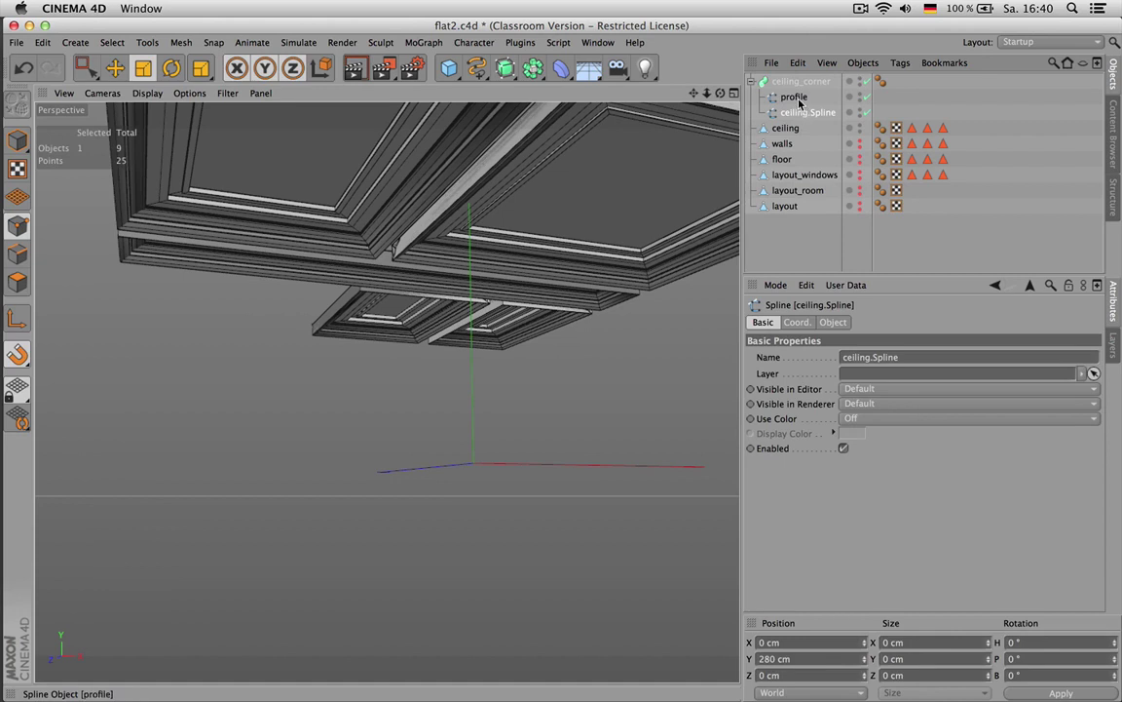
{"action": "left_click", "coordinate": [797, 98]}
{"action": "left_click", "coordinate": [765, 84]}
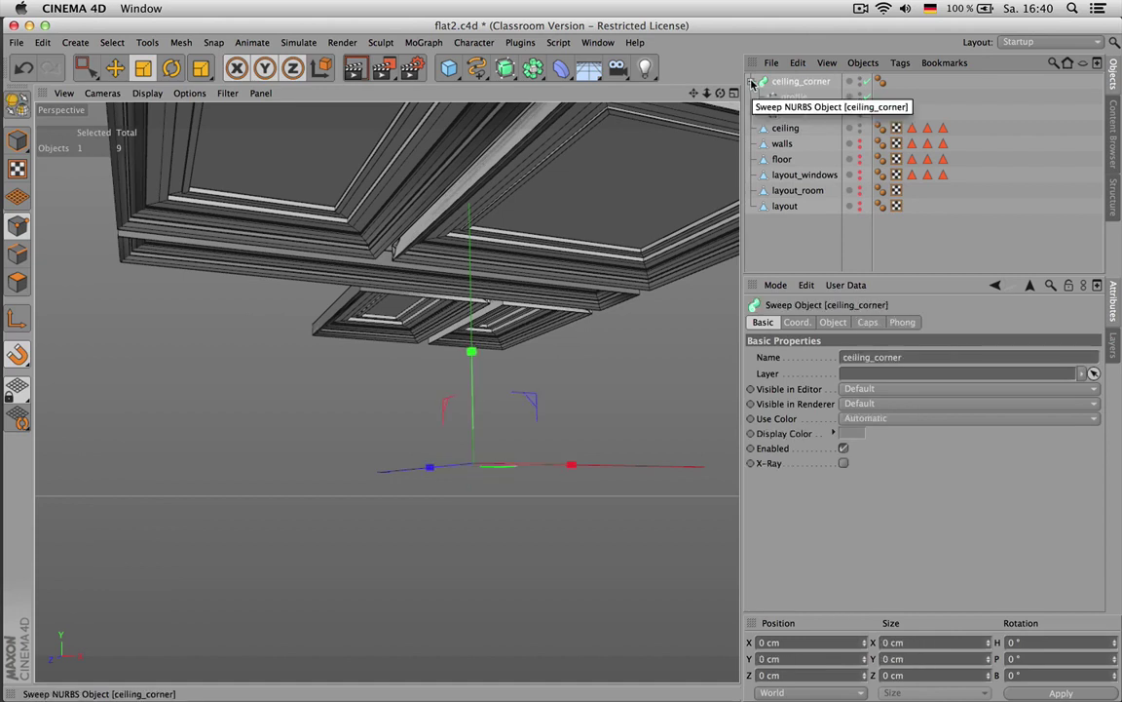
{"action": "left_click", "coordinate": [751, 82]}
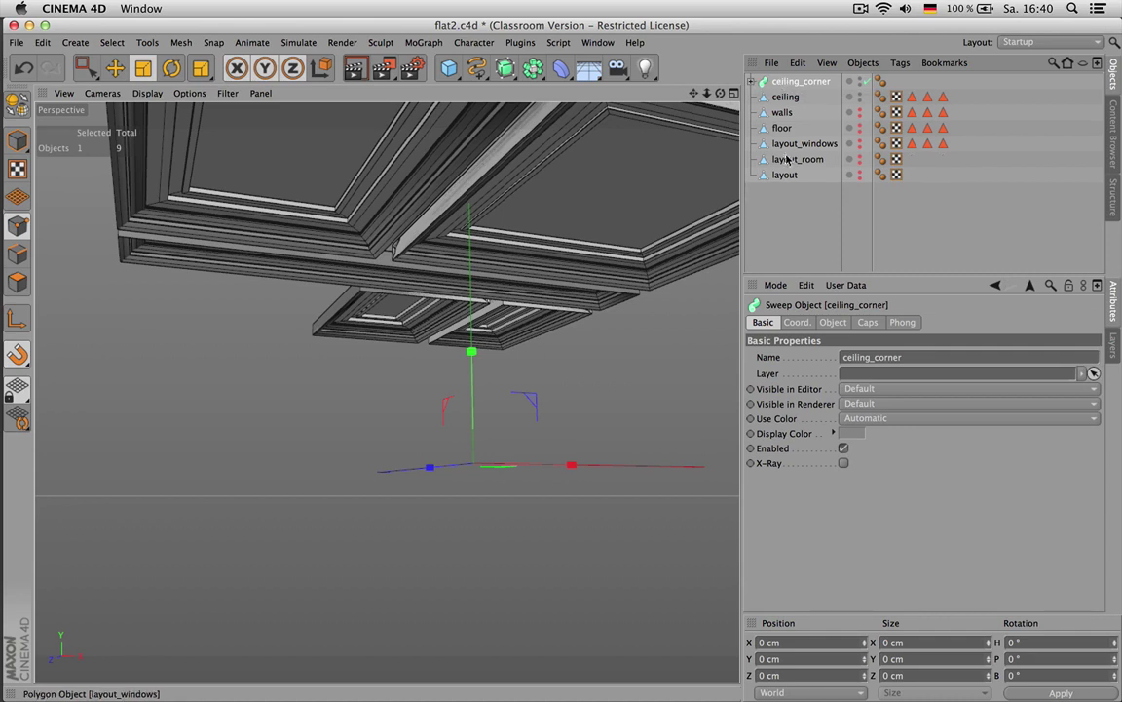
Make the walls object visible in the viewport and select it
{"action": "left_click", "coordinate": [811, 209]}
{"action": "left_click", "coordinate": [859, 111]}
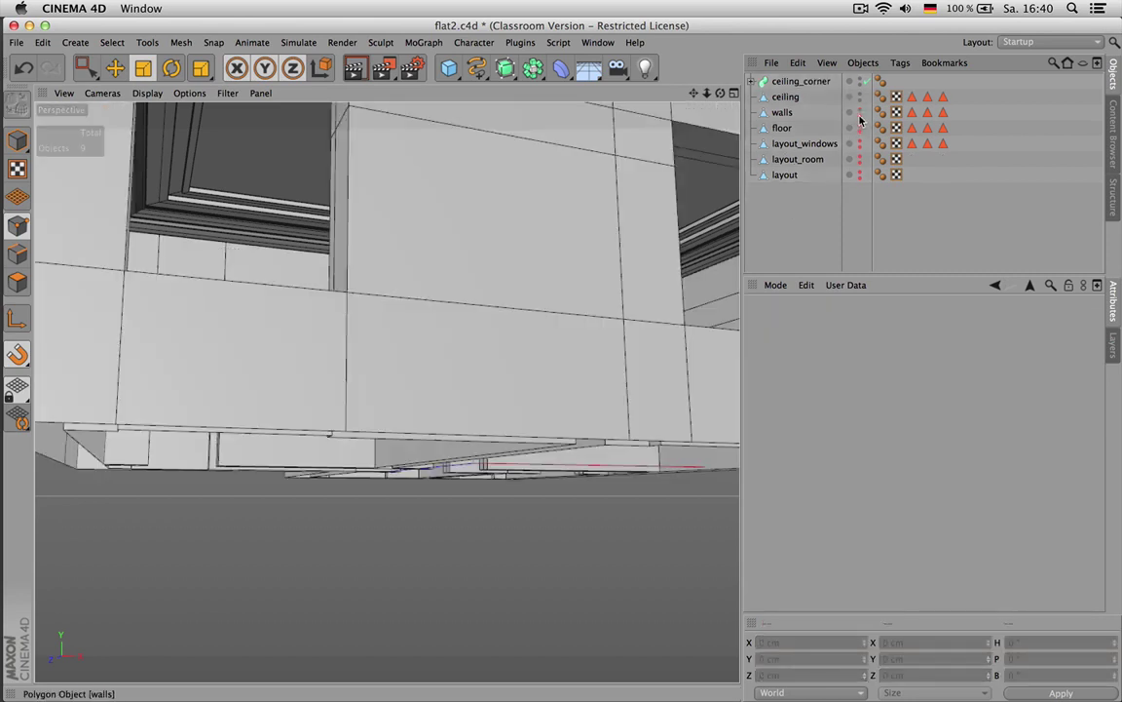
{"action": "left_click", "coordinate": [784, 113]}
Select all points of the walls object and optimize its mesh
{"action": "left_click_drag", "start_coordinate": [721, 94], "coordinate": [1004, 146]}
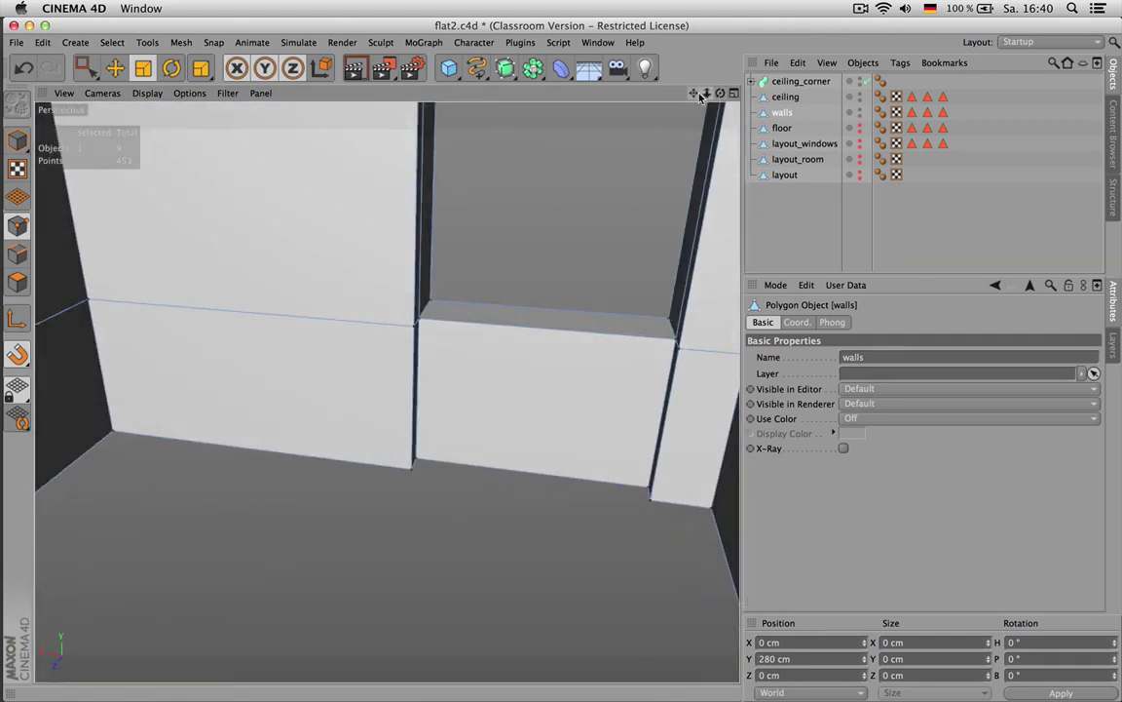
{"action": "left_click_drag", "start_coordinate": [697, 94], "coordinate": [600, 269]}
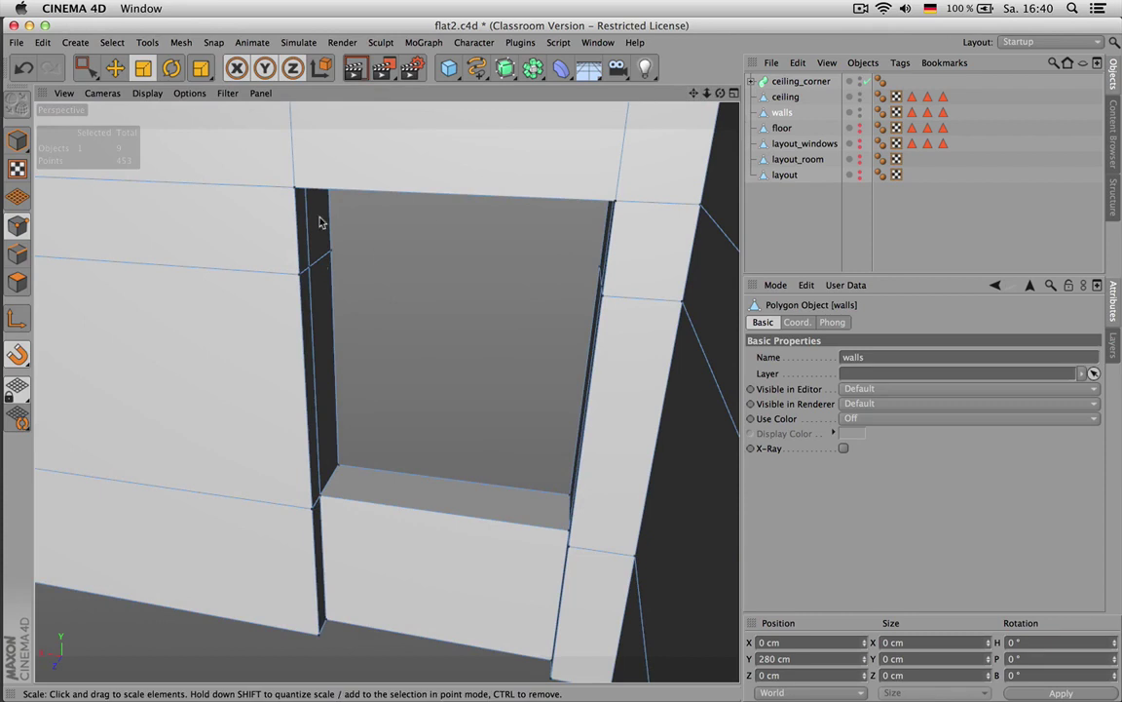
{"action": "left_click_drag", "start_coordinate": [721, 93], "coordinate": [574, 602]}
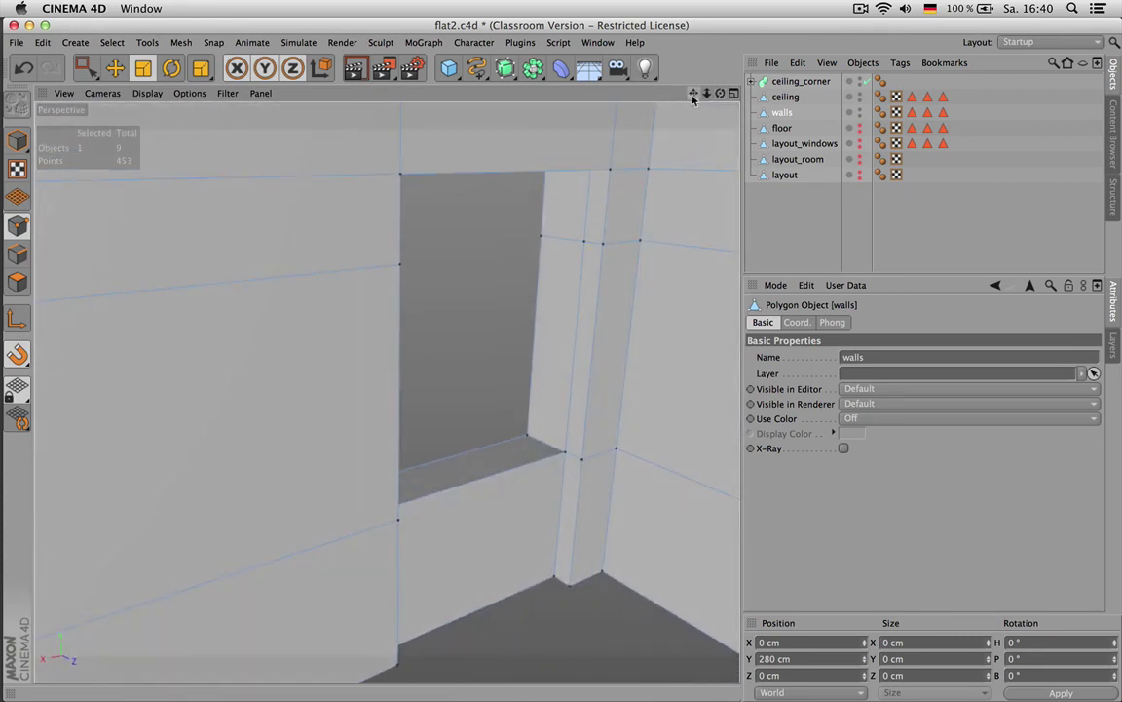
{"action": "left_click_drag", "start_coordinate": [694, 95], "coordinate": [523, 37]}
{"action": "scroll", "coordinate": [429, 327], "scroll_direction": "down", "scroll_amount": 10}
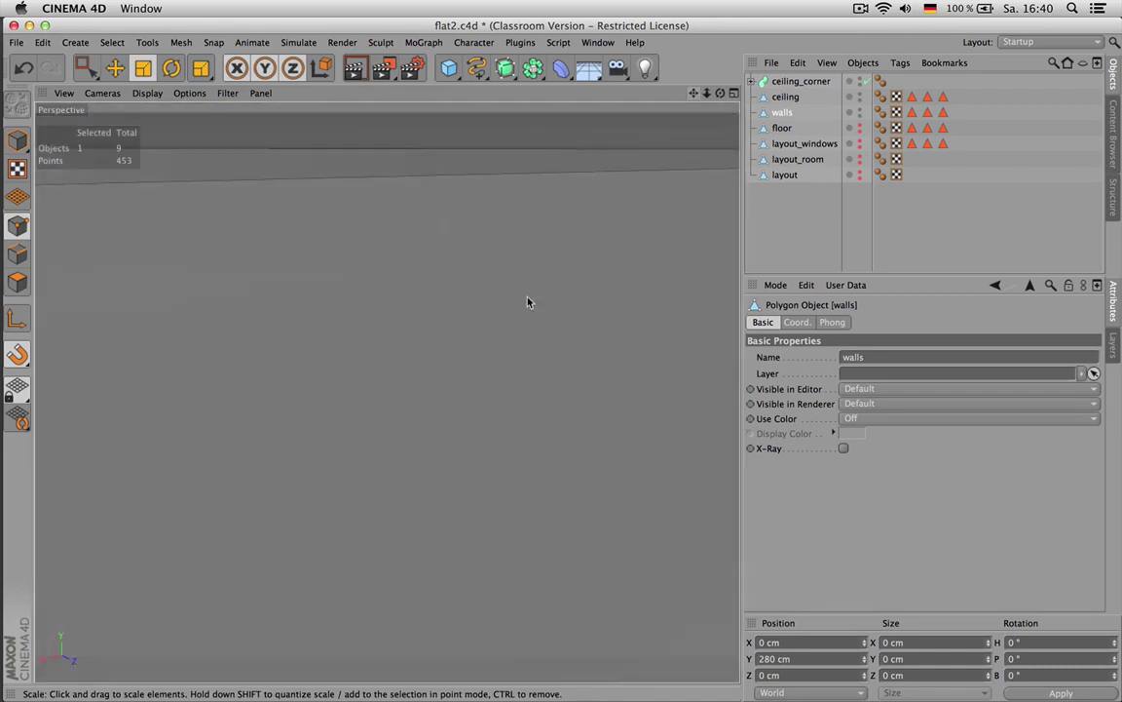
{"action": "left_click_drag", "start_coordinate": [527, 298], "coordinate": [707, 44]}
{"action": "left_click_drag", "start_coordinate": [694, 93], "coordinate": [510, 272]}
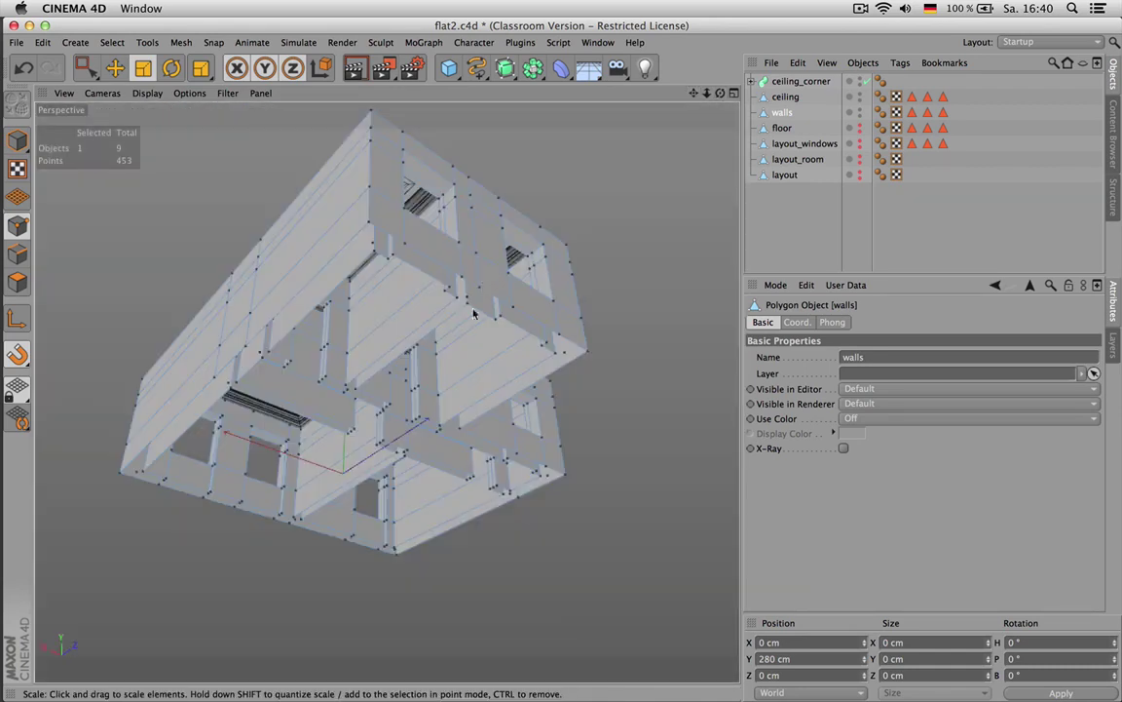
{"action": "scroll", "coordinate": [467, 321], "scroll_direction": "up", "scroll_amount": 6}
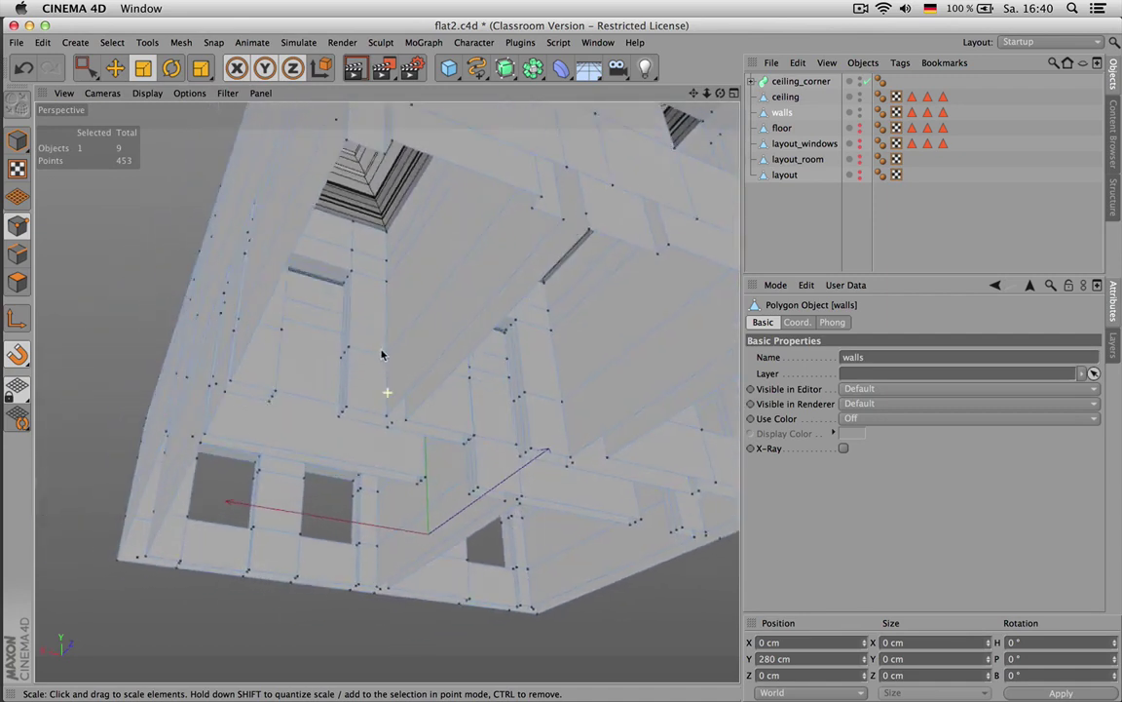
{"action": "scroll", "coordinate": [403, 343], "scroll_direction": "up", "scroll_amount": 4}
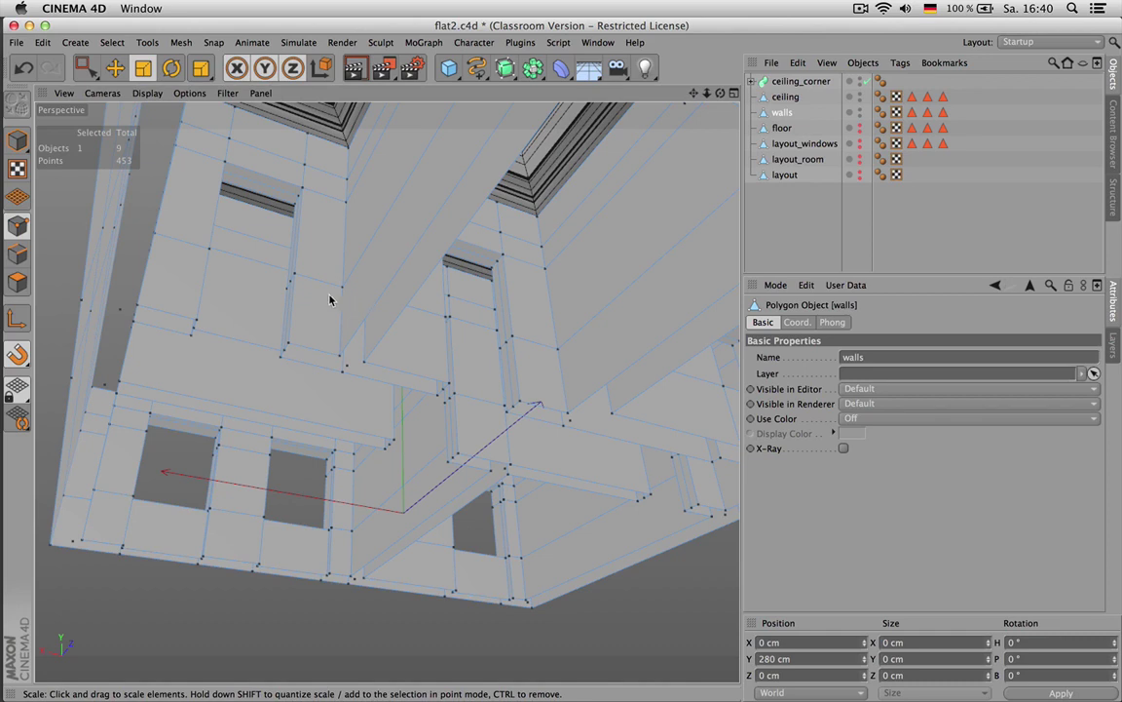
{"action": "left_click_drag", "start_coordinate": [318, 301], "coordinate": [356, 305], "text": "alt"}
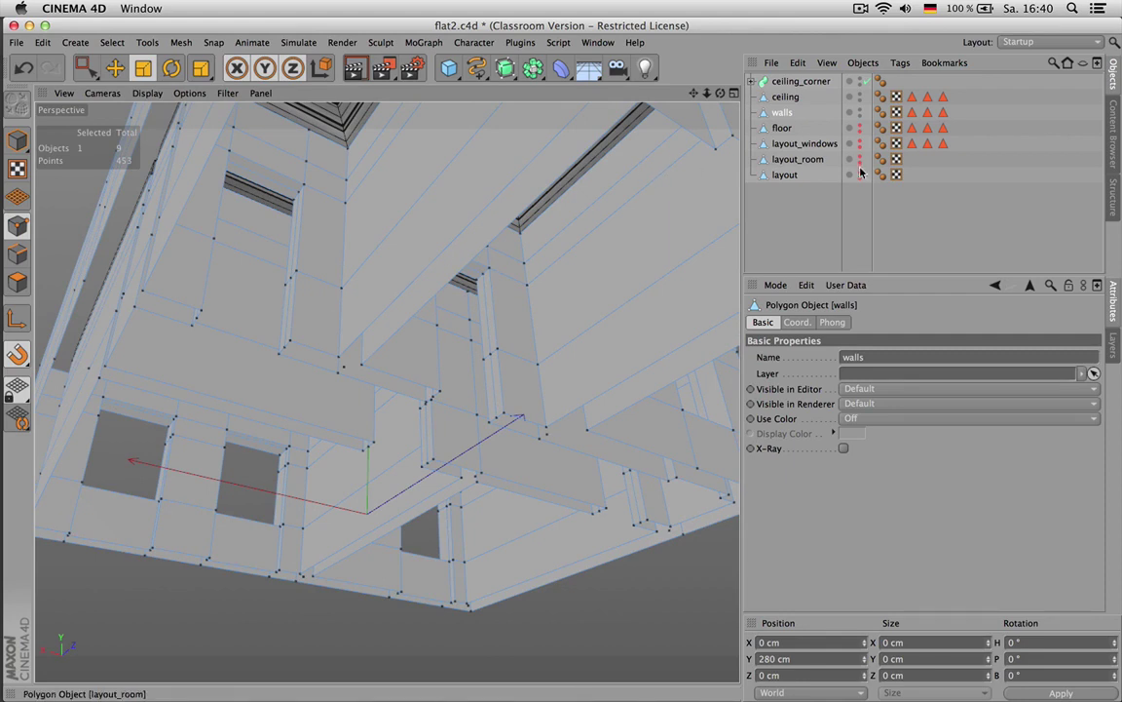
{"action": "left_click_drag", "start_coordinate": [308, 269], "coordinate": [362, 265], "text": "alt"}
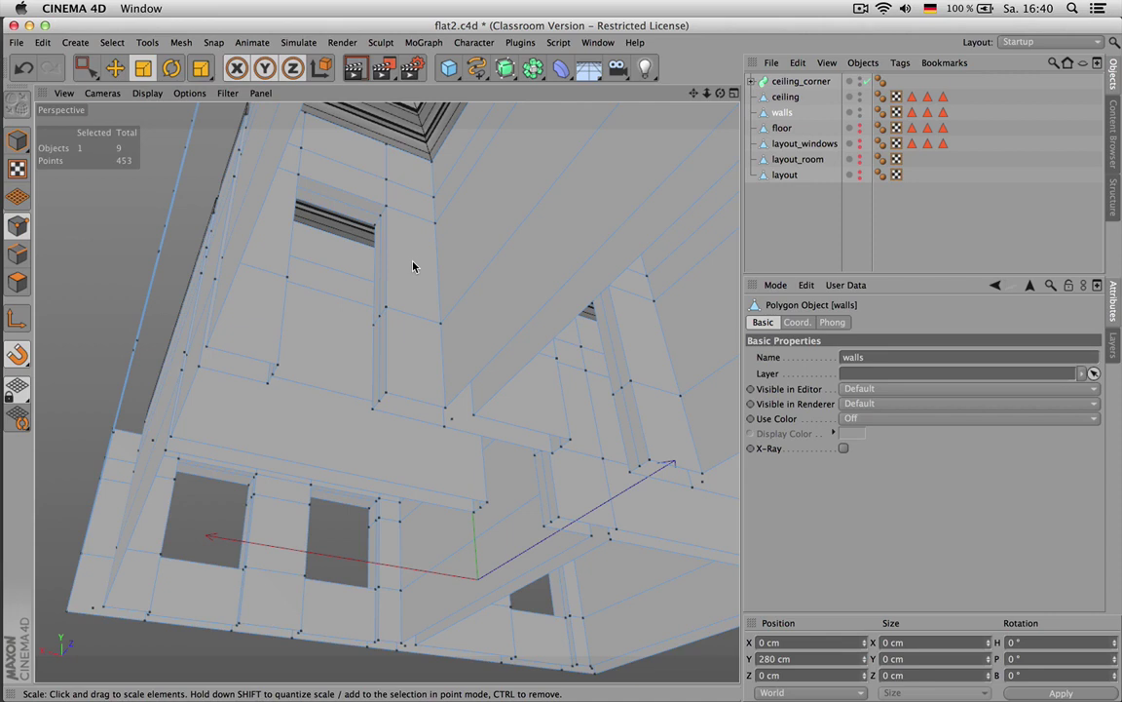
{"action": "key", "text": "super+a"}
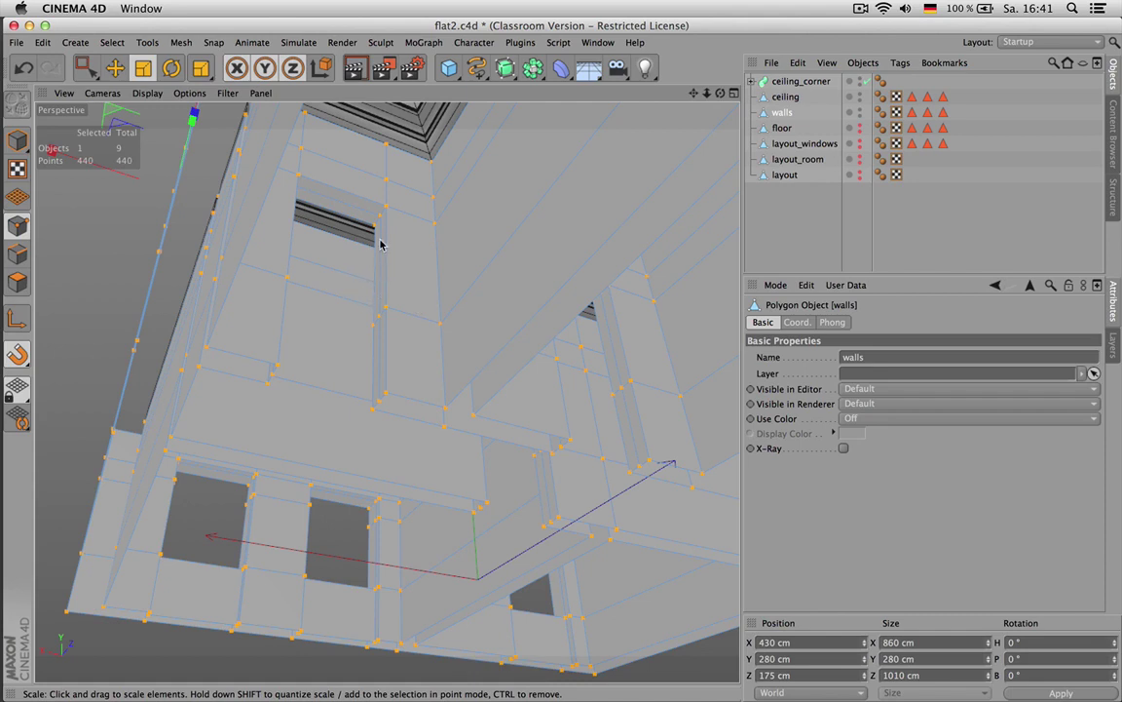
Switch to edge mode and loop-select the walls' inner bottom edges around the rooms
{"action": "key", "text": "Return"}
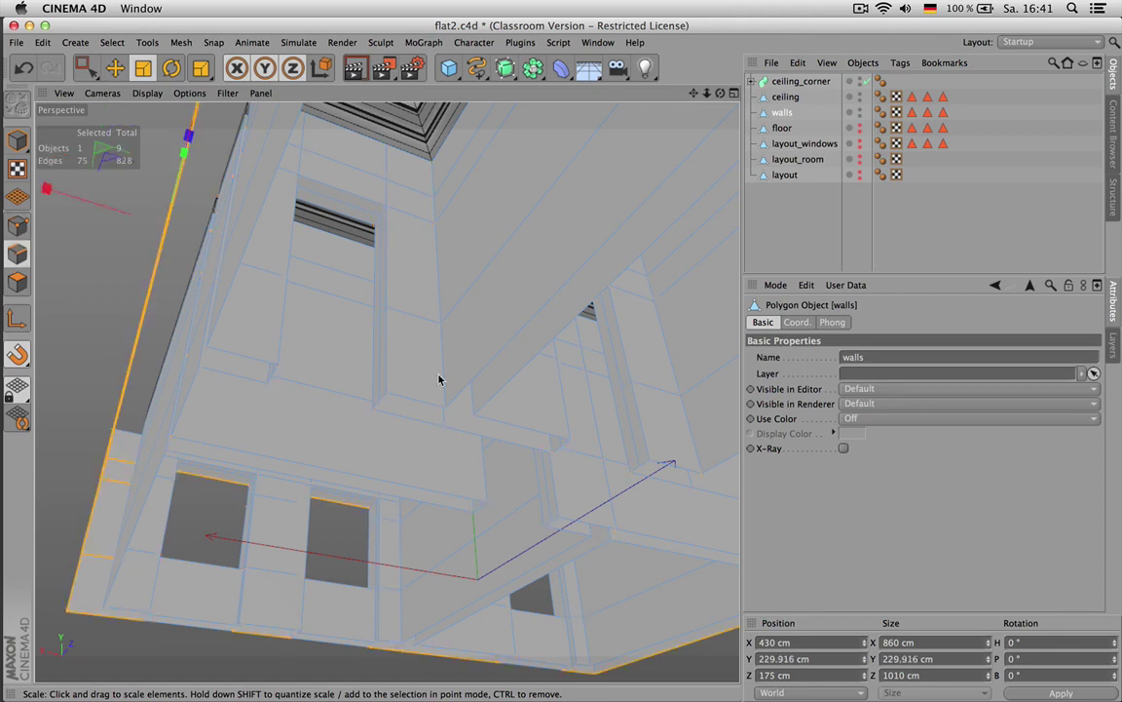
{"action": "key", "text": "u"}
{"action": "key", "text": "l"}
{"action": "left_click", "coordinate": [453, 387]}
{"action": "scroll", "coordinate": [226, 346], "scroll_direction": "down", "scroll_amount": 5}
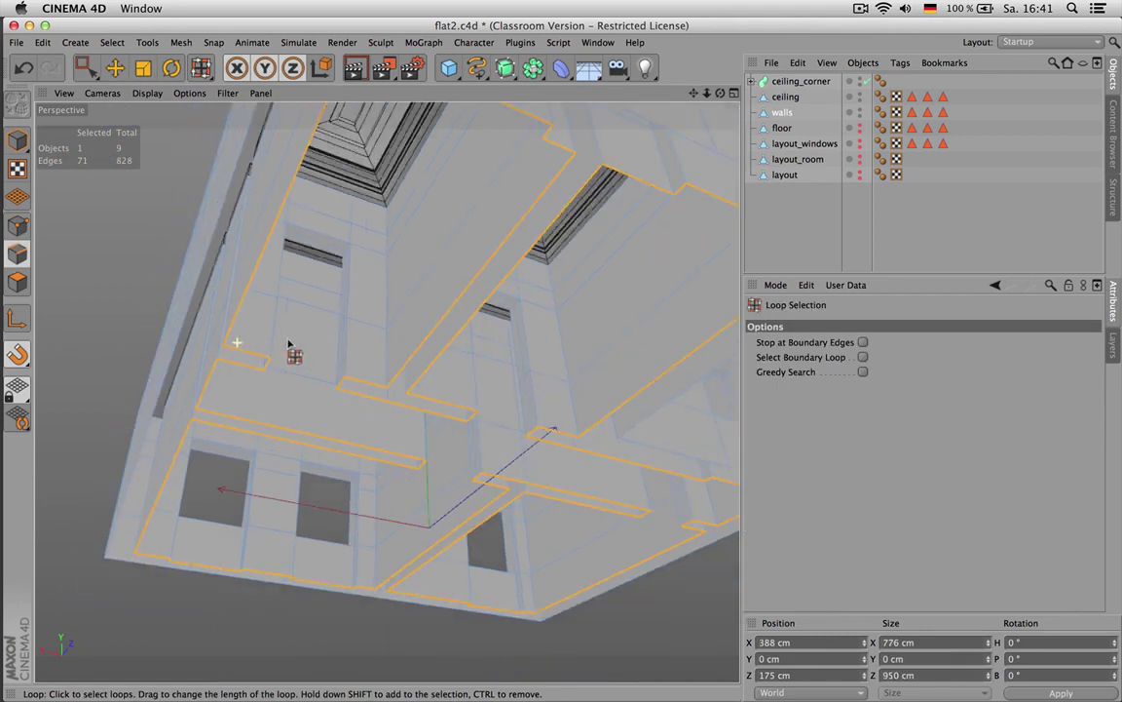
{"action": "left_click_drag", "start_coordinate": [694, 93], "coordinate": [447, 355]}
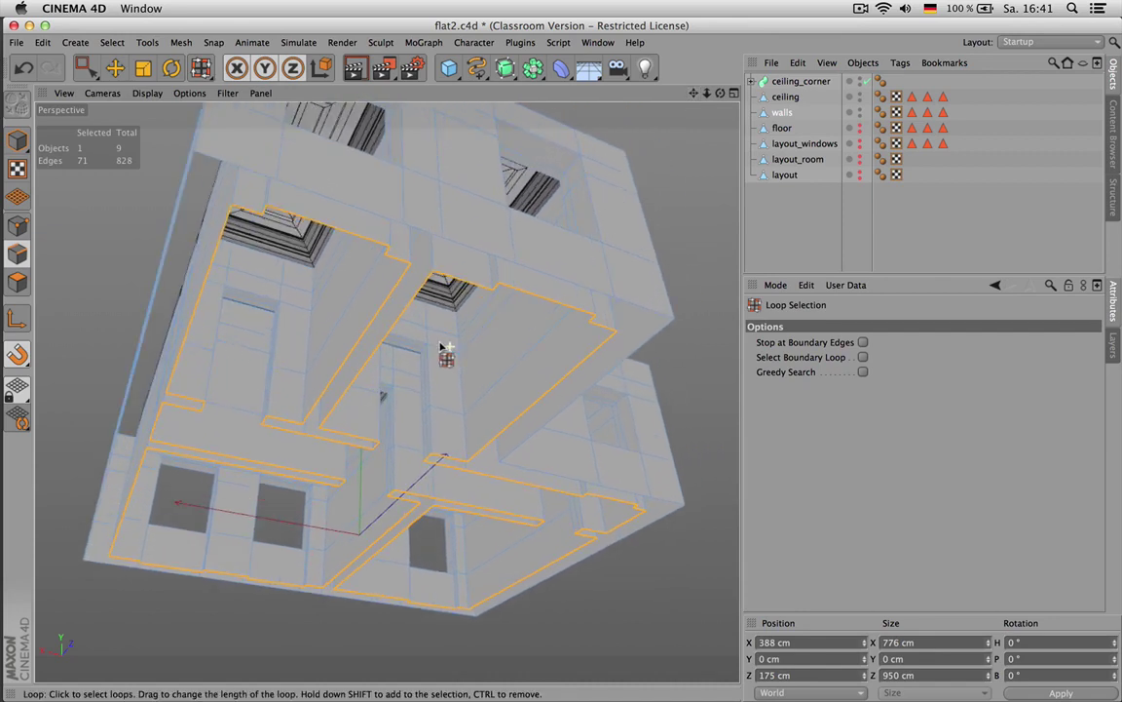
Convert the selected bottom edges of the walls to a spline with Edge to Spline
{"action": "left_click", "coordinate": [148, 42]}
{"action": "mouse_move", "coordinate": [181, 42]}
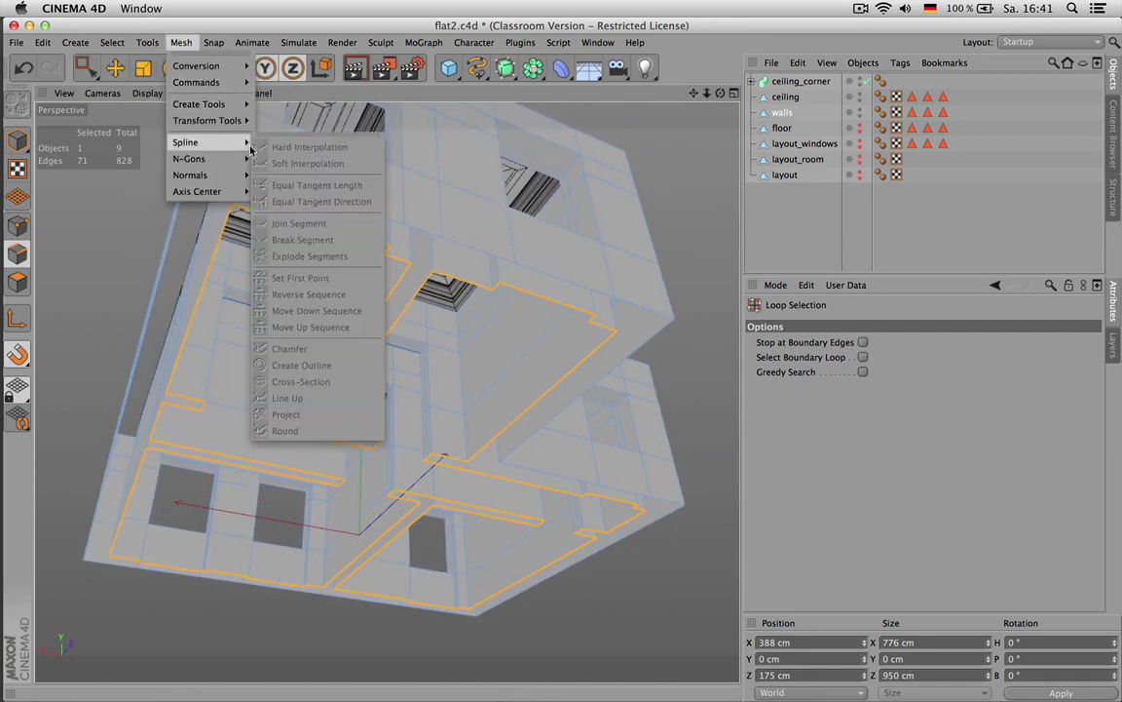
{"action": "mouse_move", "coordinate": [212, 82]}
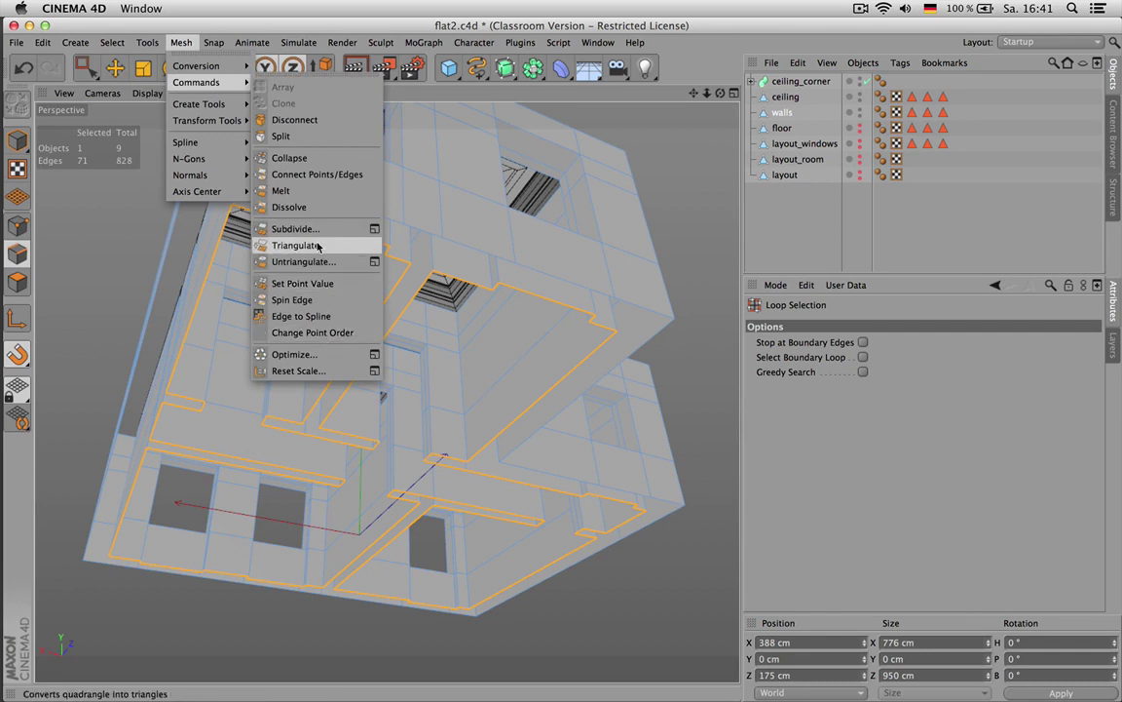
{"action": "left_click", "coordinate": [314, 315]}
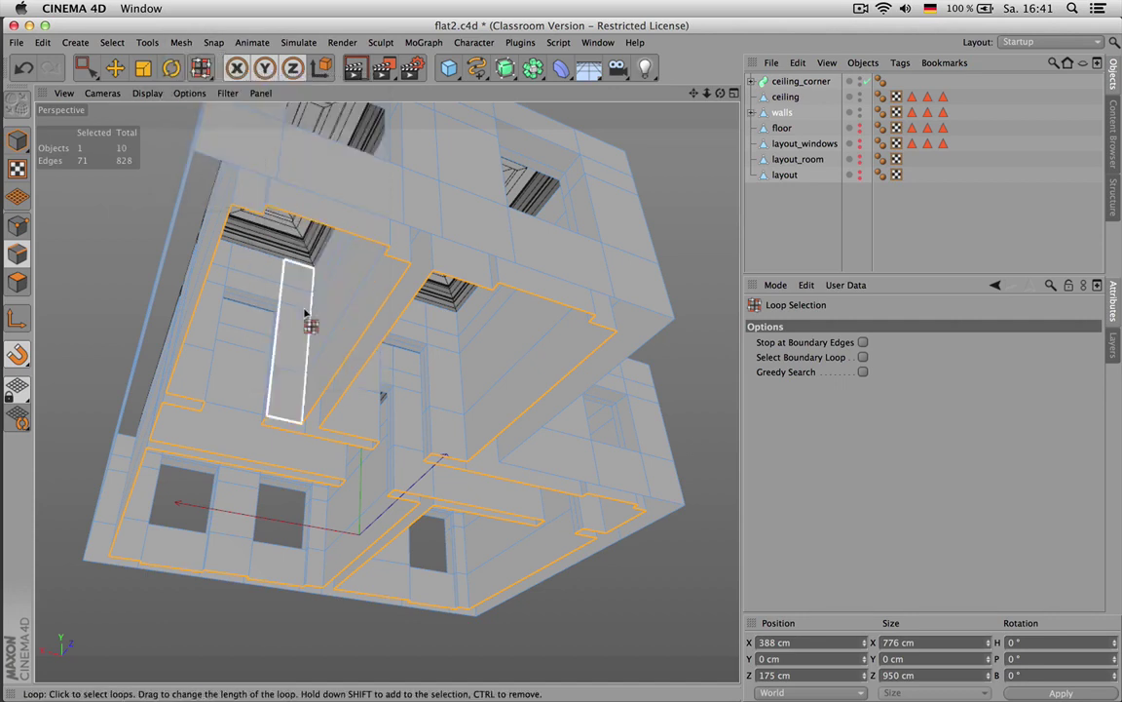
Move walls.Spline out of the walls hierarchy to the beginning of the object list
{"action": "left_click", "coordinate": [753, 113]}
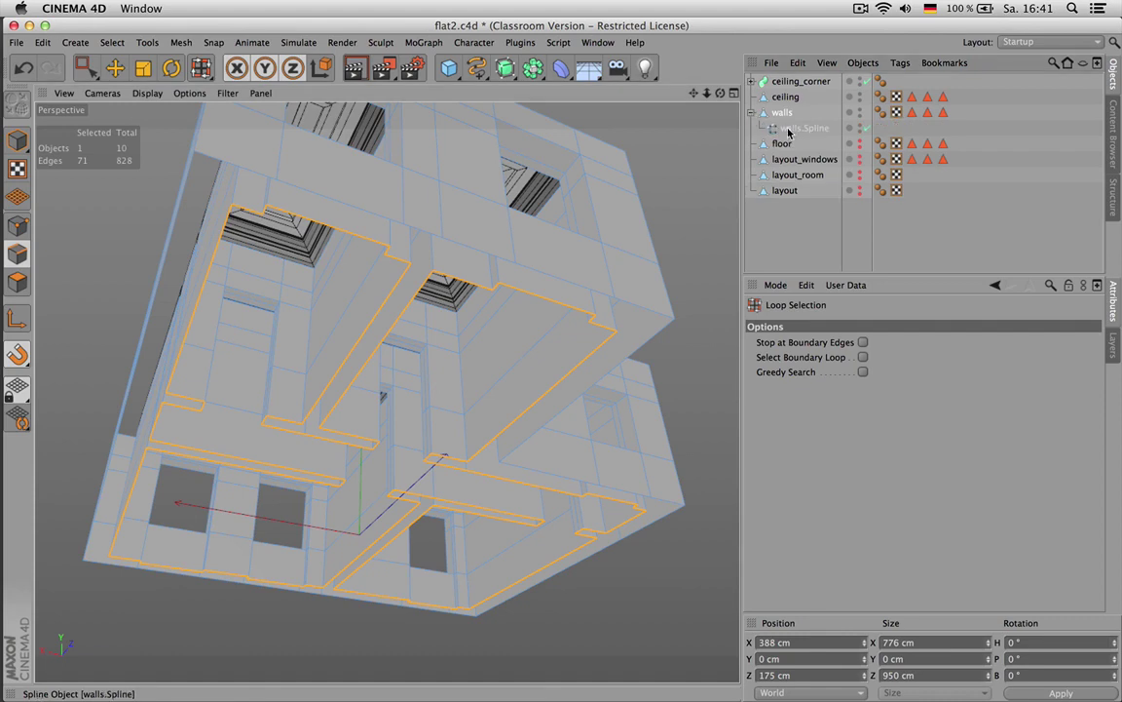
{"action": "left_click", "coordinate": [805, 128]}
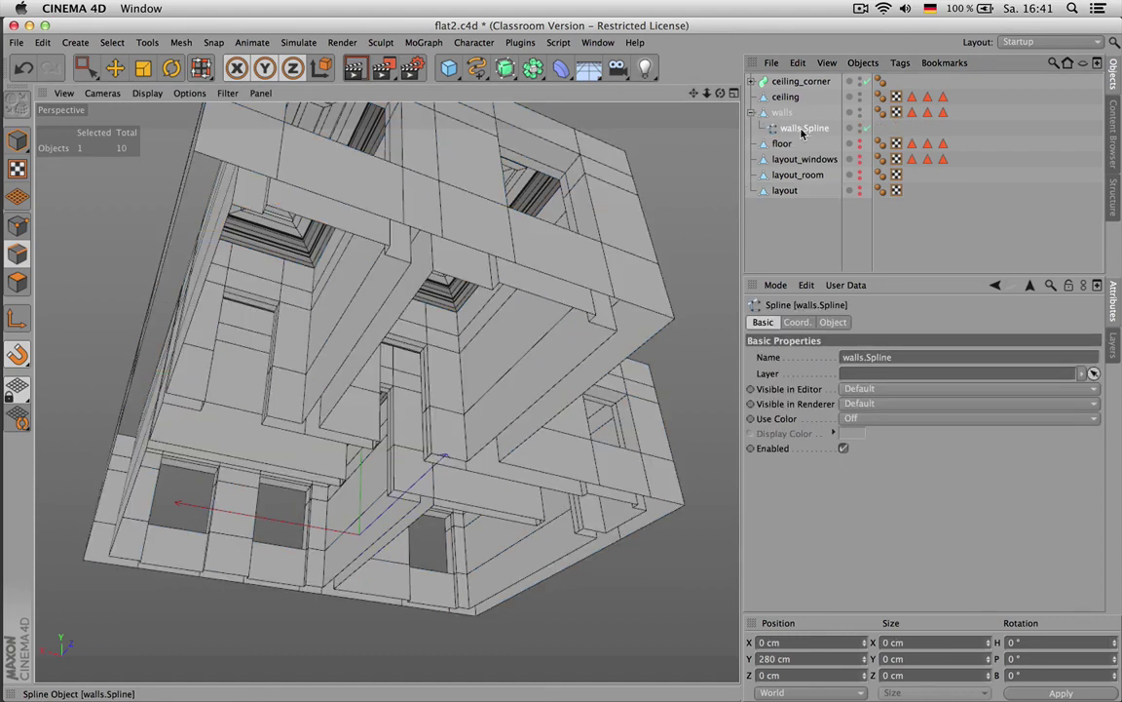
{"action": "left_click_drag", "start_coordinate": [801, 133], "coordinate": [721, 76]}
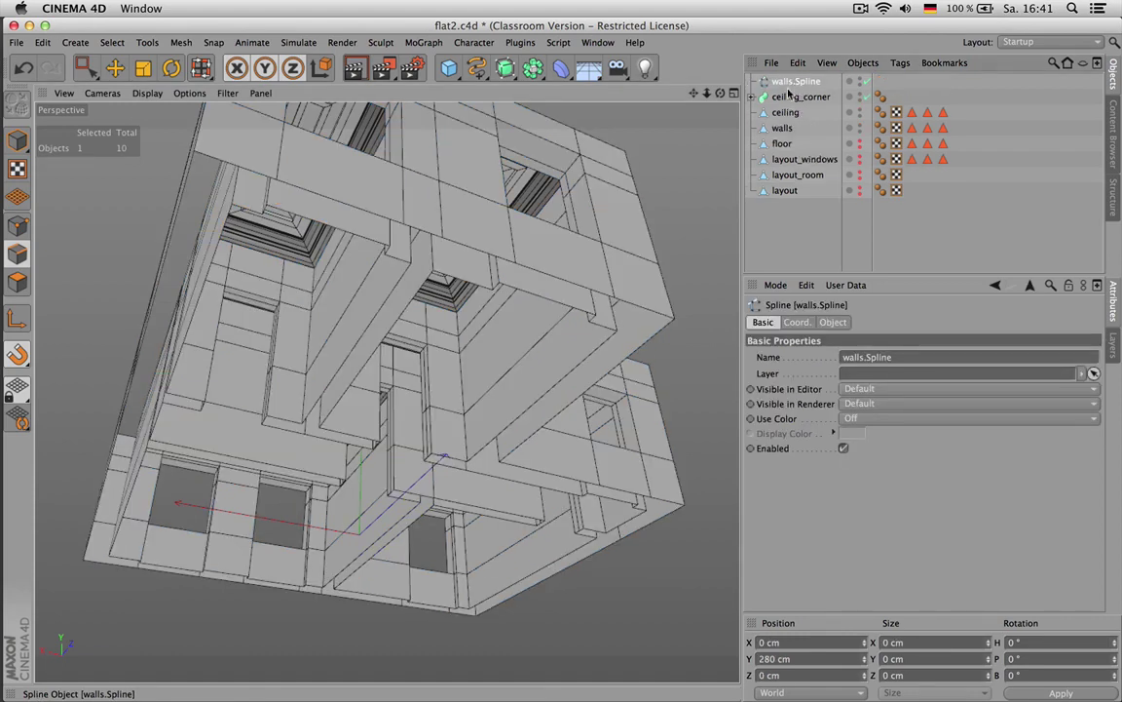
Set up Rectangle Selection in point mode, show the flat in the Top view, and hide the ceiling and ceiling_corner objects
{"action": "key", "text": "Return"}
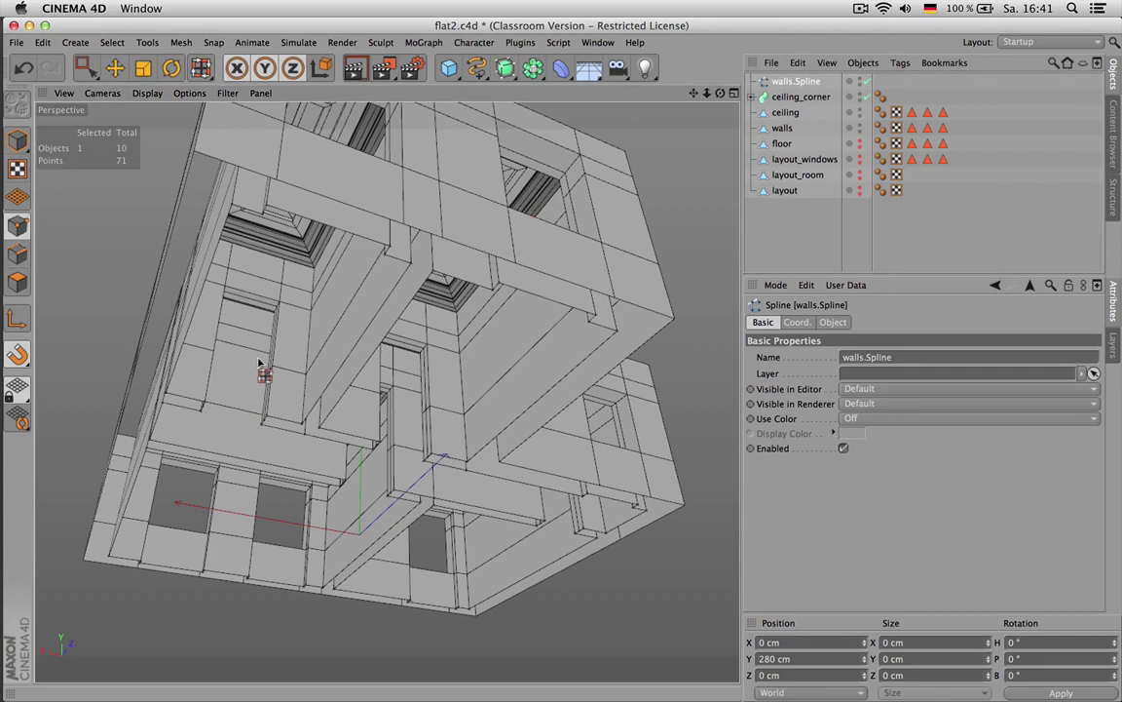
{"action": "left_click_drag", "start_coordinate": [245, 386], "coordinate": [309, 428], "text": "alt"}
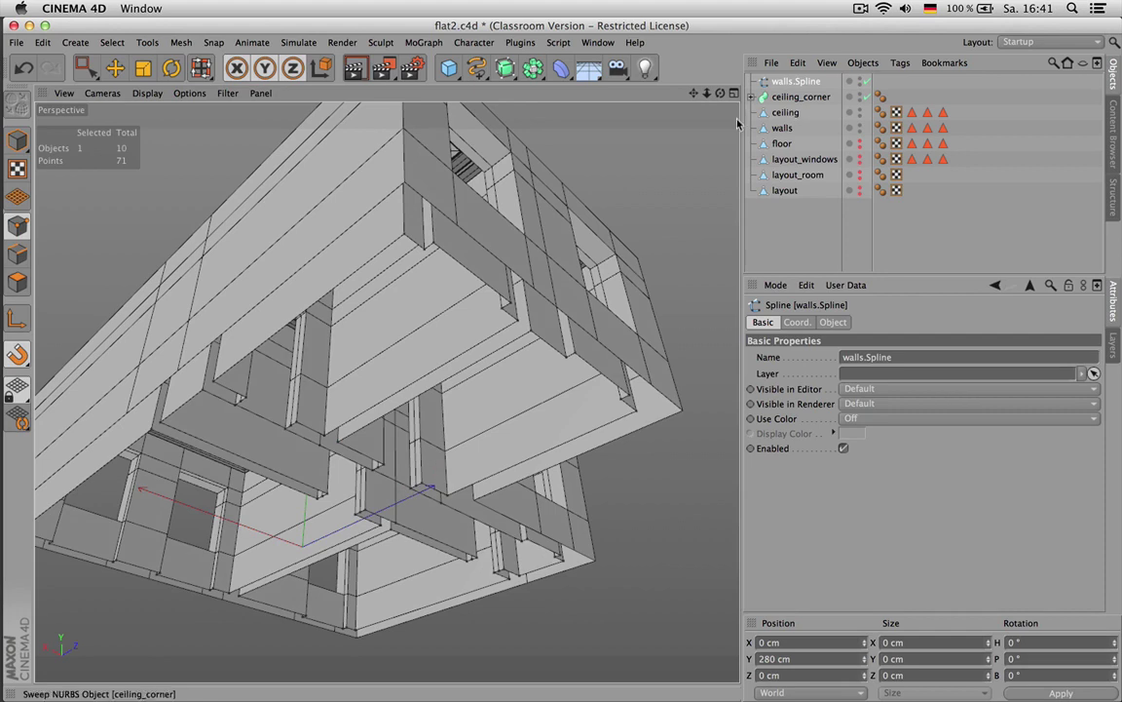
{"action": "key", "text": "0"}
{"action": "scroll", "coordinate": [192, 404], "scroll_direction": "up", "scroll_amount": 5}
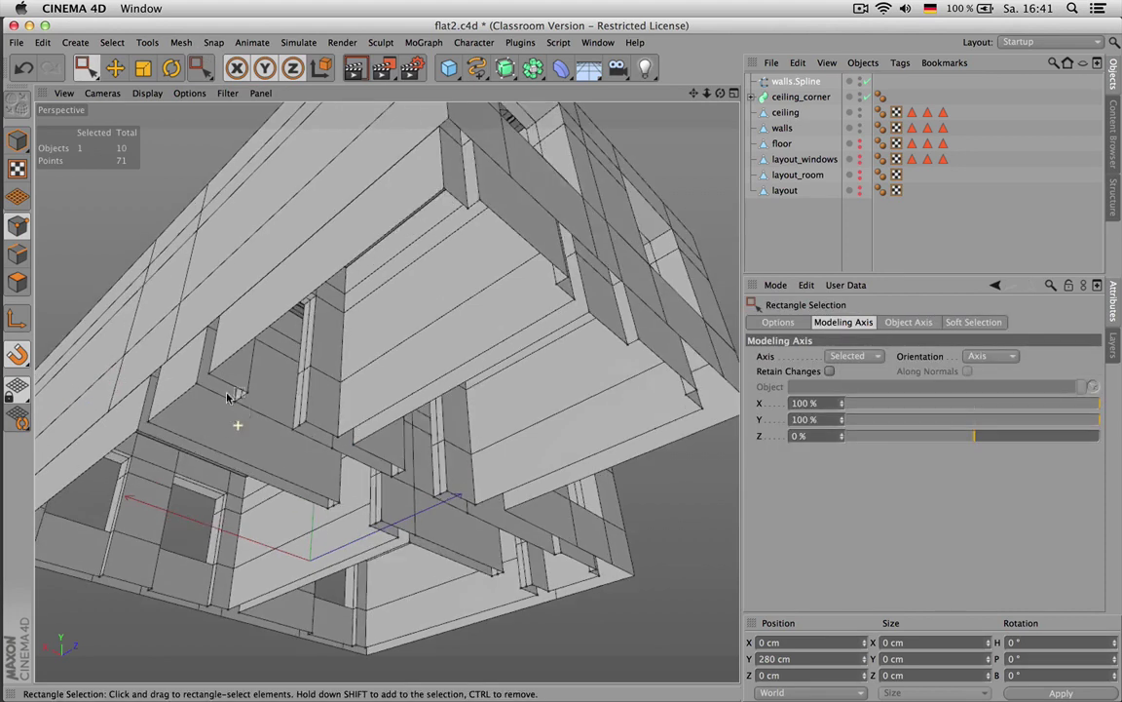
{"action": "middle_click", "coordinate": [314, 369]}
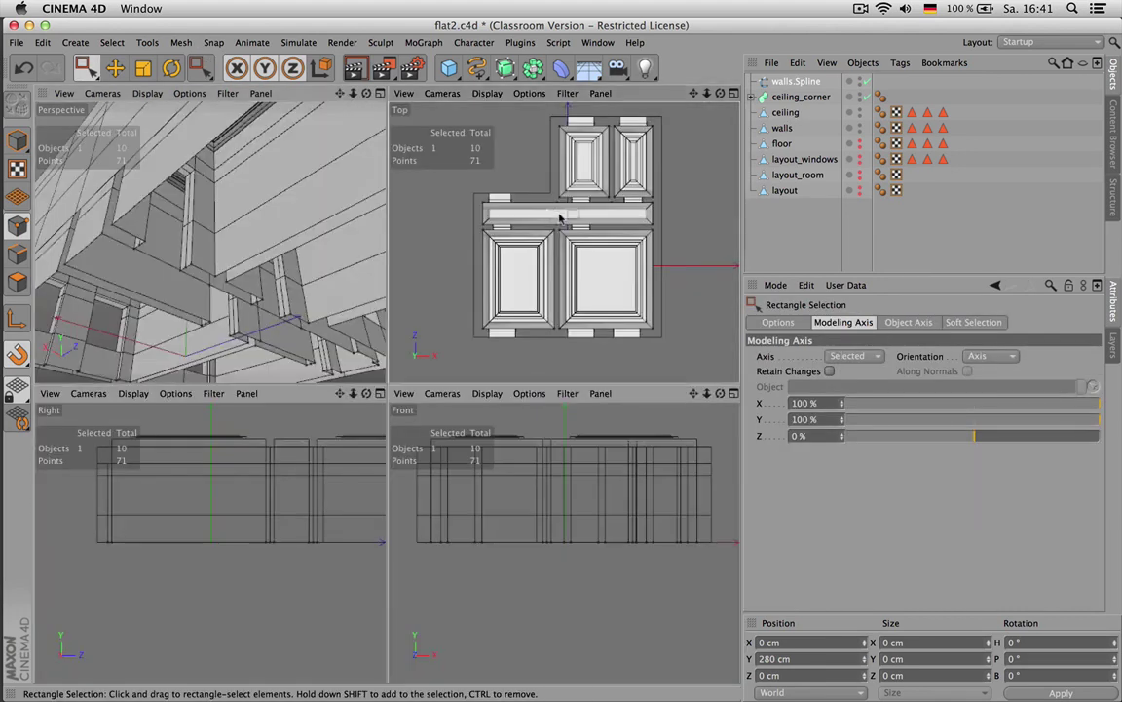
{"action": "middle_click", "coordinate": [507, 194]}
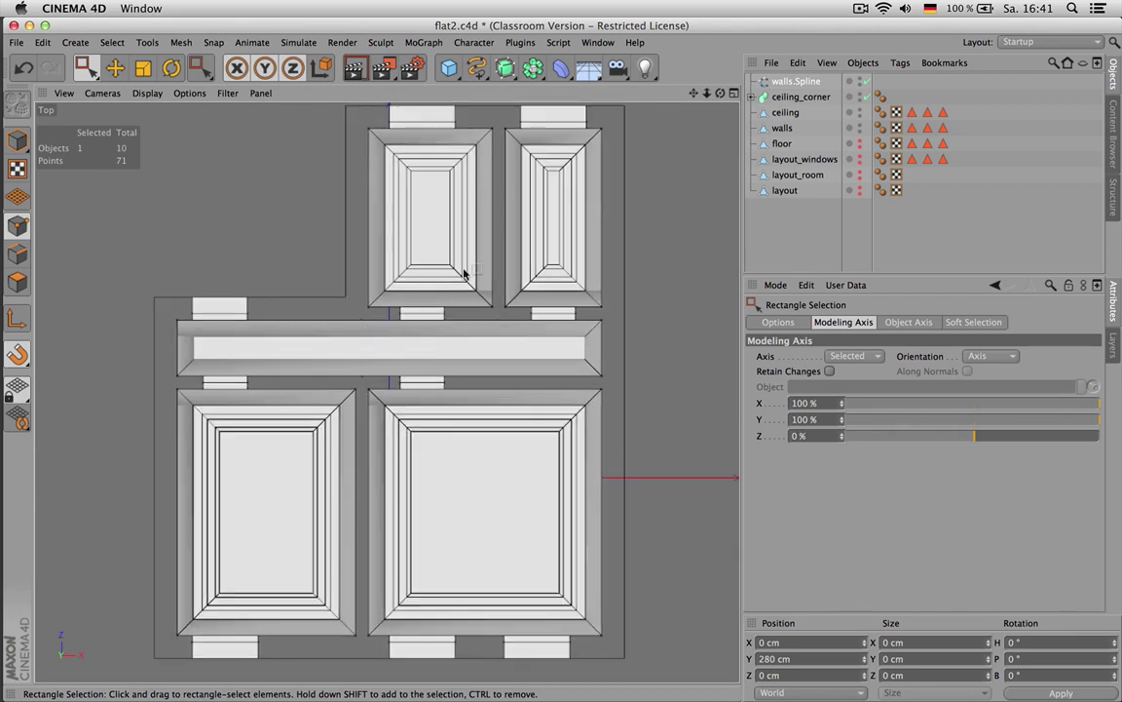
{"action": "left_click", "coordinate": [860, 111]}
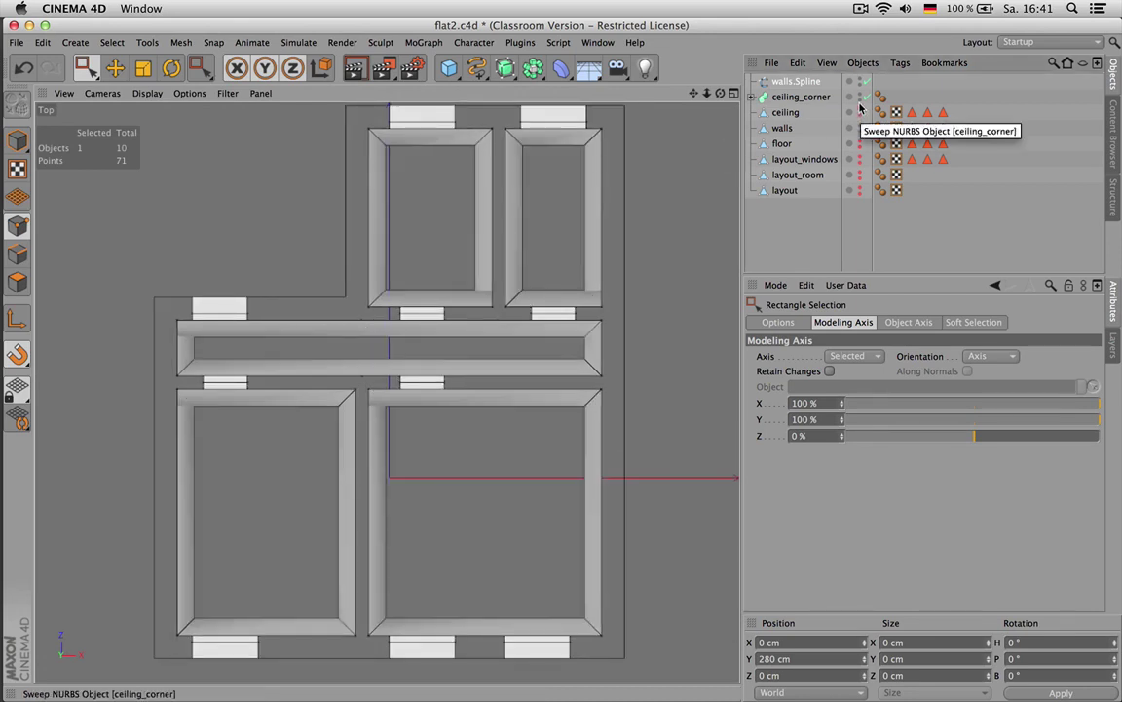
{"action": "double_click", "coordinate": [860, 97]}
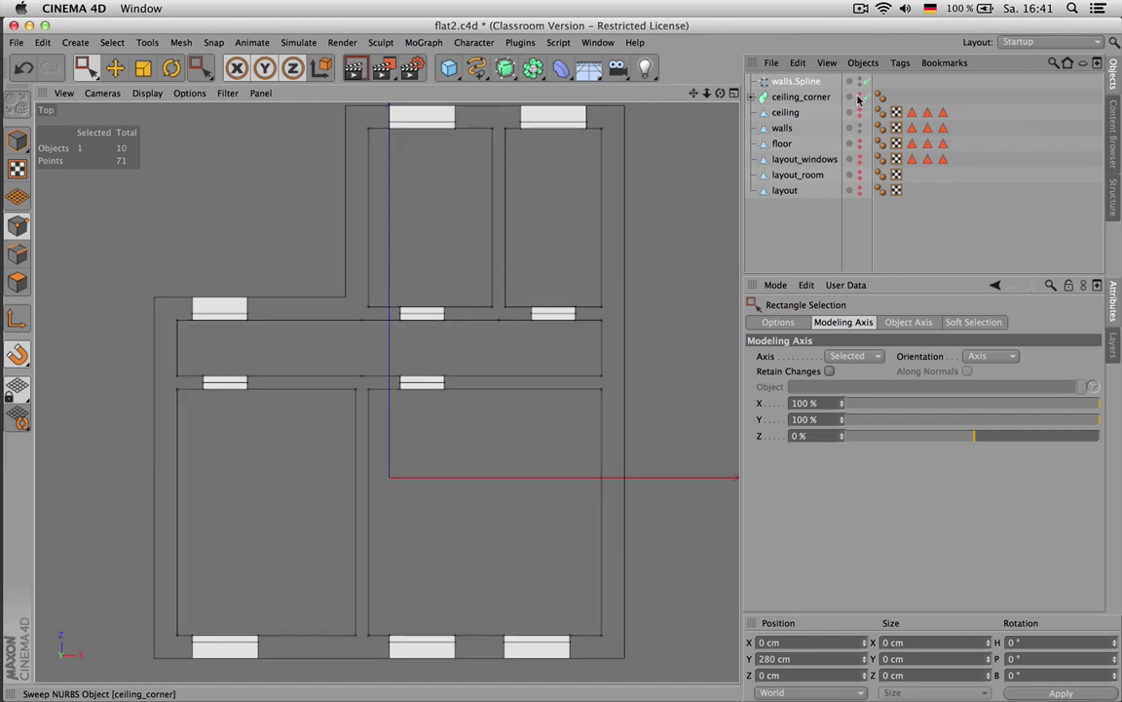
Rectangle-select the walls.Spline points at both sides of the four interior door openings in the Top view
{"action": "left_click", "coordinate": [794, 82]}
{"action": "scroll", "coordinate": [403, 313], "scroll_direction": "up", "scroll_amount": 5}
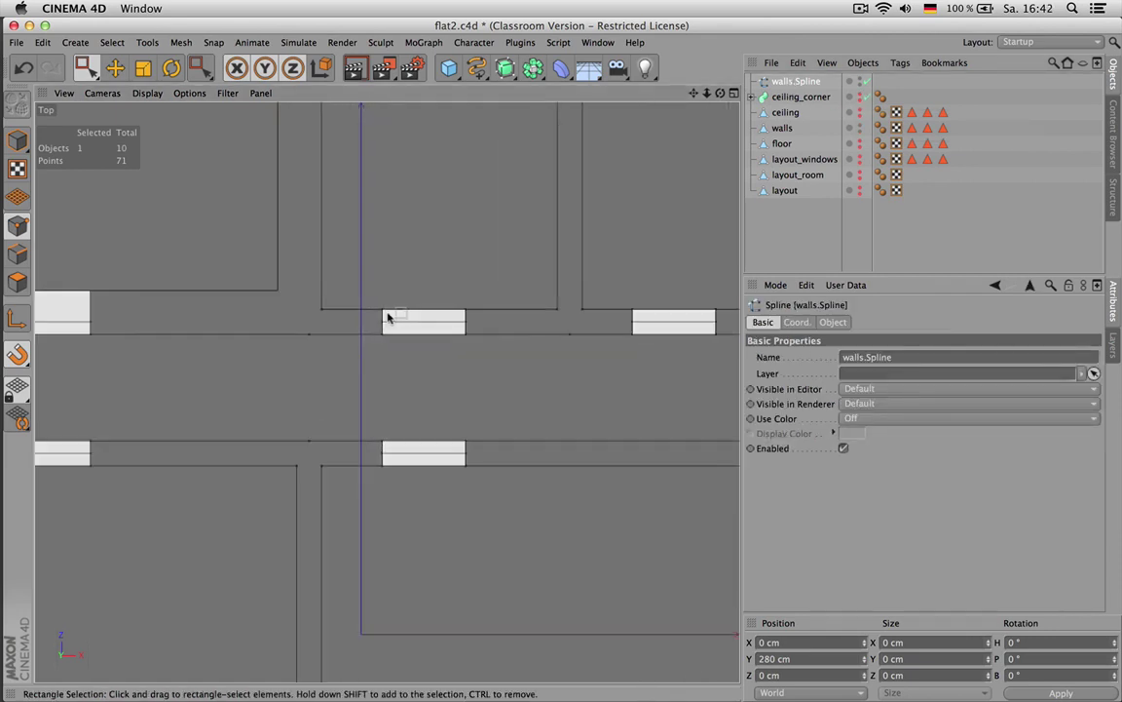
{"action": "left_click_drag", "start_coordinate": [454, 326], "coordinate": [485, 326]}
{"action": "left_click_drag", "start_coordinate": [612, 316], "coordinate": [731, 325], "text": "shift"}
{"action": "scroll", "coordinate": [684, 318], "scroll_direction": "down", "scroll_amount": 3}
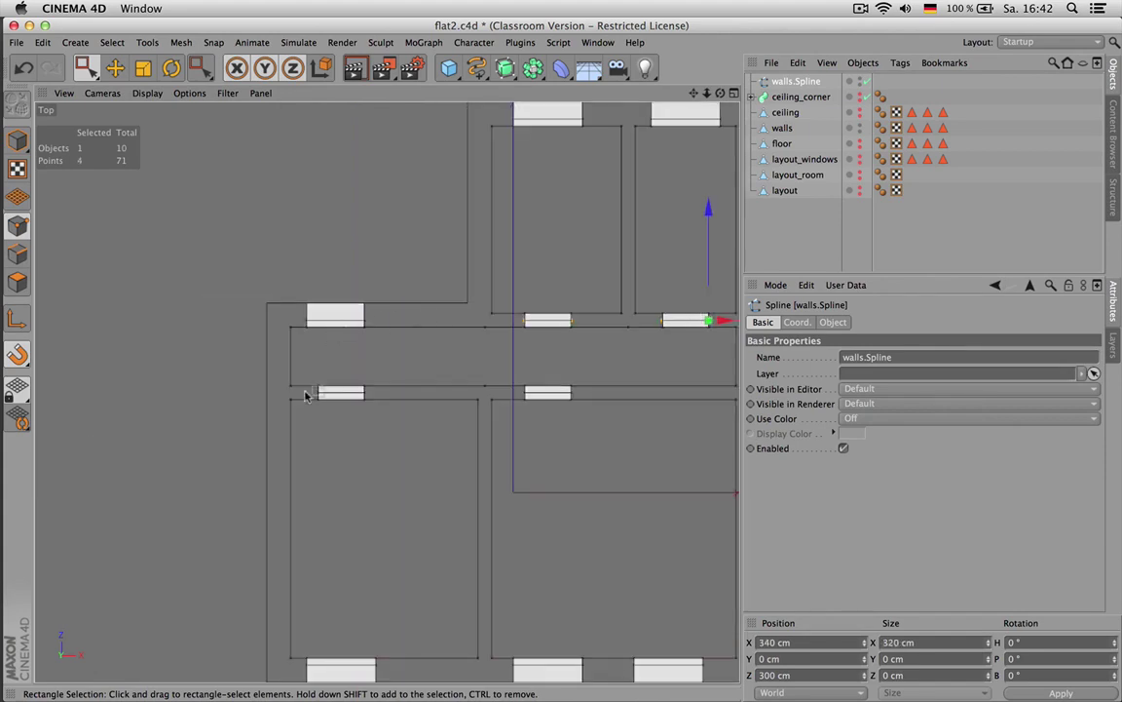
{"action": "left_click_drag", "start_coordinate": [358, 397], "coordinate": [378, 401], "text": "shift"}
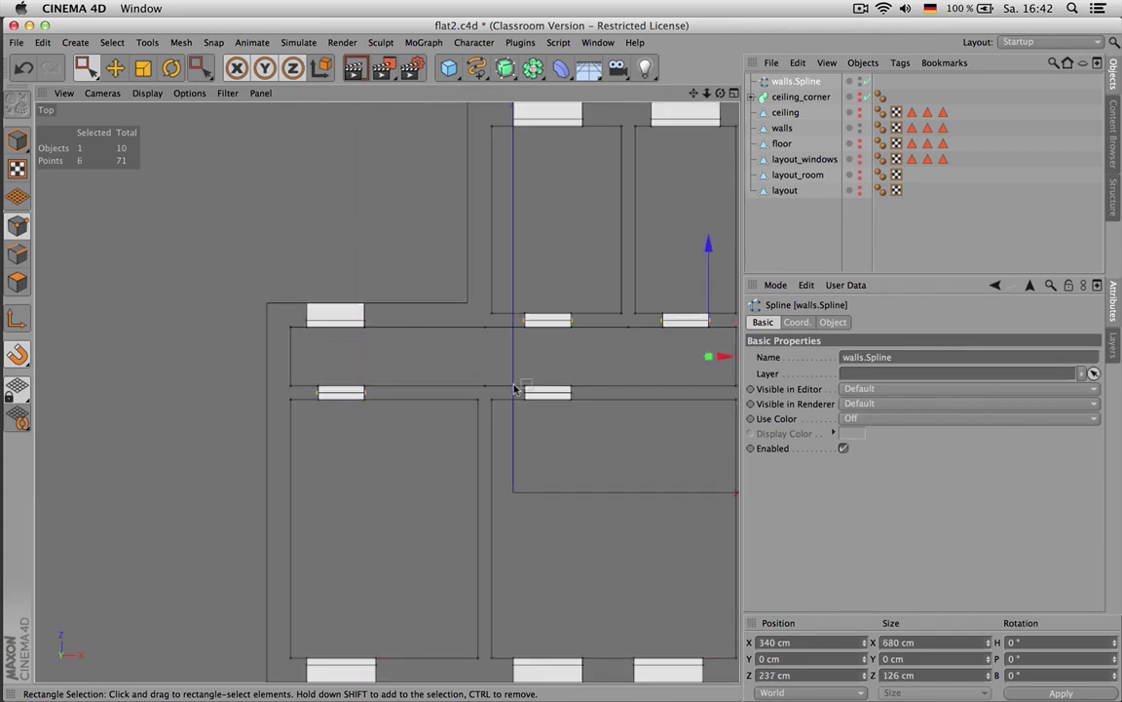
{"action": "left_click_drag", "start_coordinate": [581, 395], "coordinate": [582, 395], "text": "shift"}
{"action": "scroll", "coordinate": [594, 343], "scroll_direction": "down", "scroll_amount": 5}
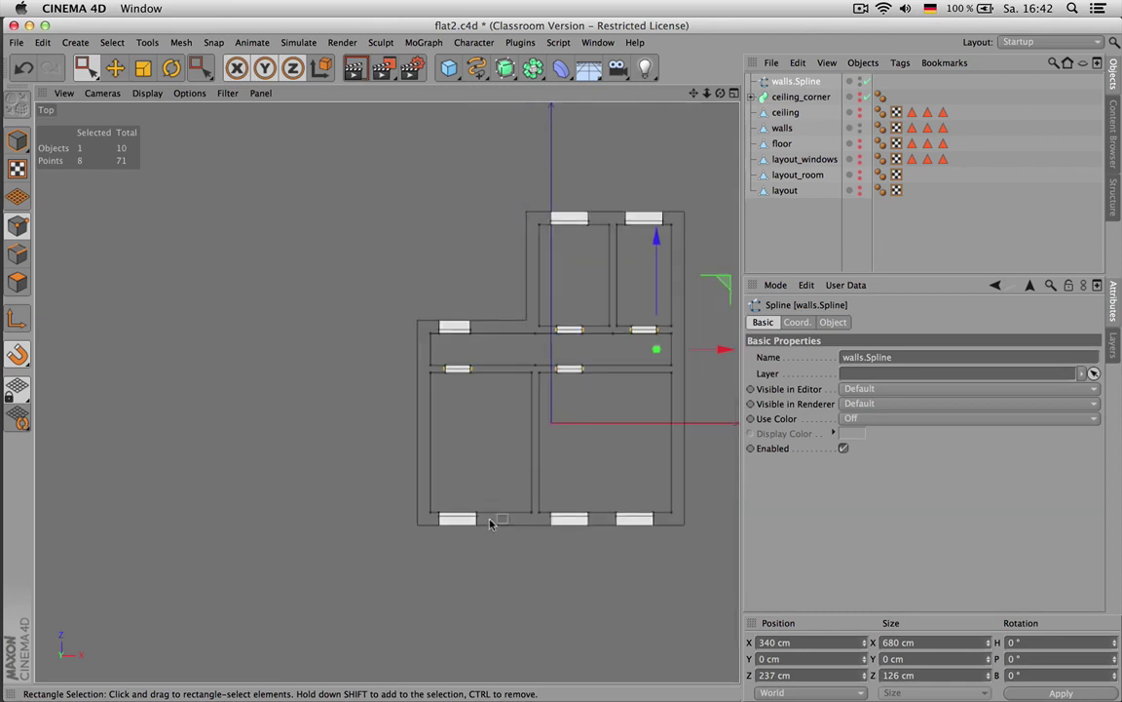
{"action": "scroll", "coordinate": [480, 523], "scroll_direction": "up", "scroll_amount": 2}
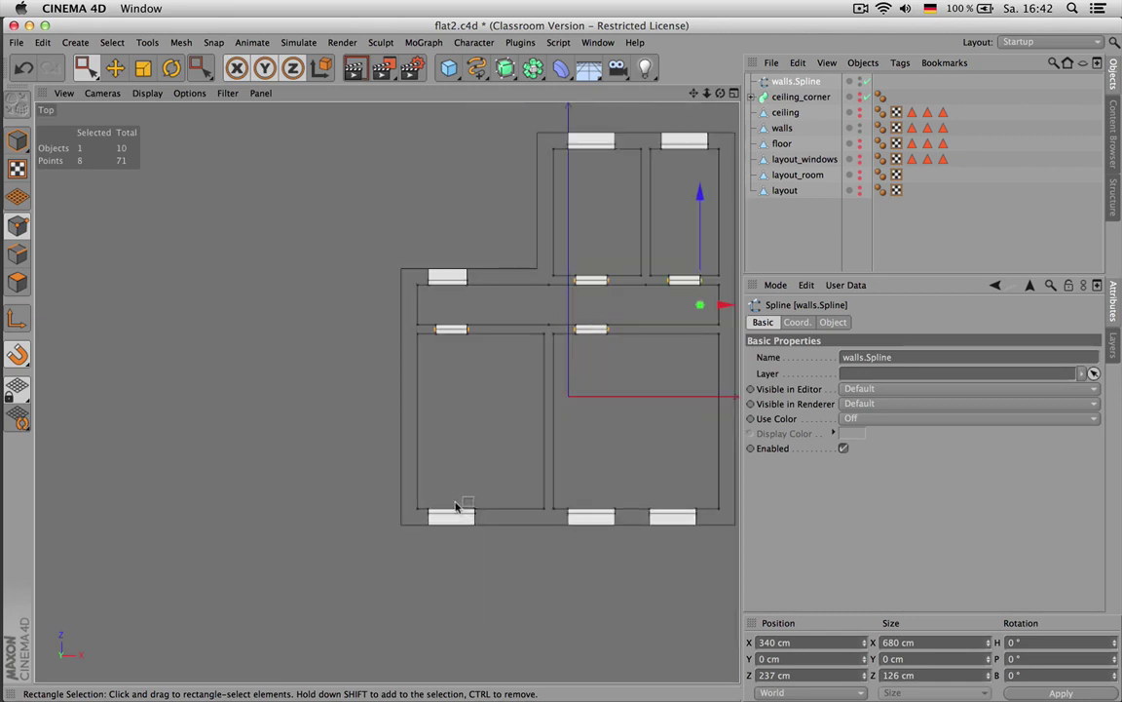
{"action": "scroll", "coordinate": [423, 517], "scroll_direction": "up", "scroll_amount": 2}
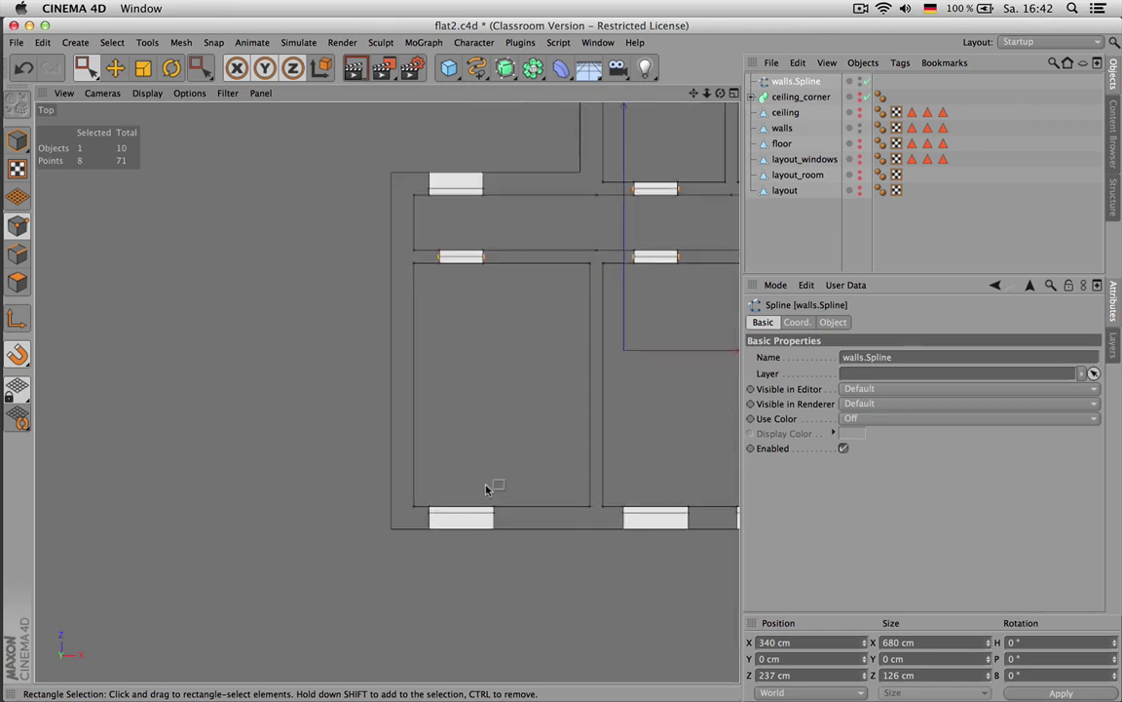
Switch to the Perspective view and orbit around the flat to bring the selected door points into view
{"action": "middle_click", "coordinate": [491, 489]}
{"action": "middle_click", "coordinate": [299, 337]}
{"action": "scroll", "coordinate": [299, 337], "scroll_direction": "down", "scroll_amount": 5}
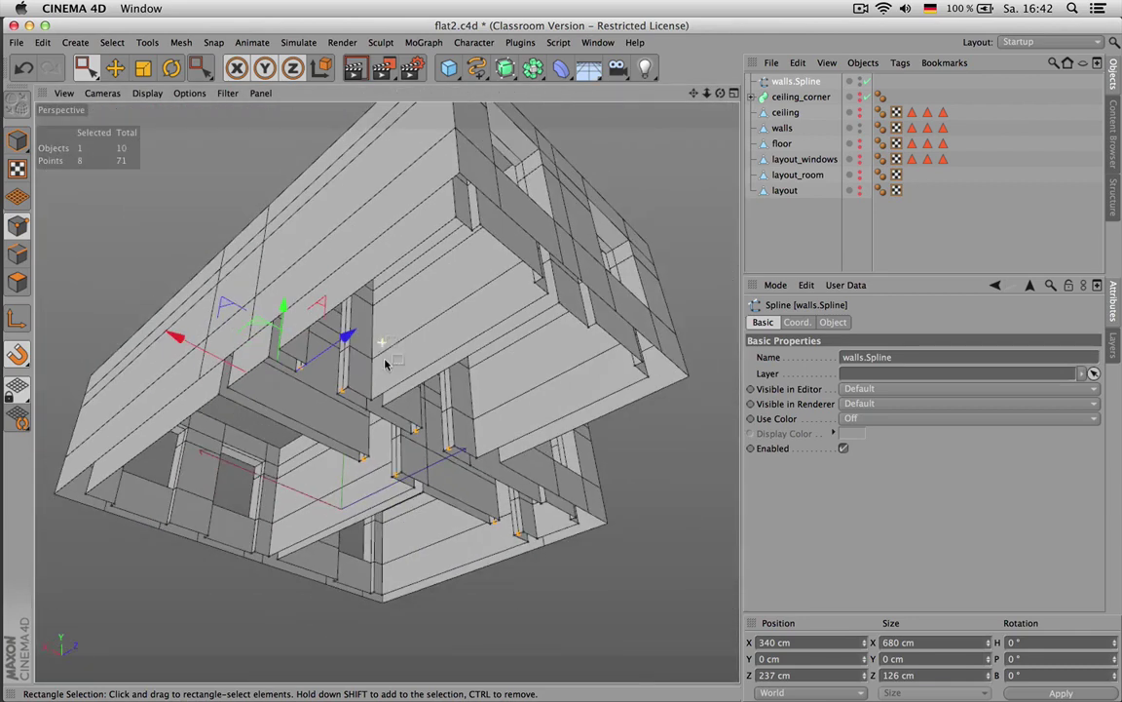
{"action": "left_click_drag", "start_coordinate": [505, 467], "coordinate": [643, 479], "text": "alt"}
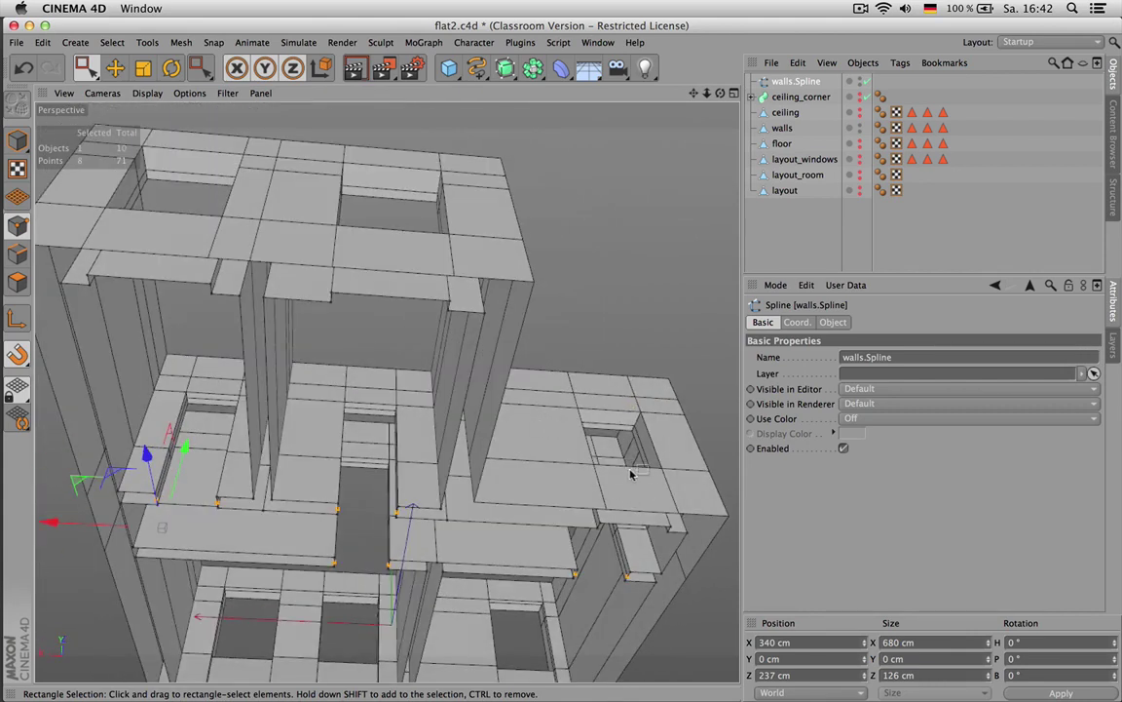
{"action": "left_click_drag", "start_coordinate": [580, 428], "coordinate": [653, 493], "text": "alt"}
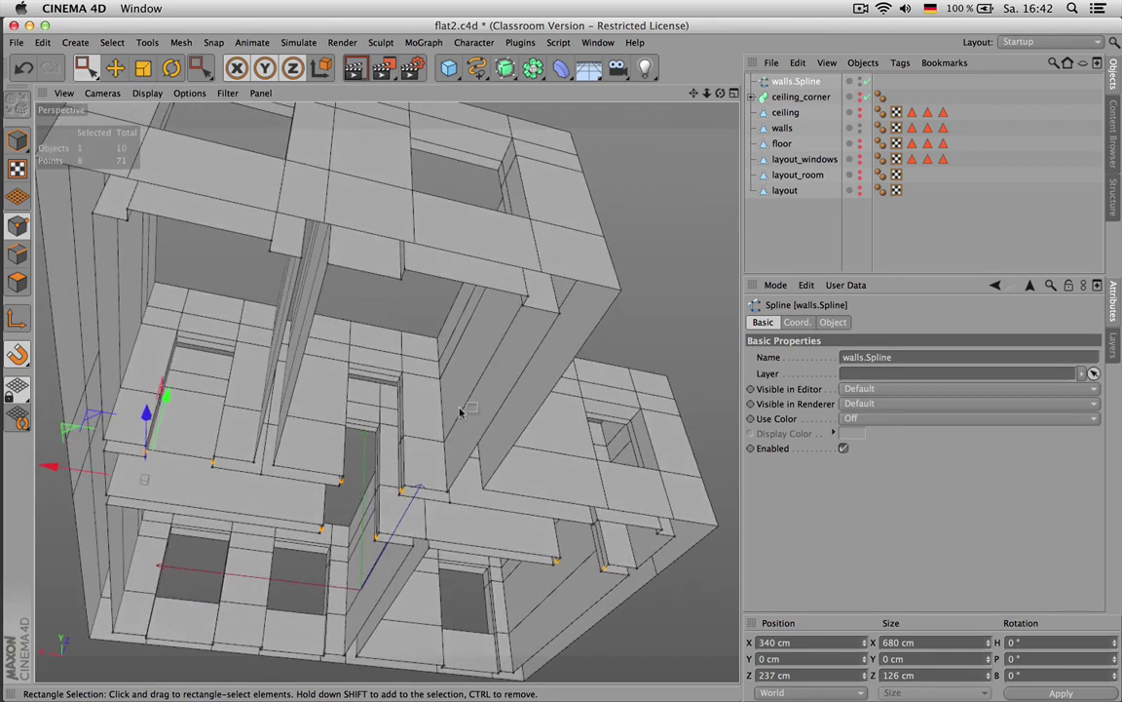
Try Break Segment on the selected door points of walls.Spline, and undo it
{"action": "left_click", "coordinate": [147, 42]}
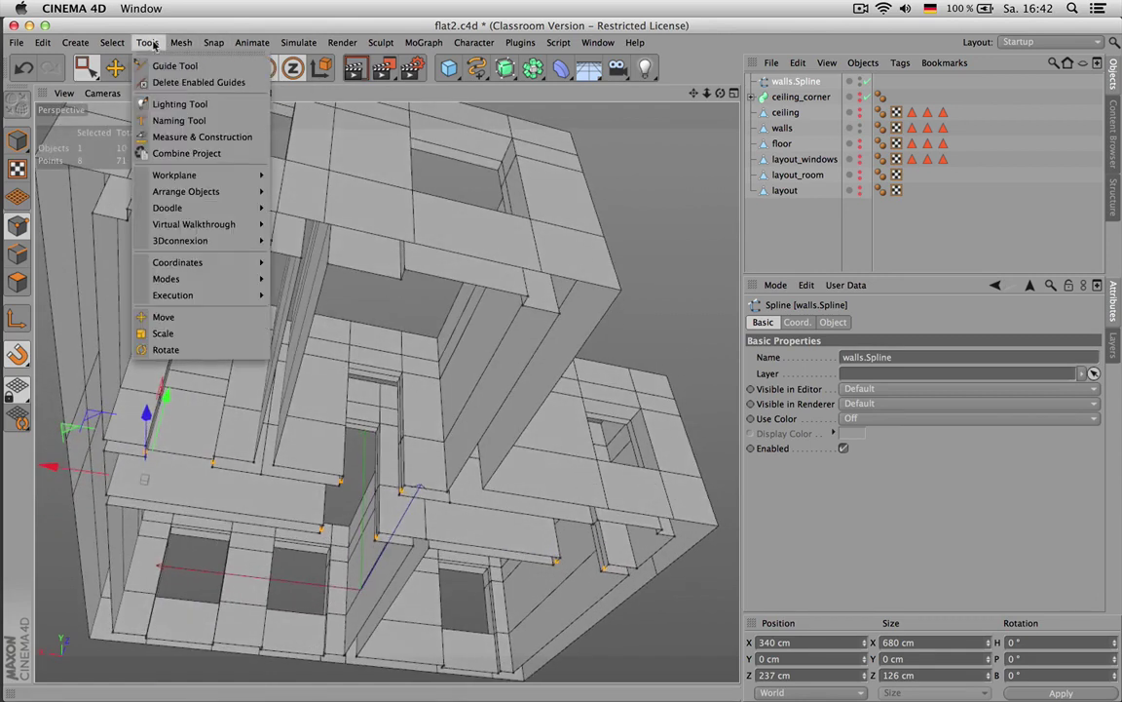
{"action": "mouse_move", "coordinate": [194, 173]}
{"action": "mouse_move", "coordinate": [181, 42]}
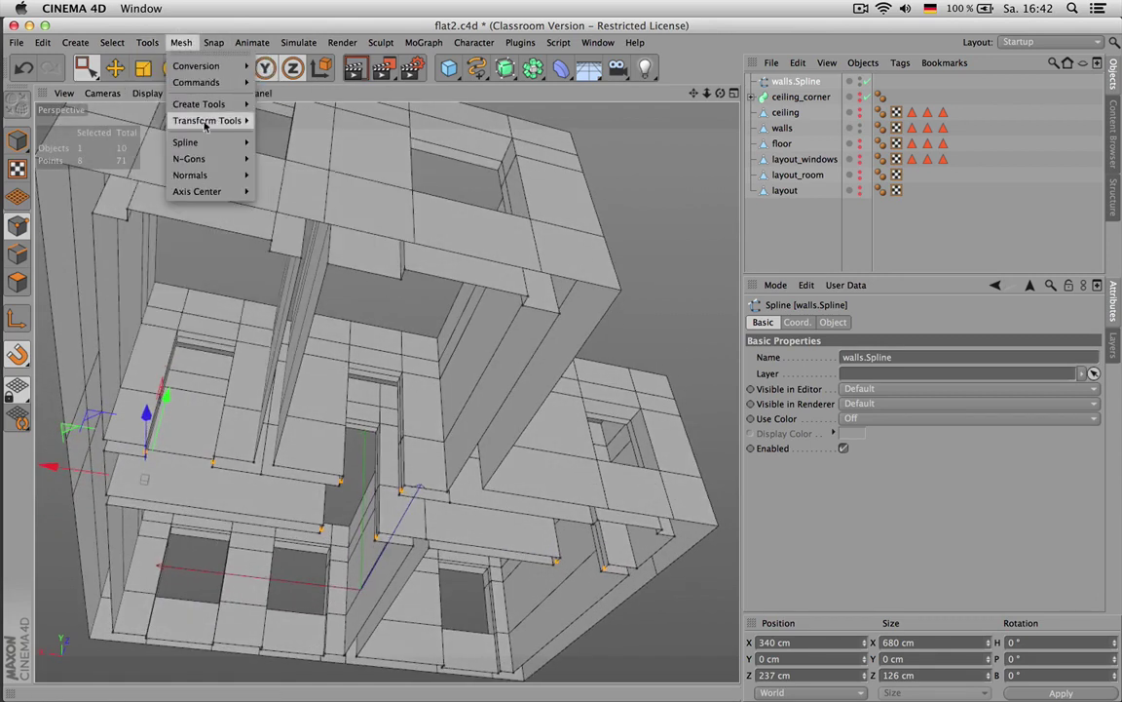
{"action": "mouse_move", "coordinate": [187, 142]}
{"action": "left_click", "coordinate": [310, 240]}
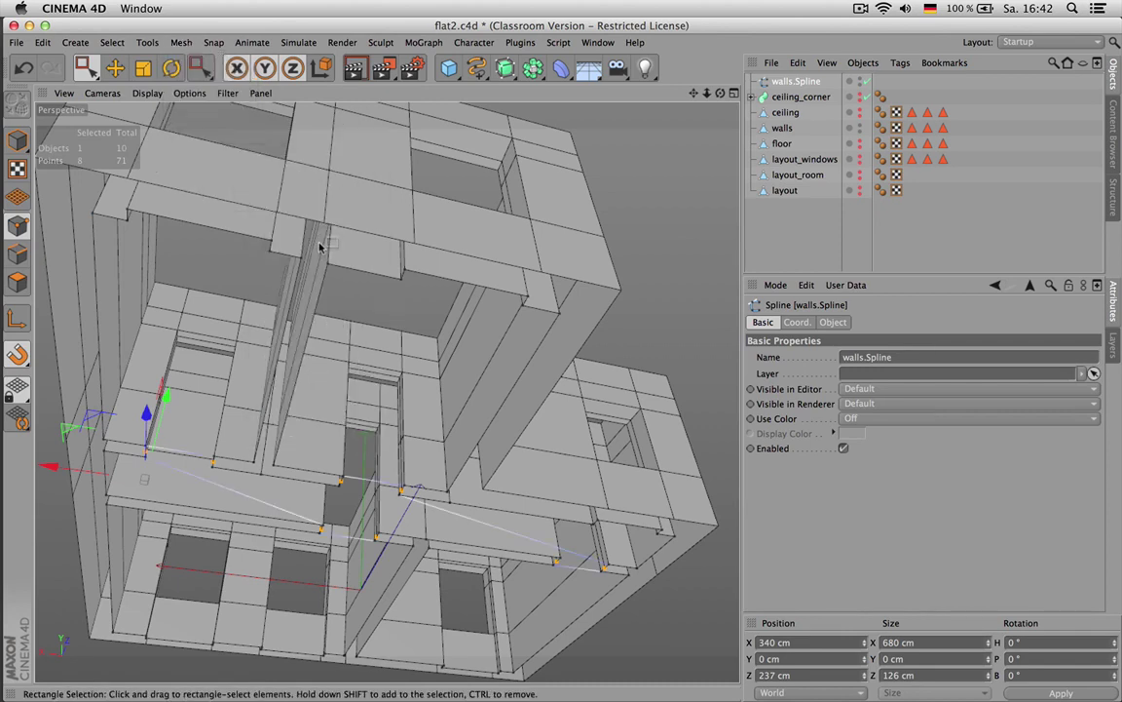
{"action": "key", "text": "super+z"}
Hide the walls object in the viewport so that the spline stands alone
{"action": "scroll", "coordinate": [302, 300], "scroll_direction": "up", "scroll_amount": 2}
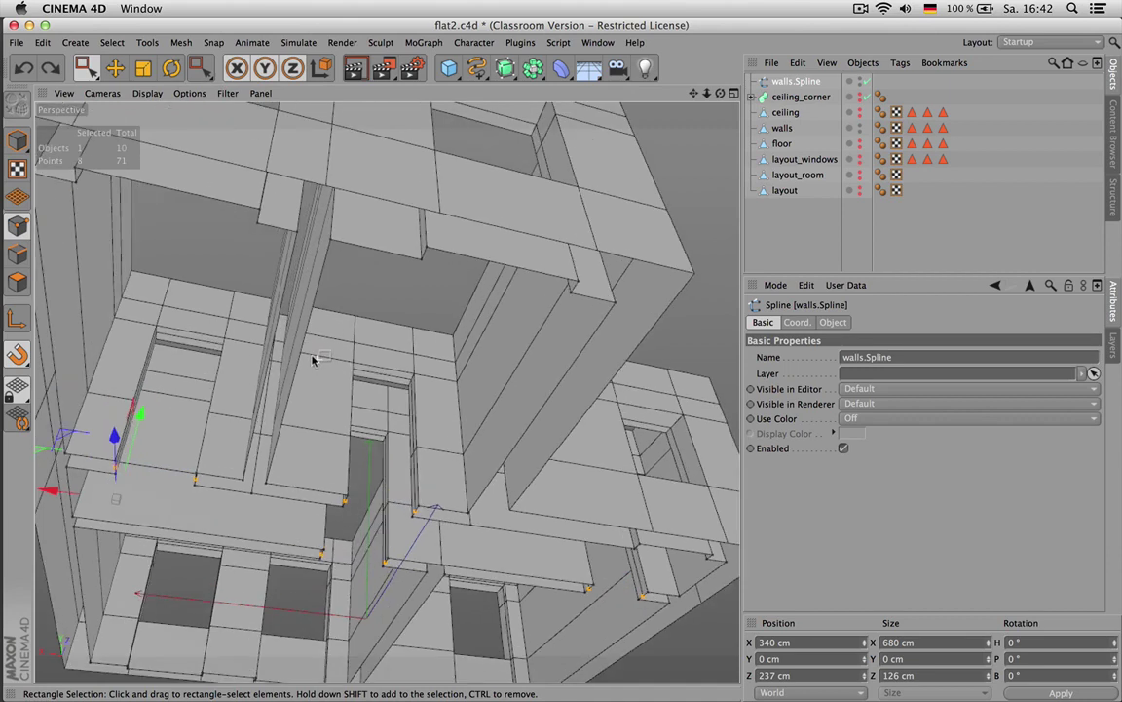
{"action": "left_click", "coordinate": [860, 128]}
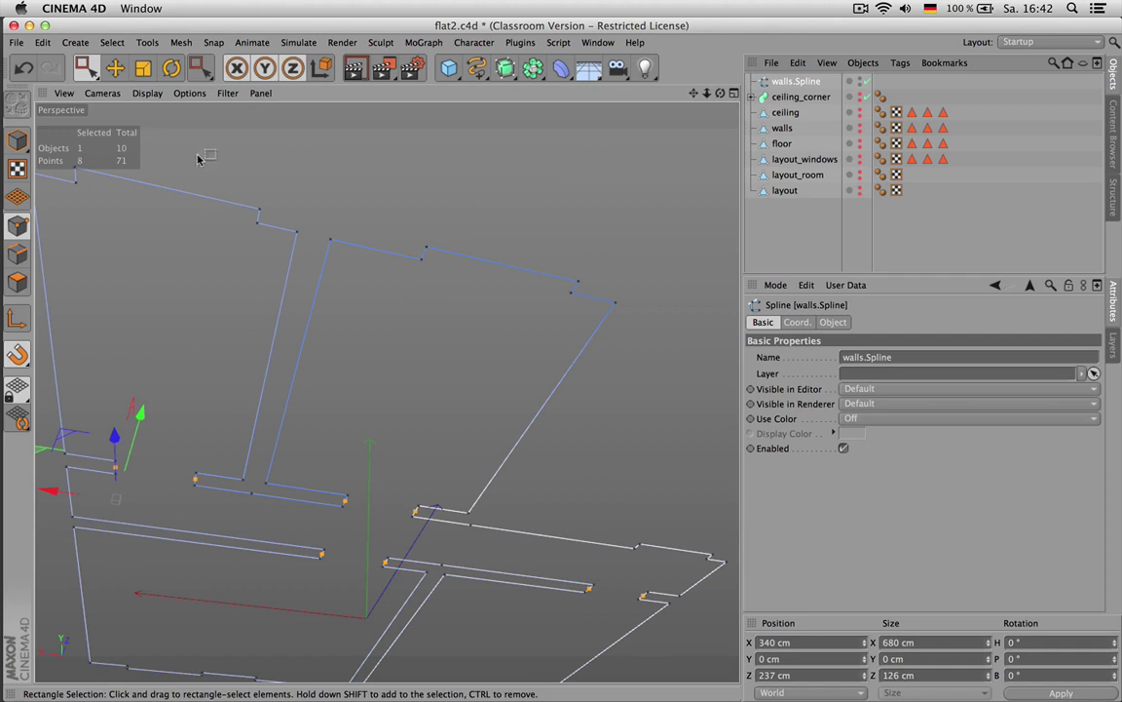
Try Break Segment again on the door points with Close Spline still enabled, and undo it
{"action": "left_click", "coordinate": [112, 42]}
{"action": "mouse_move", "coordinate": [141, 68]}
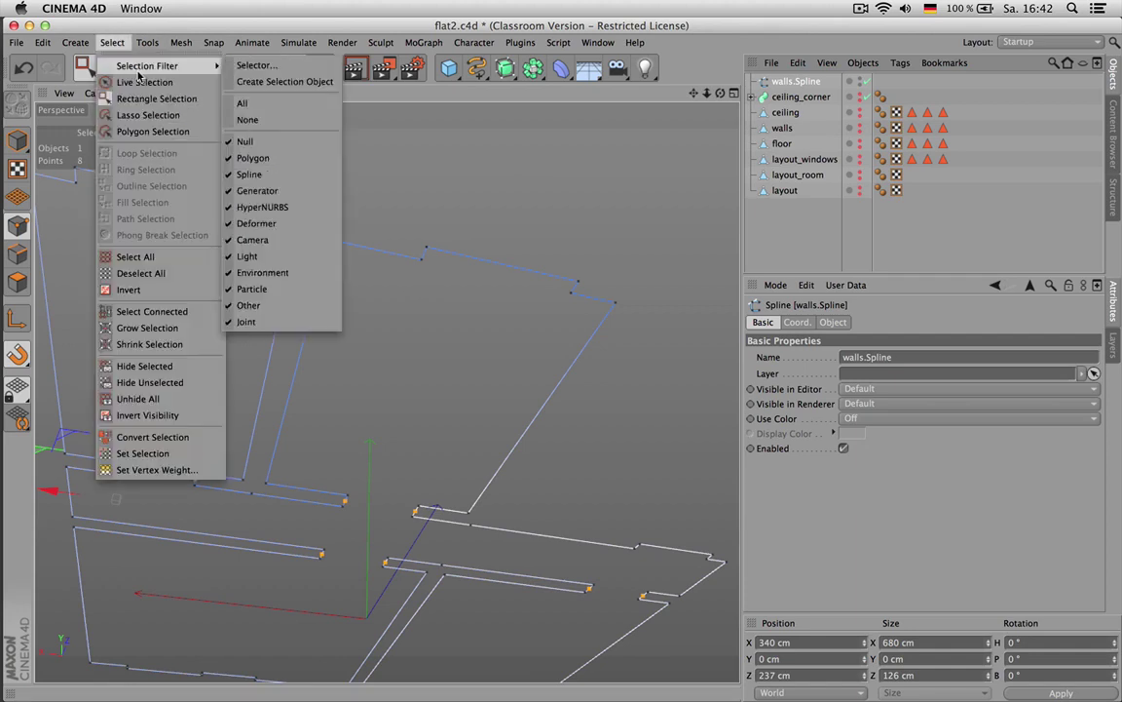
{"action": "mouse_move", "coordinate": [181, 42]}
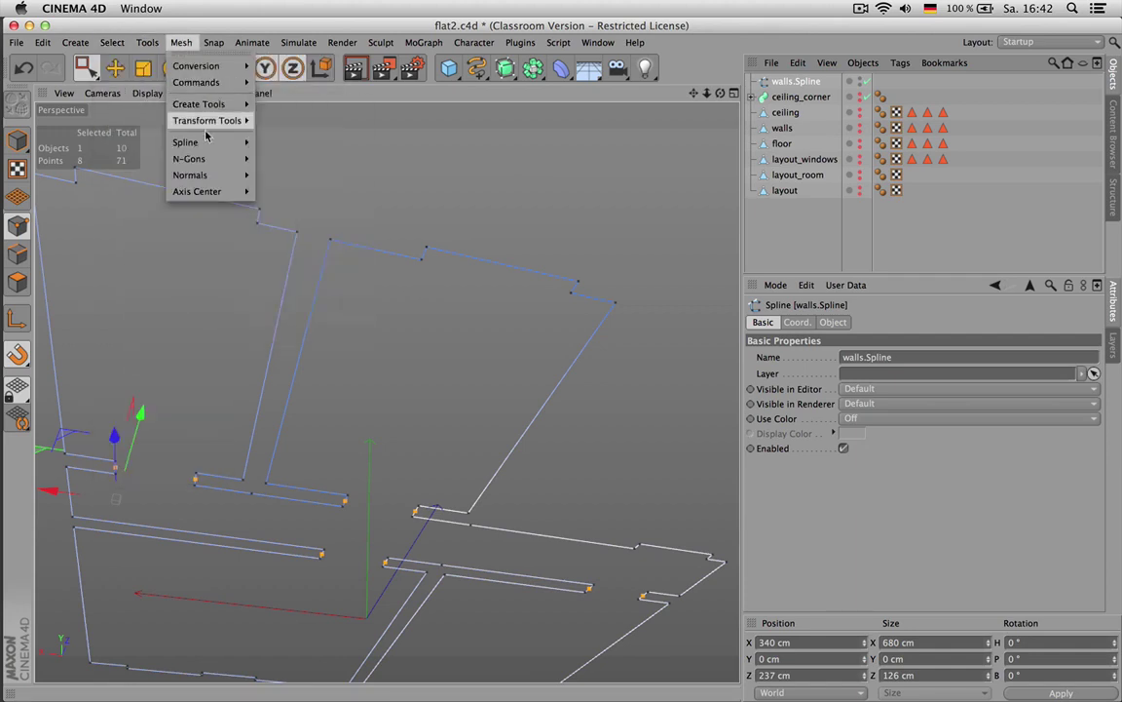
{"action": "mouse_move", "coordinate": [204, 143]}
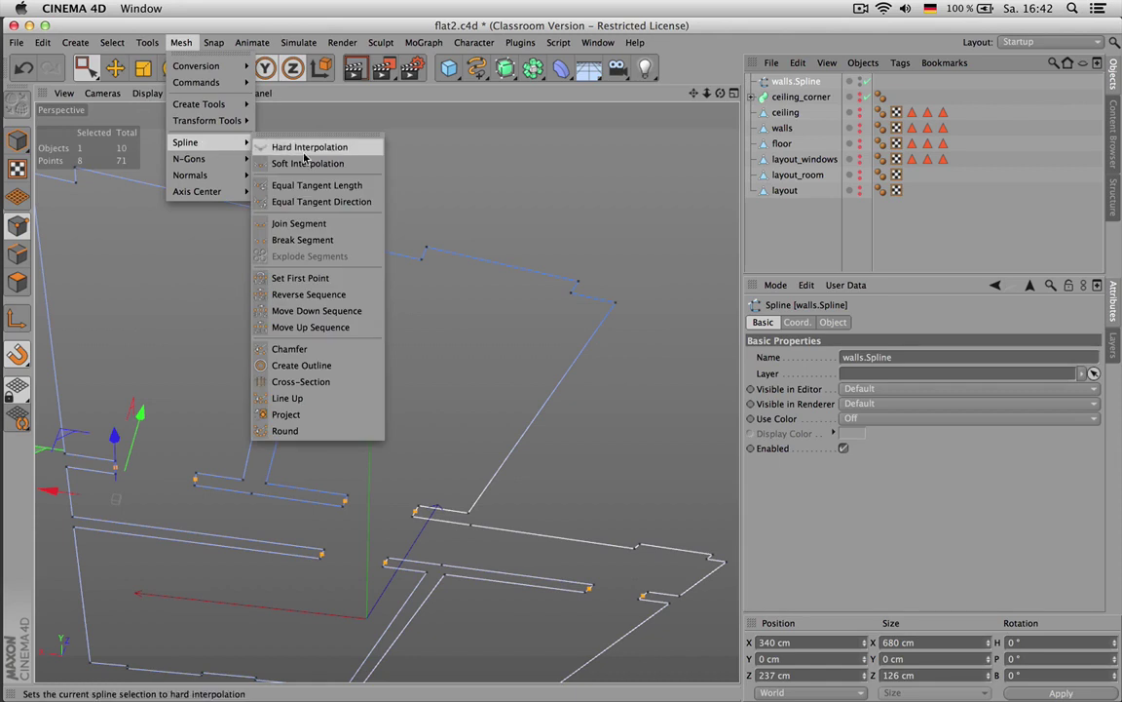
{"action": "left_click", "coordinate": [335, 239]}
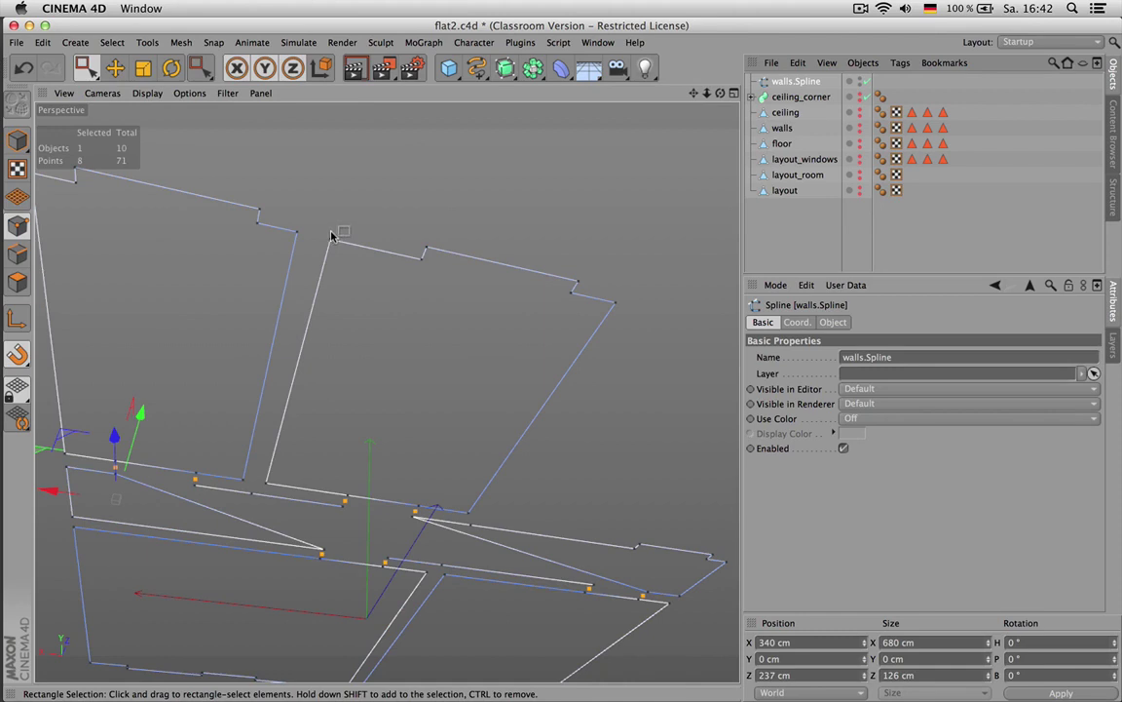
{"action": "key", "text": "super+z"}
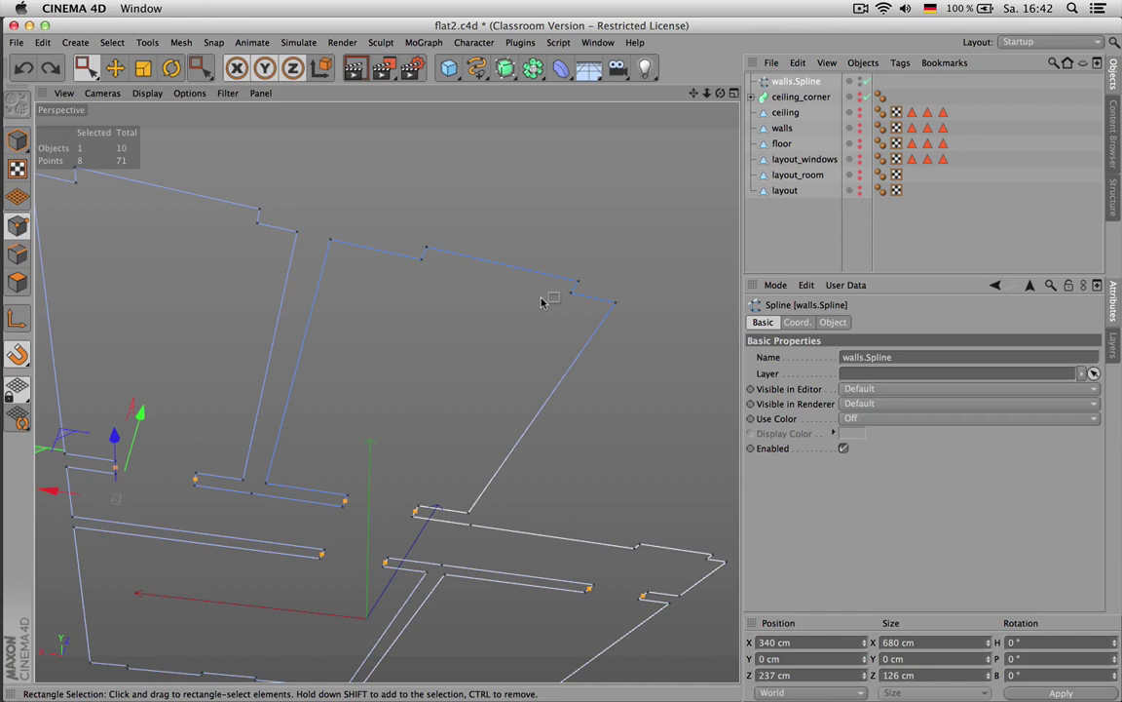
Turn off Close Spline in the object properties of walls.Spline
{"action": "left_click", "coordinate": [803, 323]}
{"action": "left_click", "coordinate": [833, 323]}
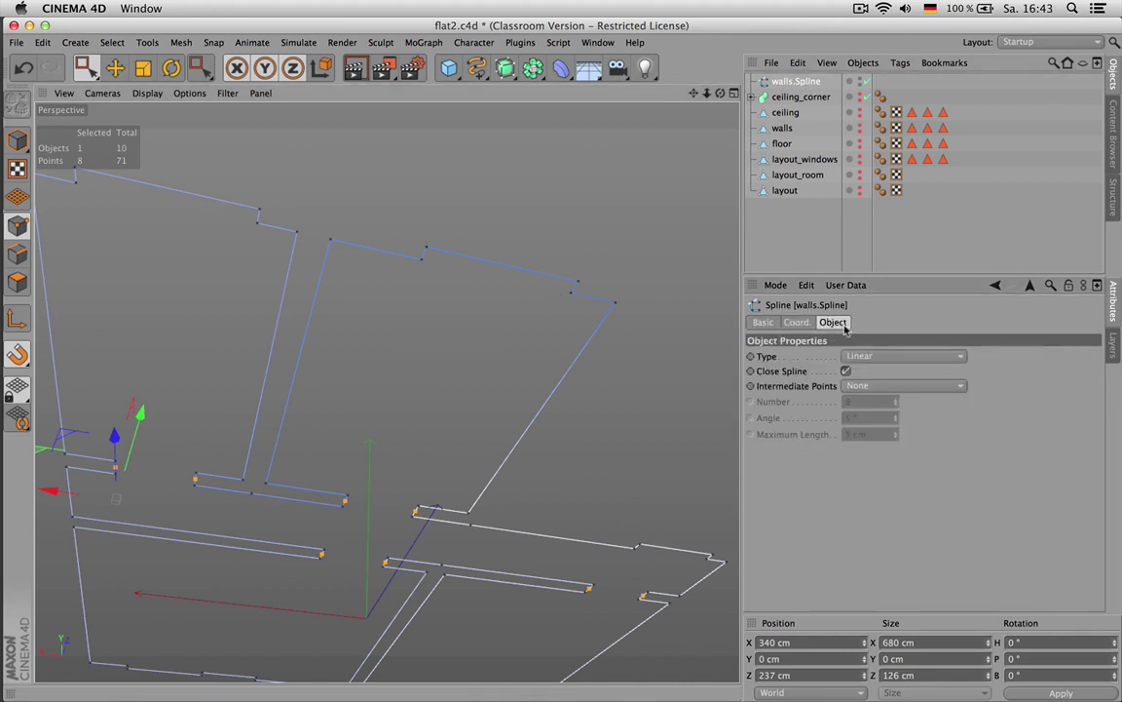
{"action": "left_click", "coordinate": [846, 372]}
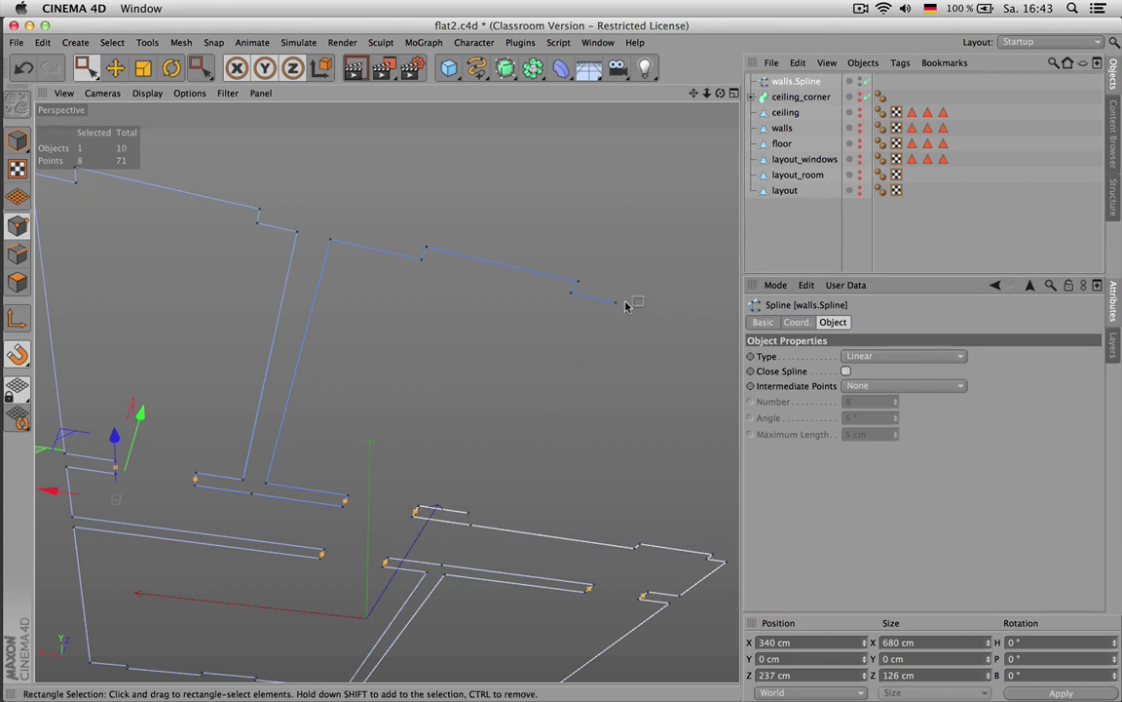
{"action": "left_click", "coordinate": [846, 371]}
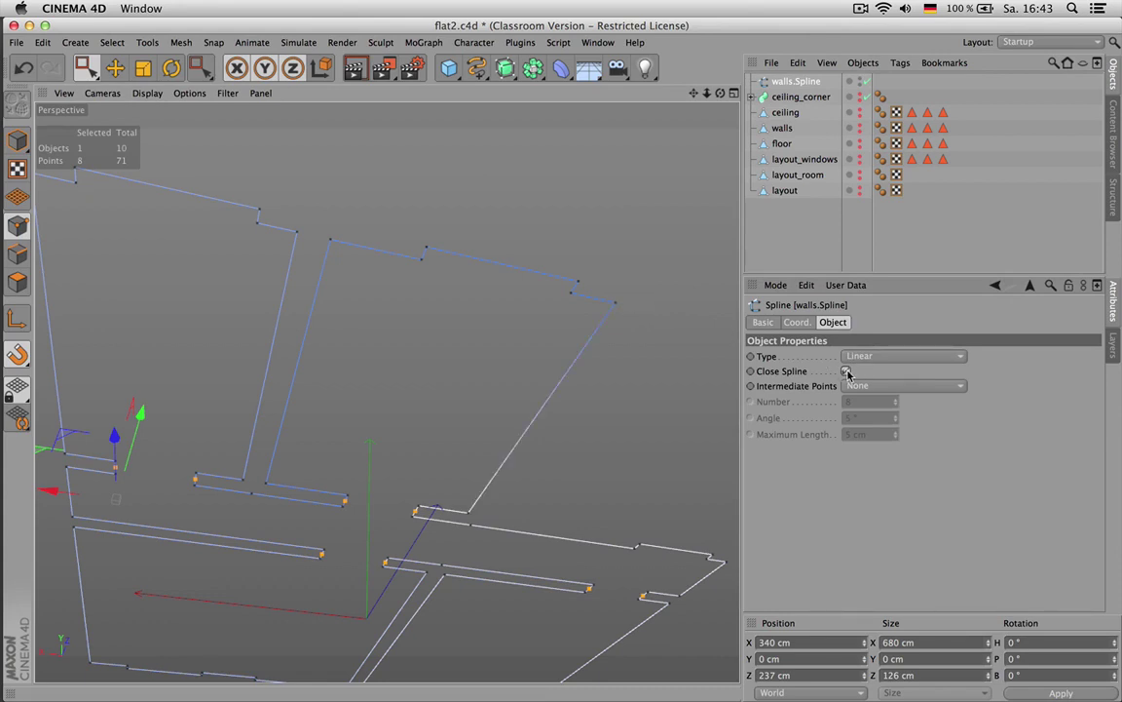
{"action": "left_click", "coordinate": [847, 372]}
{"action": "left_click", "coordinate": [847, 372]}
{"action": "left_click", "coordinate": [146, 43]}
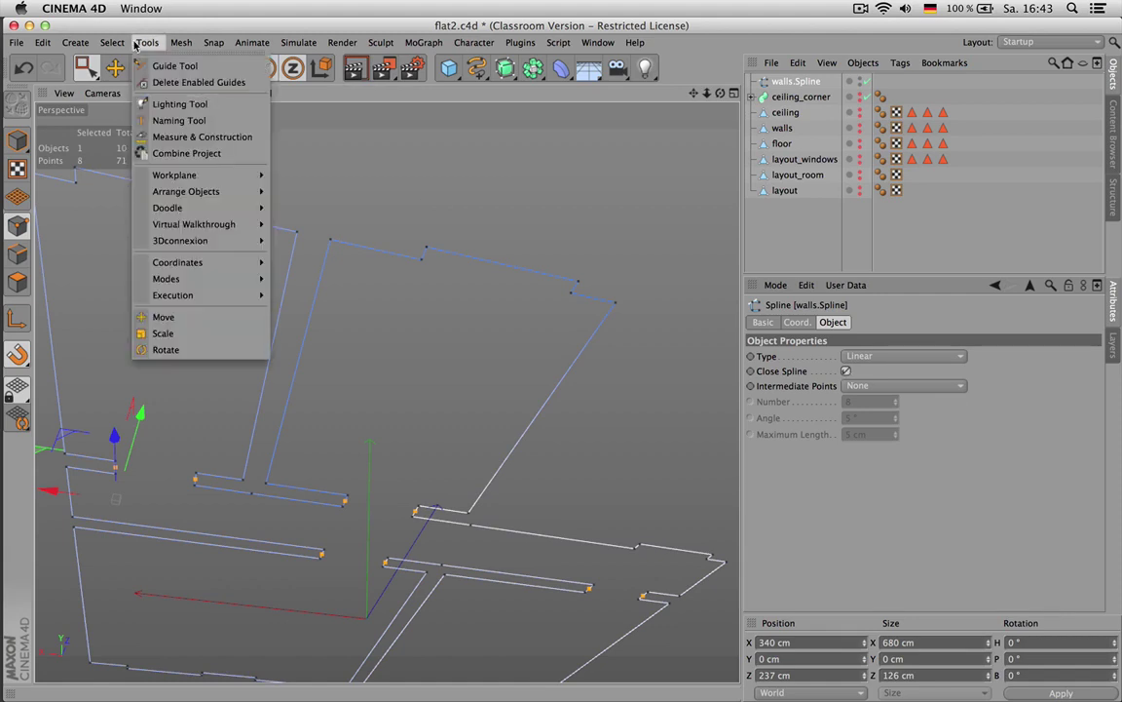
{"action": "mouse_move", "coordinate": [182, 42]}
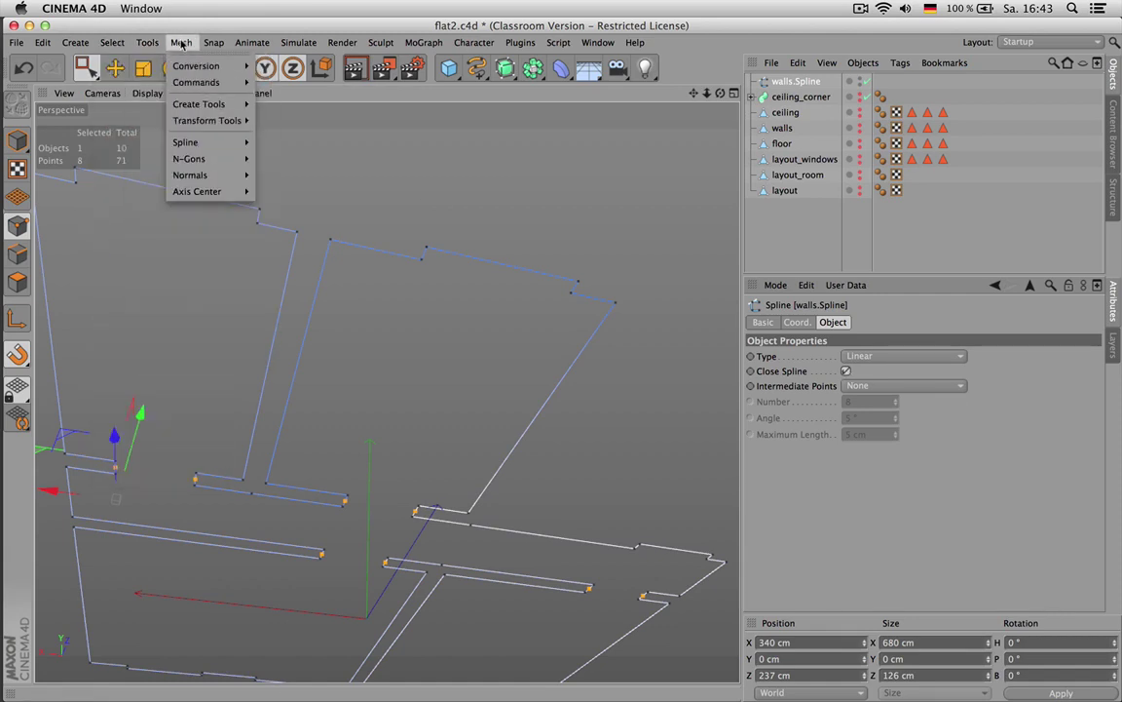
{"action": "mouse_move", "coordinate": [211, 145]}
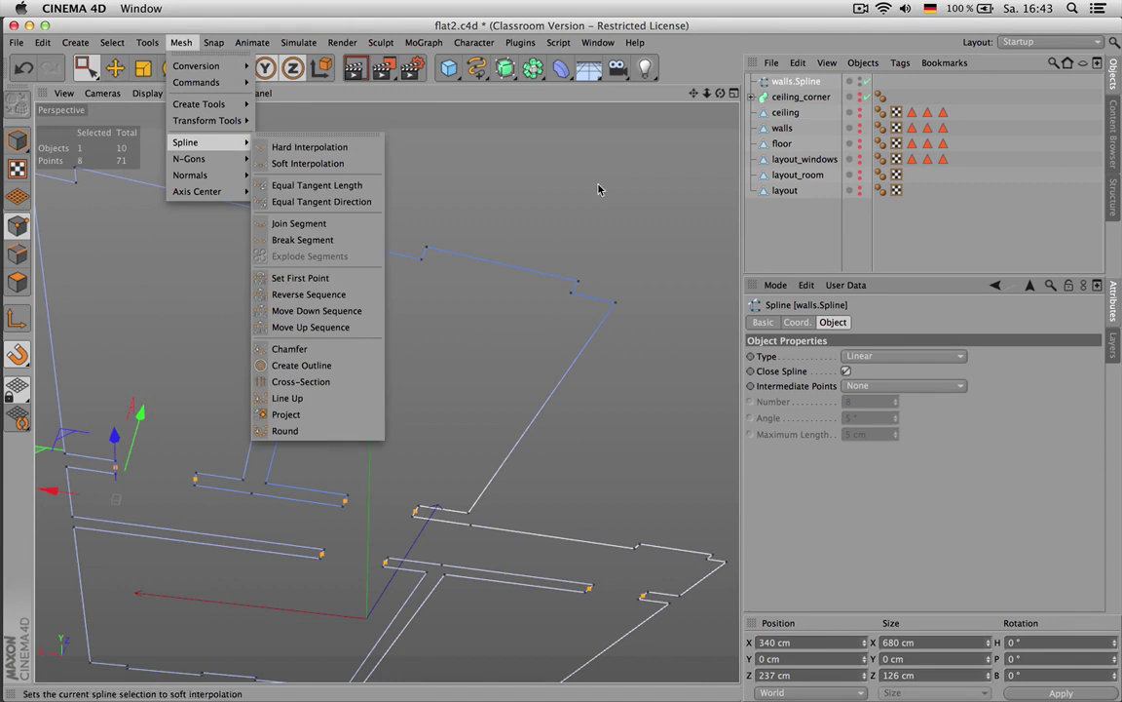
{"action": "left_click", "coordinate": [870, 266]}
{"action": "left_click", "coordinate": [846, 371]}
Break the open walls.Spline at the selected door opening points with Break Segment, leaving Close Spline off
{"action": "left_click", "coordinate": [147, 43]}
{"action": "mouse_move", "coordinate": [178, 39]}
{"action": "mouse_move", "coordinate": [207, 107]}
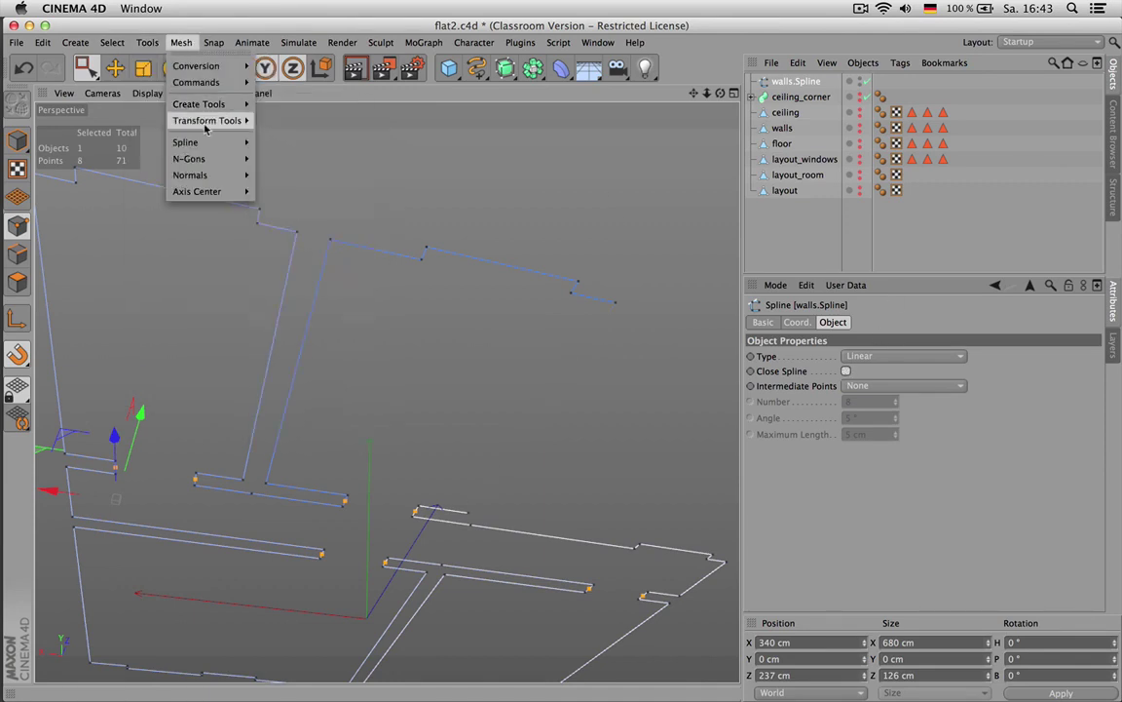
{"action": "mouse_move", "coordinate": [238, 143]}
{"action": "left_click", "coordinate": [320, 238]}
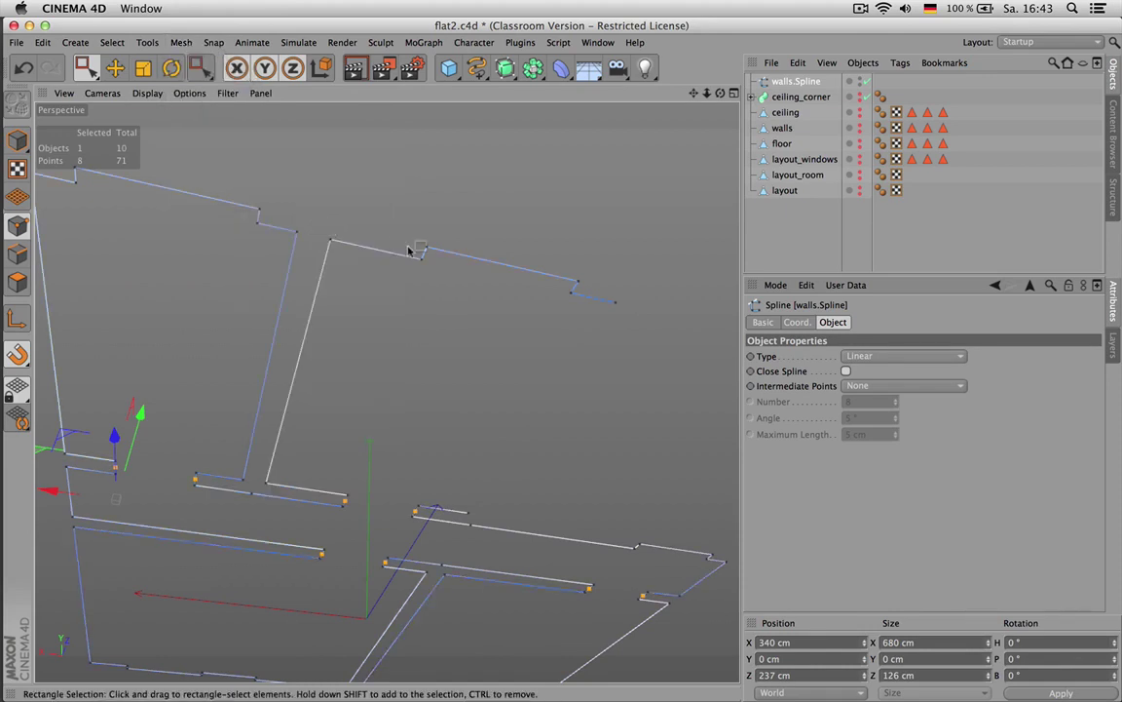
{"action": "left_click", "coordinate": [845, 371]}
{"action": "left_click", "coordinate": [845, 372]}
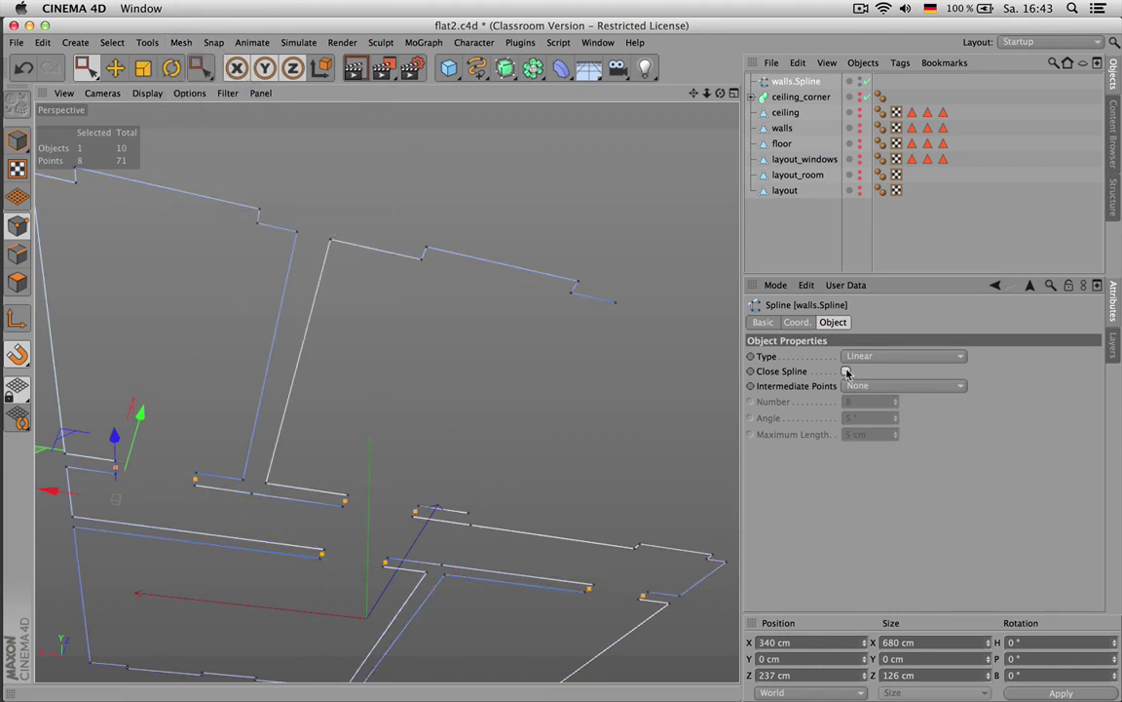
Select the two end points of the missing wall edge in the room with the open side and connect them with Join Segment
{"action": "left_click", "coordinate": [467, 511]}
{"action": "left_click", "coordinate": [615, 303], "text": "shift"}
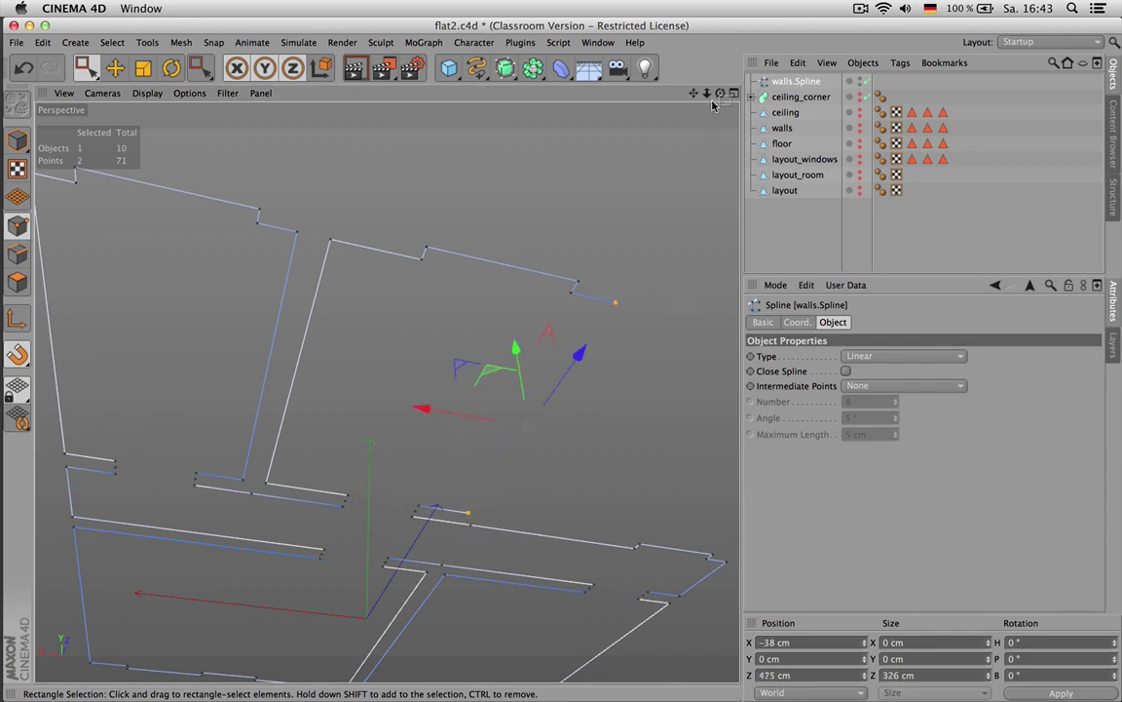
{"action": "left_click_drag", "start_coordinate": [720, 94], "coordinate": [744, 101]}
{"action": "left_click", "coordinate": [148, 43]}
{"action": "mouse_move", "coordinate": [116, 42]}
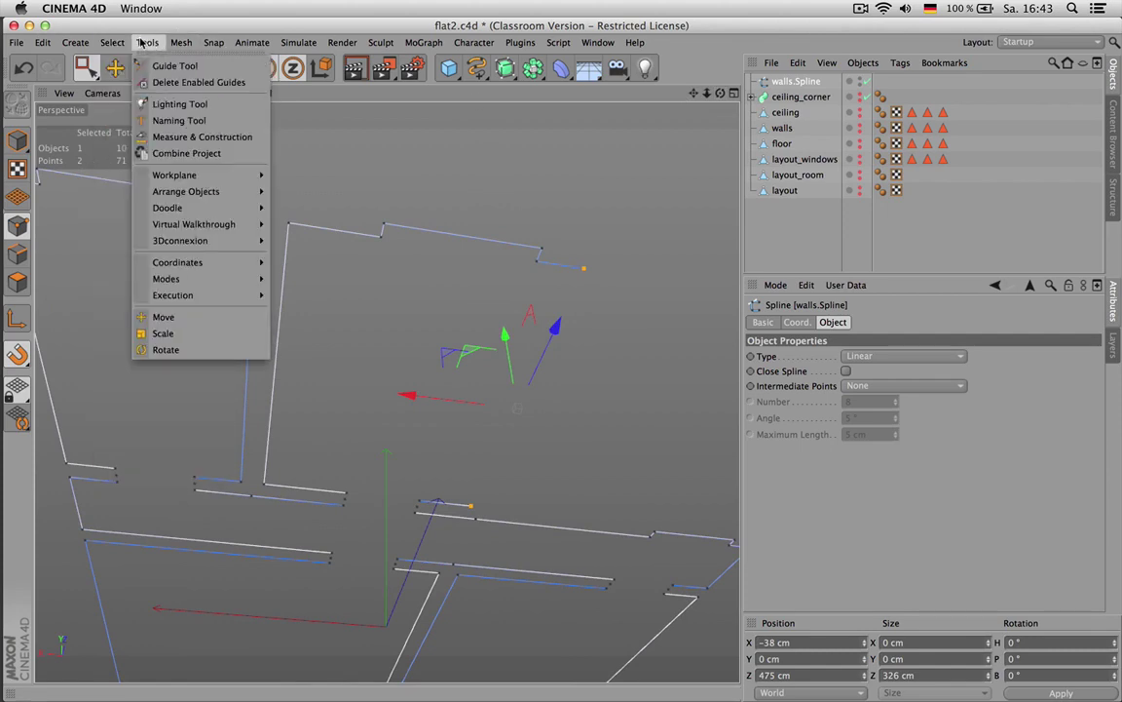
{"action": "mouse_move", "coordinate": [191, 78]}
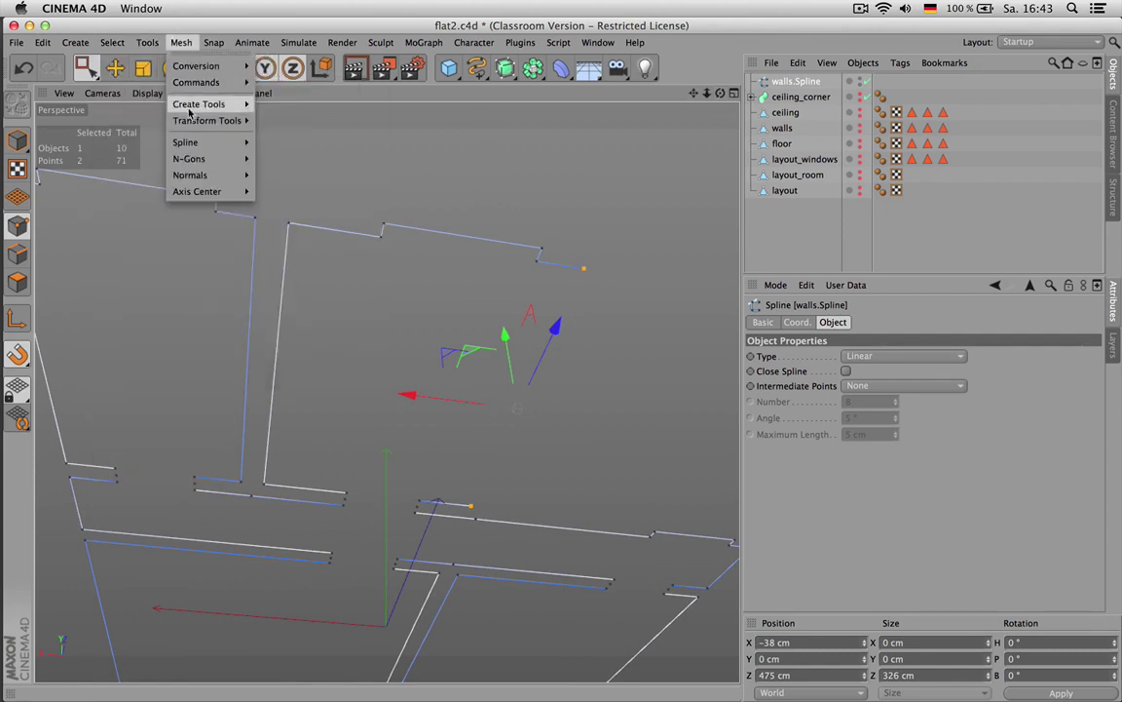
{"action": "mouse_move", "coordinate": [198, 145]}
{"action": "left_click", "coordinate": [328, 223]}
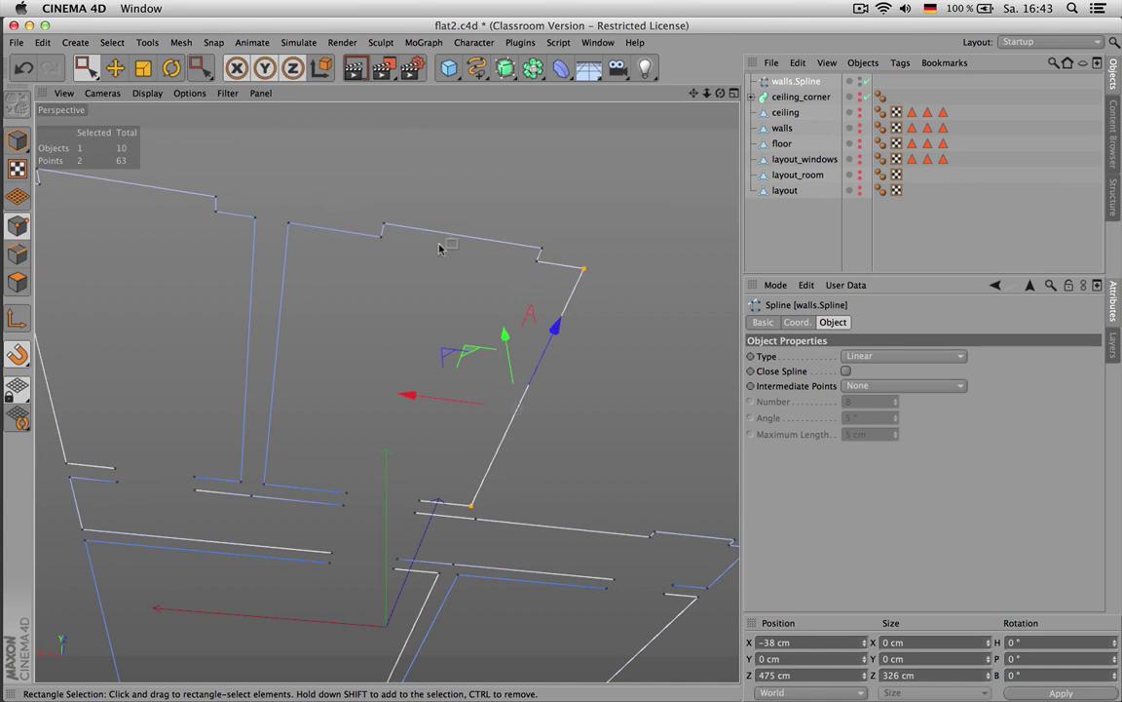
Show all spline points by selecting them, and delete the surplus midpoint on the hallway wall between the two adjacent doors
{"action": "key", "text": "super+a"}
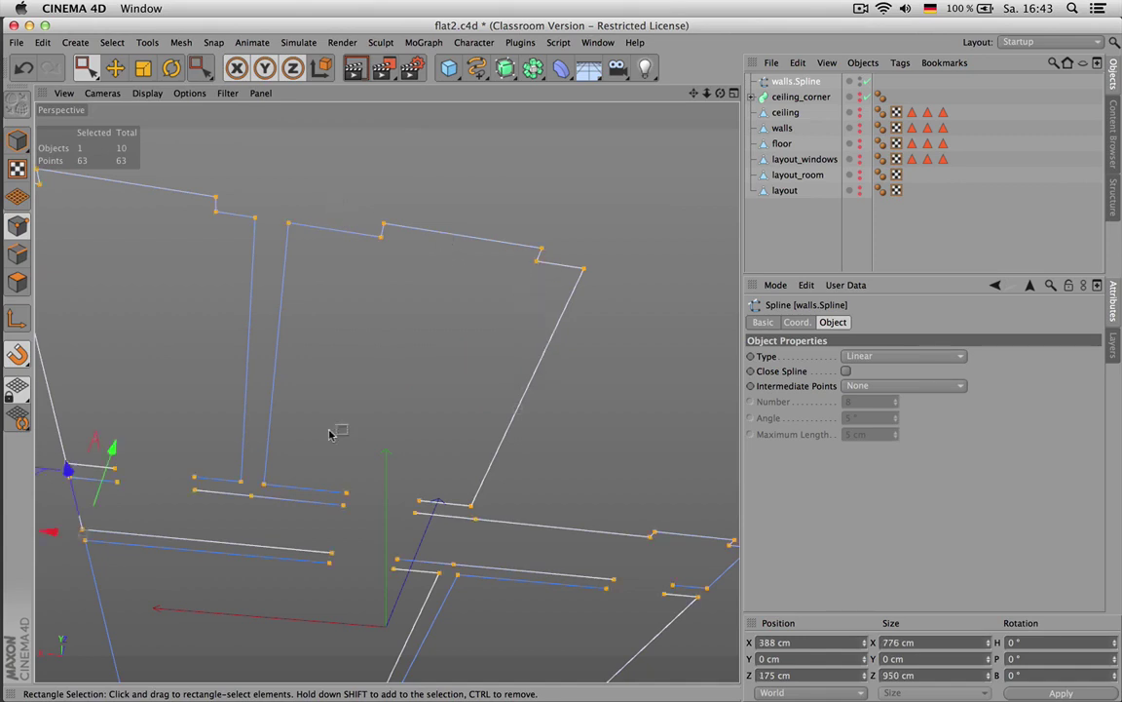
{"action": "left_click", "coordinate": [243, 493]}
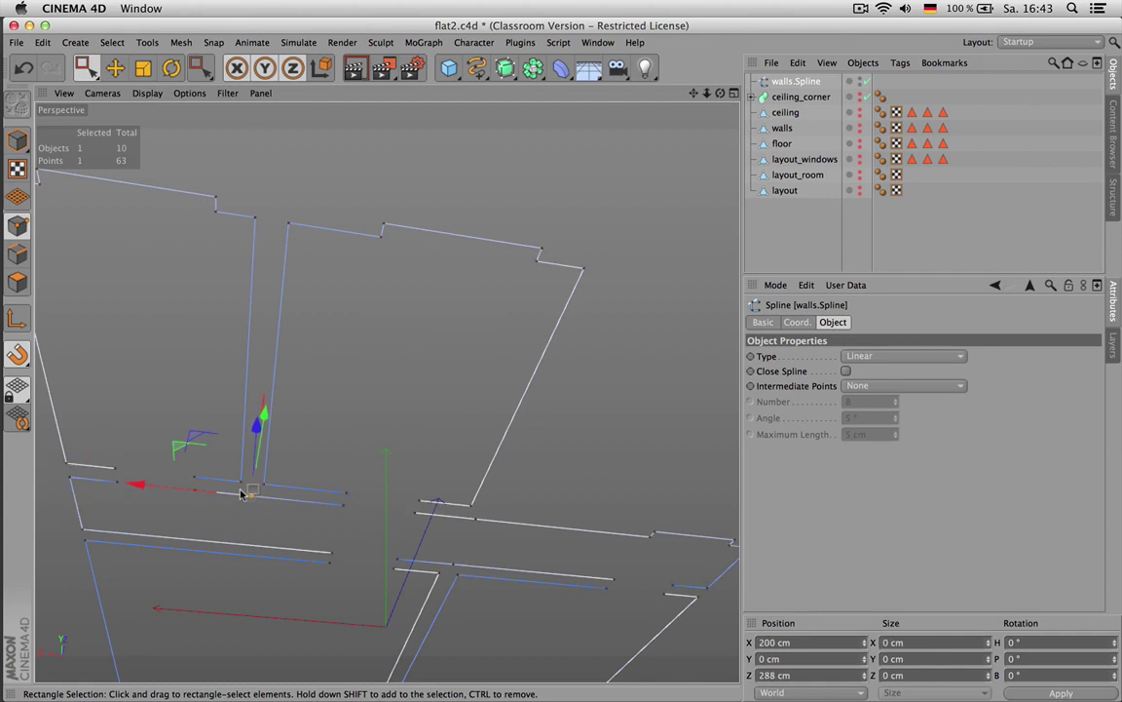
{"action": "key", "text": "Delete"}
{"action": "scroll", "coordinate": [250, 389], "scroll_direction": "down", "scroll_amount": 3}
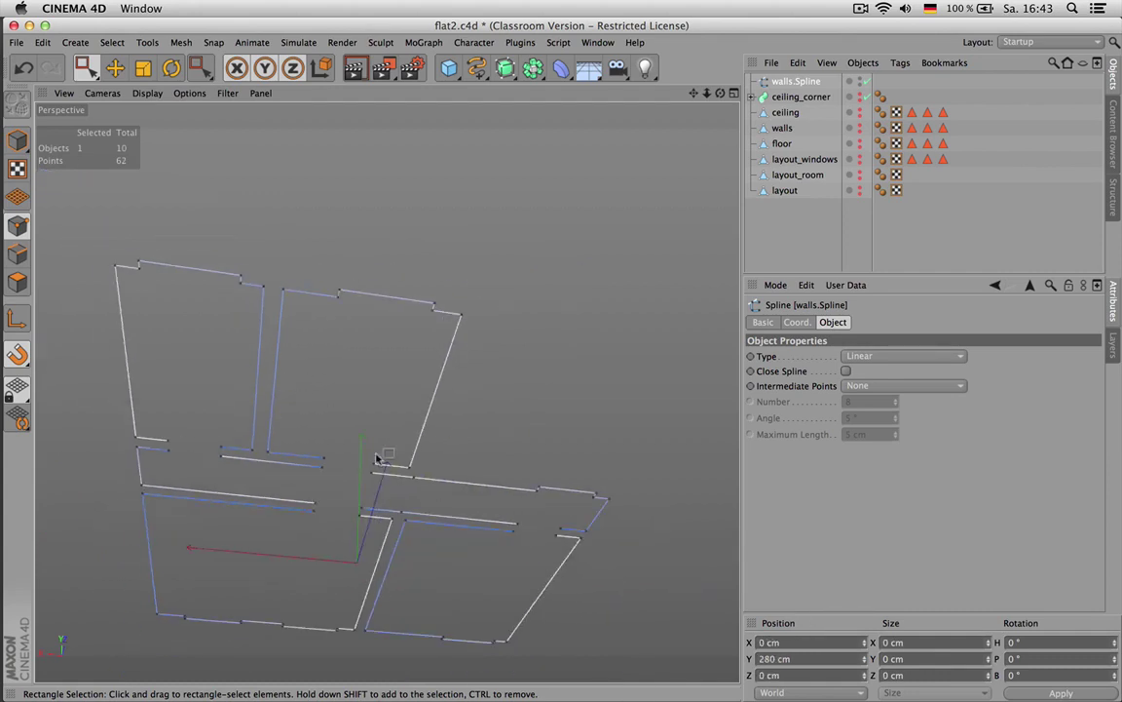
Make the walls object visible again and bring the hallway window near the outer corner into view
{"action": "scroll", "coordinate": [422, 645], "scroll_direction": "down", "scroll_amount": 2}
{"action": "scroll", "coordinate": [421, 645], "scroll_direction": "up", "scroll_amount": 4}
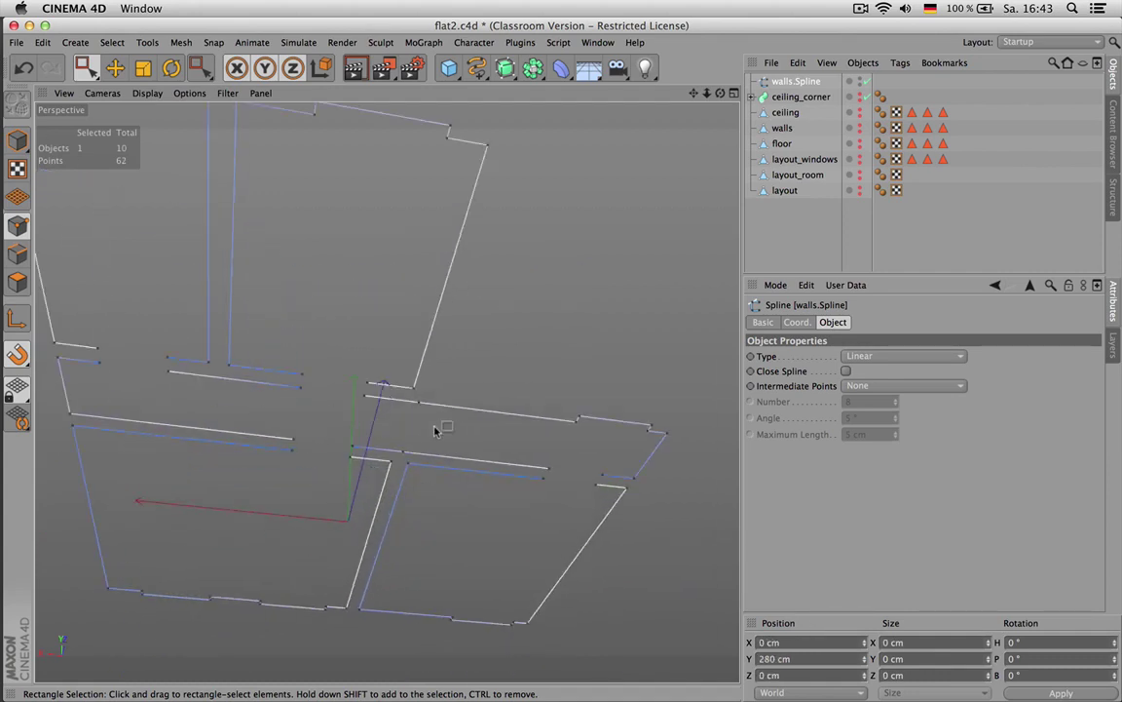
{"action": "left_click_drag", "start_coordinate": [720, 95], "coordinate": [387, 392]}
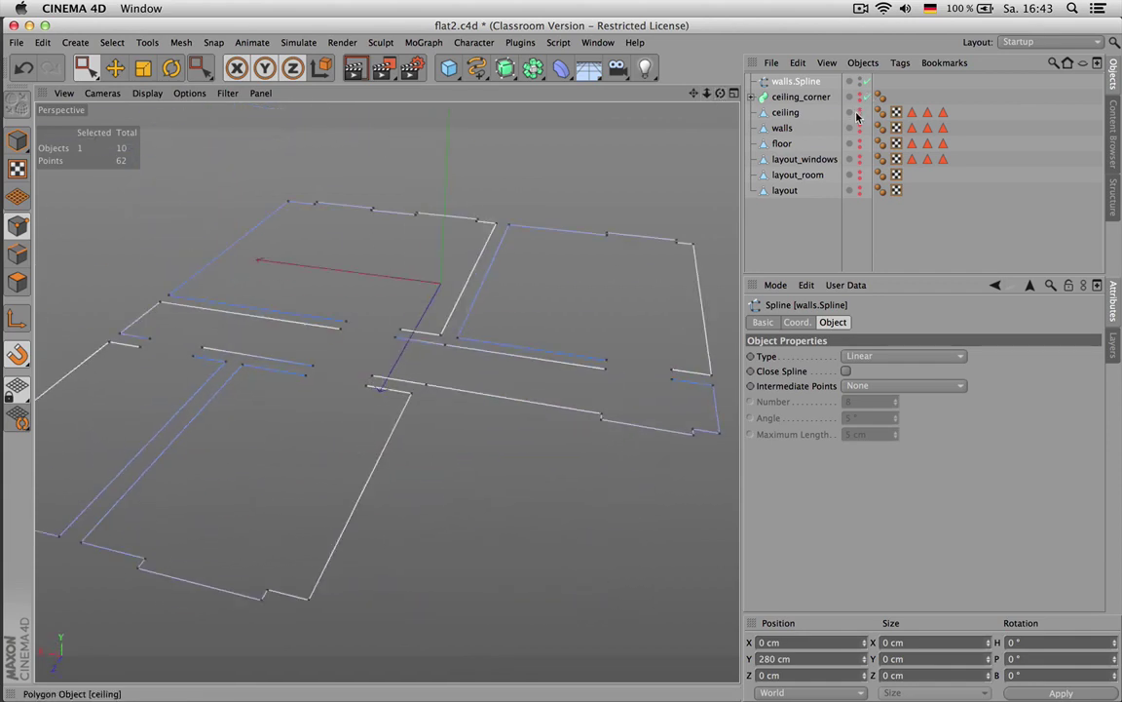
{"action": "left_click", "coordinate": [859, 127]}
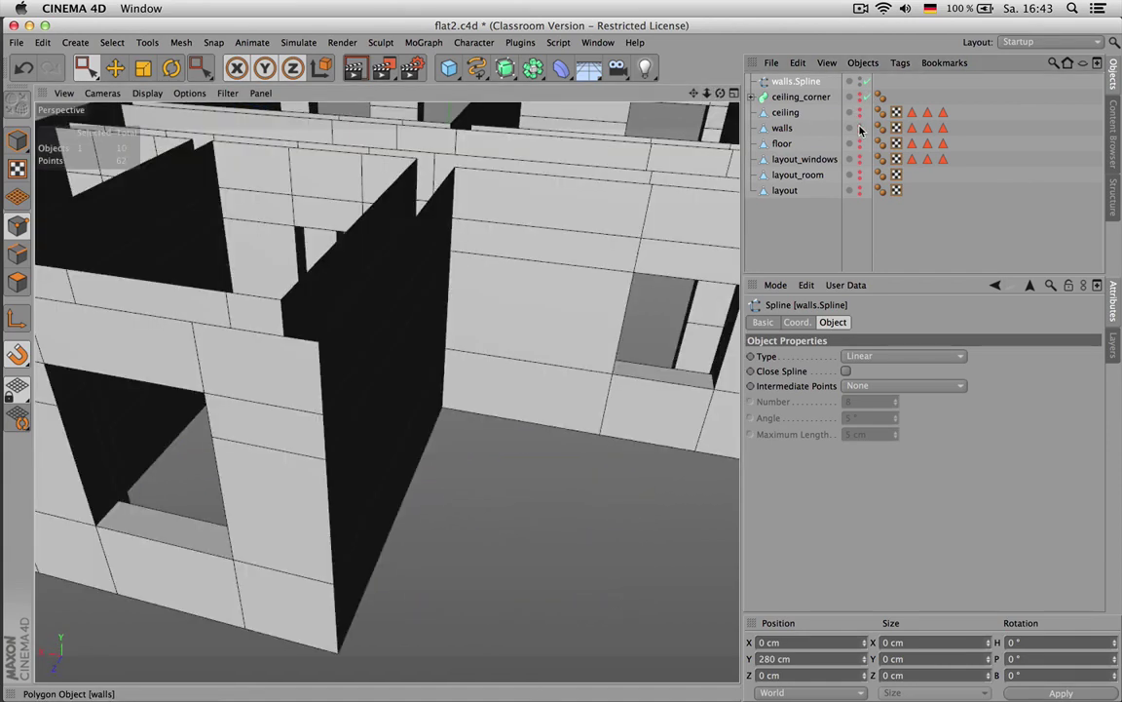
{"action": "scroll", "coordinate": [333, 205], "scroll_direction": "down", "scroll_amount": 4}
{"action": "left_click_drag", "start_coordinate": [719, 95], "coordinate": [624, 101]}
{"action": "left_click_drag", "start_coordinate": [694, 94], "coordinate": [606, 77]}
{"action": "scroll", "coordinate": [502, 326], "scroll_direction": "up", "scroll_amount": 3}
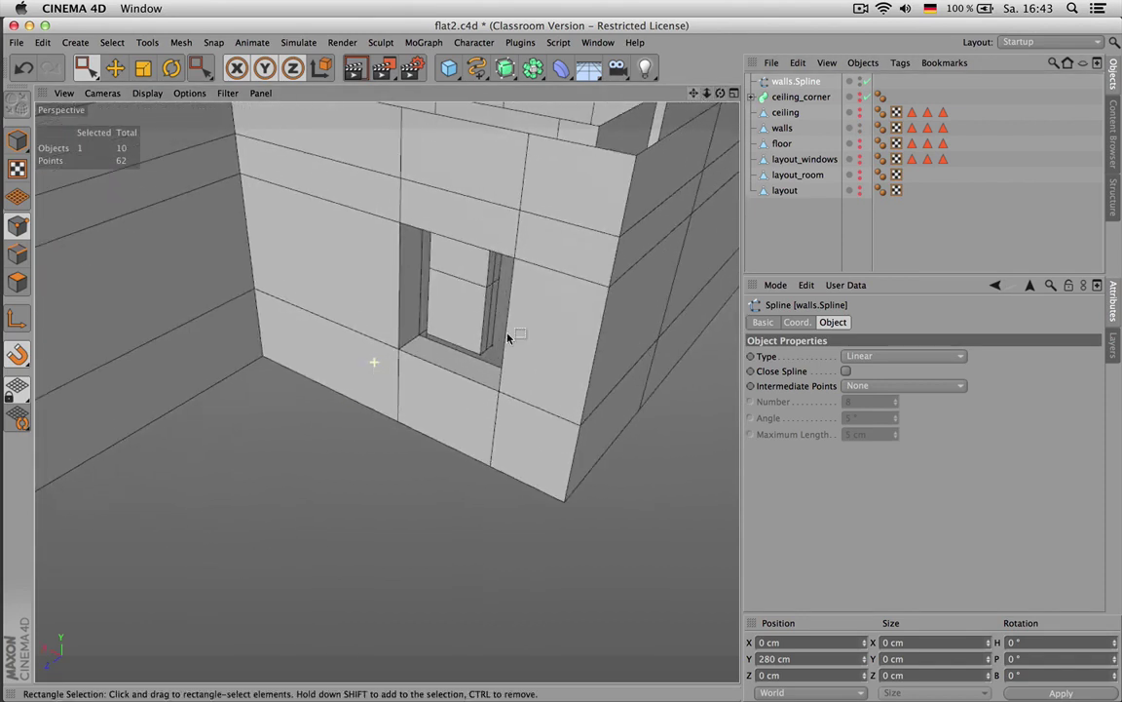
Remove the polygon loop of the walls beneath the hallway window with Loop Selection, extending the opening down to the floor
{"action": "left_click", "coordinate": [782, 128]}
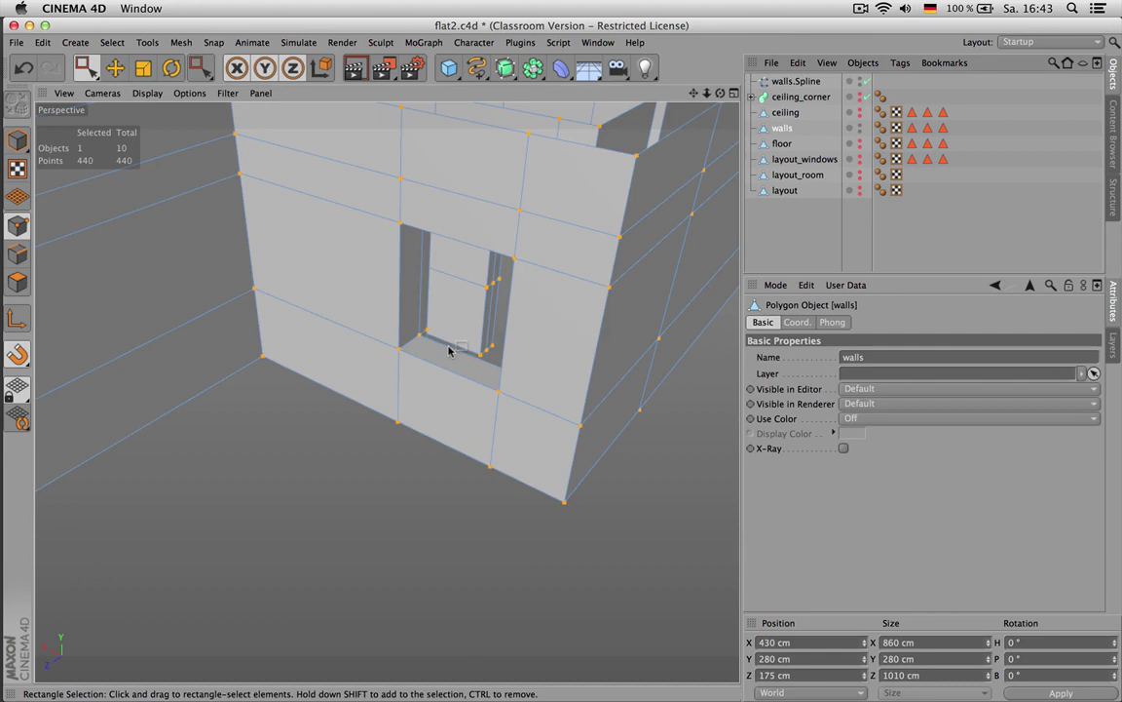
{"action": "key", "text": "Return"}
{"action": "key", "text": "Return"}
{"action": "key", "text": "u"}
{"action": "key", "text": "l"}
{"action": "left_click", "coordinate": [448, 382]}
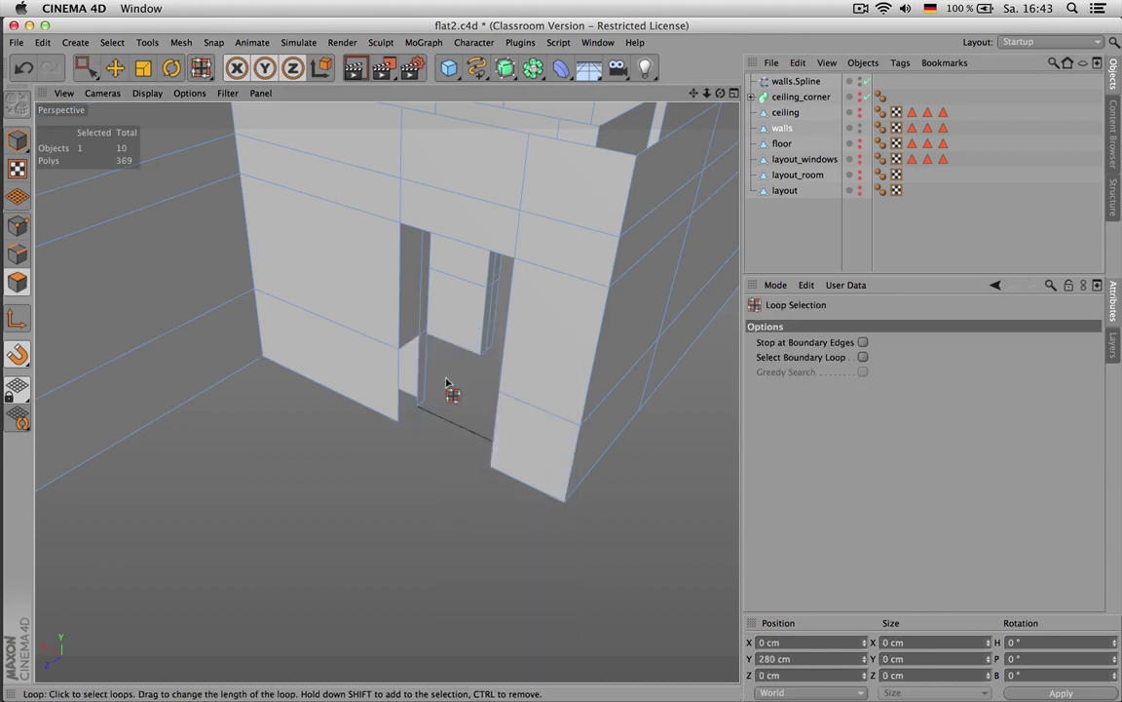
Close the open lower jambs of the new door opening by bridging the wall edges with the Bridge tool
{"action": "key", "text": "m"}
{"action": "key", "text": "d"}
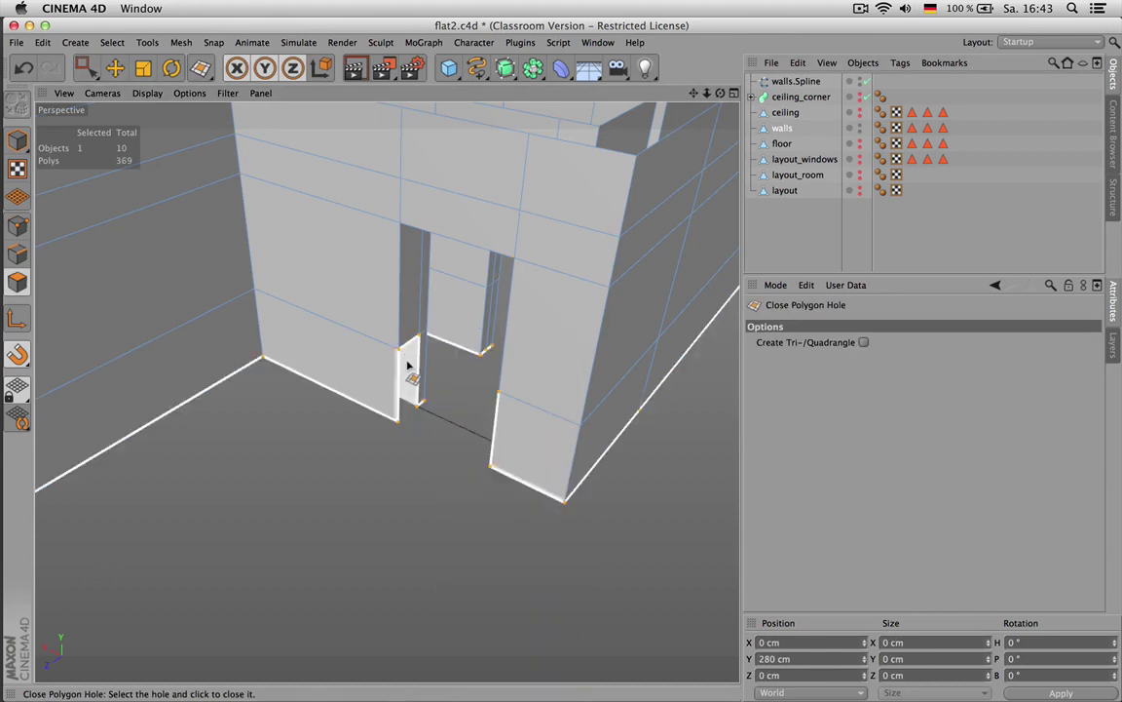
{"action": "key", "text": "Return"}
{"action": "key", "text": "Return"}
{"action": "key", "text": "b"}
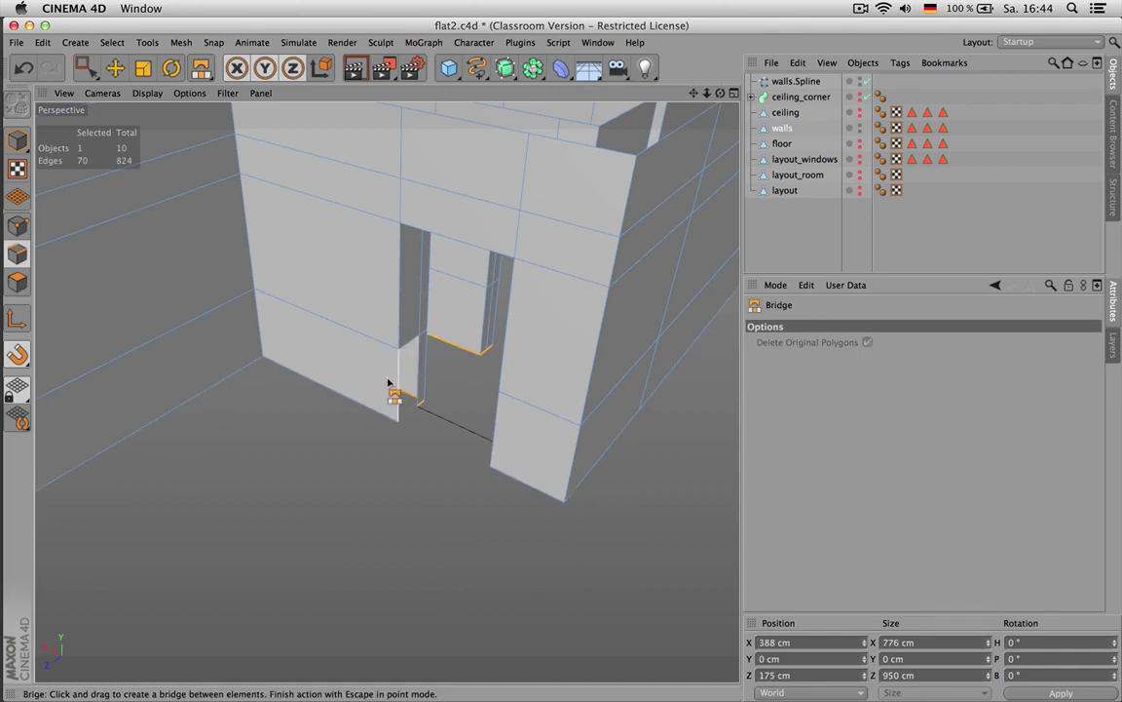
{"action": "left_click_drag", "start_coordinate": [408, 370], "coordinate": [634, 395]}
{"action": "left_click_drag", "start_coordinate": [506, 349], "coordinate": [501, 137]}
Select the two walls.Spline points across the new door opening, apply Break Segment to them and delete both points
{"action": "left_click", "coordinate": [805, 83]}
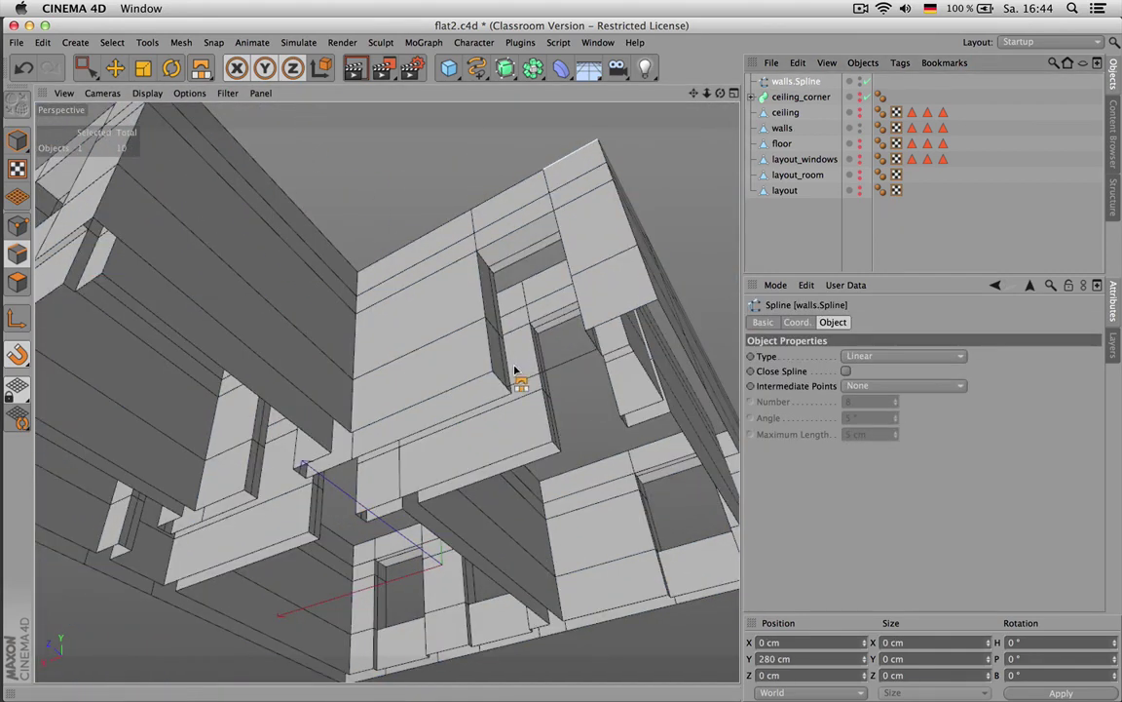
{"action": "left_click_drag", "start_coordinate": [434, 346], "coordinate": [501, 351], "text": "alt"}
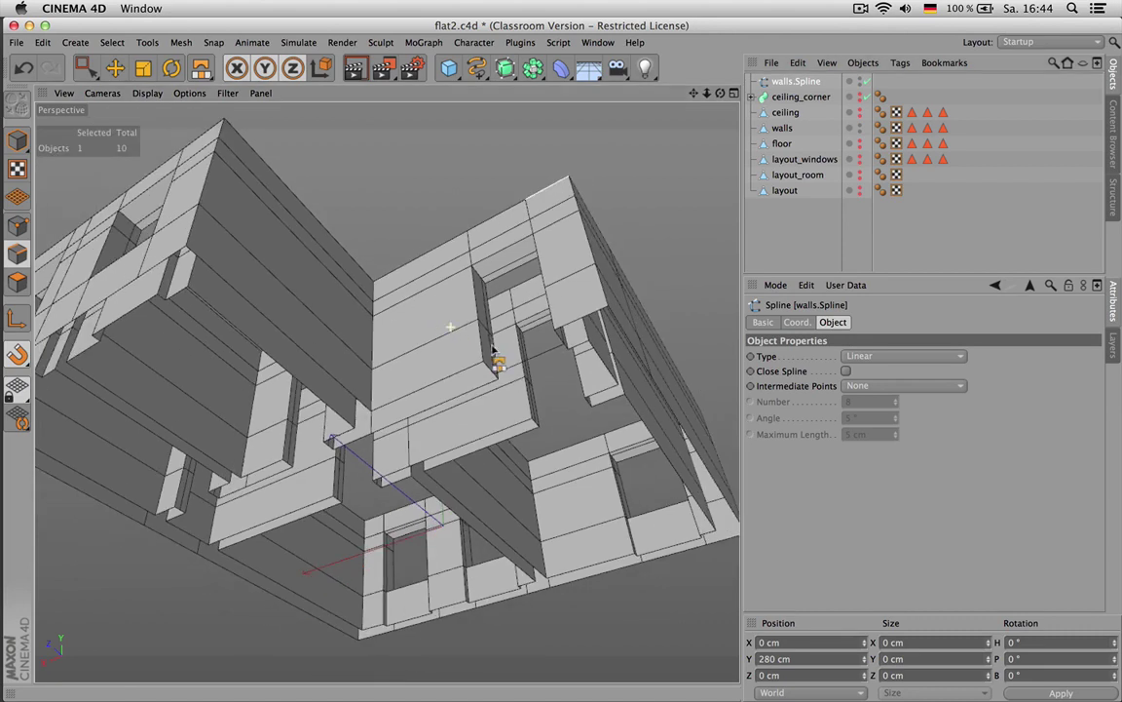
{"action": "key", "text": "Return"}
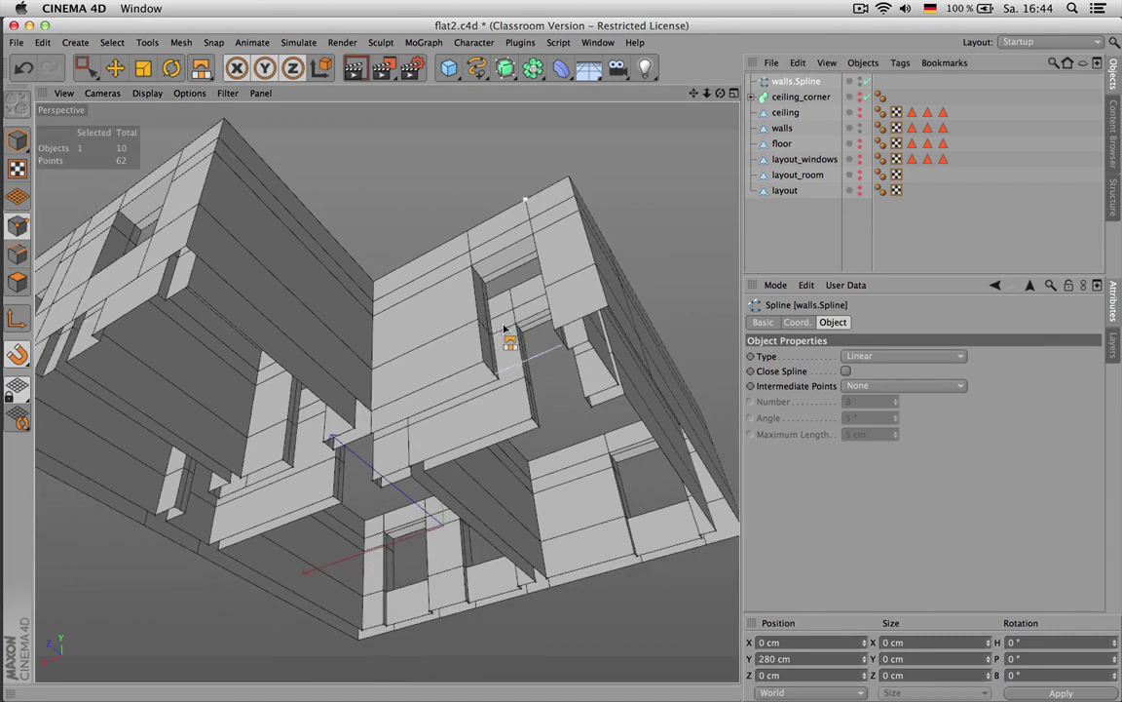
{"action": "key", "text": "space"}
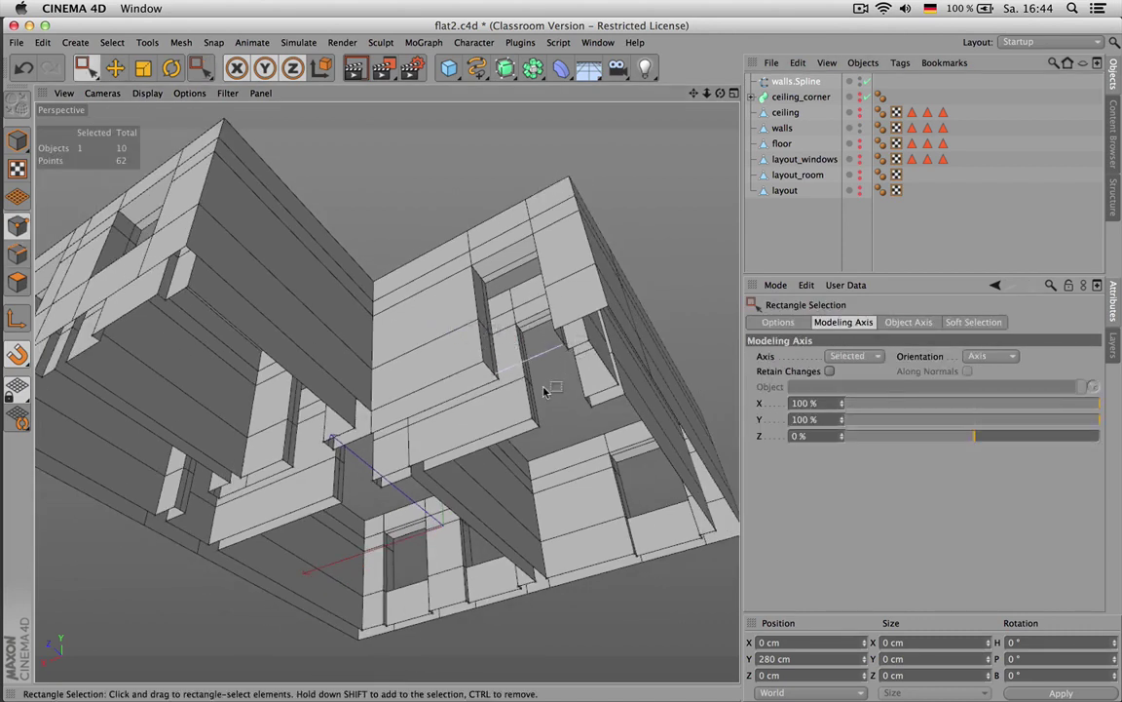
{"action": "left_click_drag", "start_coordinate": [543, 392], "coordinate": [558, 315], "text": "alt"}
{"action": "scroll", "coordinate": [542, 333], "scroll_direction": "up", "scroll_amount": 4}
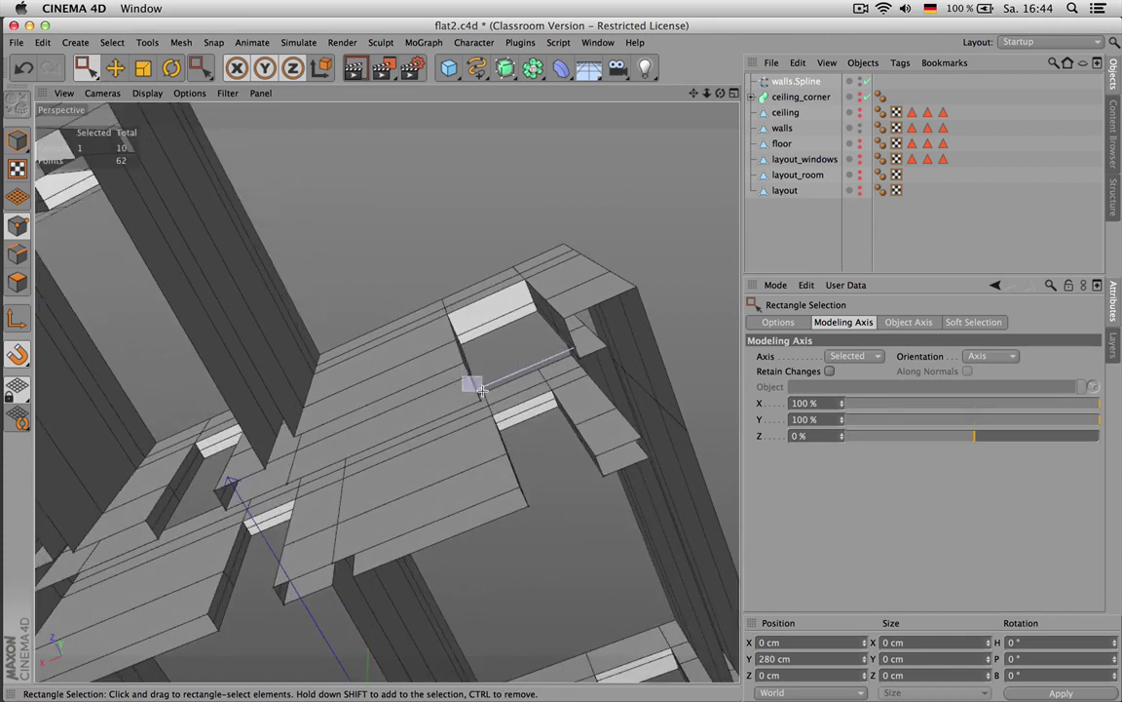
{"action": "left_click", "coordinate": [475, 389]}
{"action": "left_click_drag", "start_coordinate": [569, 341], "coordinate": [582, 351], "text": "shift"}
{"action": "left_click", "coordinate": [808, 81]}
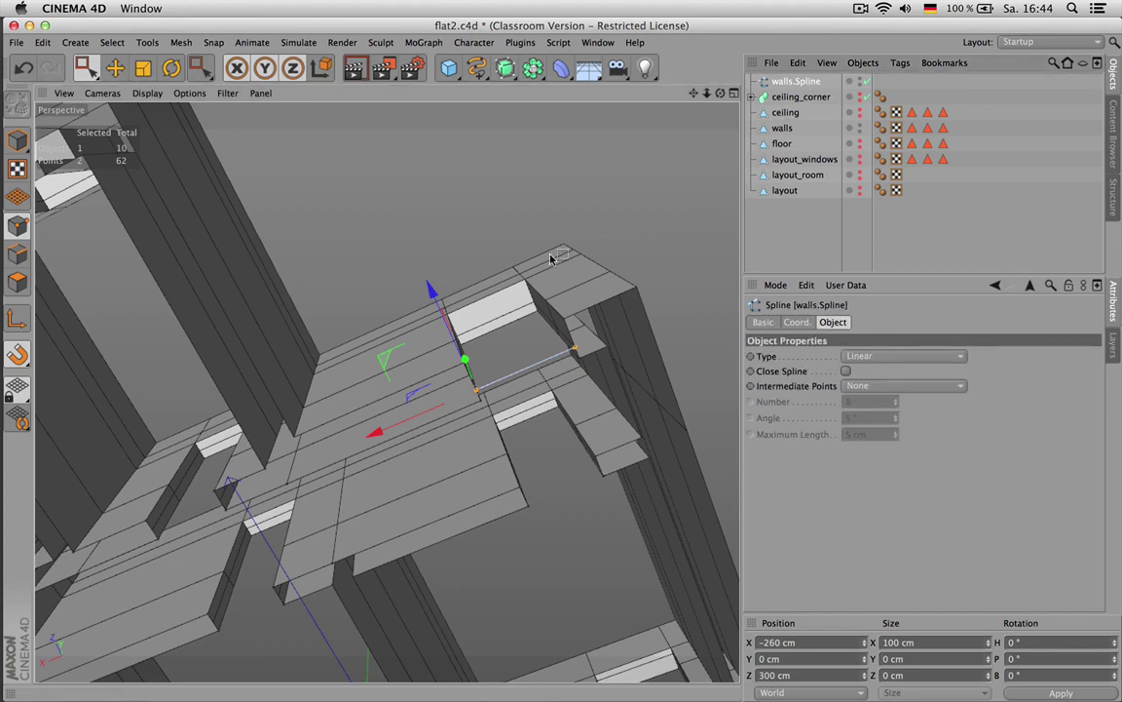
{"action": "left_click", "coordinate": [147, 42]}
{"action": "mouse_move", "coordinate": [176, 45]}
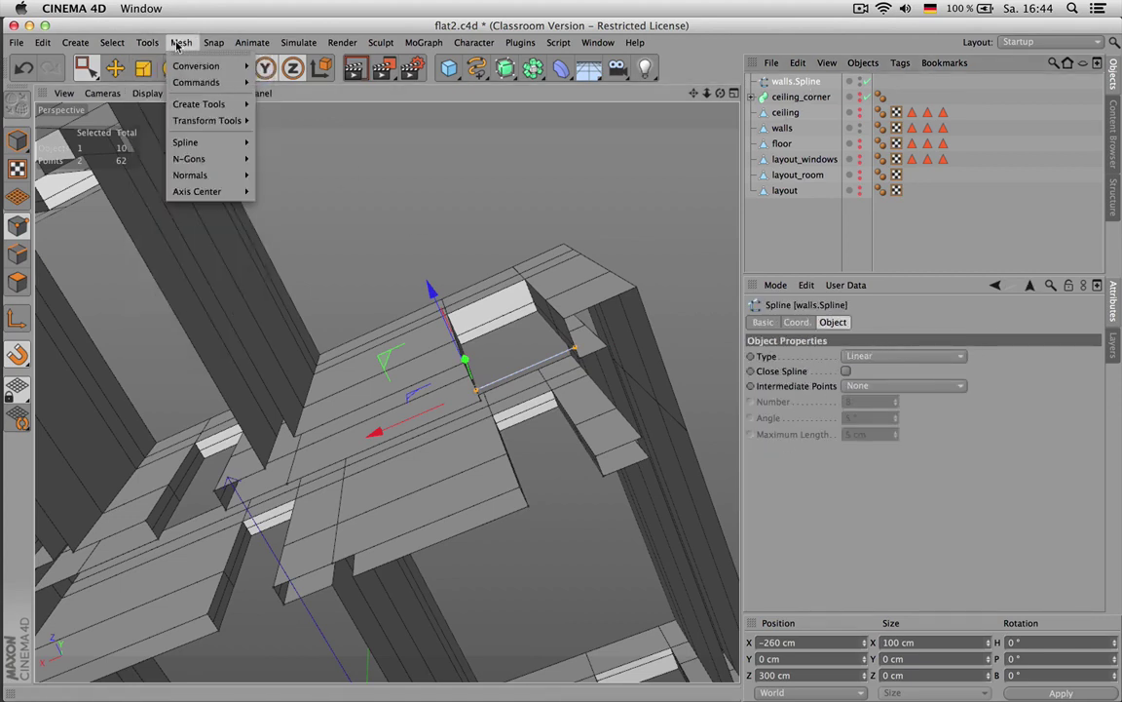
{"action": "mouse_move", "coordinate": [195, 142]}
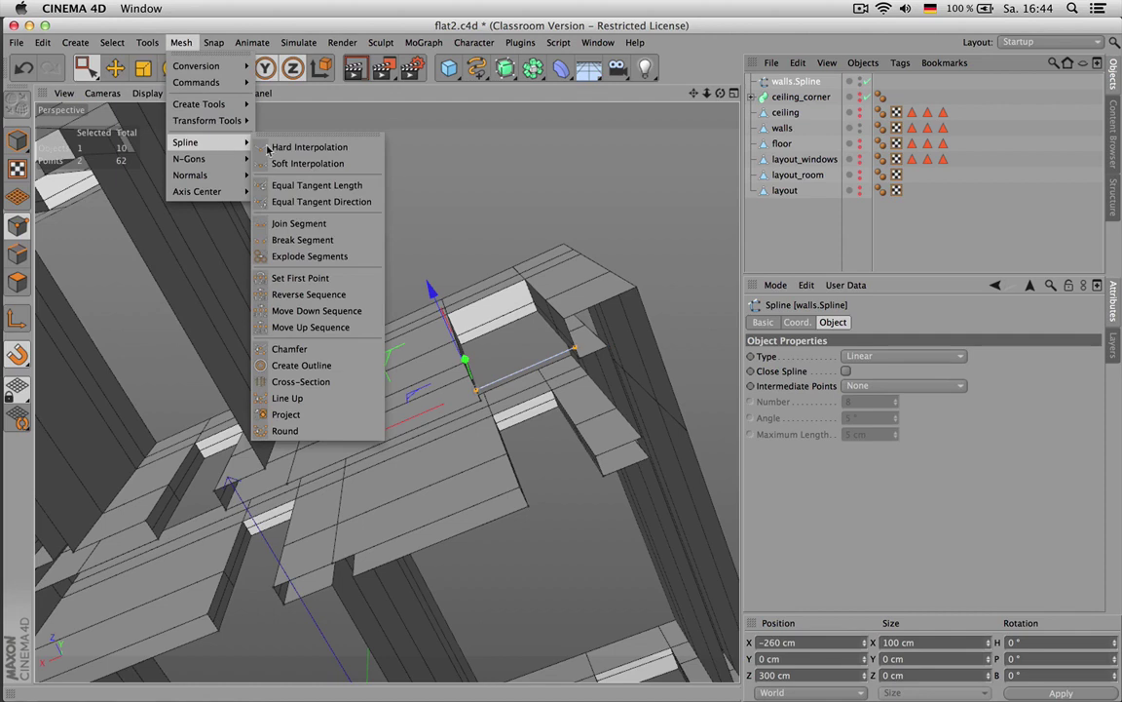
{"action": "left_click", "coordinate": [311, 240]}
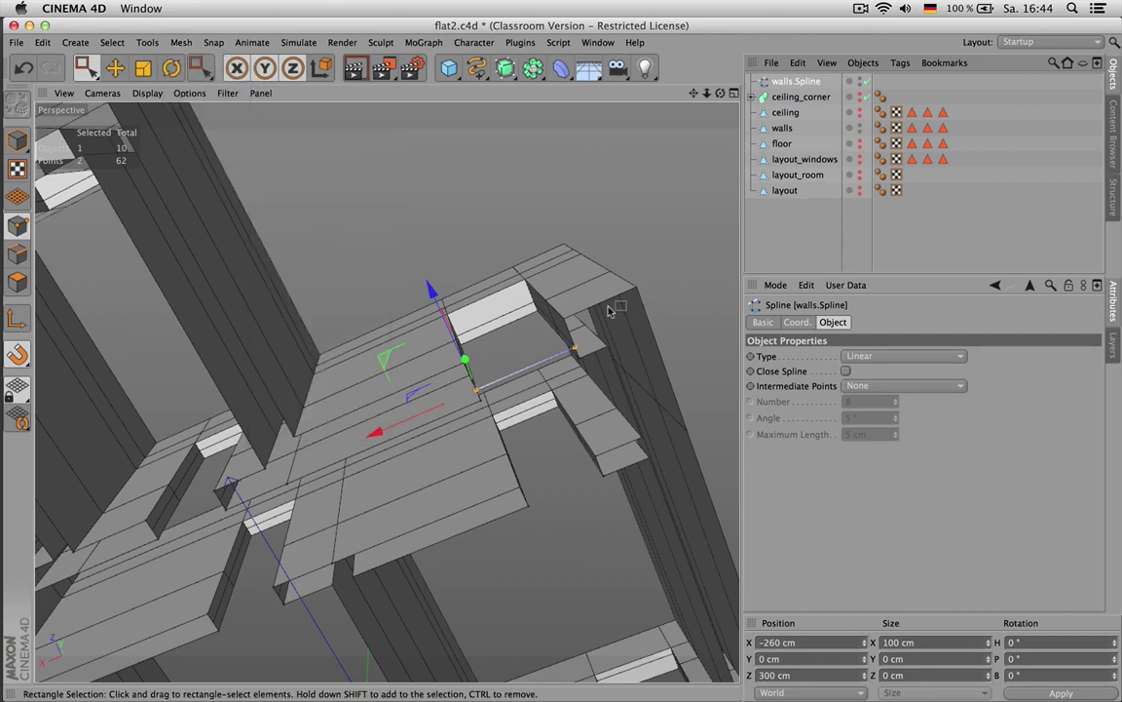
{"action": "key", "text": "Delete"}
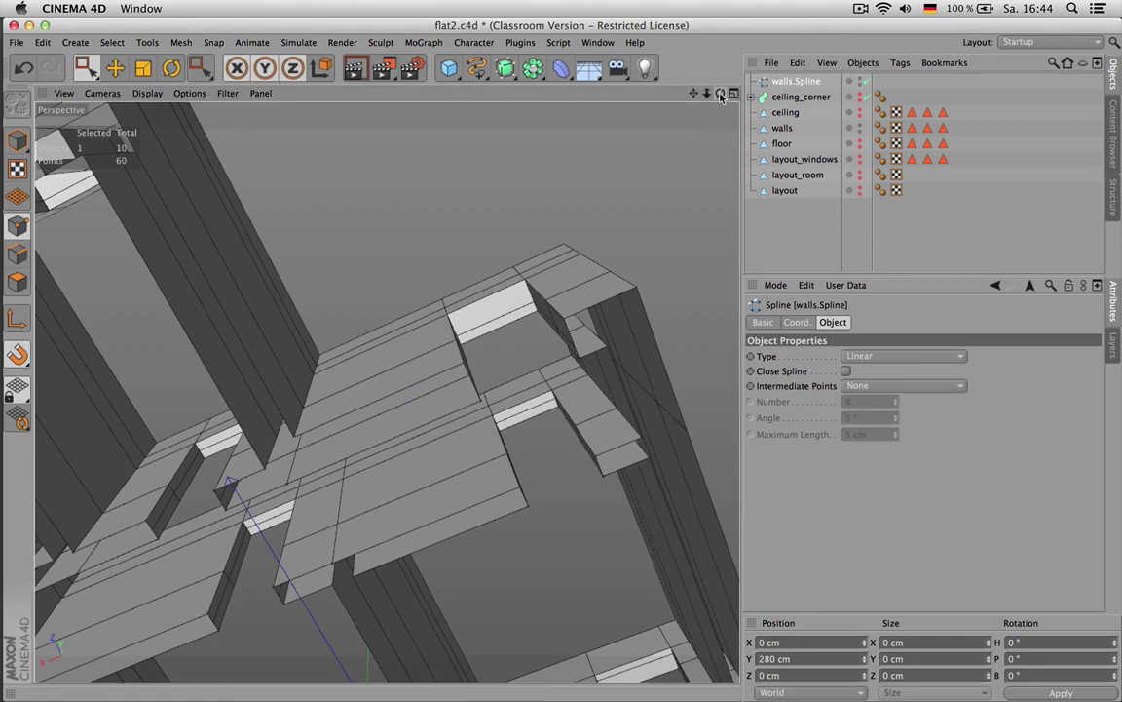
Hide the walls object and delete the surplus midpoint on each of the two long hallway walls of walls.Spline
{"action": "left_click_drag", "start_coordinate": [721, 94], "coordinate": [667, 200]}
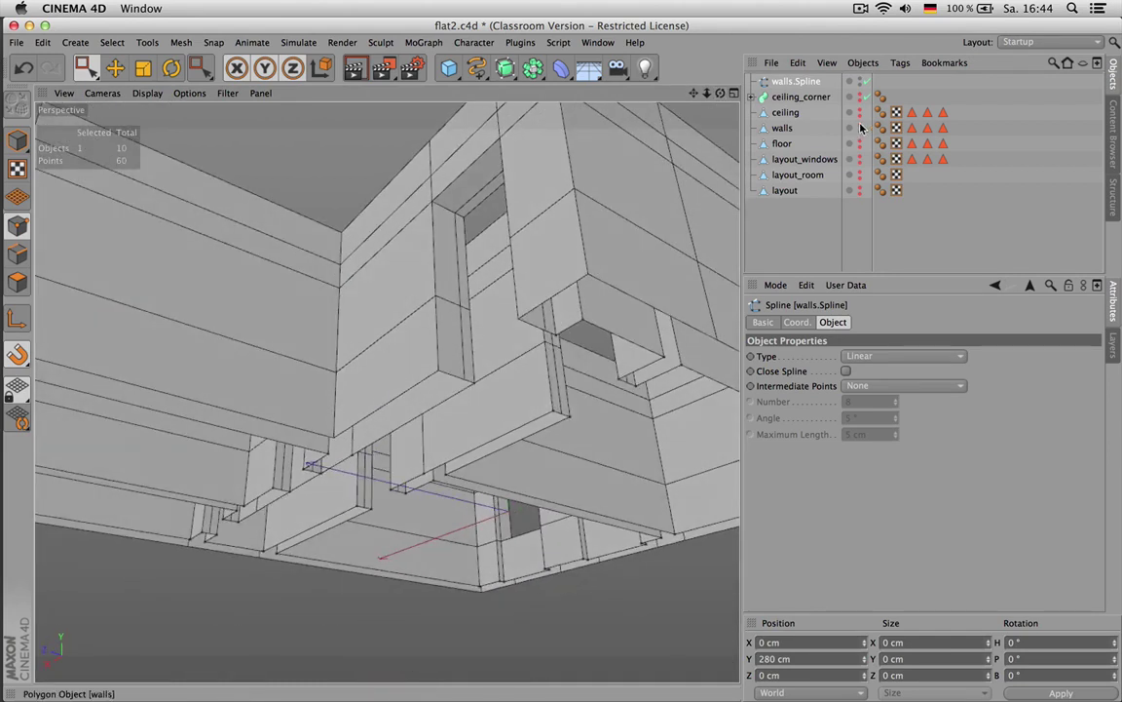
{"action": "left_click", "coordinate": [861, 124]}
{"action": "left_click_drag", "start_coordinate": [721, 94], "coordinate": [646, 178]}
{"action": "left_click_drag", "start_coordinate": [529, 408], "coordinate": [514, 380]}
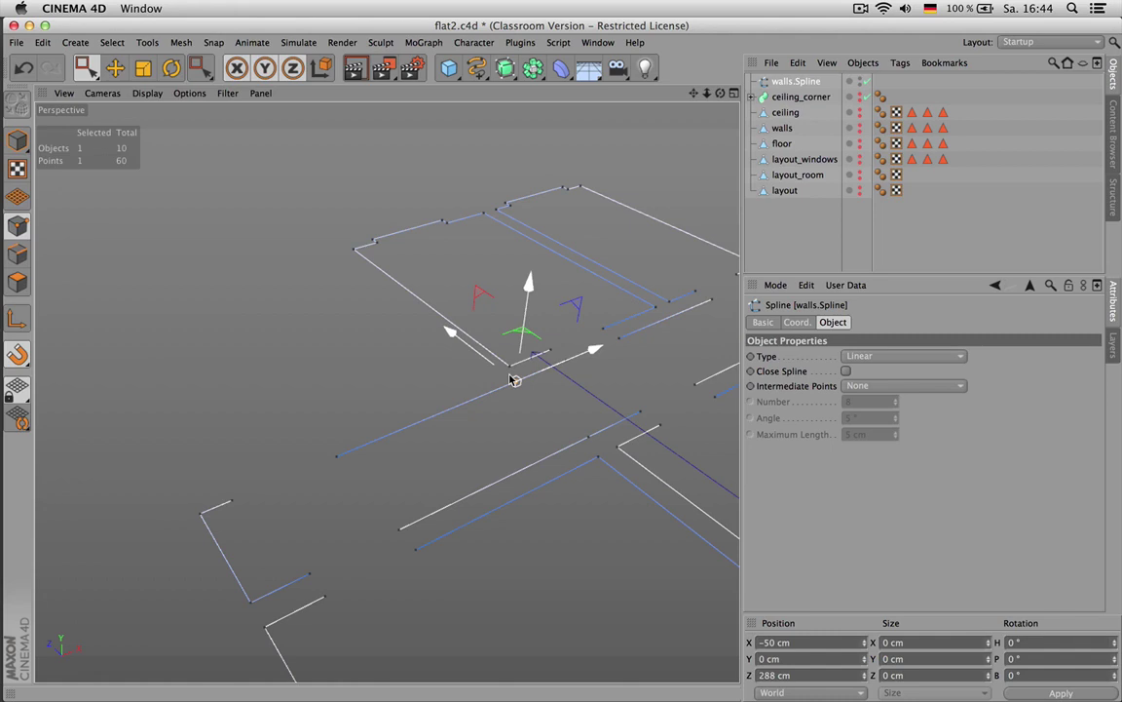
{"action": "key", "text": "Delete"}
{"action": "left_click", "coordinate": [592, 444]}
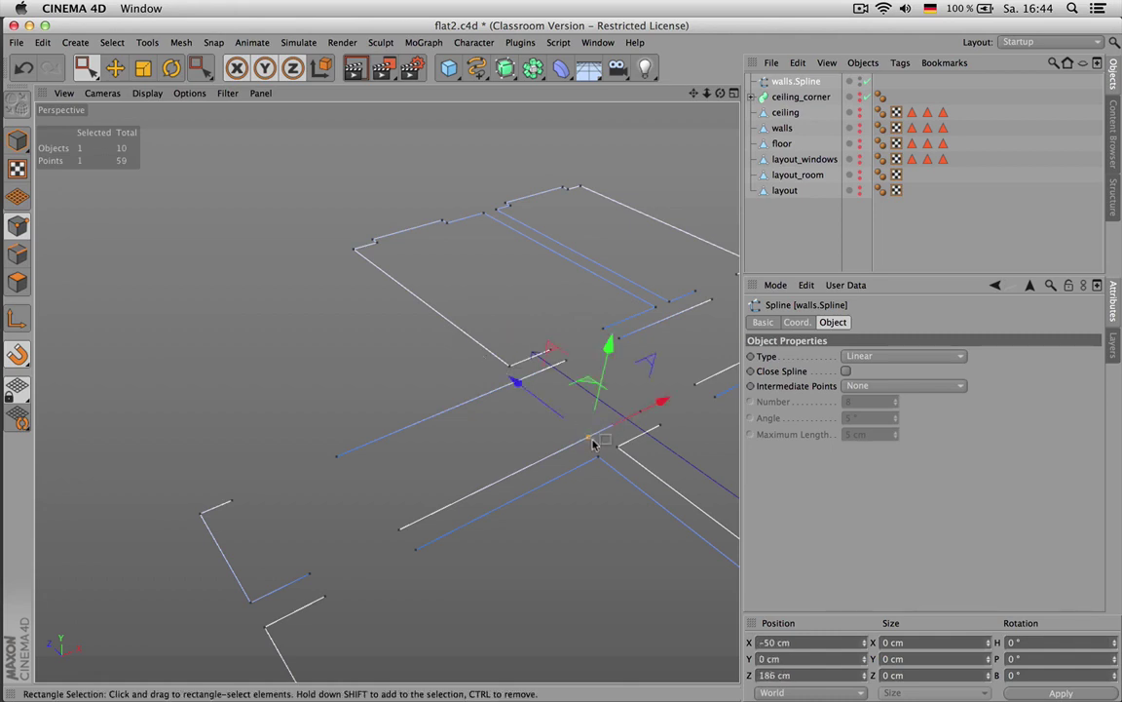
{"action": "key", "text": "Delete"}
{"action": "left_click", "coordinate": [506, 353]}
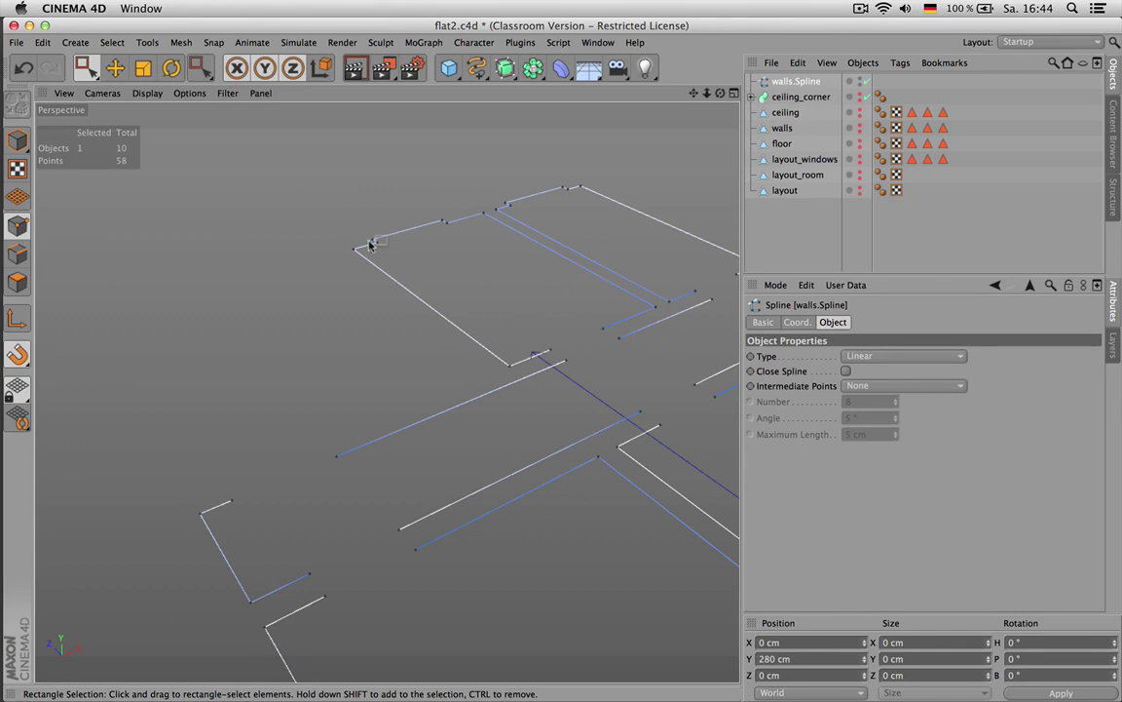
{"action": "left_click_drag", "start_coordinate": [705, 96], "coordinate": [550, 4]}
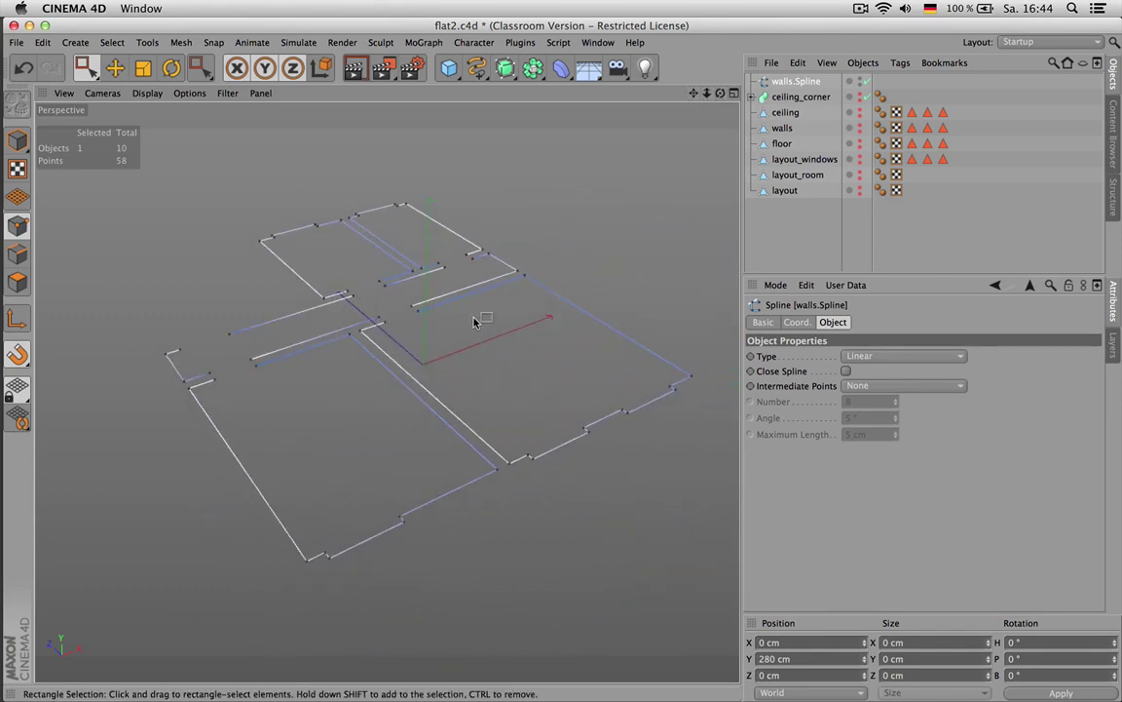
{"action": "left_click_drag", "start_coordinate": [720, 94], "coordinate": [663, 118]}
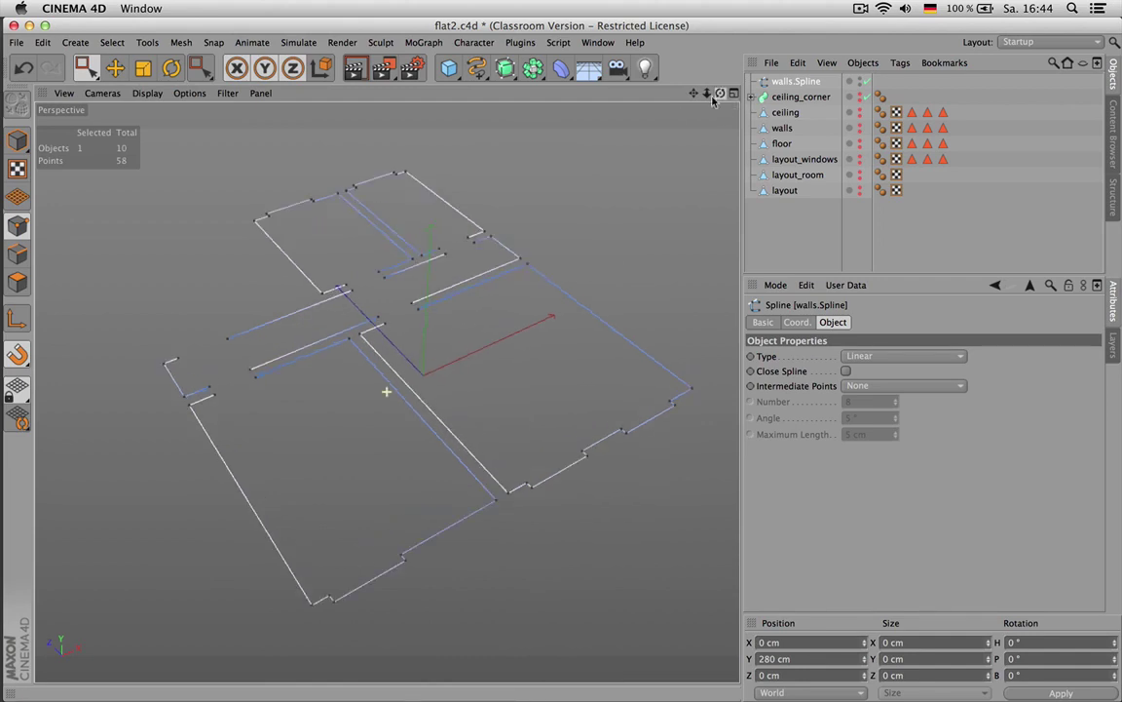
{"action": "left_click", "coordinate": [766, 211]}
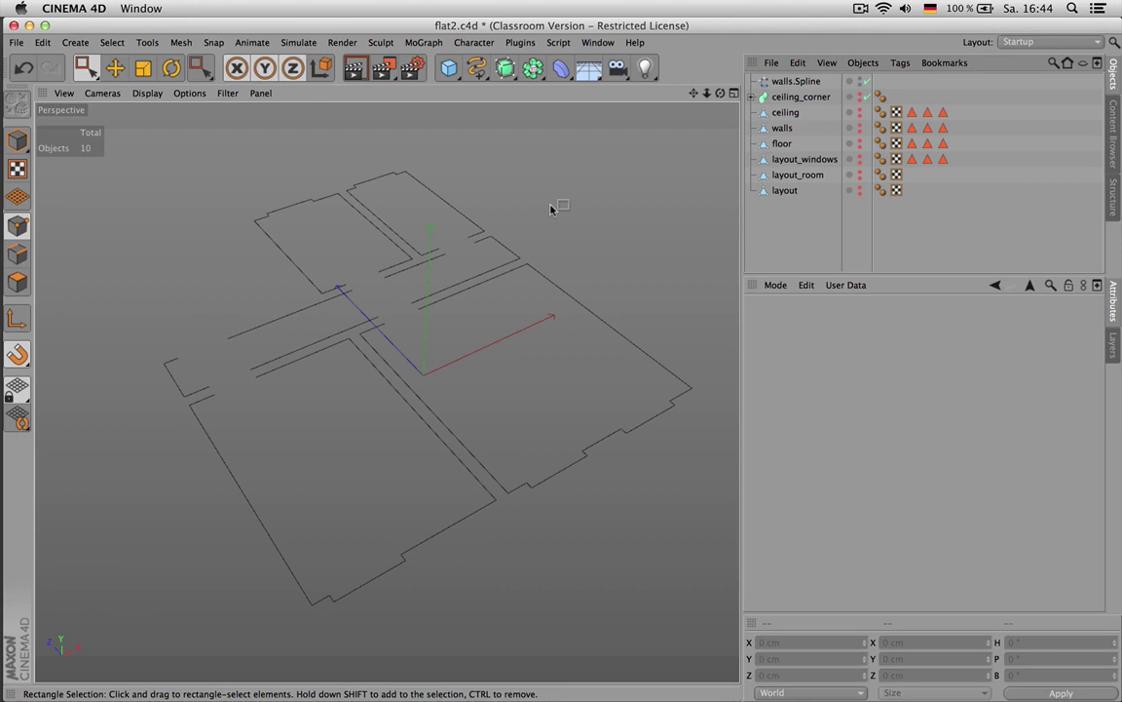
Create a Rectangle spline with a width and height of 12 cm
{"action": "left_click", "coordinate": [477, 68]}
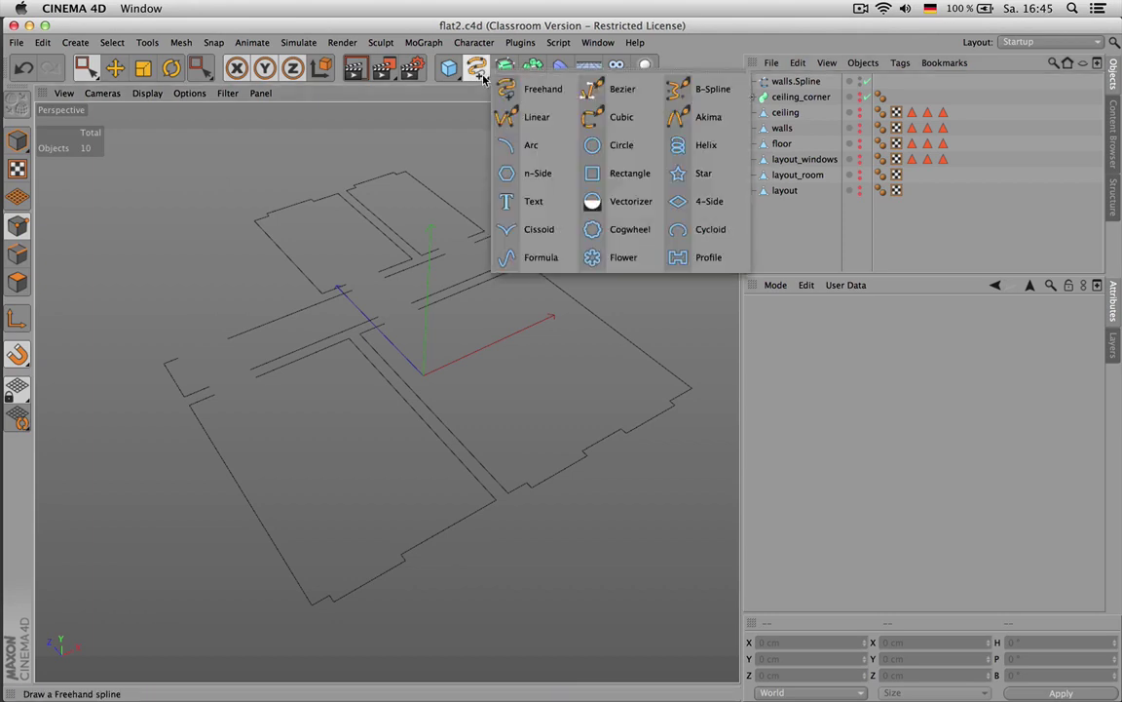
{"action": "left_click", "coordinate": [630, 172]}
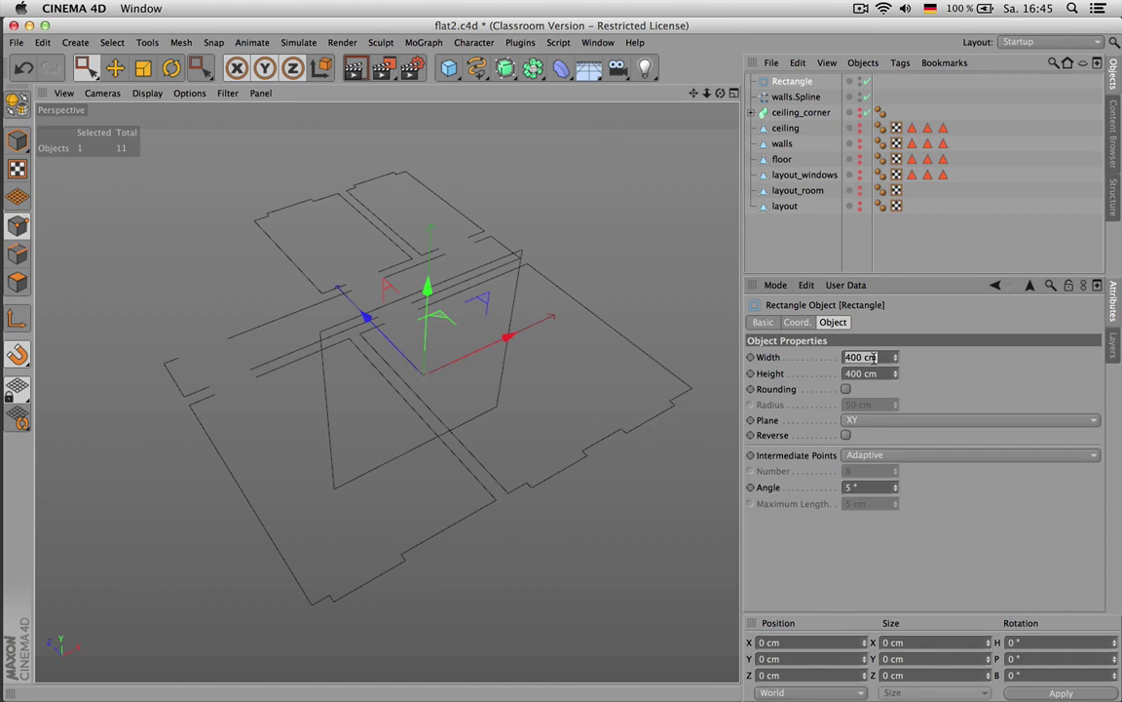
{"action": "type", "text": "12"}
{"action": "key", "text": "Tab"}
{"action": "type", "text": "12"}
{"action": "key", "text": "Return"}
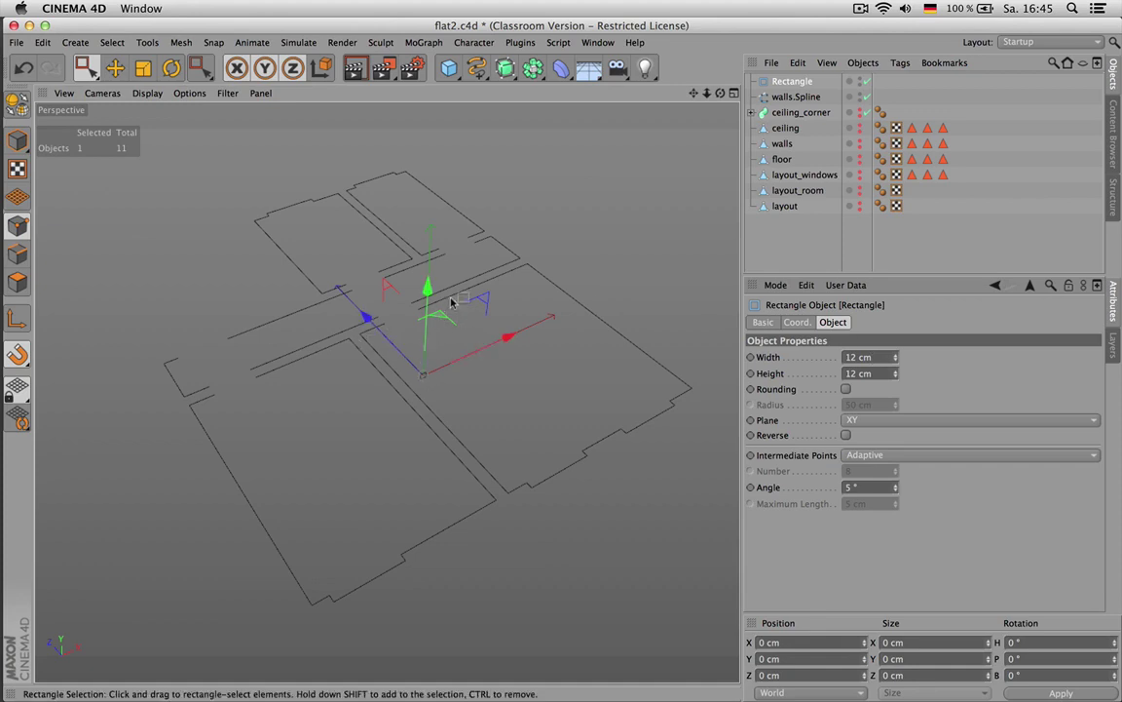
Show the rectangle spline in the front view and make it editable
{"action": "middle_click", "coordinate": [358, 538]}
{"action": "middle_click", "coordinate": [570, 450]}
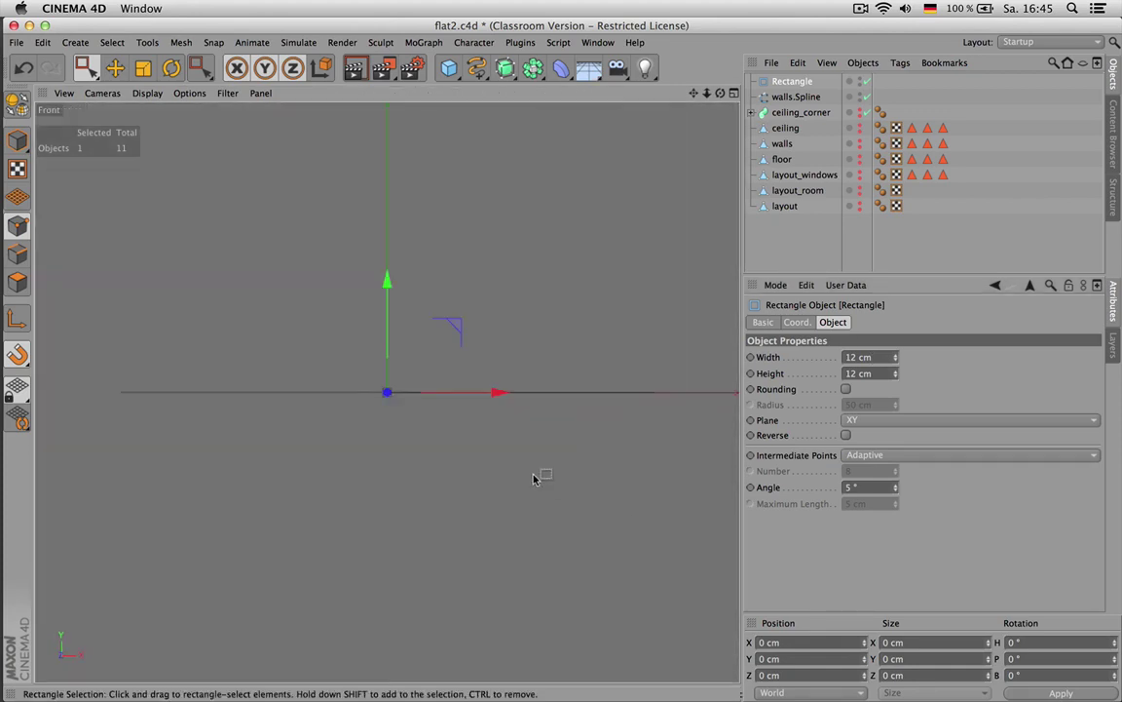
{"action": "scroll", "coordinate": [514, 392], "scroll_direction": "down", "scroll_amount": 4}
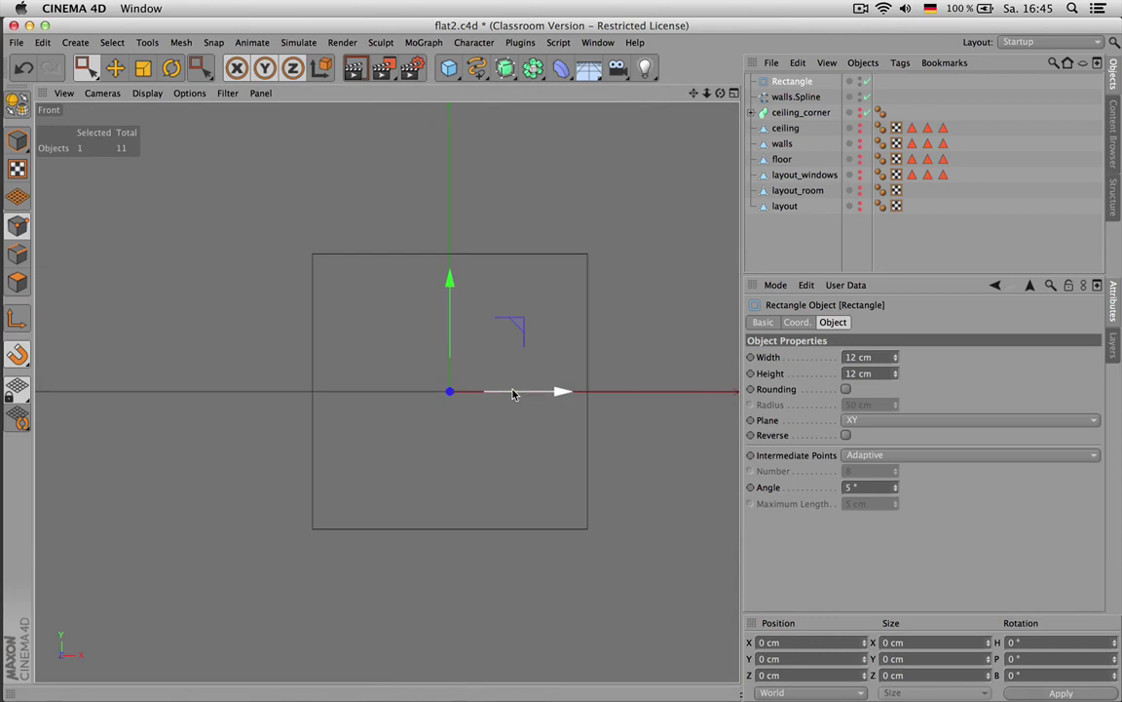
{"action": "key", "text": "c"}
{"action": "left_click", "coordinate": [618, 197]}
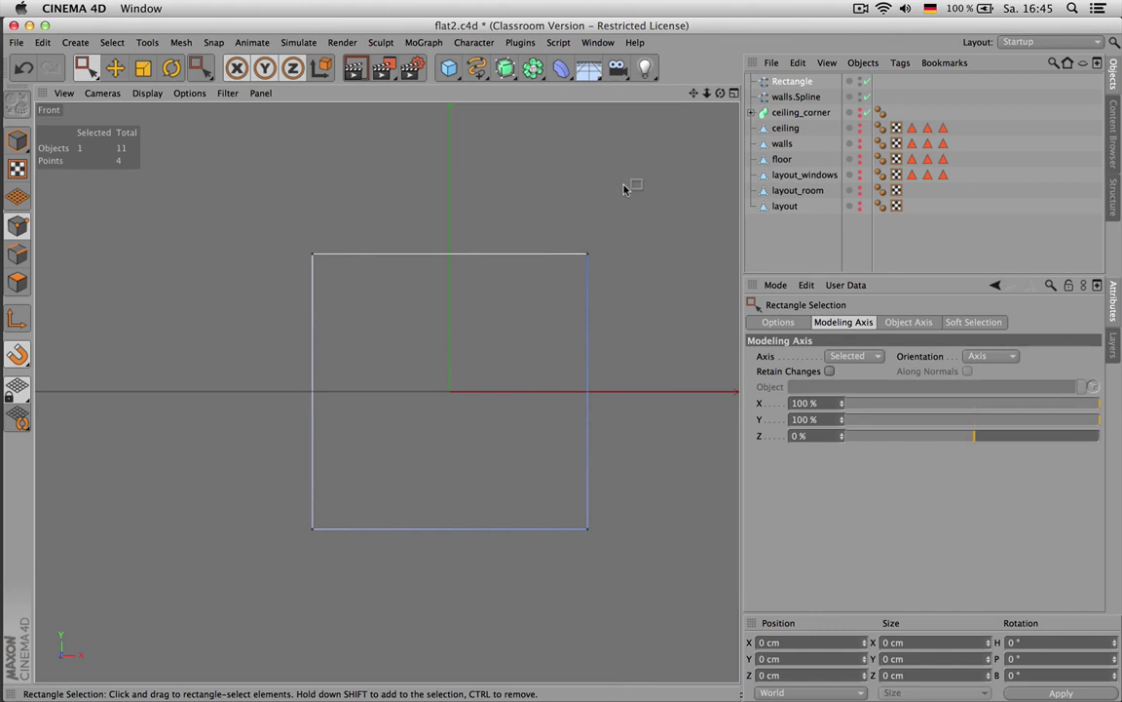
Subdivide the rectangle spline to add a midpoint on each side, and delete its lower and right points, leaving an upper-left triangle
{"action": "left_click_drag", "start_coordinate": [629, 185], "coordinate": [289, 609]}
{"action": "key", "text": "u"}
{"action": "key", "text": "shift+s"}
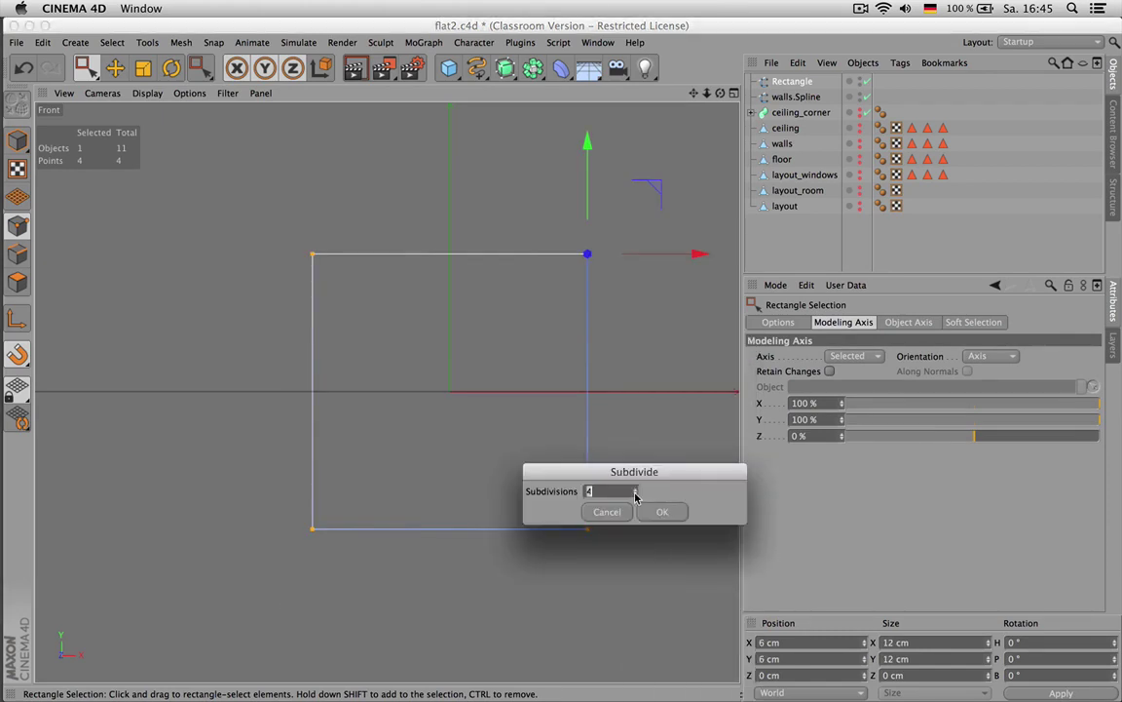
{"action": "key", "text": "Return"}
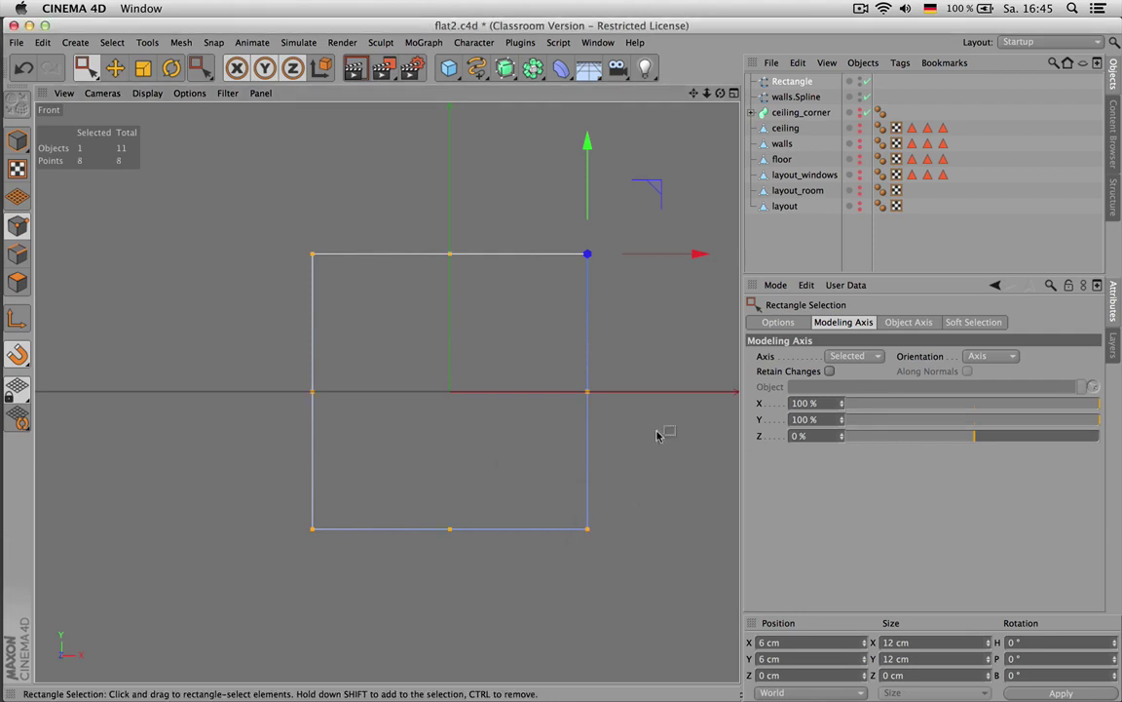
{"action": "left_click_drag", "start_coordinate": [642, 569], "coordinate": [285, 491]}
{"action": "key", "text": "Delete"}
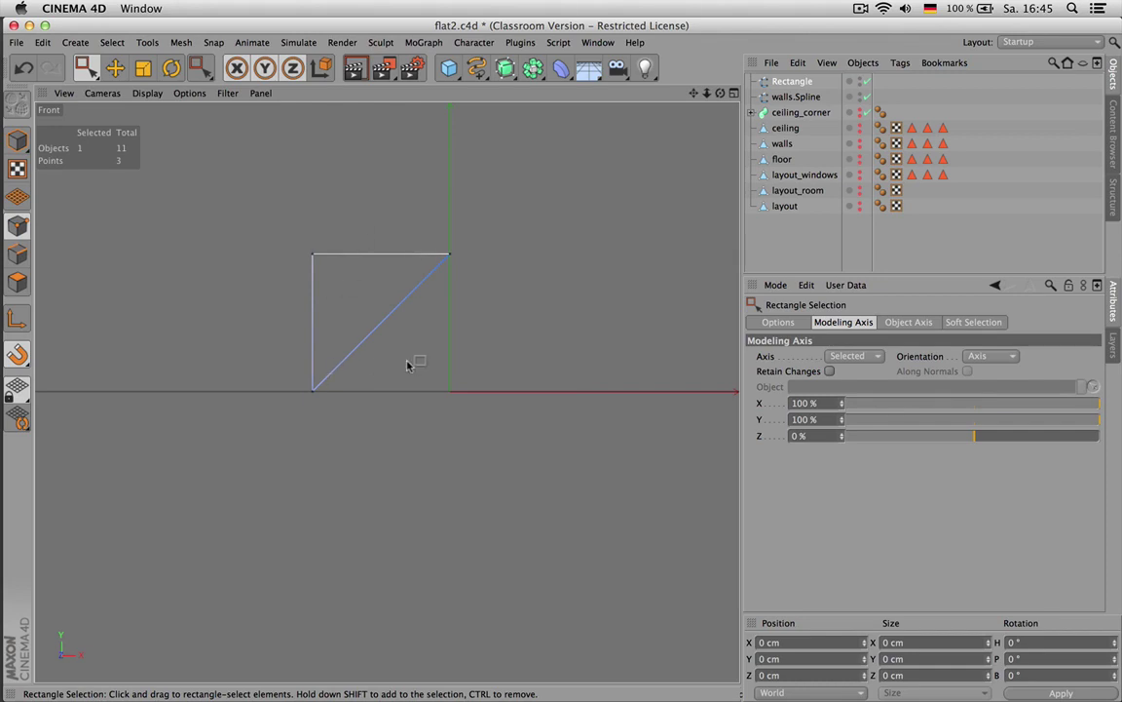
Narrow the triangle to about 1.34 cm wide using its two left points, and add a fourth corner point at X 0, Y 0
{"action": "left_click_drag", "start_coordinate": [265, 203], "coordinate": [322, 410]}
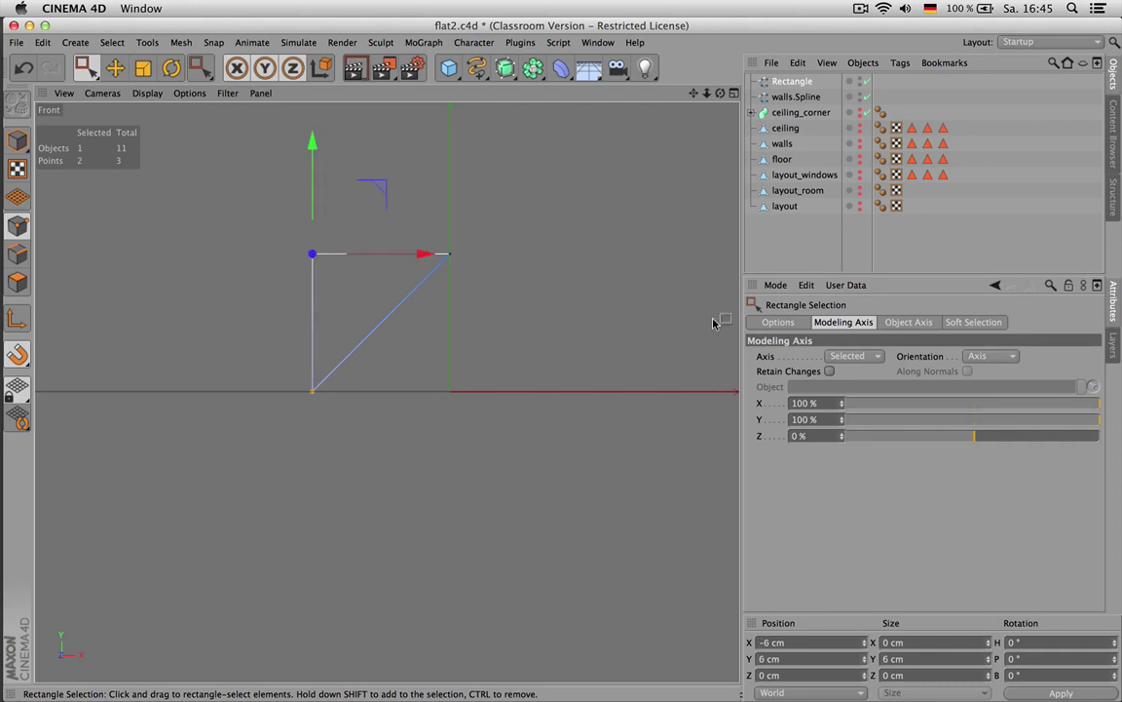
{"action": "left_click_drag", "start_coordinate": [410, 260], "coordinate": [513, 256]}
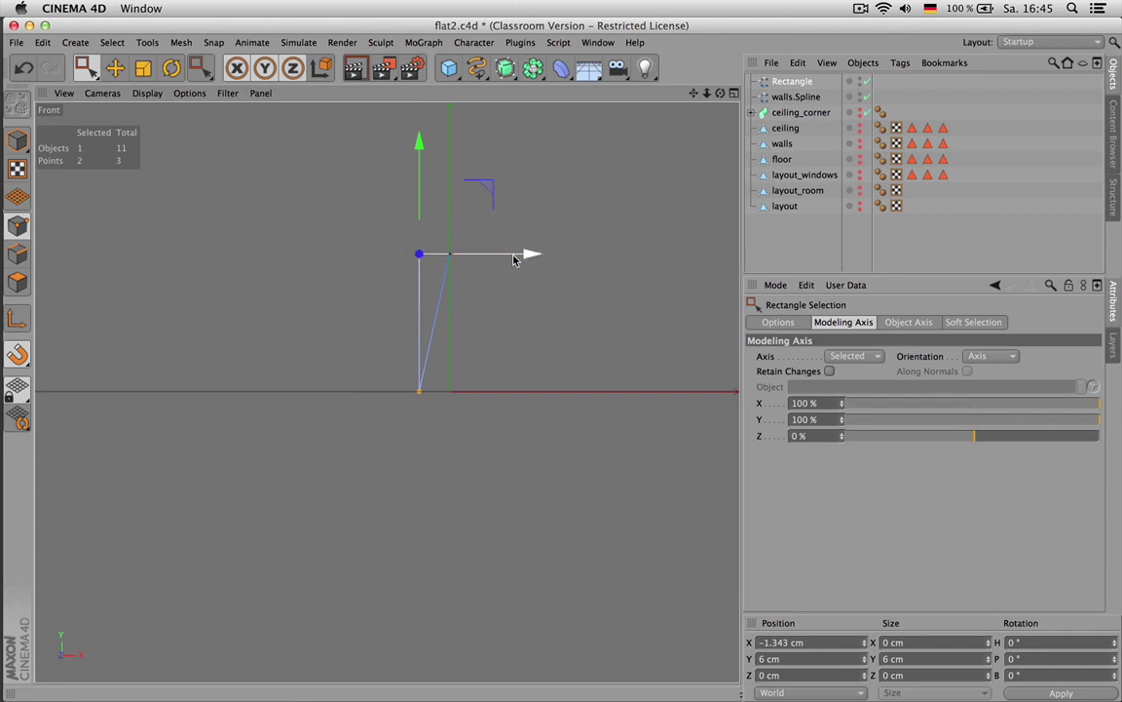
{"action": "left_click", "coordinate": [435, 313], "text": "ctrl"}
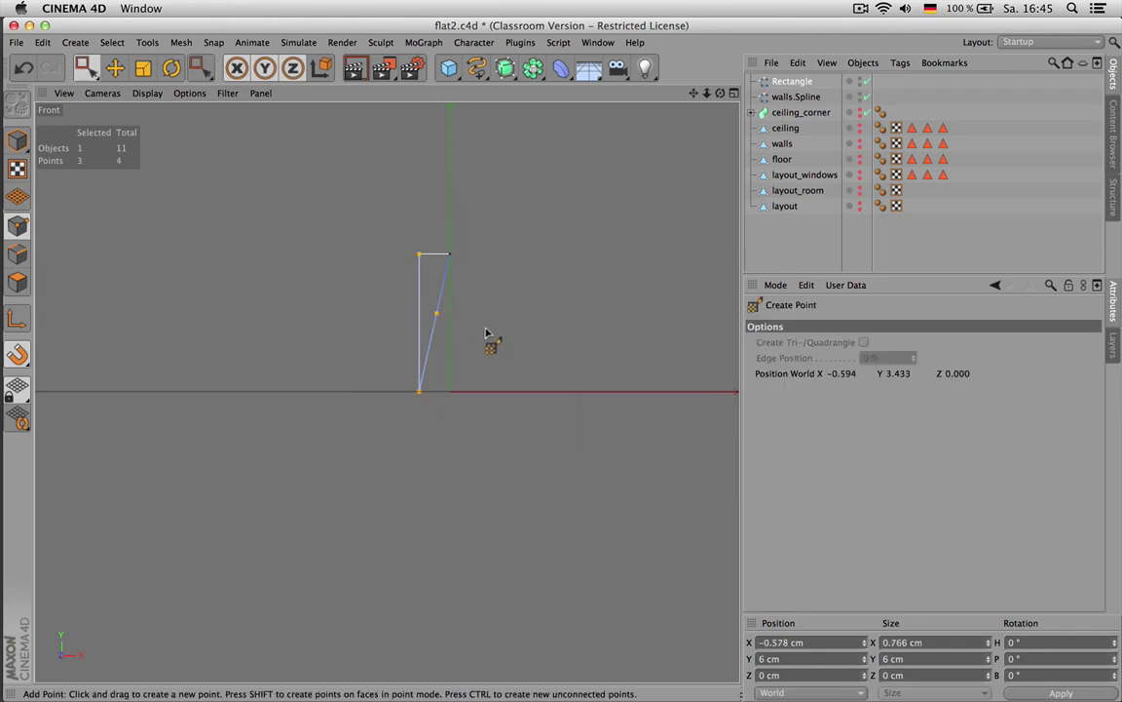
{"action": "left_click_drag", "start_coordinate": [478, 336], "coordinate": [426, 304]}
{"action": "left_click", "coordinate": [807, 642]}
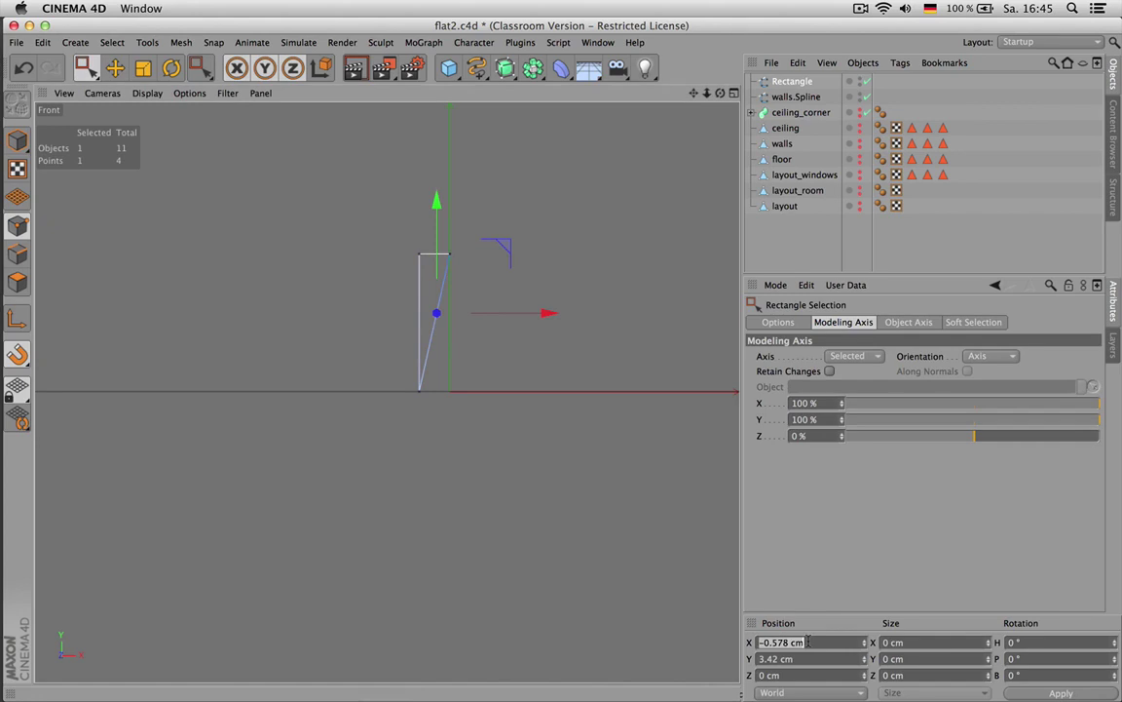
{"action": "type", "text": "0"}
{"action": "key", "text": "Tab"}
{"action": "type", "text": "0"}
{"action": "key", "text": "Tab"}
{"action": "key", "text": "Return"}
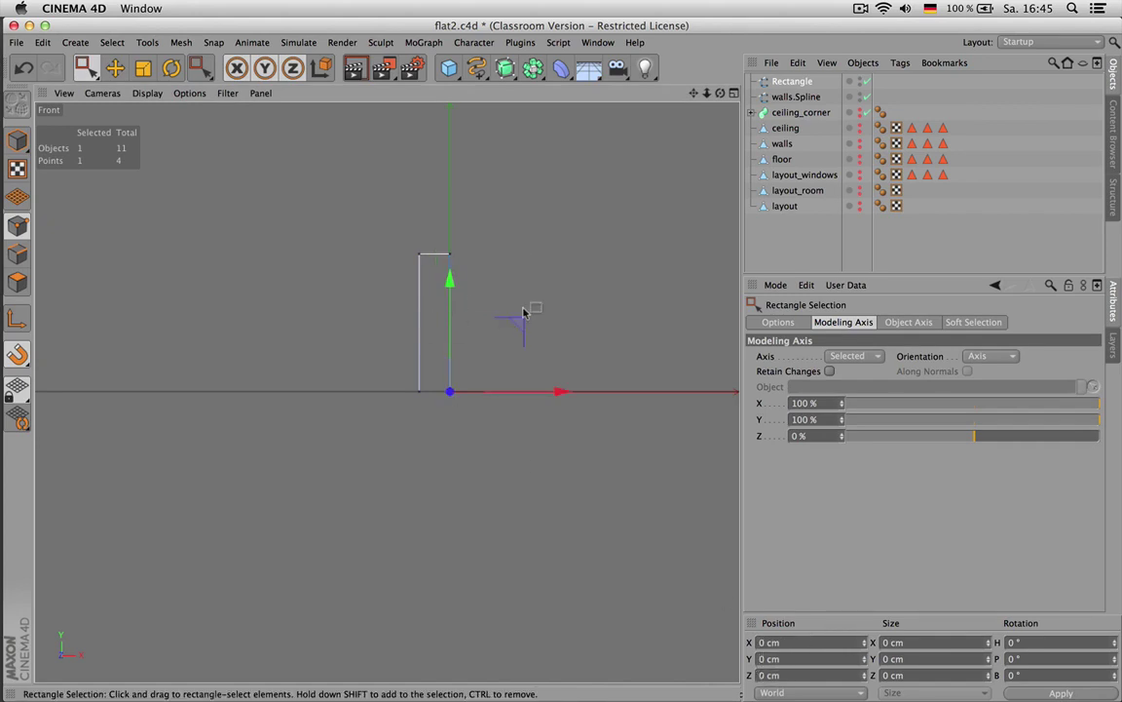
Examine the four-point profile in the perspective view against the floor-level spline, and return to the front view
{"action": "middle_click", "coordinate": [523, 312]}
{"action": "scroll", "coordinate": [244, 238], "scroll_direction": "up", "scroll_amount": 4}
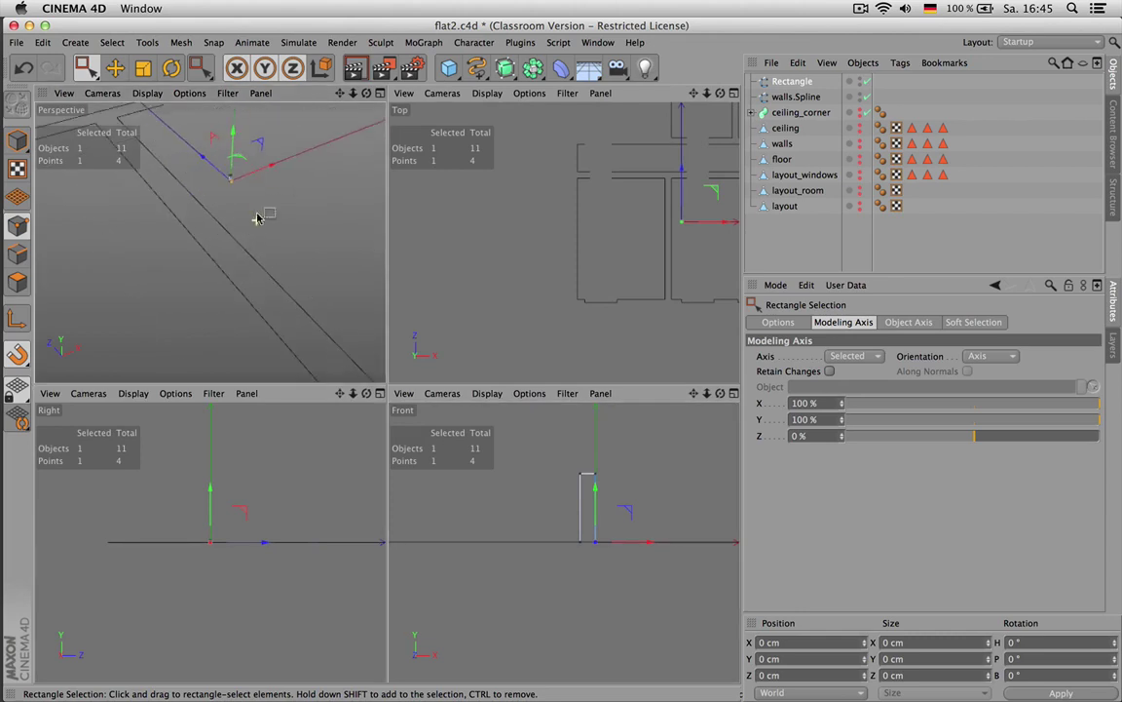
{"action": "middle_click", "coordinate": [267, 212]}
{"action": "scroll", "coordinate": [419, 264], "scroll_direction": "up", "scroll_amount": 4}
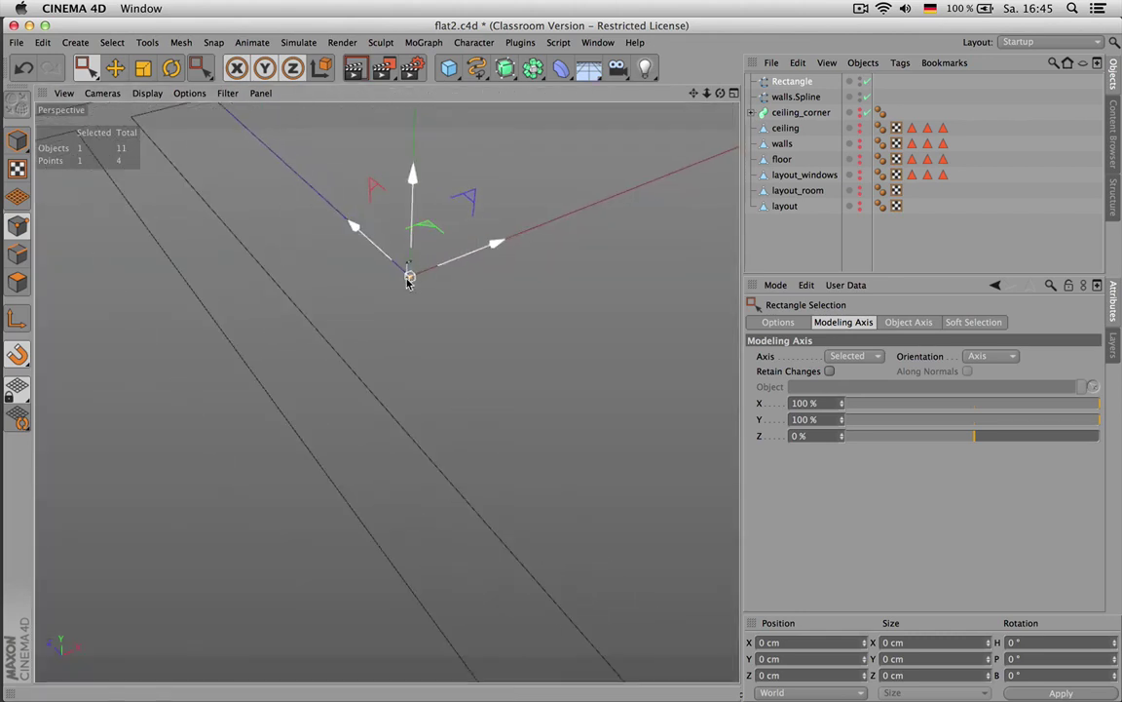
{"action": "left_click", "coordinate": [462, 322]}
{"action": "scroll", "coordinate": [439, 312], "scroll_direction": "down", "scroll_amount": 4}
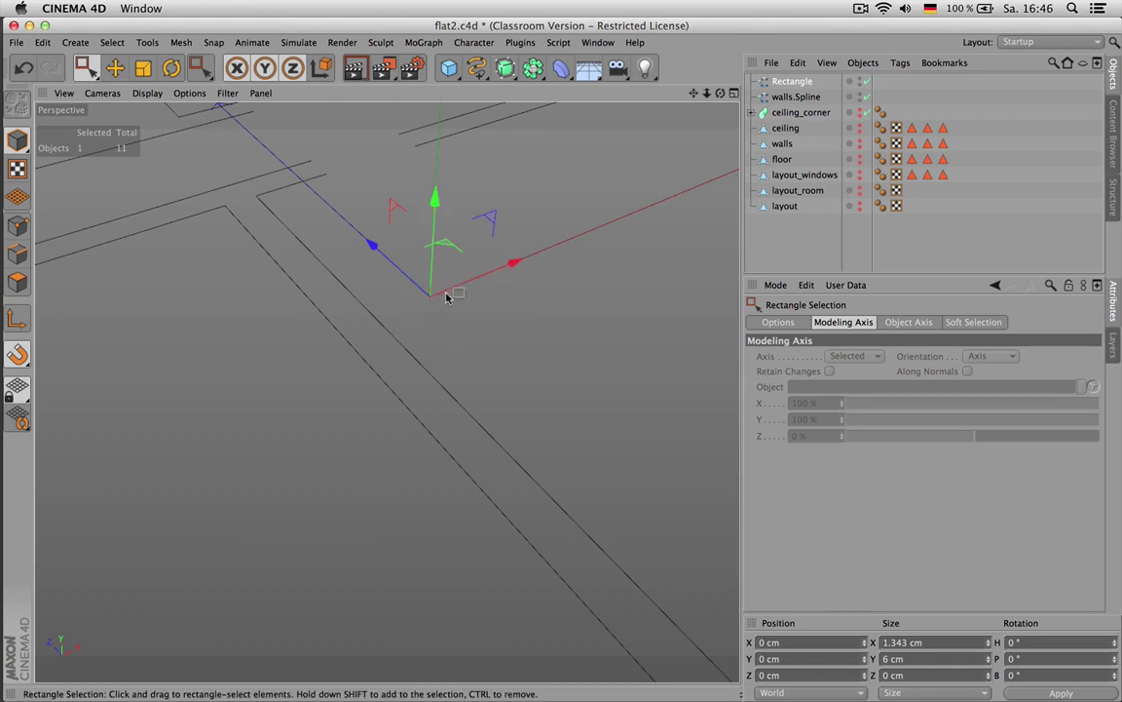
{"action": "middle_click", "coordinate": [470, 328]}
{"action": "middle_click", "coordinate": [291, 279]}
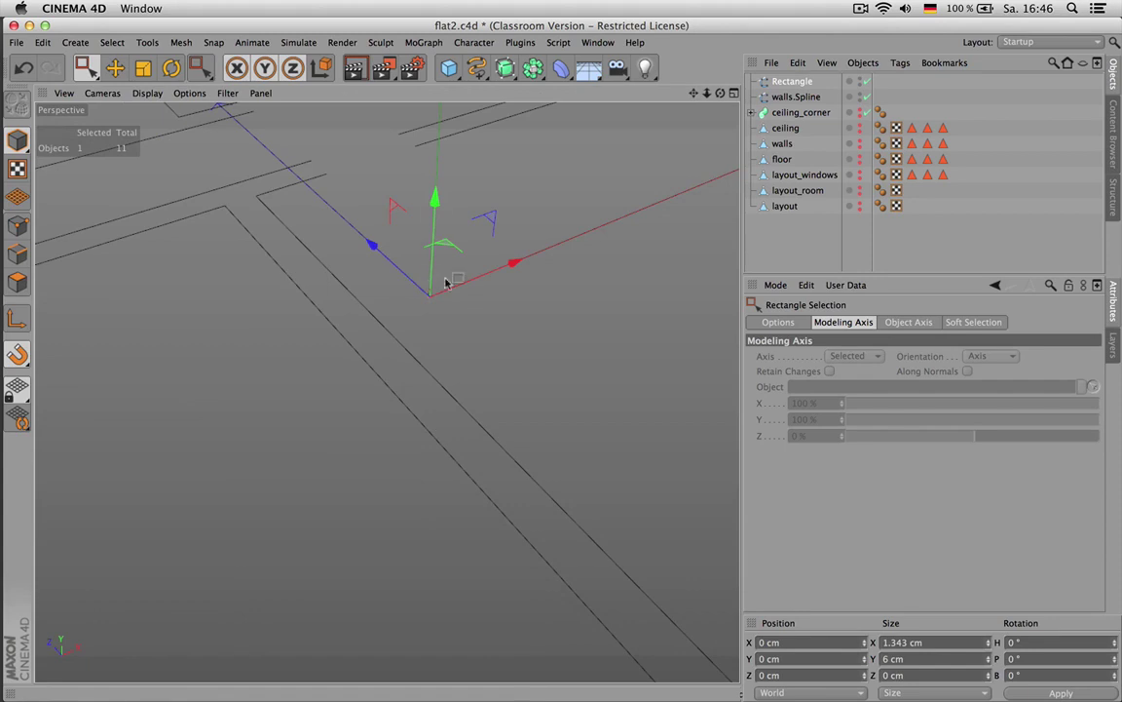
{"action": "middle_click", "coordinate": [530, 332]}
{"action": "middle_click", "coordinate": [475, 411]}
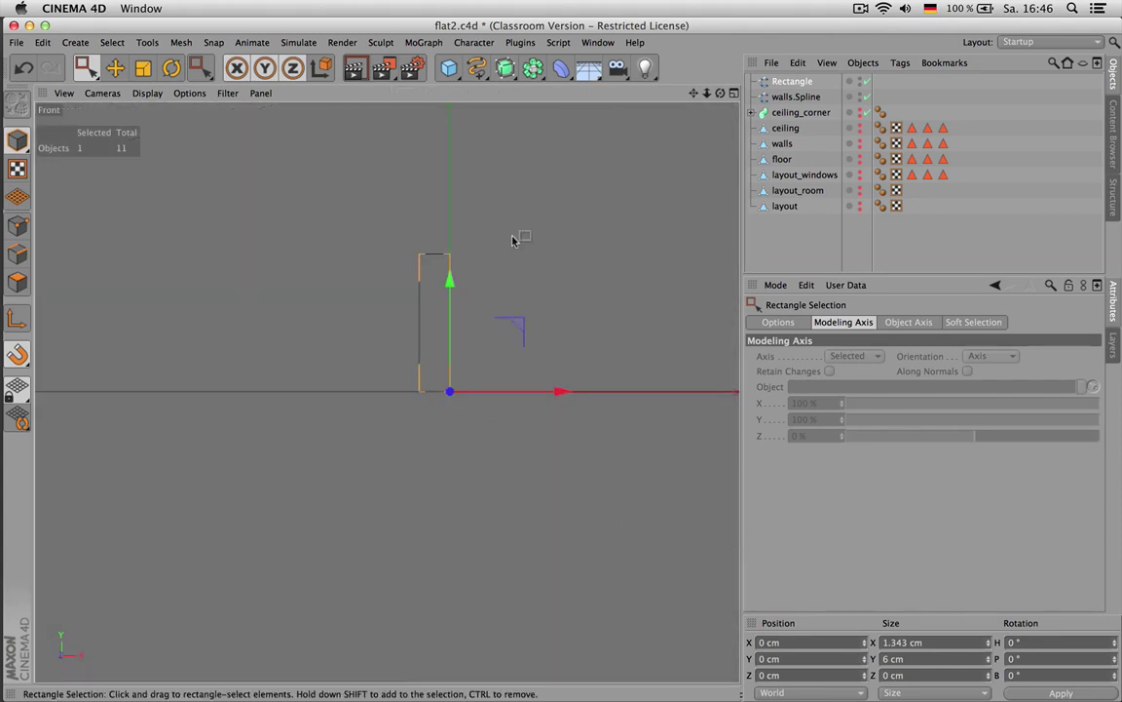
Chamfer the Rectangle spline's upper-left corner point with a rounded radius of about 0.66 cm
{"action": "left_click_drag", "start_coordinate": [695, 92], "coordinate": [699, 164]}
{"action": "left_click", "coordinate": [810, 96]}
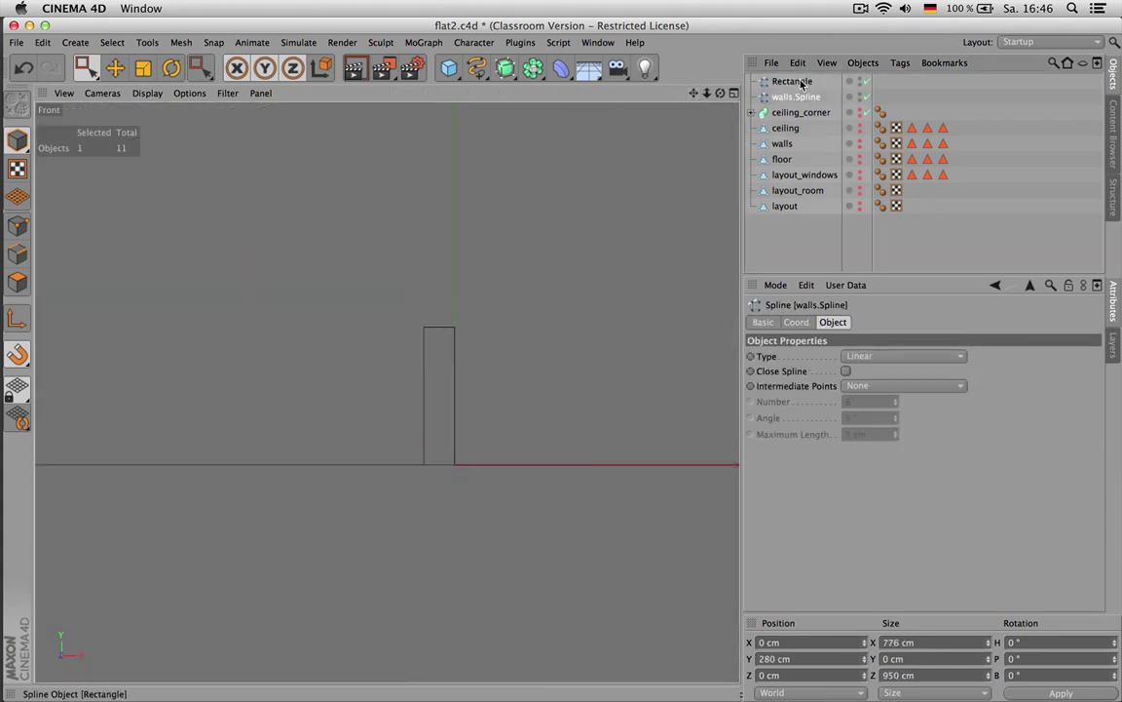
{"action": "left_click", "coordinate": [801, 83]}
{"action": "key", "text": "Return"}
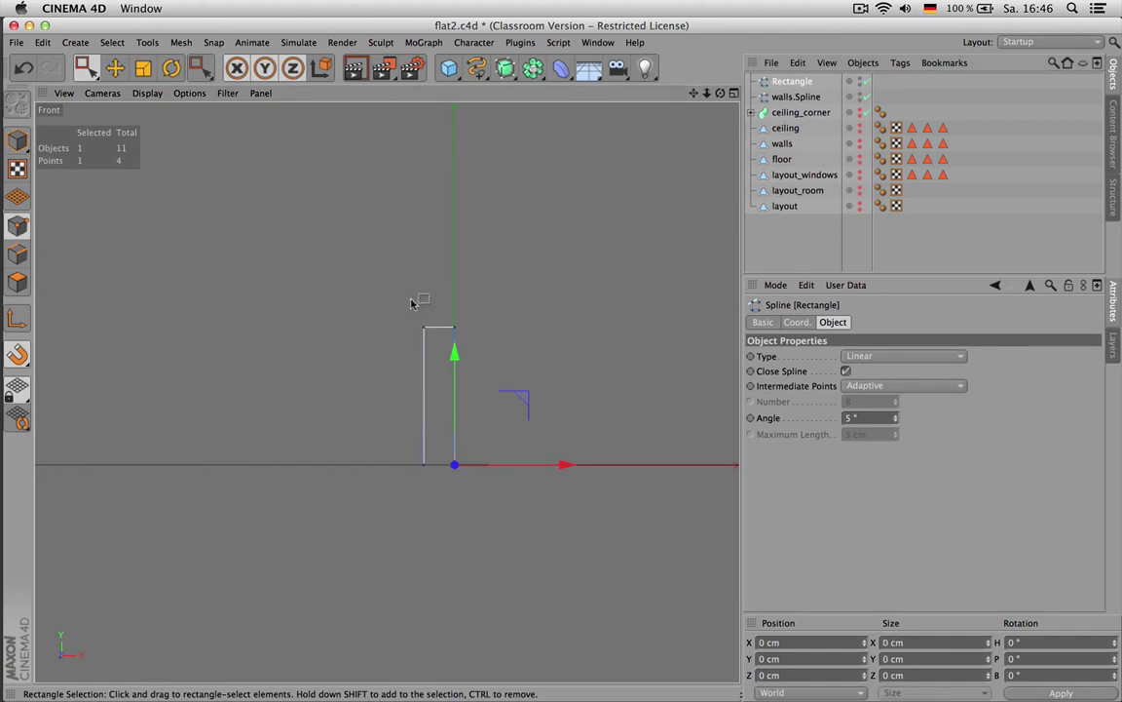
{"action": "left_click_drag", "start_coordinate": [411, 297], "coordinate": [431, 337]}
{"action": "key", "text": "shift+c"}
{"action": "type", "text": "cham"}
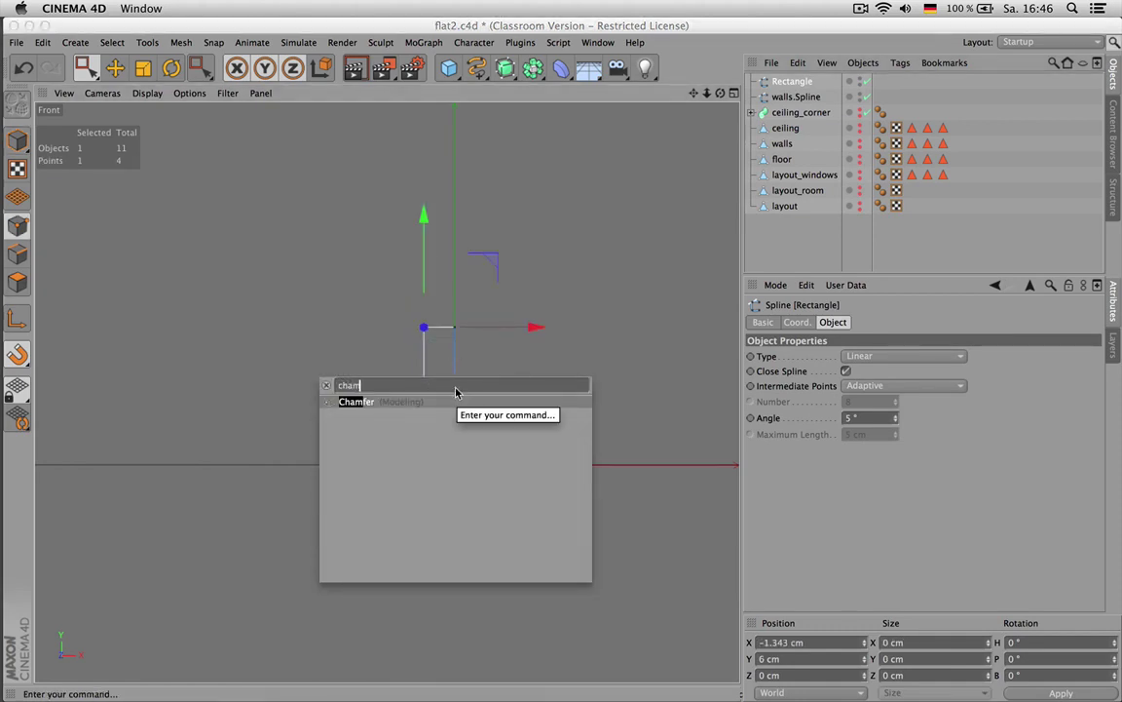
{"action": "key", "text": "Return"}
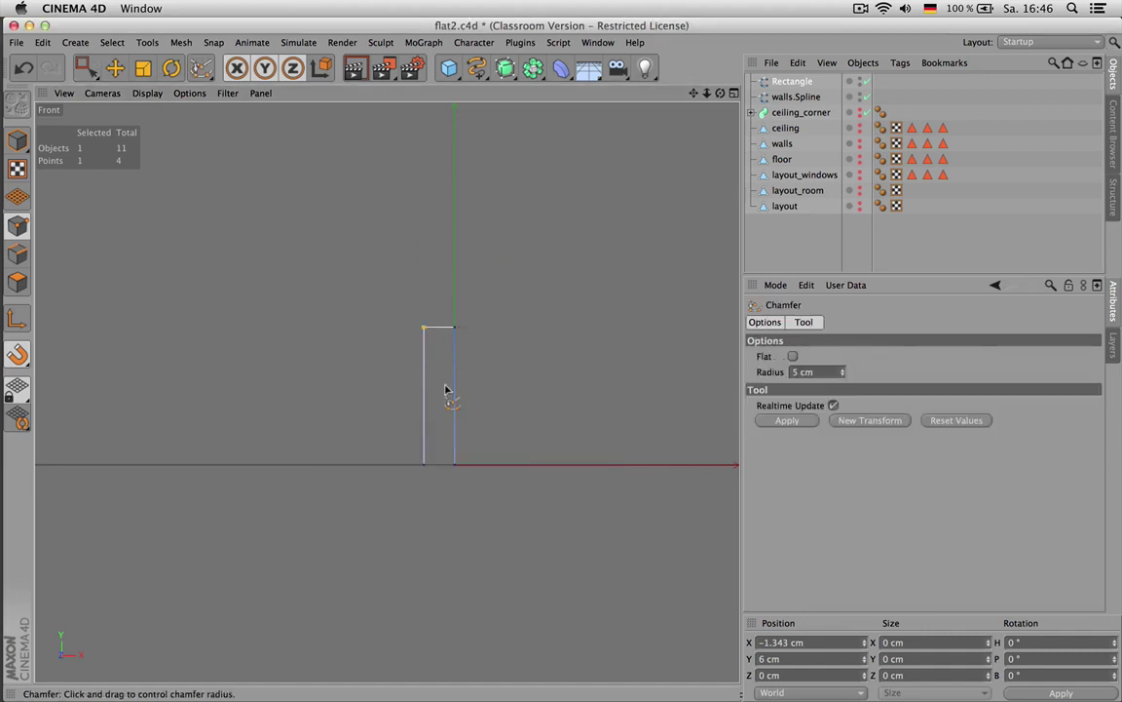
{"action": "left_click_drag", "start_coordinate": [468, 227], "coordinate": [485, 226]}
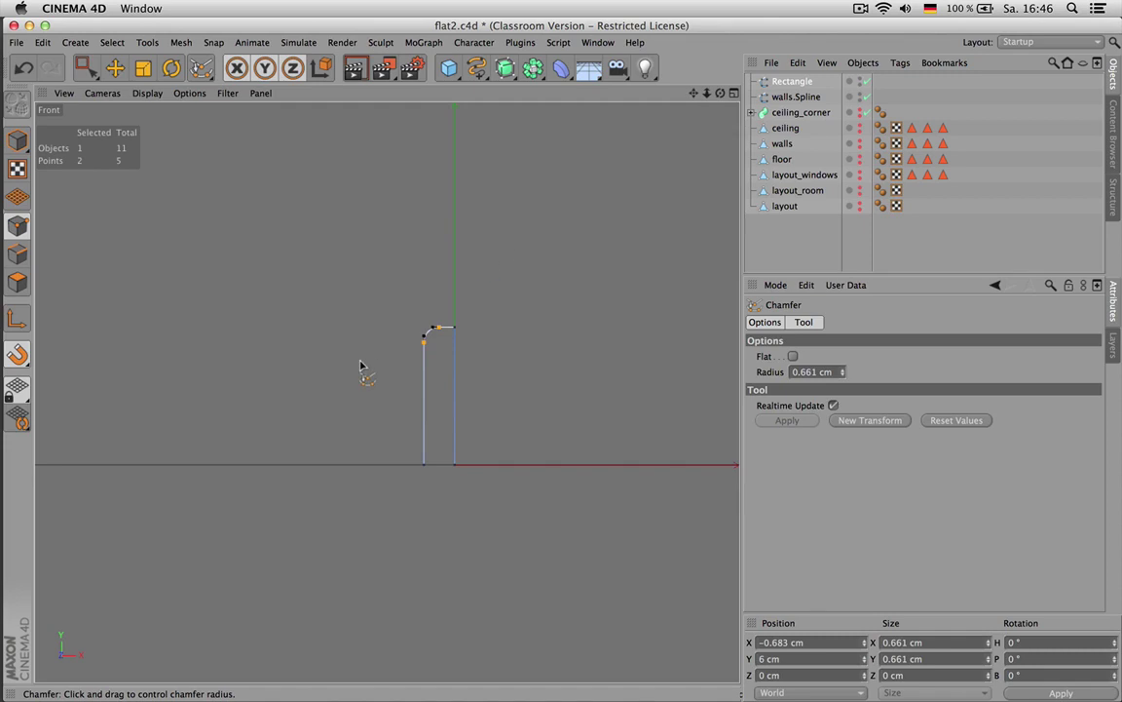
Add two points on the profile's left edge below the rounded corner, and subdivide the segment between them with 2 subdivisions
{"action": "scroll", "coordinate": [383, 370], "scroll_direction": "up", "scroll_amount": 2}
{"action": "key", "text": "m"}
{"action": "key", "text": "a"}
{"action": "left_click", "coordinate": [431, 371]}
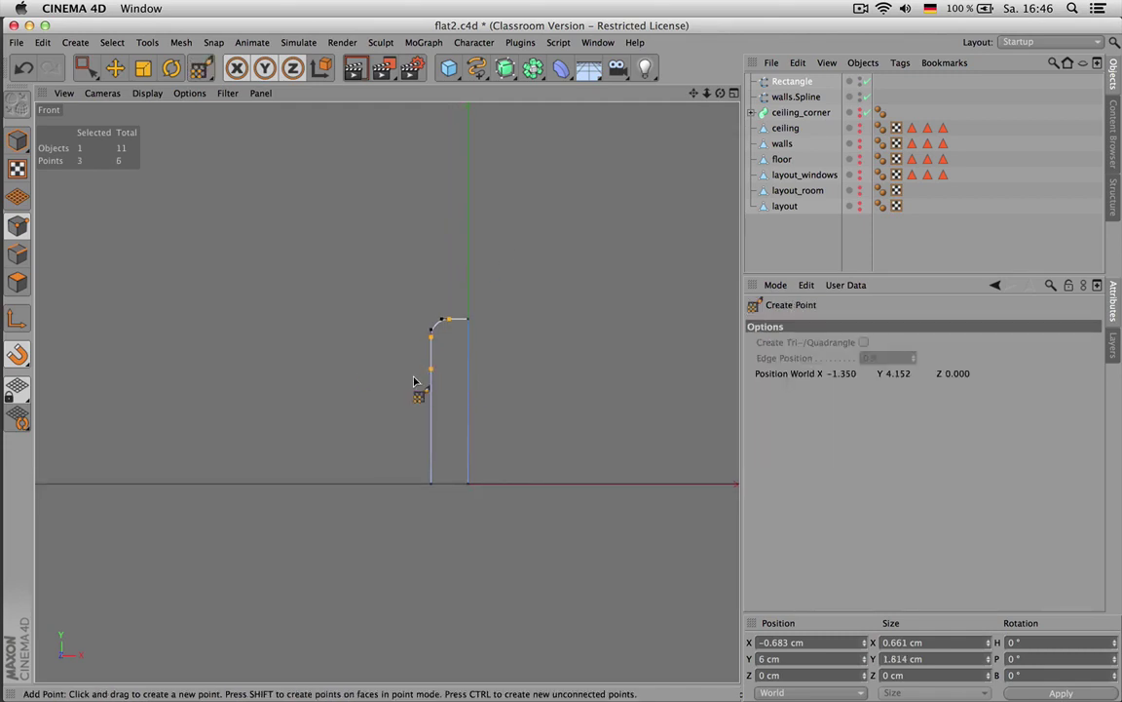
{"action": "scroll", "coordinate": [428, 381], "scroll_direction": "up", "scroll_amount": 3}
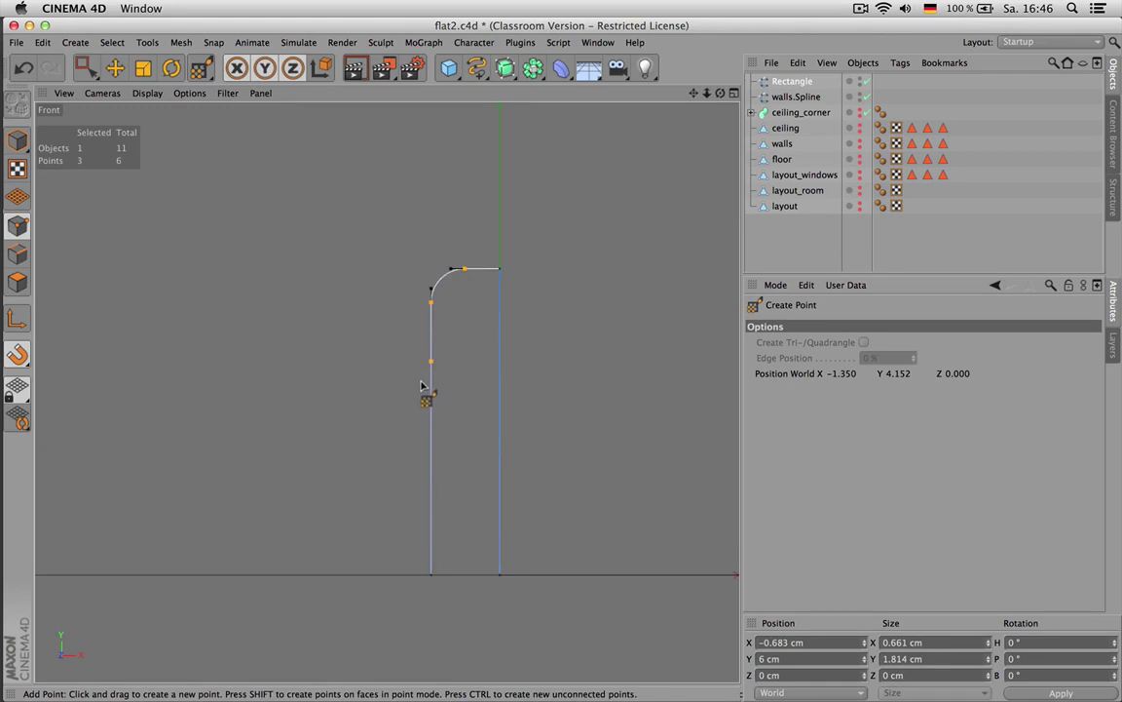
{"action": "left_click", "coordinate": [421, 324]}
{"action": "key", "text": "space"}
{"action": "left_click_drag", "start_coordinate": [452, 392], "coordinate": [269, 251]}
{"action": "key", "text": "u"}
{"action": "key", "text": "s"}
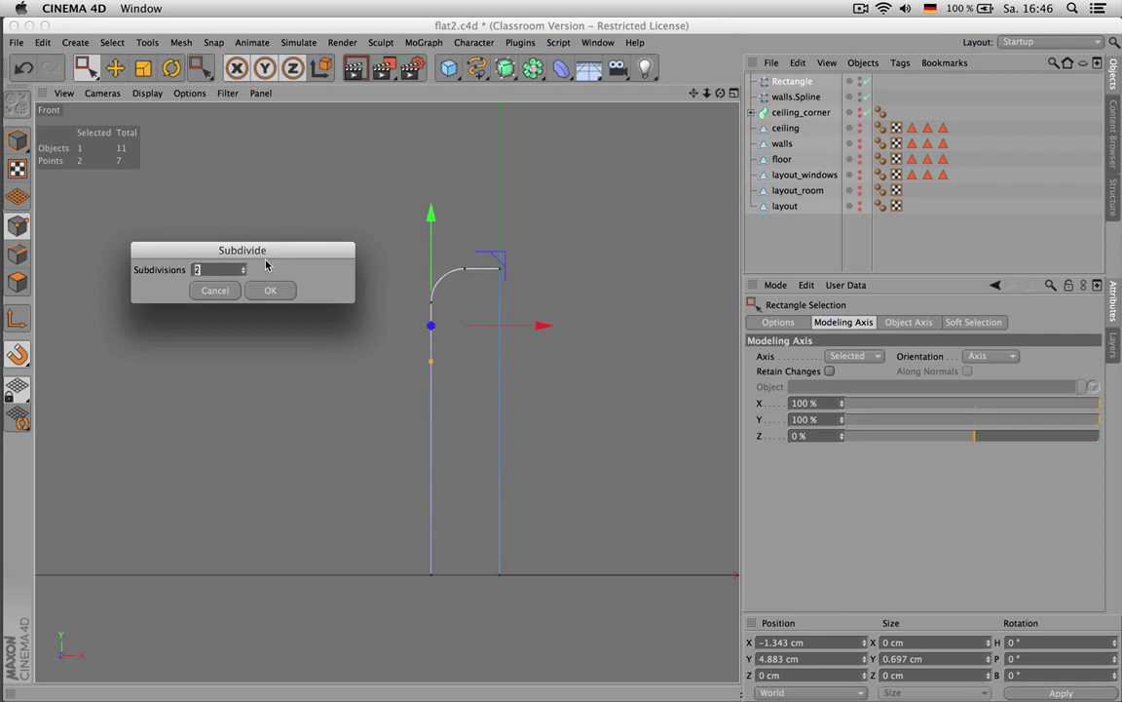
{"action": "key", "text": "Return"}
Move the two middle points of the subdivided stretch inward to about X -1.12 cm, and round the notch with Soft Interpolation
{"action": "scroll", "coordinate": [458, 338], "scroll_direction": "up", "scroll_amount": 4}
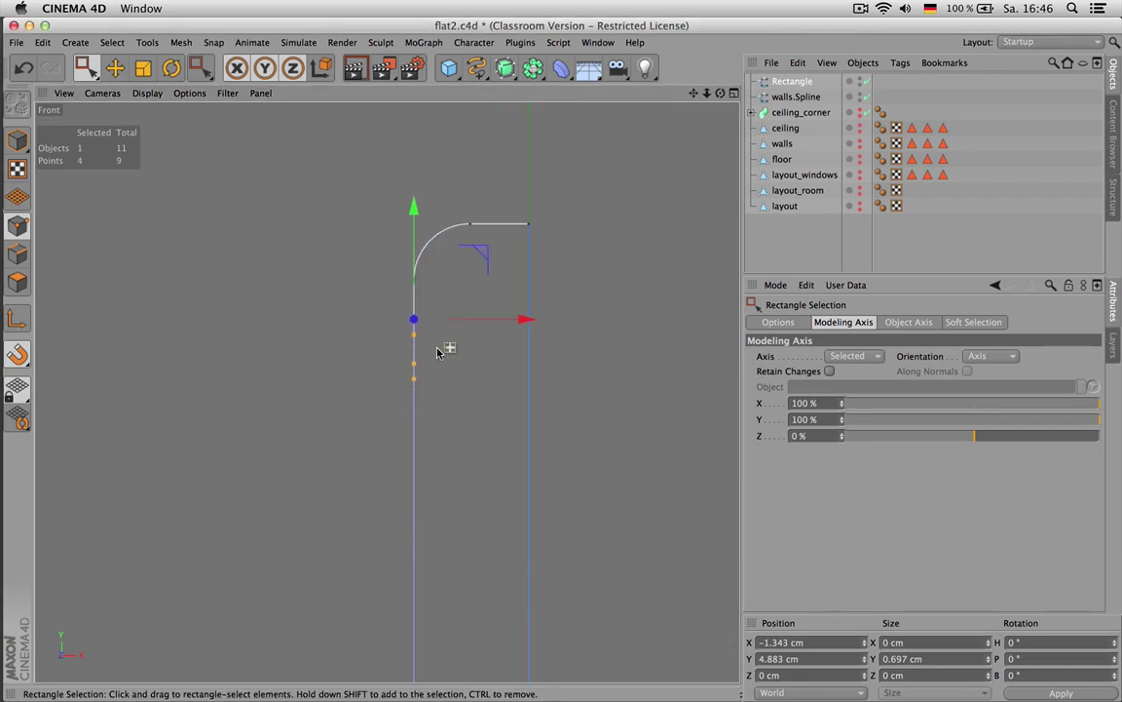
{"action": "left_click_drag", "start_coordinate": [380, 318], "coordinate": [421, 378]}
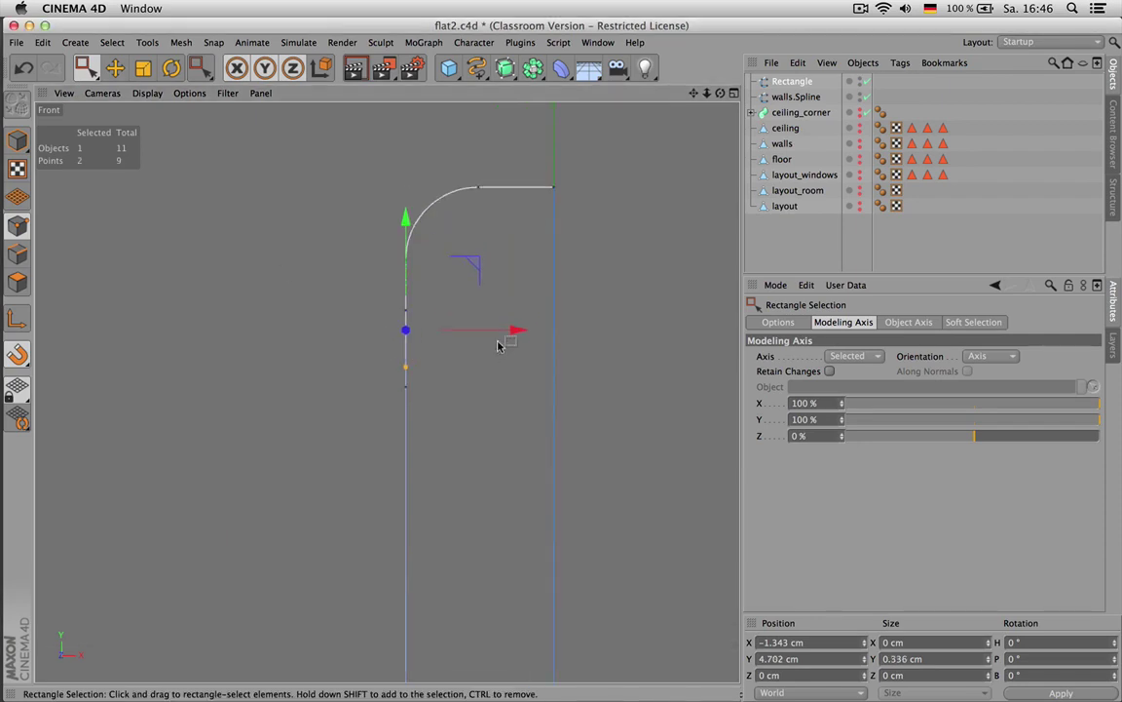
{"action": "left_click_drag", "start_coordinate": [513, 328], "coordinate": [537, 335]}
{"action": "left_click", "coordinate": [147, 42]}
{"action": "mouse_move", "coordinate": [182, 41]}
{"action": "mouse_move", "coordinate": [212, 84]}
{"action": "mouse_move", "coordinate": [195, 142]}
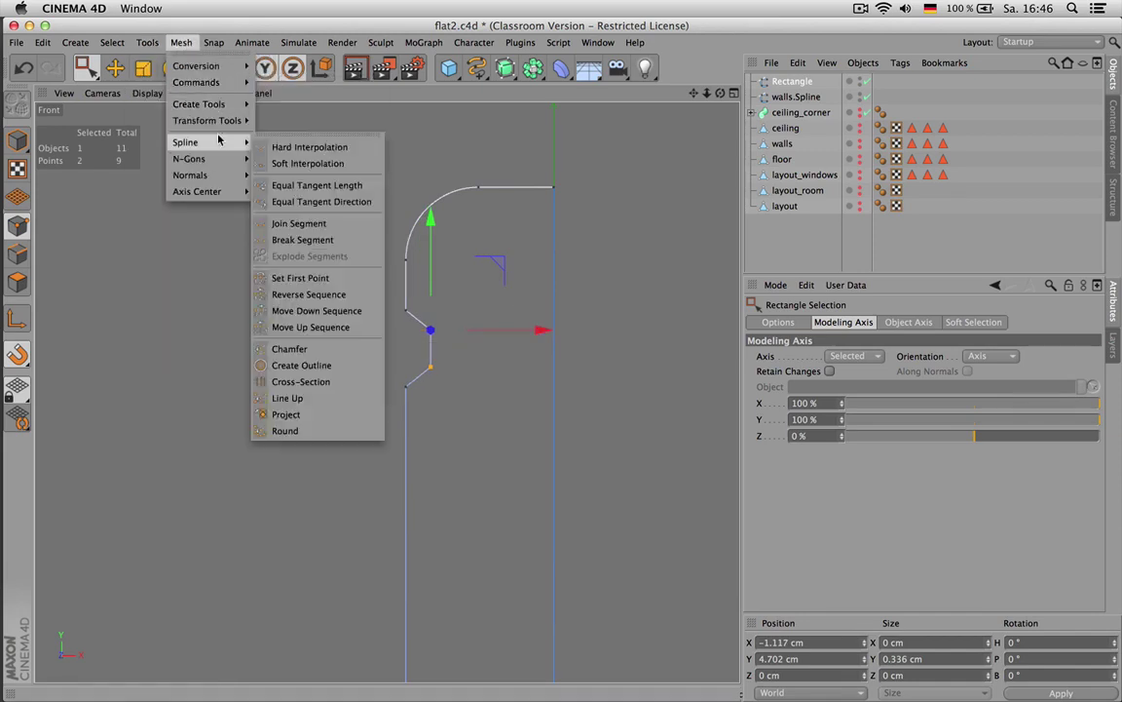
{"action": "left_click", "coordinate": [328, 165]}
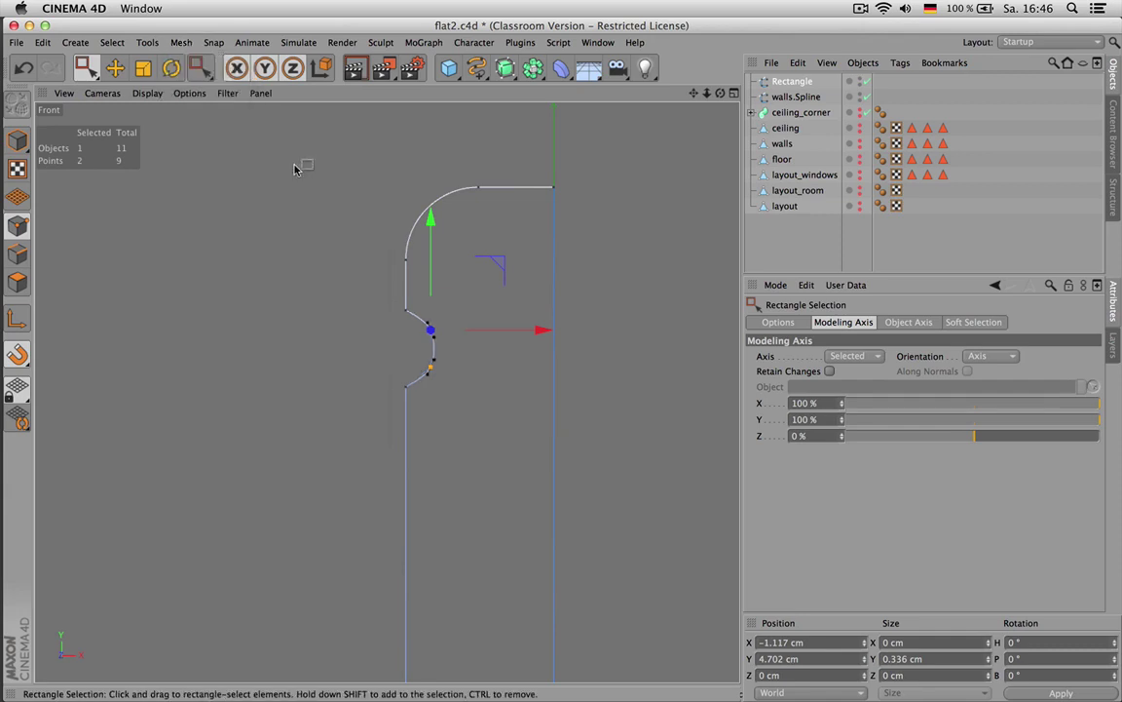
{"action": "key", "text": "Return"}
{"action": "left_click", "coordinate": [249, 279]}
{"action": "scroll", "coordinate": [237, 289], "scroll_direction": "down", "scroll_amount": 2}
{"action": "scroll", "coordinate": [259, 268], "scroll_direction": "down", "scroll_amount": 1}
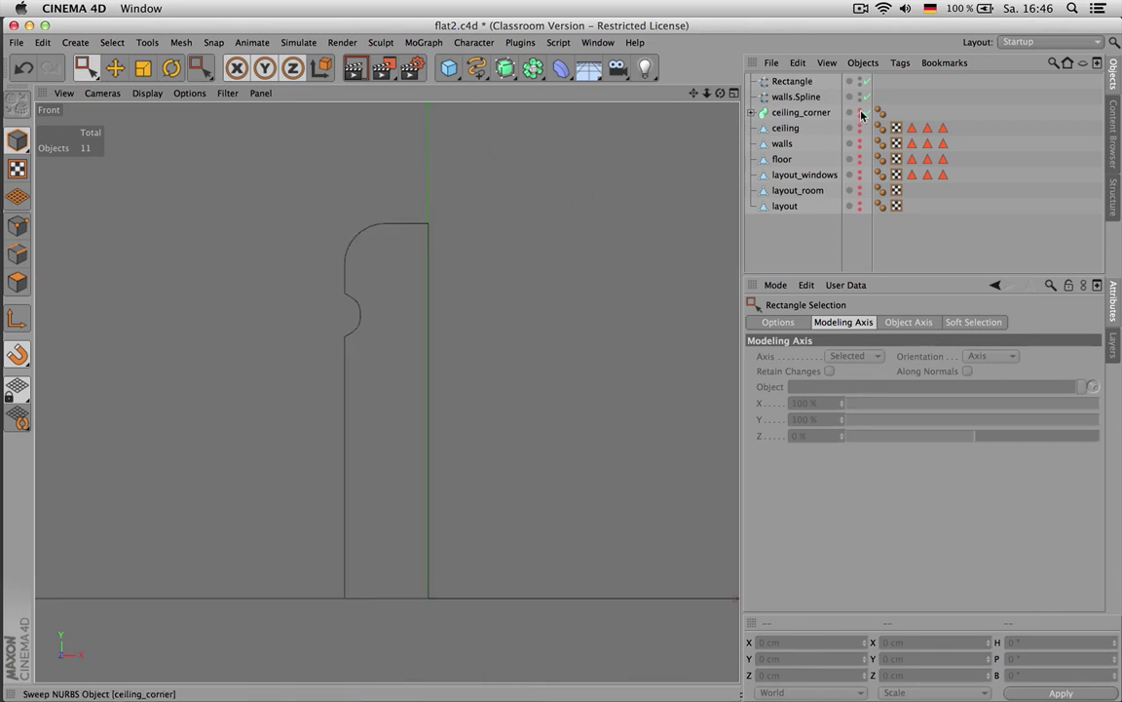
Add a Sweep NURBS object to the scene in the perspective view
{"action": "middle_click", "coordinate": [477, 258]}
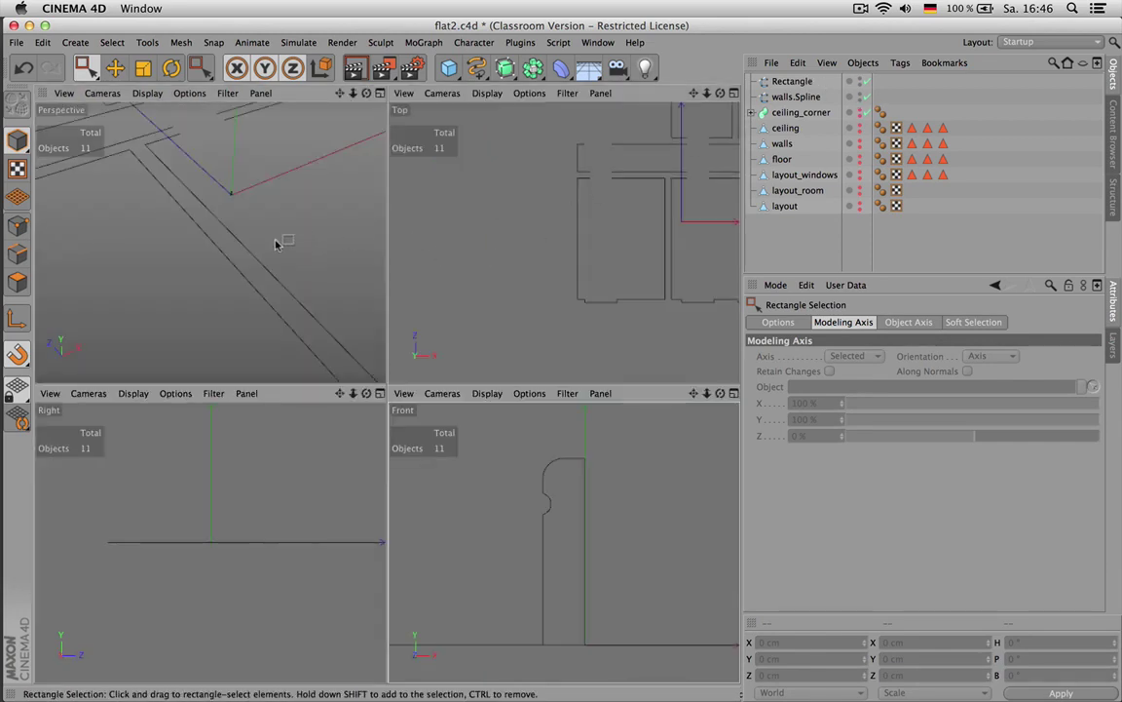
{"action": "middle_click", "coordinate": [287, 244]}
{"action": "left_click", "coordinate": [533, 67]}
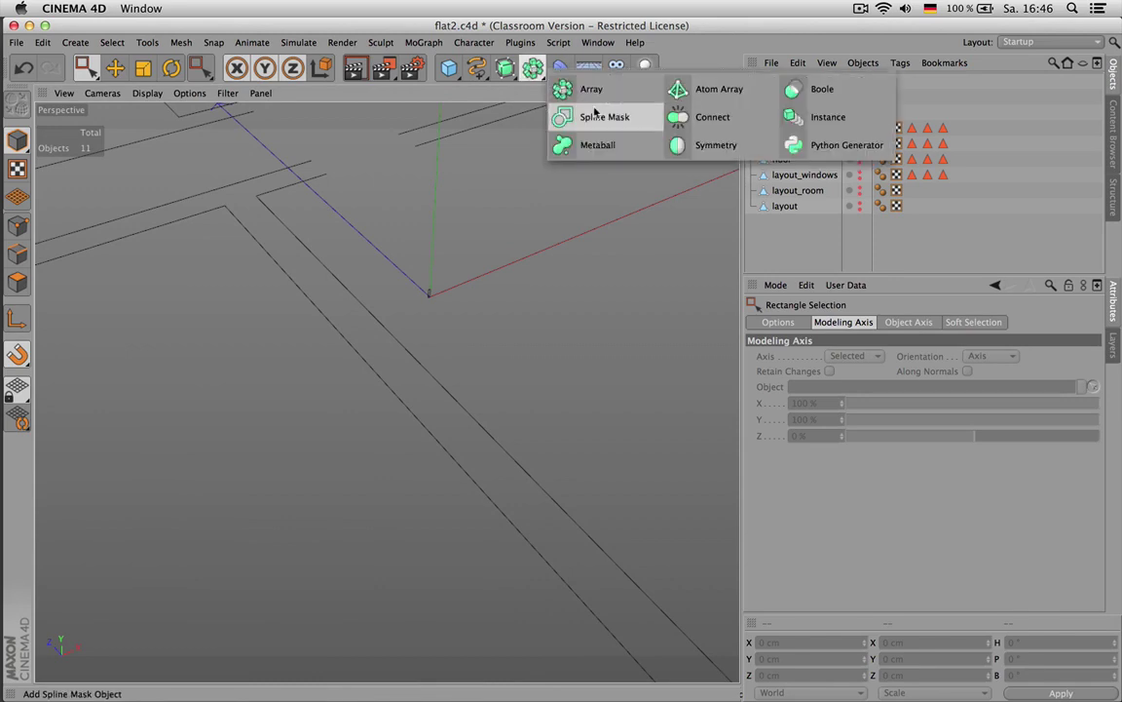
{"action": "left_click", "coordinate": [506, 67]}
{"action": "left_click", "coordinate": [570, 145]}
Rename the Rectangle spline as profile, and place it together with walls.Spline inside the Sweep NURBS
{"action": "double_click", "coordinate": [794, 97]}
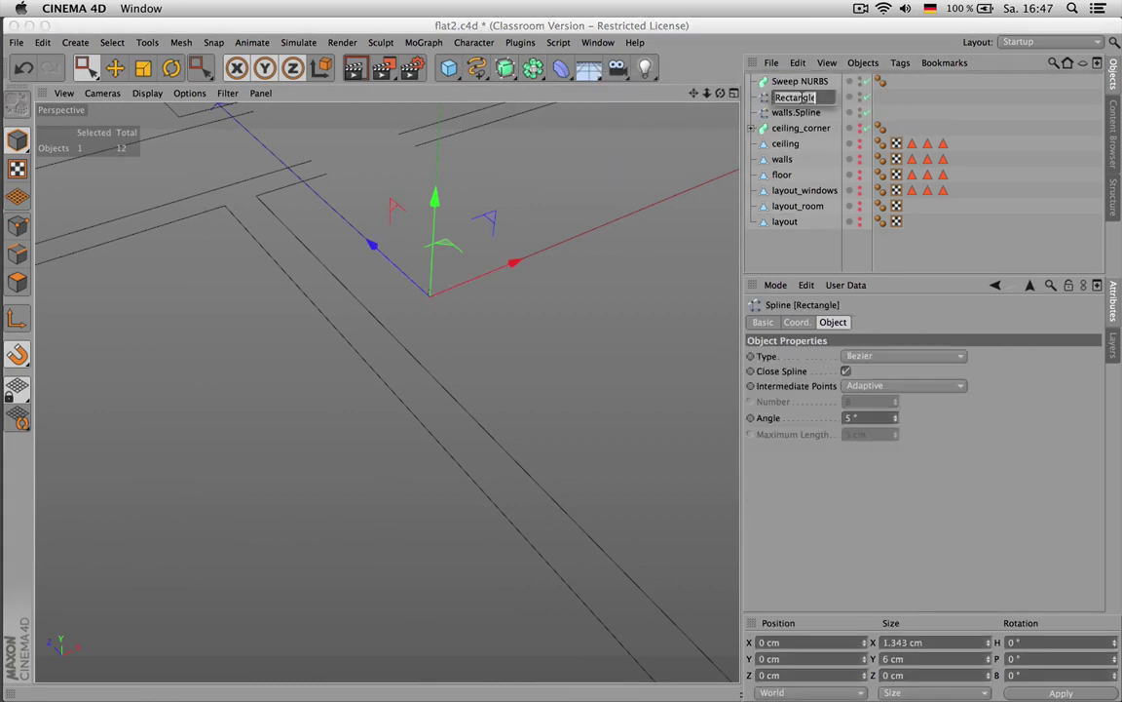
{"action": "type", "text": "pl"}
{"action": "type", "text": "ofile"}
{"action": "key", "text": "Return"}
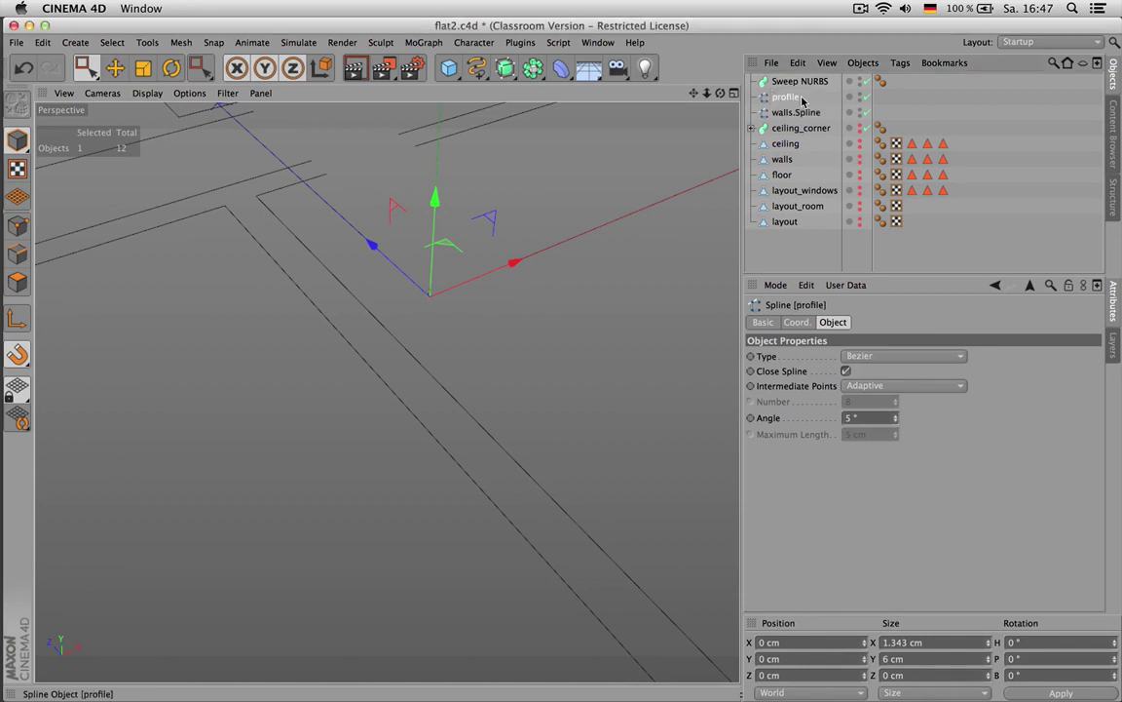
{"action": "left_click", "coordinate": [796, 112], "text": "shift"}
{"action": "left_click_drag", "start_coordinate": [785, 96], "coordinate": [789, 84]}
{"action": "left_click", "coordinate": [785, 84]}
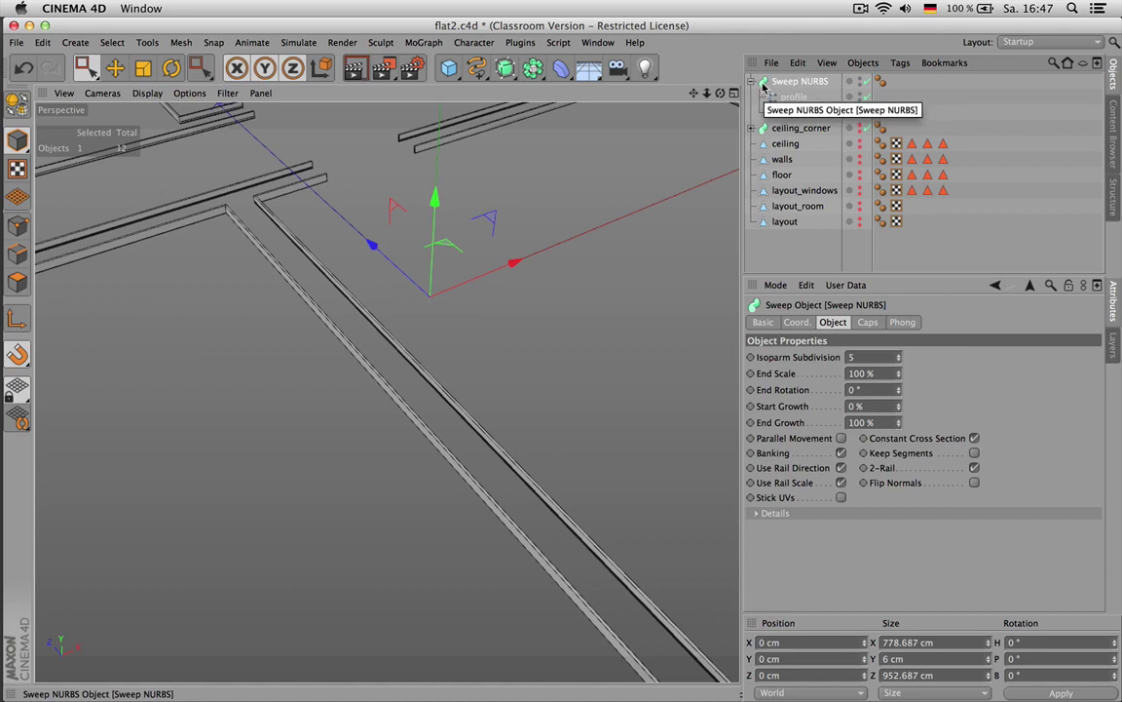
Rename the Sweep NURBS as socket and collapse its hierarchy
{"action": "double_click", "coordinate": [801, 83]}
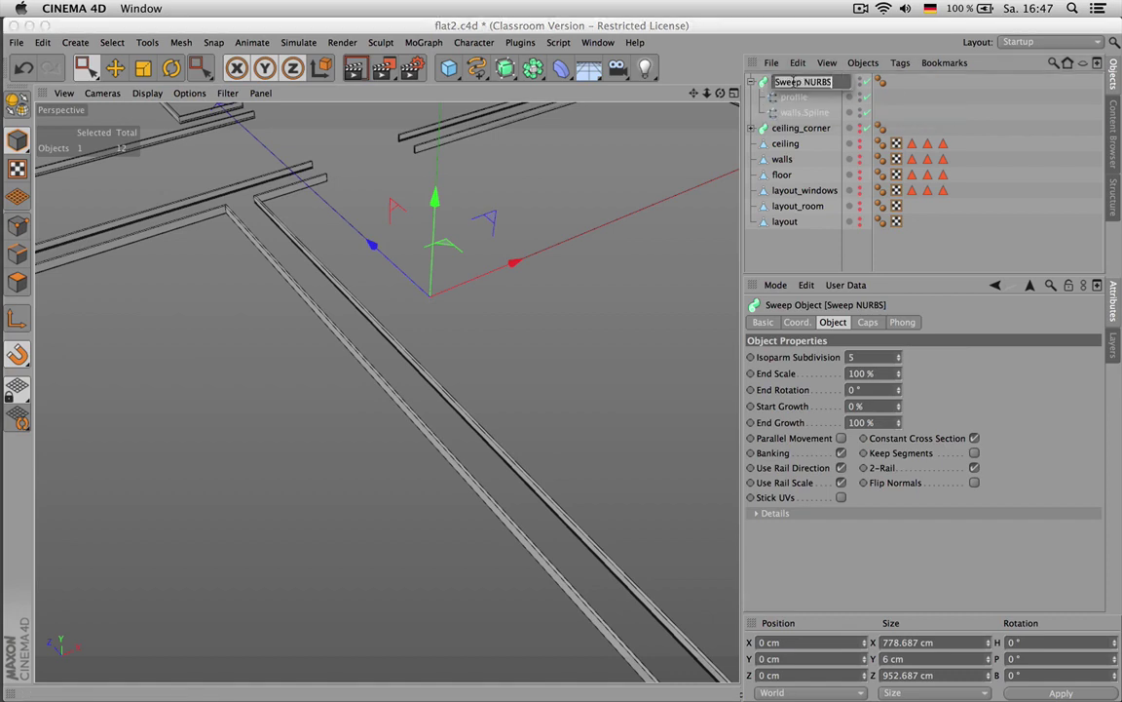
{"action": "type", "text": "socket"}
{"action": "key", "text": "Return"}
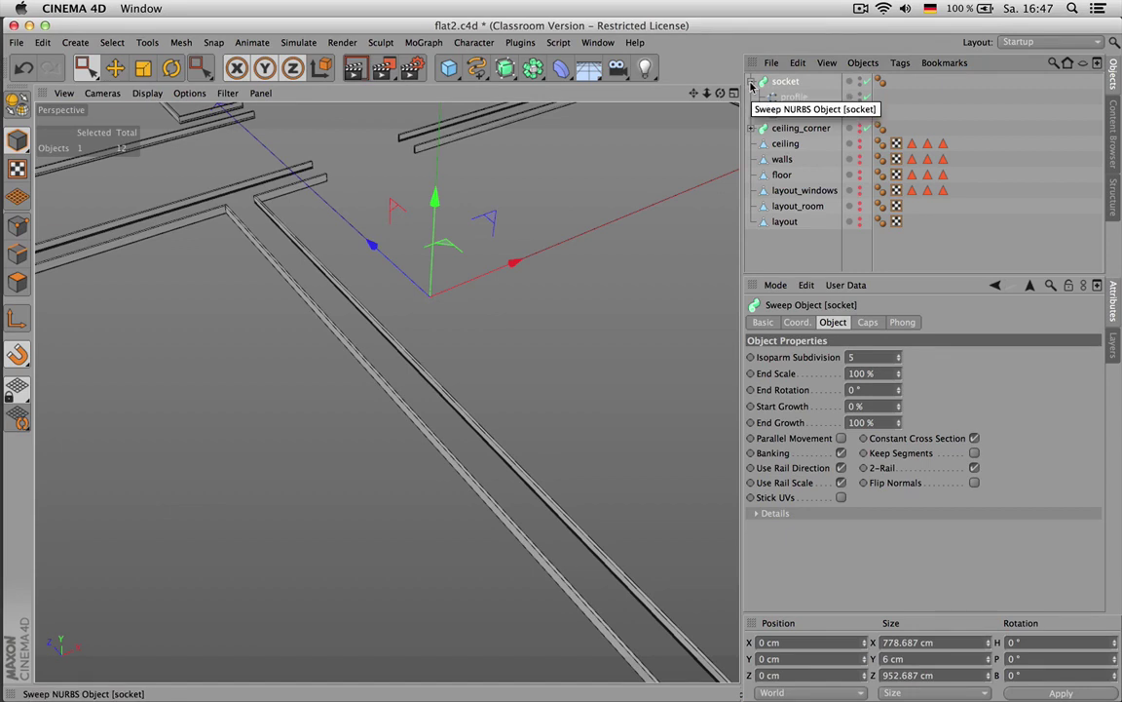
{"action": "left_click", "coordinate": [751, 81]}
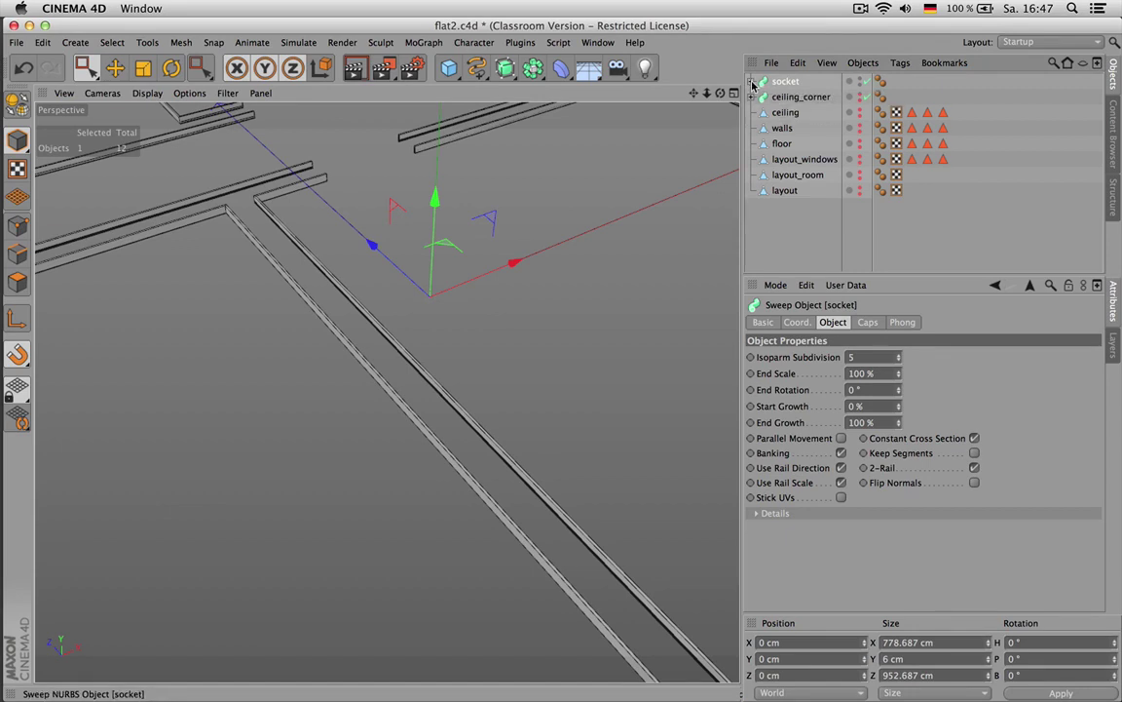
Examine the swept baseboard's open ends up close to check how the profile is oriented along the walls
{"action": "left_click_drag", "start_coordinate": [205, 222], "coordinate": [304, 268], "text": "alt"}
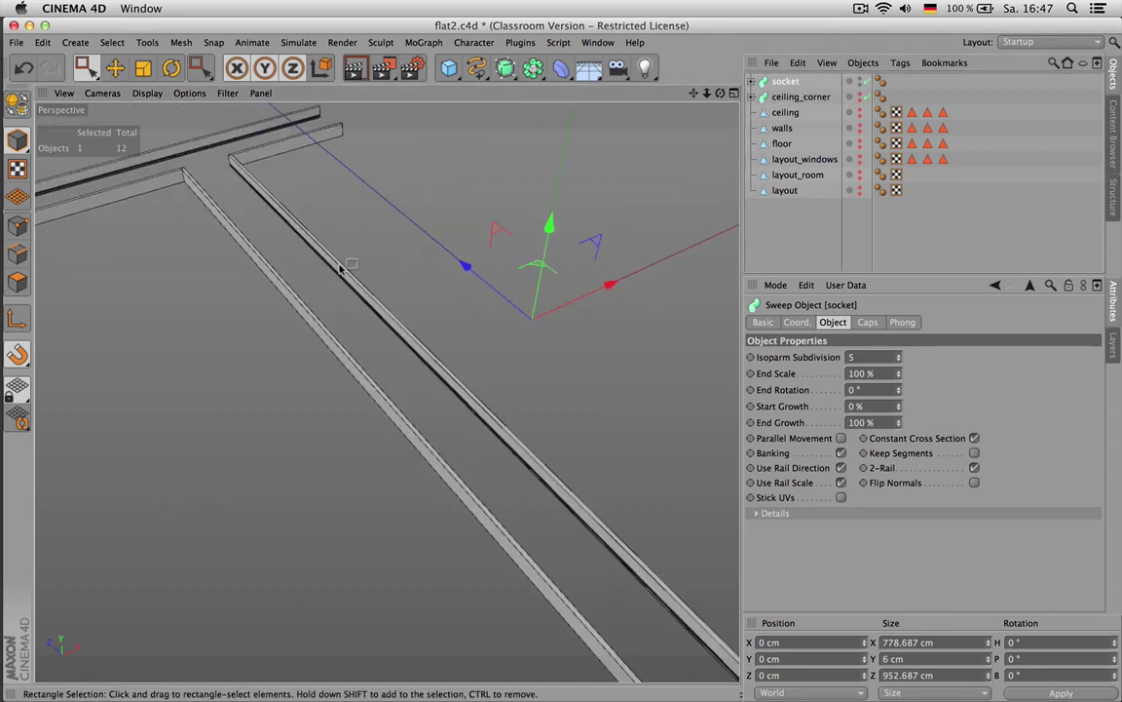
{"action": "left_click_drag", "start_coordinate": [340, 271], "coordinate": [389, 388], "text": "alt"}
{"action": "left_click_drag", "start_coordinate": [693, 94], "coordinate": [390, 175]}
{"action": "scroll", "coordinate": [513, 374], "scroll_direction": "up", "scroll_amount": 3}
{"action": "scroll", "coordinate": [513, 374], "scroll_direction": "up", "scroll_amount": 1}
{"action": "mouse_move", "coordinate": [722, 94]}
{"action": "left_mouse_down"}
{"action": "mouse_move", "coordinate": [682, 44]}
{"action": "mouse_move", "coordinate": [595, 39]}
{"action": "mouse_move", "coordinate": [672, 85]}
{"action": "left_mouse_up"}
Deactivate the socket sweep and bring its profile spline into close view with all its points selected
{"action": "left_click", "coordinate": [751, 82]}
{"action": "left_click", "coordinate": [794, 97]}
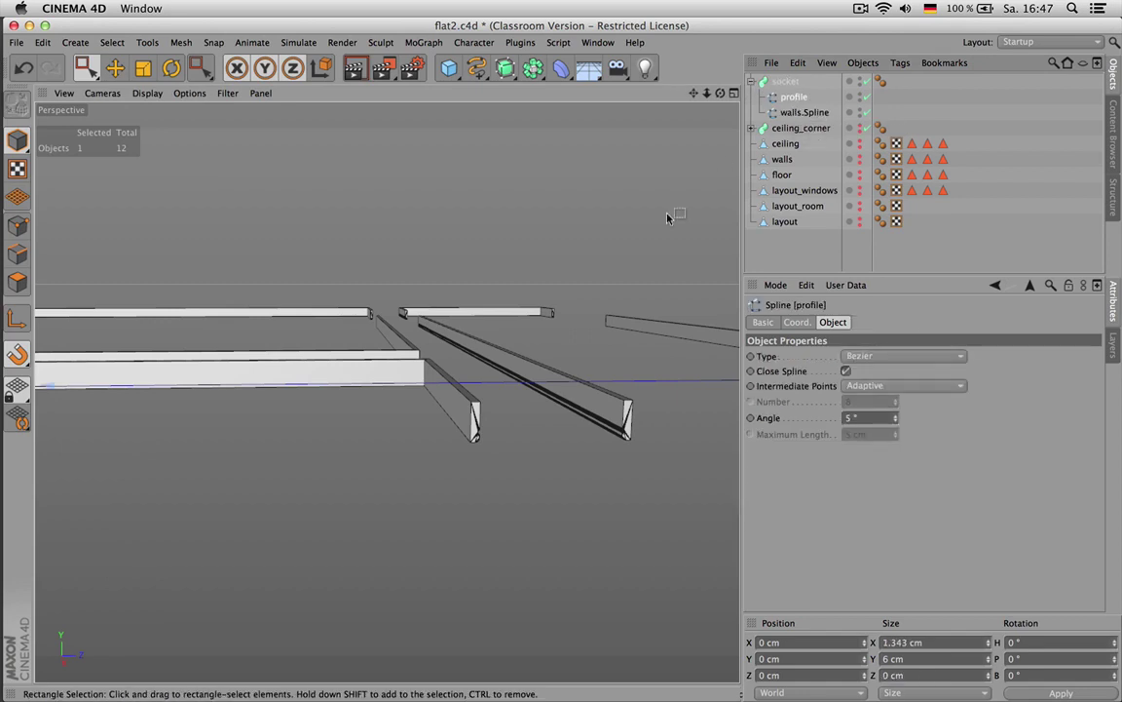
{"action": "key", "text": "super+a"}
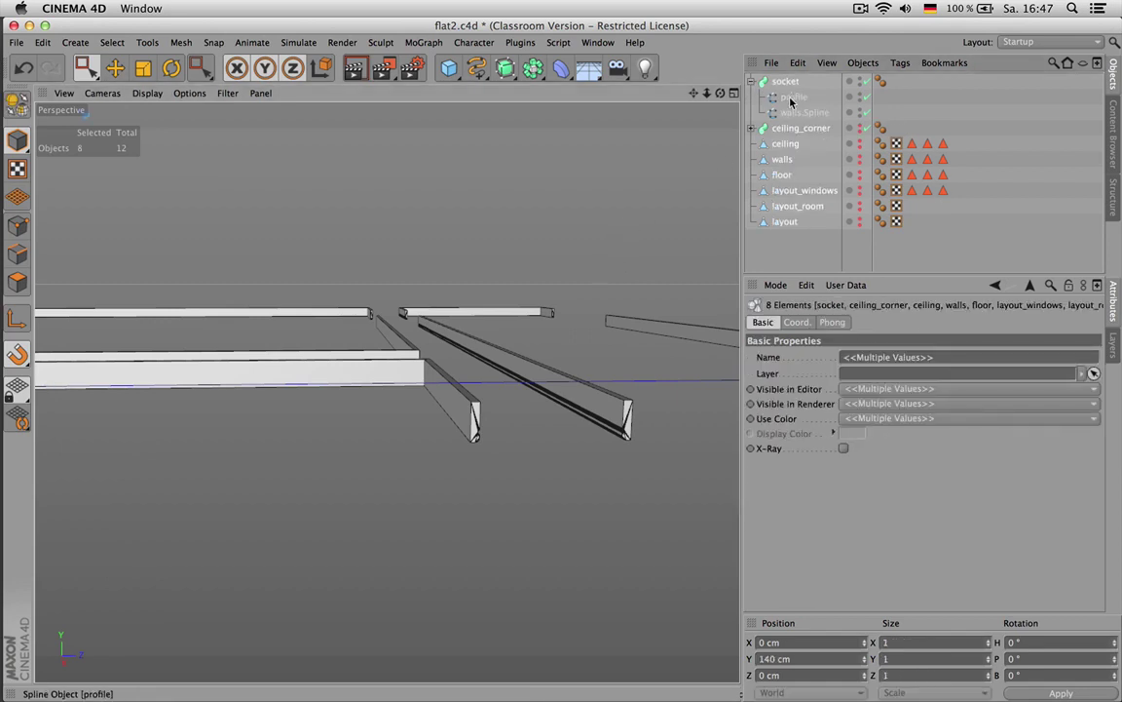
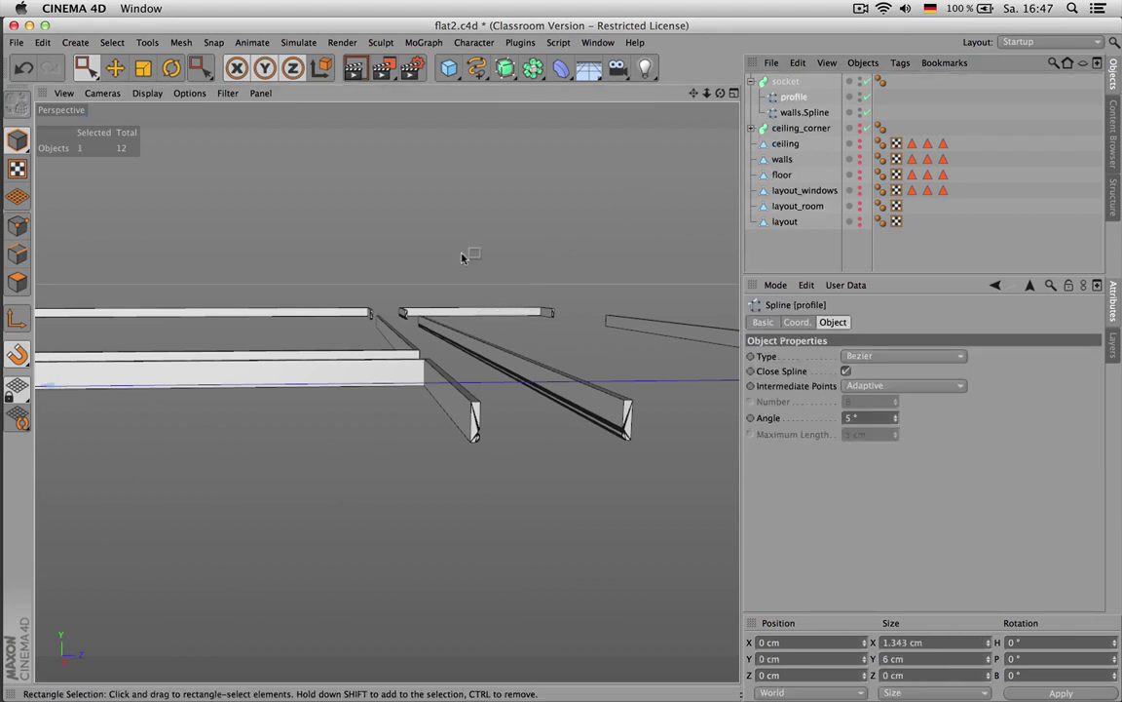
{"action": "left_click", "coordinate": [868, 82]}
{"action": "key", "text": "s"}
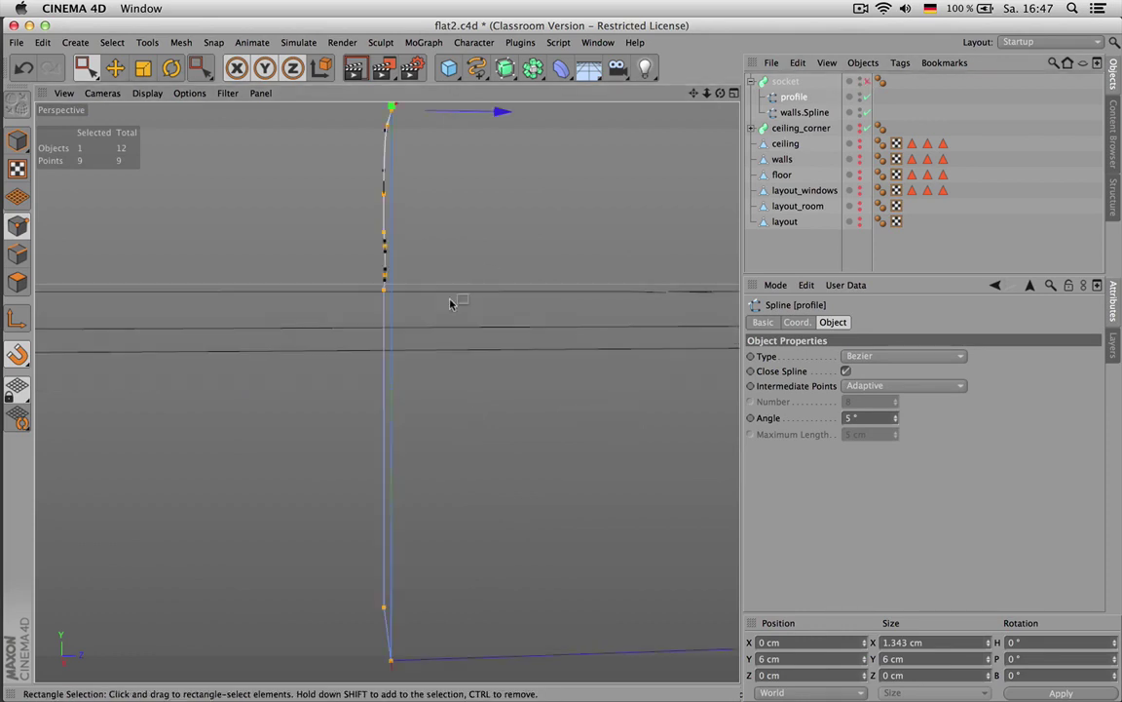
{"action": "left_click_drag", "start_coordinate": [309, 346], "coordinate": [467, 354], "text": "alt"}
{"action": "key", "text": "h"}
{"action": "key", "text": "s"}
{"action": "left_click_drag", "start_coordinate": [386, 391], "coordinate": [467, 388], "text": "alt"}
{"action": "right_click_drag", "start_coordinate": [466, 389], "coordinate": [419, 369], "text": "alt"}
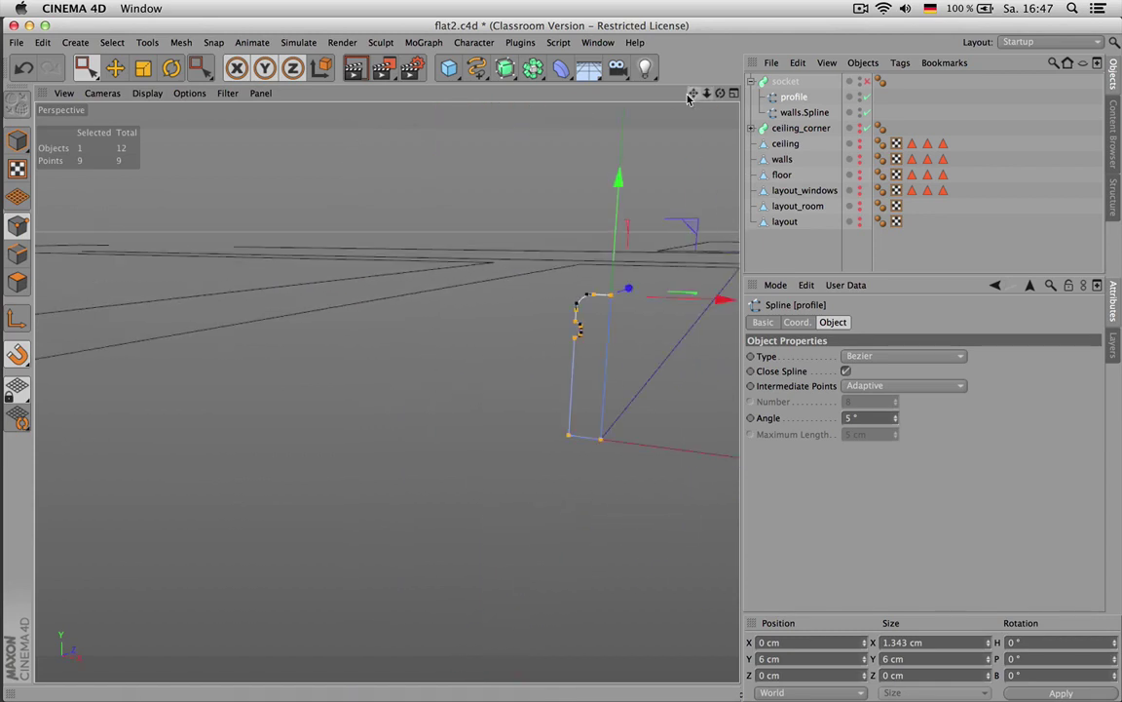
{"action": "left_click_drag", "start_coordinate": [693, 94], "coordinate": [574, 86]}
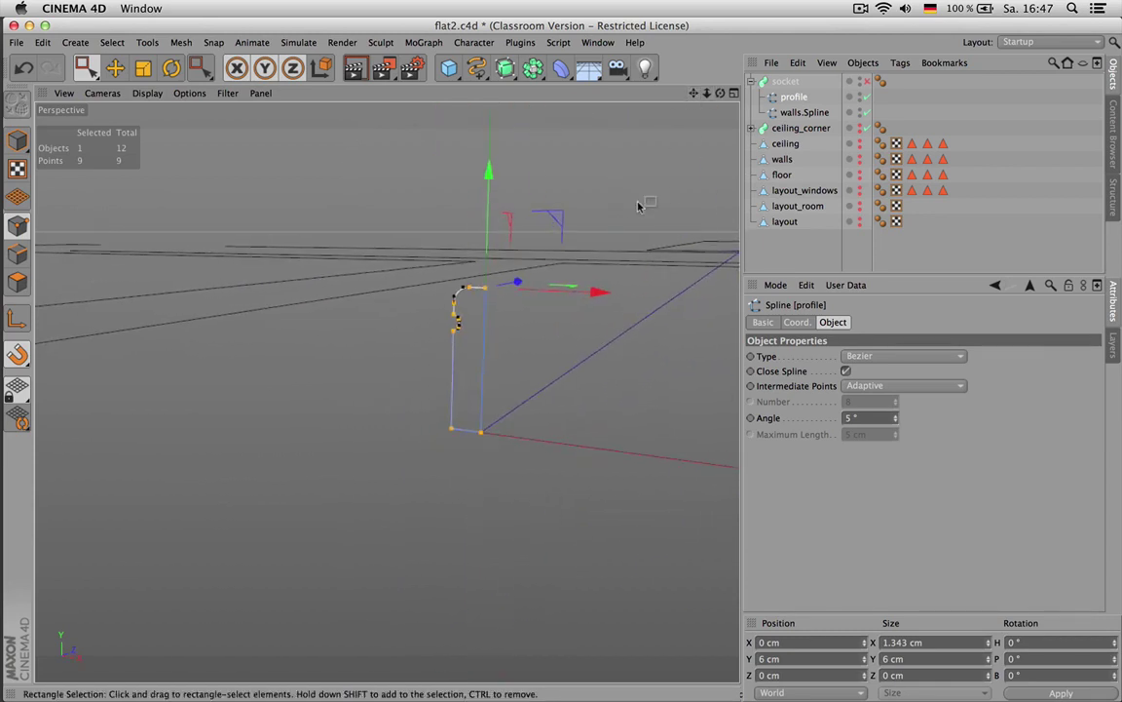
Set the modeling axis of the selected profile points to 0 % on X and Y, and reactivate the socket sweep
{"action": "key", "text": "t"}
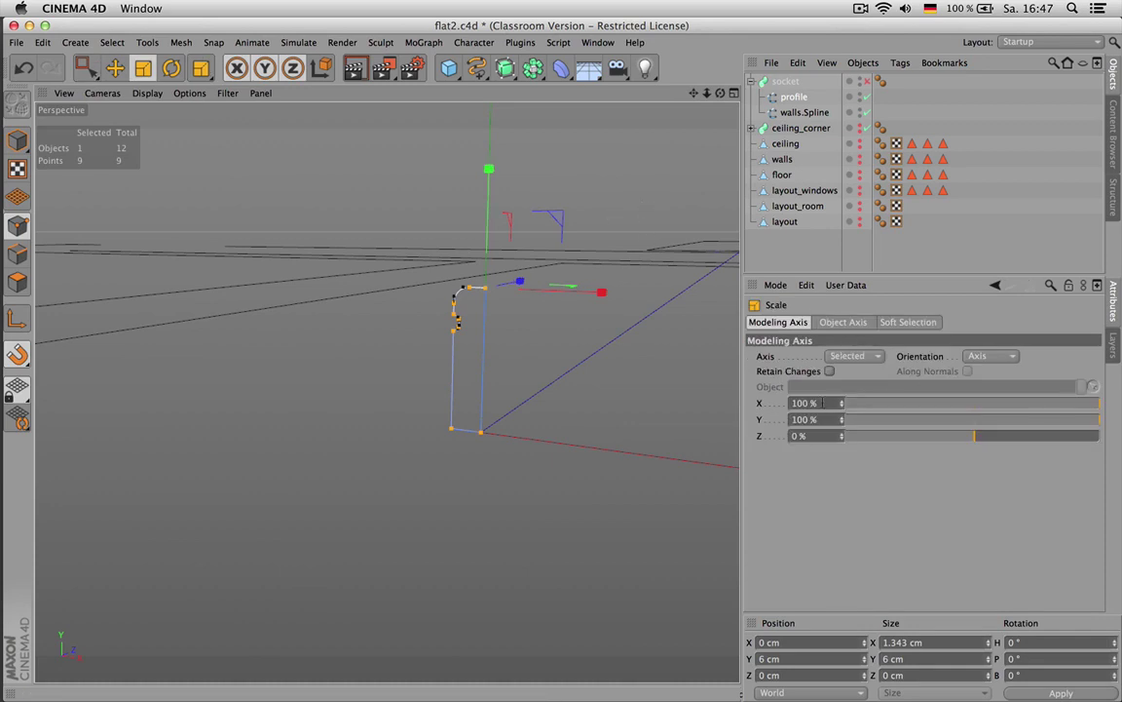
{"action": "double_click", "coordinate": [824, 403]}
{"action": "type", "text": "0"}
{"action": "key", "text": "Return"}
{"action": "key", "text": "space"}
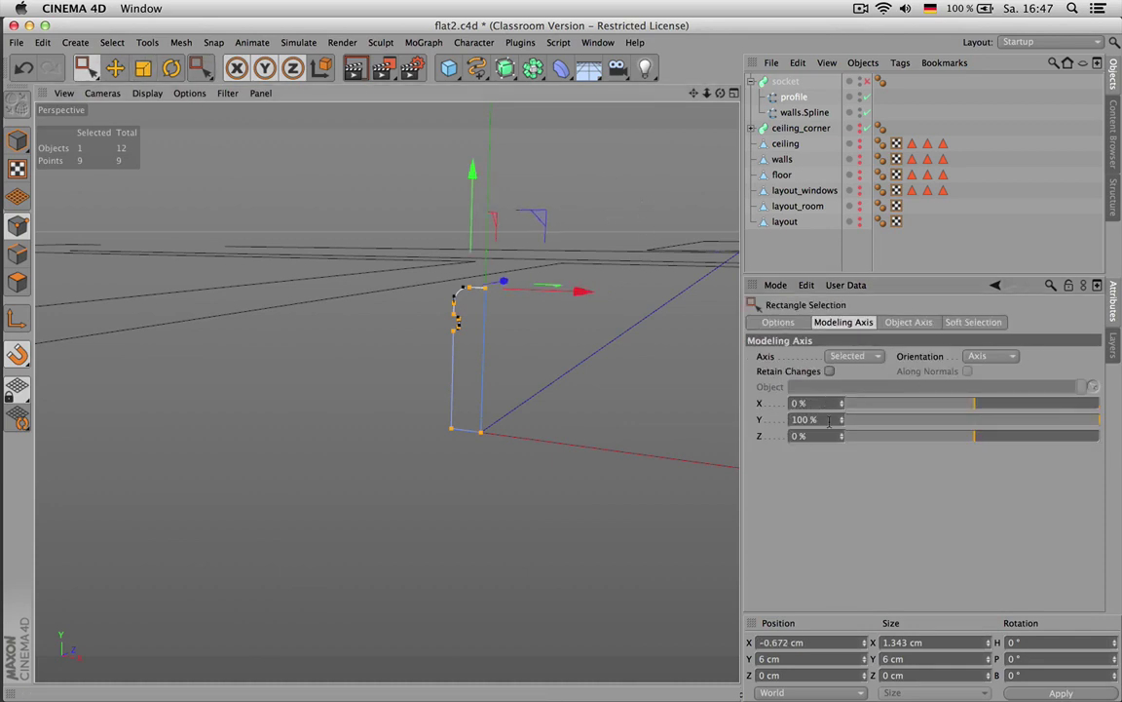
{"action": "key", "text": "Return"}
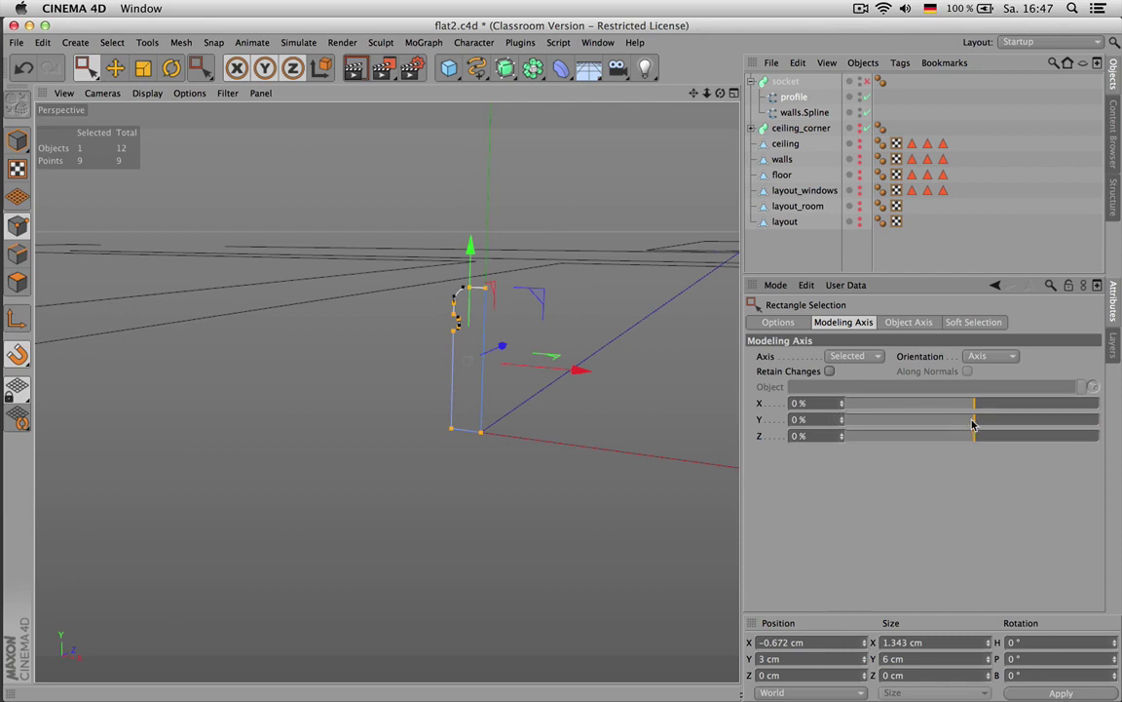
{"action": "left_click", "coordinate": [863, 83]}
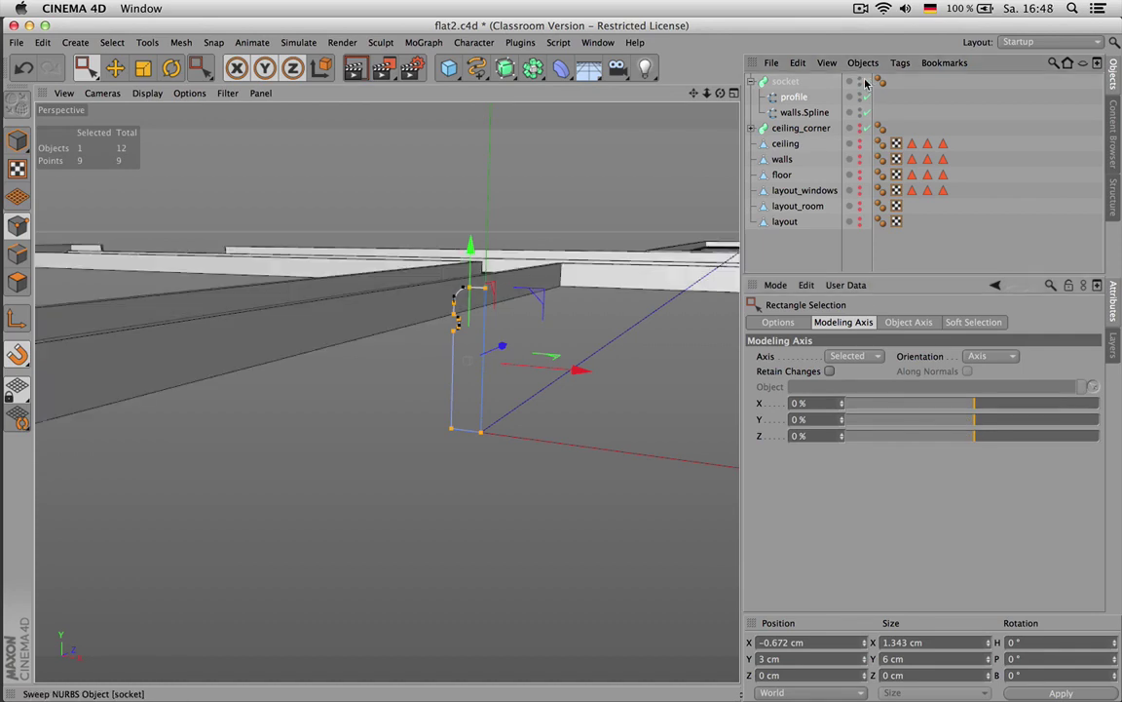
Try the modeling axis at -33 % on Y and undo the last few changes
{"action": "left_click_drag", "start_coordinate": [974, 419], "coordinate": [684, 424]}
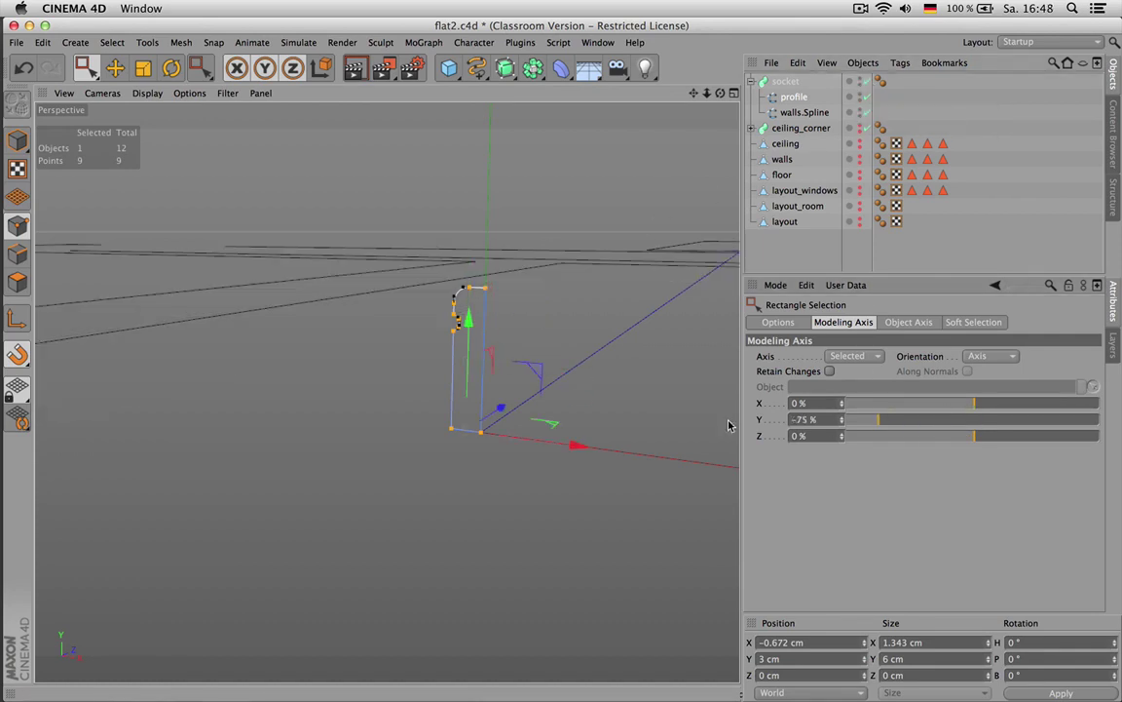
{"action": "left_click_drag", "start_coordinate": [794, 426], "coordinate": [933, 426]}
{"action": "key", "text": "super+z"}
{"action": "key", "text": "super+z"}
{"action": "key", "text": "super+z"}
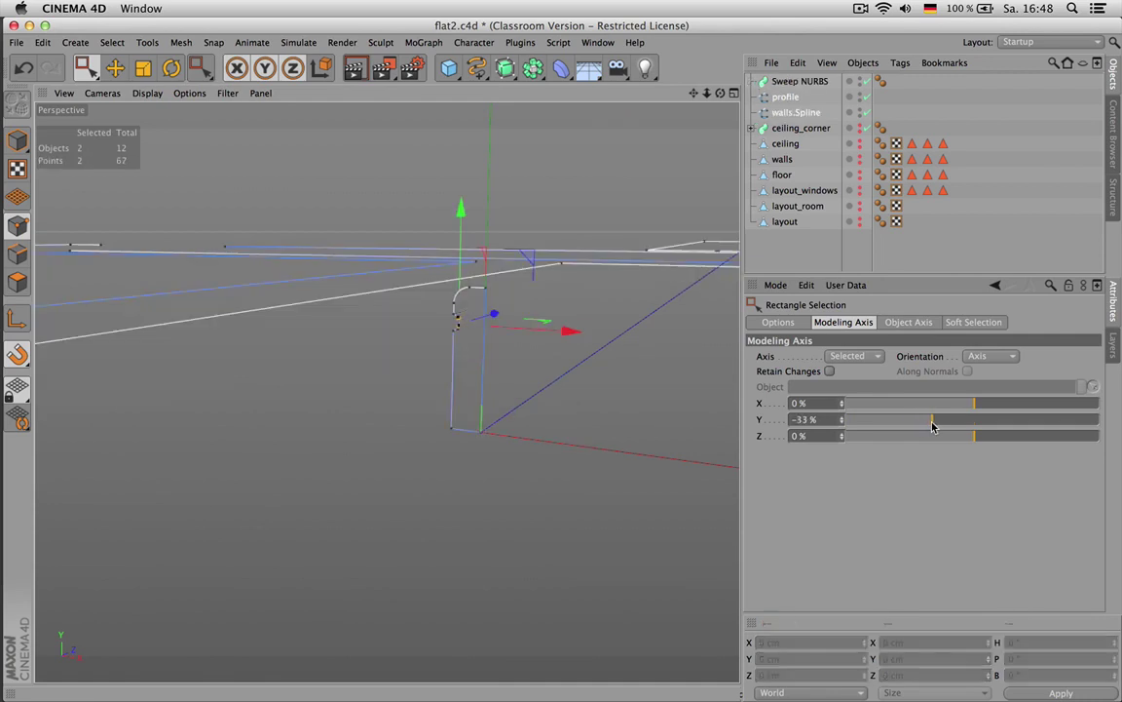
Disable snapping and select all points of the profile spline
{"action": "left_click", "coordinate": [19, 357]}
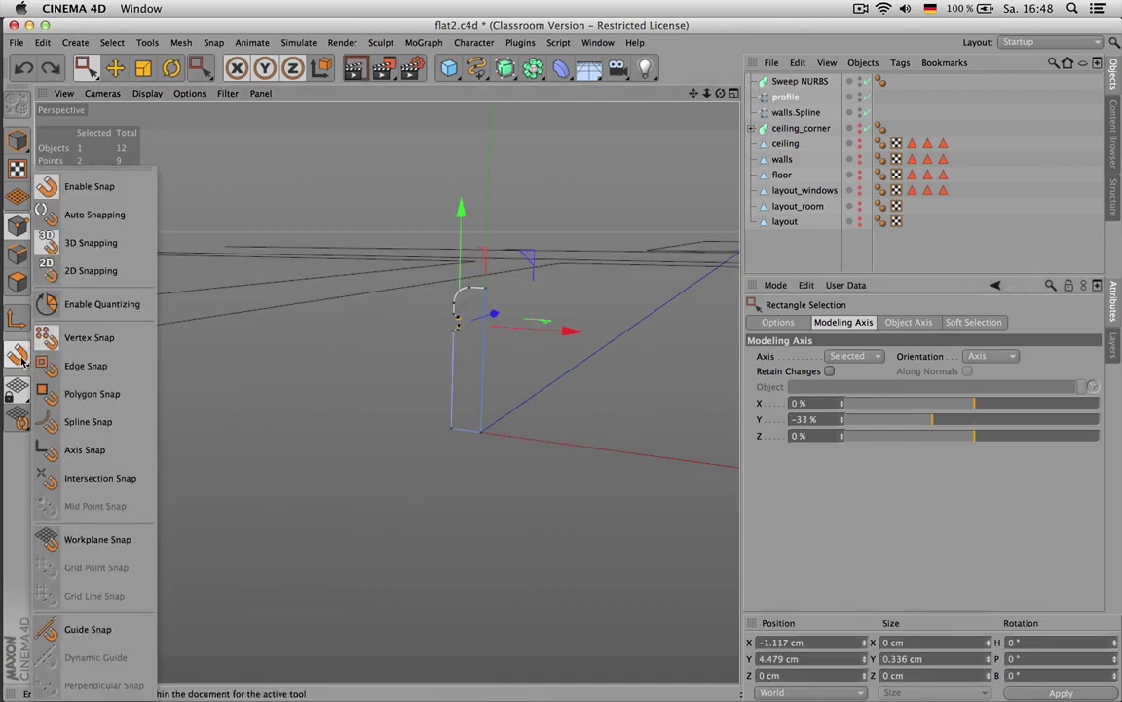
{"action": "left_click", "coordinate": [101, 183]}
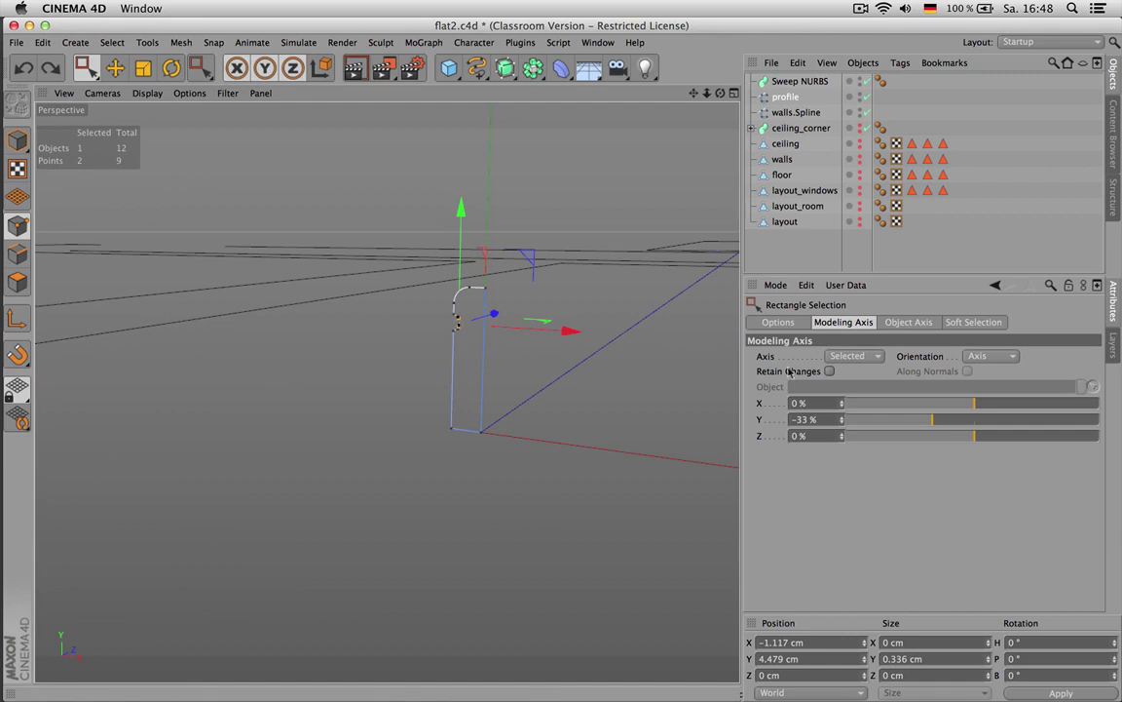
{"action": "key", "text": "super+a"}
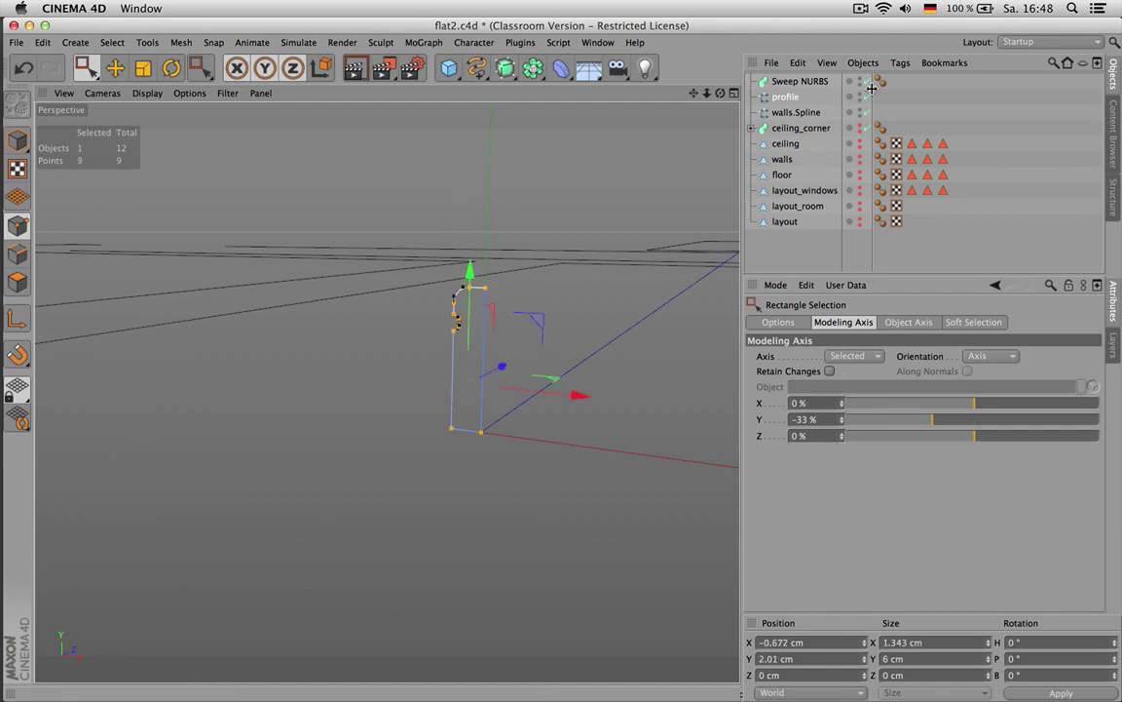
{"action": "left_click", "coordinate": [794, 97]}
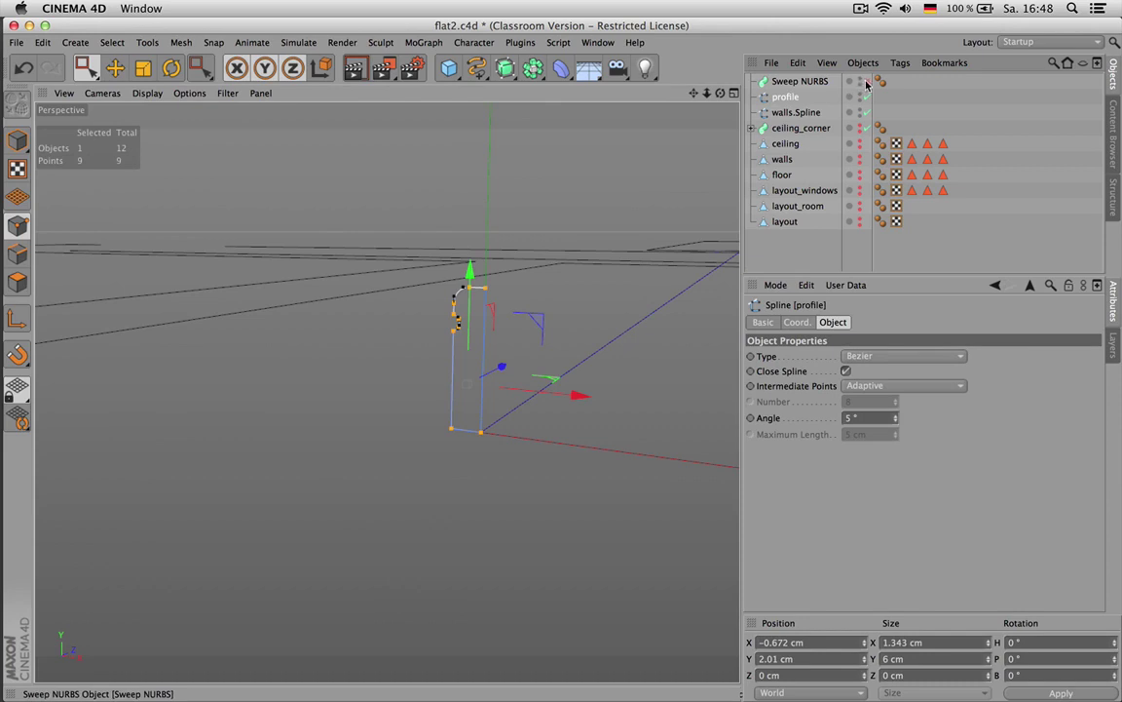
{"action": "left_click", "coordinate": [867, 83]}
{"action": "left_click", "coordinate": [785, 111]}
{"action": "left_click", "coordinate": [785, 99]}
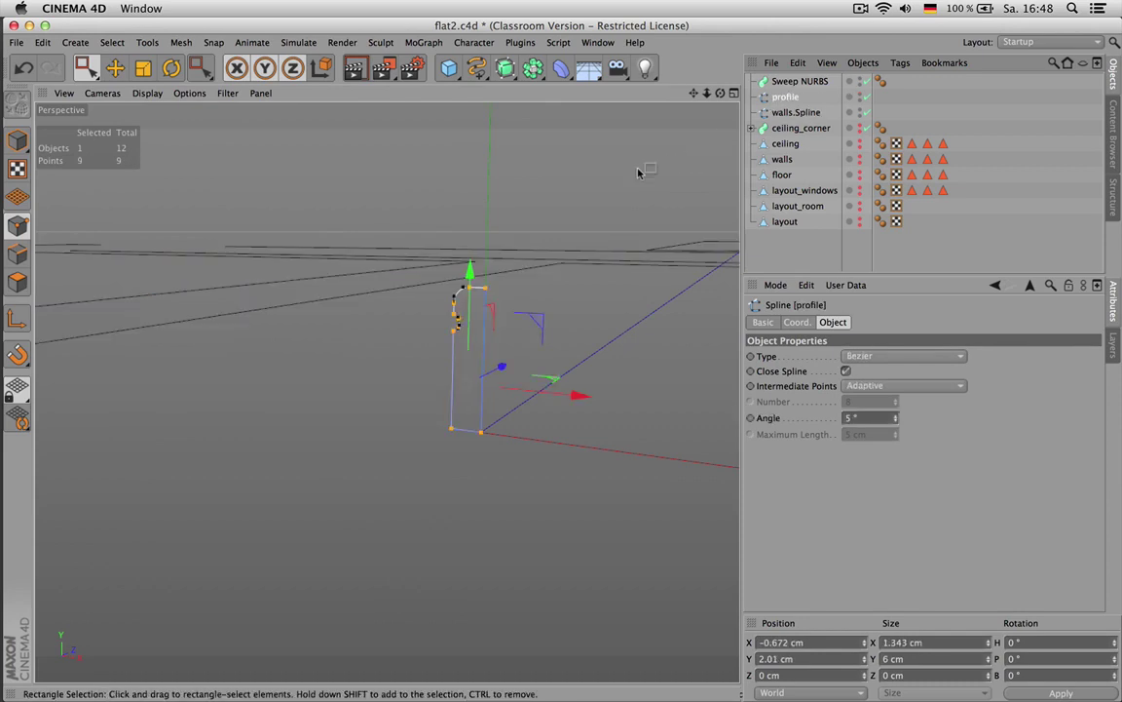
{"action": "key", "text": "Return"}
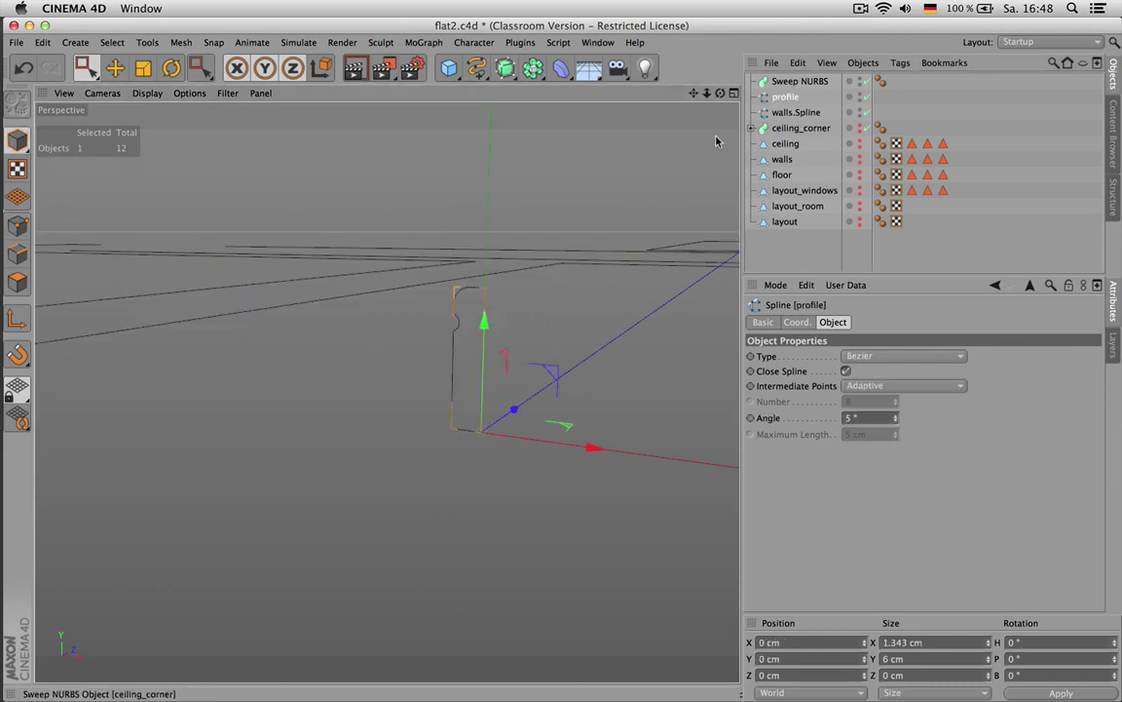
{"action": "key", "text": "super+a"}
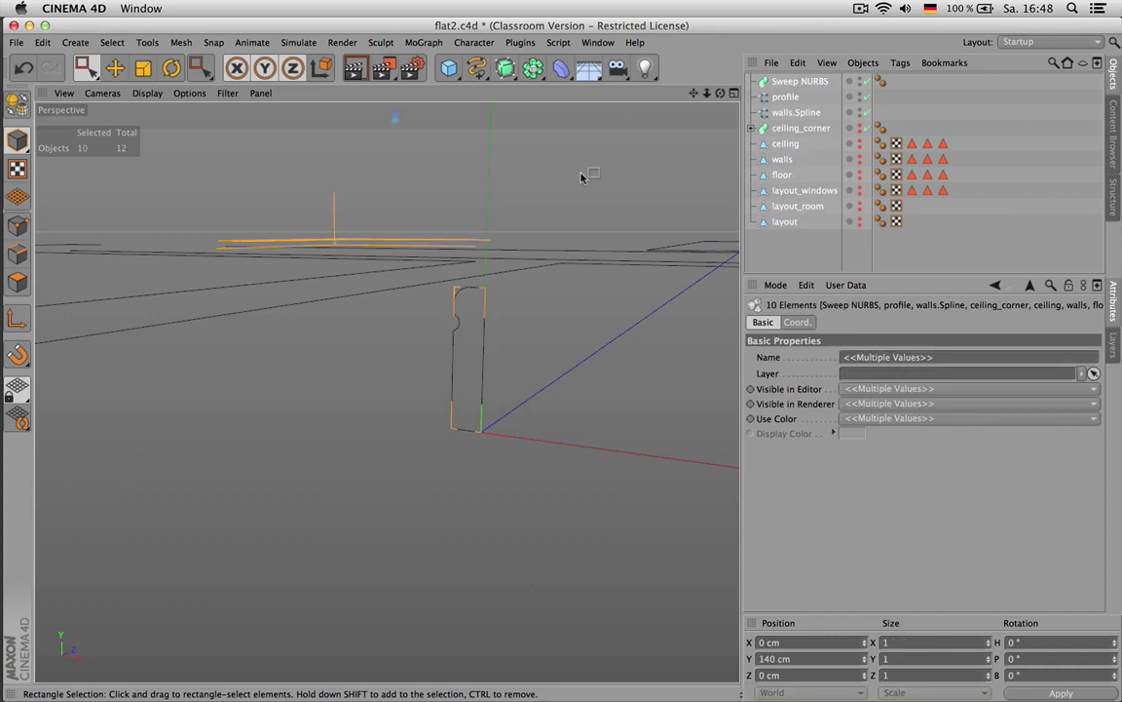
{"action": "left_click", "coordinate": [785, 96]}
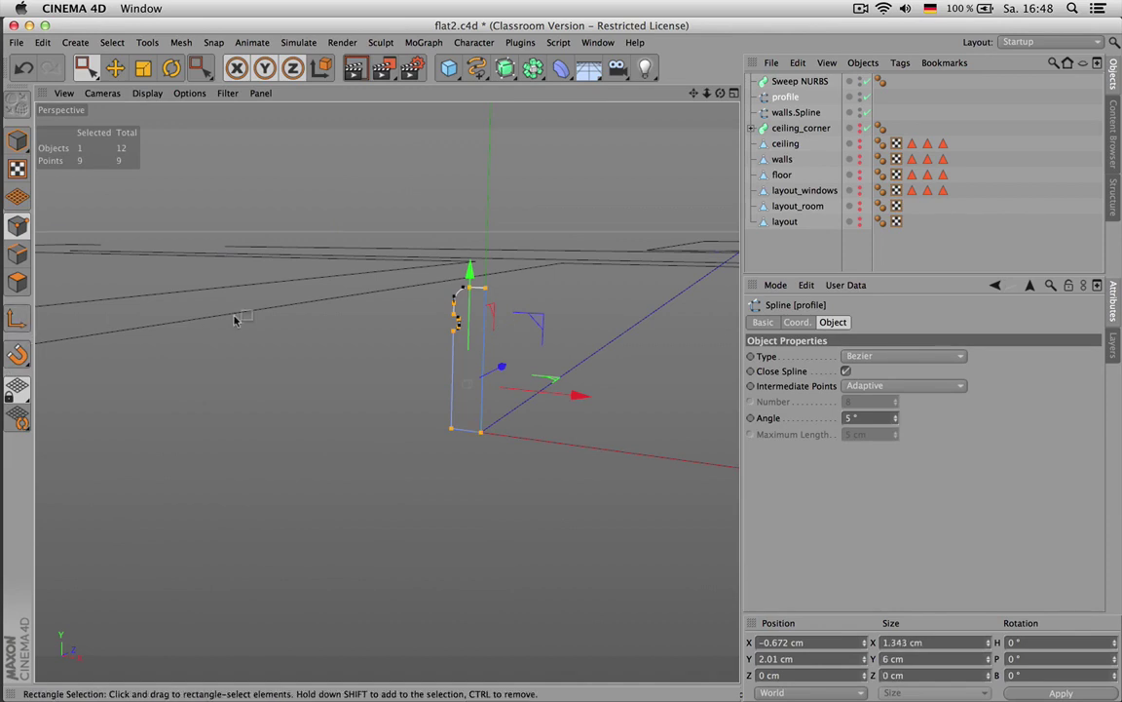
Activate the Scale tool and try the profile's modeling axis at 100 % on Y
{"action": "key", "text": "t"}
{"action": "left_click_drag", "start_coordinate": [470, 273], "coordinate": [468, 247]}
{"action": "left_click_drag", "start_coordinate": [933, 421], "coordinate": [1069, 419]}
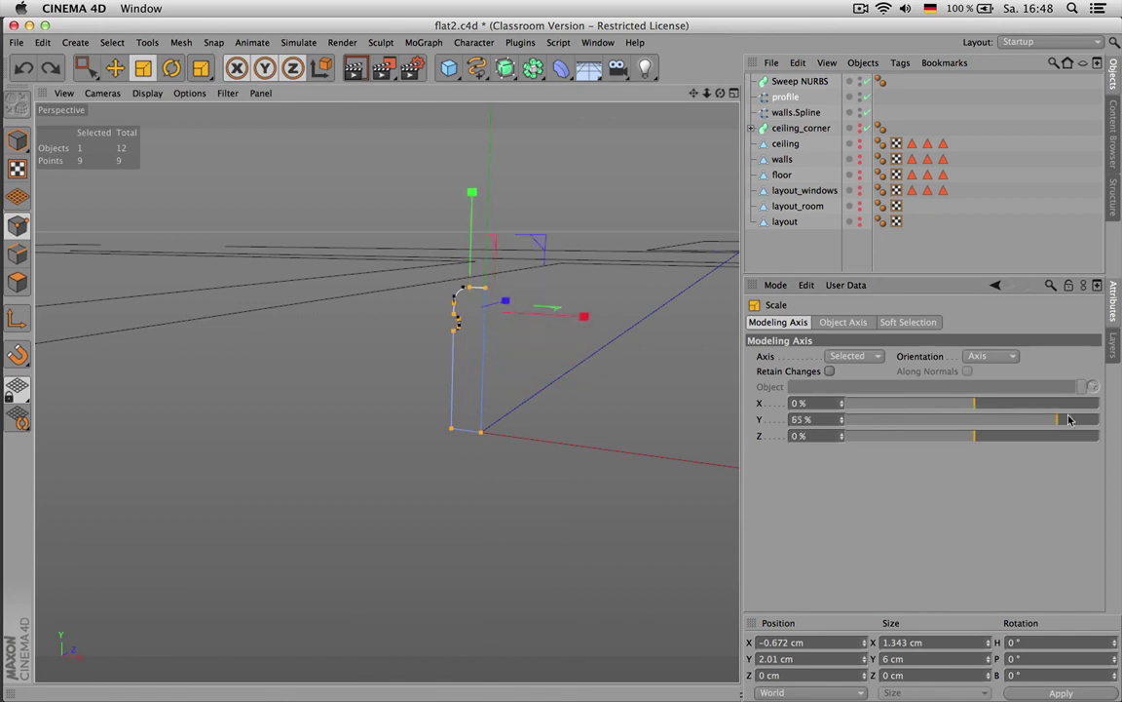
Place profile and walls.Spline back inside the Sweep NURBS and select the profile
{"action": "left_click", "coordinate": [787, 101]}
{"action": "left_click", "coordinate": [788, 112], "text": "shift"}
{"action": "left_click_drag", "start_coordinate": [787, 112], "coordinate": [791, 83]}
{"action": "left_click", "coordinate": [794, 97]}
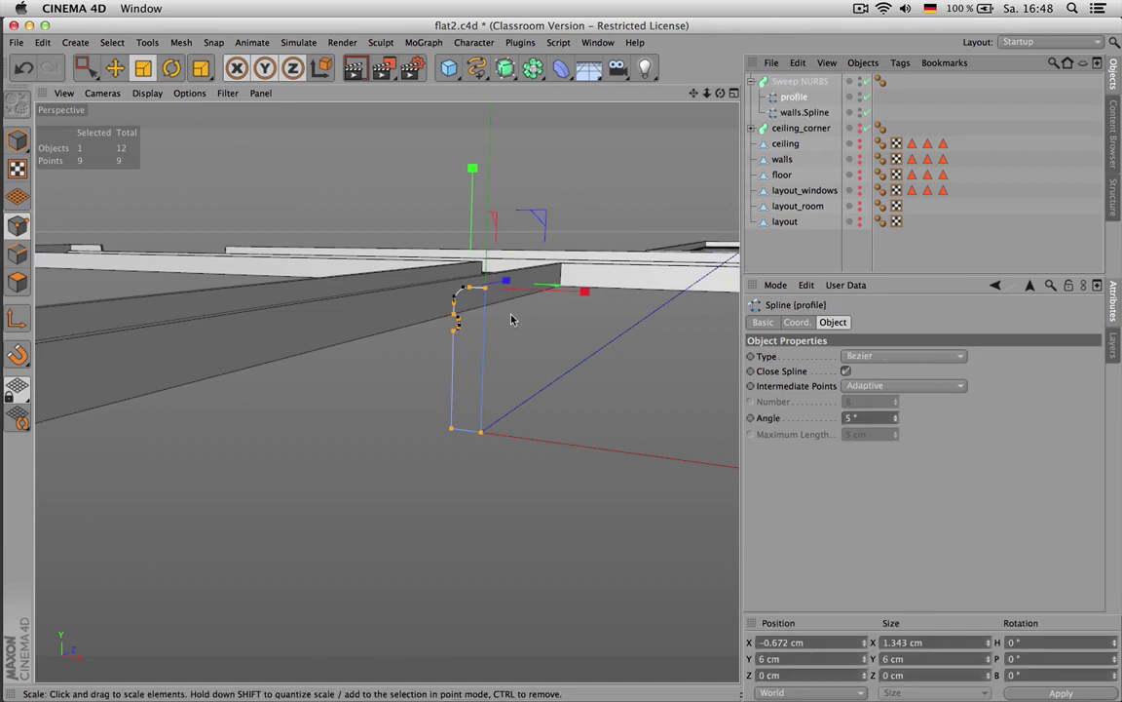
Set the Scale tool's modeling axis to -100 % on Y, at the base of the profile points
{"action": "key", "text": "t"}
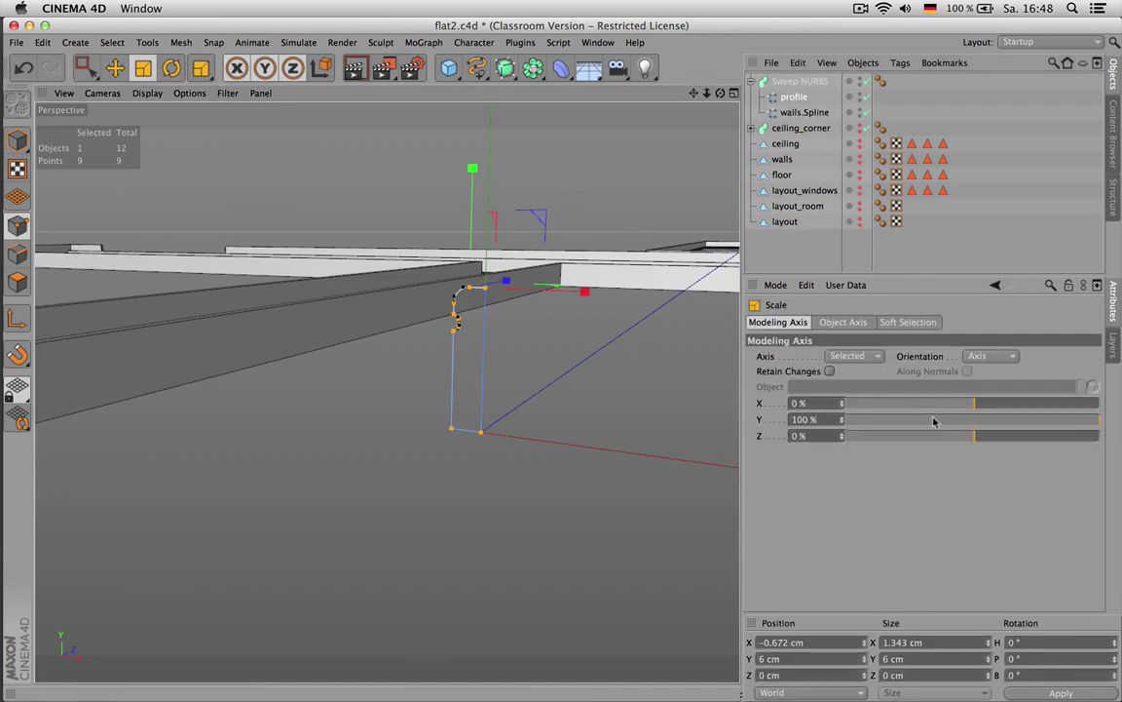
{"action": "left_click_drag", "start_coordinate": [943, 423], "coordinate": [846, 420]}
{"action": "left_click_drag", "start_coordinate": [467, 327], "coordinate": [465, 535]}
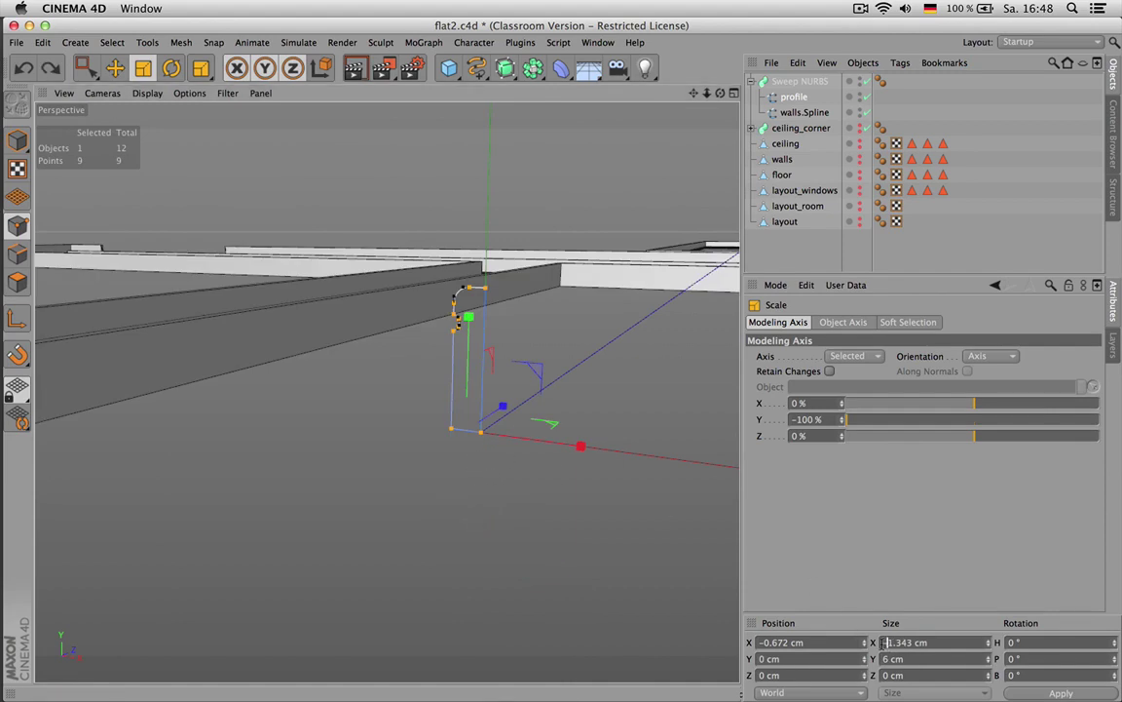
Mirror the profile points vertically and horizontally by setting their size to -6 cm on Y and -1.343 cm on X
{"action": "key", "text": "Return"}
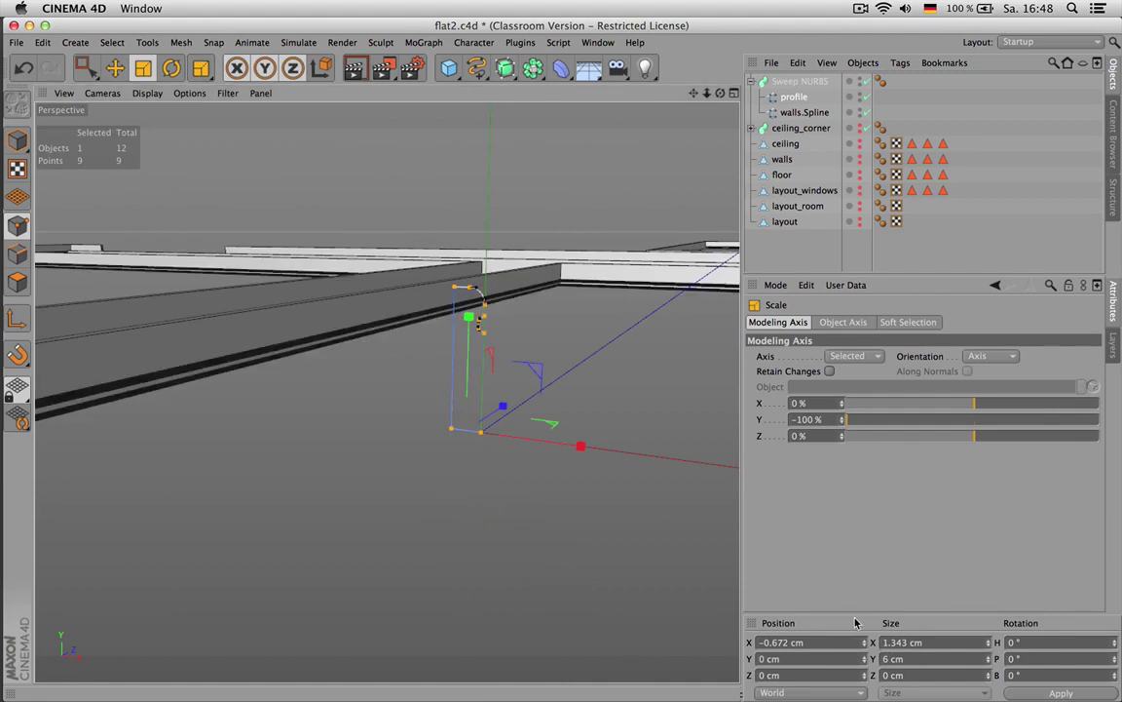
{"action": "key", "text": "super+z"}
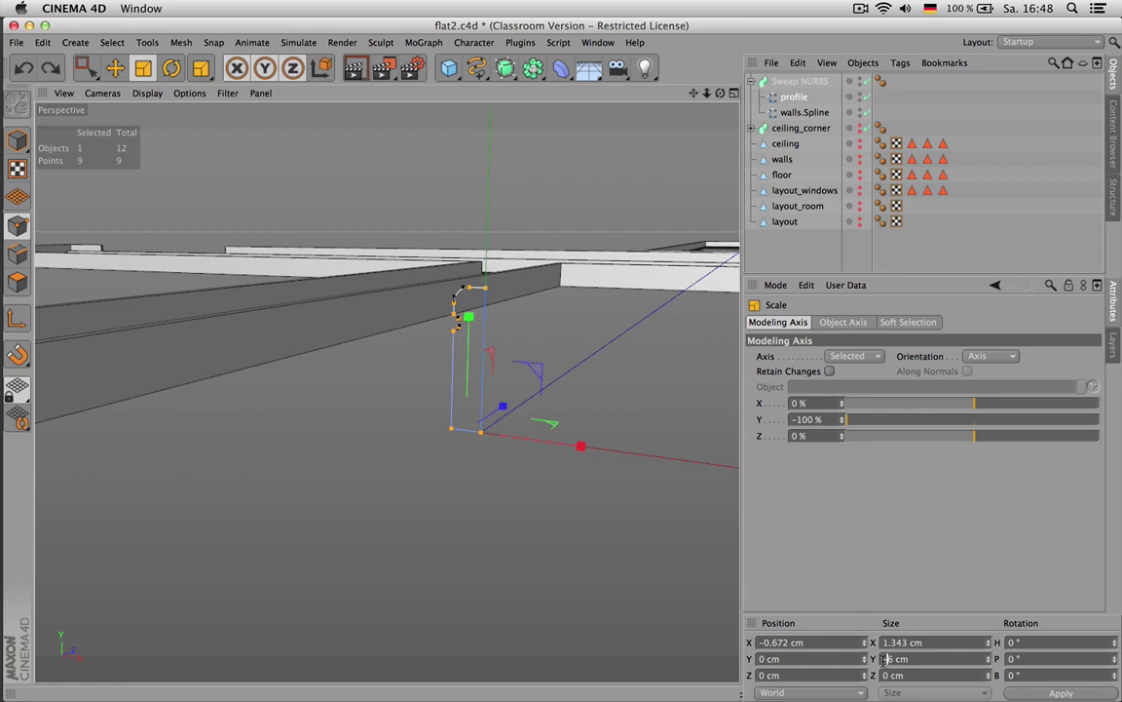
{"action": "key", "text": "Return"}
{"action": "left_click_drag", "start_coordinate": [466, 381], "coordinate": [584, 429], "text": "alt"}
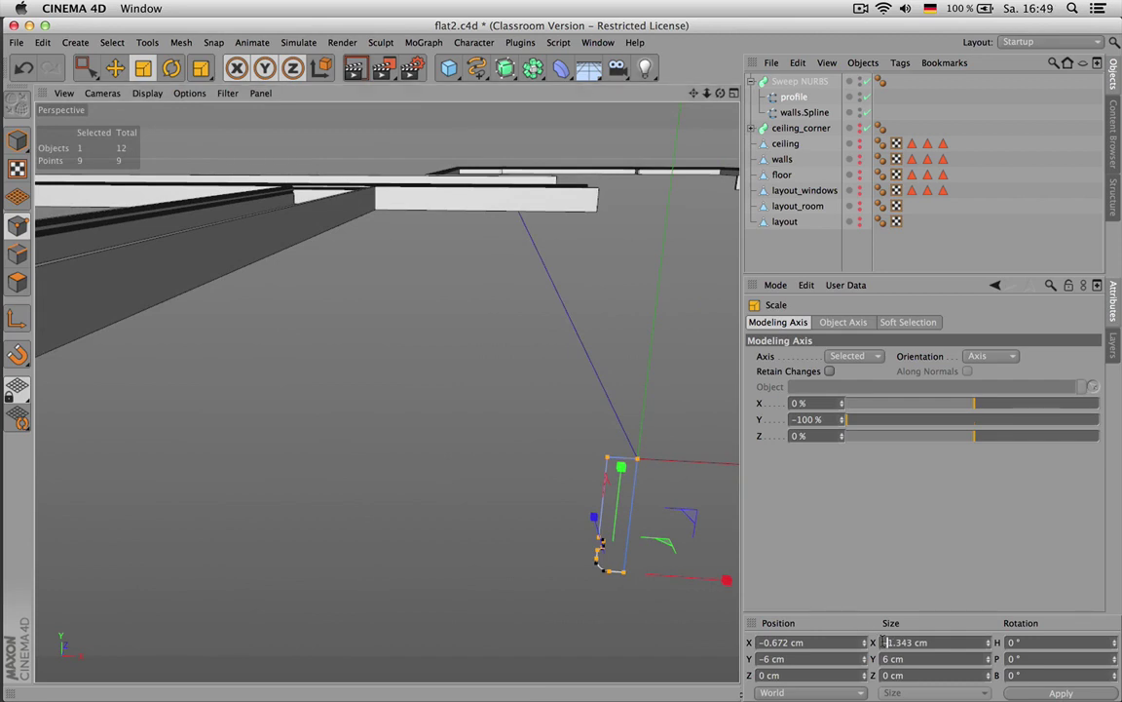
{"action": "key", "text": "Return"}
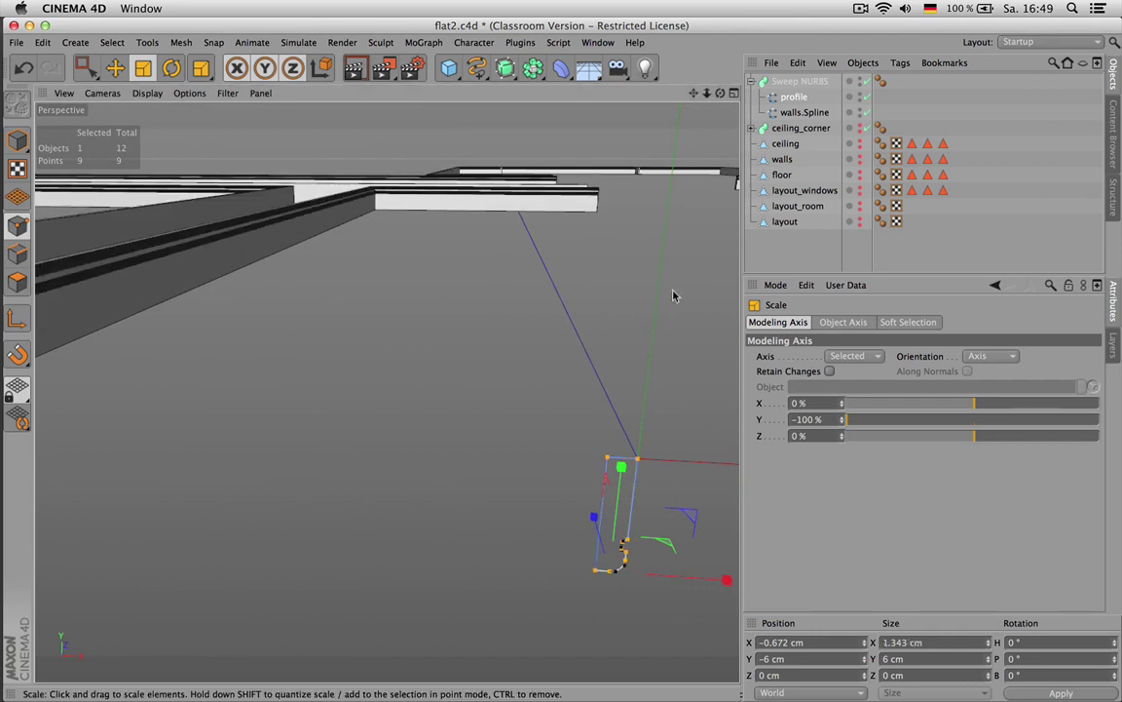
Try the Parallel Movement option on the Sweep NURBS and inspect the swept baseboard along the walls
{"action": "left_click", "coordinate": [800, 81]}
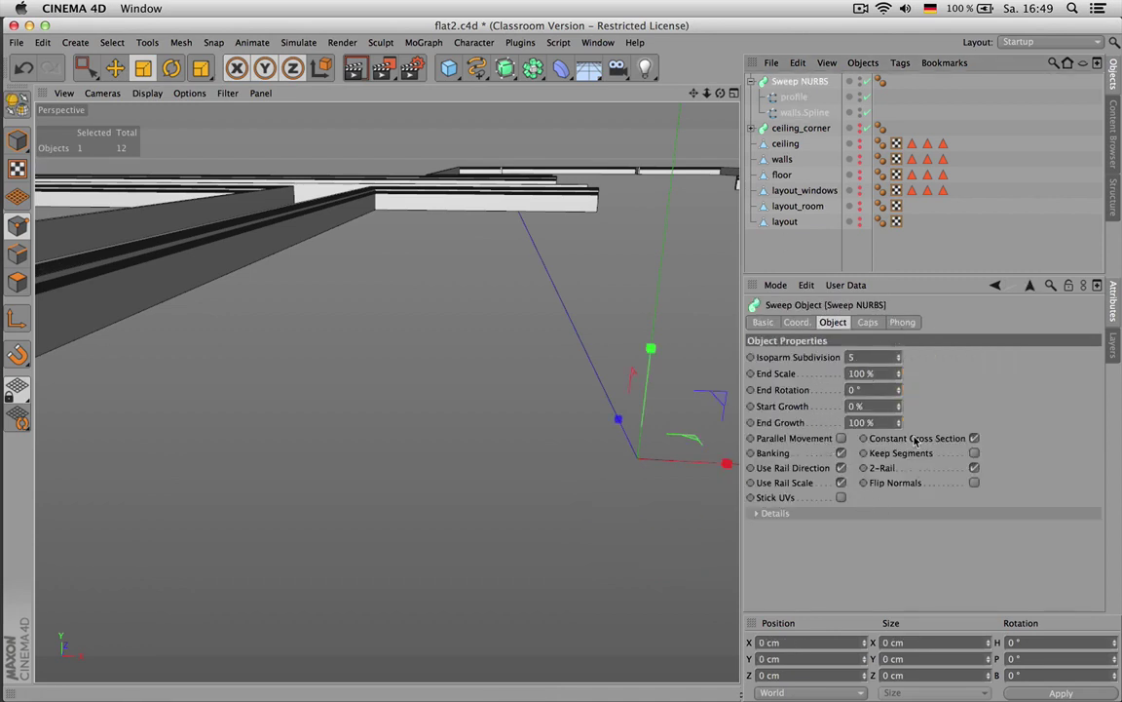
{"action": "left_click", "coordinate": [839, 438]}
{"action": "left_click_drag", "start_coordinate": [521, 234], "coordinate": [466, 395], "text": "alt"}
{"action": "right_click_drag", "start_coordinate": [225, 346], "coordinate": [236, 353], "text": "alt"}
{"action": "left_click_drag", "start_coordinate": [236, 354], "coordinate": [255, 312], "text": "alt"}
Raise the profile spline's adaptive interpolation angle and check the baseboard's open end up close
{"action": "left_click", "coordinate": [794, 96]}
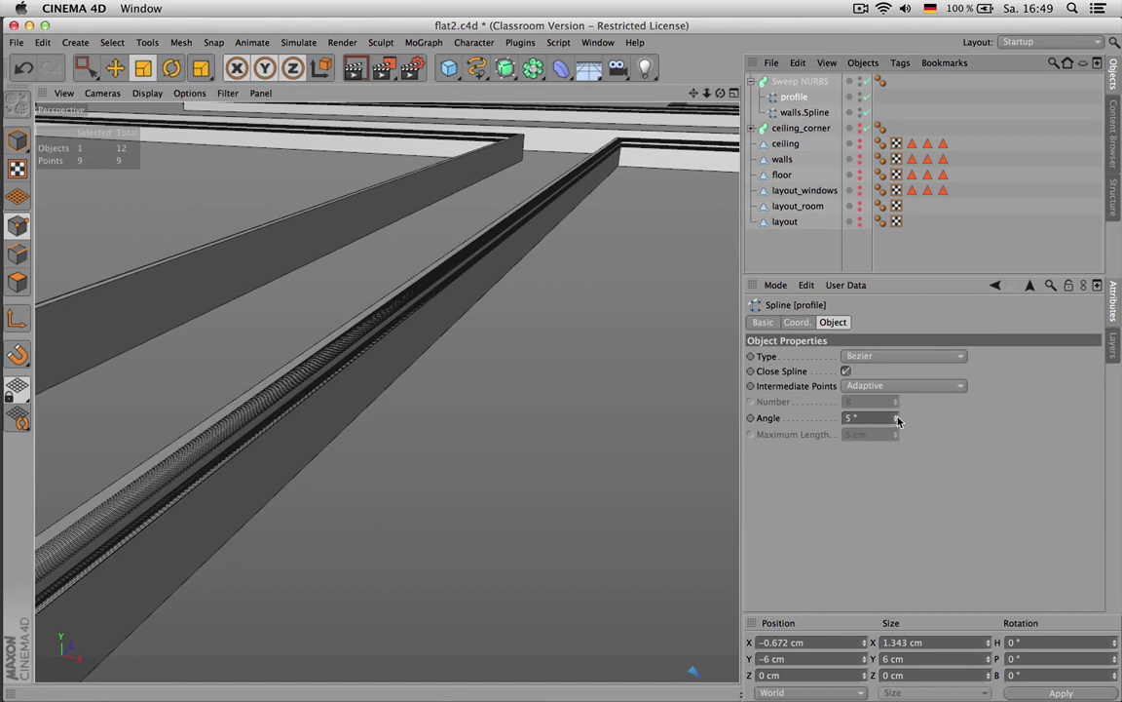
{"action": "left_click_drag", "start_coordinate": [896, 420], "coordinate": [897, 397]}
{"action": "left_click", "coordinate": [804, 256]}
{"action": "left_click_drag", "start_coordinate": [511, 243], "coordinate": [424, 265], "text": "alt"}
{"action": "scroll", "coordinate": [516, 298], "scroll_direction": "up", "scroll_amount": 6}
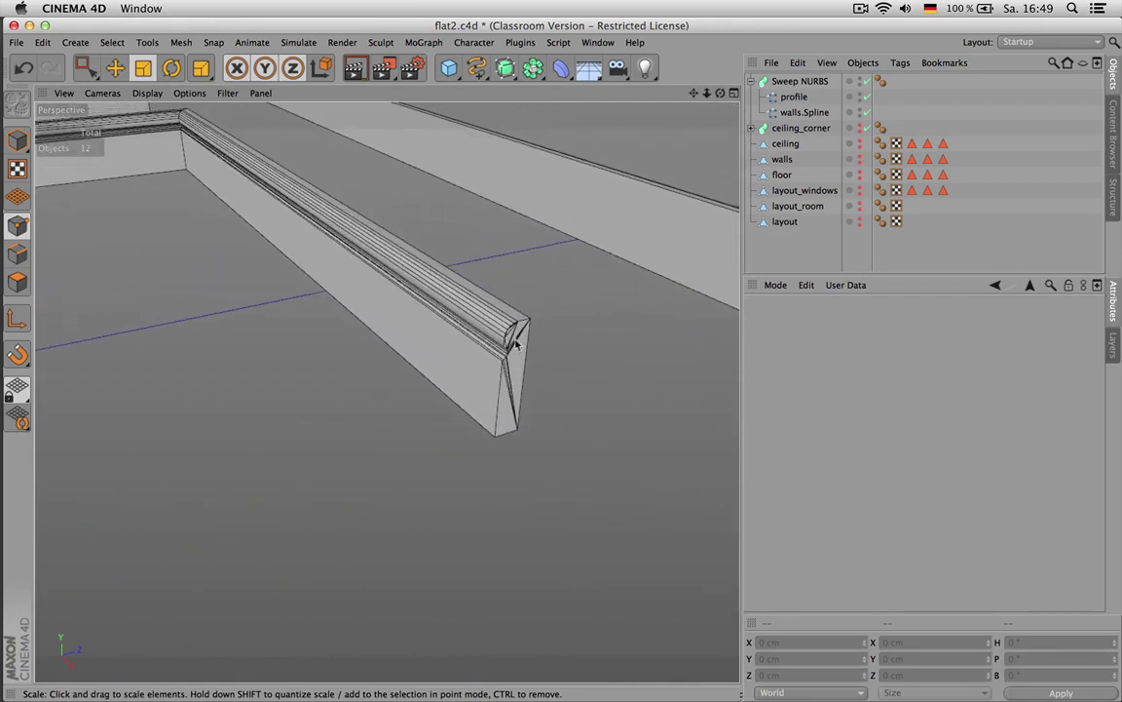
Set both the start and end of the Sweep NURBS to Fillet Cap with 3 steps each
{"action": "left_click", "coordinate": [800, 81]}
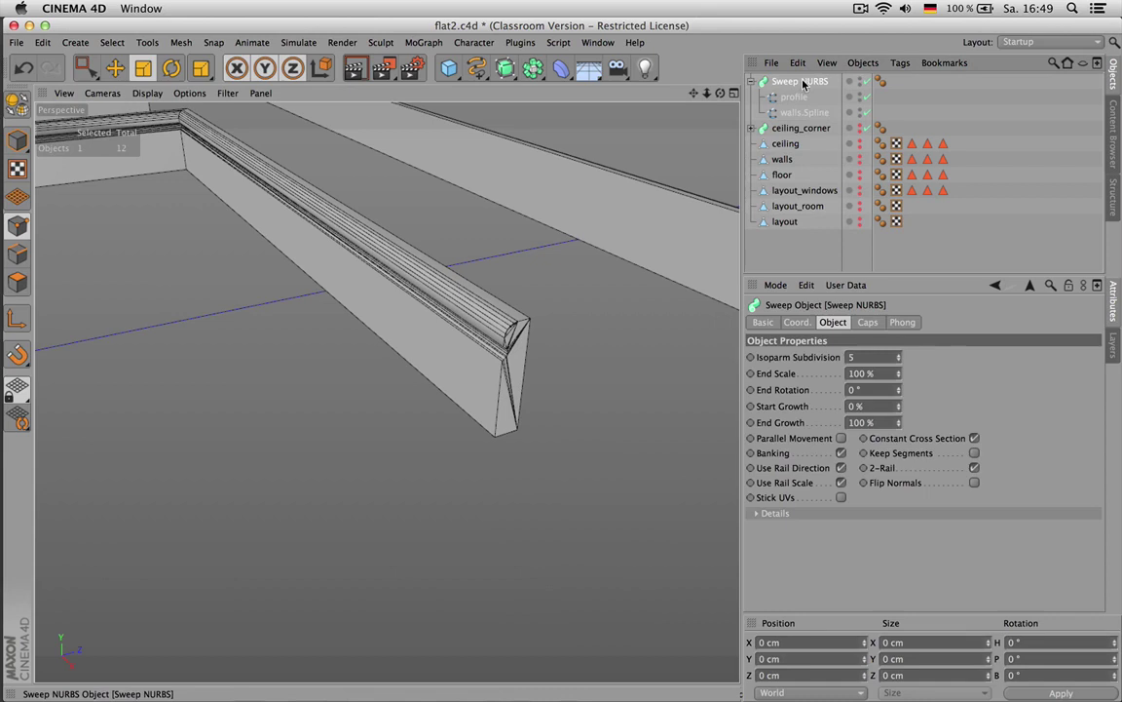
{"action": "left_click", "coordinate": [866, 322]}
{"action": "left_click", "coordinate": [857, 356]}
{"action": "left_click", "coordinate": [840, 420]}
{"action": "left_click", "coordinate": [858, 404]}
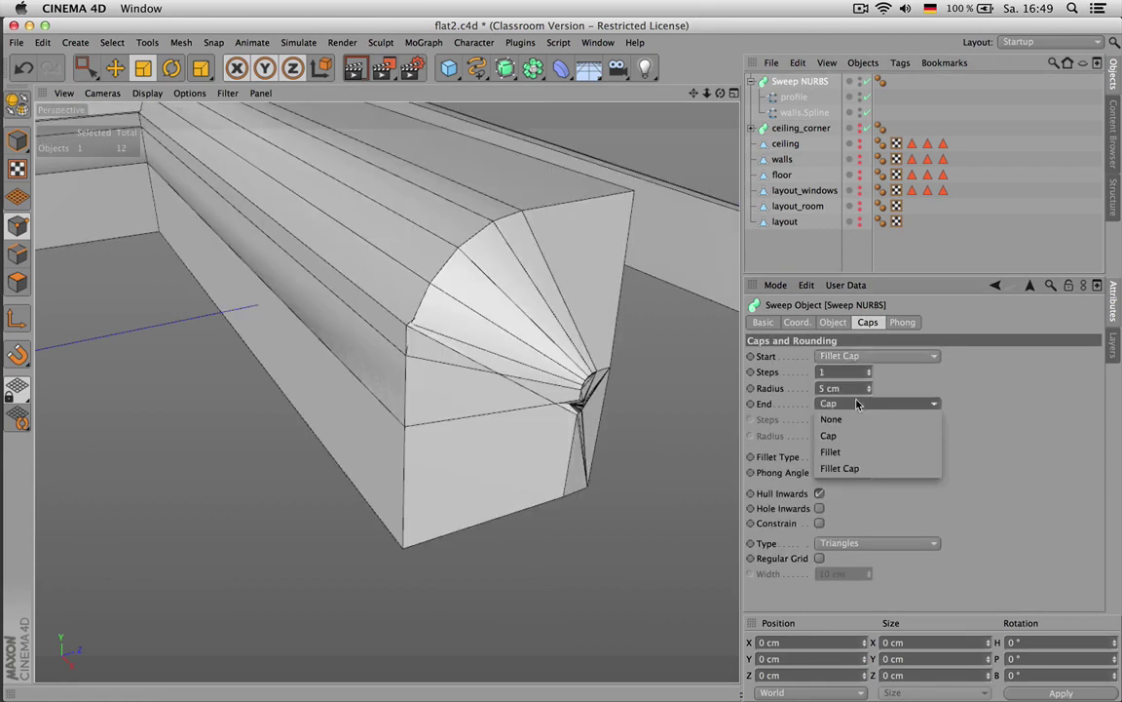
{"action": "left_click", "coordinate": [840, 469]}
{"action": "left_click", "coordinate": [844, 372]}
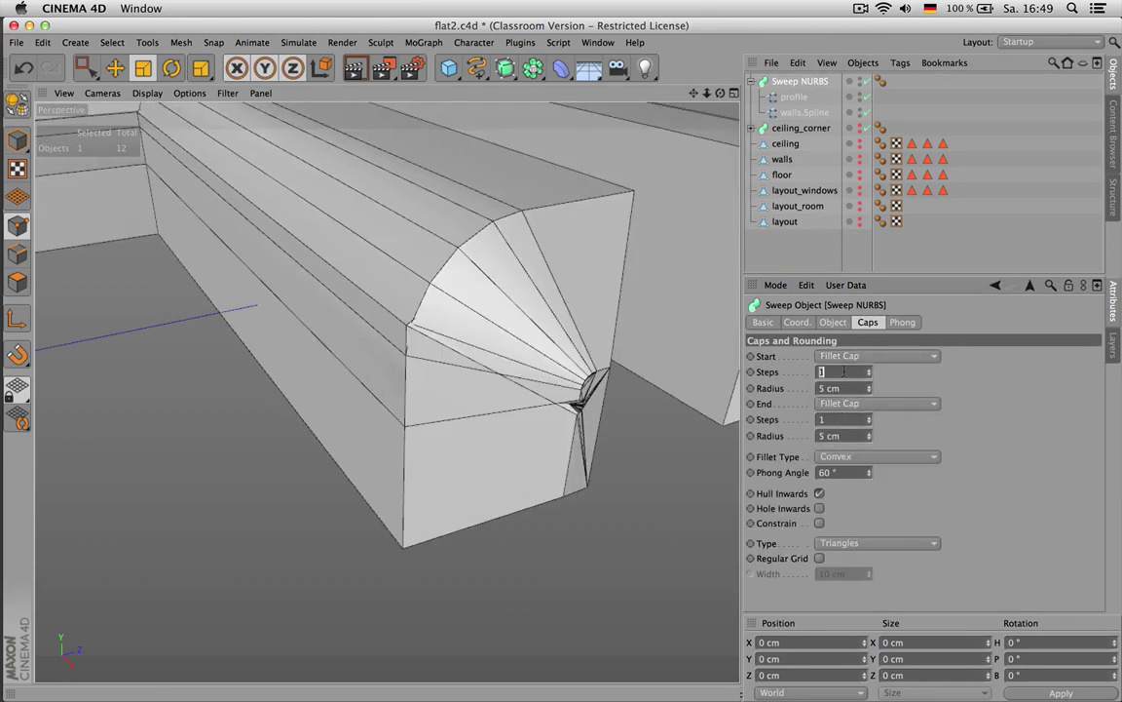
{"action": "left_click", "coordinate": [854, 422]}
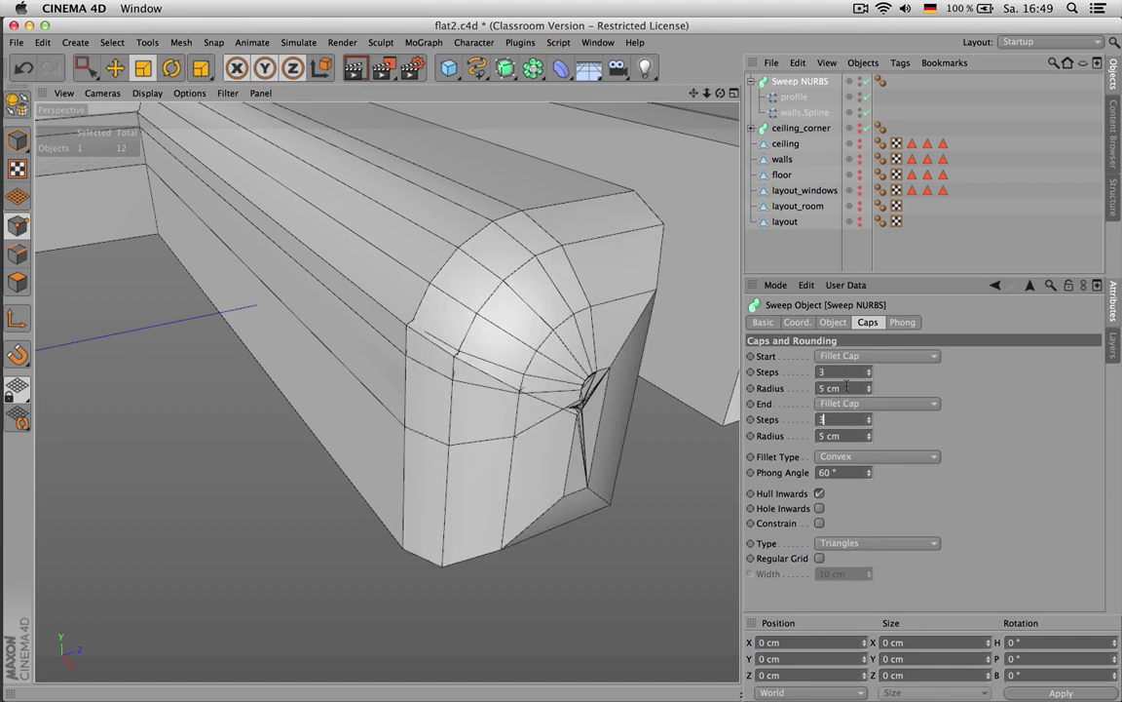
Finish entering 3 steps for the end cap and set the fillet radius to 0.2 cm at both ends
{"action": "type", "text": "3"}
{"action": "left_click", "coordinate": [844, 388]}
{"action": "type", "text": "0.2"}
{"action": "key", "text": "Return"}
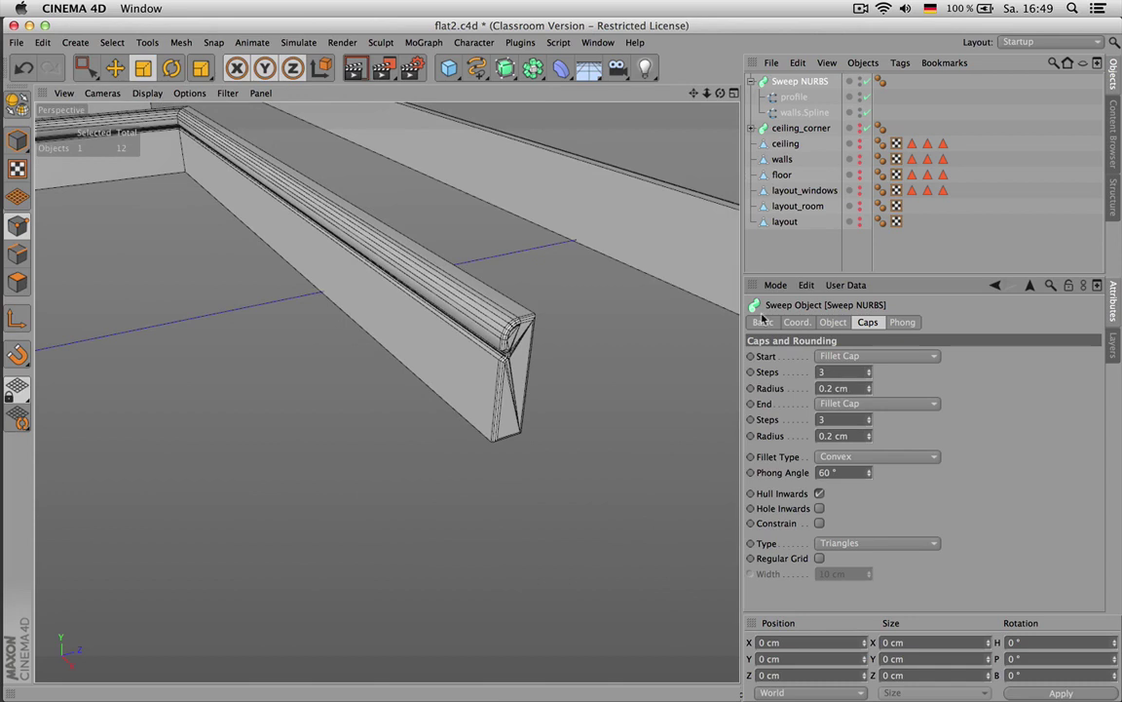
Make the walls object visible in the viewport to compare it with the swept baseboard
{"action": "scroll", "coordinate": [337, 130], "scroll_direction": "down", "scroll_amount": 4}
{"action": "left_click_drag", "start_coordinate": [694, 95], "coordinate": [745, 175]}
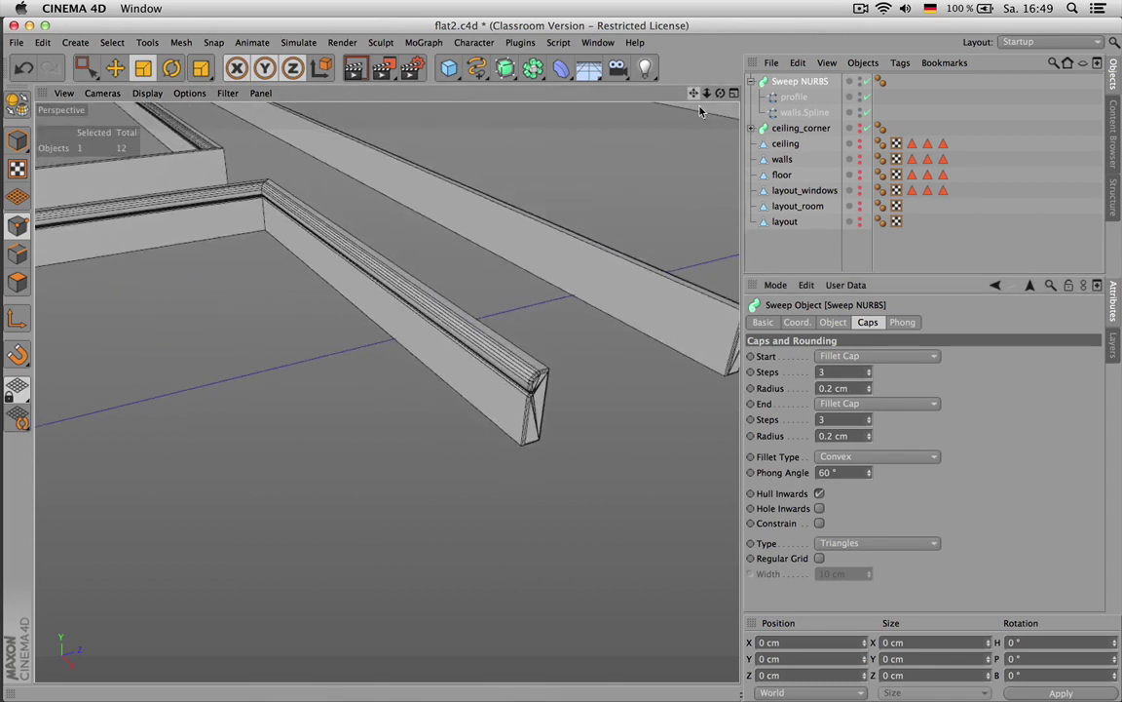
{"action": "left_click", "coordinate": [860, 158]}
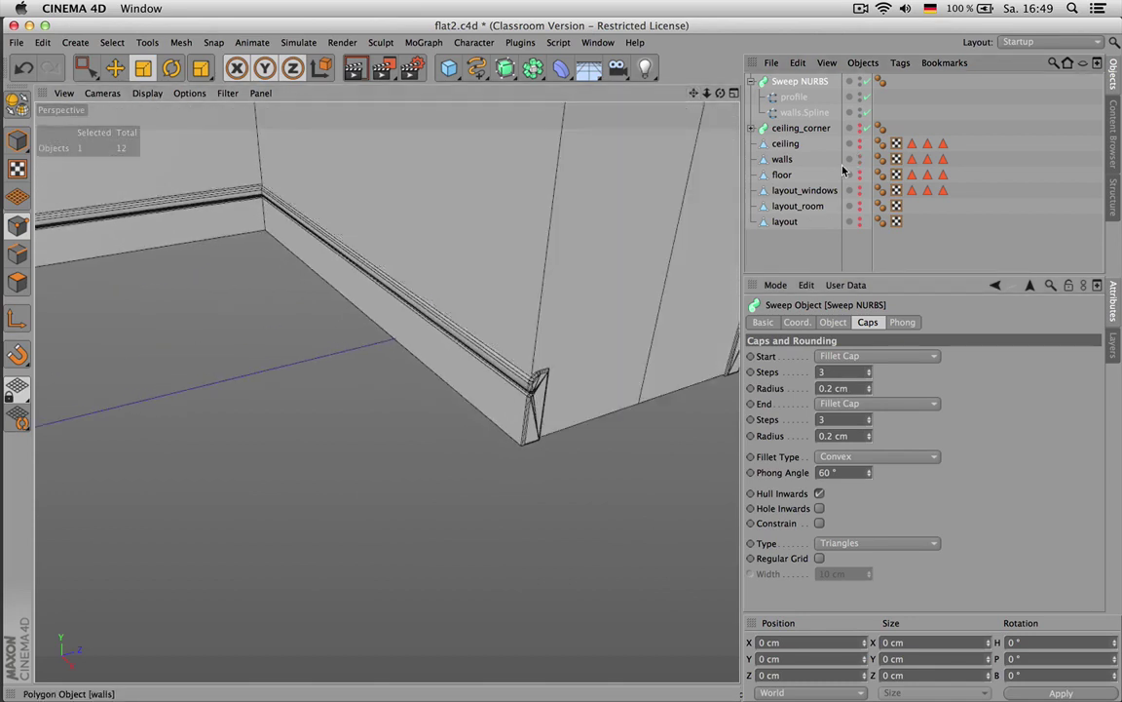
Select the profile spline and examine the baseboard's open ends at the wall and the profile's points up close
{"action": "left_click", "coordinate": [794, 97]}
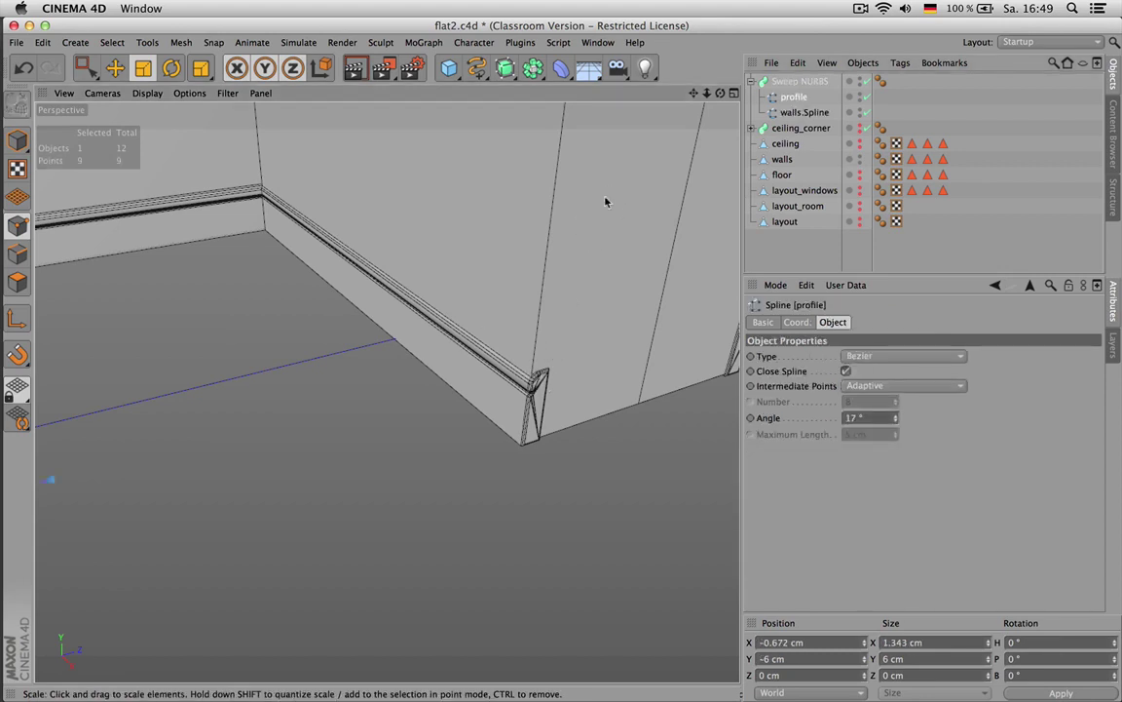
{"action": "left_click_drag", "start_coordinate": [708, 94], "coordinate": [590, 94]}
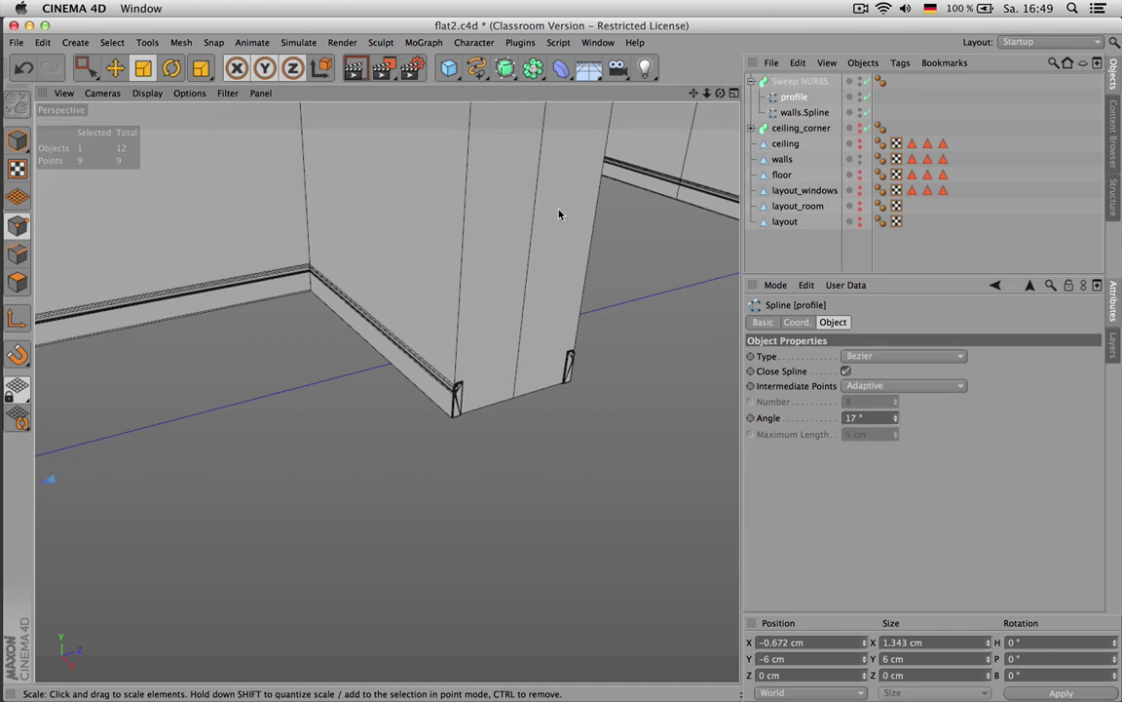
{"action": "scroll", "coordinate": [513, 227], "scroll_direction": "down", "scroll_amount": 2}
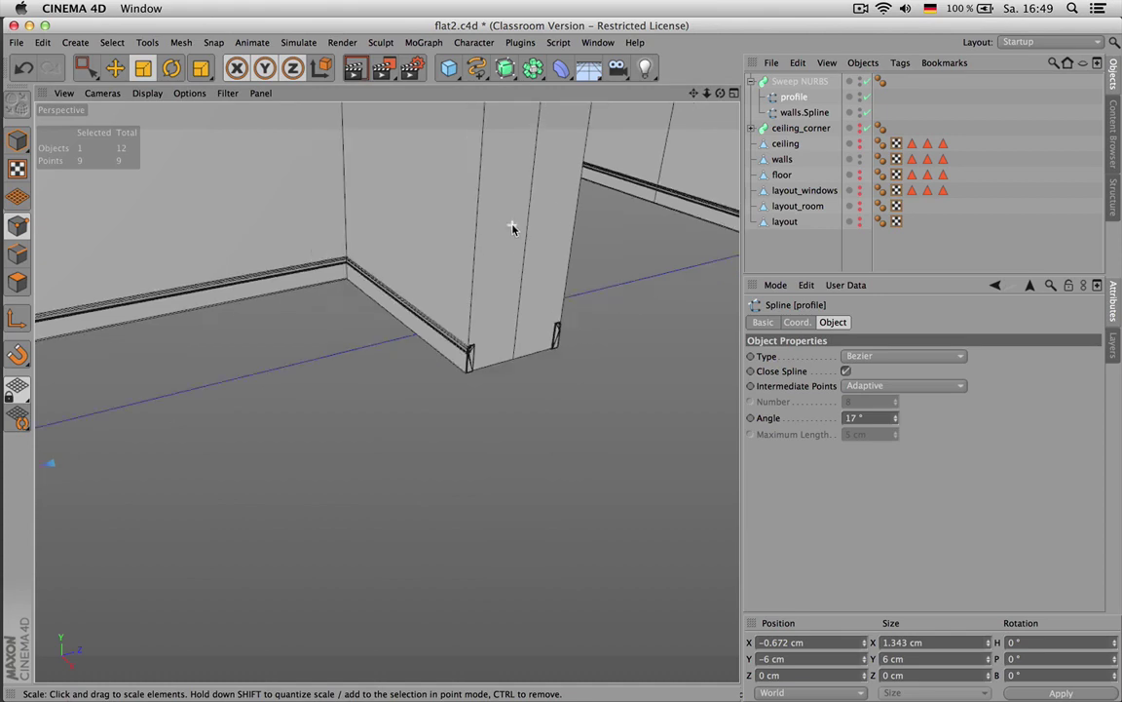
{"action": "key", "text": "s"}
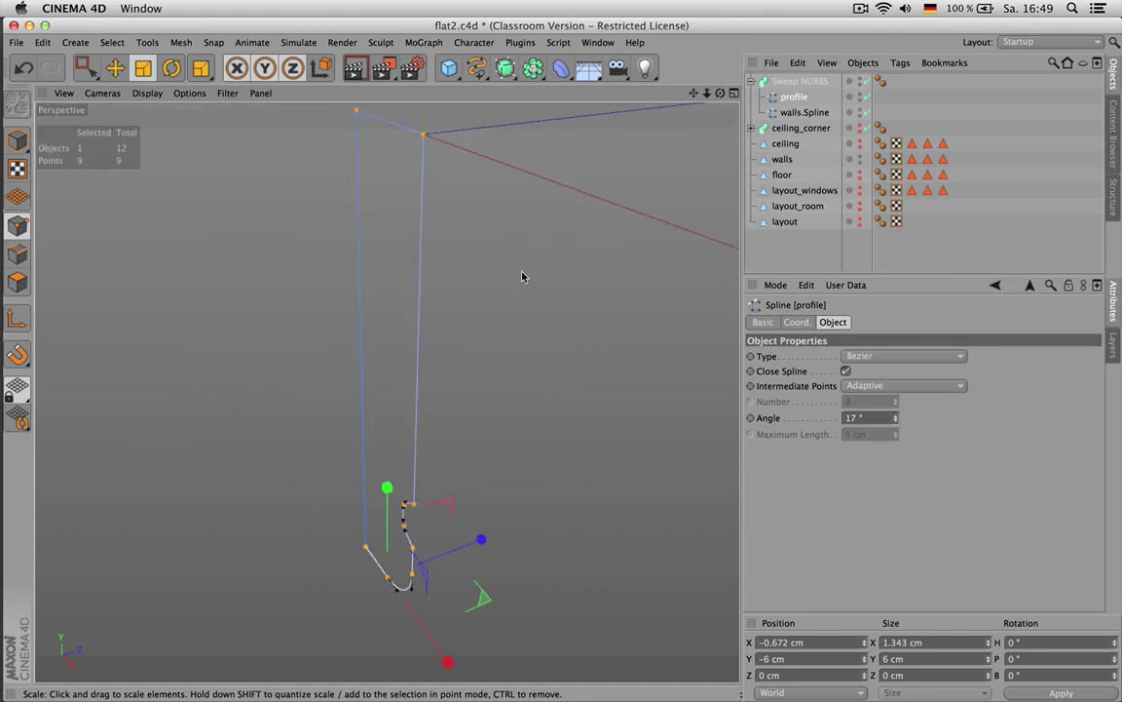
{"action": "left_click_drag", "start_coordinate": [526, 300], "coordinate": [596, 296], "text": "alt"}
{"action": "key", "text": "s"}
{"action": "left_click_drag", "start_coordinate": [707, 94], "coordinate": [567, 105]}
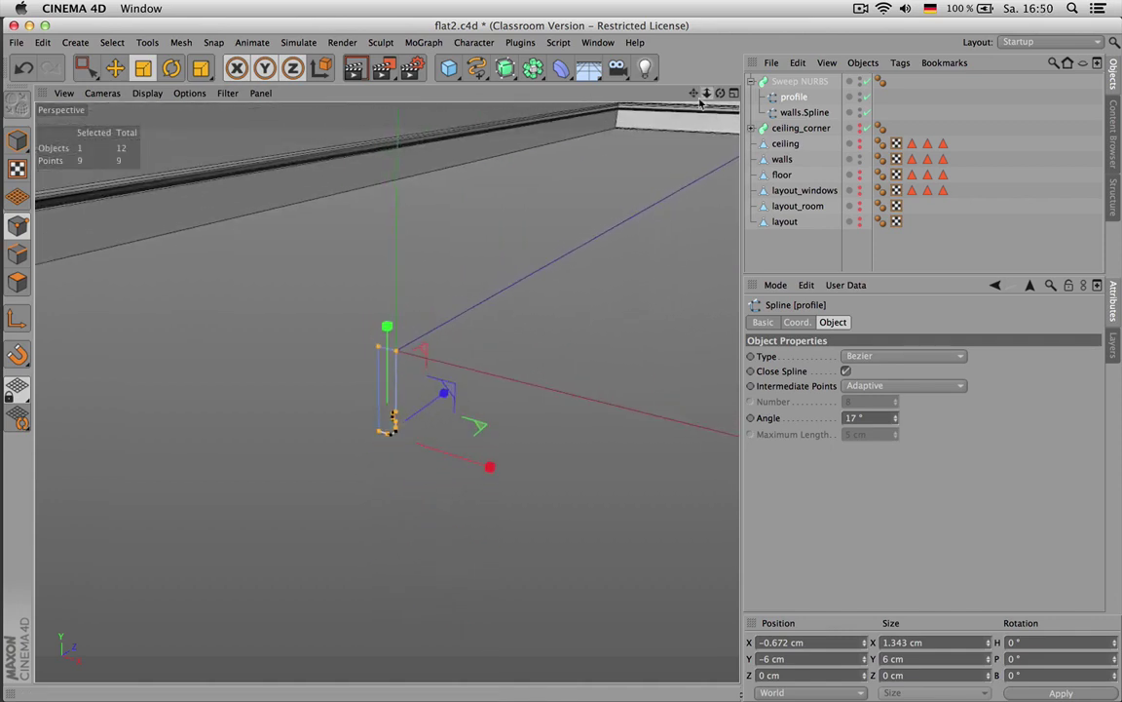
{"action": "left_click_drag", "start_coordinate": [550, 176], "coordinate": [645, 142], "text": "alt"}
Try moving only the profile spline's axis about 0.9 cm toward negative X, and undo the move
{"action": "key", "text": "l"}
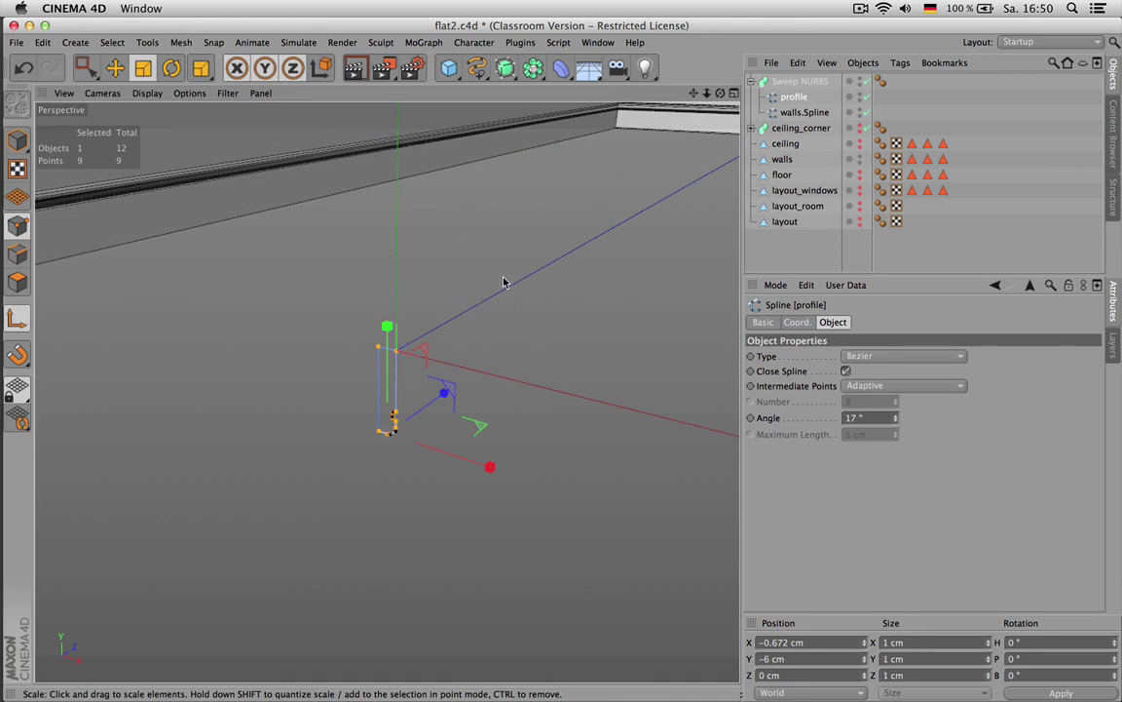
{"action": "key", "text": "e"}
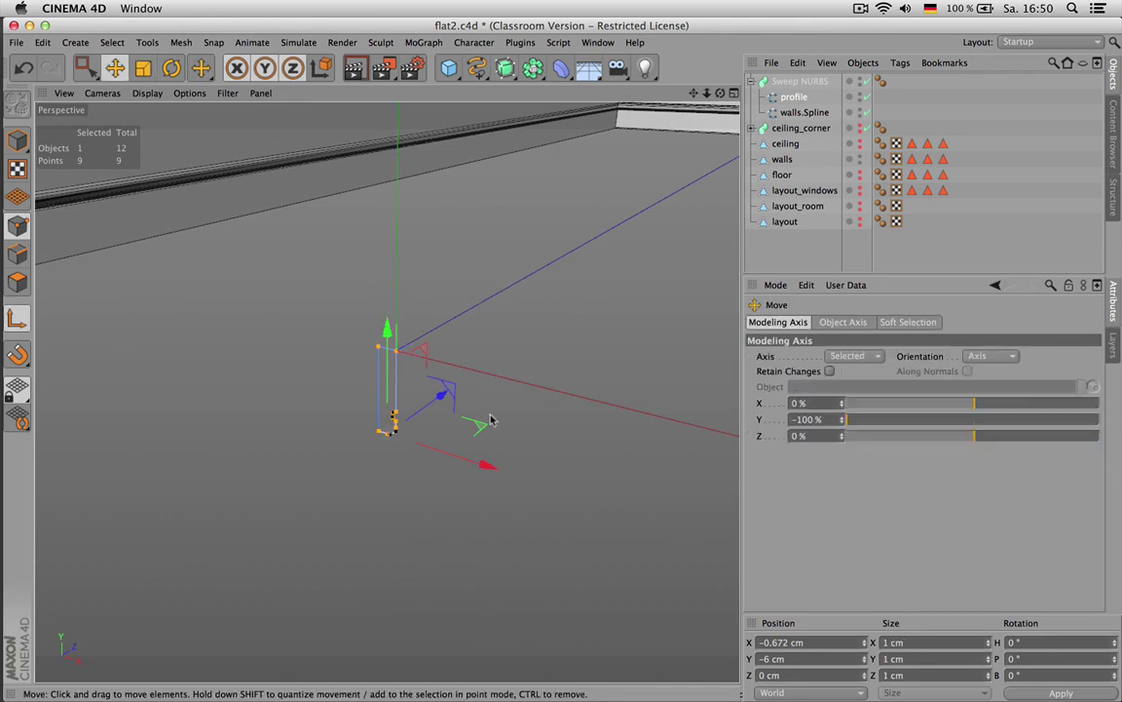
{"action": "left_click_drag", "start_coordinate": [483, 464], "coordinate": [470, 468]}
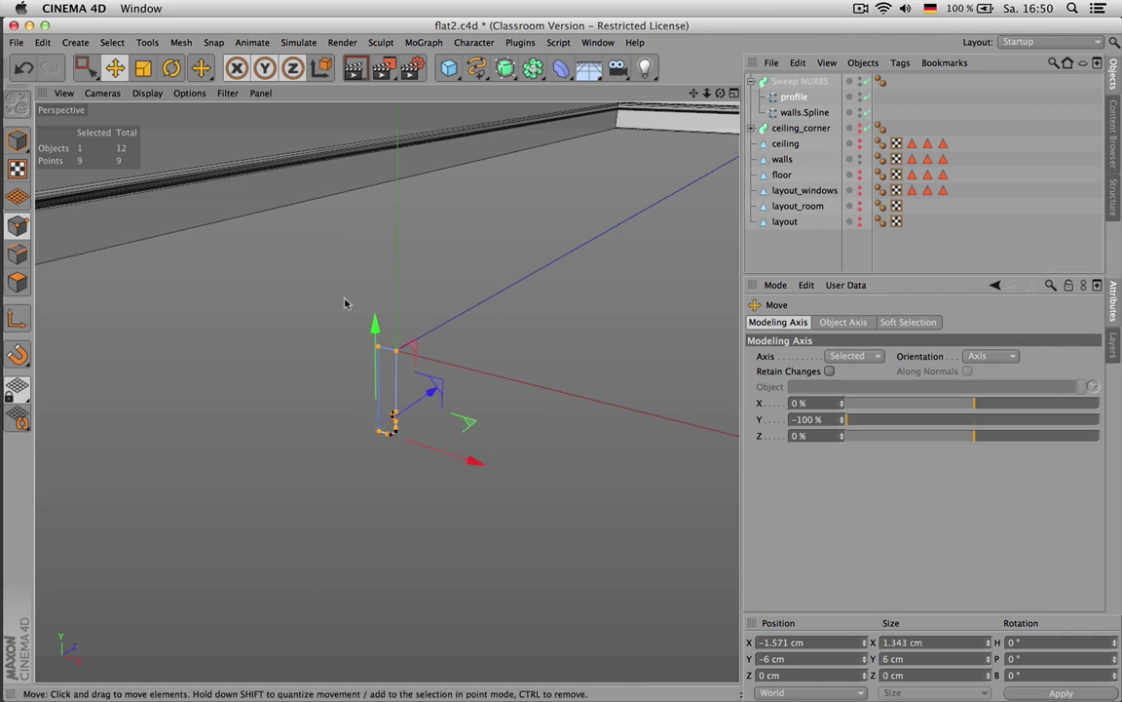
{"action": "mouse_move", "coordinate": [326, 301]}
{"action": "left_mouse_down", "text": "alt"}
{"action": "mouse_move", "coordinate": [326, 313]}
{"action": "mouse_move", "coordinate": [416, 313]}
{"action": "mouse_move", "coordinate": [399, 332]}
{"action": "mouse_move", "coordinate": [346, 308]}
{"action": "mouse_move", "coordinate": [311, 316]}
{"action": "mouse_move", "coordinate": [305, 292]}
{"action": "left_mouse_up", "text": "alt"}
{"action": "key", "text": "super+z"}
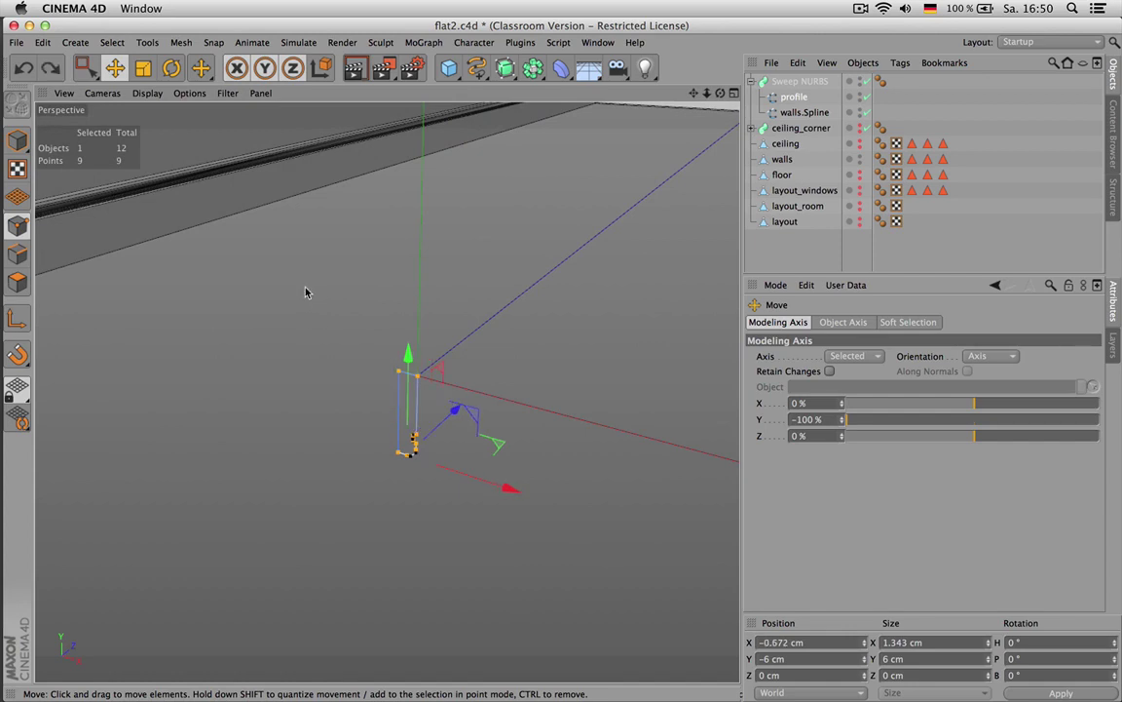
Move the profile spline's axis slightly toward positive X and check how the baseboard sits against the wall
{"action": "left_click_drag", "start_coordinate": [510, 488], "coordinate": [518, 488]}
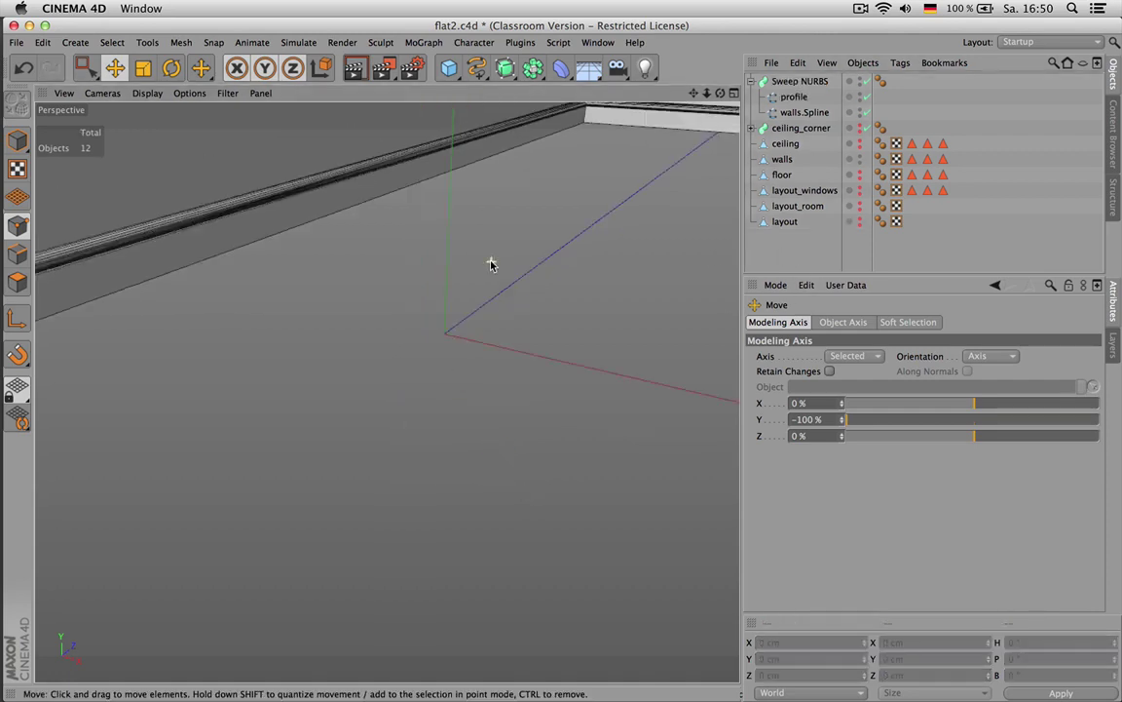
{"action": "left_click_drag", "start_coordinate": [338, 245], "coordinate": [170, 337], "text": "alt"}
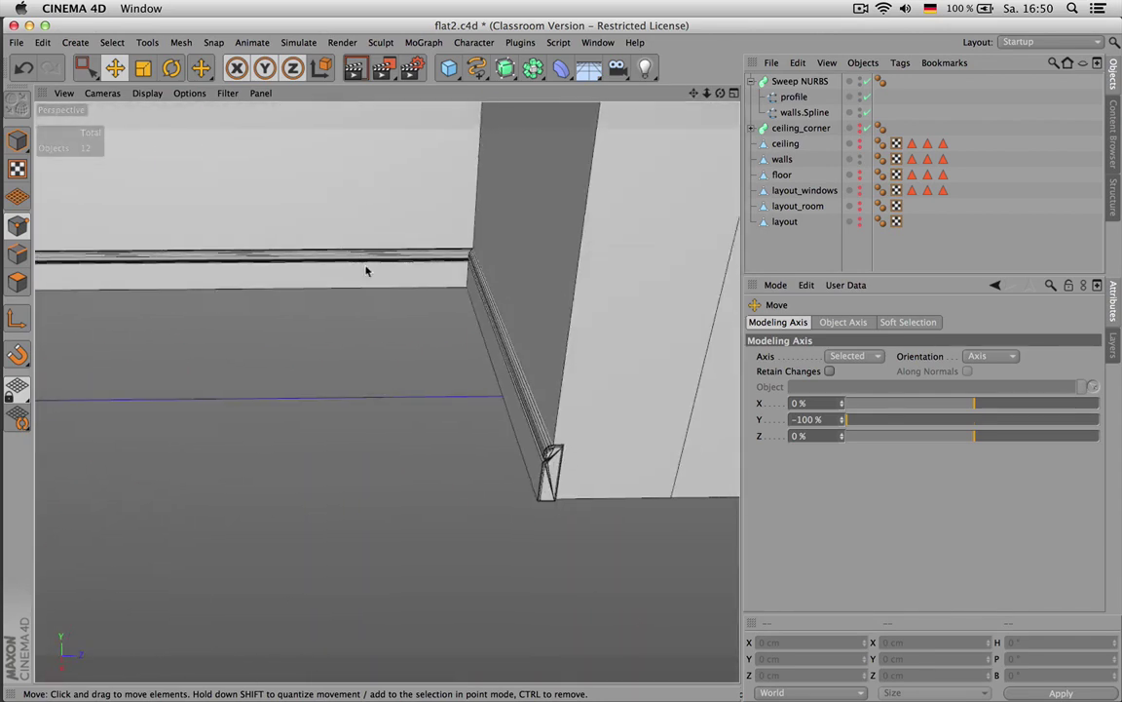
Move all points of the profile spline along X to about 0.762 cm so the baseboard sits closer to the walls
{"action": "left_click_drag", "start_coordinate": [548, 221], "coordinate": [442, 285], "text": "alt"}
{"action": "left_click", "coordinate": [794, 97]}
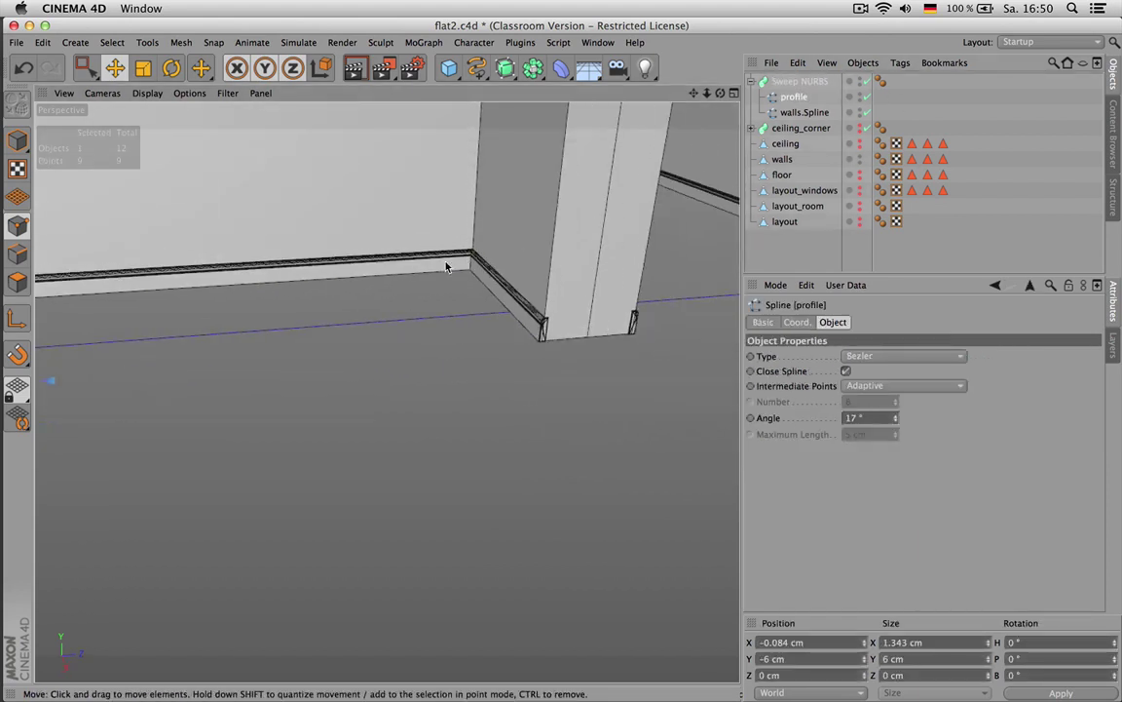
{"action": "key", "text": "o"}
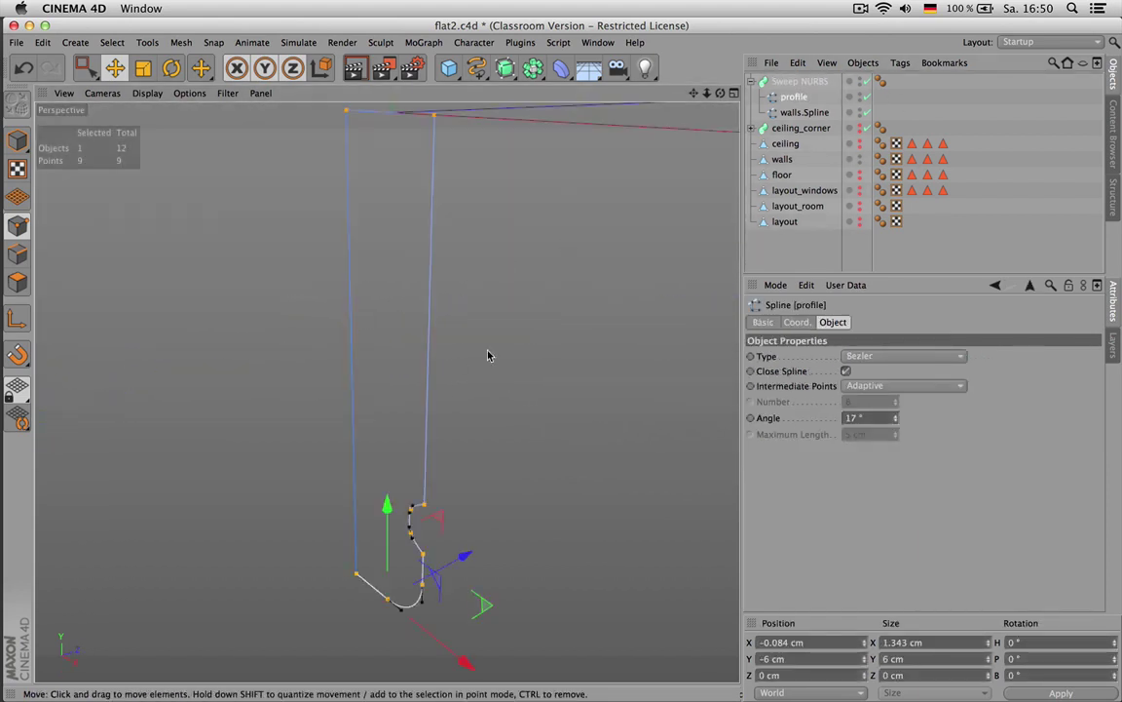
{"action": "scroll", "coordinate": [481, 355], "scroll_direction": "down", "scroll_amount": 5}
{"action": "left_click_drag", "start_coordinate": [534, 433], "coordinate": [548, 440]}
{"action": "mouse_move", "coordinate": [553, 442]}
{"action": "left_mouse_down"}
{"action": "mouse_move", "coordinate": [541, 441]}
{"action": "mouse_move", "coordinate": [567, 449]}
{"action": "left_mouse_up"}
{"action": "left_click_drag", "start_coordinate": [568, 277], "coordinate": [311, 342], "text": "alt"}
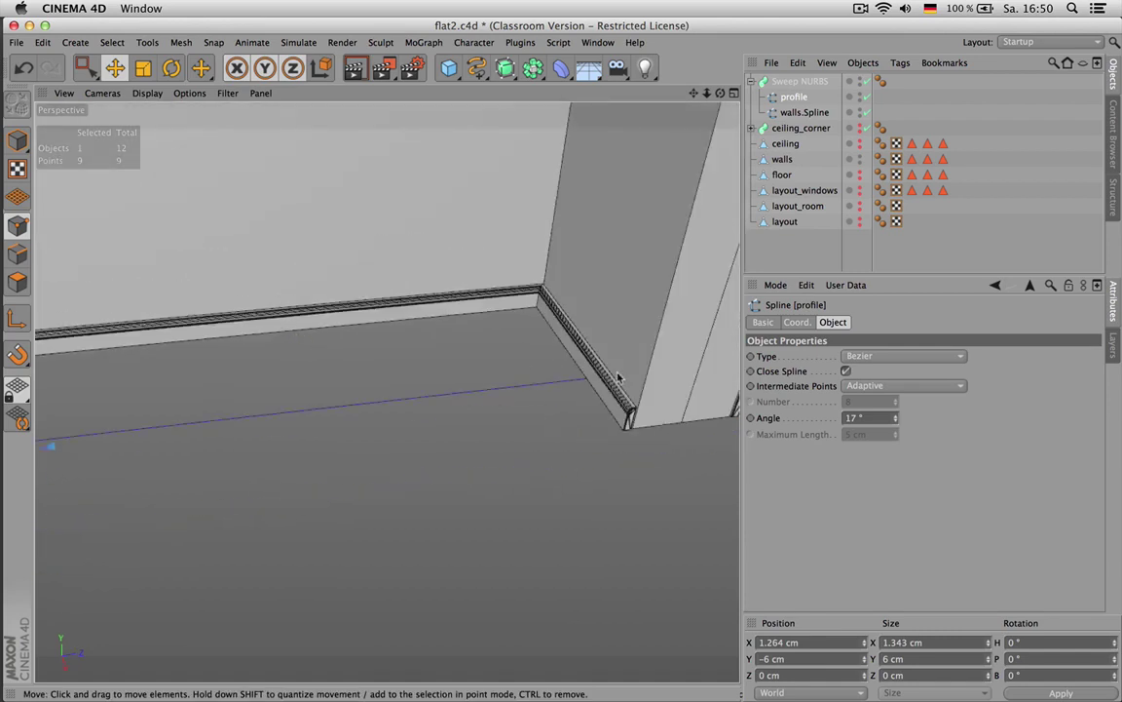
{"action": "left_click_drag", "start_coordinate": [625, 379], "coordinate": [574, 284], "text": "alt"}
{"action": "left_click_drag", "start_coordinate": [93, 462], "coordinate": [100, 469]}
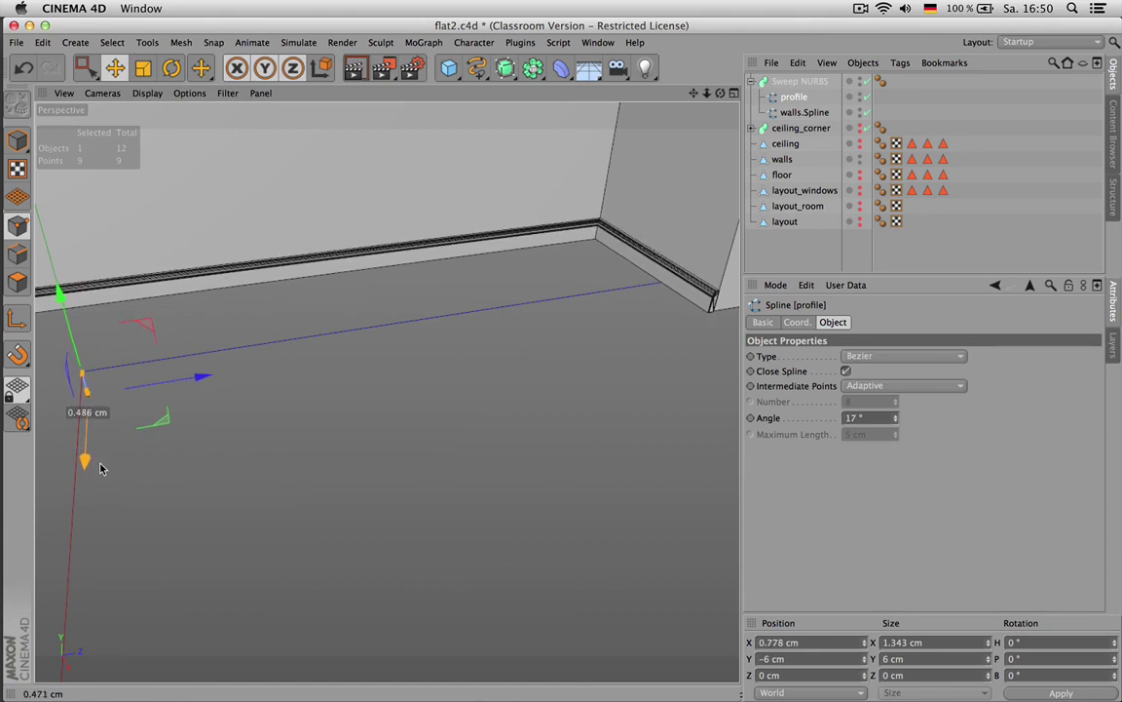
{"action": "left_click", "coordinate": [753, 261]}
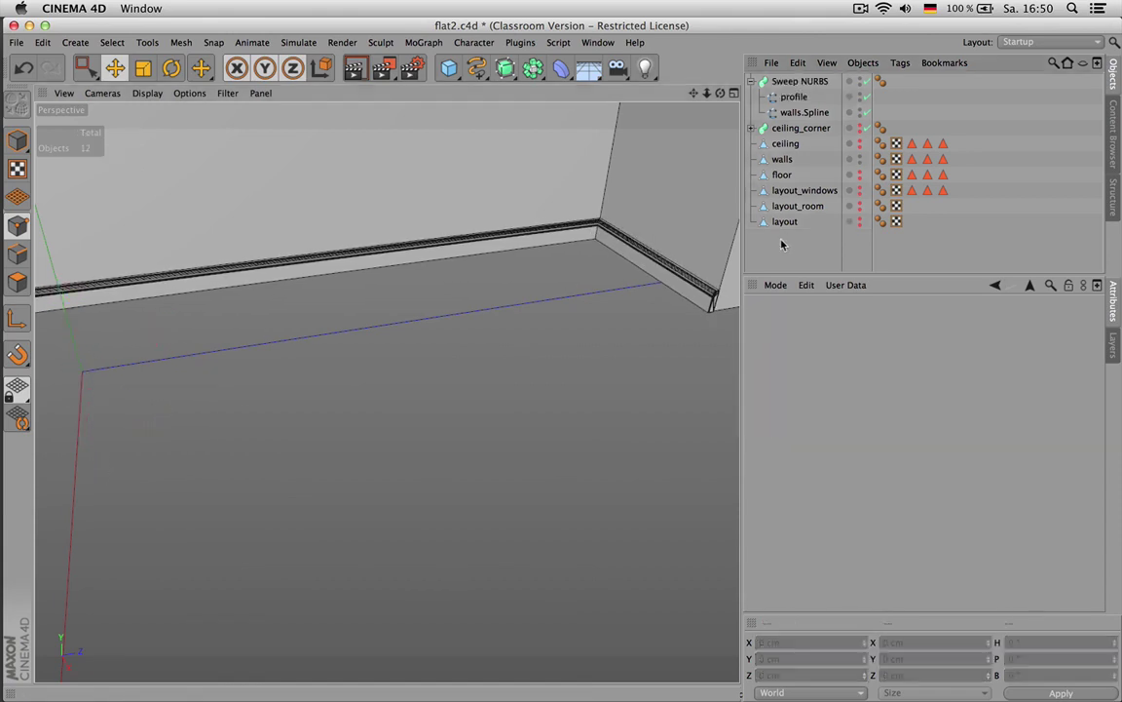
Chamfer the profile spline's corner point at Y -6 cm on the straight long side with a radius of 0.15 cm
{"action": "scroll", "coordinate": [440, 241], "scroll_direction": "down", "scroll_amount": 10}
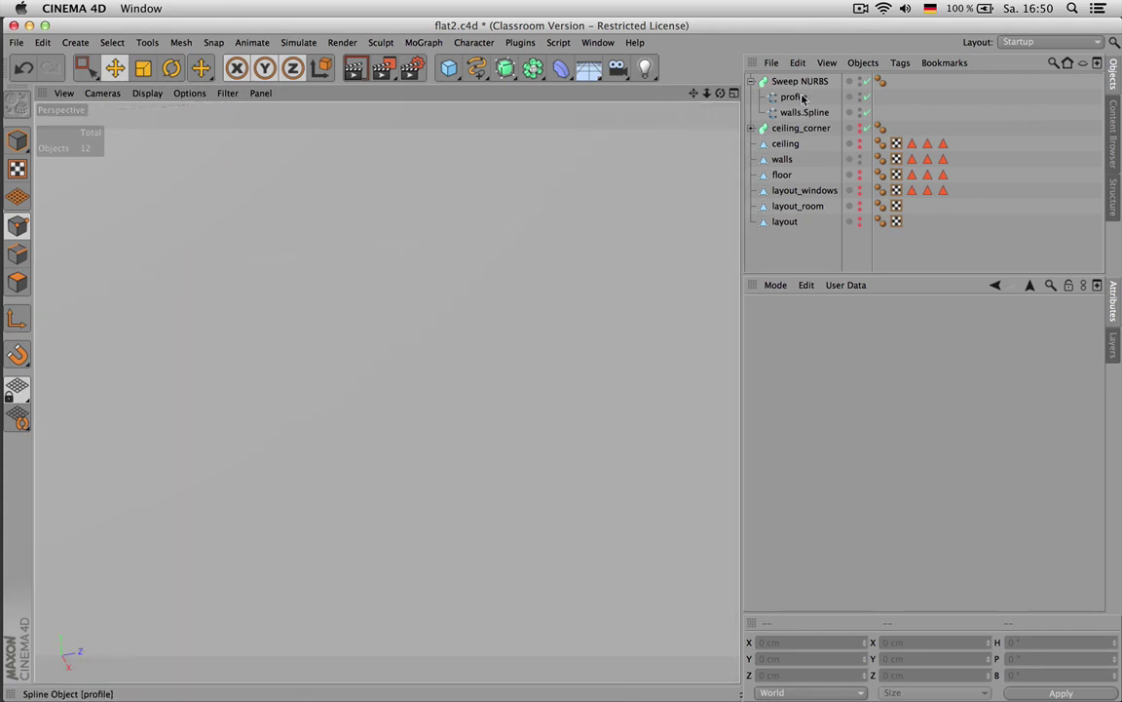
{"action": "left_click", "coordinate": [794, 98]}
{"action": "scroll", "coordinate": [531, 286], "scroll_direction": "down", "scroll_amount": 5}
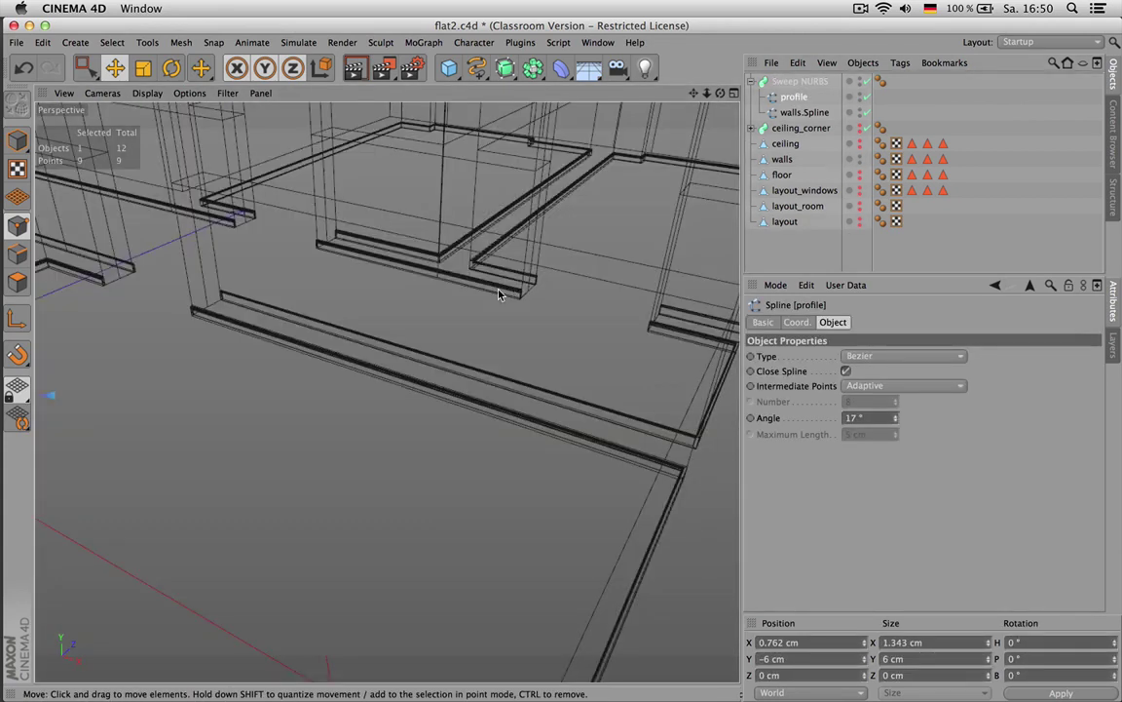
{"action": "key", "text": "o"}
{"action": "scroll", "coordinate": [494, 253], "scroll_direction": "down", "scroll_amount": 6}
{"action": "scroll", "coordinate": [492, 242], "scroll_direction": "up", "scroll_amount": 4}
{"action": "left_click_drag", "start_coordinate": [464, 237], "coordinate": [529, 240], "text": "alt"}
{"action": "scroll", "coordinate": [389, 237], "scroll_direction": "up", "scroll_amount": 3}
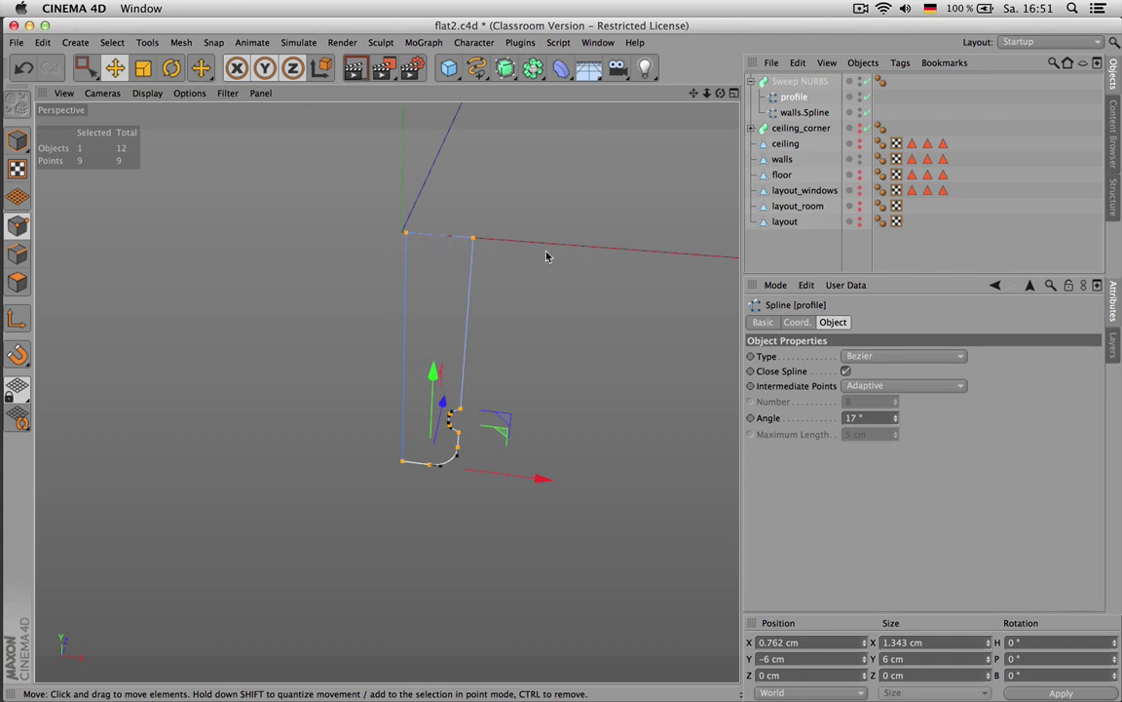
{"action": "left_click", "coordinate": [87, 67]}
{"action": "left_click_drag", "start_coordinate": [370, 437], "coordinate": [399, 488]}
{"action": "key", "text": "shift+c"}
{"action": "type", "text": "cham"}
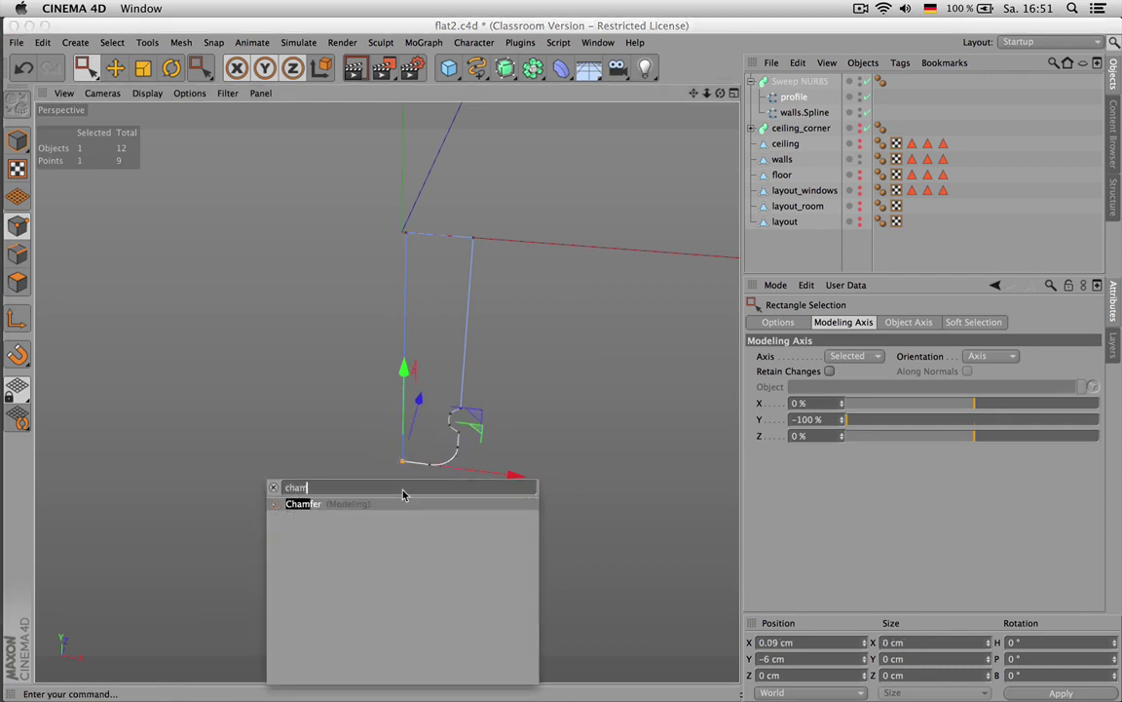
{"action": "key", "text": "Return"}
{"action": "left_click_drag", "start_coordinate": [463, 419], "coordinate": [466, 419]}
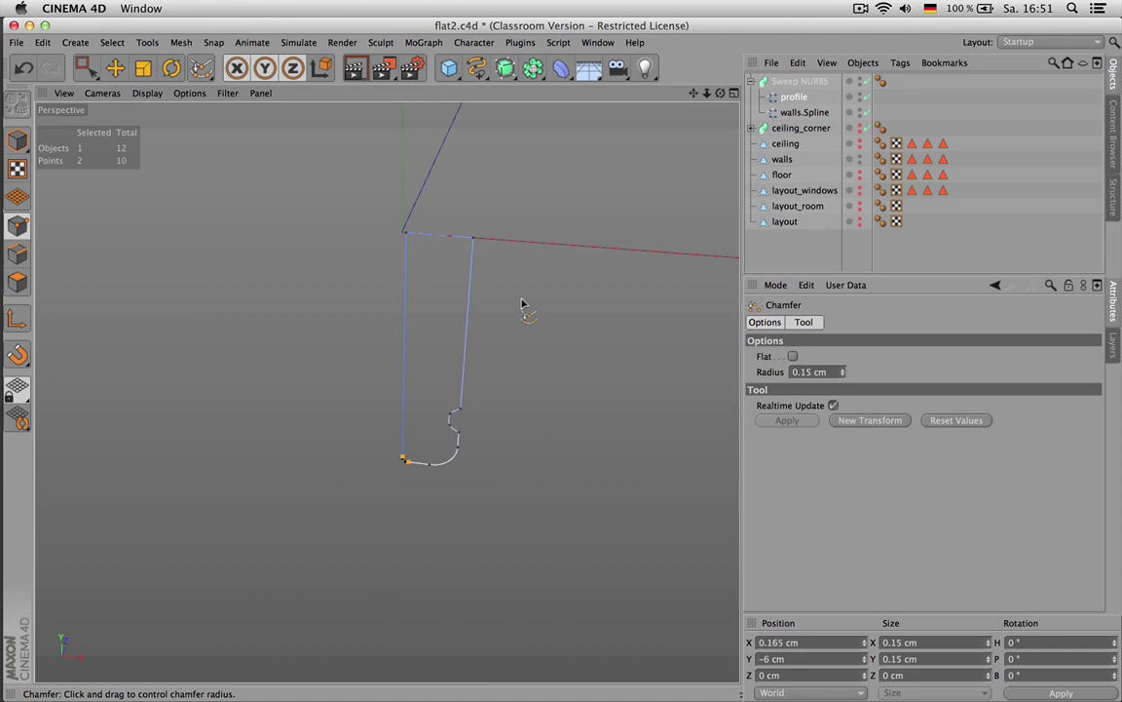
Move the profile spline's two points at Y 0 cm slightly along Y and save the project
{"action": "key", "text": "space"}
{"action": "left_click_drag", "start_coordinate": [375, 207], "coordinate": [514, 261]}
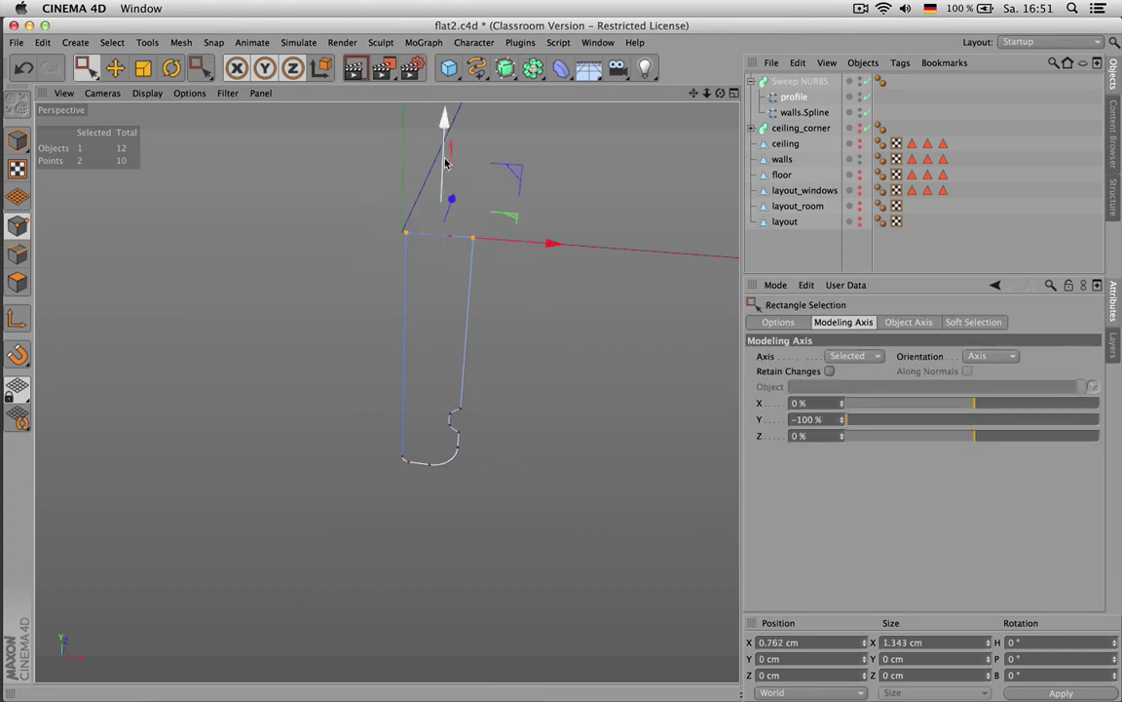
{"action": "left_click_drag", "start_coordinate": [445, 133], "coordinate": [446, 136]}
{"action": "left_click", "coordinate": [779, 254]}
{"action": "middle_click", "coordinate": [281, 250]}
{"action": "middle_click", "coordinate": [281, 250]}
{"action": "key", "text": "h"}
{"action": "key", "text": "super+s"}
Collapse the Sweep NURBS hierarchy and rename the object as "socket"
{"action": "left_click", "coordinate": [752, 82]}
{"action": "left_click", "coordinate": [782, 82]}
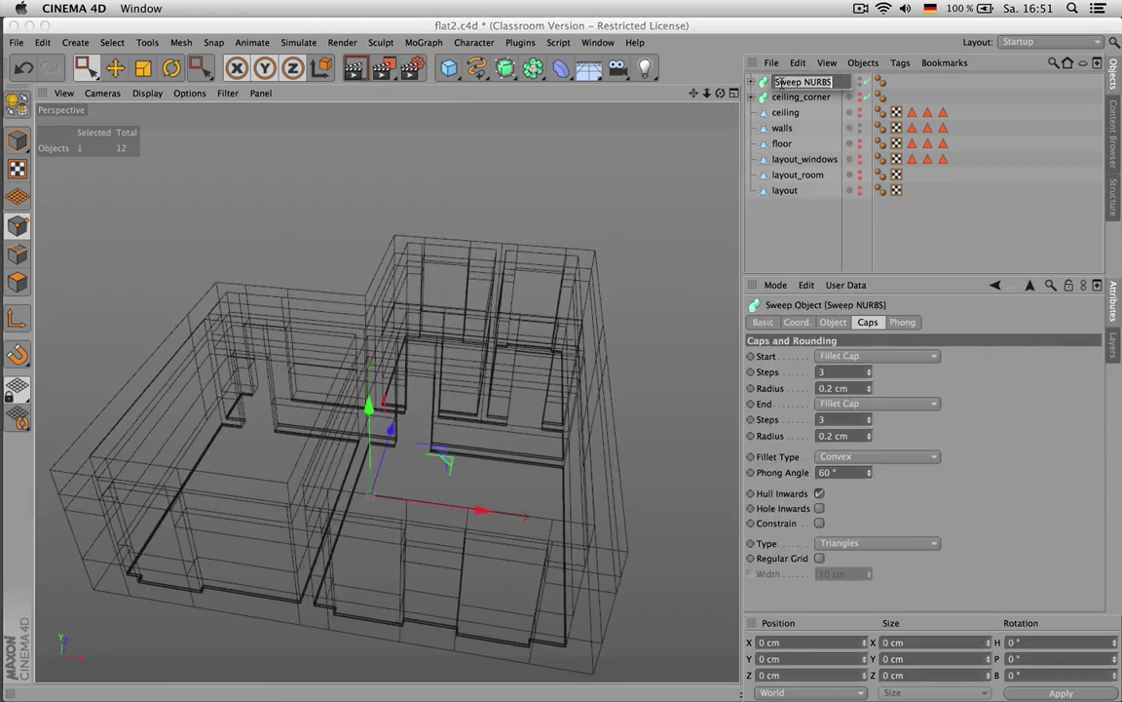
{"action": "type", "text": "sk"}
{"action": "key", "text": "Return"}
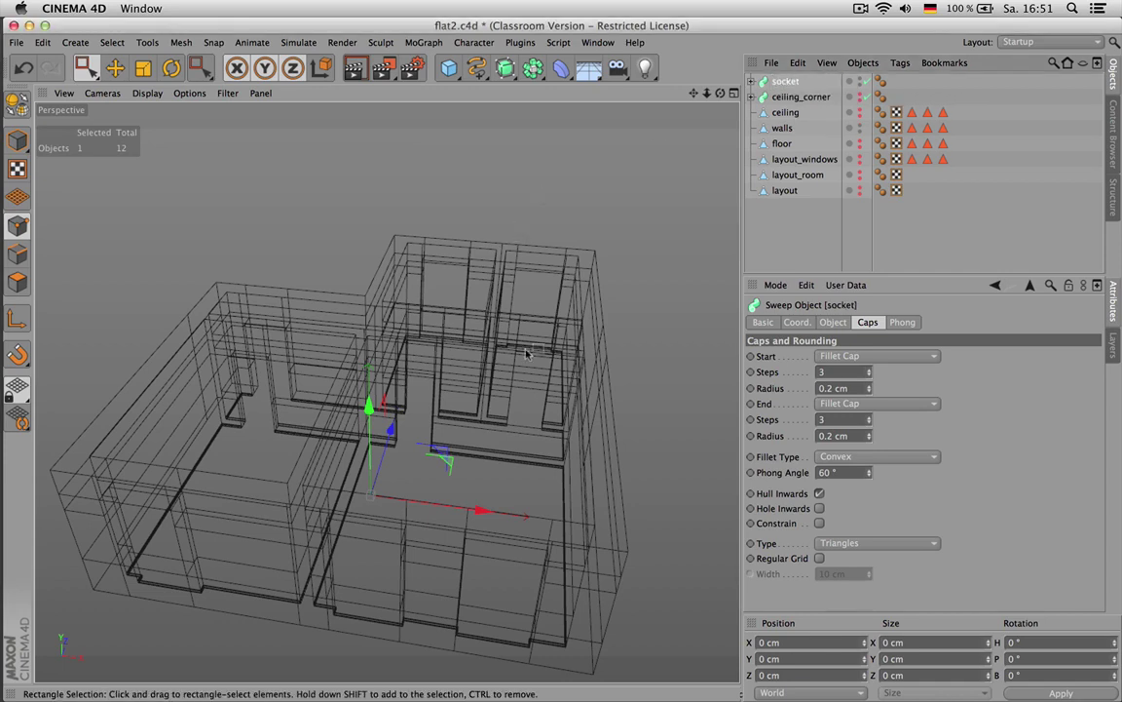
Switch the viewport to shaded display with lines
{"action": "left_click_drag", "start_coordinate": [505, 231], "coordinate": [526, 352], "text": "alt"}
{"action": "key", "text": "n"}
{"action": "key", "text": "b"}
Prepare Loop Selection on the walls object's edges with Stop at Boundary Edges enabled
{"action": "mouse_move", "coordinate": [720, 93]}
{"action": "left_mouse_down"}
{"action": "mouse_move", "coordinate": [648, 84]}
{"action": "mouse_move", "coordinate": [653, 60]}
{"action": "left_mouse_up"}
{"action": "left_click_drag", "start_coordinate": [387, 392], "coordinate": [629, 163], "text": "alt"}
{"action": "scroll", "coordinate": [313, 503], "scroll_direction": "up", "scroll_amount": 4}
{"action": "scroll", "coordinate": [426, 468], "scroll_direction": "up", "scroll_amount": 6}
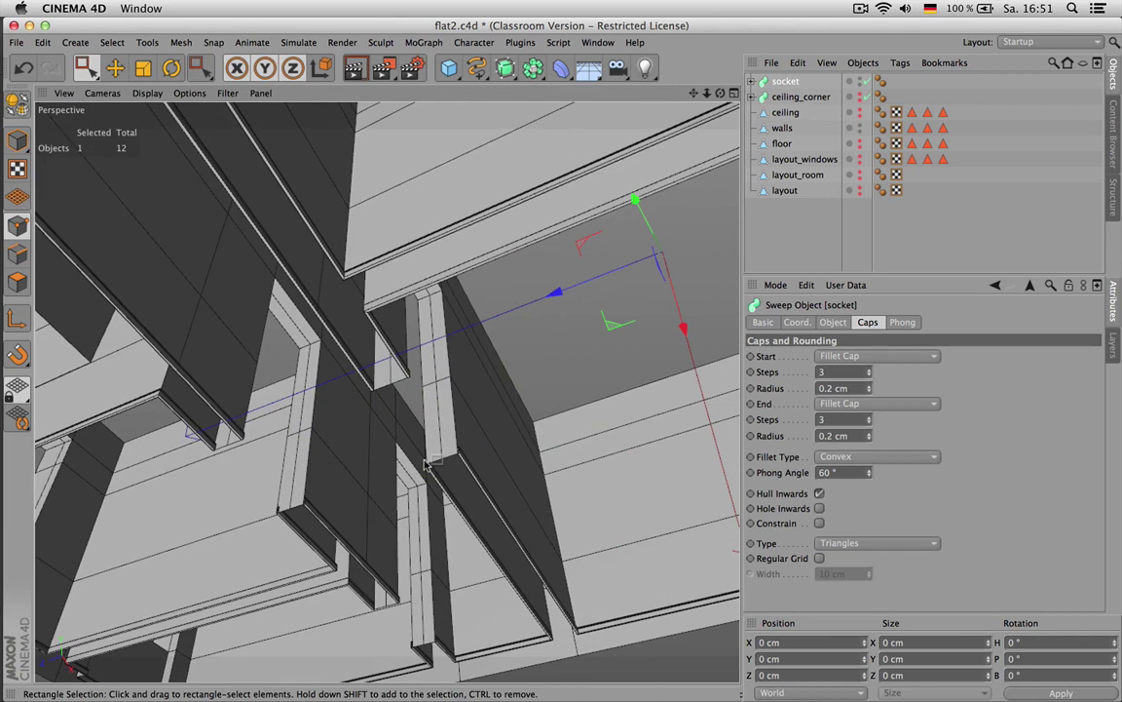
{"action": "left_click", "coordinate": [783, 127]}
{"action": "key", "text": "Return"}
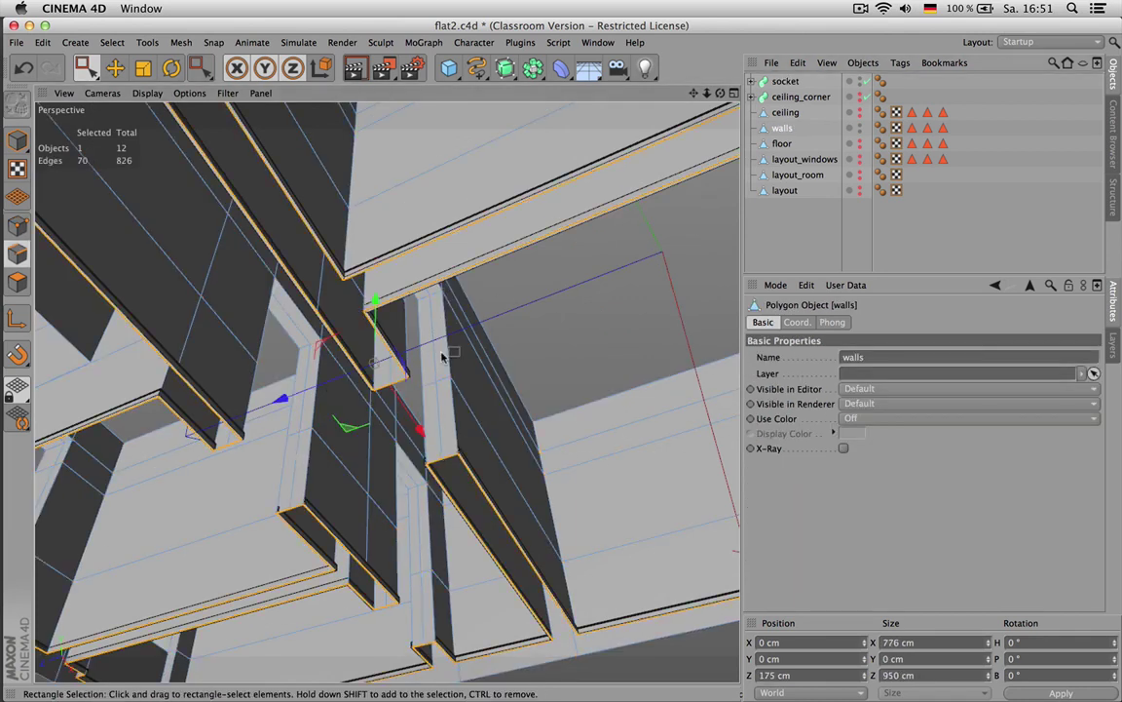
{"action": "key", "text": "u"}
{"action": "key", "text": "l"}
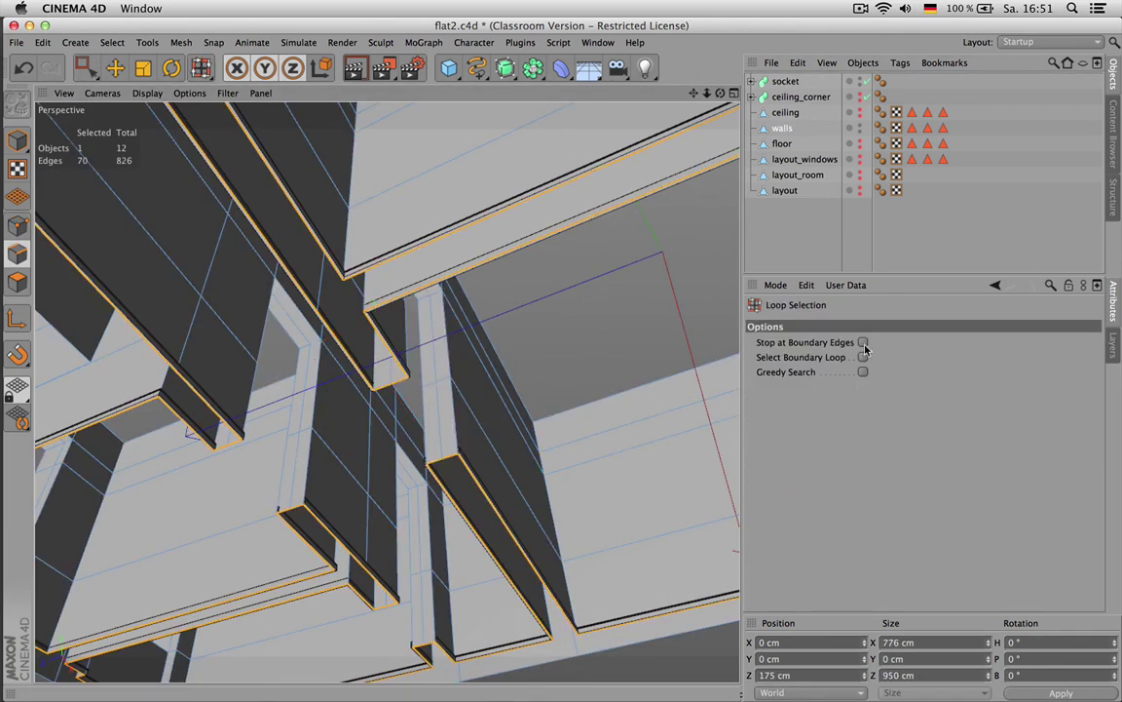
{"action": "left_click", "coordinate": [862, 342]}
{"action": "left_click", "coordinate": [430, 425]}
{"action": "left_click_drag", "start_coordinate": [430, 425], "coordinate": [387, 302], "text": "alt"}
{"action": "left_click", "coordinate": [276, 191], "text": "shift"}
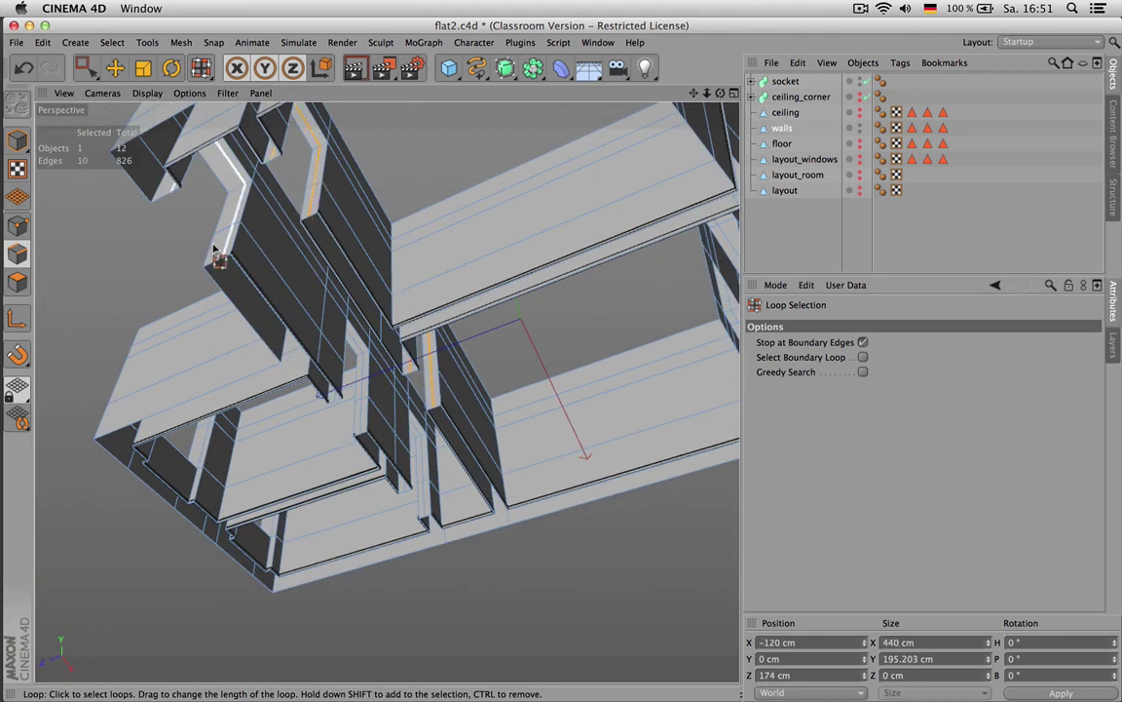
{"action": "left_click", "coordinate": [358, 414], "text": "shift"}
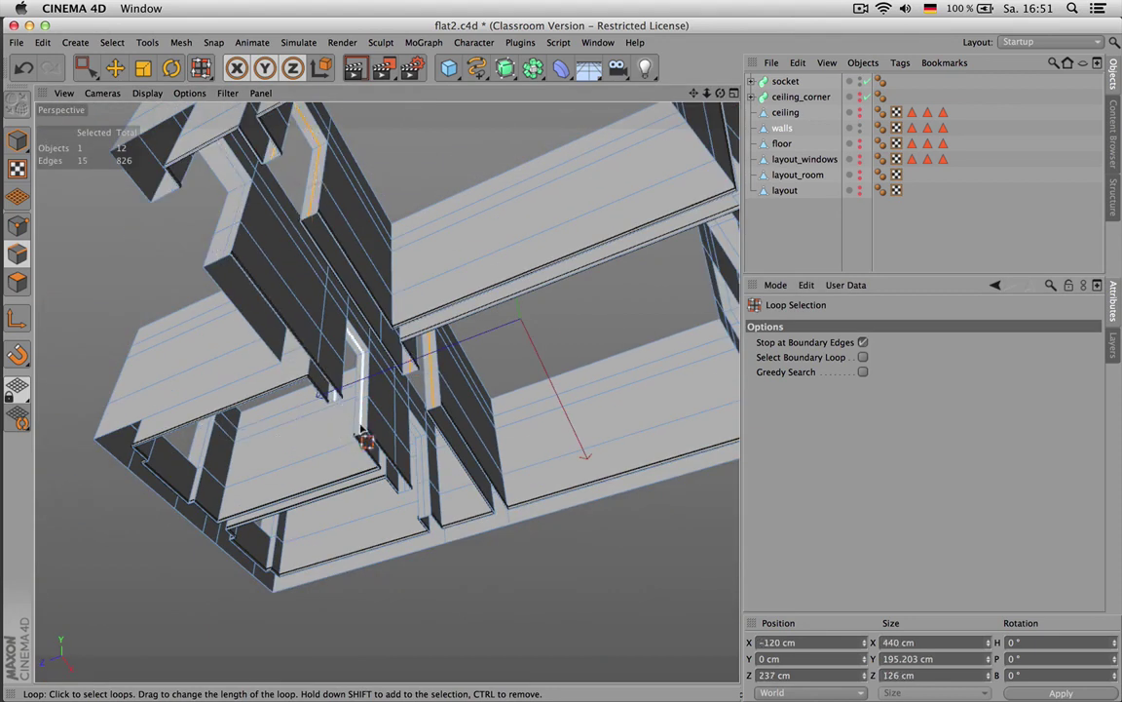
{"action": "left_click", "coordinate": [414, 509], "text": "shift"}
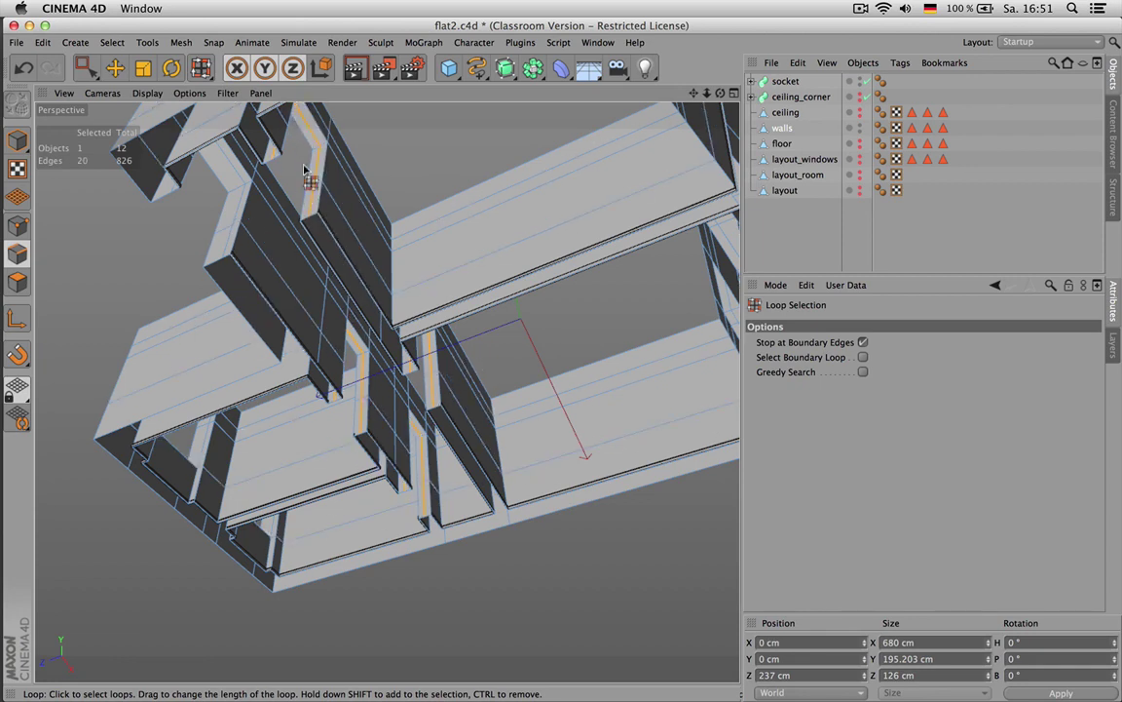
Loop-select the inner edge loop of the 100 cm wide opening in the walls and move it along Z to 310 cm
{"action": "left_click_drag", "start_coordinate": [694, 94], "coordinate": [728, 140]}
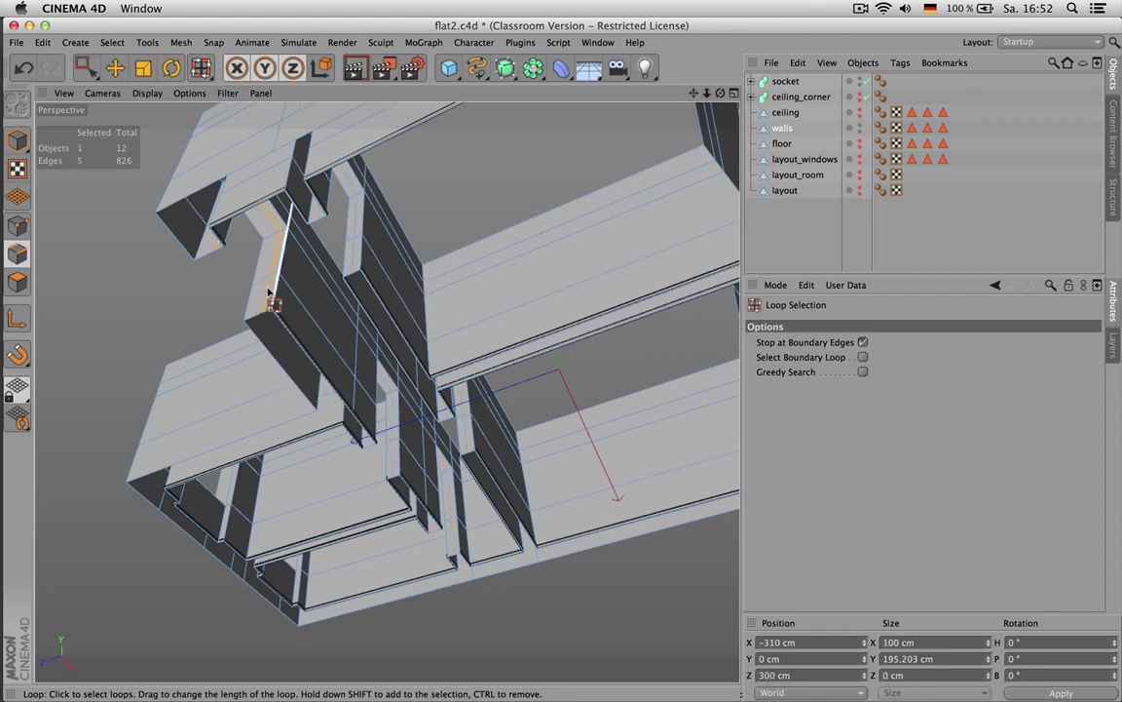
{"action": "left_click", "coordinate": [273, 277]}
{"action": "key", "text": "e"}
{"action": "left_click_drag", "start_coordinate": [173, 319], "coordinate": [171, 320]}
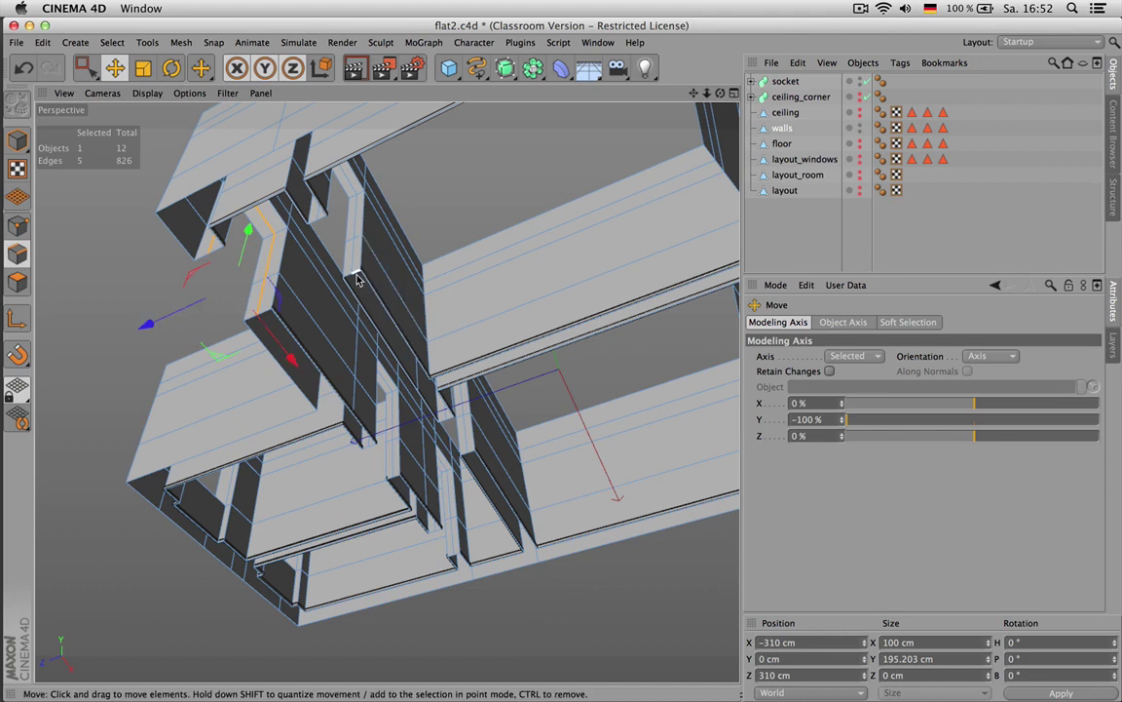
Loop-select the middle edge loops of the four interior doorways and convert them with Edge to Spline
{"action": "key", "text": "u"}
{"action": "key", "text": "l"}
{"action": "left_click", "coordinate": [353, 261]}
{"action": "left_click", "coordinate": [452, 426], "text": "shift"}
{"action": "left_click", "coordinate": [385, 465], "text": "shift"}
{"action": "left_click", "coordinate": [445, 543], "text": "shift"}
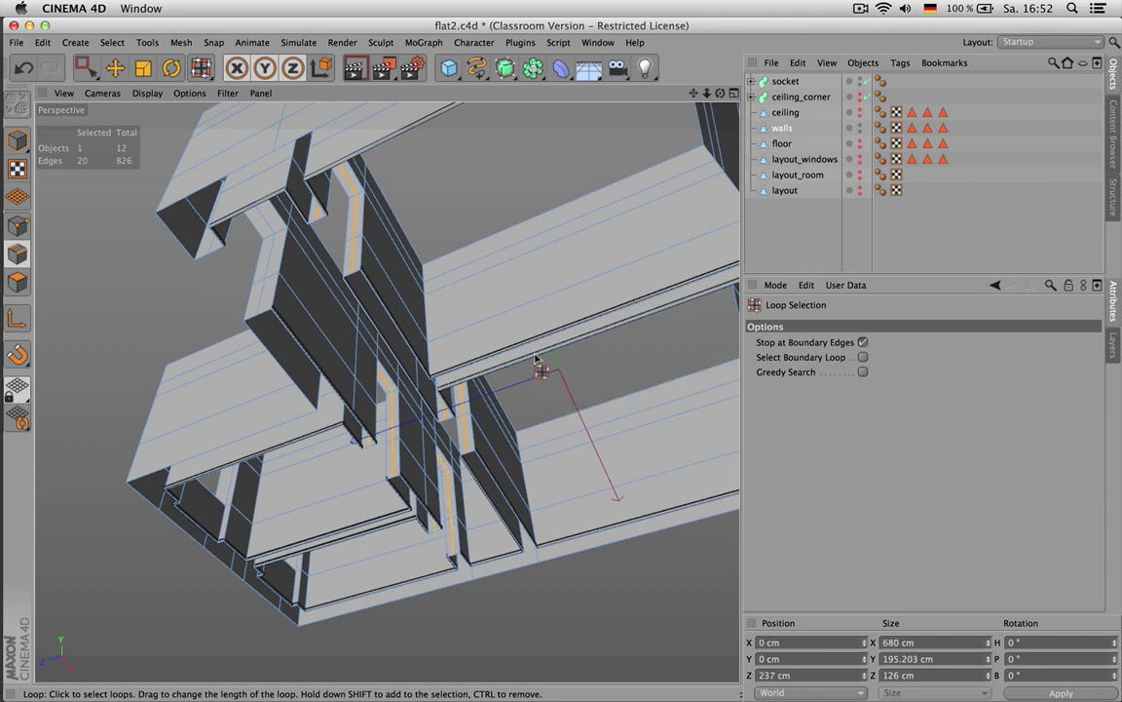
{"action": "left_click", "coordinate": [153, 42]}
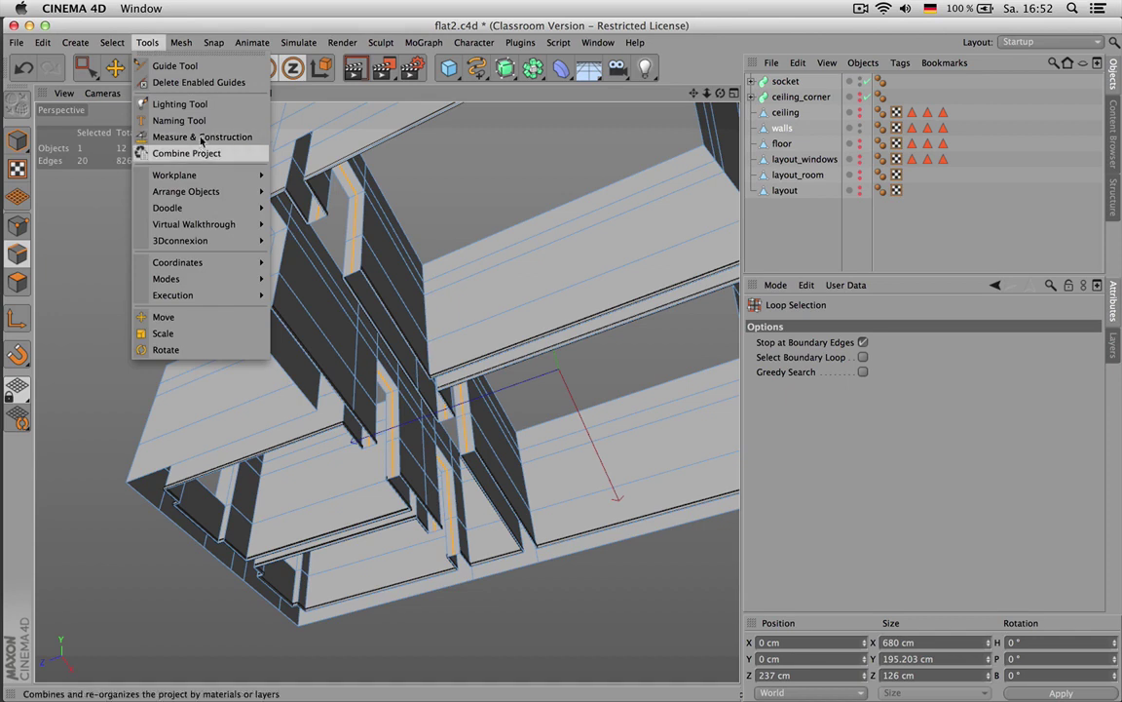
{"action": "mouse_move", "coordinate": [187, 47]}
{"action": "mouse_move", "coordinate": [209, 88]}
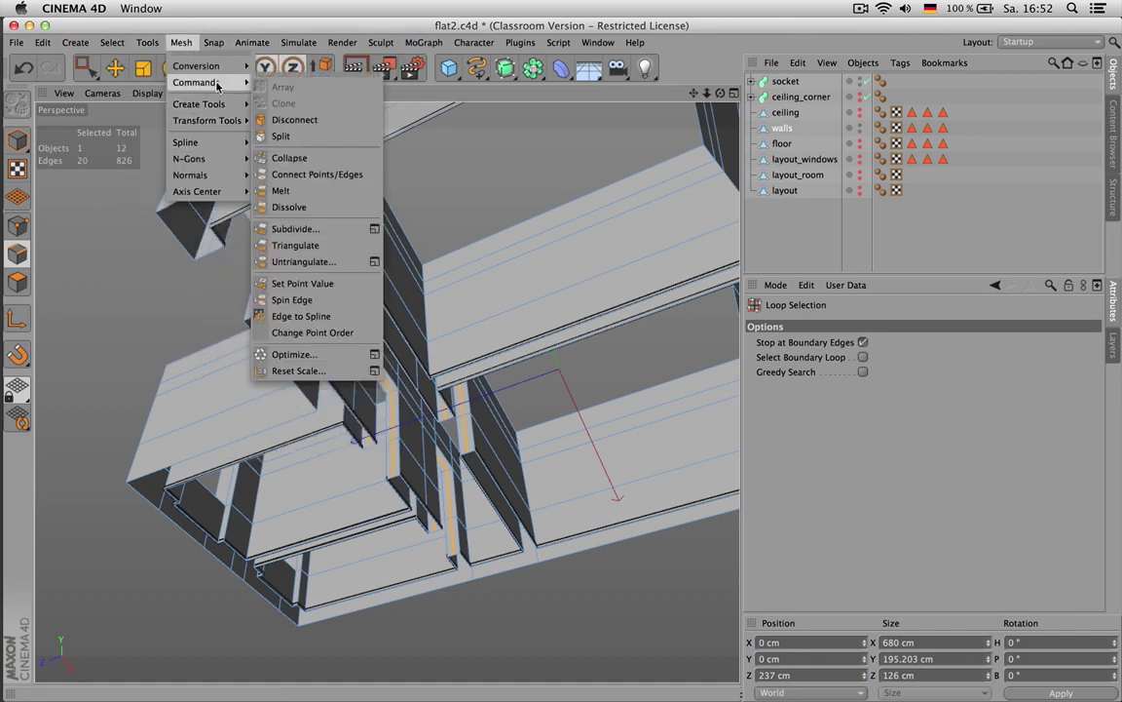
{"action": "left_click", "coordinate": [310, 316]}
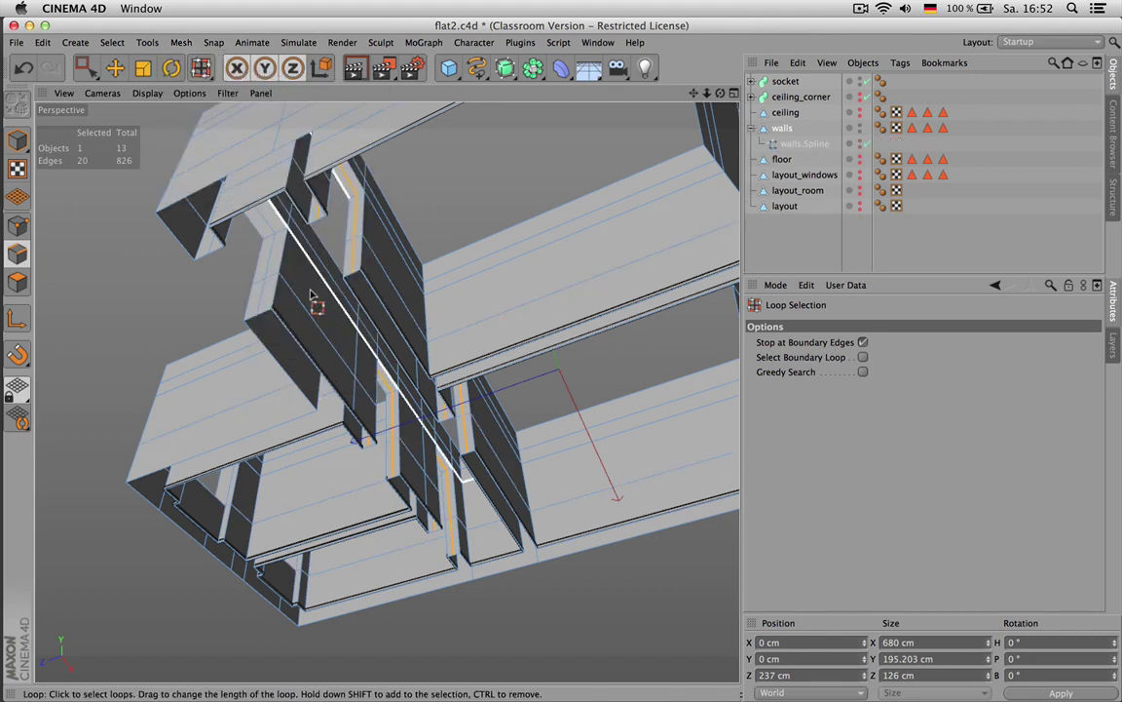
Take the extracted spline out of the walls object to the top of the hierarchy and rename it as "door_spline"
{"action": "left_click", "coordinate": [758, 142]}
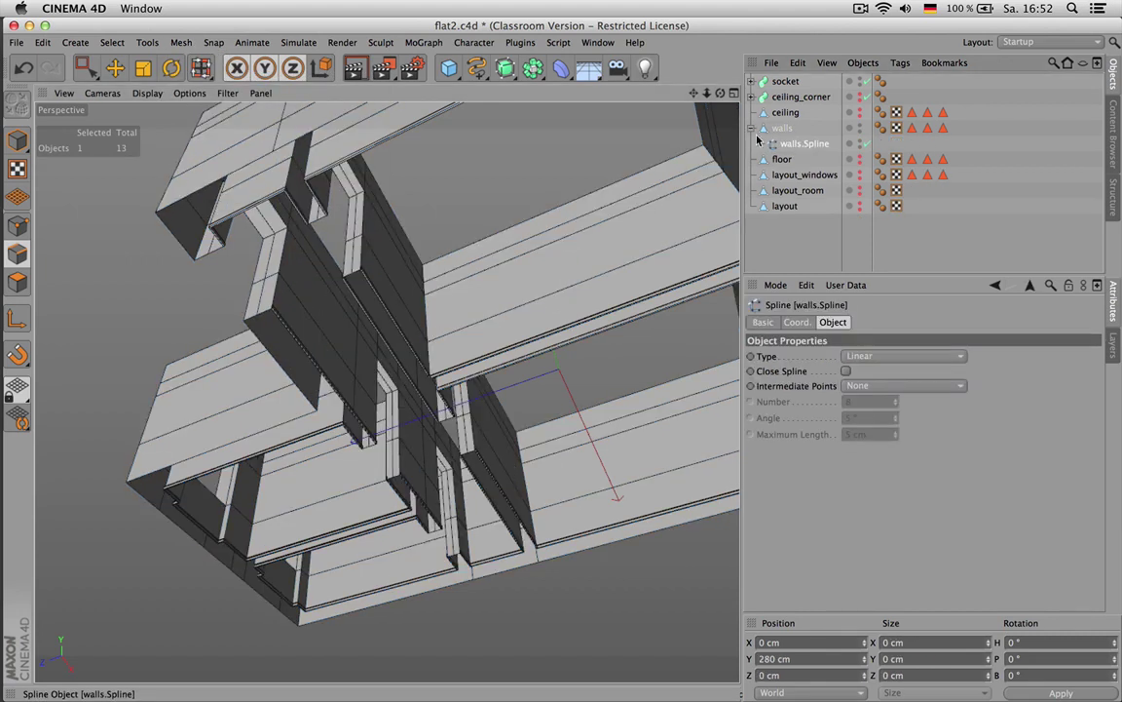
{"action": "left_click_drag", "start_coordinate": [783, 75], "coordinate": [783, 77]}
{"action": "double_click", "coordinate": [787, 82]}
{"action": "type", "text": "c"}
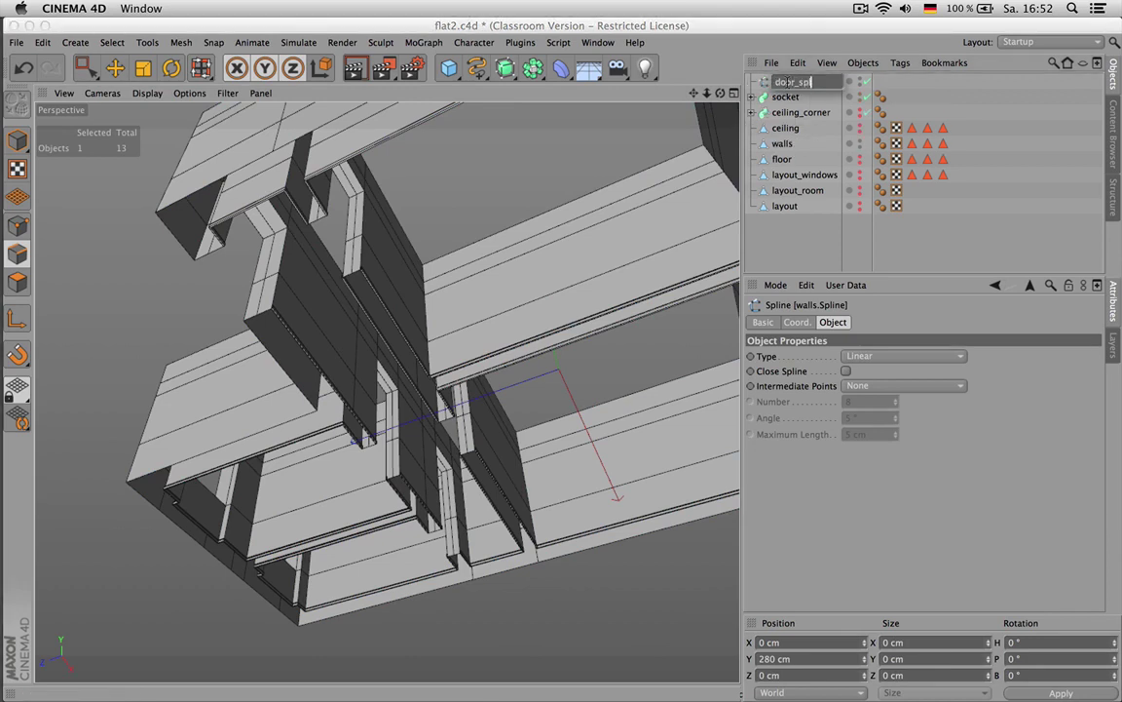
{"action": "key", "text": "Return"}
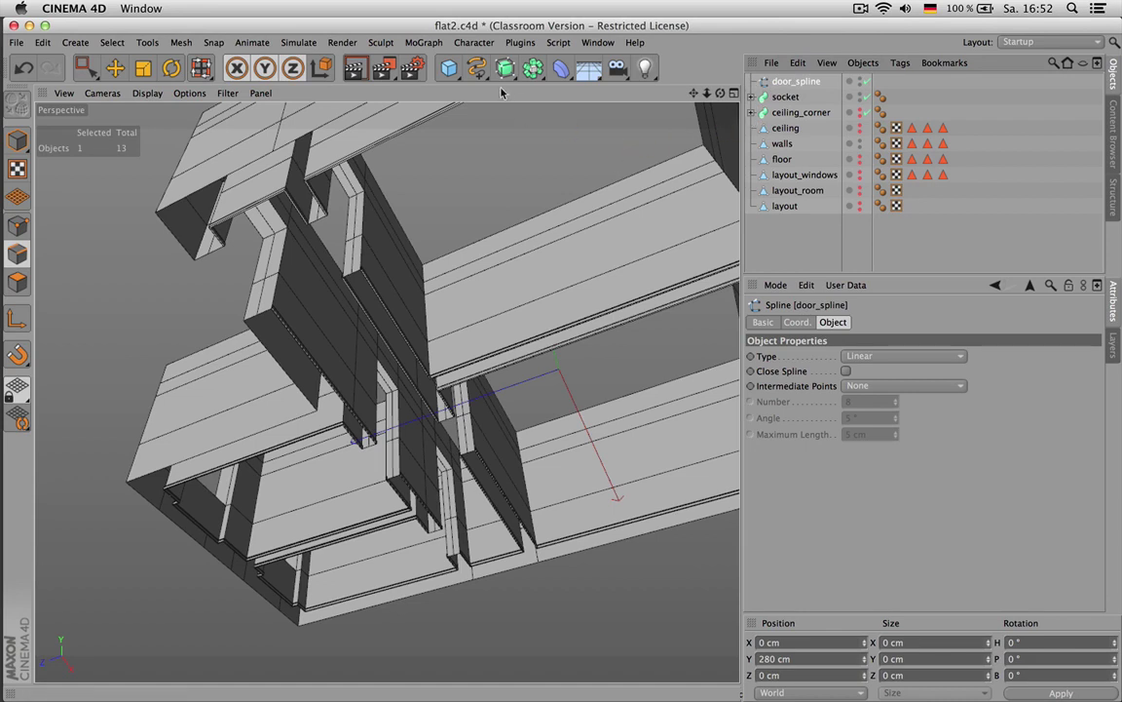
Add a Rectangle spline with a width and height of 30 cm
{"action": "left_click_drag", "start_coordinate": [476, 67], "coordinate": [576, 160]}
{"action": "left_click", "coordinate": [874, 358]}
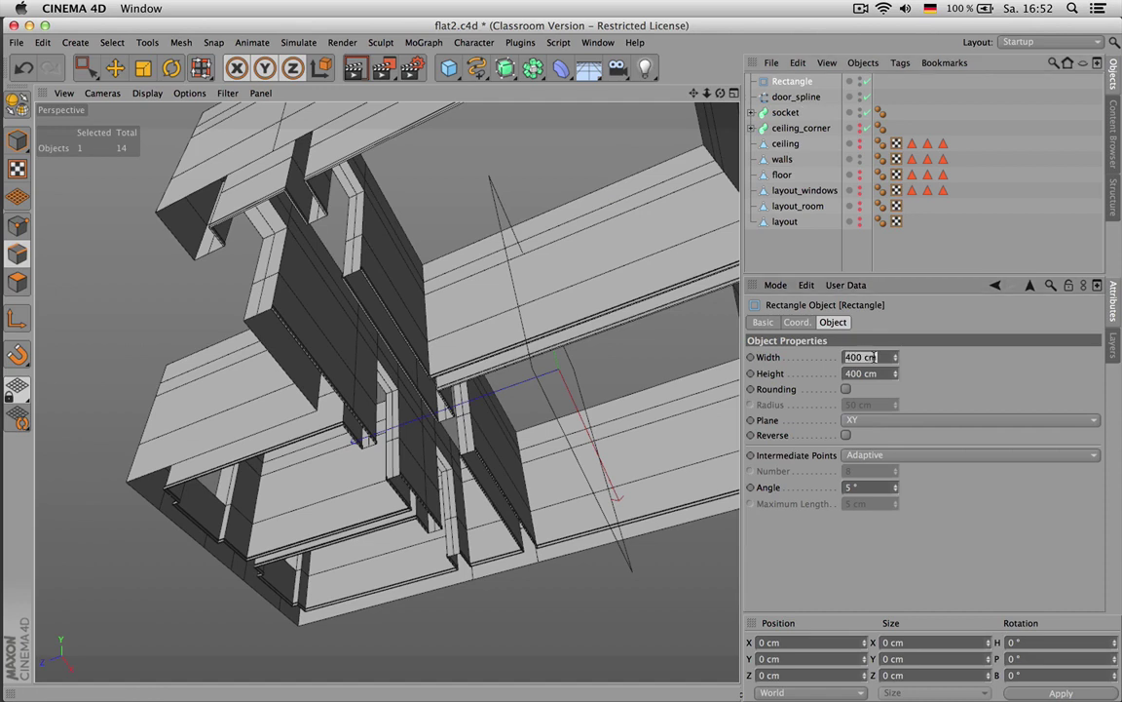
{"action": "type", "text": "30"}
{"action": "key", "text": "Tab"}
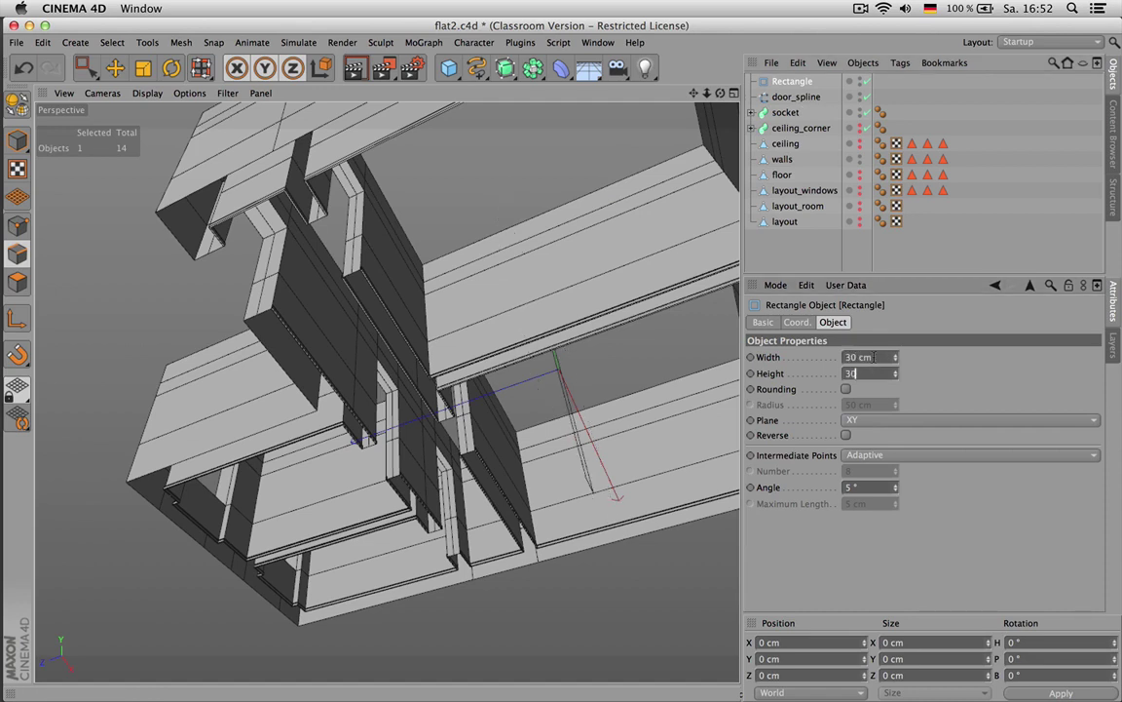
{"action": "key", "text": "Return"}
Add a Sweep NURBS and make the Rectangle and door_spline its children, with the Rectangle as the profile
{"action": "left_click", "coordinate": [533, 67]}
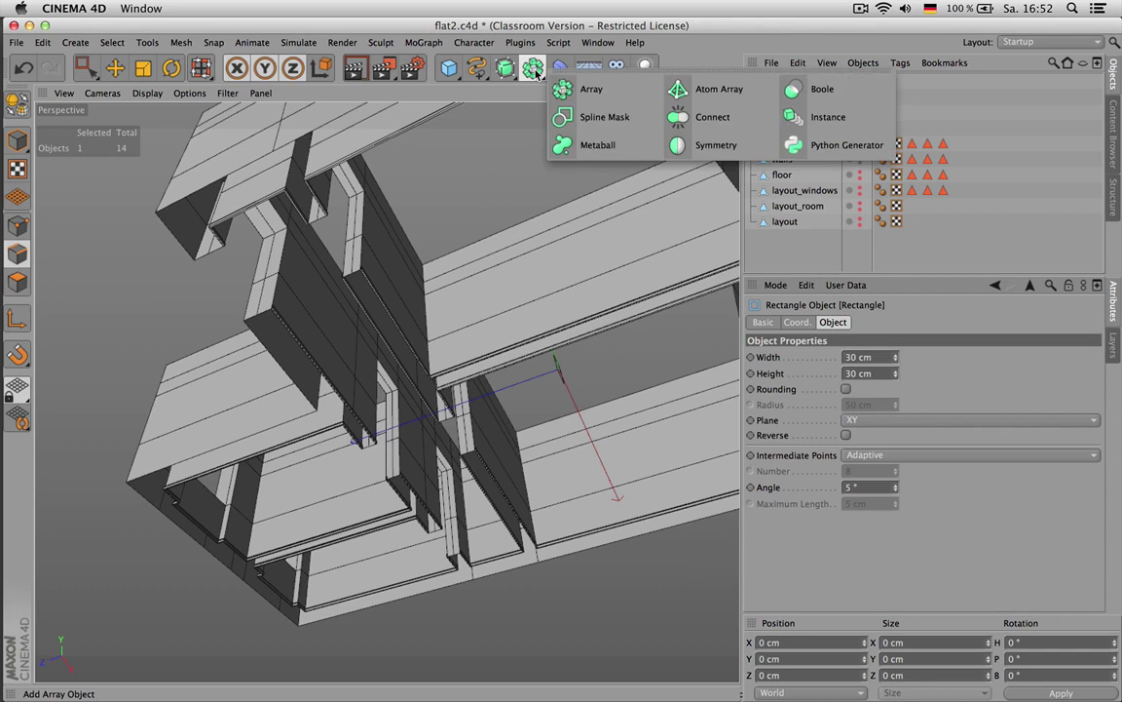
{"action": "left_click", "coordinate": [506, 67]}
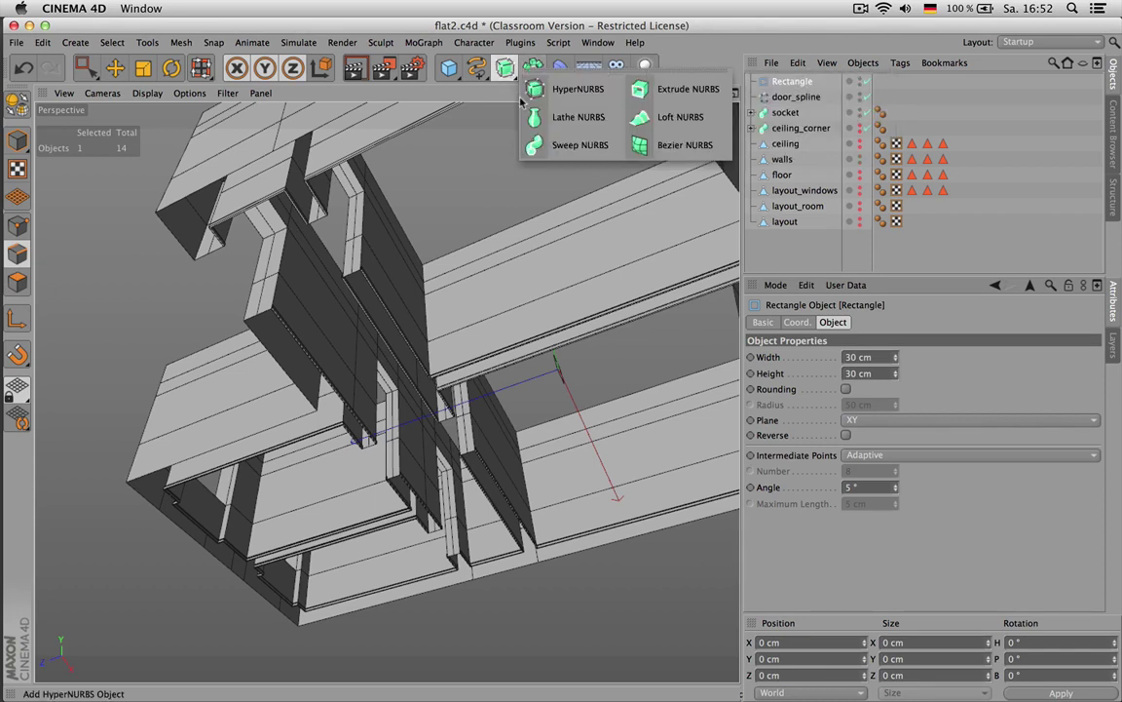
{"action": "left_click", "coordinate": [585, 144]}
{"action": "left_click_drag", "start_coordinate": [823, 96], "coordinate": [803, 114]}
{"action": "left_click_drag", "start_coordinate": [803, 113], "coordinate": [796, 85]}
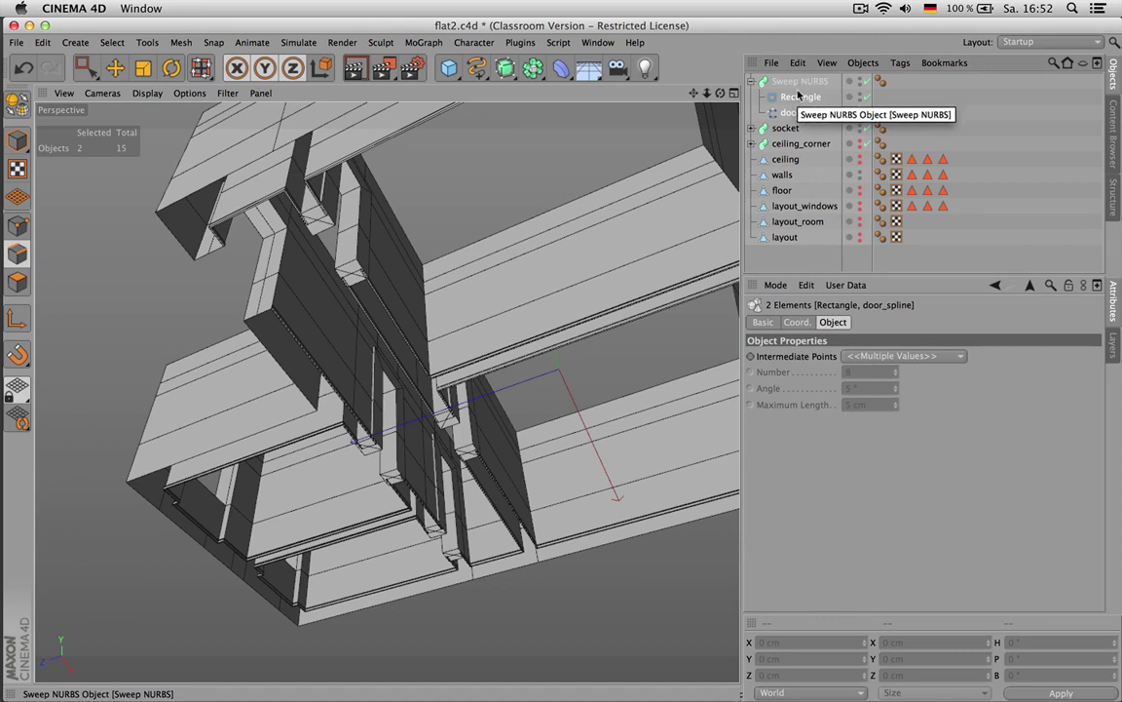
Select the Rectangle profile and hide the walls object so only the swept door frames and baseboards show
{"action": "left_click", "coordinate": [797, 98]}
{"action": "left_click_drag", "start_coordinate": [720, 97], "coordinate": [739, 261]}
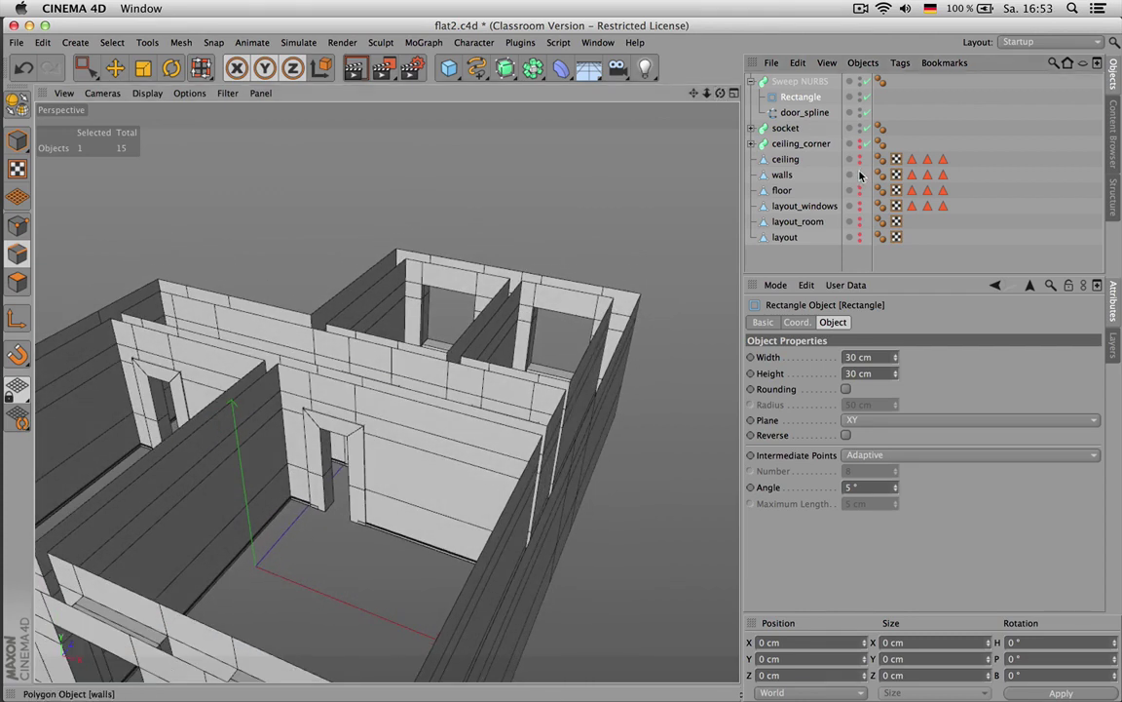
{"action": "left_click", "coordinate": [860, 174]}
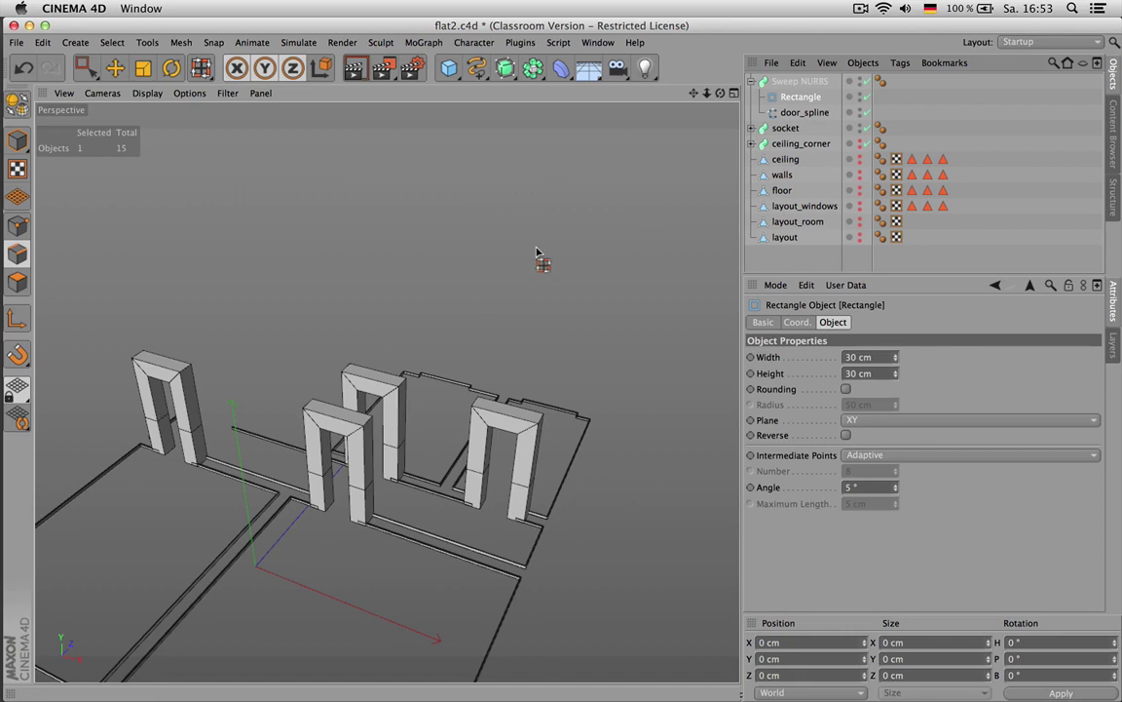
Convert the Rectangle profile into an editable spline, switching the Sweep NURBS off during the conversion and back on
{"action": "key", "text": "o"}
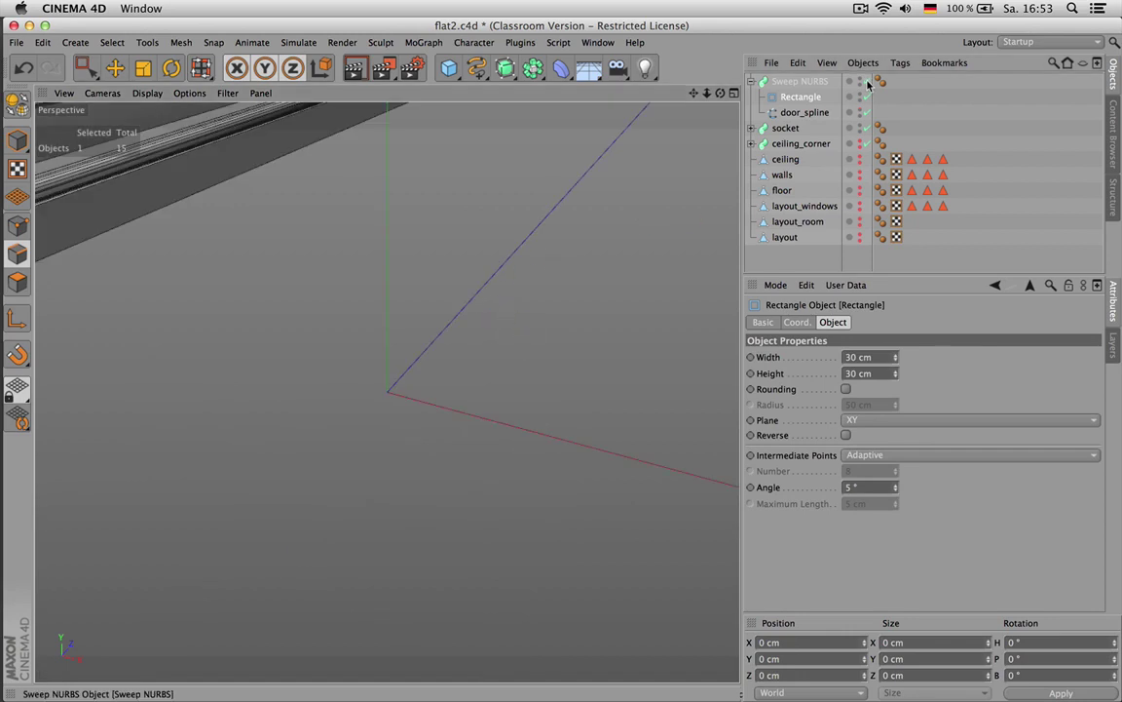
{"action": "left_click", "coordinate": [866, 82]}
{"action": "scroll", "coordinate": [455, 312], "scroll_direction": "down", "scroll_amount": 3}
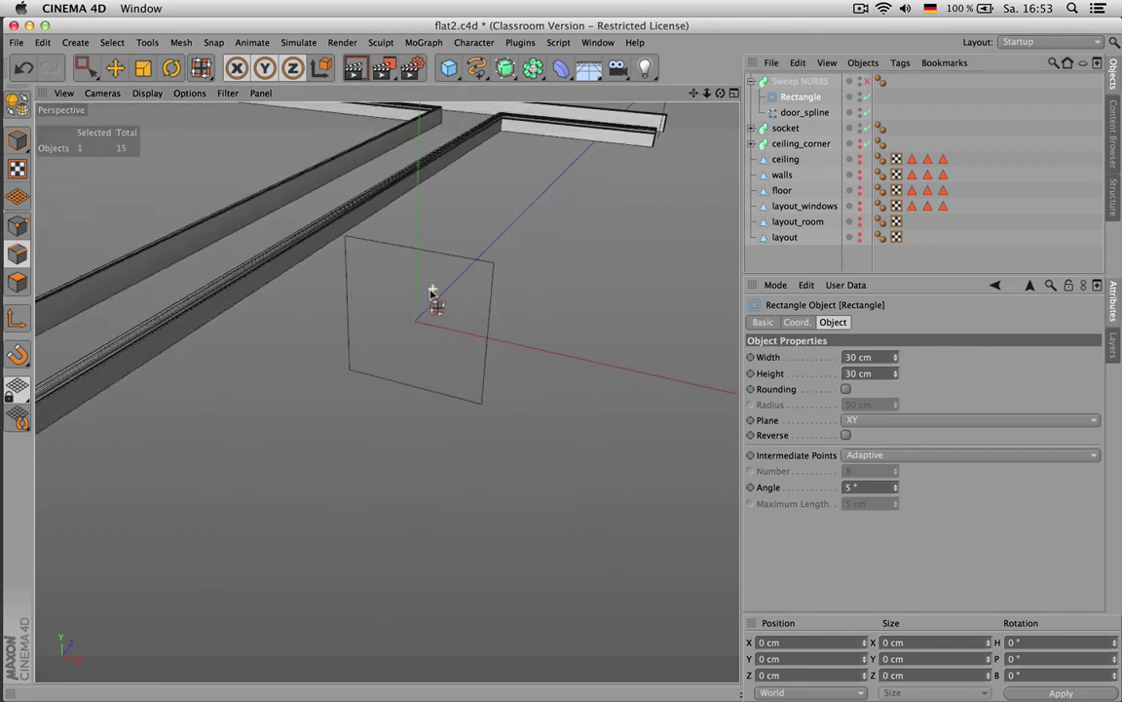
{"action": "left_click_drag", "start_coordinate": [461, 318], "coordinate": [424, 357], "text": "alt"}
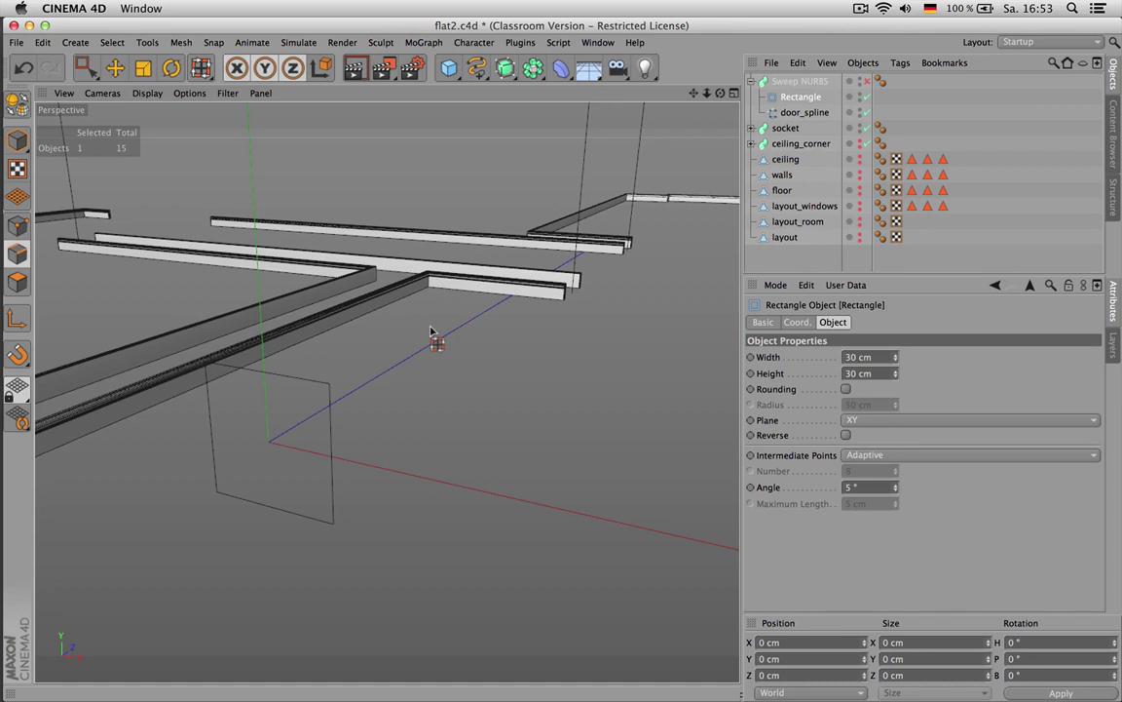
{"action": "key", "text": "c"}
{"action": "left_click", "coordinate": [868, 83]}
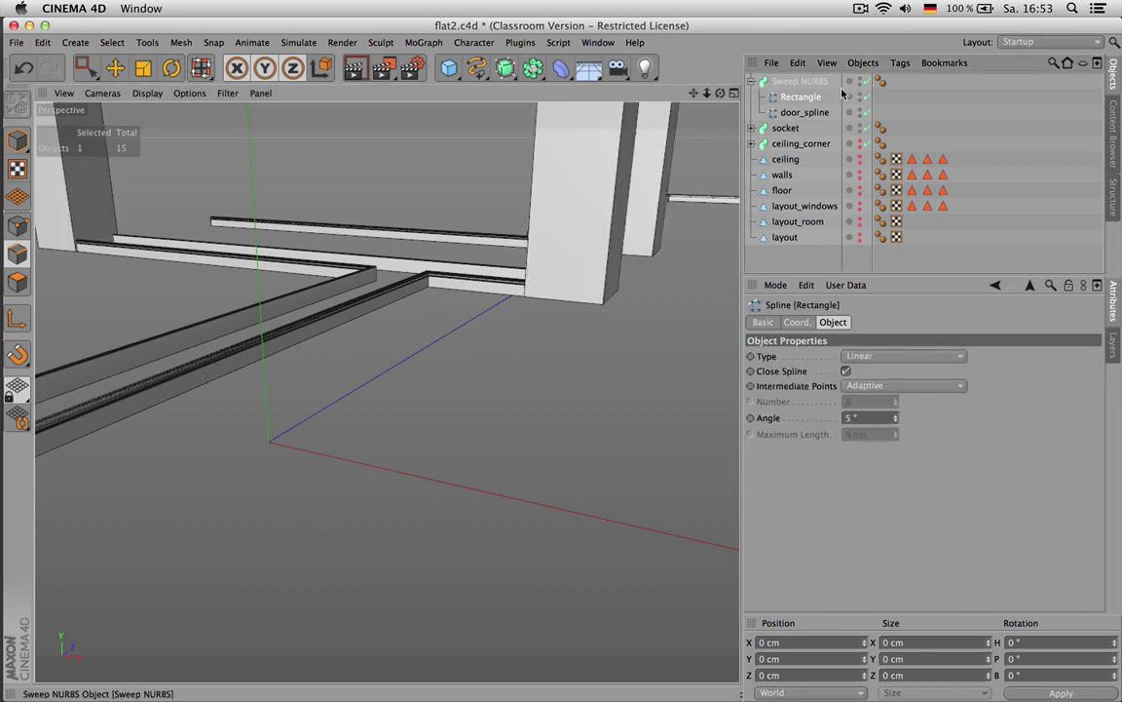
Select the Rectangle profile's two points on the positive X side and move them inward to about X -0.75 cm
{"action": "left_click", "coordinate": [795, 98]}
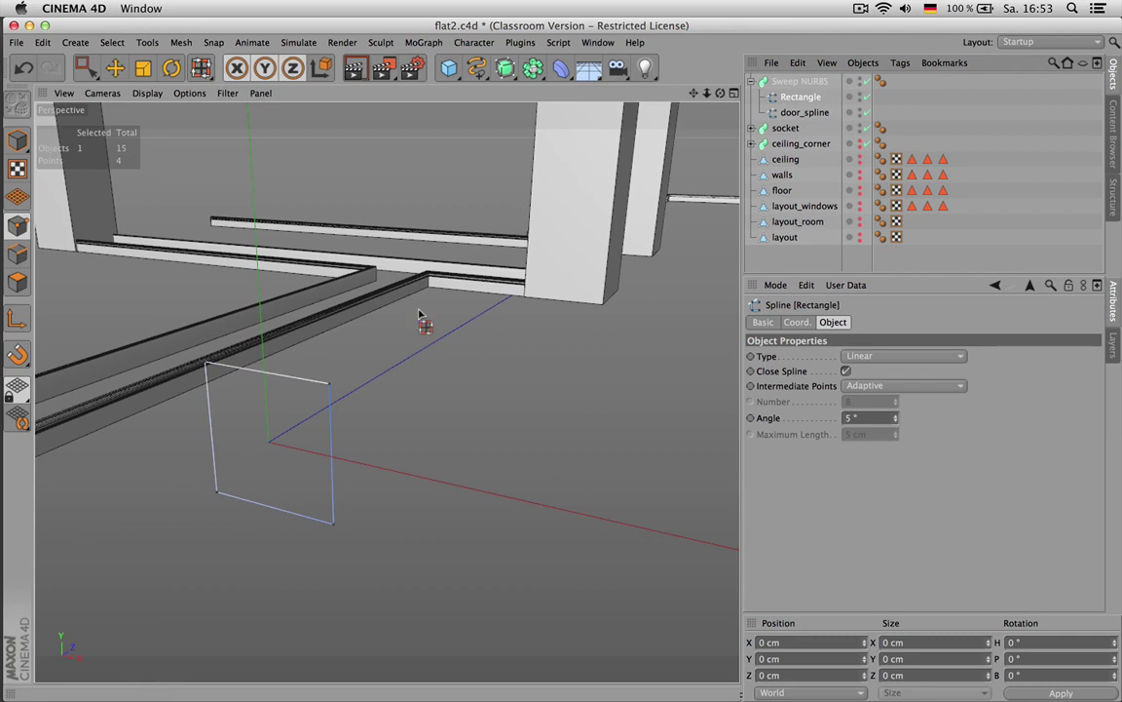
{"action": "key", "text": "0"}
{"action": "left_click_drag", "start_coordinate": [304, 336], "coordinate": [374, 574]}
{"action": "left_click_drag", "start_coordinate": [438, 554], "coordinate": [367, 551]}
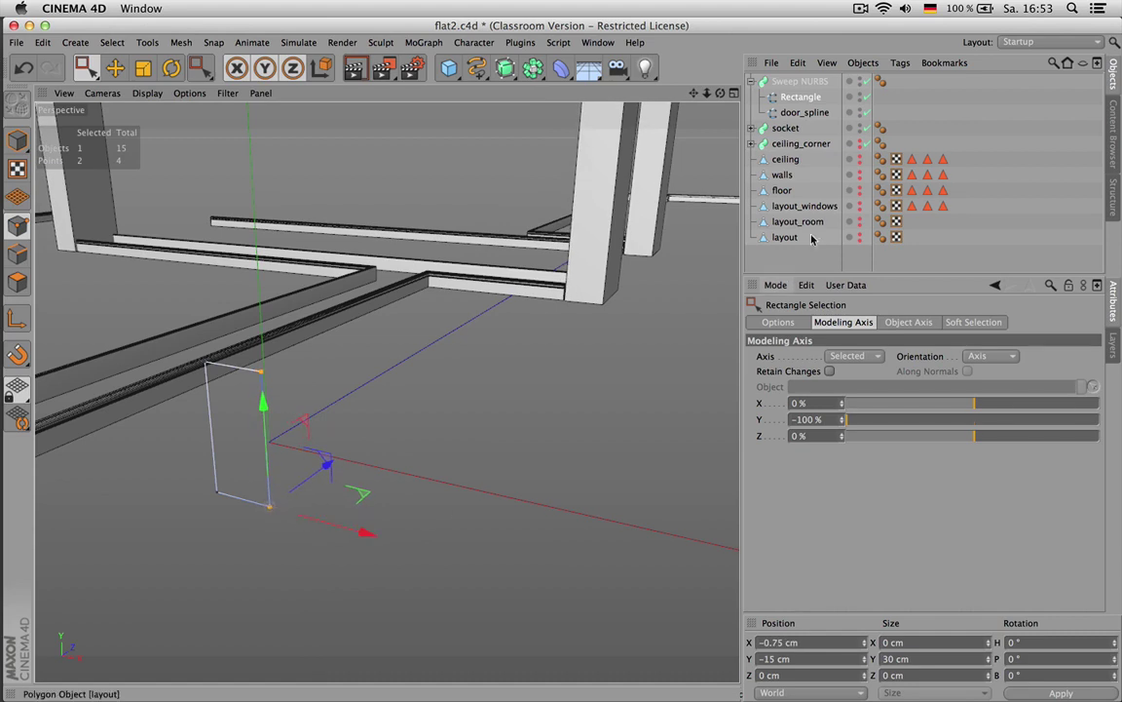
Show the walls and reshape the Rectangle profile so its two vertical sides sit at about X 3.9 cm and X -1.5 cm
{"action": "left_click", "coordinate": [860, 174]}
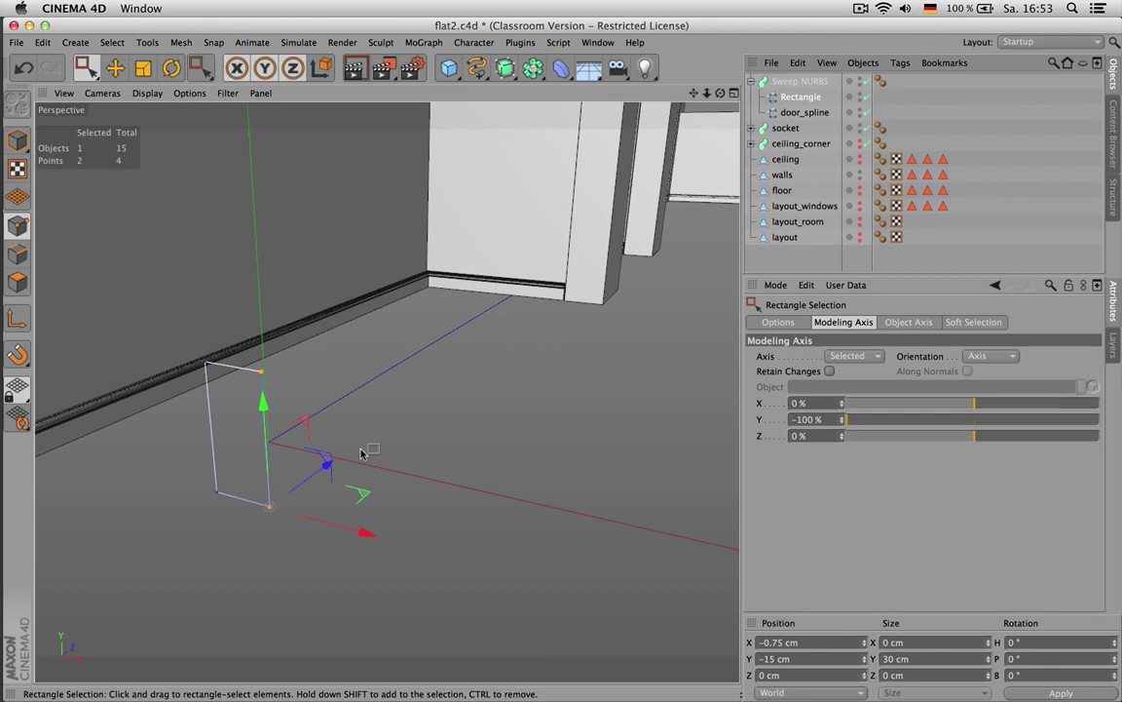
{"action": "left_click_drag", "start_coordinate": [365, 531], "coordinate": [389, 543]}
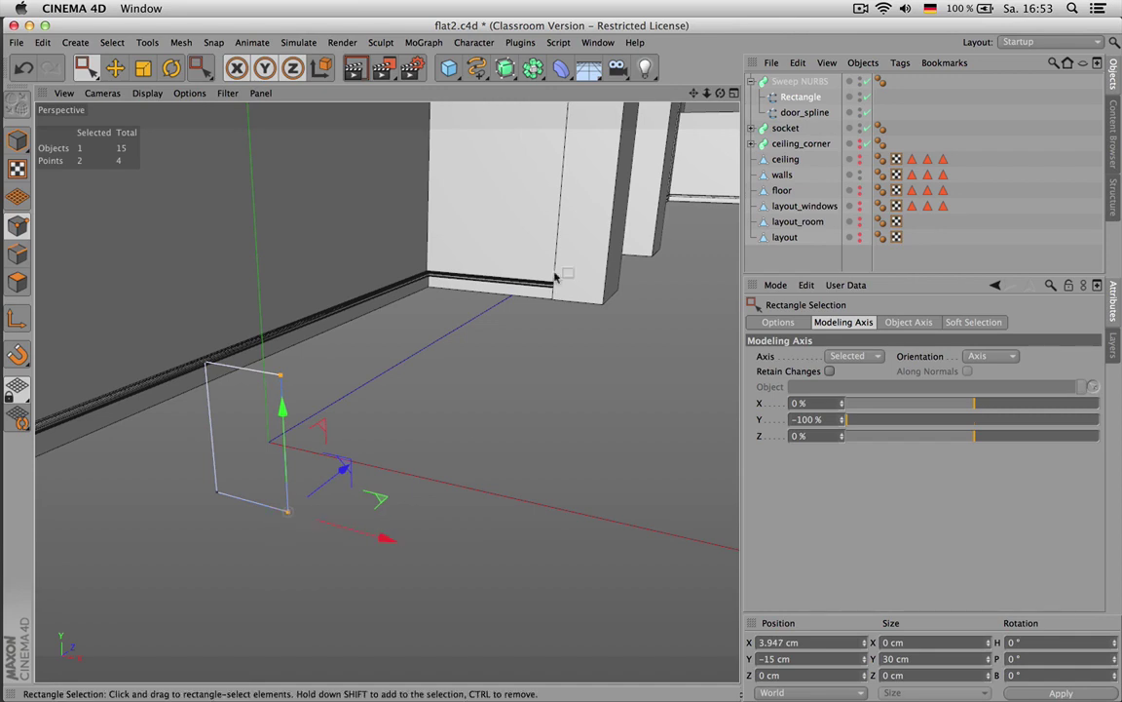
{"action": "left_click_drag", "start_coordinate": [154, 276], "coordinate": [205, 485]}
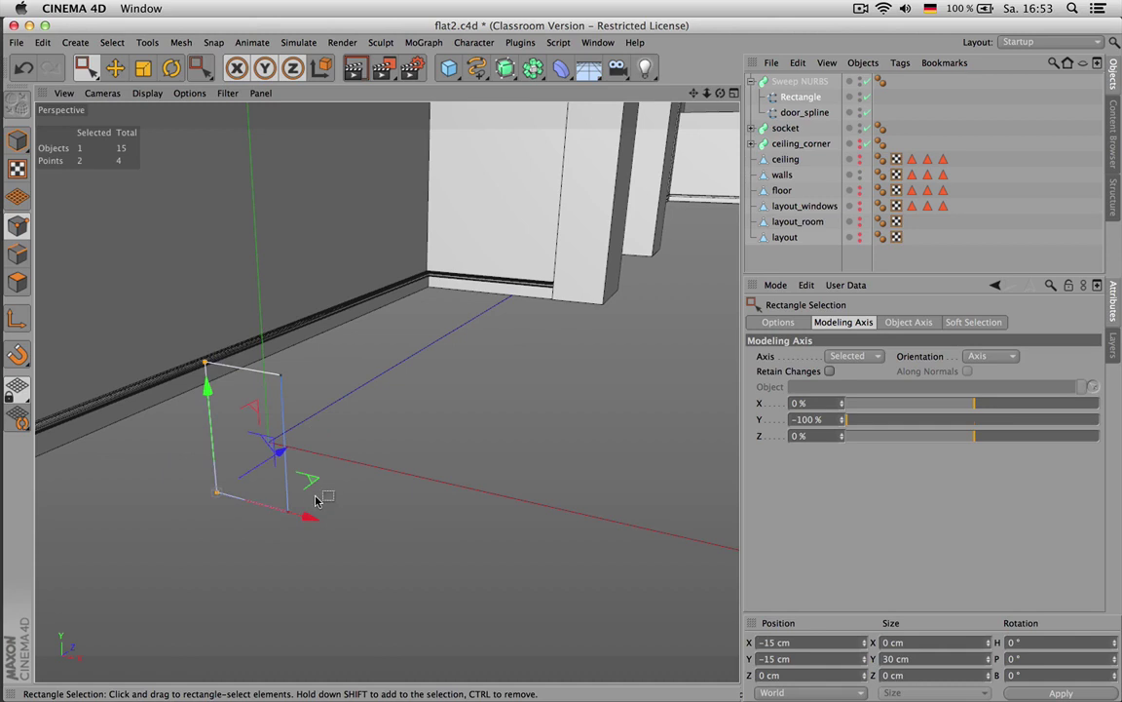
{"action": "left_click_drag", "start_coordinate": [312, 515], "coordinate": [371, 534]}
{"action": "left_click_drag", "start_coordinate": [370, 534], "coordinate": [371, 534]}
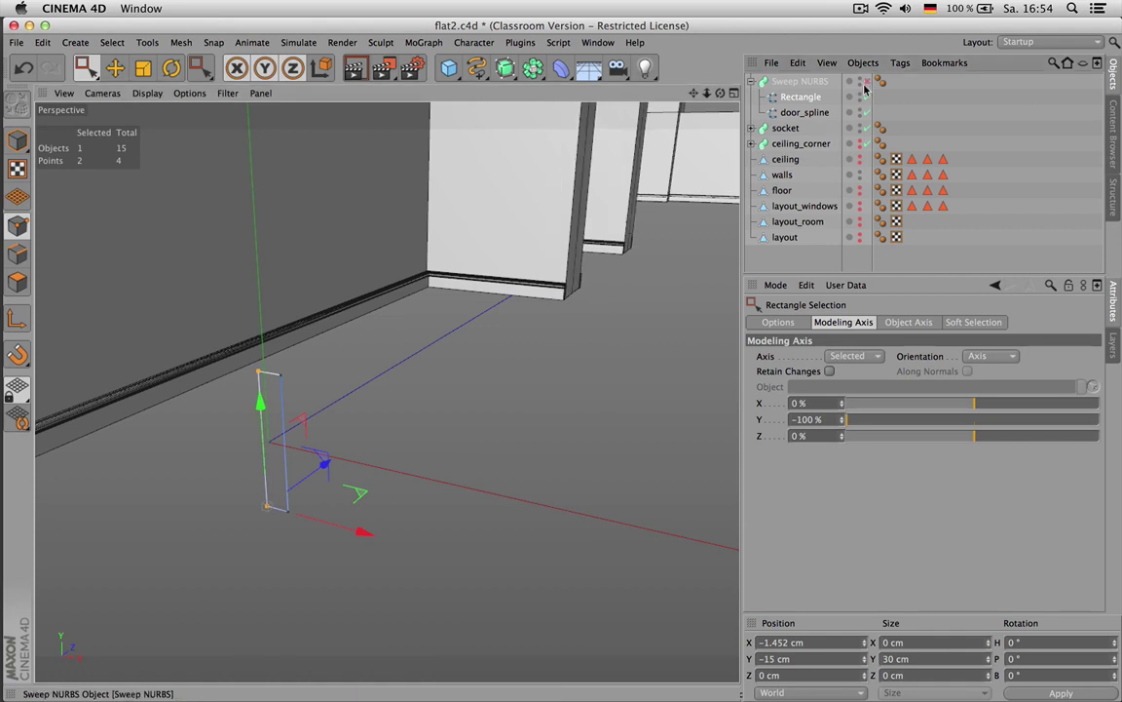
Expand the socket sweep and select its walls.Spline path for point editing in the Top view
{"action": "left_click", "coordinate": [785, 127]}
{"action": "left_click", "coordinate": [750, 128]}
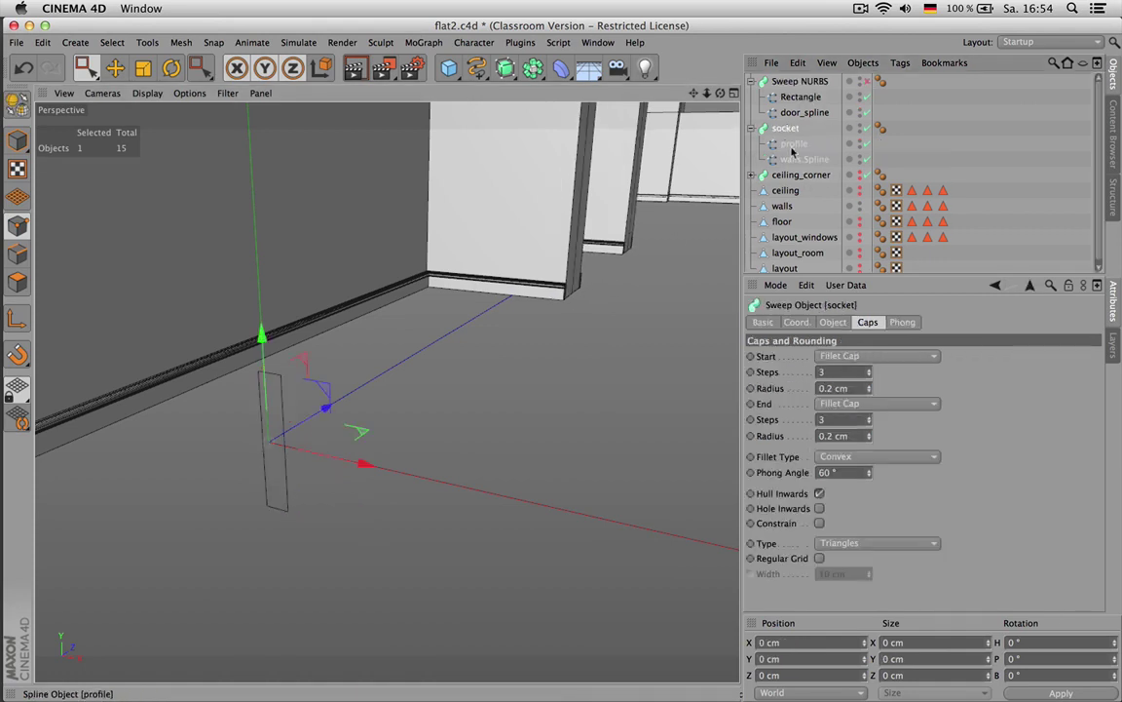
{"action": "left_click", "coordinate": [803, 160]}
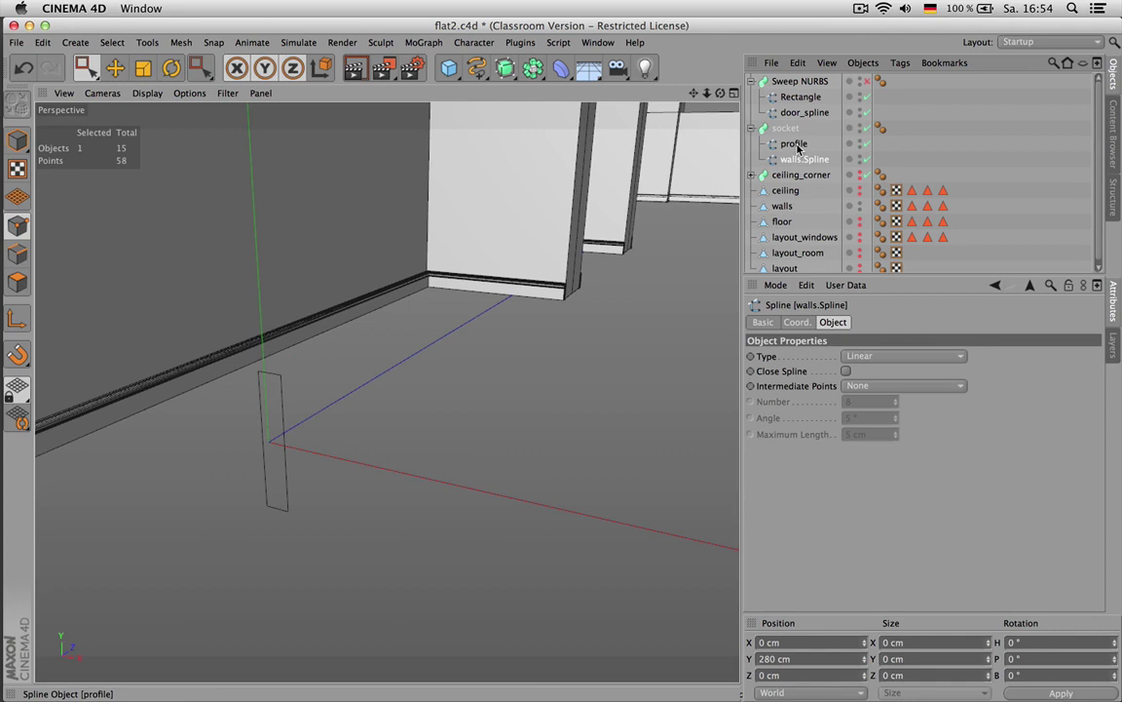
{"action": "middle_click", "coordinate": [644, 169]}
{"action": "middle_click", "coordinate": [602, 223]}
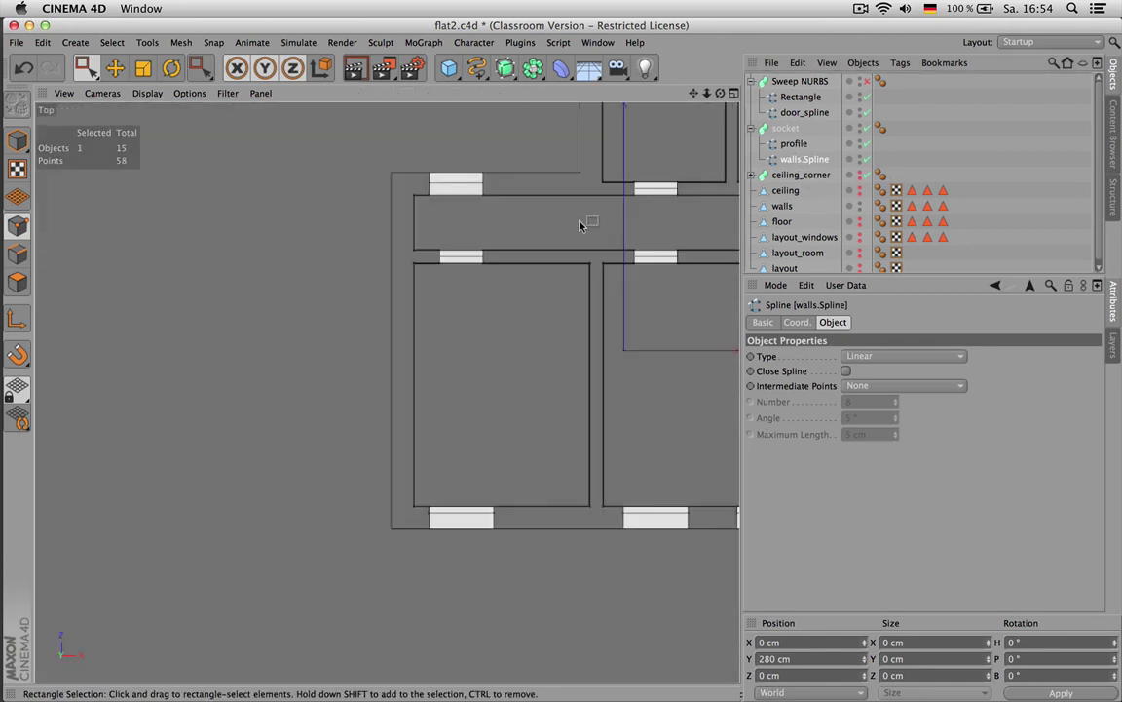
{"action": "left_click_drag", "start_coordinate": [694, 94], "coordinate": [509, 154]}
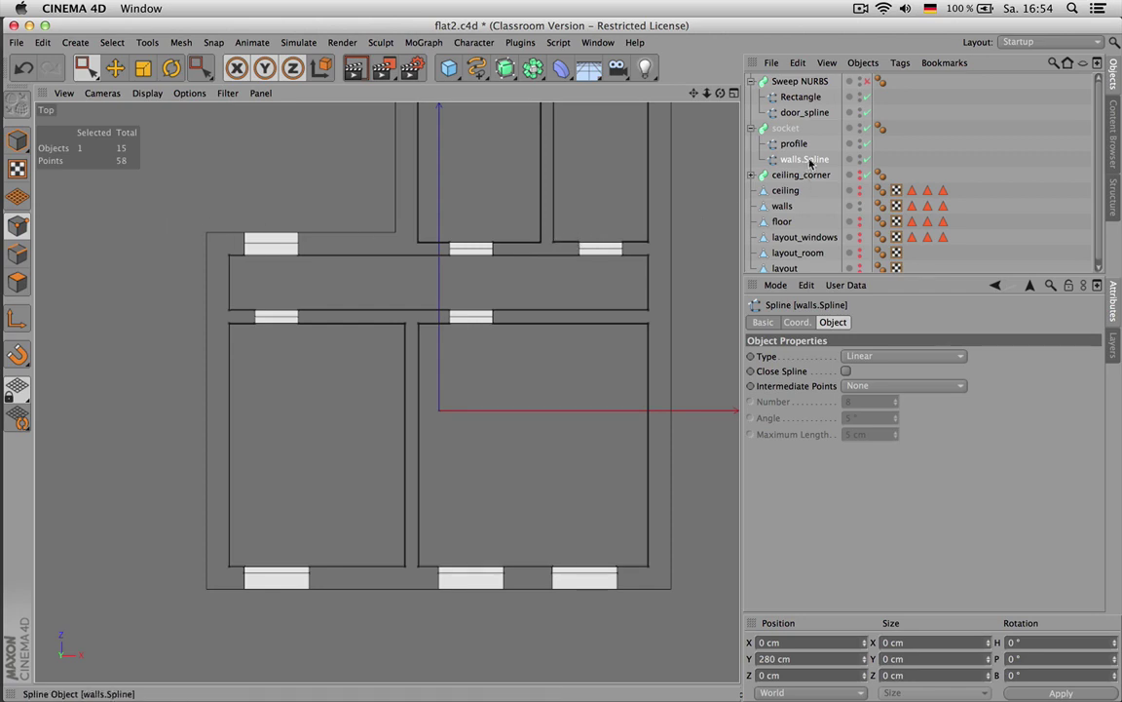
Select the walls.Spline points on the positive X side of every door and window opening and shift them outward along X
{"action": "left_click_drag", "start_coordinate": [468, 202], "coordinate": [514, 372]}
{"action": "left_click_drag", "start_coordinate": [635, 206], "coordinate": [599, 283], "text": "shift"}
{"action": "left_click_drag", "start_coordinate": [596, 539], "coordinate": [626, 646], "text": "shift"}
{"action": "left_click_drag", "start_coordinate": [491, 542], "coordinate": [514, 608], "text": "shift"}
{"action": "left_click_drag", "start_coordinate": [302, 553], "coordinate": [334, 625], "text": "shift"}
{"action": "left_click_drag", "start_coordinate": [288, 204], "coordinate": [330, 400], "text": "shift"}
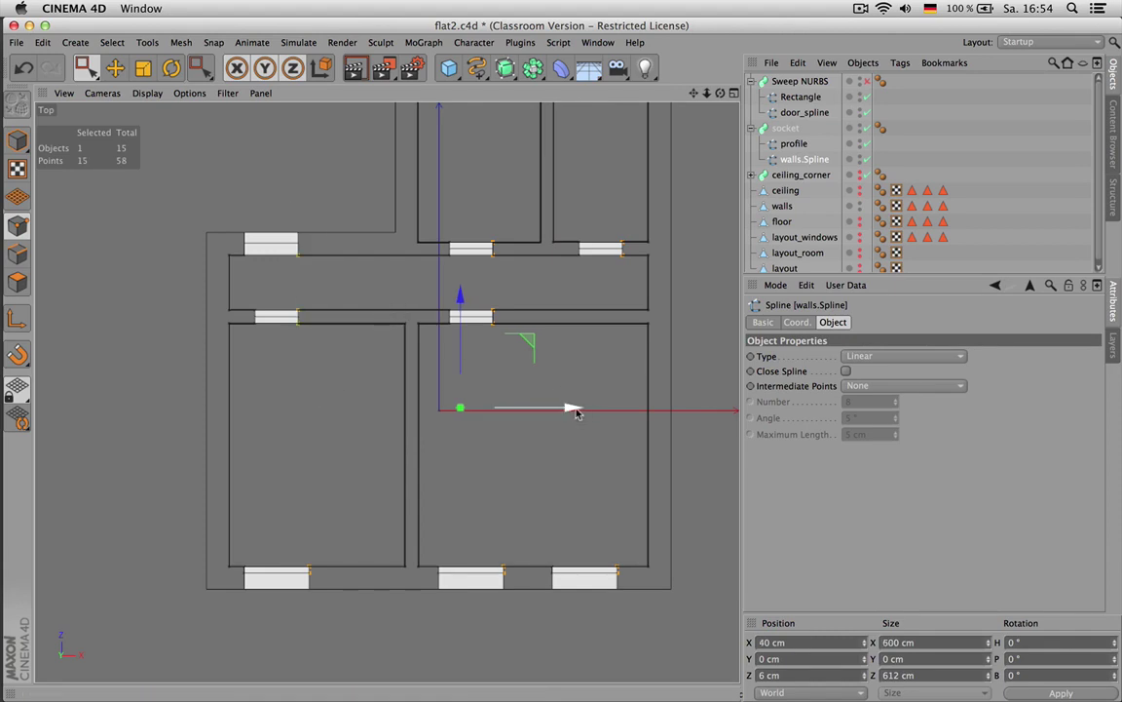
{"action": "left_click_drag", "start_coordinate": [575, 409], "coordinate": [579, 410]}
Shift the walls.Spline points on the negative X side of all openings 10 cm outward along X, then return to the Perspective view
{"action": "left_click_drag", "start_coordinate": [239, 201], "coordinate": [271, 398]}
{"action": "left_click_drag", "start_coordinate": [239, 551], "coordinate": [270, 602]}
{"action": "left_click_drag", "start_coordinate": [234, 216], "coordinate": [270, 584]}
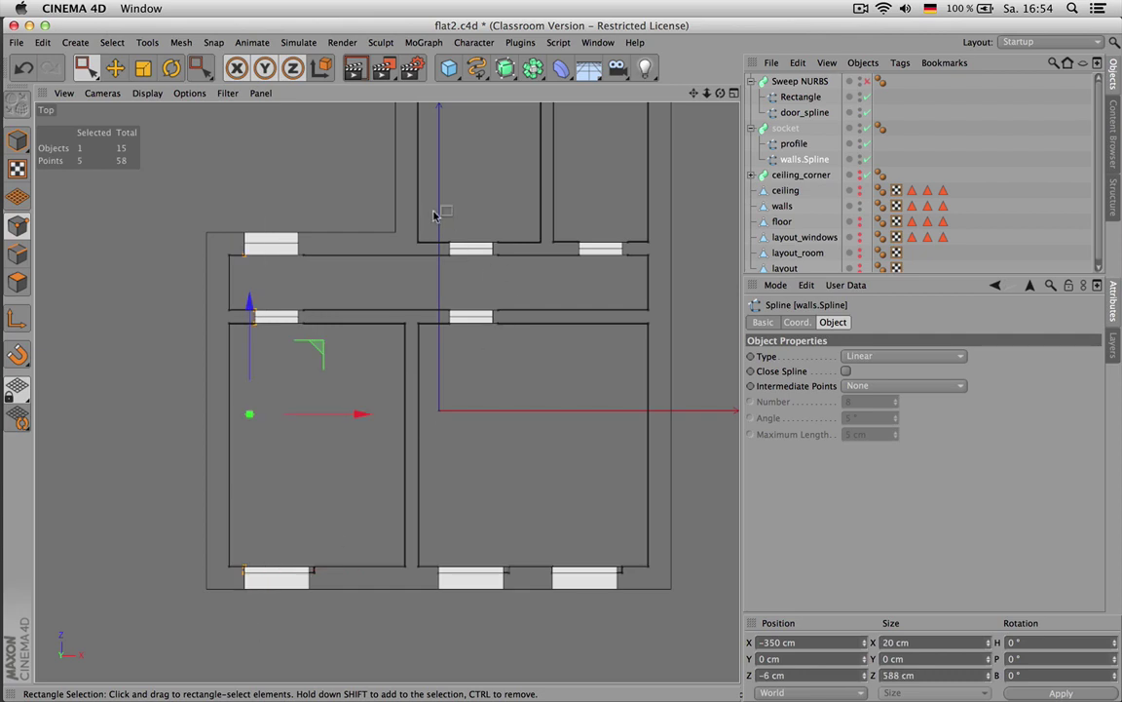
{"action": "left_click_drag", "start_coordinate": [434, 214], "coordinate": [459, 328], "text": "shift"}
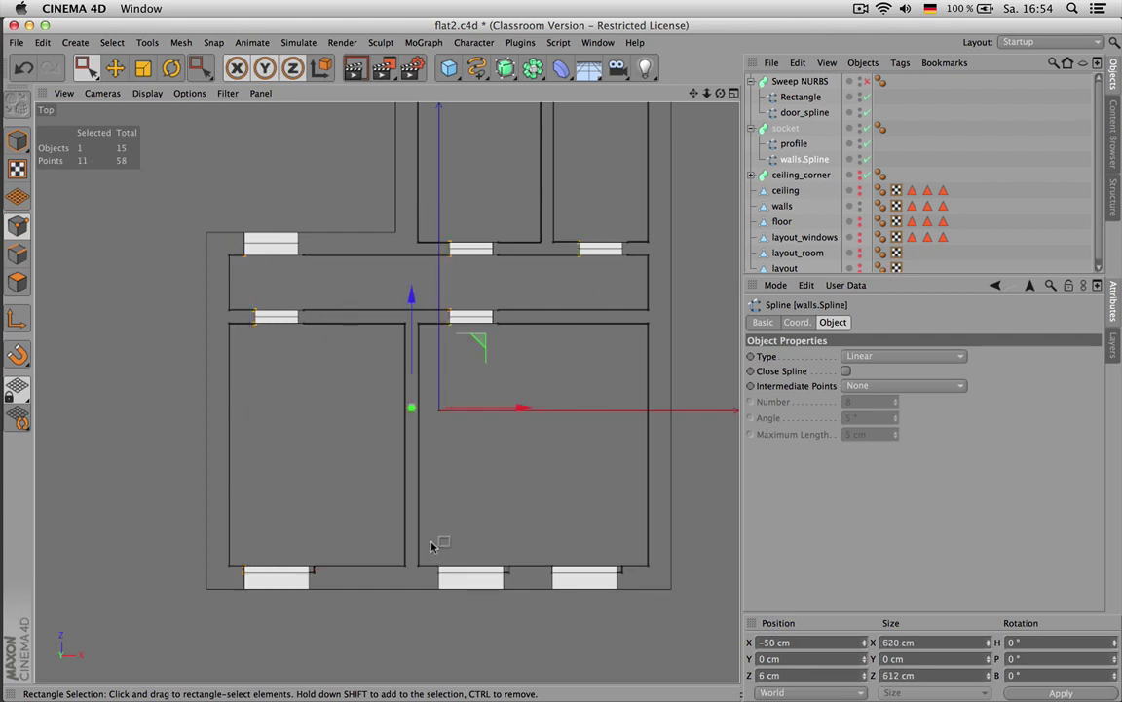
{"action": "left_click_drag", "start_coordinate": [430, 544], "coordinate": [453, 613], "text": "shift"}
{"action": "left_click_drag", "start_coordinate": [534, 544], "coordinate": [556, 616], "text": "shift"}
{"action": "left_click_drag", "start_coordinate": [525, 408], "coordinate": [519, 411]}
{"action": "middle_click", "coordinate": [568, 396]}
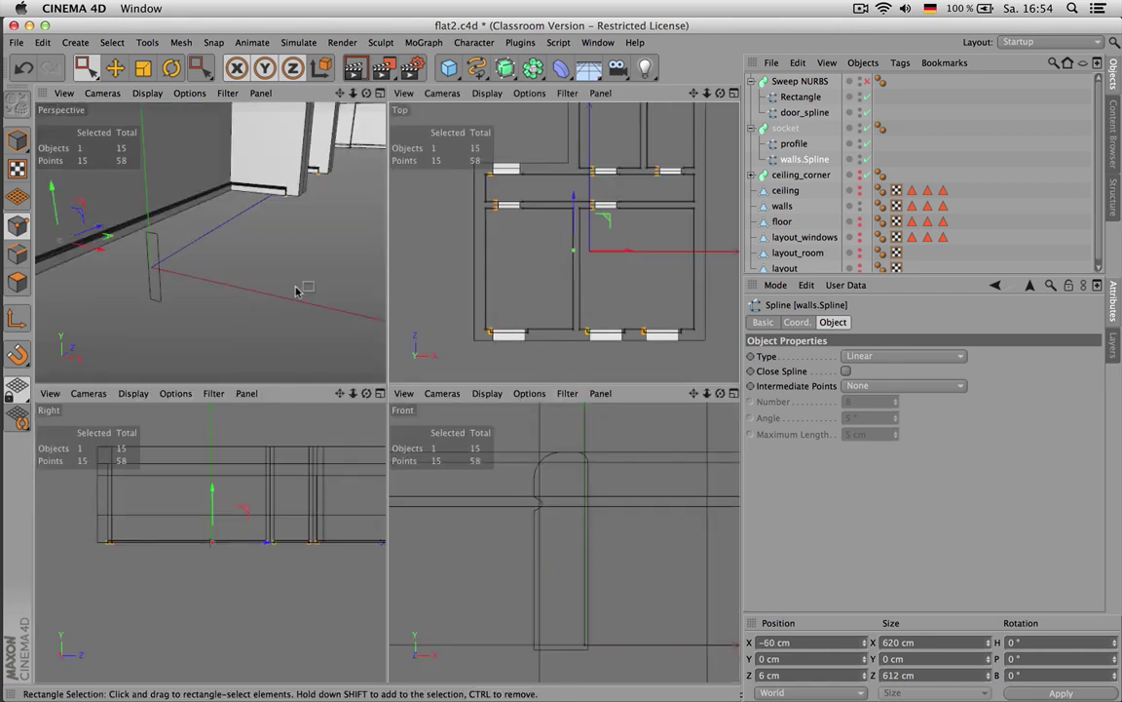
{"action": "middle_click", "coordinate": [297, 290]}
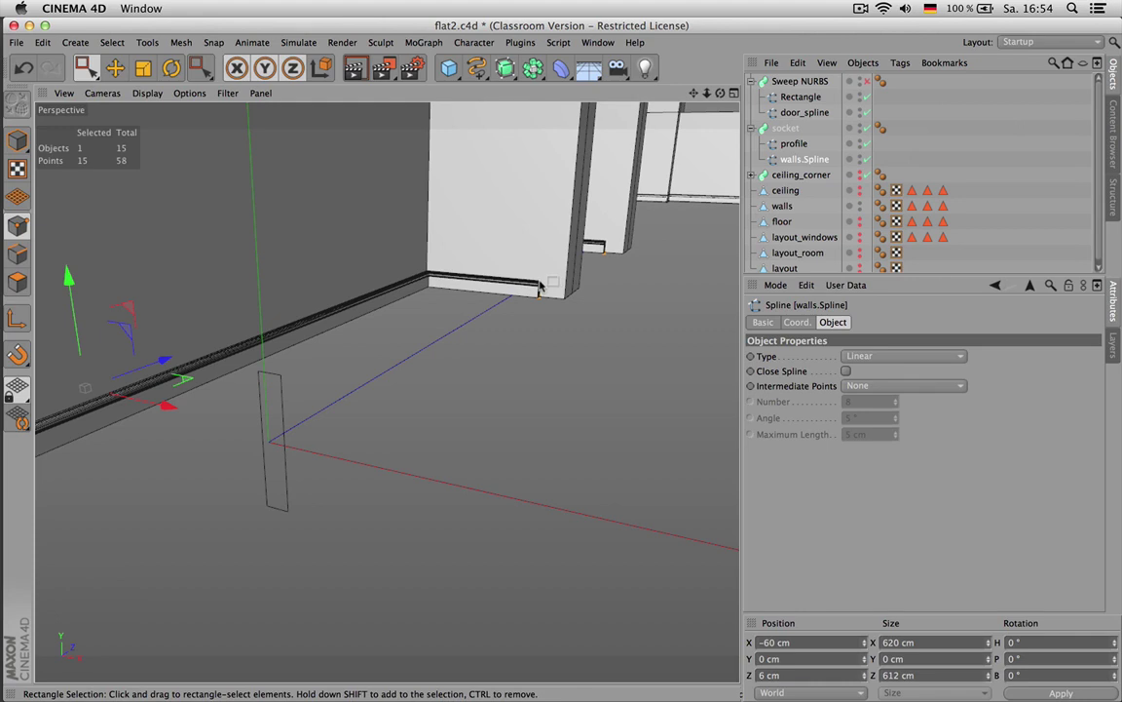
Switch the Sweep NURBS back on and widen the Rectangle profile to about 11.3 cm so the door frame meets the baseboard ends
{"action": "left_click", "coordinate": [866, 81]}
{"action": "left_click", "coordinate": [801, 98]}
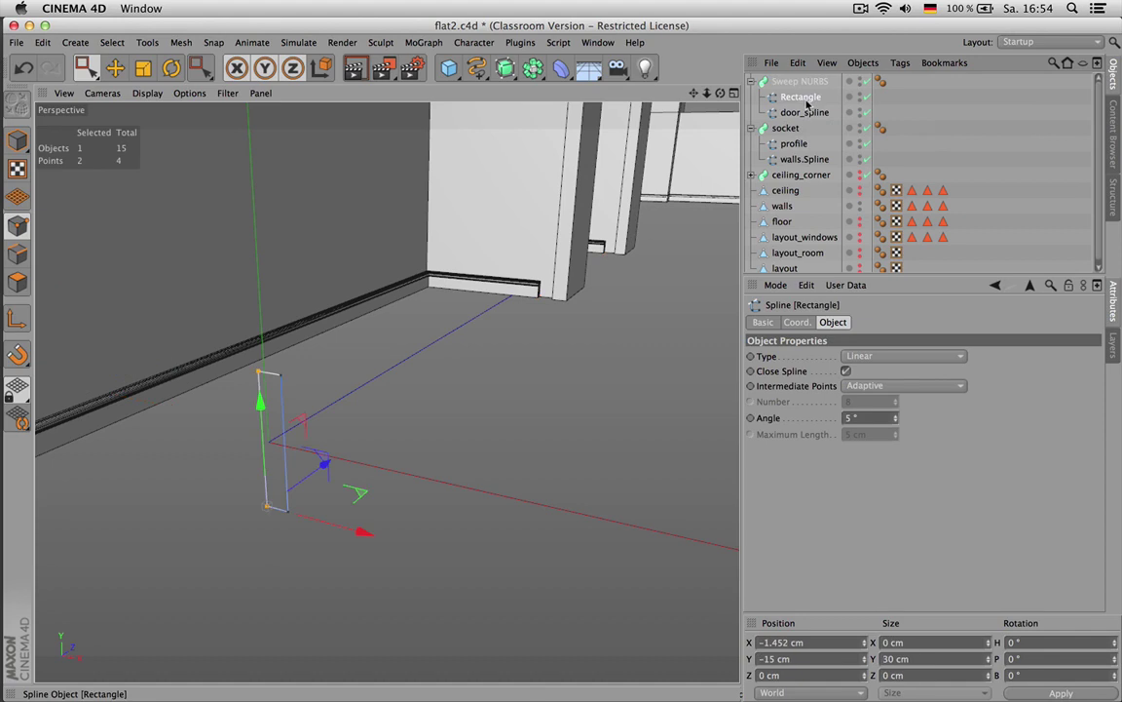
{"action": "left_click_drag", "start_coordinate": [362, 532], "coordinate": [407, 543]}
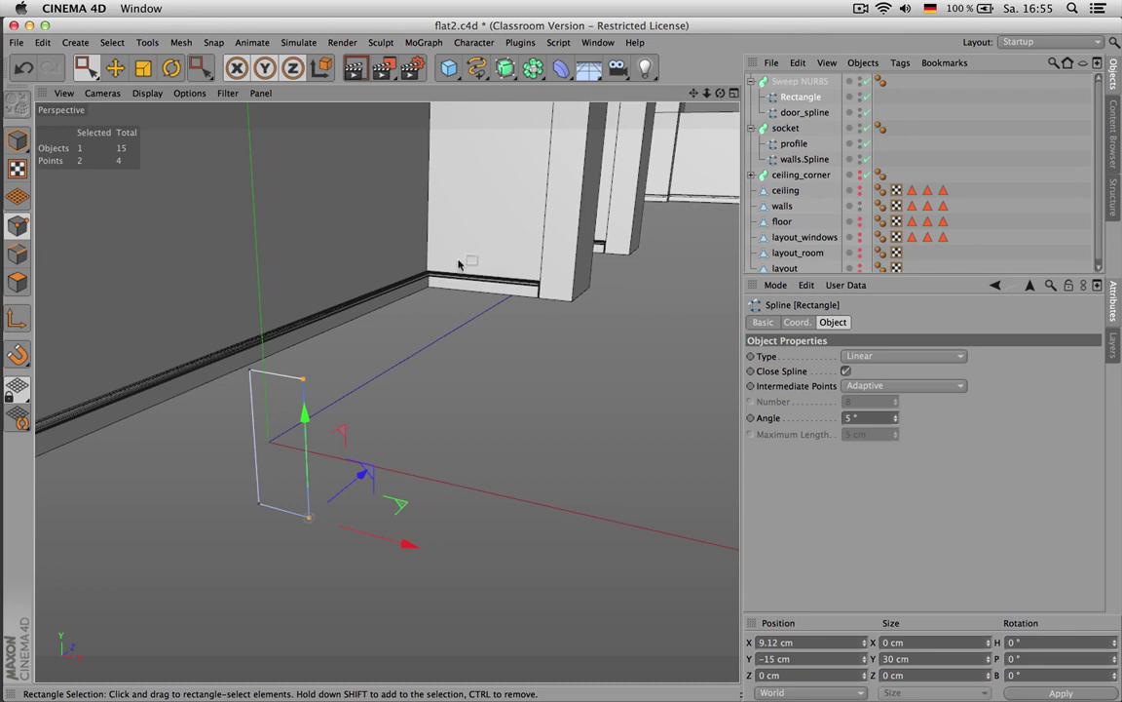
{"action": "left_click_drag", "start_coordinate": [208, 302], "coordinate": [260, 507]}
{"action": "mouse_move", "coordinate": [355, 526]}
{"action": "left_mouse_down"}
{"action": "mouse_move", "coordinate": [376, 537]}
{"action": "mouse_move", "coordinate": [360, 535]}
{"action": "left_mouse_up"}
Chamfer all four corner points of the Rectangle profile with a radius of about 1.06 cm
{"action": "key", "text": "super+a"}
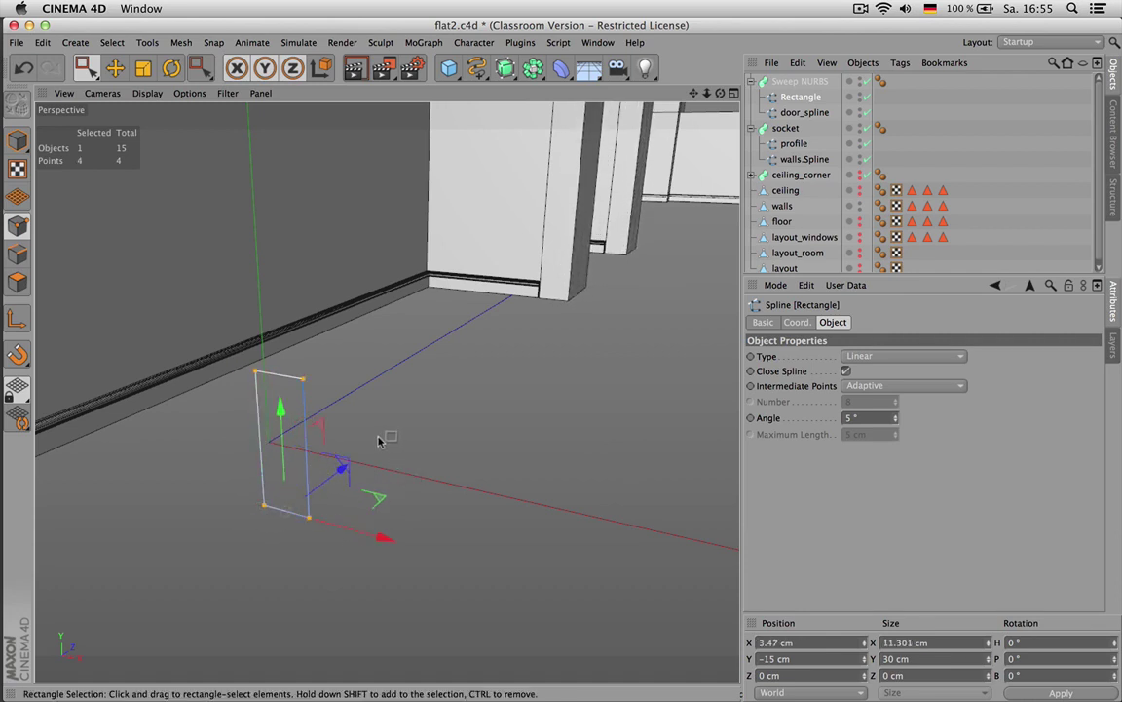
{"action": "key", "text": "shift+c"}
{"action": "type", "text": "cham"}
{"action": "key", "text": "Return"}
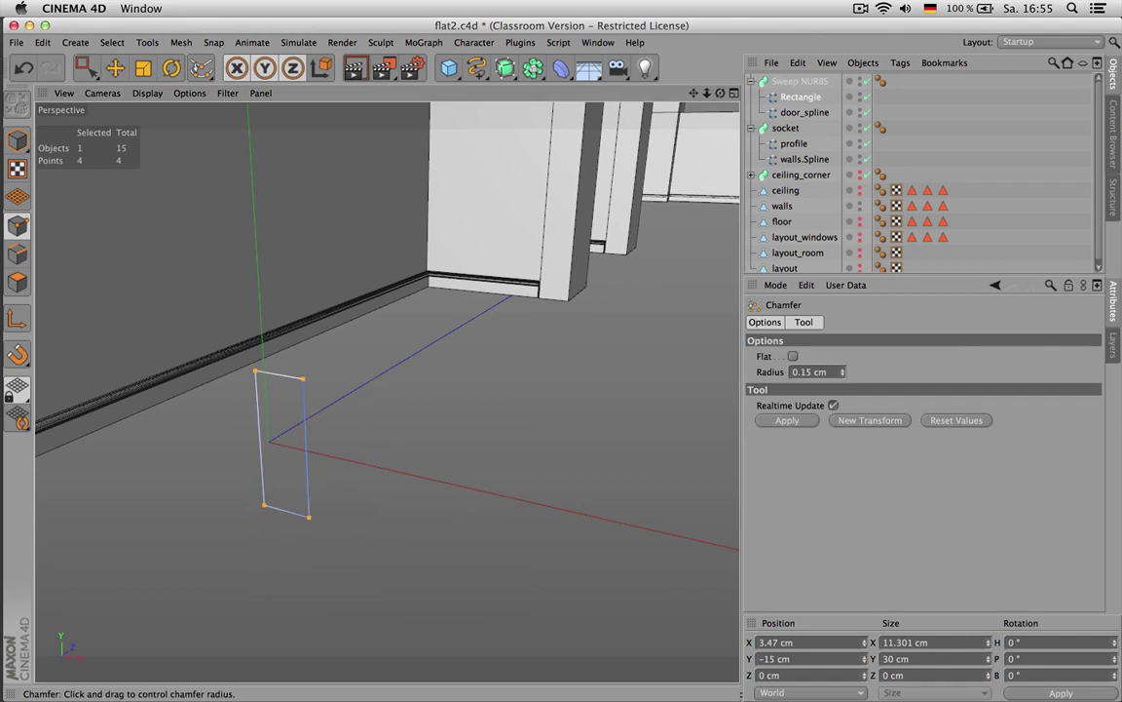
{"action": "left_click_drag", "start_coordinate": [362, 487], "coordinate": [392, 488]}
{"action": "left_click_drag", "start_coordinate": [394, 535], "coordinate": [383, 535]}
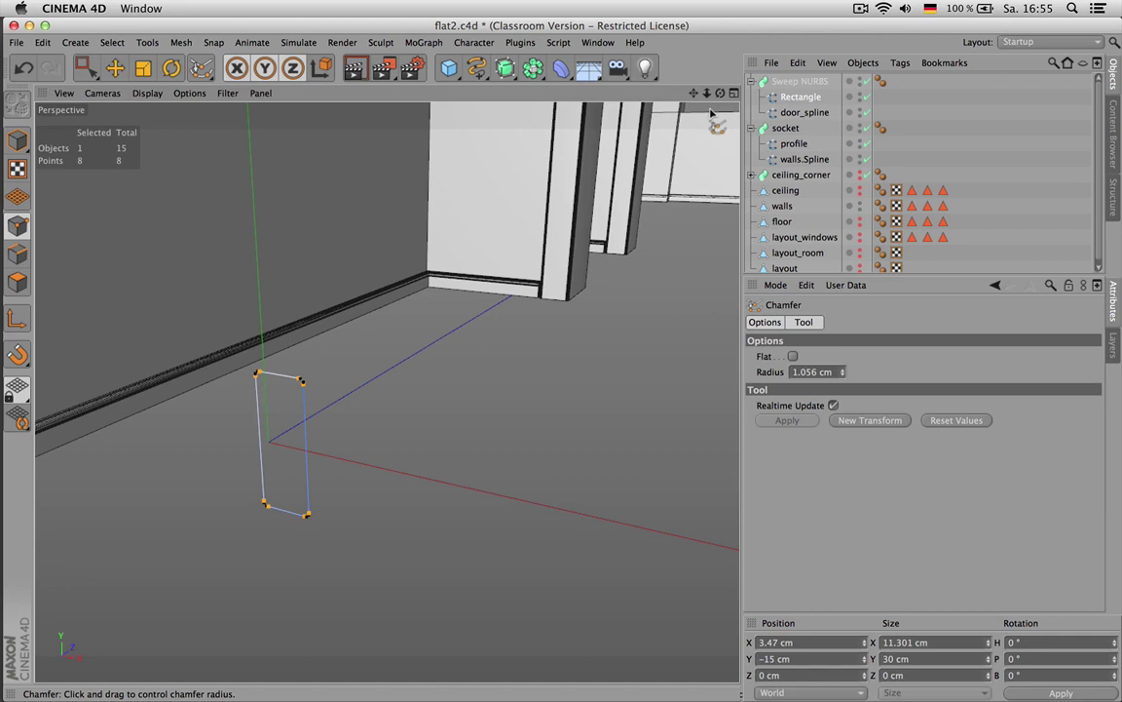
Try a chamfer radius of 0.6 cm on the Rectangle profile, then set it to 1 cm
{"action": "left_click", "coordinate": [810, 373]}
{"action": "key", "text": "BackSpace"}
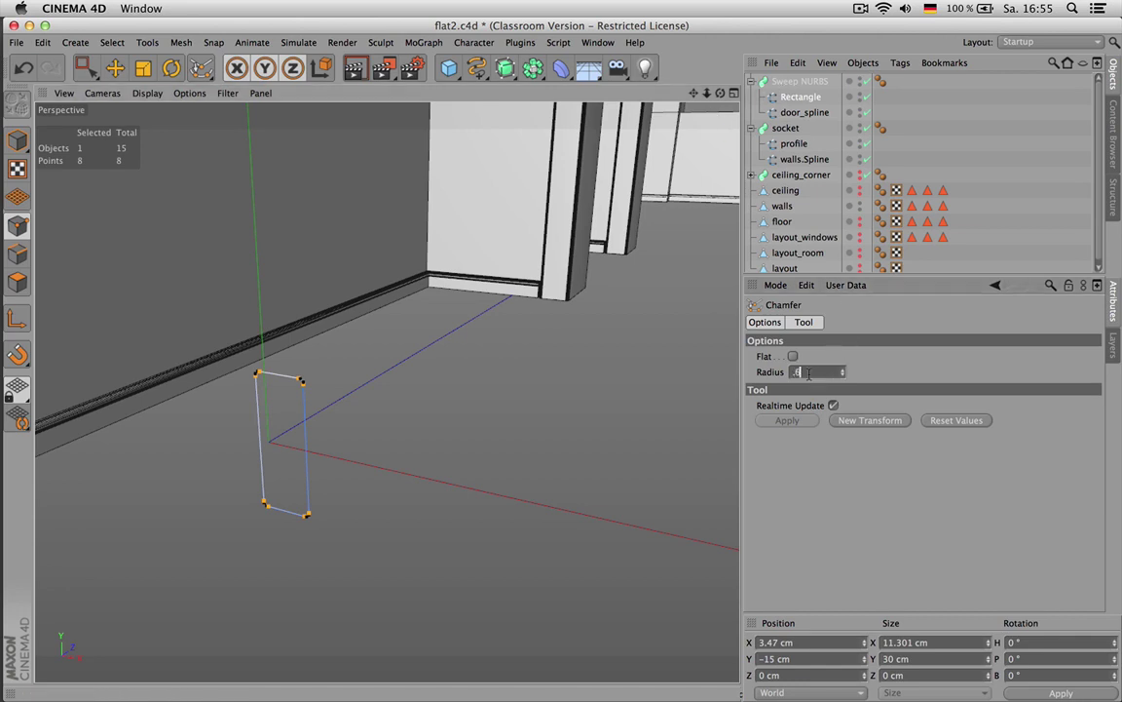
{"action": "type", "text": ".6"}
{"action": "key", "text": "Return"}
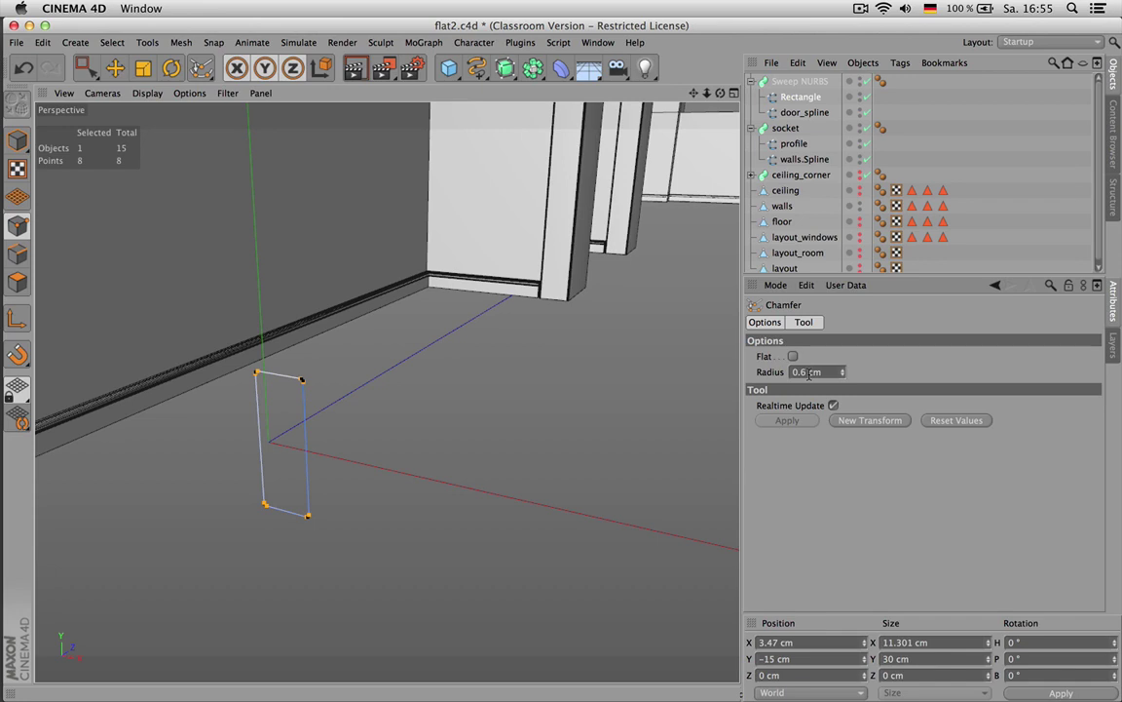
{"action": "type", "text": "1"}
{"action": "key", "text": "Return"}
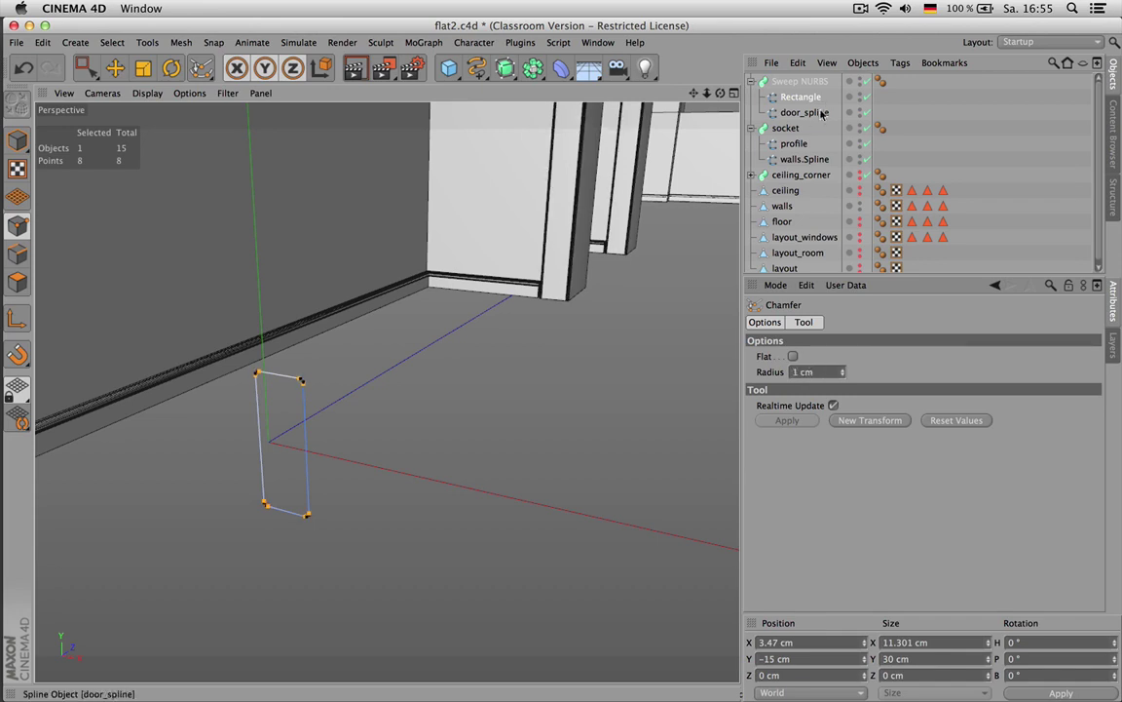
Set the Rectangle profile's adaptive intermediate point angle to 24°, checking the rounding at the base of the door frame
{"action": "left_click", "coordinate": [812, 98]}
{"action": "mouse_move", "coordinate": [894, 421]}
{"action": "left_mouse_down"}
{"action": "mouse_move", "coordinate": [895, 391]}
{"action": "mouse_move", "coordinate": [894, 425]}
{"action": "left_mouse_up"}
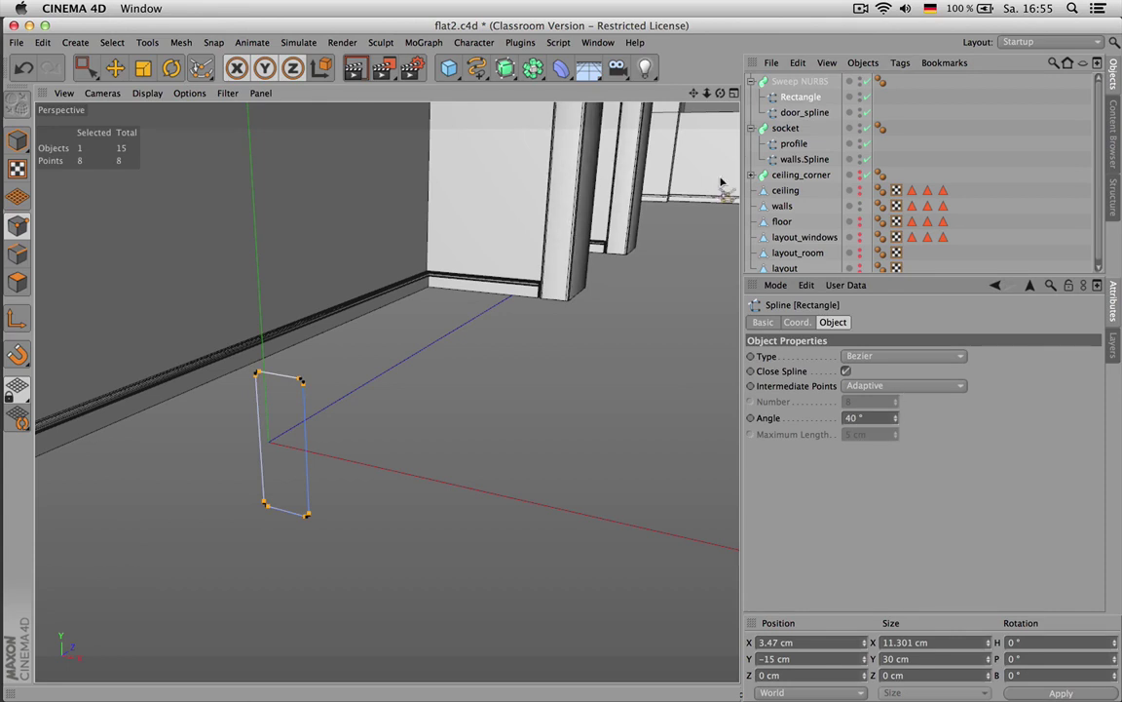
{"action": "left_click_drag", "start_coordinate": [707, 94], "coordinate": [502, 239]}
{"action": "scroll", "coordinate": [447, 371], "scroll_direction": "up", "scroll_amount": 4}
{"action": "scroll", "coordinate": [471, 369], "scroll_direction": "up", "scroll_amount": 2}
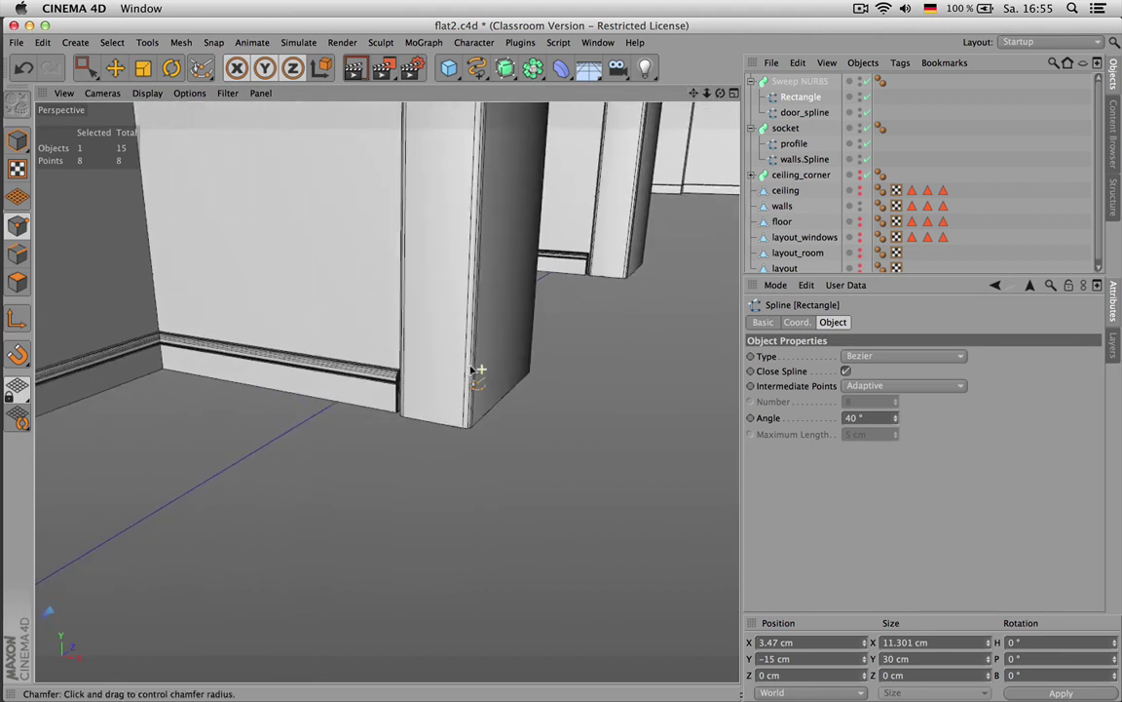
{"action": "scroll", "coordinate": [452, 327], "scroll_direction": "up", "scroll_amount": 1}
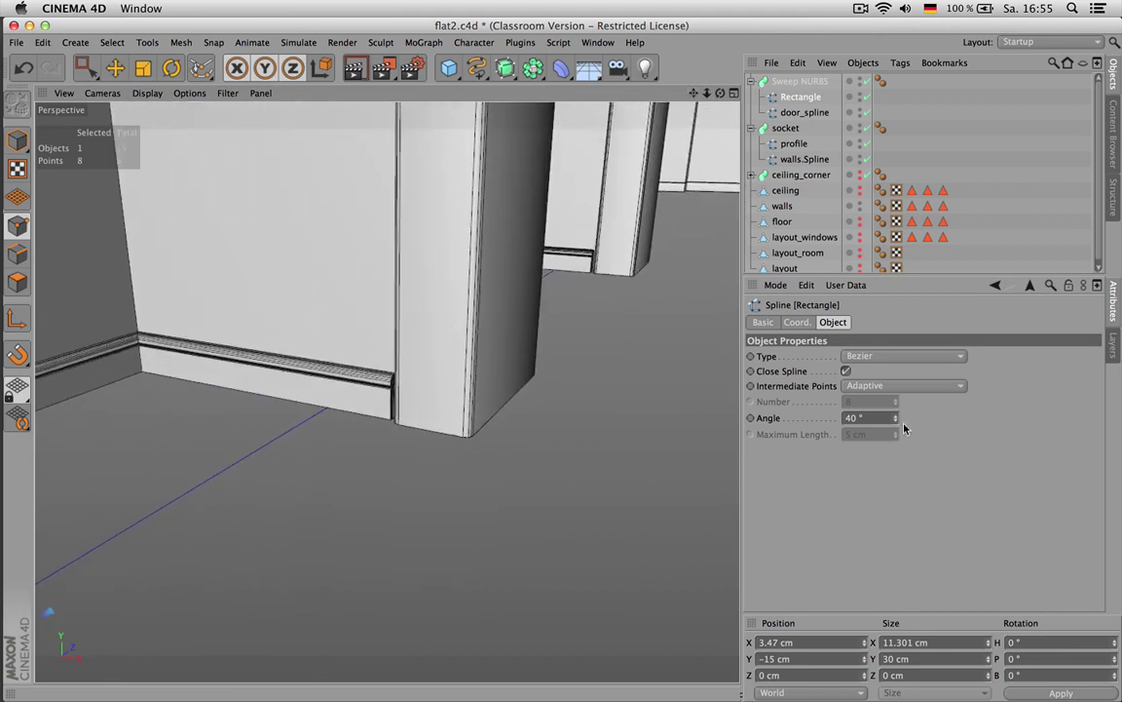
{"action": "left_click_drag", "start_coordinate": [896, 421], "coordinate": [896, 443]}
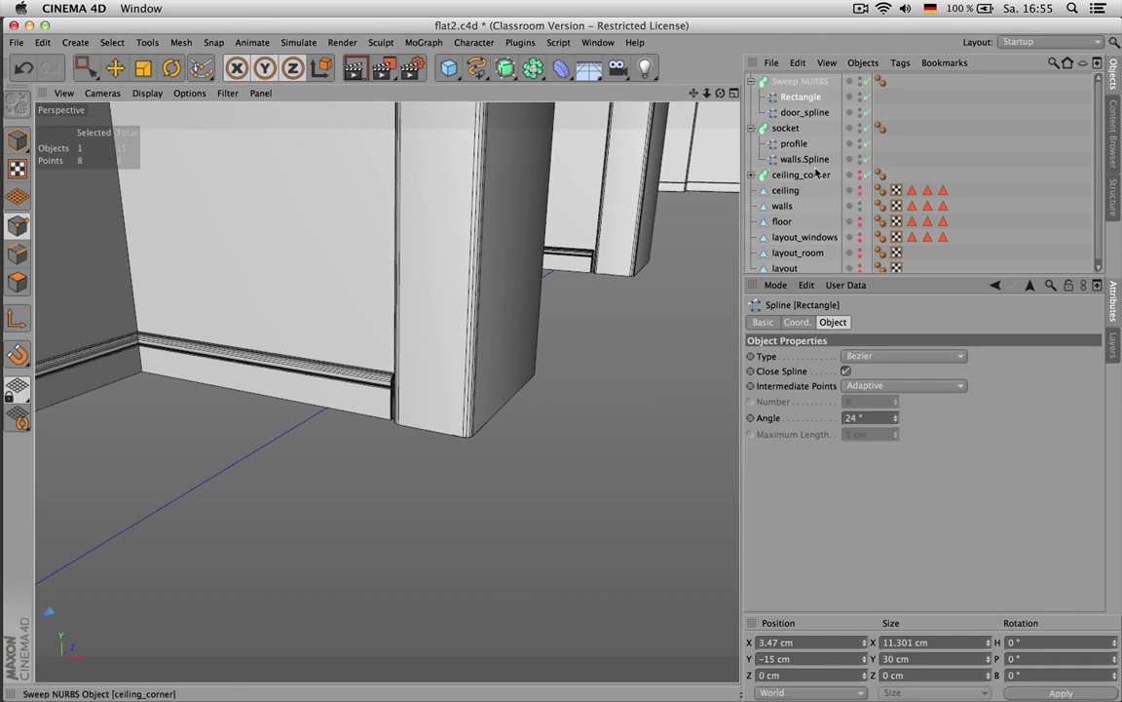
Set the socket profile spline's intermediate point angle to 35° and render the view to check the trim
{"action": "left_click", "coordinate": [794, 145]}
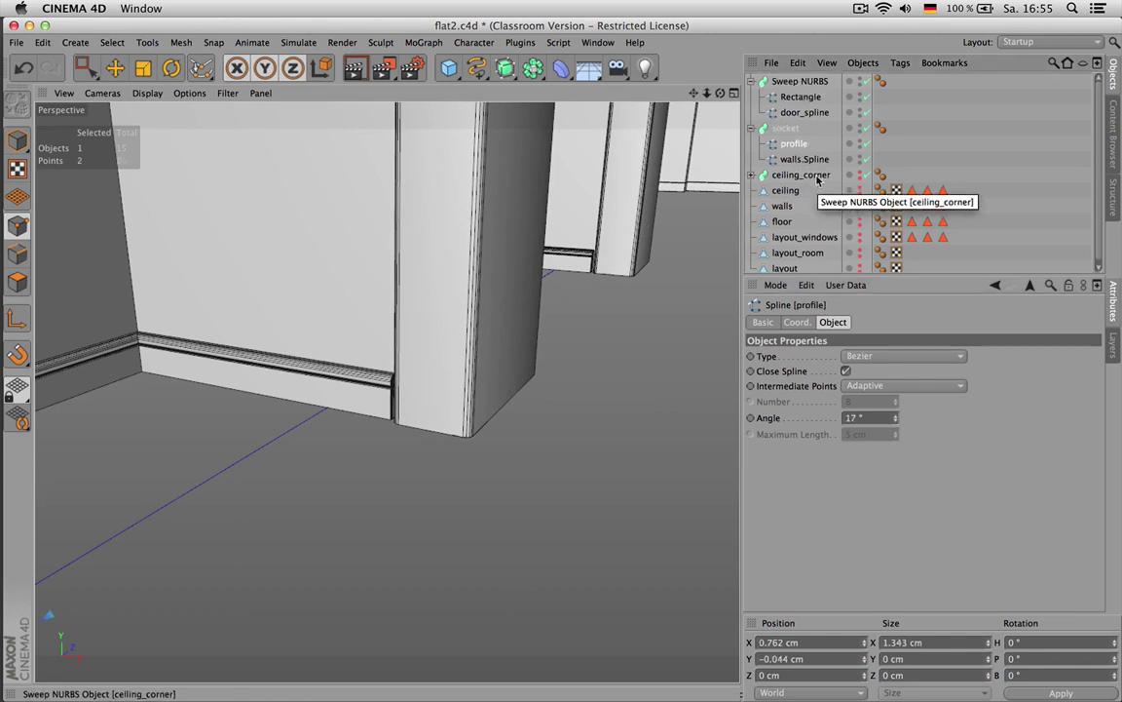
{"action": "left_click_drag", "start_coordinate": [894, 421], "coordinate": [895, 399]}
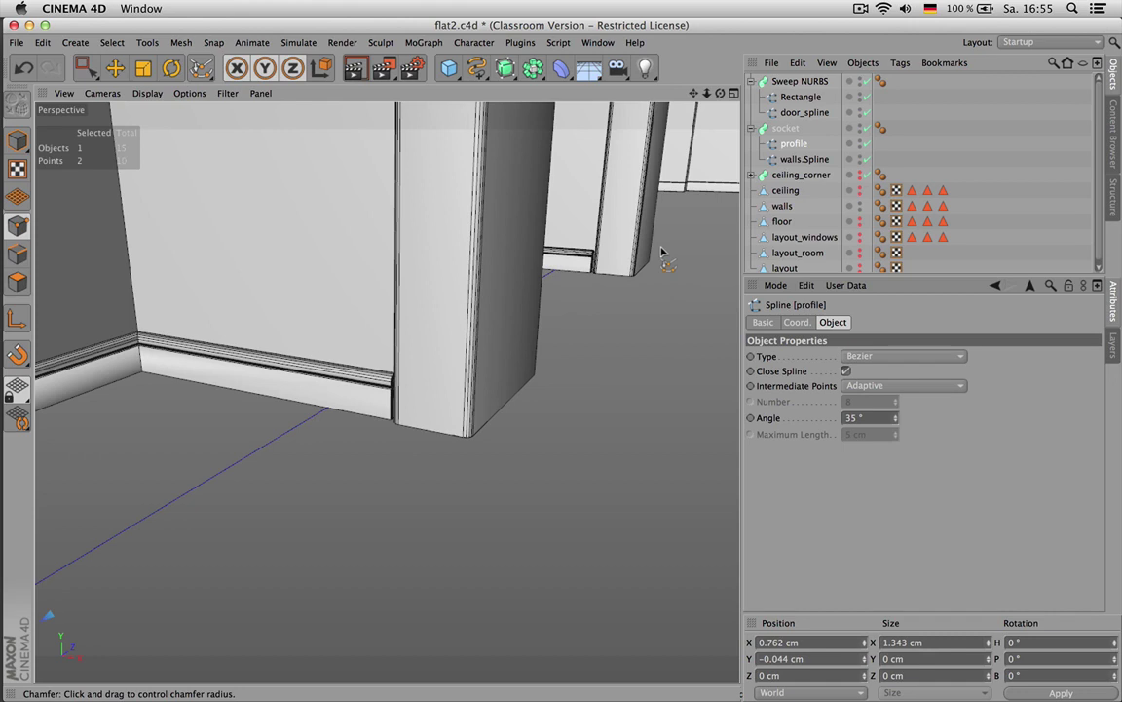
{"action": "key", "text": "super+r"}
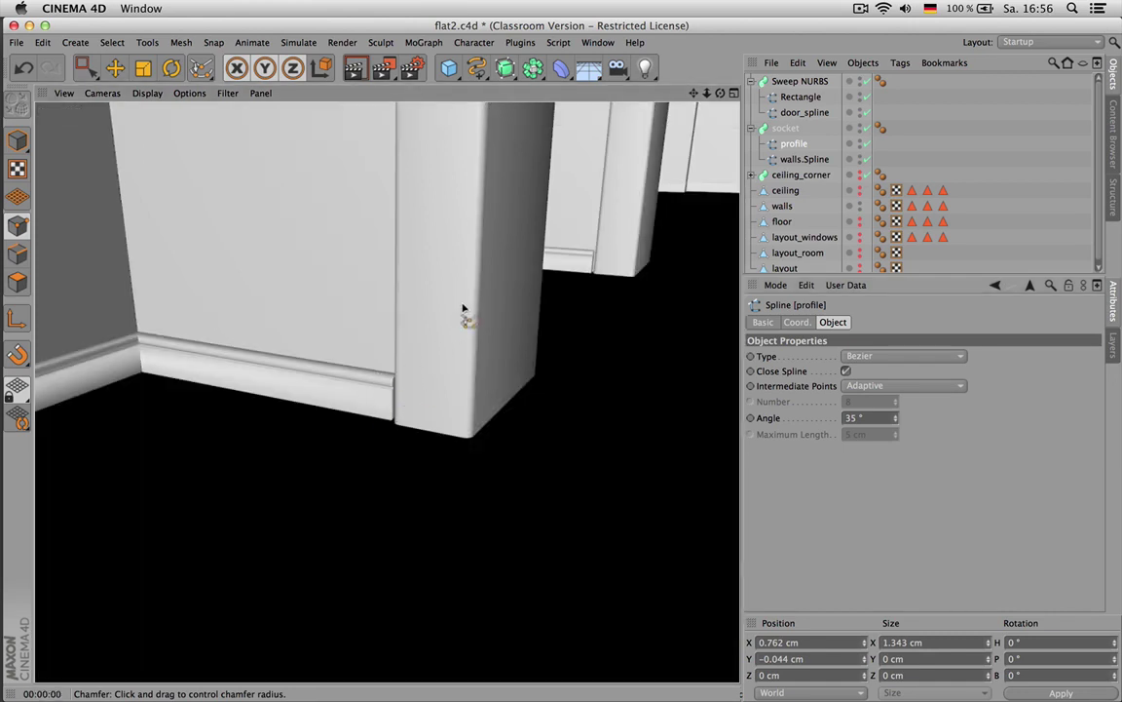
{"action": "left_click", "coordinate": [592, 186]}
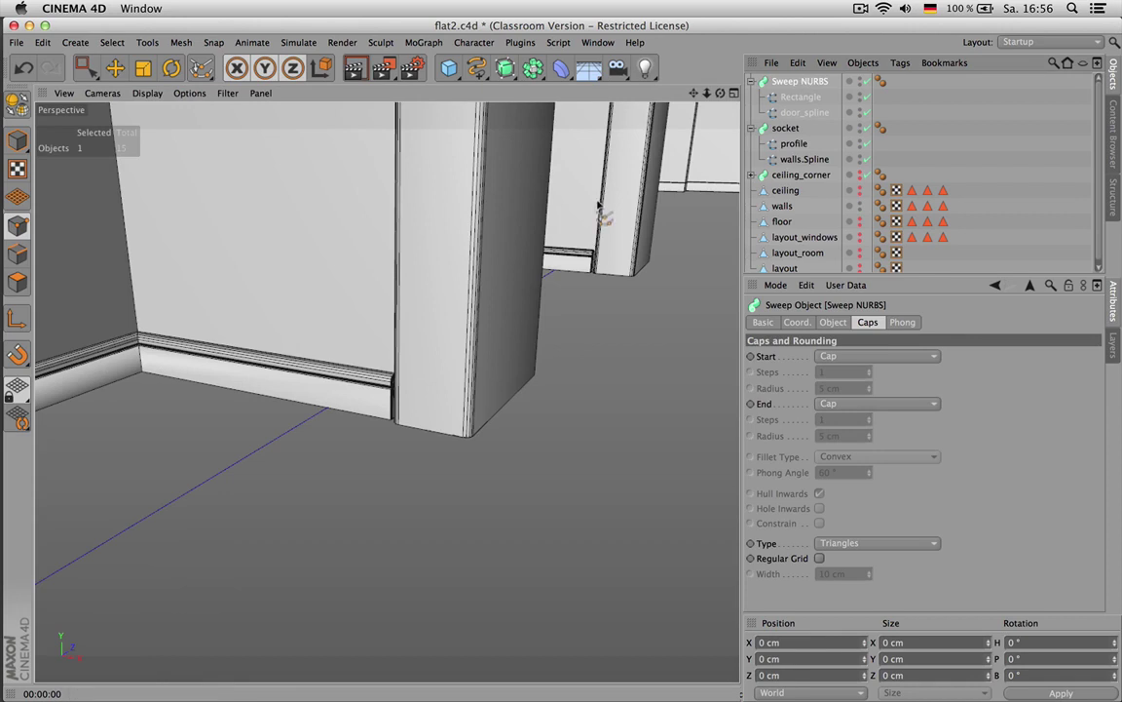
Subdivide the Rectangle profile's long segment nearest the wall with two new points between its end points
{"action": "scroll", "coordinate": [622, 183], "scroll_direction": "down", "scroll_amount": 10}
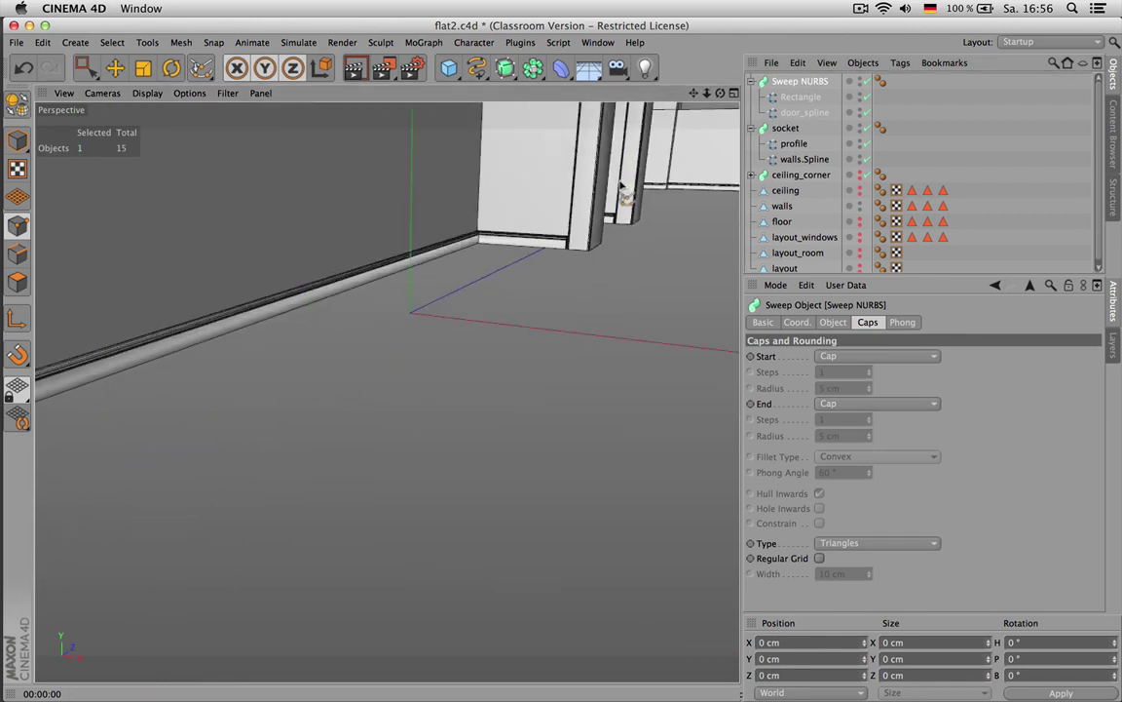
{"action": "left_click", "coordinate": [799, 98]}
{"action": "left_click_drag", "start_coordinate": [694, 93], "coordinate": [648, 217]}
{"action": "middle_click_drag", "start_coordinate": [388, 392], "coordinate": [389, 402], "text": "alt"}
{"action": "scroll", "coordinate": [453, 376], "scroll_direction": "up", "scroll_amount": 3}
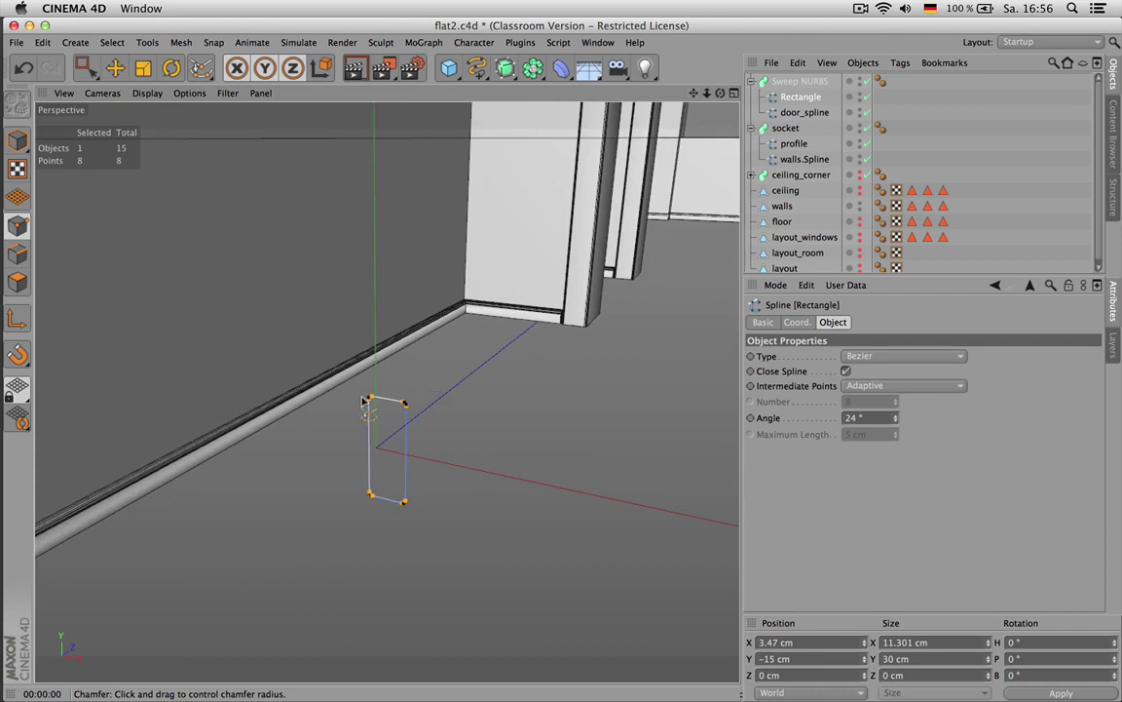
{"action": "key", "text": "0"}
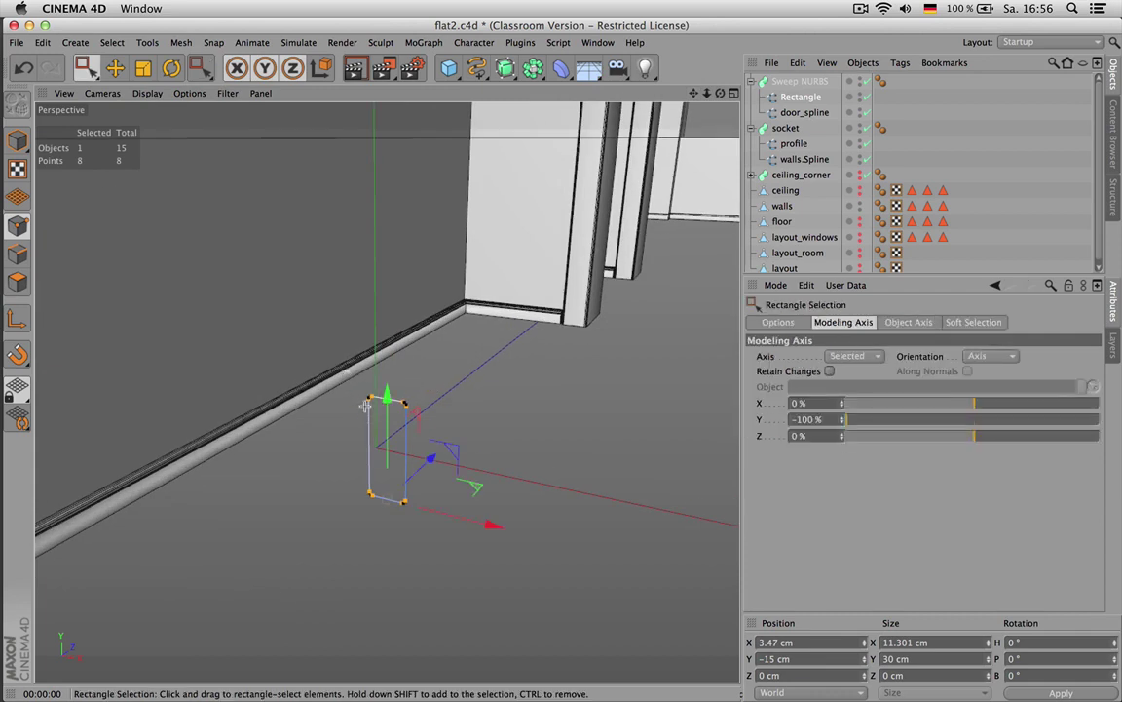
{"action": "left_click_drag", "start_coordinate": [310, 332], "coordinate": [380, 421]}
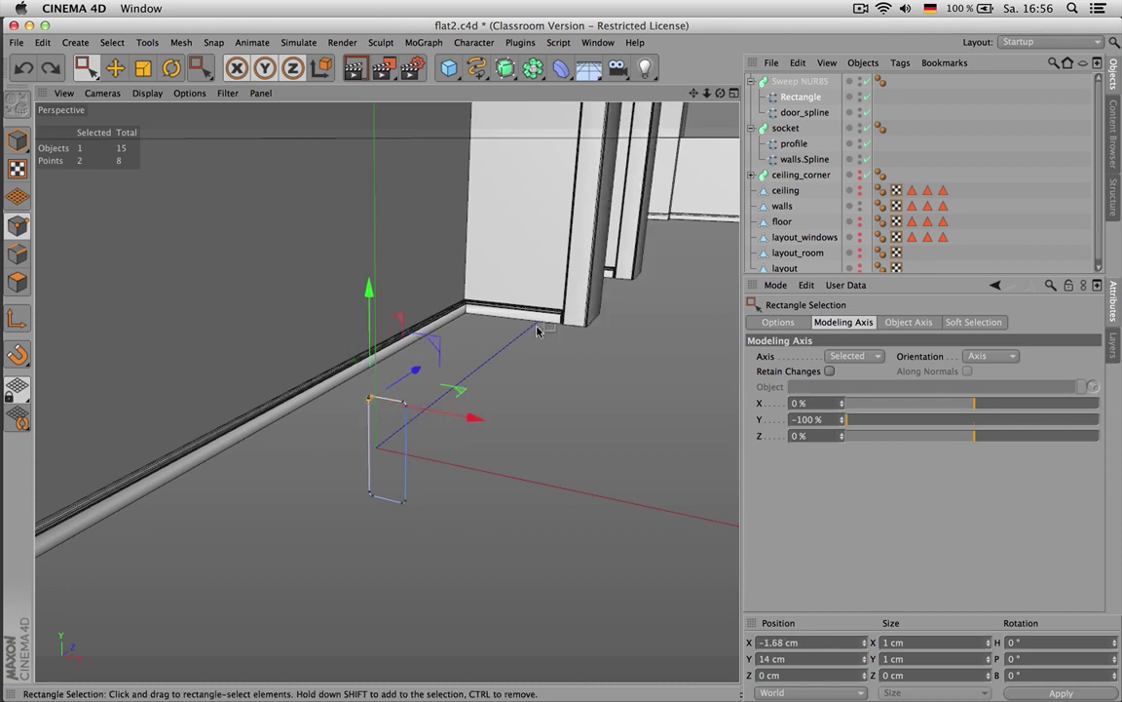
{"action": "scroll", "coordinate": [356, 417], "scroll_direction": "up", "scroll_amount": 3}
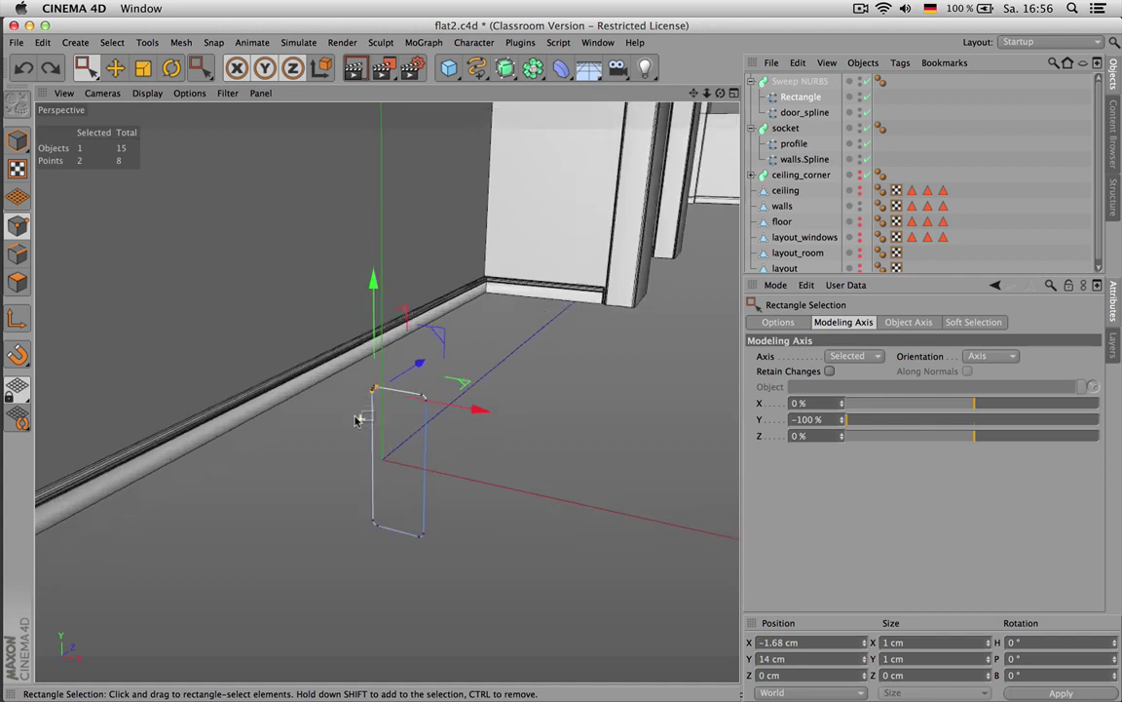
{"action": "left_click", "coordinate": [371, 519]}
{"action": "left_click_drag", "start_coordinate": [361, 382], "coordinate": [390, 423], "text": "shift"}
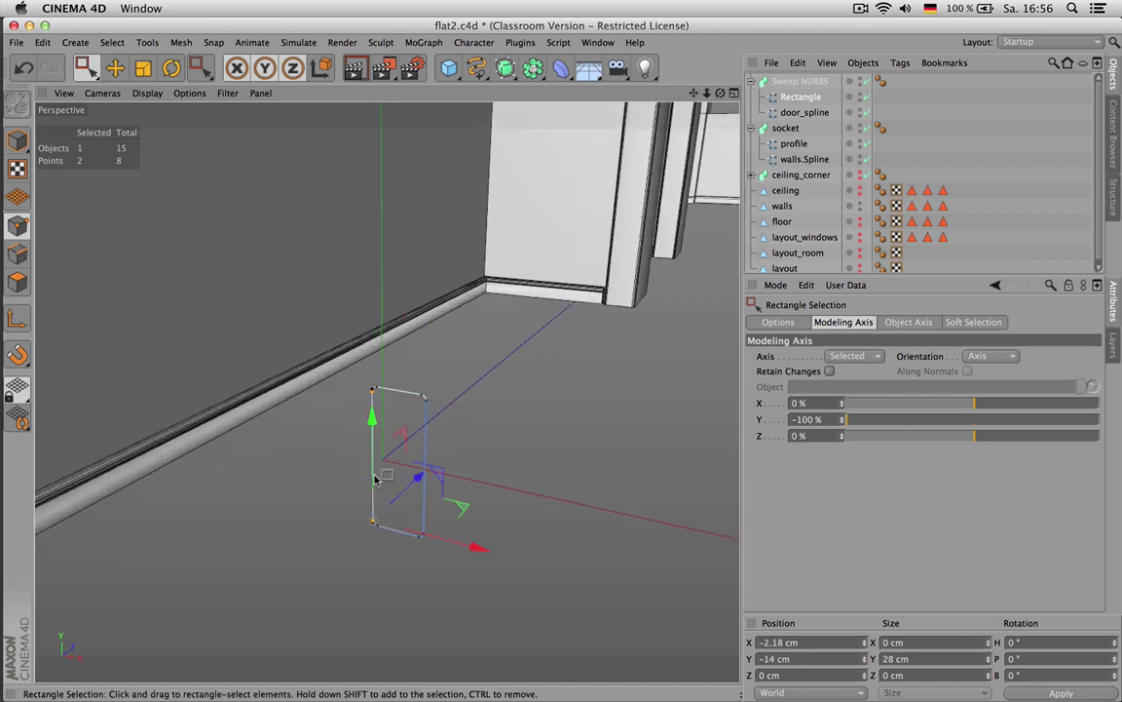
{"action": "key", "text": "u"}
{"action": "key", "text": "shift+s"}
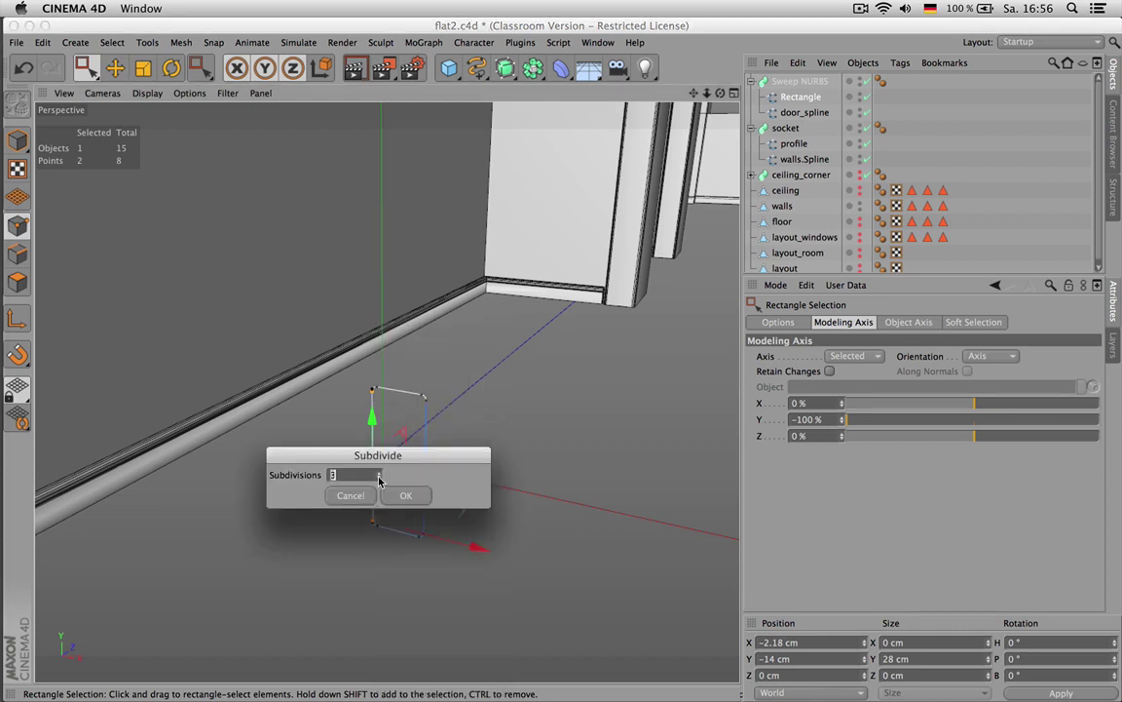
{"action": "key", "text": "Return"}
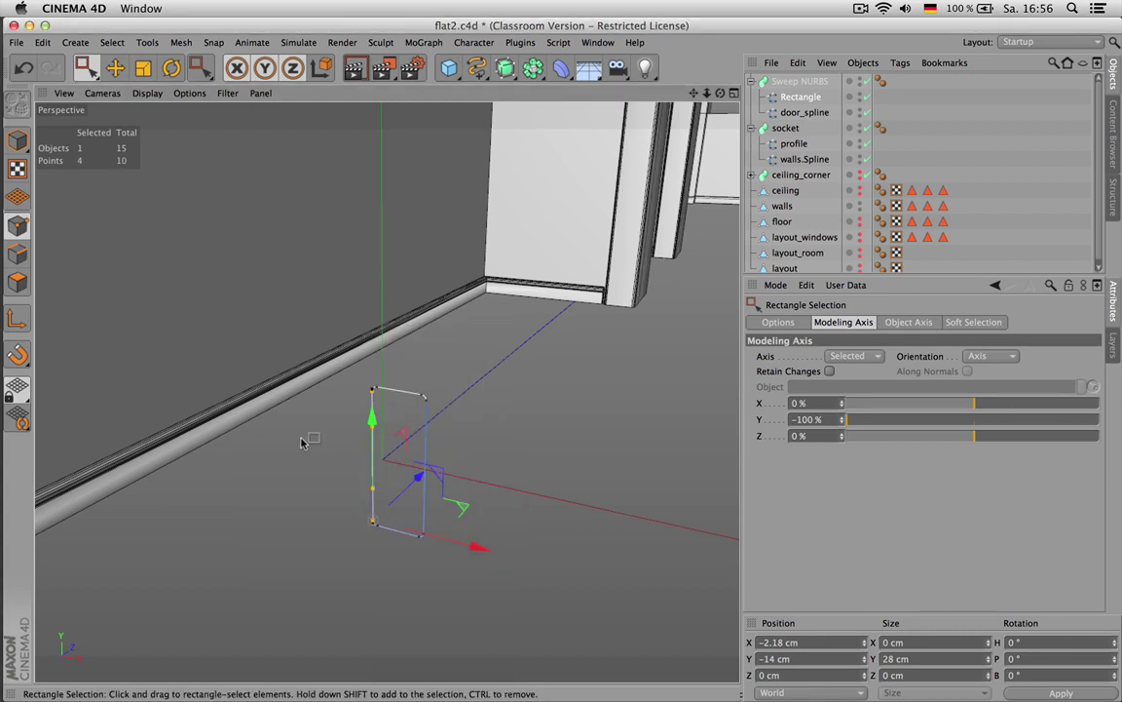
Scale the two new middle points on the Rectangle profile's long side together to about 6.13 cm apart in Y
{"action": "left_click_drag", "start_coordinate": [334, 418], "coordinate": [391, 508]}
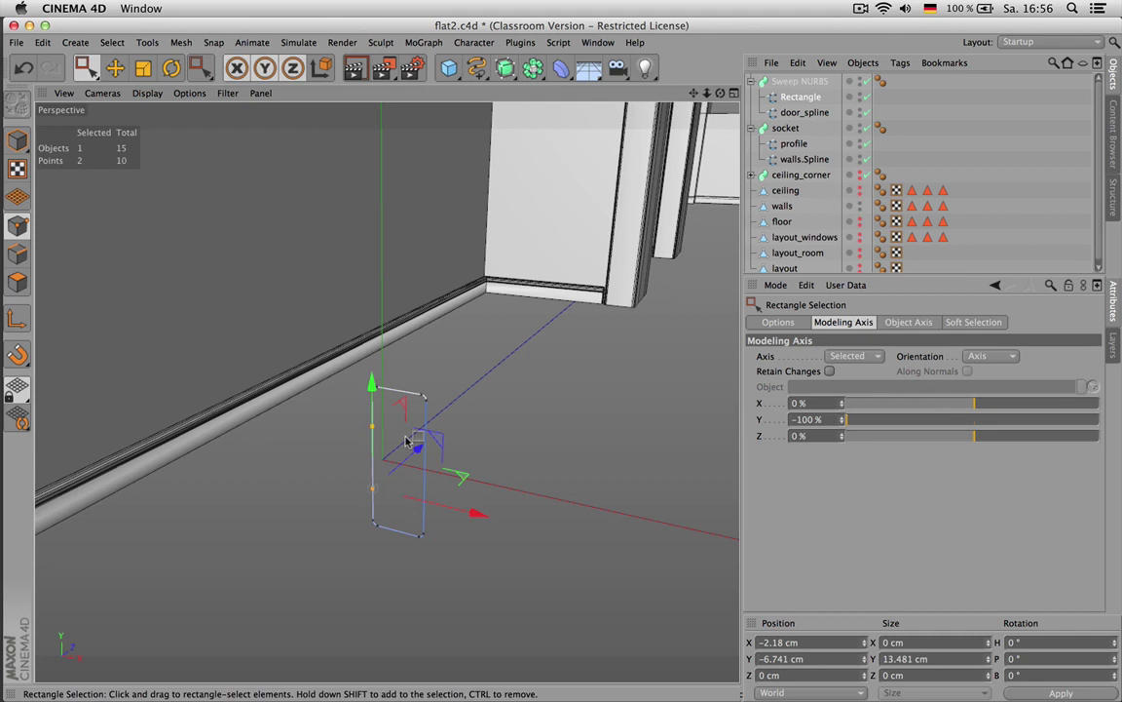
{"action": "key", "text": "t"}
{"action": "left_click_drag", "start_coordinate": [376, 381], "coordinate": [382, 442]}
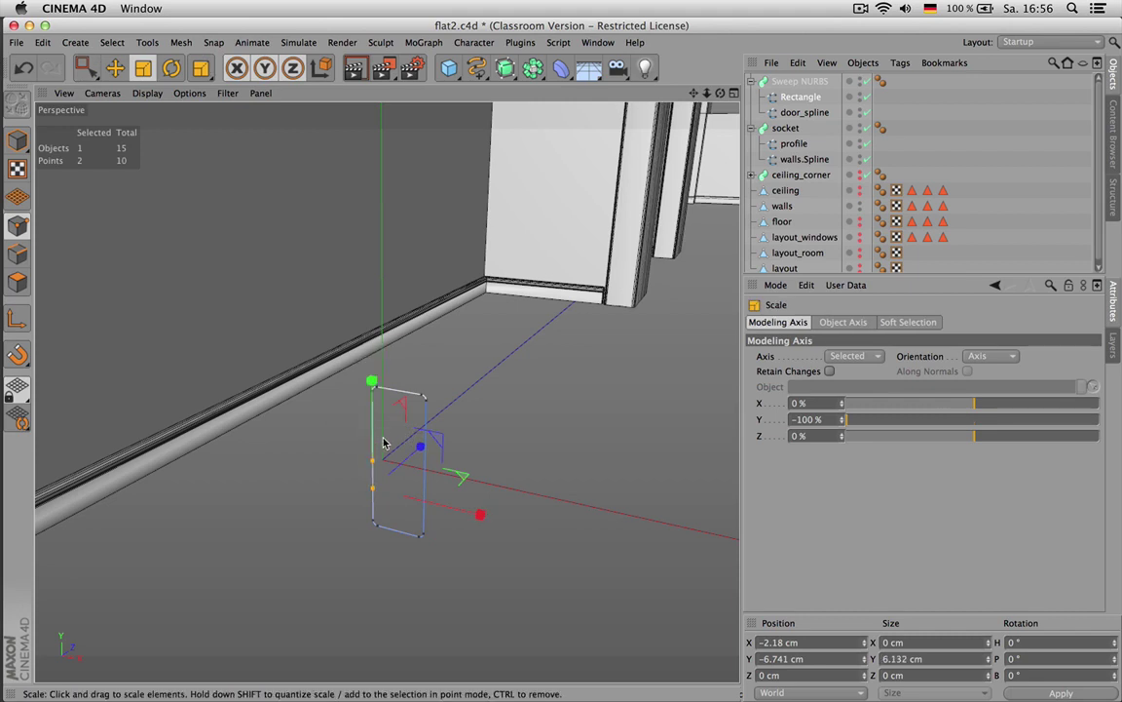
Try to subdivide the segment between the two middle points with 3 subdivisions, and undo it
{"action": "key", "text": "u"}
{"action": "key", "text": "s"}
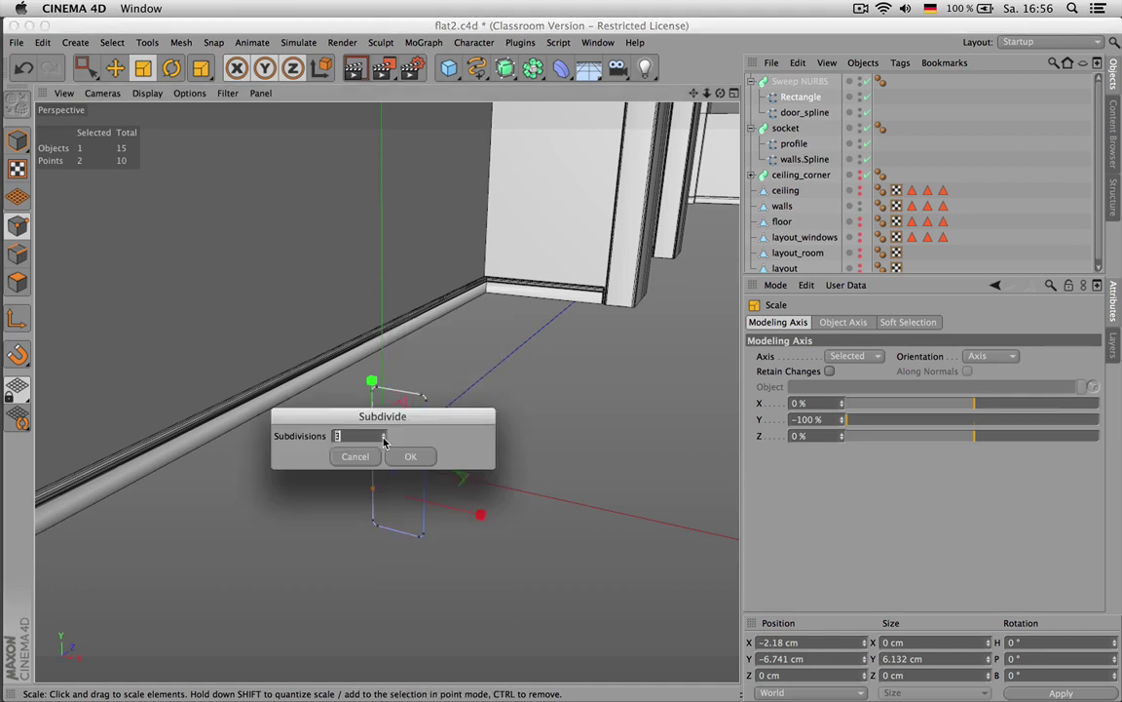
{"action": "key", "text": "Return"}
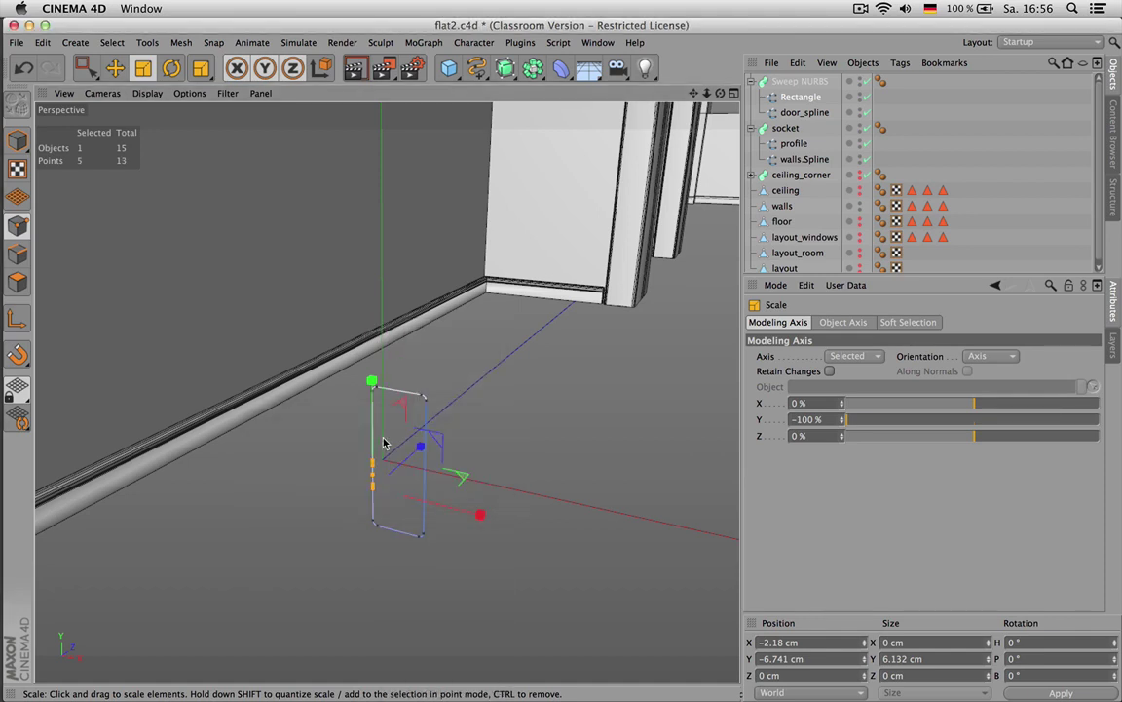
{"action": "key", "text": "super+z"}
Subdivide the segment between the two middle points twice with 1 subdivision, producing five evenly spaced points
{"action": "type", "text": "us"}
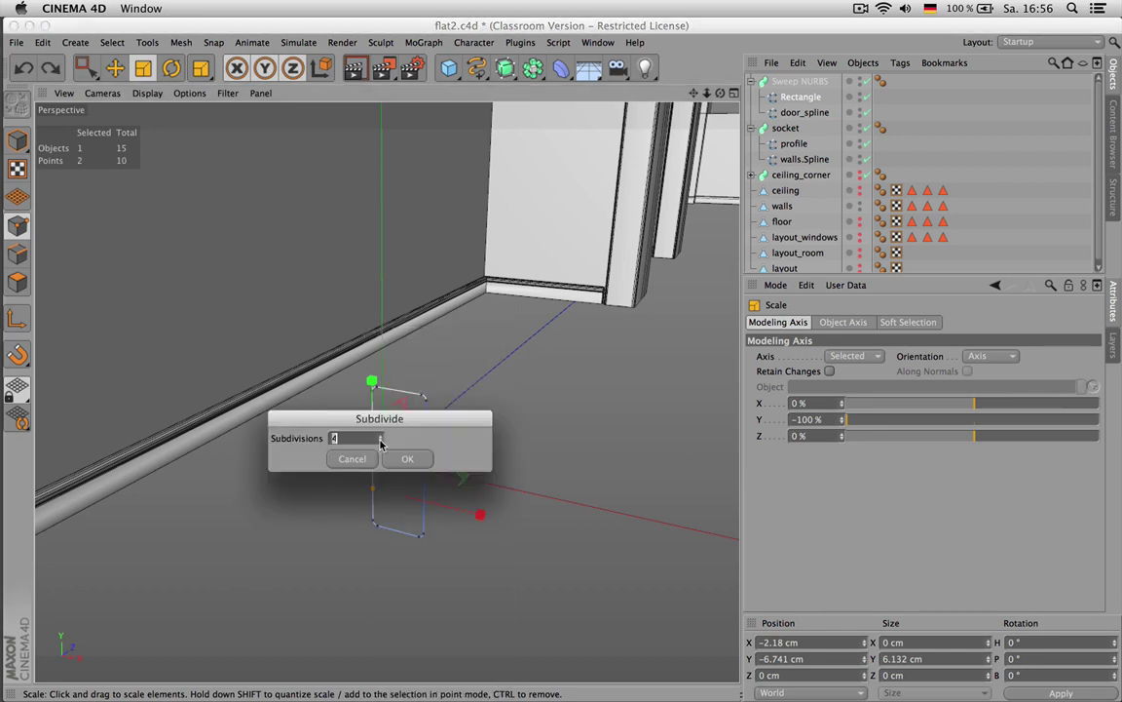
{"action": "type", "text": "1"}
{"action": "key", "text": "Return"}
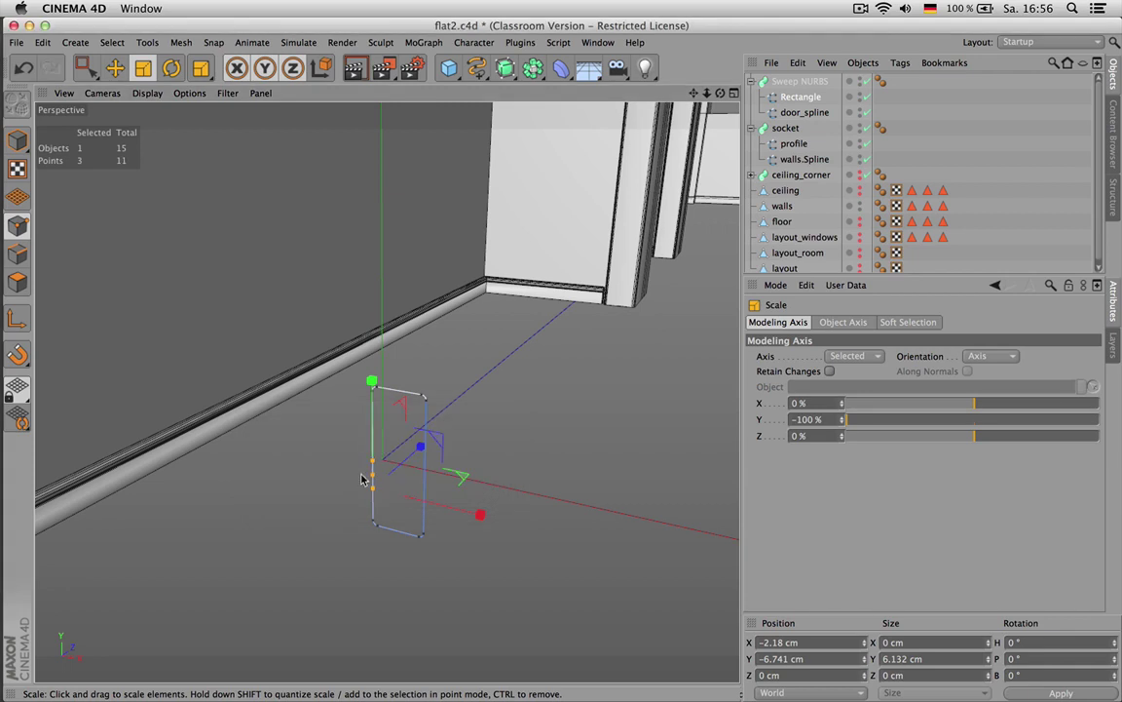
{"action": "key", "text": "u"}
{"action": "key", "text": "s"}
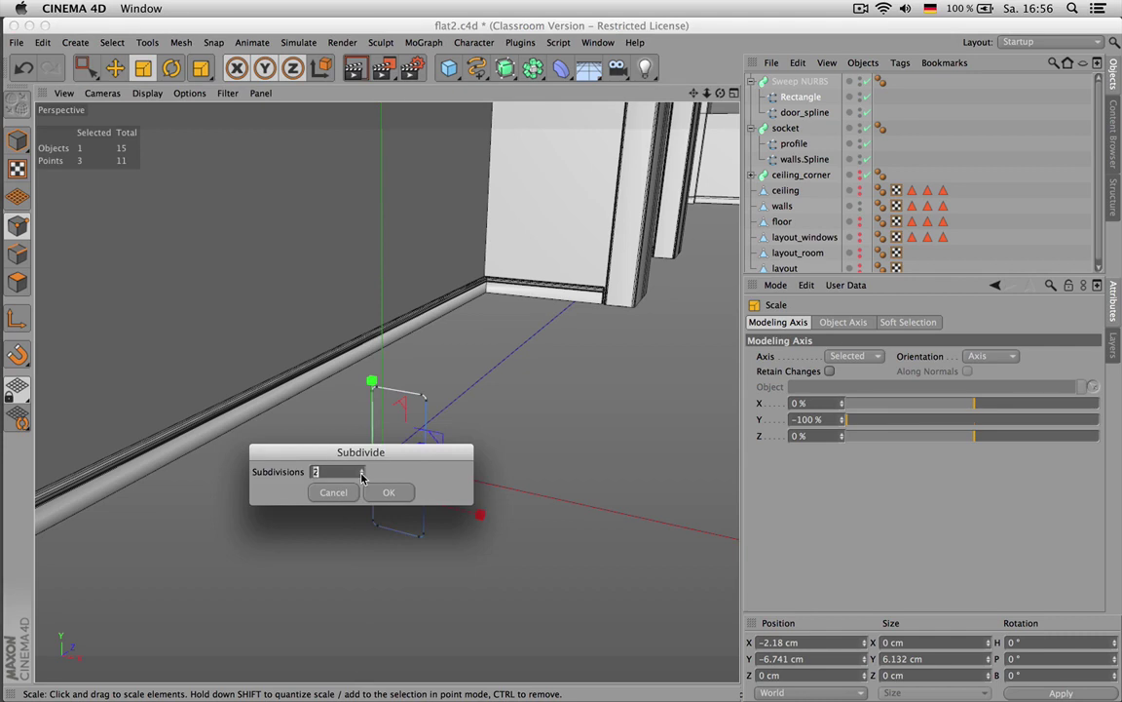
{"action": "key", "text": "Return"}
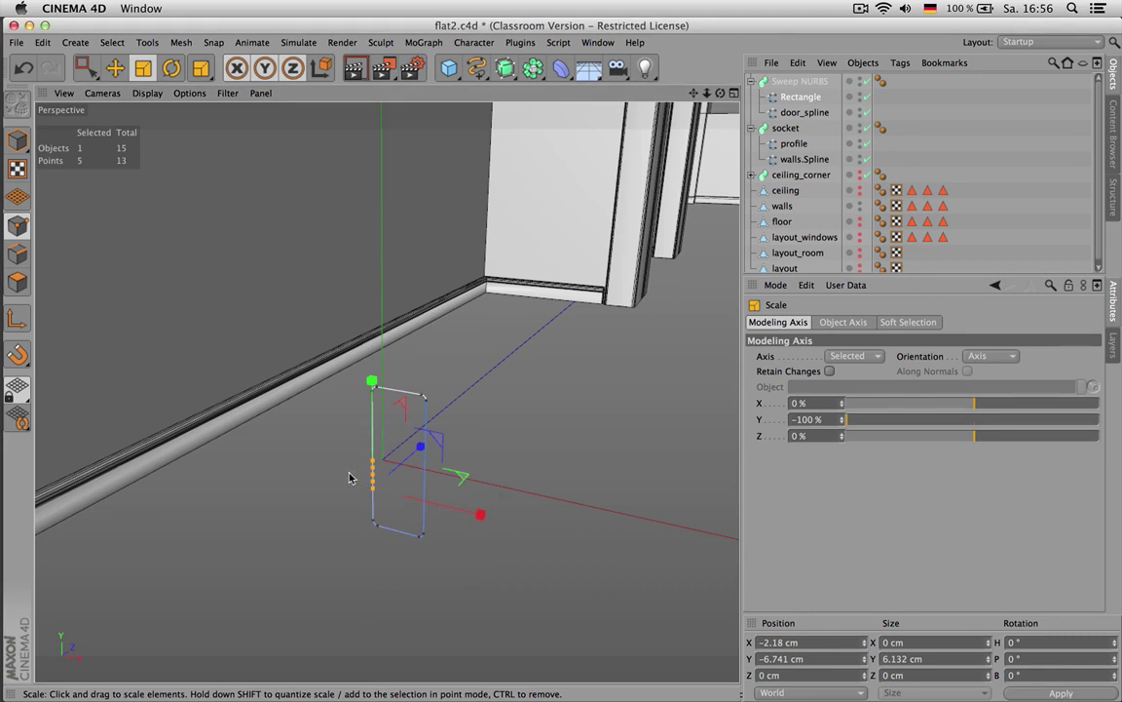
Move the centre point of the five inward along X to about -0.89 cm to form a notch in the profile
{"action": "key", "text": "0"}
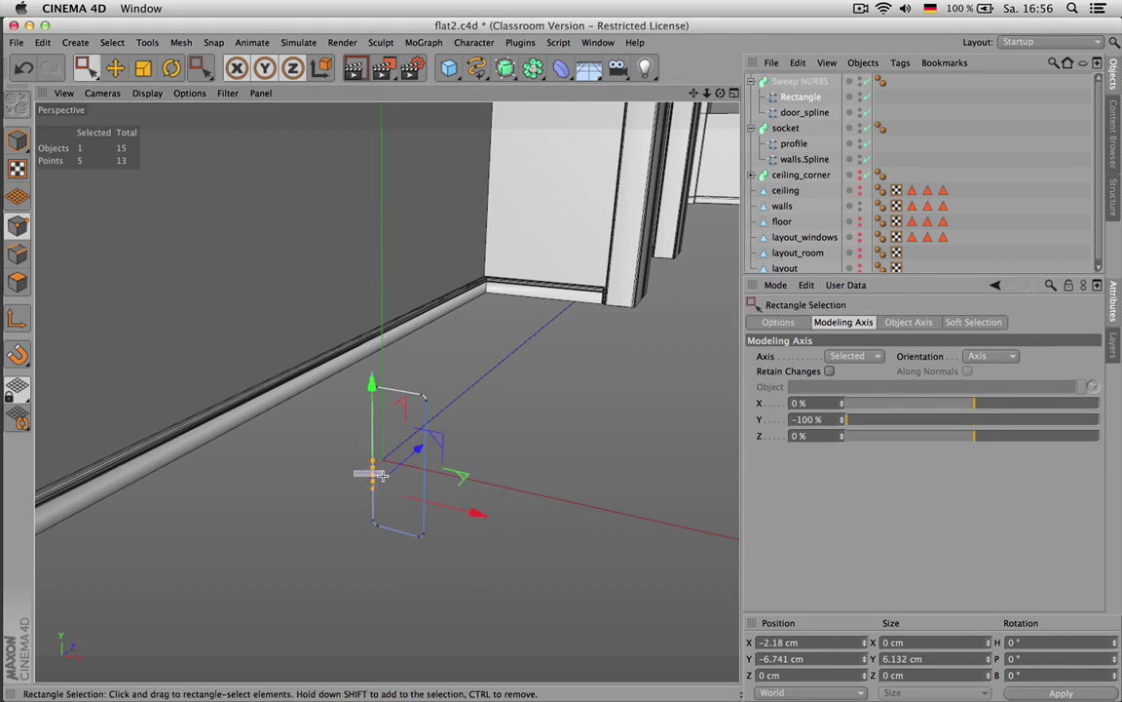
{"action": "left_click", "coordinate": [380, 474]}
{"action": "left_click_drag", "start_coordinate": [470, 494], "coordinate": [468, 500]}
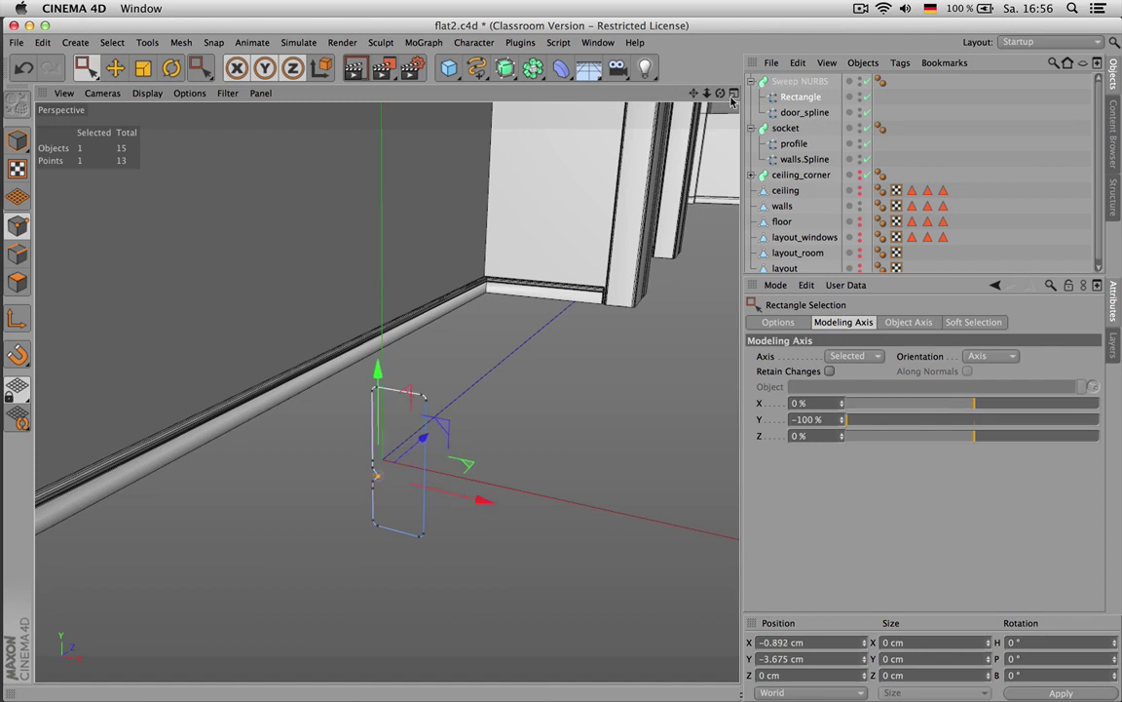
Grow the selection to all five notch points and move them up along Y to about 4.75 cm
{"action": "left_click_drag", "start_coordinate": [720, 94], "coordinate": [697, 96]}
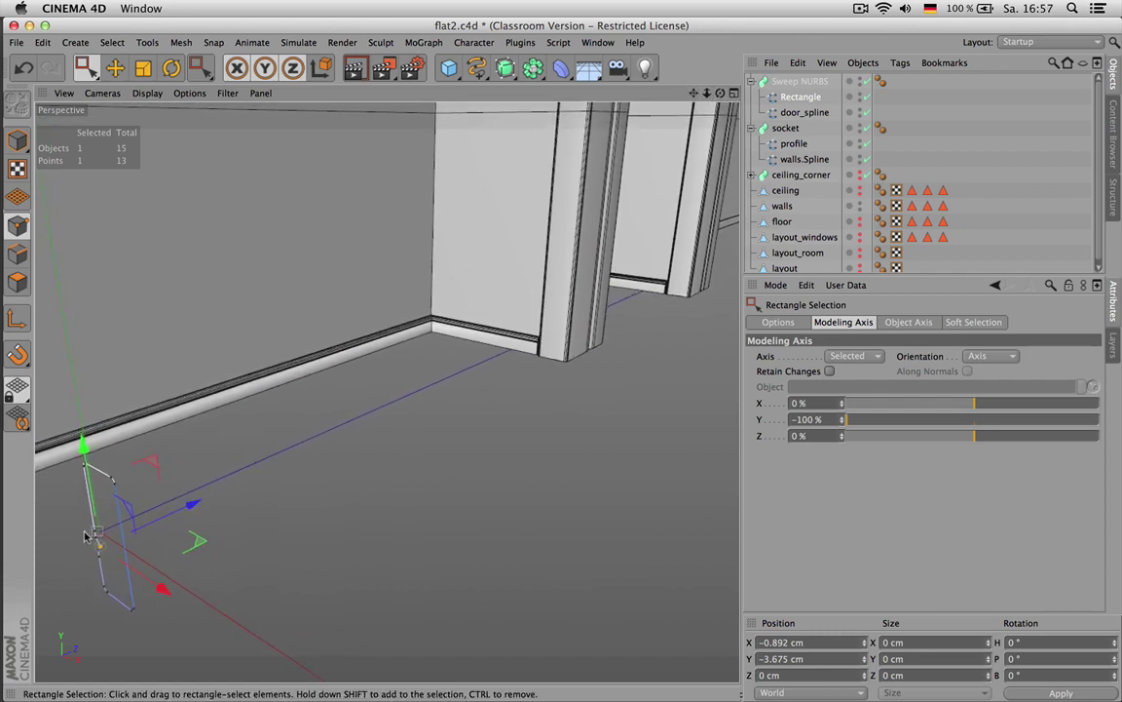
{"action": "key", "text": "u"}
{"action": "key", "text": "y"}
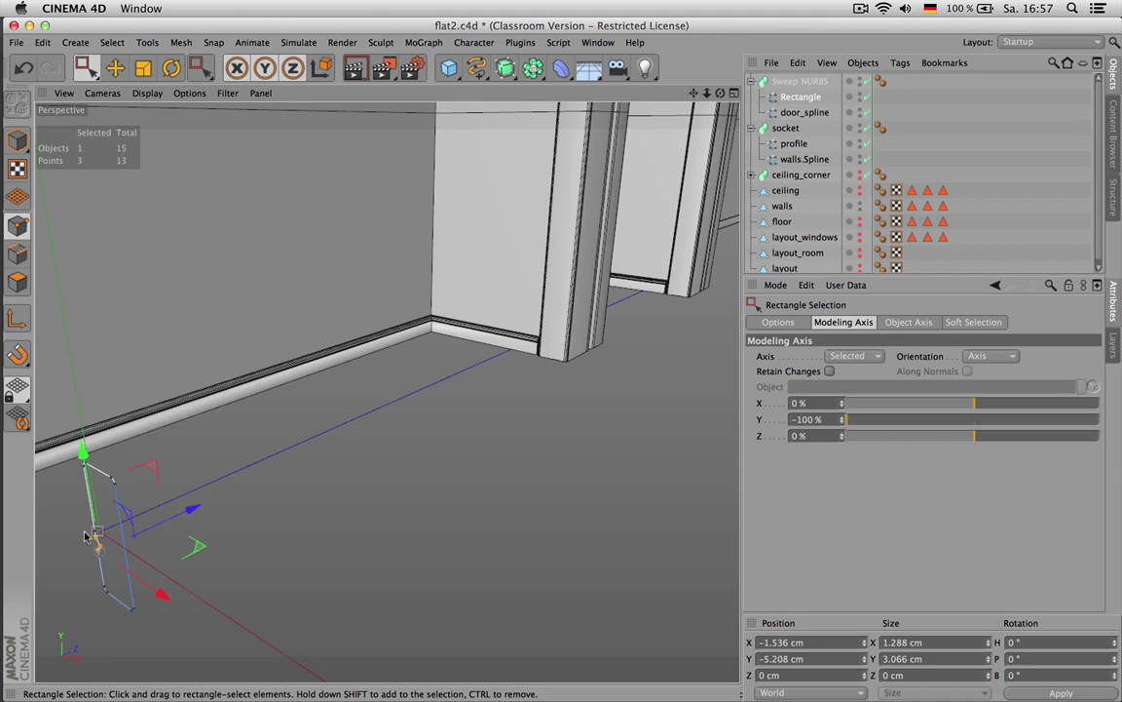
{"action": "key", "text": "u"}
{"action": "key", "text": "y"}
{"action": "left_click_drag", "start_coordinate": [88, 498], "coordinate": [84, 445]}
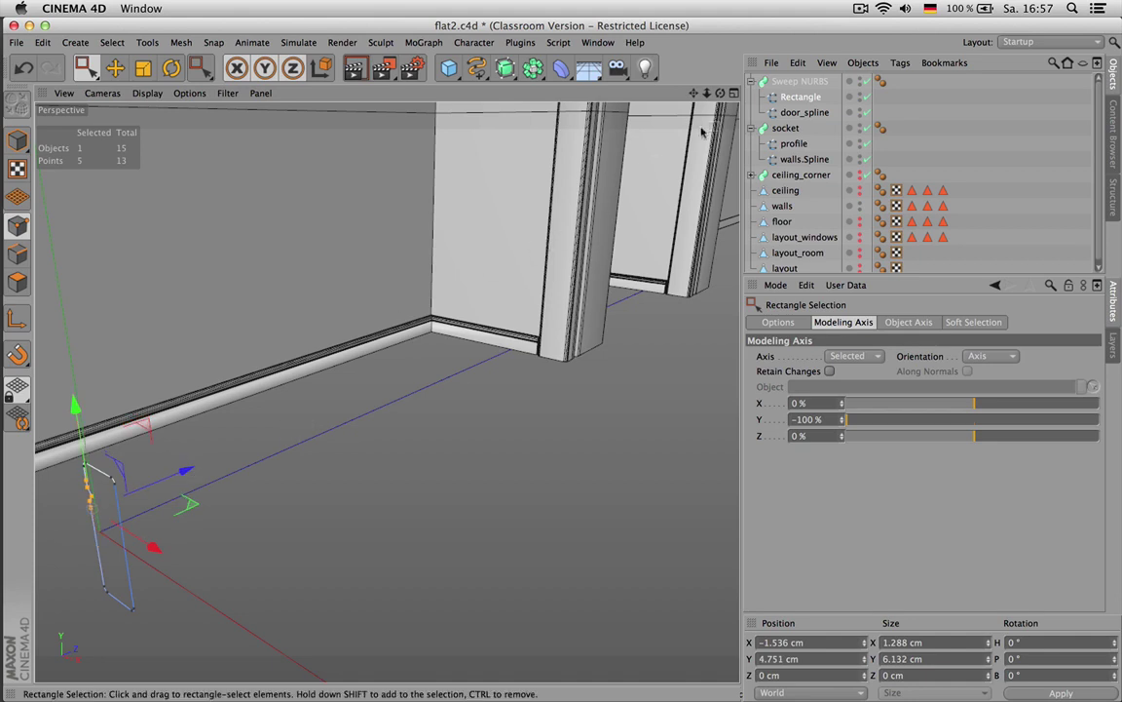
Set the modeling axis X to -100 % and scale the notch points in X to a depth of about 0.69 cm
{"action": "left_click_drag", "start_coordinate": [720, 93], "coordinate": [816, 99]}
{"action": "left_click_drag", "start_coordinate": [386, 391], "coordinate": [389, 394], "text": "alt"}
{"action": "left_click_drag", "start_coordinate": [896, 403], "coordinate": [751, 409]}
{"action": "key", "text": "t"}
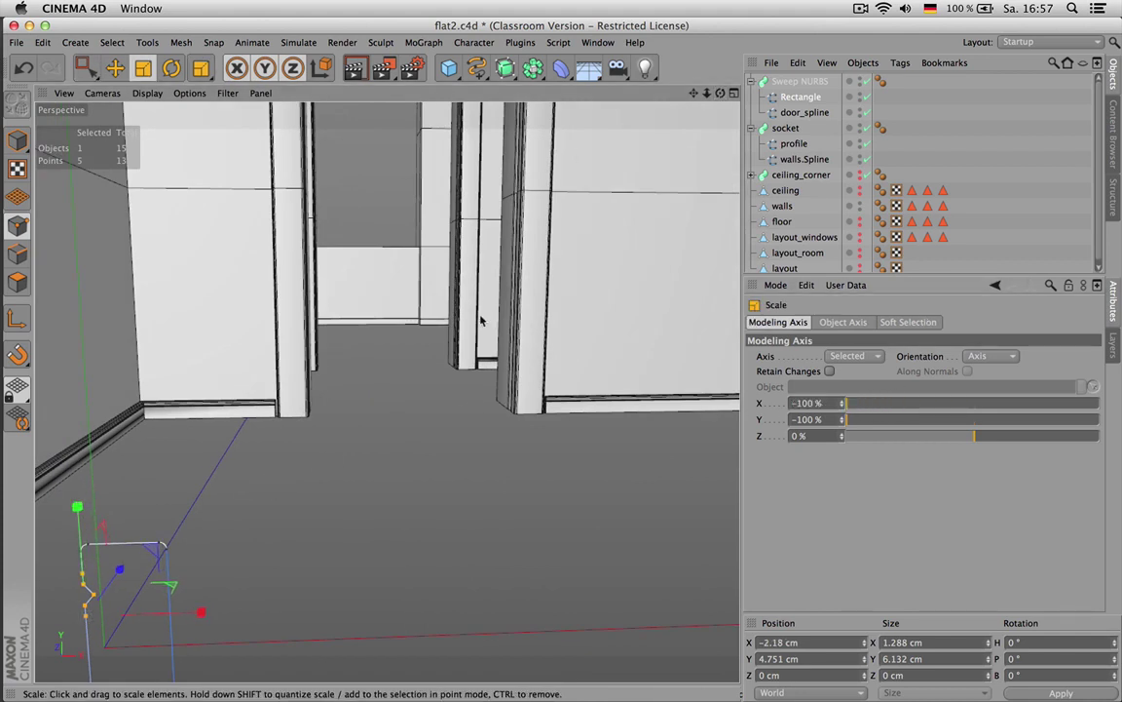
{"action": "left_click_drag", "start_coordinate": [474, 326], "coordinate": [376, 354], "text": "alt"}
{"action": "middle_click_drag", "start_coordinate": [376, 354], "coordinate": [571, 353], "text": "alt"}
{"action": "left_click_drag", "start_coordinate": [561, 355], "coordinate": [473, 354], "text": "alt"}
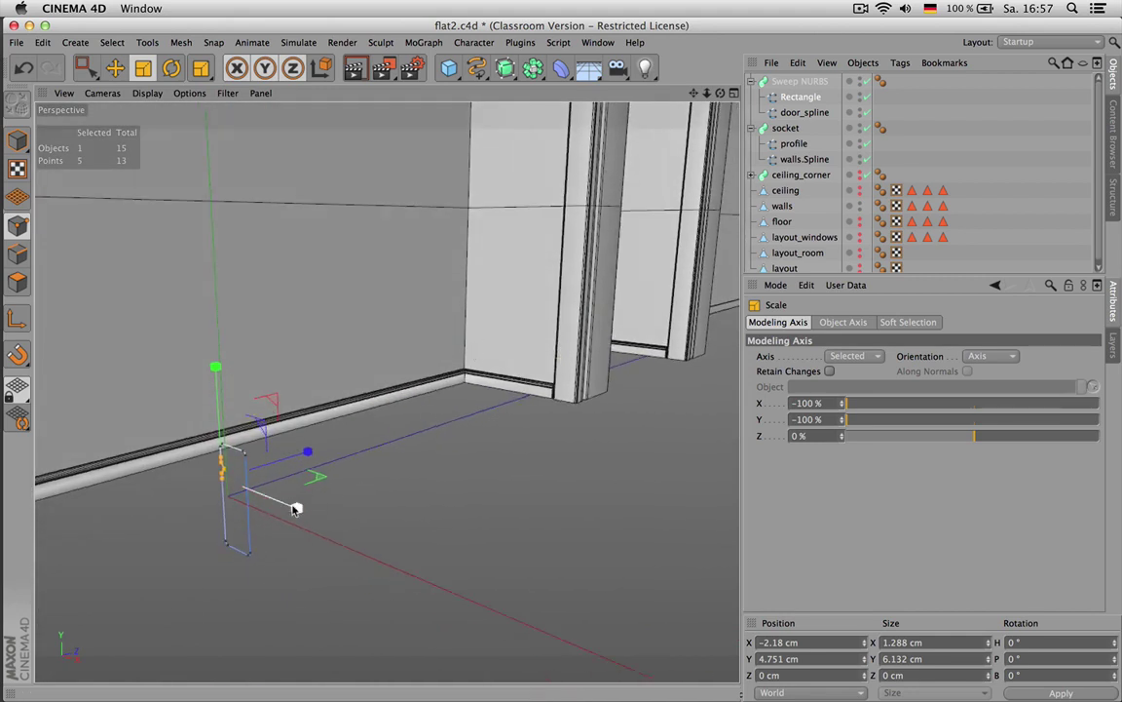
{"action": "left_click_drag", "start_coordinate": [296, 507], "coordinate": [261, 465]}
Shrink the selection to the notch's centre point and apply soft interpolation to it
{"action": "key", "text": "u"}
{"action": "key", "text": "k"}
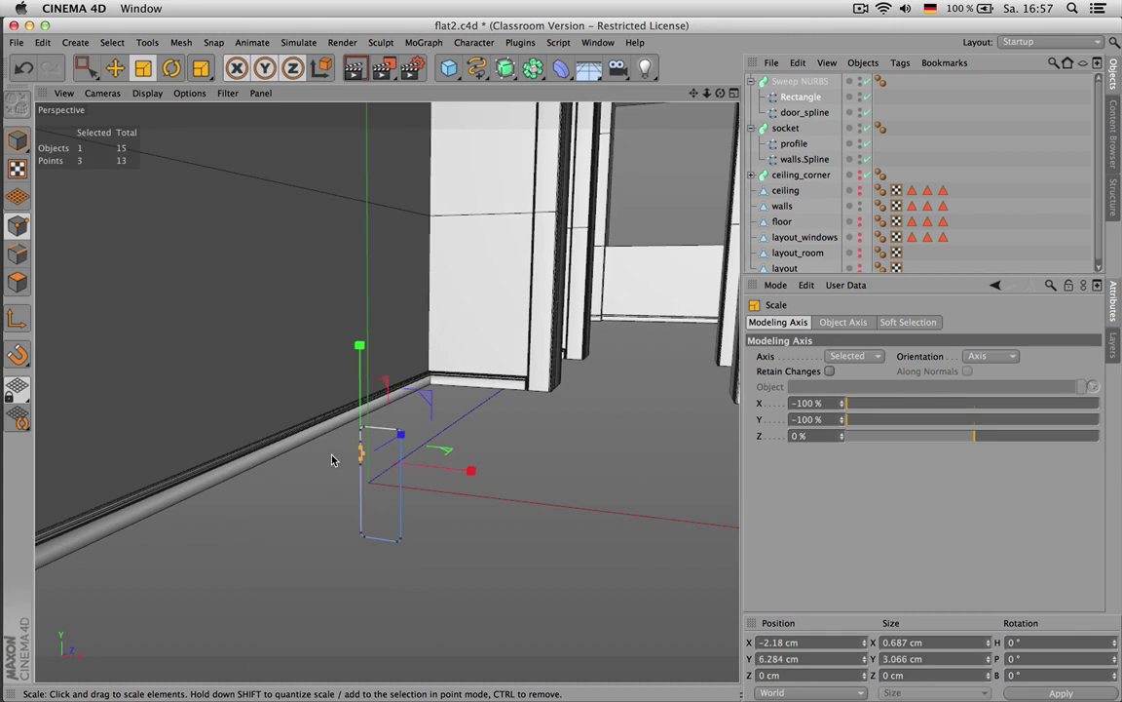
{"action": "key", "text": "u"}
{"action": "key", "text": "k"}
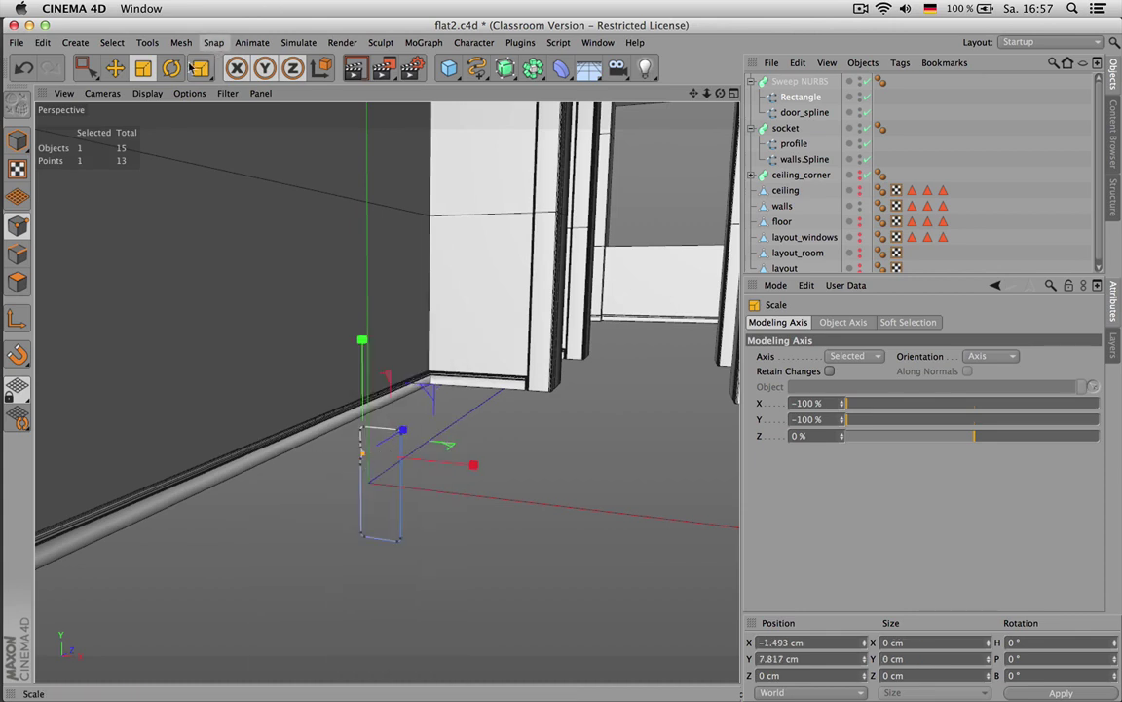
{"action": "left_click", "coordinate": [148, 42]}
{"action": "mouse_move", "coordinate": [222, 147]}
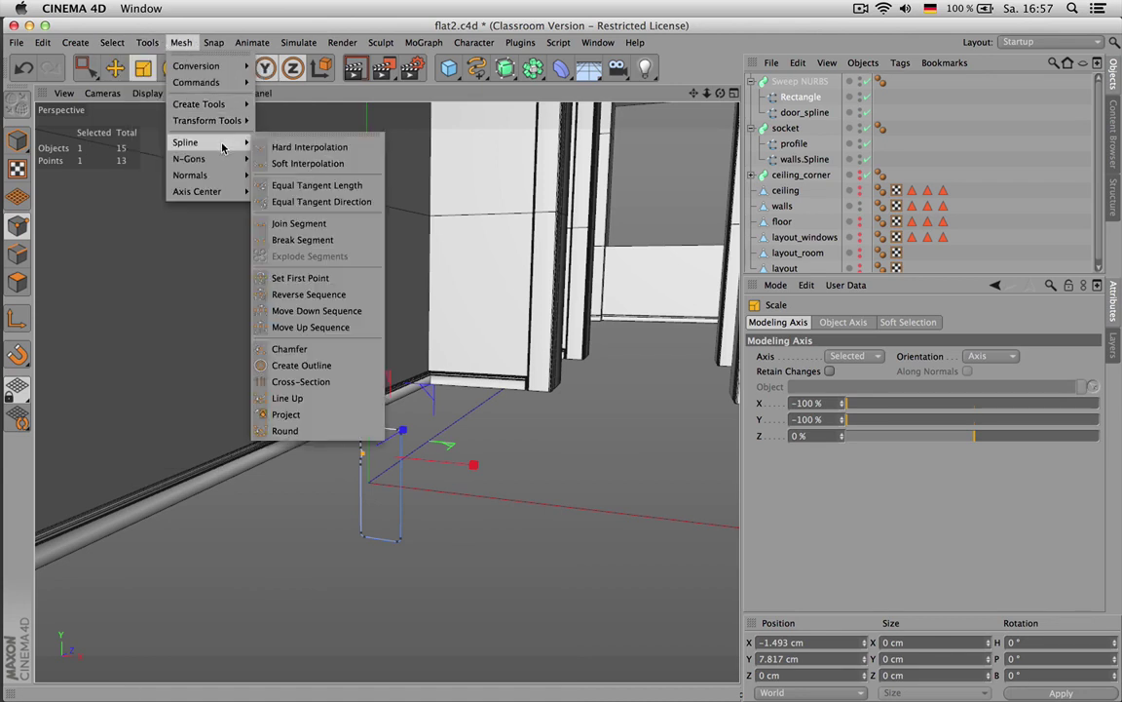
{"action": "left_click", "coordinate": [303, 164]}
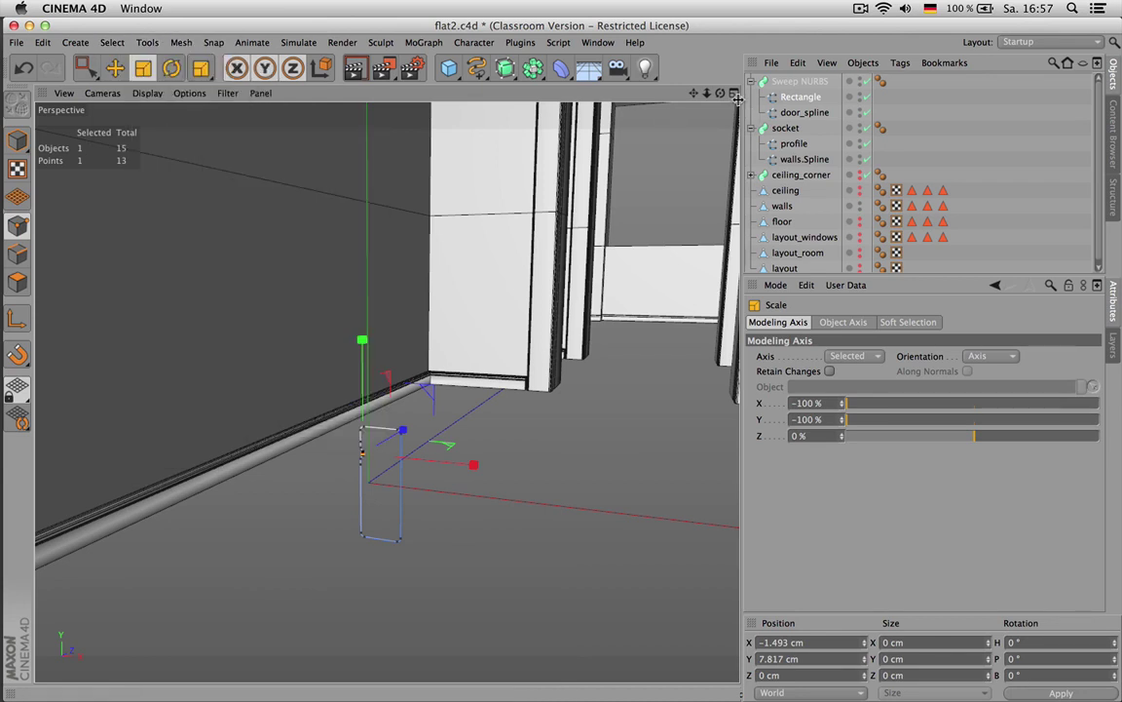
Grow the selection back to all five notch points and move them up along Y to about 6.38 cm
{"action": "mouse_move", "coordinate": [387, 391]}
{"action": "left_mouse_down", "text": "alt"}
{"action": "mouse_move", "coordinate": [248, 372]}
{"action": "mouse_move", "coordinate": [267, 393]}
{"action": "mouse_move", "coordinate": [385, 390]}
{"action": "left_mouse_up", "text": "alt"}
{"action": "key", "text": "u"}
{"action": "key", "text": "y"}
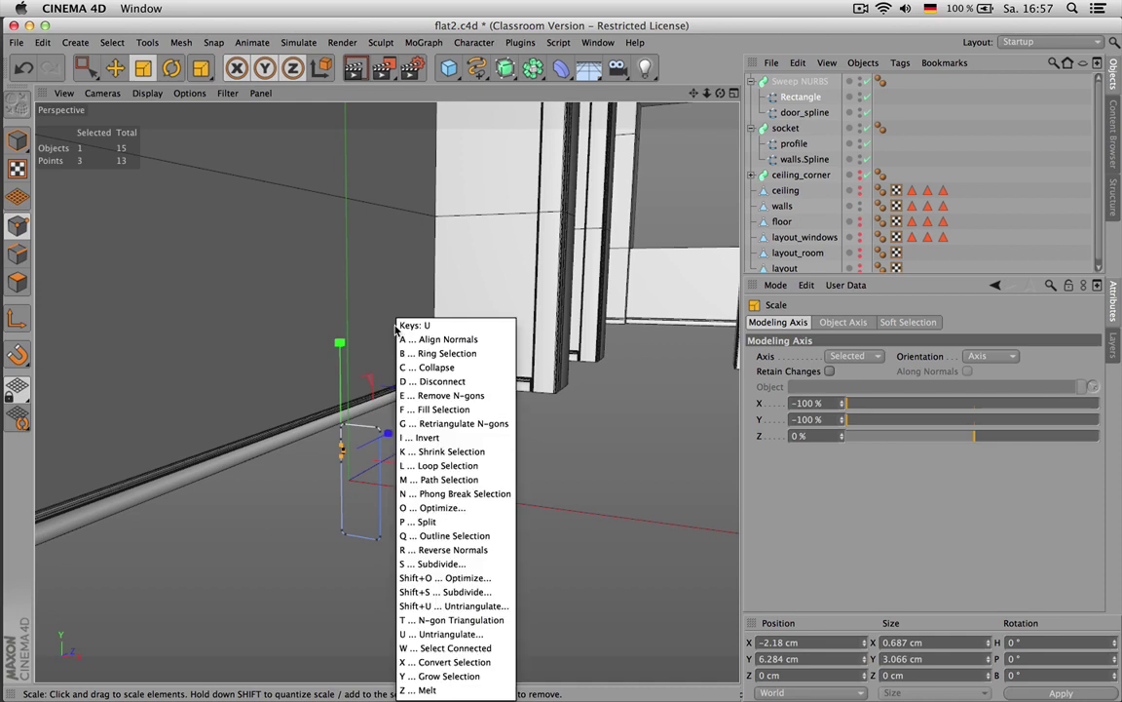
{"action": "key", "text": "u"}
{"action": "key", "text": "y"}
{"action": "key", "text": "e"}
{"action": "left_click_drag", "start_coordinate": [338, 345], "coordinate": [345, 350]}
{"action": "mouse_move", "coordinate": [720, 94]}
{"action": "left_mouse_down"}
{"action": "mouse_move", "coordinate": [386, 390]}
{"action": "mouse_move", "coordinate": [633, 94]}
{"action": "mouse_move", "coordinate": [609, 96]}
{"action": "mouse_move", "coordinate": [720, 94]}
{"action": "left_mouse_up"}
{"action": "left_click_drag", "start_coordinate": [267, 371], "coordinate": [267, 365]}
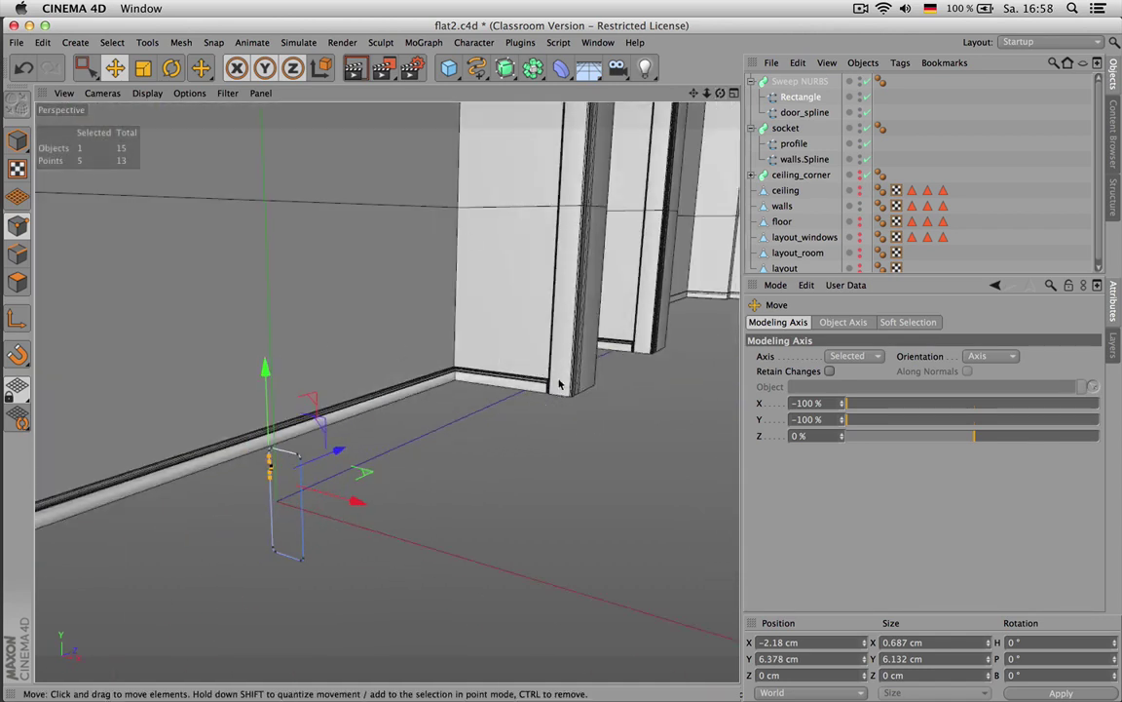
Select the two end points of the Rectangle profile's upper short edge and subdivide it twice, adding three evenly spaced points
{"action": "key", "text": "0"}
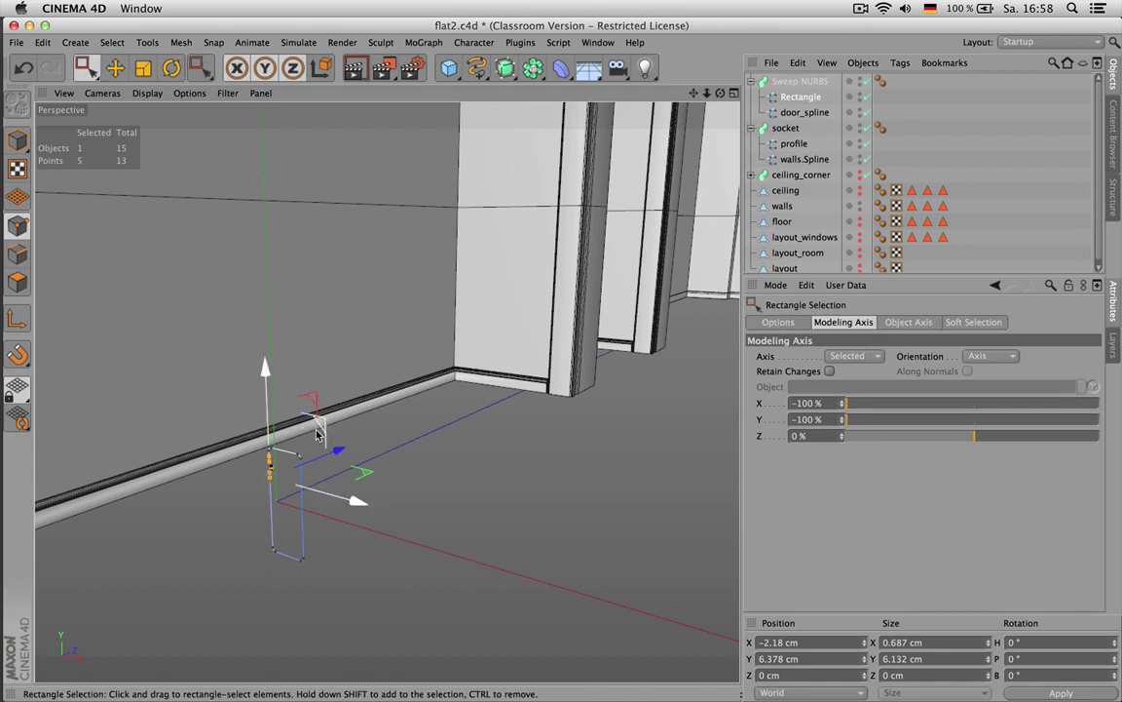
{"action": "left_click", "coordinate": [285, 454]}
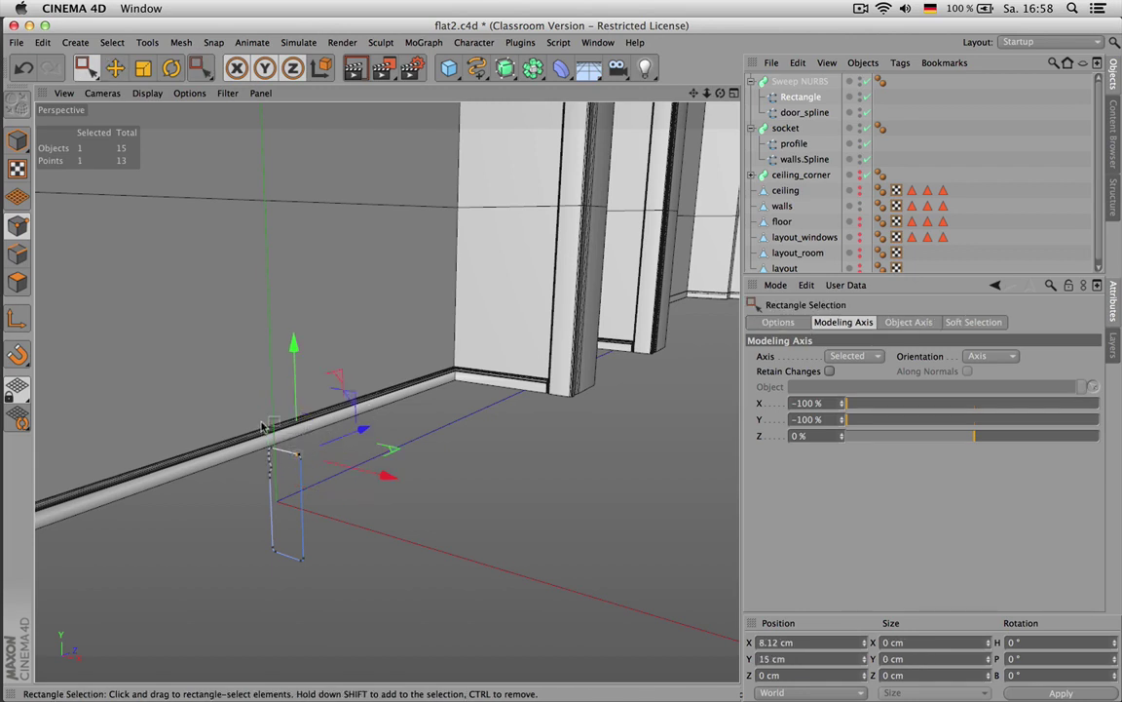
{"action": "left_click_drag", "start_coordinate": [280, 448], "coordinate": [282, 453], "text": "shift"}
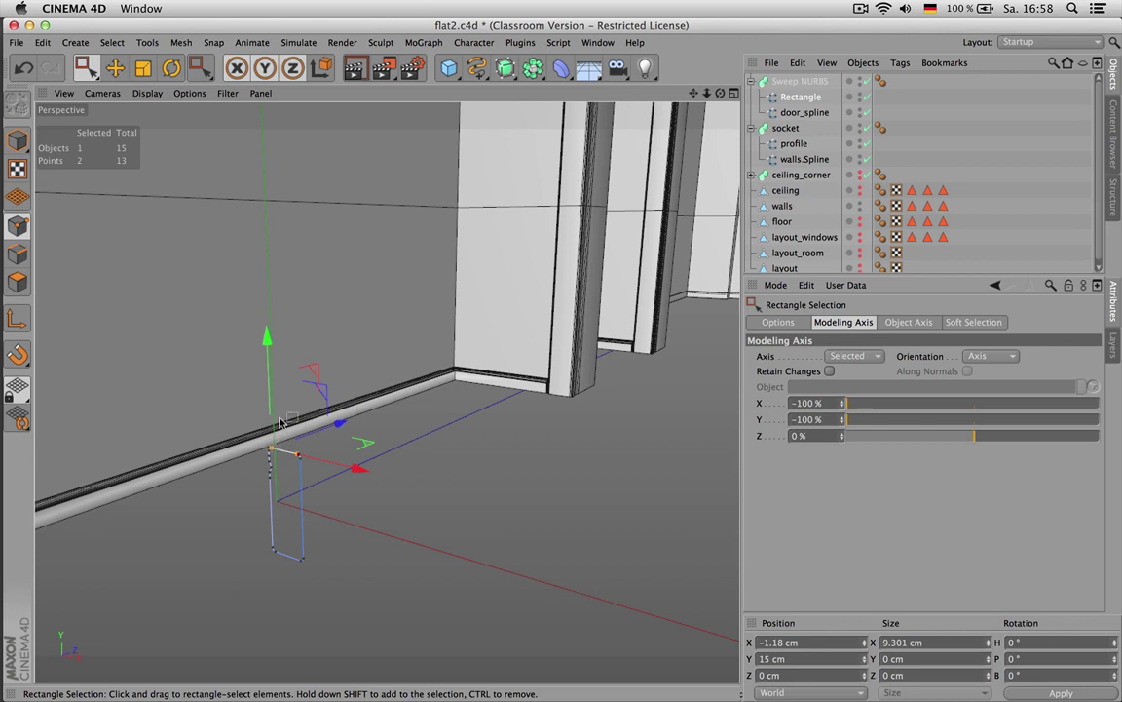
{"action": "left_click_drag", "start_coordinate": [272, 402], "coordinate": [272, 373]}
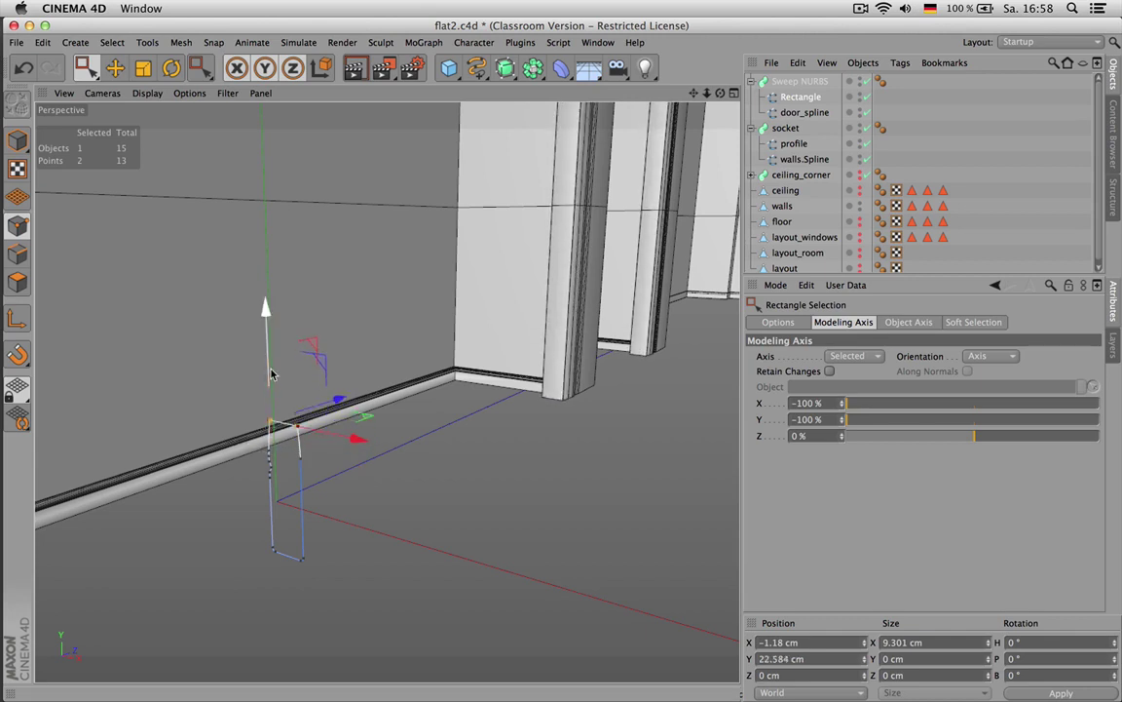
{"action": "key", "text": "super+z"}
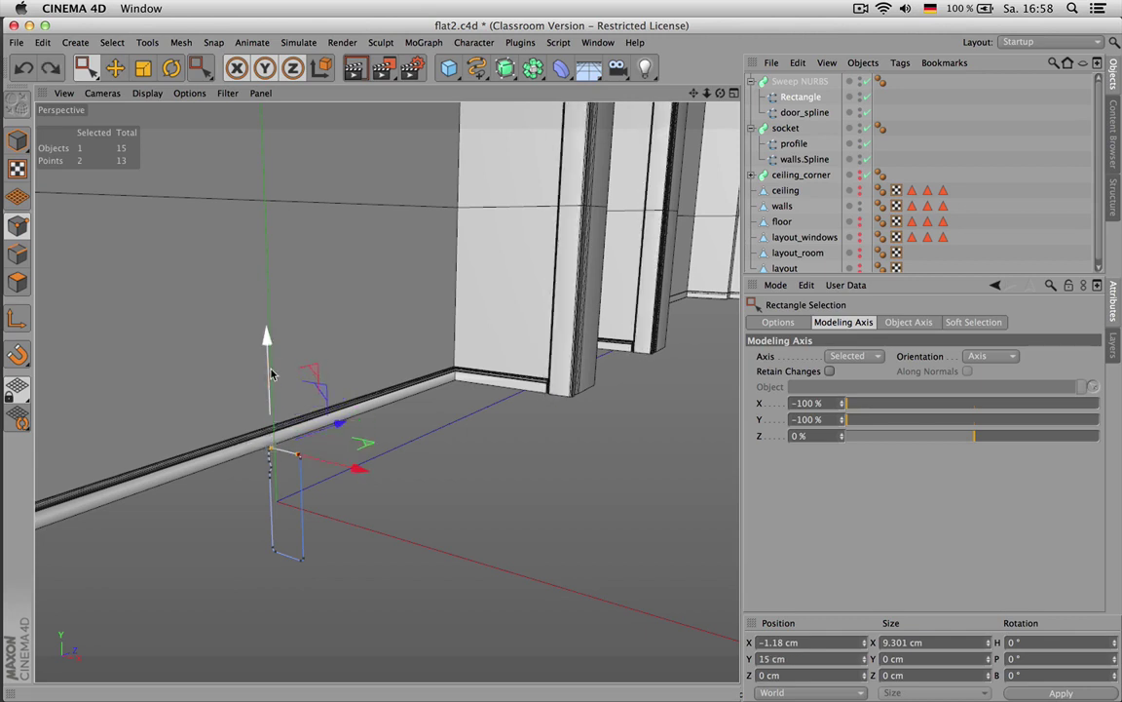
{"action": "key", "text": "u"}
{"action": "key", "text": "s"}
{"action": "key", "text": "u"}
{"action": "key", "text": "s"}
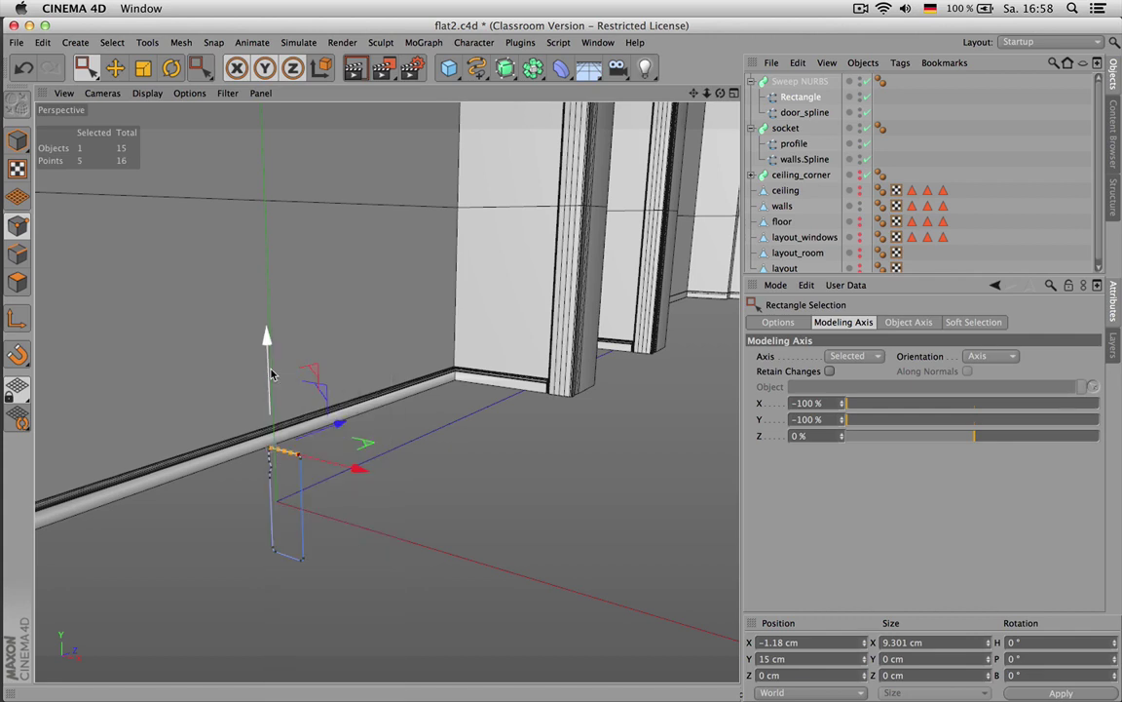
Subdivide the Rectangle profile's upper short edge once more, adding a point between each pair of selected points
{"action": "key", "text": "u"}
{"action": "key", "text": "s"}
{"action": "scroll", "coordinate": [309, 467], "scroll_direction": "up", "scroll_amount": 5}
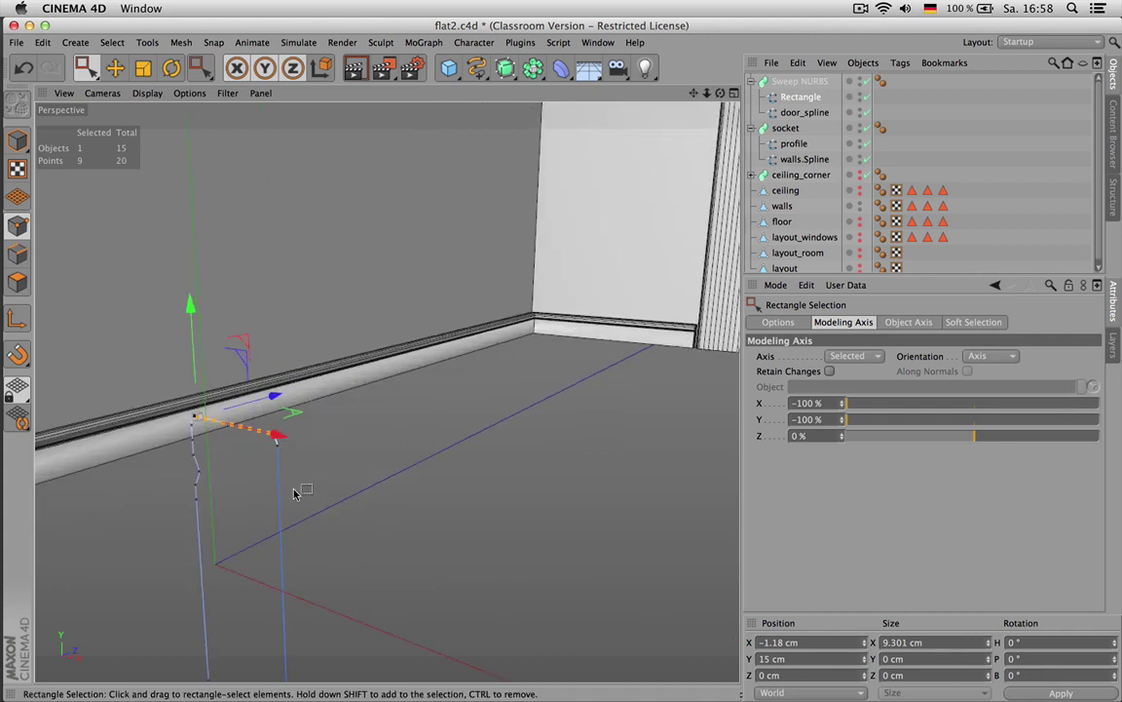
{"action": "left_click_drag", "start_coordinate": [263, 510], "coordinate": [326, 527], "text": "alt"}
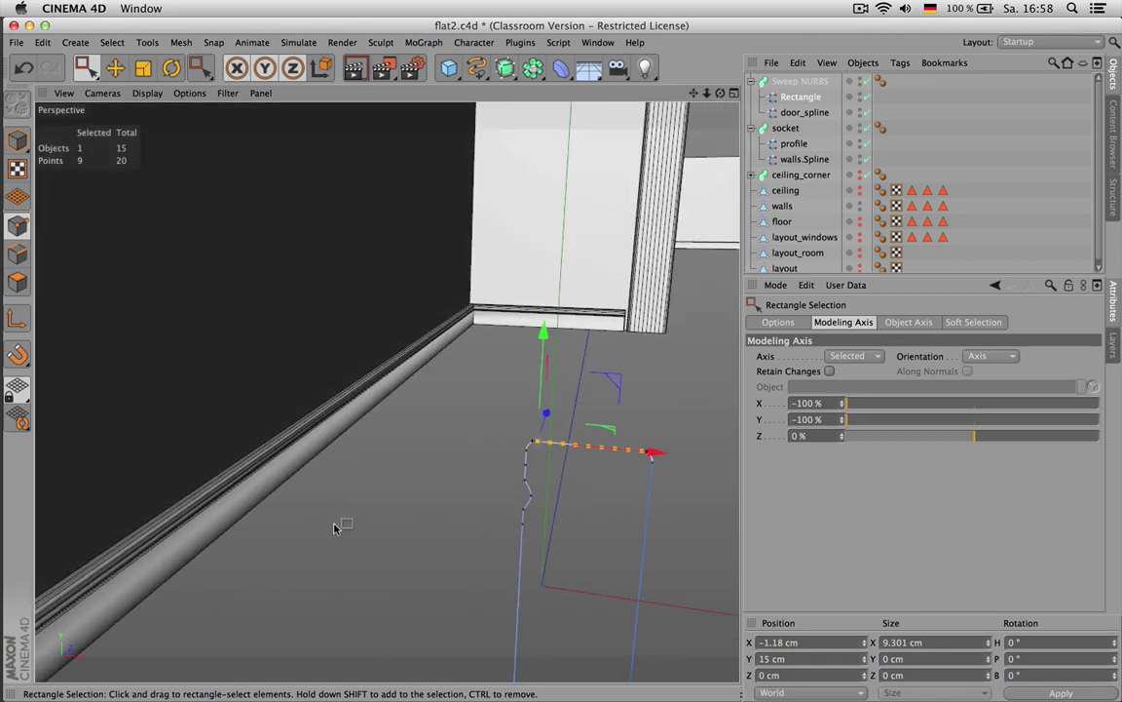
Select one point near each end of the profile's upper edge, lower both to about Y 12.67 cm and apply soft interpolation
{"action": "left_click", "coordinate": [548, 447]}
{"action": "left_click", "coordinate": [630, 451], "text": "shift"}
{"action": "left_click_drag", "start_coordinate": [556, 336], "coordinate": [561, 361]}
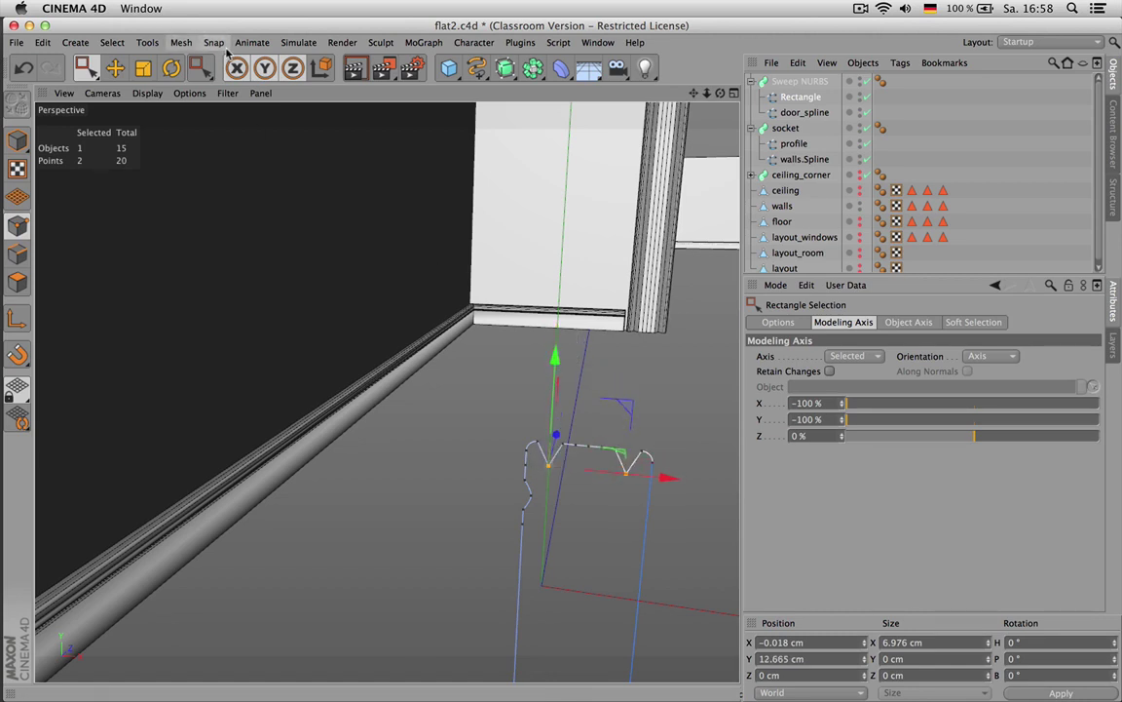
{"action": "left_click", "coordinate": [182, 43]}
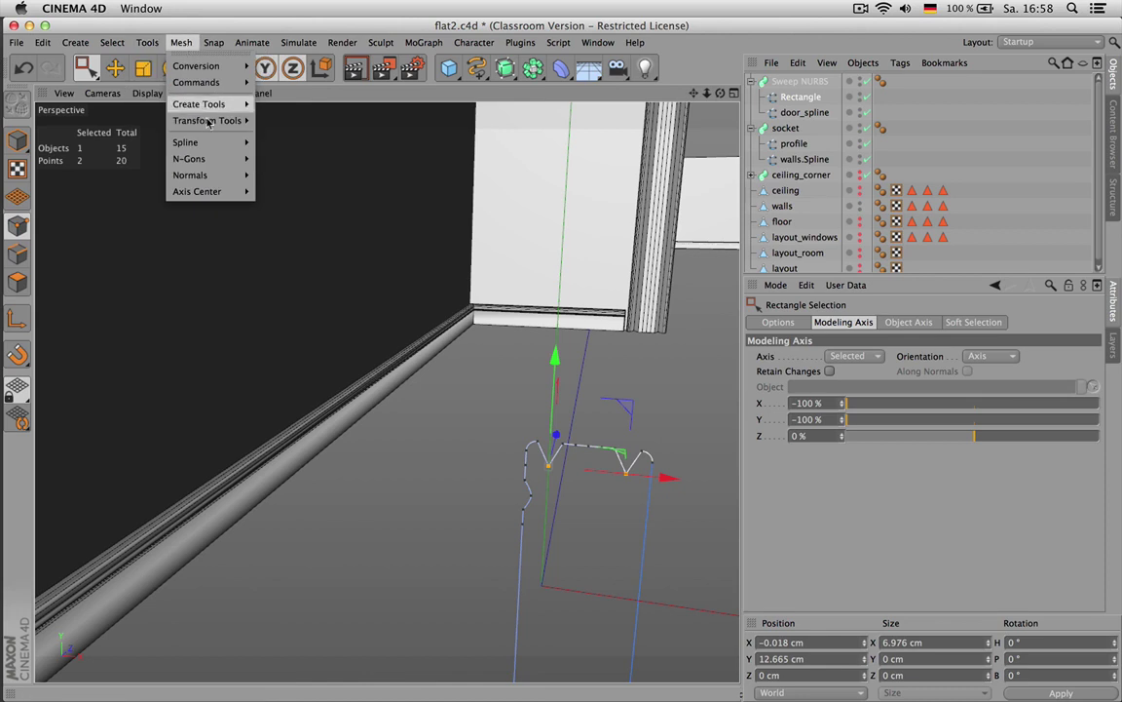
{"action": "mouse_move", "coordinate": [192, 142]}
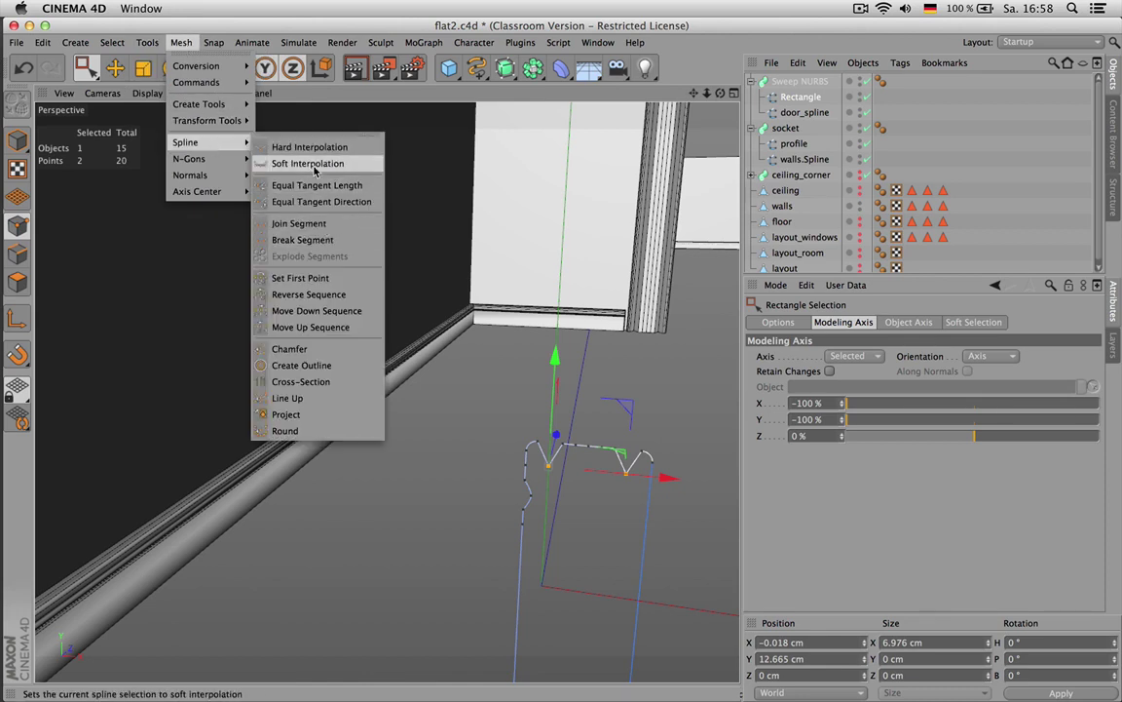
{"action": "left_click", "coordinate": [292, 162]}
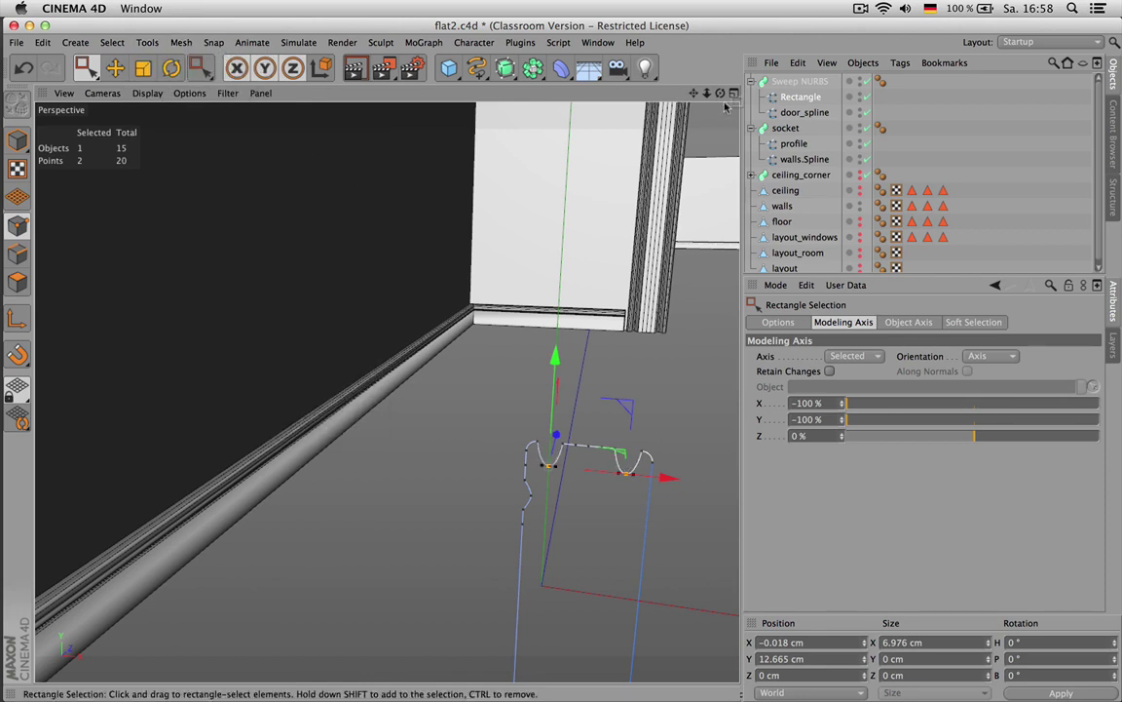
Make the two upper-edge grooves shallower by raising their points to about Y 14.44 cm
{"action": "left_click_drag", "start_coordinate": [721, 93], "coordinate": [623, 97]}
{"action": "left_click_drag", "start_coordinate": [696, 95], "coordinate": [485, 174]}
{"action": "left_click_drag", "start_coordinate": [599, 223], "coordinate": [524, 270]}
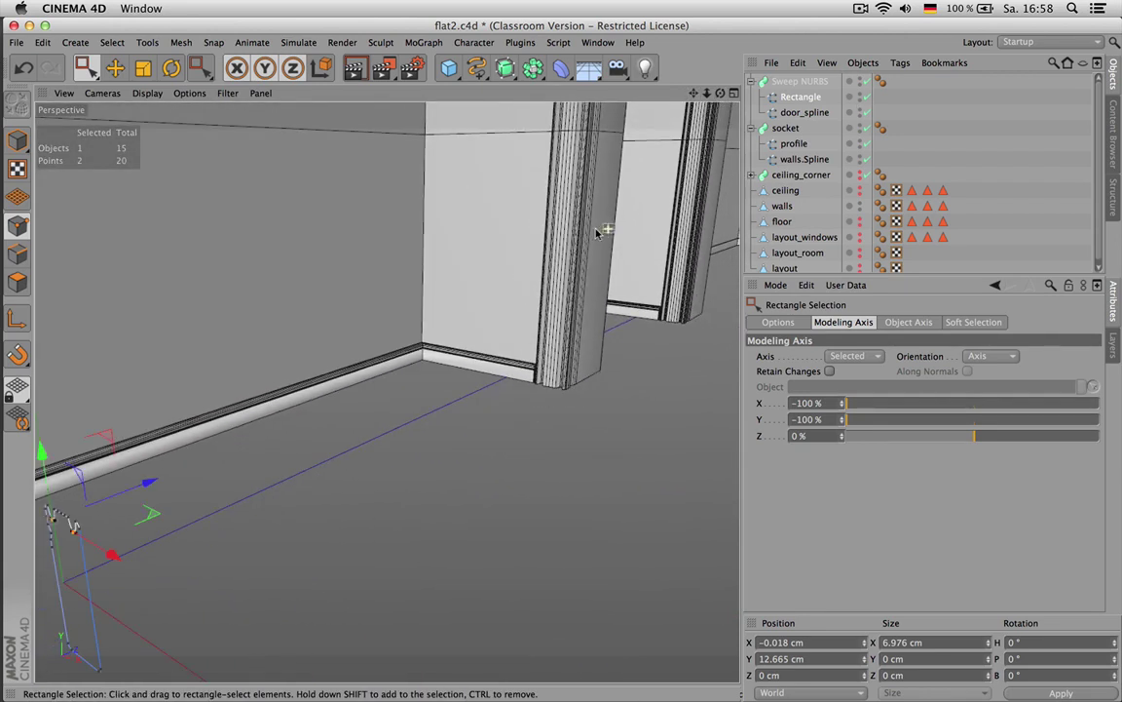
{"action": "left_click_drag", "start_coordinate": [43, 451], "coordinate": [43, 449]}
Render the perspective view framed on the doorway to examine the grooved door frame
{"action": "scroll", "coordinate": [331, 383], "scroll_direction": "down", "scroll_amount": 6}
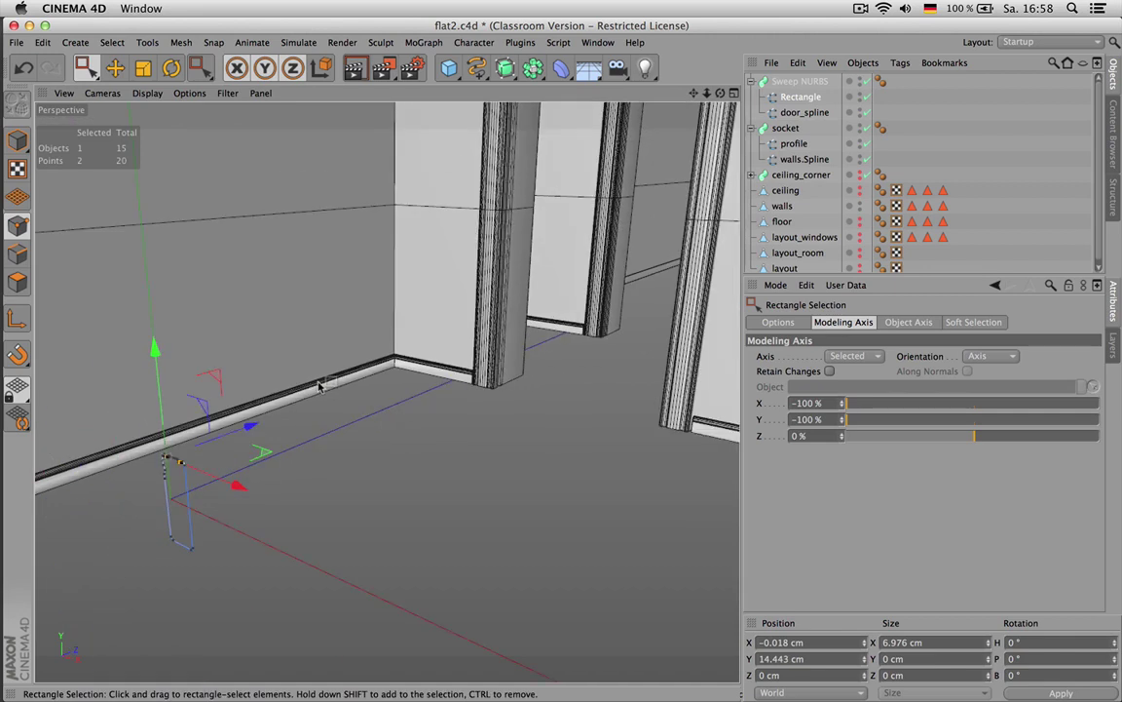
{"action": "left_click_drag", "start_coordinate": [692, 95], "coordinate": [670, 185]}
{"action": "key", "text": "super+r"}
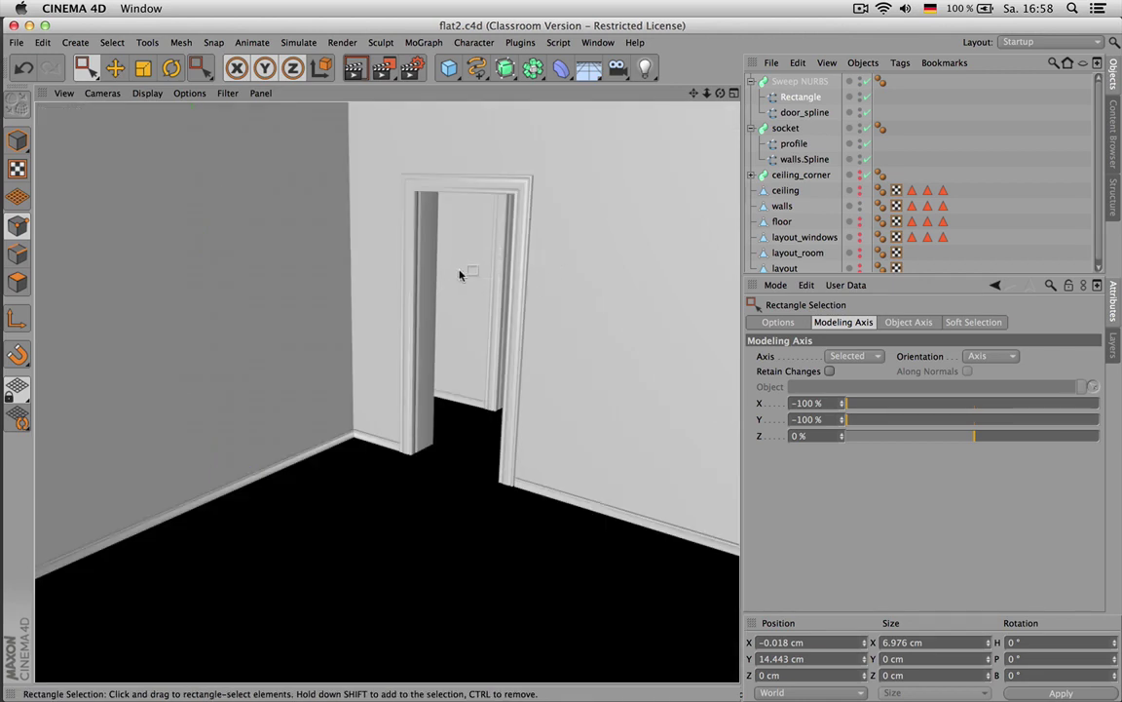
Collapse the Sweep NURBS and socket hierarchies and select the walls object
{"action": "scroll", "coordinate": [466, 269], "scroll_direction": "down", "scroll_amount": 10}
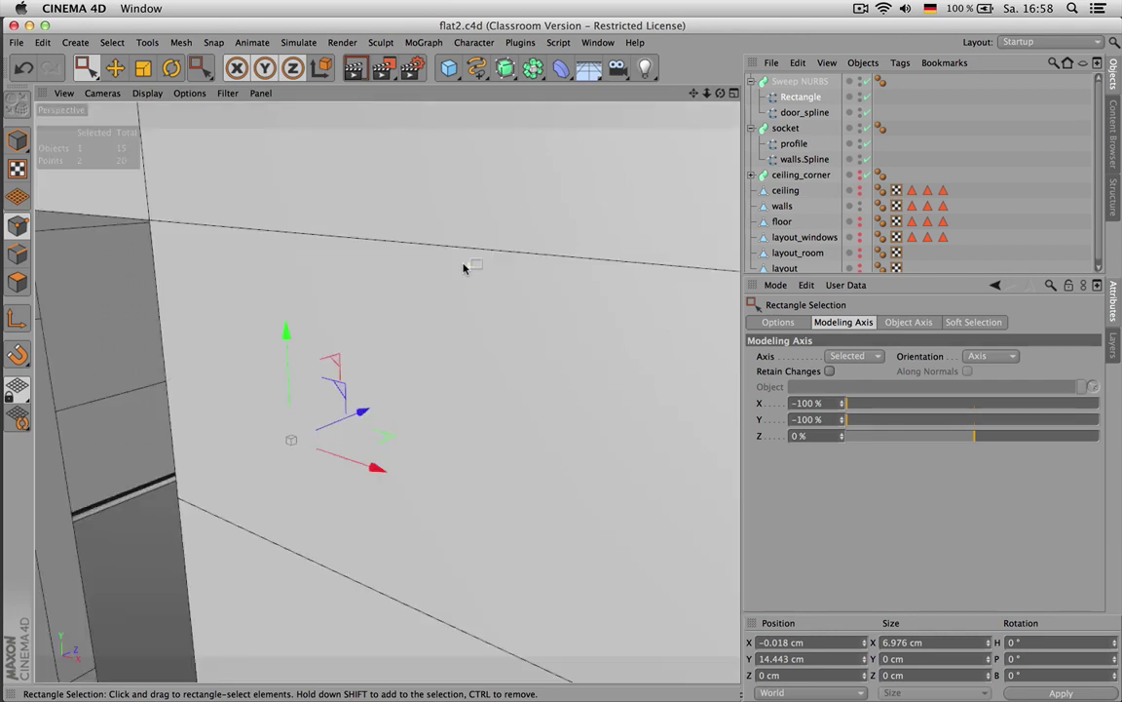
{"action": "scroll", "coordinate": [466, 270], "scroll_direction": "down", "scroll_amount": 3}
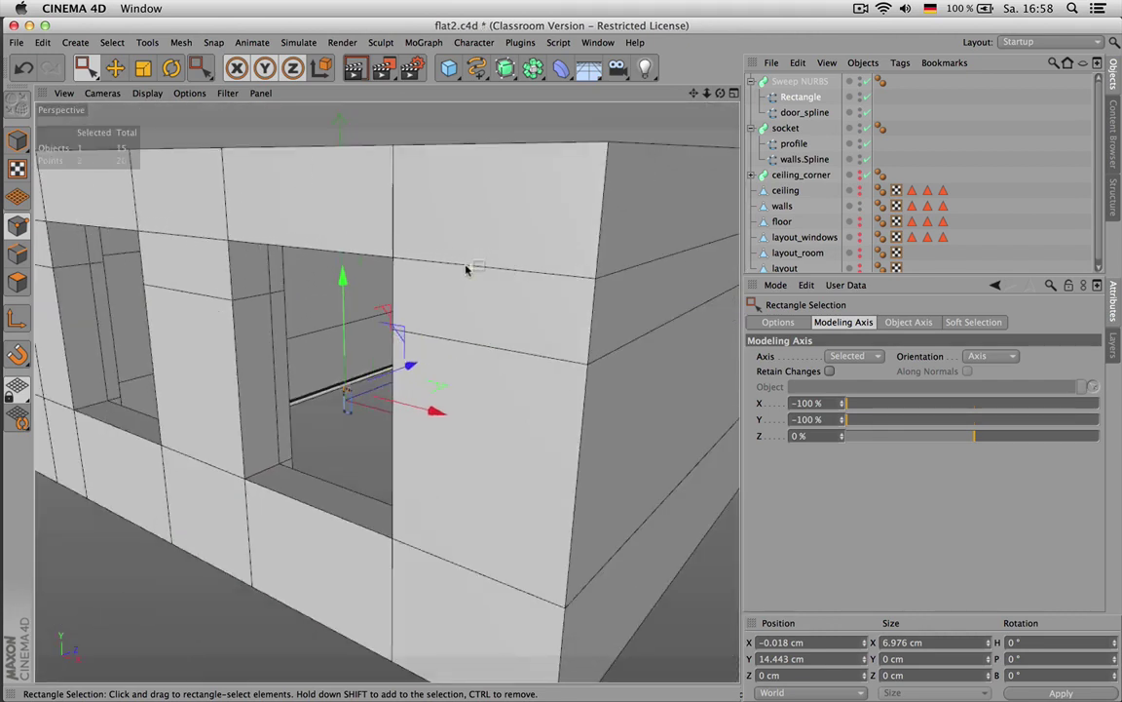
{"action": "left_click_drag", "start_coordinate": [471, 254], "coordinate": [387, 266], "text": "alt"}
{"action": "left_click_drag", "start_coordinate": [574, 236], "coordinate": [506, 218], "text": "alt"}
{"action": "middle_click_drag", "start_coordinate": [551, 213], "coordinate": [541, 272], "text": "alt"}
{"action": "left_click", "coordinate": [751, 81]}
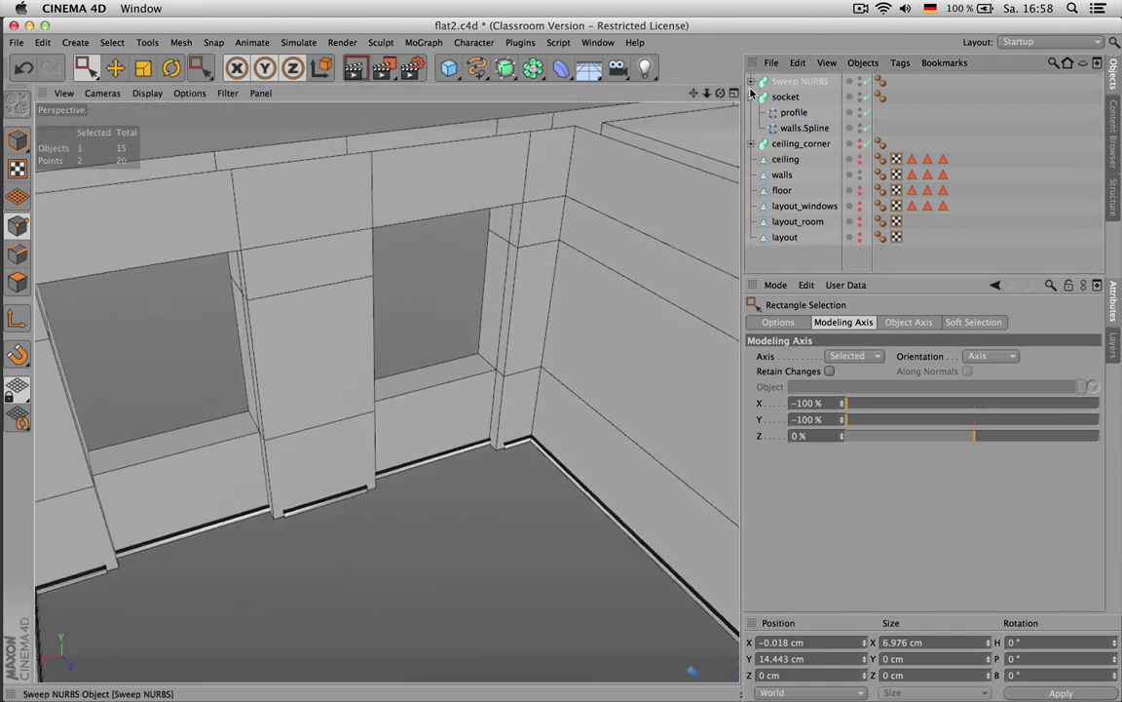
{"action": "left_click", "coordinate": [751, 97]}
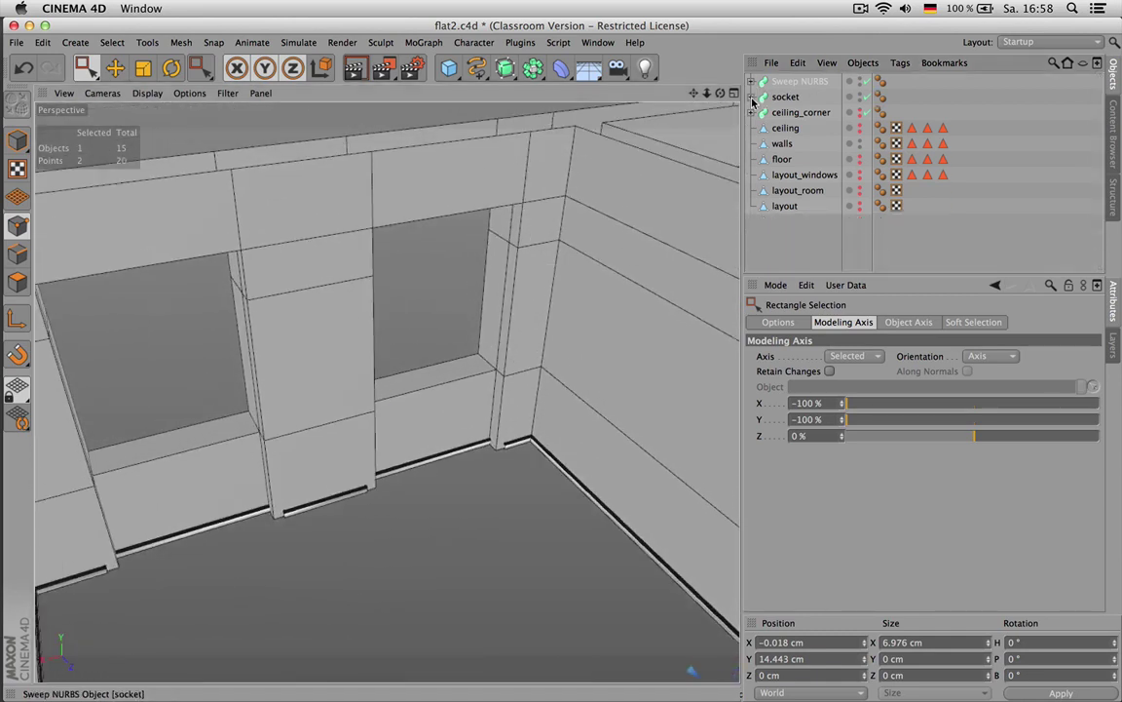
{"action": "left_click", "coordinate": [783, 144]}
Loop-select the reveal polygons of the three window openings along one outer side of the walls
{"action": "left_click_drag", "start_coordinate": [360, 316], "coordinate": [442, 324], "text": "alt"}
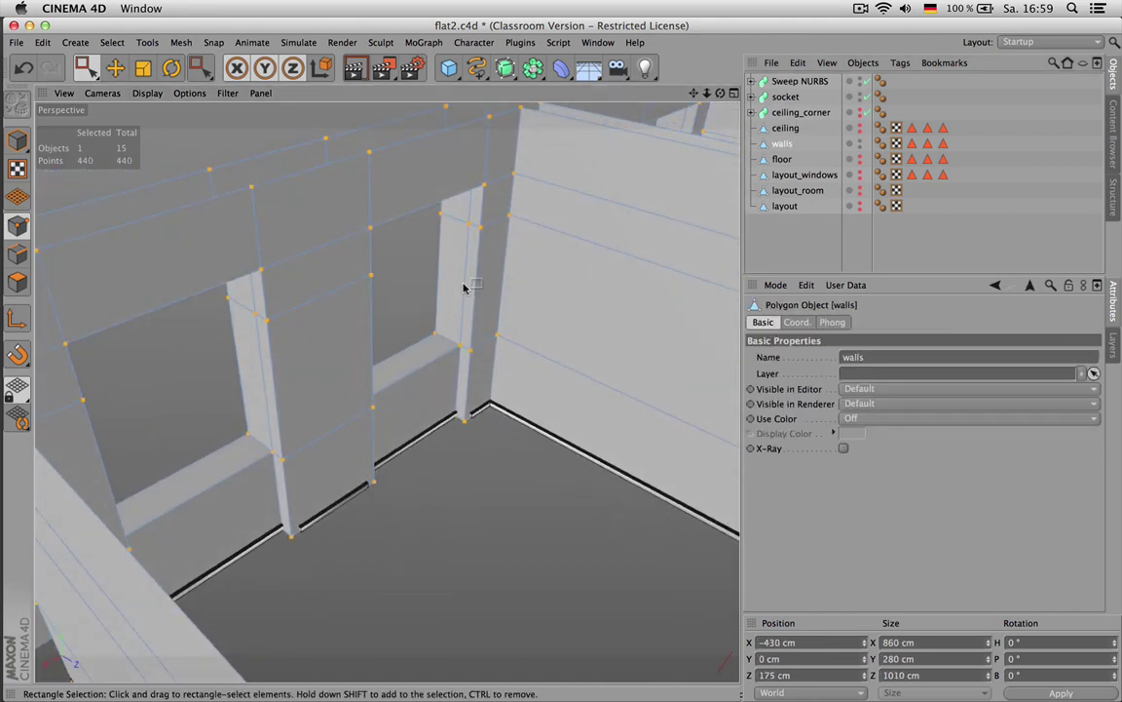
{"action": "key", "text": "Return"}
{"action": "key", "text": "Return"}
{"action": "key", "text": "u"}
{"action": "key", "text": "l"}
{"action": "left_click", "coordinate": [442, 330]}
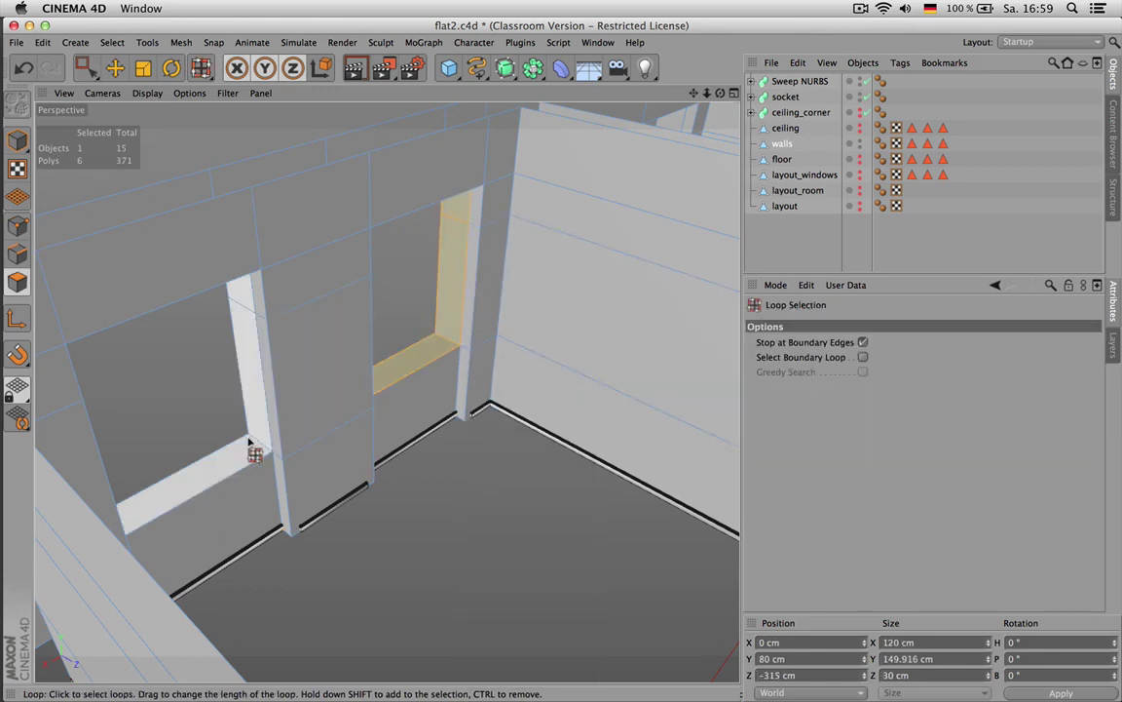
{"action": "left_click", "coordinate": [307, 343], "text": "shift"}
{"action": "left_click_drag", "start_coordinate": [308, 343], "coordinate": [380, 322], "text": "alt"}
{"action": "scroll", "coordinate": [535, 231], "scroll_direction": "up", "scroll_amount": 4}
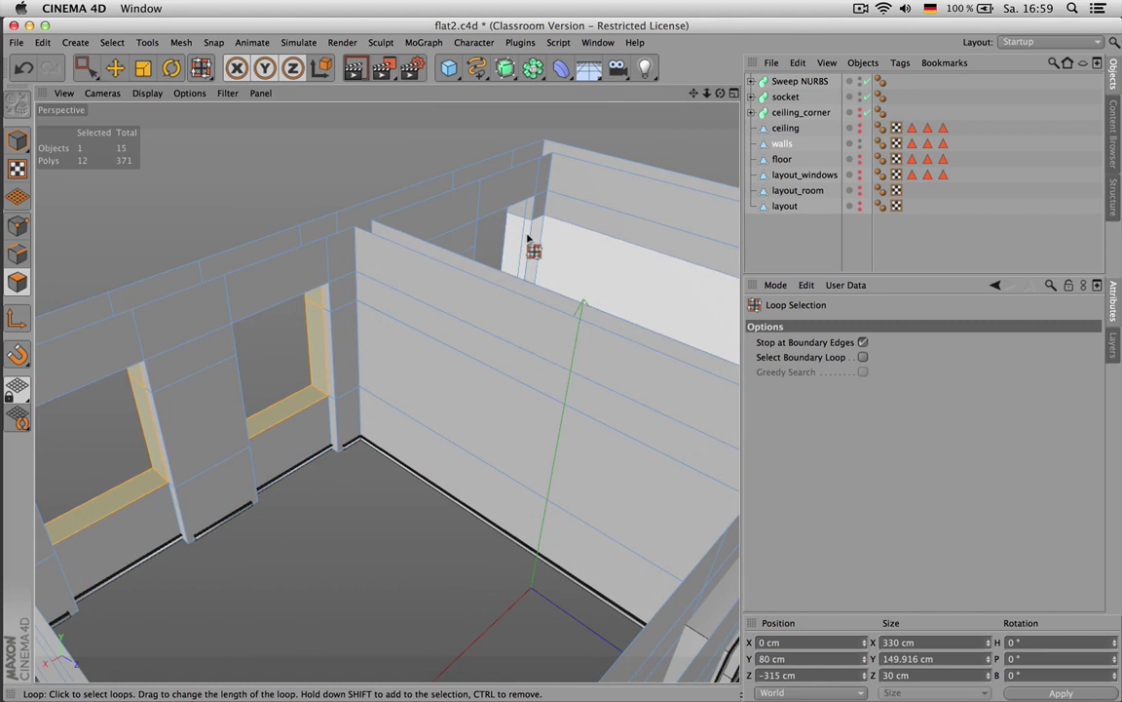
{"action": "left_click_drag", "start_coordinate": [522, 238], "coordinate": [520, 308], "text": "alt"}
{"action": "left_click", "coordinate": [496, 271], "text": "shift"}
Add the reveal polygon loops of the two window openings on the opposite outer wall to the selection
{"action": "scroll", "coordinate": [474, 235], "scroll_direction": "down", "scroll_amount": 5}
{"action": "scroll", "coordinate": [478, 236], "scroll_direction": "down", "scroll_amount": 3}
{"action": "left_click_drag", "start_coordinate": [569, 430], "coordinate": [341, 360], "text": "alt"}
{"action": "scroll", "coordinate": [298, 481], "scroll_direction": "up", "scroll_amount": 5}
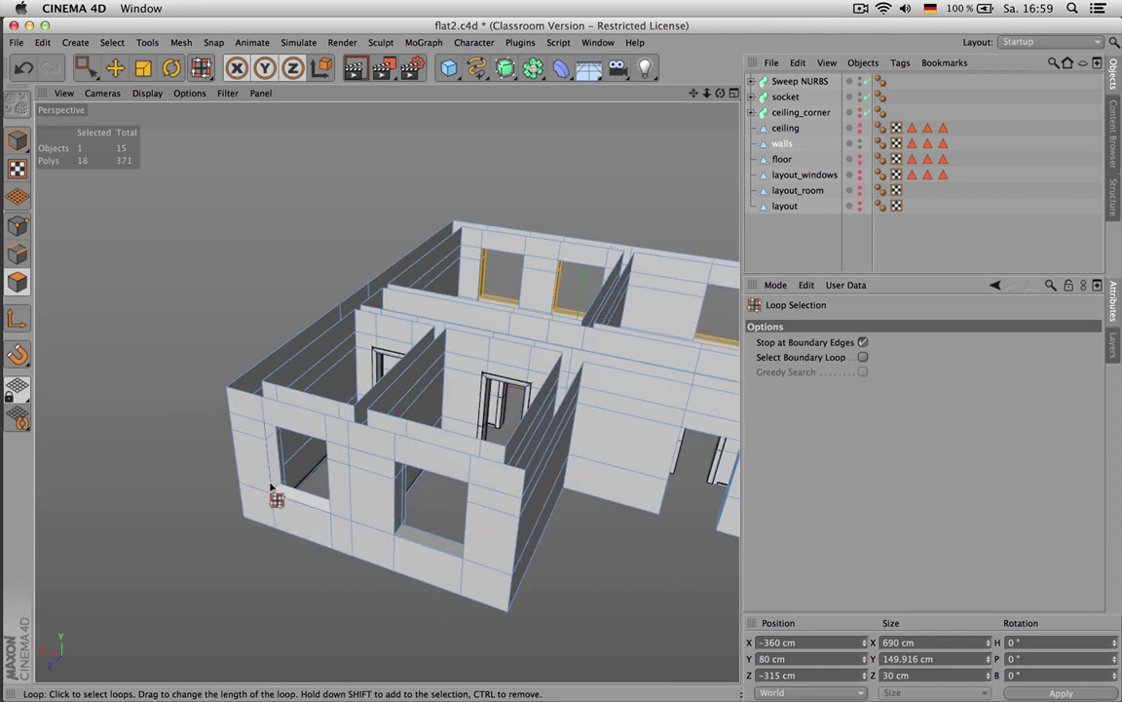
{"action": "left_click", "coordinate": [276, 492], "text": "shift"}
{"action": "left_click", "coordinate": [395, 528], "text": "shift"}
{"action": "scroll", "coordinate": [394, 528], "scroll_direction": "down", "scroll_amount": 3}
{"action": "left_click_drag", "start_coordinate": [429, 366], "coordinate": [331, 399], "text": "alt"}
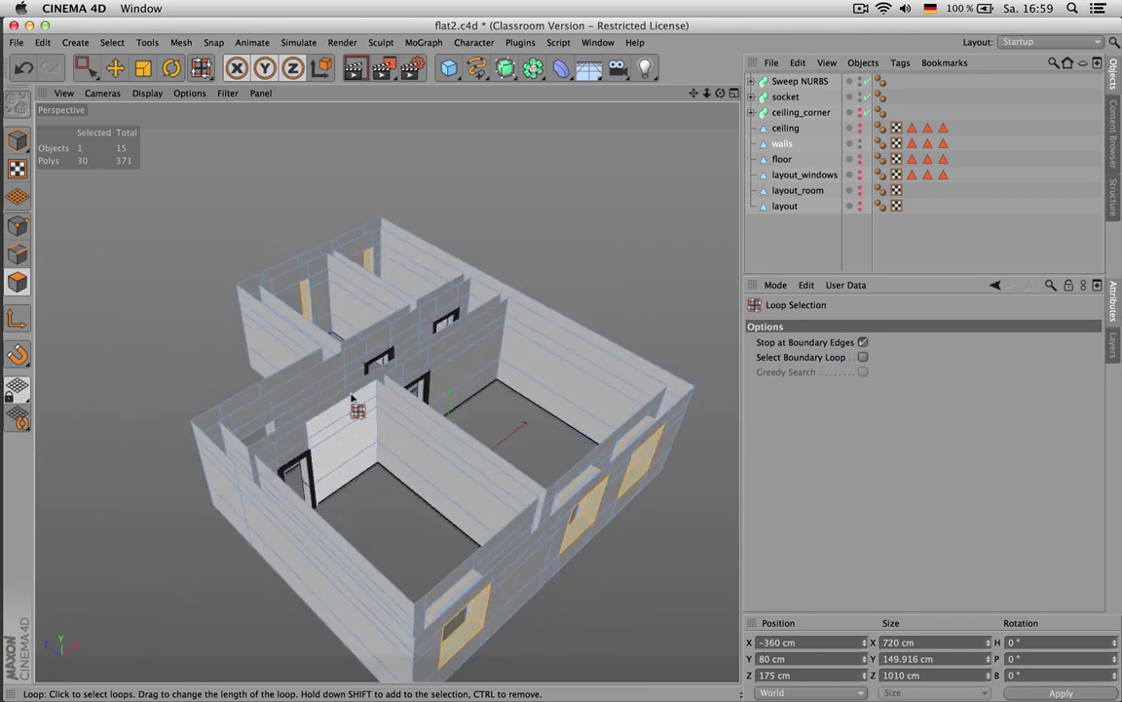
Split the selected window reveals into a separate object and rename it windows
{"action": "key", "text": "u"}
{"action": "key", "text": "p"}
{"action": "key", "text": "Delete"}
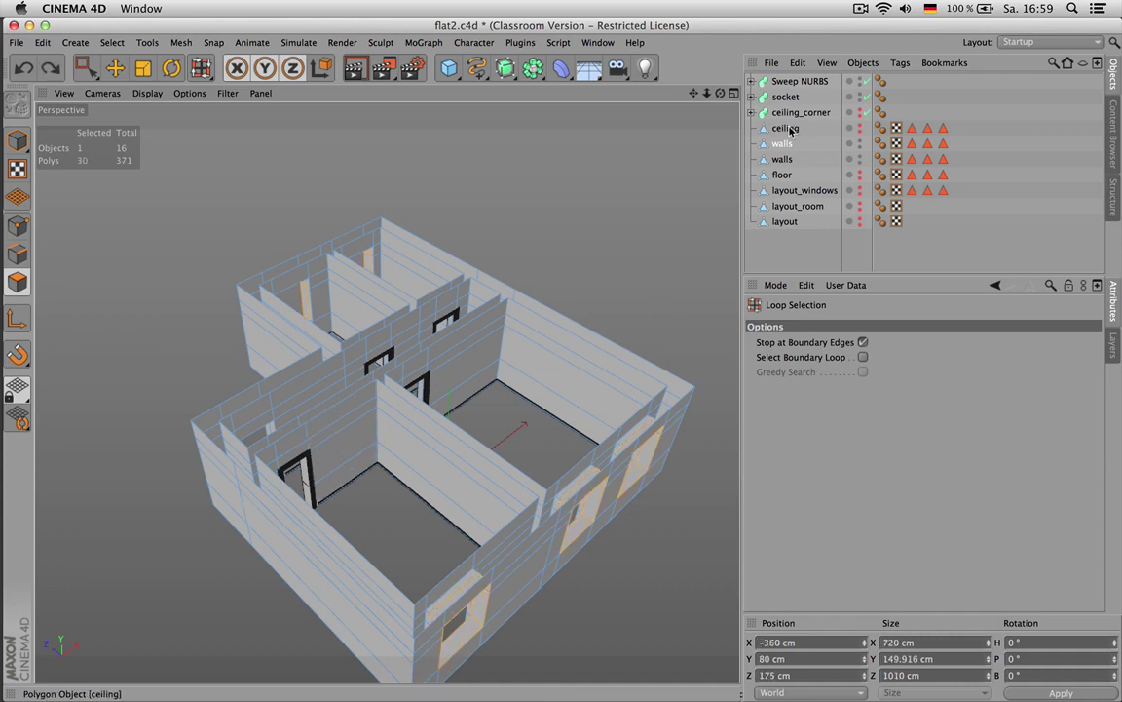
{"action": "left_click", "coordinate": [783, 159]}
{"action": "double_click", "coordinate": [783, 159]}
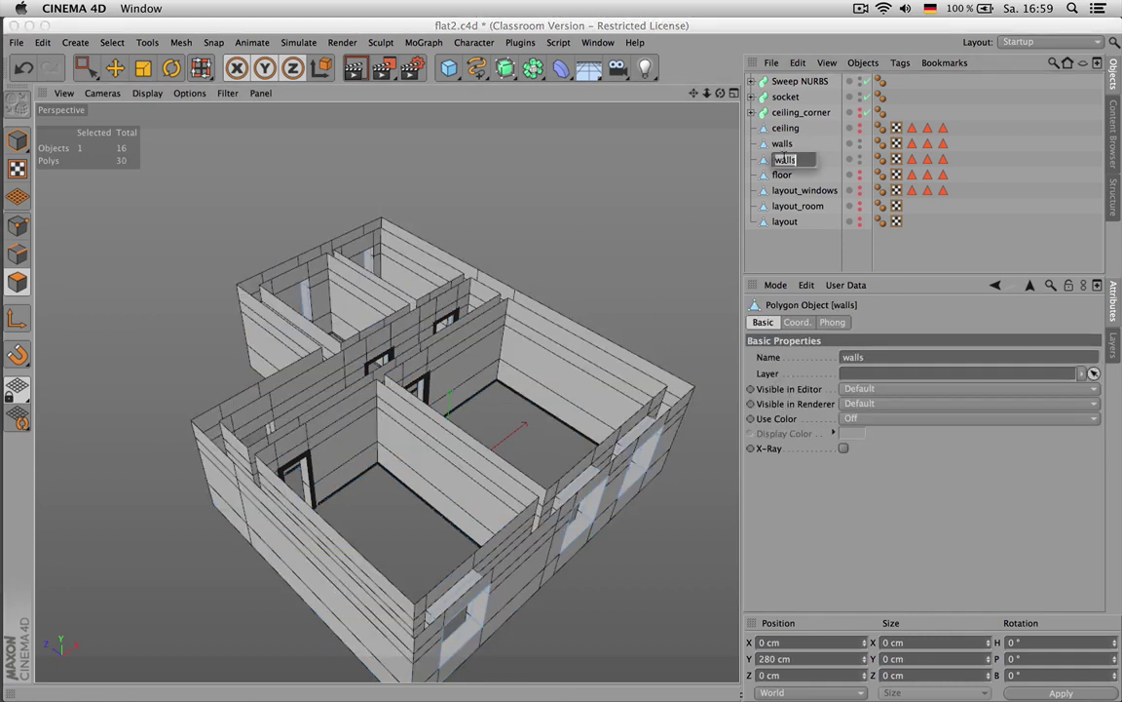
{"action": "type", "text": "windows"}
{"action": "key", "text": "Return"}
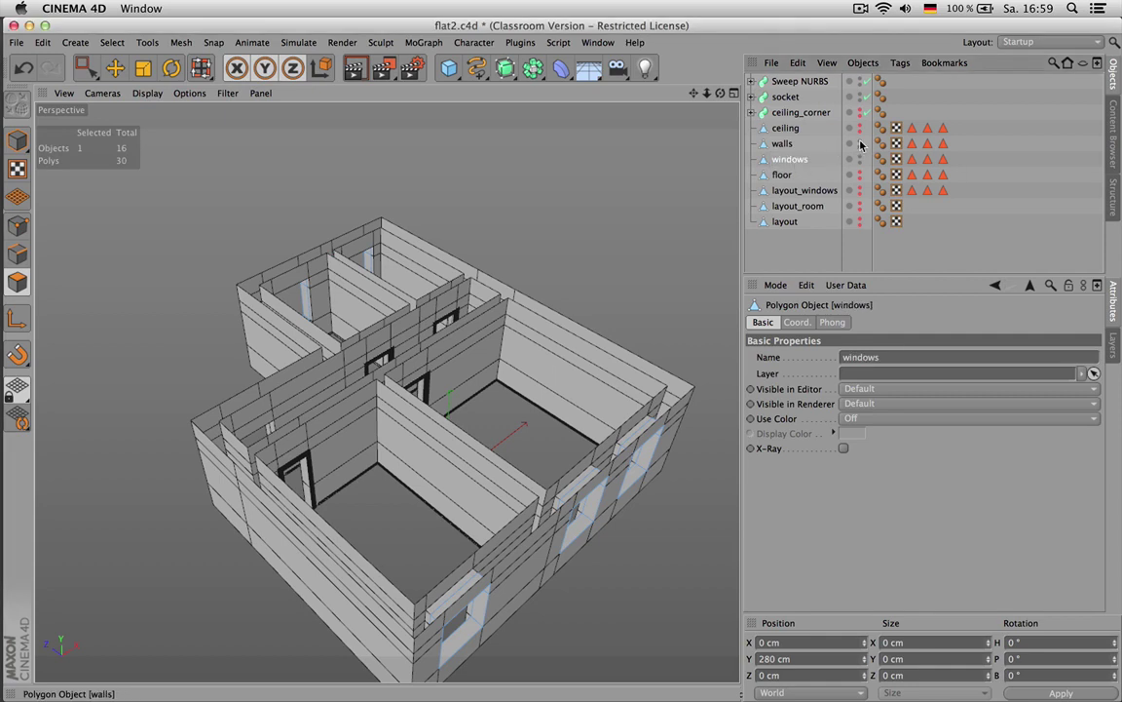
Hide the walls object in the viewport, leaving the window reveals exposed
{"action": "left_click", "coordinate": [860, 143]}
{"action": "left_click_drag", "start_coordinate": [448, 283], "coordinate": [424, 333], "text": "alt"}
{"action": "scroll", "coordinate": [424, 333], "scroll_direction": "up", "scroll_amount": 8}
{"action": "scroll", "coordinate": [408, 325], "scroll_direction": "up", "scroll_amount": 2}
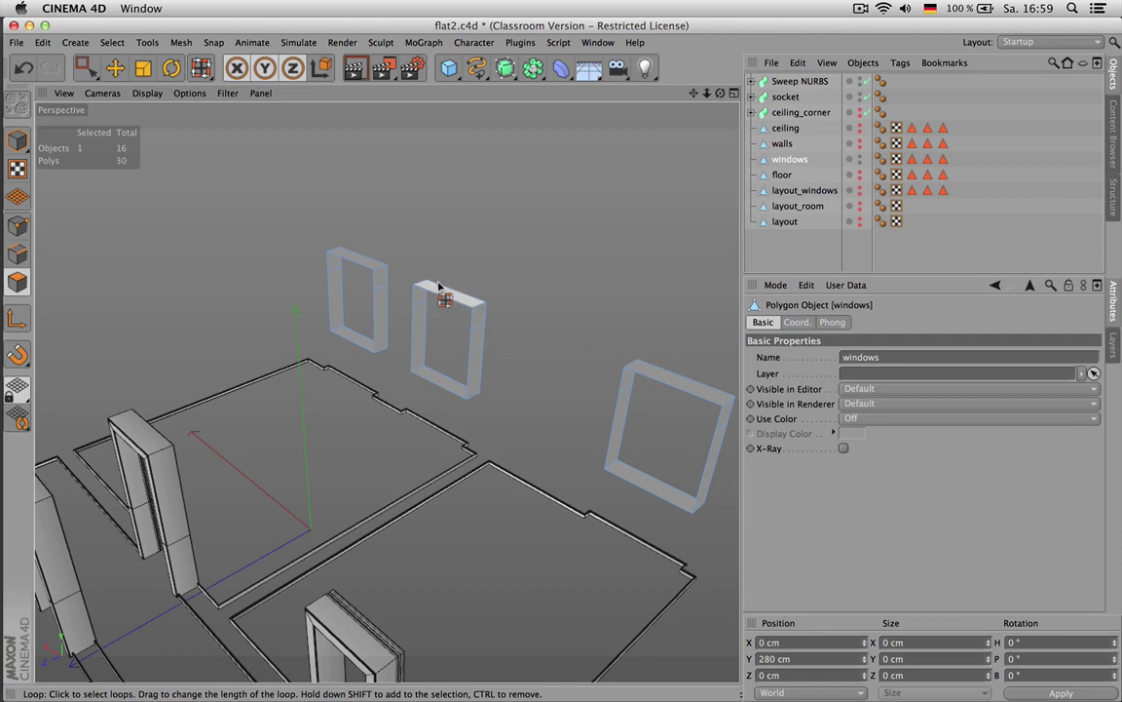
Ring-select the depth edges of all five window reveals in the windows object
{"action": "key", "text": "Return"}
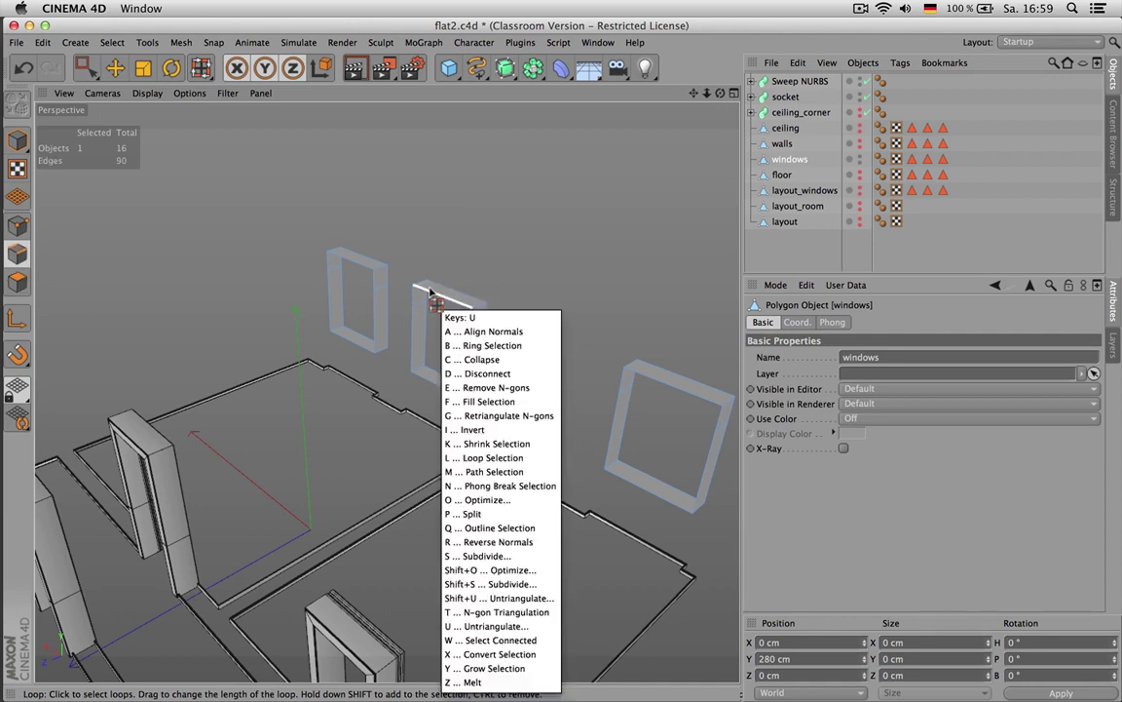
{"action": "key", "text": "u"}
{"action": "key", "text": "b"}
{"action": "left_click", "coordinate": [411, 370]}
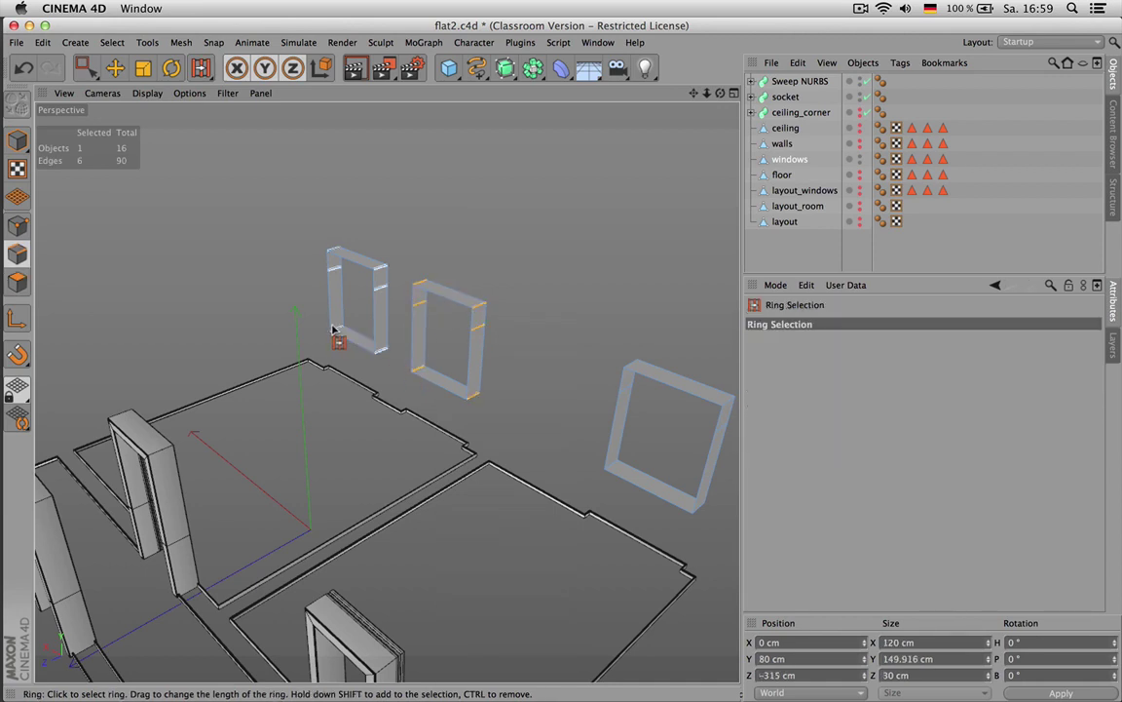
{"action": "left_click", "coordinate": [331, 329], "text": "shift"}
{"action": "left_click", "coordinate": [605, 466], "text": "shift"}
{"action": "scroll", "coordinate": [656, 397], "scroll_direction": "down", "scroll_amount": 5}
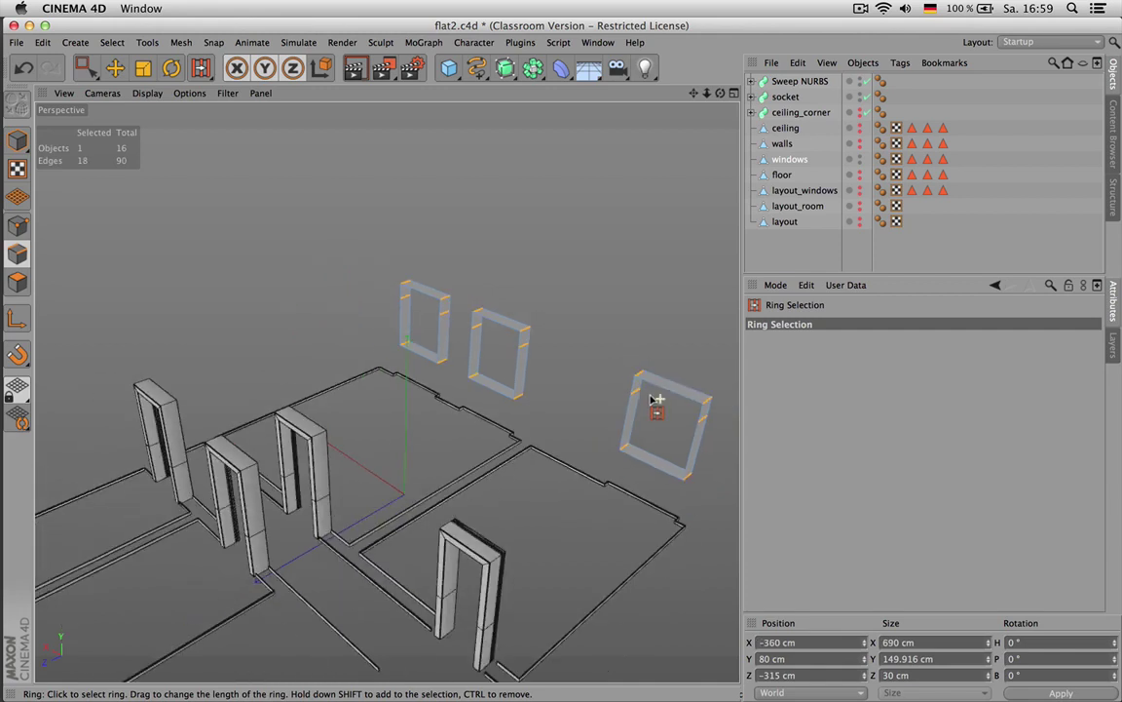
{"action": "scroll", "coordinate": [100, 551], "scroll_direction": "up", "scroll_amount": 3}
{"action": "left_click", "coordinate": [174, 562], "text": "shift"}
{"action": "left_click", "coordinate": [97, 474], "text": "shift"}
{"action": "scroll", "coordinate": [177, 419], "scroll_direction": "down", "scroll_amount": 3}
{"action": "left_click_drag", "start_coordinate": [176, 419], "coordinate": [557, 346], "text": "alt"}
Cut the selected edges with Edge Cut at 50 % offset and 1 subdivision, with Create N-gons disabled
{"action": "key", "text": "m"}
{"action": "key", "text": "f"}
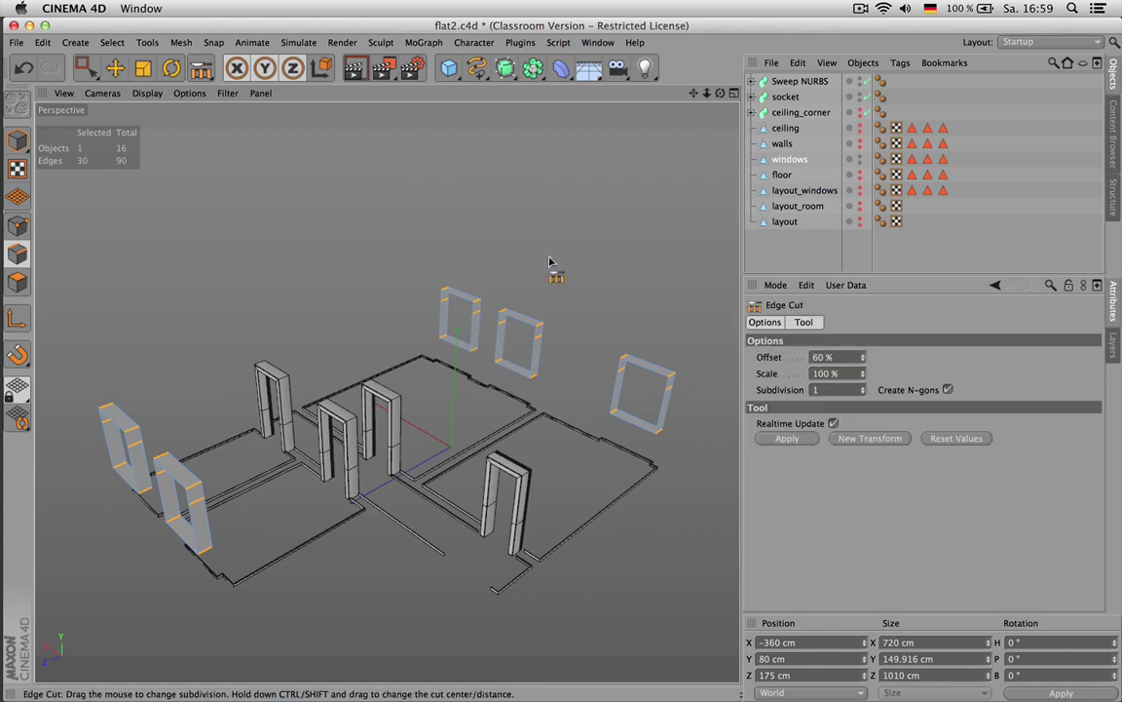
{"action": "scroll", "coordinate": [561, 276], "scroll_direction": "up", "scroll_amount": 5}
{"action": "left_click", "coordinate": [947, 389]}
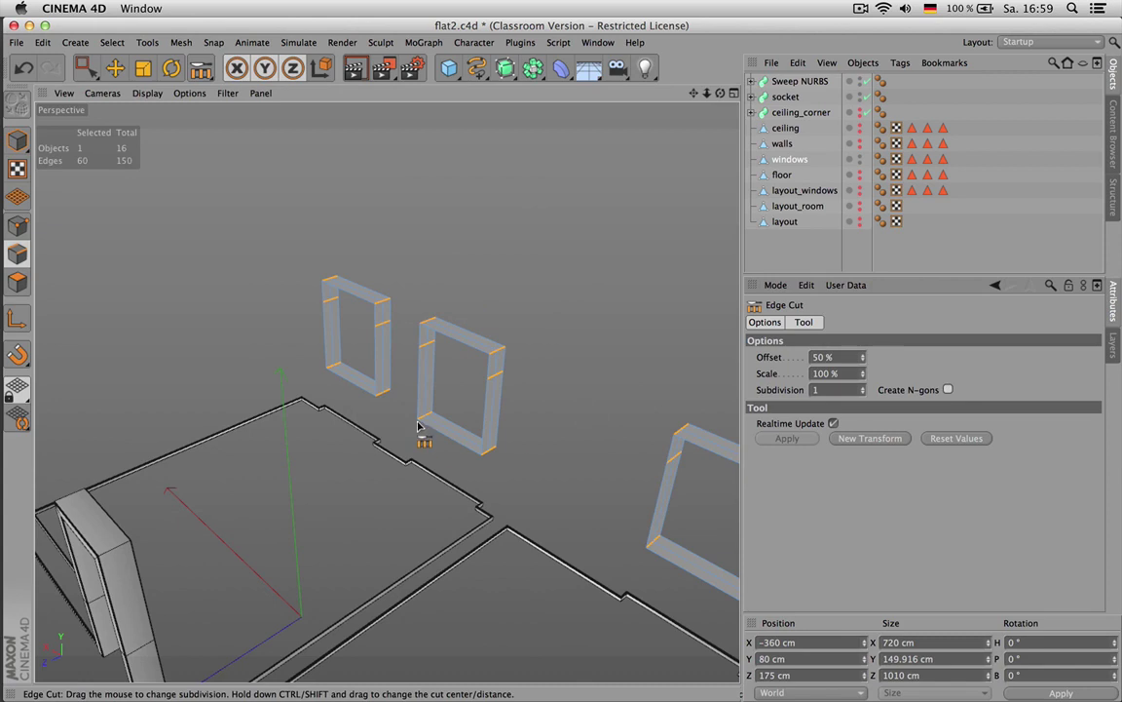
{"action": "scroll", "coordinate": [425, 419], "scroll_direction": "up", "scroll_amount": 4}
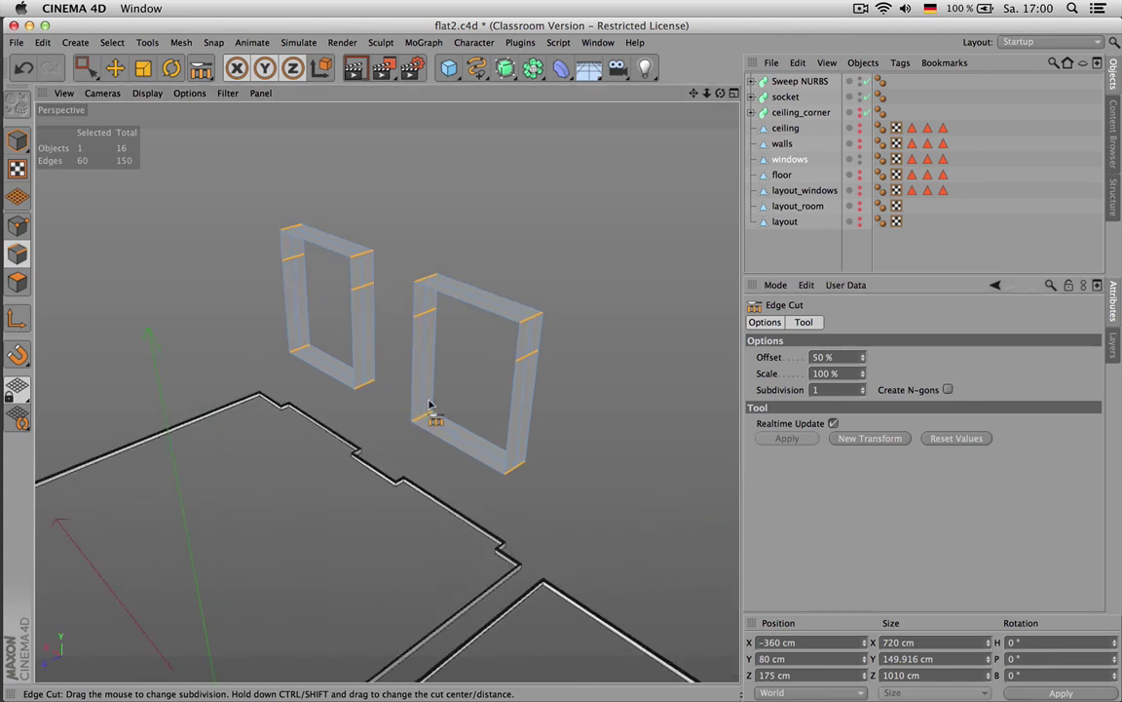
Loop-select the new centre edge loops on all five window reveals
{"action": "key", "text": "u"}
{"action": "key", "text": "l"}
{"action": "left_click", "coordinate": [414, 400]}
{"action": "left_click", "coordinate": [298, 341], "text": "shift"}
{"action": "scroll", "coordinate": [389, 289], "scroll_direction": "down", "scroll_amount": 3}
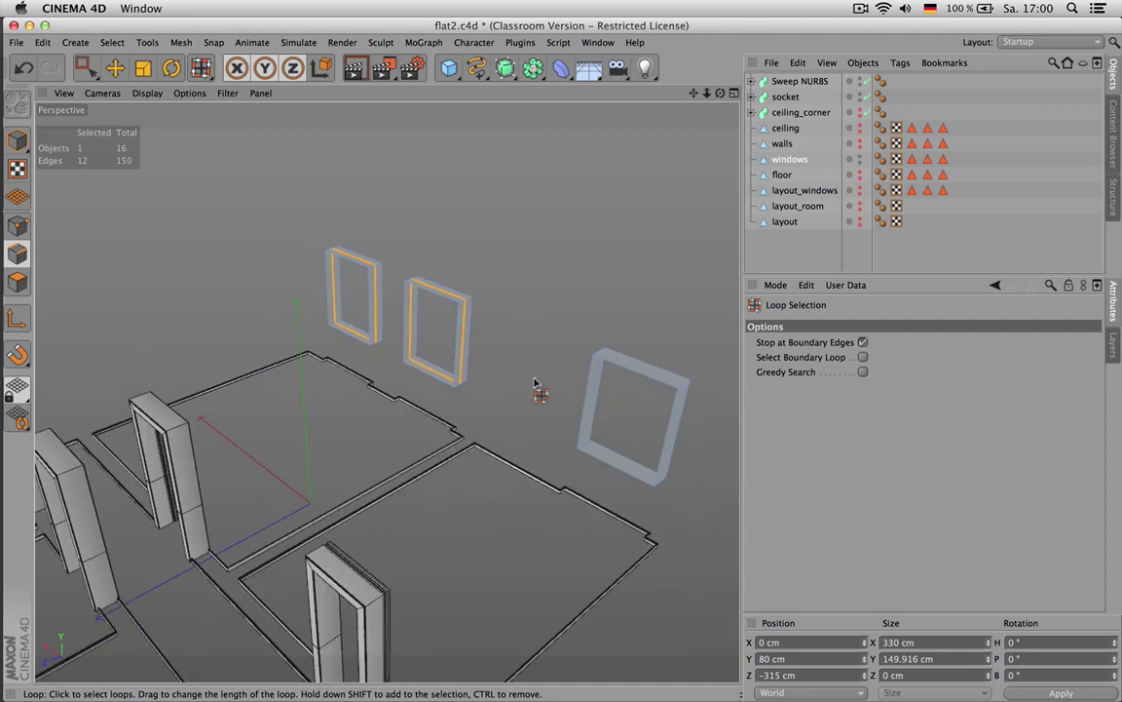
{"action": "left_click", "coordinate": [585, 447], "text": "shift"}
{"action": "scroll", "coordinate": [585, 446], "scroll_direction": "down", "scroll_amount": 3}
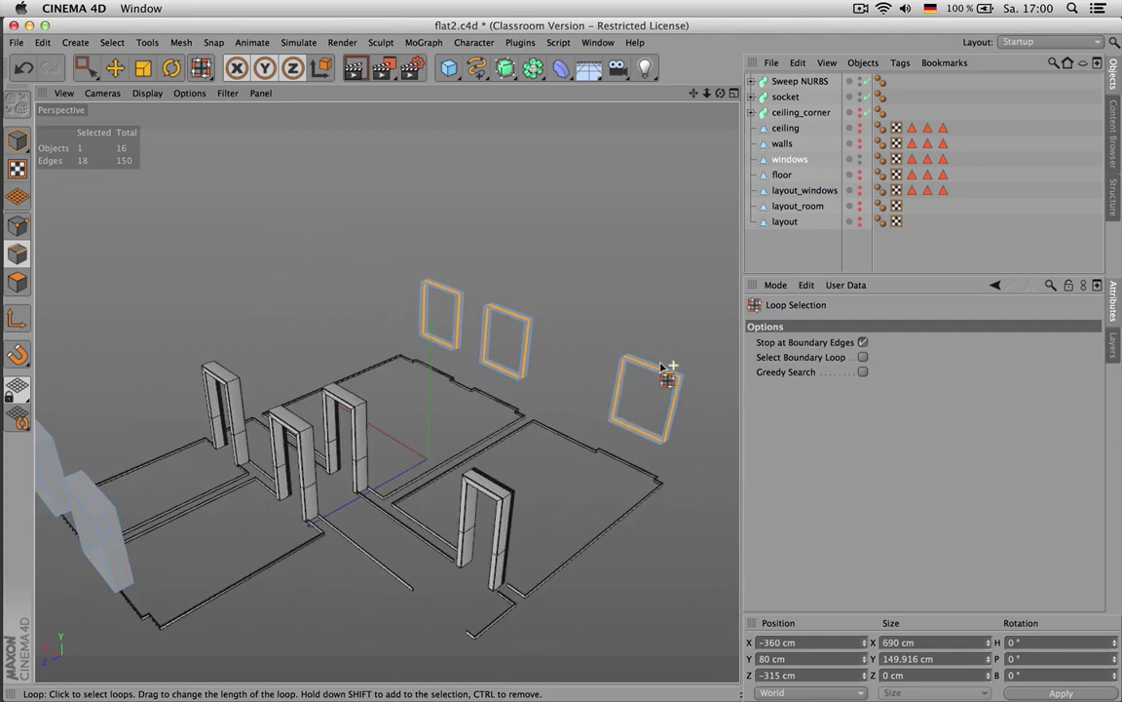
{"action": "scroll", "coordinate": [331, 433], "scroll_direction": "up", "scroll_amount": 5}
{"action": "left_click", "coordinate": [251, 444], "text": "shift"}
{"action": "left_click", "coordinate": [380, 502], "text": "shift"}
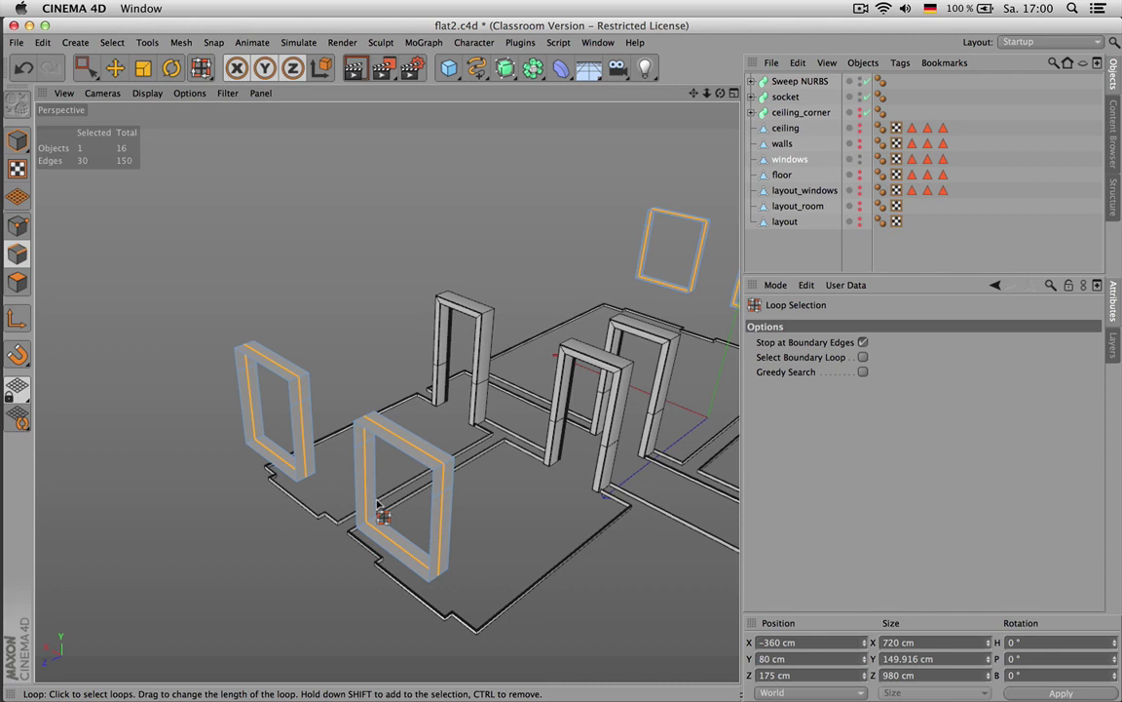
Bevel the centre loops with an inner offset of 7.2 cm and subdivision 0
{"action": "key", "text": "m"}
{"action": "key", "text": "s"}
{"action": "left_click_drag", "start_coordinate": [387, 298], "coordinate": [403, 298]}
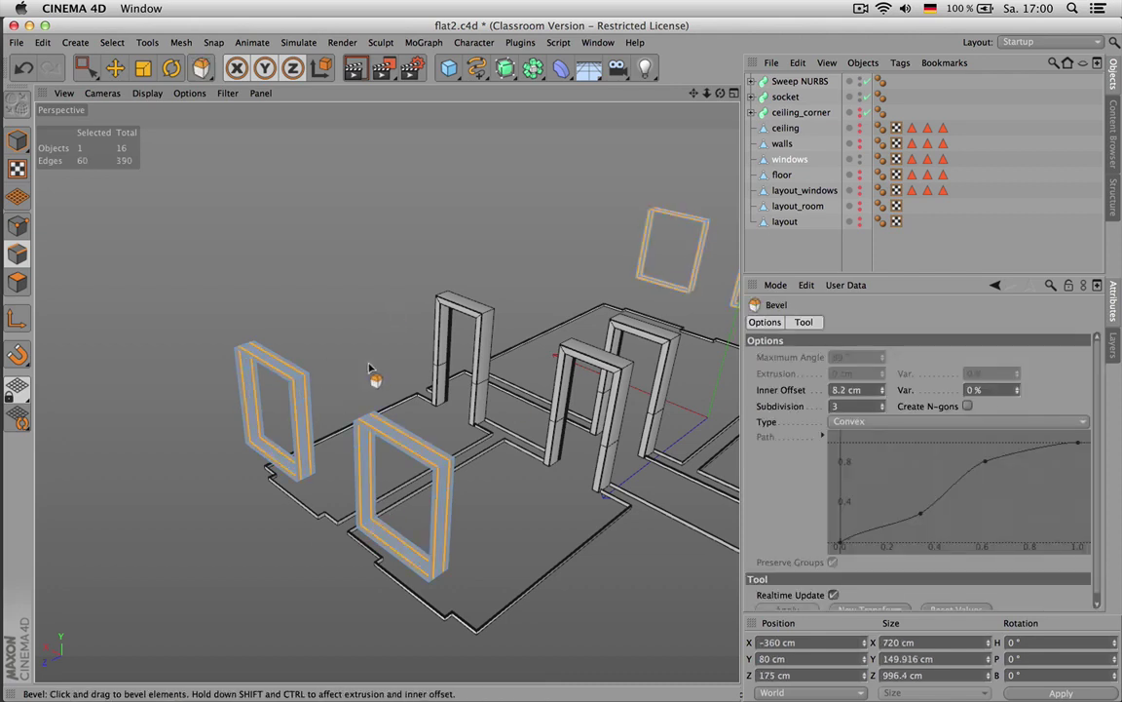
{"action": "left_click_drag", "start_coordinate": [882, 392], "coordinate": [882, 392]}
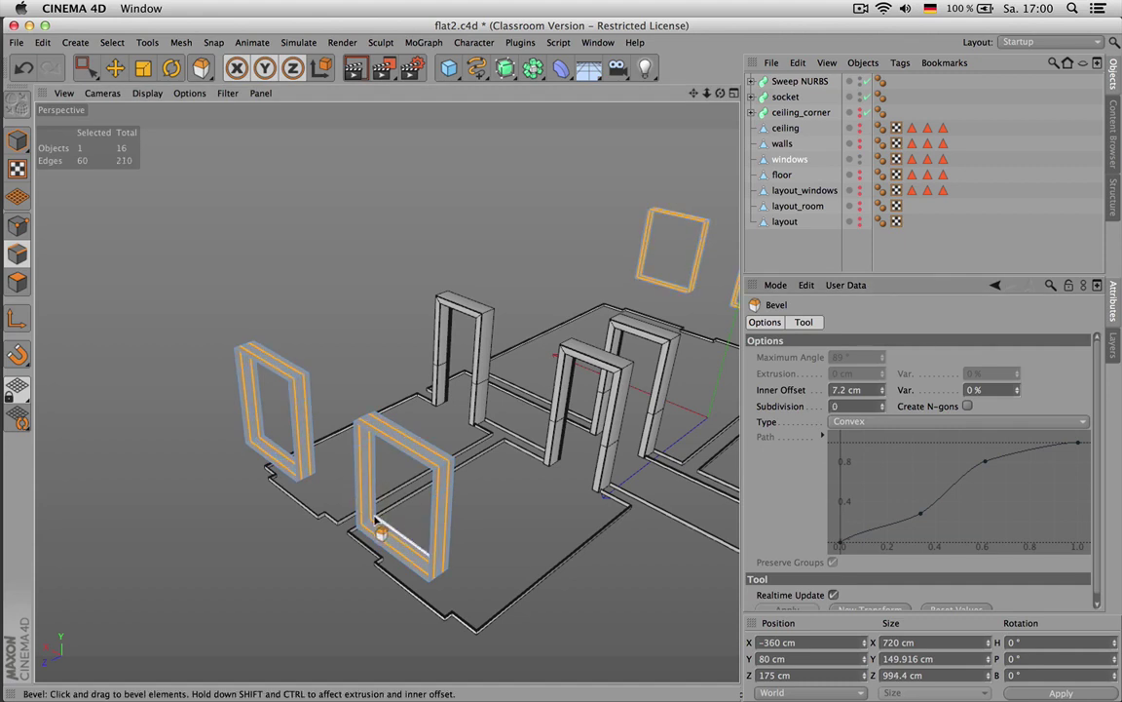
Extrude the middle polygon bands of all five window reveals by about 14.28 cm
{"action": "left_click", "coordinate": [17, 282]}
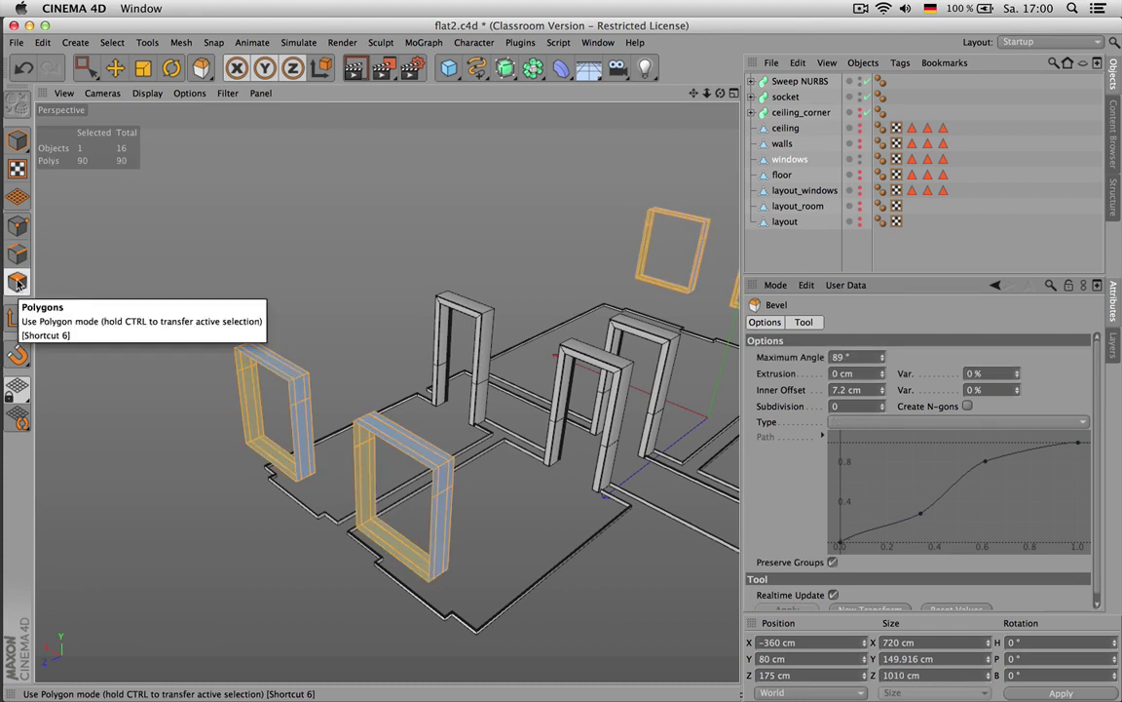
{"action": "key", "text": "d"}
{"action": "left_click_drag", "start_coordinate": [321, 245], "coordinate": [380, 245]}
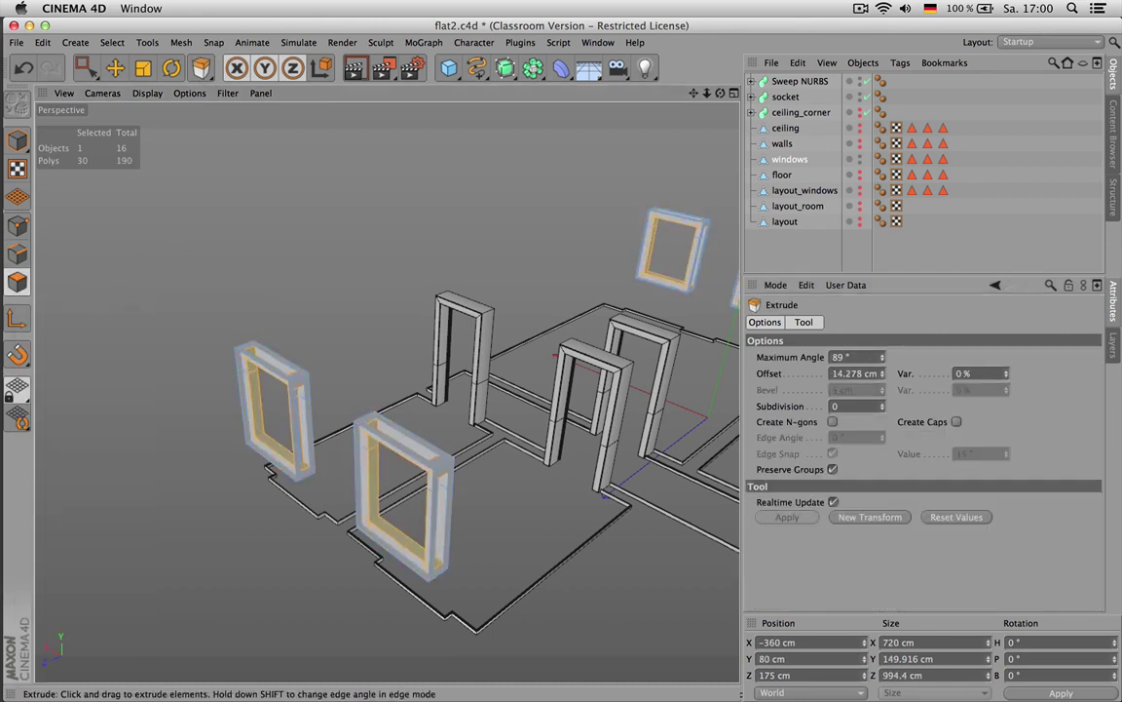
Try extruding the middle bands of the window reveals with a maximum angle of 91° and an offset of 14.478 cm
{"action": "double_click", "coordinate": [882, 356]}
{"action": "left_click_drag", "start_coordinate": [476, 398], "coordinate": [148, 405], "text": "alt"}
{"action": "middle_click_drag", "start_coordinate": [145, 295], "coordinate": [251, 364], "text": "alt"}
{"action": "right_click_drag", "start_coordinate": [277, 368], "coordinate": [307, 383], "text": "alt"}
{"action": "left_click_drag", "start_coordinate": [337, 431], "coordinate": [283, 392], "text": "alt"}
{"action": "left_click_drag", "start_coordinate": [388, 393], "coordinate": [307, 366], "text": "alt"}
{"action": "middle_click_drag", "start_coordinate": [305, 369], "coordinate": [283, 302], "text": "alt"}
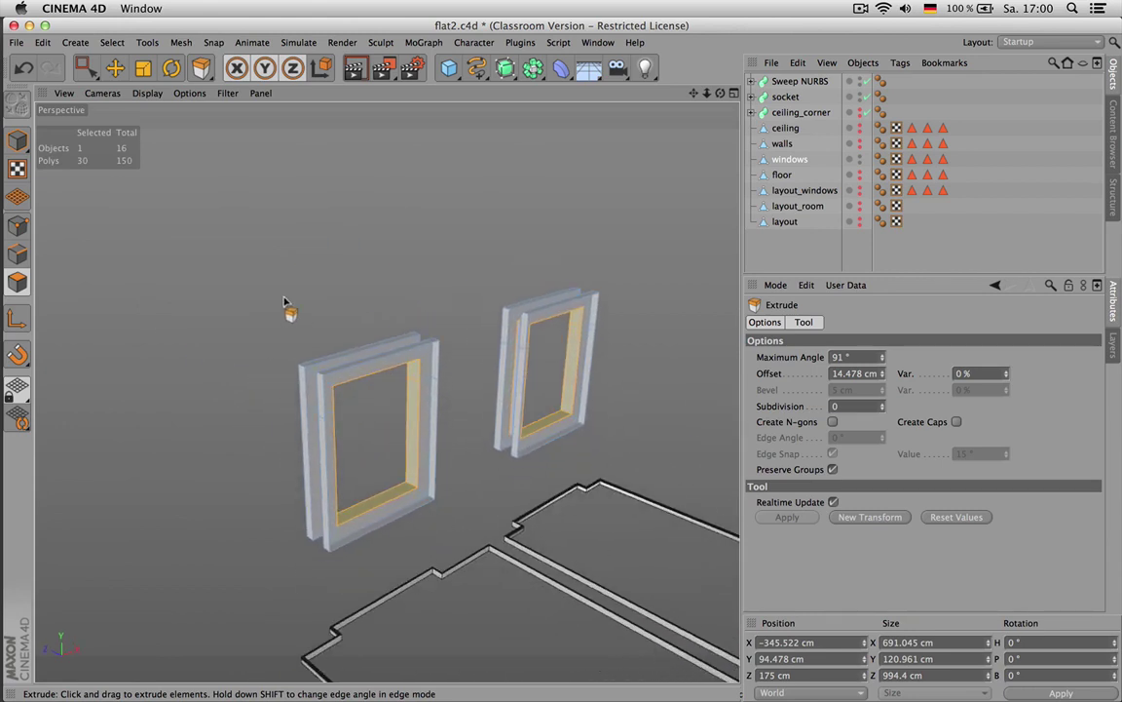
Undo the extrusion and bevel of the window reveals, back to the selected centre edge loops
{"action": "key", "text": "super+z"}
{"action": "key", "text": "super+z"}
{"action": "key", "text": "super+z"}
{"action": "key", "text": "super+z"}
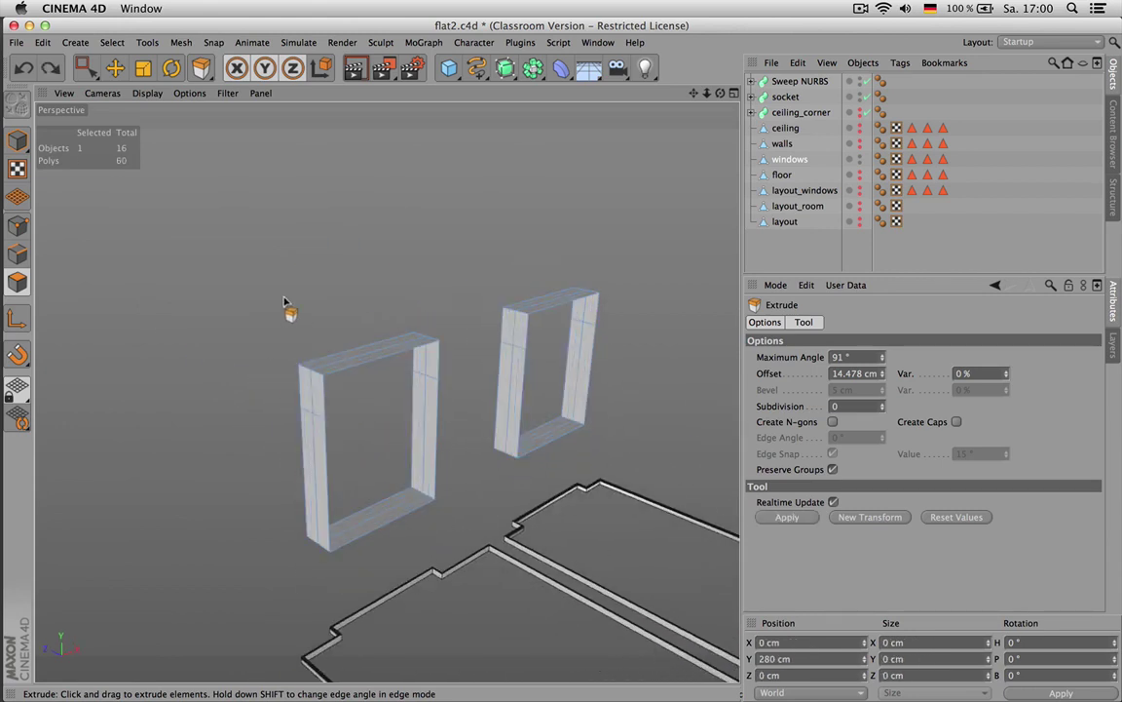
{"action": "key", "text": "super+z"}
Convert the selected centre edge loops to a spline with Edge to Spline and select the extracted window spline
{"action": "right_click_drag", "start_coordinate": [354, 294], "coordinate": [320, 243], "text": "alt"}
{"action": "left_click", "coordinate": [124, 43]}
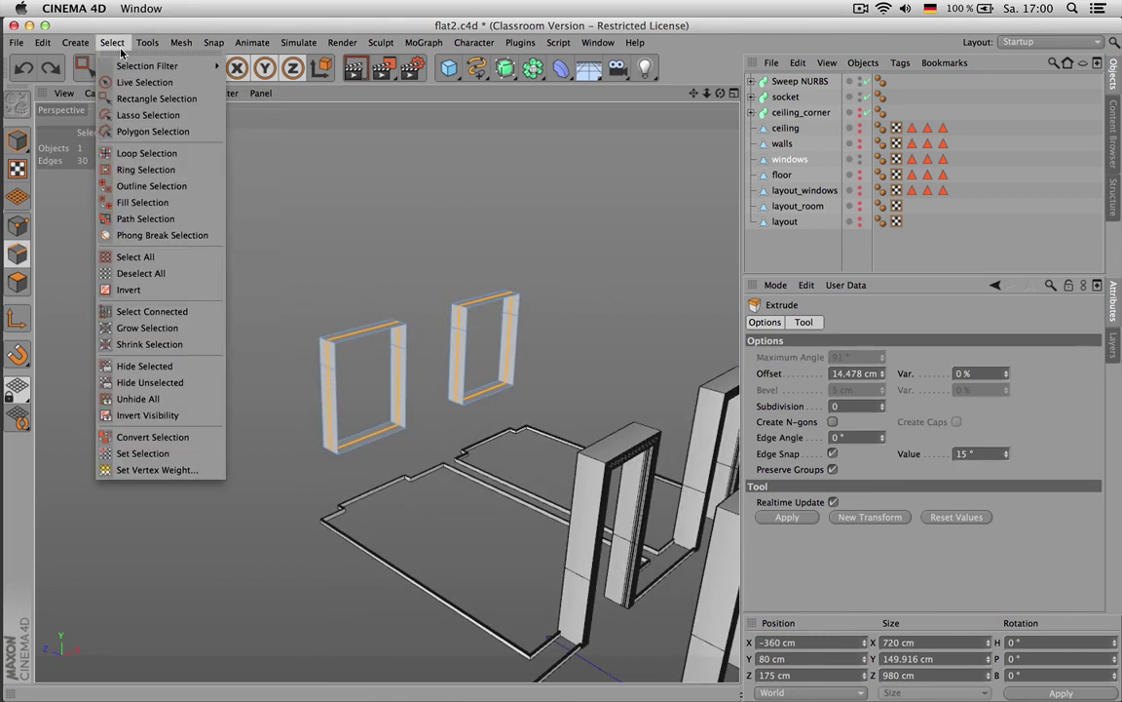
{"action": "mouse_move", "coordinate": [147, 45]}
{"action": "mouse_move", "coordinate": [181, 43]}
{"action": "mouse_move", "coordinate": [216, 83]}
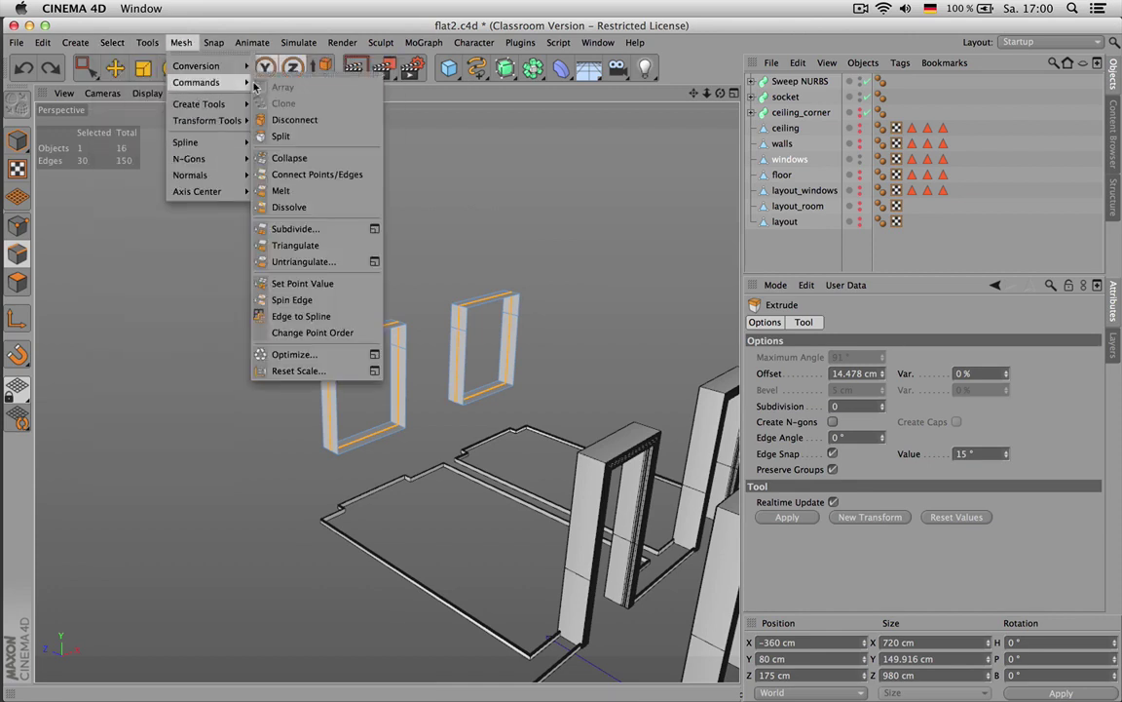
{"action": "left_click", "coordinate": [326, 313]}
{"action": "scroll", "coordinate": [331, 304], "scroll_direction": "down", "scroll_amount": 3}
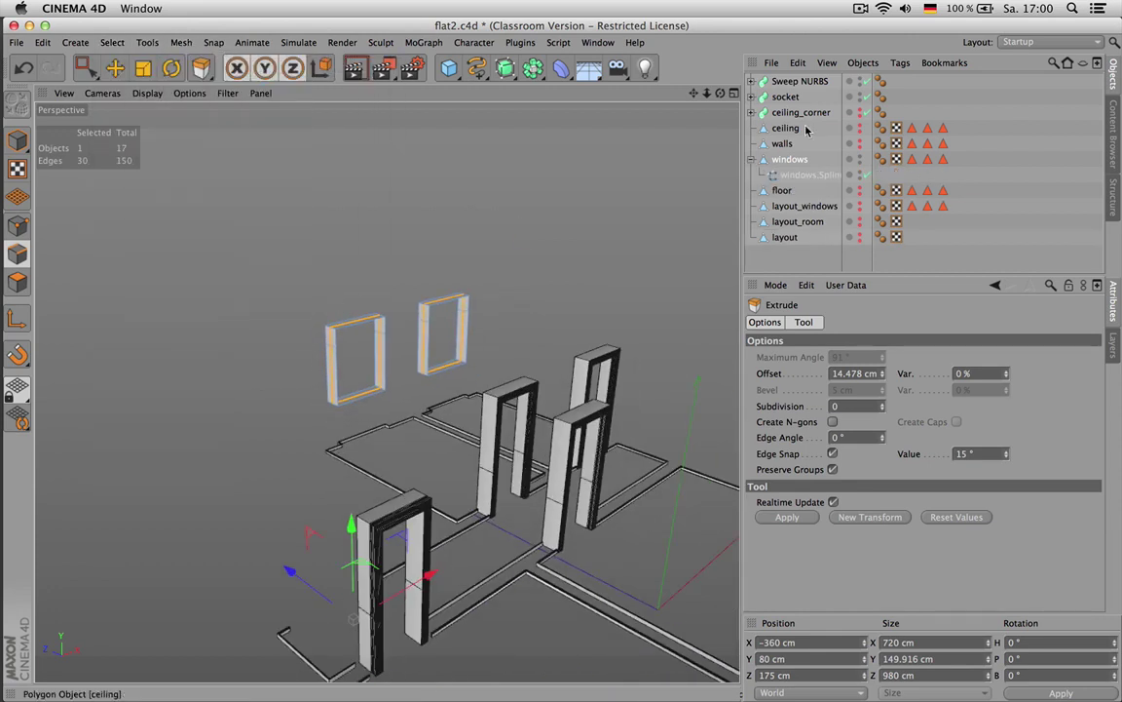
{"action": "left_click", "coordinate": [805, 176]}
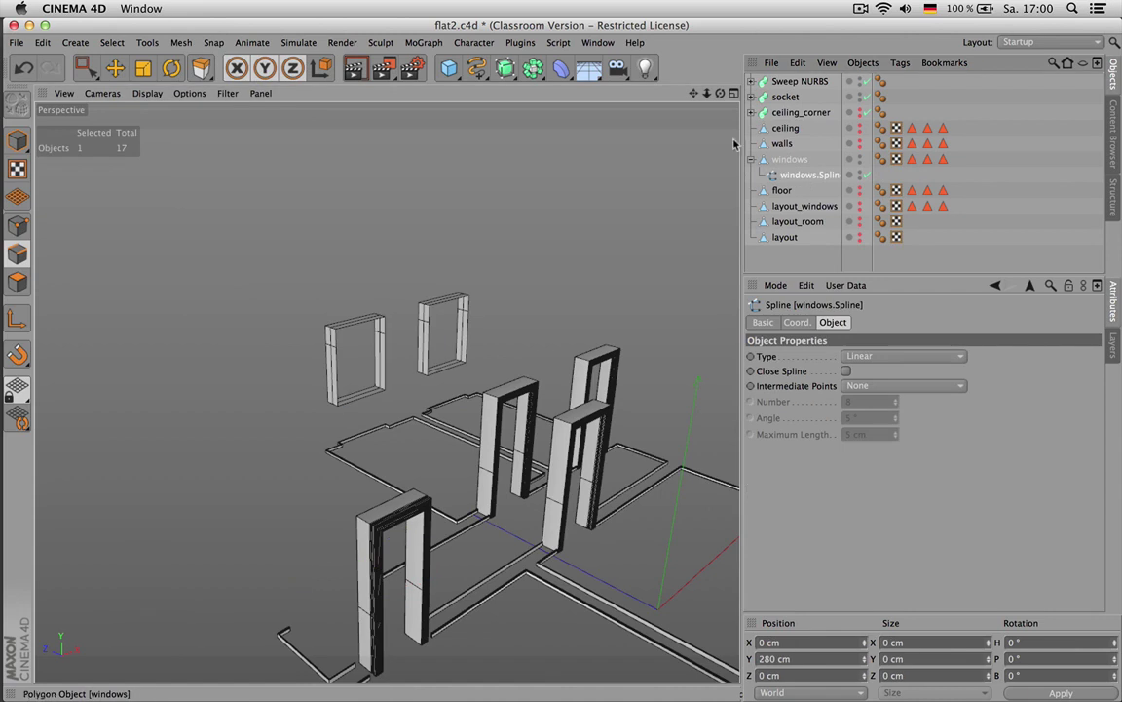
{"action": "mouse_move", "coordinate": [458, 322]}
{"action": "left_mouse_down", "text": "alt"}
{"action": "mouse_move", "coordinate": [386, 391]}
{"action": "mouse_move", "coordinate": [463, 318]}
{"action": "left_mouse_up", "text": "alt"}
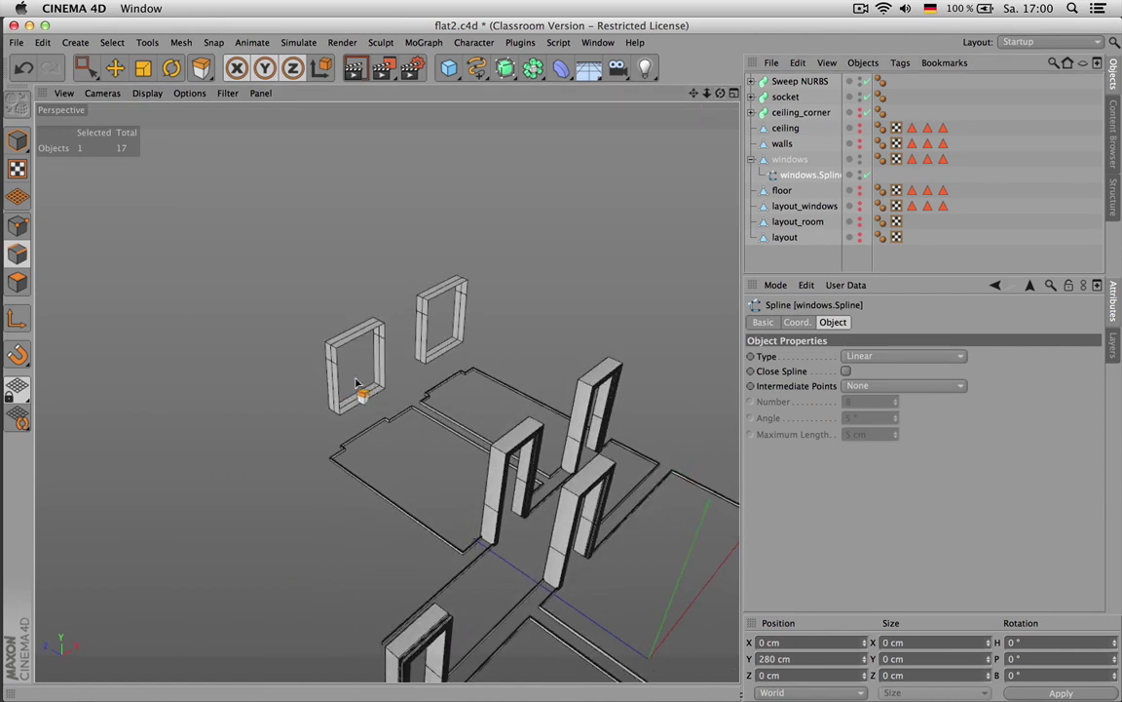
{"action": "left_click_drag", "start_coordinate": [400, 394], "coordinate": [376, 395], "text": "alt"}
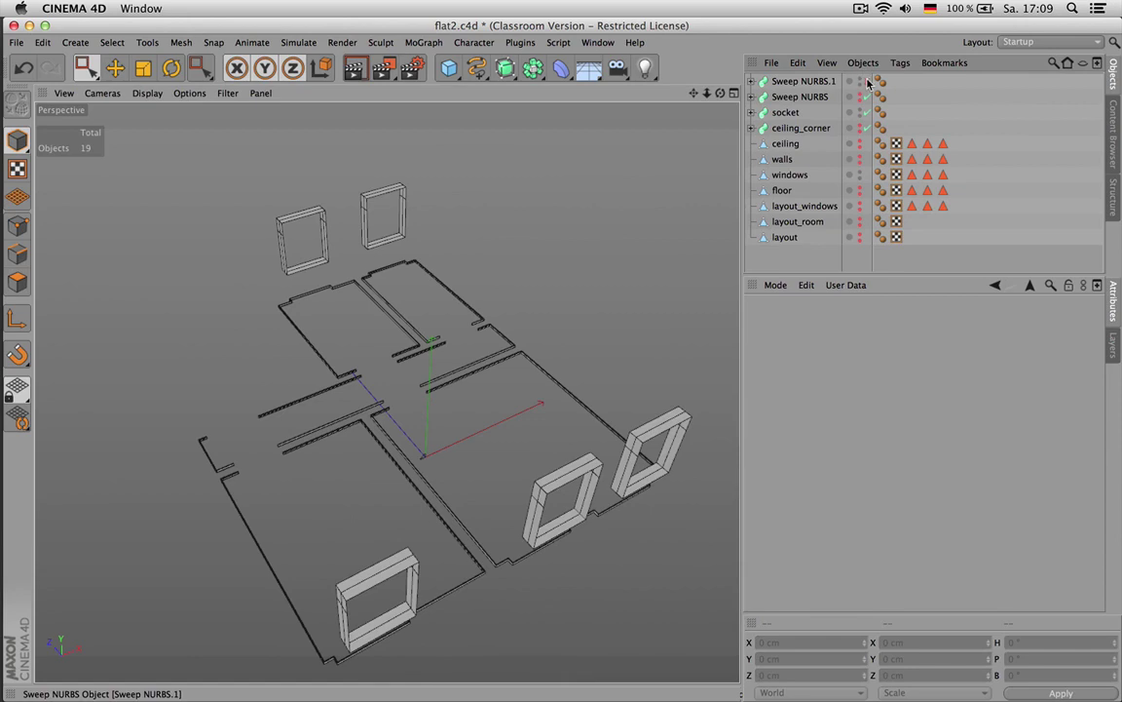
Enable Sweep NURBS.1 to check the swept window frames and delete the object
{"action": "left_click", "coordinate": [867, 83]}
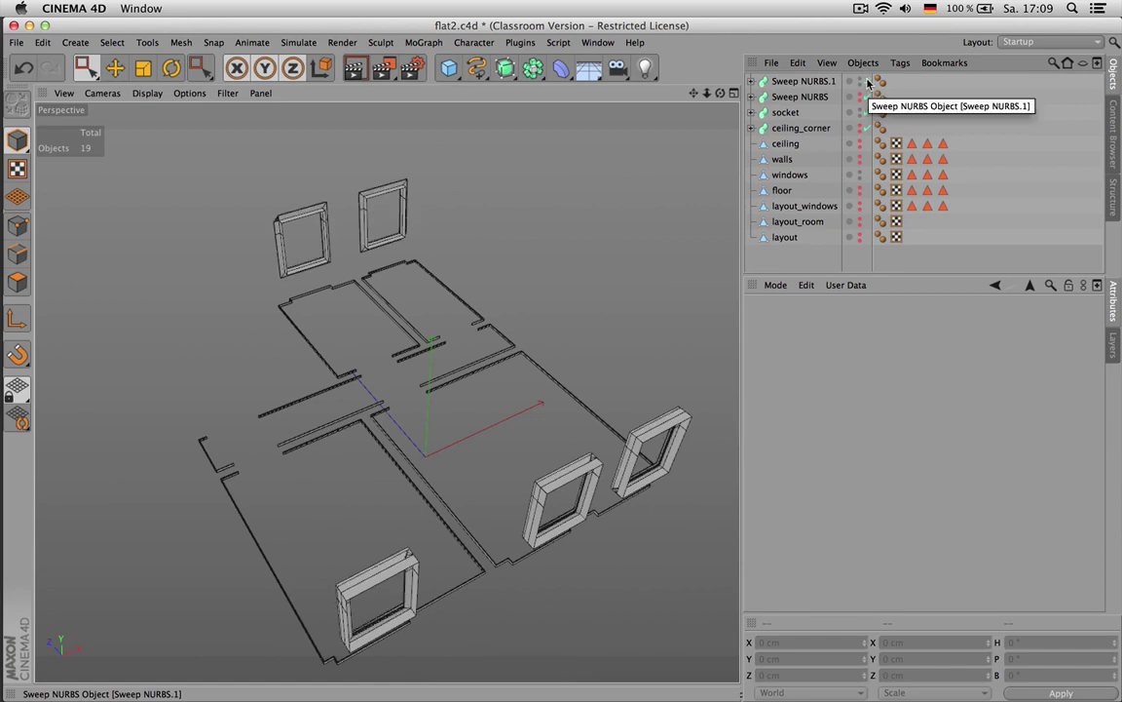
{"action": "left_click", "coordinate": [803, 83]}
{"action": "key", "text": "Delete"}
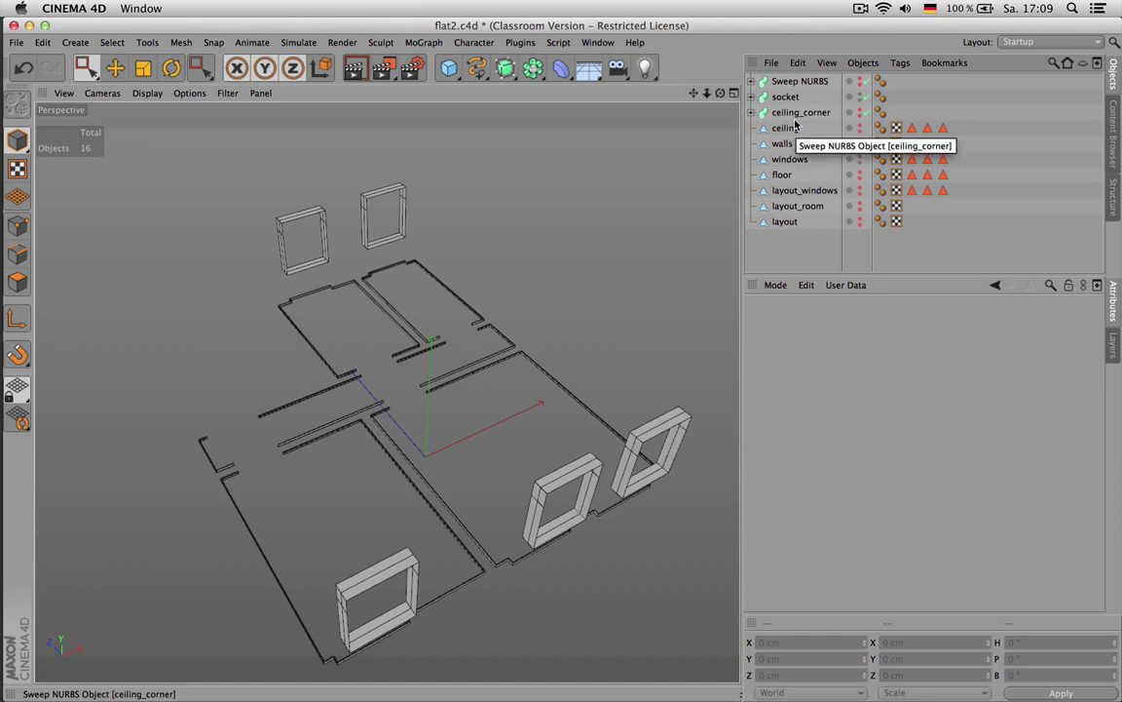
Hide the socket in the viewport, keep the door-frame sweep hidden, and select the windows object
{"action": "left_click", "coordinate": [817, 146]}
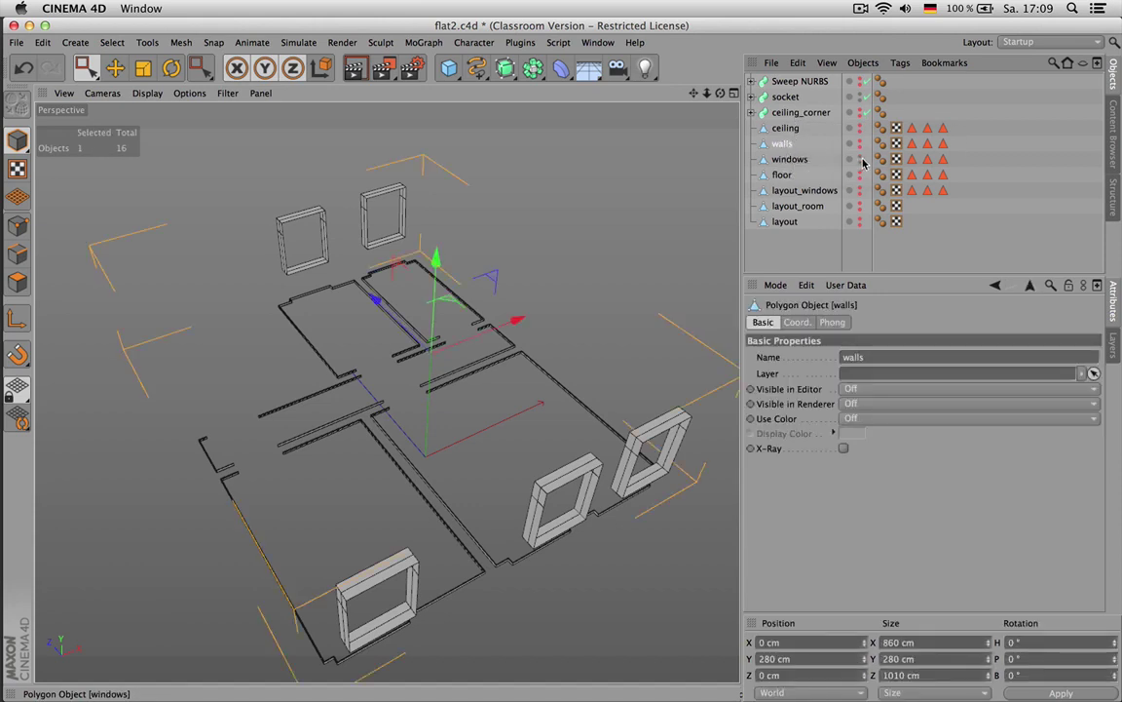
{"action": "left_click", "coordinate": [861, 97]}
{"action": "left_click", "coordinate": [860, 82]}
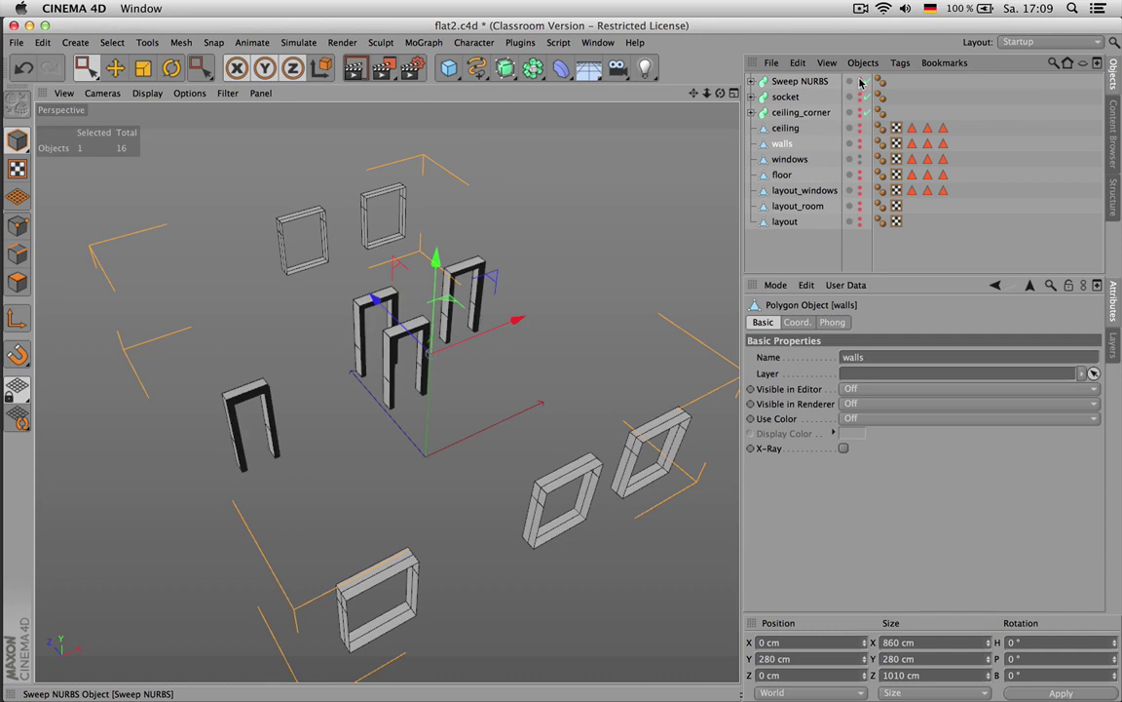
{"action": "left_click", "coordinate": [860, 82]}
{"action": "left_click", "coordinate": [792, 160]}
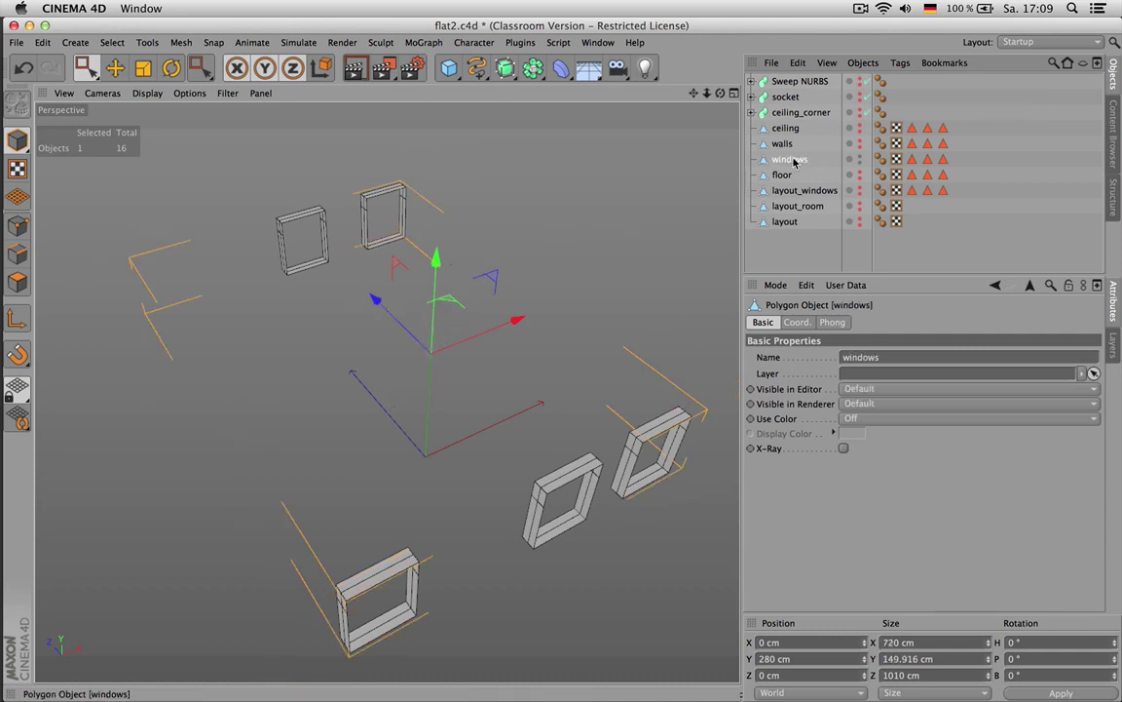
Melt the split polygons on one side of the middle front window with polygon mode and Live Selection
{"action": "key", "text": "Return"}
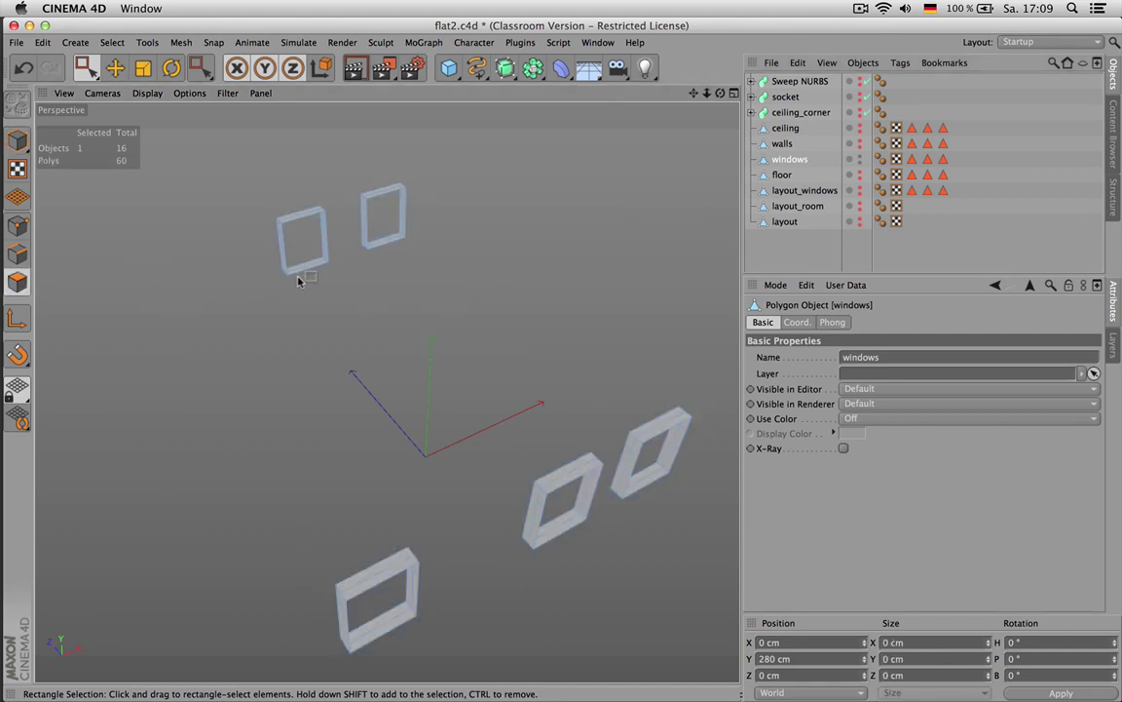
{"action": "key", "text": "Return"}
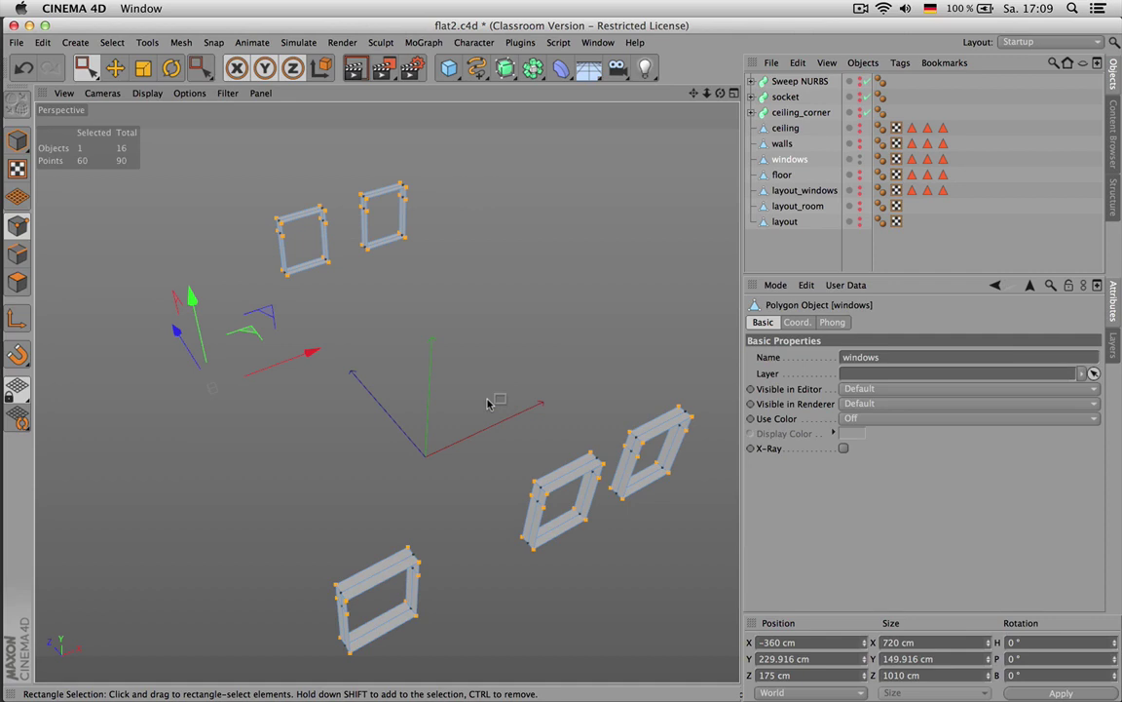
{"action": "key", "text": "Return"}
{"action": "key", "text": "space"}
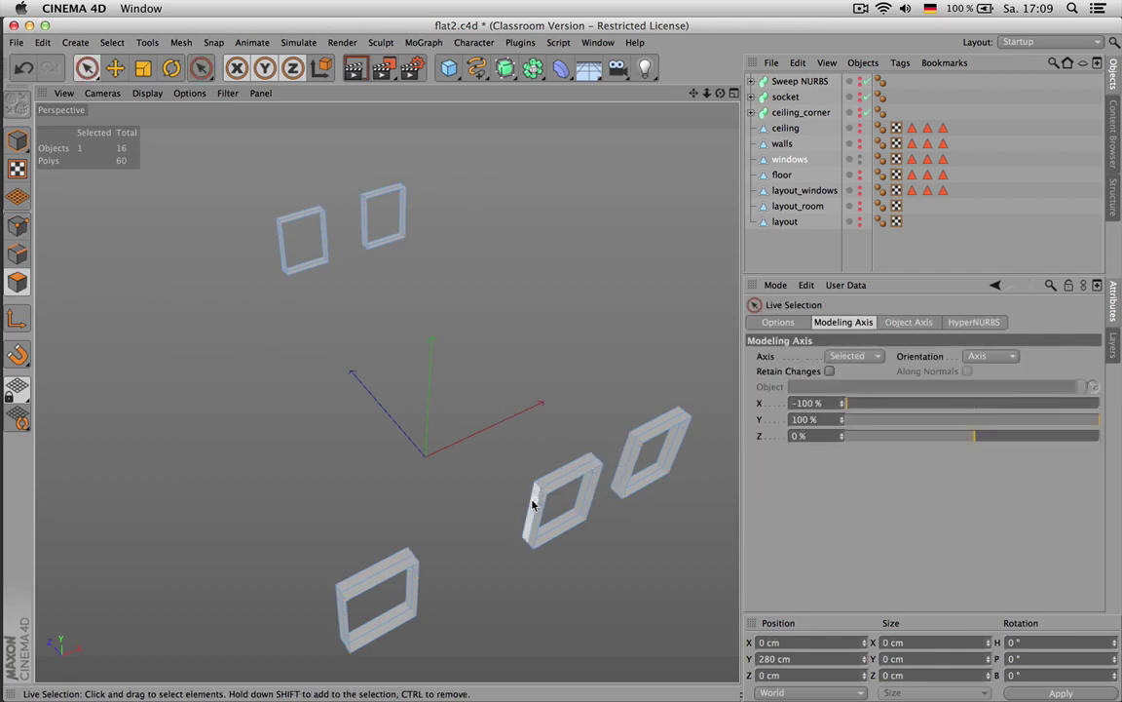
{"action": "left_click", "coordinate": [529, 509]}
{"action": "left_click_drag", "start_coordinate": [531, 496], "coordinate": [533, 493]}
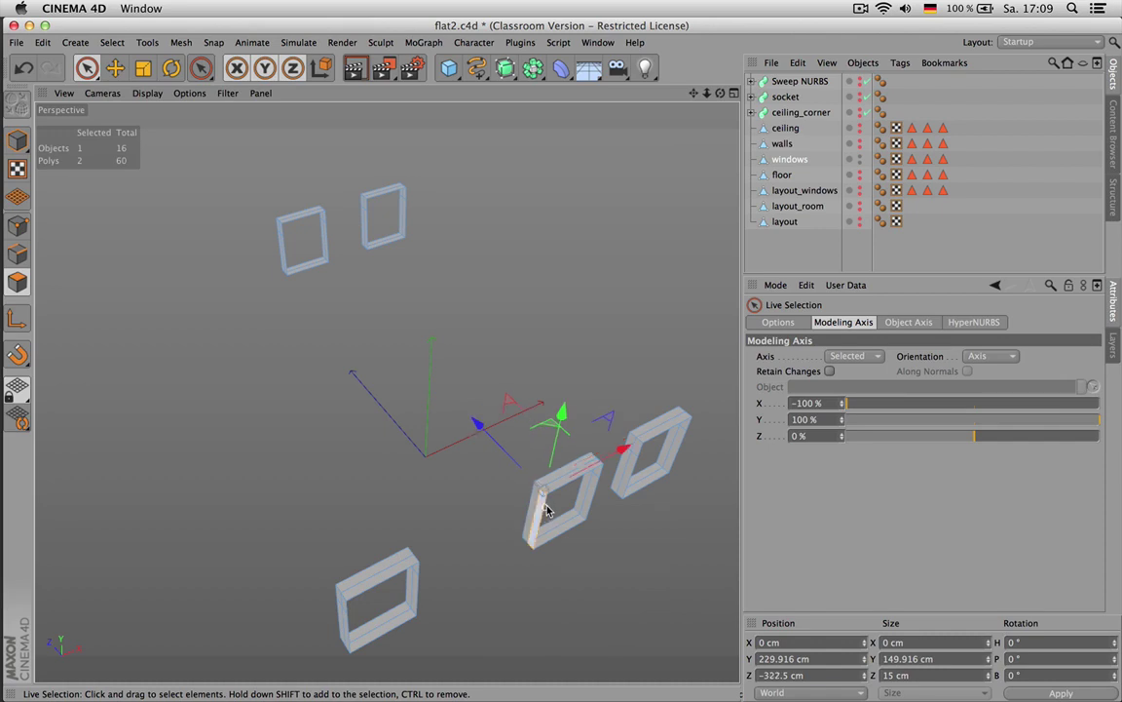
{"action": "left_click", "coordinate": [636, 462], "text": "shift"}
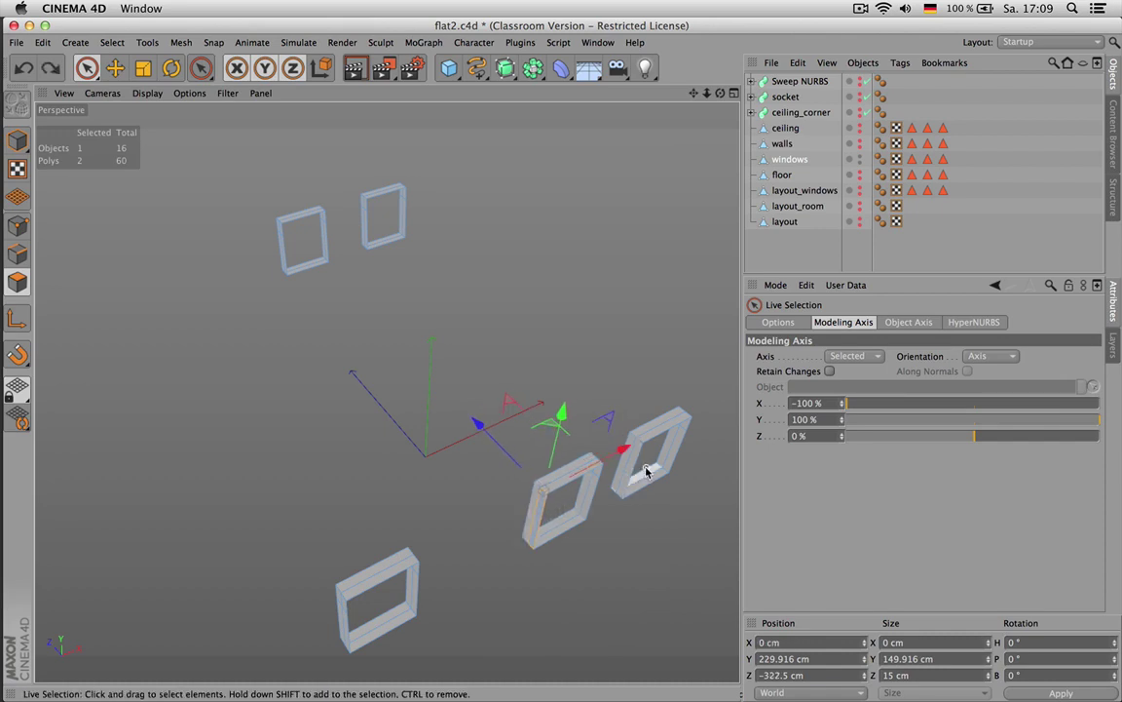
{"action": "left_click", "coordinate": [437, 309]}
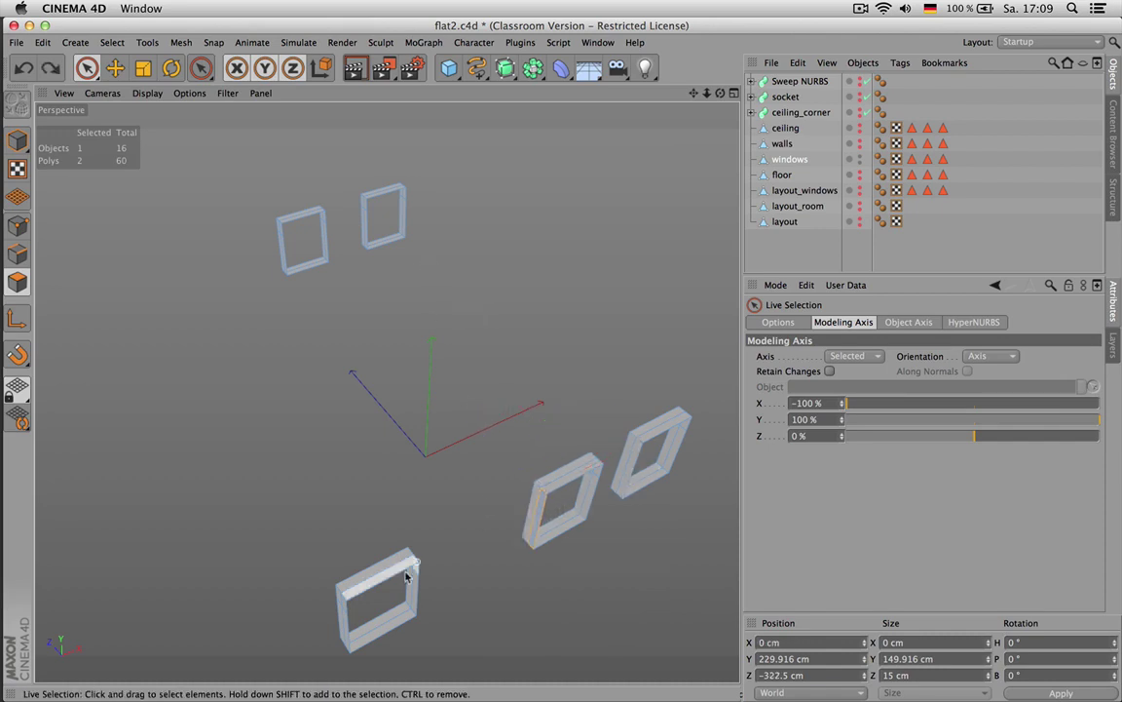
Melt the split side polygons on the other front windows and the opposite side of the middle one
{"action": "left_click_drag", "start_coordinate": [400, 591], "coordinate": [491, 446], "text": "alt"}
{"action": "left_click", "coordinate": [484, 434]}
{"action": "left_click", "coordinate": [432, 459]}
{"action": "left_click", "coordinate": [417, 458], "text": "shift"}
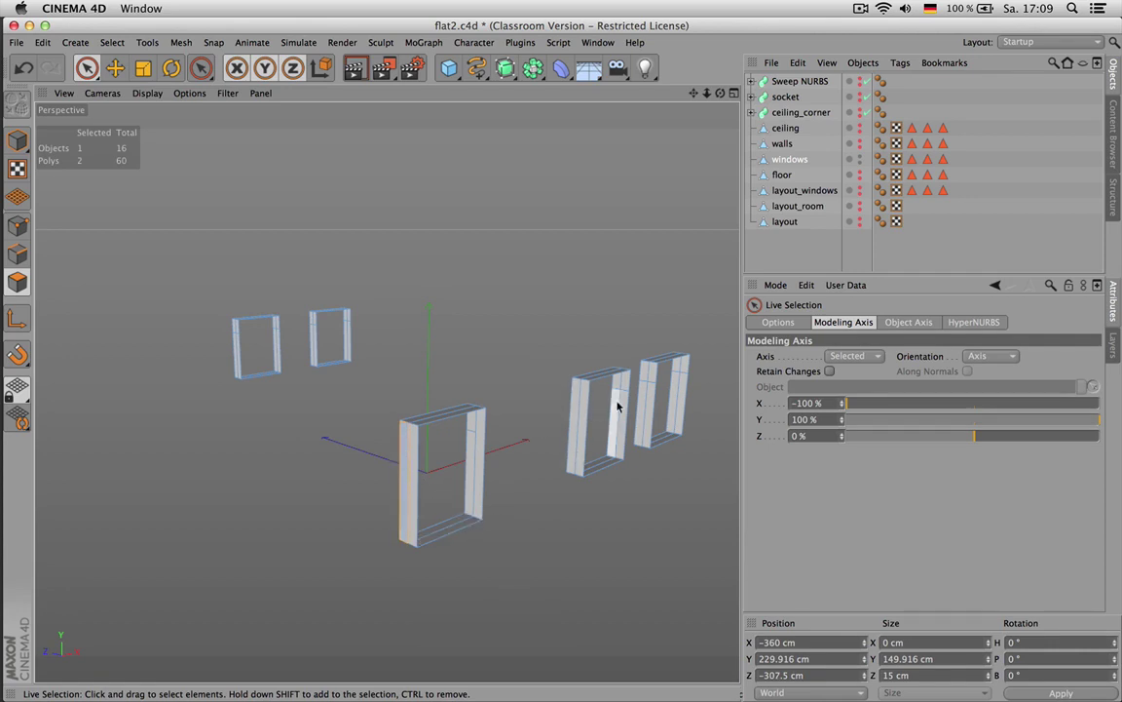
{"action": "left_click_drag", "start_coordinate": [625, 385], "coordinate": [622, 400]}
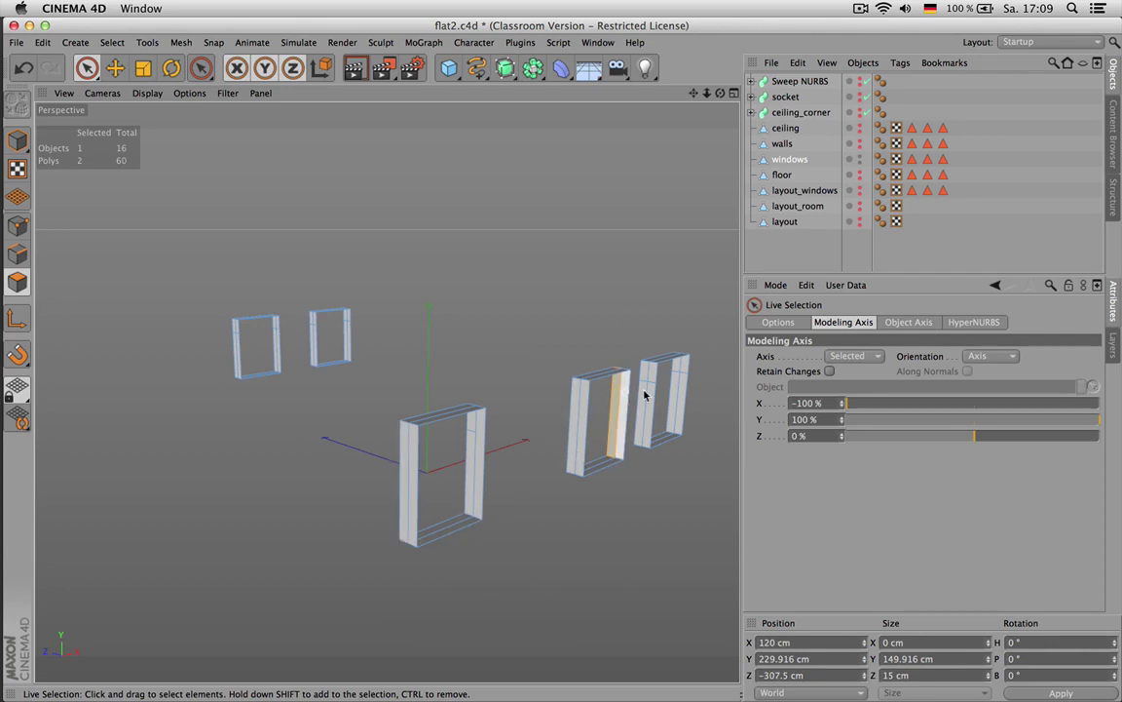
{"action": "left_click", "coordinate": [647, 392]}
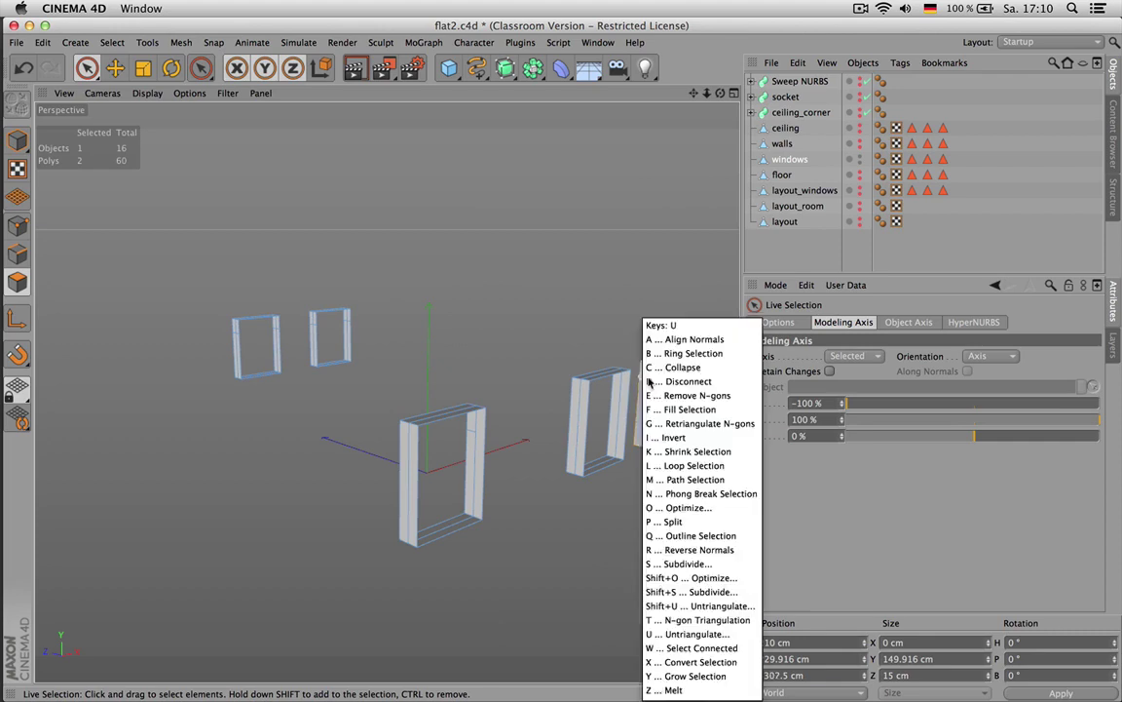
{"action": "left_click", "coordinate": [687, 382]}
{"action": "left_click", "coordinate": [672, 376]}
Melt the split side polygon strips on both sides of the narrower rear window
{"action": "scroll", "coordinate": [329, 323], "scroll_direction": "up", "scroll_amount": 4}
{"action": "scroll", "coordinate": [328, 324], "scroll_direction": "up", "scroll_amount": 5}
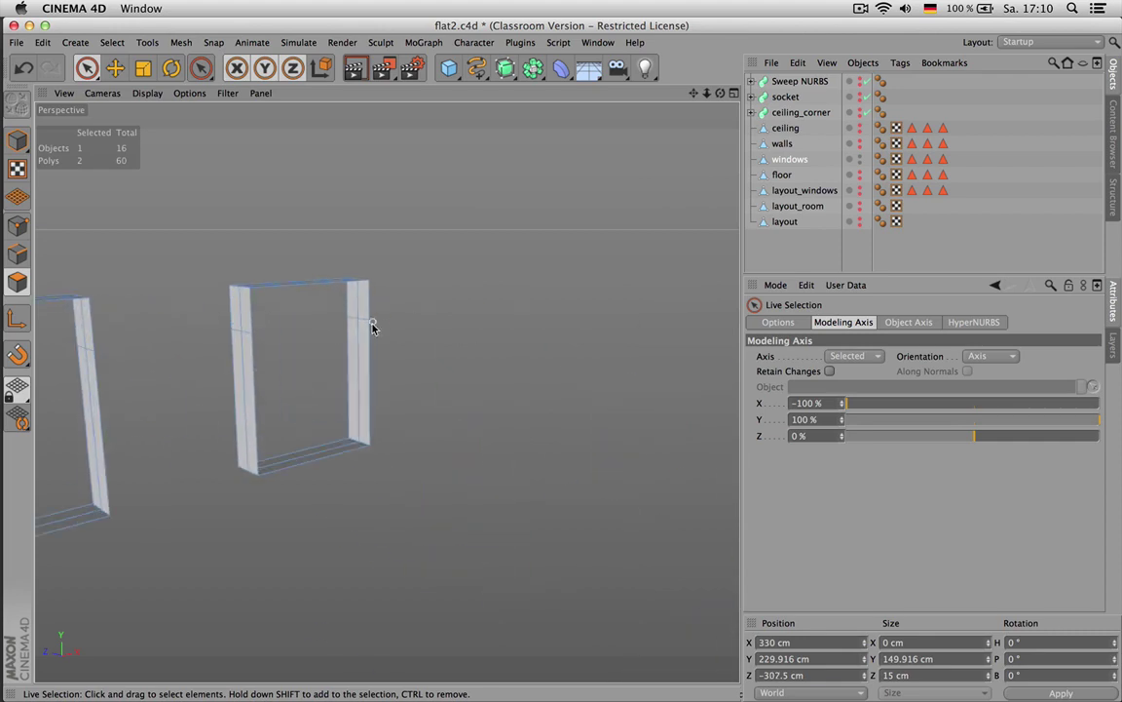
{"action": "left_click", "coordinate": [349, 330]}
{"action": "left_click", "coordinate": [347, 325]}
{"action": "key", "text": "u"}
{"action": "key", "text": "z"}
{"action": "left_click", "coordinate": [253, 337]}
{"action": "key", "text": "u"}
{"action": "key", "text": "z"}
{"action": "left_click", "coordinate": [235, 339]}
{"action": "key", "text": "u"}
{"action": "key", "text": "z"}
{"action": "scroll", "coordinate": [374, 334], "scroll_direction": "down", "scroll_amount": 4}
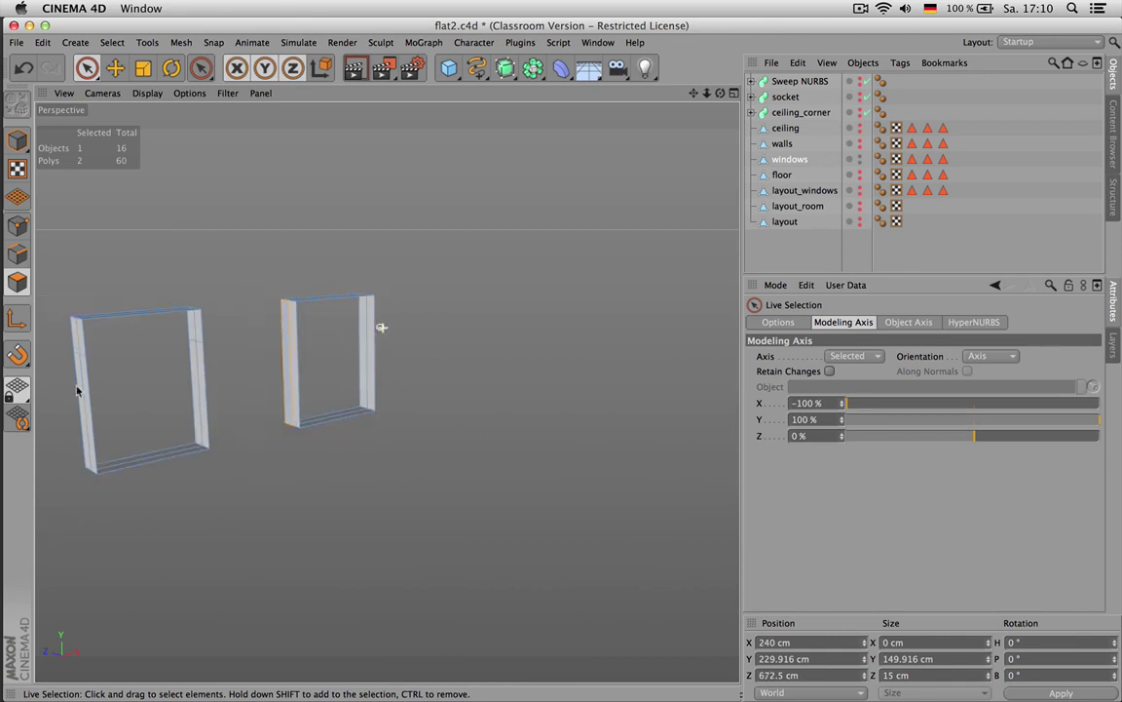
Melt the split side polygon strips on both sides of the wider rear window
{"action": "scroll", "coordinate": [77, 376], "scroll_direction": "up", "scroll_amount": 4}
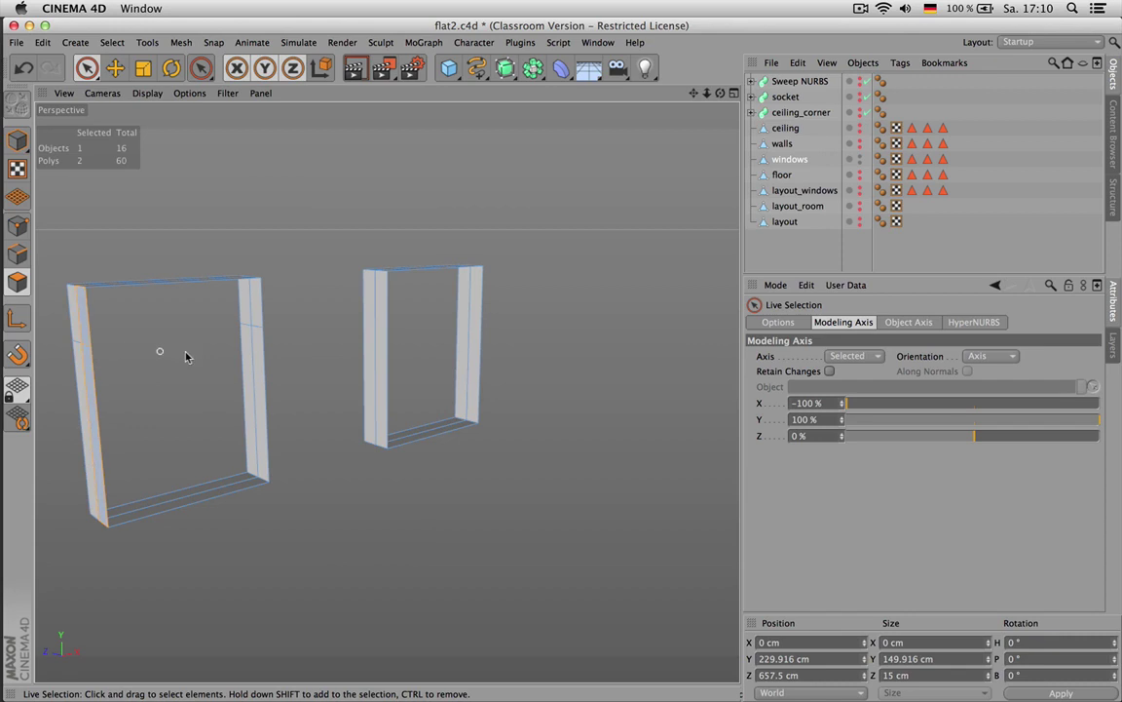
{"action": "left_click", "coordinate": [259, 329]}
{"action": "key", "text": "u"}
{"action": "key", "text": "z"}
{"action": "left_click", "coordinate": [245, 330]}
{"action": "key", "text": "u"}
{"action": "key", "text": "z"}
{"action": "left_click", "coordinate": [68, 345]}
{"action": "scroll", "coordinate": [222, 345], "scroll_direction": "down", "scroll_amount": 4}
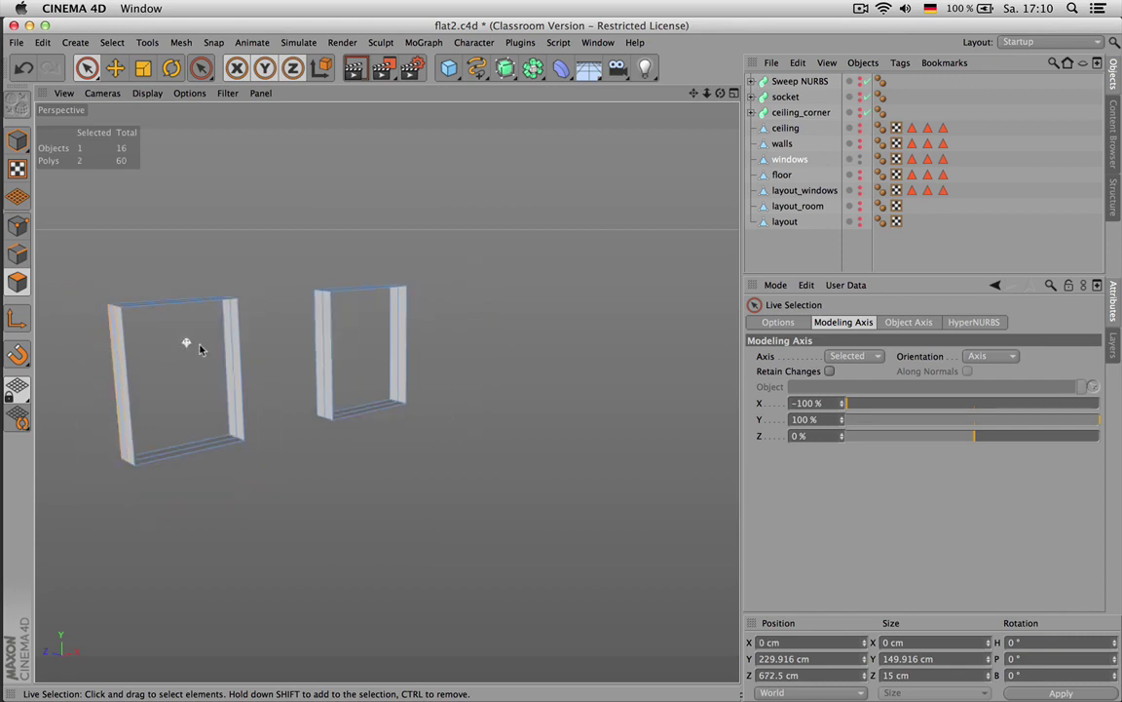
Delete the leftover points partway up the sides of both rear windows, using point mode and Rectangle Selection
{"action": "key", "text": "Return"}
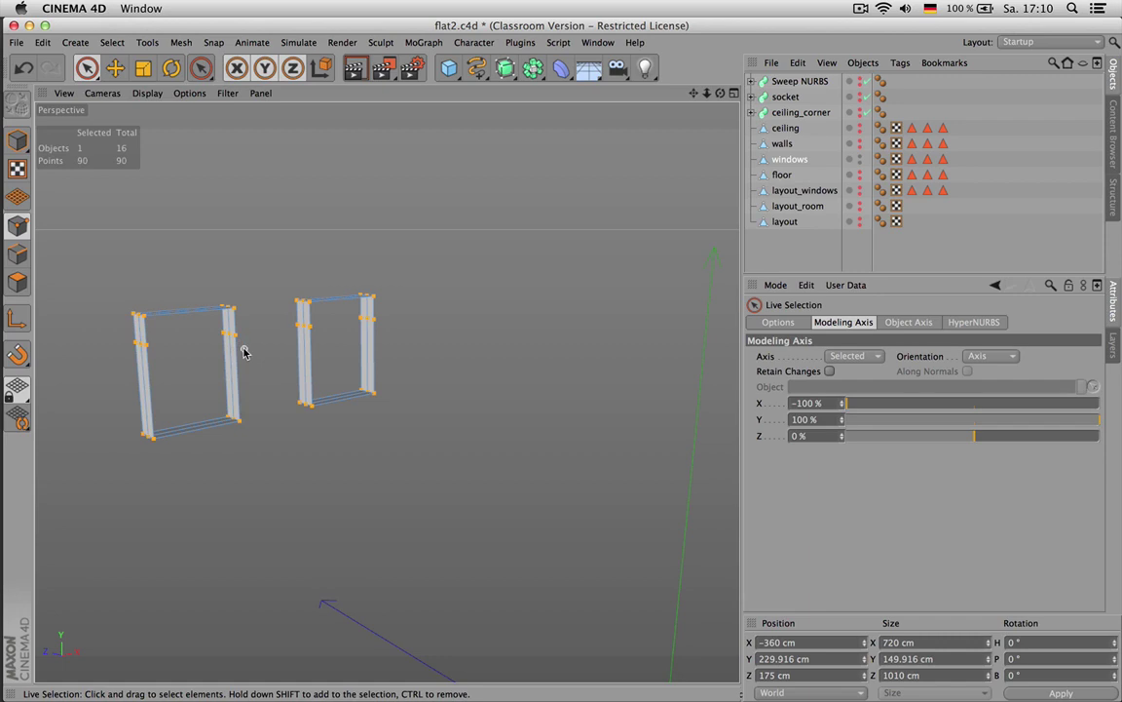
{"action": "scroll", "coordinate": [179, 338], "scroll_direction": "up", "scroll_amount": 4}
{"action": "key", "text": "0"}
{"action": "scroll", "coordinate": [178, 343], "scroll_direction": "down", "scroll_amount": 2}
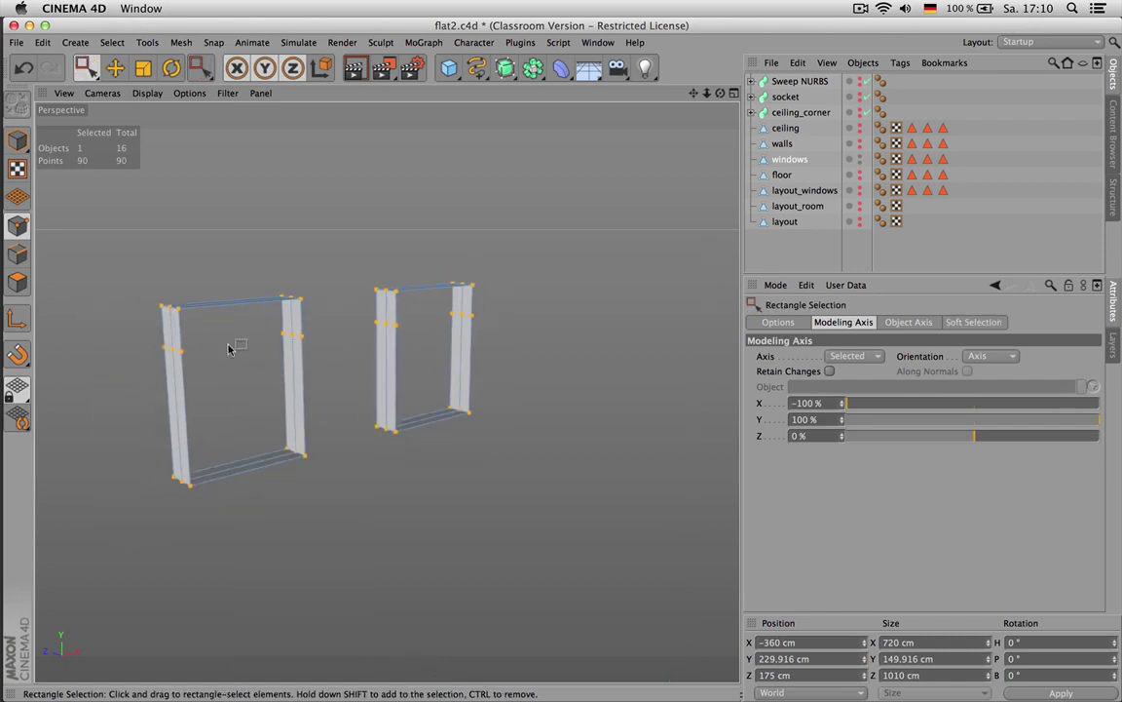
{"action": "left_click_drag", "start_coordinate": [146, 334], "coordinate": [190, 359]}
{"action": "key", "text": "Delete"}
{"action": "left_click_drag", "start_coordinate": [367, 312], "coordinate": [487, 323]}
{"action": "key", "text": "Delete"}
{"action": "key", "text": "Delete"}
{"action": "scroll", "coordinate": [400, 326], "scroll_direction": "down", "scroll_amount": 10}
{"action": "scroll", "coordinate": [518, 420], "scroll_direction": "up", "scroll_amount": 5}
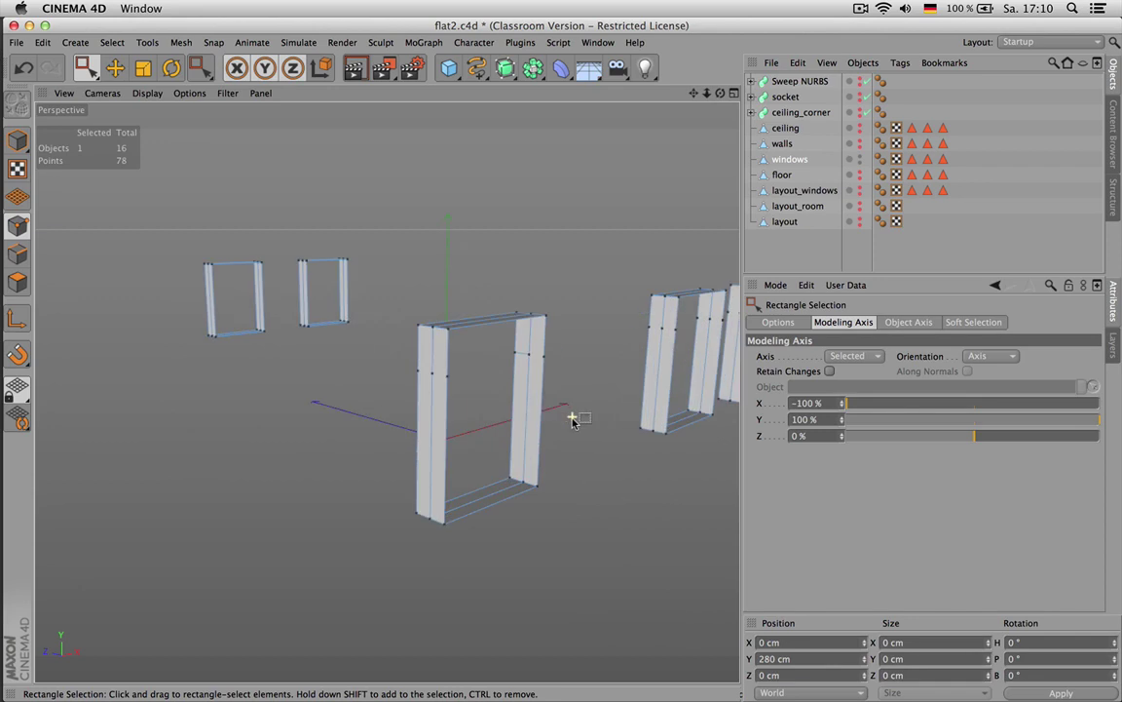
Delete the leftover points on one side of the nearest front window and melt the split polygons on its opposite side
{"action": "left_click_drag", "start_coordinate": [366, 319], "coordinate": [425, 352]}
{"action": "key", "text": "Delete"}
{"action": "mouse_move", "coordinate": [506, 343]}
{"action": "left_mouse_down"}
{"action": "mouse_move", "coordinate": [550, 368]}
{"action": "mouse_move", "coordinate": [521, 356]}
{"action": "left_mouse_up"}
{"action": "key", "text": "Return"}
{"action": "key", "text": "Return"}
{"action": "key", "text": "9"}
{"action": "key", "text": "u"}
{"action": "key", "text": "z"}
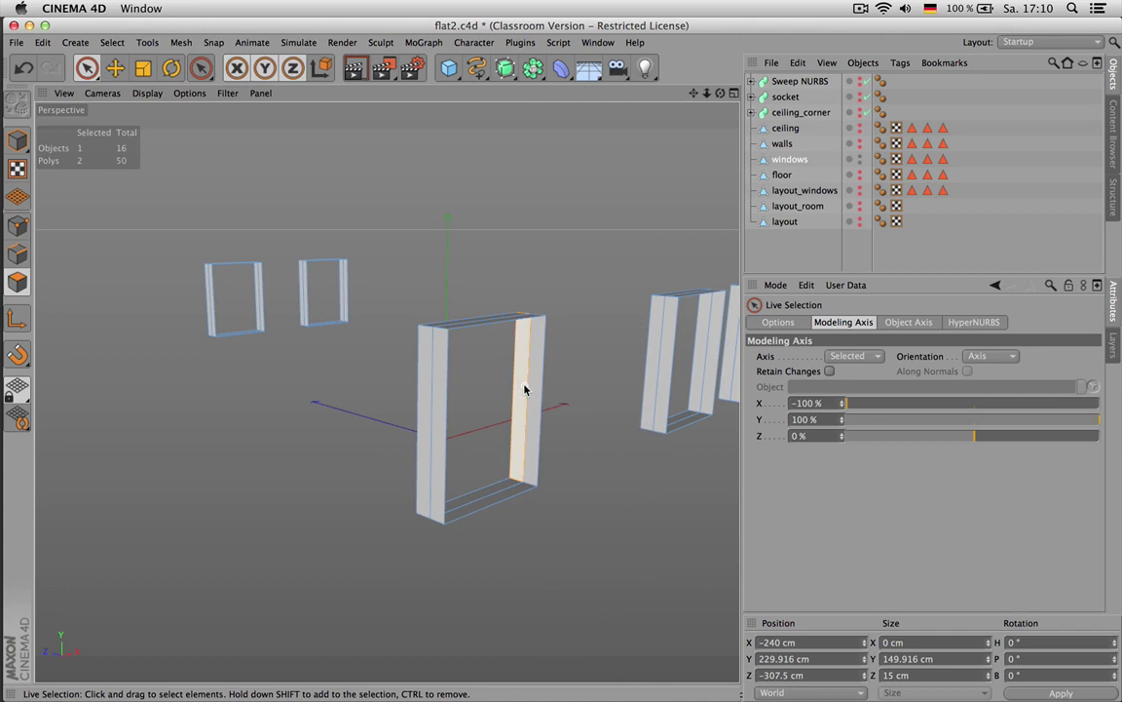
Rectangle-select and delete the leftover points partway up the sides of the front windows
{"action": "key", "text": "Return"}
{"action": "key", "text": "0"}
{"action": "left_click_drag", "start_coordinate": [488, 346], "coordinate": [556, 378]}
{"action": "key", "text": "Delete"}
{"action": "scroll", "coordinate": [514, 383], "scroll_direction": "down", "scroll_amount": 3}
{"action": "scroll", "coordinate": [626, 343], "scroll_direction": "up", "scroll_amount": 5}
{"action": "left_click_drag", "start_coordinate": [572, 325], "coordinate": [726, 340]}
{"action": "key", "text": "Delete"}
{"action": "key", "text": "Delete"}
{"action": "scroll", "coordinate": [646, 348], "scroll_direction": "down", "scroll_amount": 3}
Select and delete the remaining row of leftover points in the Right view, and return to the Perspective view
{"action": "middle_click", "coordinate": [664, 421]}
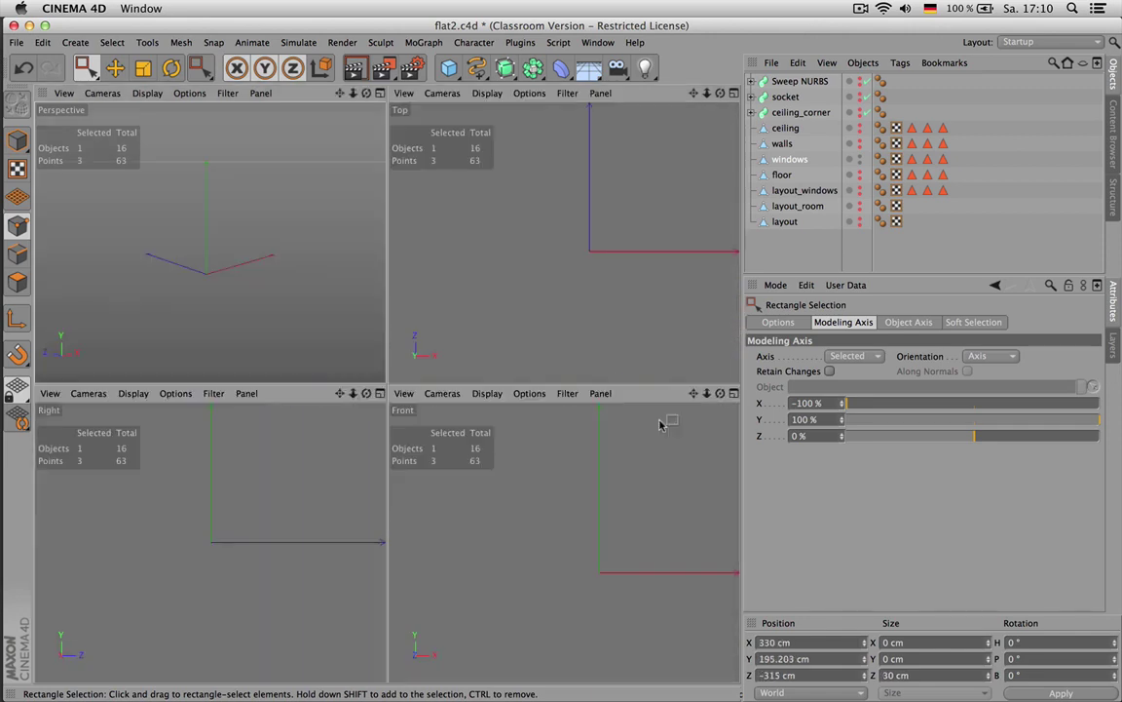
{"action": "middle_click", "coordinate": [285, 503]}
{"action": "left_click_drag", "start_coordinate": [122, 254], "coordinate": [271, 293]}
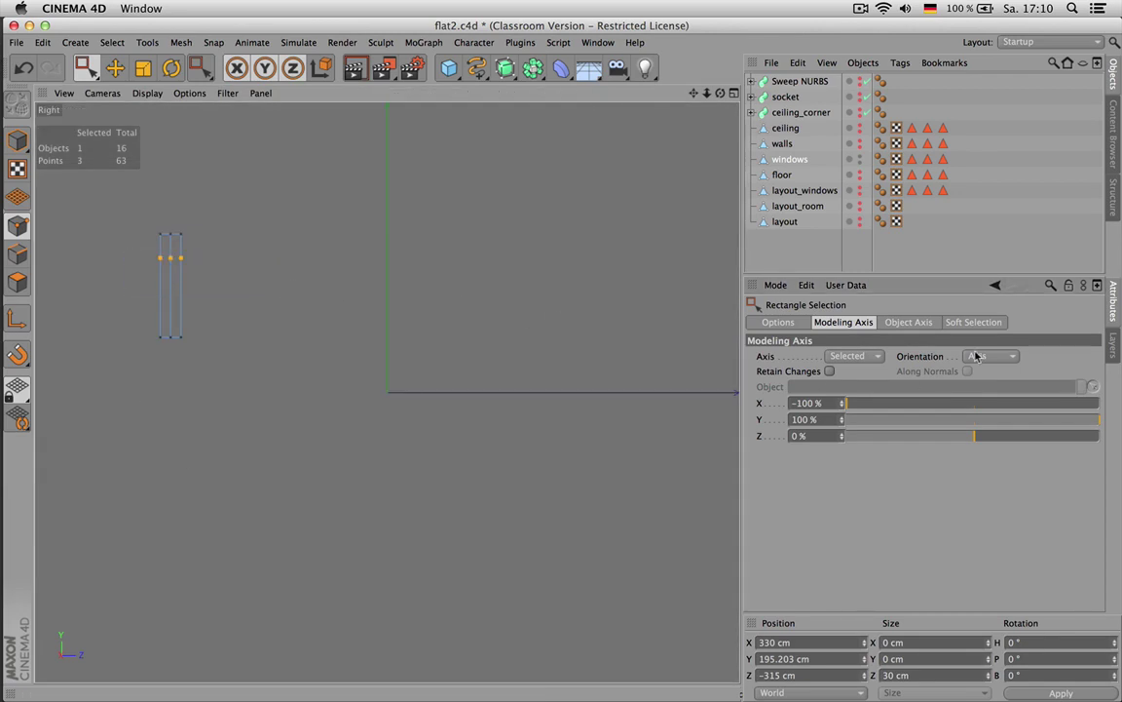
{"action": "left_click", "coordinate": [778, 322]}
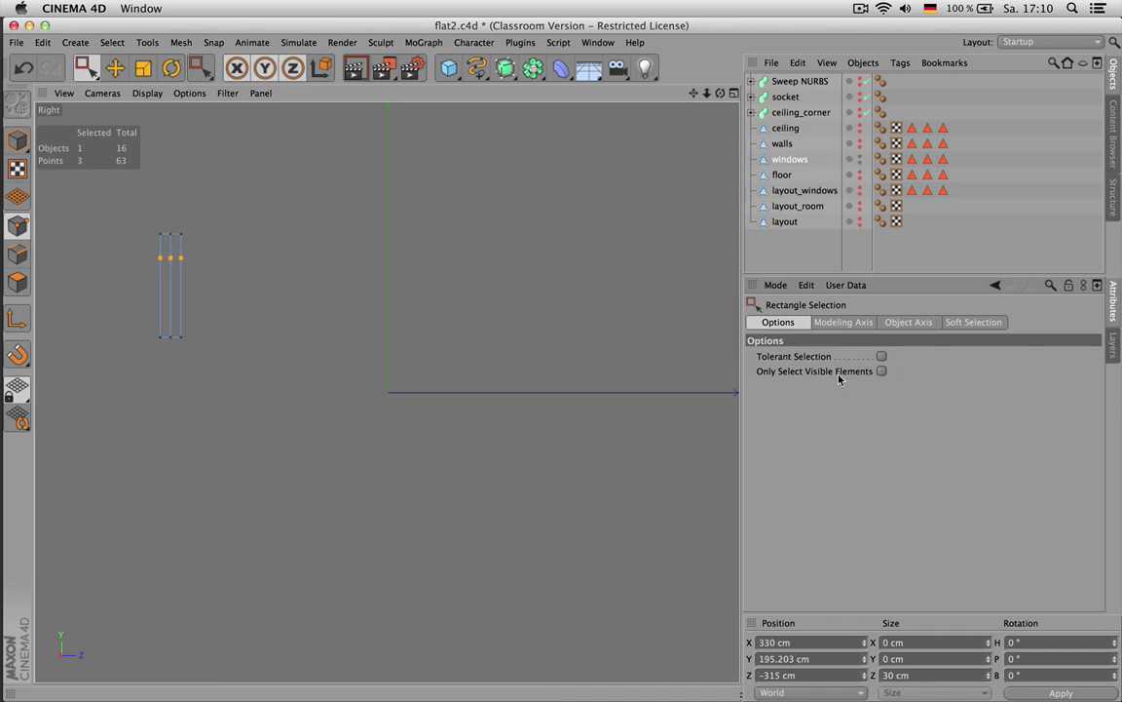
{"action": "key", "text": "Delete"}
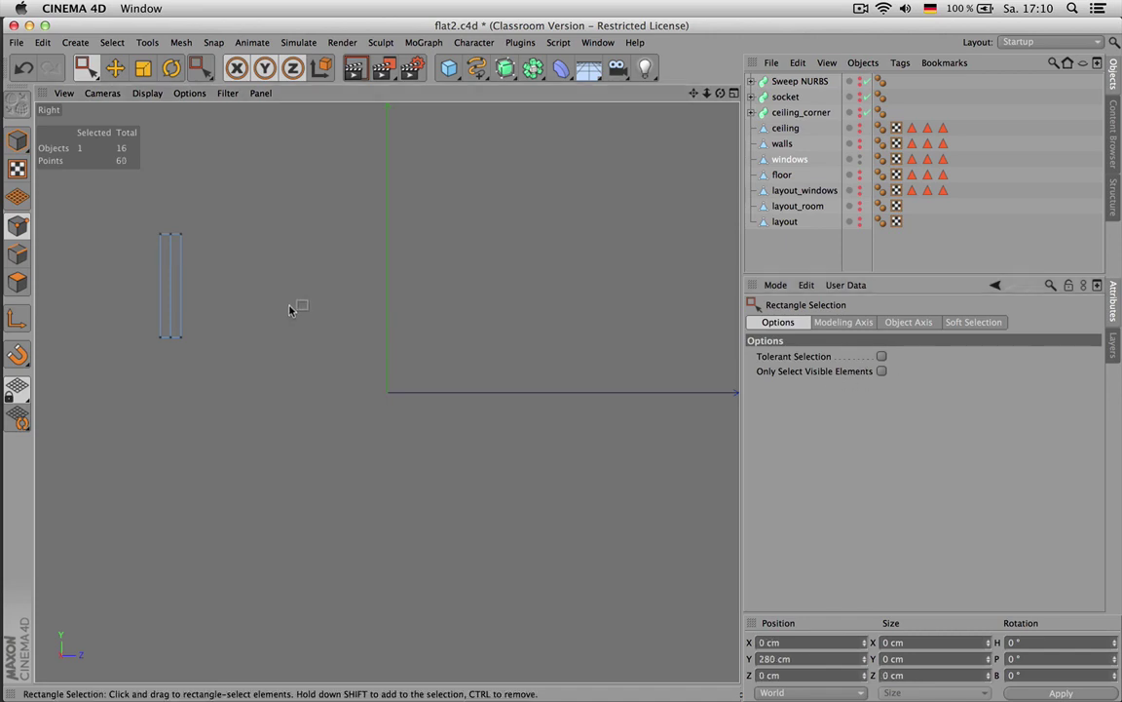
{"action": "middle_click", "coordinate": [288, 310]}
{"action": "middle_click", "coordinate": [177, 265]}
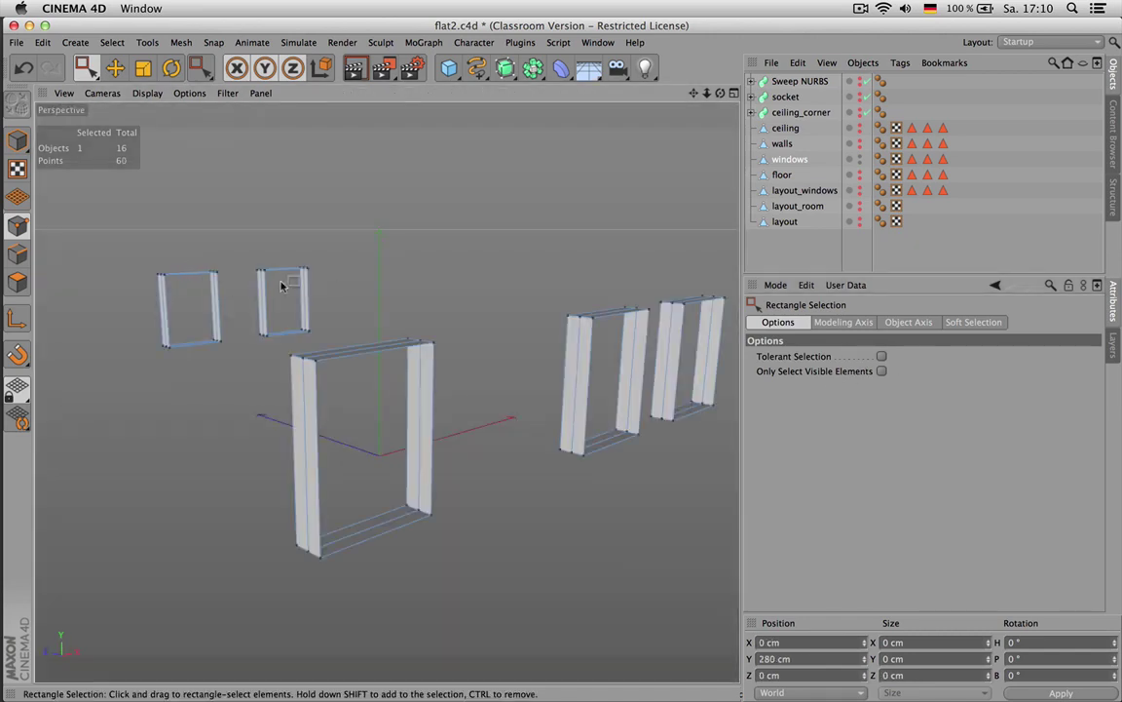
Select the middle edge loop around all five window reveals in edge mode using Loop Selection
{"action": "key", "text": "Return"}
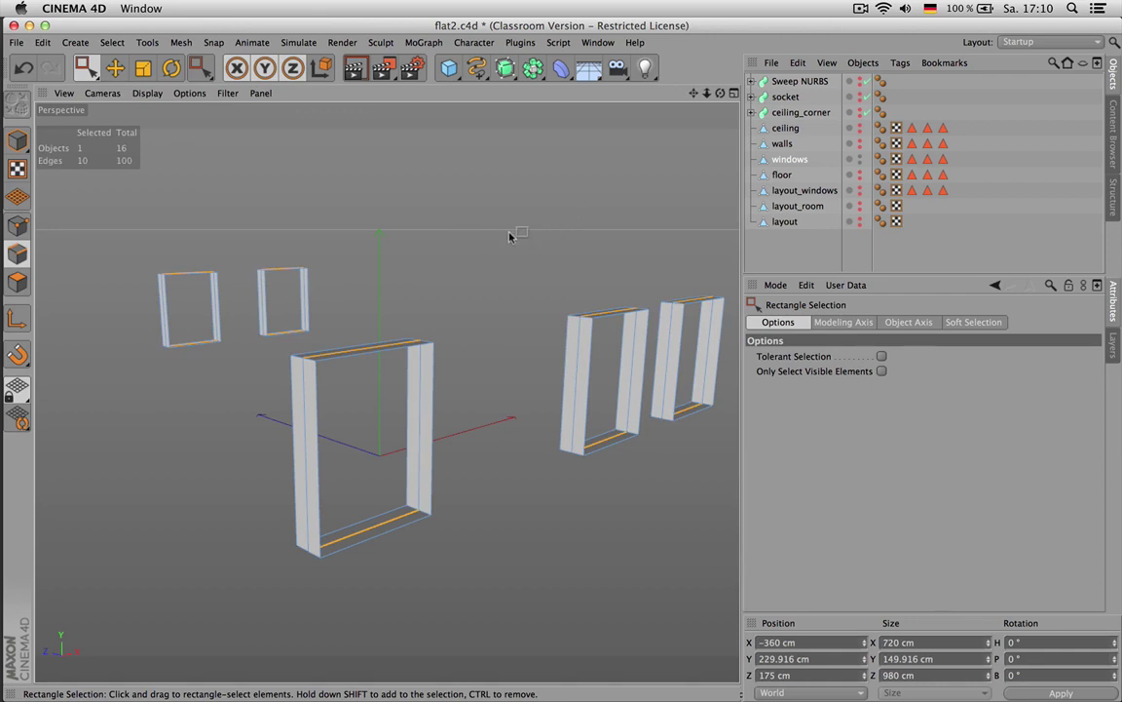
{"action": "key", "text": "u"}
{"action": "key", "text": "l"}
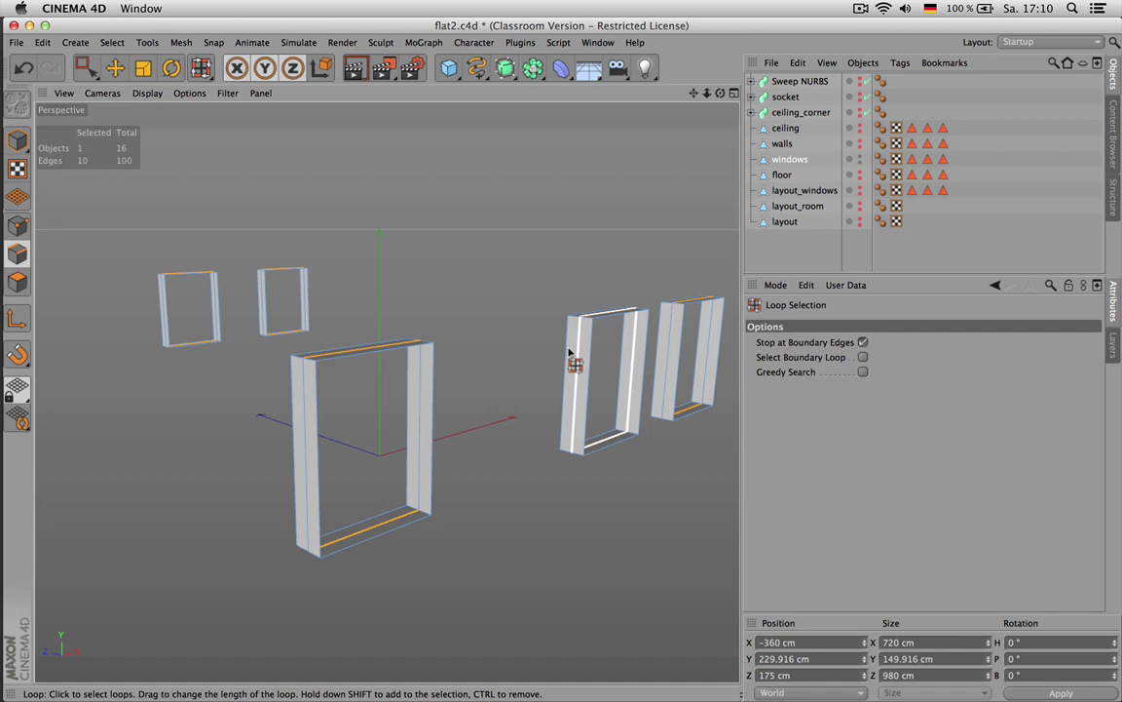
{"action": "left_click", "coordinate": [569, 352]}
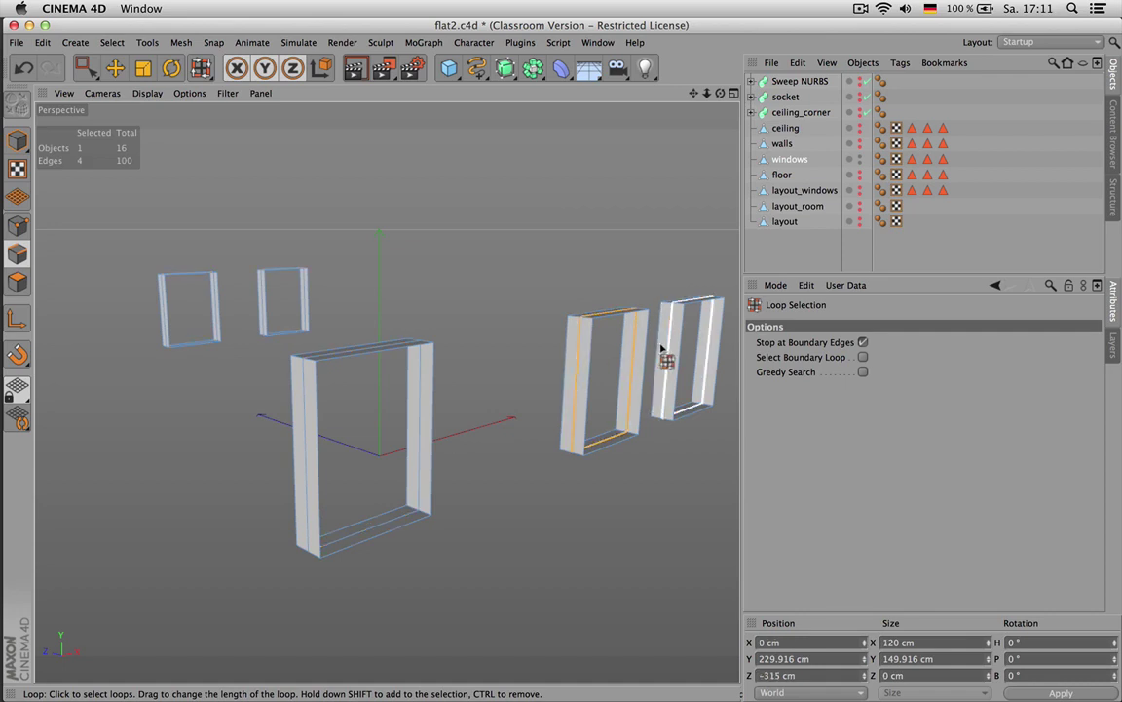
{"action": "left_click", "coordinate": [662, 345], "text": "shift"}
{"action": "left_click", "coordinate": [292, 419], "text": "shift"}
{"action": "scroll", "coordinate": [147, 313], "scroll_direction": "up", "scroll_amount": 3}
{"action": "left_click", "coordinate": [162, 313], "text": "shift"}
{"action": "left_click", "coordinate": [338, 306], "text": "shift"}
{"action": "scroll", "coordinate": [416, 283], "scroll_direction": "down", "scroll_amount": 5}
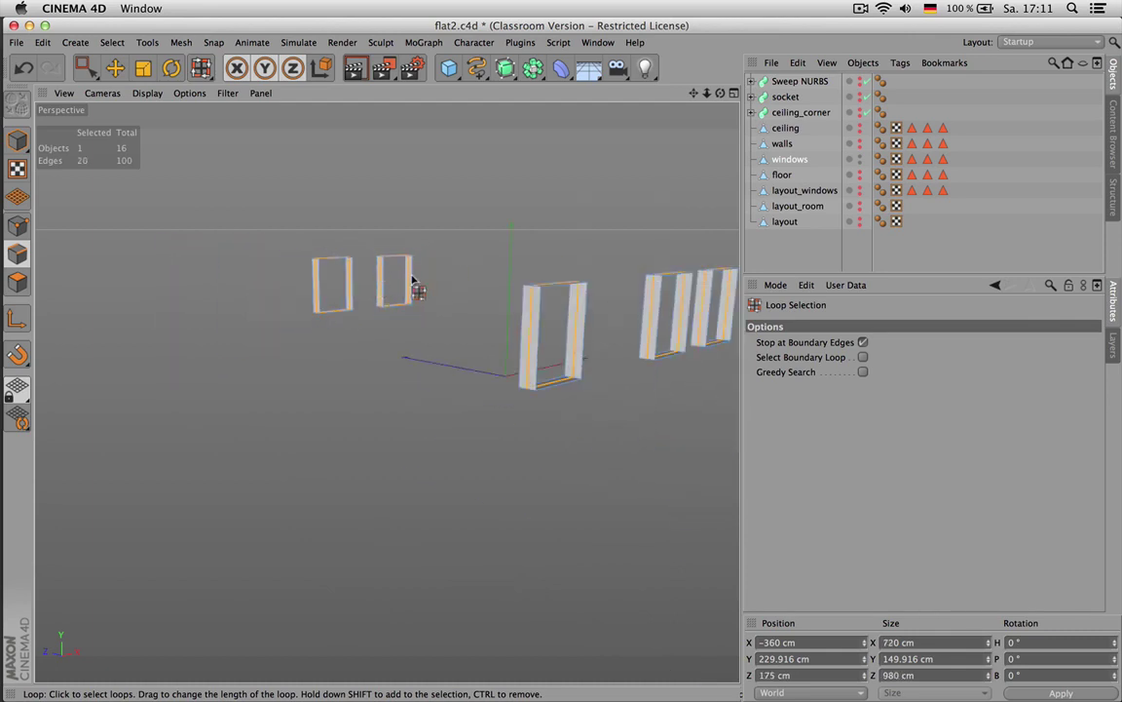
{"action": "left_click_drag", "start_coordinate": [416, 289], "coordinate": [352, 307], "text": "alt"}
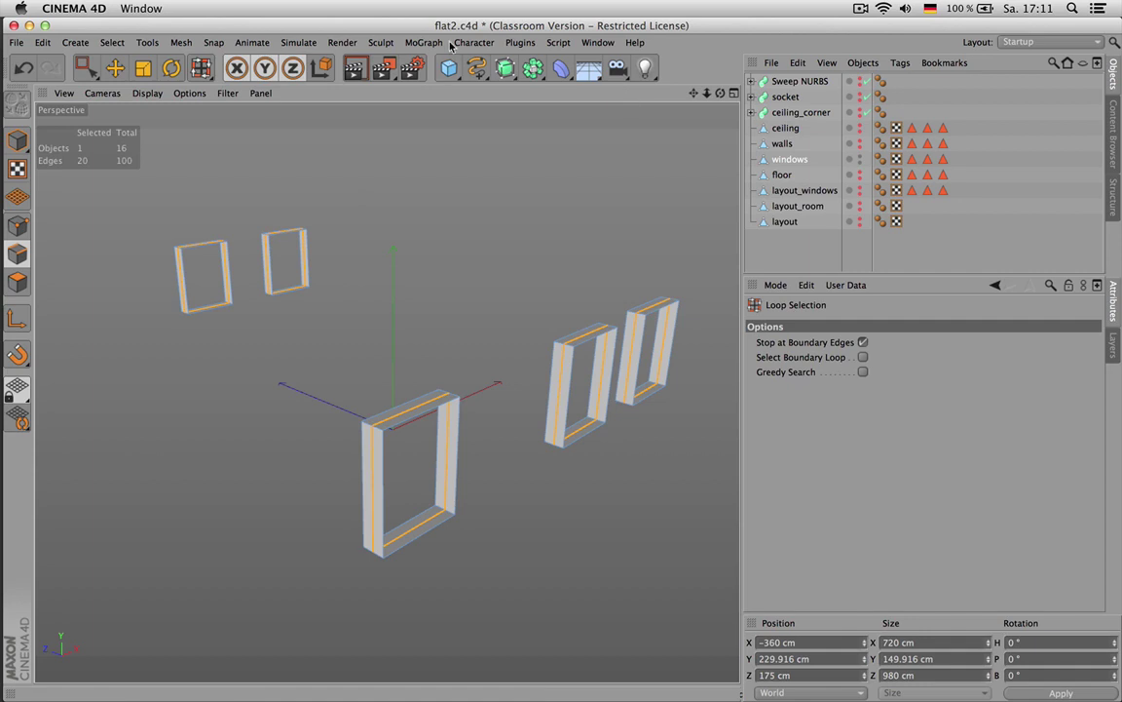
Convert the selected window edge loops to a spline and move it out of the windows object to the top of the object list
{"action": "left_click", "coordinate": [308, 44]}
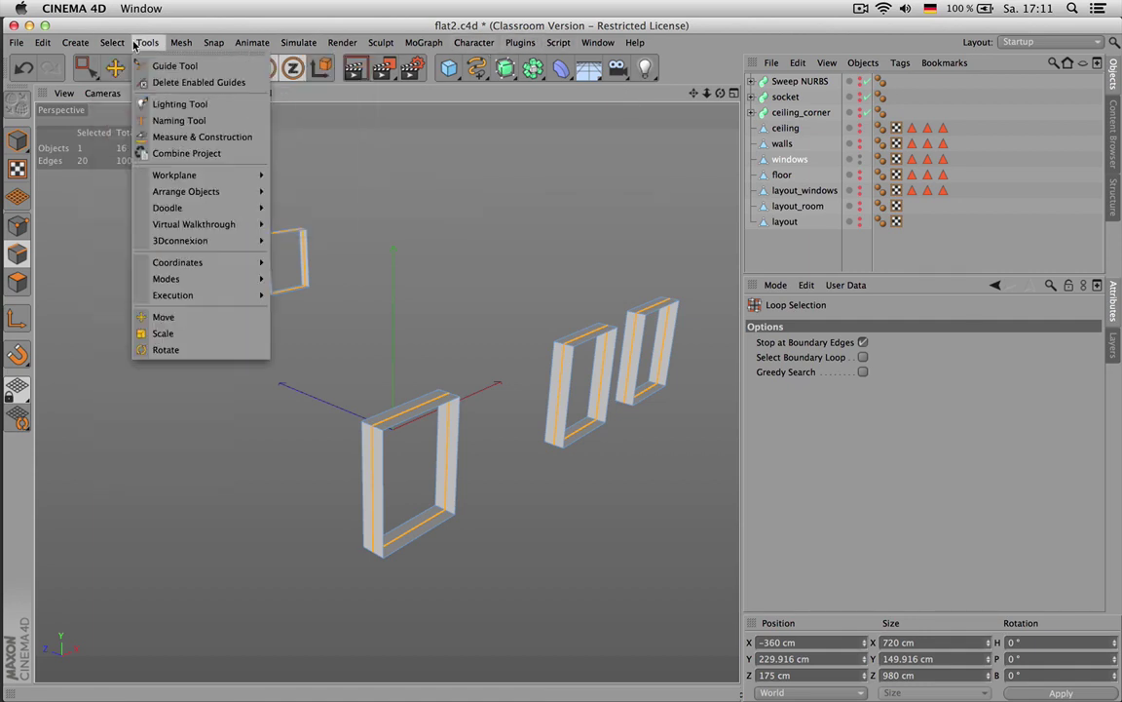
{"action": "mouse_move", "coordinate": [127, 46]}
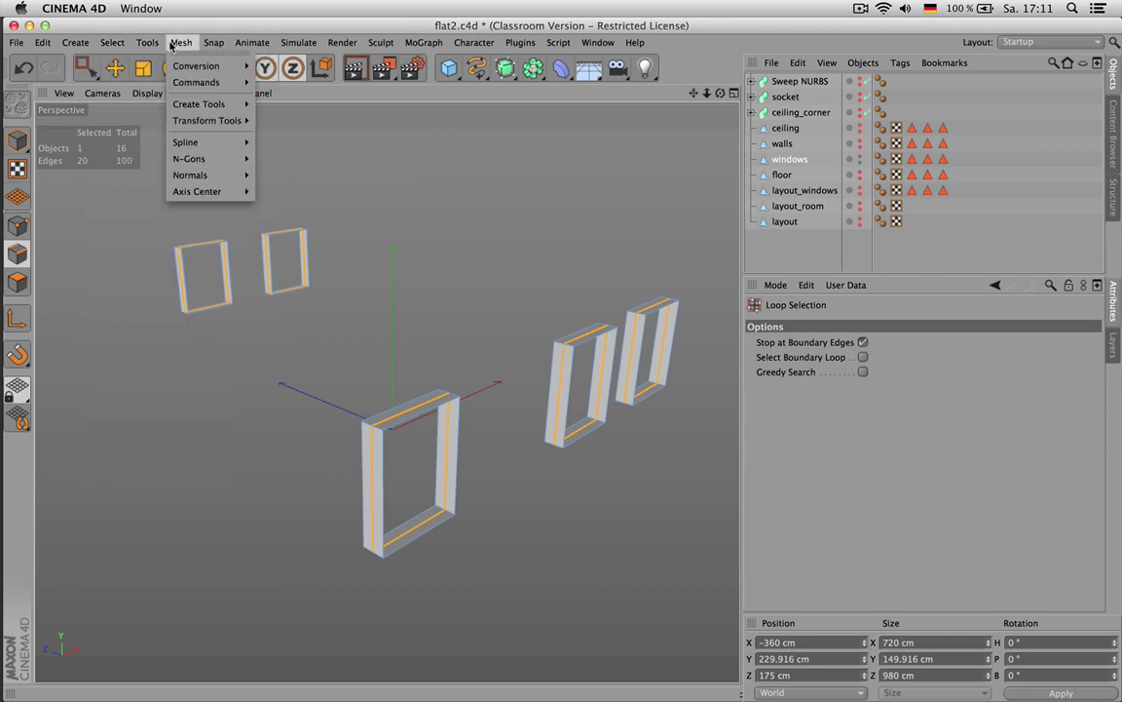
{"action": "mouse_move", "coordinate": [200, 82]}
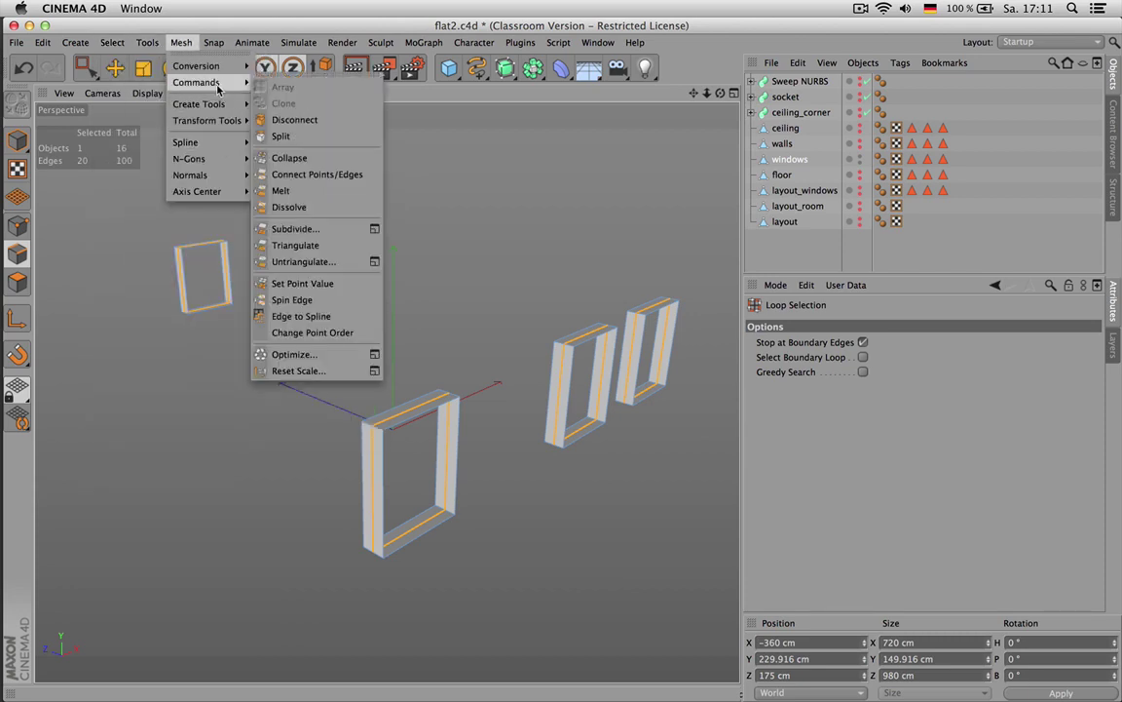
{"action": "left_click", "coordinate": [301, 316]}
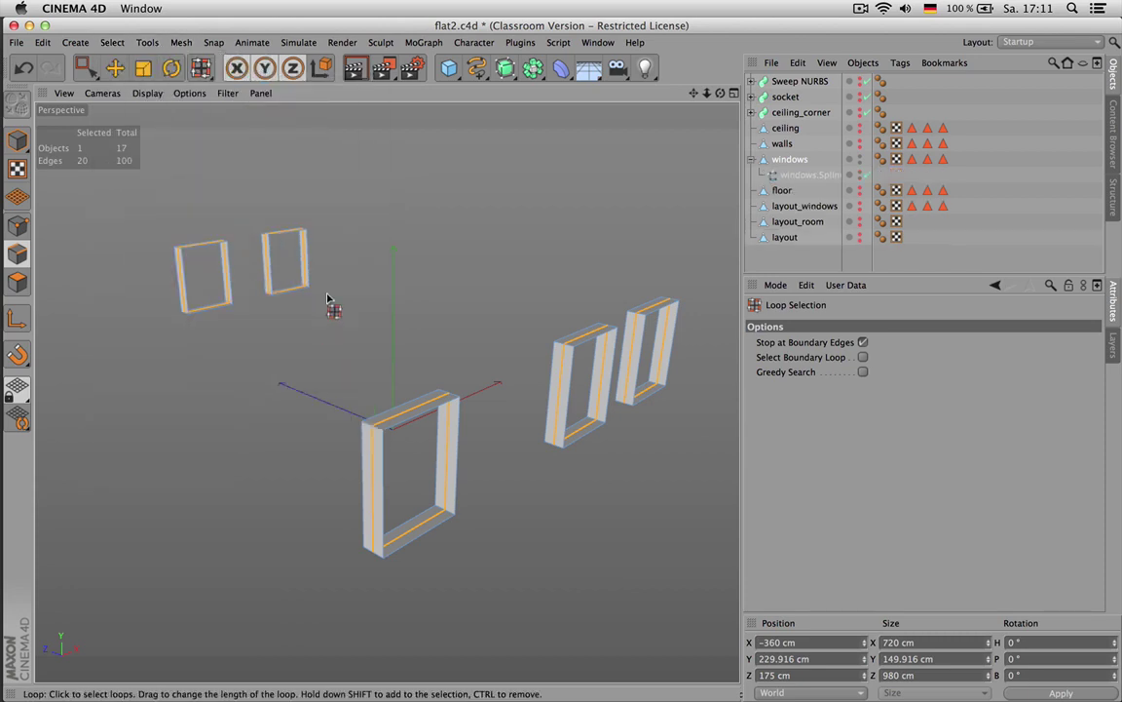
{"action": "left_click", "coordinate": [796, 177]}
{"action": "left_click_drag", "start_coordinate": [791, 92], "coordinate": [788, 81]}
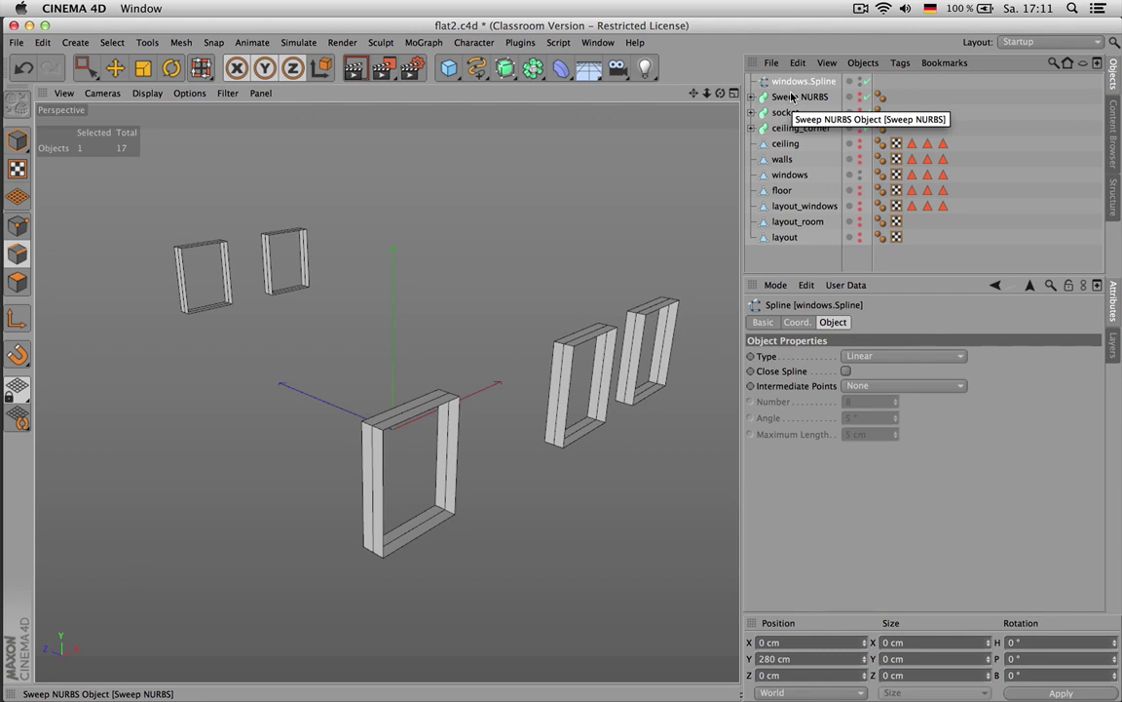
Add an H Shape profile spline and scale it down to about 26.4 cm high and 13.2 cm wide
{"action": "left_click", "coordinate": [478, 72]}
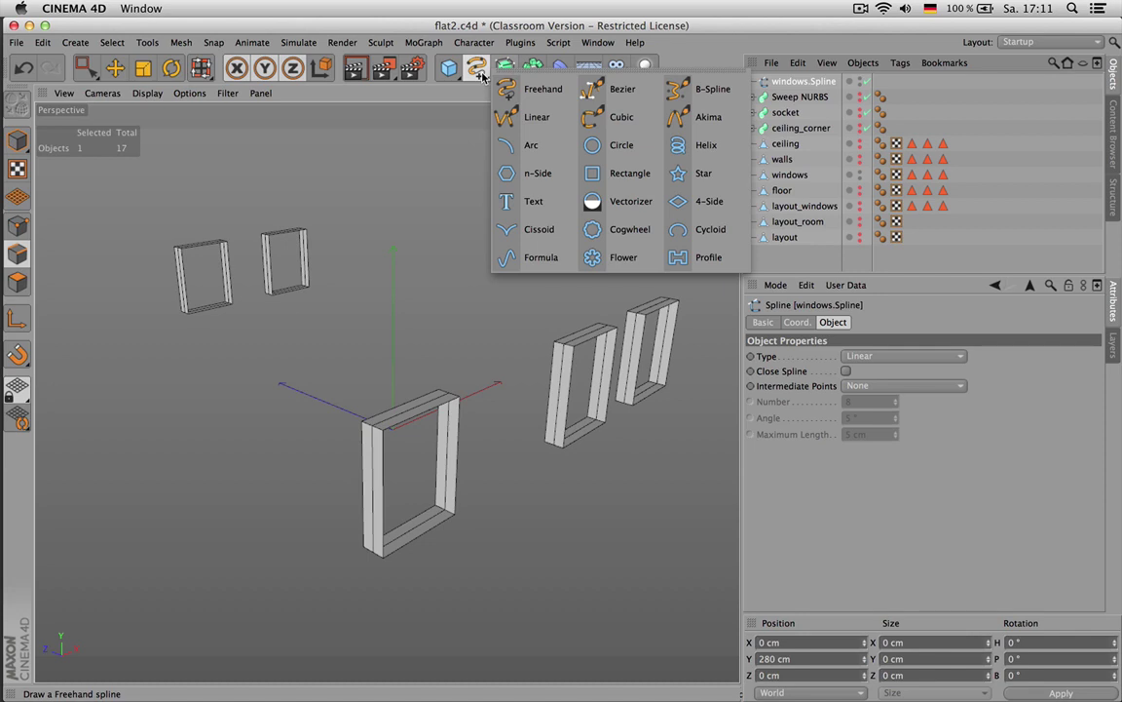
{"action": "left_click", "coordinate": [677, 256]}
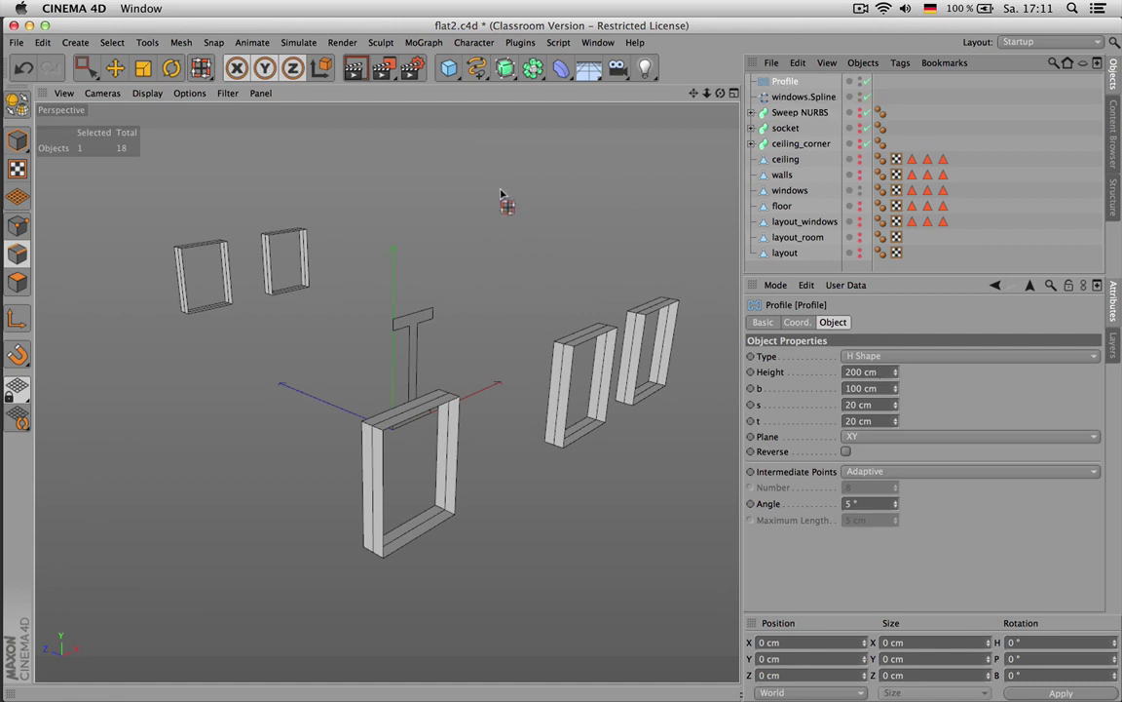
{"action": "key", "text": "t"}
{"action": "left_click_drag", "start_coordinate": [477, 195], "coordinate": [291, 392]}
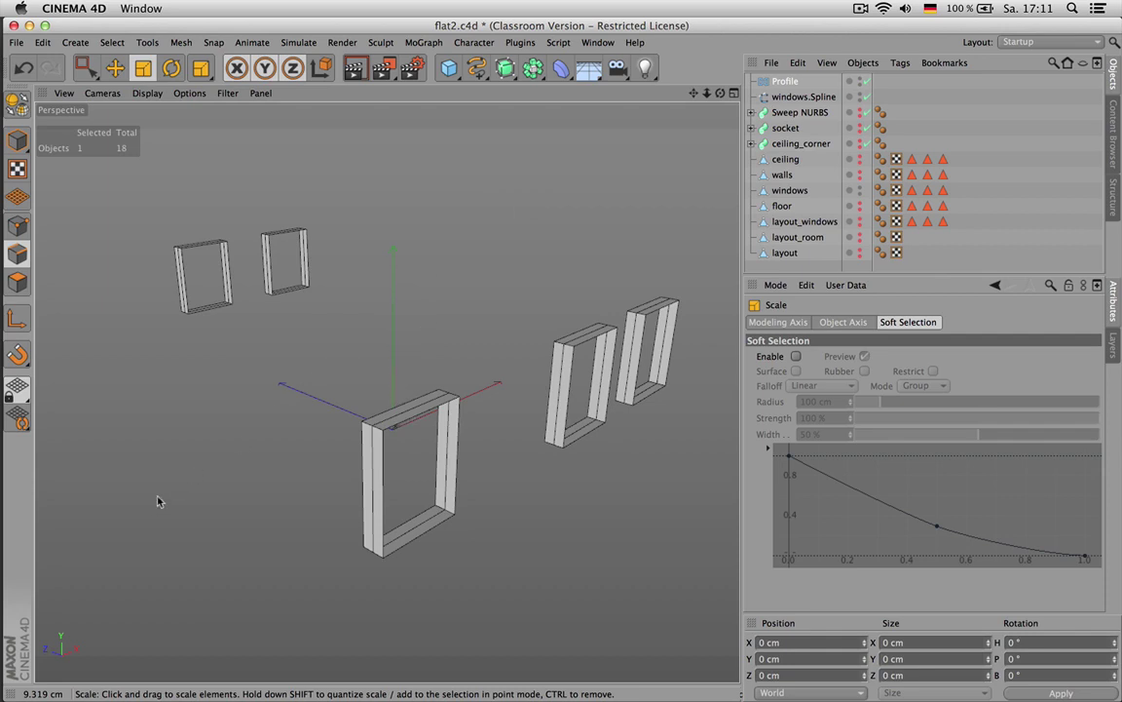
Create a Sweep NURBS containing the H profile as cross section and the windows spline as path
{"action": "left_click", "coordinate": [529, 71]}
{"action": "left_click", "coordinate": [507, 69]}
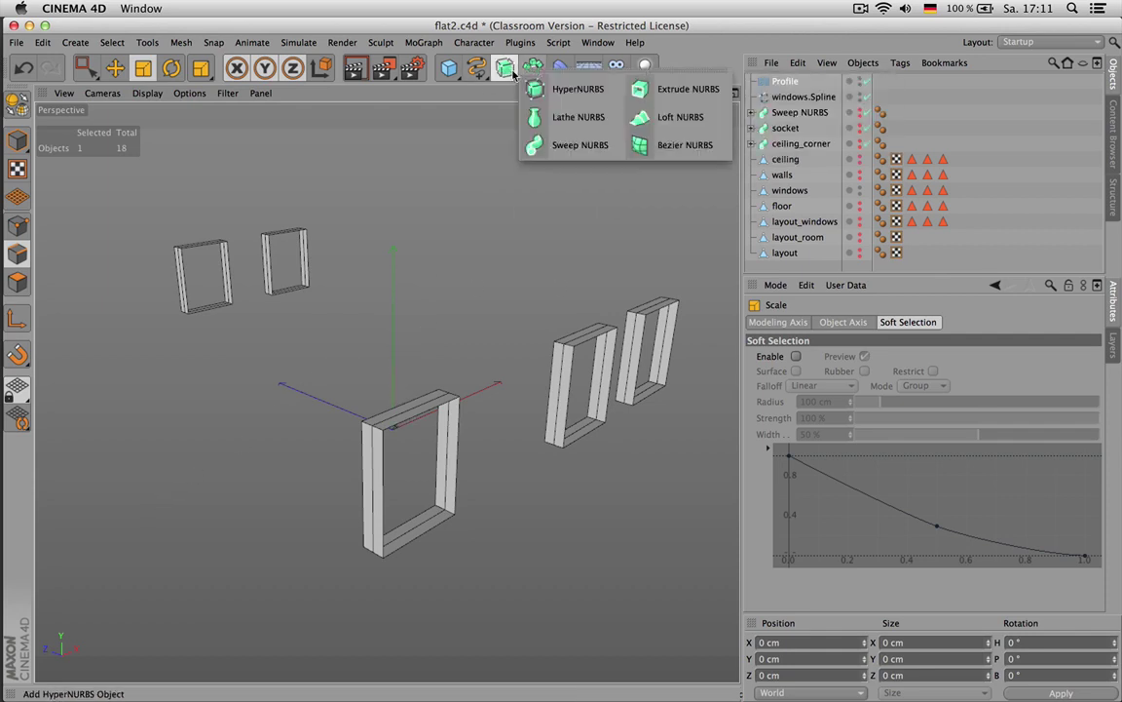
{"action": "left_click", "coordinate": [565, 144]}
{"action": "mouse_move", "coordinate": [784, 96]}
{"action": "left_mouse_down"}
{"action": "mouse_move", "coordinate": [787, 82]}
{"action": "mouse_move", "coordinate": [796, 91]}
{"action": "left_mouse_up"}
{"action": "left_click", "coordinate": [801, 84]}
{"action": "left_click", "coordinate": [801, 98]}
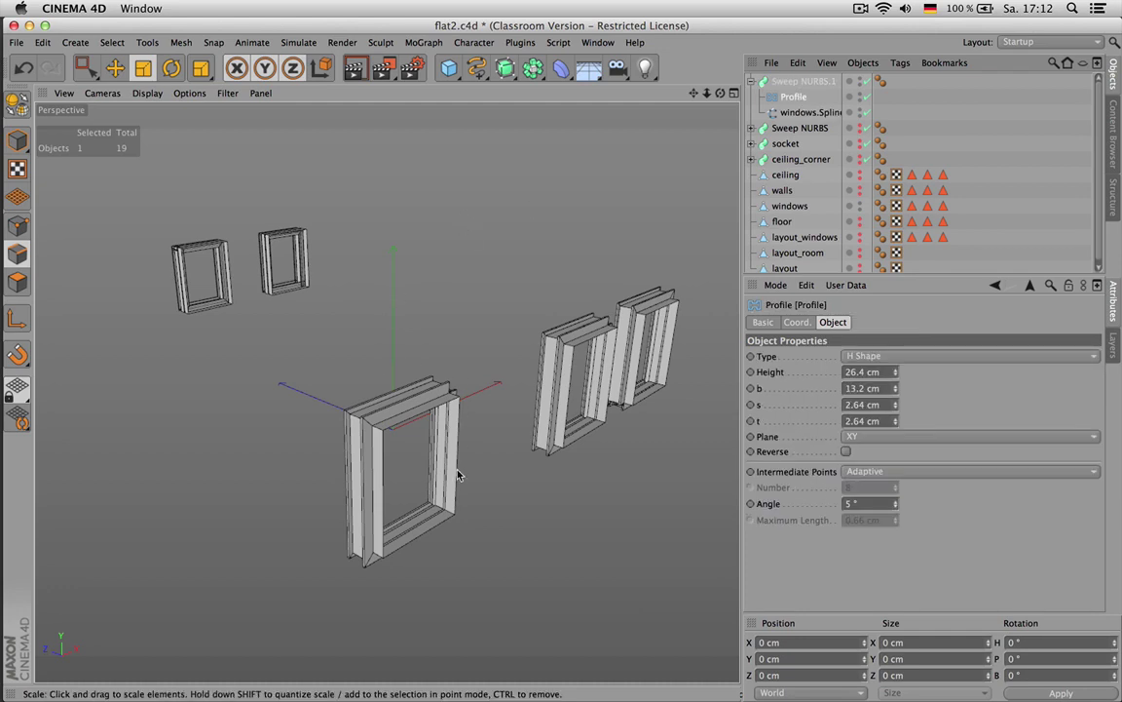
Make the profile spline editable and shift all its points along X to about -33 cm
{"action": "left_click_drag", "start_coordinate": [459, 475], "coordinate": [437, 380], "text": "alt"}
{"action": "key", "text": "Return"}
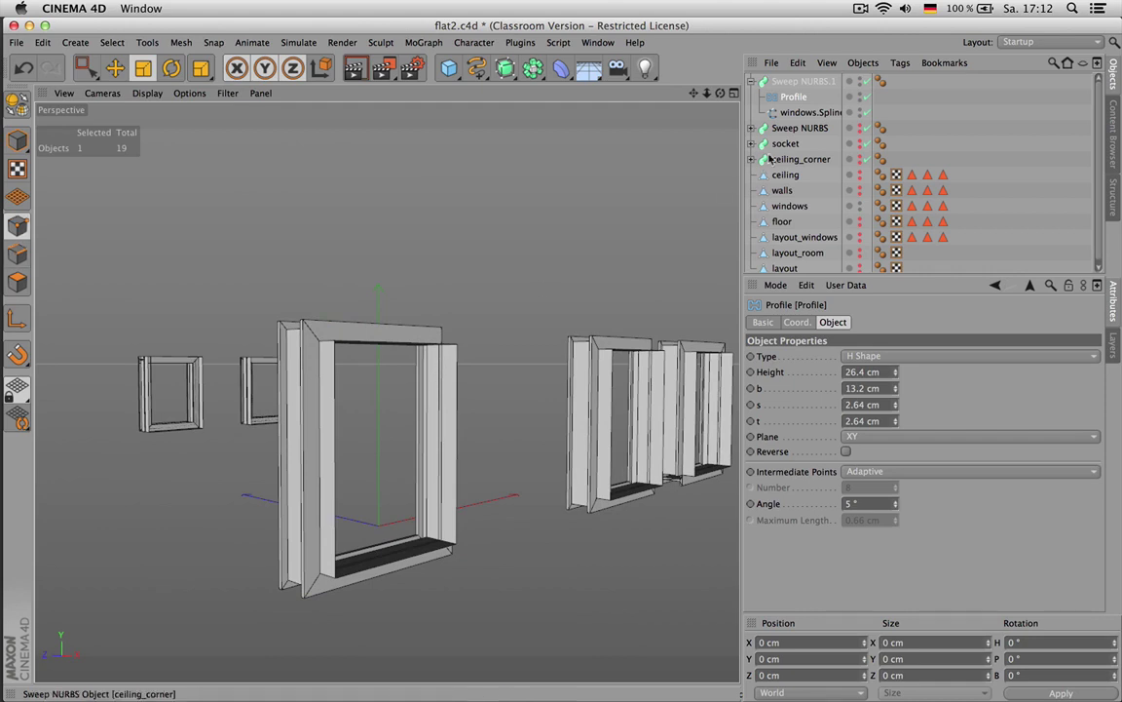
{"action": "key", "text": "c"}
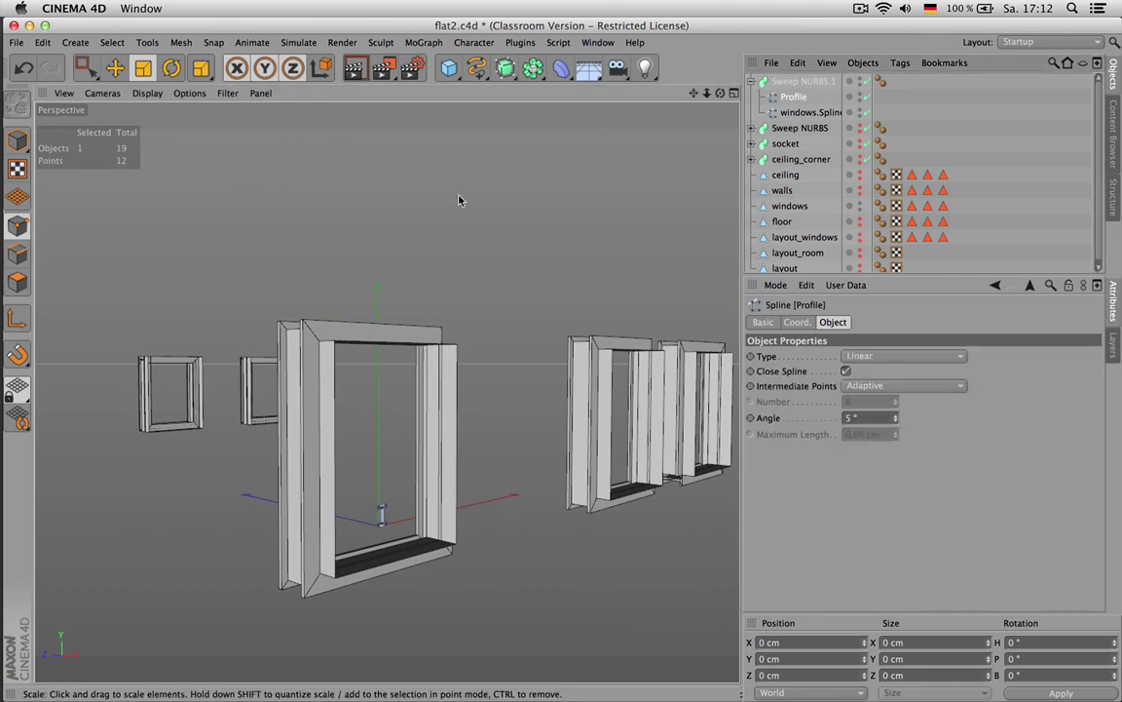
{"action": "key", "text": "ctrl+a"}
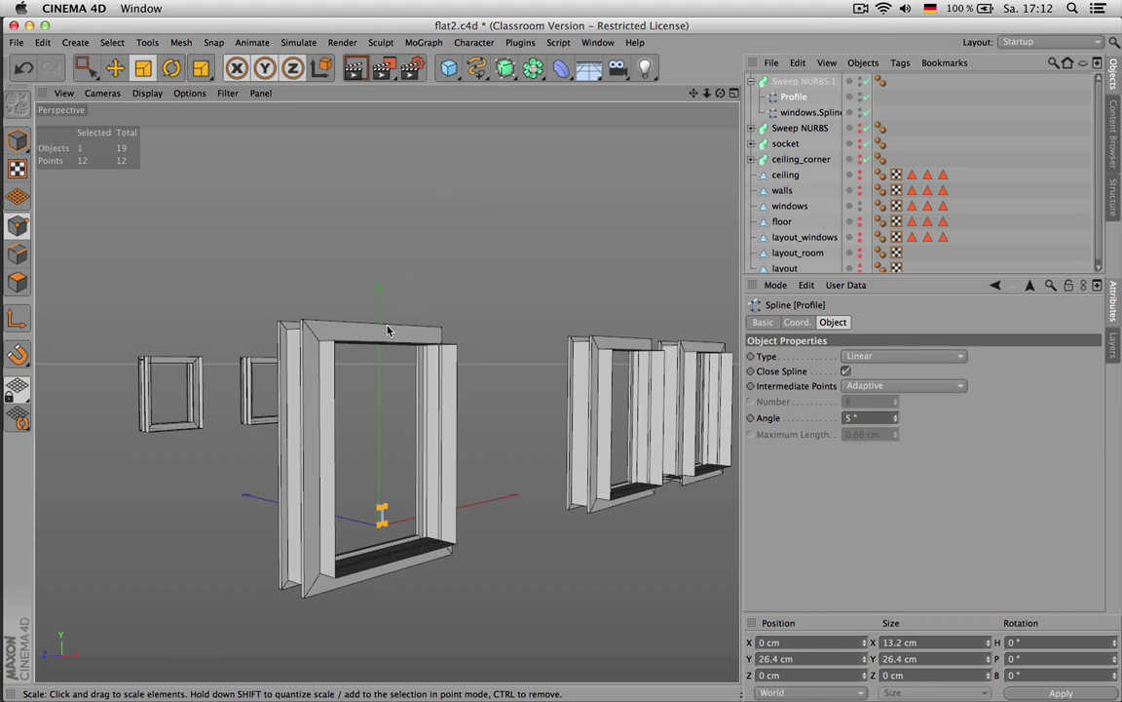
{"action": "key", "text": "e"}
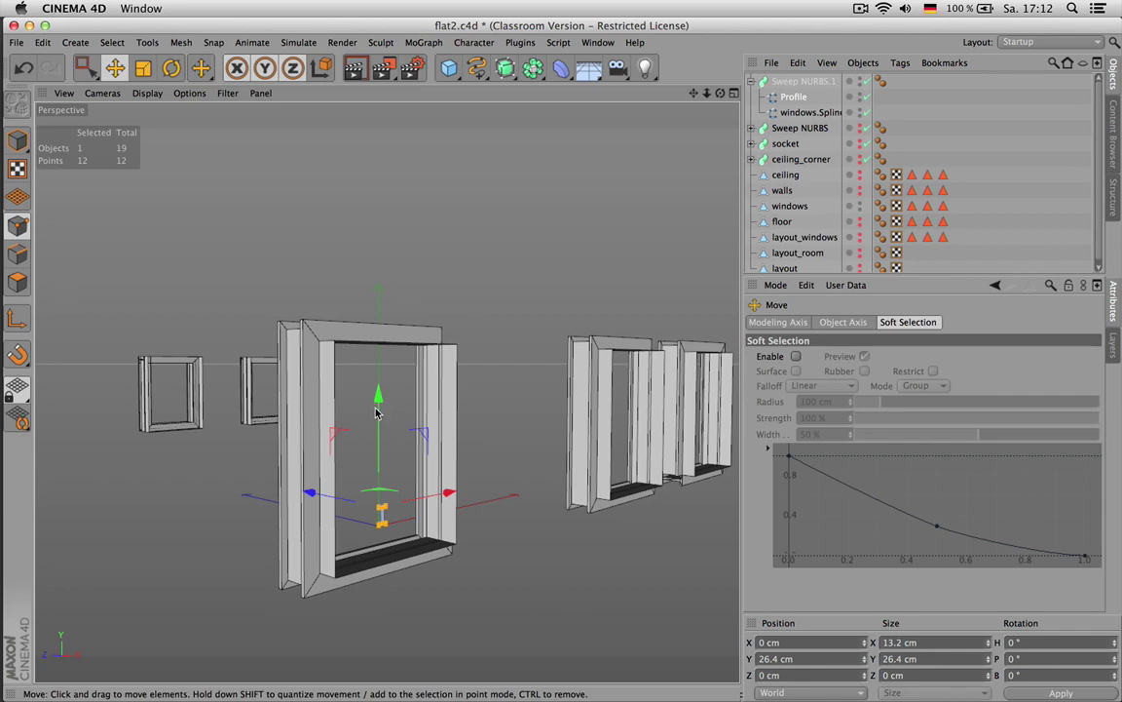
{"action": "mouse_move", "coordinate": [368, 396]}
{"action": "left_mouse_down"}
{"action": "mouse_move", "coordinate": [383, 410]}
{"action": "mouse_move", "coordinate": [383, 392]}
{"action": "left_mouse_up"}
{"action": "key", "text": "ctrl+z"}
{"action": "mouse_move", "coordinate": [446, 485]}
{"action": "left_mouse_down"}
{"action": "mouse_move", "coordinate": [449, 497]}
{"action": "mouse_move", "coordinate": [429, 496]}
{"action": "left_mouse_up"}
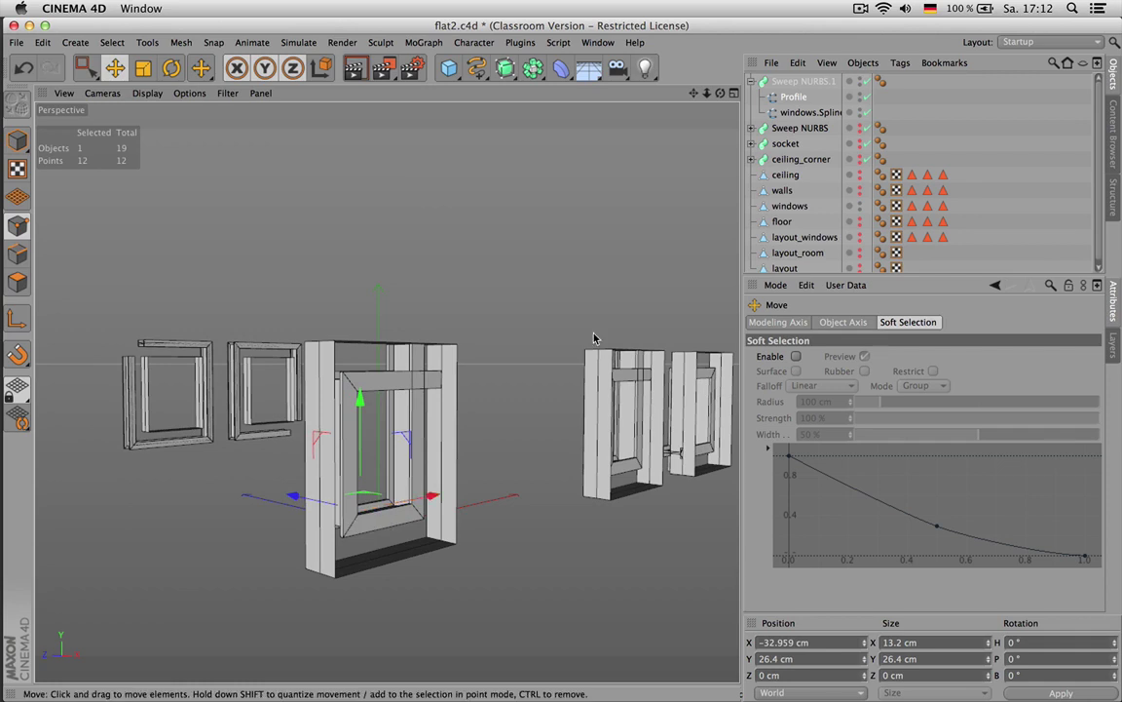
Enable Close Spline on the windows spline and move the profile's points to about -13.5 cm in X
{"action": "left_click", "coordinate": [808, 112]}
{"action": "left_click", "coordinate": [845, 371]}
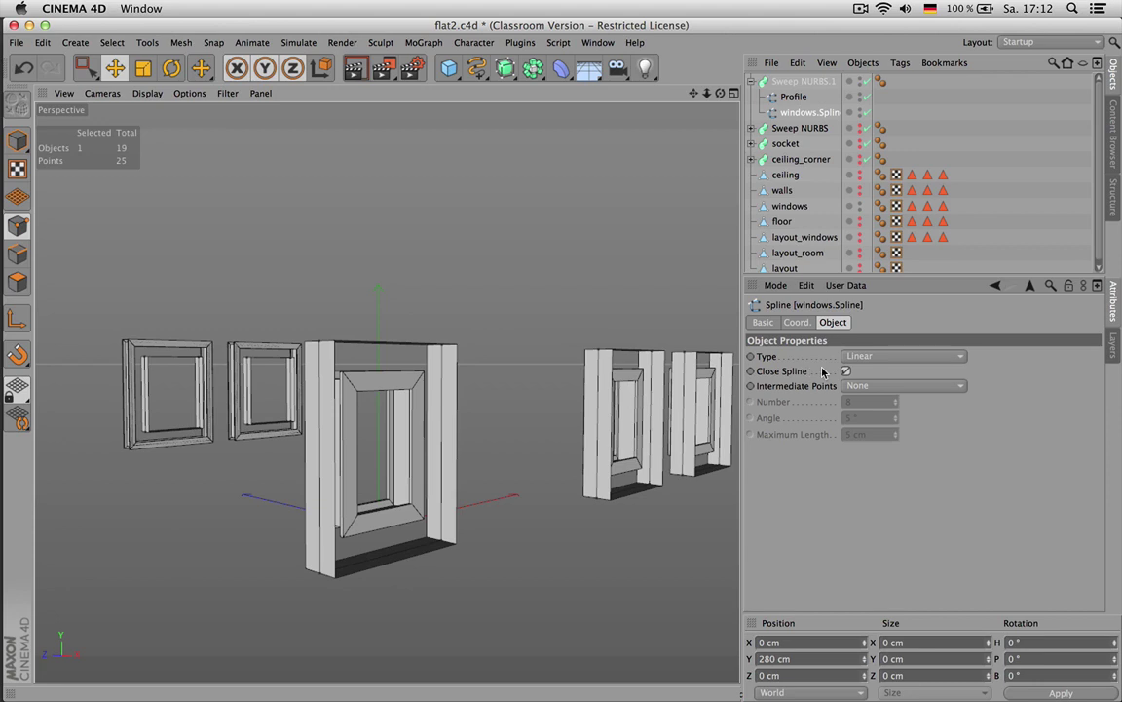
{"action": "left_click", "coordinate": [795, 97]}
{"action": "left_click_drag", "start_coordinate": [434, 493], "coordinate": [443, 496]}
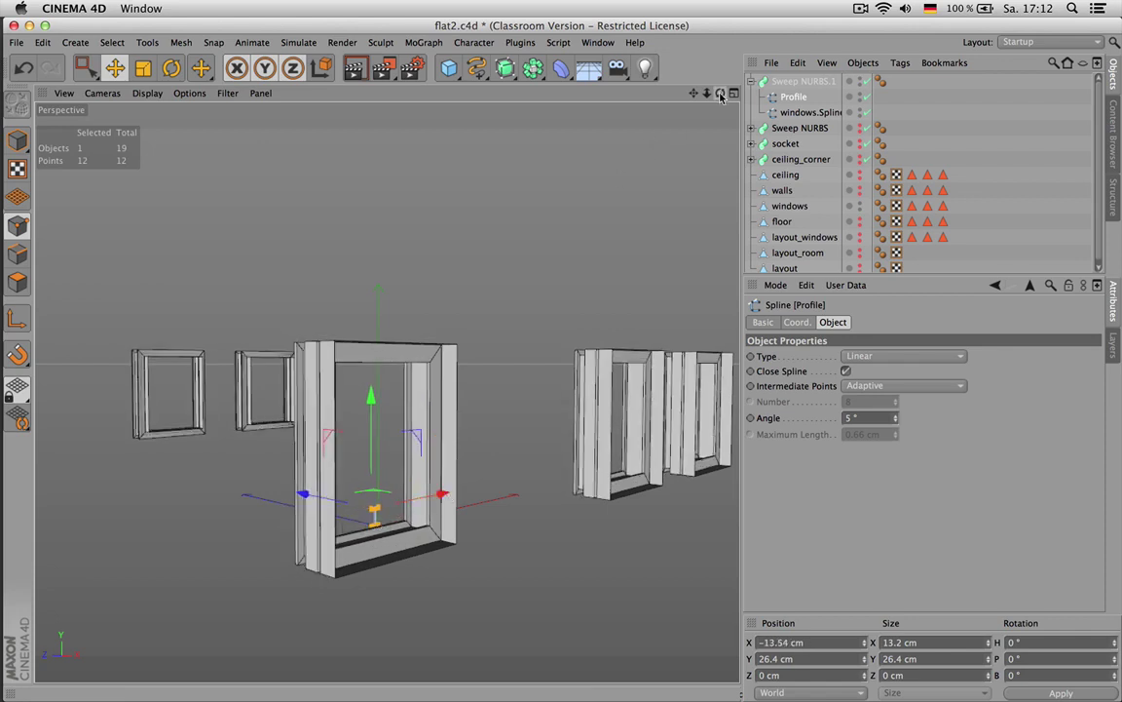
{"action": "left_click_drag", "start_coordinate": [566, 363], "coordinate": [387, 391], "text": "alt"}
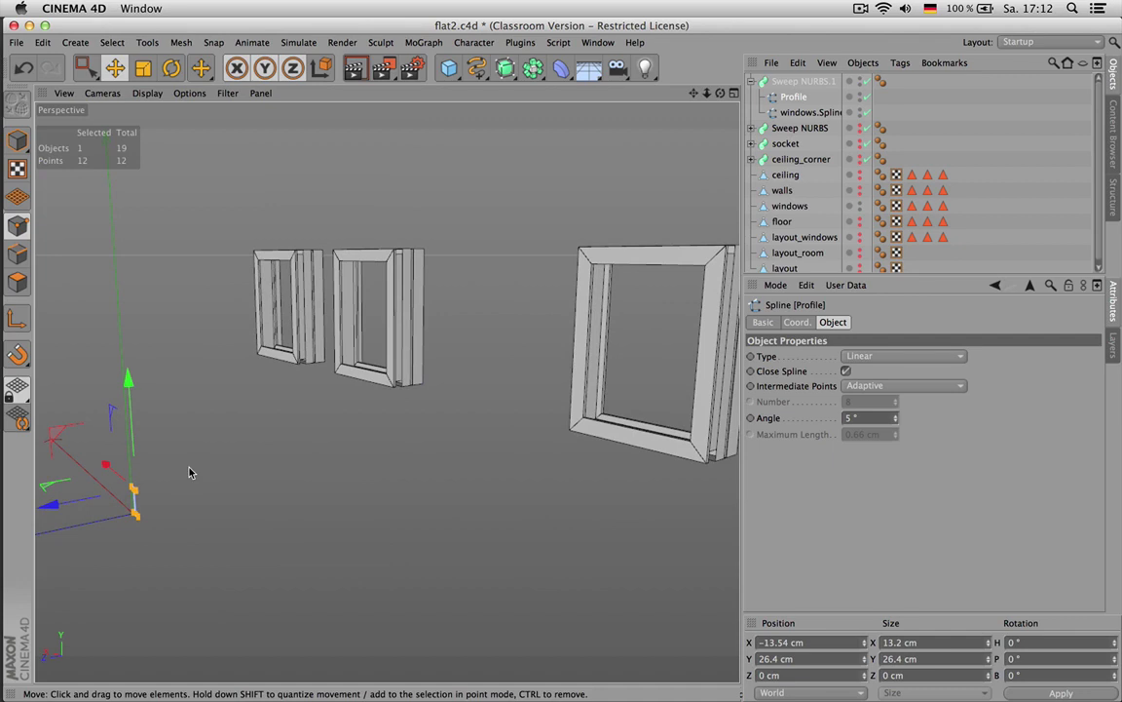
Lower the profile's upper flange to about 11.2 cm in Y and shift two of its points to about -9.6 cm in X
{"action": "key", "text": "0"}
{"action": "left_click_drag", "start_coordinate": [162, 498], "coordinate": [114, 460]}
{"action": "mouse_move", "coordinate": [127, 380]}
{"action": "left_mouse_down"}
{"action": "mouse_move", "coordinate": [135, 405]}
{"action": "mouse_move", "coordinate": [566, 389]}
{"action": "mouse_move", "coordinate": [539, 409]}
{"action": "mouse_move", "coordinate": [478, 329]}
{"action": "mouse_move", "coordinate": [373, 411]}
{"action": "mouse_move", "coordinate": [402, 437]}
{"action": "mouse_move", "coordinate": [511, 249]}
{"action": "mouse_move", "coordinate": [458, 243]}
{"action": "mouse_move", "coordinate": [170, 453]}
{"action": "mouse_move", "coordinate": [331, 322]}
{"action": "mouse_move", "coordinate": [257, 335]}
{"action": "left_mouse_up"}
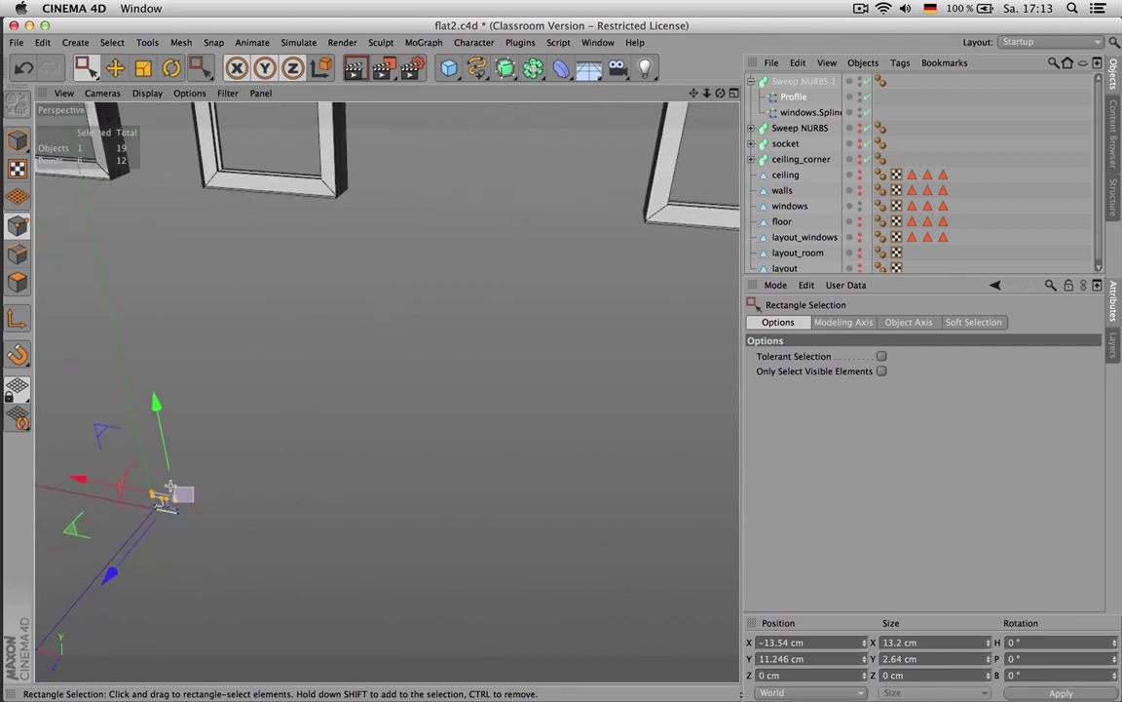
{"action": "left_click_drag", "start_coordinate": [162, 494], "coordinate": [129, 492]}
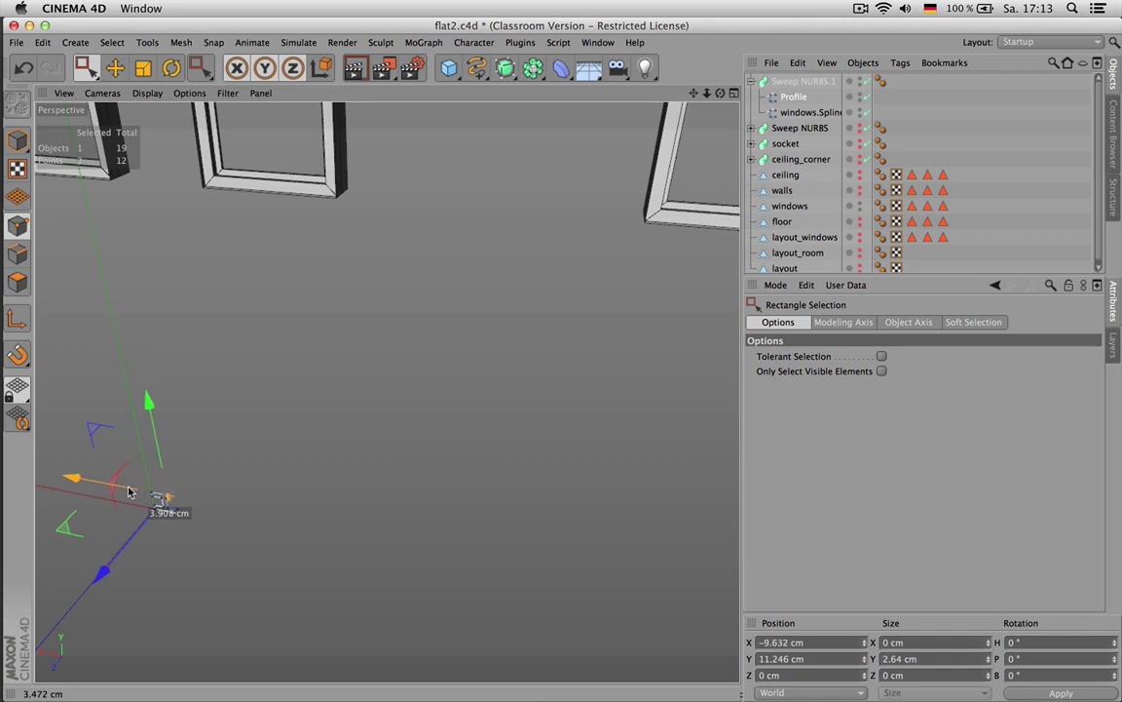
Collapse the new window Sweep NURBS and make the door-frame Sweep NURBS and the socket object visible again
{"action": "scroll", "coordinate": [286, 367], "scroll_direction": "down", "scroll_amount": 4}
{"action": "left_click_drag", "start_coordinate": [291, 358], "coordinate": [494, 203], "text": "alt"}
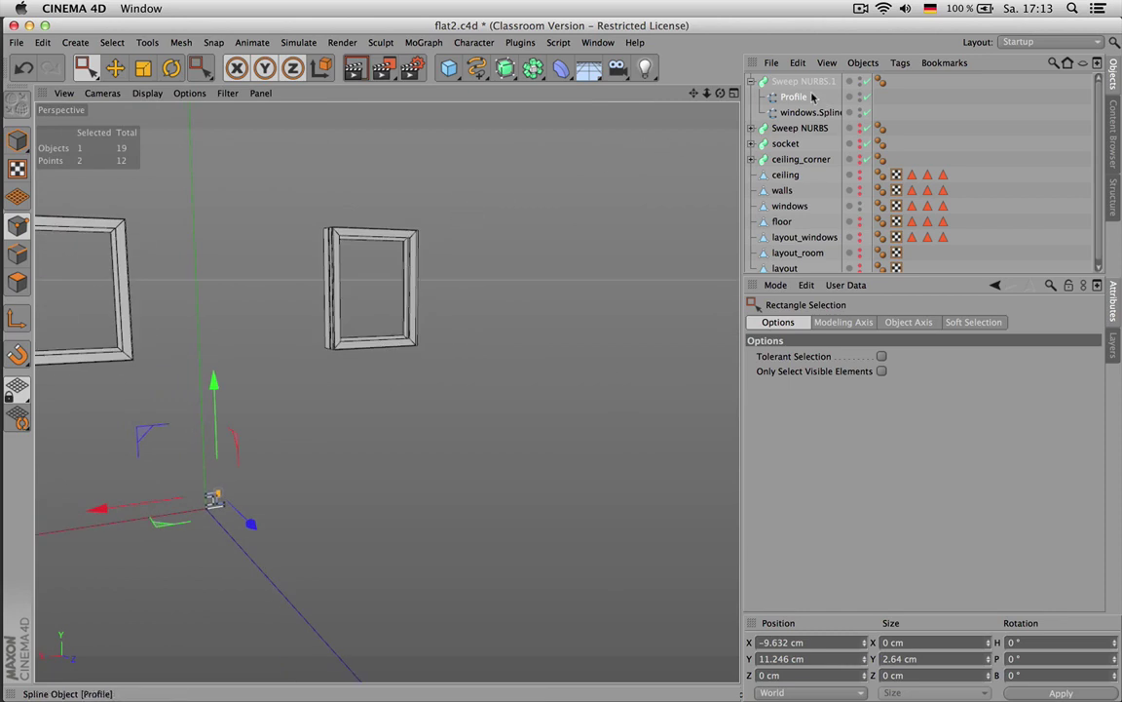
{"action": "left_click", "coordinate": [751, 82]}
{"action": "left_click", "coordinate": [860, 95], "text": "alt"}
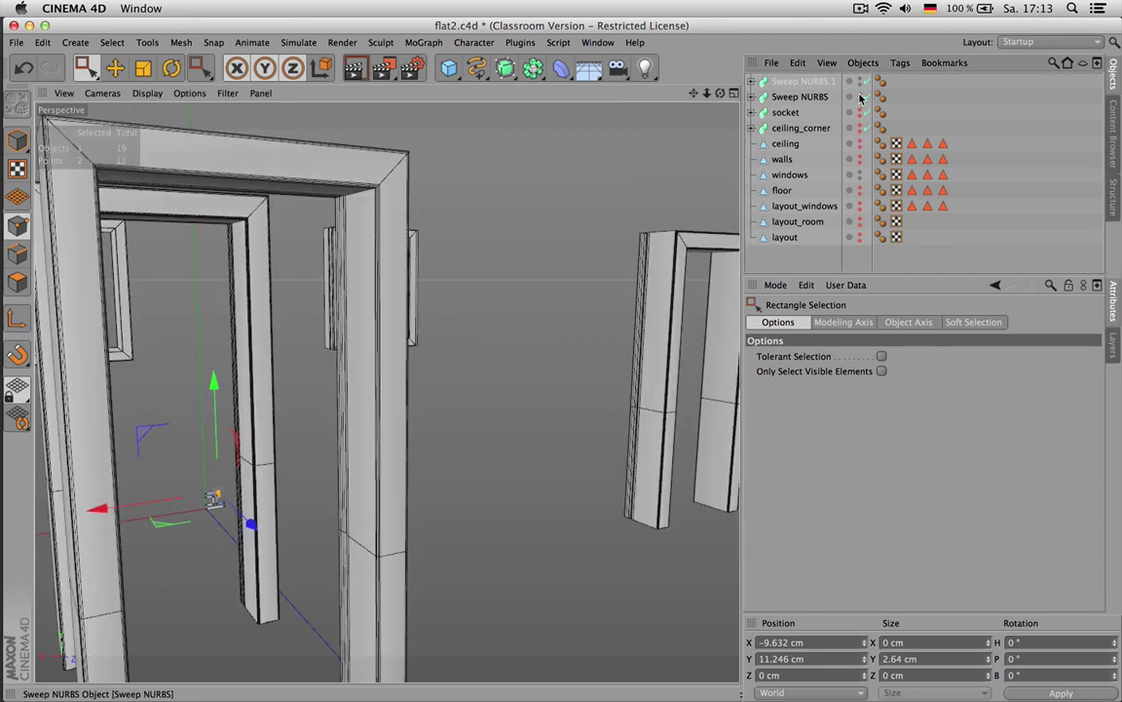
{"action": "left_click", "coordinate": [859, 110], "text": "alt"}
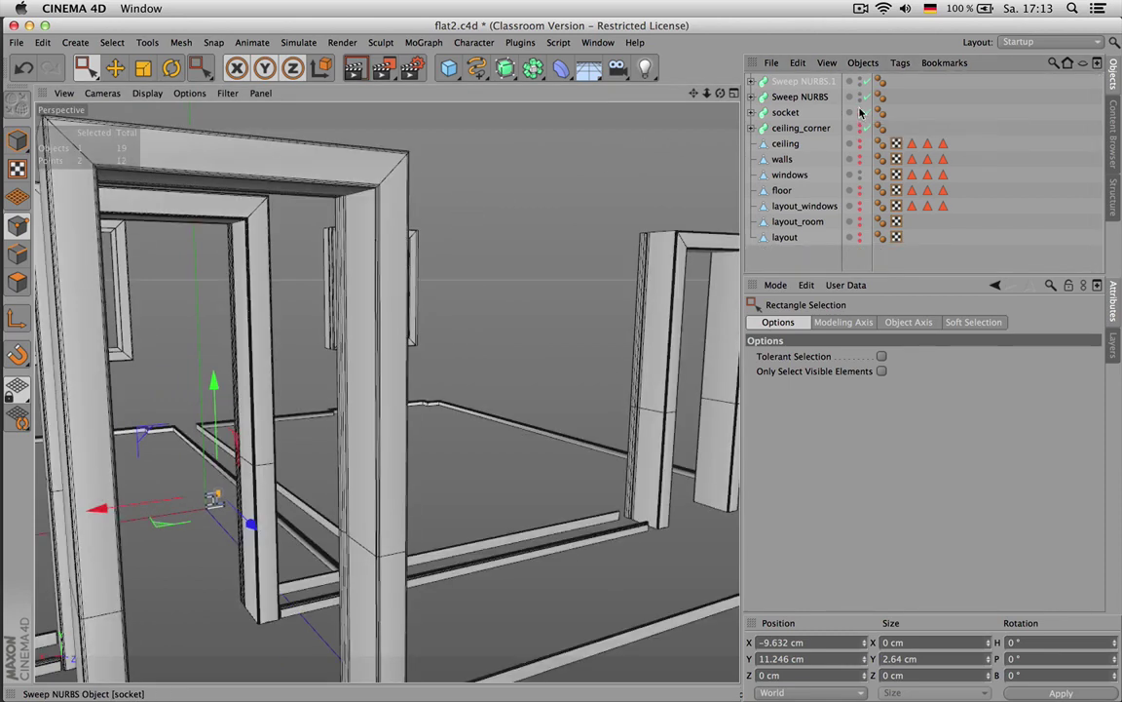
Rename the three sweep objects for windows, doors and skirting as window_frames, door_frames and sockets
{"action": "double_click", "coordinate": [806, 82]}
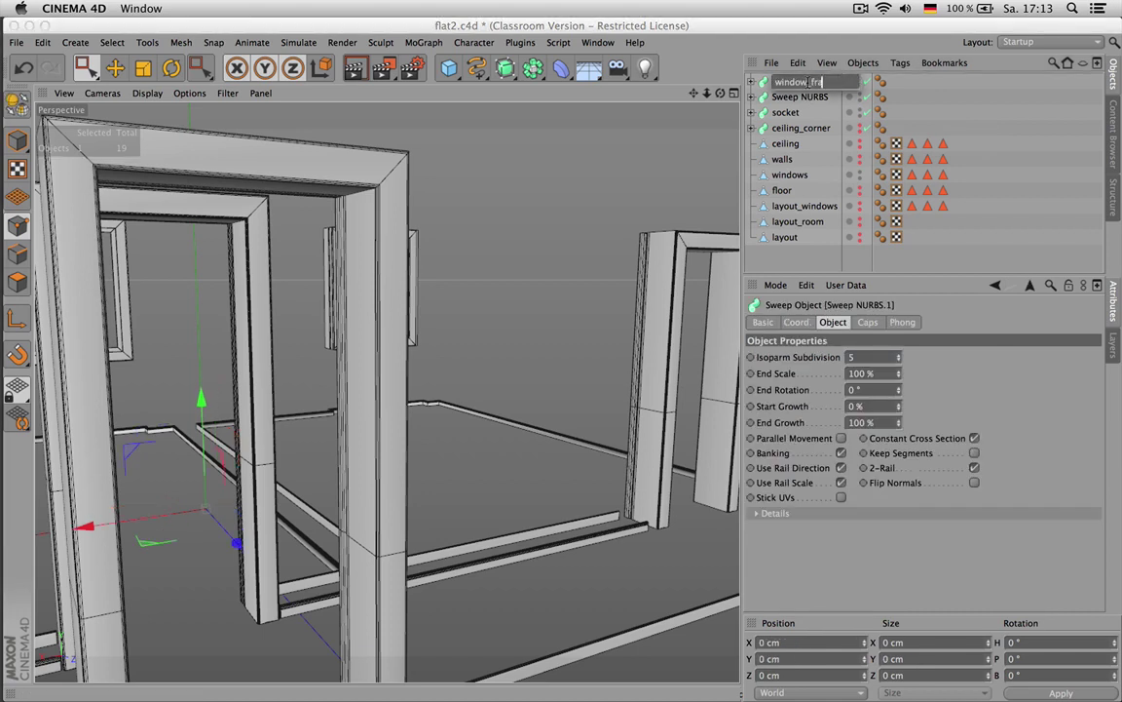
{"action": "key", "text": "Tab"}
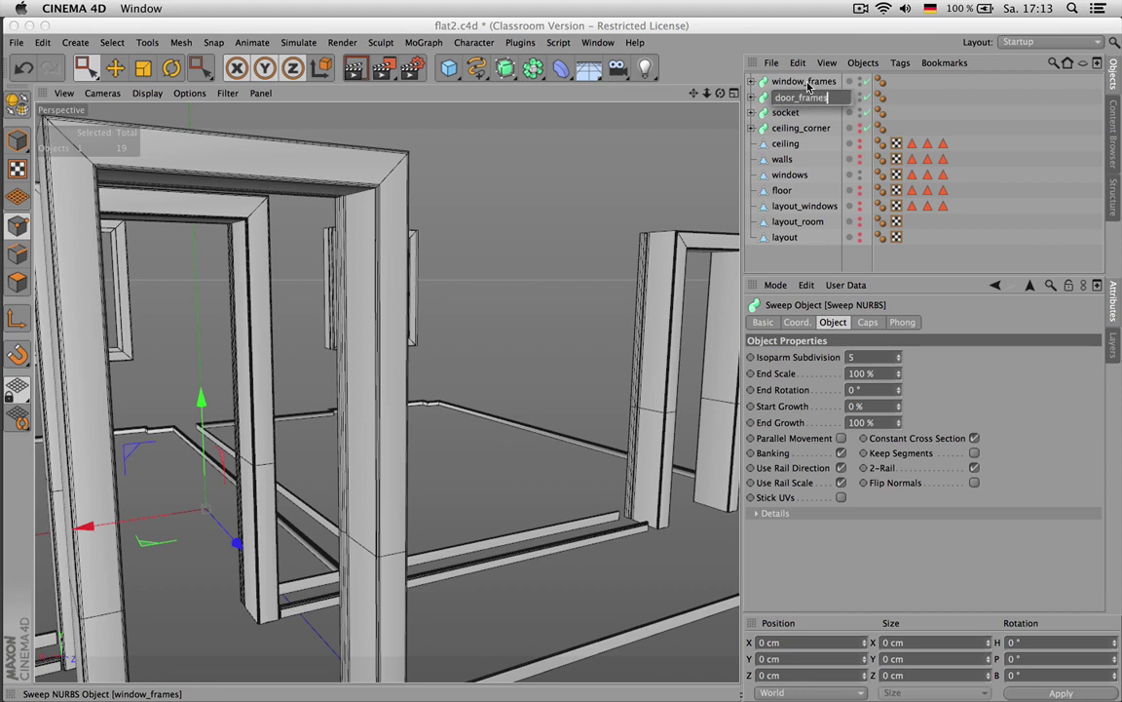
{"action": "key", "text": "Tab"}
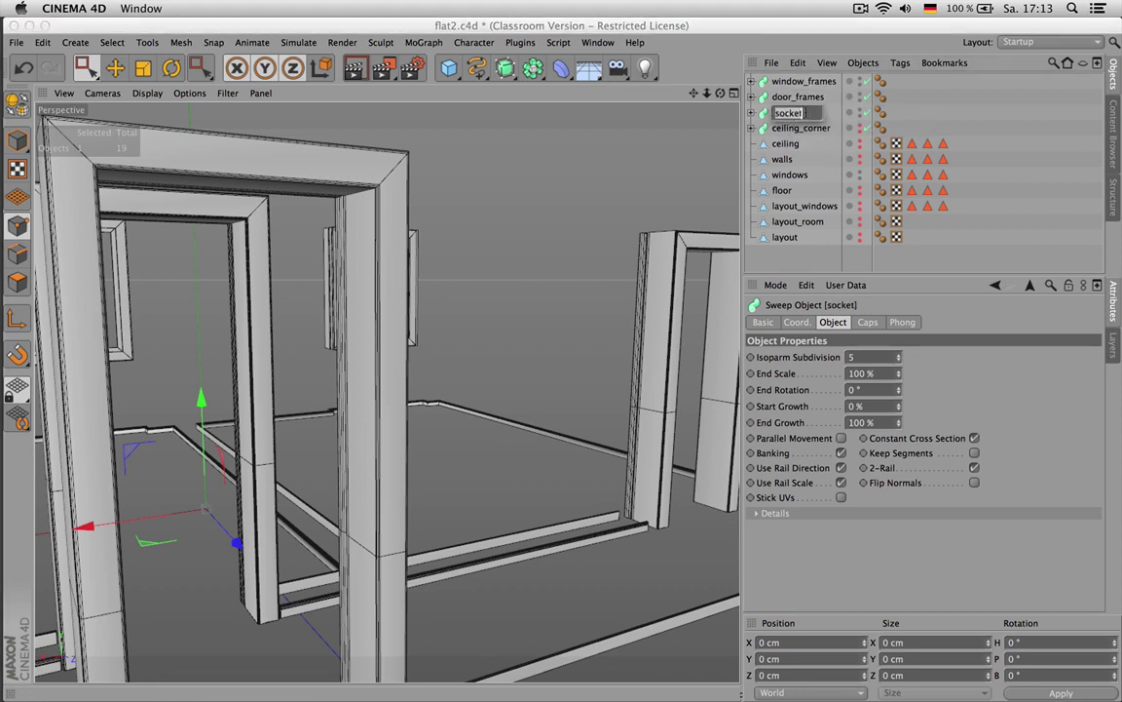
{"action": "key", "text": "Return"}
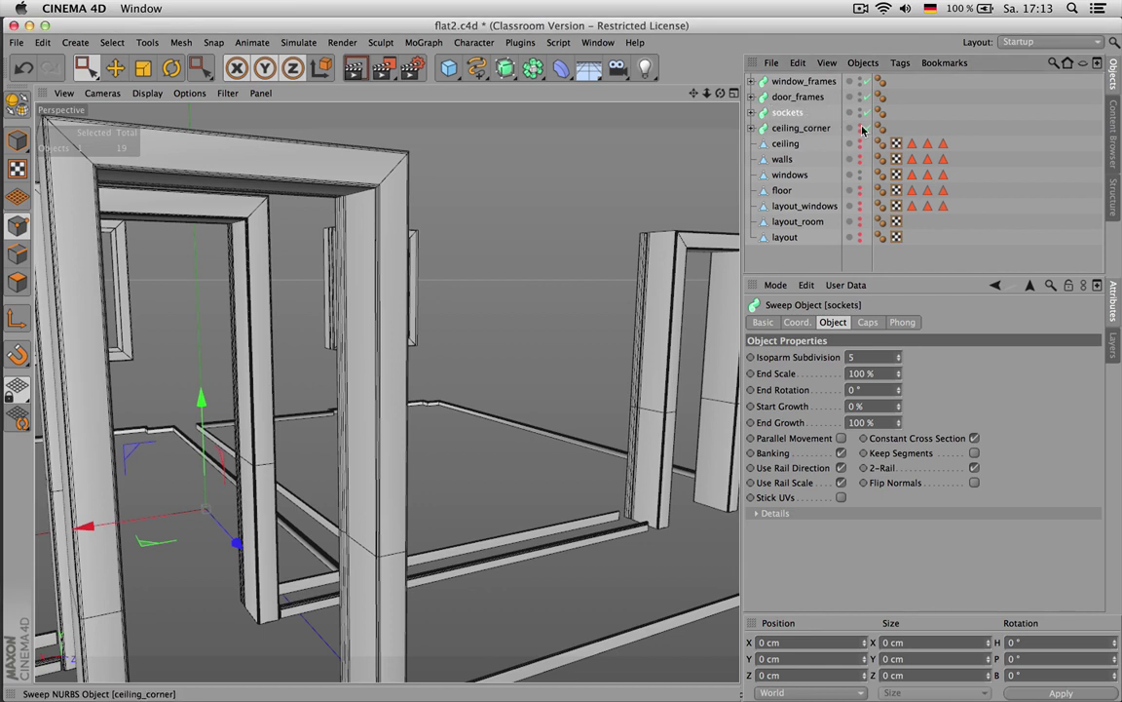
Make the ceiling_corner, ceiling and walls objects visible again
{"action": "left_click", "coordinate": [862, 128]}
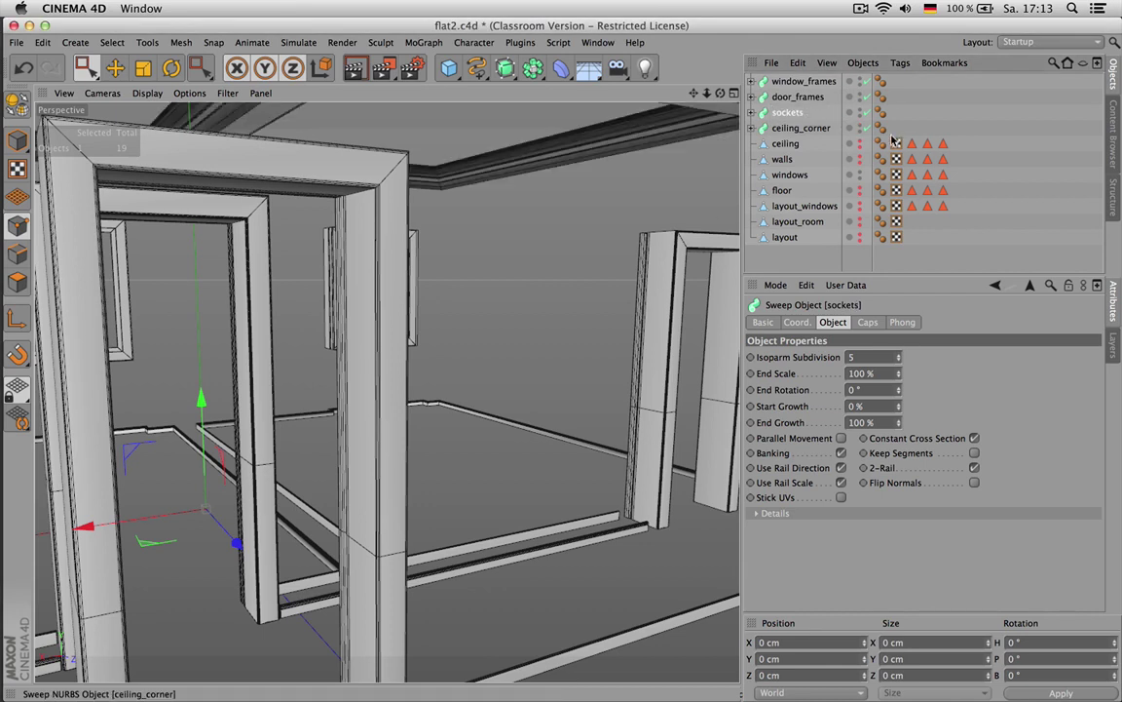
{"action": "left_click", "coordinate": [862, 144]}
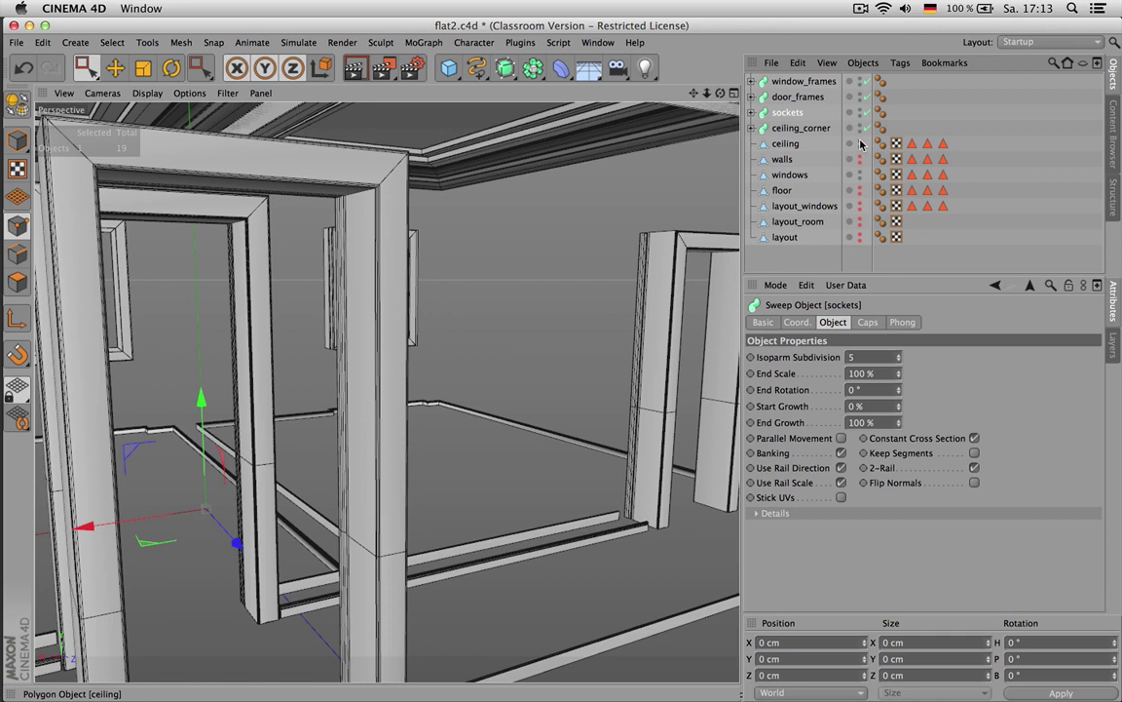
{"action": "left_click", "coordinate": [860, 159]}
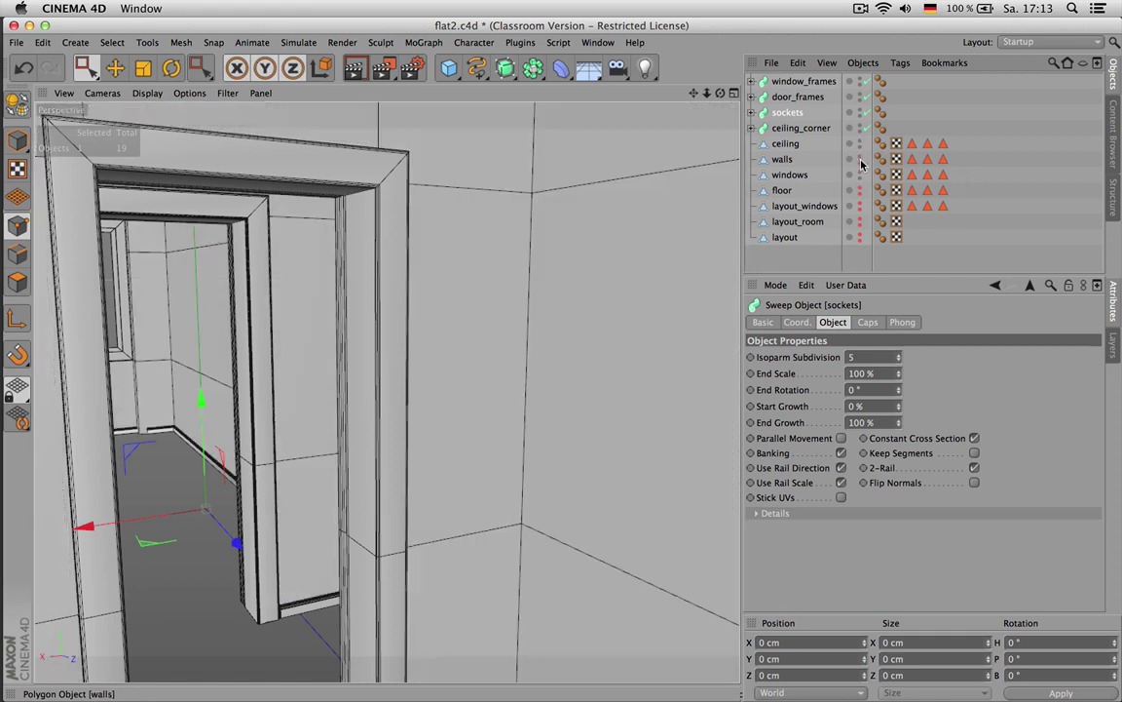
Hide the windows polygon object and make the floor object visible
{"action": "left_click", "coordinate": [798, 180]}
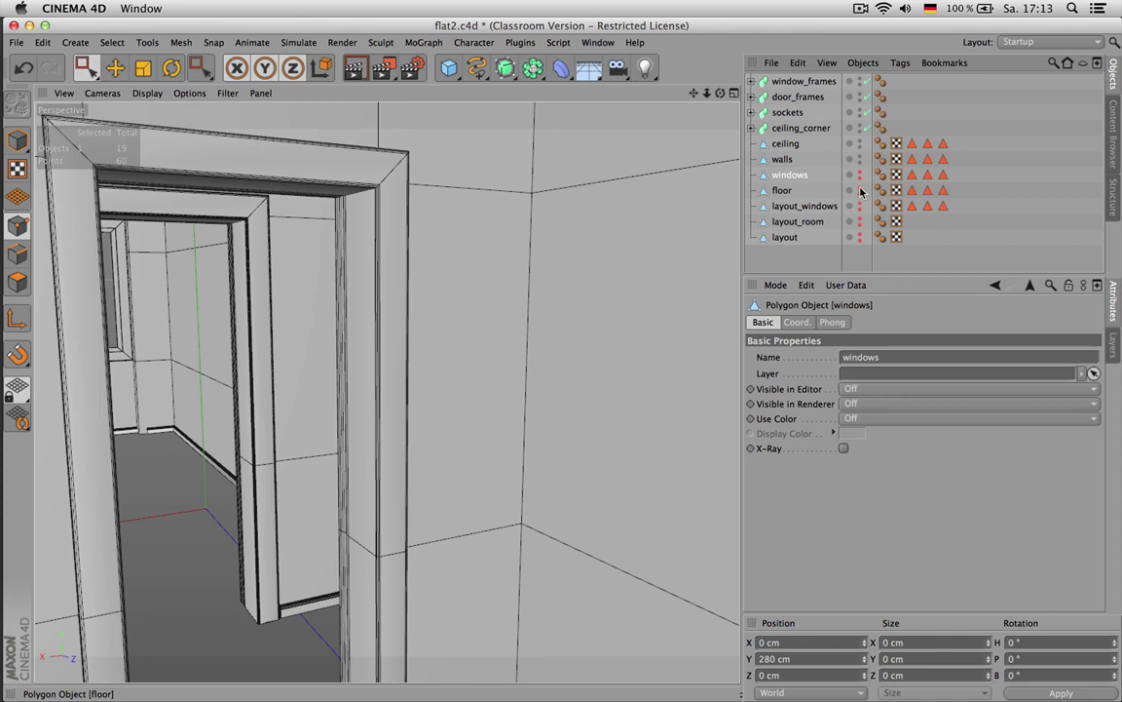
{"action": "left_click", "coordinate": [861, 190]}
{"action": "left_click", "coordinate": [802, 161]}
{"action": "left_click", "coordinate": [975, 107]}
{"action": "left_click", "coordinate": [563, 255]}
Add a camera to the scene from the top view of the flat
{"action": "scroll", "coordinate": [383, 292], "scroll_direction": "down", "scroll_amount": 5}
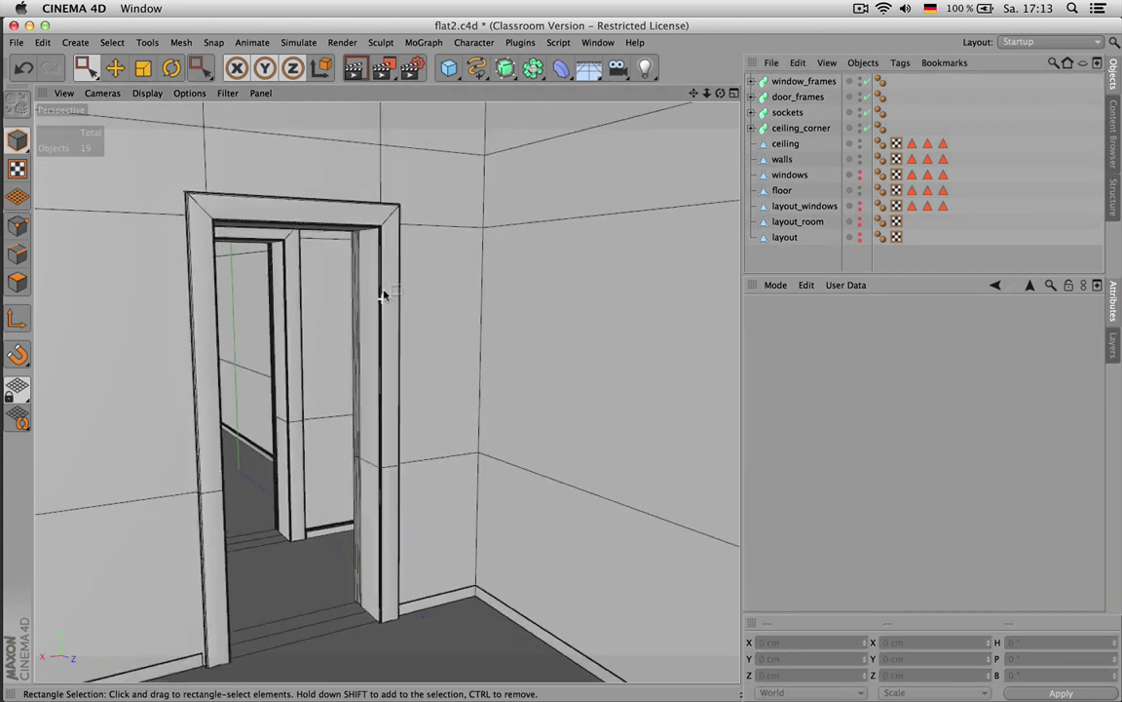
{"action": "scroll", "coordinate": [390, 290], "scroll_direction": "up", "scroll_amount": 10}
{"action": "scroll", "coordinate": [412, 296], "scroll_direction": "up", "scroll_amount": 2}
{"action": "left_click_drag", "start_coordinate": [444, 276], "coordinate": [307, 357], "text": "alt"}
{"action": "middle_click", "coordinate": [452, 297]}
{"action": "middle_click", "coordinate": [549, 250]}
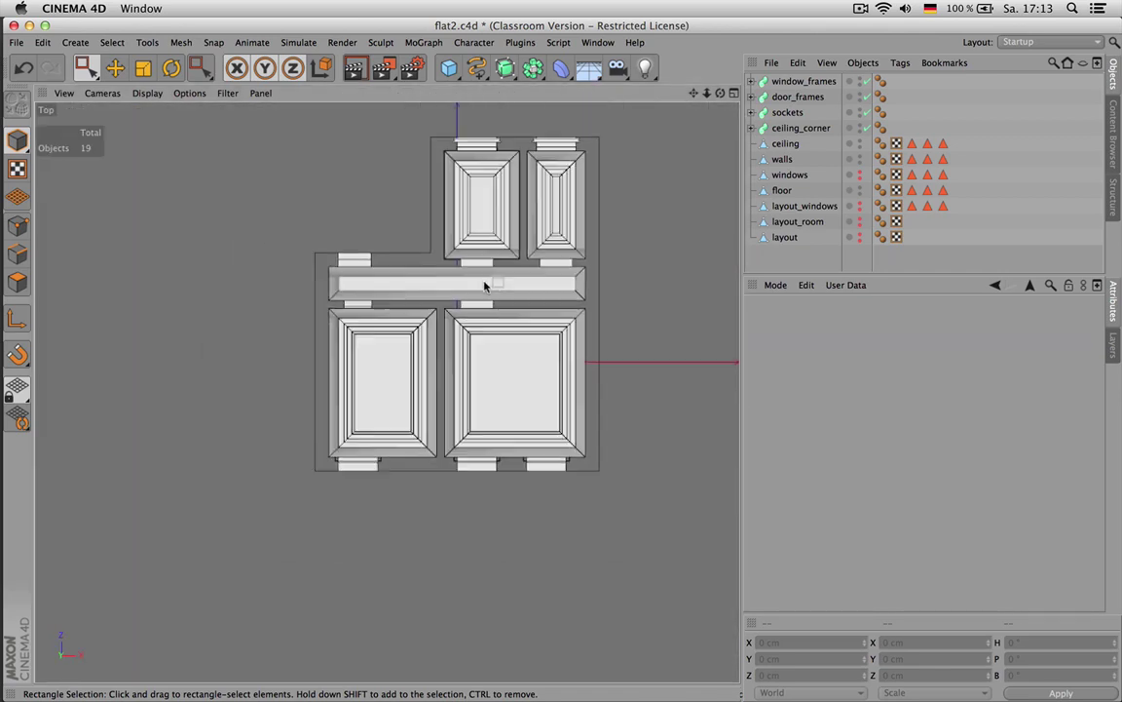
{"action": "scroll", "coordinate": [484, 283], "scroll_direction": "up", "scroll_amount": 2}
{"action": "scroll", "coordinate": [388, 393], "scroll_direction": "down", "scroll_amount": 2}
{"action": "left_click_drag", "start_coordinate": [616, 71], "coordinate": [658, 85]}
Set the camera's pitch rotation to 0°
{"action": "left_click", "coordinate": [844, 327]}
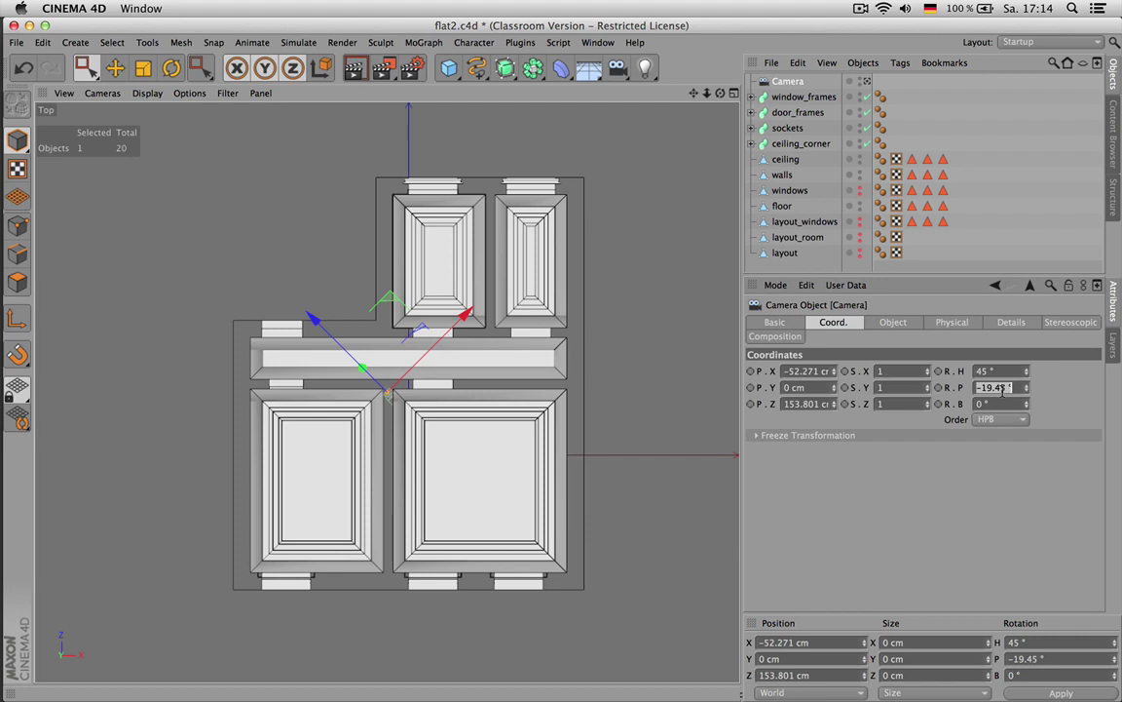
{"action": "left_click", "coordinate": [893, 321]}
{"action": "left_click", "coordinate": [901, 368]}
{"action": "left_click", "coordinate": [926, 384]}
{"action": "left_click", "coordinate": [833, 321]}
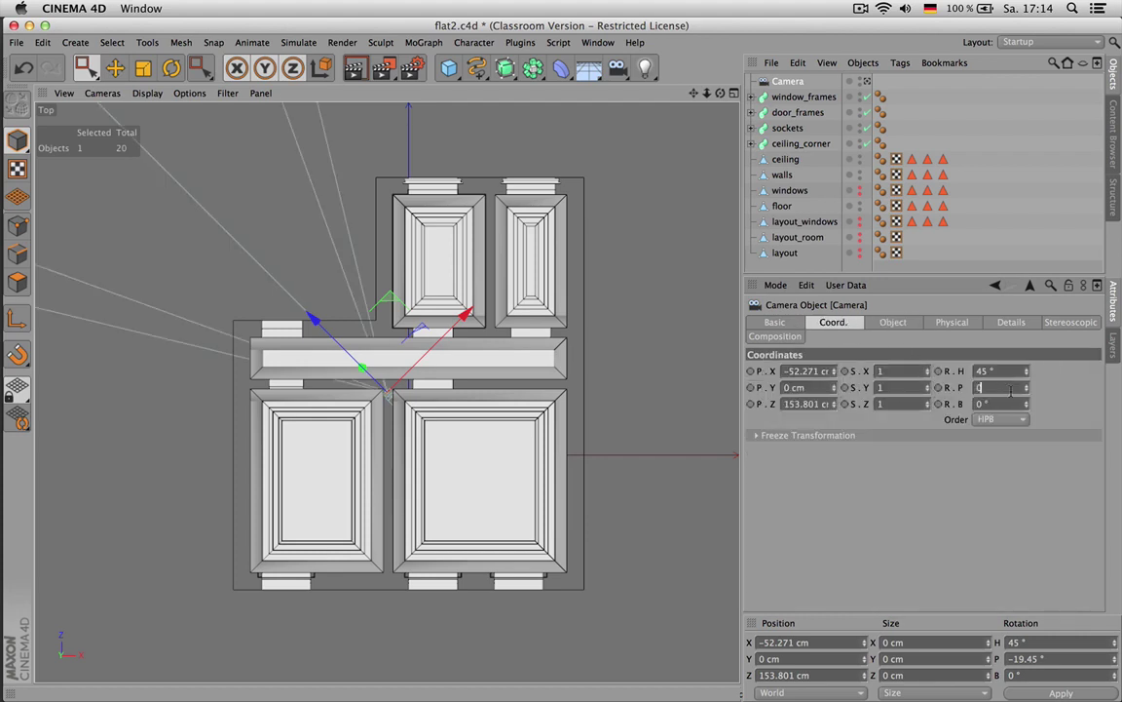
{"action": "key", "text": "Return"}
Turn the camera to a heading of about -162.8° and move it to about 62.4 cm in X and 251.2 cm in Z
{"action": "key", "text": "r"}
{"action": "left_click_drag", "start_coordinate": [538, 230], "coordinate": [216, 476]}
{"action": "key", "text": "e"}
{"action": "left_click_drag", "start_coordinate": [522, 374], "coordinate": [580, 339]}
Set the camera's focal length to the Wide Angle (25 mm) preset
{"action": "left_click", "coordinate": [808, 86]}
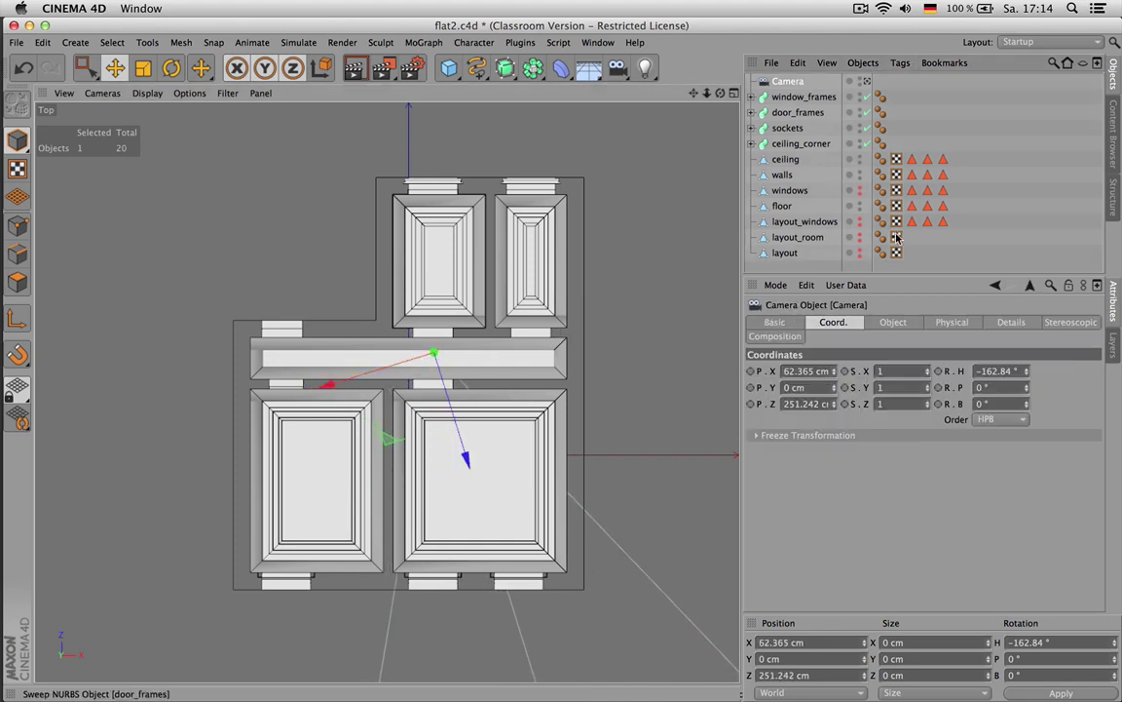
{"action": "left_click", "coordinate": [893, 323]}
{"action": "left_click", "coordinate": [992, 389]}
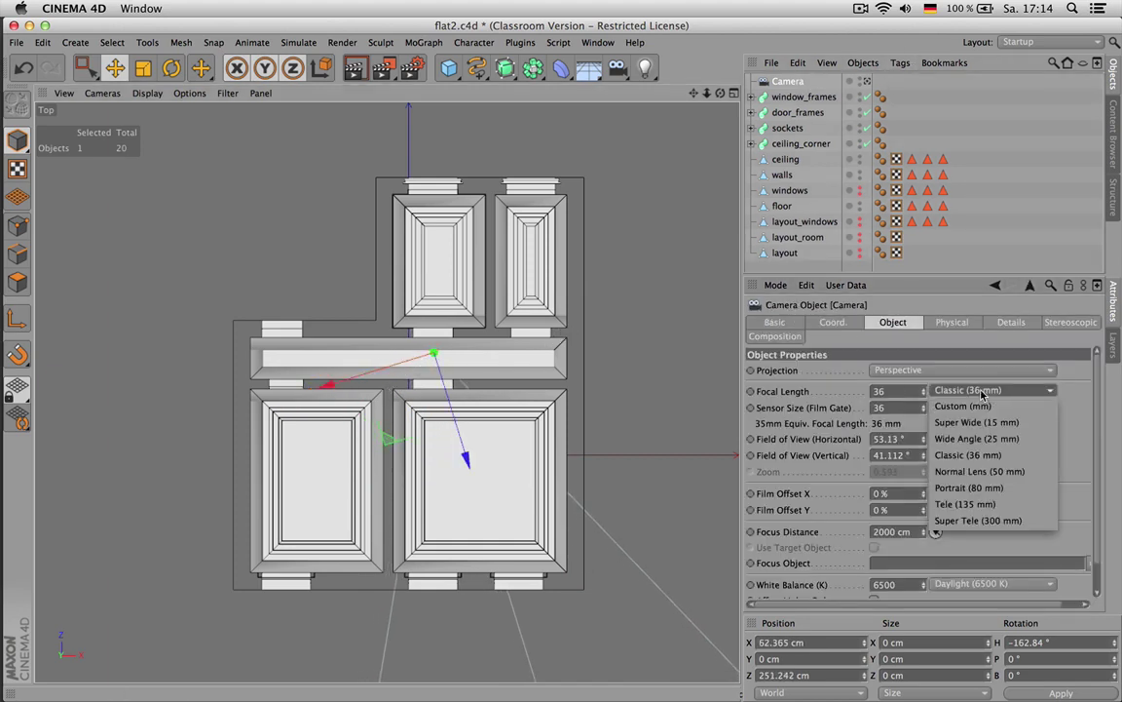
{"action": "left_click", "coordinate": [1000, 439]}
Look through the camera in the maximised perspective view and raise it to 89 cm in Y
{"action": "middle_click", "coordinate": [297, 223]}
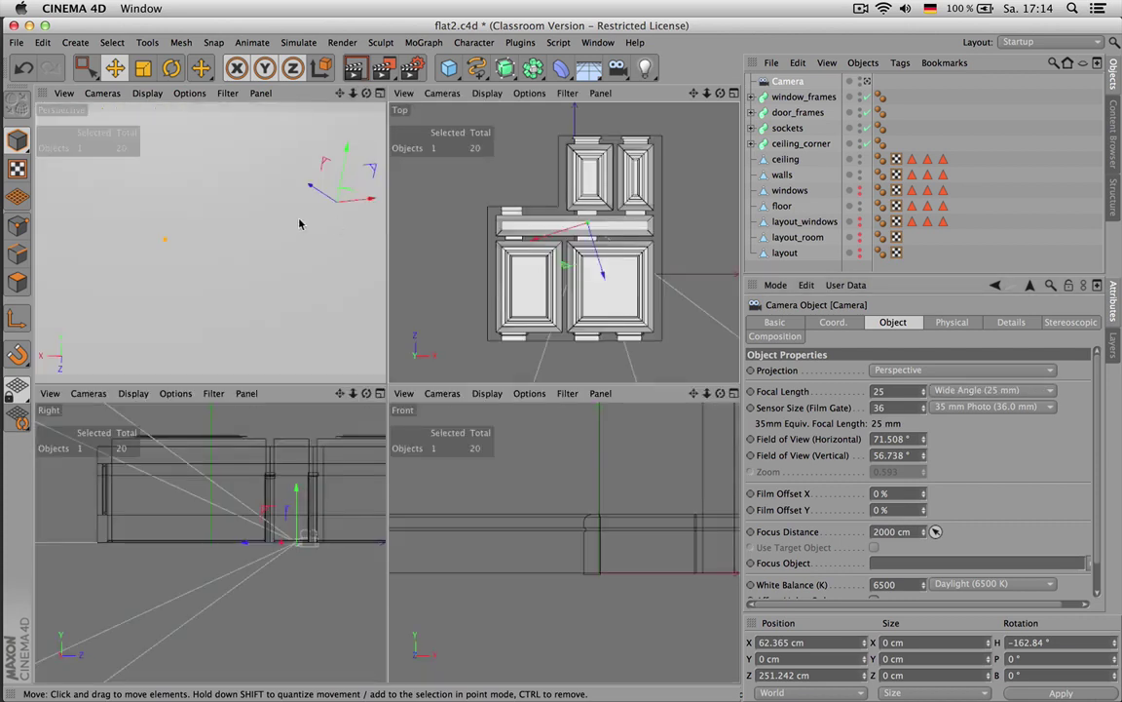
{"action": "left_click", "coordinate": [867, 83]}
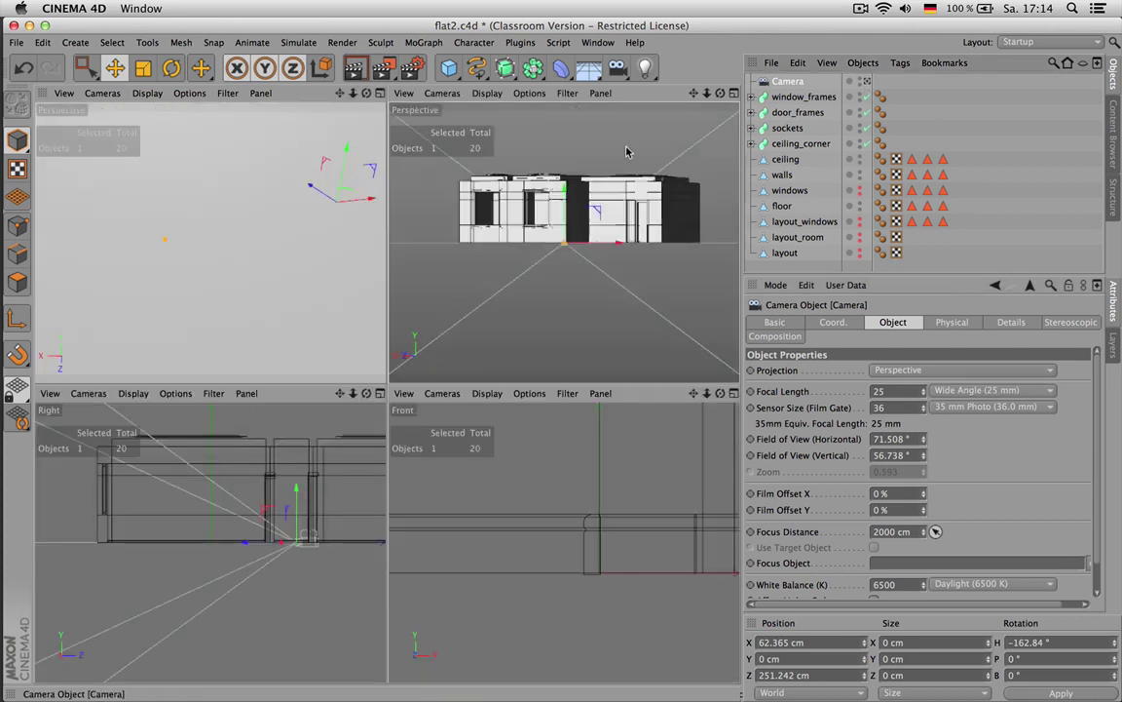
{"action": "left_click", "coordinate": [378, 92]}
{"action": "left_click", "coordinate": [865, 82]}
{"action": "left_click", "coordinate": [865, 82]}
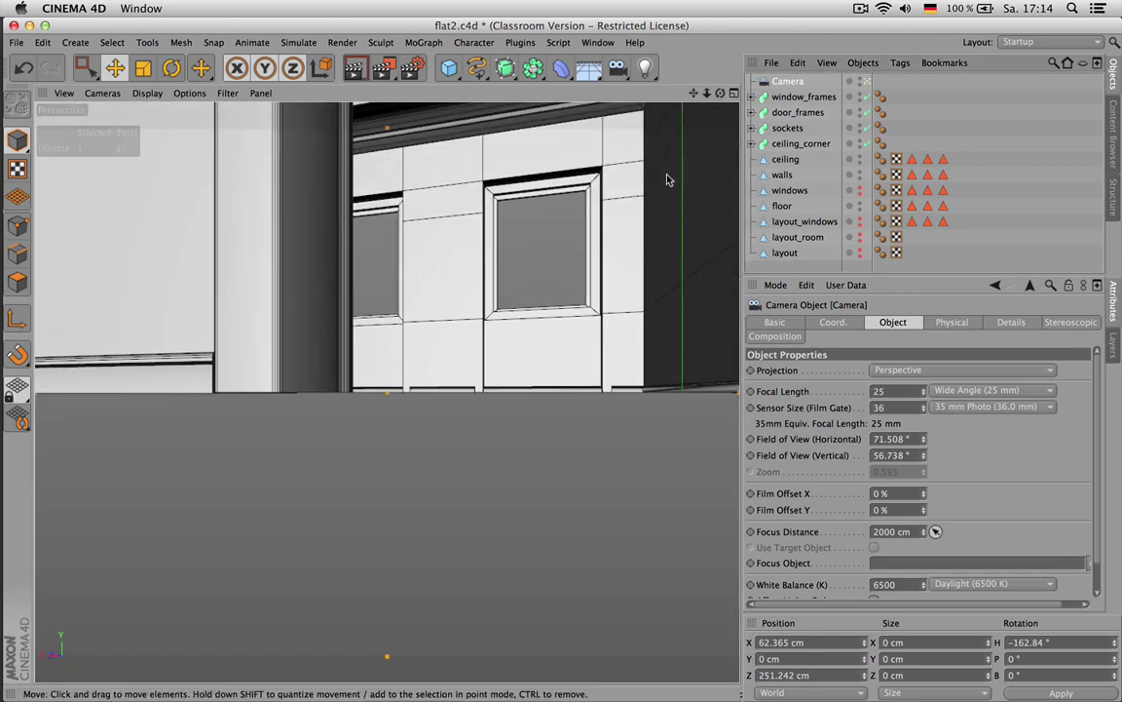
{"action": "left_click", "coordinate": [843, 323]}
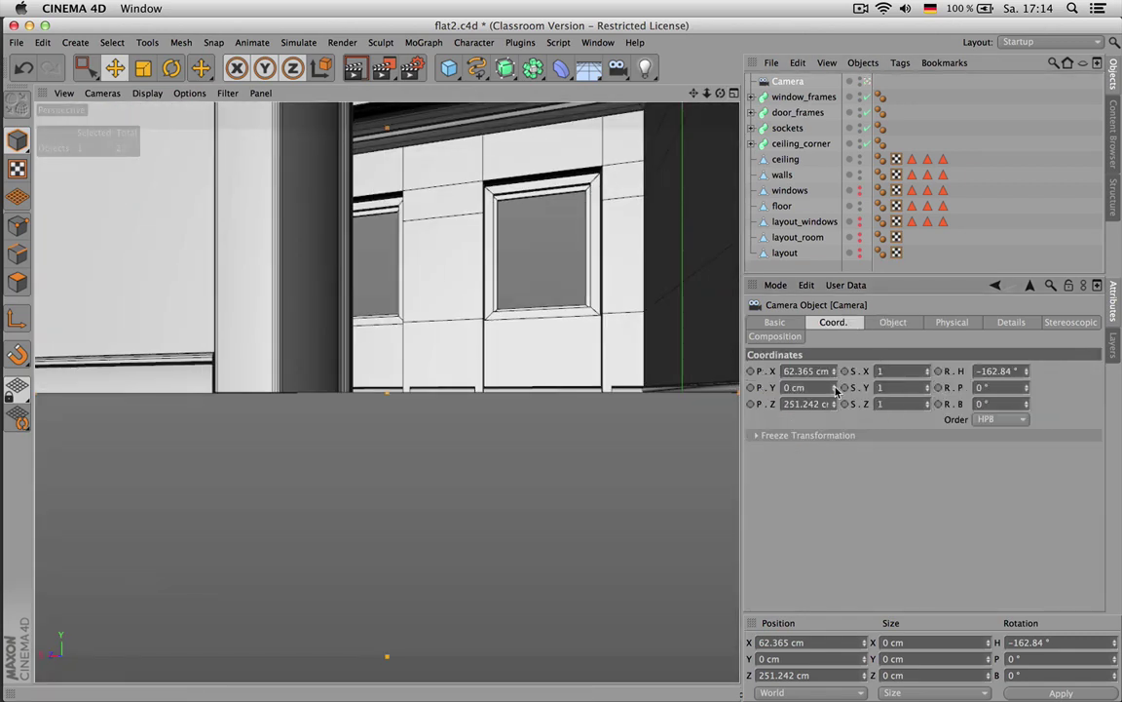
{"action": "left_click_drag", "start_coordinate": [835, 389], "coordinate": [835, 304]}
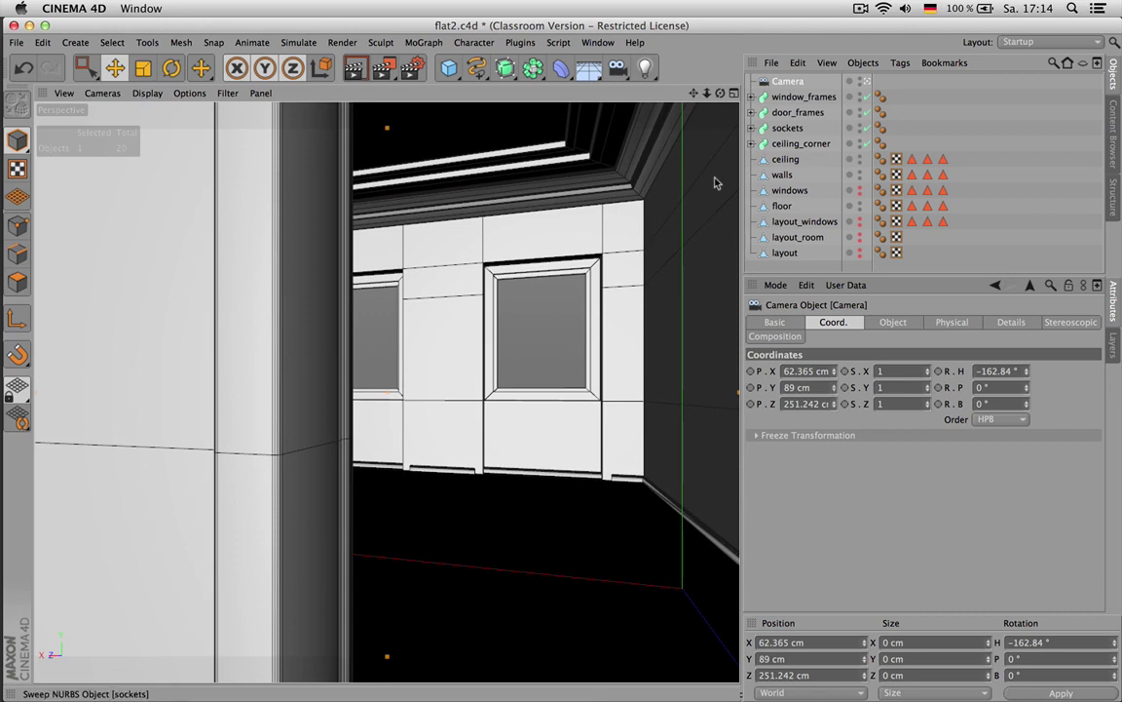
Return the second viewport from the camera to its regular top view
{"action": "middle_click", "coordinate": [663, 206]}
{"action": "left_click", "coordinate": [453, 94]}
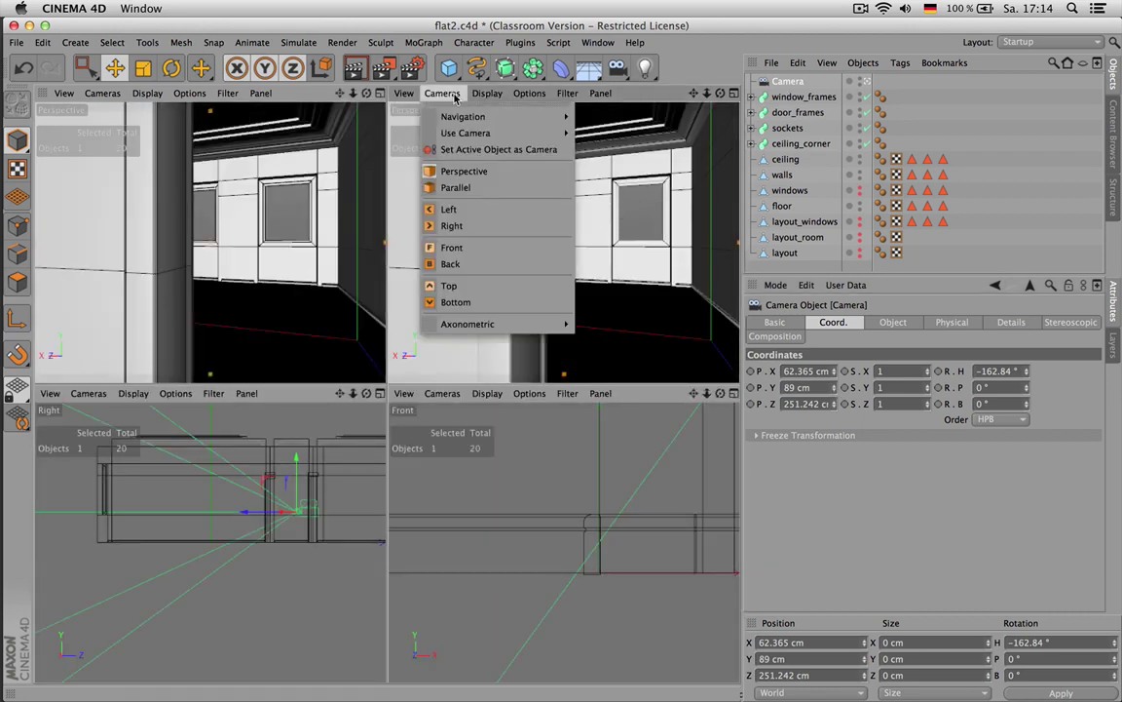
{"action": "left_click", "coordinate": [906, 80]}
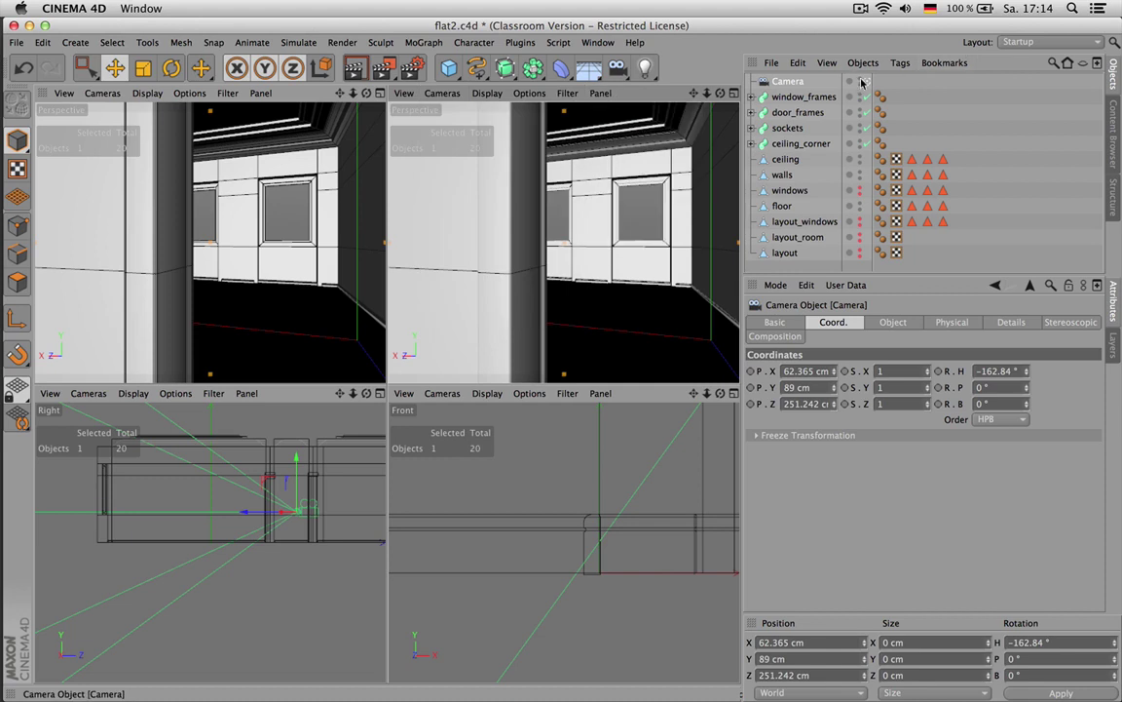
{"action": "left_click", "coordinate": [866, 81]}
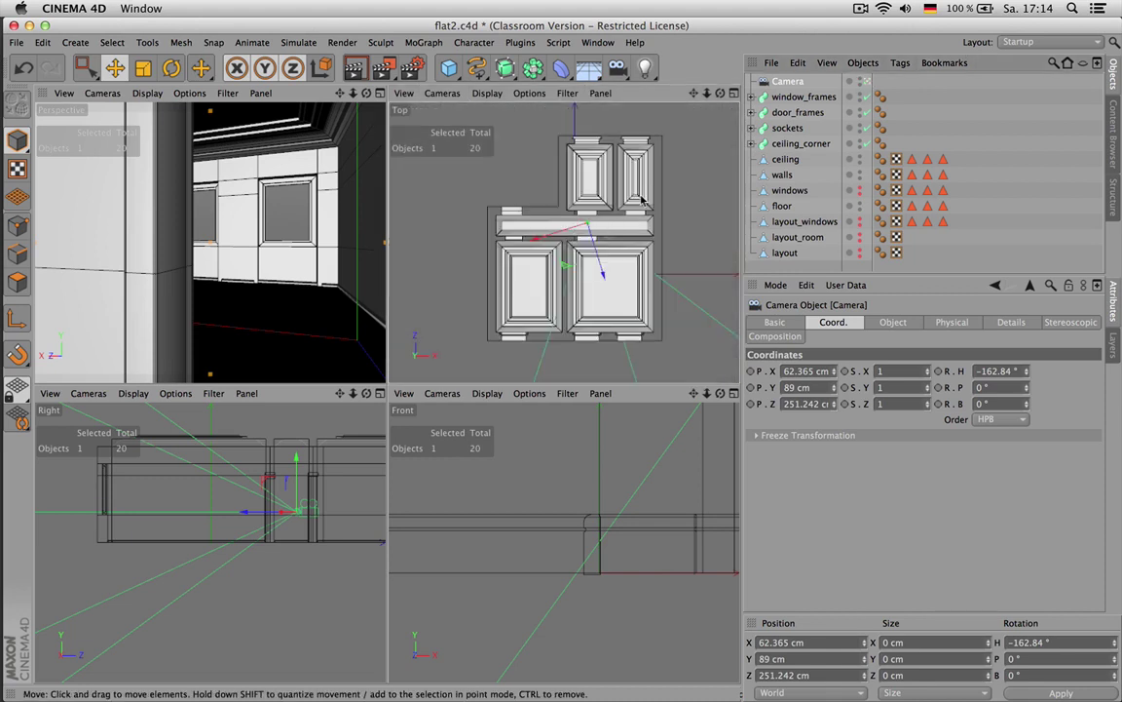
Move the camera to about 39.3 cm in X and 201.3 cm in Z and turn it to a heading of about -145.6°
{"action": "left_click_drag", "start_coordinate": [668, 221], "coordinate": [672, 183]}
{"action": "key", "text": "r"}
{"action": "key", "text": "e"}
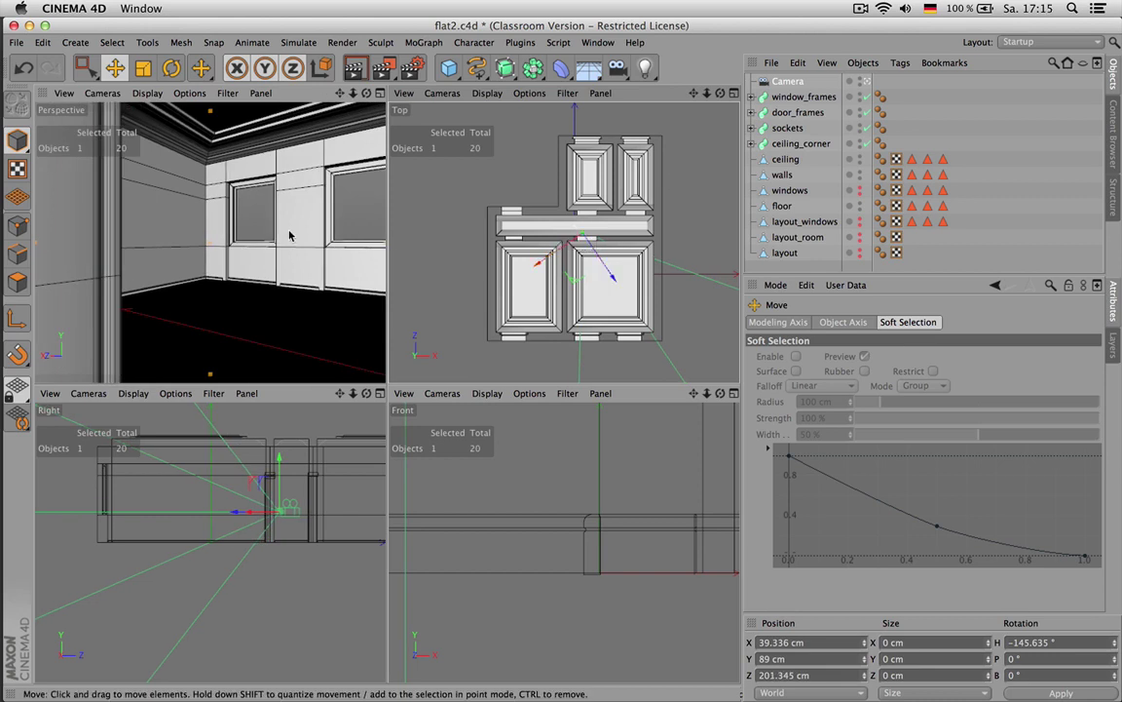
{"action": "middle_click", "coordinate": [288, 236]}
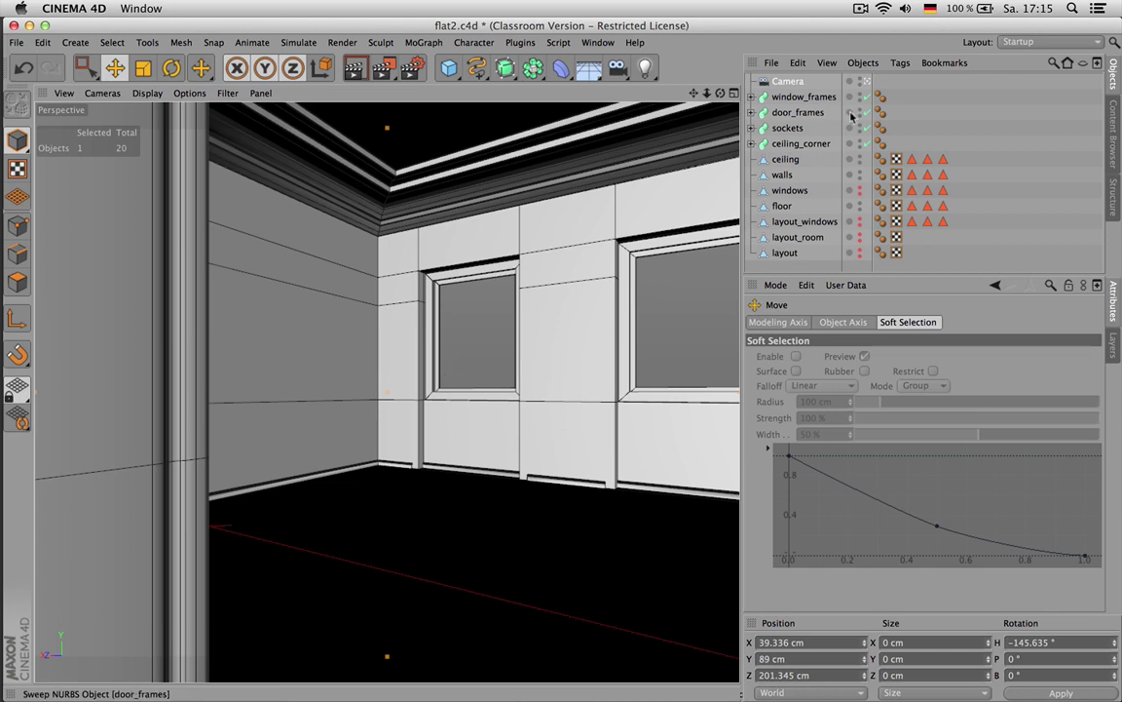
{"action": "left_click", "coordinate": [790, 81]}
{"action": "mouse_move", "coordinate": [833, 387]}
{"action": "left_mouse_down"}
{"action": "mouse_move", "coordinate": [833, 443]}
{"action": "mouse_move", "coordinate": [833, 387]}
{"action": "left_mouse_up"}
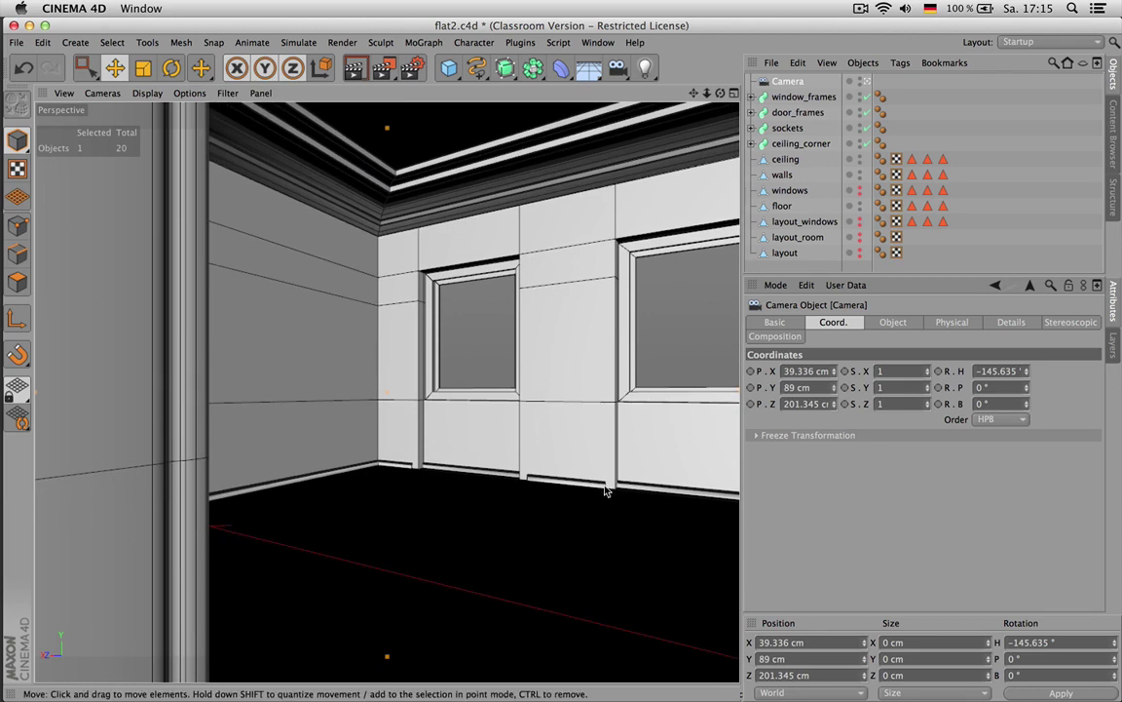
Align the sockets' walls.Spline points beside the pillar between the windows in X, using 120 cm for one side, to correct the skirting
{"action": "left_click", "coordinate": [752, 128]}
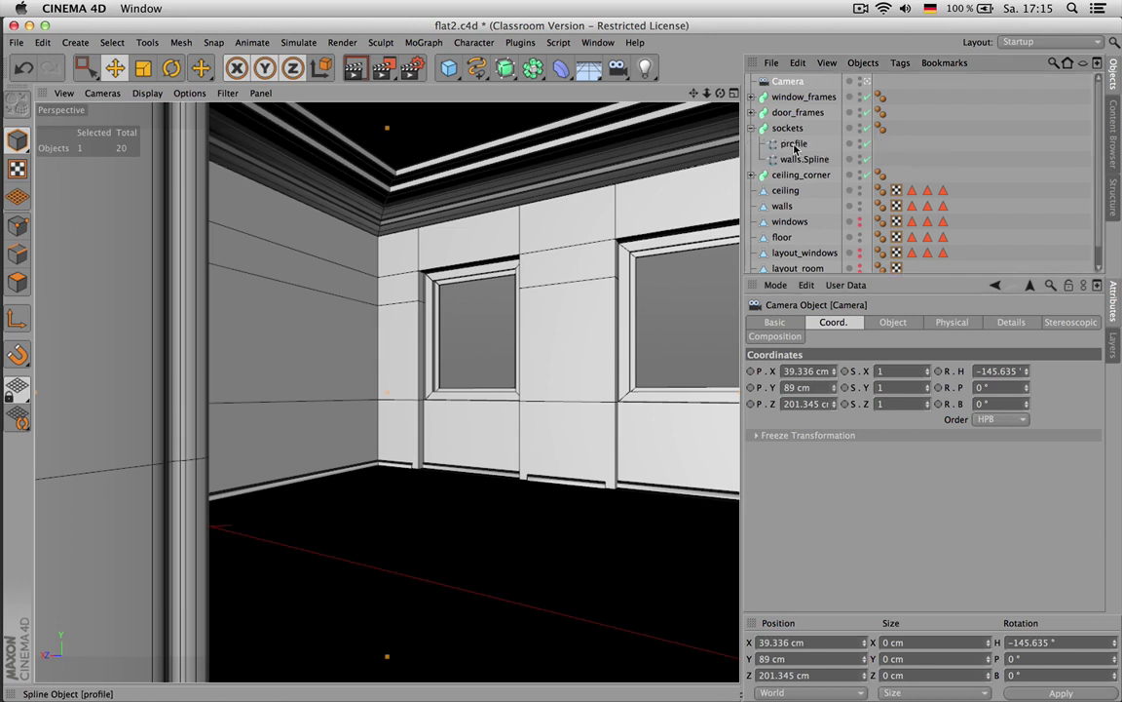
{"action": "left_click", "coordinate": [759, 159]}
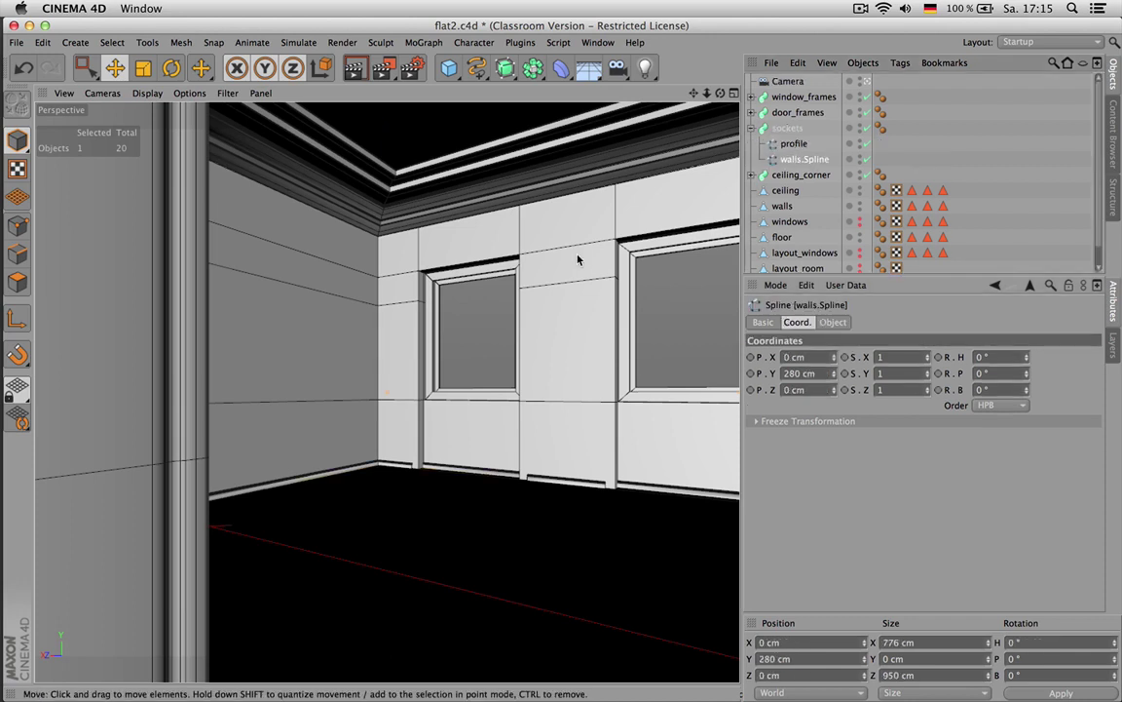
{"action": "key", "text": "Return"}
{"action": "key", "text": "0"}
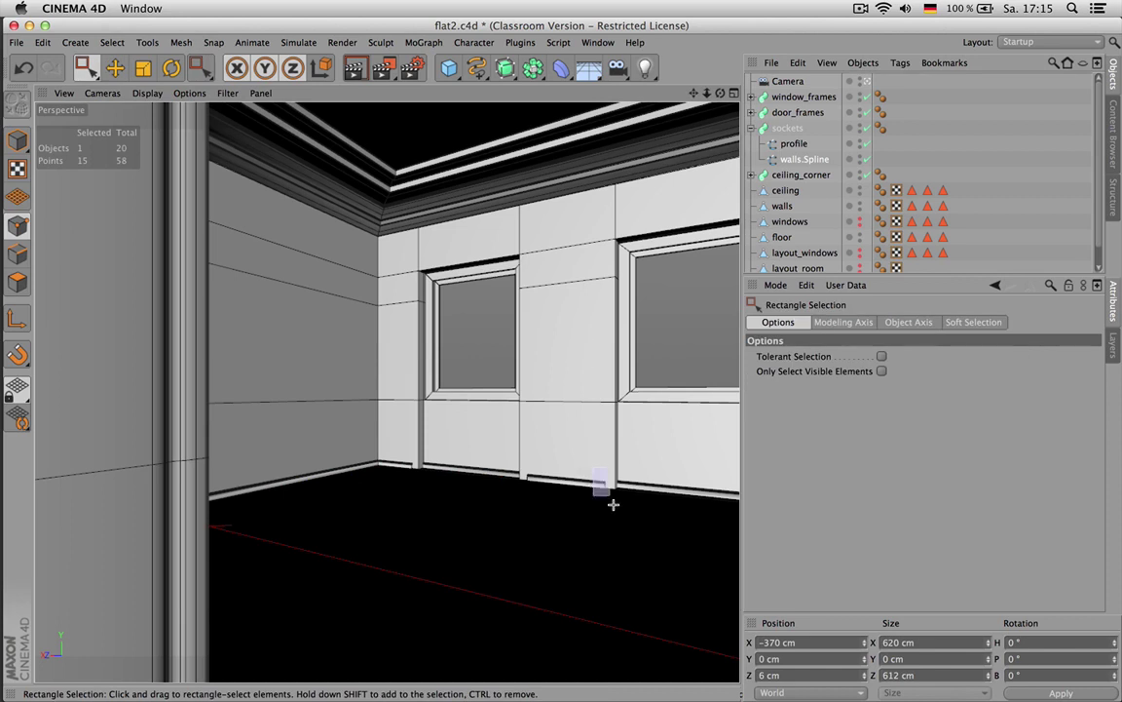
{"action": "left_click_drag", "start_coordinate": [613, 506], "coordinate": [615, 508]}
{"action": "left_click_drag", "start_coordinate": [536, 487], "coordinate": [543, 488]}
{"action": "left_click", "coordinate": [796, 643]}
{"action": "type", "text": "120"}
{"action": "key", "text": "Return"}
{"action": "left_click_drag", "start_coordinate": [544, 440], "coordinate": [516, 506]}
{"action": "left_click", "coordinate": [801, 643]}
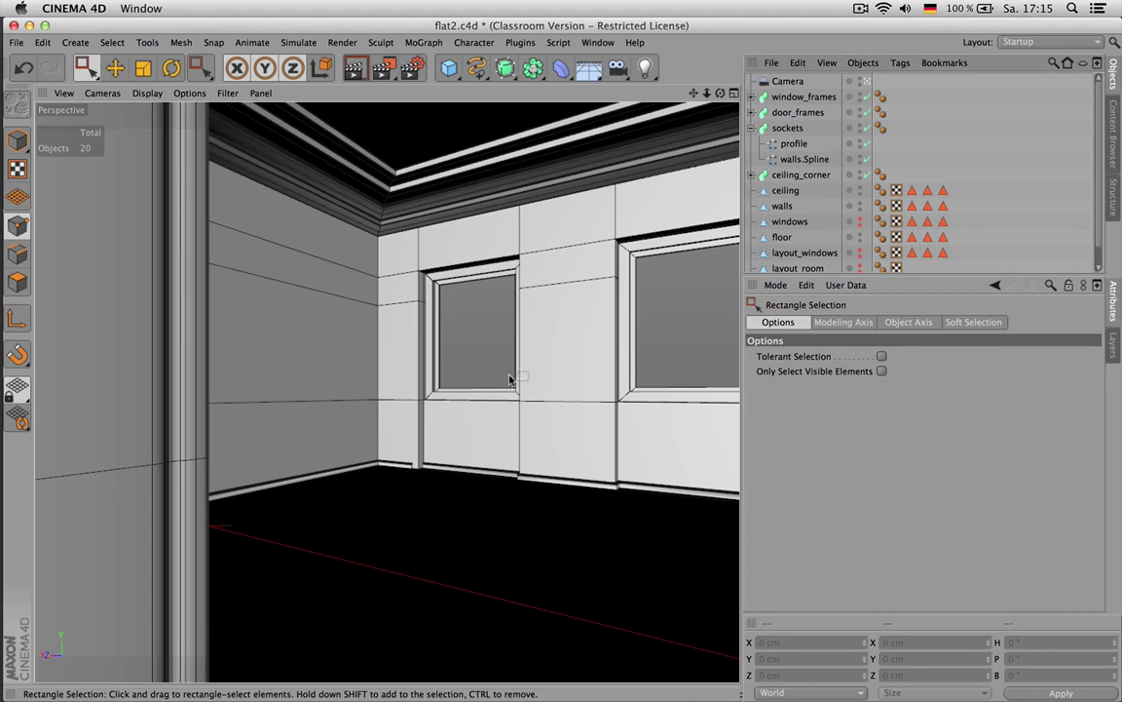
Add a Physical Sky to the scene and set its month to June
{"action": "left_click", "coordinate": [590, 70]}
{"action": "left_click", "coordinate": [770, 89]}
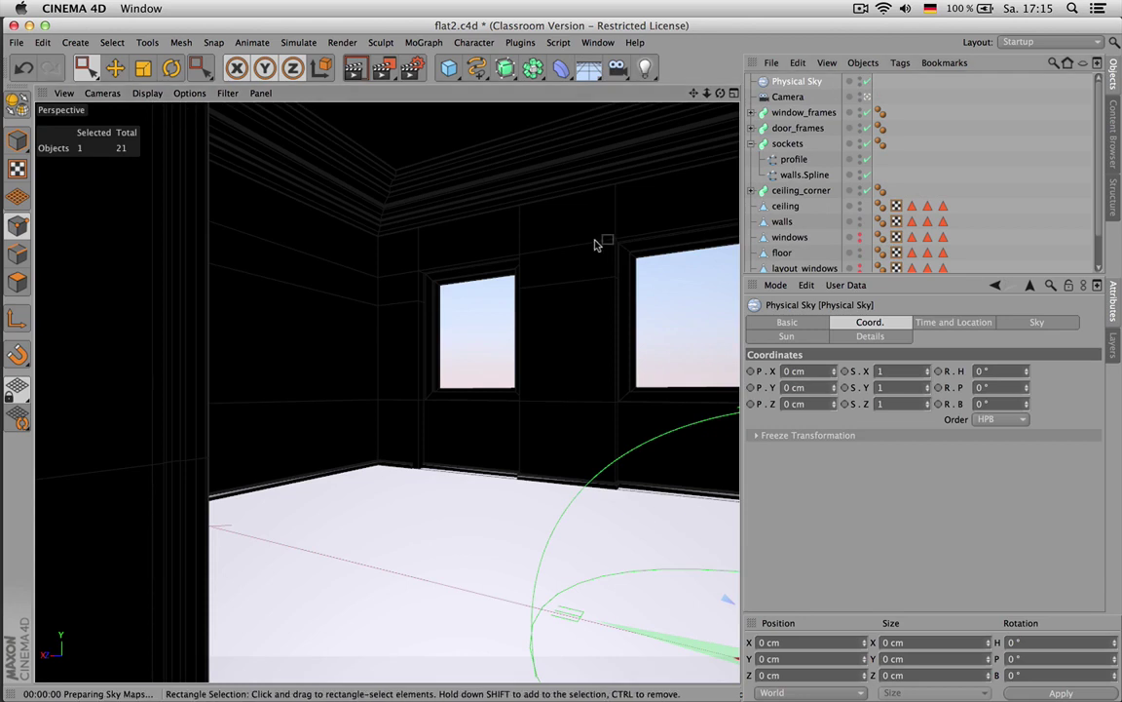
{"action": "left_click", "coordinate": [791, 83]}
{"action": "left_click", "coordinate": [942, 322]}
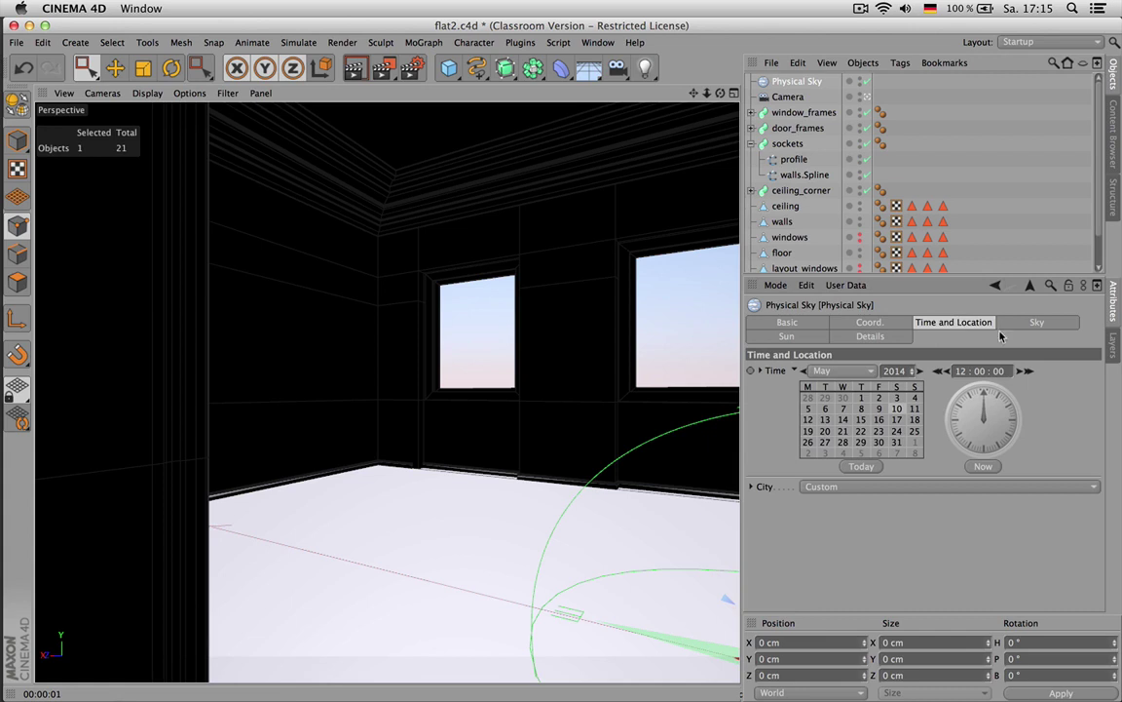
{"action": "left_click", "coordinate": [854, 371]}
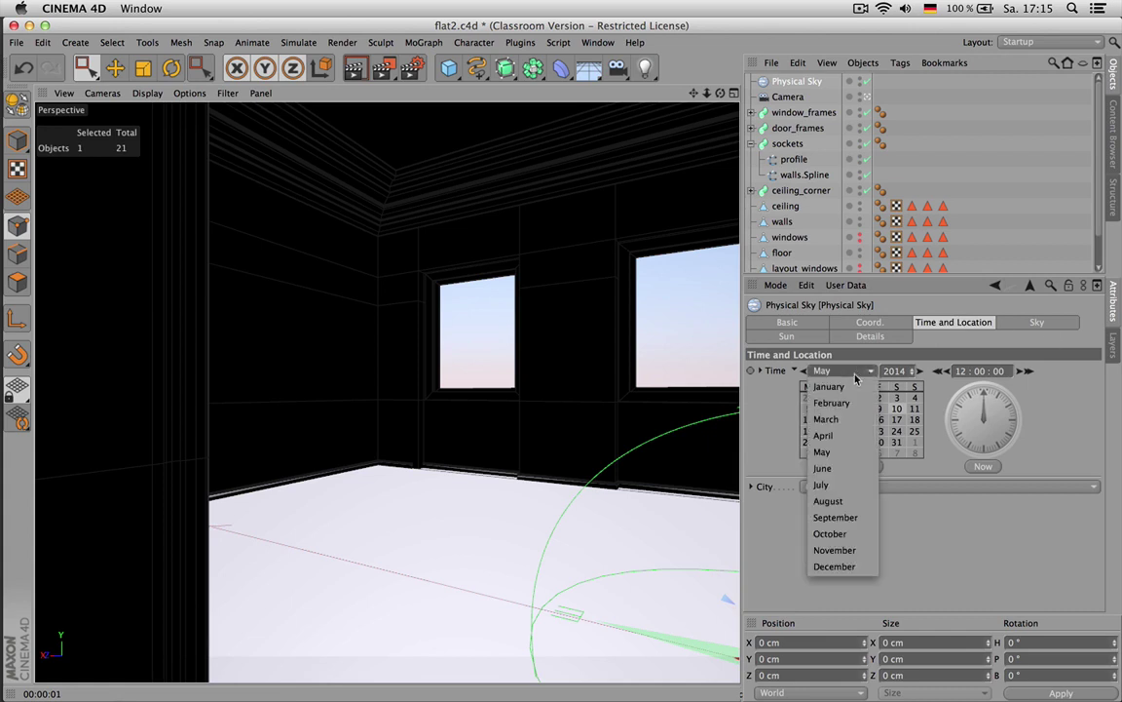
{"action": "left_click", "coordinate": [844, 469]}
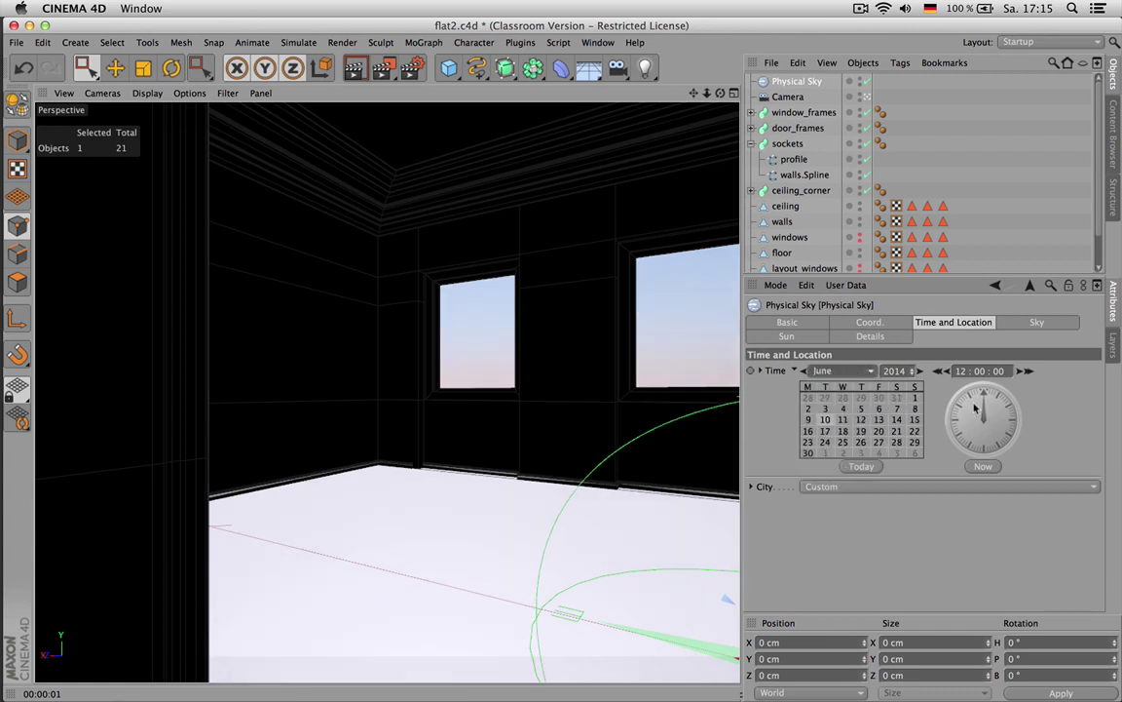
Set the Physical Sky's location to Havana, Cuba, Central America
{"action": "left_click", "coordinate": [887, 486]}
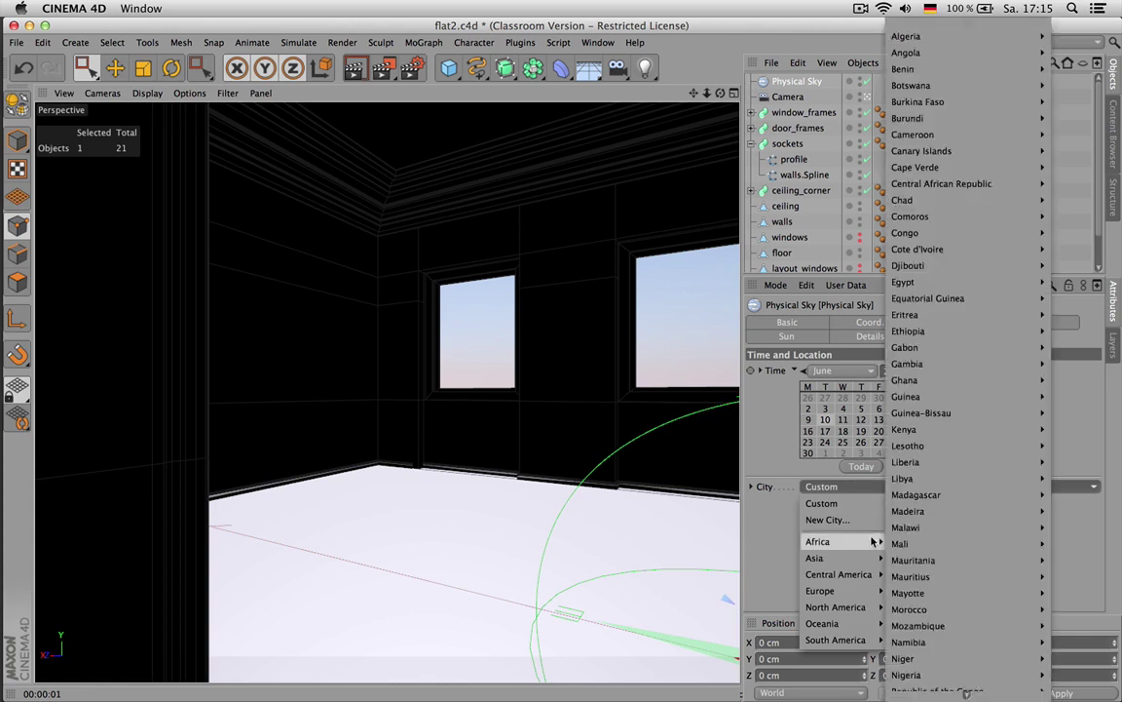
{"action": "mouse_move", "coordinate": [840, 574]}
{"action": "mouse_move", "coordinate": [916, 576]}
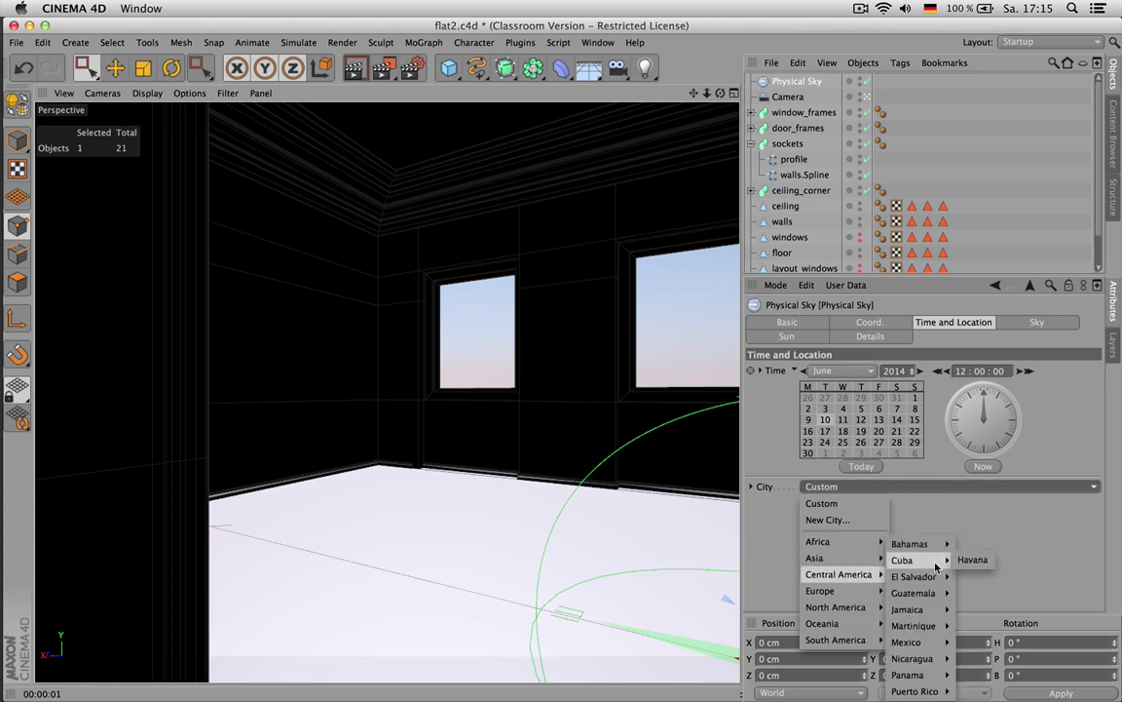
{"action": "left_click", "coordinate": [972, 559]}
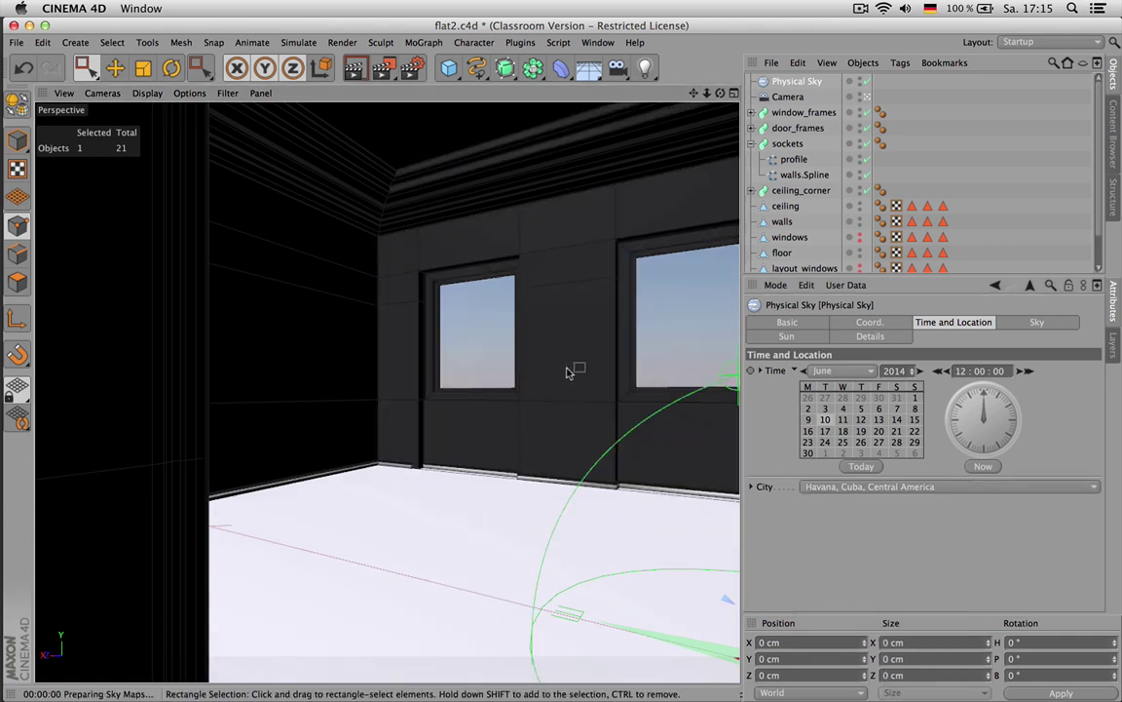
Rotate the Physical Sky to a heading of 213° with its pitch at 0°, test-rendering the camera view along the way
{"action": "left_click", "coordinate": [874, 322]}
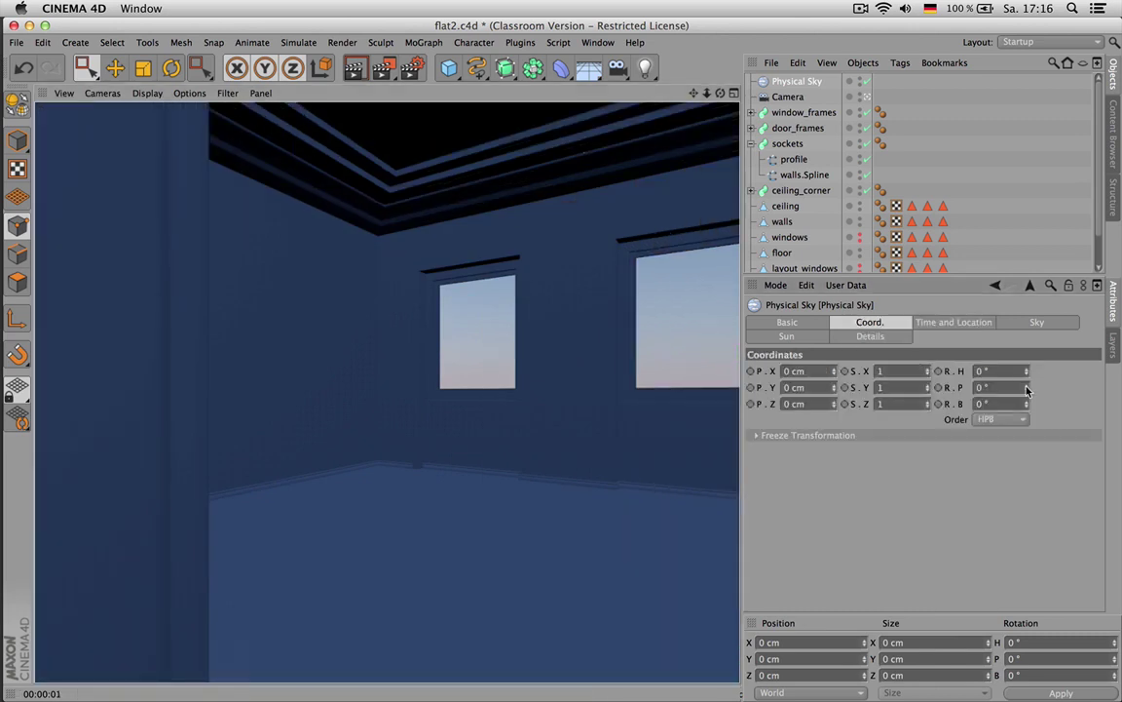
{"action": "left_click_drag", "start_coordinate": [1026, 388], "coordinate": [1027, 312]}
{"action": "left_click_drag", "start_coordinate": [1000, 388], "coordinate": [1027, 227]}
{"action": "type", "text": "0"}
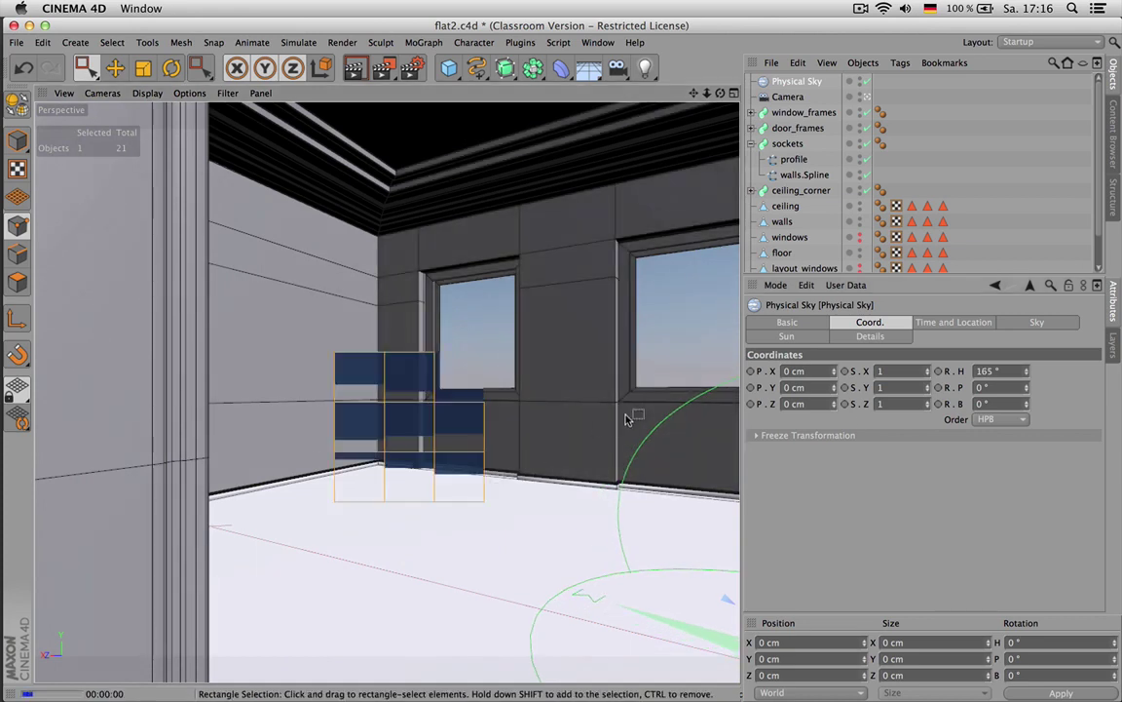
{"action": "left_click_drag", "start_coordinate": [1028, 371], "coordinate": [1027, 355]}
{"action": "key", "text": "super+r"}
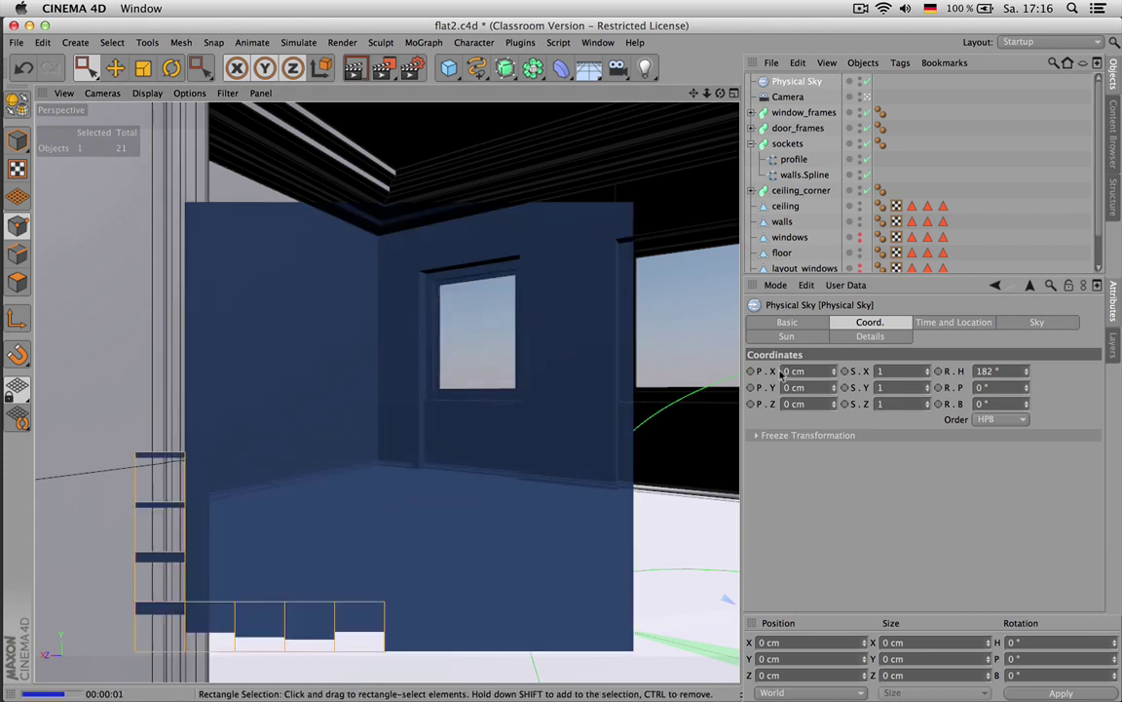
{"action": "left_click_drag", "start_coordinate": [1026, 375], "coordinate": [1026, 345]}
{"action": "key", "text": "super+r"}
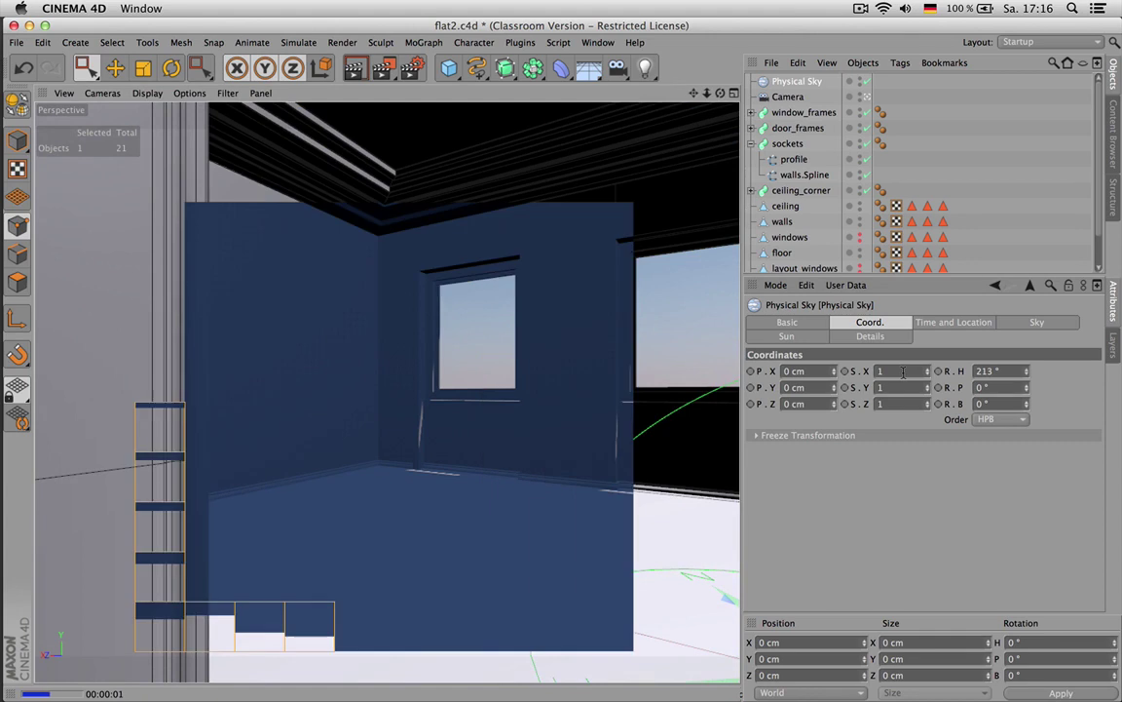
Set the Physical Sky's time of day to 09:01
{"action": "left_click", "coordinate": [952, 324]}
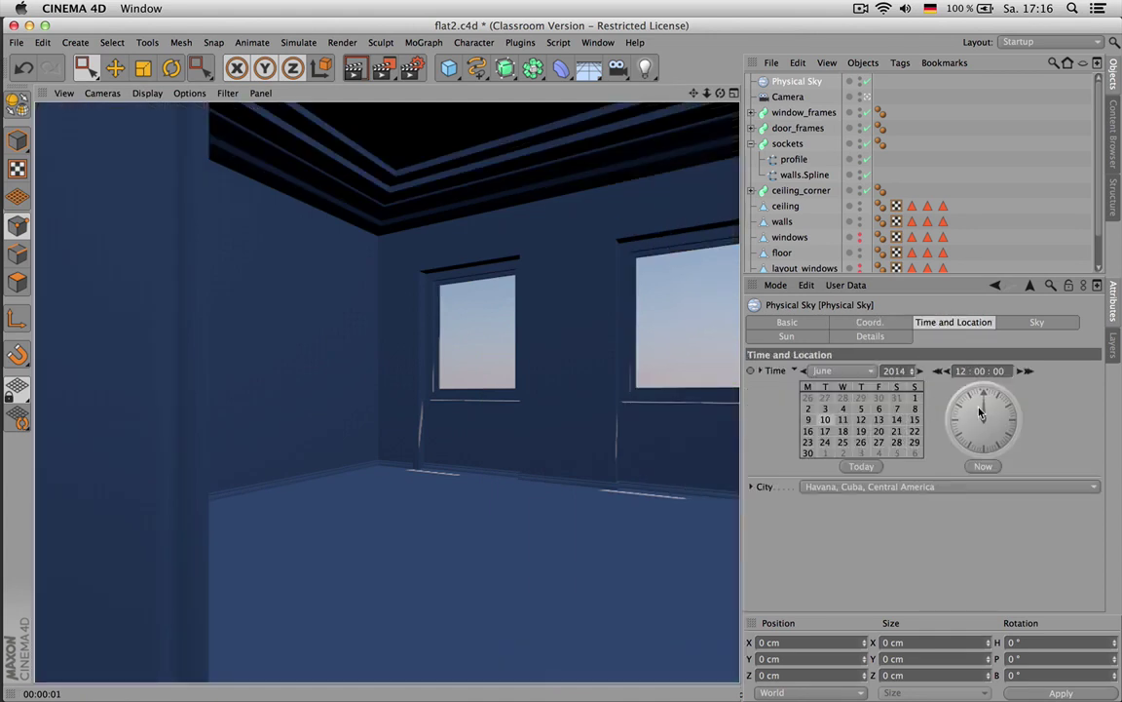
{"action": "left_click_drag", "start_coordinate": [984, 399], "coordinate": [960, 419]}
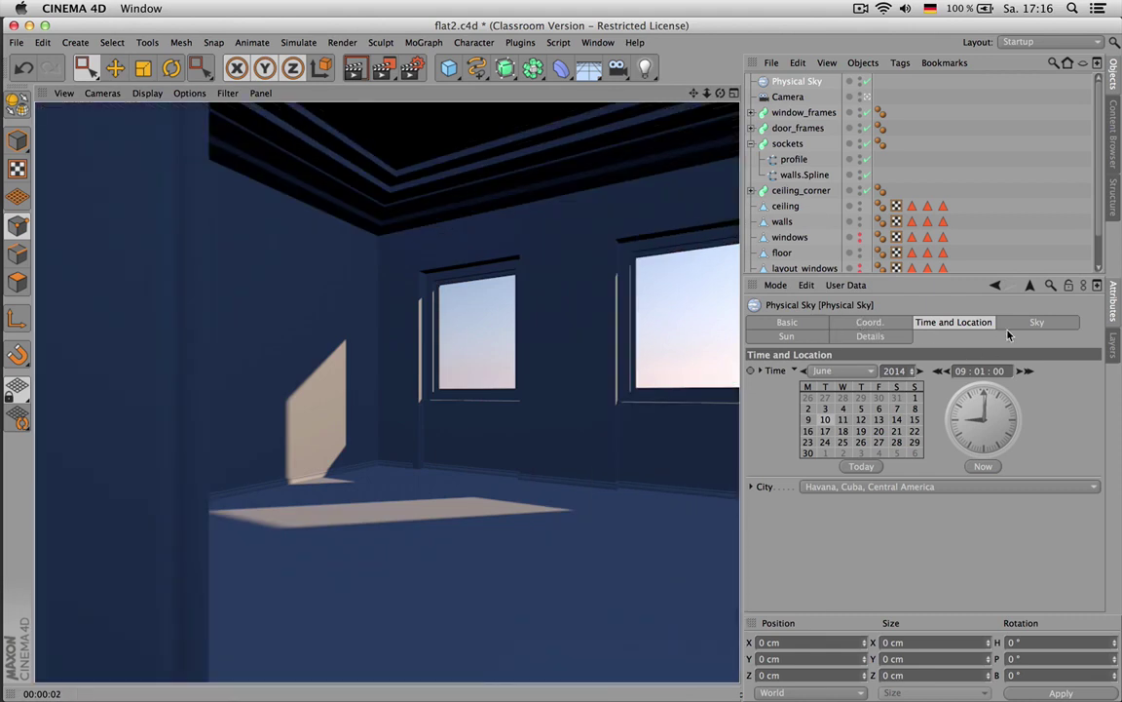
Set the Physical Sky's sun intensity to 160% and its sky intensity to 140%
{"action": "left_click", "coordinate": [1023, 328]}
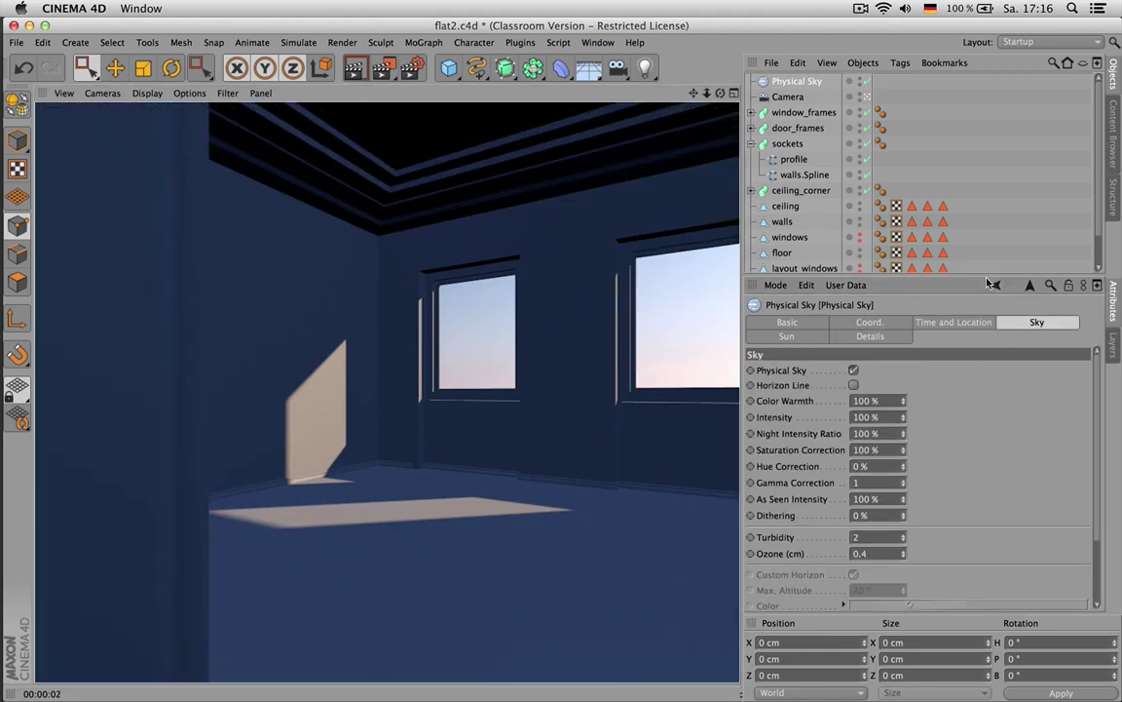
{"action": "left_click_drag", "start_coordinate": [974, 276], "coordinate": [969, 216]}
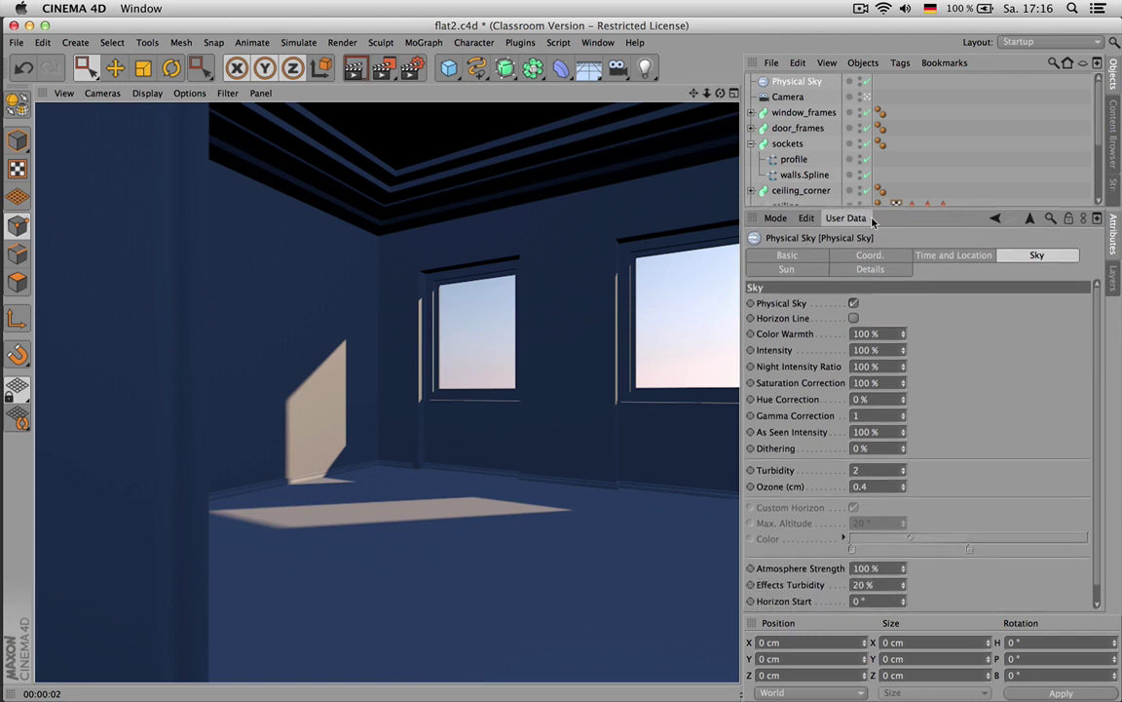
{"action": "left_click", "coordinate": [921, 256]}
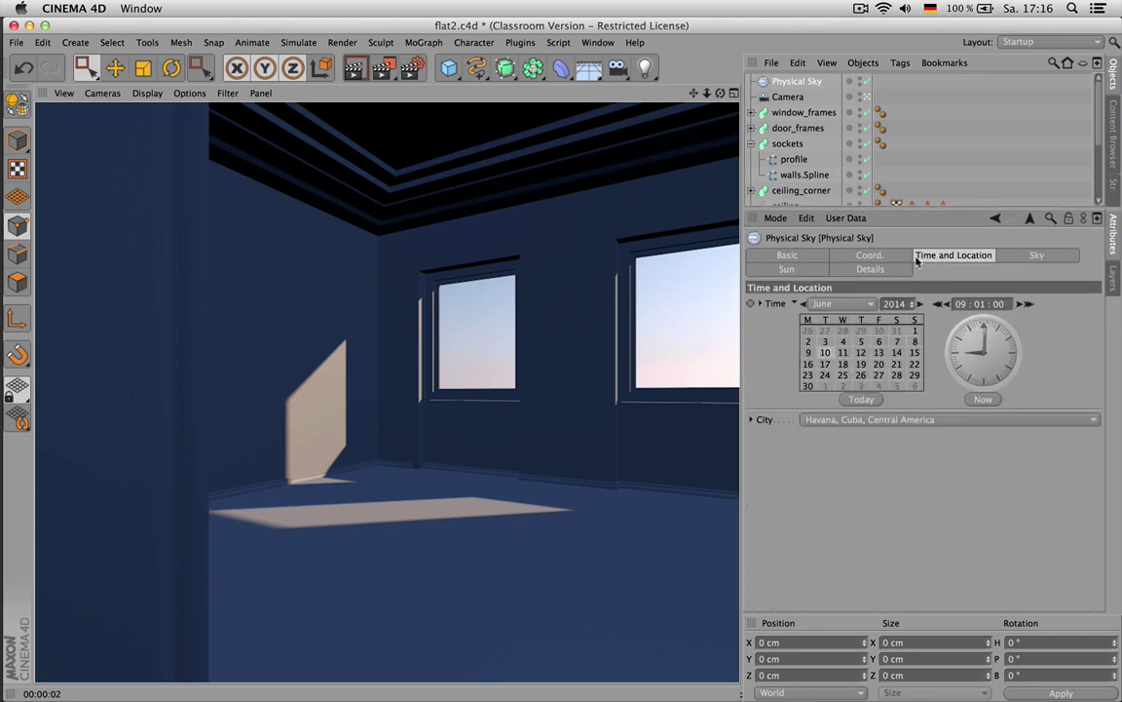
{"action": "left_click", "coordinate": [816, 258]}
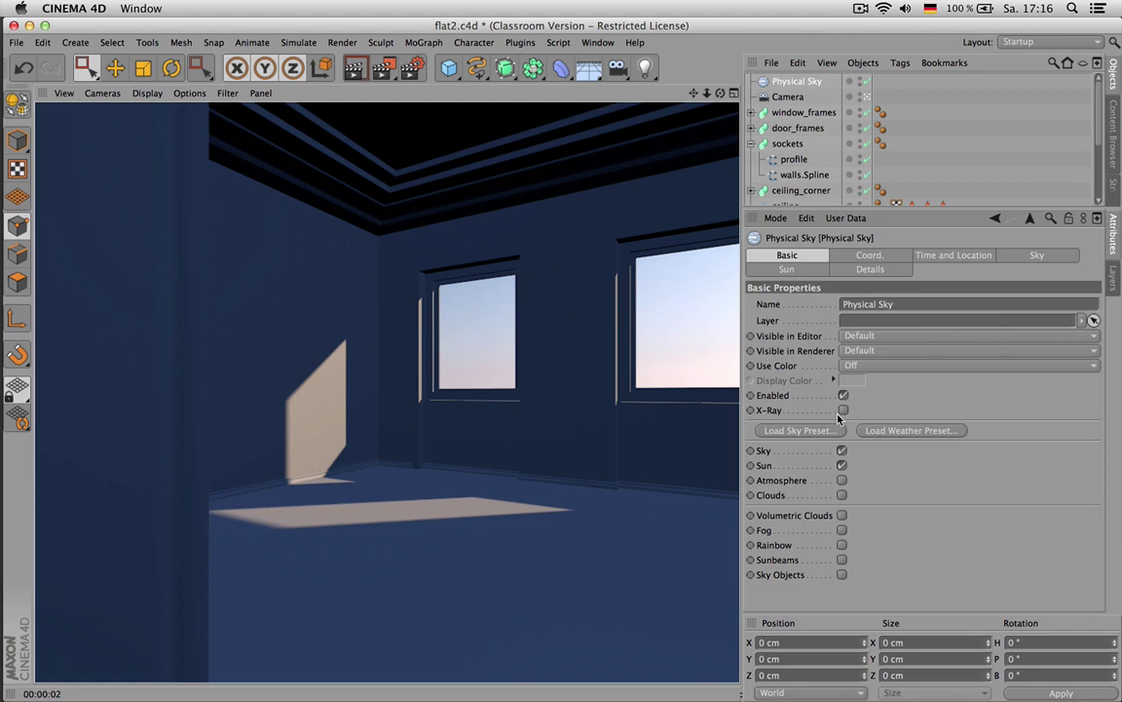
{"action": "left_click", "coordinate": [809, 270]}
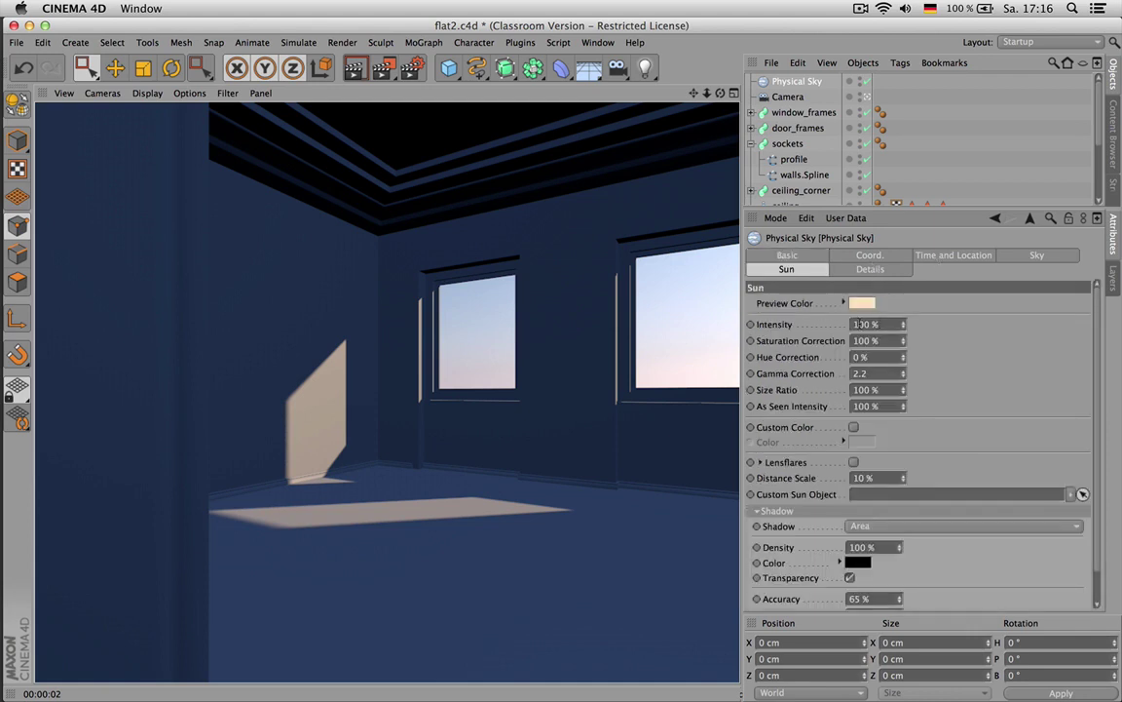
{"action": "left_click", "coordinate": [862, 325]}
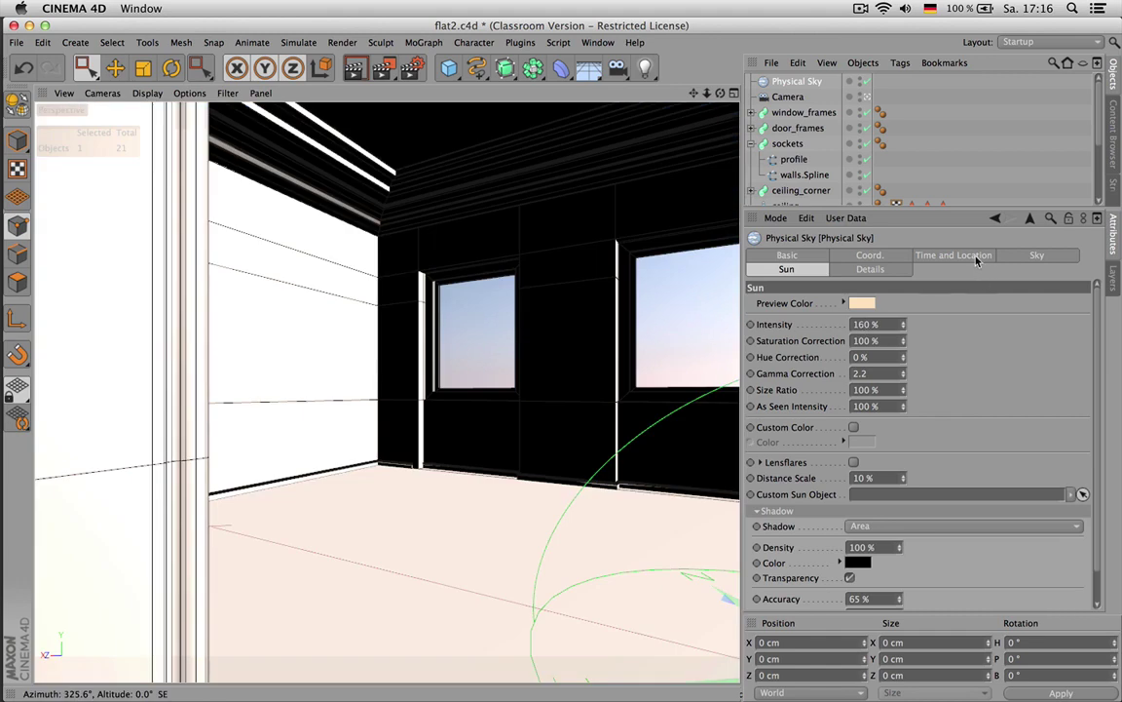
{"action": "left_click", "coordinate": [1020, 257]}
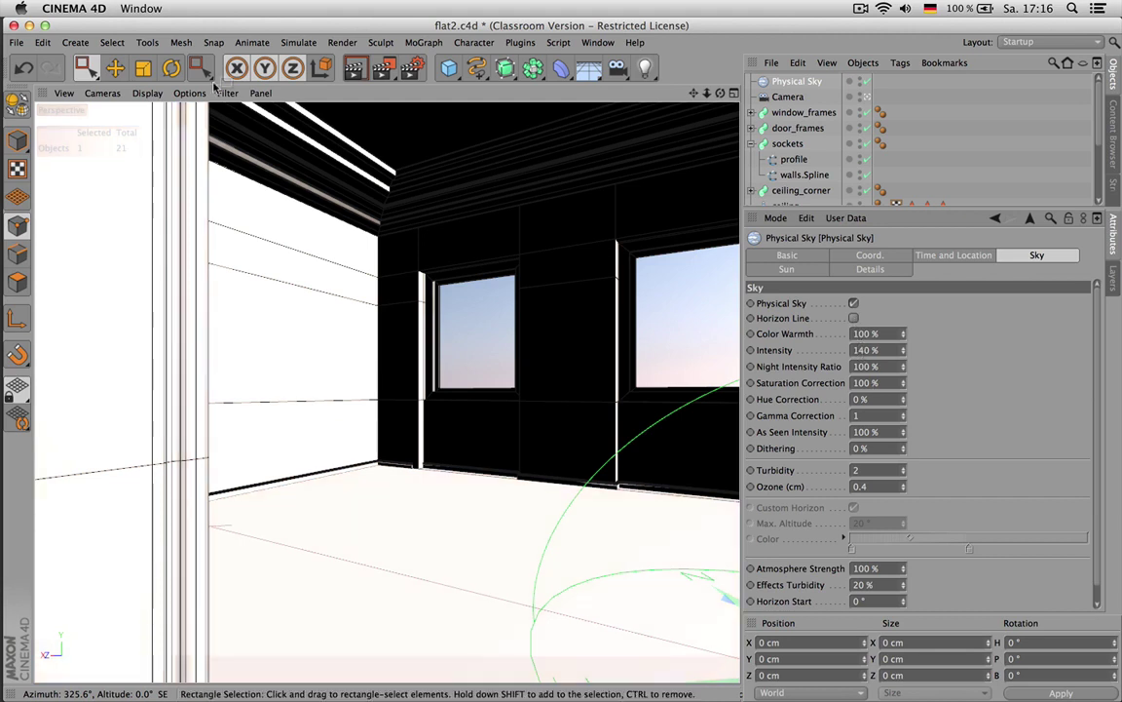
Add Global Illumination to the render settings in IR (Still Image) mode with a diffuse depth of 5
{"action": "left_click", "coordinate": [404, 70]}
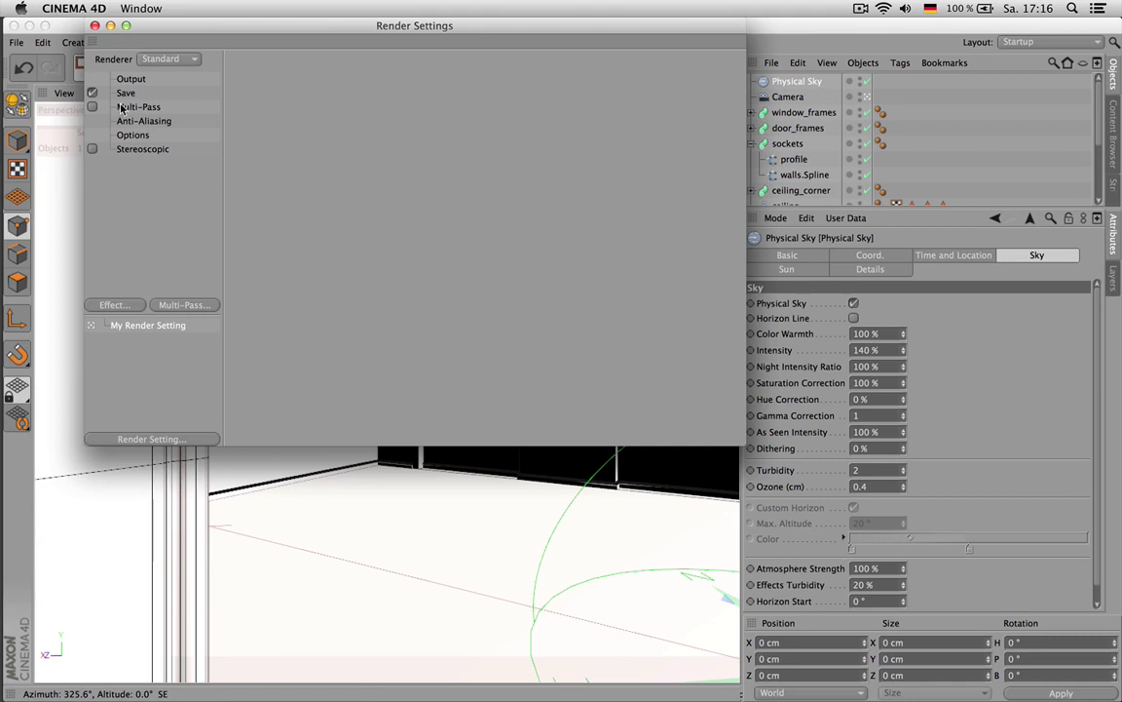
{"action": "left_click", "coordinate": [114, 304]}
{"action": "left_click", "coordinate": [216, 466]}
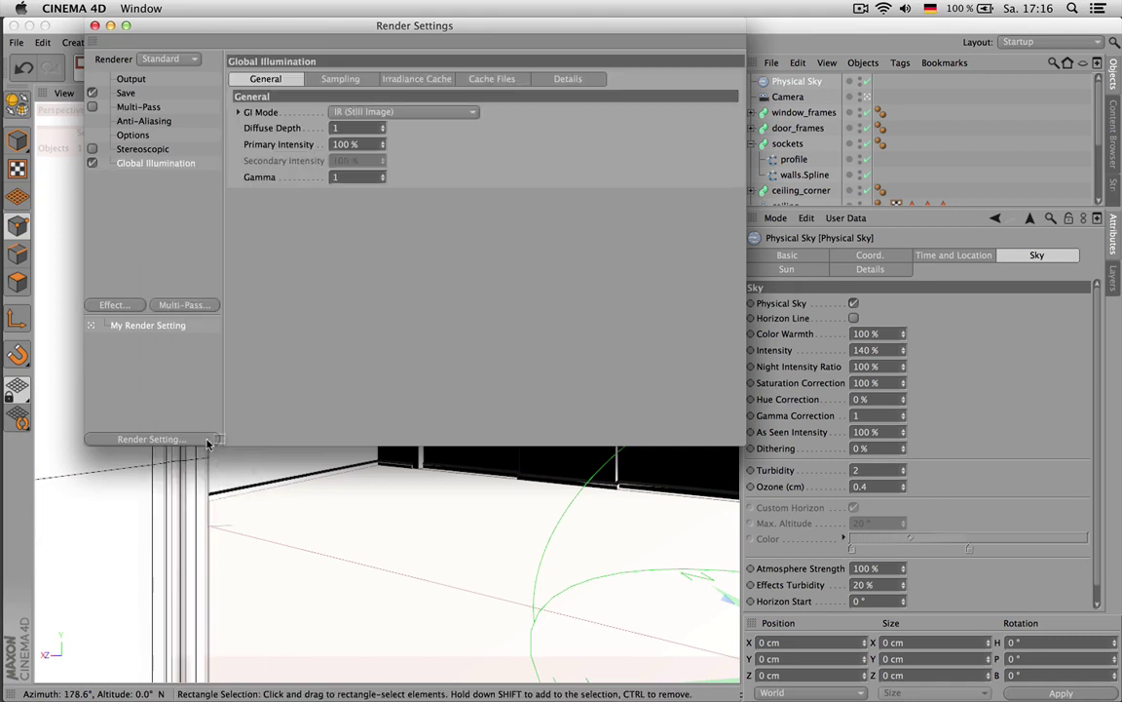
{"action": "left_click", "coordinate": [374, 113]}
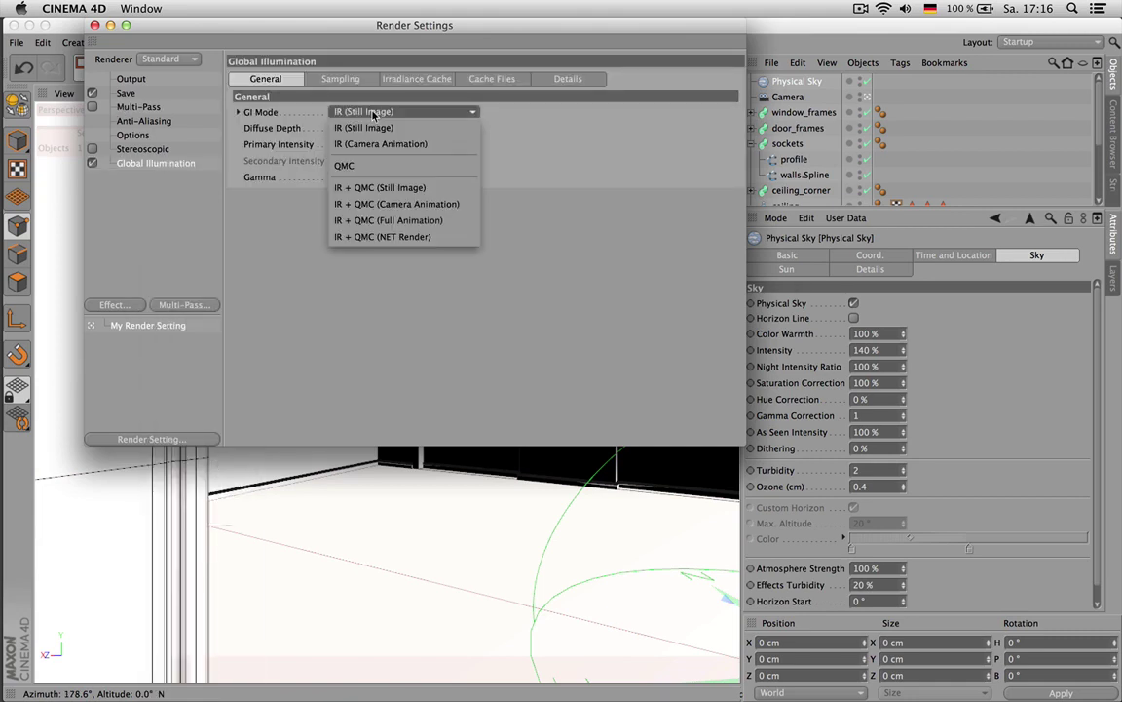
{"action": "left_click", "coordinate": [364, 127]}
{"action": "left_click", "coordinate": [361, 129]}
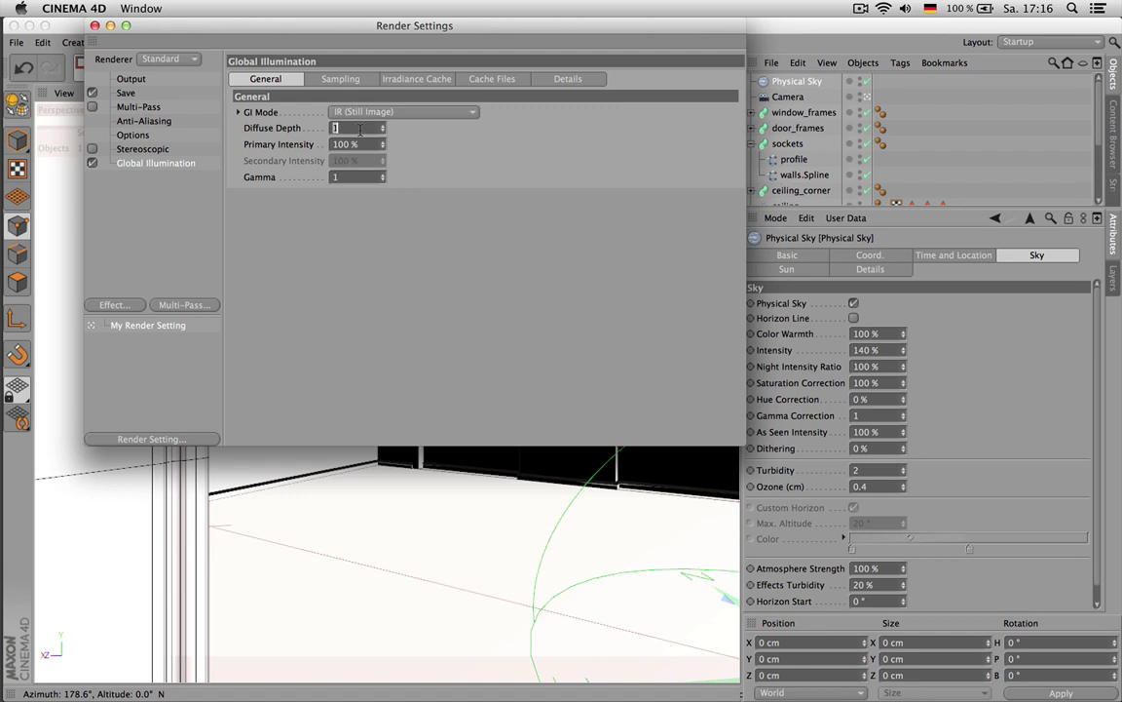
{"action": "key", "text": "Return"}
Set the Global Illumination samples to Low and the irradiance cache's record density to Preview
{"action": "left_click", "coordinate": [341, 79]}
{"action": "left_click", "coordinate": [404, 112]}
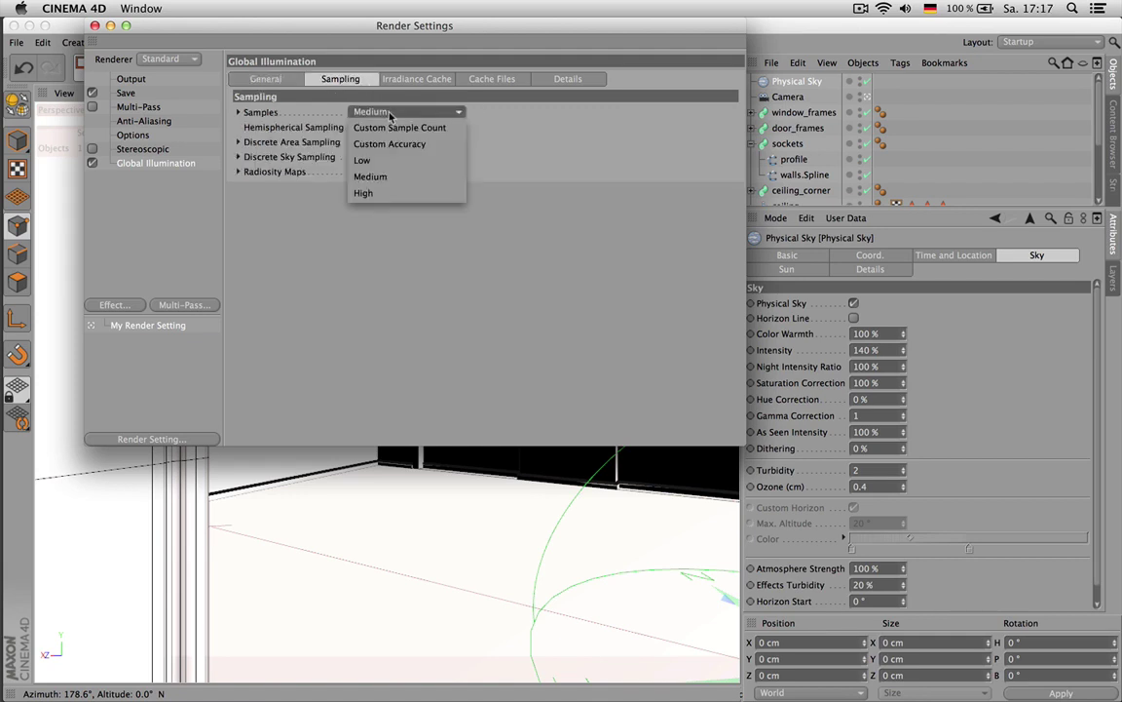
{"action": "left_click", "coordinate": [395, 160]}
{"action": "left_click", "coordinate": [417, 79]}
{"action": "left_click", "coordinate": [405, 116]}
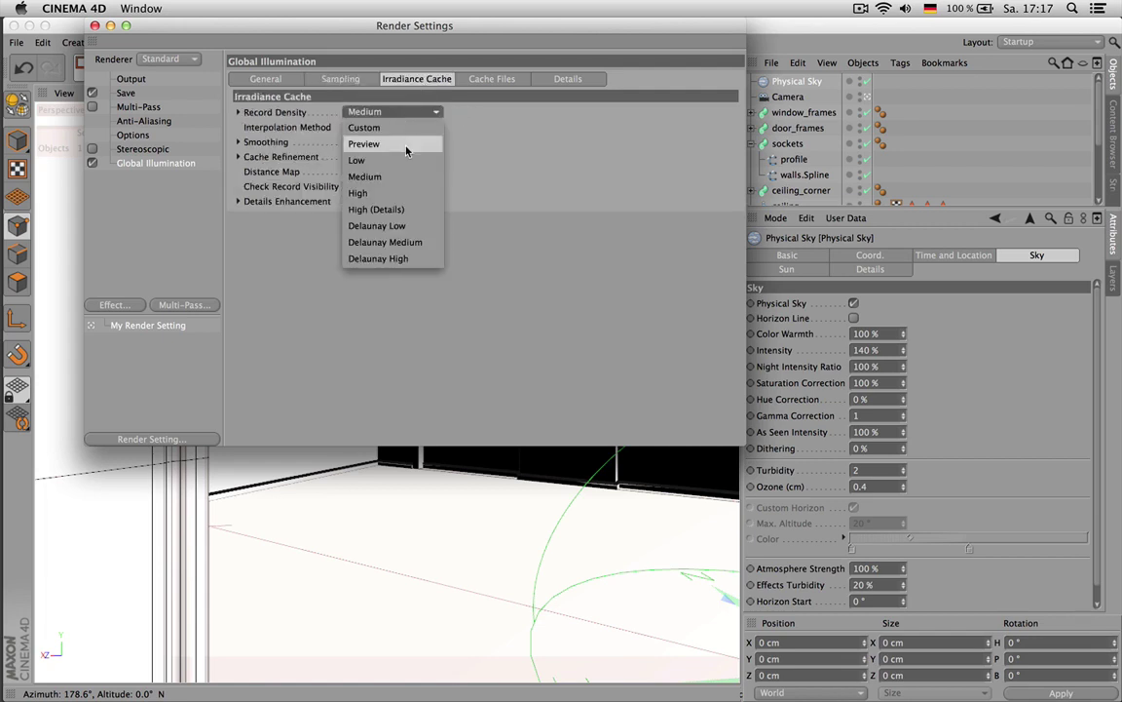
{"action": "left_click", "coordinate": [393, 144]}
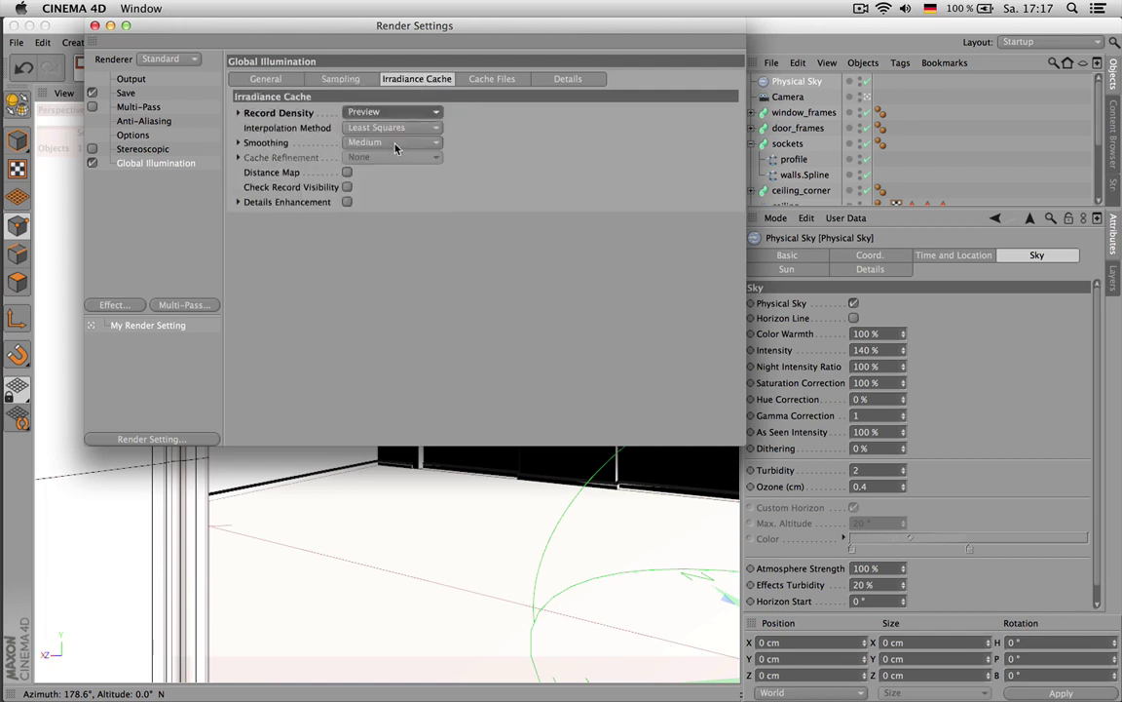
{"action": "left_click", "coordinate": [395, 146]}
{"action": "left_click", "coordinate": [364, 172]}
Set both the primary and the secondary intensity of Global Illumination to 110%
{"action": "left_click", "coordinate": [272, 80]}
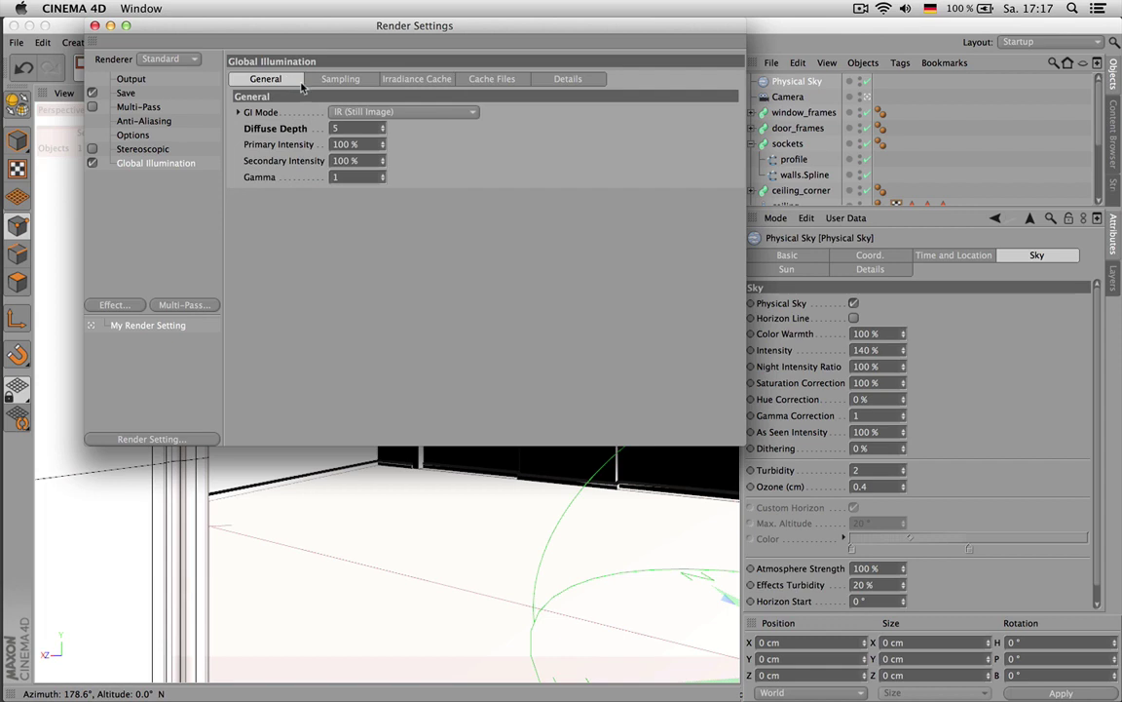
{"action": "left_click", "coordinate": [368, 160]}
{"action": "type", "text": "110"}
{"action": "key", "text": "Return"}
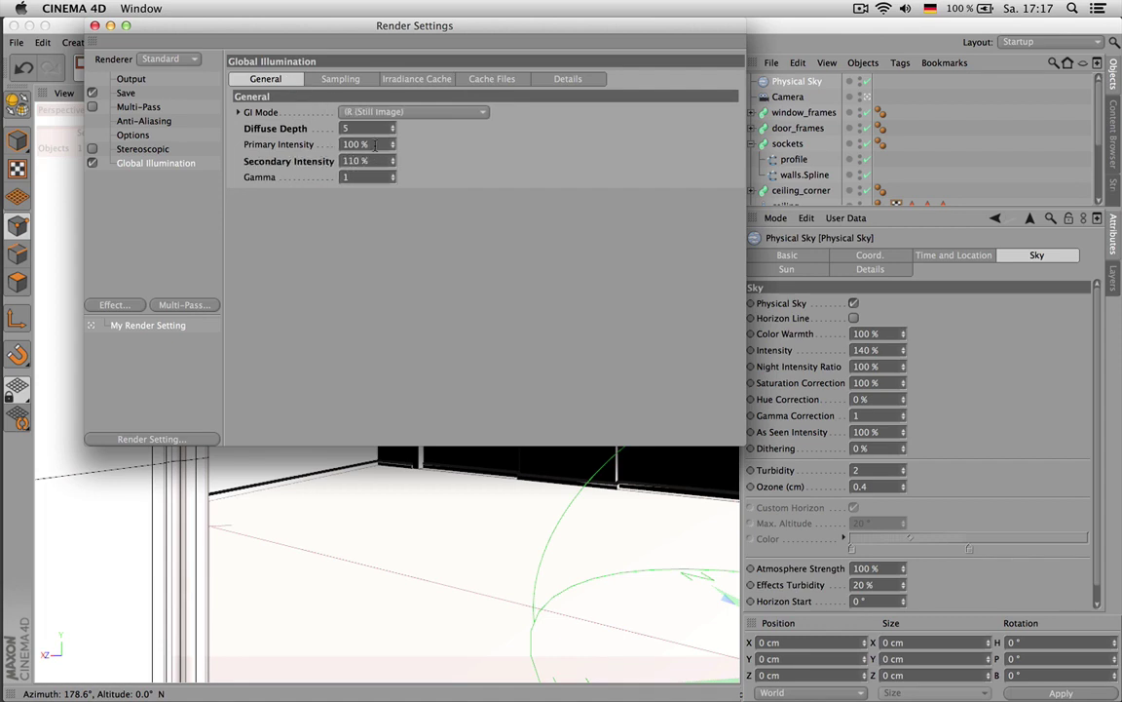
{"action": "left_click", "coordinate": [369, 144]}
{"action": "type", "text": "110"}
{"action": "key", "text": "Return"}
Add Ambient Occlusion, lighten the dark end of its color gradient to grey, and test-render the camera view
{"action": "left_click", "coordinate": [135, 308]}
{"action": "left_click", "coordinate": [181, 331]}
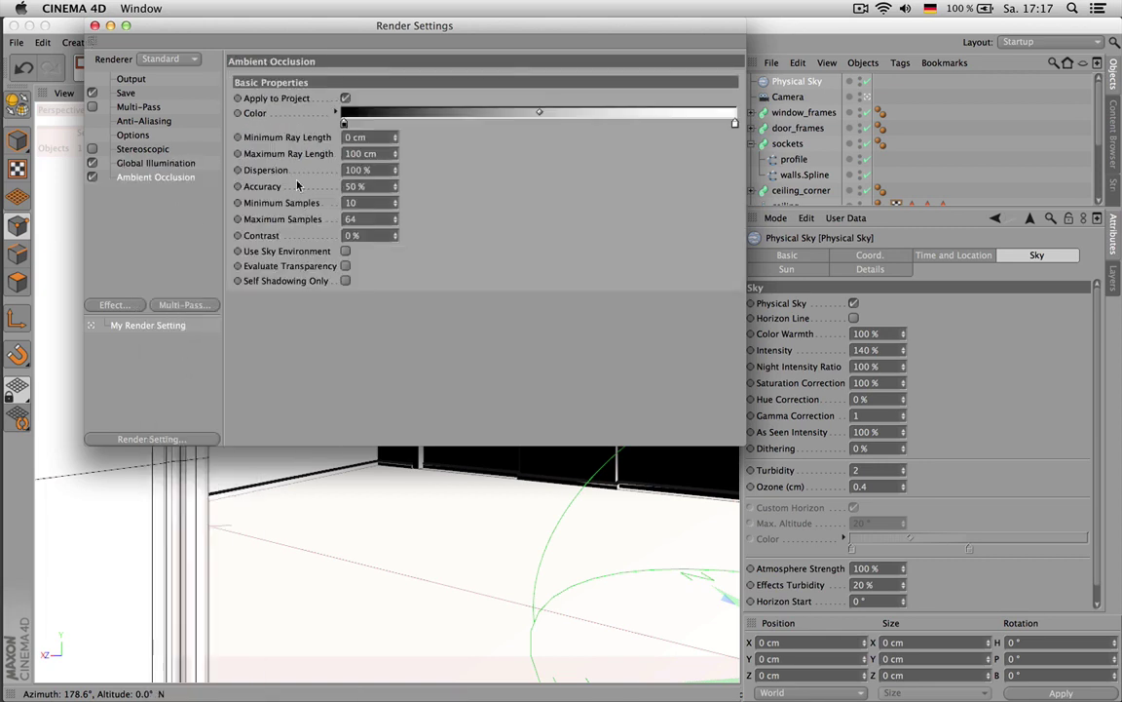
{"action": "double_click", "coordinate": [344, 124]}
{"action": "left_click", "coordinate": [389, 196]}
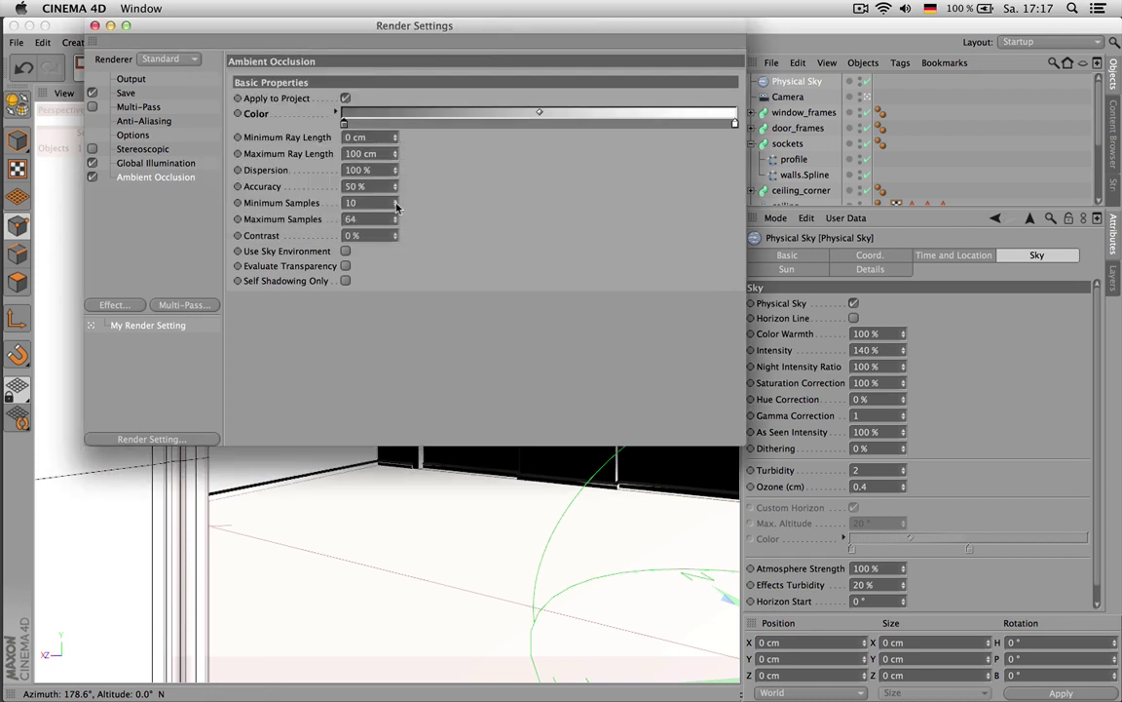
{"action": "left_click", "coordinate": [94, 25]}
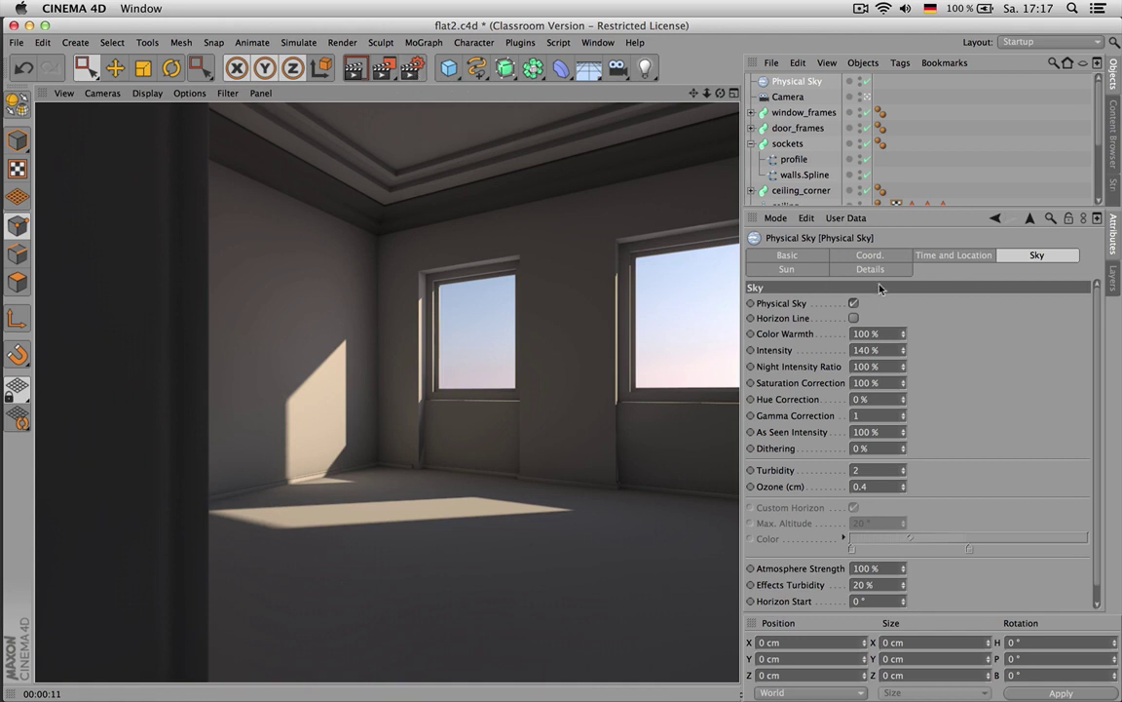
Set the Physical Sky's sun intensity to 210% and its sky intensity to 200%
{"action": "left_click", "coordinate": [799, 272]}
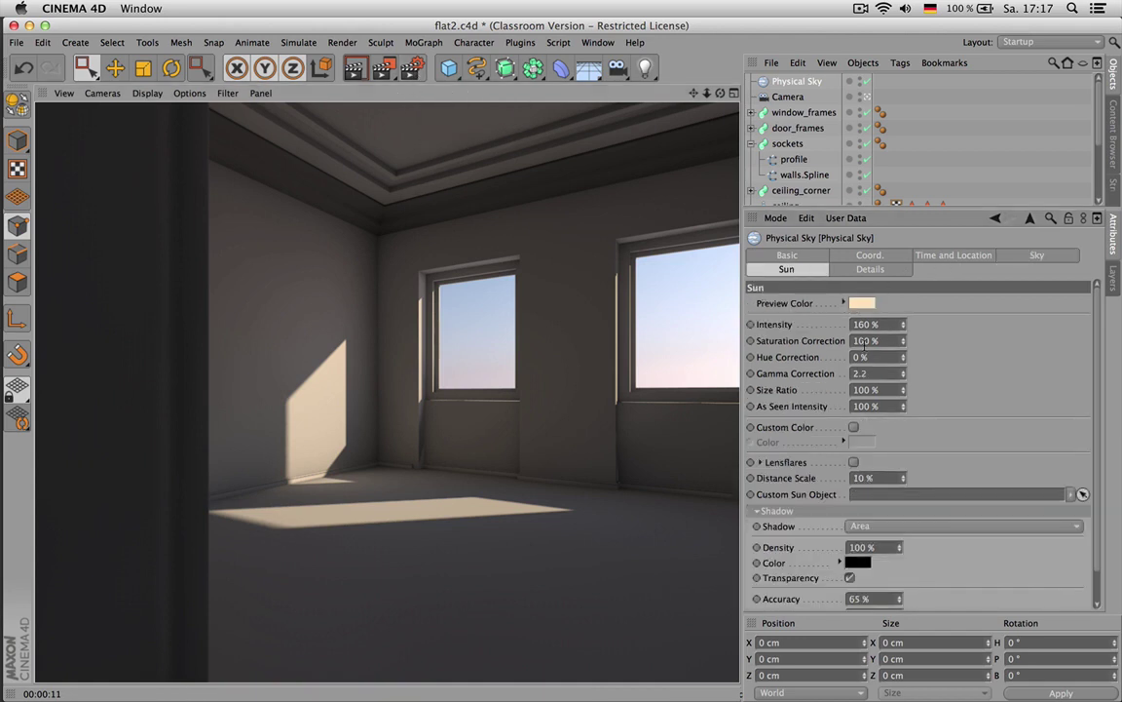
{"action": "type", "text": "210"}
{"action": "key", "text": "Return"}
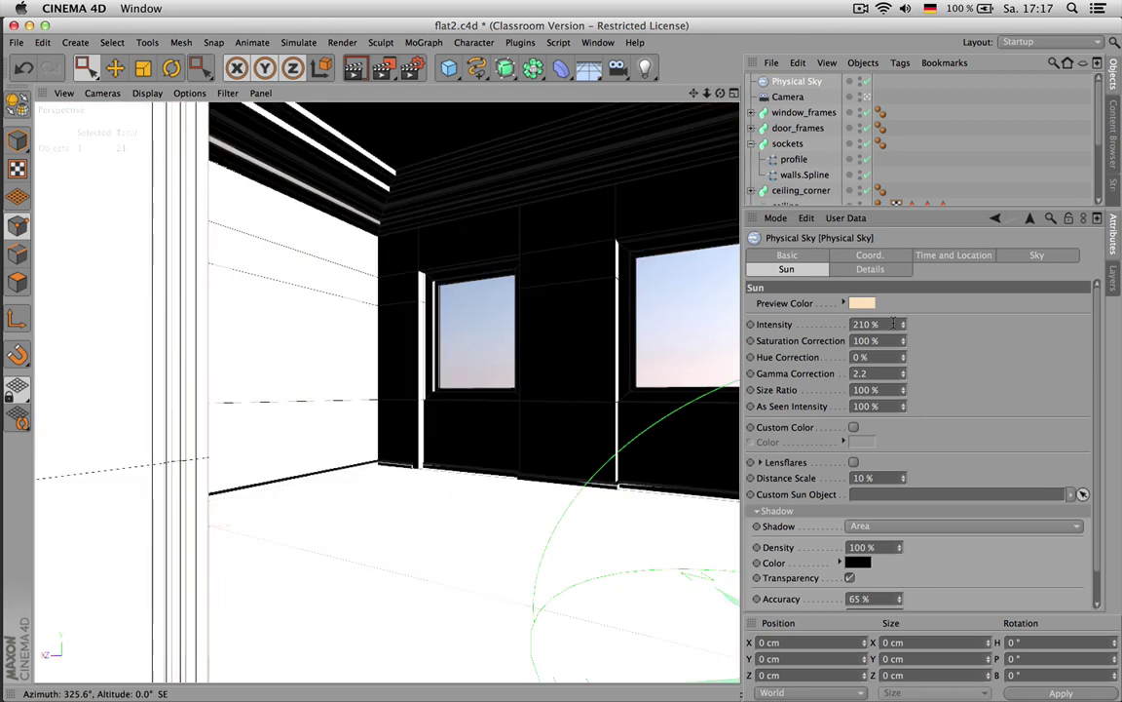
{"action": "left_click", "coordinate": [1000, 255]}
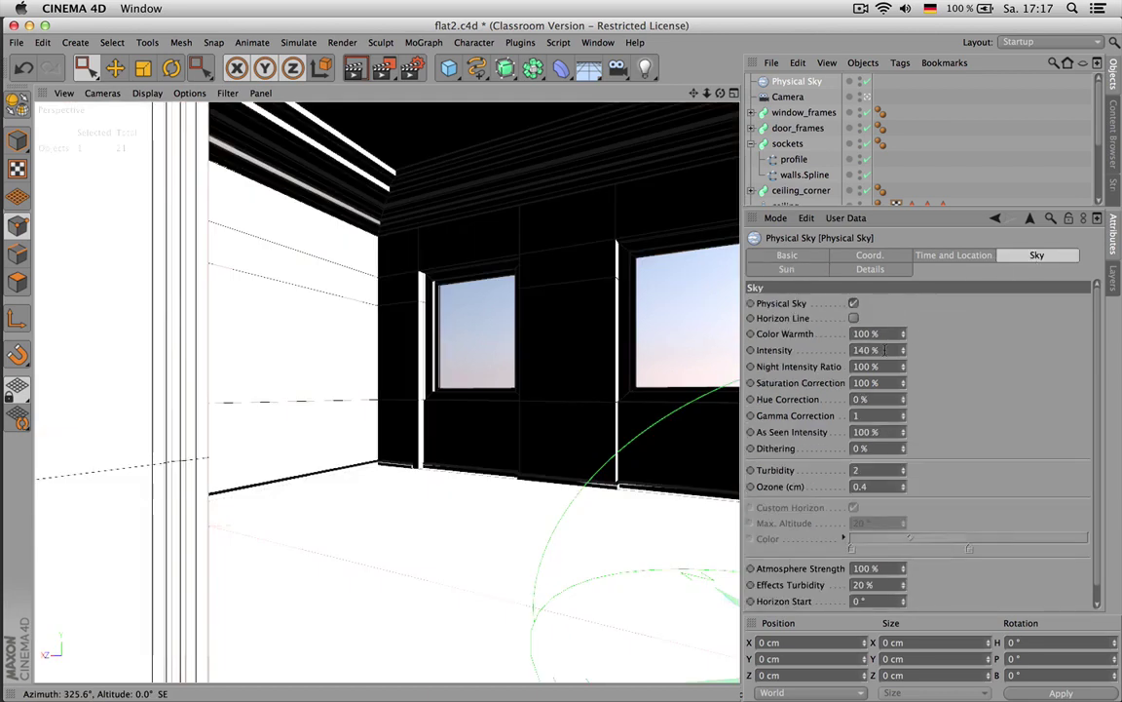
{"action": "double_click", "coordinate": [885, 349]}
{"action": "type", "text": "200"}
{"action": "key", "text": "Return"}
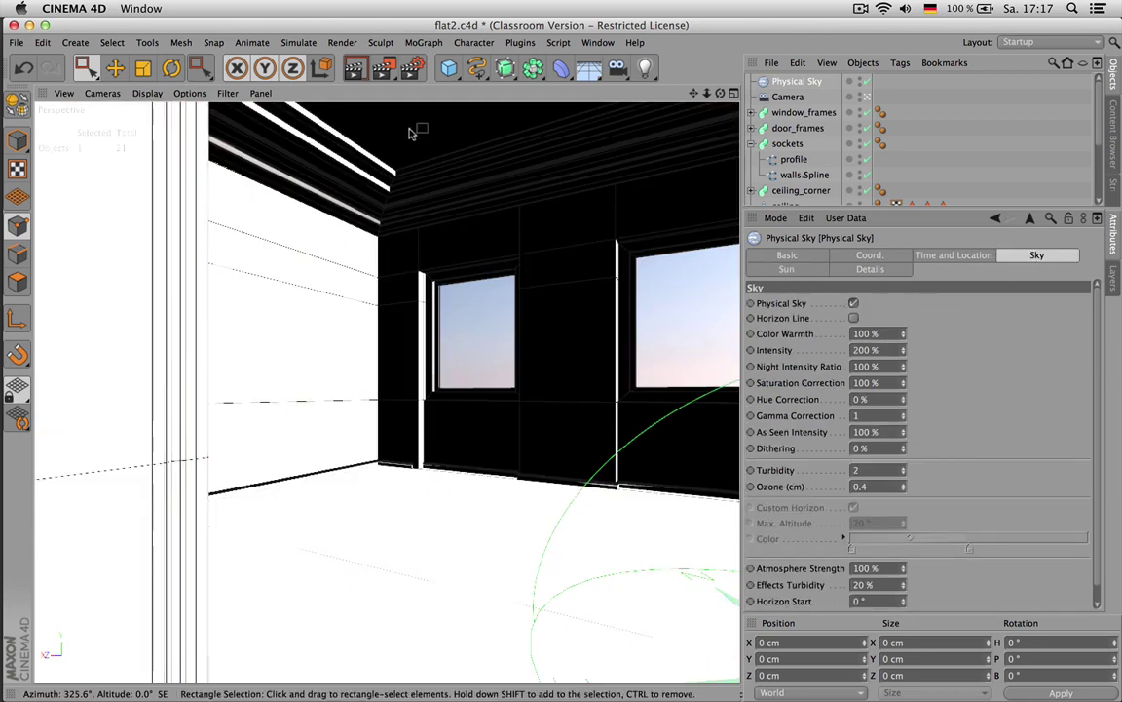
Set the Global Illumination gamma to 1.2 and test-render the smaller perspective view in the four-view layout
{"action": "left_click", "coordinate": [411, 67]}
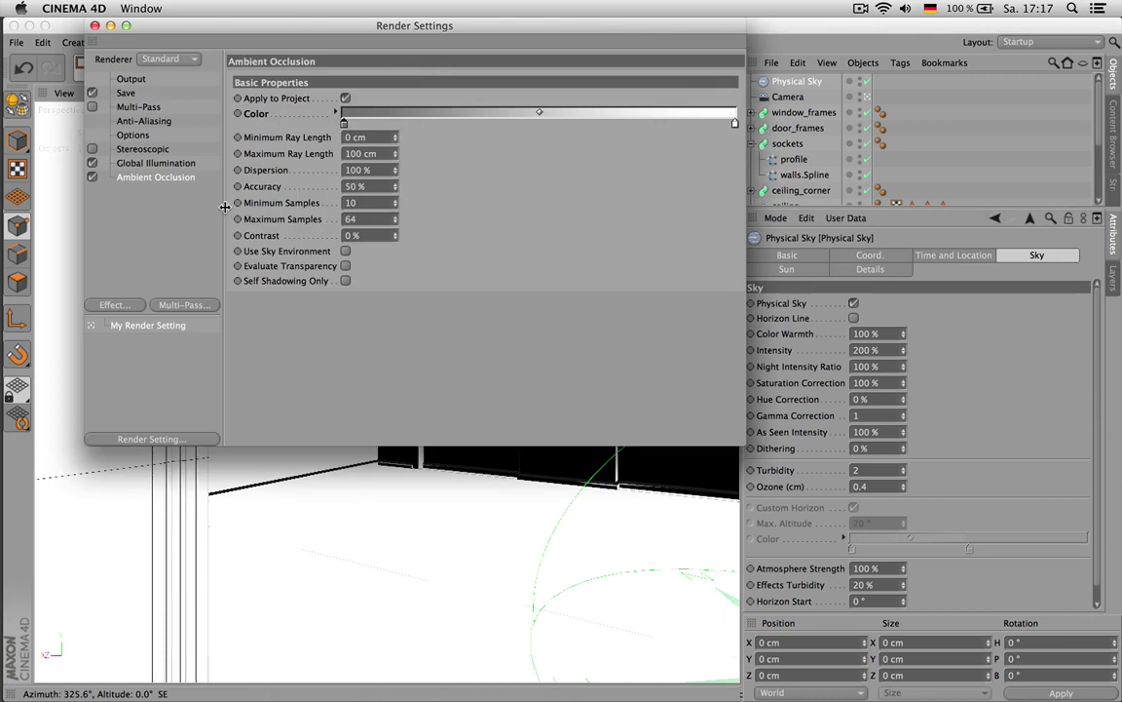
{"action": "left_click", "coordinate": [146, 164]}
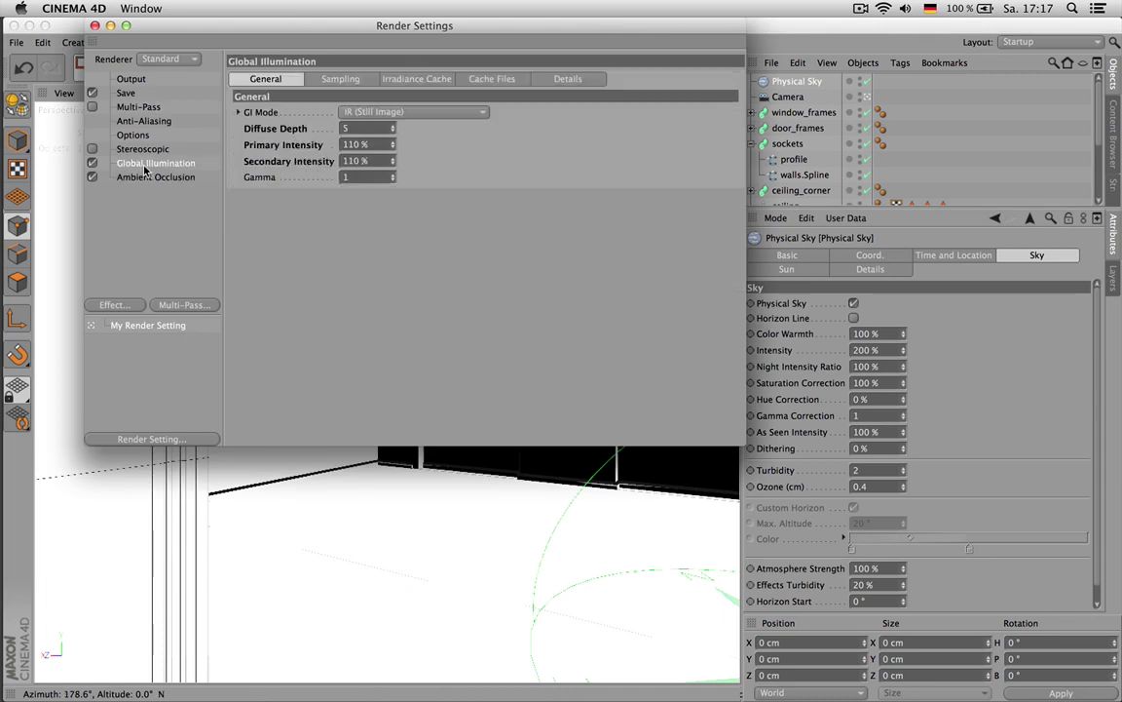
{"action": "double_click", "coordinate": [368, 176]}
{"action": "type", "text": ".4"}
{"action": "key", "text": "Return"}
{"action": "type", "text": "1"}
{"action": "left_click", "coordinate": [95, 26]}
{"action": "middle_click", "coordinate": [164, 195]}
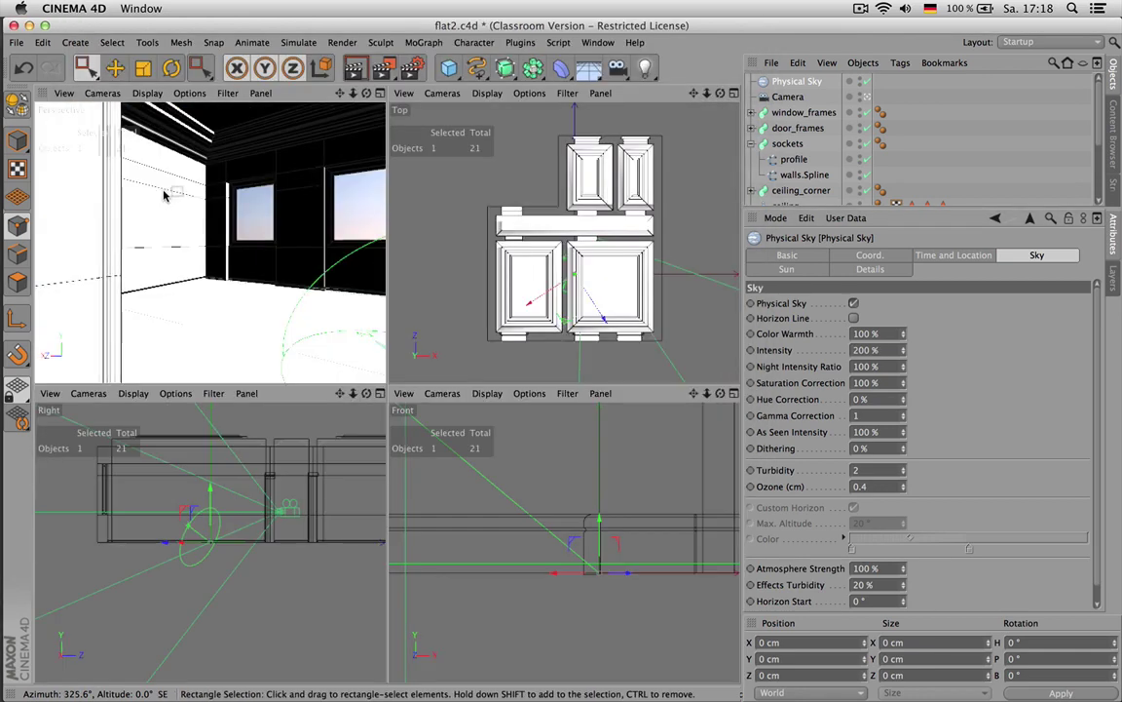
{"action": "key", "text": "super+r"}
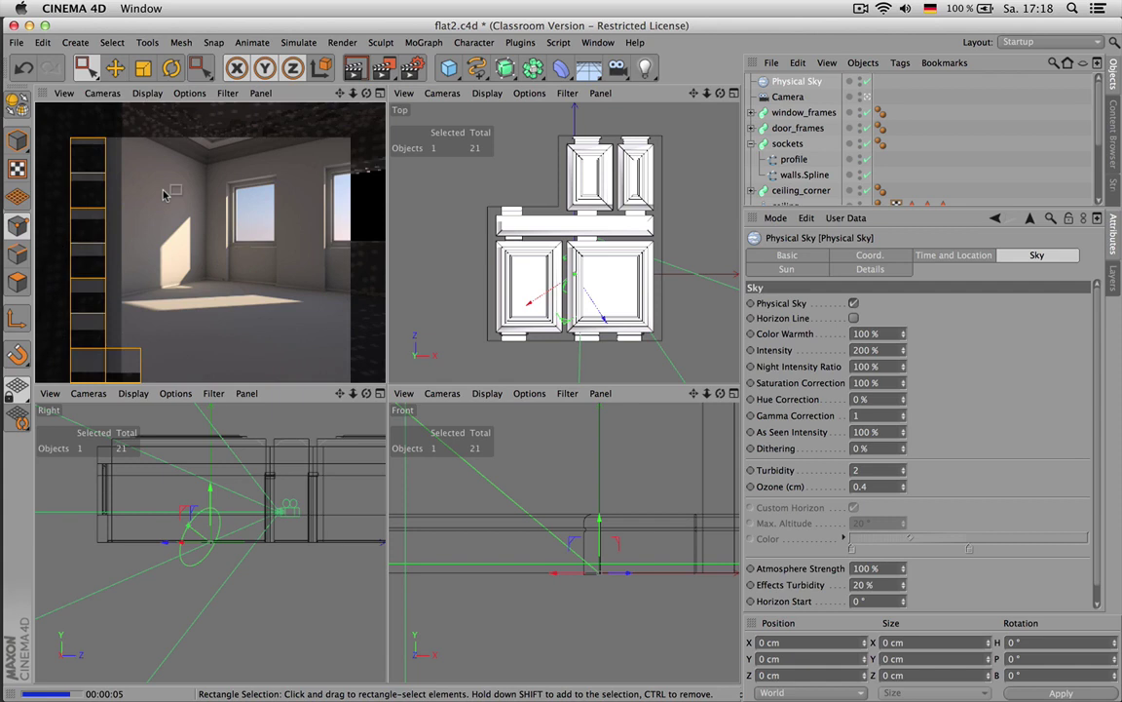
Add a Color Mapping effect with Exponential turned off and a dark multiplier of 1.5
{"action": "left_click", "coordinate": [402, 76]}
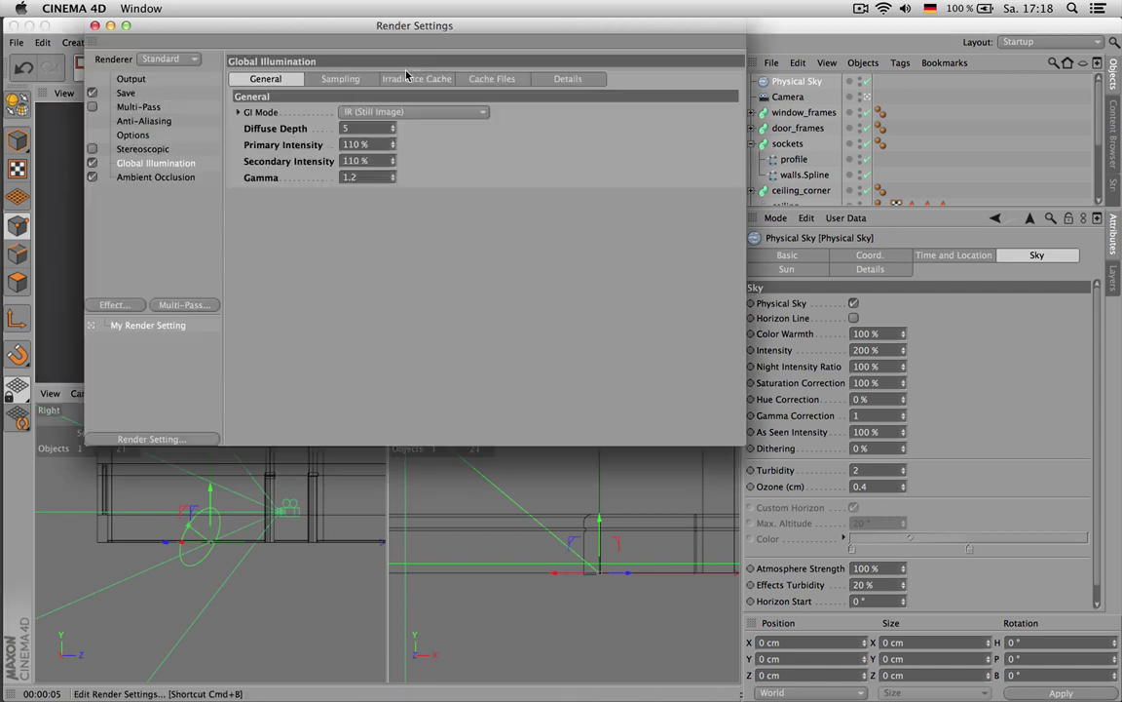
{"action": "left_click", "coordinate": [140, 306]}
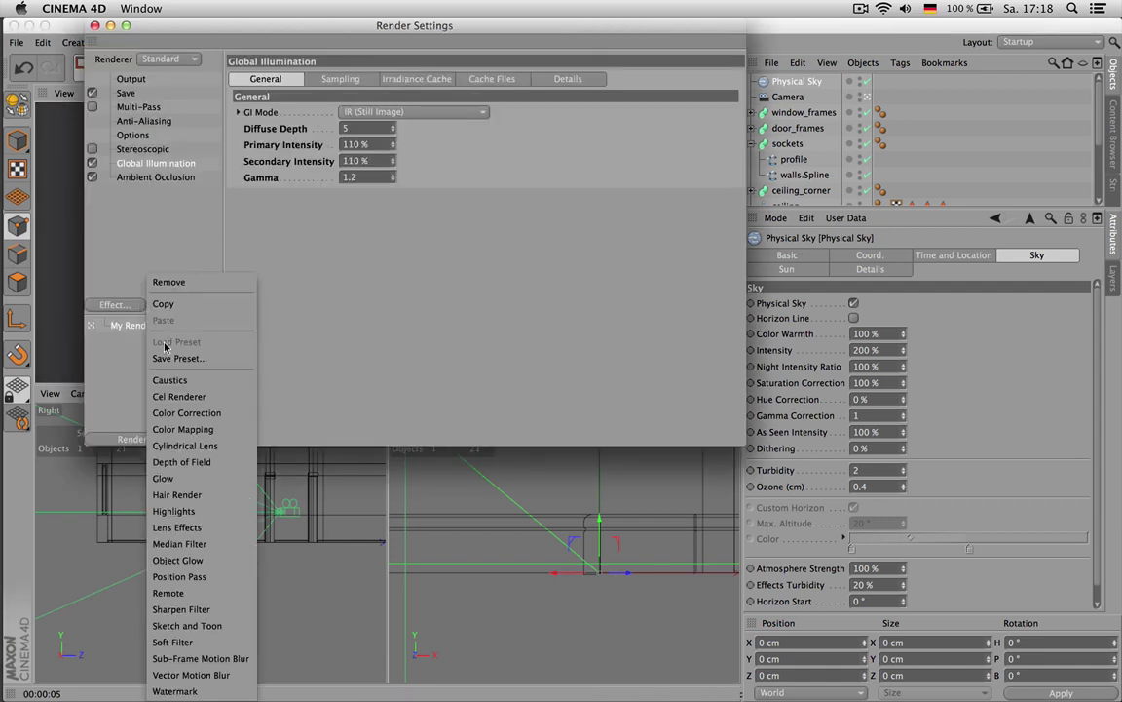
{"action": "left_click", "coordinate": [200, 429]}
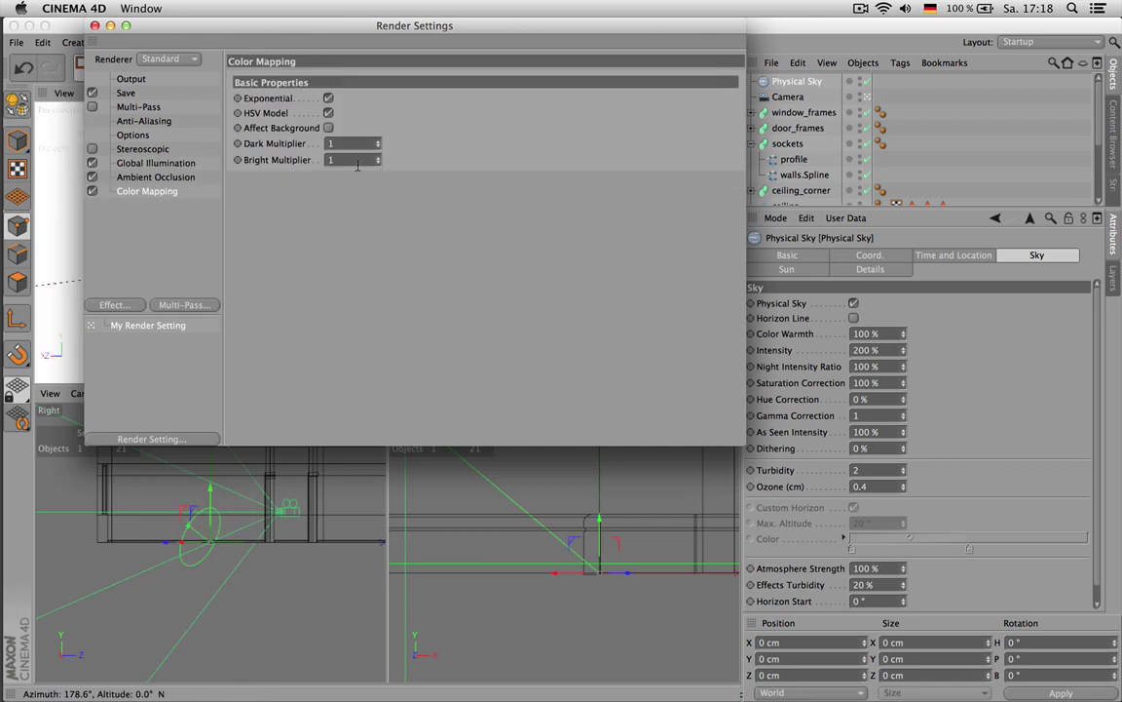
{"action": "left_click_drag", "start_coordinate": [380, 28], "coordinate": [686, 91]}
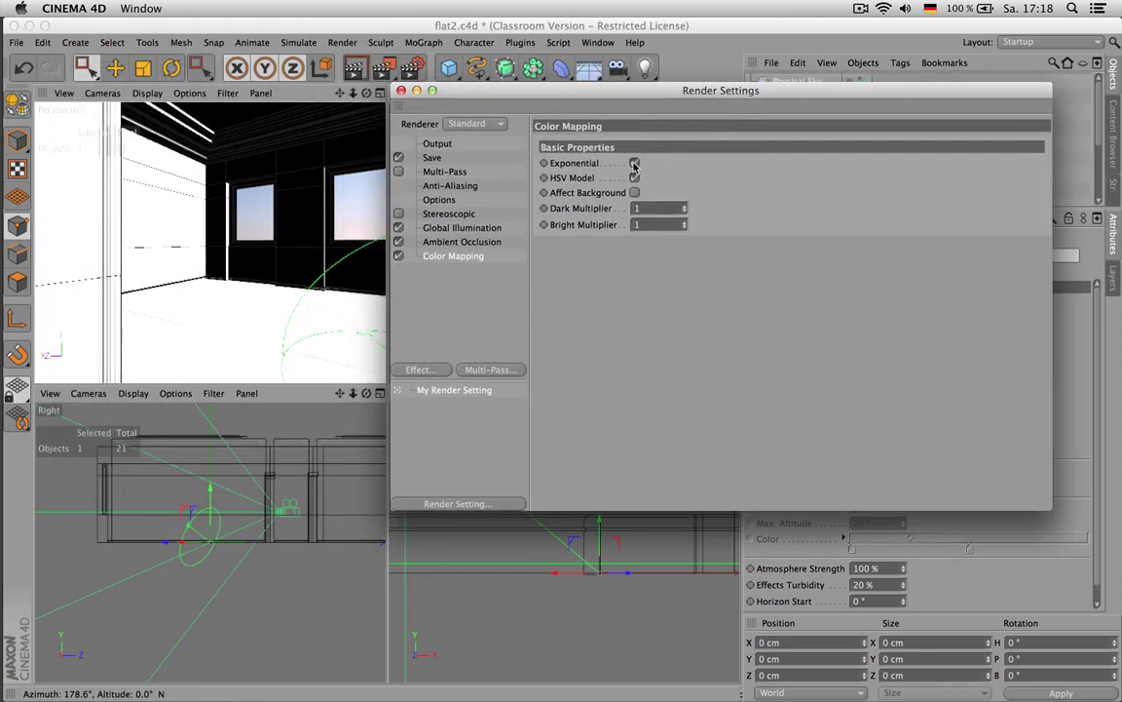
{"action": "left_click", "coordinate": [634, 163]}
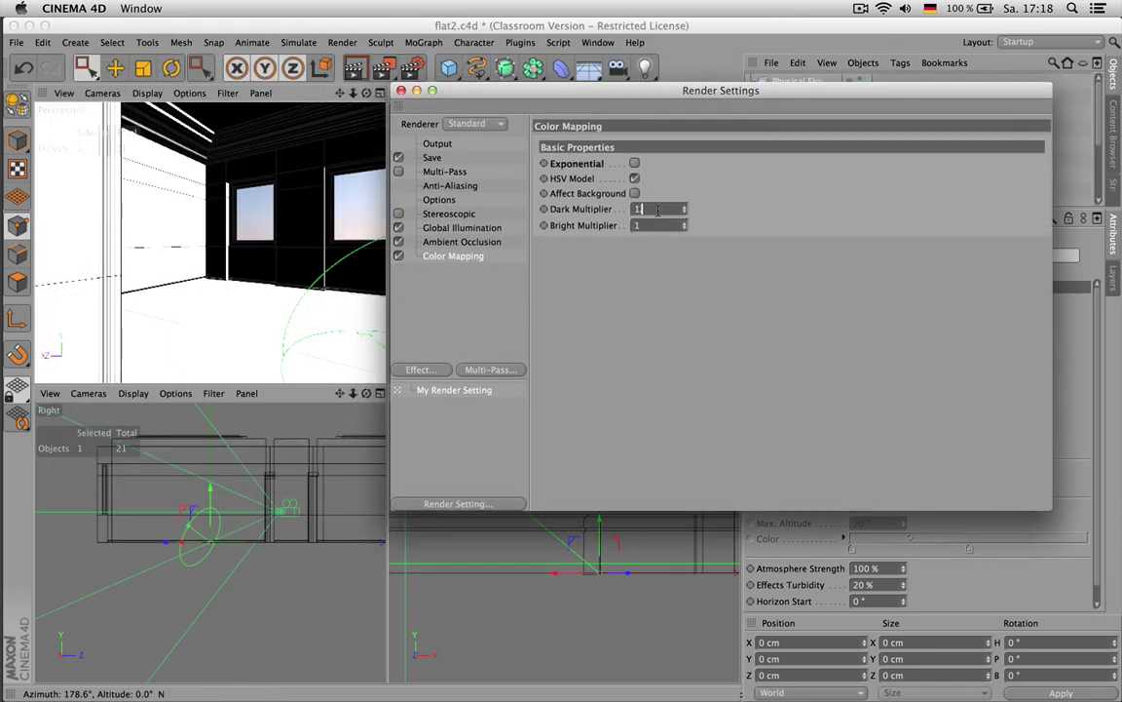
{"action": "type", "text": ".5"}
{"action": "key", "text": "Return"}
Test-render a region around the sunlit corner and first window, then close the render settings and maximize the perspective view
{"action": "left_click", "coordinate": [413, 70]}
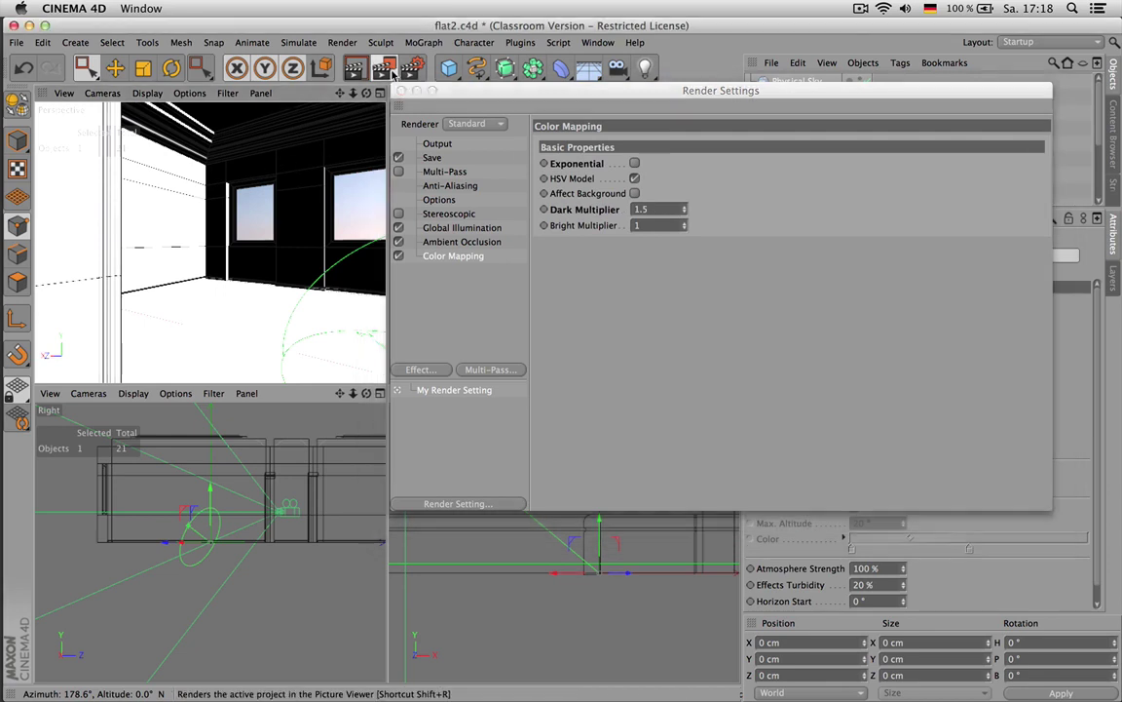
{"action": "left_click", "coordinate": [426, 88]}
{"action": "left_click_drag", "start_coordinate": [155, 178], "coordinate": [254, 301]}
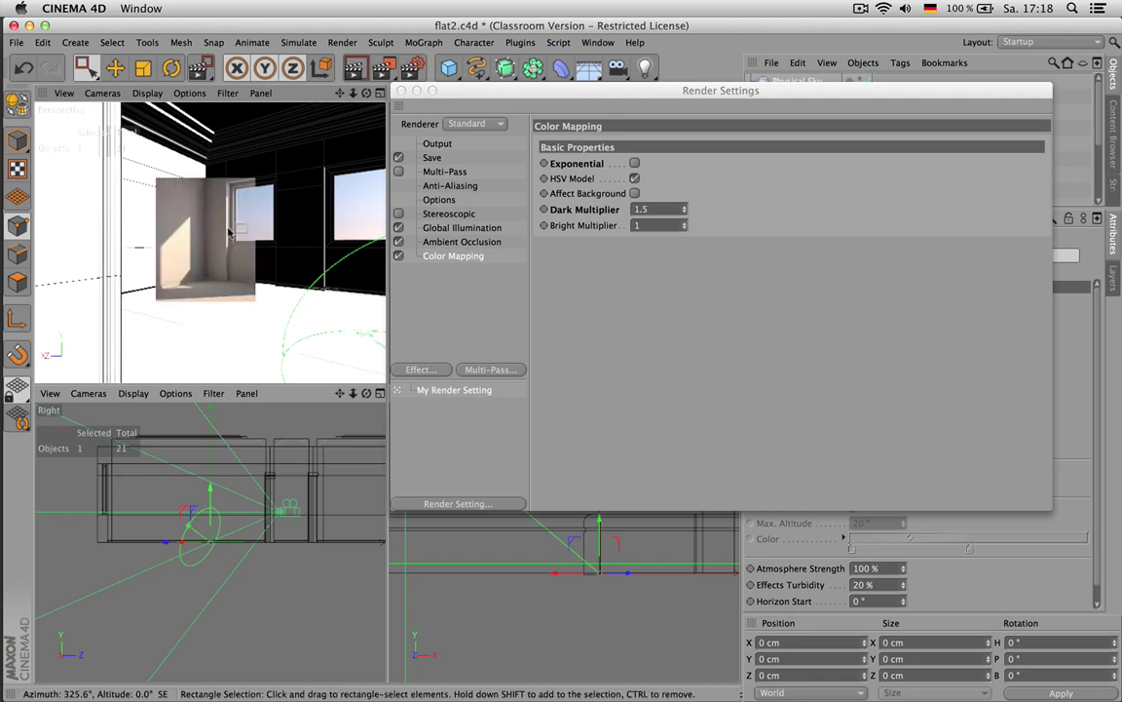
{"action": "left_click", "coordinate": [403, 90]}
{"action": "middle_click", "coordinate": [273, 214]}
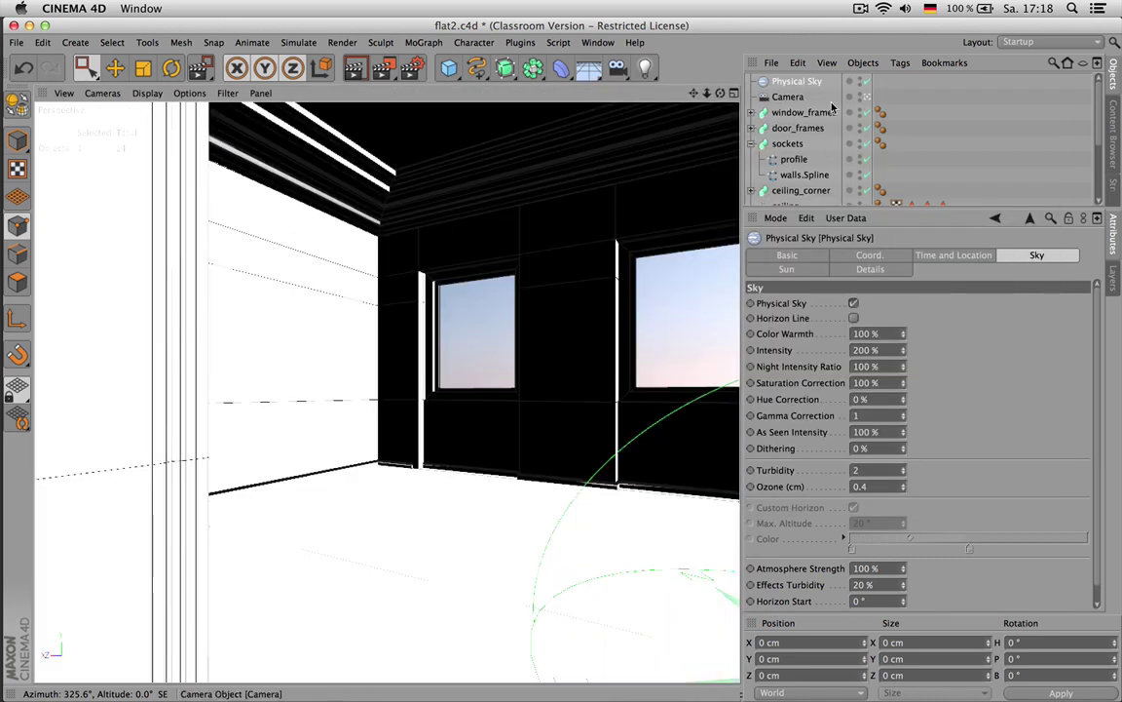
Select two points of the sockets' walls.Spline at the room corner beside the first window
{"action": "left_click", "coordinate": [787, 143]}
{"action": "left_click", "coordinate": [802, 176]}
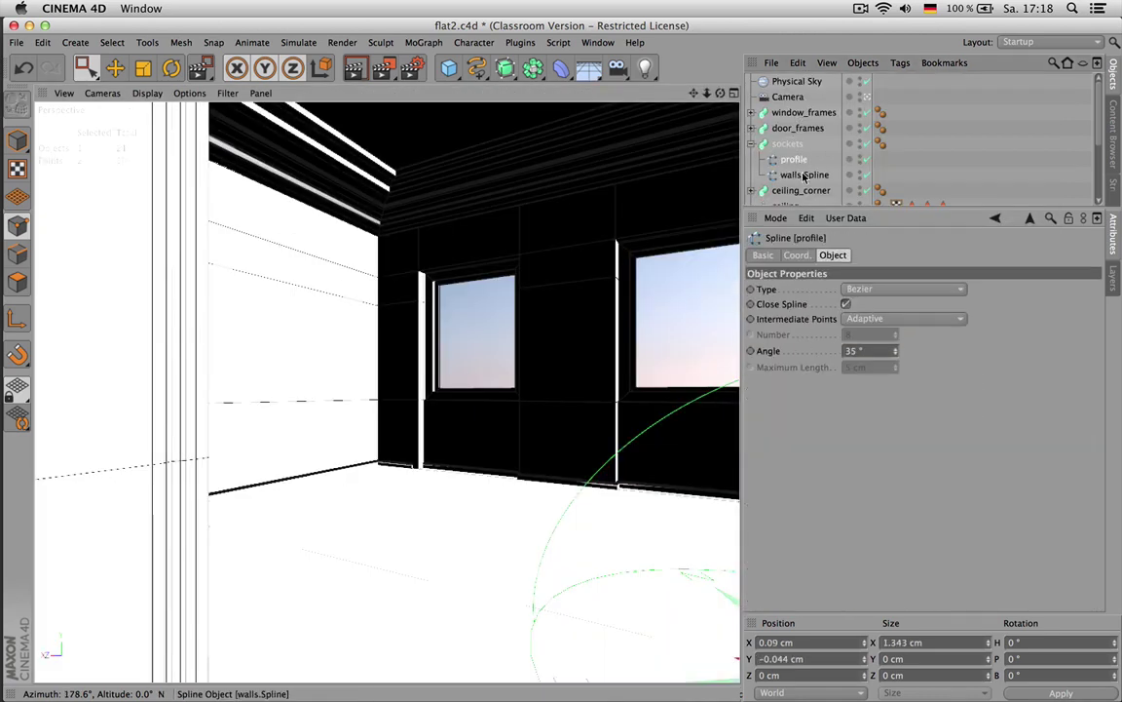
{"action": "left_click", "coordinate": [794, 158]}
{"action": "left_click", "coordinate": [802, 176]}
{"action": "mouse_move", "coordinate": [404, 444]}
{"action": "left_mouse_down"}
{"action": "mouse_move", "coordinate": [419, 489]}
{"action": "mouse_move", "coordinate": [389, 471]}
{"action": "left_mouse_up"}
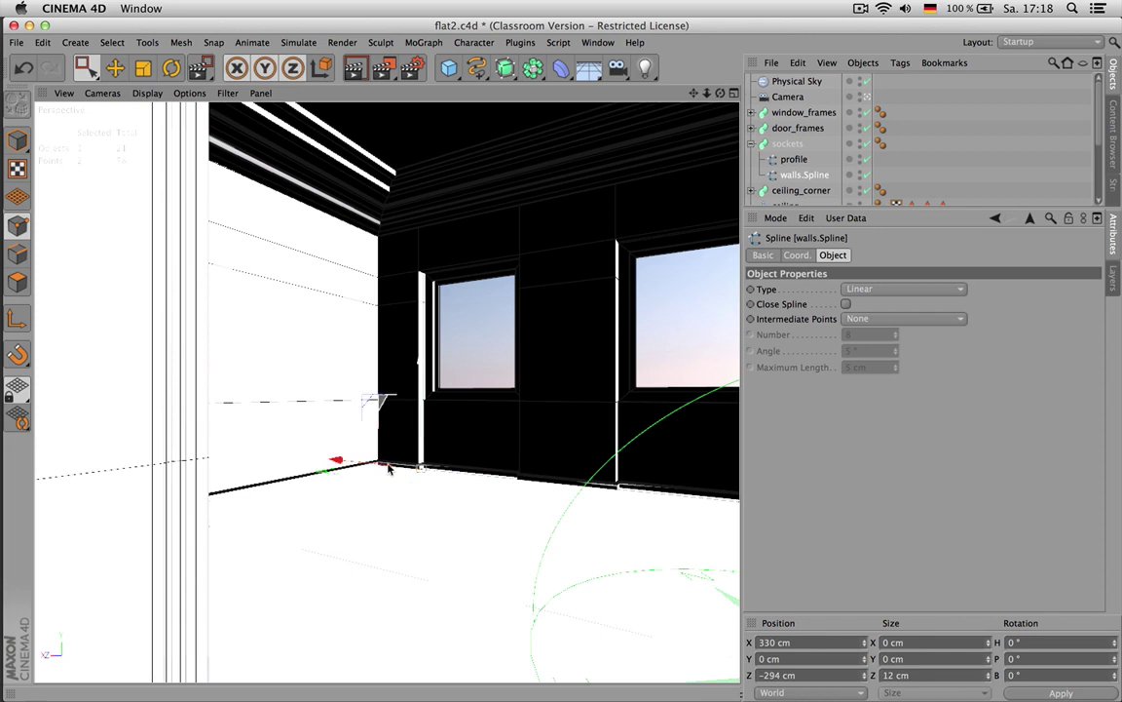
Deselect all objects and expand the perspective view to fill the whole window
{"action": "left_click", "coordinate": [909, 146]}
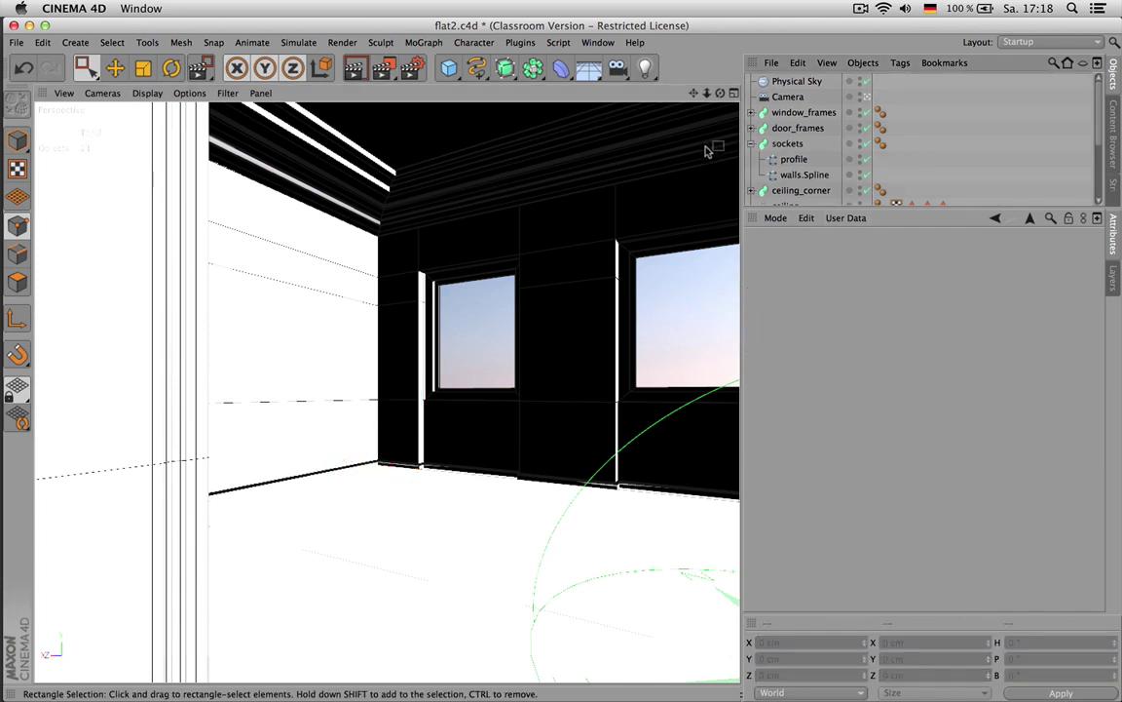
{"action": "key", "text": "ctrl+Tab"}
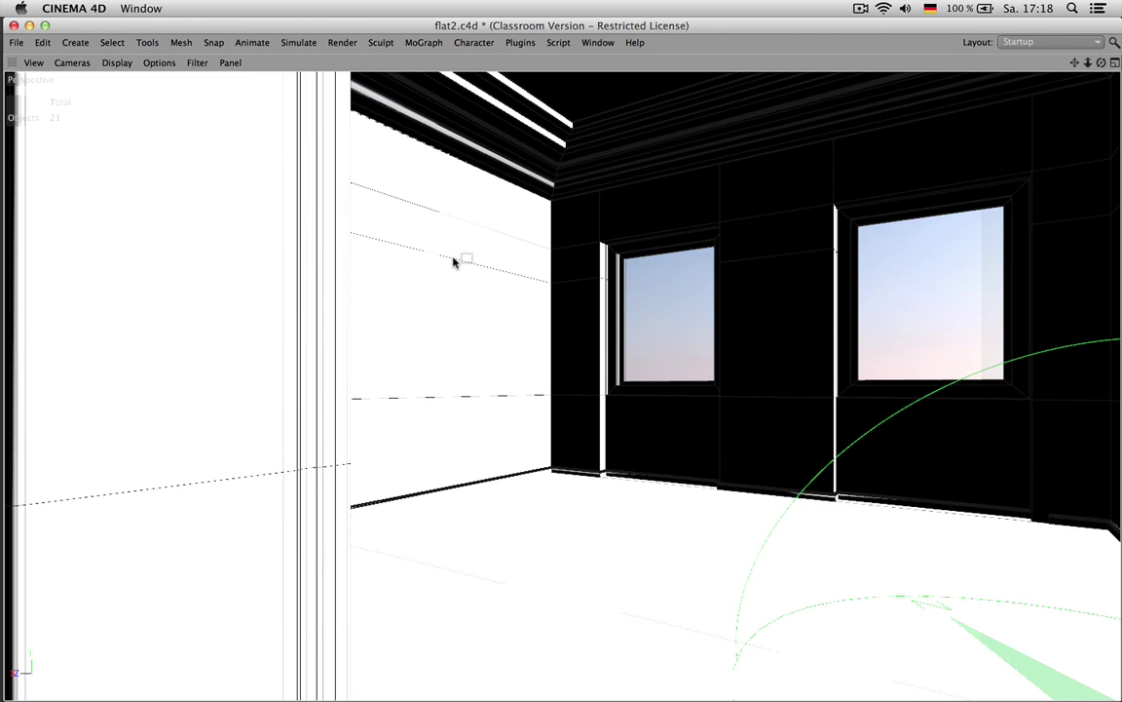